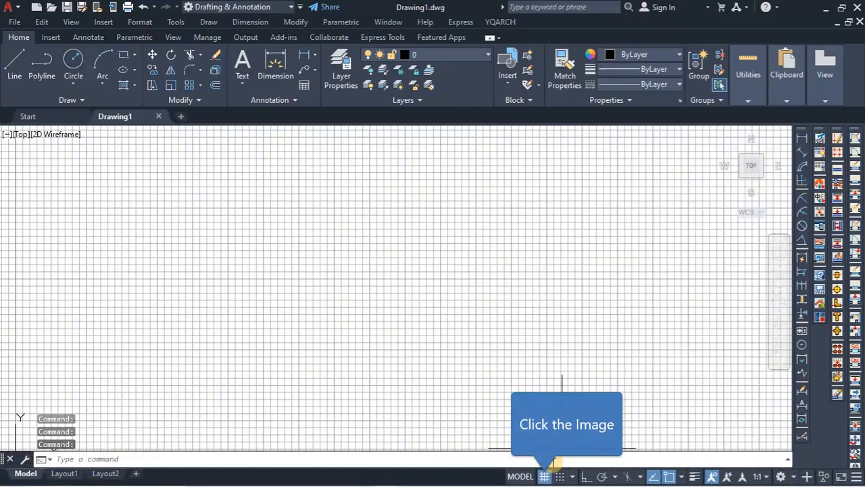
# - Turn off the grid and set the drawing's length units to Architectural with 0'-0" precision
pyautogui.click(544, 476)
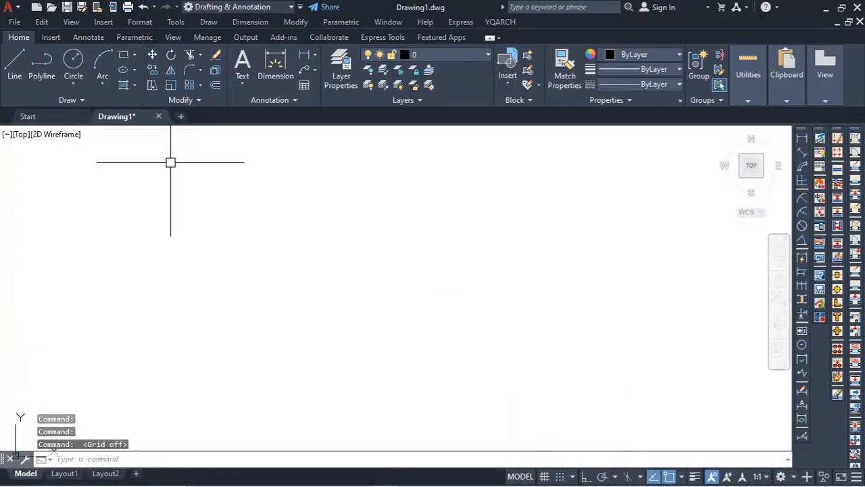
pyautogui.write('un')
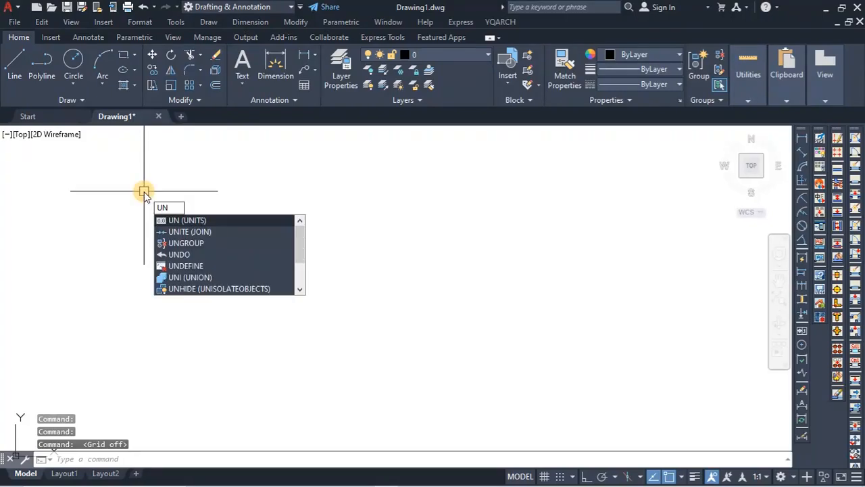
pyautogui.press('Return')
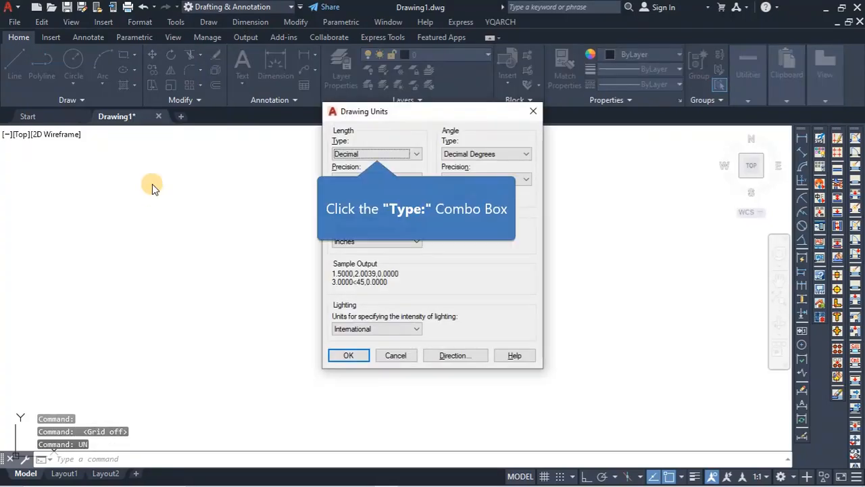
pyautogui.click(357, 153)
pyautogui.click(371, 166)
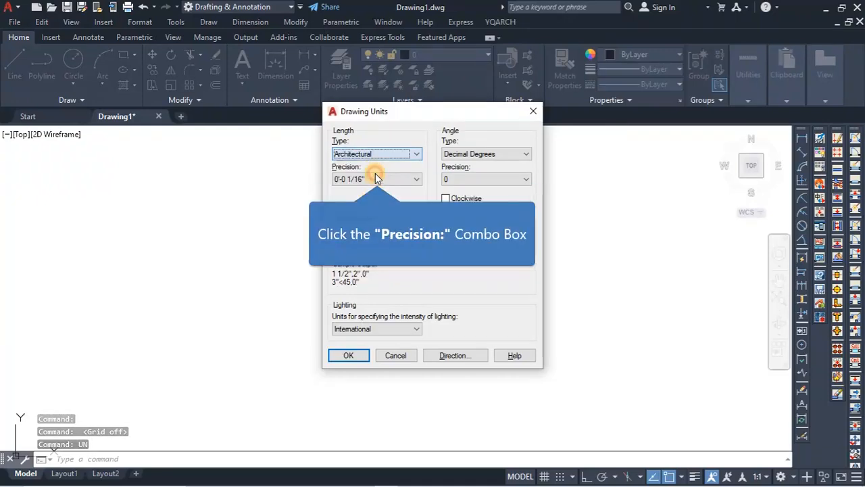
pyautogui.click(372, 178)
pyautogui.click(373, 198)
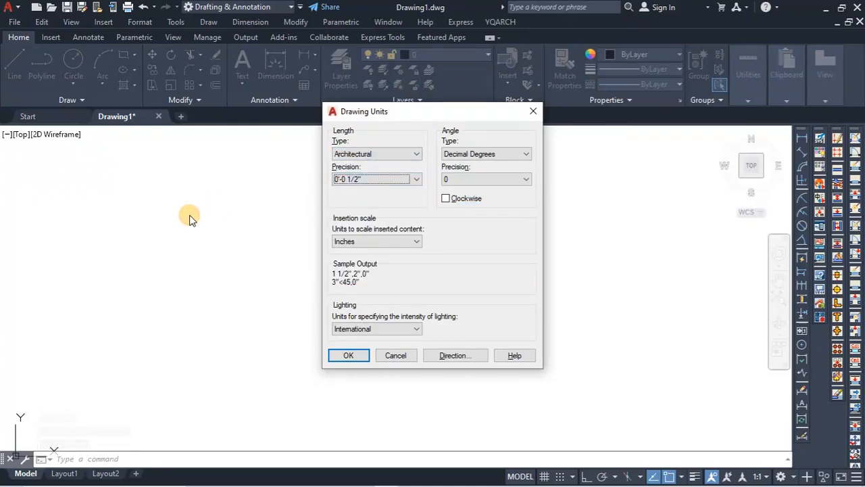
pyautogui.click(372, 178)
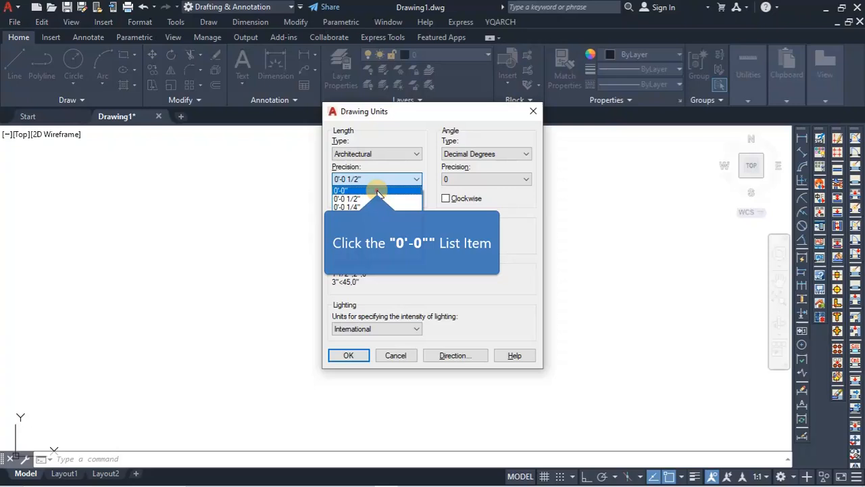
pyautogui.click(373, 187)
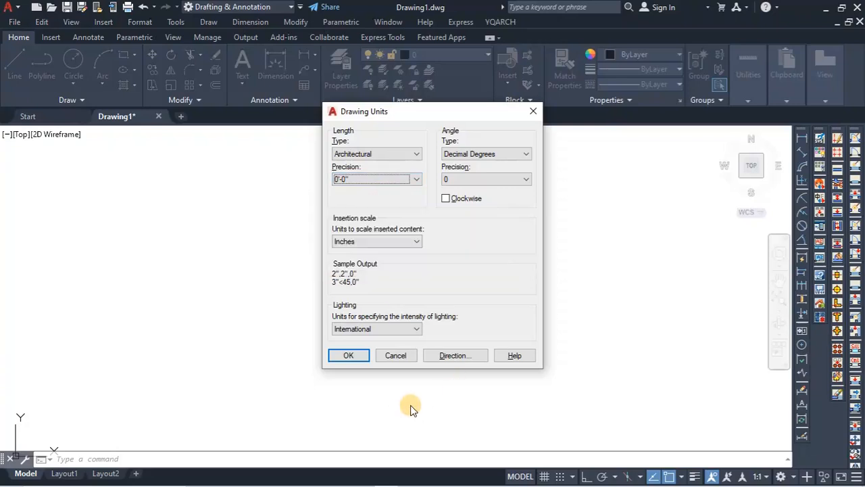
pyautogui.click(349, 355)
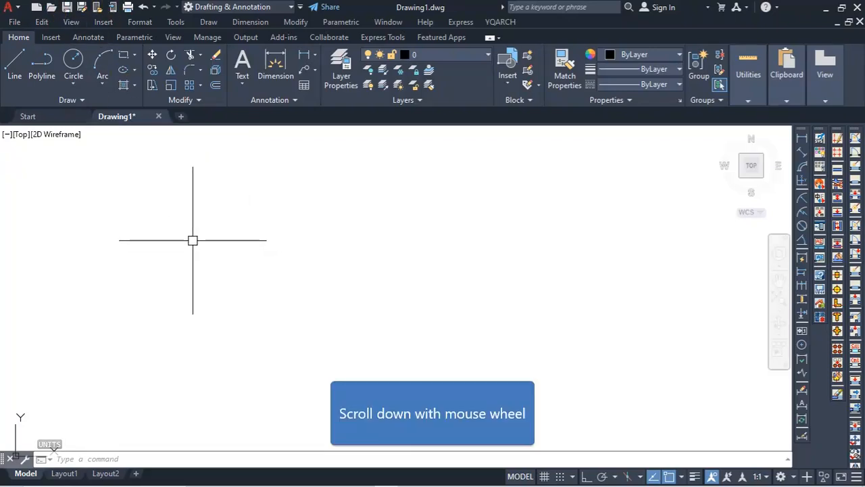
# - Turn off the display of the UCS icon at the origin
pyautogui.scroll(-4, 168, 252)
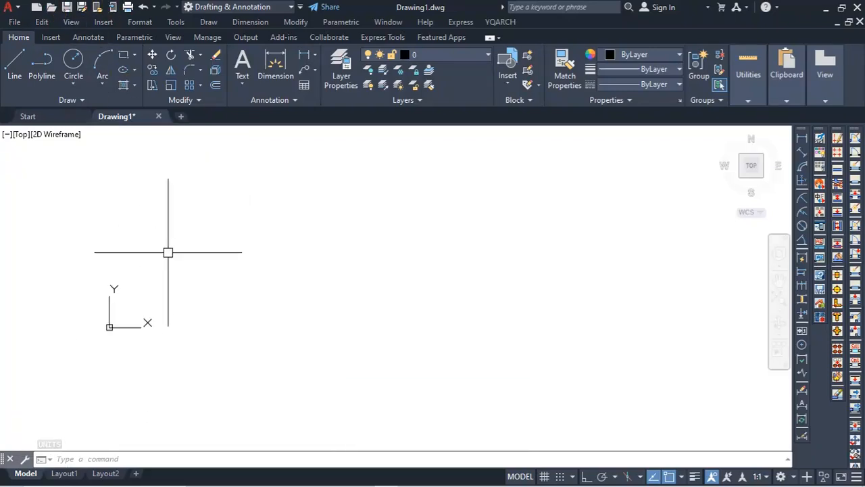
pyautogui.rightClick(110, 327)
pyautogui.click(172, 319)
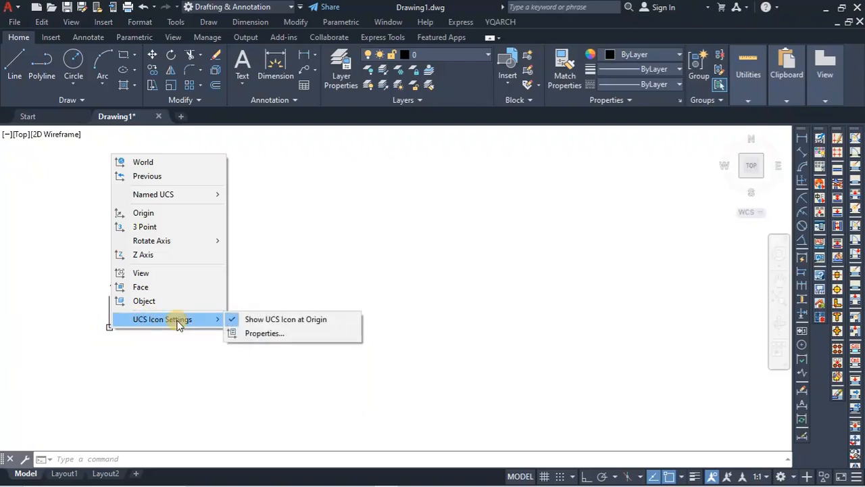
pyautogui.click(312, 320)
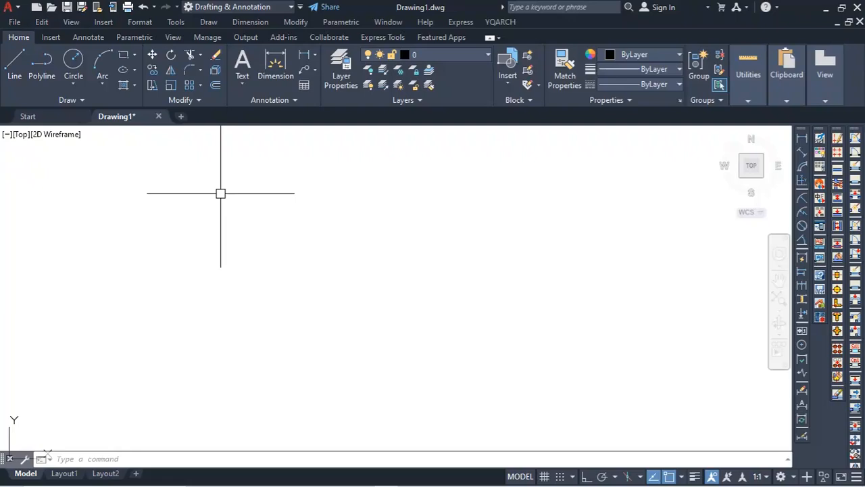
# - Modify the Standard dimension style so its linear primary units are Architectural with 0'-0" precision
pyautogui.write('d')
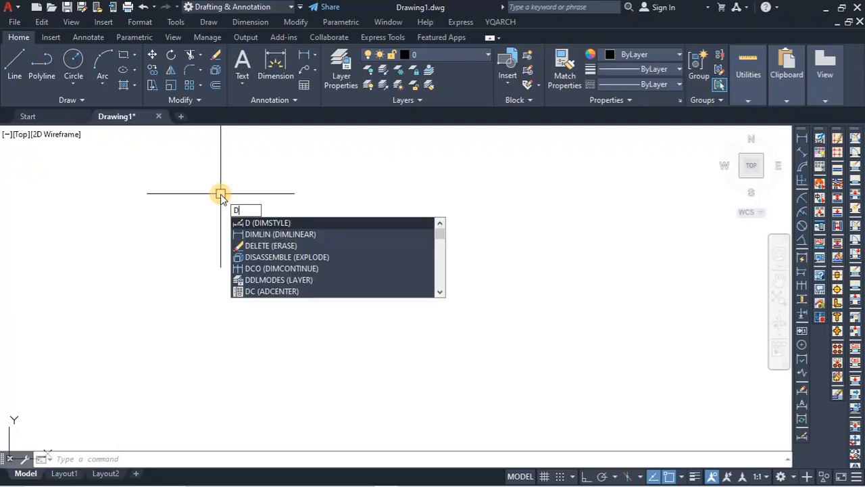
pyautogui.press('Return')
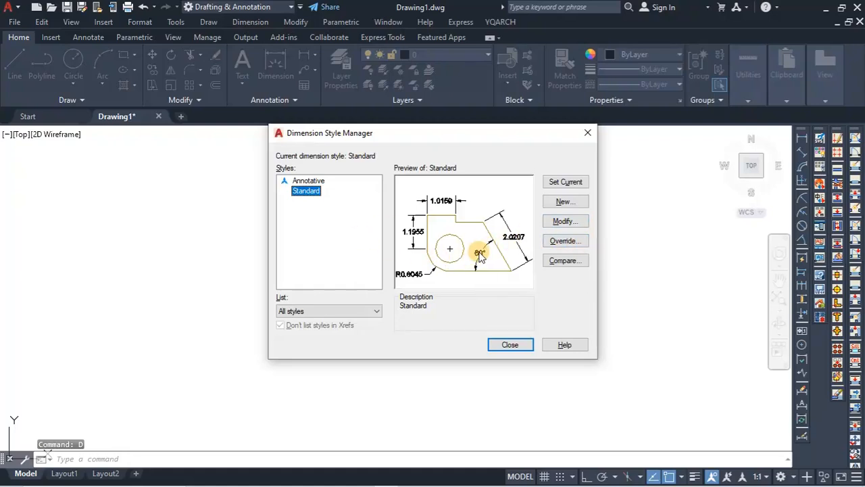
pyautogui.click(573, 221)
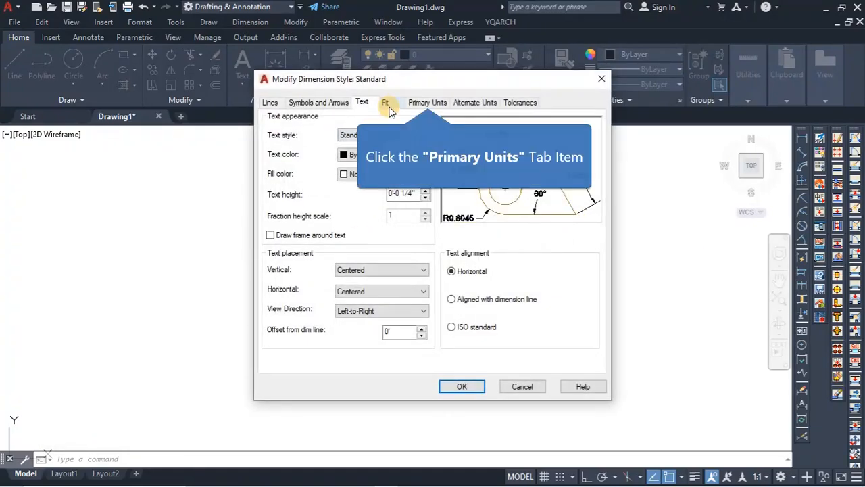
pyautogui.click(415, 104)
pyautogui.click(405, 128)
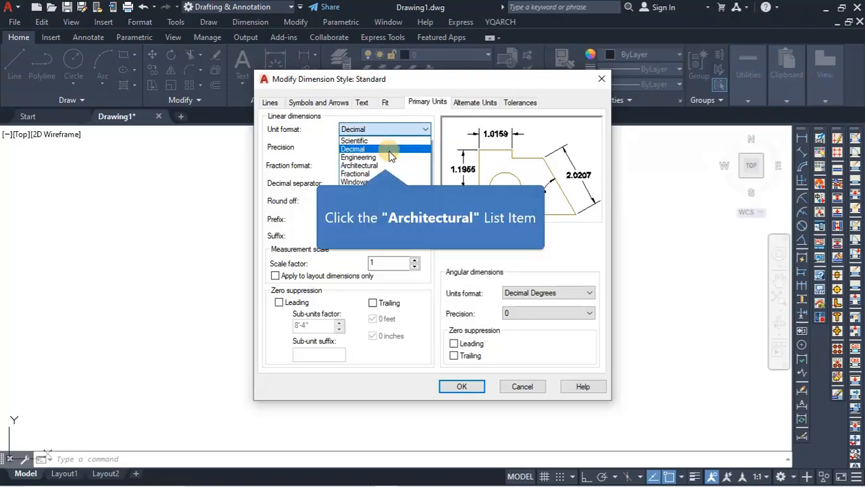
pyautogui.click(393, 166)
pyautogui.click(379, 147)
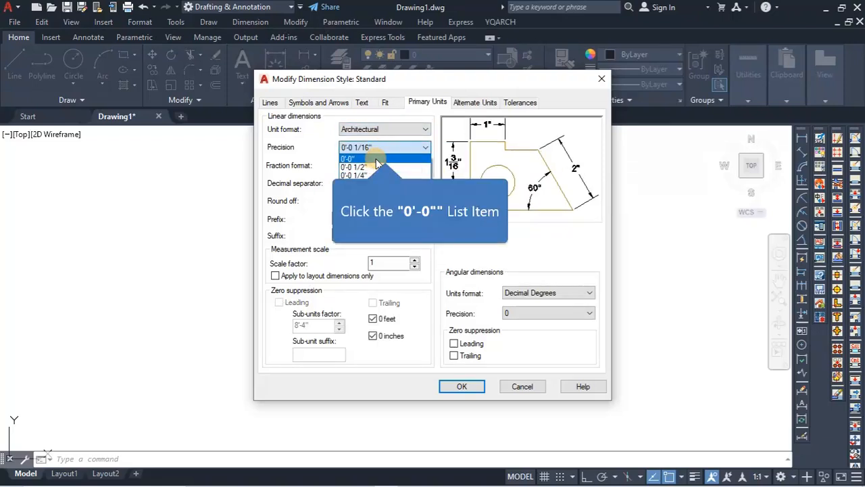
pyautogui.click(380, 158)
# - Set the arrow size of the Standard dimension style to 12 inches
pyautogui.click(362, 103)
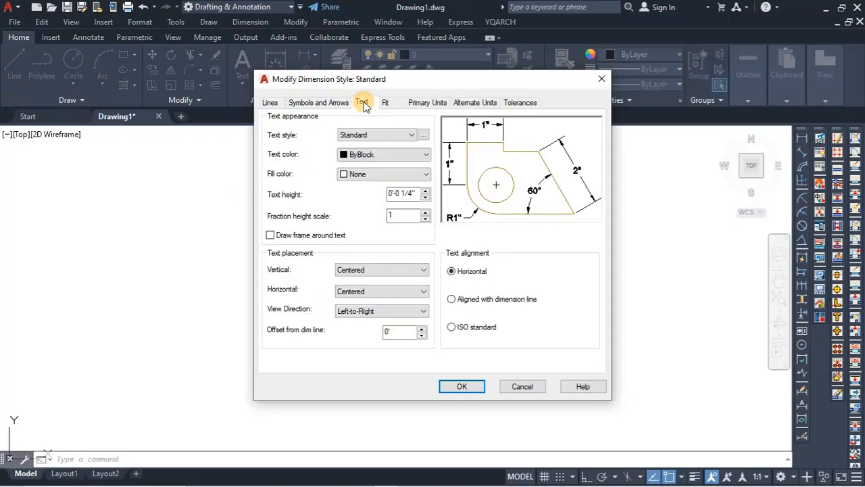
pyautogui.click(308, 102)
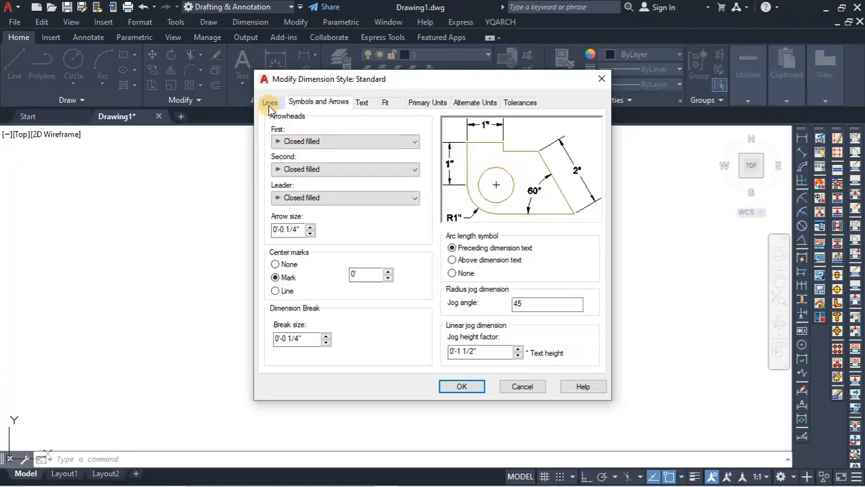
pyautogui.click(309, 233)
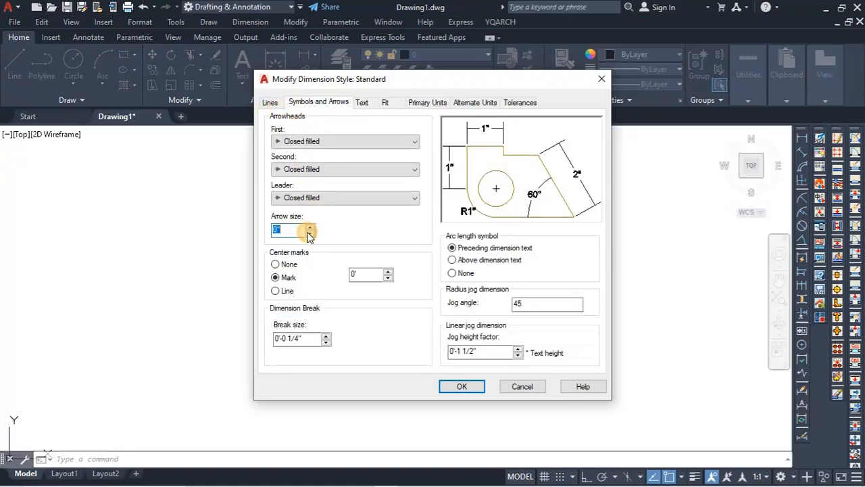
pyautogui.write('3')
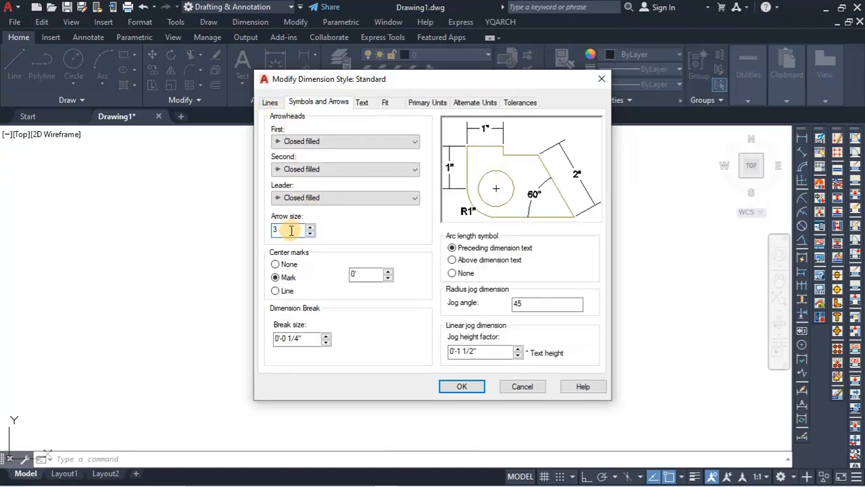
pyautogui.press('BackSpace')
pyautogui.press('BackSpace')
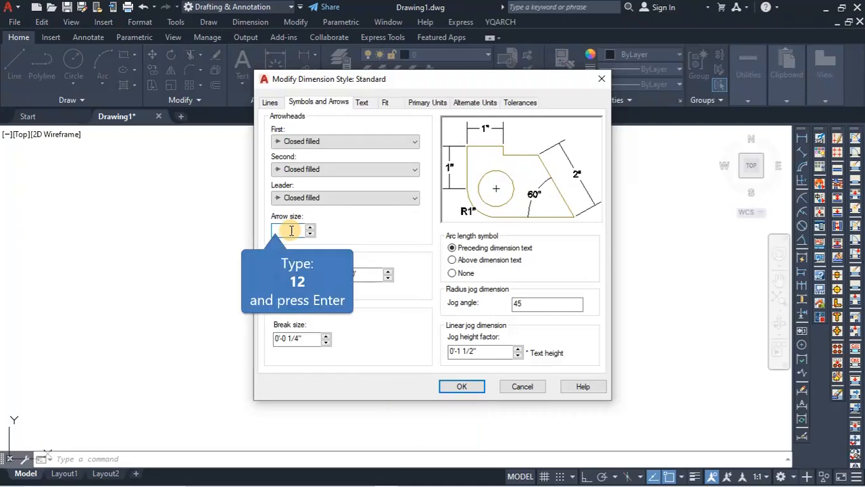
pyautogui.write('12')
pyautogui.press('Return')
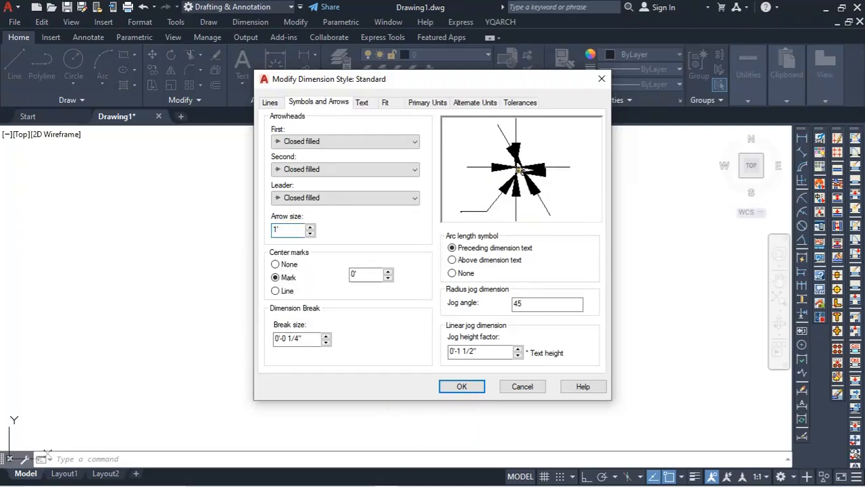
# - Set the text height of the Standard dimension style to 12 inches
pyautogui.click(362, 102)
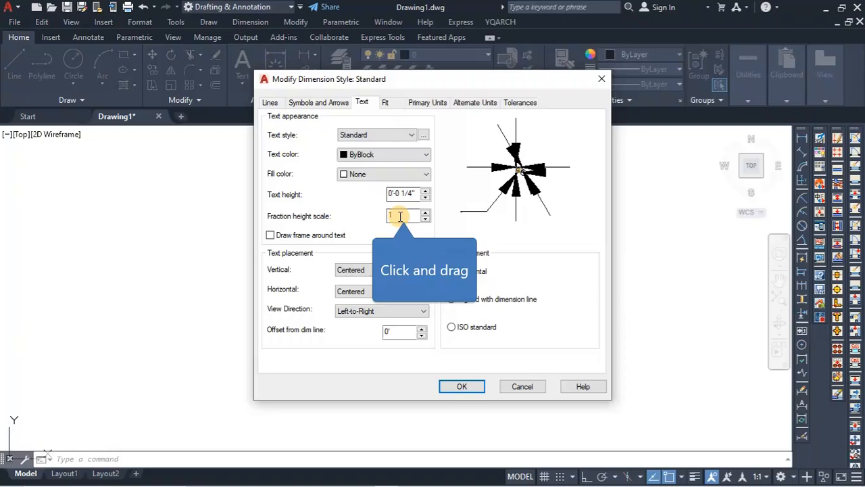
pyautogui.moveTo(389, 194); pyautogui.dragTo(420, 194)
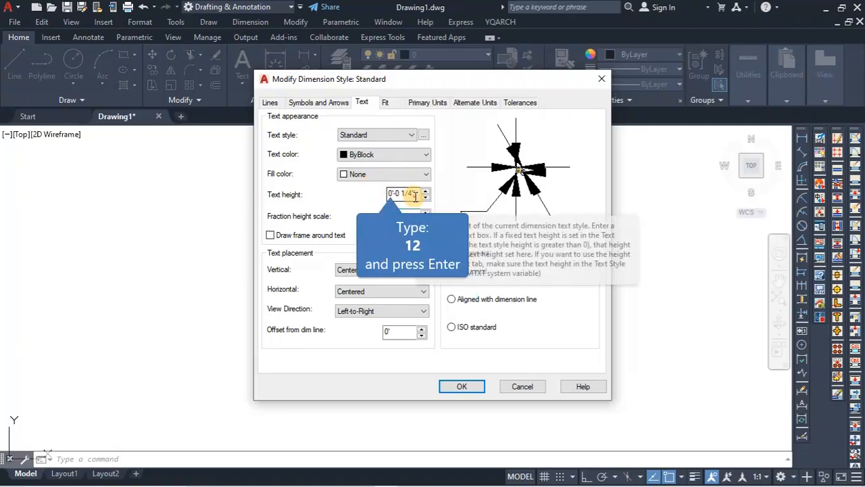
pyautogui.write('12')
pyautogui.press('Return')
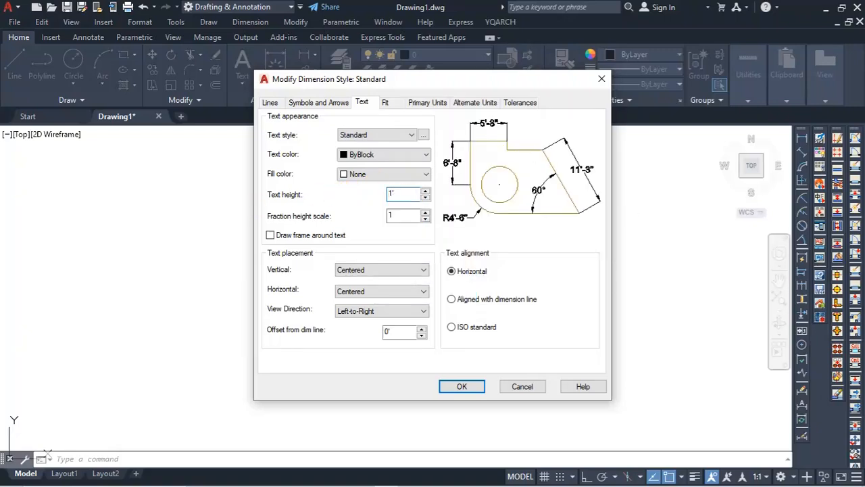
# - Change the dimension text height to 18 inches
pyautogui.moveTo(417, 194); pyautogui.dragTo(347, 194)
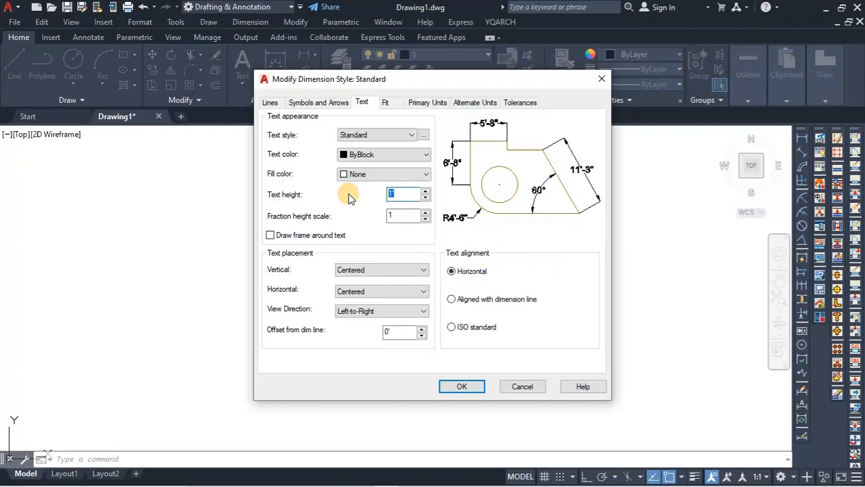
pyautogui.write('18')
pyautogui.press('Return')
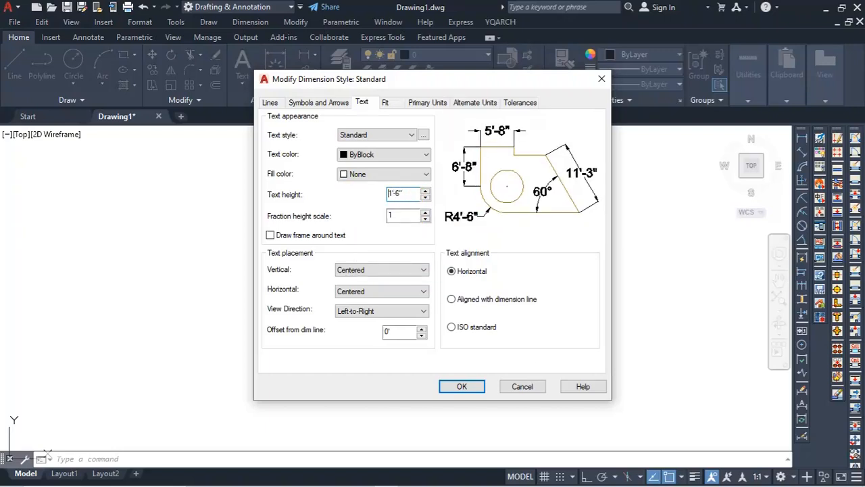
# - Set the dimension text alignment to ISO standard, apply the changes and make the Standard style current
pyautogui.click(386, 102)
pyautogui.click(425, 104)
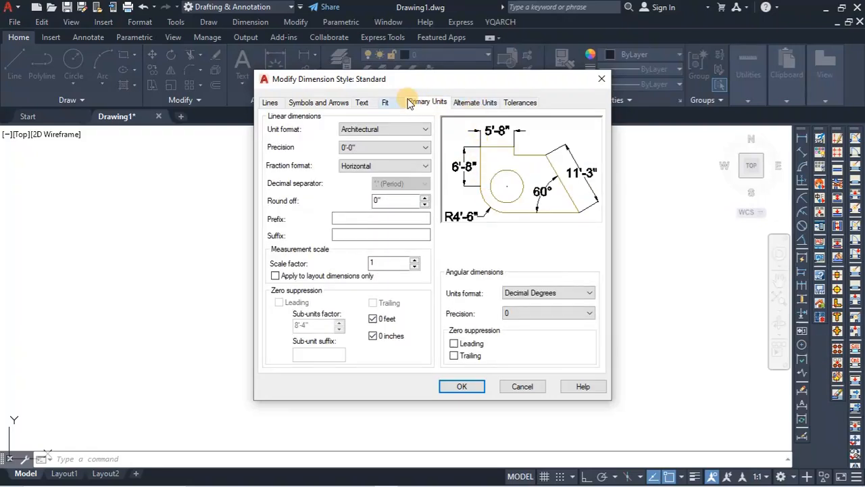
pyautogui.click(362, 103)
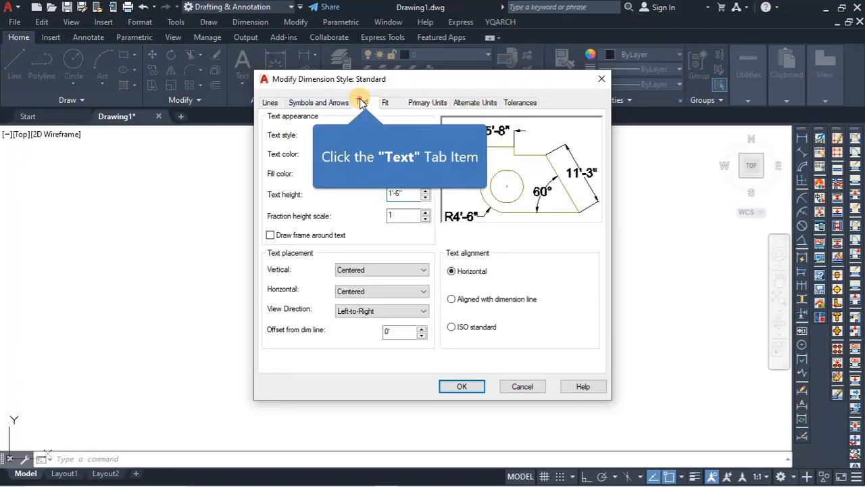
pyautogui.click(453, 327)
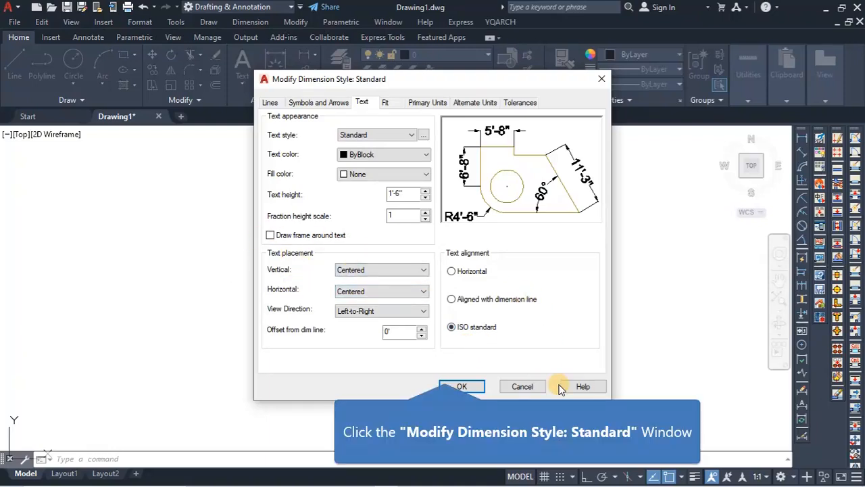
pyautogui.click(461, 386)
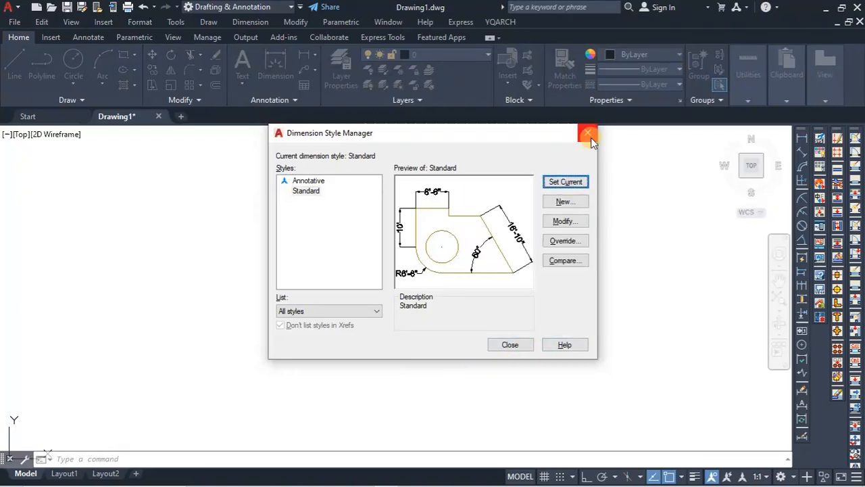
pyautogui.click(579, 183)
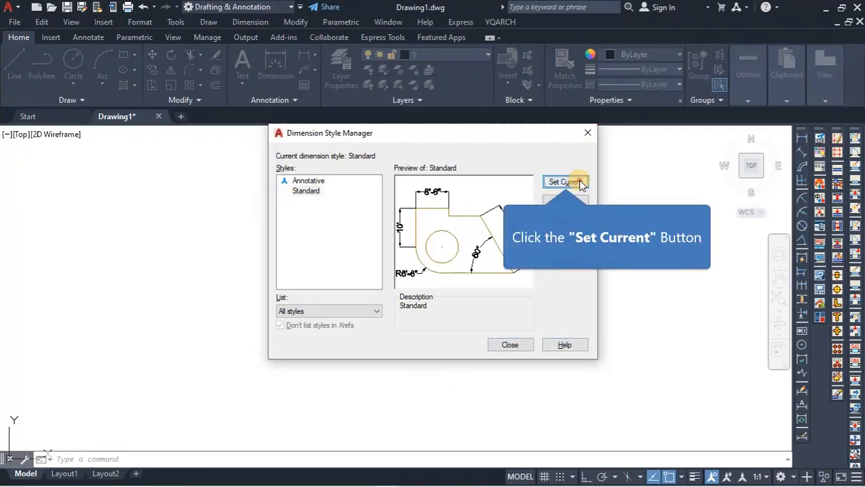
pyautogui.click(587, 133)
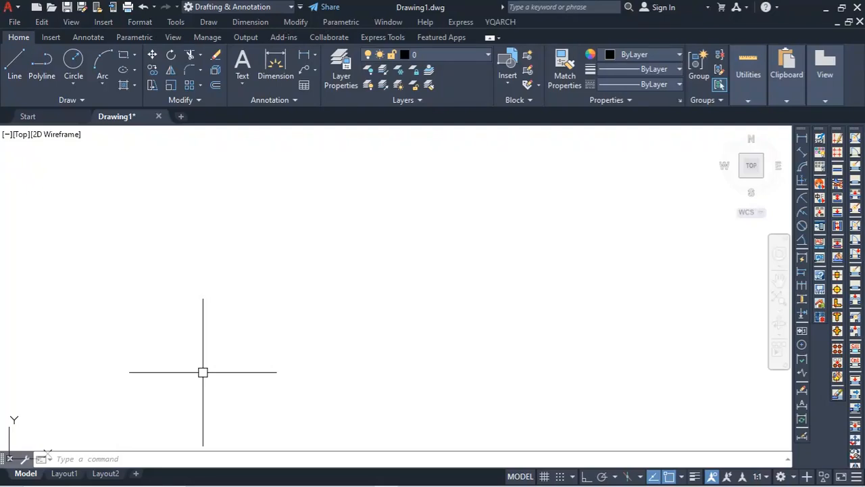
# - Draw a horizontal line 300' long to the right from a point in the lower left of the drawing area, with Ortho on
pyautogui.write('l')
pyautogui.press('Return')
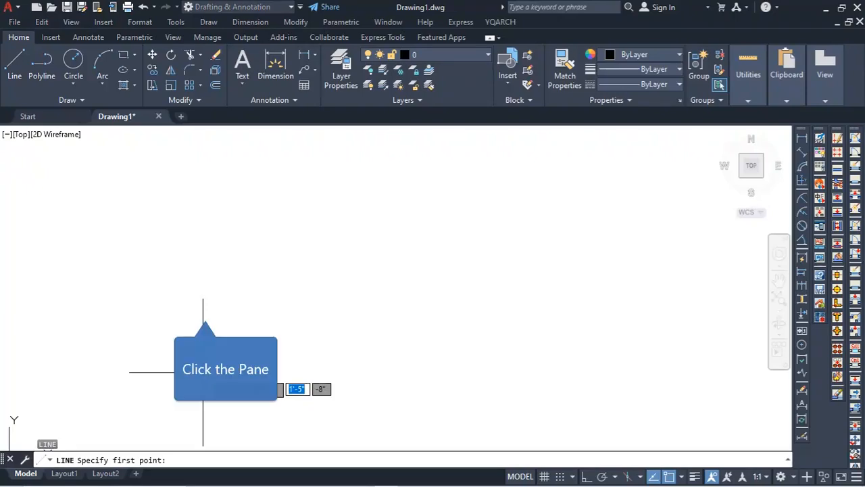
pyautogui.click(206, 311)
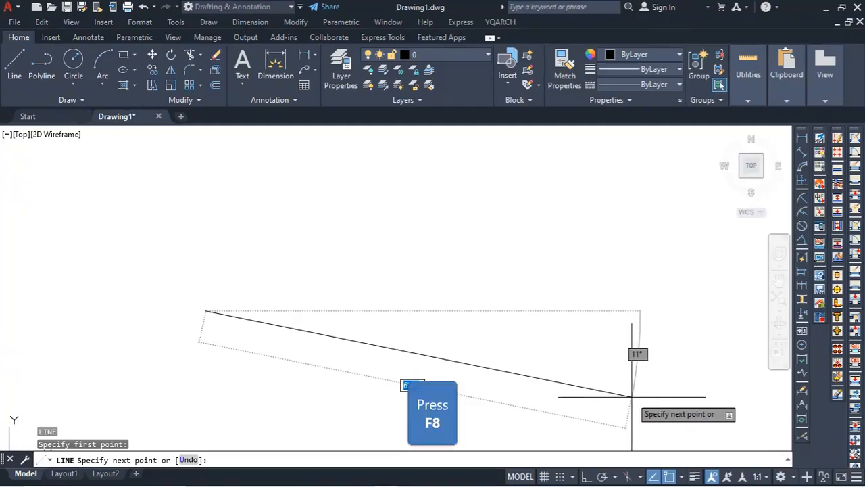
pyautogui.press('F8')
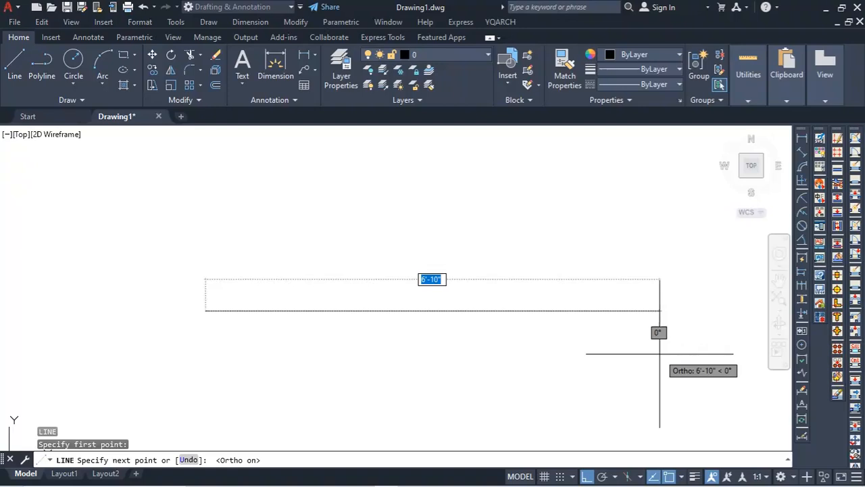
pyautogui.write('300')
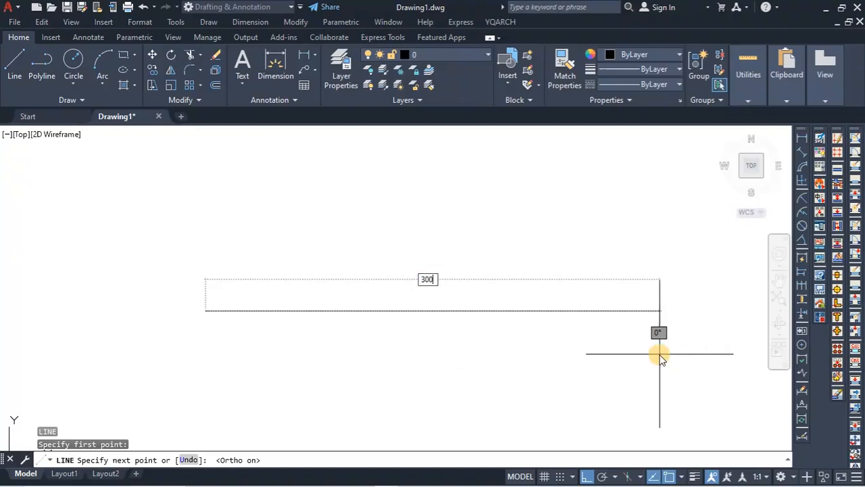
pyautogui.press('BackSpace')
pyautogui.press('BackSpace')
pyautogui.press('BackSpace')
pyautogui.write('3')
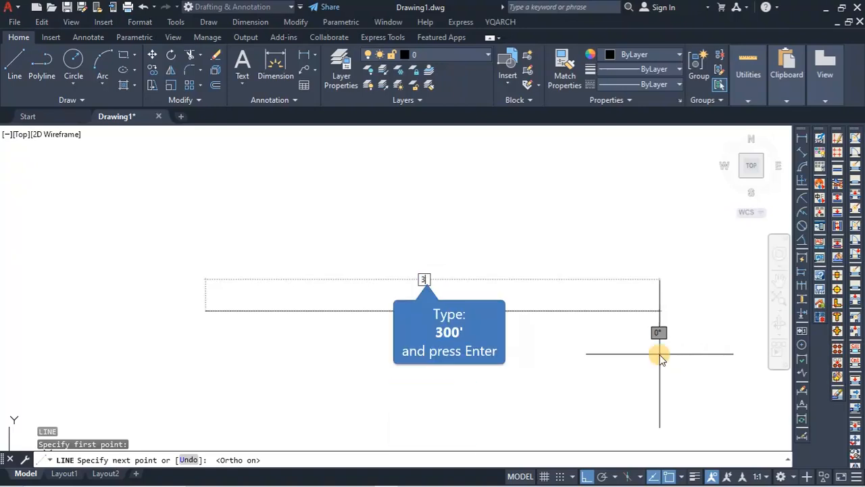
pyautogui.write('3')
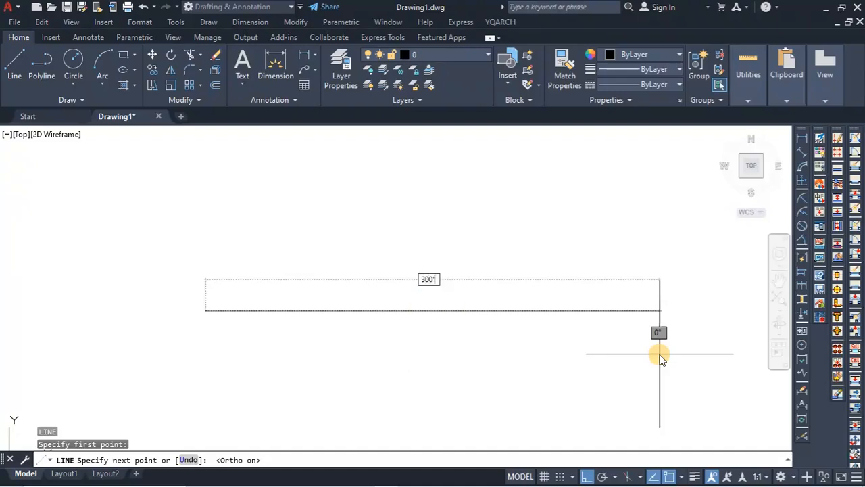
pyautogui.write("00'")
pyautogui.press('Return')
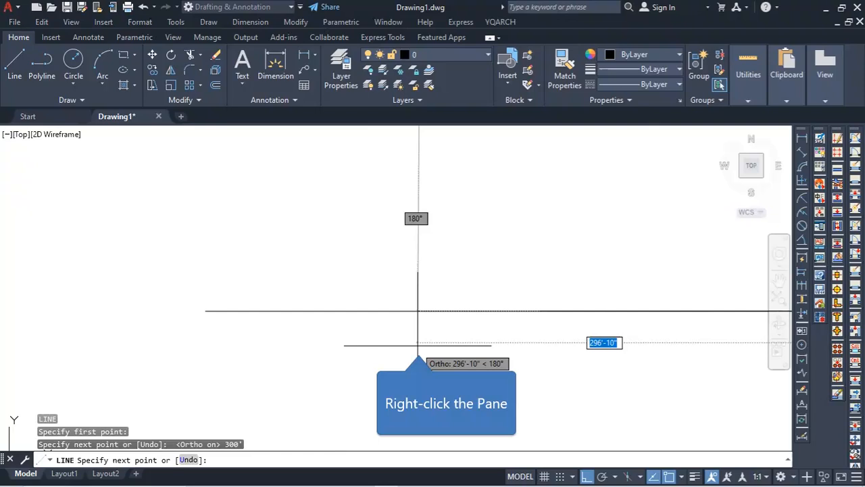
pyautogui.rightClick(419, 346)
pyautogui.click(457, 205)
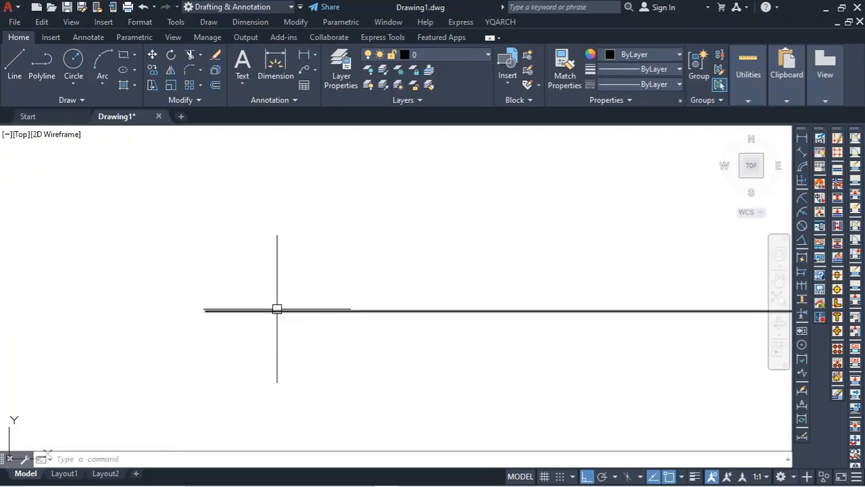
# - Create four new layers in an enlarged Layer Properties Manager and rename Layer2 as Road Marking
pyautogui.scroll(-2, 250, 292)
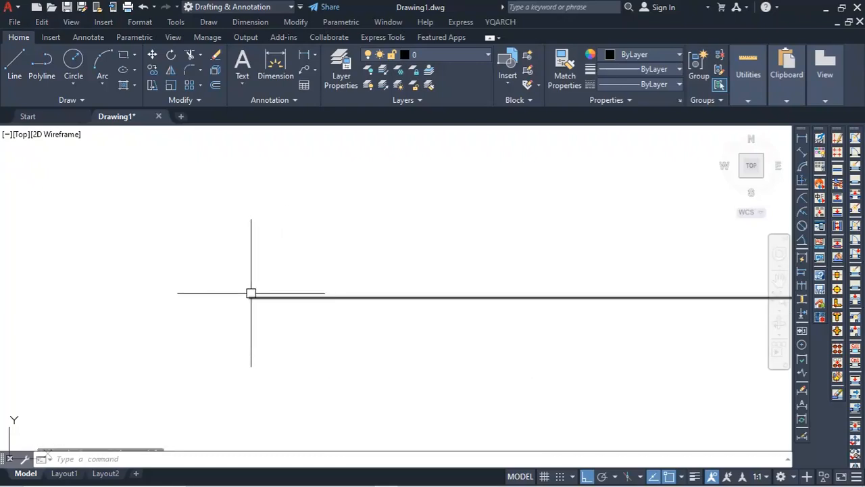
pyautogui.scroll(-3, 252, 292)
pyautogui.scroll(4, 343, 291)
pyautogui.scroll(-4, 343, 291)
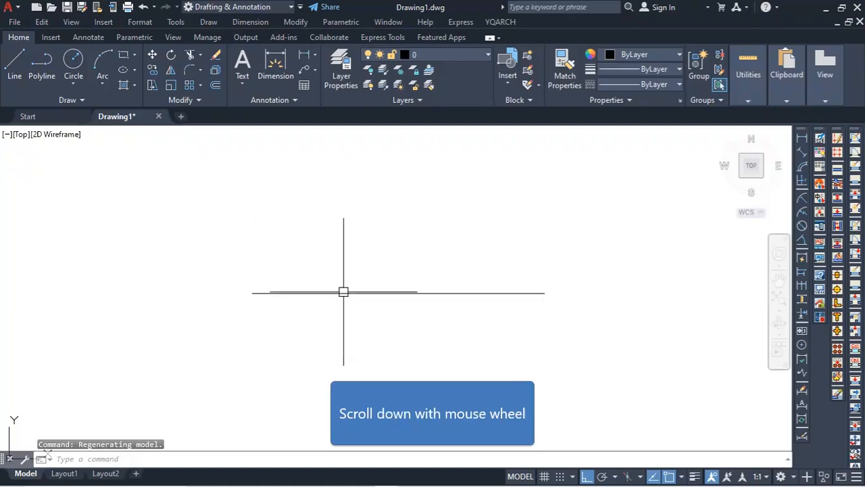
pyautogui.scroll(2, 401, 296)
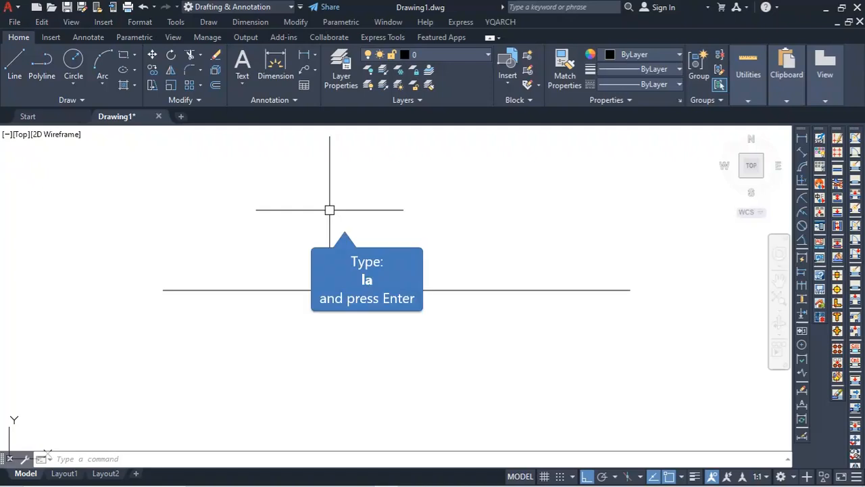
pyautogui.write('la')
pyautogui.press('Return')
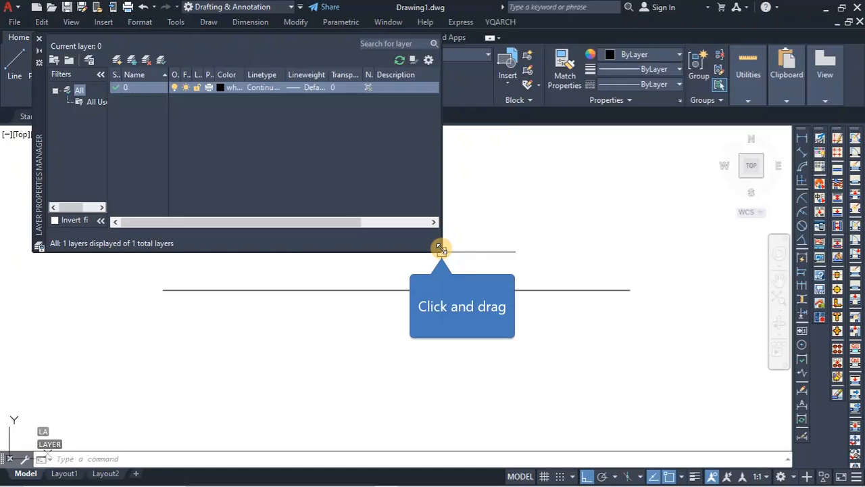
pyautogui.moveTo(440, 249); pyautogui.dragTo(557, 356)
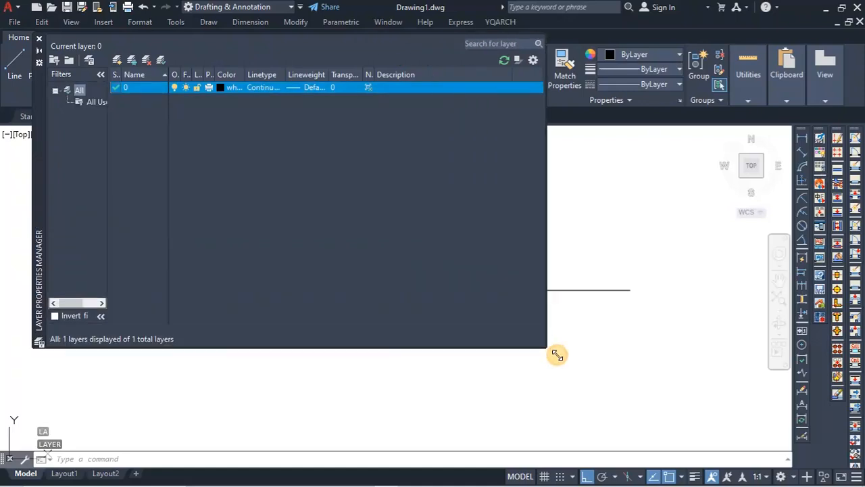
pyautogui.doubleClick(115, 61)
pyautogui.click(115, 60)
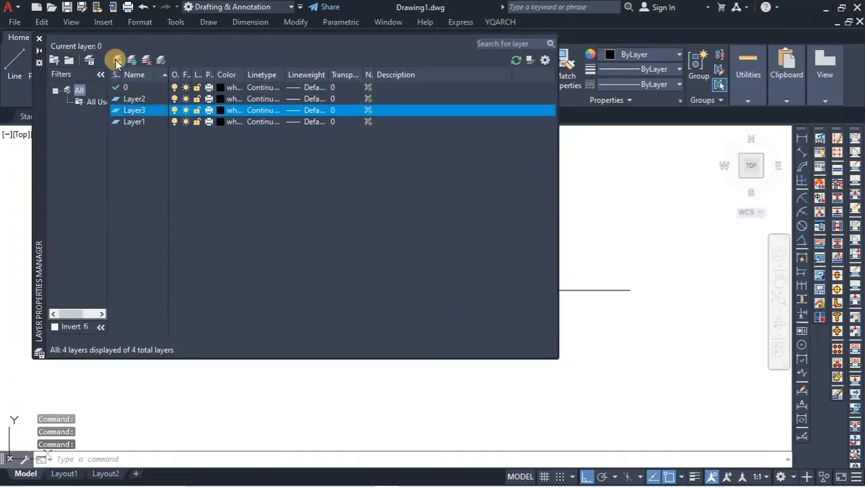
pyautogui.click(115, 60)
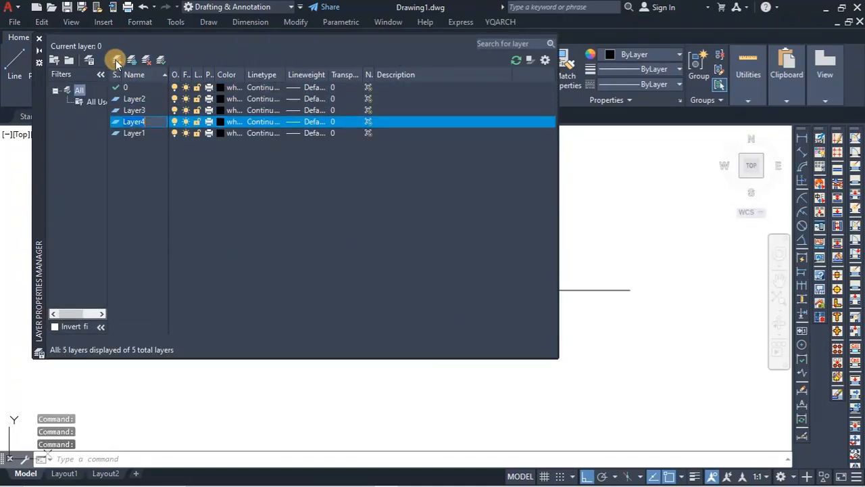
pyautogui.click(142, 100)
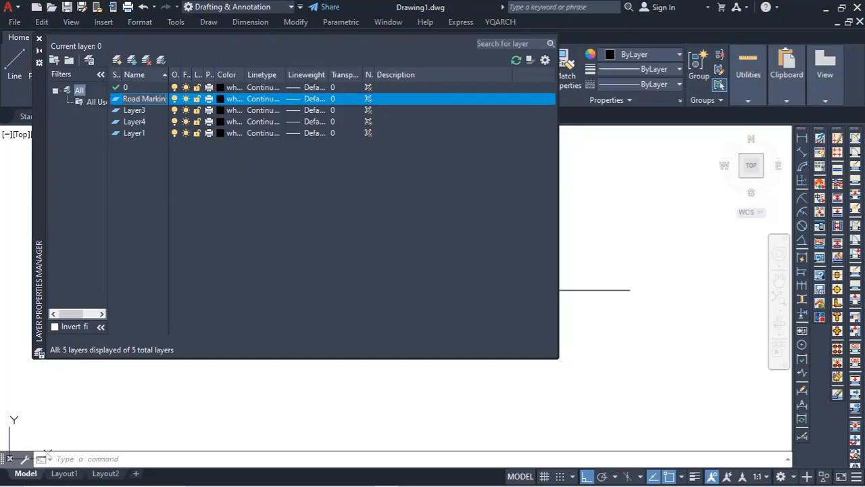
pyautogui.click(229, 96)
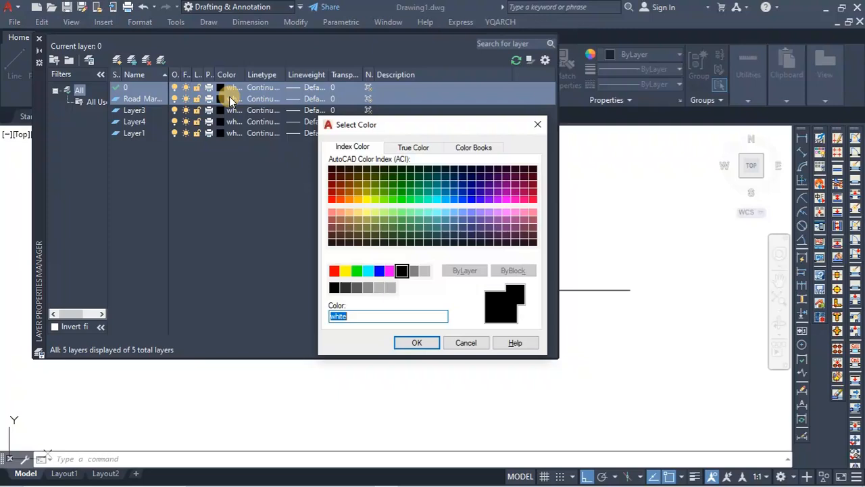
pyautogui.click(531, 127)
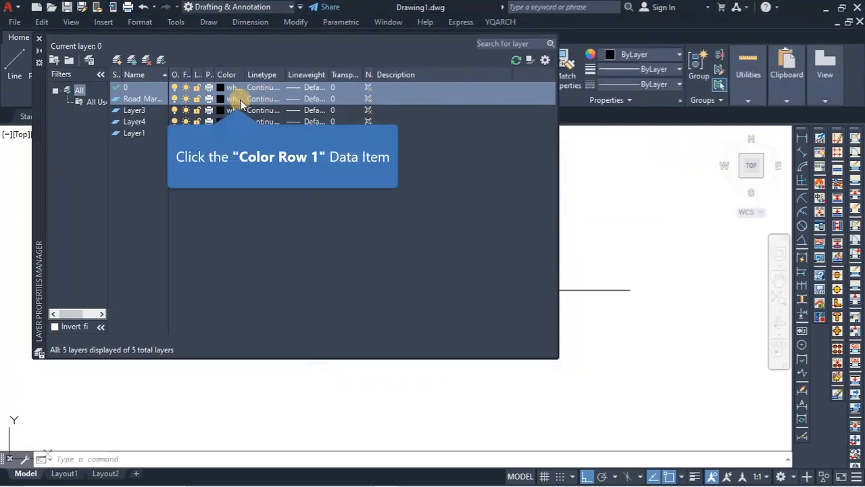
pyautogui.click(227, 98)
pyautogui.press('Escape')
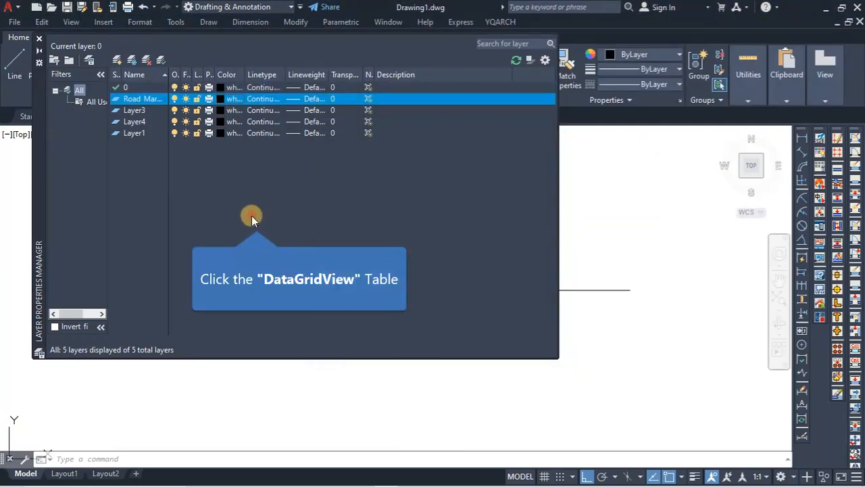
# - Set the color of the Road Marking layer to index color 253
pyautogui.click(230, 99)
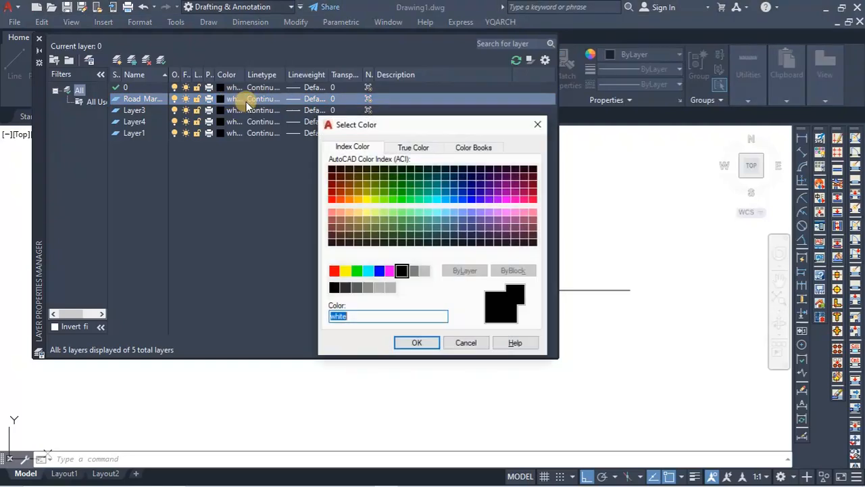
pyautogui.click(379, 289)
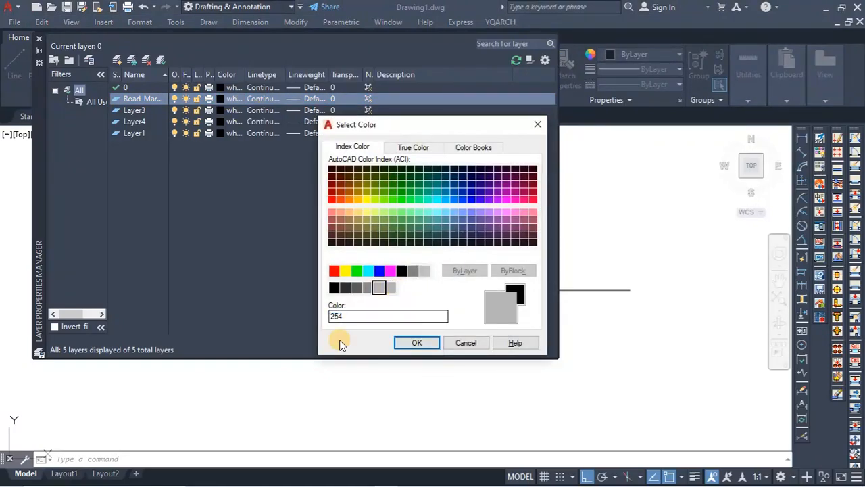
pyautogui.click(369, 290)
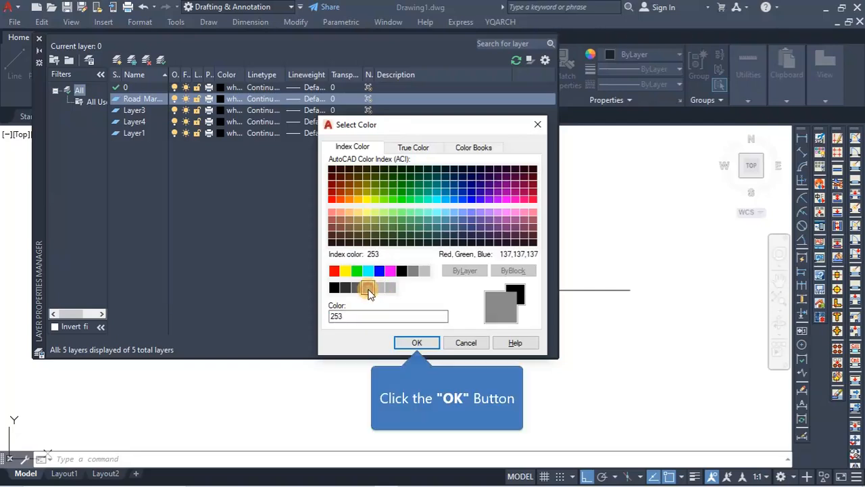
pyautogui.click(417, 343)
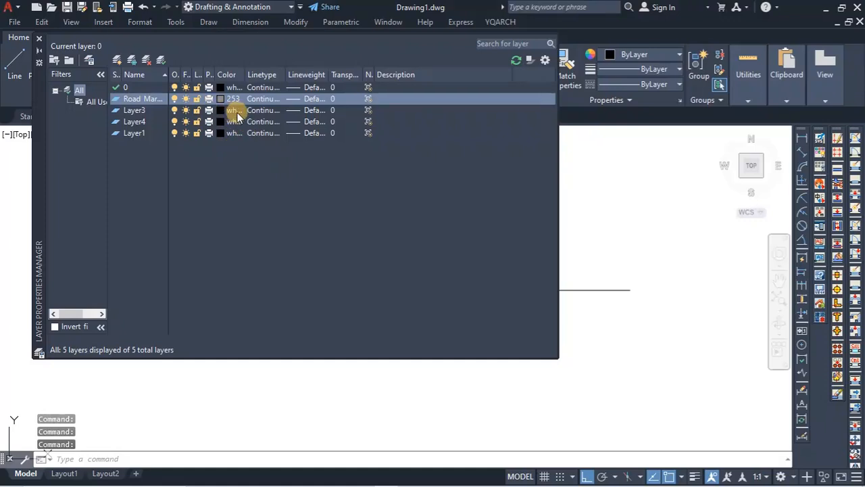
# - Load the ACAD_ISO03W100 linetype and assign it to the Road Marking layer
pyautogui.click(257, 99)
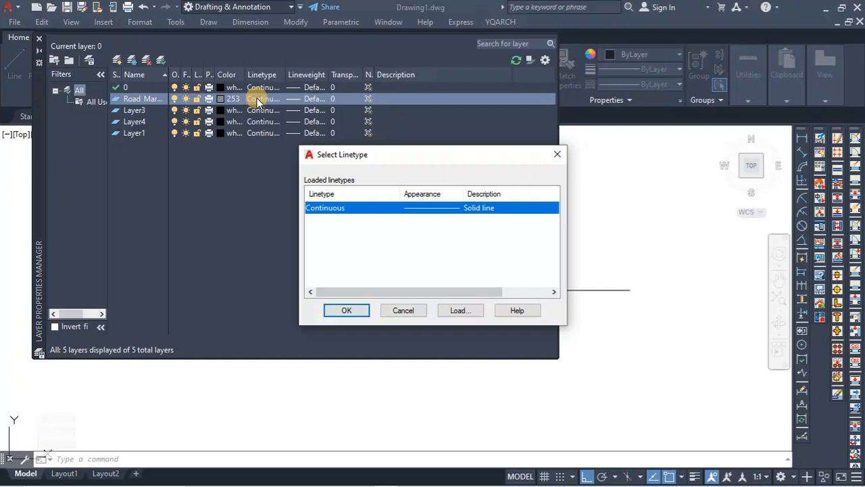
pyautogui.click(559, 157)
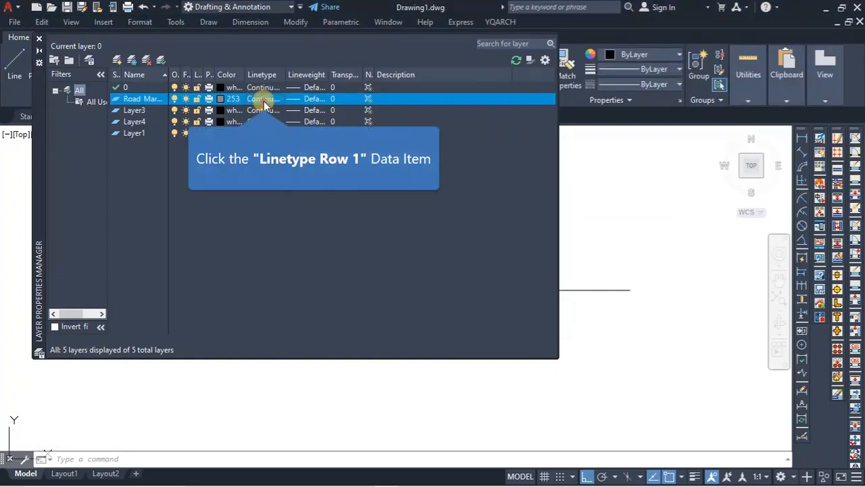
pyautogui.click(263, 100)
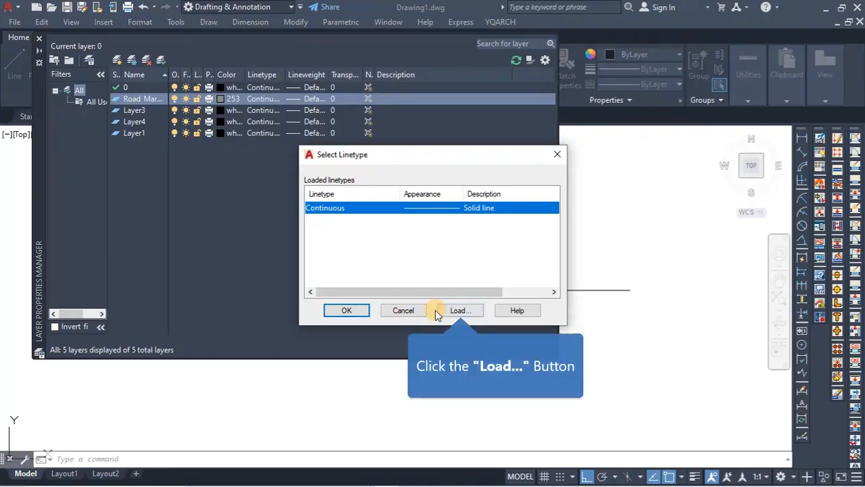
pyautogui.click(460, 310)
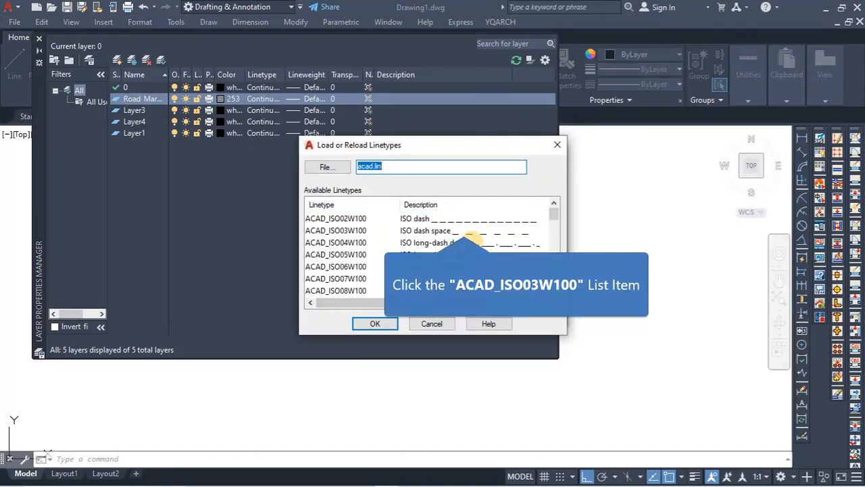
pyautogui.click(466, 231)
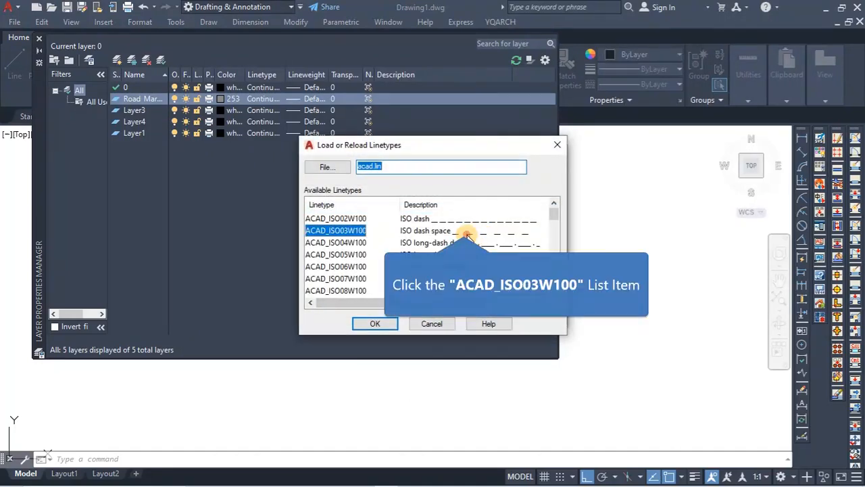
pyautogui.click(375, 323)
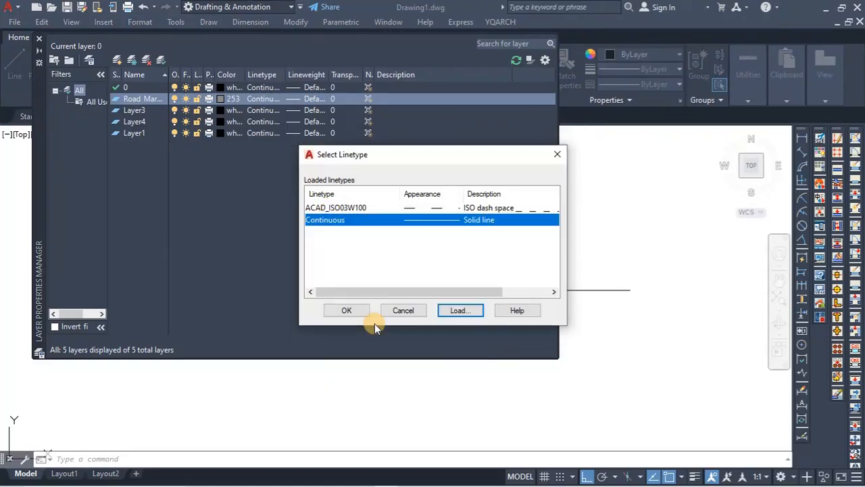
pyautogui.click(413, 209)
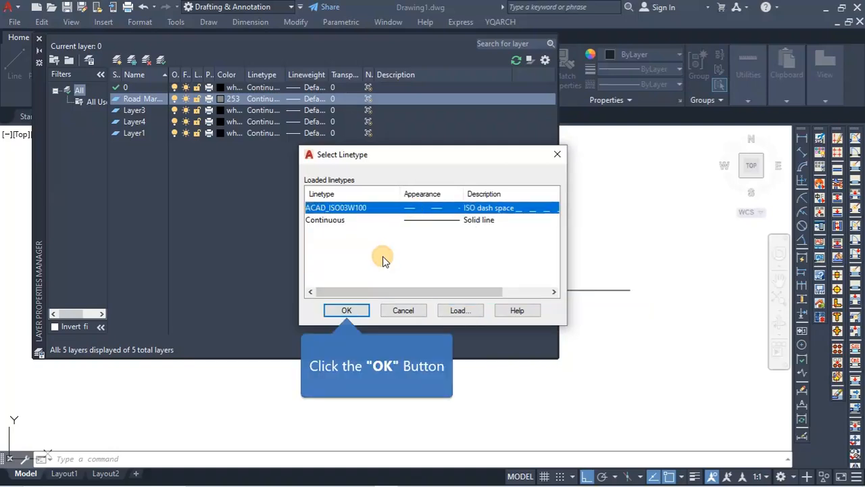
pyautogui.click(347, 310)
pyautogui.click(132, 110)
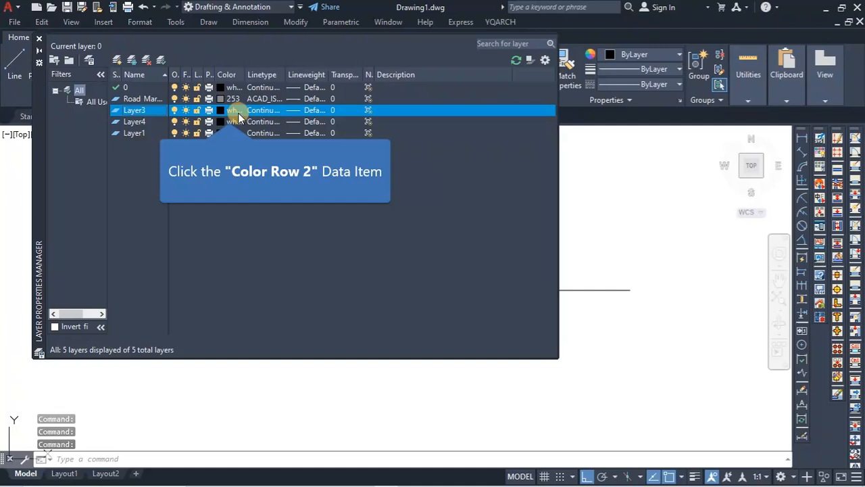
pyautogui.click(230, 111)
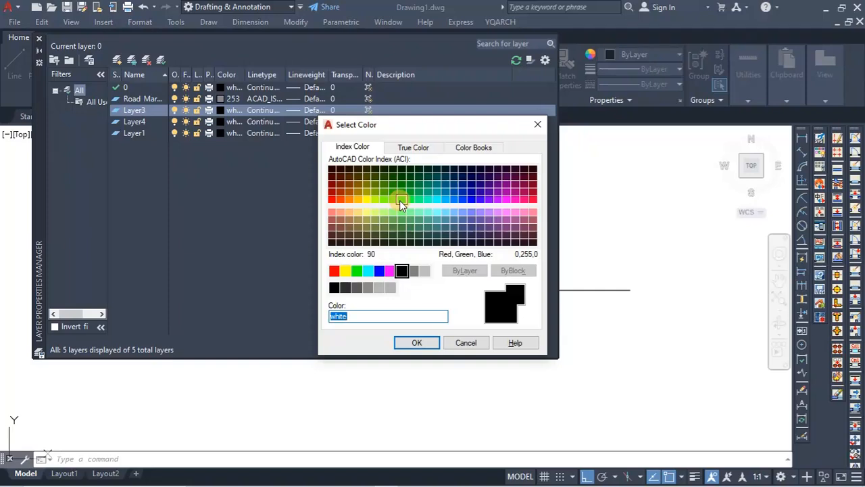
pyautogui.click(537, 124)
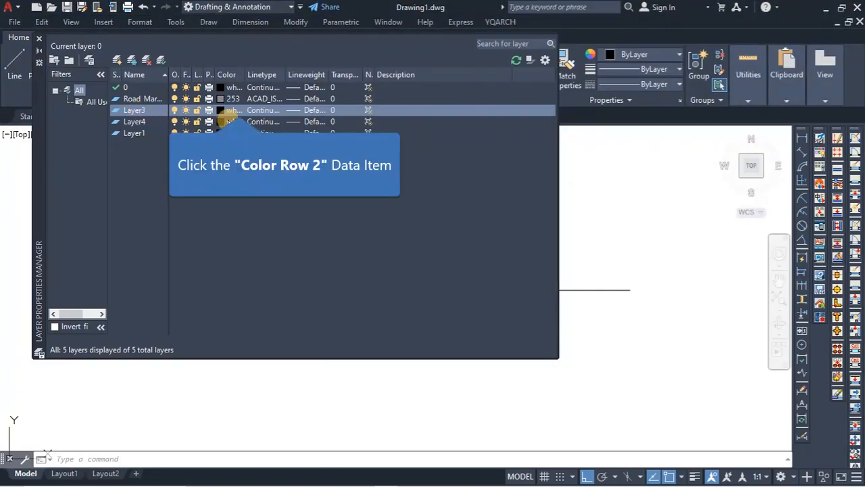
pyautogui.click(240, 111)
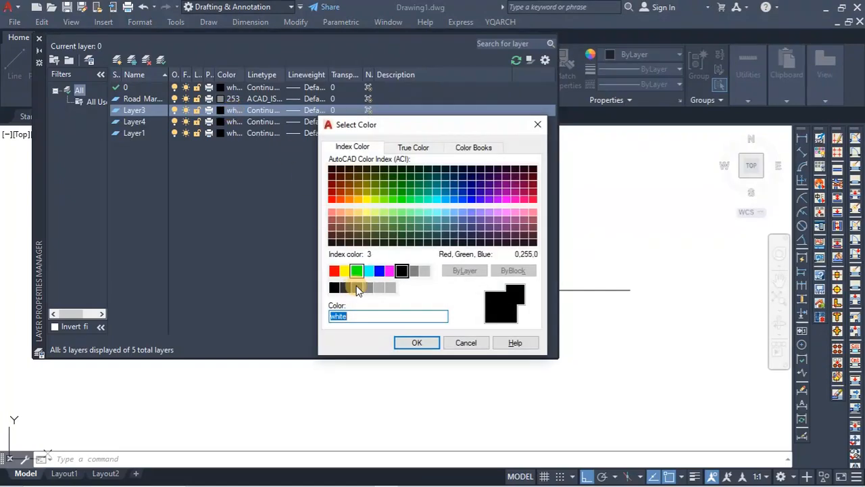
pyautogui.click(538, 125)
pyautogui.press('F2')
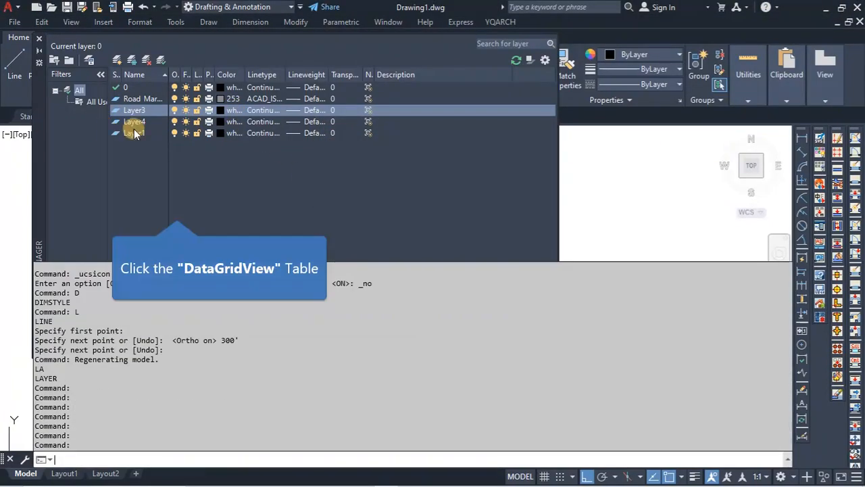
# - Rename Layer3 as Road
pyautogui.click(175, 209)
pyautogui.click(147, 111)
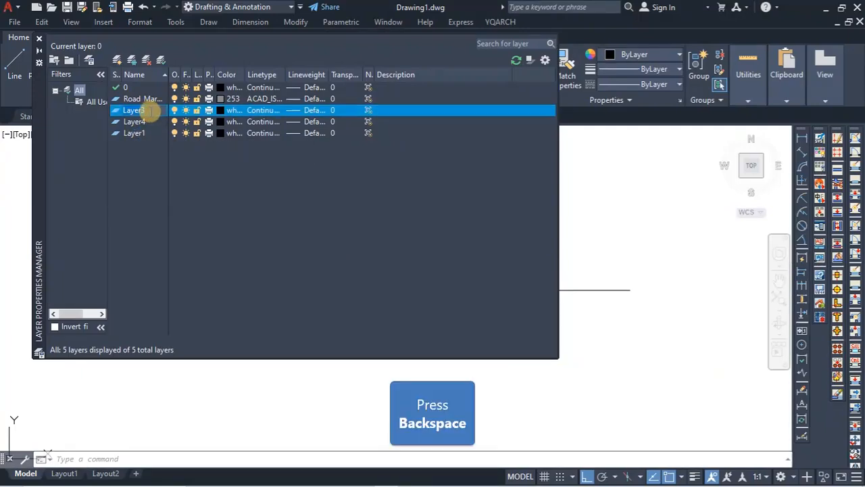
pyautogui.press('BackSpace')
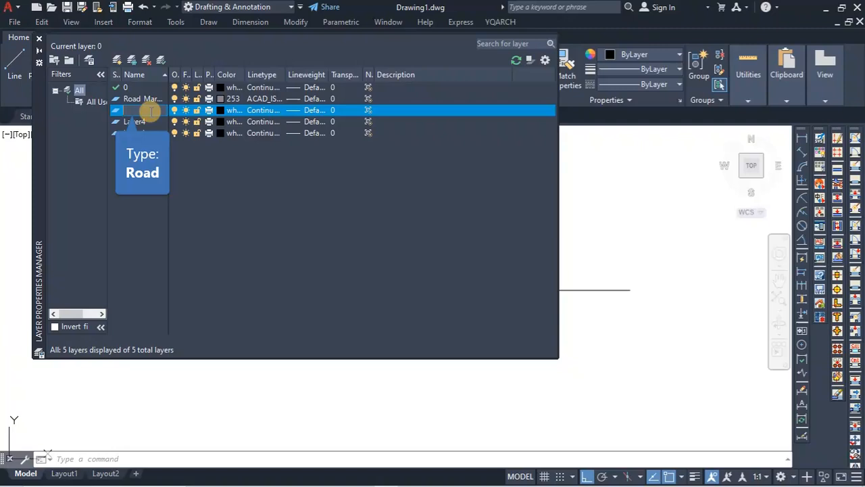
pyautogui.write('Road')
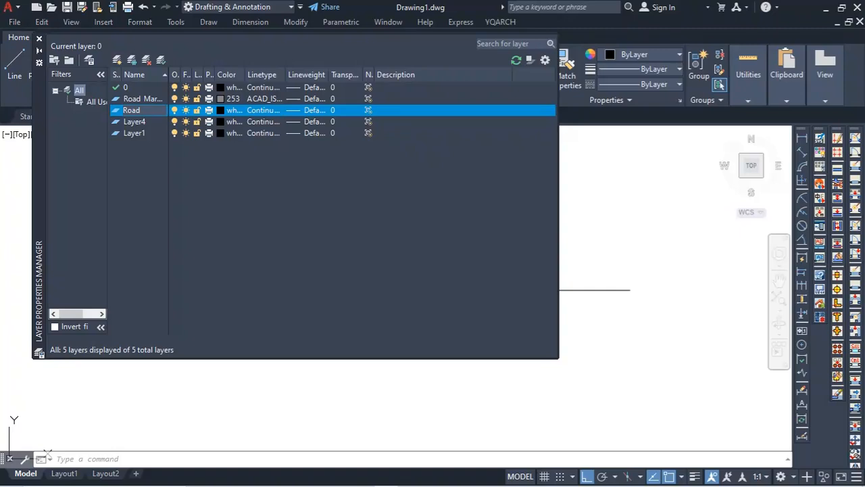
pyautogui.click(187, 245)
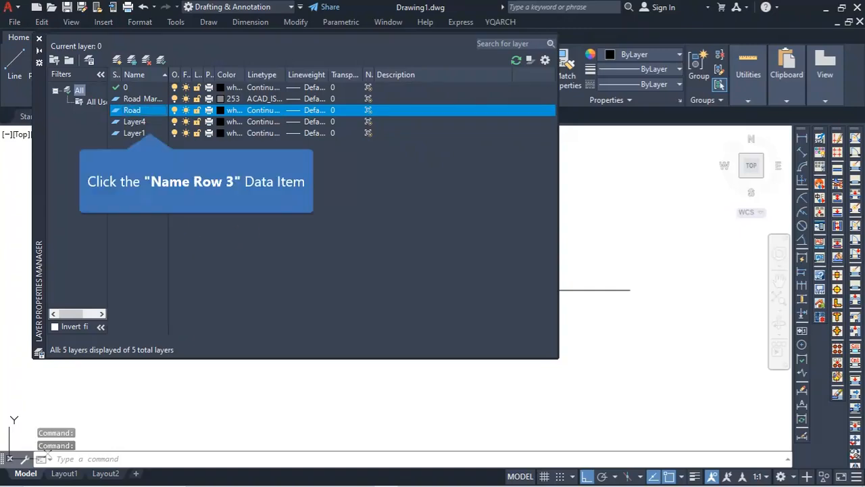
# - Rename Layer4 as Movement
pyautogui.click(135, 121)
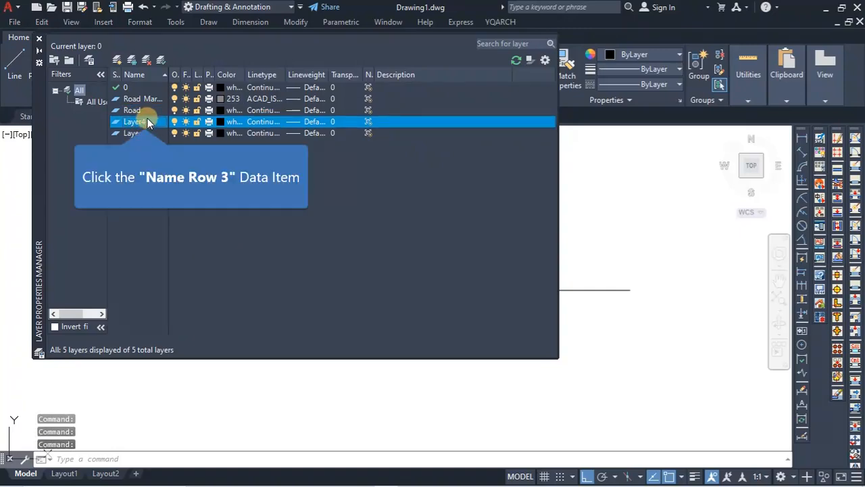
pyautogui.click(144, 122)
pyautogui.click(147, 121)
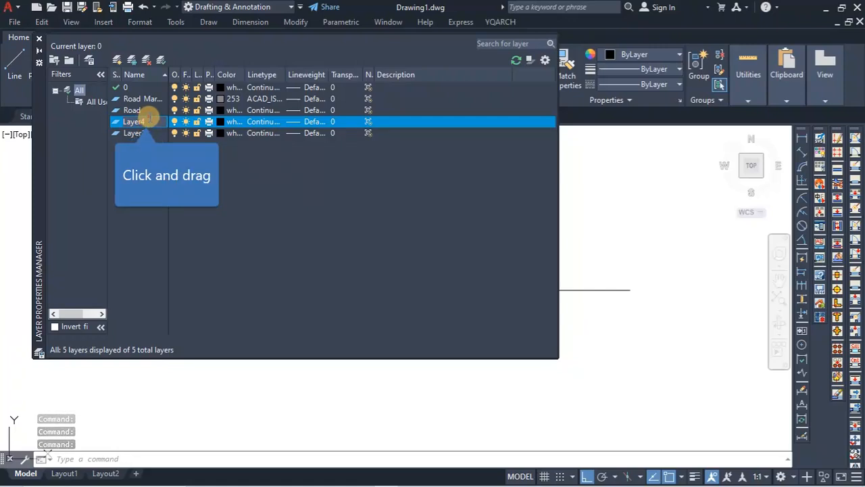
pyautogui.moveTo(146, 122); pyautogui.dragTo(87, 120)
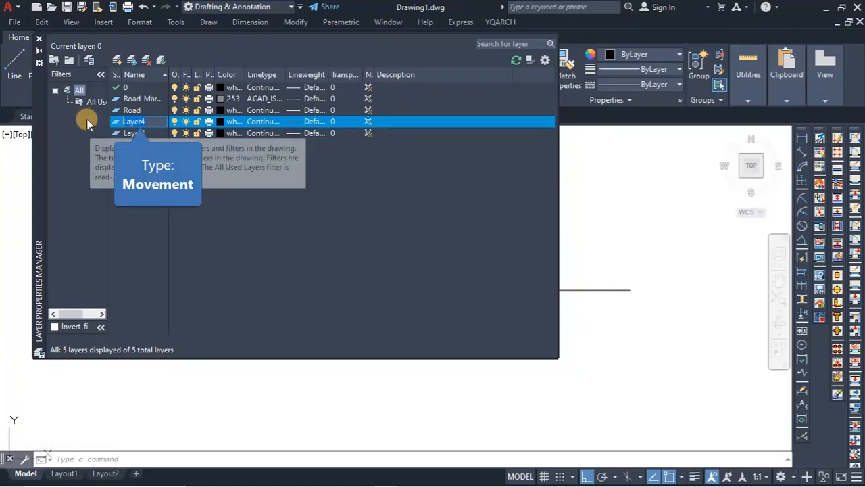
pyautogui.write('Movement')
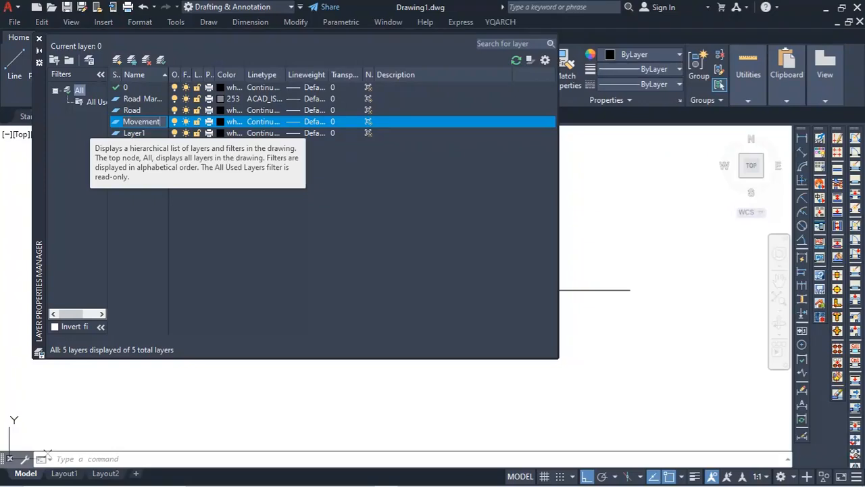
pyautogui.press('Return')
# - Set the color of the Movement layer to blue
pyautogui.click(229, 121)
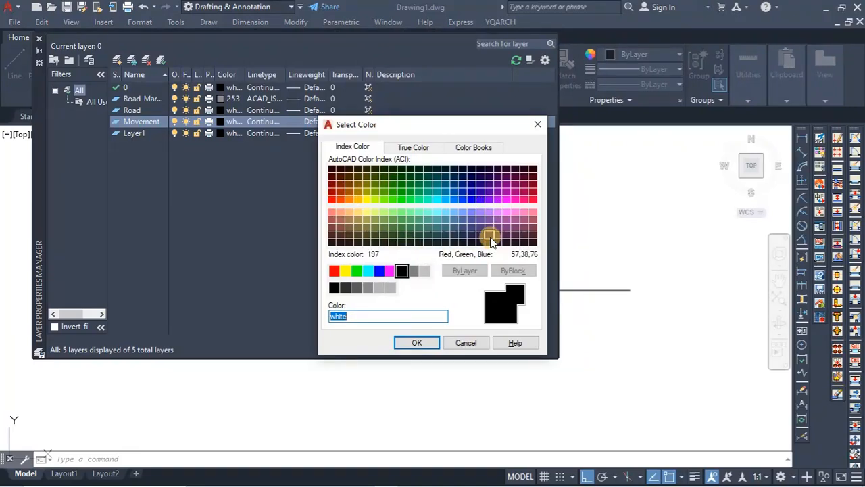
pyautogui.click(379, 271)
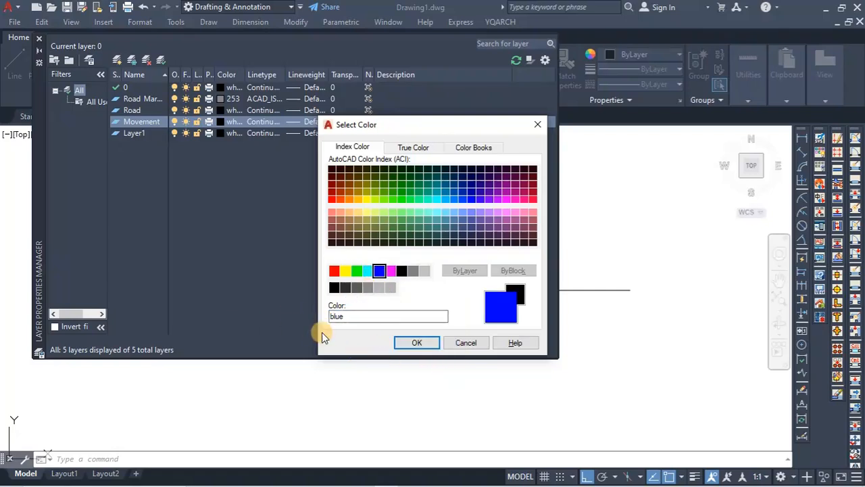
pyautogui.click(416, 343)
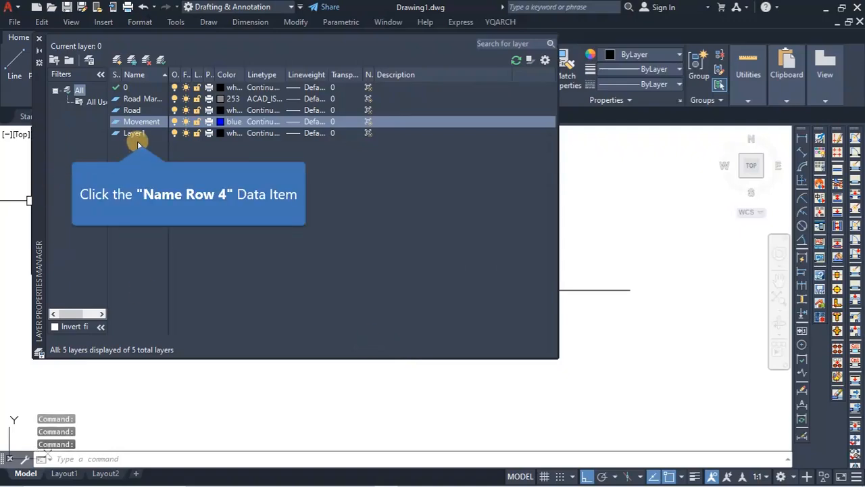
# - Rename Layer1 as Conflicts
pyautogui.click(135, 134)
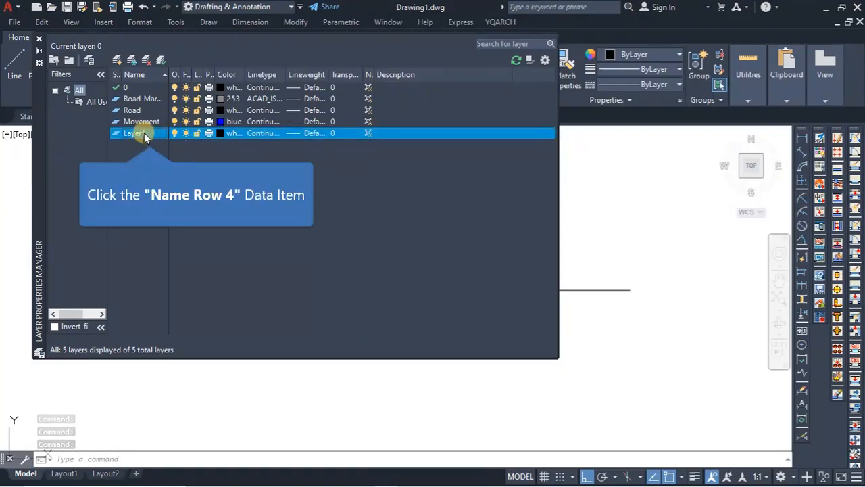
pyautogui.click(148, 138)
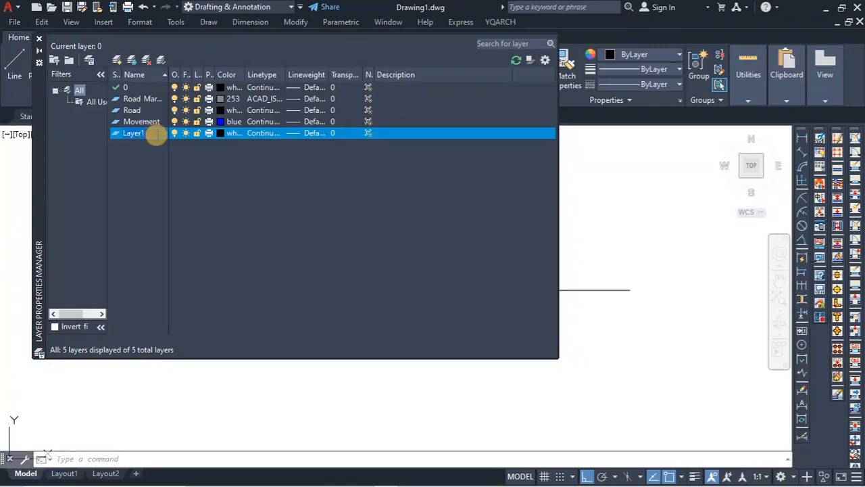
pyautogui.click(156, 134)
pyautogui.write('Confli')
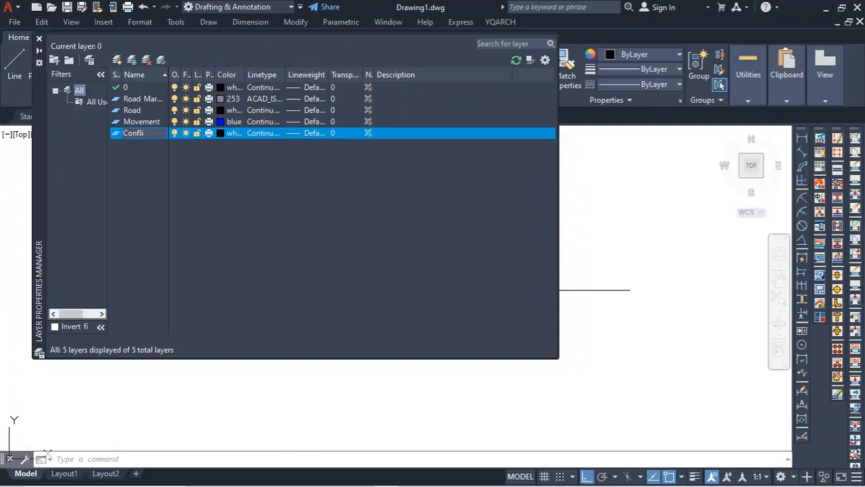
pyautogui.write('cts')
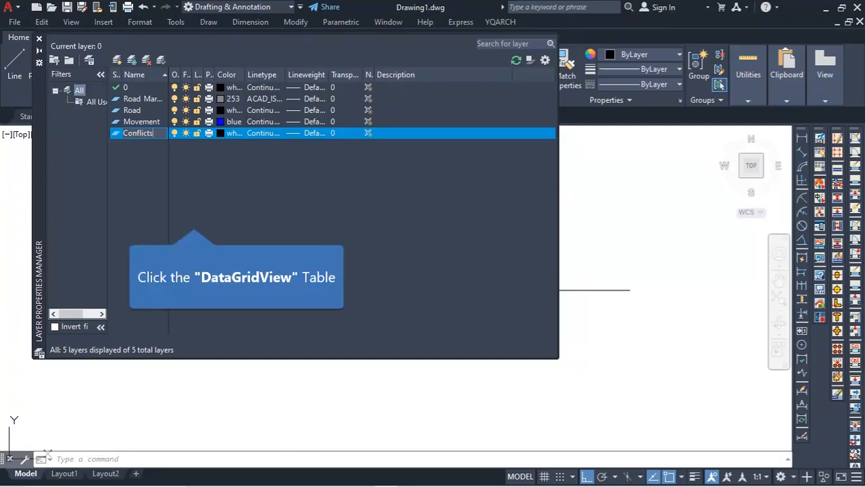
pyautogui.click(193, 218)
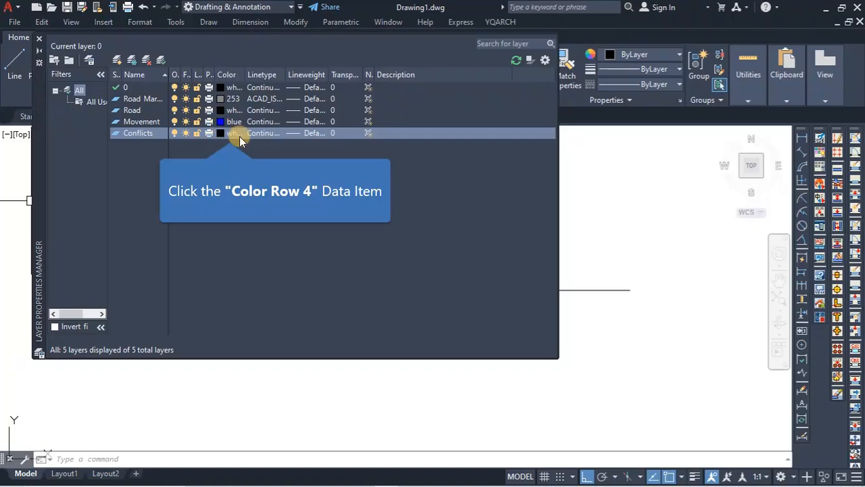
# - Set the color of the Conflicts layer to index color 10
pyautogui.click(222, 133)
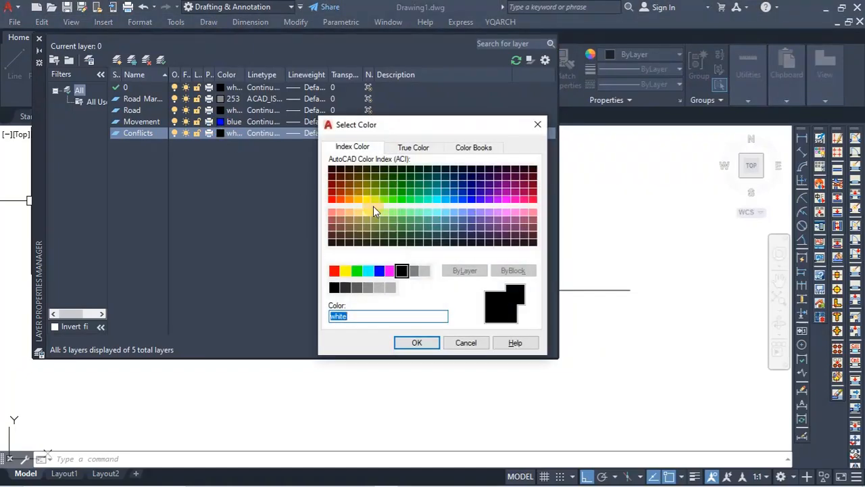
pyautogui.click(331, 198)
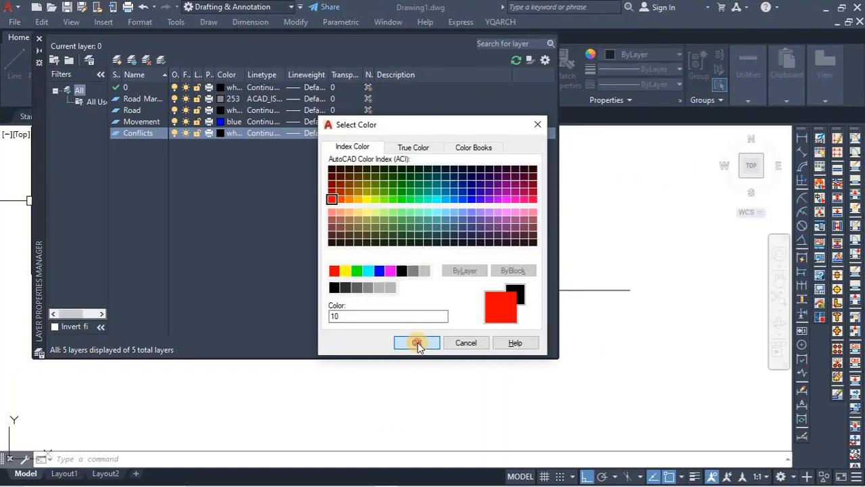
pyautogui.click(417, 343)
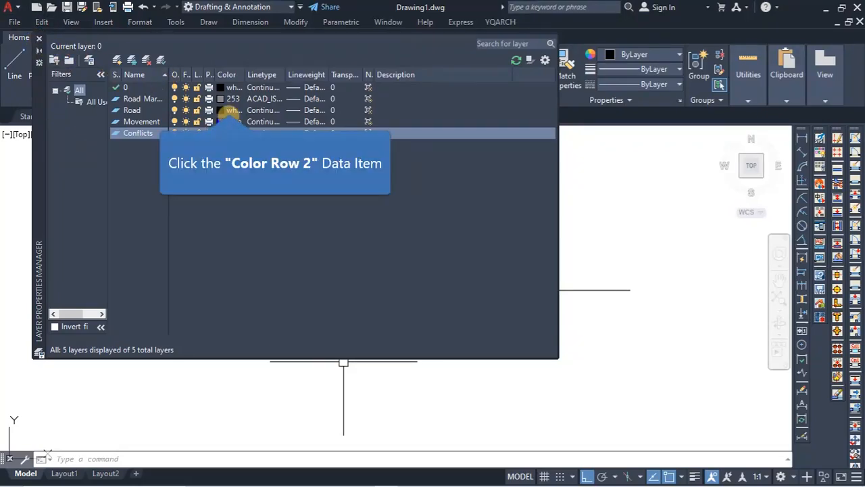
# - Make Road the current layer and close the Layer Properties Manager
pyautogui.click(231, 110)
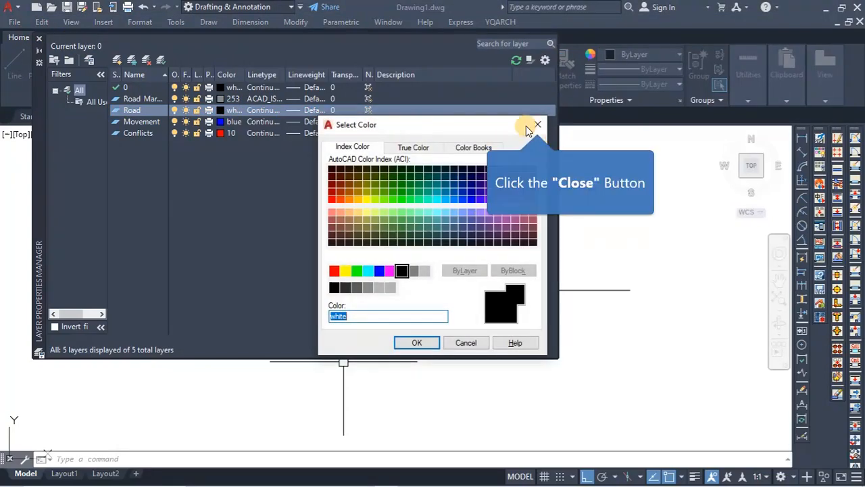
pyautogui.click(538, 126)
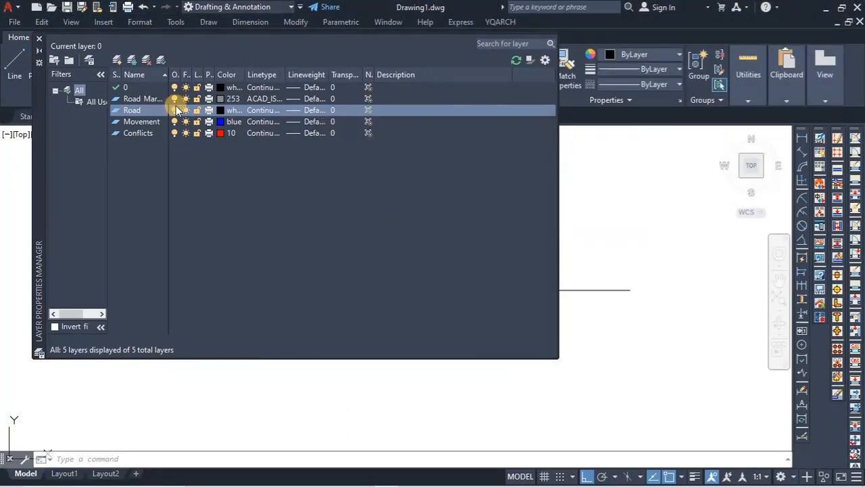
pyautogui.click(160, 60)
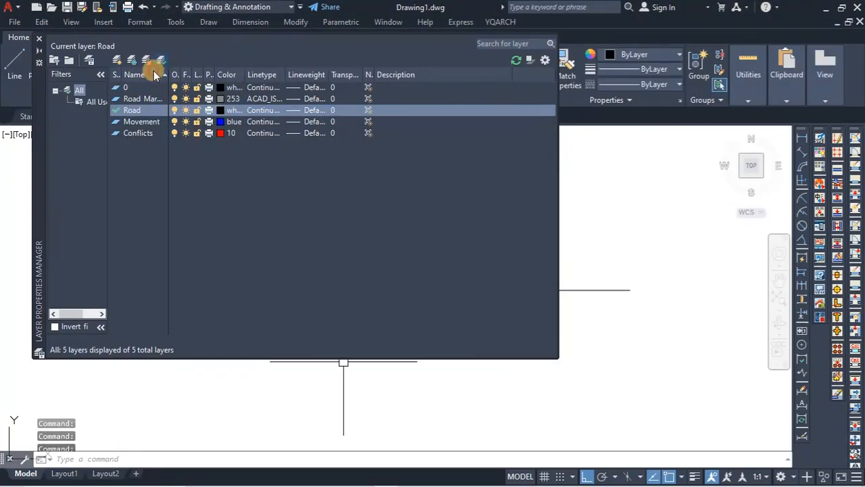
pyautogui.click(40, 42)
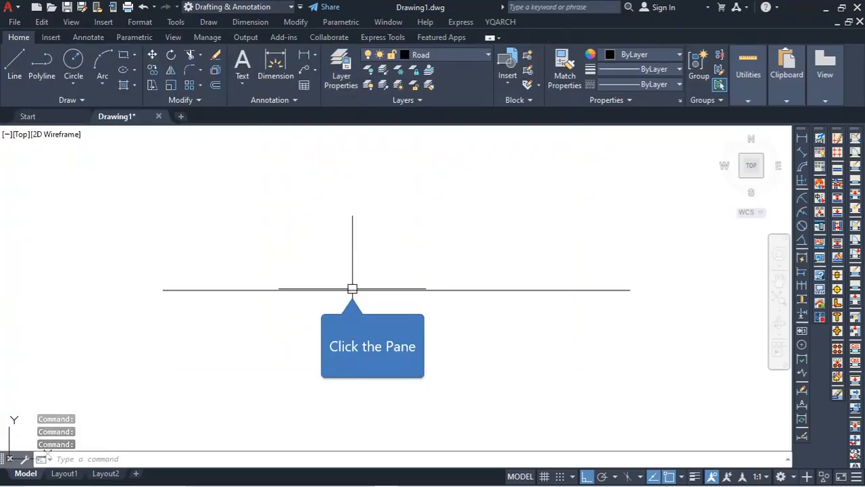
# - Move the horizontal base line to the Road layer and clear the selection
pyautogui.click(352, 289)
pyautogui.click(439, 52)
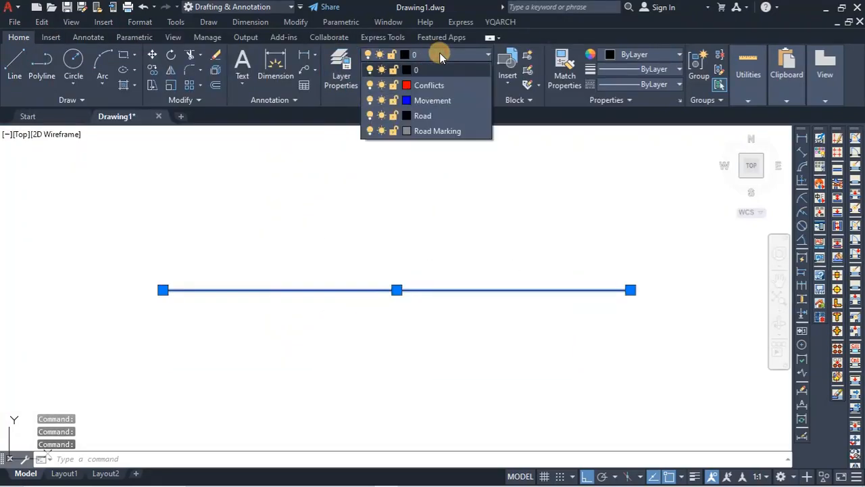
pyautogui.click(458, 120)
pyautogui.press('Escape')
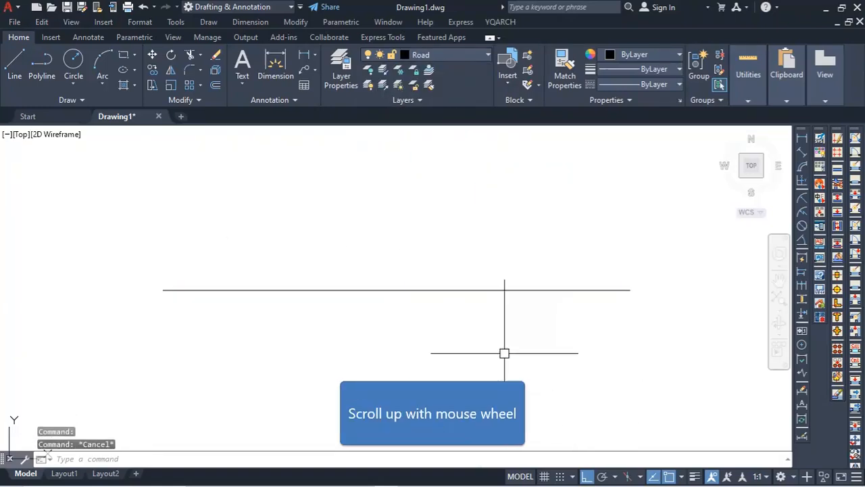
pyautogui.scroll(2, 491, 296)
pyautogui.scroll(-2, 431, 274)
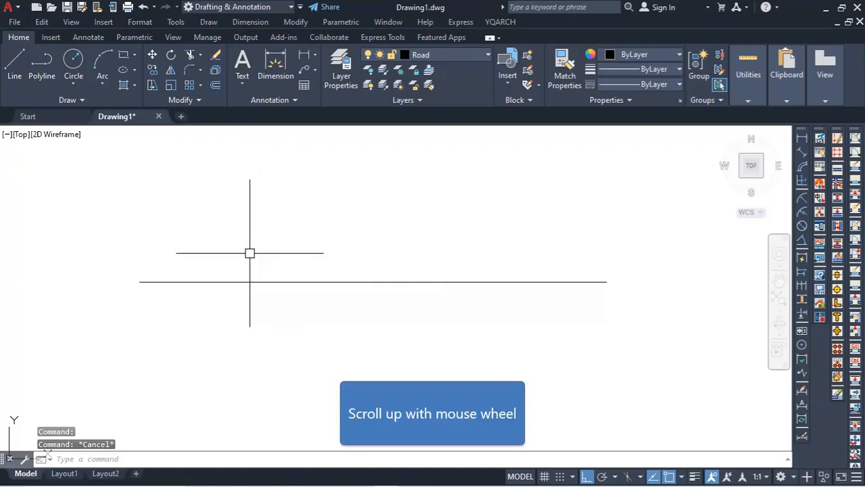
pyautogui.scroll(2, 284, 270)
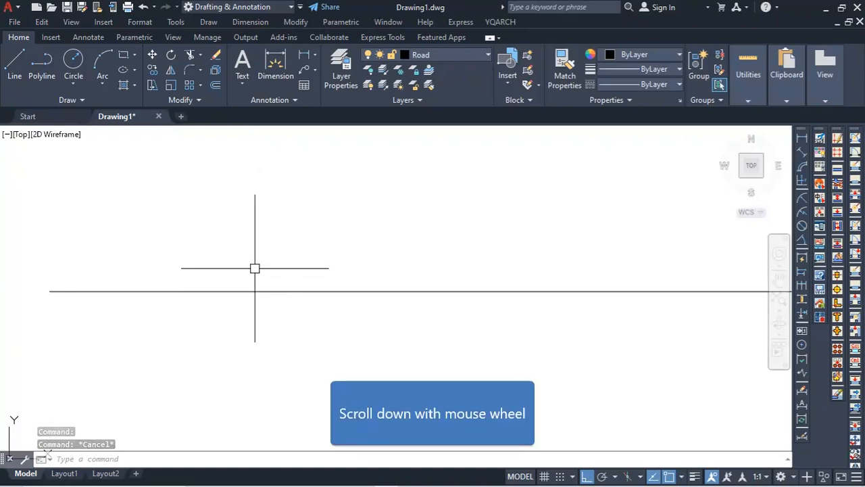
pyautogui.scroll(-2, 243, 268)
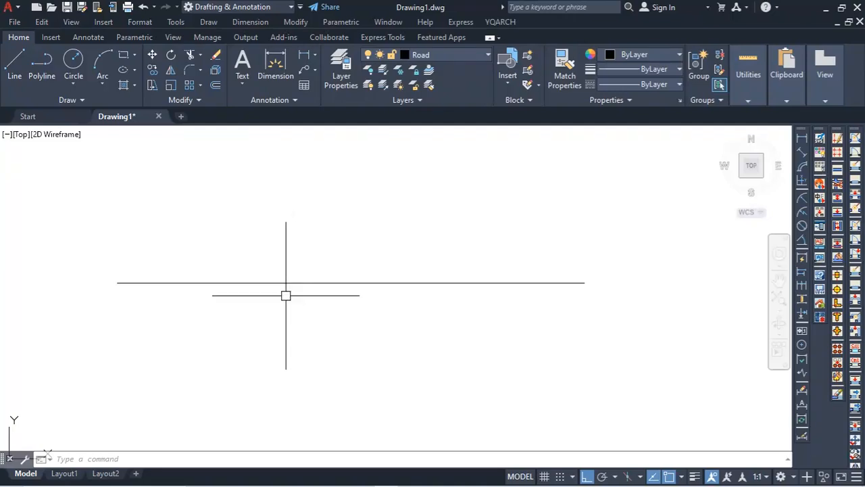
# - Try to offset the horizontal base line 20' to its upper and lower sides
pyautogui.write('o')
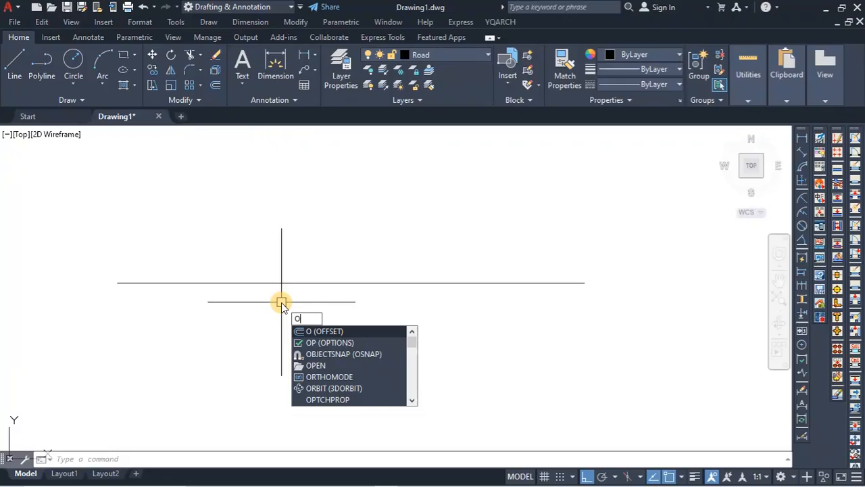
pyautogui.press('Return')
pyautogui.write('40')
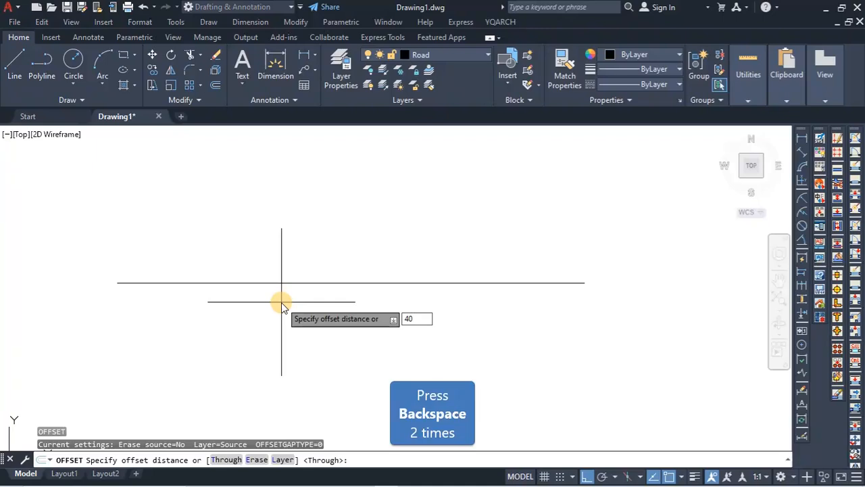
pyautogui.press('BackSpace')
pyautogui.press('BackSpace')
pyautogui.write('20')
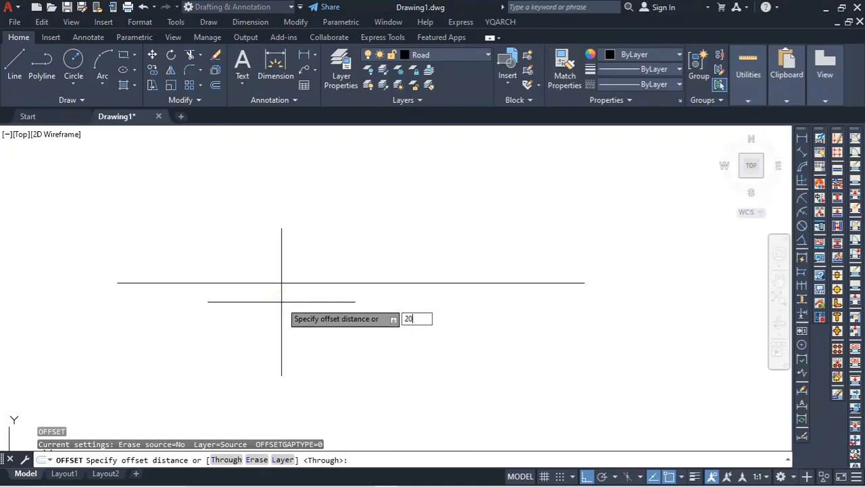
pyautogui.press('Return')
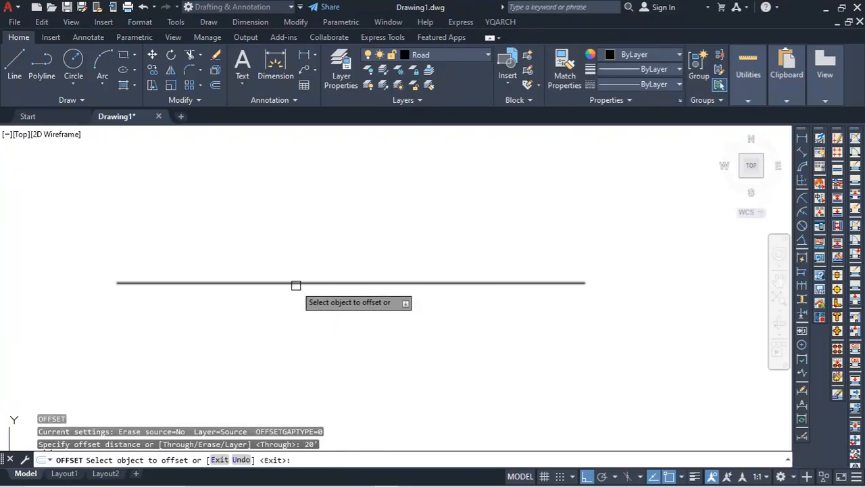
pyautogui.click(297, 284)
pyautogui.click(309, 265)
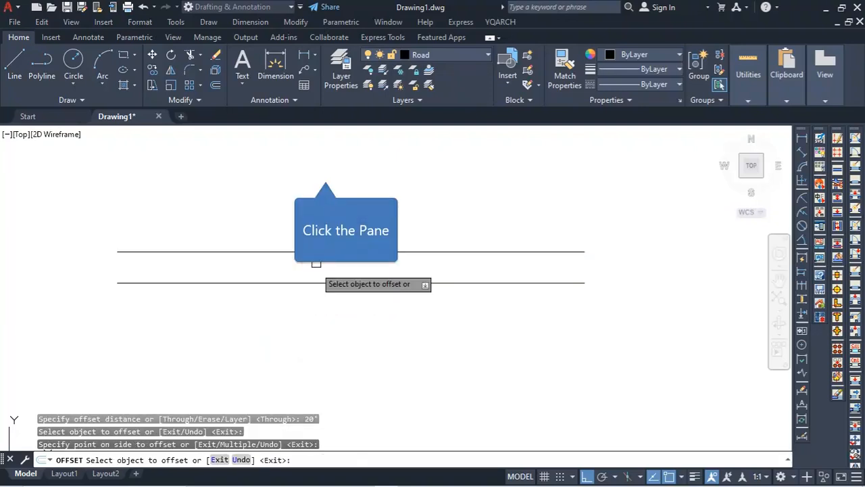
pyautogui.click(318, 283)
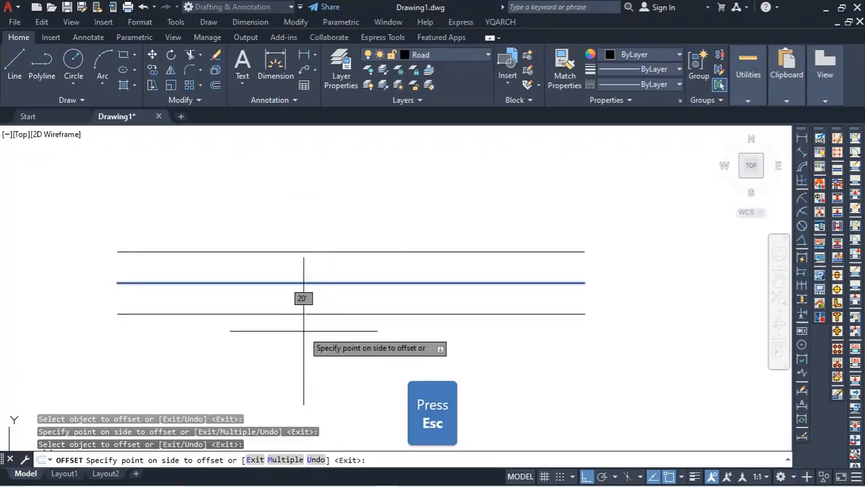
pyautogui.press('Escape')
pyautogui.hotkey('ctrl', 'z')
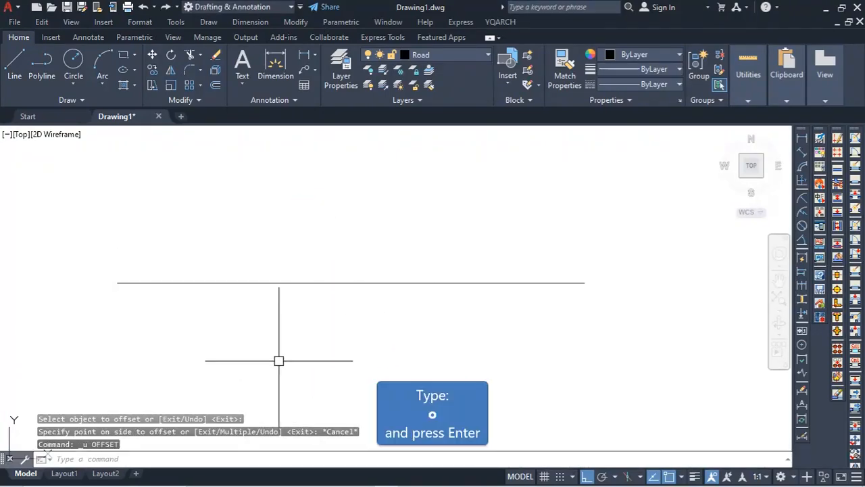
# - Offset the horizontal base line 25' to its lower and upper sides
pyautogui.write('o')
pyautogui.press('Return')
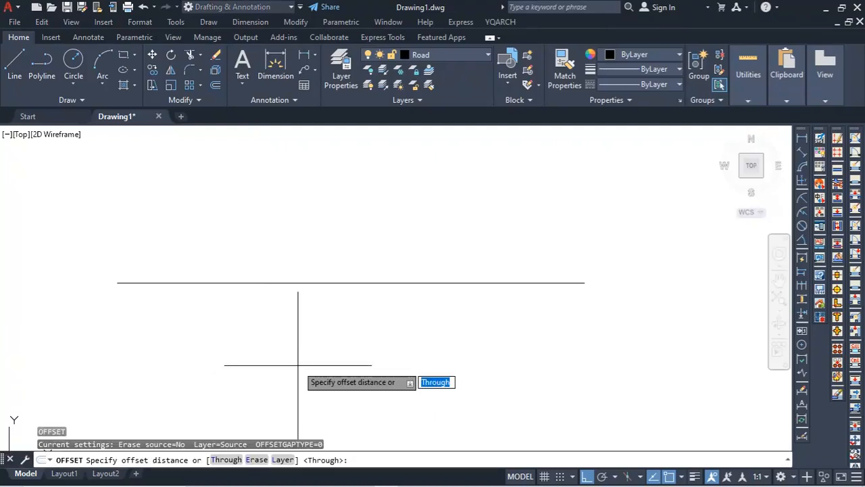
pyautogui.write('25')
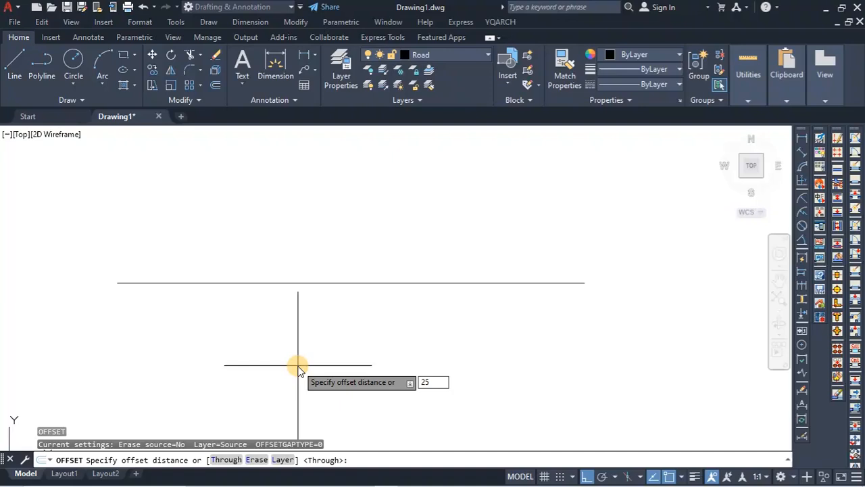
pyautogui.press('Return')
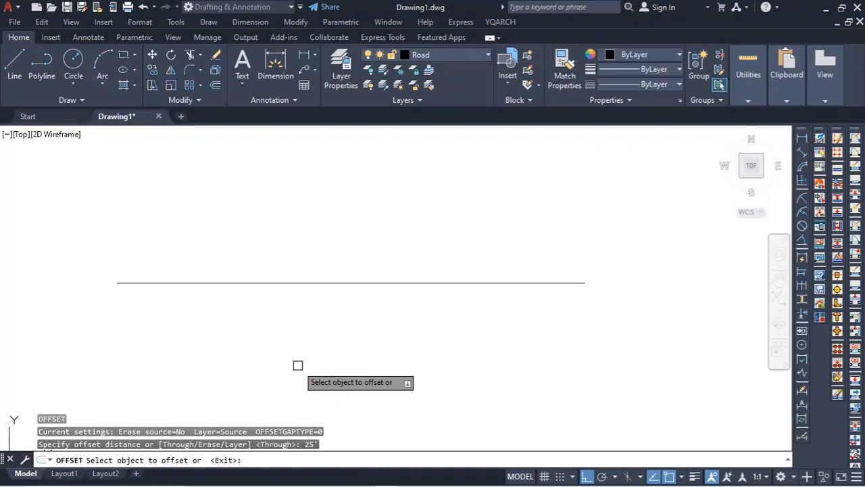
pyautogui.click(333, 285)
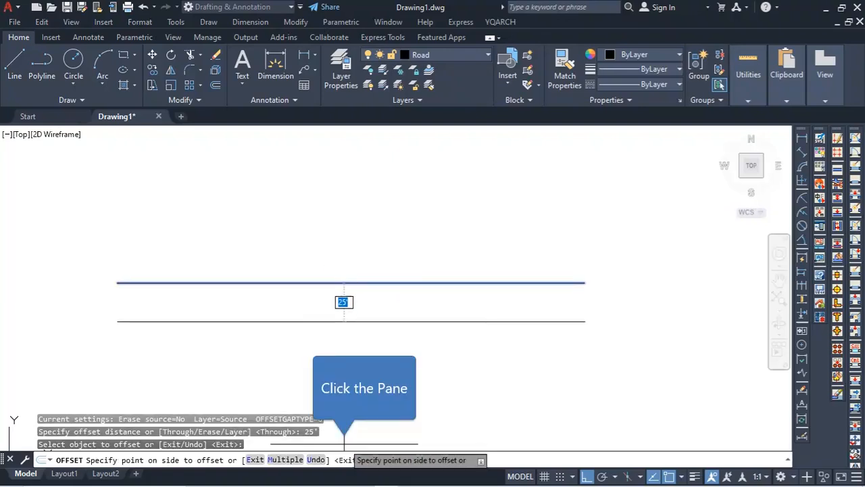
pyautogui.click(344, 301)
pyautogui.click(350, 285)
pyautogui.click(360, 207)
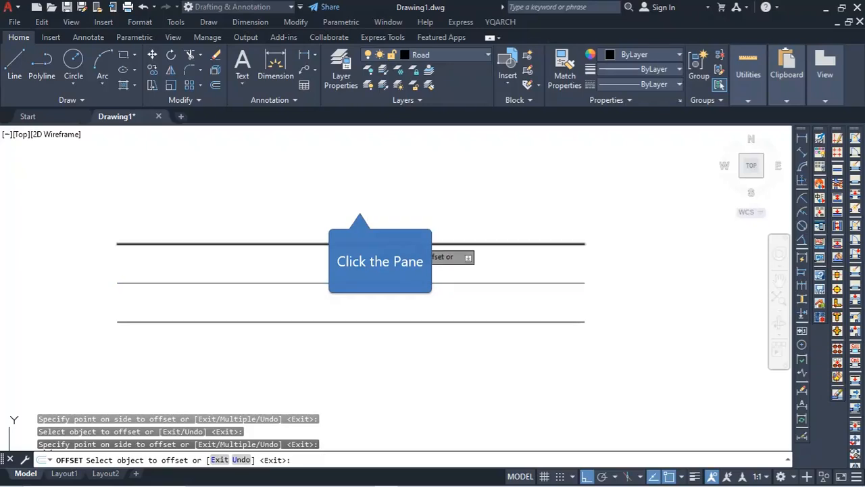
pyautogui.press('Escape')
# - Draw a 100' vertical line upward from the left end of the upper road line
pyautogui.scroll(-1, 247, 284)
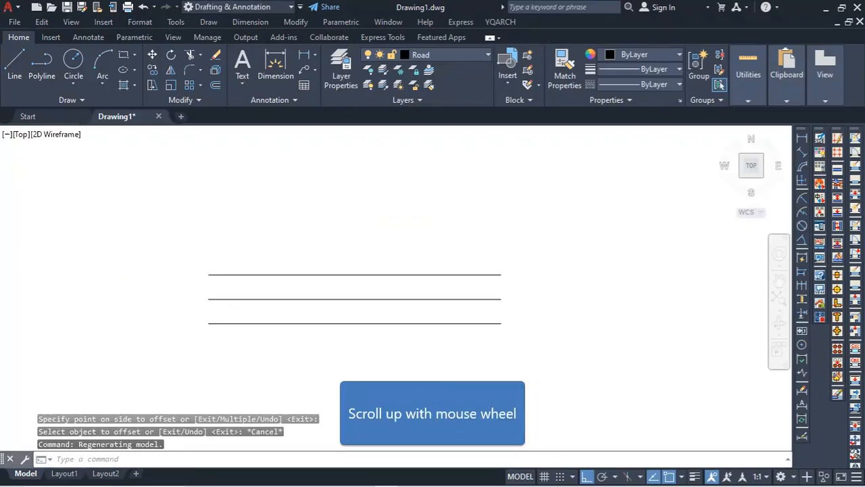
pyautogui.scroll(3, 247, 284)
pyautogui.scroll(-3, 299, 227)
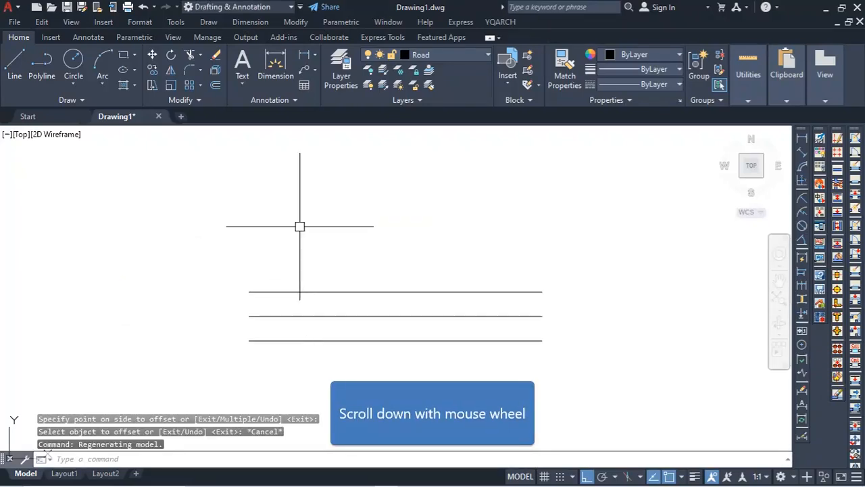
pyautogui.click(14, 69)
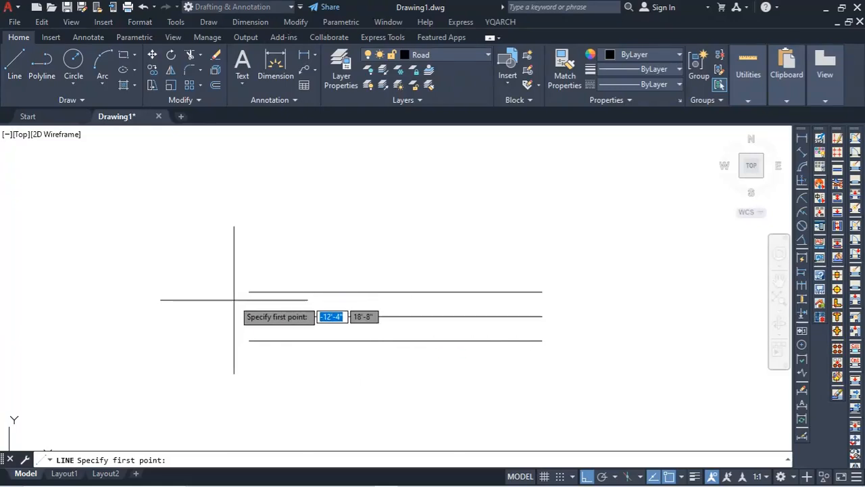
pyautogui.moveTo(249, 292); pyautogui.dragTo(243, 161)
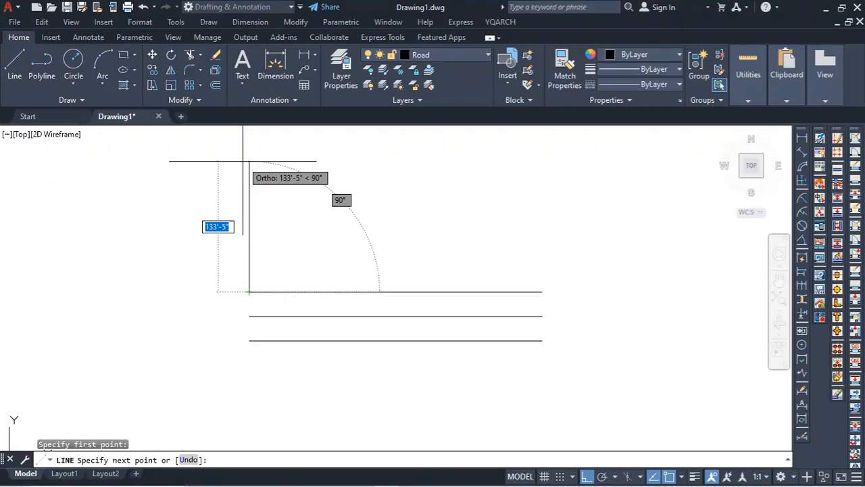
pyautogui.write('100')
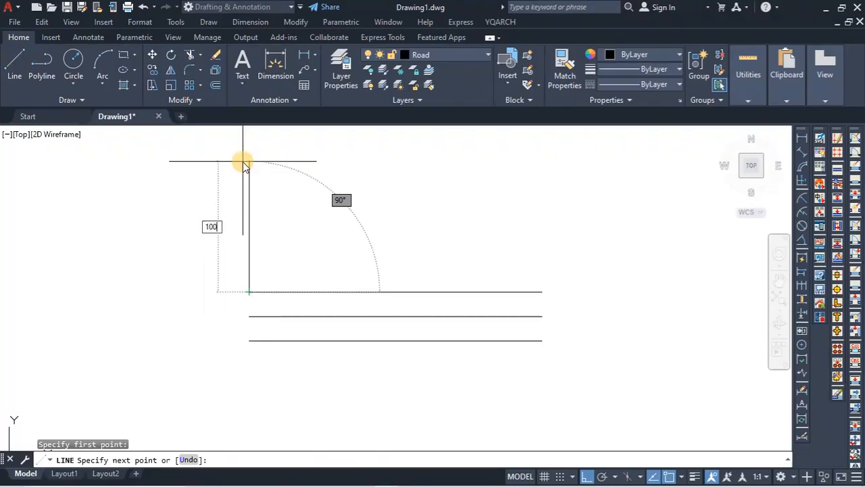
pyautogui.write("'")
pyautogui.press('Return')
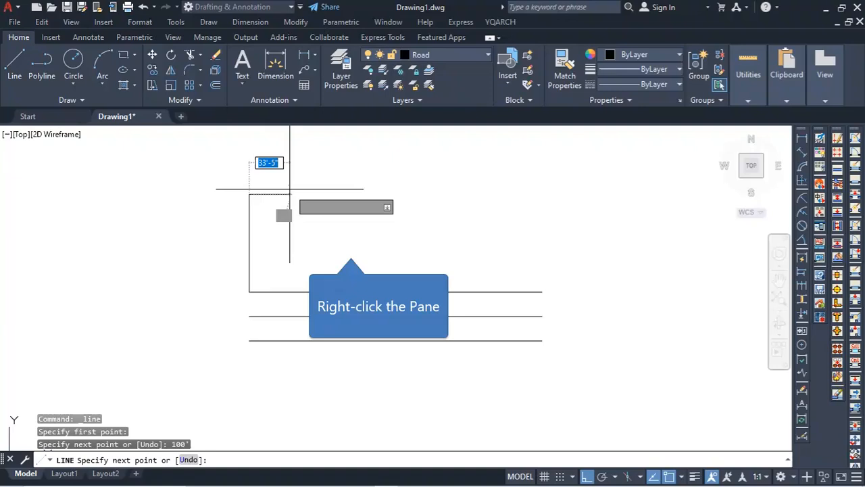
pyautogui.rightClick(350, 247)
pyautogui.click(394, 254)
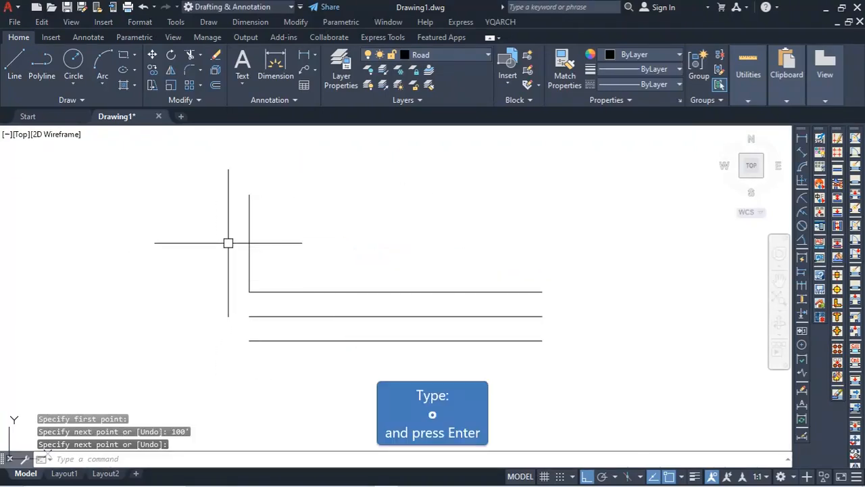
# - Delete the vertical line standing on the left end of the upper road line
pyautogui.write('o')
pyautogui.press('Return')
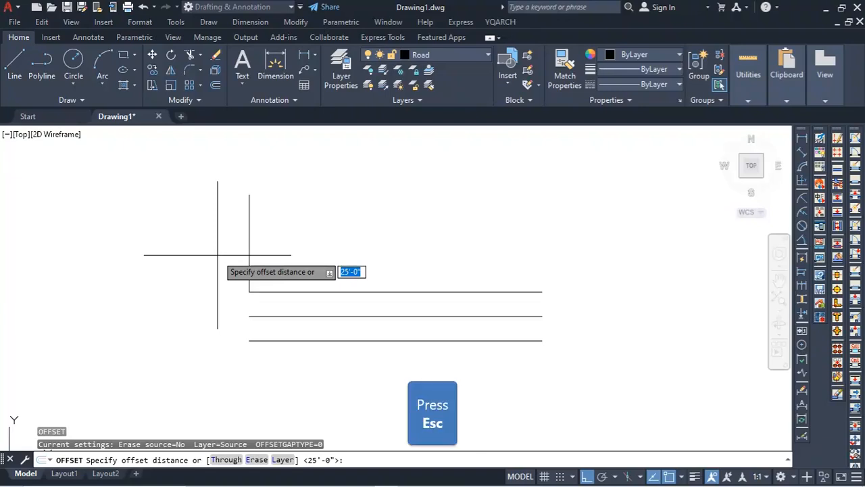
pyautogui.press('Escape')
pyautogui.moveTo(303, 203); pyautogui.dragTo(127, 261)
pyautogui.press('Delete')
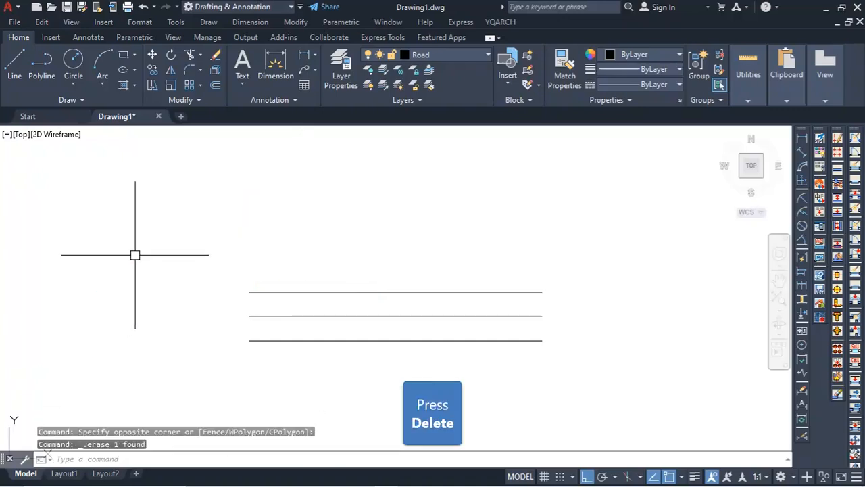
# - Draw a 100' vertical line straight down from the midpoint of the lowest road line
pyautogui.scroll(-5, 247, 260)
pyautogui.scroll(4, 264, 276)
pyautogui.scroll(-2, 258, 251)
pyautogui.moveTo(258, 250); pyautogui.dragTo(387, 270, button='middle')
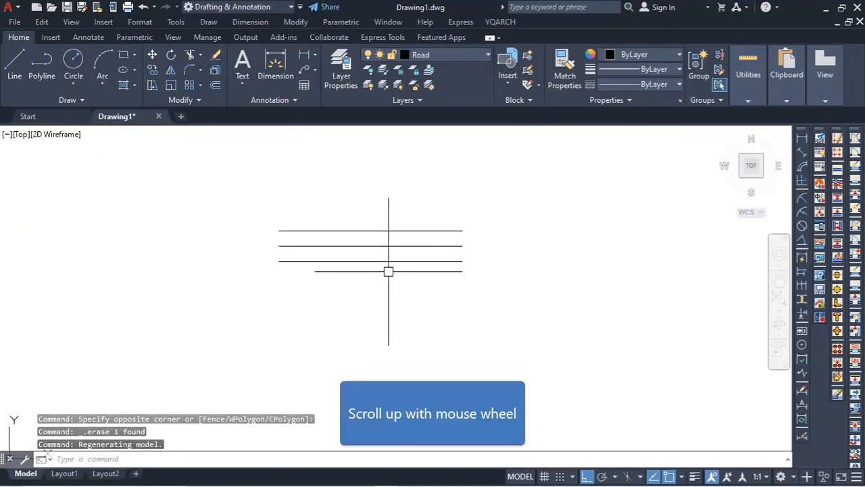
pyautogui.scroll(2, 381, 270)
pyautogui.click(14, 62)
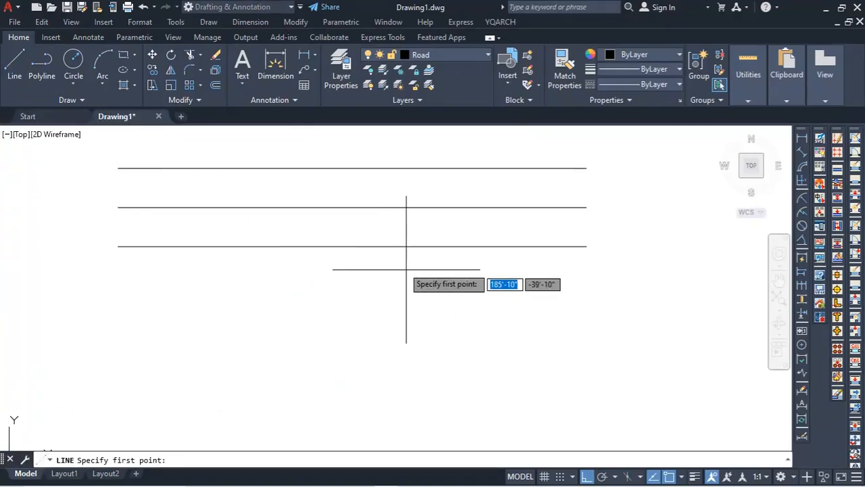
pyautogui.click(352, 246)
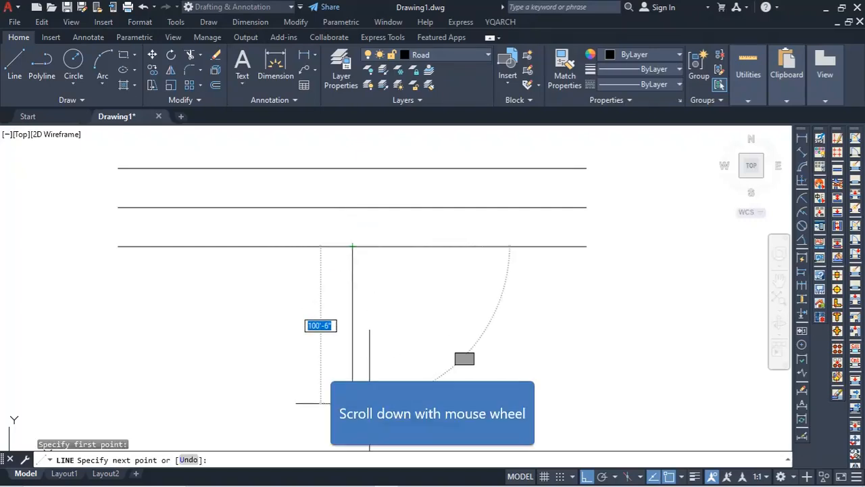
pyautogui.scroll(-4, 371, 331)
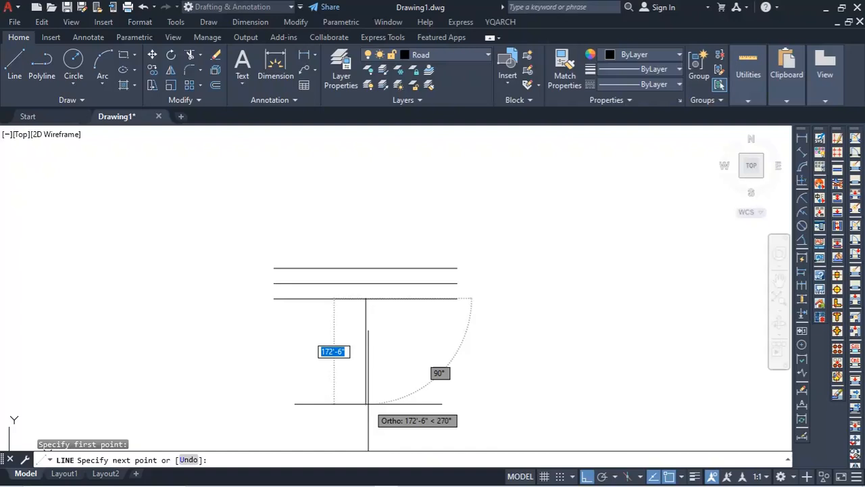
pyautogui.write('100')
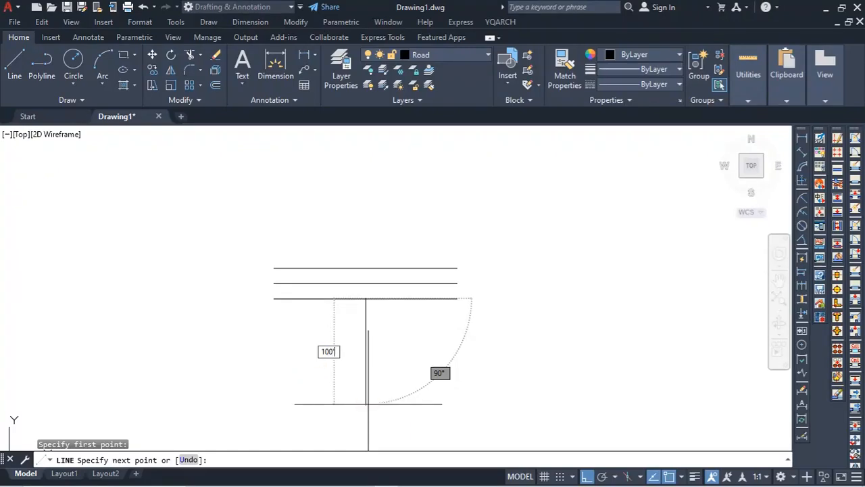
pyautogui.press('Return')
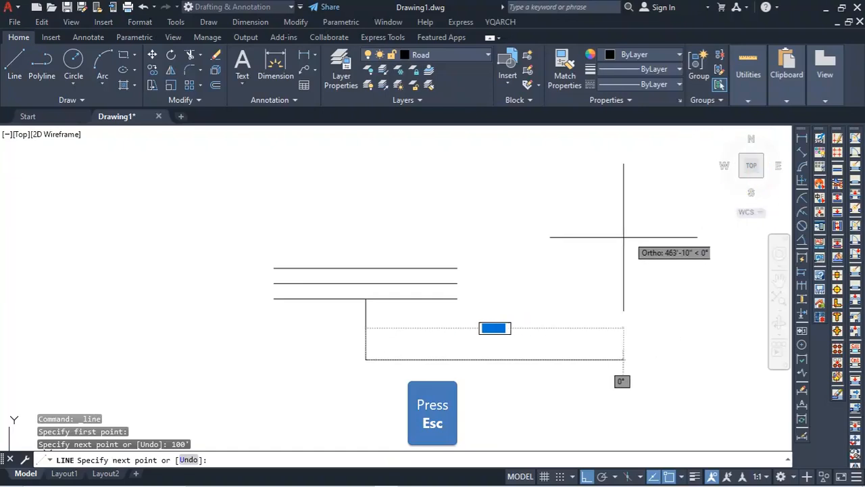
pyautogui.press('Escape')
# - Turn on all object snap modes in the drafting settings and accept them
pyautogui.scroll(4, 357, 303)
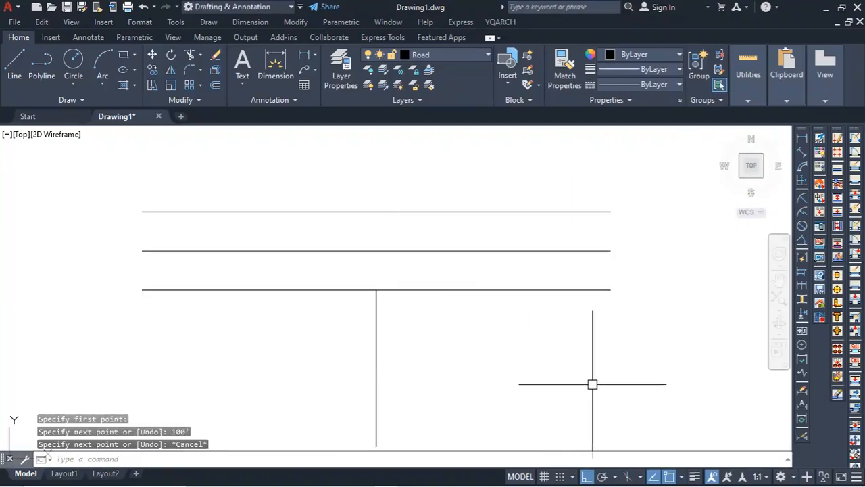
pyautogui.write('os')
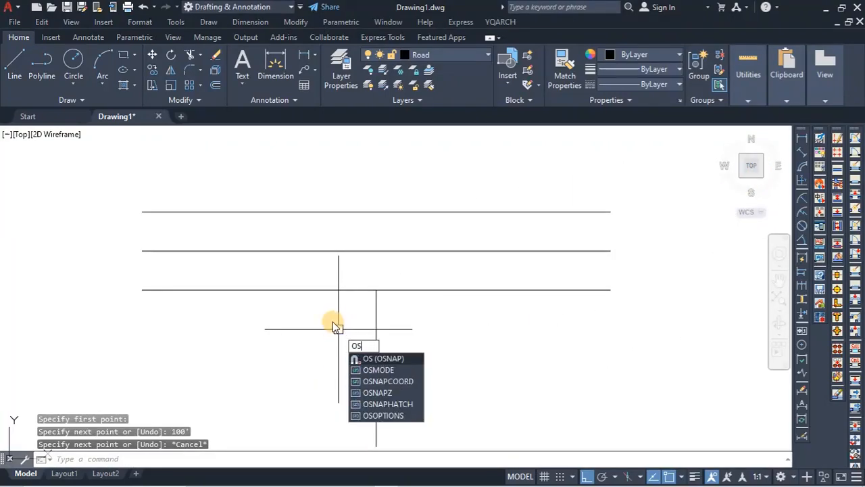
pyautogui.press('Return')
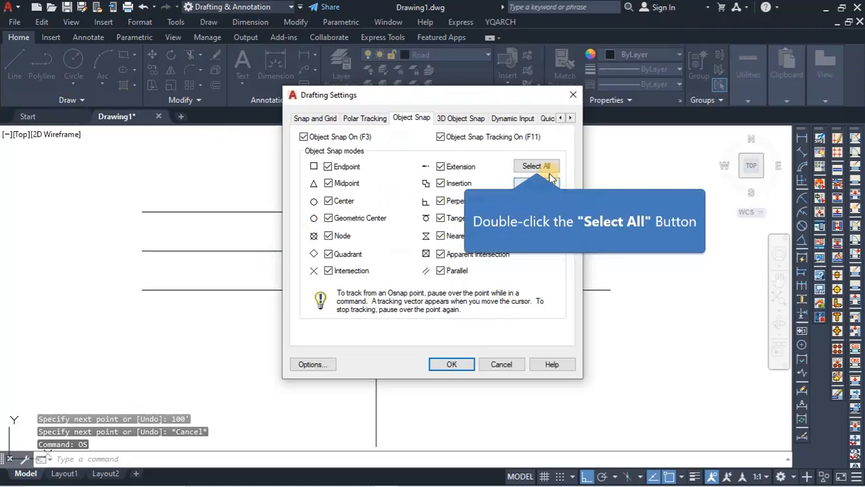
pyautogui.doubleClick(542, 168)
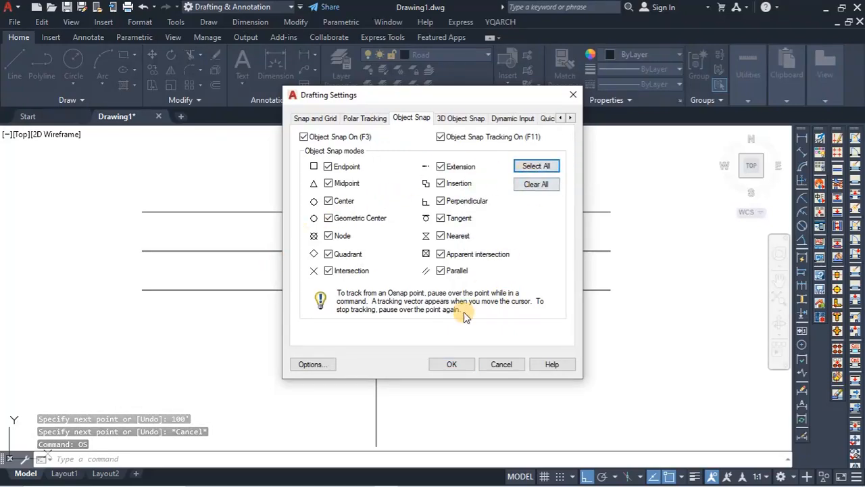
pyautogui.click(463, 364)
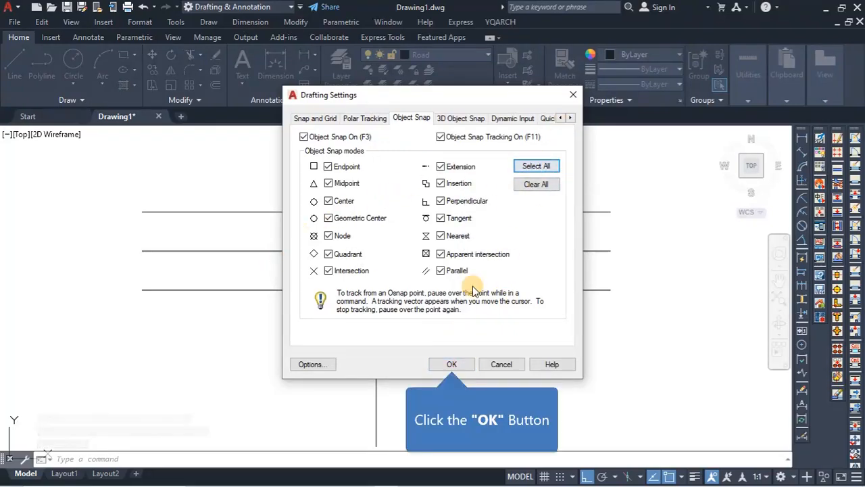
pyautogui.click(453, 364)
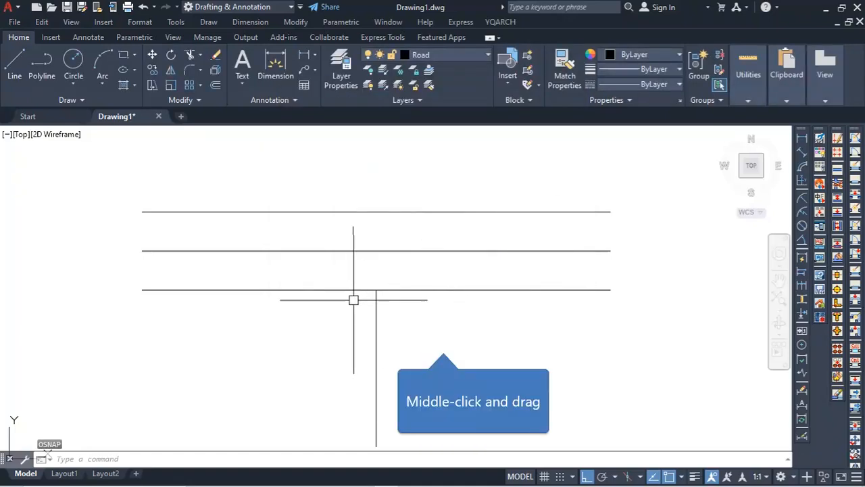
pyautogui.moveTo(445, 343)
pyautogui.mouseDown(button='middle')
pyautogui.moveTo(494, 270)
pyautogui.moveTo(499, 278)
pyautogui.mouseUp(button='middle')
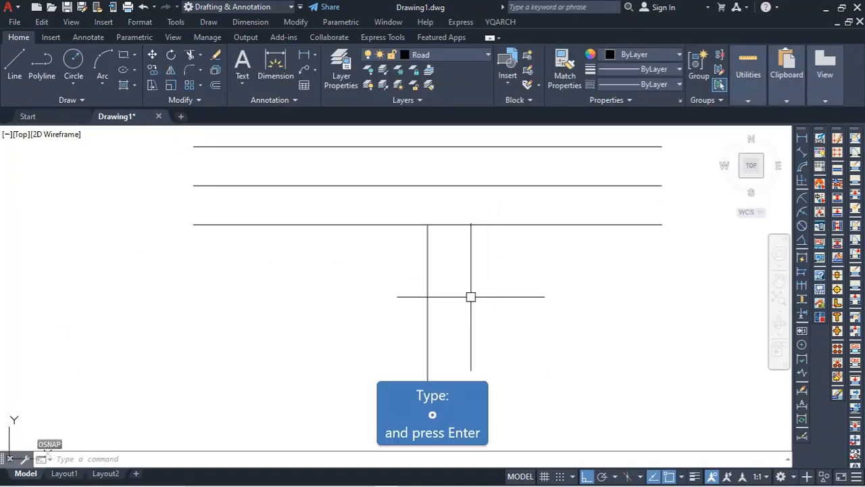
pyautogui.write('o')
pyautogui.press('Return')
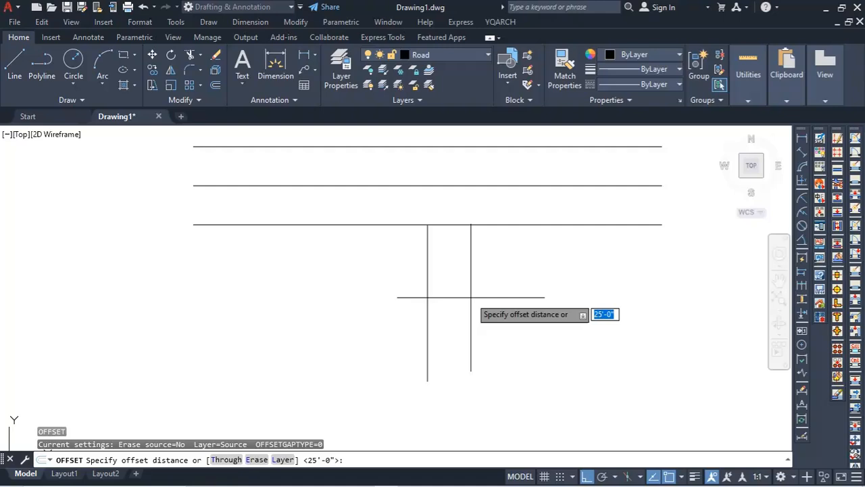
pyautogui.write('25')
pyautogui.press('Return')
pyautogui.press('Return')
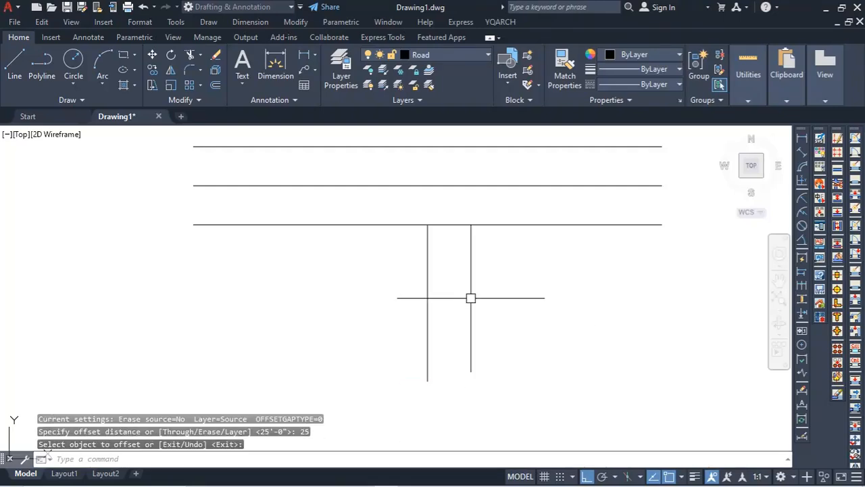
# - Offset the vertical center line of the side road 25' to its right and left sides
pyautogui.press('Return')
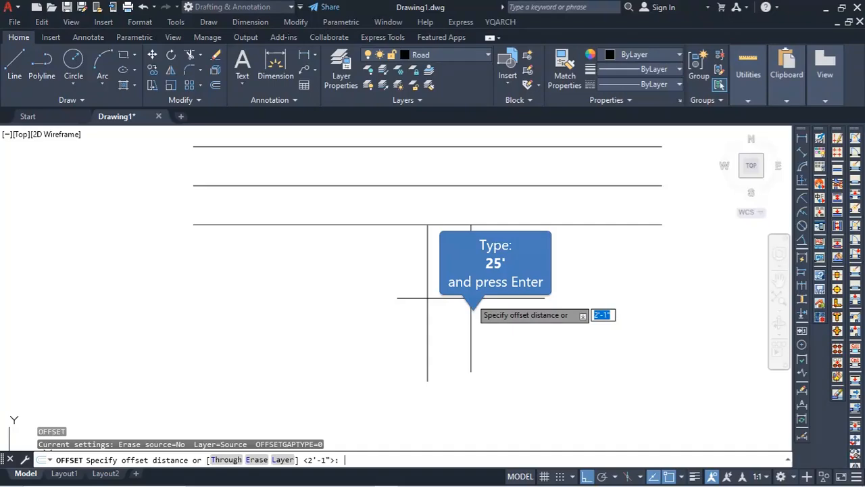
pyautogui.write('25')
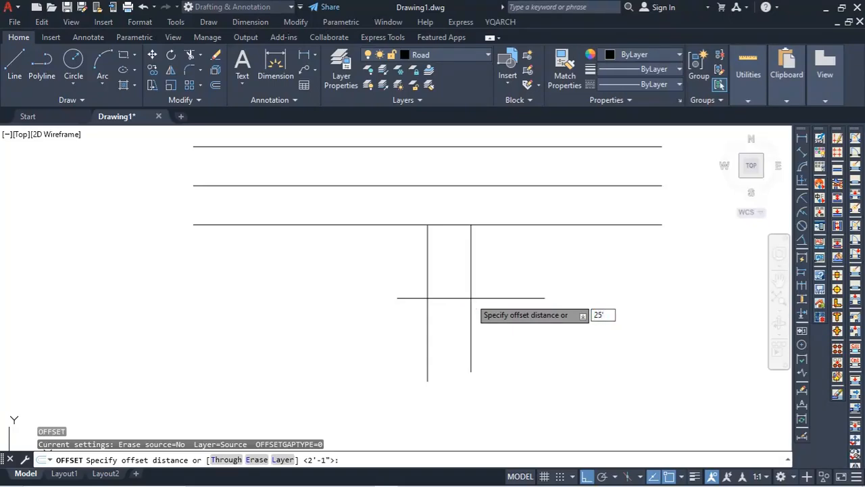
pyautogui.press('Return')
pyautogui.click(428, 303)
pyautogui.click(533, 318)
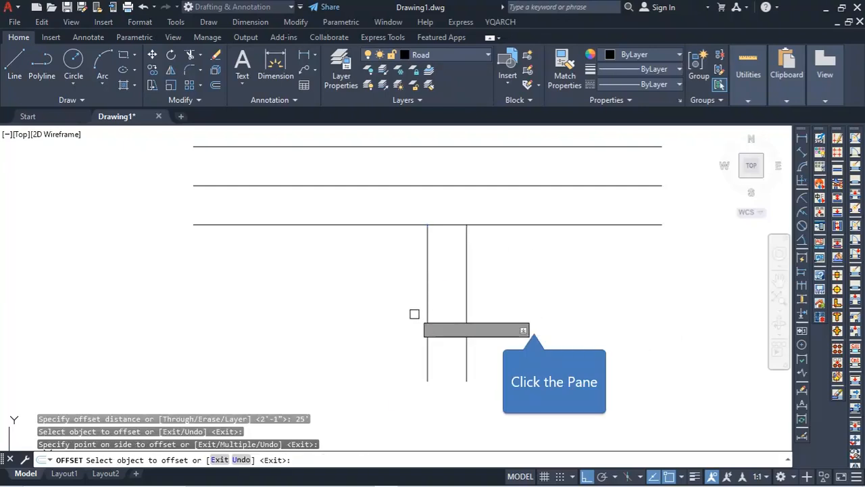
pyautogui.click(427, 313)
pyautogui.click(318, 311)
pyautogui.press('Escape')
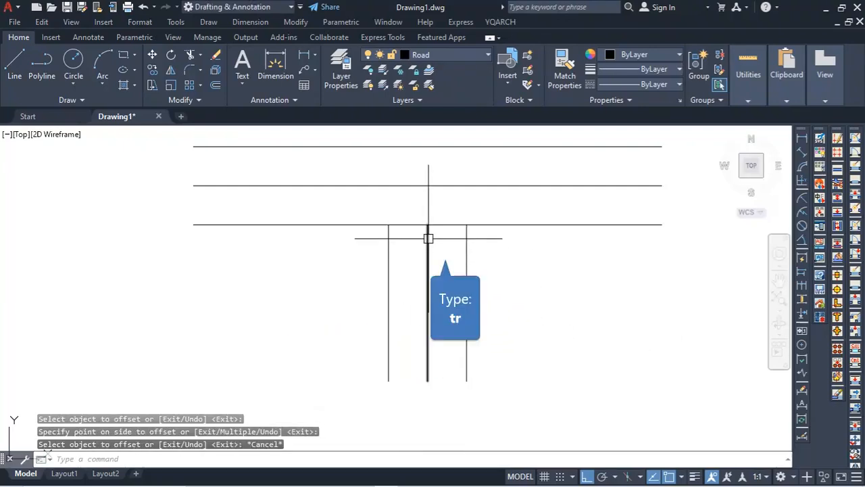
# - Trim the lowest horizontal road line between the two side road edges to open the junction
pyautogui.write('tr')
pyautogui.press('Return')
pyautogui.click(440, 224)
pyautogui.click(399, 224)
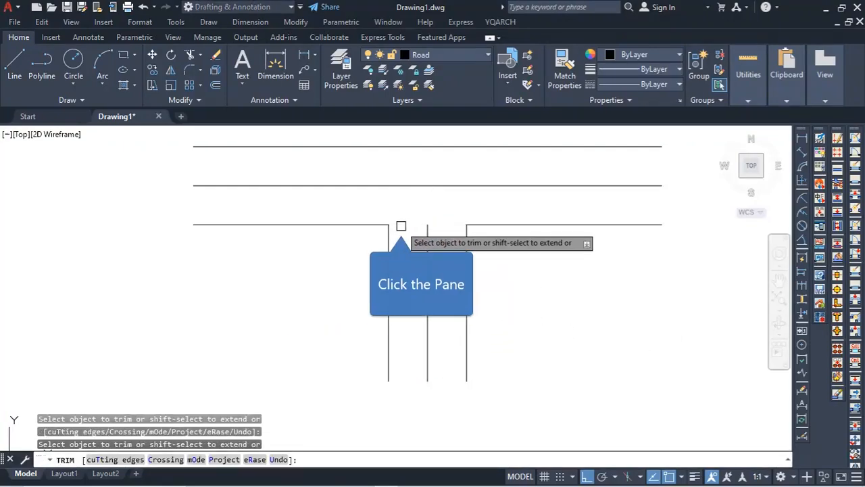
pyautogui.press('Escape')
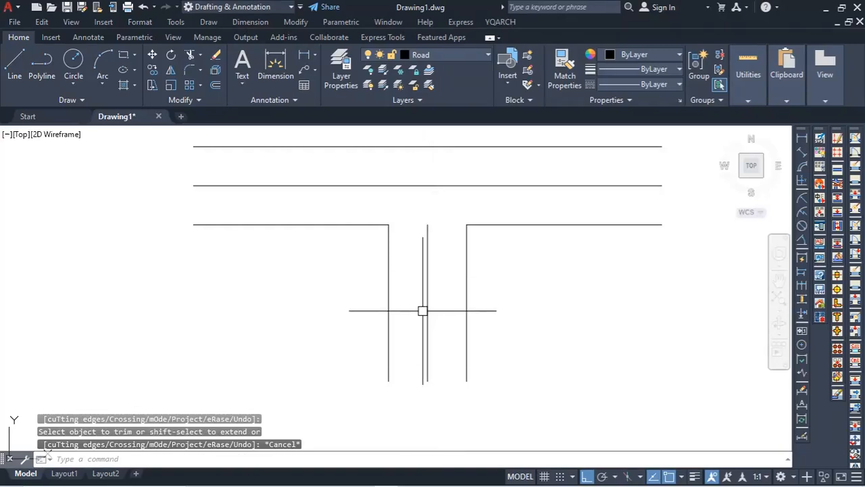
# - Draw a vertical line closing the main road's west end from the upper edge to the center line on the Road layer
pyautogui.moveTo(525, 284); pyautogui.dragTo(532, 325, button='middle')
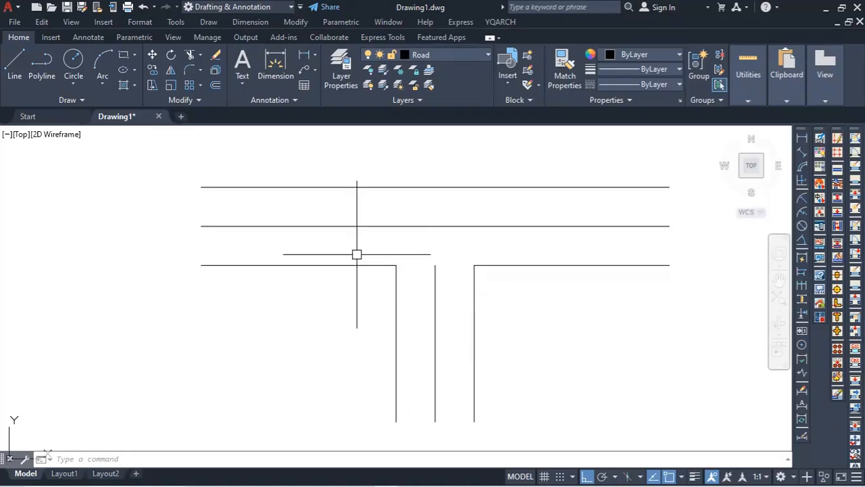
pyautogui.click(471, 55)
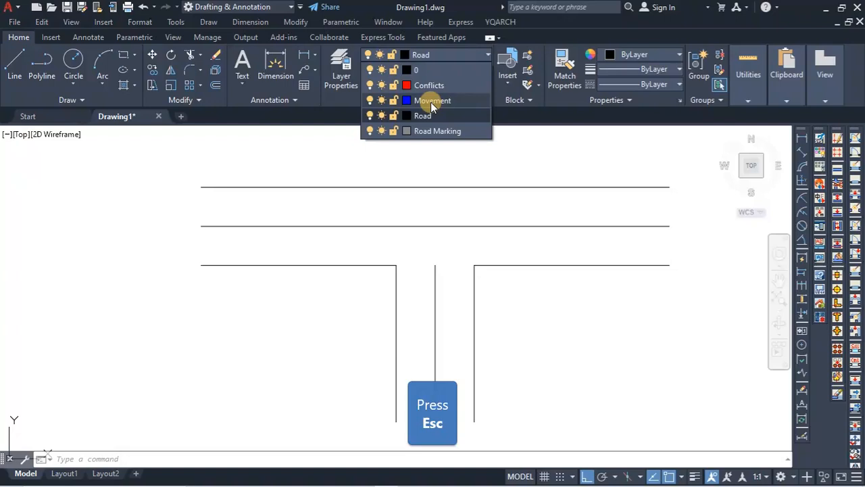
pyautogui.press('Escape')
pyautogui.click(12, 62)
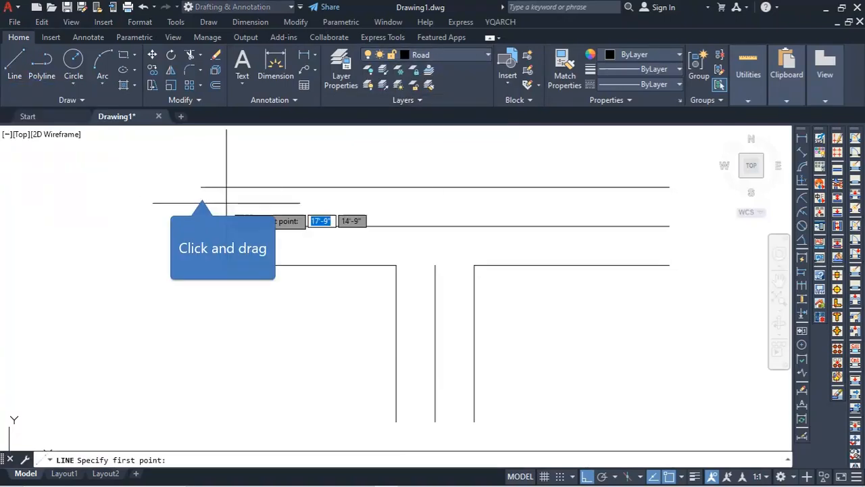
pyautogui.click(201, 187)
pyautogui.click(201, 226)
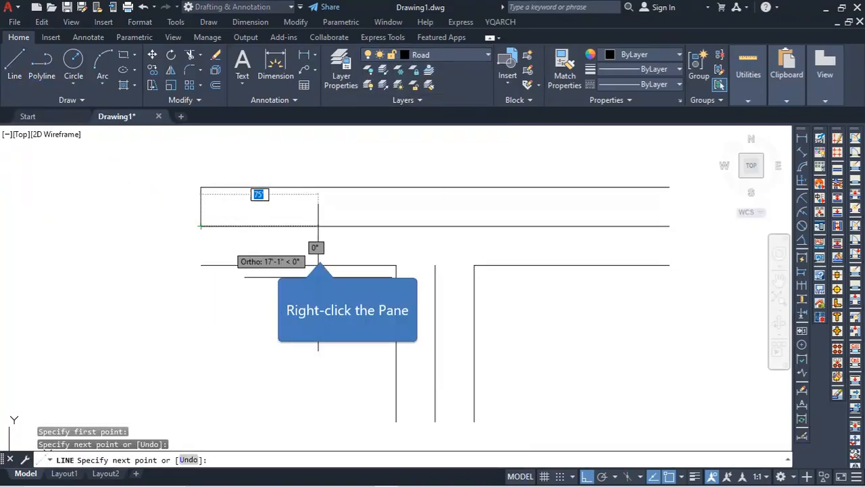
pyautogui.rightClick(329, 245)
pyautogui.click(348, 258)
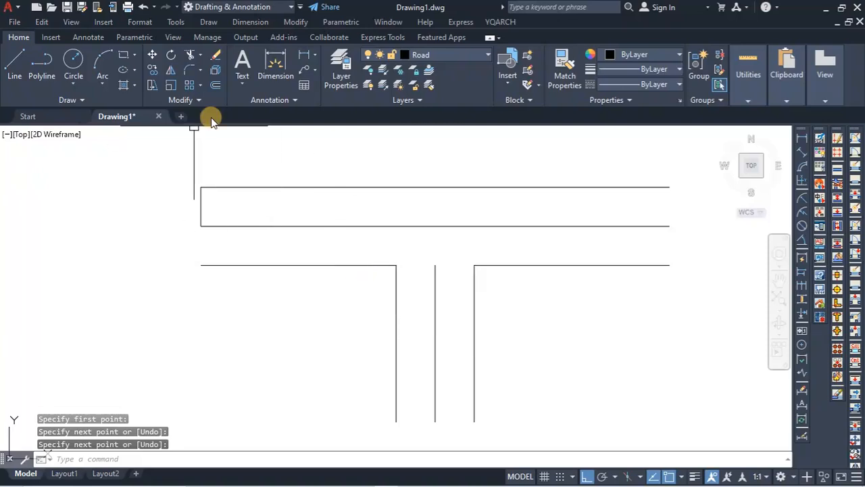
pyautogui.click(198, 58)
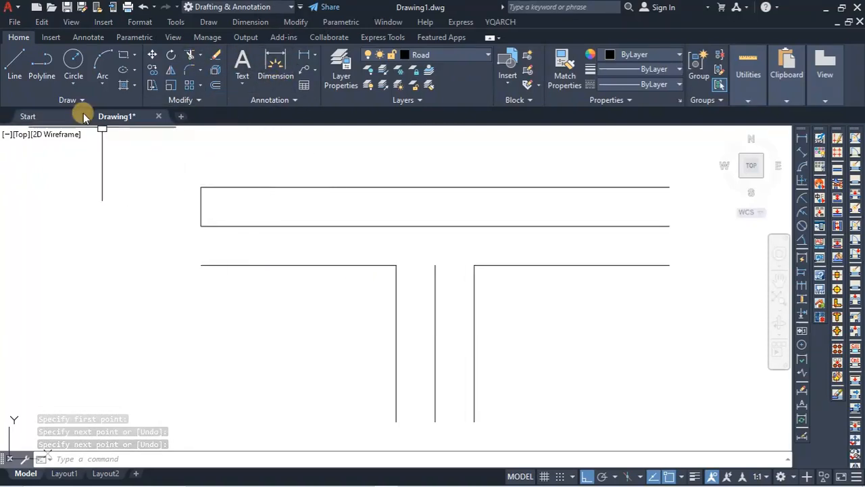
# - Make Movement the current layer and draw a 300' horizontal line along the middle of the main road's upper lane
pyautogui.click(421, 57)
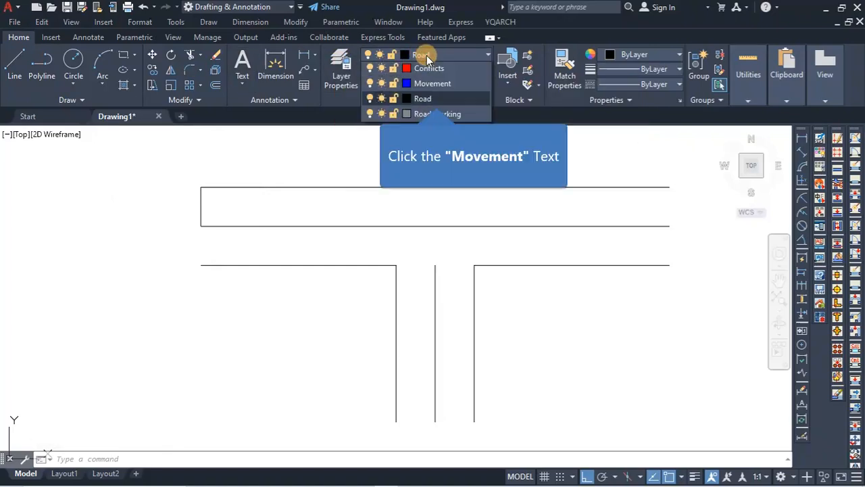
pyautogui.click(435, 87)
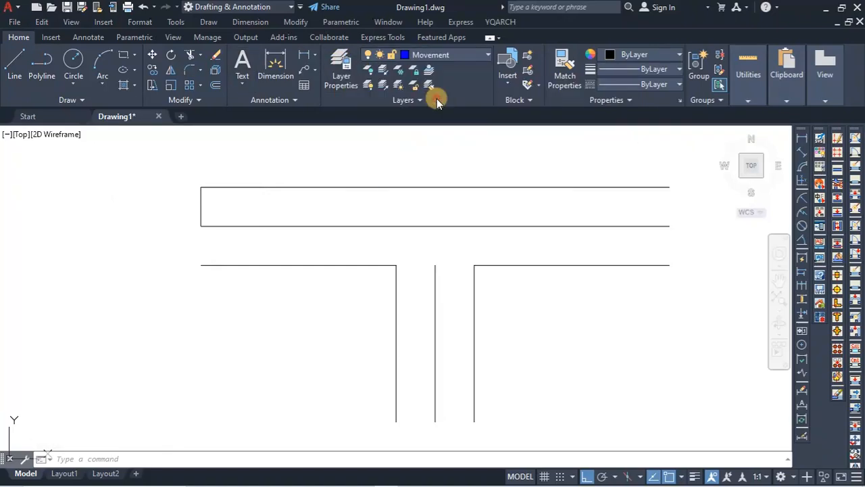
pyautogui.click(14, 64)
pyautogui.click(201, 206)
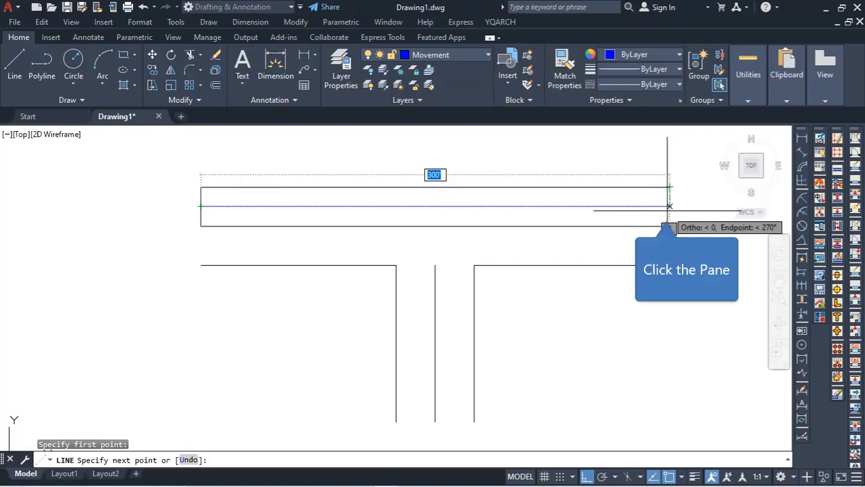
pyautogui.click(669, 207)
pyautogui.rightClick(564, 216)
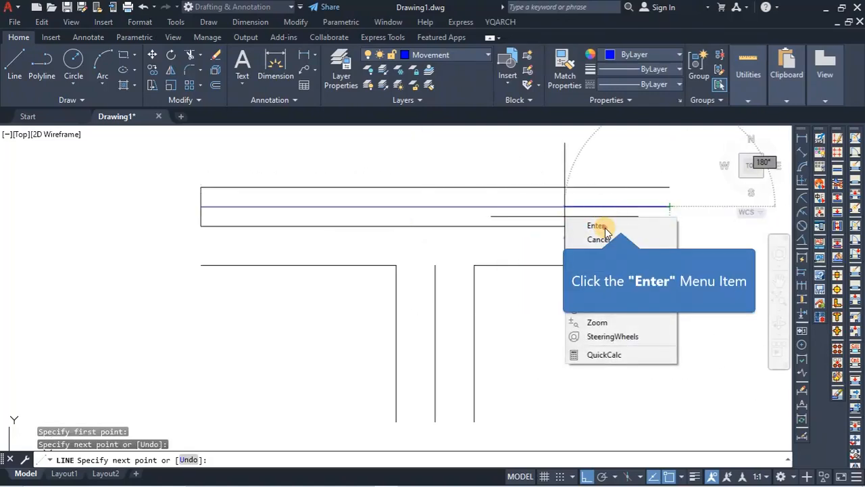
pyautogui.click(596, 225)
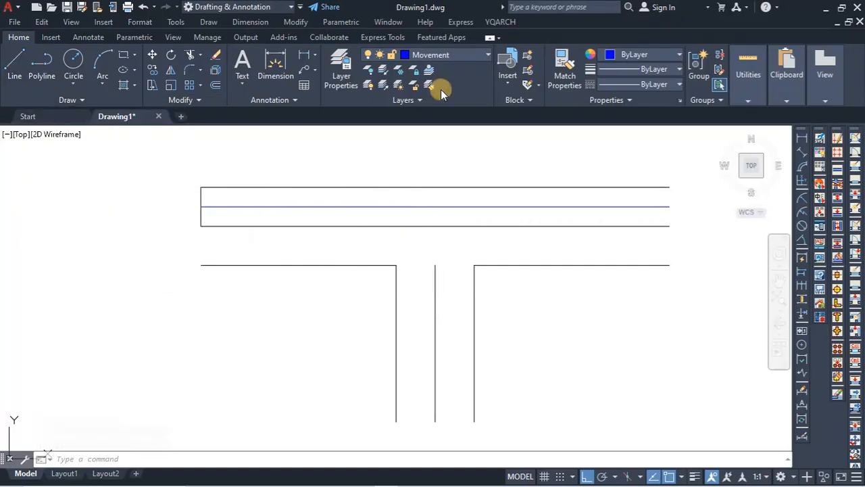
# - Draw a short horizontal line across the lower end of the side road's west lane, from the road edge to the center line
pyautogui.click(15, 68)
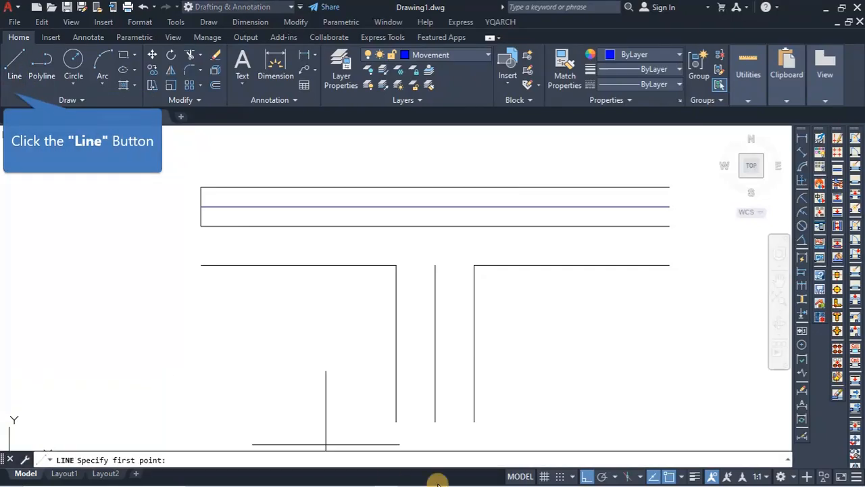
pyautogui.click(396, 421)
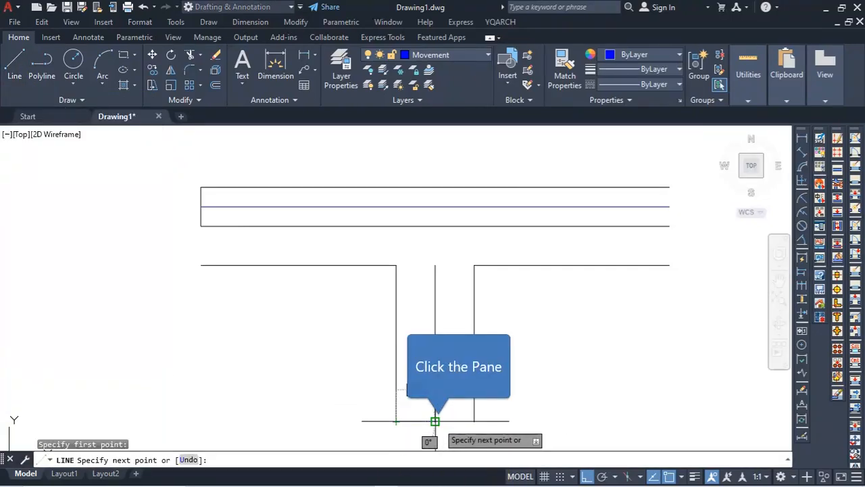
pyautogui.click(437, 420)
pyautogui.rightClick(547, 376)
pyautogui.click(569, 237)
# - Draw a vertical line from the midpoint of the side road's short end line up to the horizontal movement line
pyautogui.press('space')
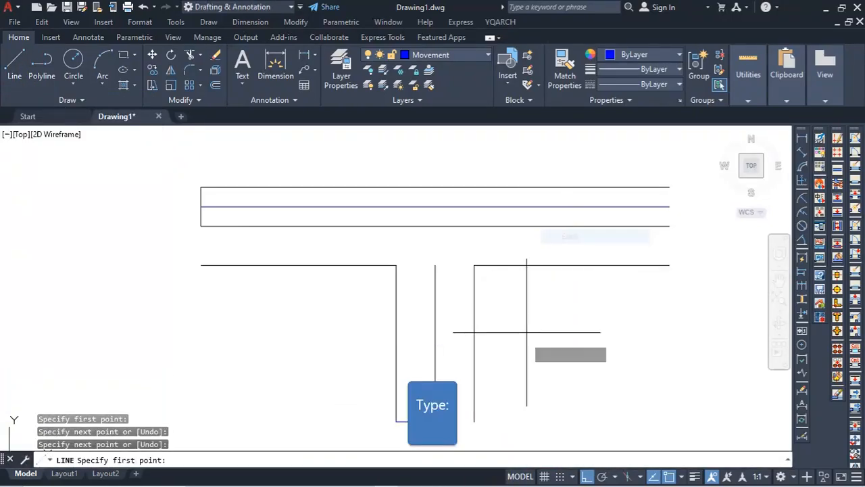
pyautogui.click(416, 420)
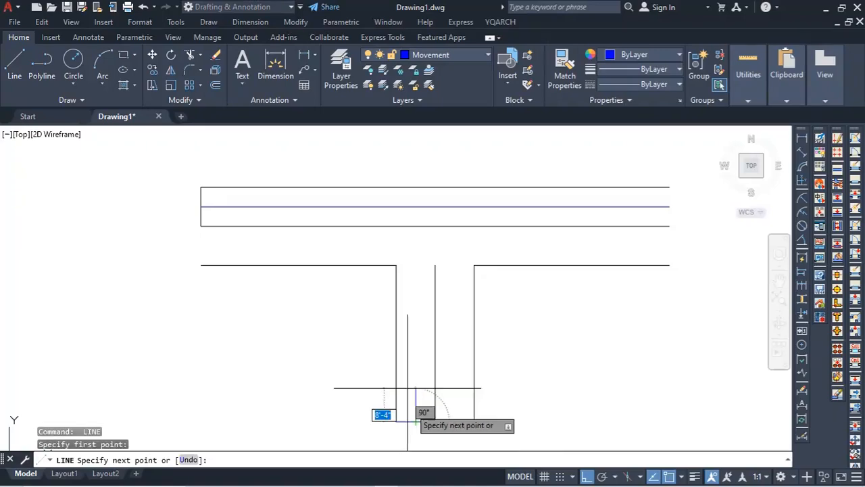
pyautogui.click(415, 206)
pyautogui.press('Return')
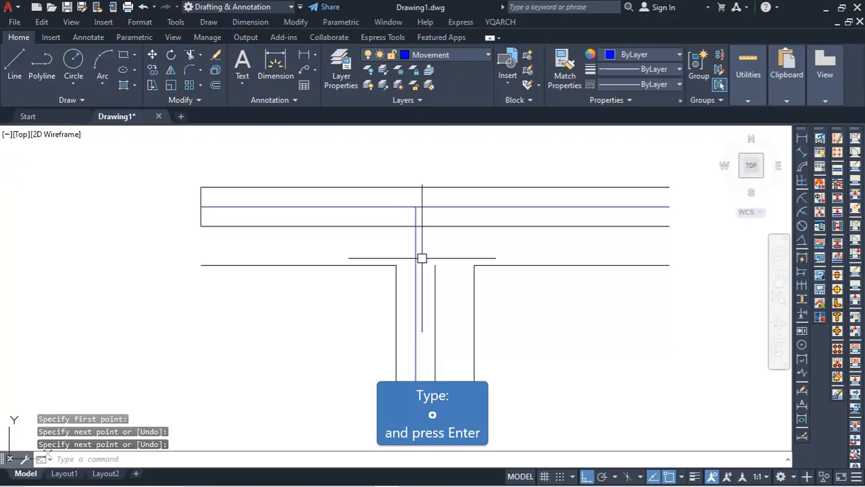
# - Try offsetting the vertical movement line to the east with a distance of 25, and undo that offset
pyautogui.write('o')
pyautogui.press('Return')
pyautogui.write('25')
pyautogui.press('Return')
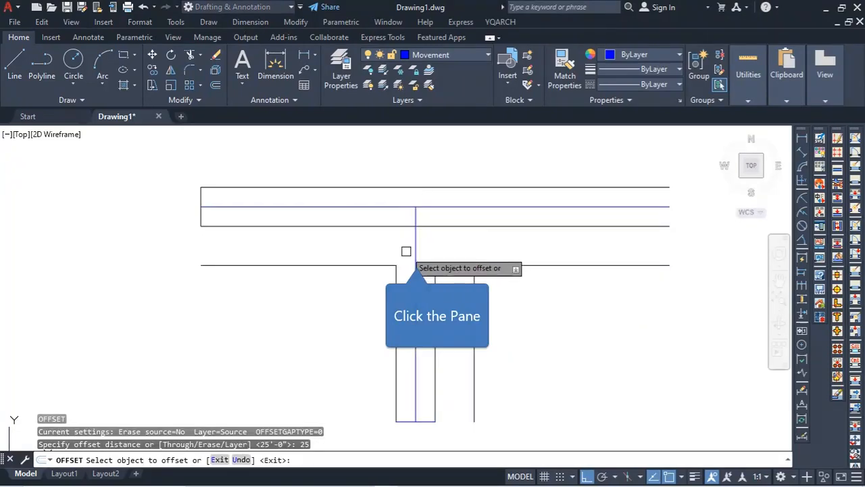
pyautogui.click(414, 246)
pyautogui.click(466, 245)
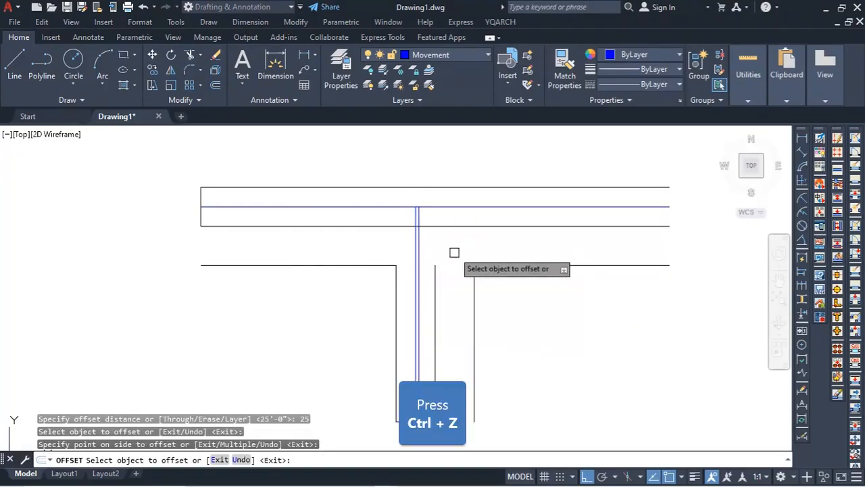
pyautogui.hotkey('ctrl', 'z')
pyautogui.press('Return')
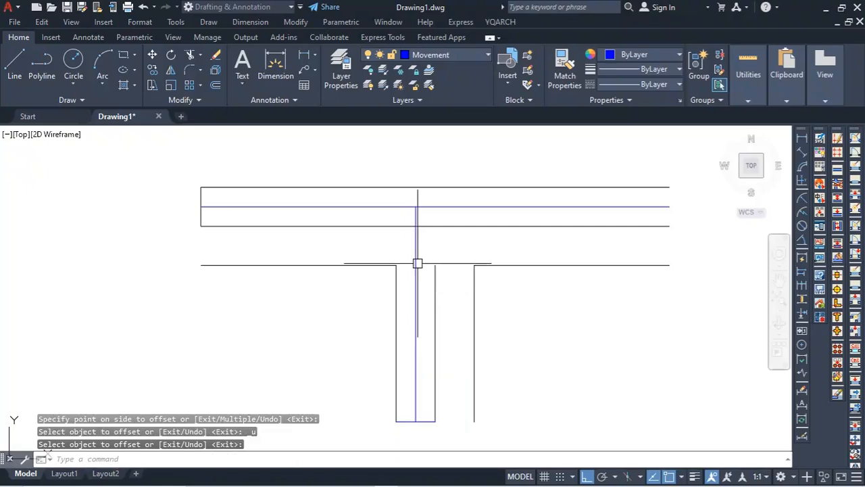
# - Offset the vertical movement line 25' to the east into the side road's other lane
pyautogui.press('Return')
pyautogui.write("25'")
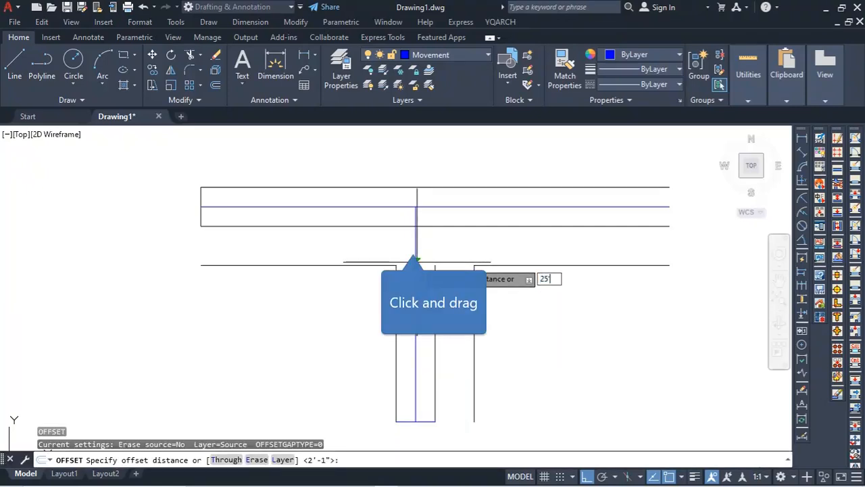
pyautogui.press('Return')
pyautogui.click(415, 247)
pyautogui.click(483, 252)
pyautogui.press('Escape')
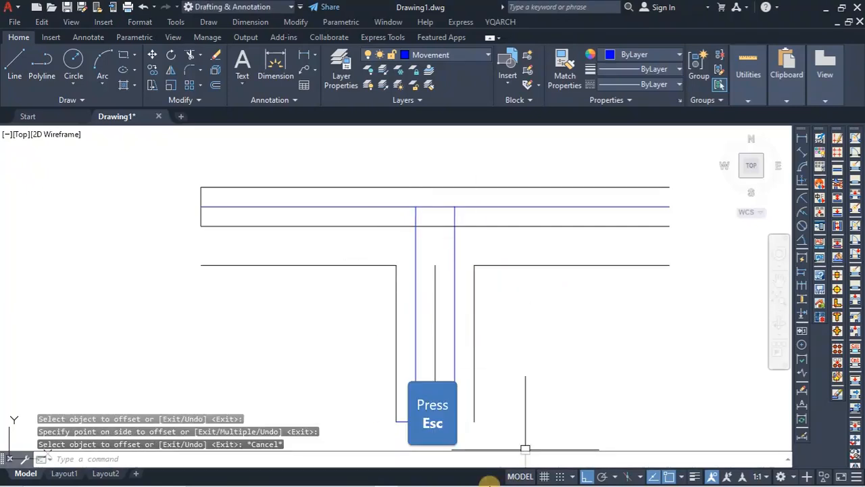
pyautogui.moveTo(460, 484)
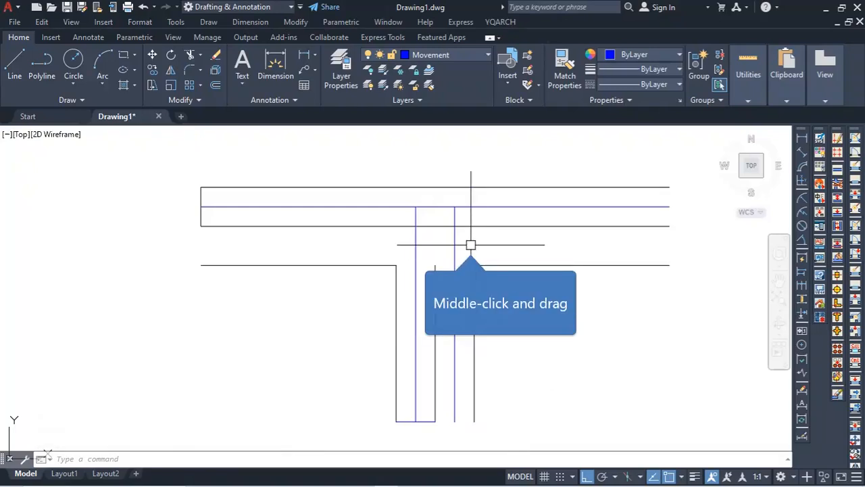
# - Offset the horizontal movement line 25' downward into the main road's lower lane
pyautogui.moveTo(469, 245); pyautogui.dragTo(473, 263, button='middle')
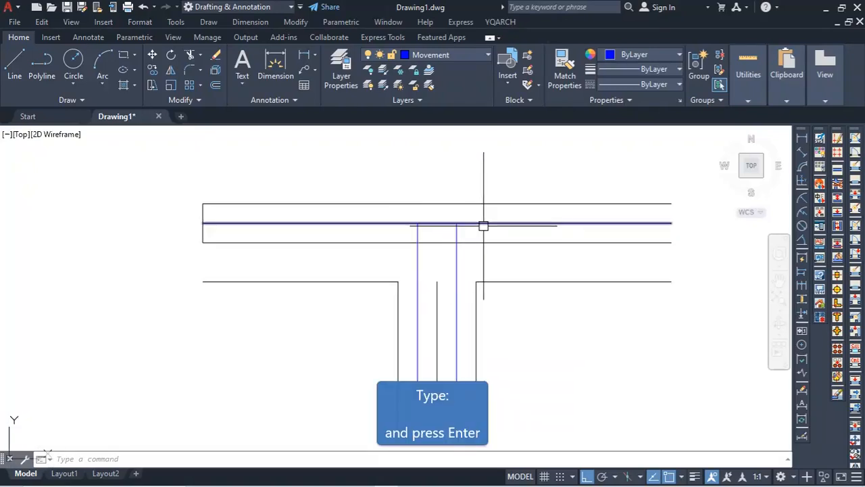
pyautogui.write('o')
pyautogui.press('Return')
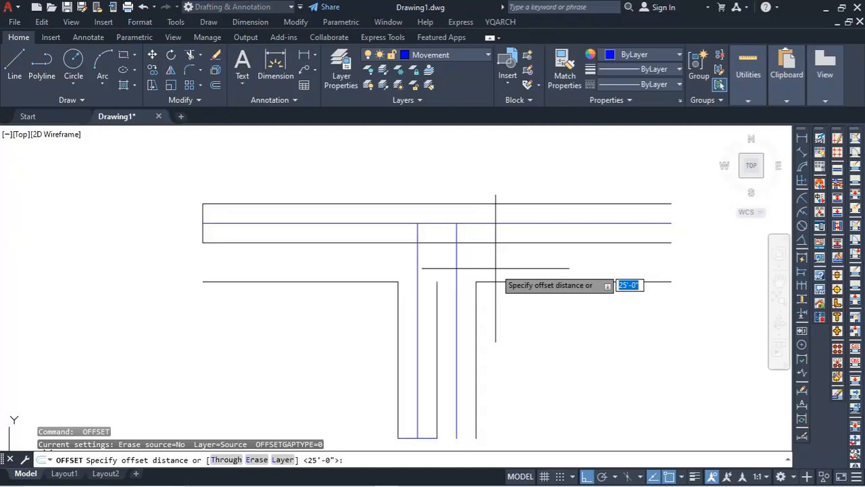
pyautogui.press('Return')
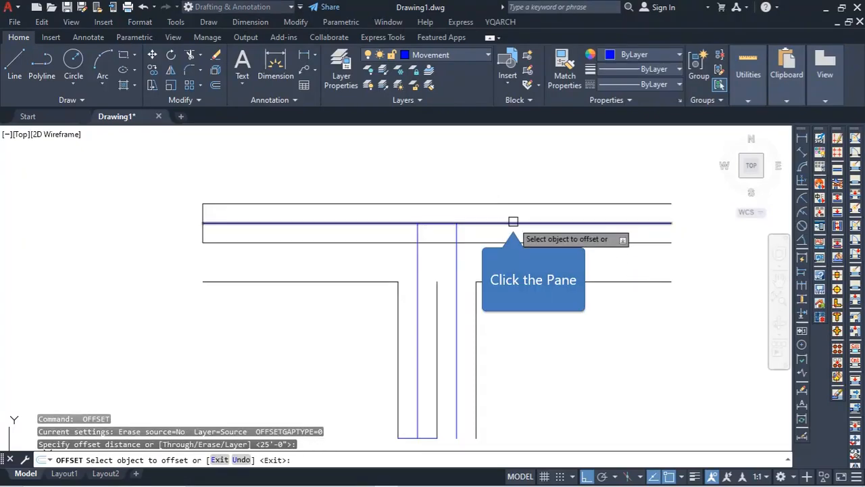
pyautogui.click(503, 223)
pyautogui.click(528, 269)
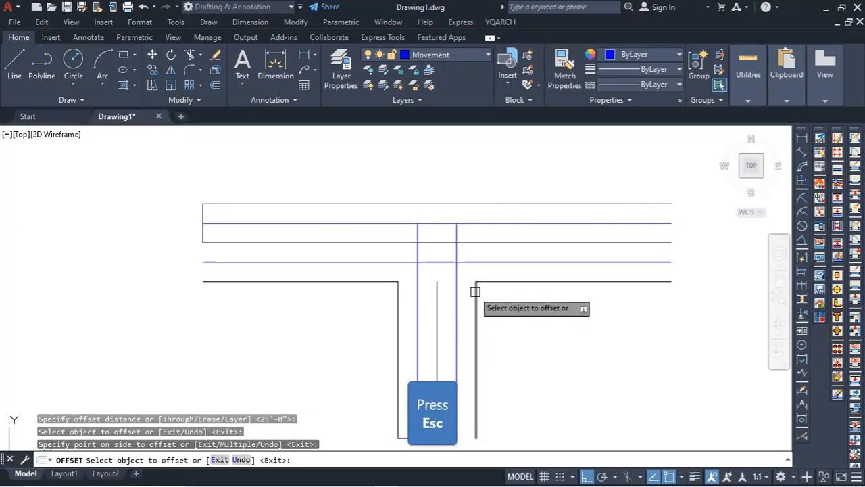
pyautogui.press('Escape')
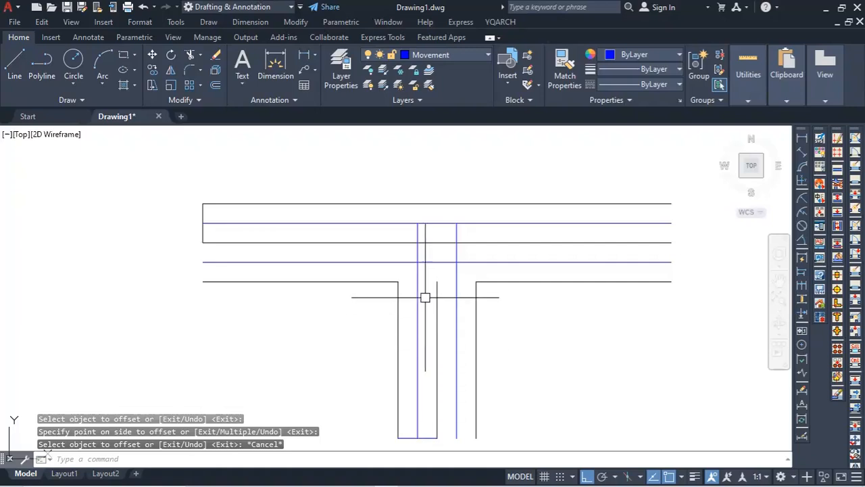
pyautogui.click(436, 319)
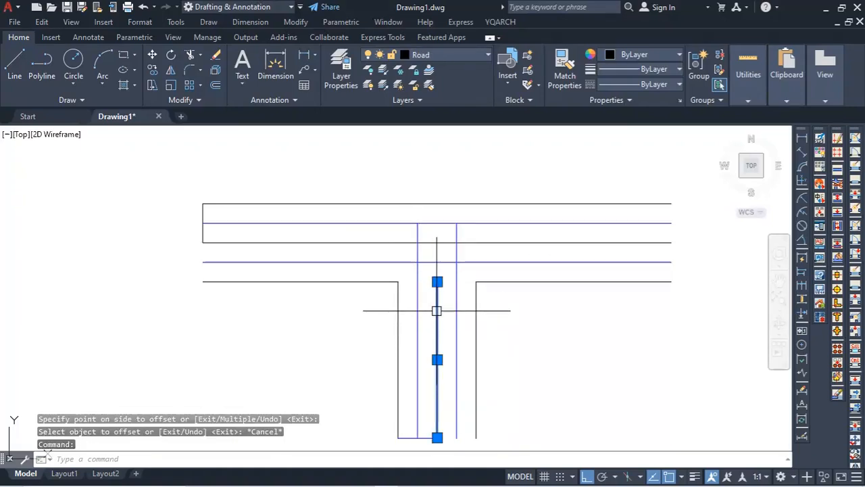
pyautogui.press('Escape')
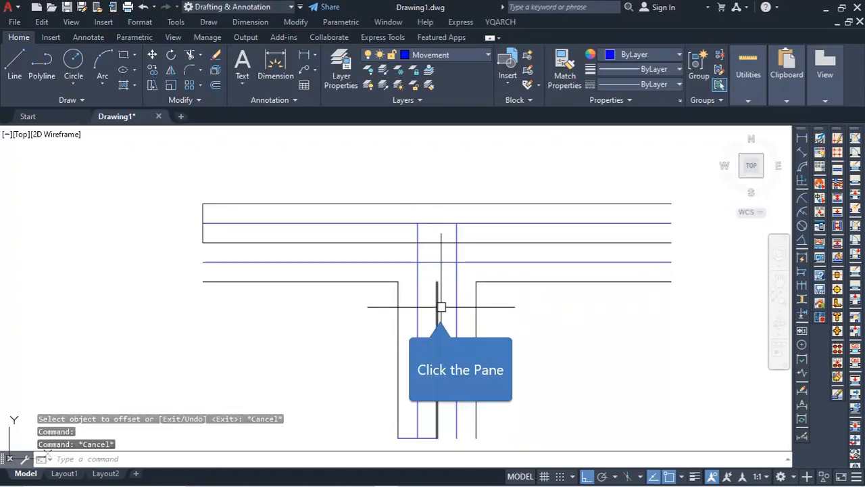
pyautogui.click(440, 311)
pyautogui.press('Escape')
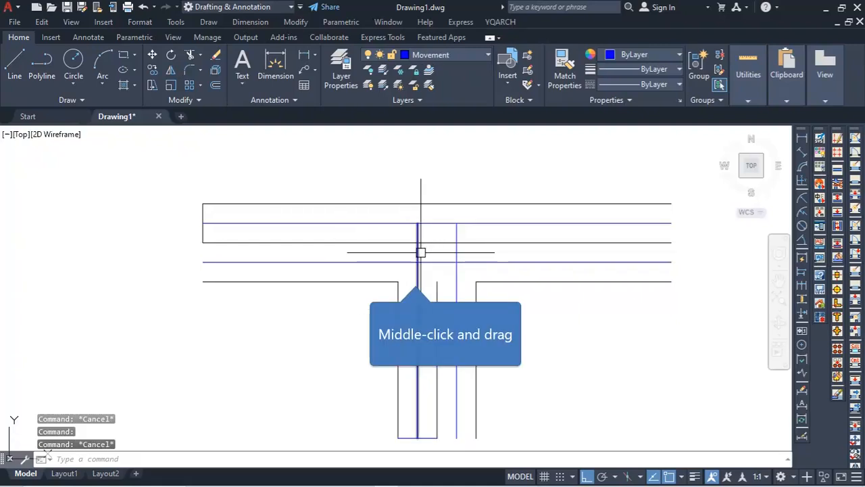
pyautogui.moveTo(416, 276); pyautogui.dragTo(442, 257, button='middle')
pyautogui.scroll(3, 429, 269)
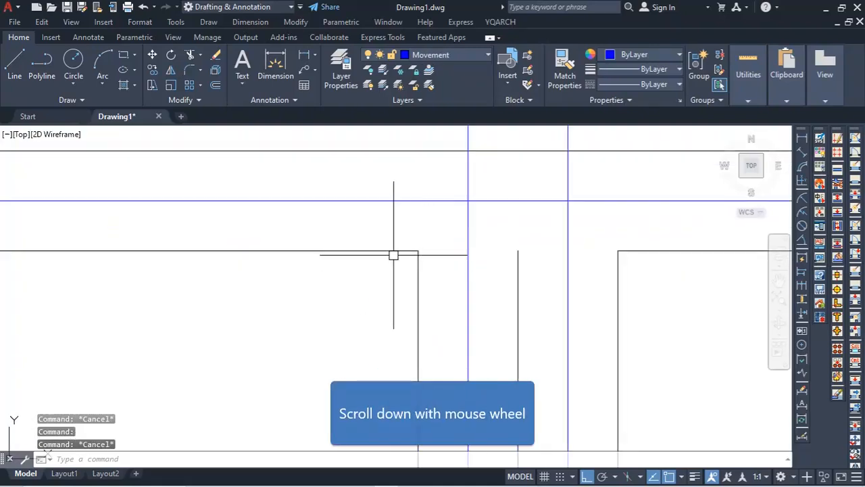
pyautogui.scroll(-3, 415, 280)
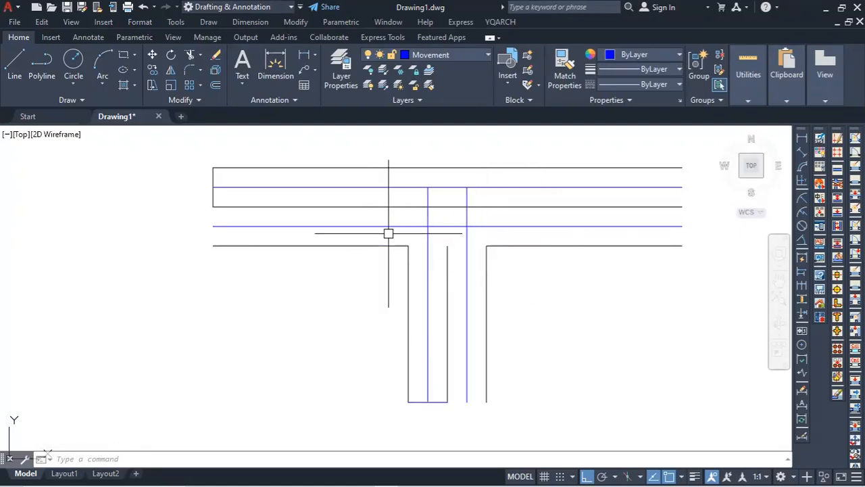
pyautogui.click(344, 247)
pyautogui.click(405, 286)
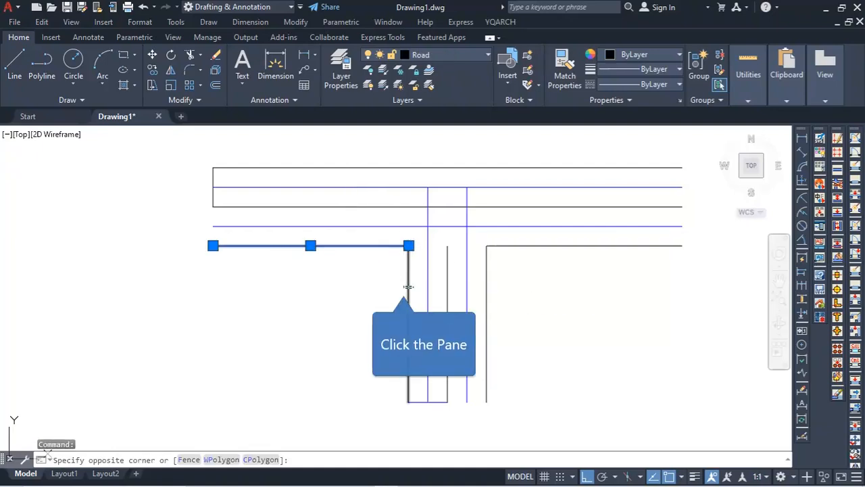
pyautogui.press('Escape')
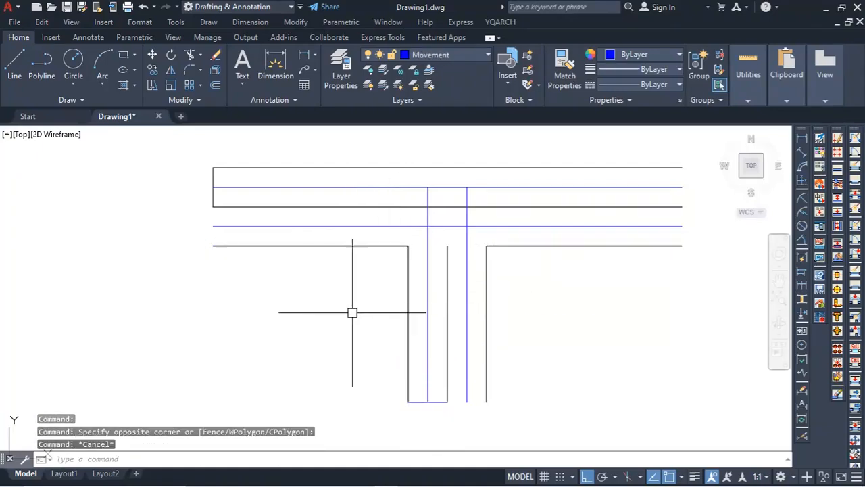
pyautogui.write('a')
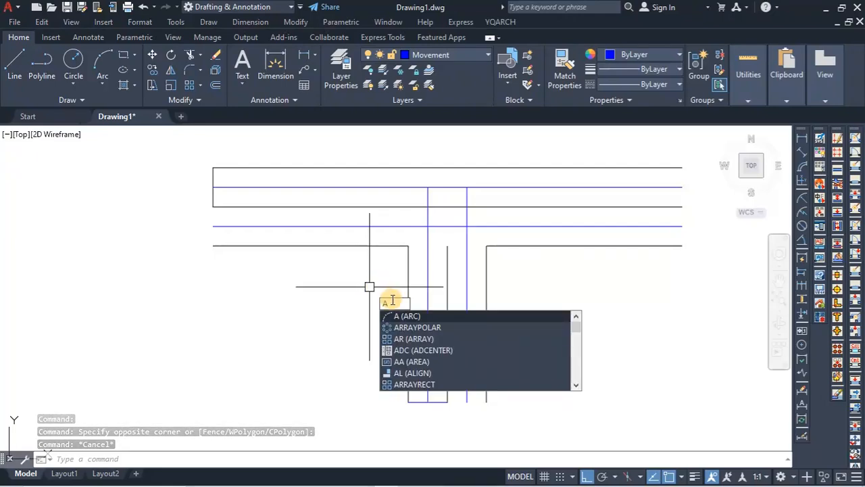
pyautogui.press('Return')
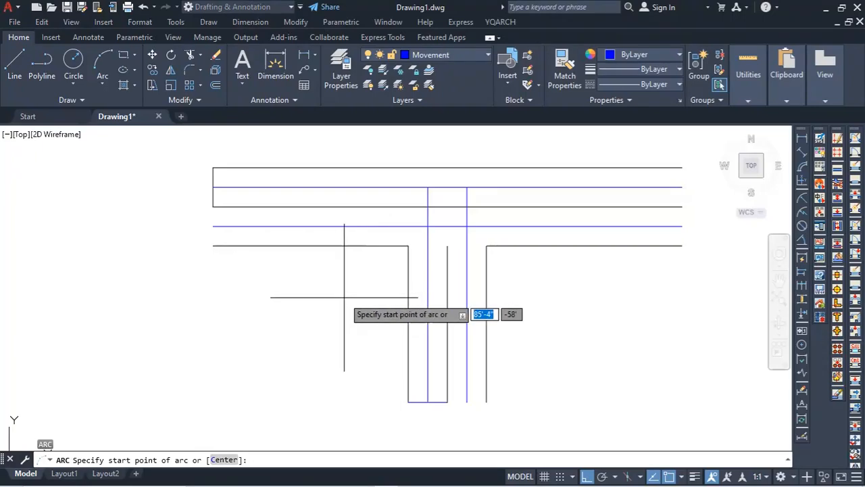
pyautogui.press('Escape')
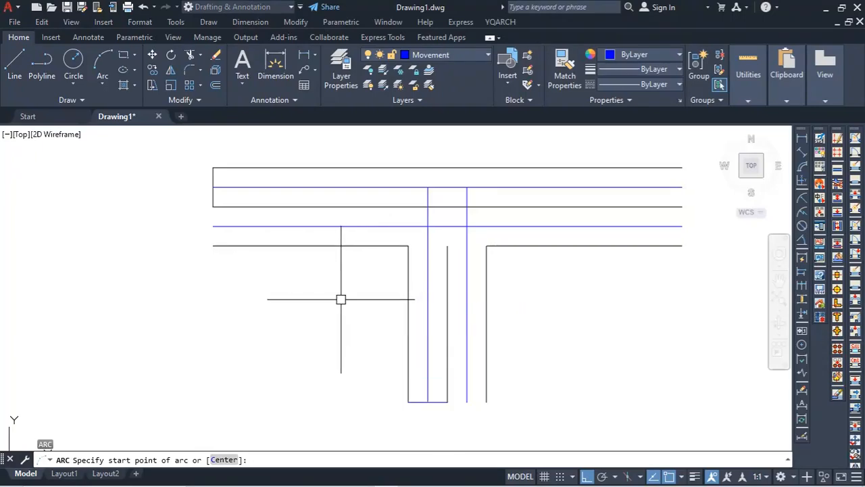
# - Fillet the west corner between the main road's lower edge and the side road's west edge with a 15' radius
pyautogui.write('f')
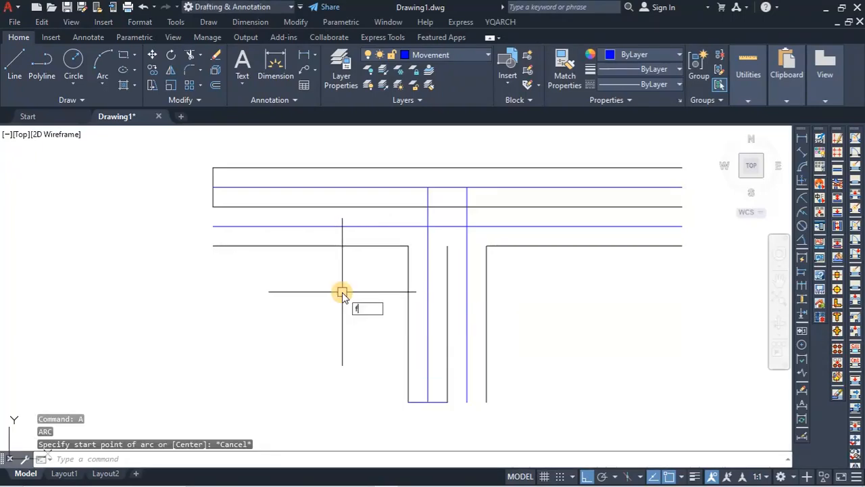
pyautogui.press('Return')
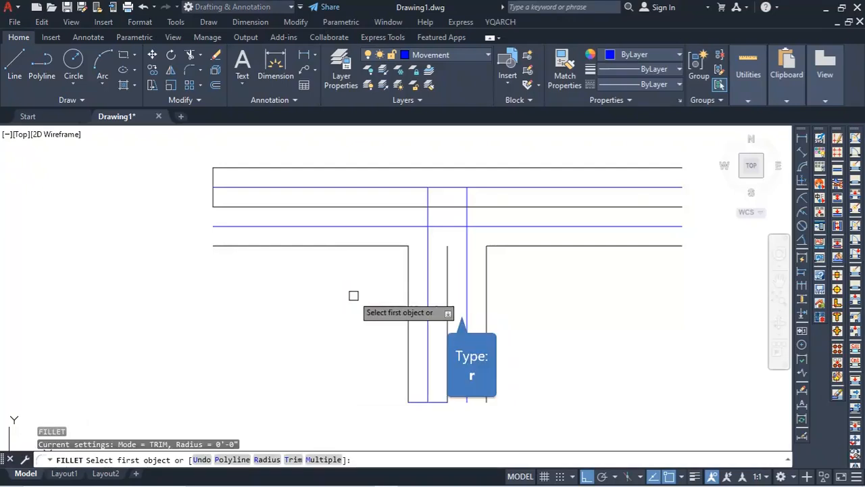
pyautogui.write('r')
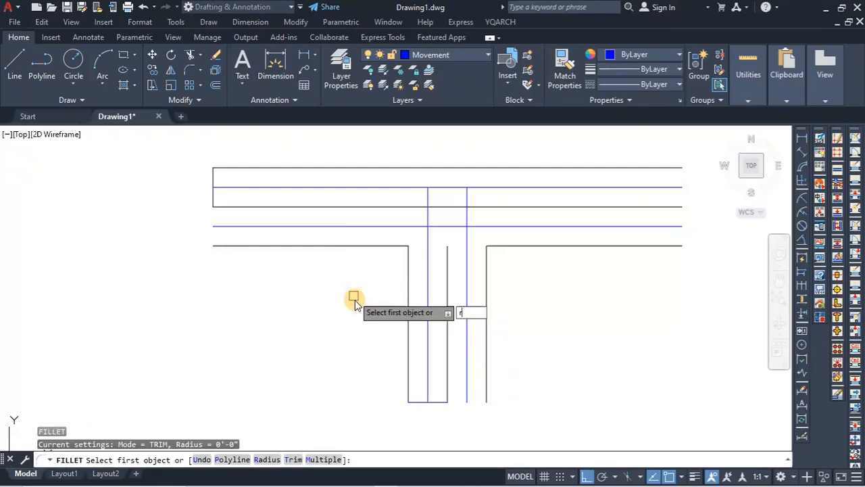
pyautogui.press('Return')
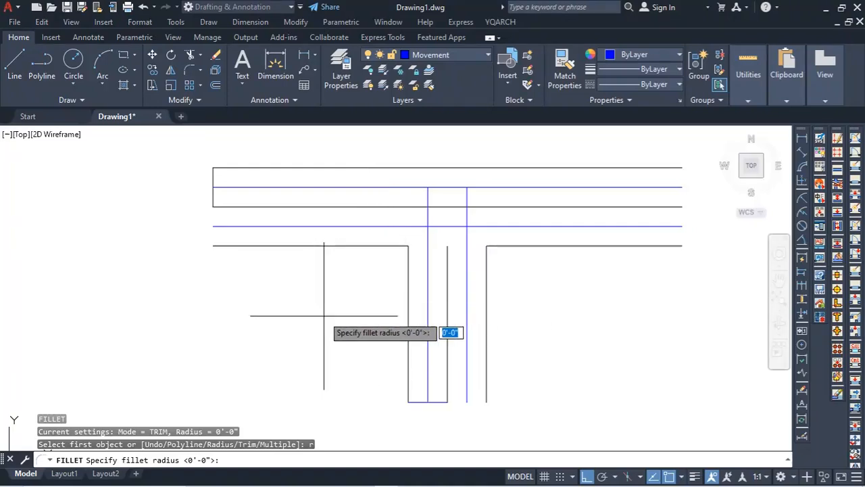
pyautogui.write('1')
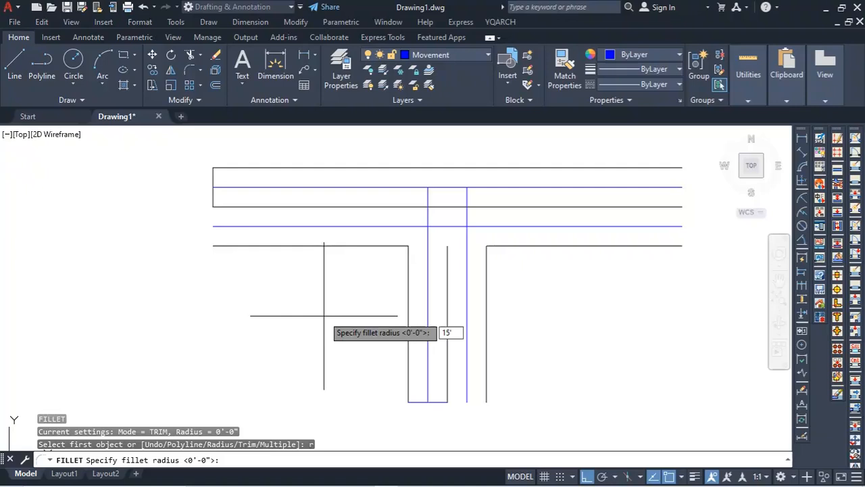
pyautogui.write("5'")
pyautogui.press('Return')
pyautogui.click(367, 246)
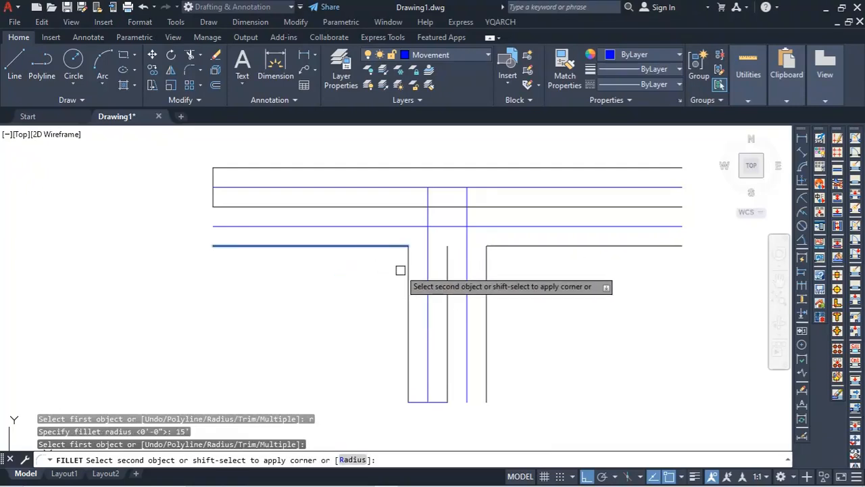
pyautogui.click(406, 290)
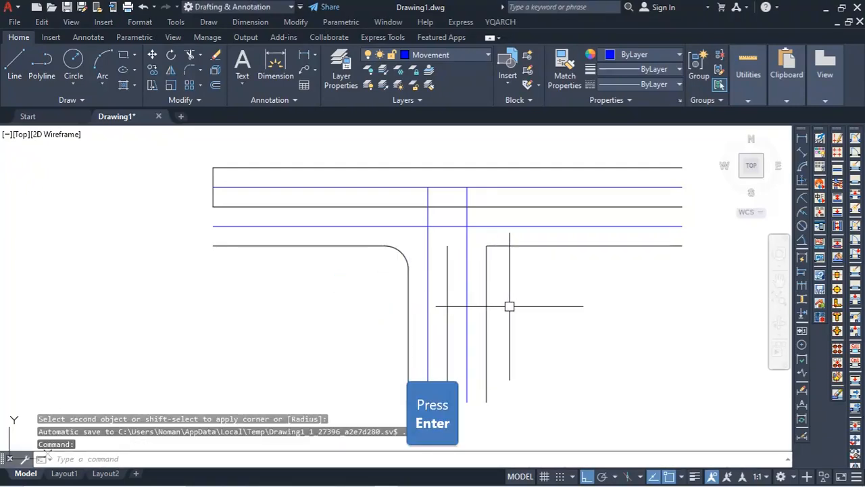
# - Fillet the east corner between the side road's east edge and the main road's lower edge with the same radius
pyautogui.press('Return')
pyautogui.click(489, 289)
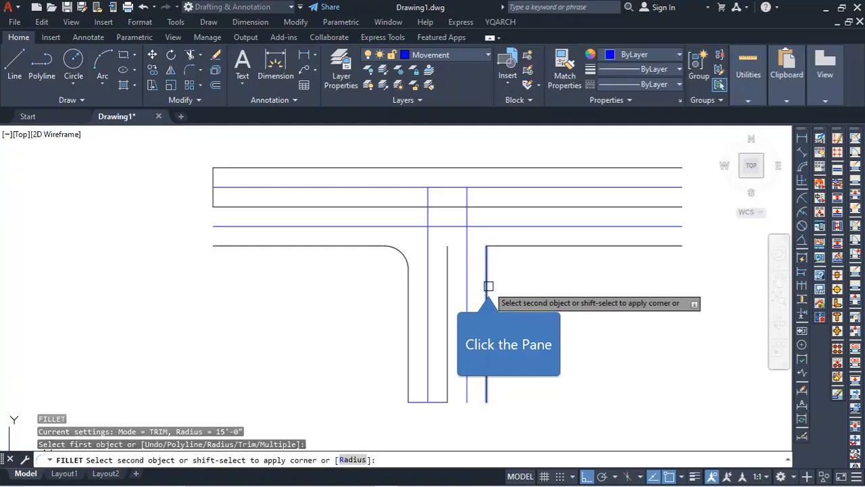
pyautogui.click(531, 247)
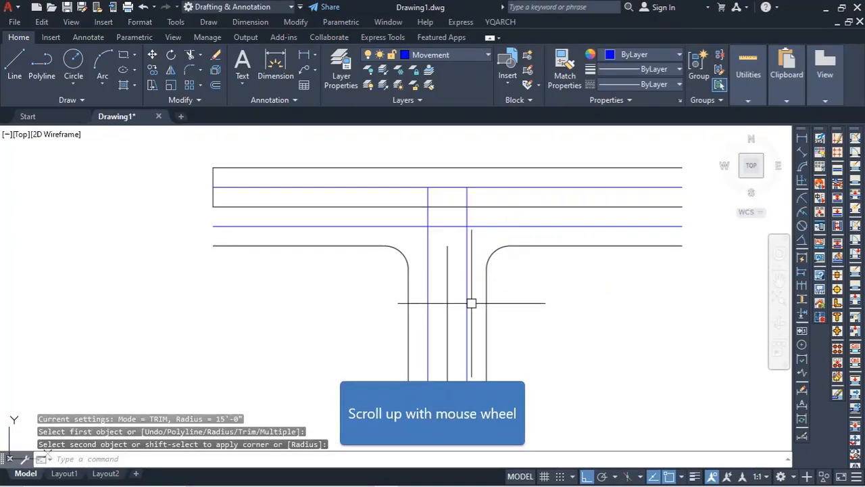
pyautogui.scroll(2, 481, 257)
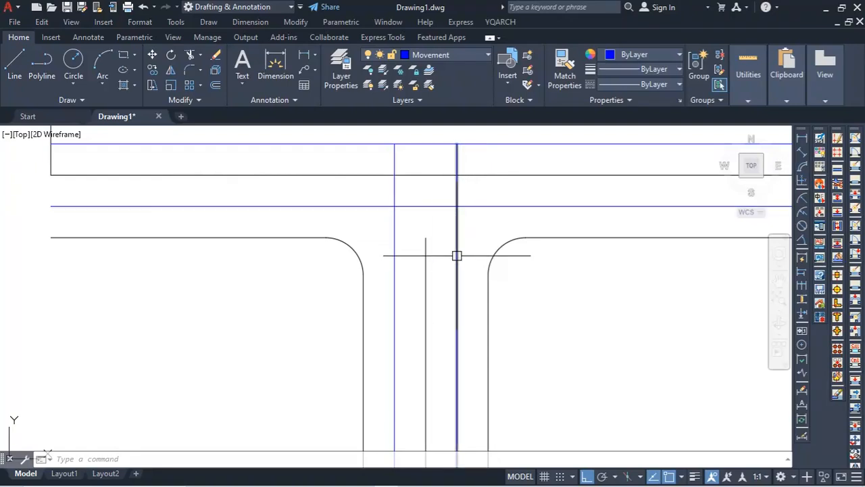
pyautogui.write('f')
pyautogui.press('Return')
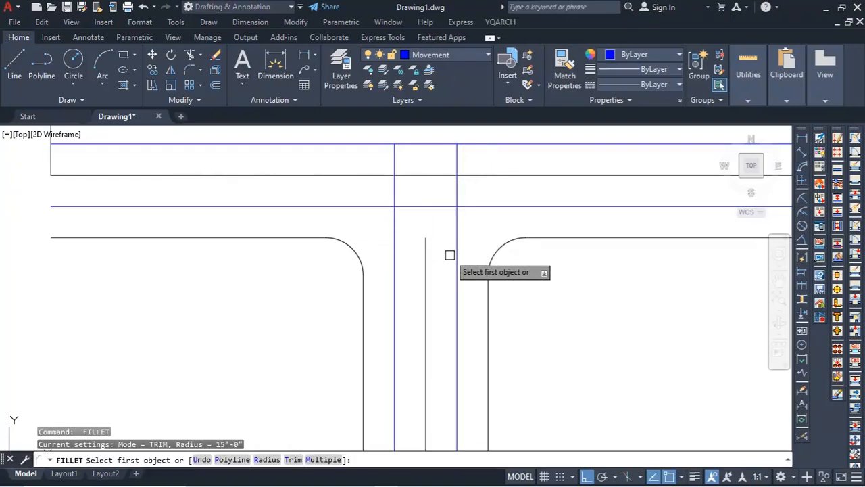
pyautogui.press('Escape')
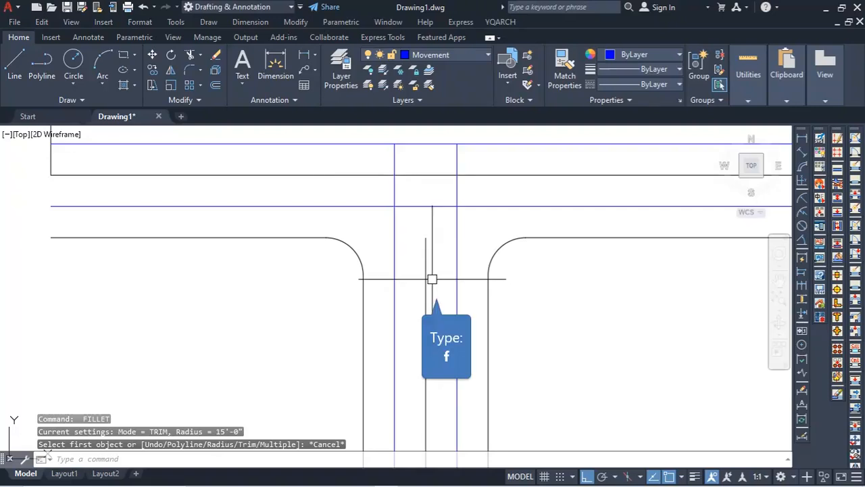
pyautogui.press('Return')
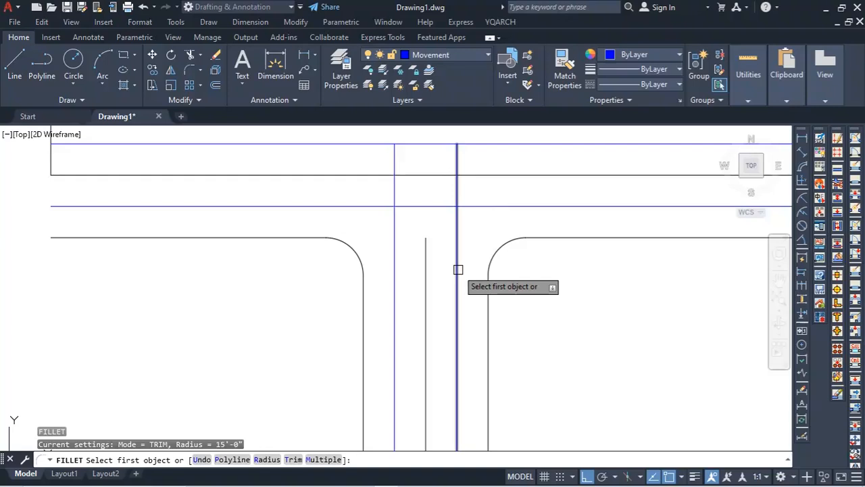
pyautogui.write('2')
pyautogui.press('Escape')
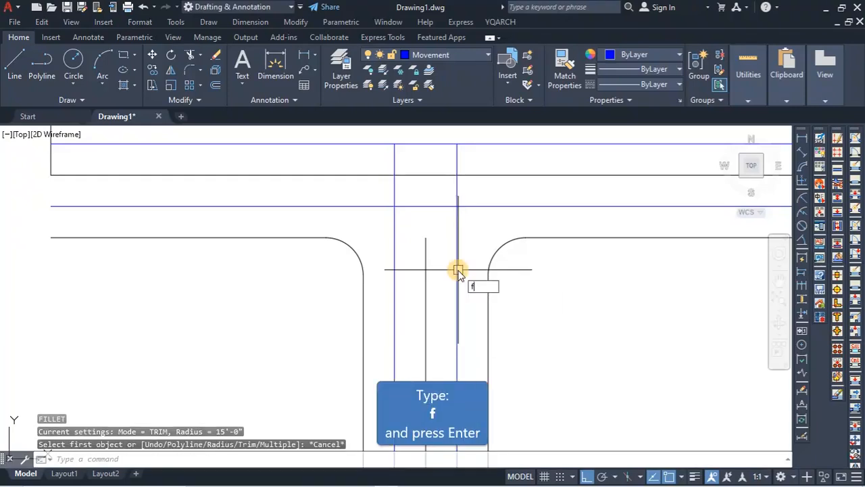
# - Fillet the side road's east movement line into the main road's lower movement line, toward the east, with a 20' radius
pyautogui.write('f')
pyautogui.press('Return')
pyautogui.write('r')
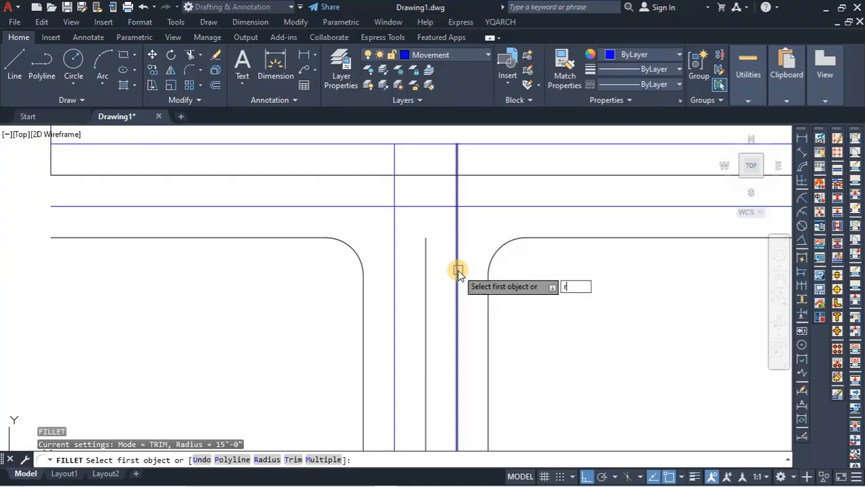
pyautogui.press('Return')
pyautogui.write('2')
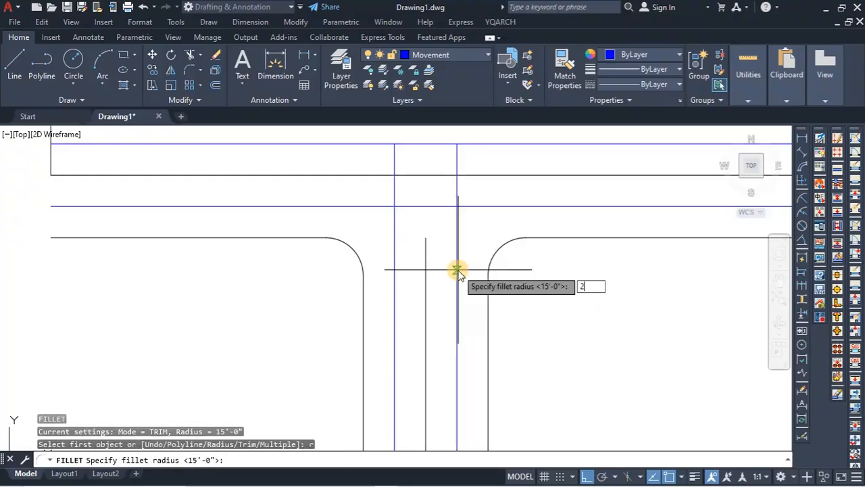
pyautogui.write("0'")
pyautogui.press('Return')
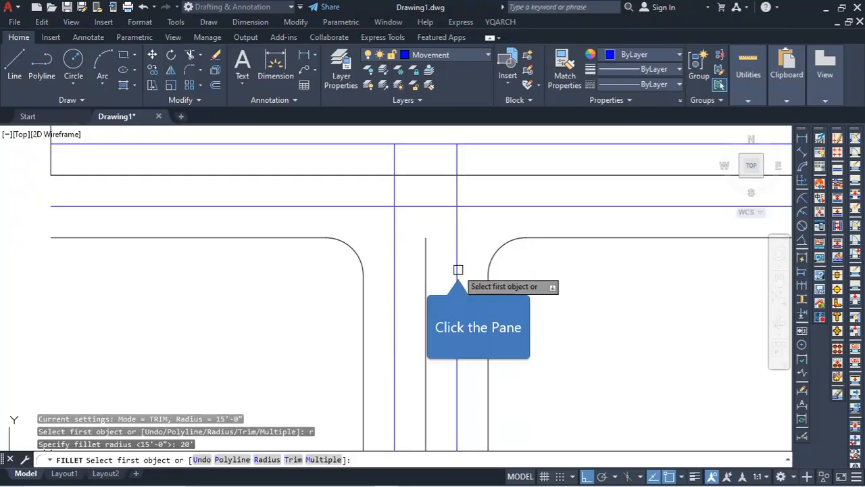
pyautogui.click(457, 270)
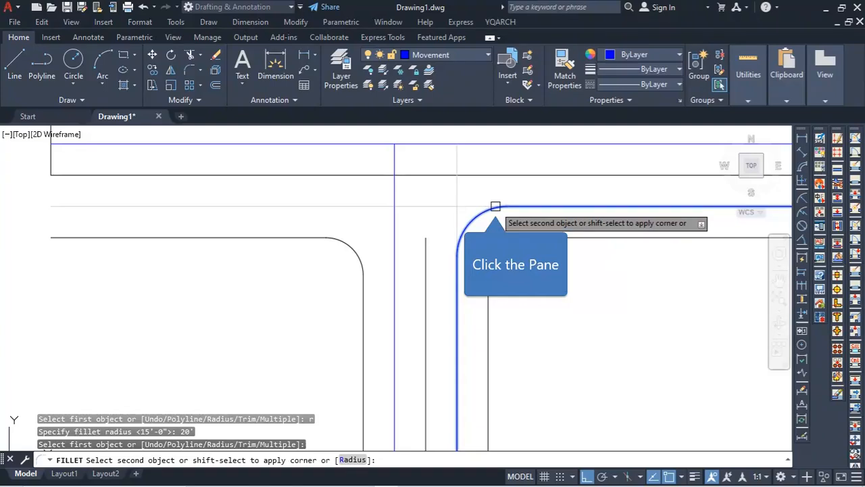
pyautogui.click(487, 204)
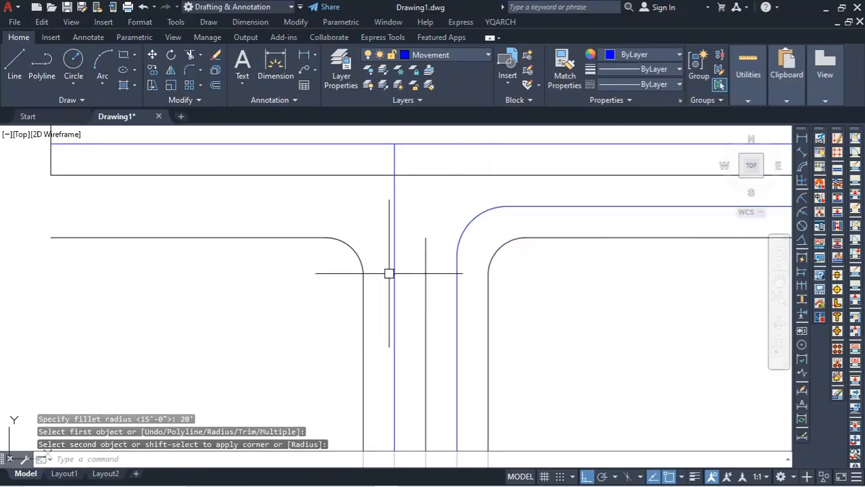
# - Examine the rounded movement path from the side road's east lane into the main road's lower lane
pyautogui.scroll(-4, 384, 199)
pyautogui.scroll(4, 384, 200)
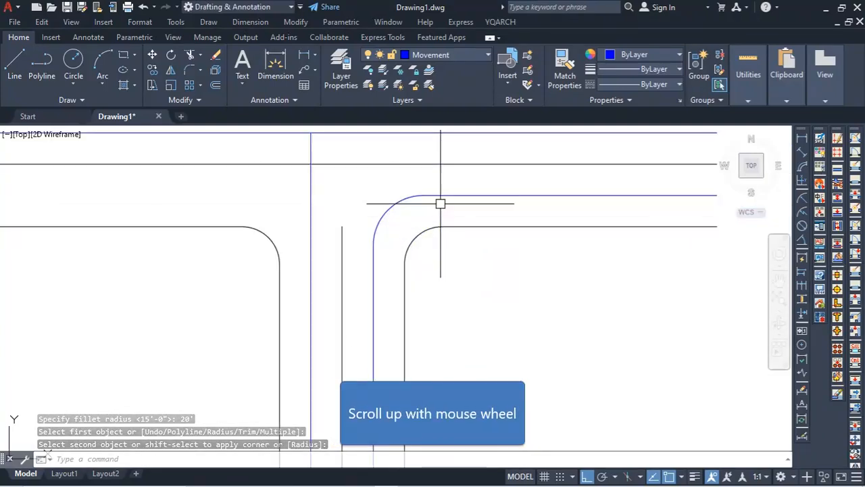
pyautogui.click(311, 224)
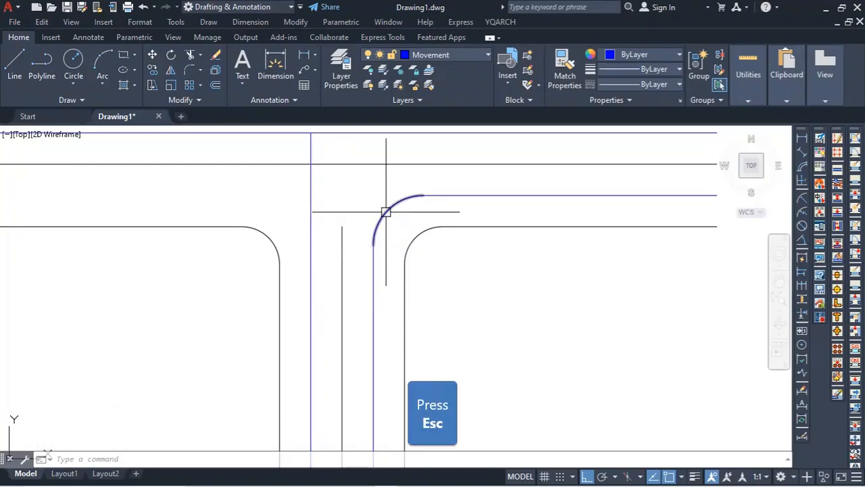
pyautogui.press('Escape')
pyautogui.click(447, 180)
pyautogui.click(404, 207)
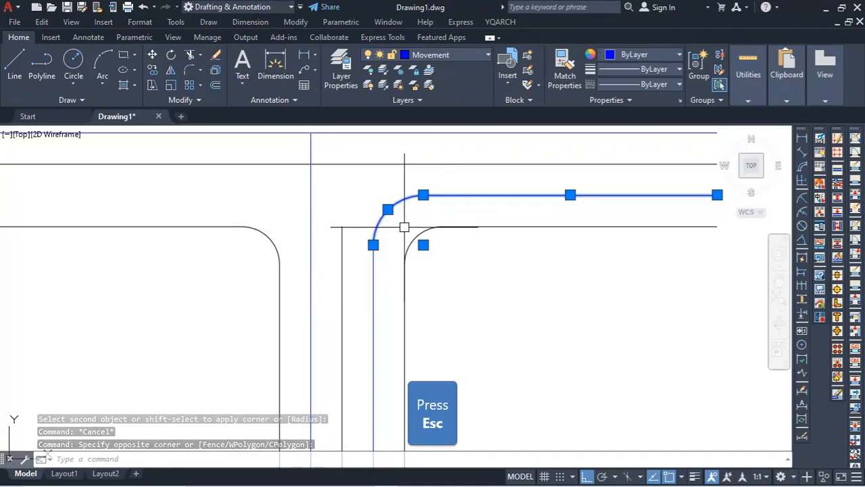
pyautogui.press('Escape')
pyautogui.moveTo(396, 256); pyautogui.dragTo(412, 230, button='middle')
pyautogui.scroll(-2, 399, 319)
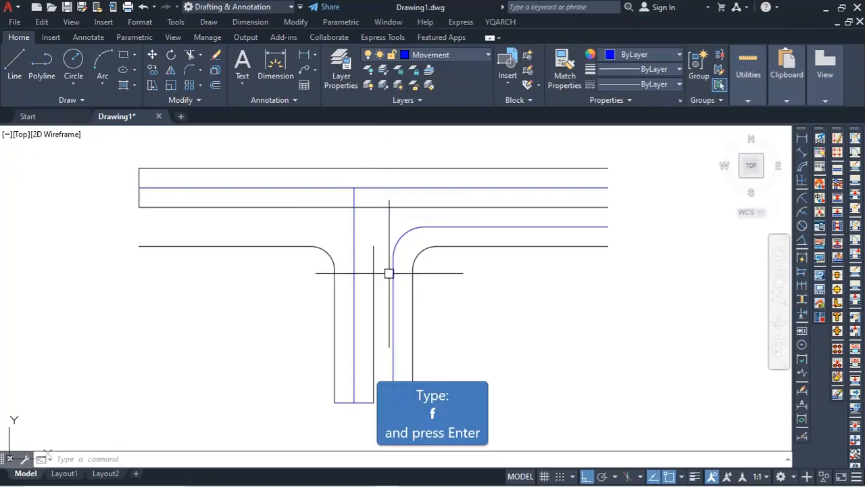
pyautogui.write('f')
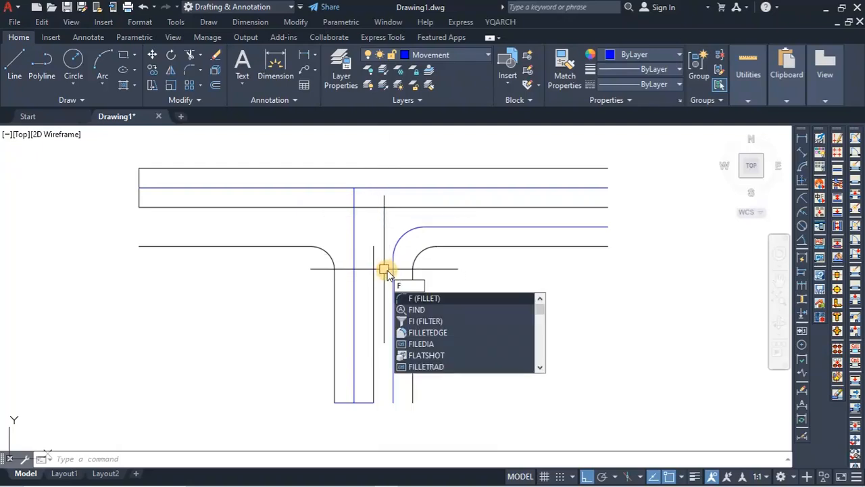
pyautogui.press('Return')
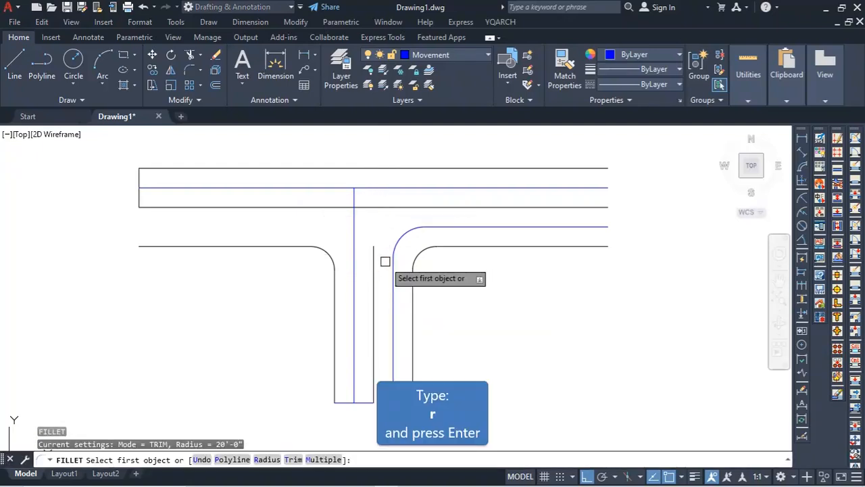
pyautogui.write('r')
pyautogui.press('Return')
pyautogui.write('3')
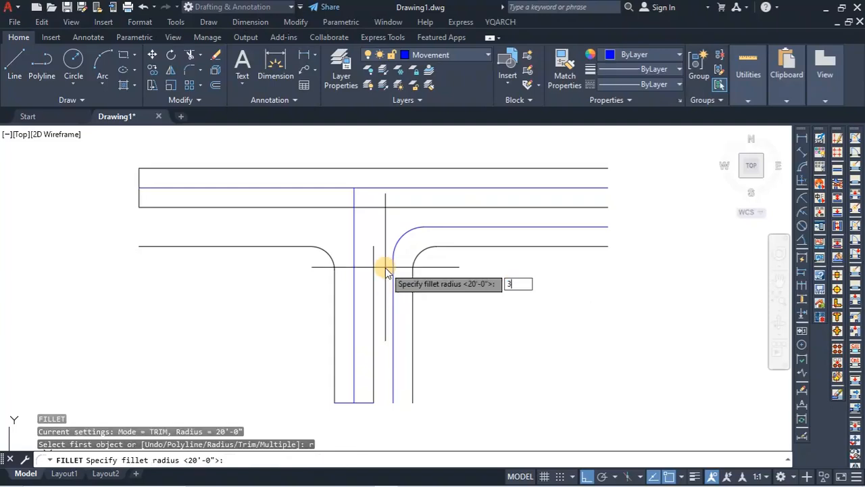
pyautogui.write('0')
pyautogui.press('Return')
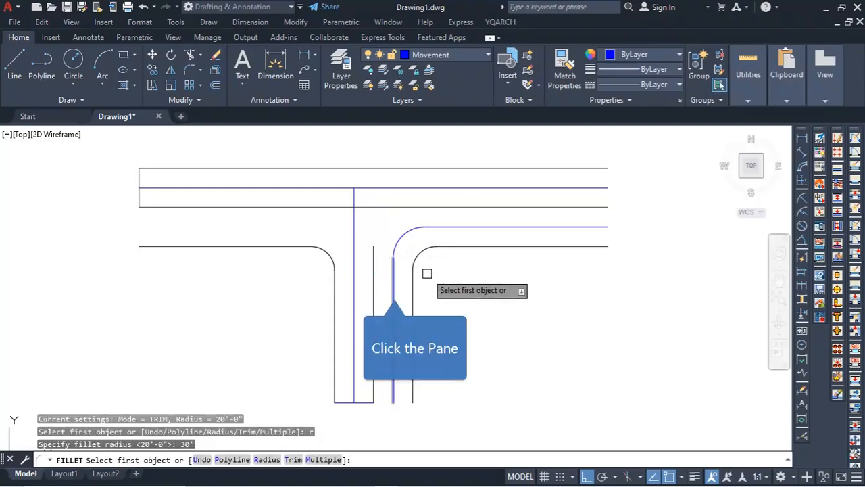
pyautogui.click(393, 289)
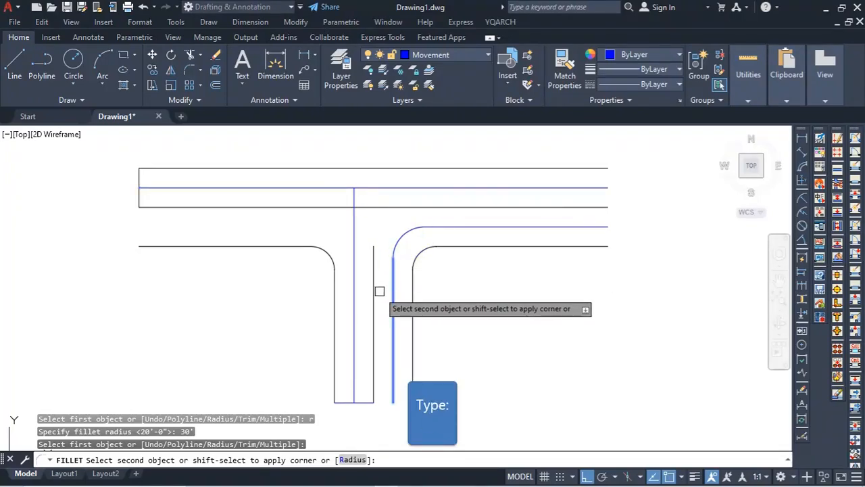
pyautogui.press('Escape')
pyautogui.press('Return')
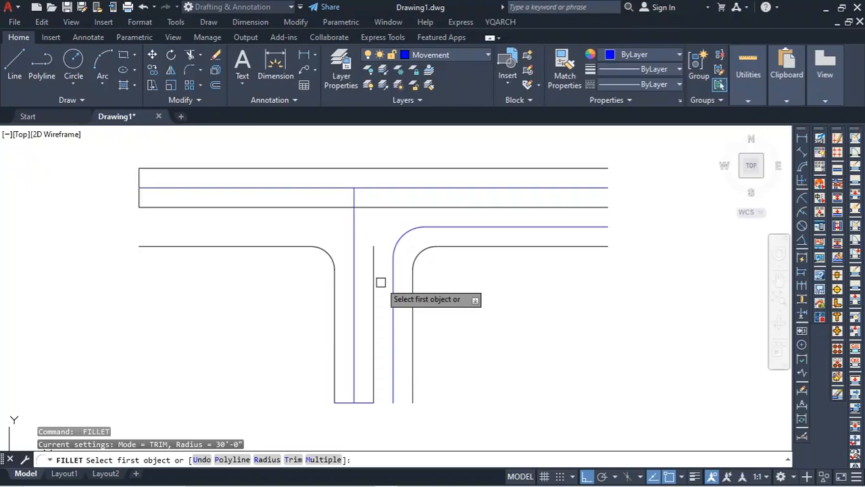
pyautogui.press('Escape')
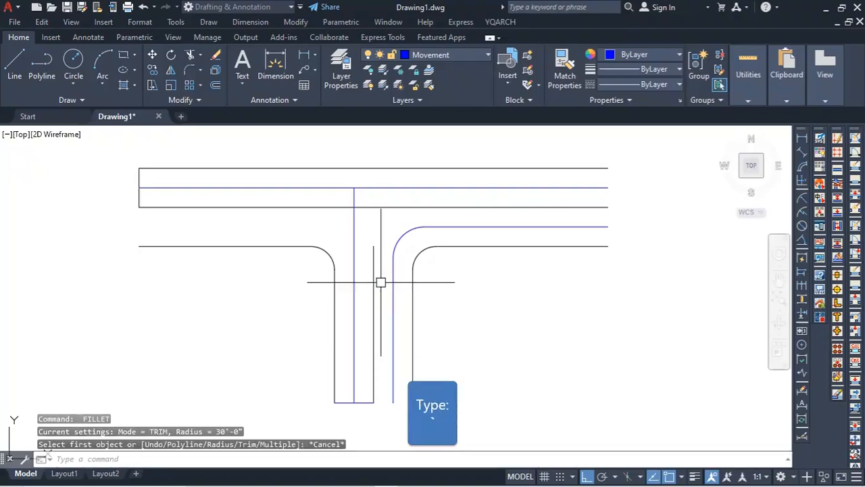
# - Fillet the side road's east movement line into the main road's upper movement line, toward the west, with a 35' radius
pyautogui.write('f')
pyautogui.press('Return')
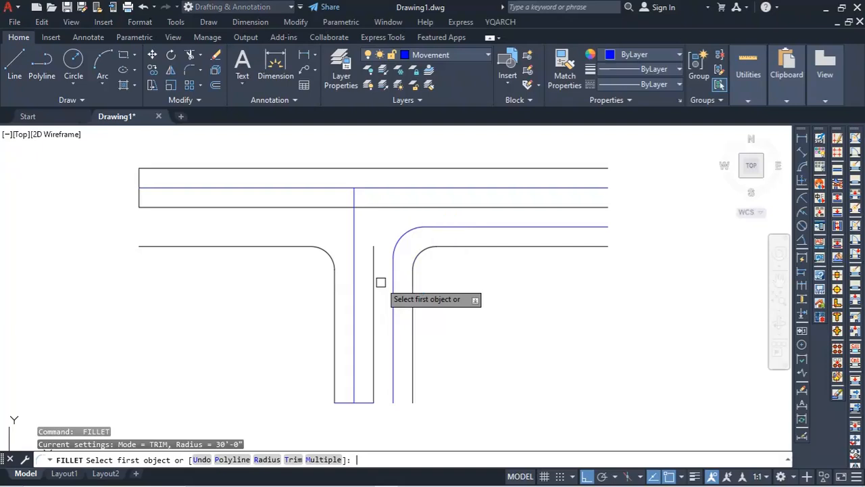
pyautogui.write('r')
pyautogui.press('Return')
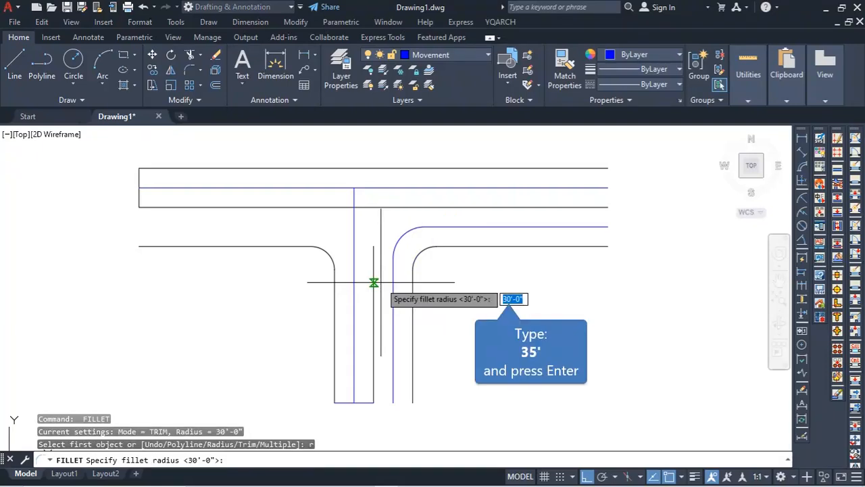
pyautogui.write('35')
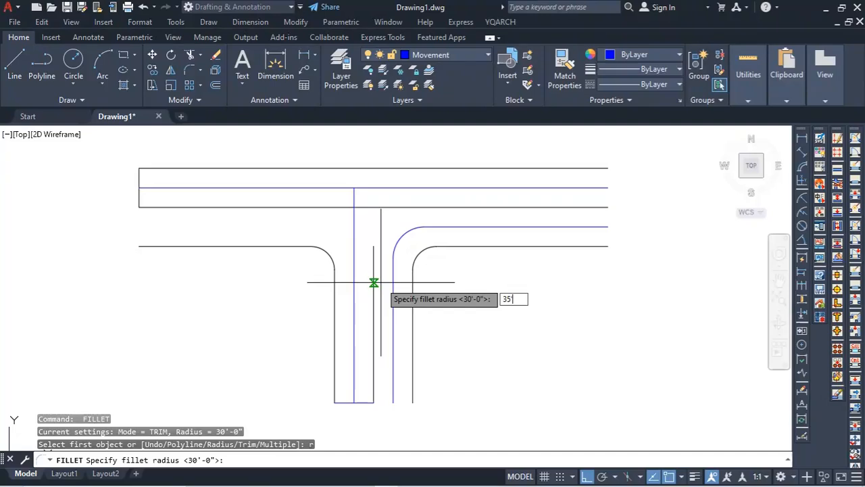
pyautogui.write("'")
pyautogui.press('Return')
pyautogui.click(394, 277)
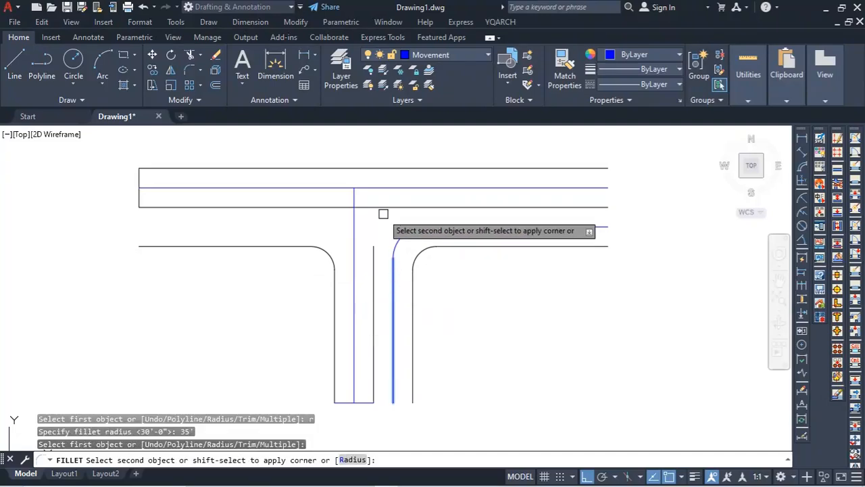
pyautogui.click(367, 187)
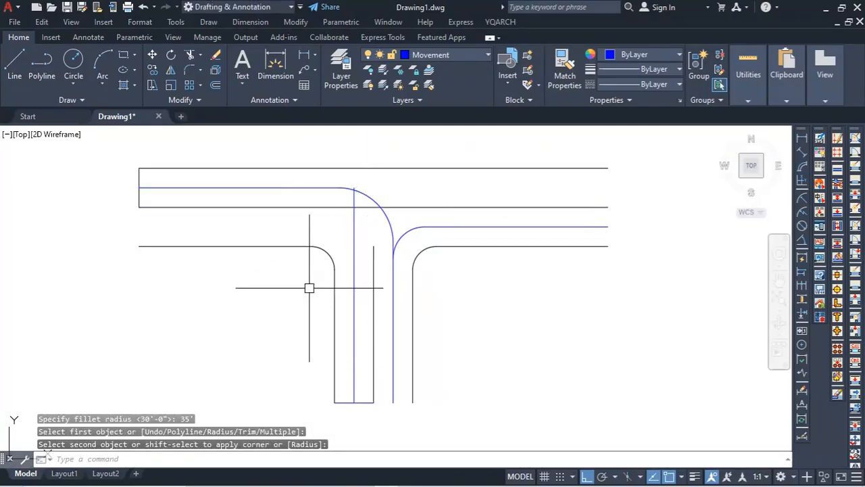
# - Delete the straight movement line in the side road's west lane
pyautogui.click(337, 262)
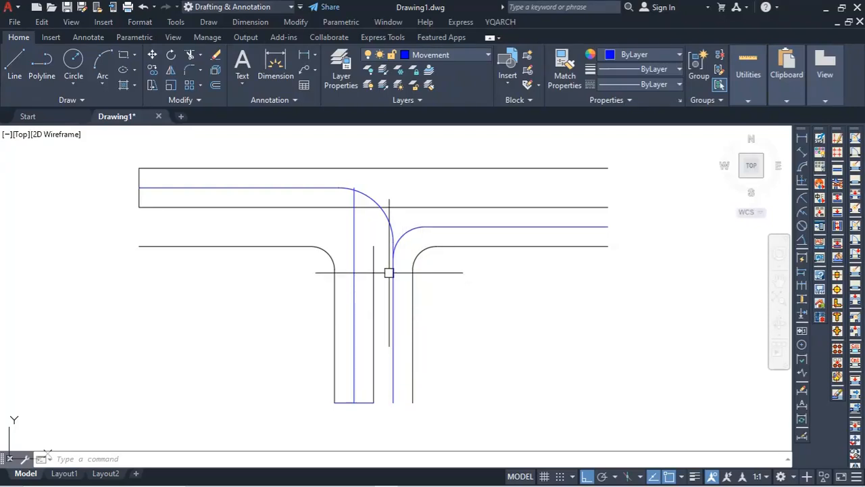
pyautogui.click(352, 243)
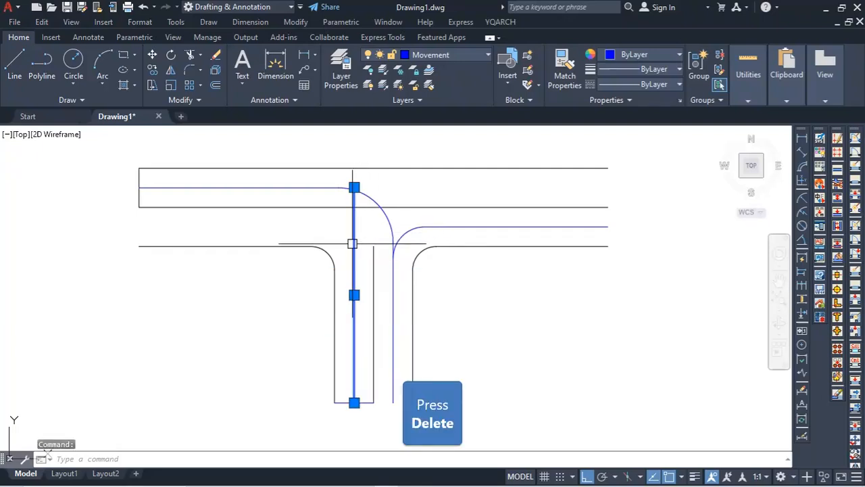
pyautogui.press('Delete')
pyautogui.click(430, 215)
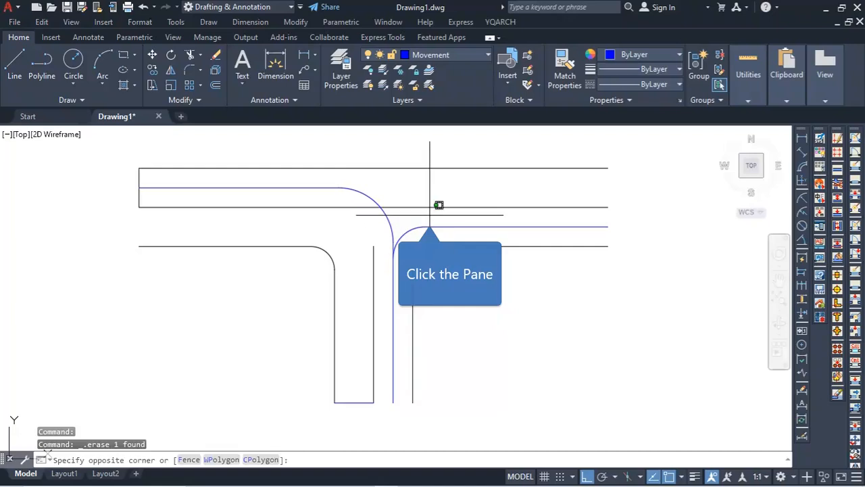
pyautogui.click(393, 242)
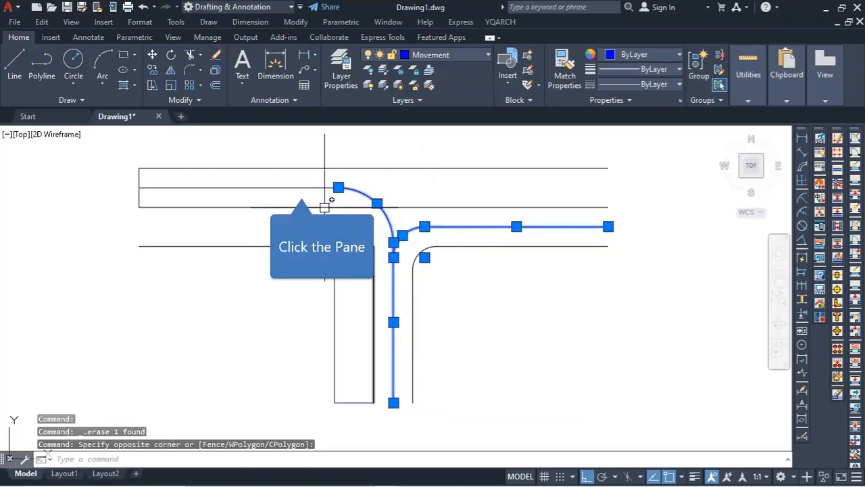
pyautogui.click(299, 188)
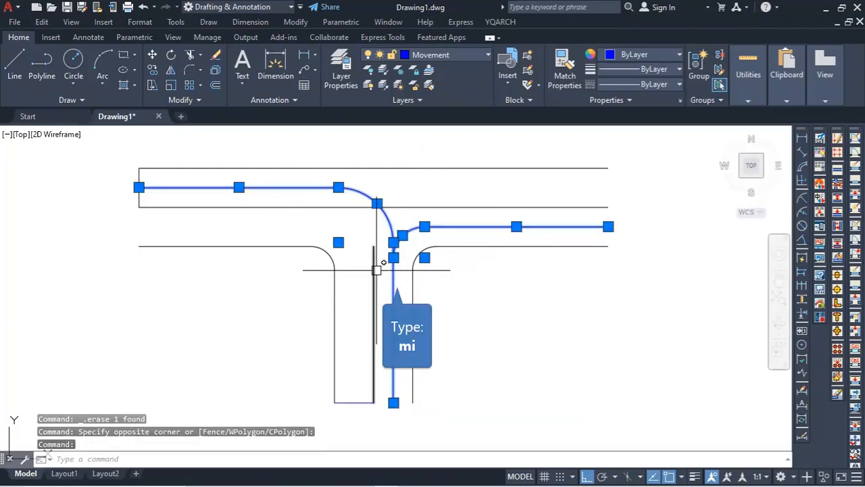
pyautogui.write('M')
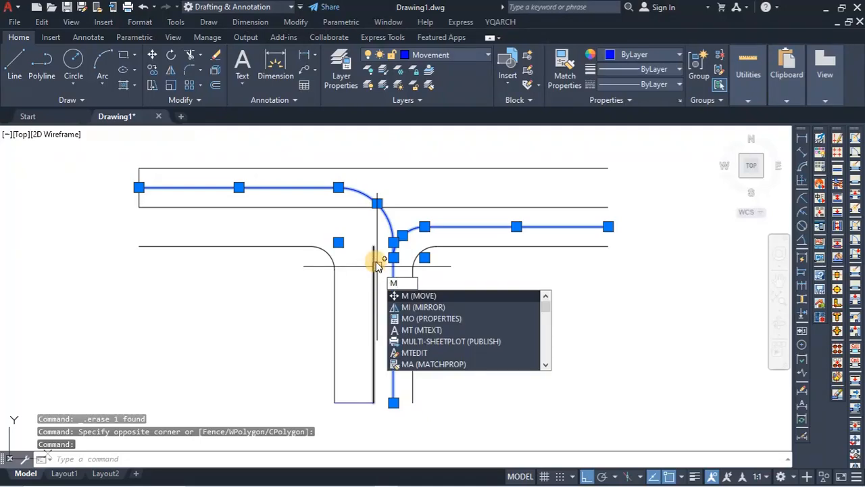
pyautogui.write('I')
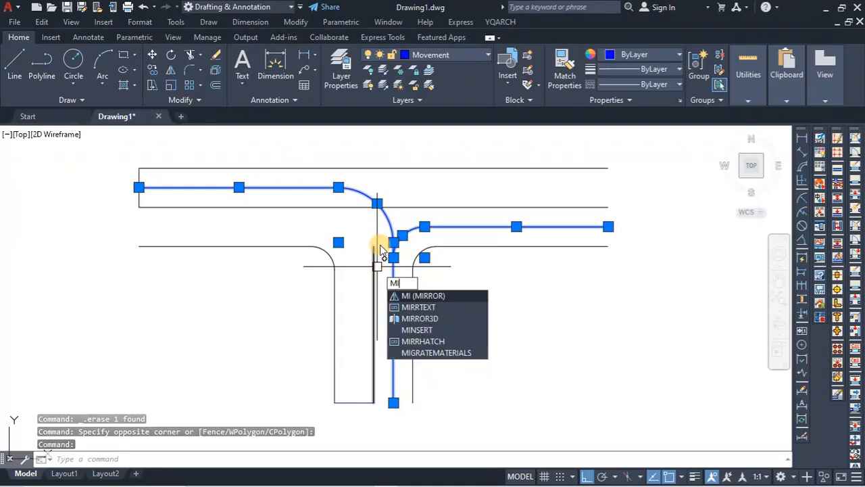
pyautogui.press('Escape')
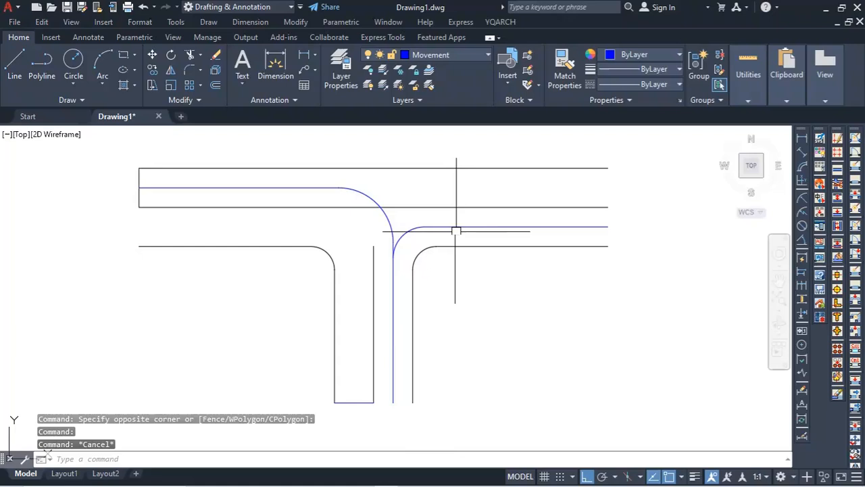
# - Mirror both turning paths with their straight movement lines about the side road's vertical centre line, keeping the originals
pyautogui.click(427, 217)
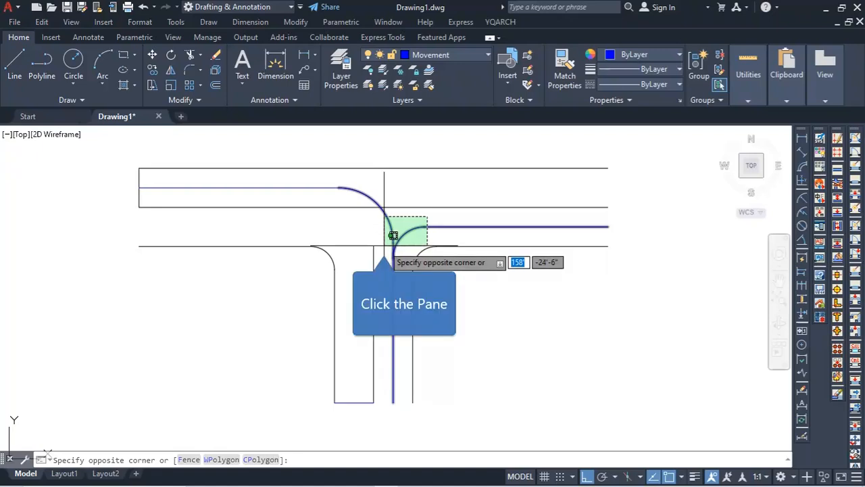
pyautogui.click(392, 234)
pyautogui.scroll(2, 391, 262)
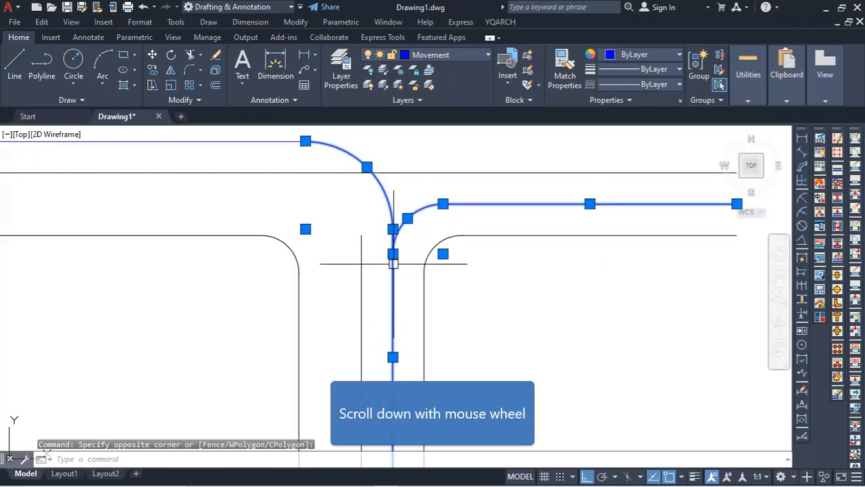
pyautogui.scroll(-2, 388, 260)
pyautogui.click(308, 187)
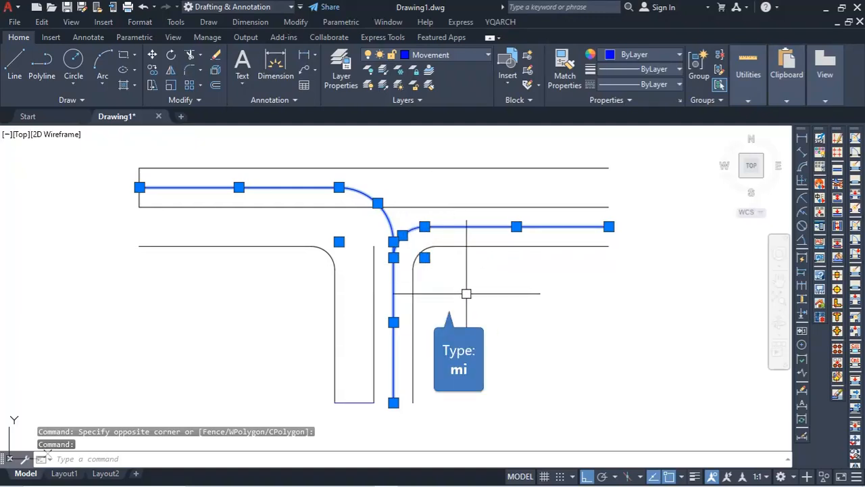
pyautogui.write('mi')
pyautogui.press('Return')
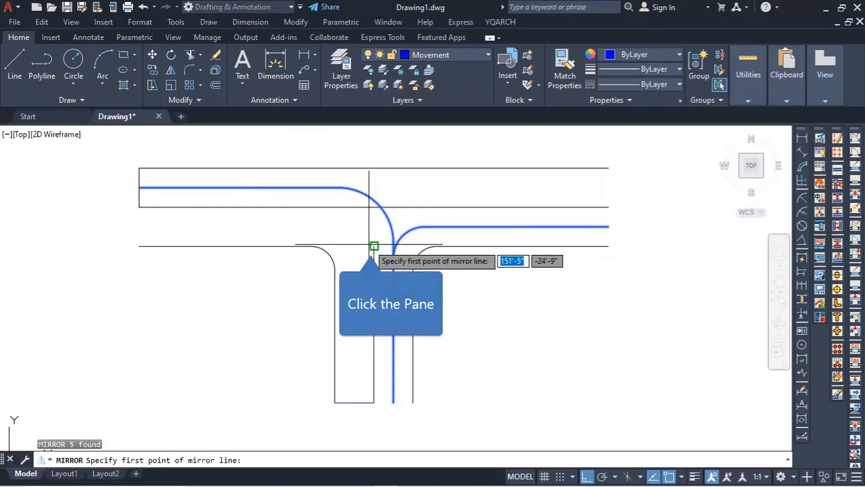
pyautogui.click(373, 246)
pyautogui.click(372, 302)
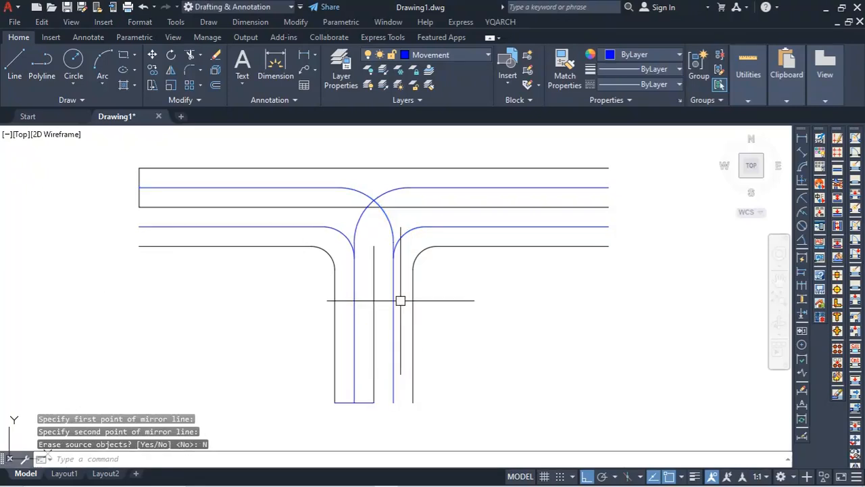
# - Extend the main road's upper and lower west movement lines eastward through the intersection to meet the east movement lines
pyautogui.scroll(2, 231, 233)
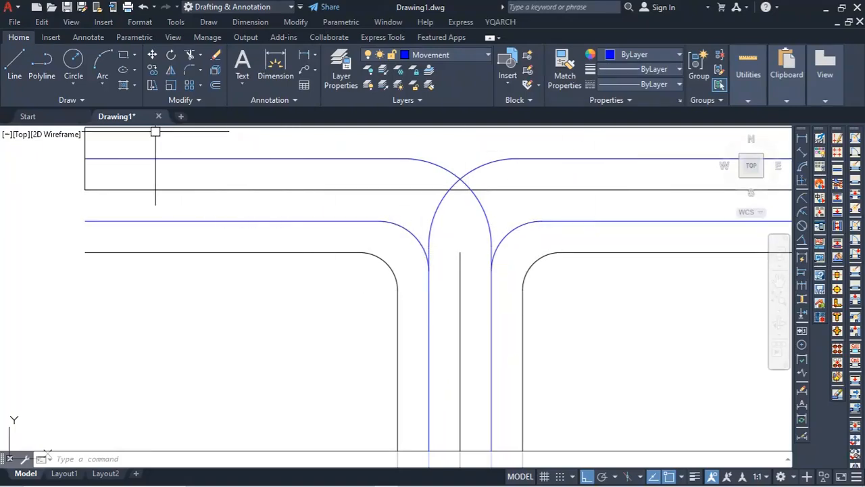
pyautogui.write('e')
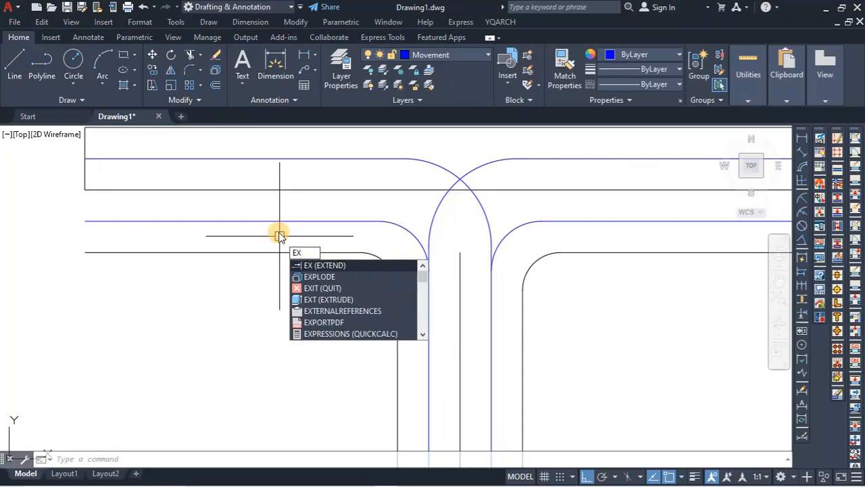
pyautogui.press('Return')
pyautogui.click(379, 158)
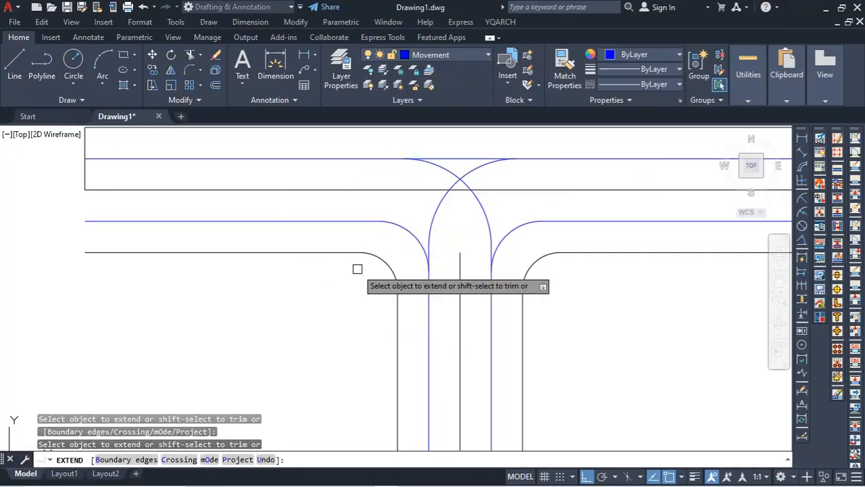
pyautogui.click(344, 221)
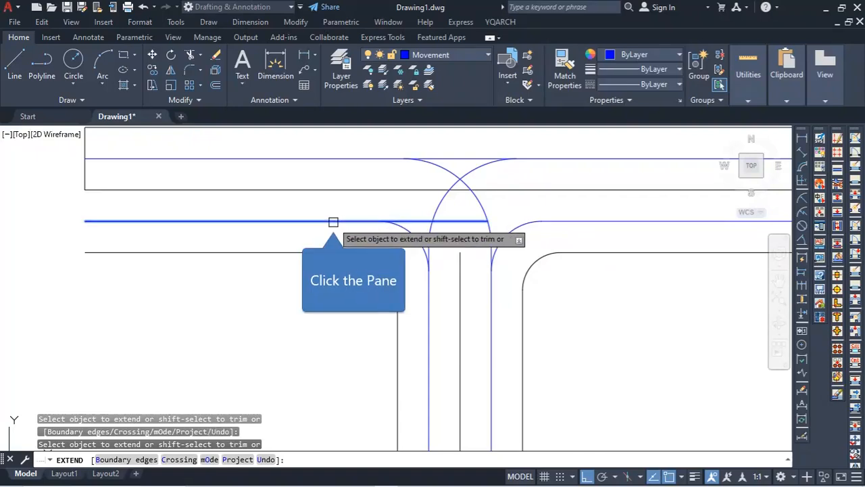
pyautogui.click(454, 223)
pyautogui.press('Escape')
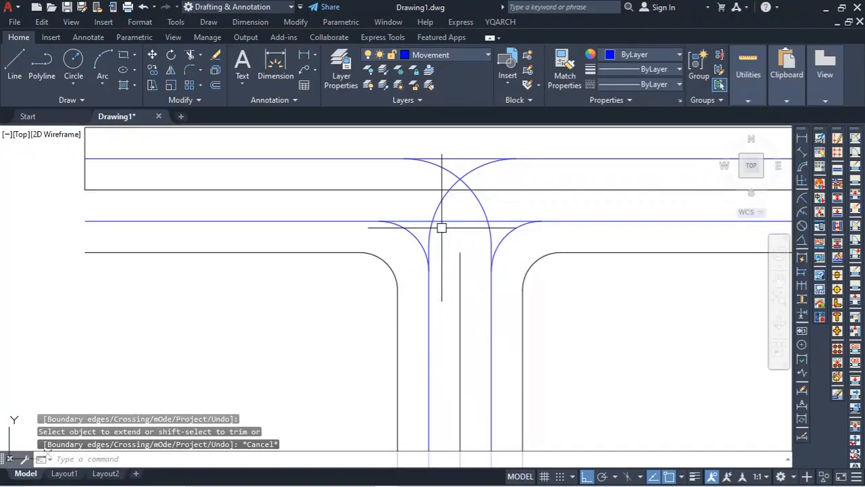
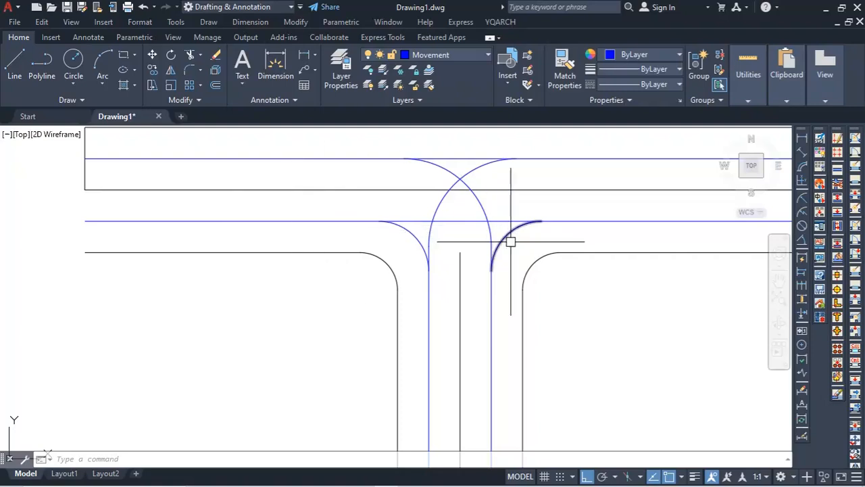
pyautogui.scroll(-2, 346, 267)
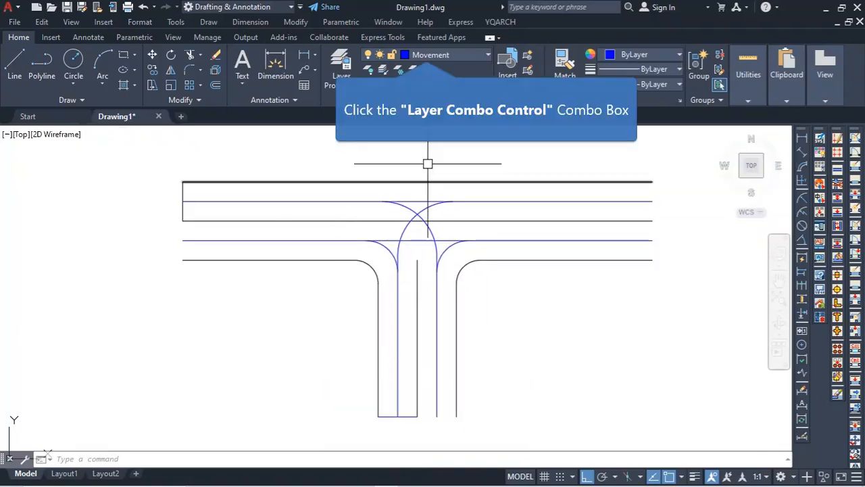
pyautogui.click(447, 57)
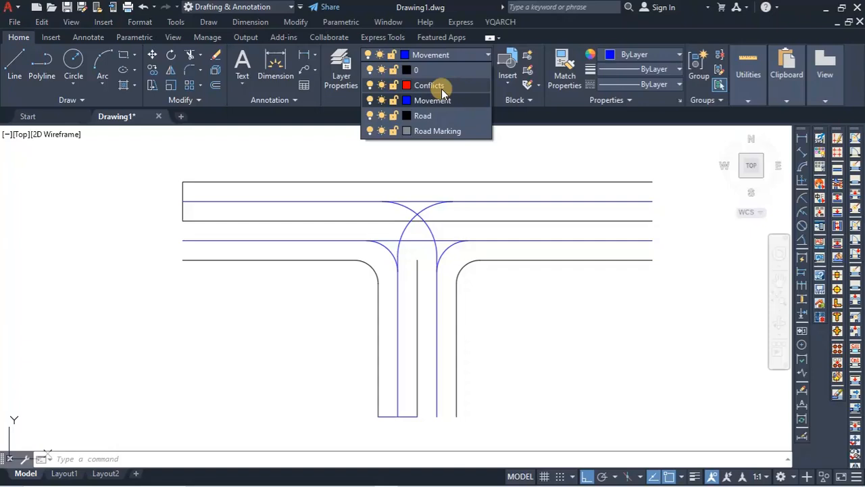
pyautogui.press('Escape')
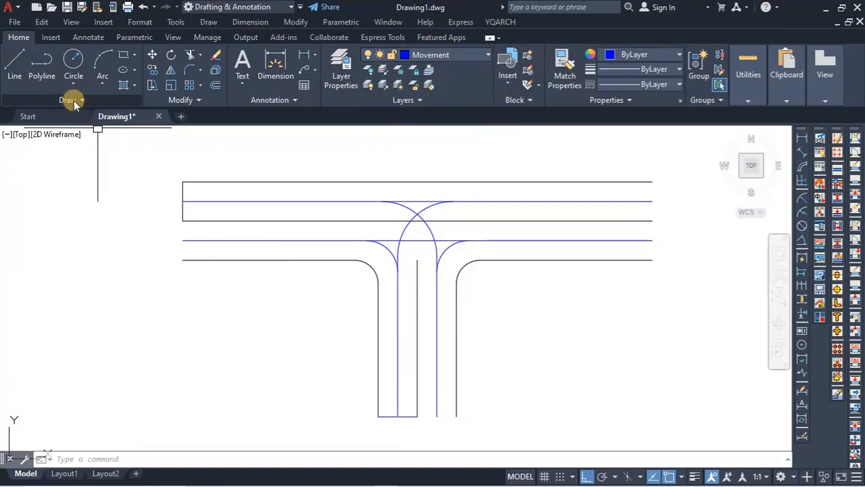
pyautogui.click(14, 68)
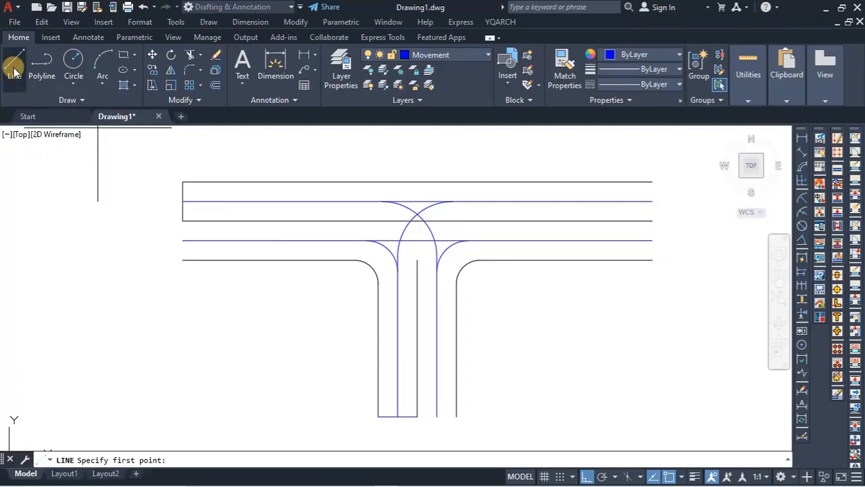
pyautogui.click(238, 373)
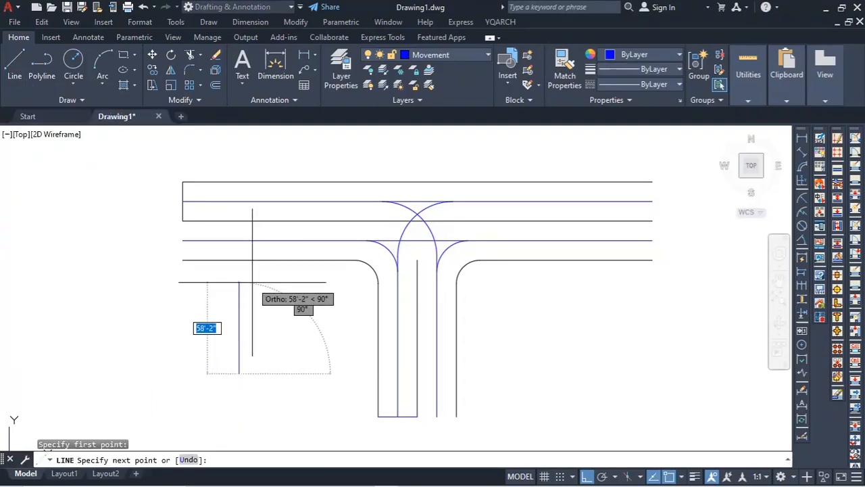
pyautogui.scroll(3, 243, 344)
pyautogui.scroll(-3, 263, 292)
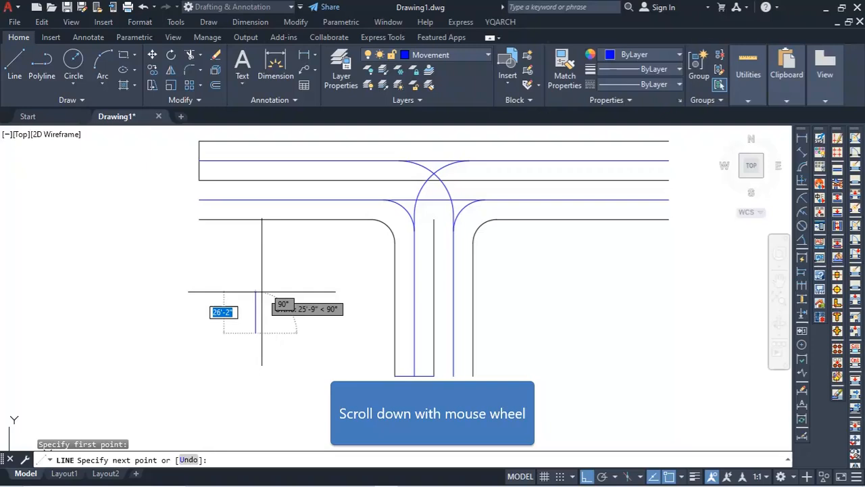
pyautogui.press('Escape')
# - Draw a 24" vertical line upward in the empty area west of the side road
pyautogui.click(14, 67)
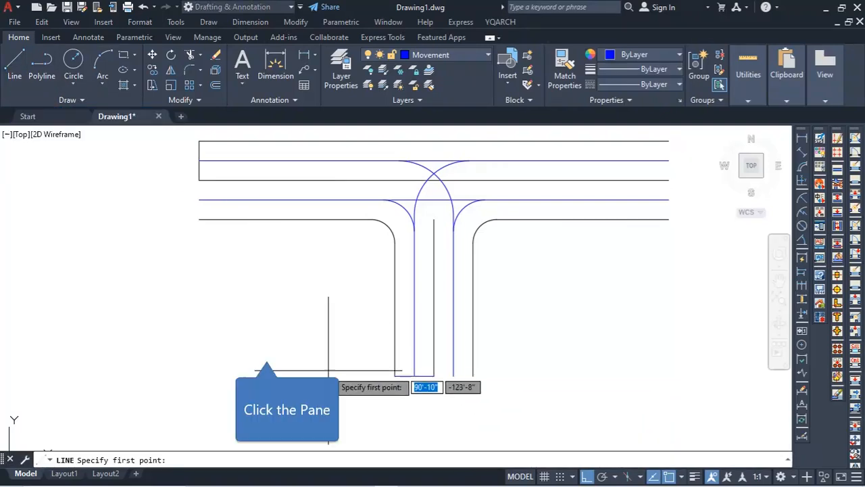
pyautogui.click(267, 351)
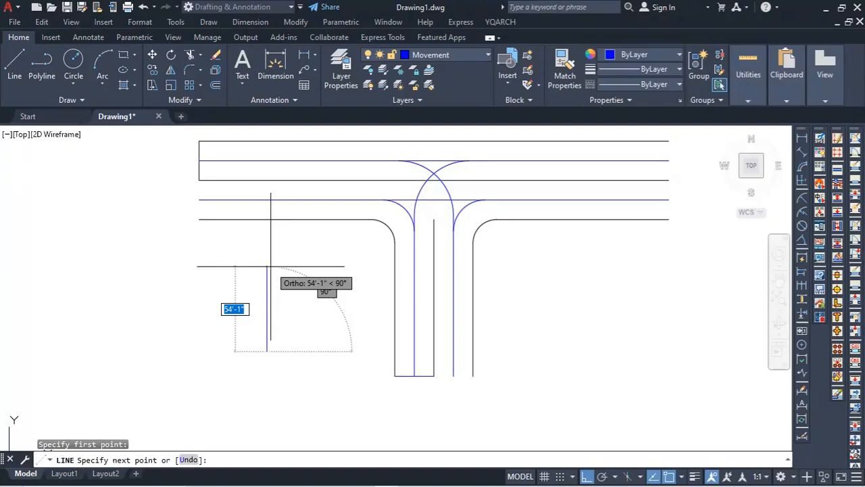
pyautogui.write('24')
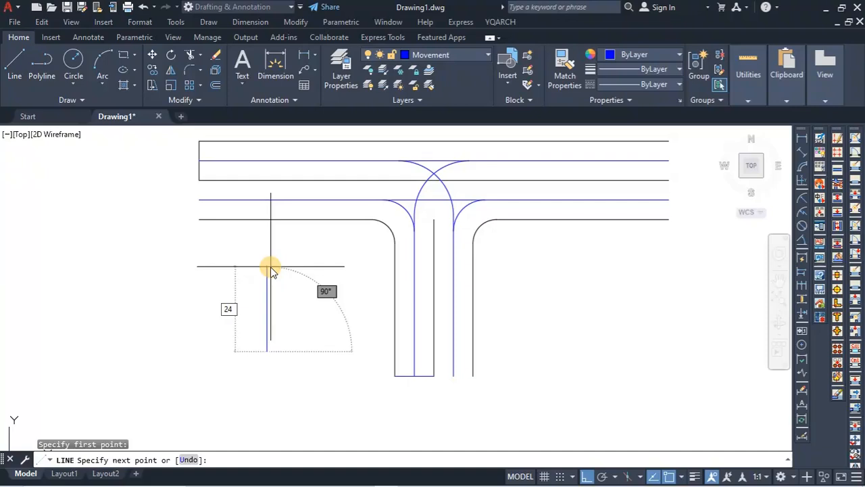
pyautogui.press('Return')
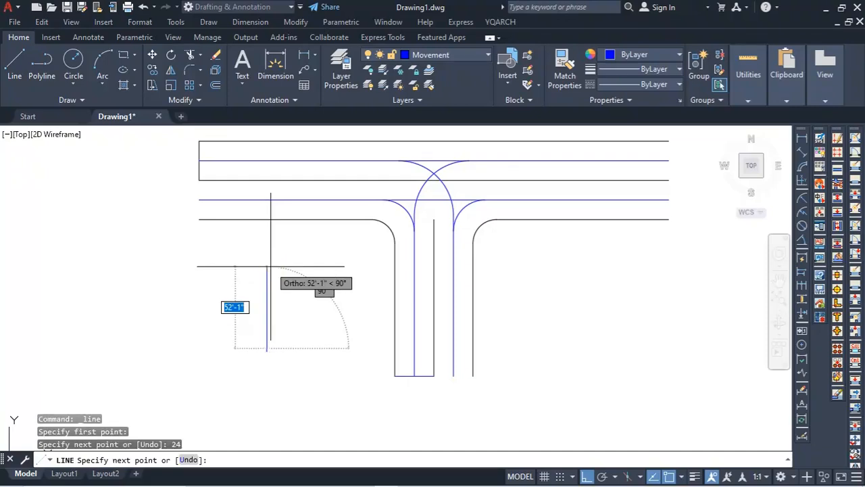
pyautogui.scroll(4, 273, 338)
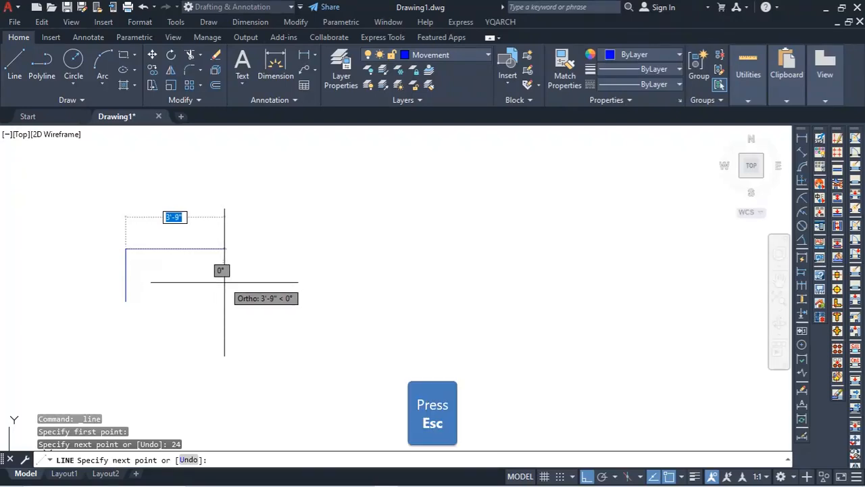
pyautogui.press('Escape')
# - Draw a 12" horizontal line eastward from the lower end of the short vertical line
pyautogui.click(22, 76)
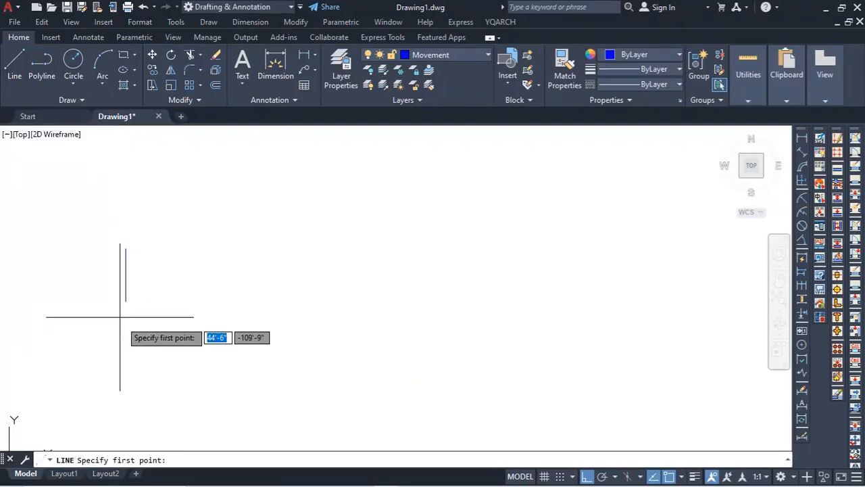
pyautogui.click(125, 301)
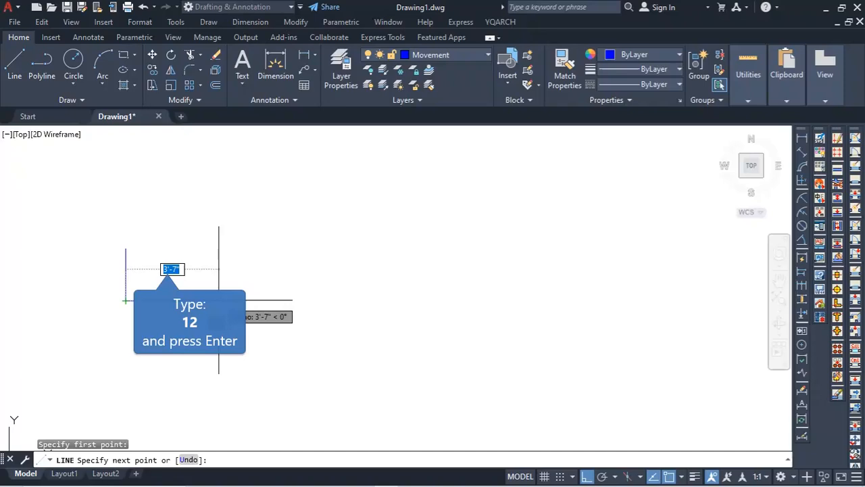
pyautogui.write('12')
pyautogui.press('Return')
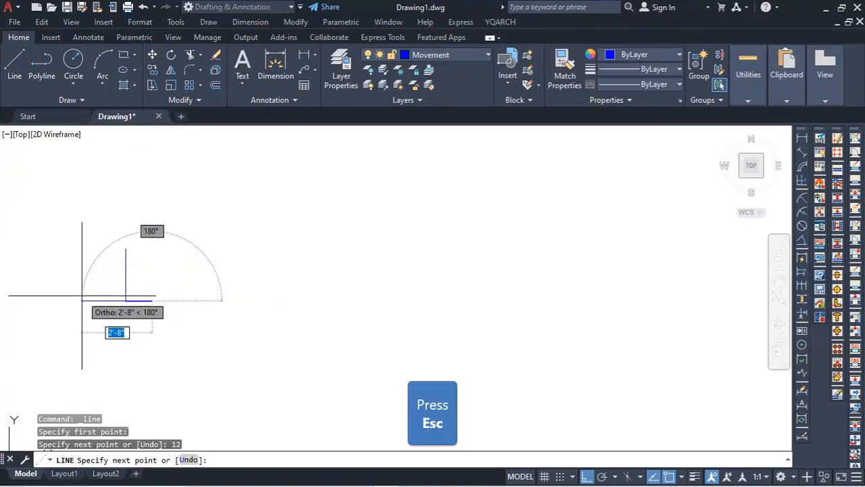
pyautogui.press('Escape')
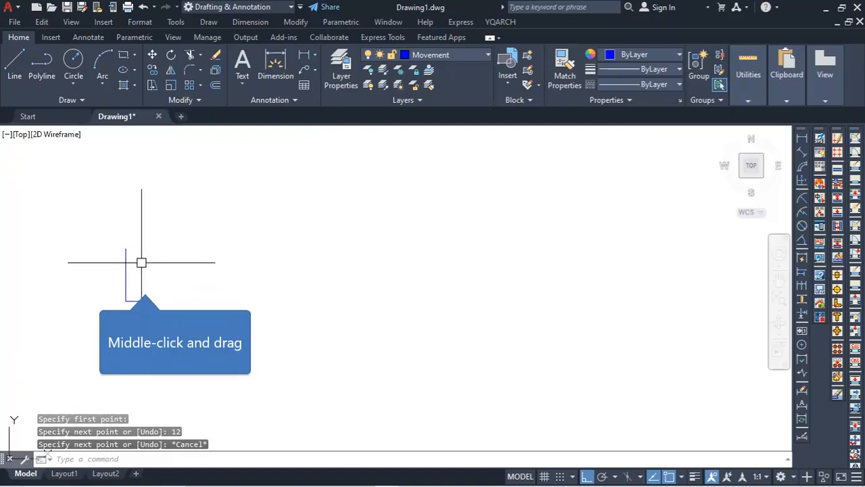
# - Copy the 12" horizontal line westward so its east end meets the foot of the vertical line
pyautogui.moveTo(139, 284); pyautogui.dragTo(179, 261, button='middle')
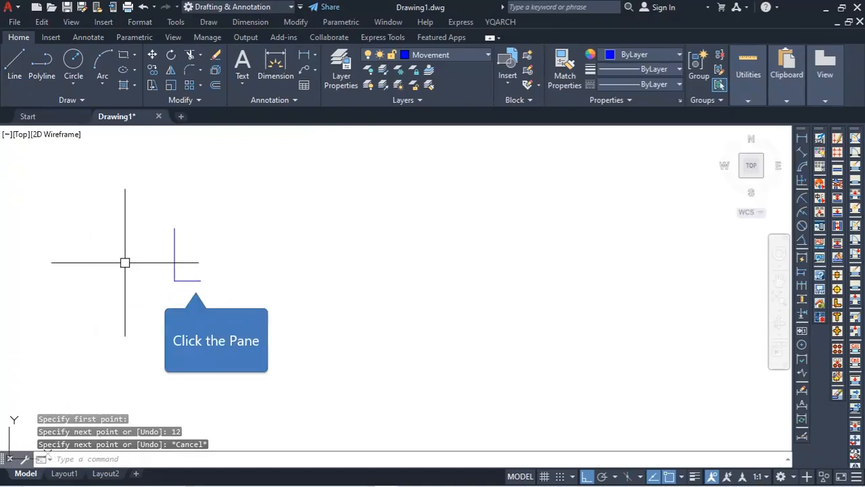
pyautogui.click(195, 280)
pyautogui.write('co')
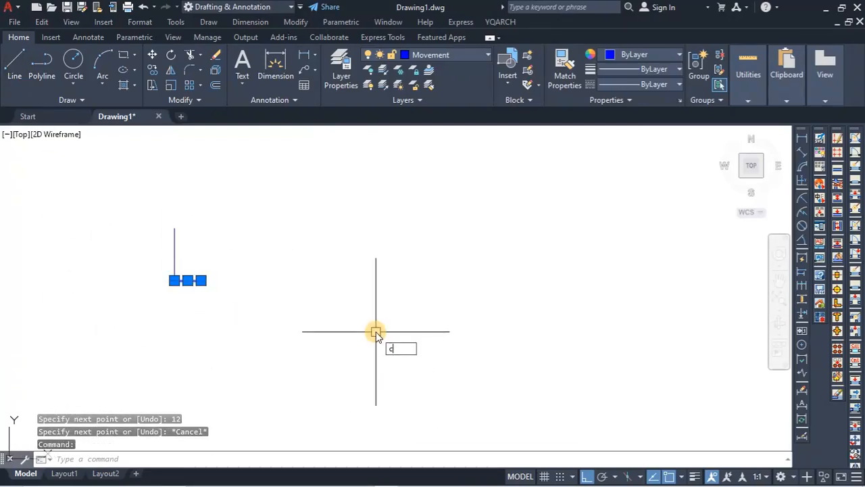
pyautogui.press('Return')
pyautogui.click(201, 280)
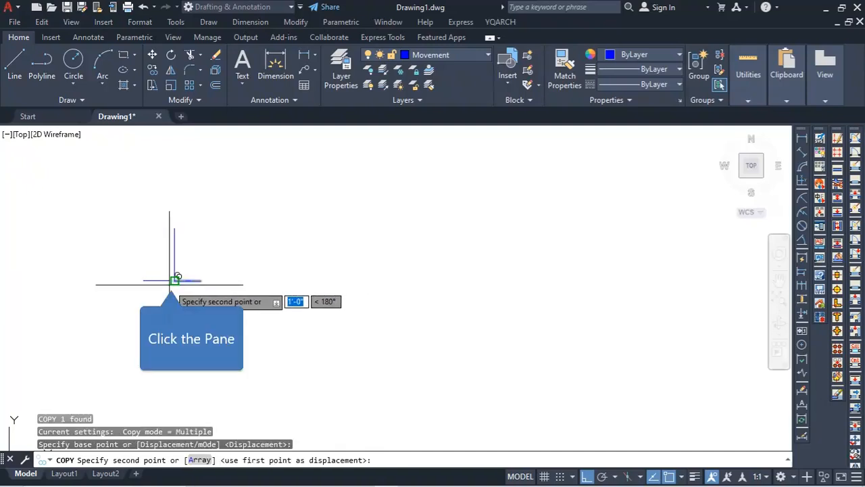
pyautogui.click(174, 280)
pyautogui.press('Escape')
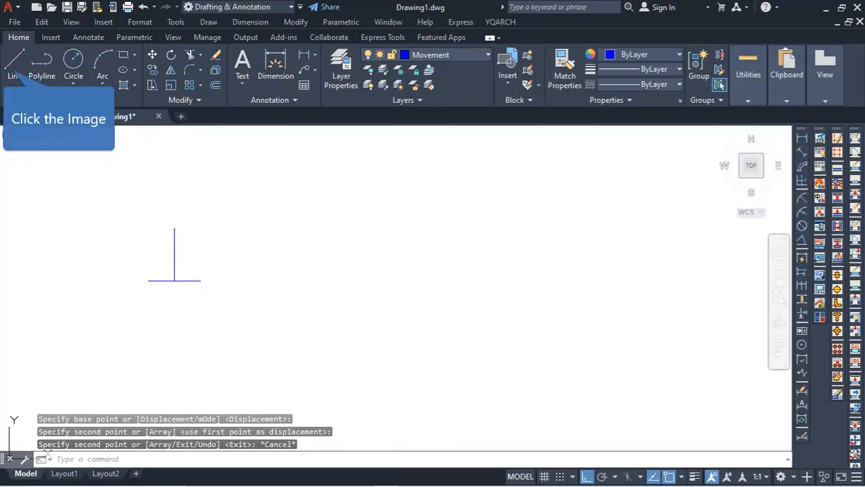
# - Draw two sloping lines joining the base's ends to the vertical line's upper end, then delete the vertical line
pyautogui.click(13, 66)
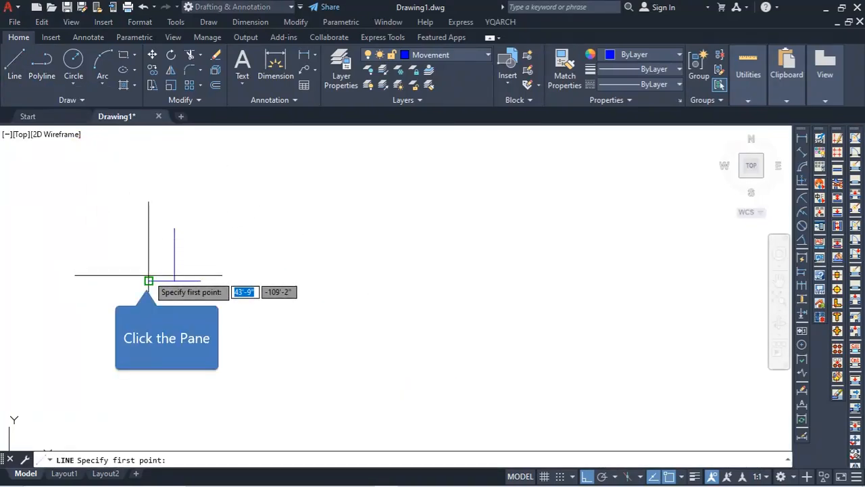
pyautogui.click(149, 280)
pyautogui.click(174, 228)
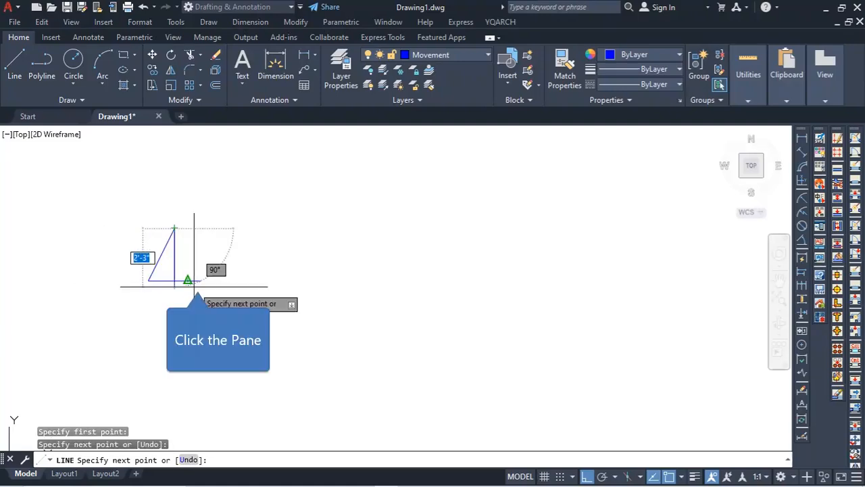
pyautogui.click(201, 279)
pyautogui.press('Escape')
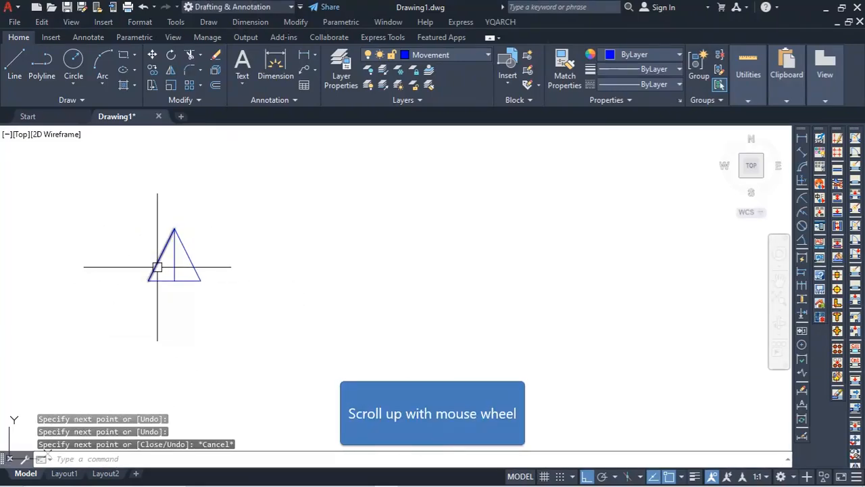
pyautogui.click(198, 261)
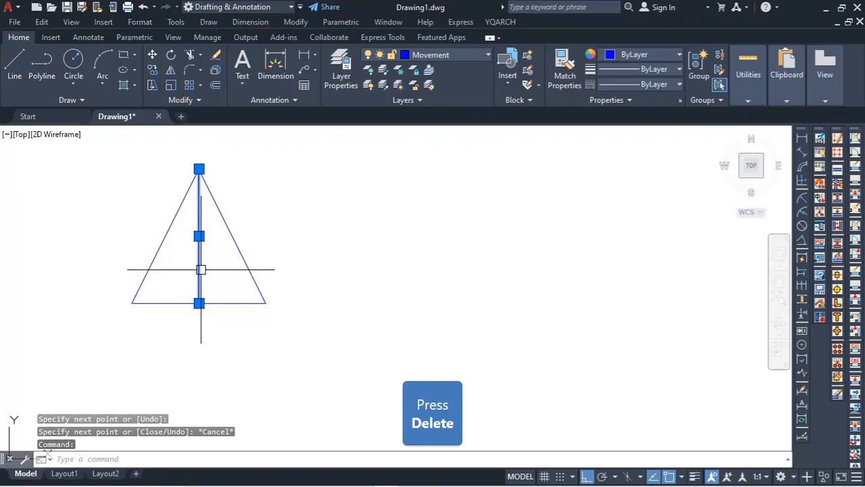
pyautogui.press('Delete')
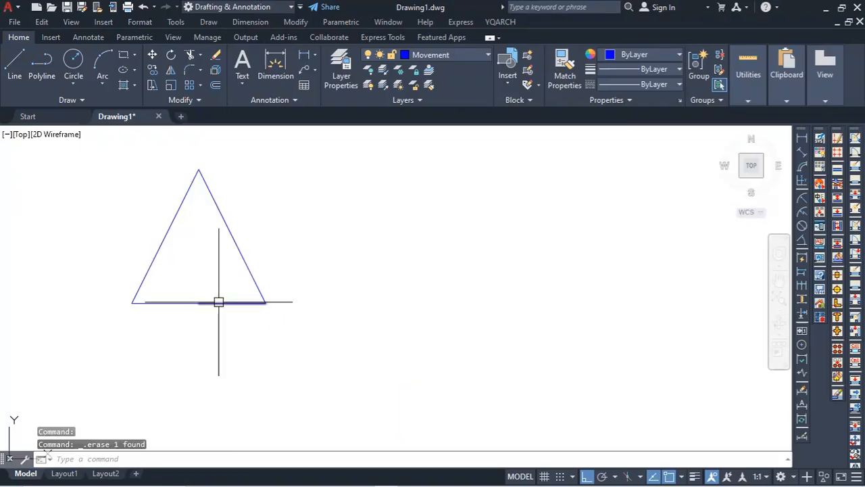
# - Join the triangle's two sloping sides and both base segments into a single polyline
pyautogui.click(272, 164)
pyautogui.click(135, 293)
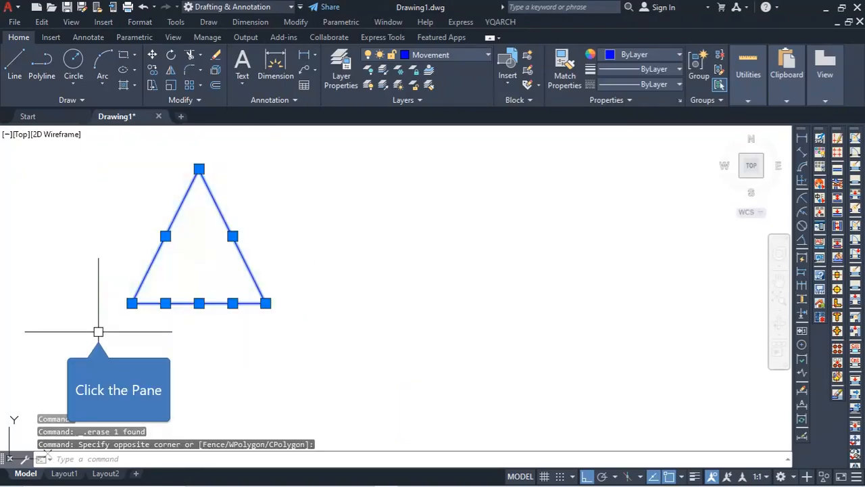
pyautogui.write('j')
pyautogui.press('Return')
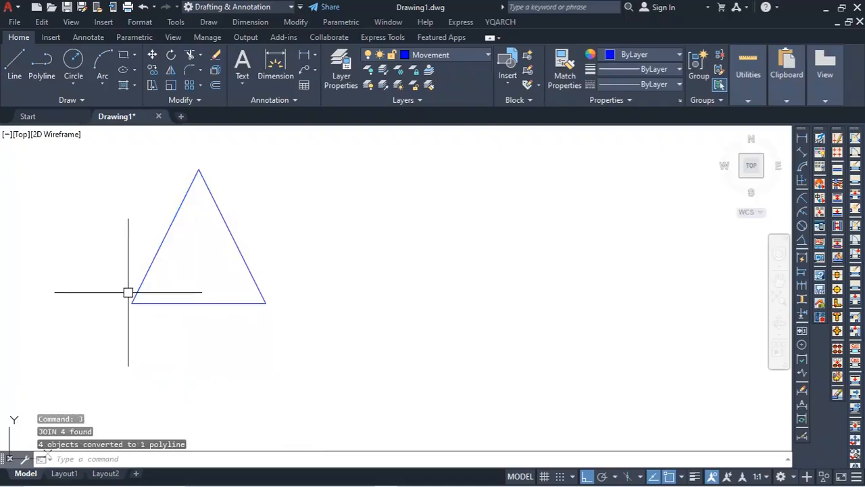
pyautogui.click(253, 274)
pyautogui.press('Escape')
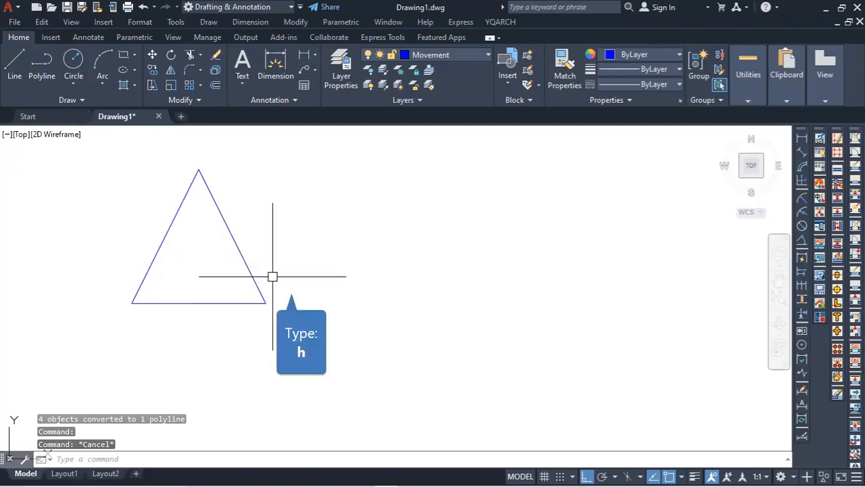
# - Hatch the inside of the triangle with the ANSI31 pattern
pyautogui.write('h')
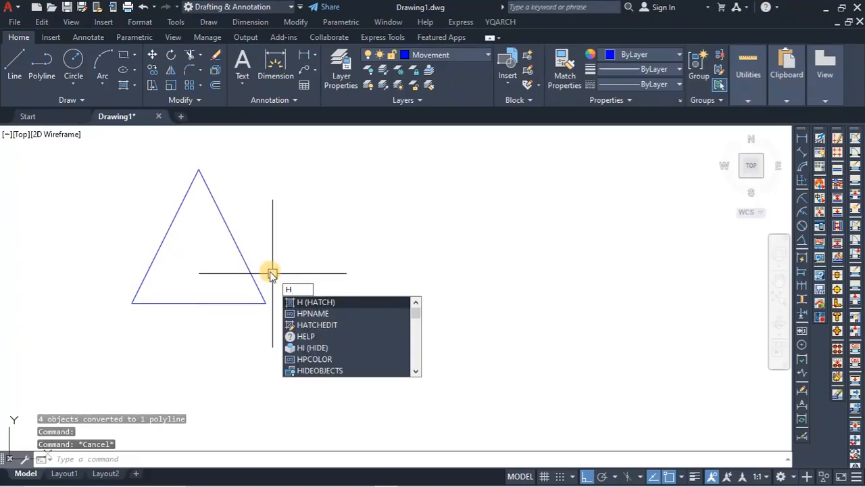
pyautogui.press('Return')
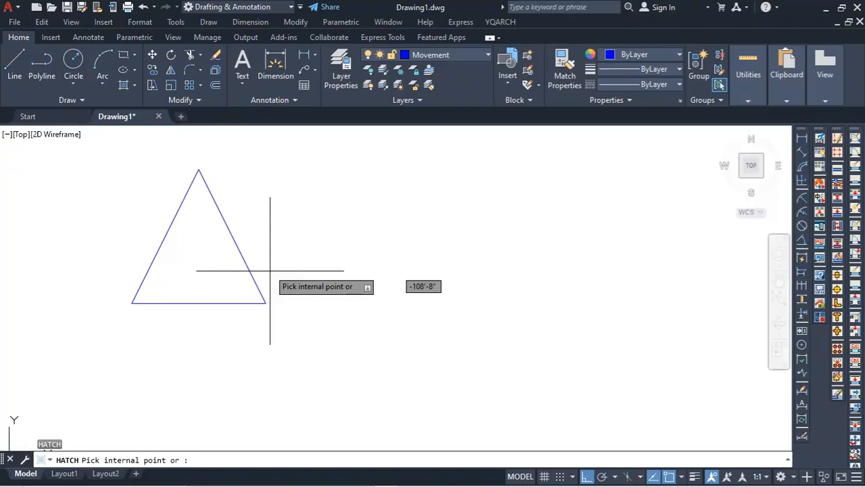
pyautogui.click(184, 258)
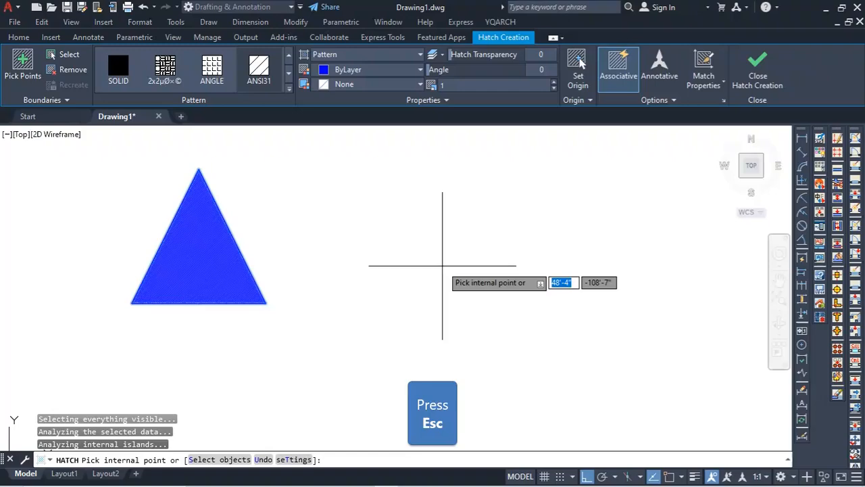
pyautogui.press('Escape')
# - Change the triangle's hatch type from Pattern to Solid
pyautogui.scroll(6, 199, 272)
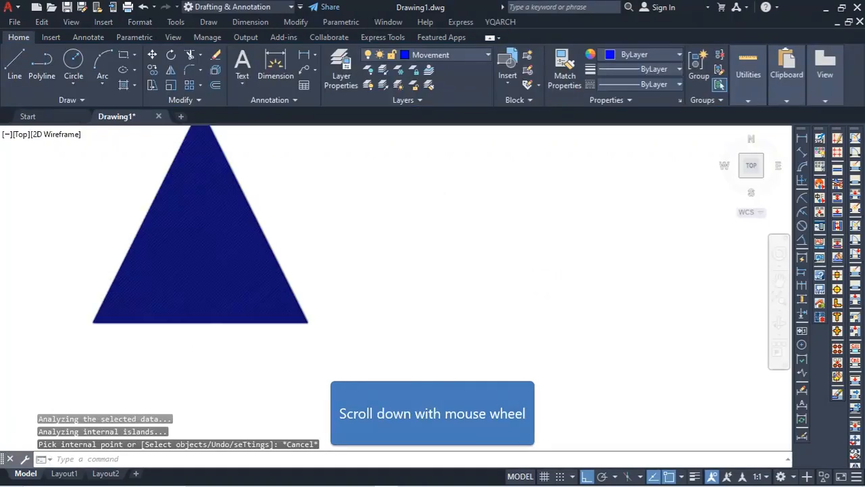
pyautogui.scroll(-4, 209, 272)
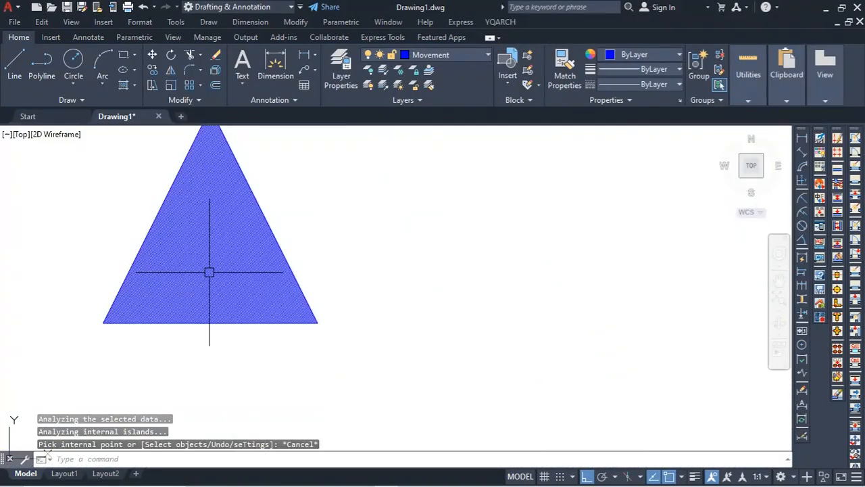
pyautogui.scroll(6, 211, 273)
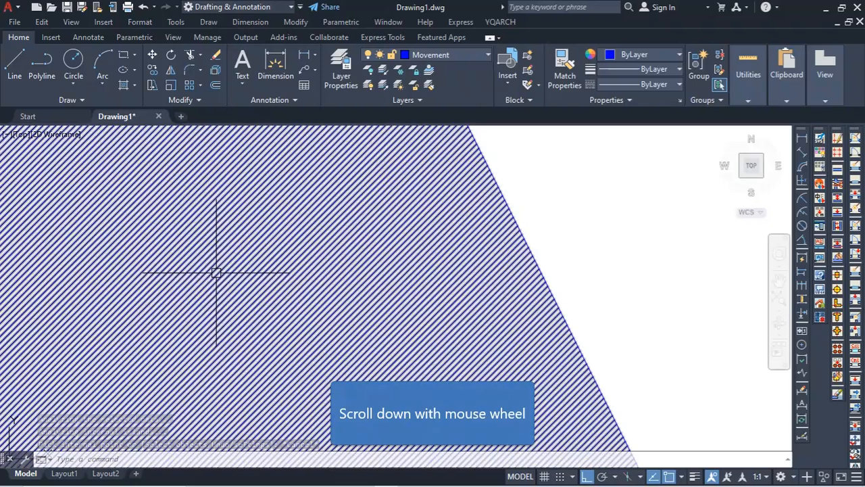
pyautogui.scroll(-5, 216, 273)
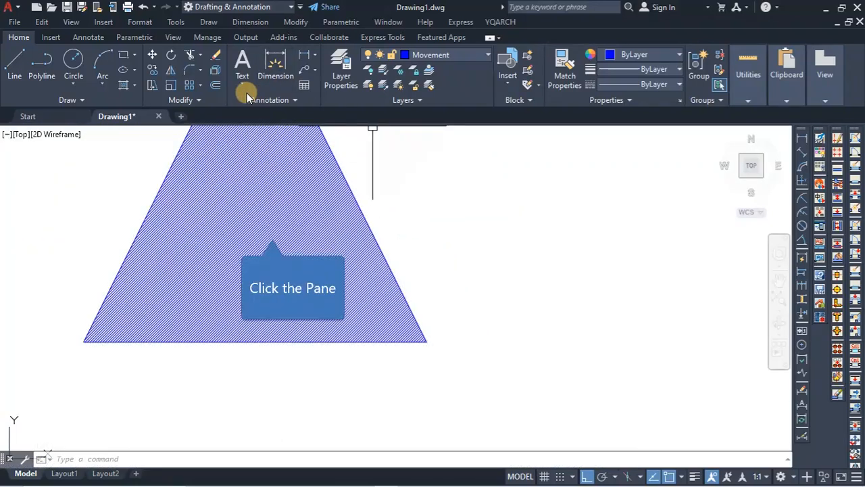
pyautogui.click(273, 228)
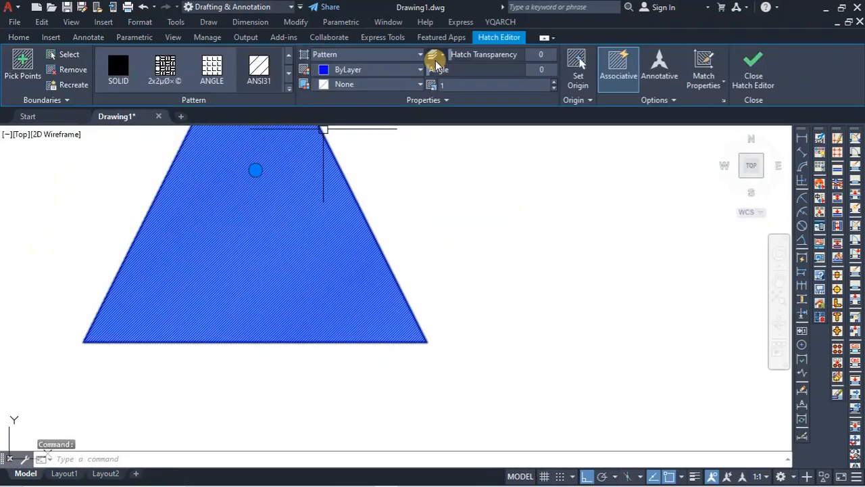
pyautogui.click(389, 54)
pyautogui.click(355, 64)
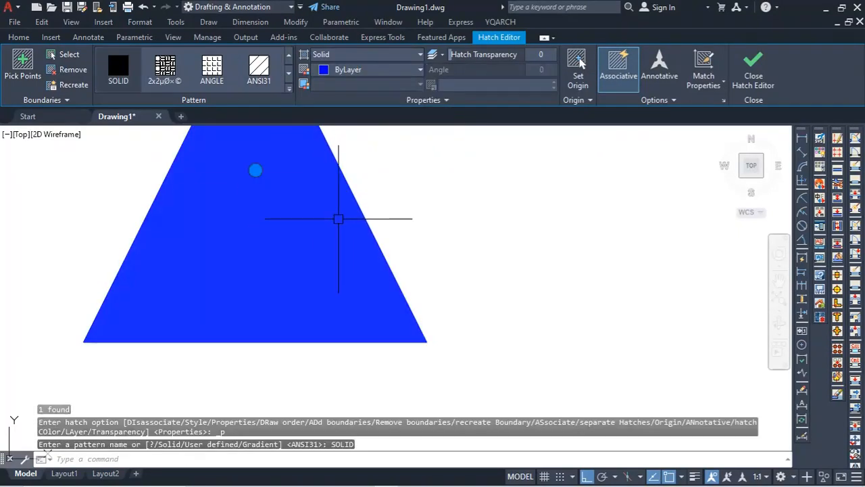
pyautogui.click(343, 74)
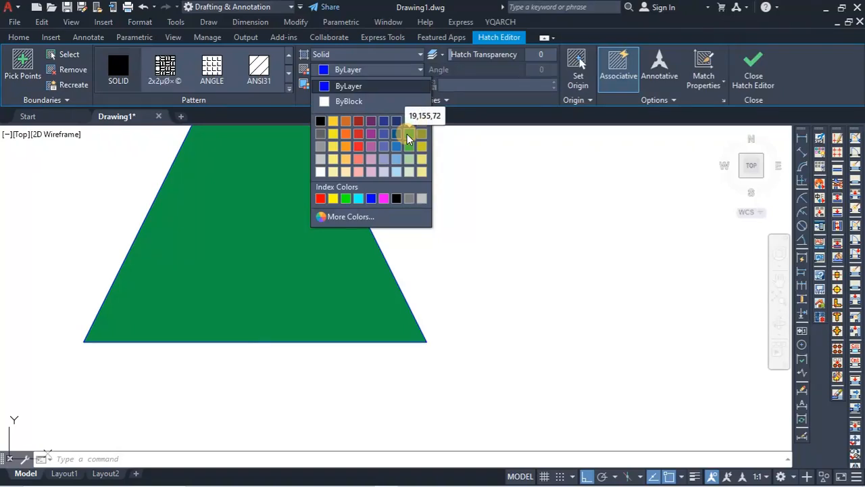
pyautogui.press('Escape')
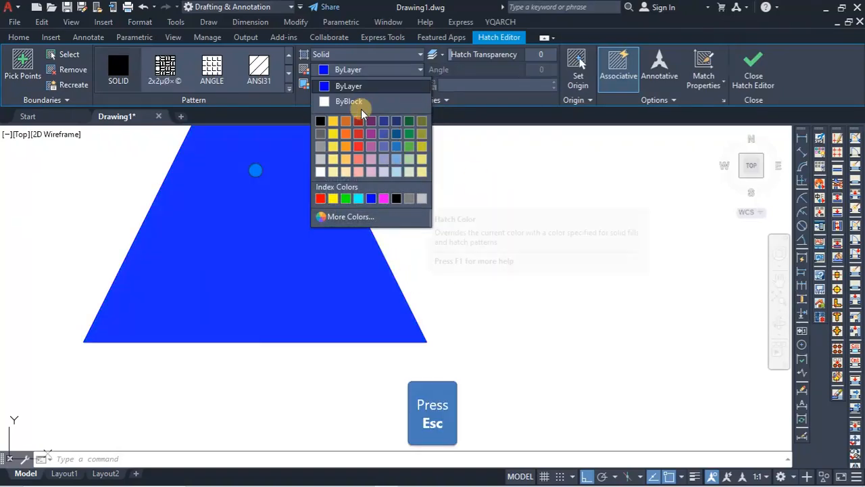
pyautogui.scroll(-6, 309, 267)
pyautogui.scroll(4, 331, 262)
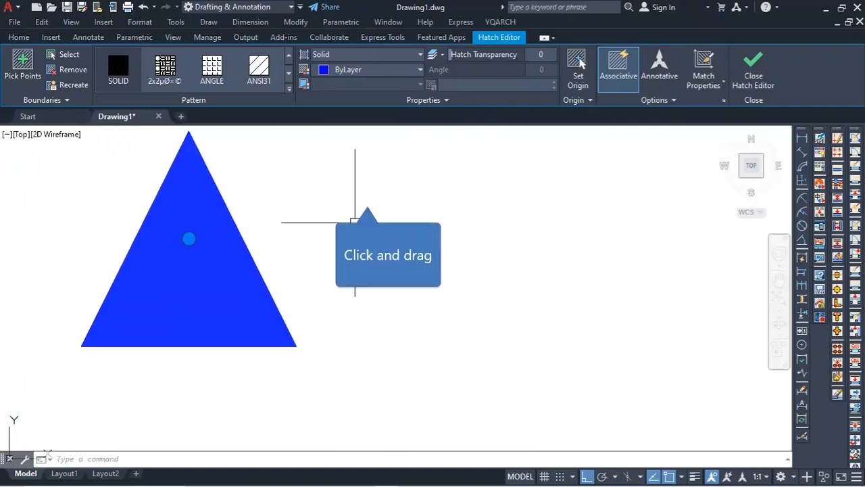
pyautogui.moveTo(364, 133); pyautogui.dragTo(58, 412)
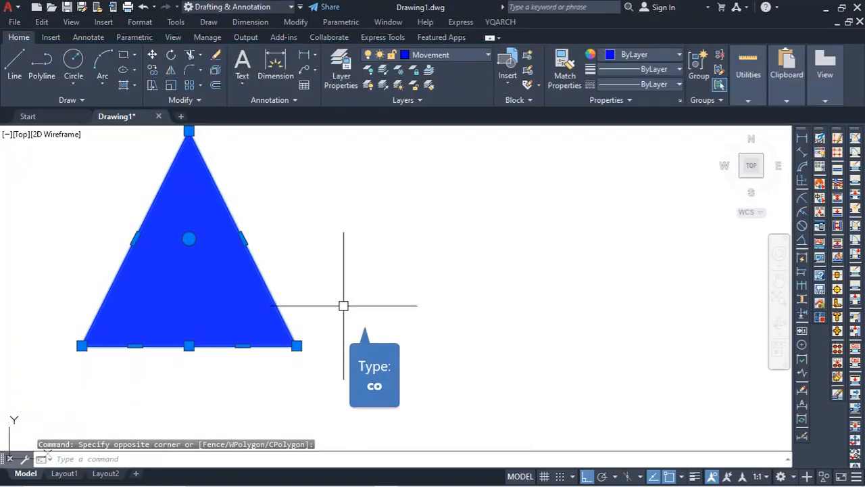
pyautogui.write('c')
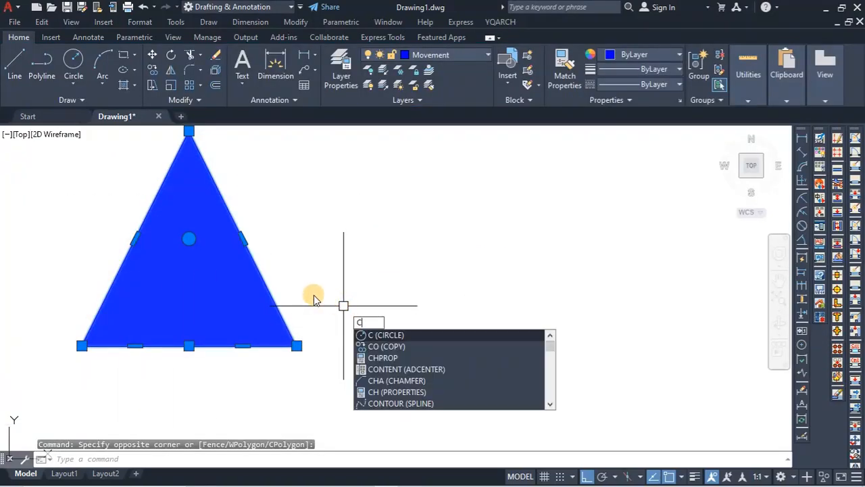
pyautogui.write('o')
pyautogui.press('Return')
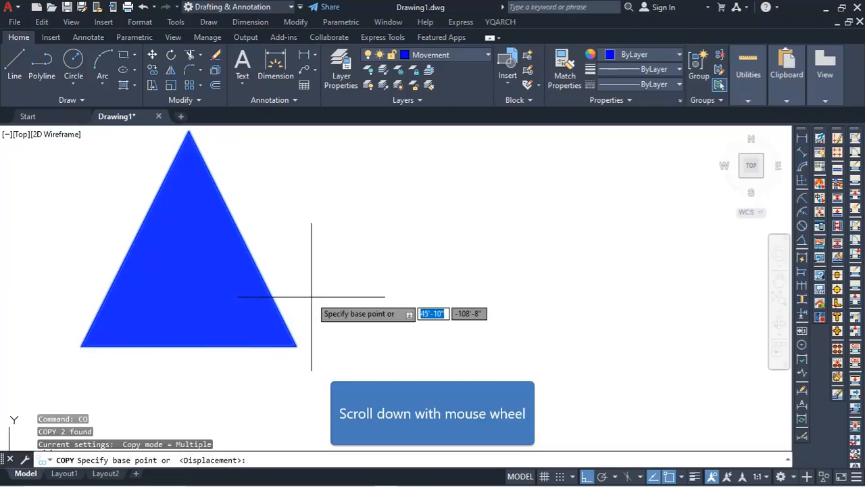
pyautogui.scroll(-3, 328, 300)
pyautogui.press('Escape')
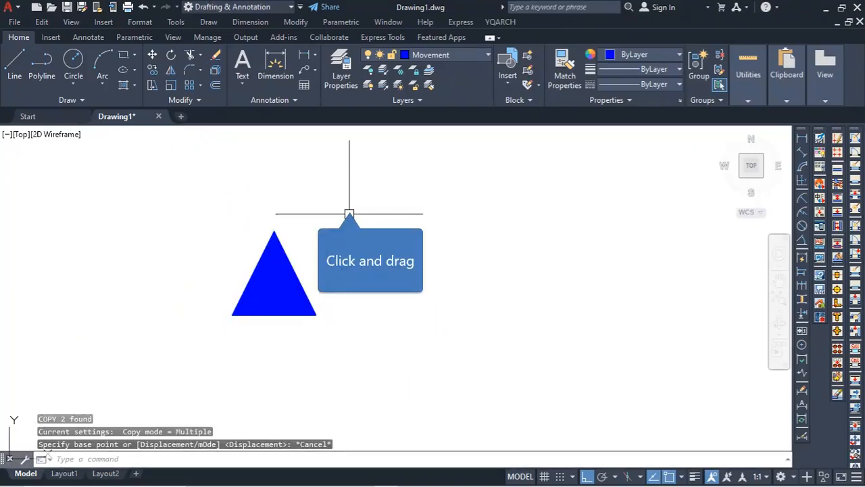
# - Mirror the solid triangle across a horizontal line below it, keeping the source, to make a downward-pointing arrowhead
pyautogui.moveTo(351, 203); pyautogui.dragTo(210, 349)
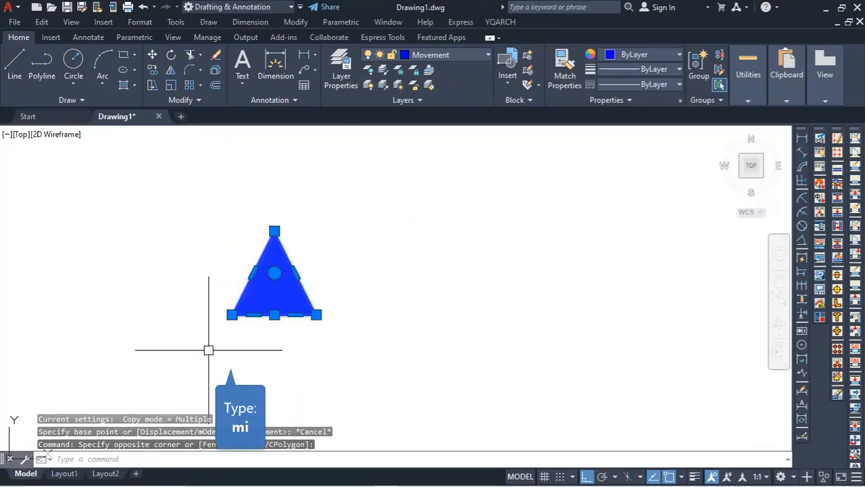
pyautogui.write('mi')
pyautogui.press('Return')
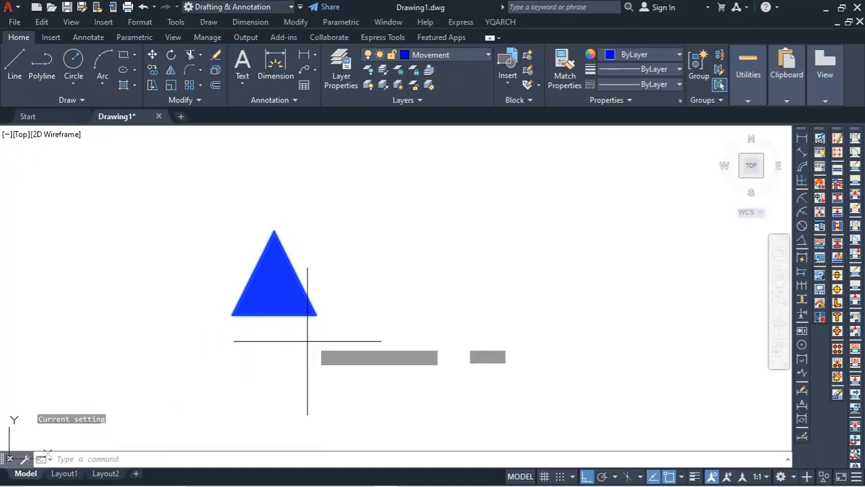
pyautogui.click(219, 365)
pyautogui.click(444, 396)
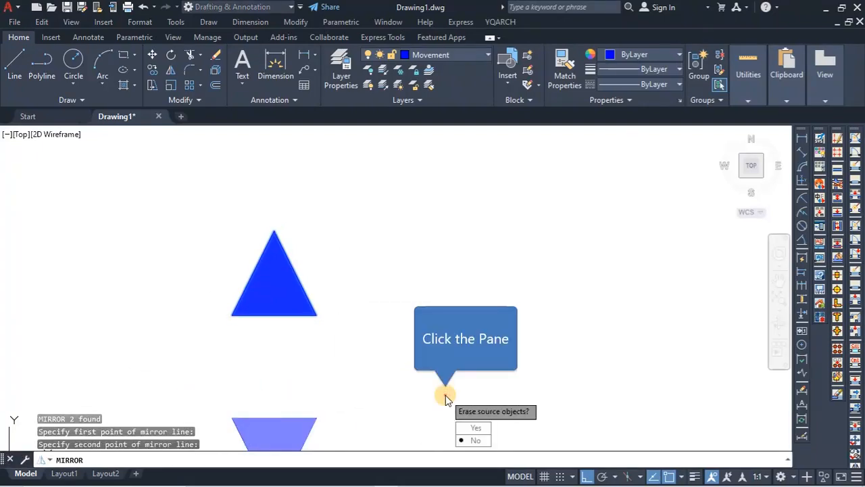
pyautogui.click(475, 440)
pyautogui.scroll(-3, 300, 315)
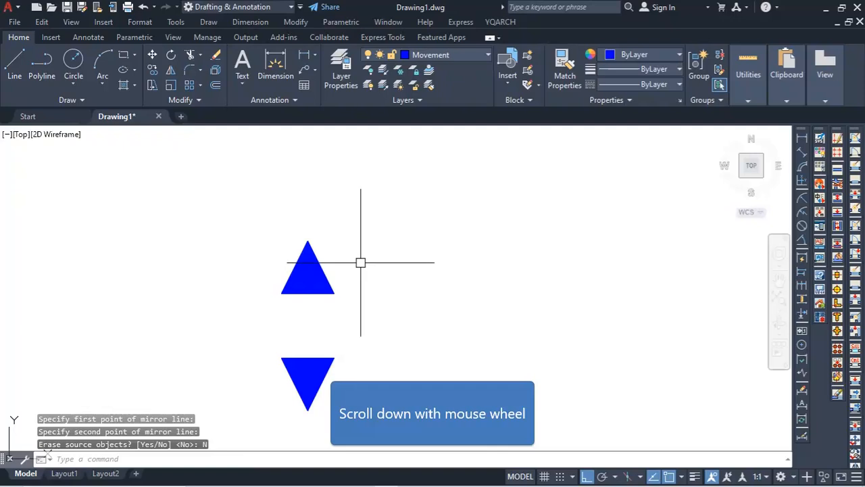
# - Copy the up- and down-pointing arrowheads together horizontally to the right of the originals
pyautogui.scroll(2, 324, 293)
pyautogui.scroll(3, 348, 275)
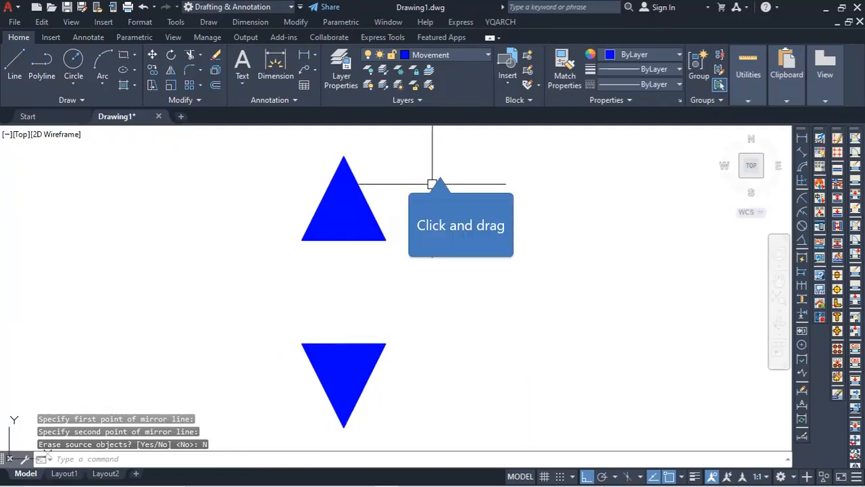
pyautogui.moveTo(440, 167); pyautogui.dragTo(166, 381)
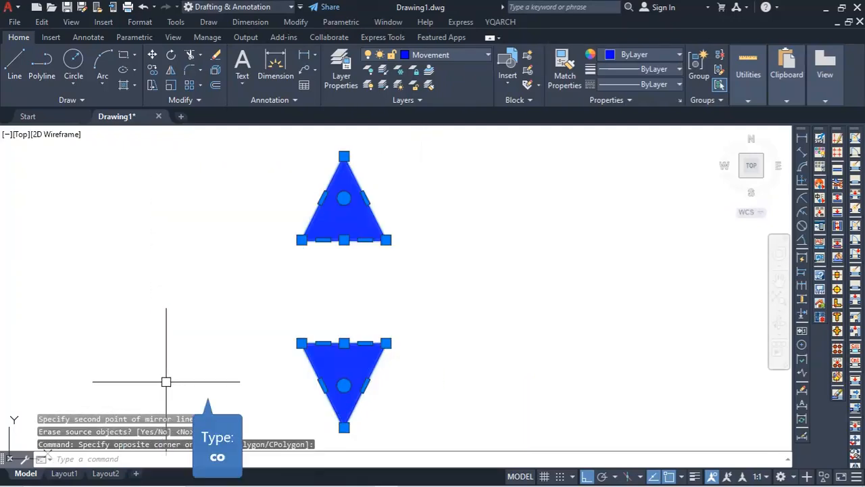
pyautogui.write('co')
pyautogui.press('Return')
pyautogui.click(196, 328)
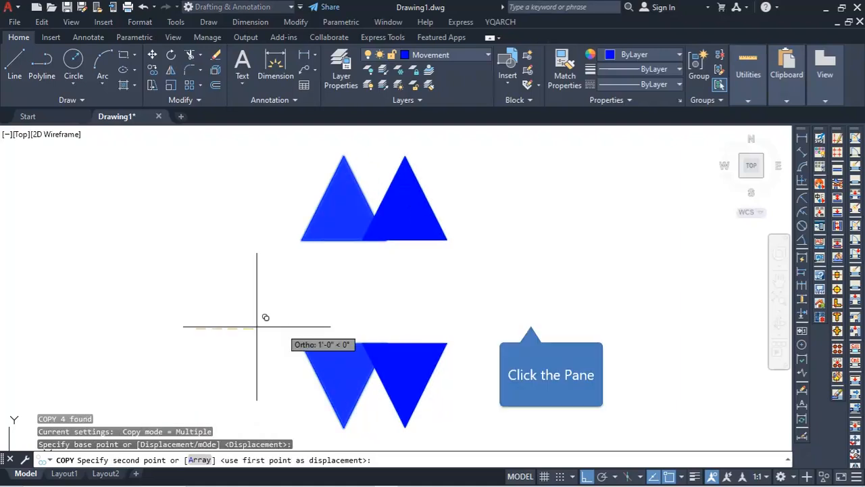
pyautogui.click(531, 315)
pyautogui.press('Escape')
# - Rotate the copied pair of arrowheads 90° about a point between them so they point left and right
pyautogui.scroll(-5, 367, 301)
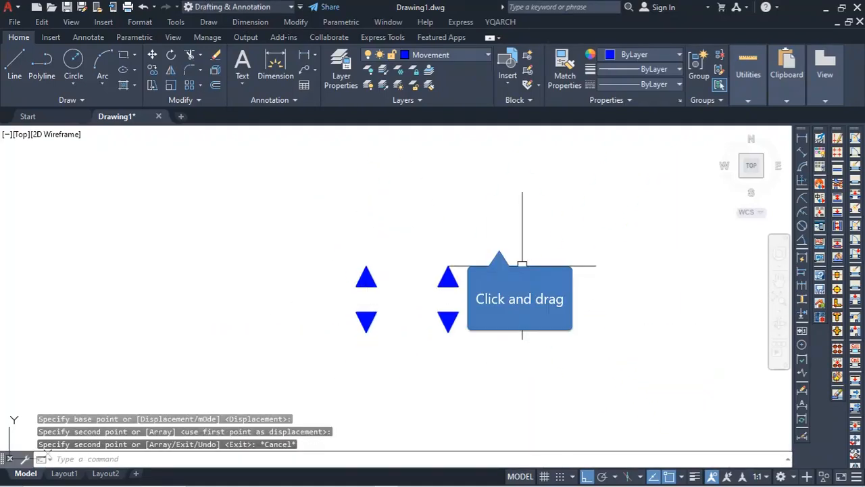
pyautogui.moveTo(501, 239); pyautogui.dragTo(409, 372)
pyautogui.write('r')
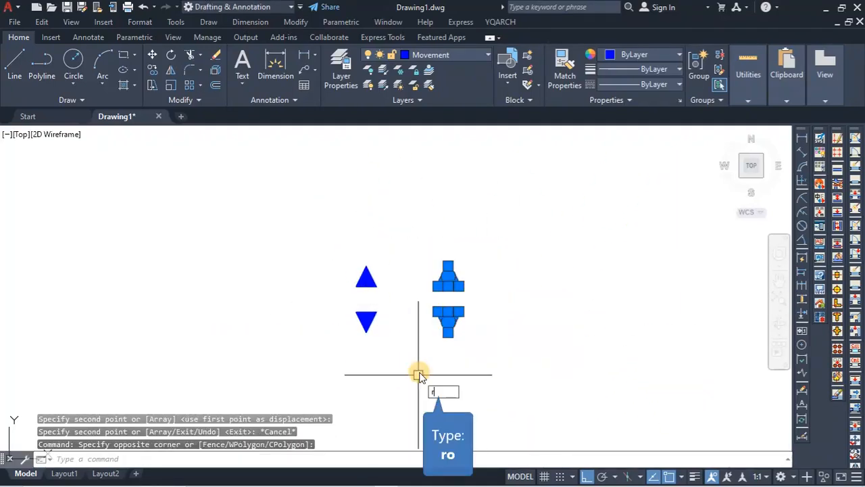
pyautogui.write('o')
pyautogui.press('Return')
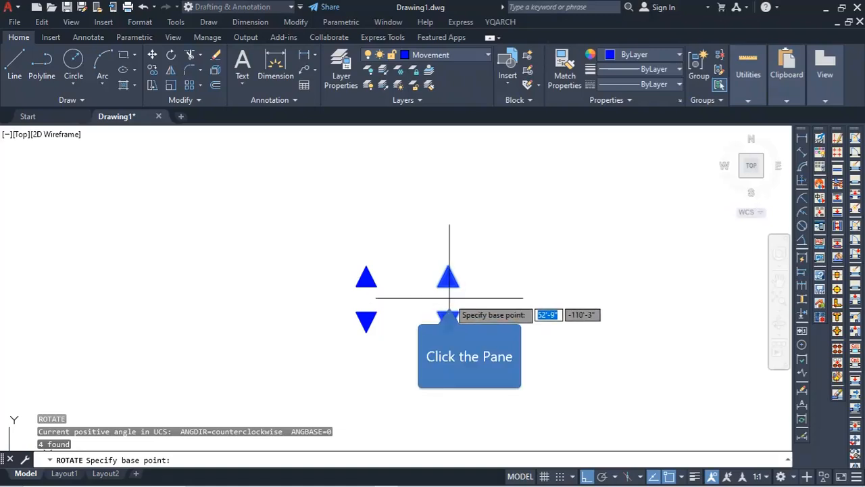
pyautogui.click(448, 318)
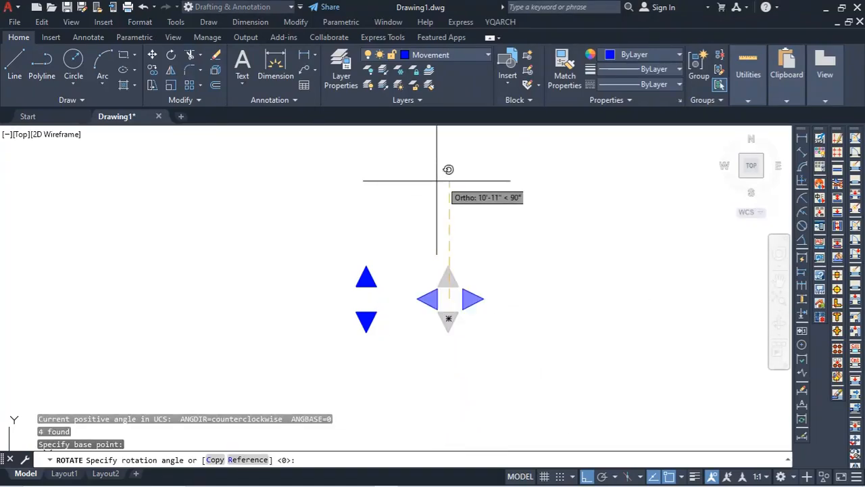
pyautogui.click(453, 264)
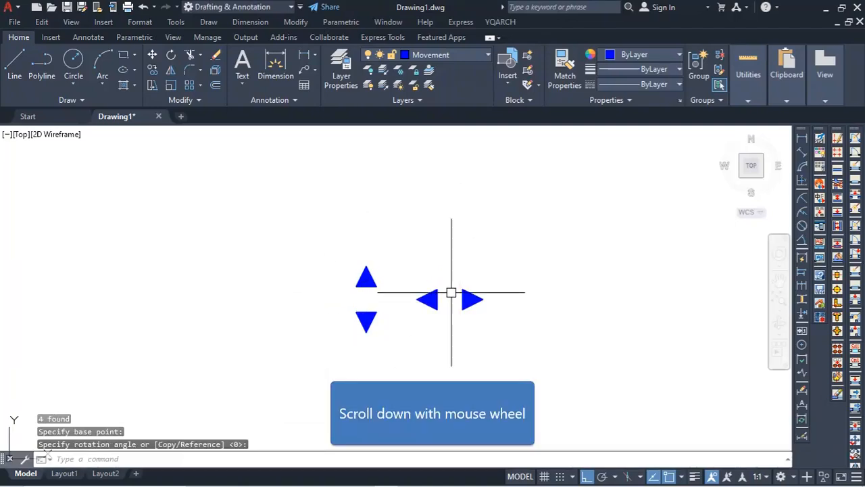
# - Move all four arrowheads, with Ortho off, to the empty area just outside the T-intersection's left curb corner
pyautogui.scroll(-3, 452, 294)
pyautogui.click(269, 394)
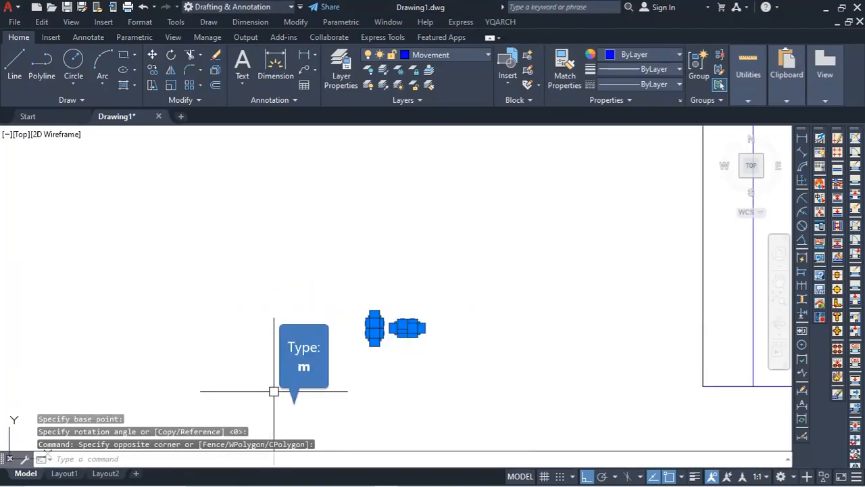
pyautogui.write('m')
pyautogui.press('Return')
pyautogui.click(306, 390)
pyautogui.scroll(-4, 378, 299)
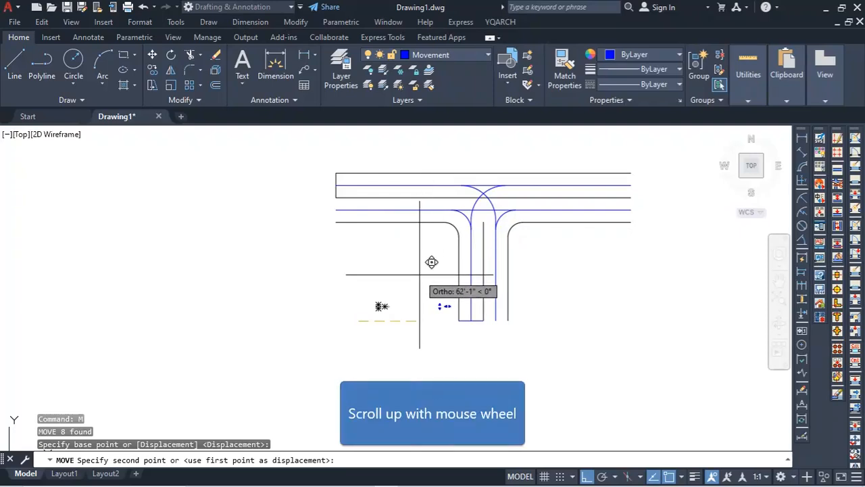
pyautogui.press('F8')
pyautogui.scroll(4, 442, 228)
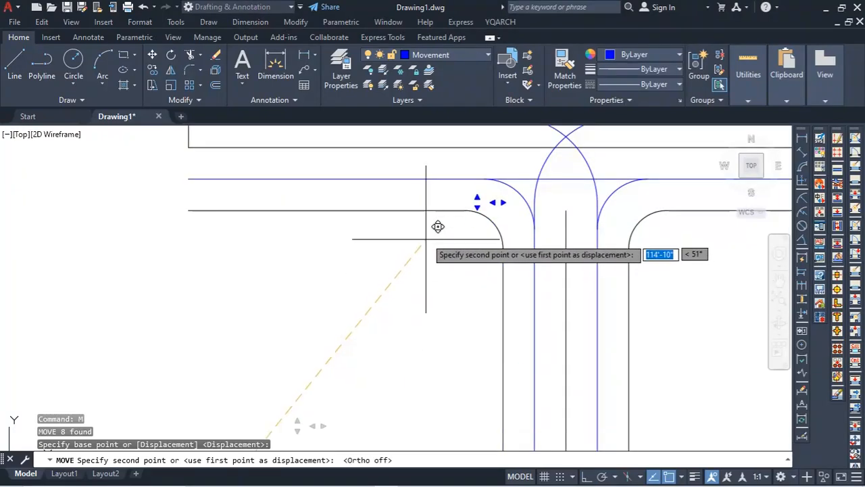
pyautogui.click(396, 265)
# - Copy the upward arrowhead by its base midpoint to the lower end of the left small turning curve on the side road
pyautogui.scroll(4, 443, 231)
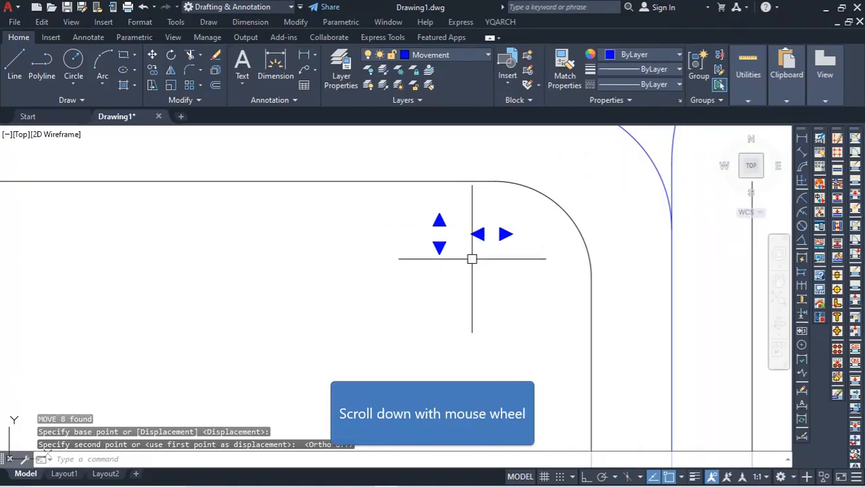
pyautogui.scroll(-4, 472, 259)
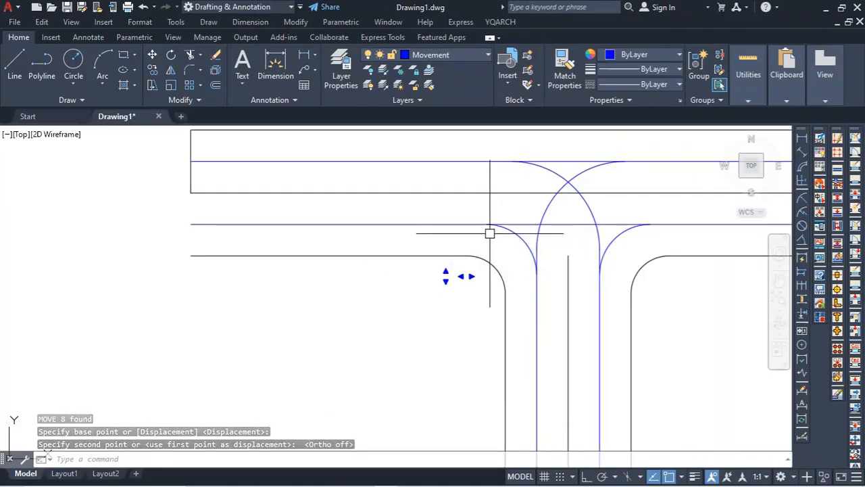
pyautogui.scroll(4, 459, 252)
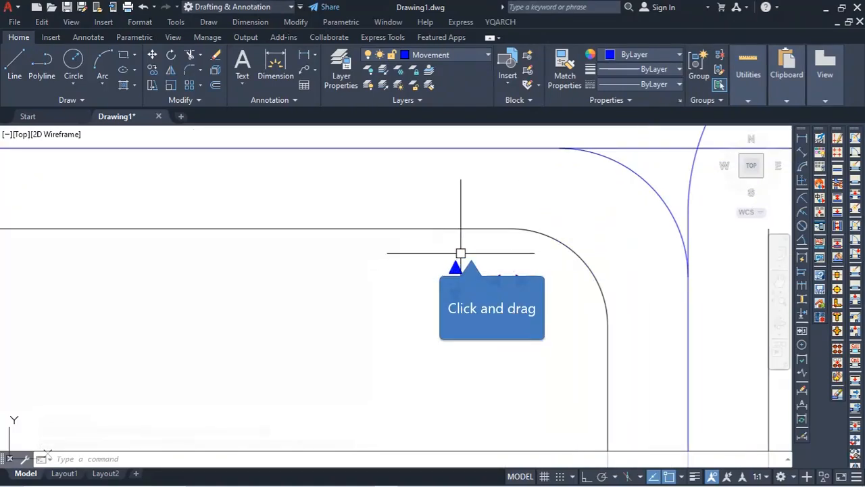
pyautogui.click(466, 252)
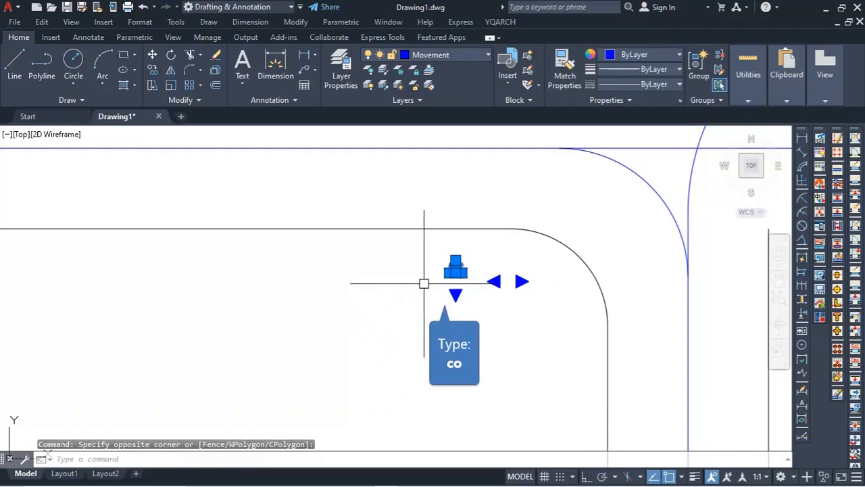
pyautogui.write('co')
pyautogui.press('Return')
pyautogui.scroll(2, 439, 284)
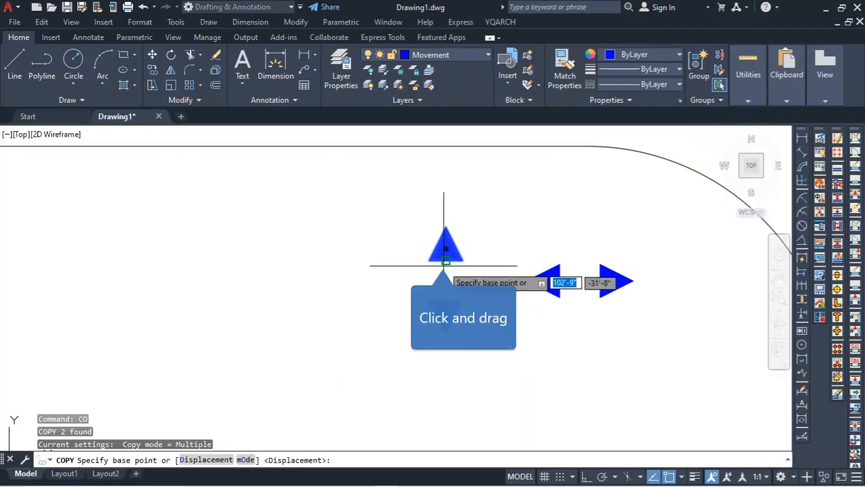
pyautogui.click(445, 261)
pyautogui.scroll(-3, 459, 283)
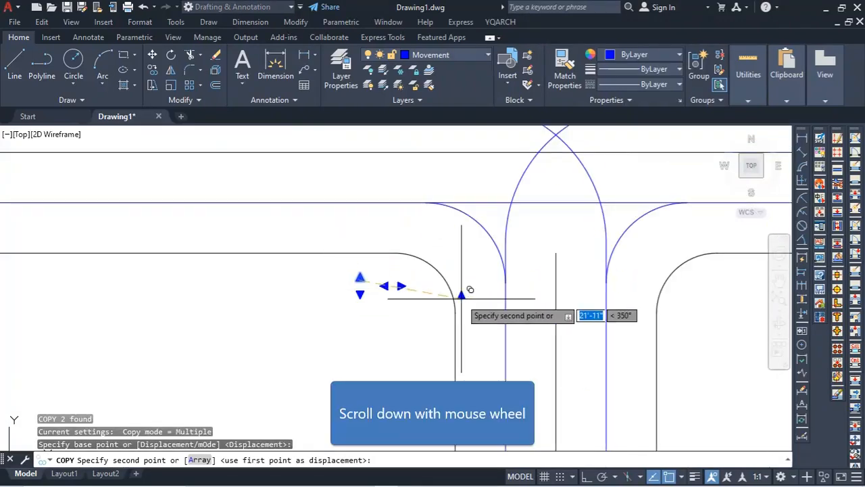
pyautogui.click(505, 280)
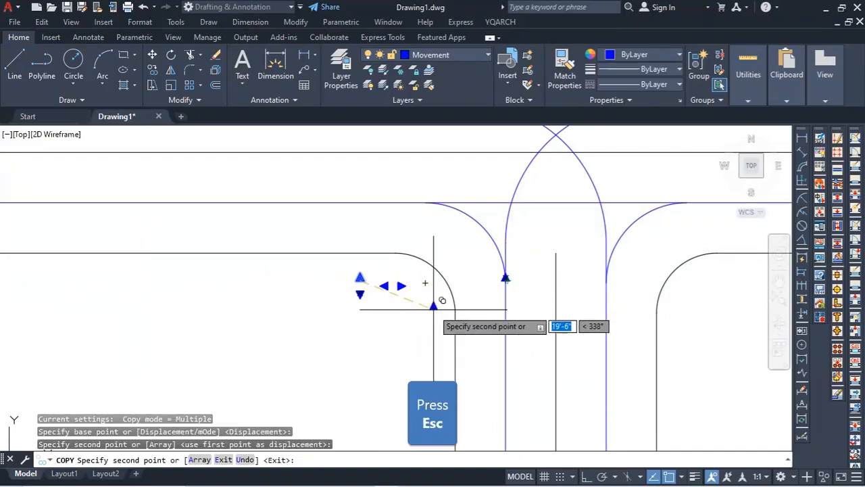
pyautogui.press('Escape')
# - Copy the left-pointing arrowhead by its base midpoint to the upper end of the left small turning curve on the main road's lower lane
pyautogui.scroll(3, 502, 286)
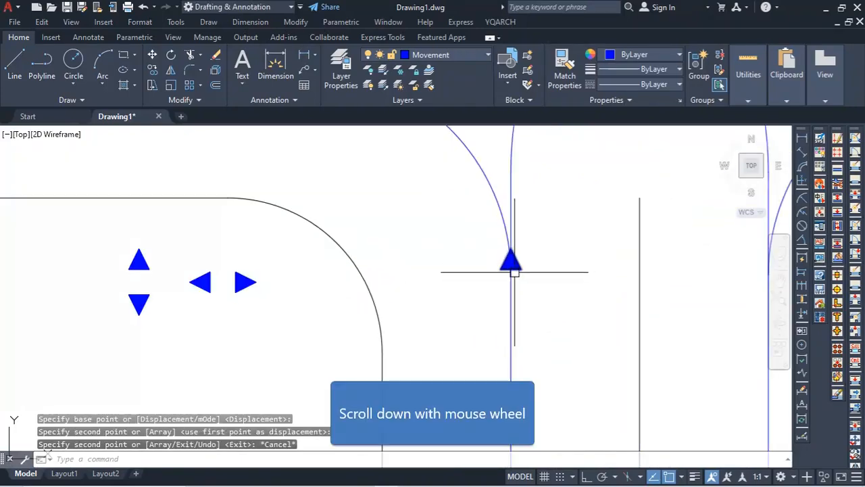
pyautogui.scroll(-3, 159, 308)
pyautogui.scroll(5, 280, 293)
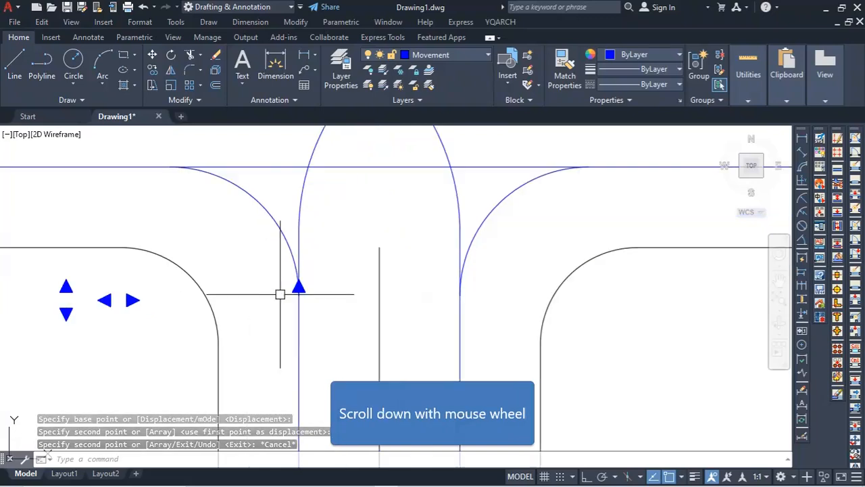
pyautogui.scroll(-5, 293, 290)
pyautogui.scroll(4, 173, 297)
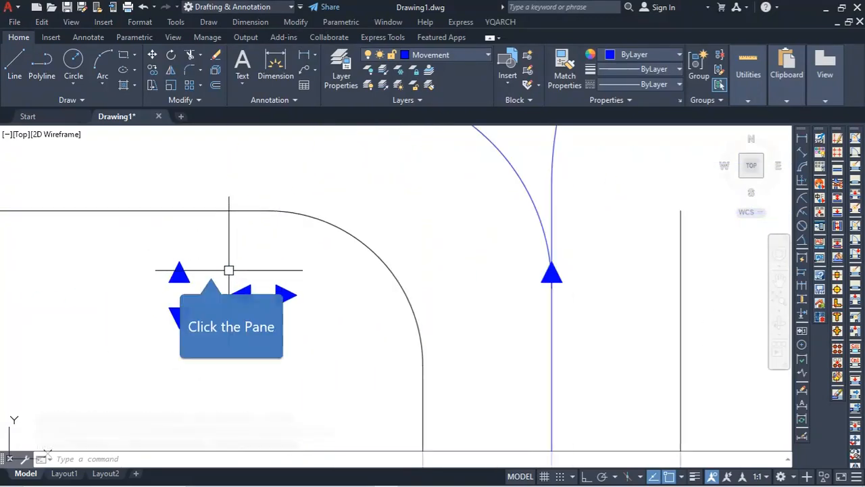
pyautogui.click(211, 260)
pyautogui.click(260, 361)
pyautogui.write('co')
pyautogui.press('Return')
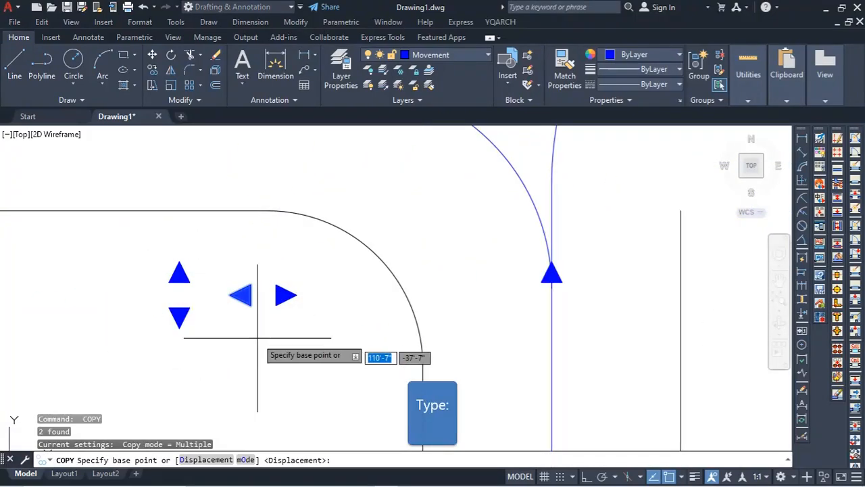
pyautogui.click(242, 294)
pyautogui.scroll(-3, 223, 335)
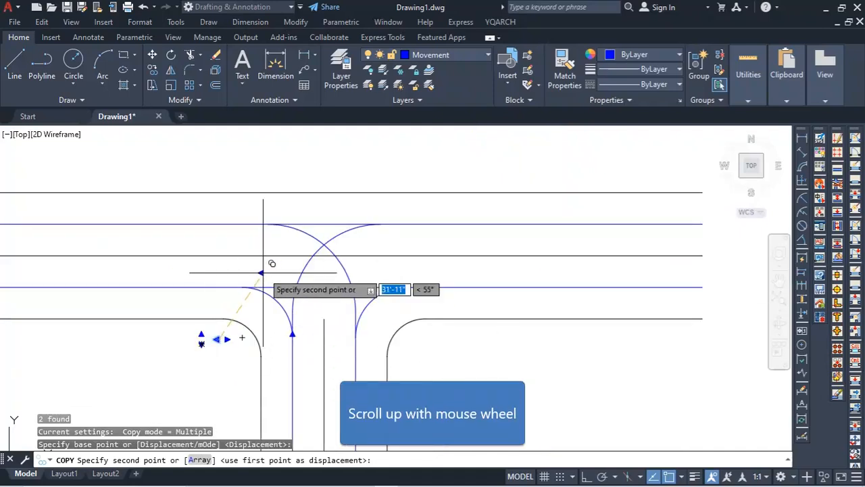
pyautogui.scroll(5, 267, 267)
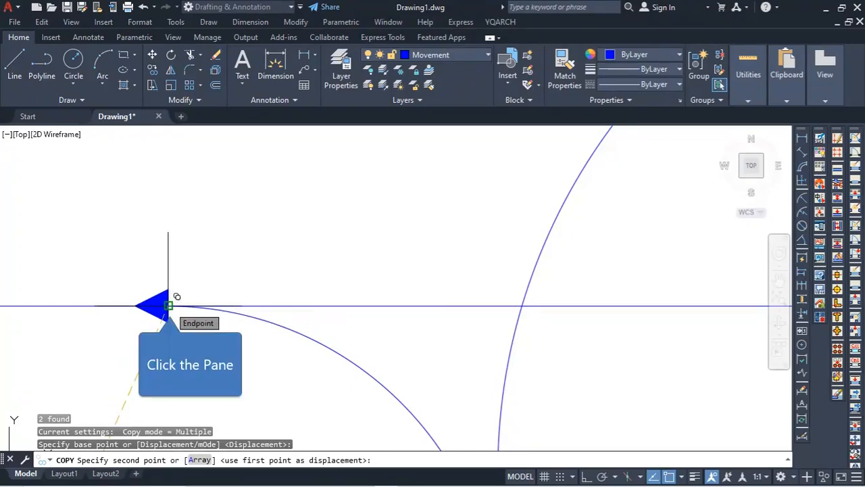
pyautogui.click(178, 297)
# - Place another copy of the left-pointing arrowhead at the upper end of the right small turning curve and end the copying
pyautogui.scroll(-5, 325, 293)
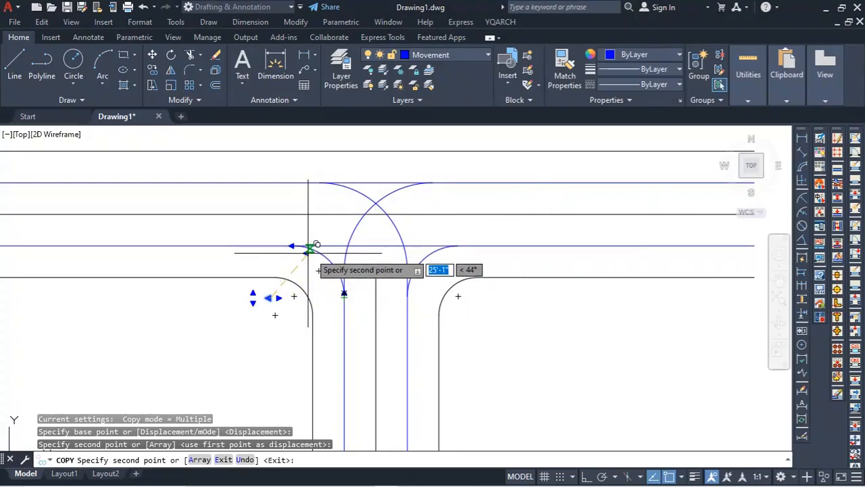
pyautogui.scroll(4, 487, 236)
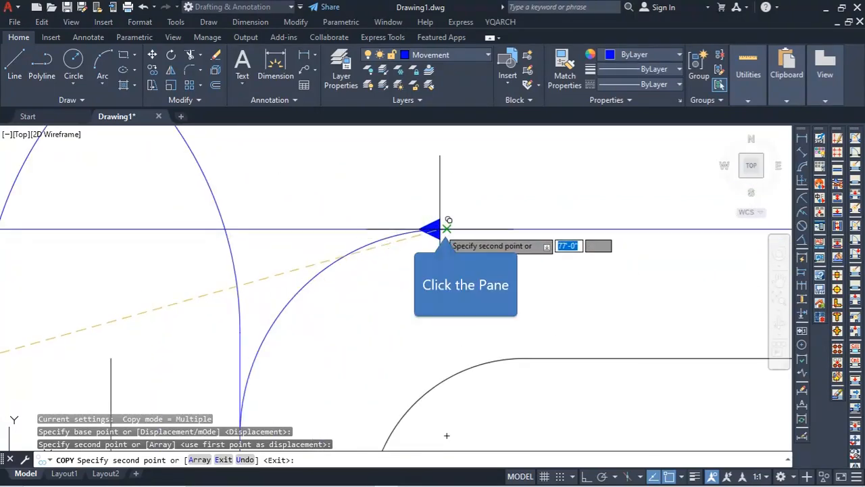
pyautogui.click(454, 221)
pyautogui.scroll(-4, 414, 246)
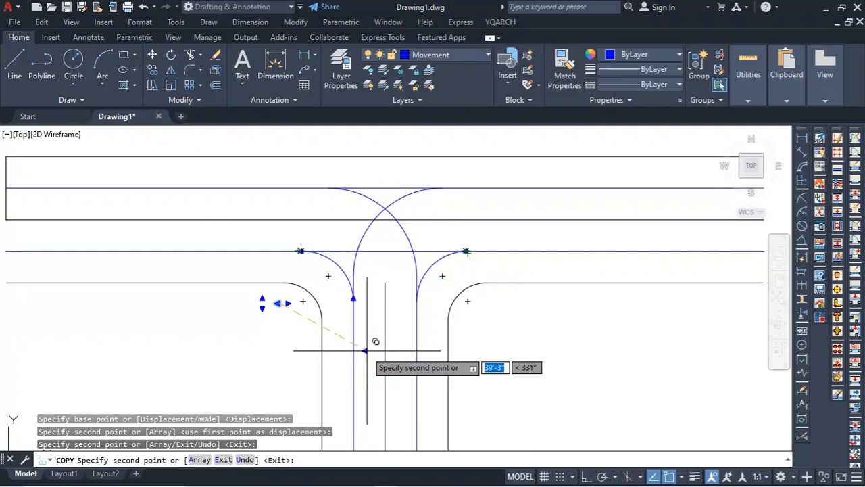
pyautogui.press('Escape')
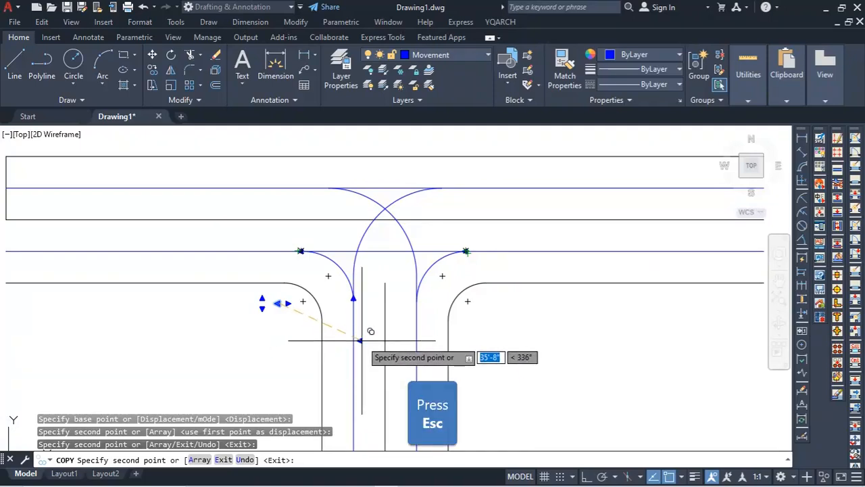
# - Copy the right-pointing arrowhead by its base midpoint to the upper ends of both large turning curves on the main road's upper lane
pyautogui.scroll(4, 264, 315)
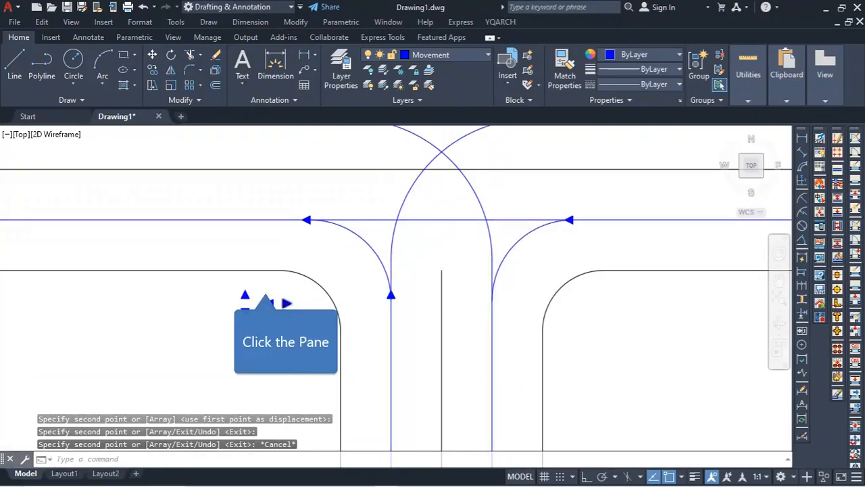
pyautogui.click(265, 284)
pyautogui.click(307, 349)
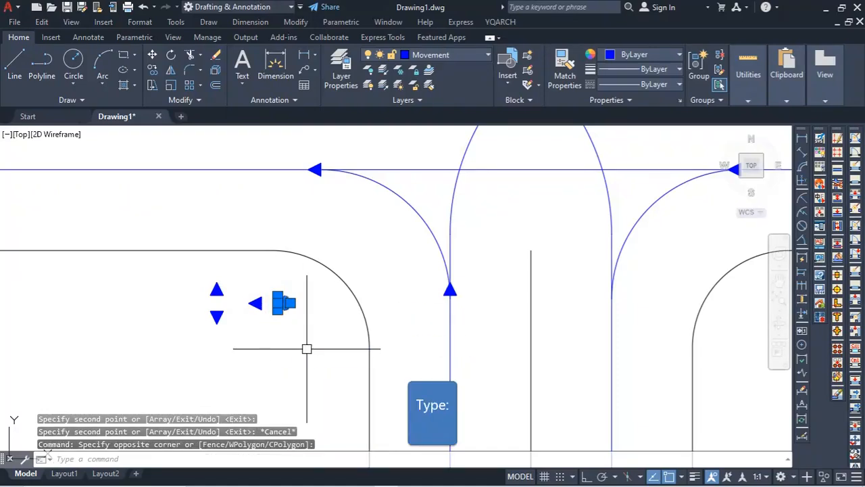
pyautogui.write('co')
pyautogui.press('Return')
pyautogui.click(284, 302)
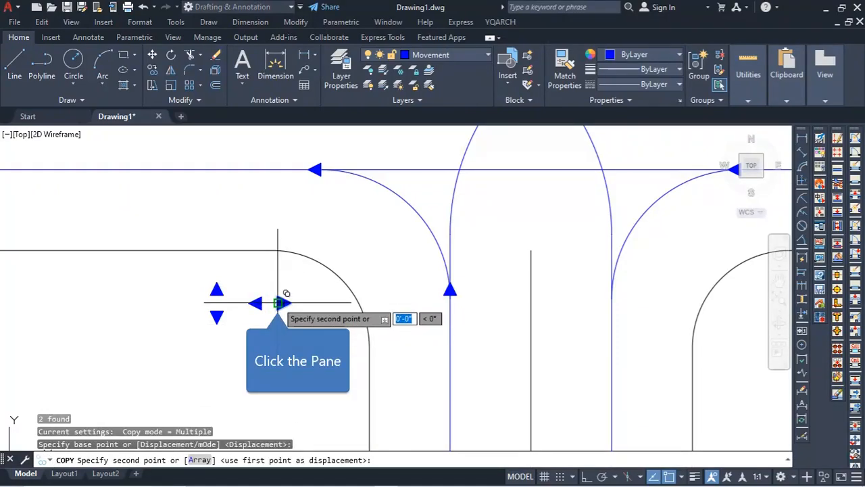
pyautogui.scroll(-3, 237, 371)
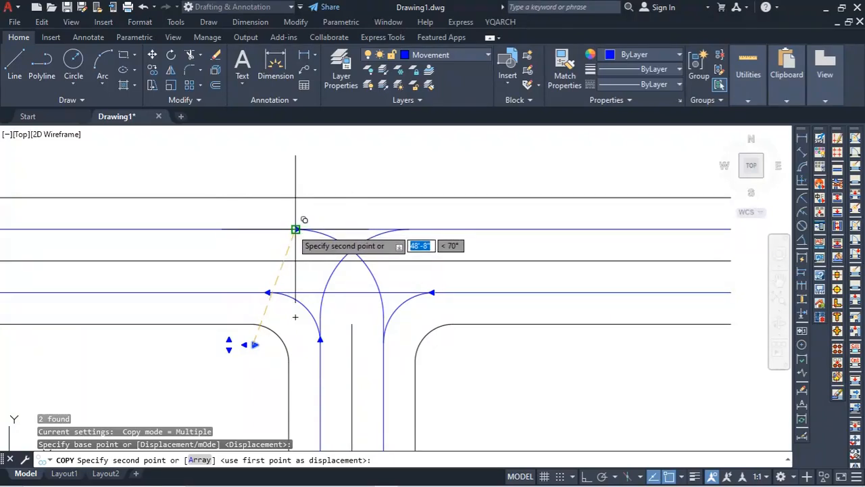
pyautogui.click(295, 229)
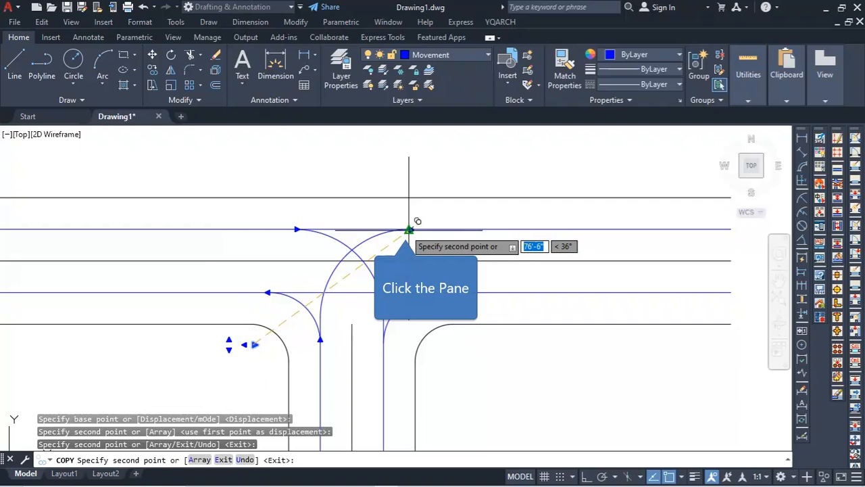
pyautogui.click(408, 229)
pyautogui.press('Escape')
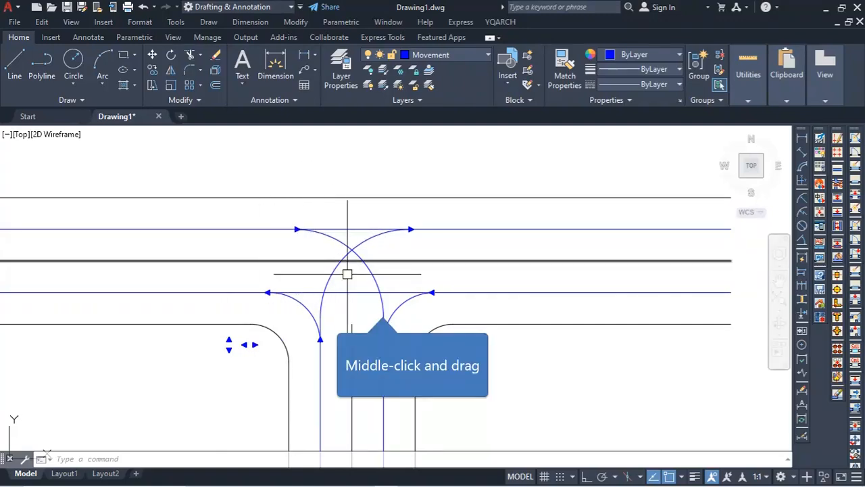
# - Copy the down-pointing arrowhead by its base midpoint to the lower end of the right small turning curve on the side road
pyautogui.moveTo(382, 307); pyautogui.dragTo(414, 276, button='middle')
pyautogui.scroll(-2, 414, 276)
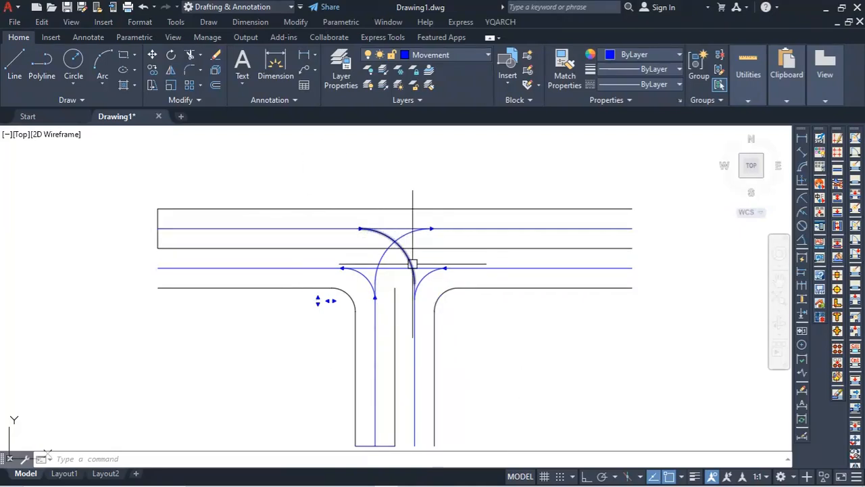
pyautogui.scroll(5, 321, 298)
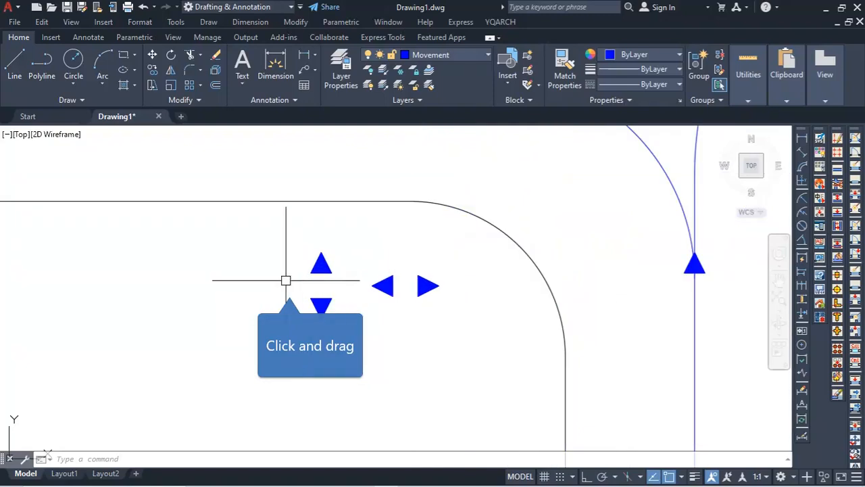
pyautogui.click(290, 286)
pyautogui.click(353, 365)
pyautogui.write('copy')
pyautogui.press('Return')
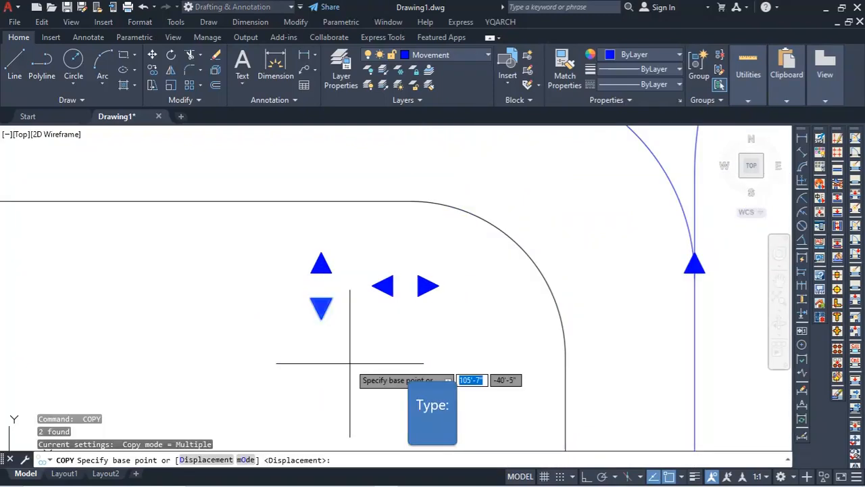
pyautogui.click(321, 298)
pyautogui.scroll(-3, 318, 353)
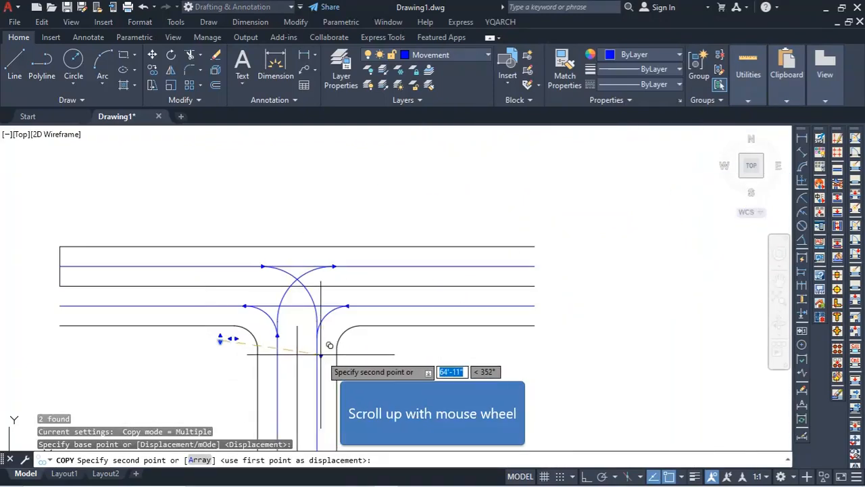
pyautogui.scroll(4, 331, 328)
pyautogui.click(349, 321)
pyautogui.scroll(-3, 254, 358)
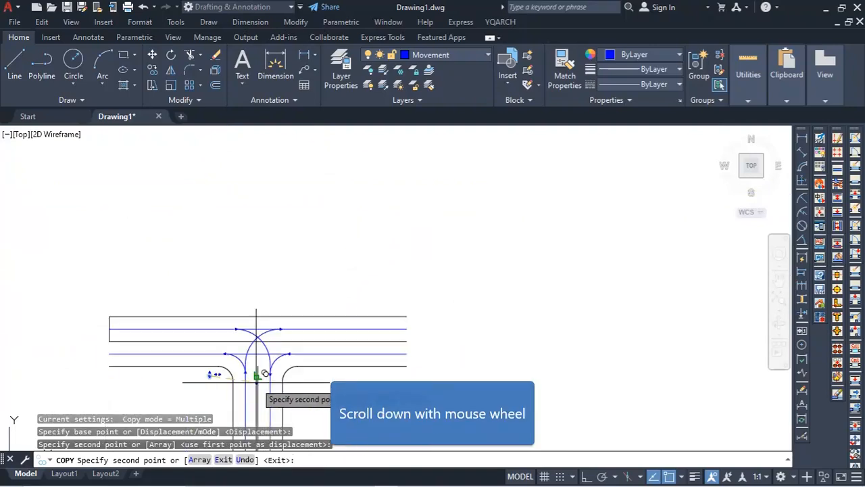
pyautogui.scroll(3, 263, 365)
pyautogui.press('Escape')
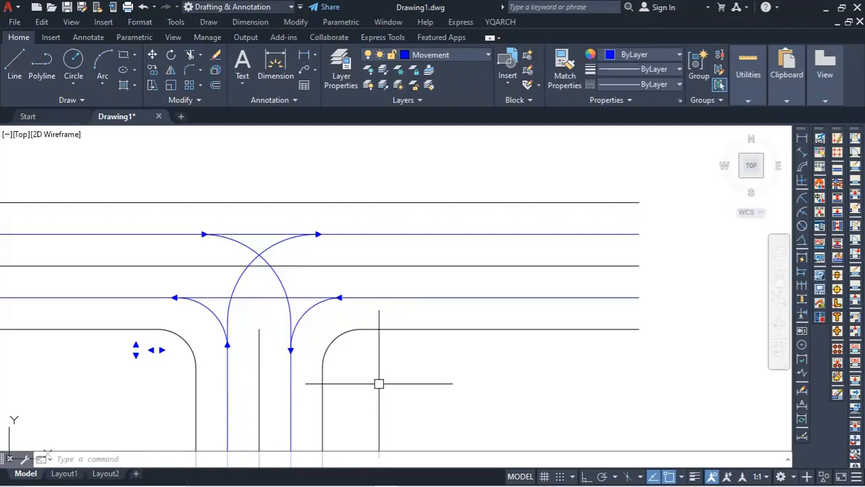
# - Copy the left-pointing arrowhead by its base midpoint onto the lower lane's movement line, farther left of the intersection on the main road
pyautogui.moveTo(388, 386); pyautogui.dragTo(471, 359, button='middle')
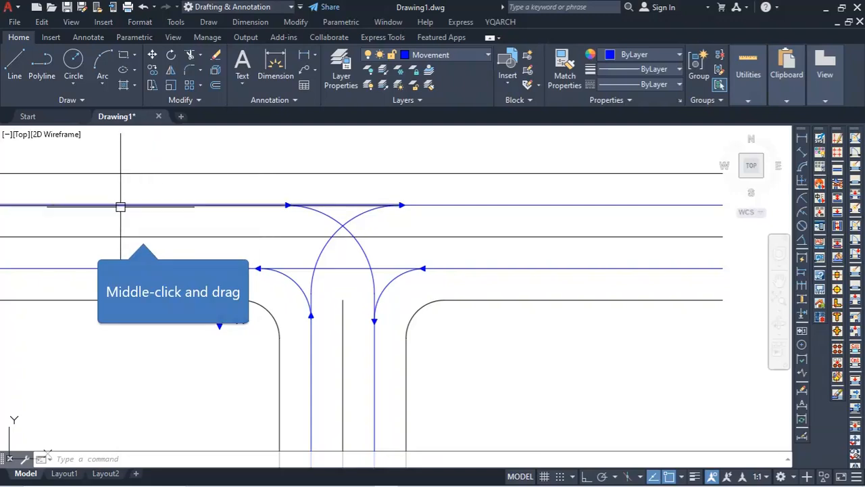
pyautogui.moveTo(141, 232); pyautogui.dragTo(195, 215, button='middle')
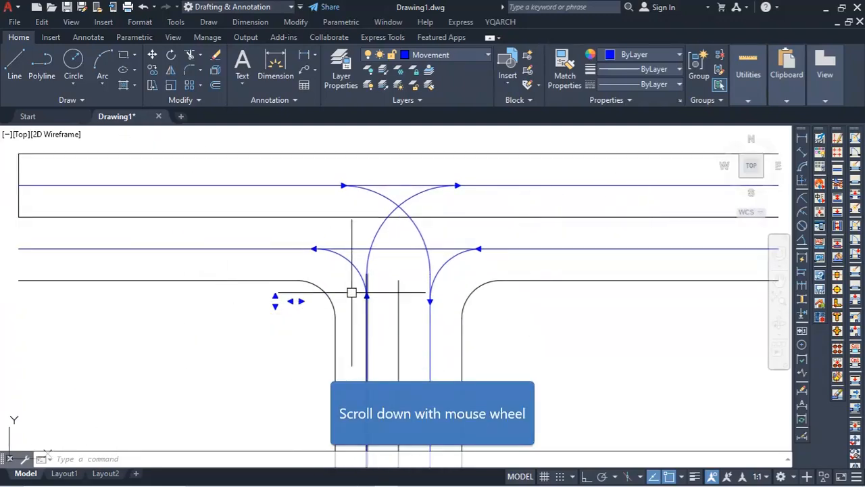
pyautogui.scroll(-2, 351, 297)
pyautogui.scroll(1, 361, 335)
pyautogui.scroll(4, 270, 276)
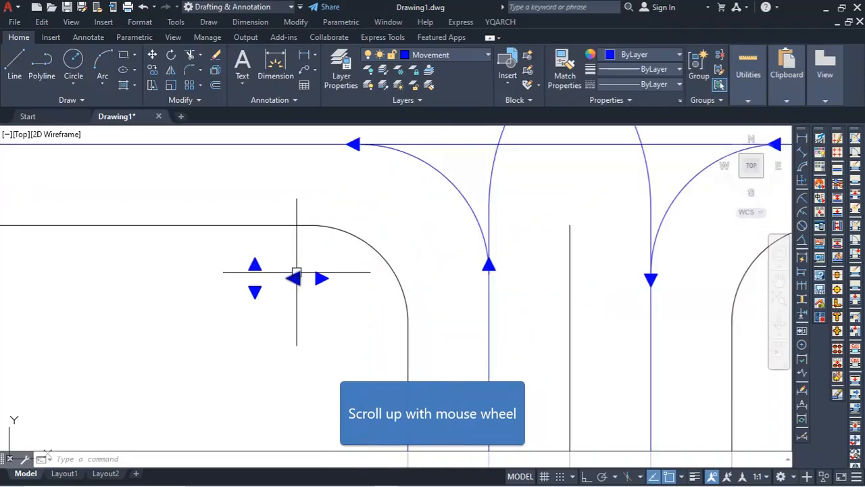
pyautogui.click(306, 265)
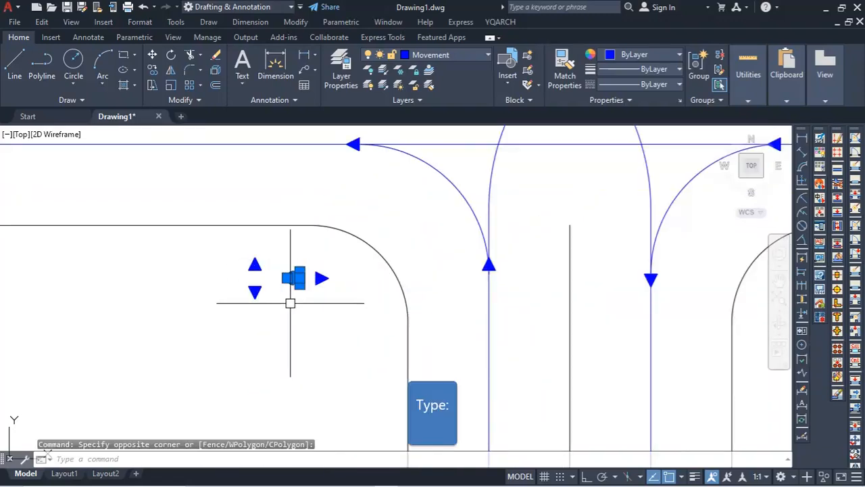
pyautogui.click(290, 302)
pyautogui.write('copy')
pyautogui.press('Return')
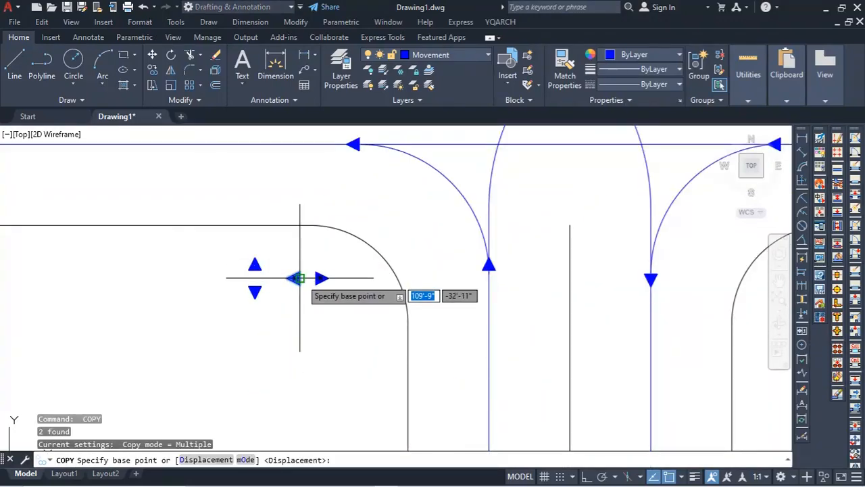
pyautogui.scroll(-2, 299, 305)
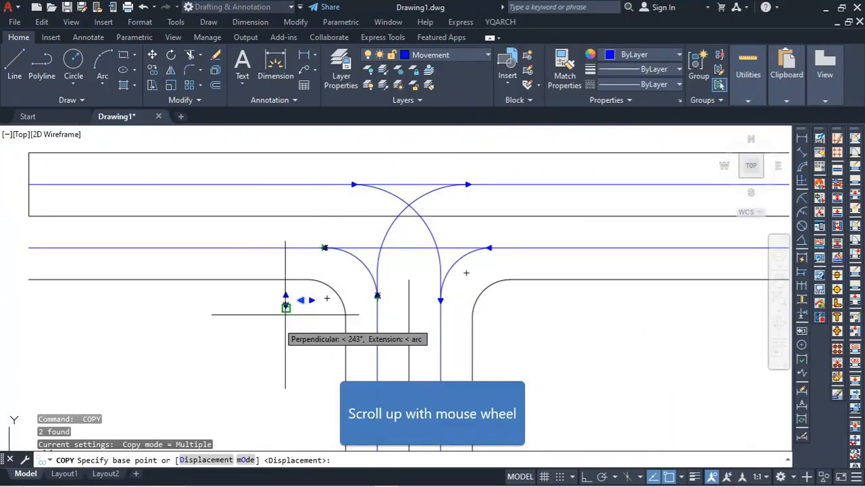
pyautogui.scroll(2, 285, 307)
pyautogui.scroll(-2, 217, 339)
pyautogui.scroll(3, 223, 335)
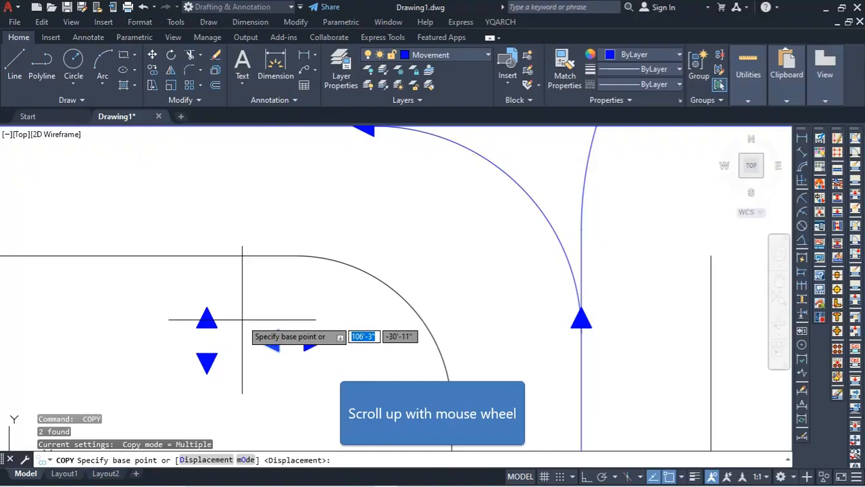
pyautogui.click(280, 338)
pyautogui.scroll(-4, 261, 360)
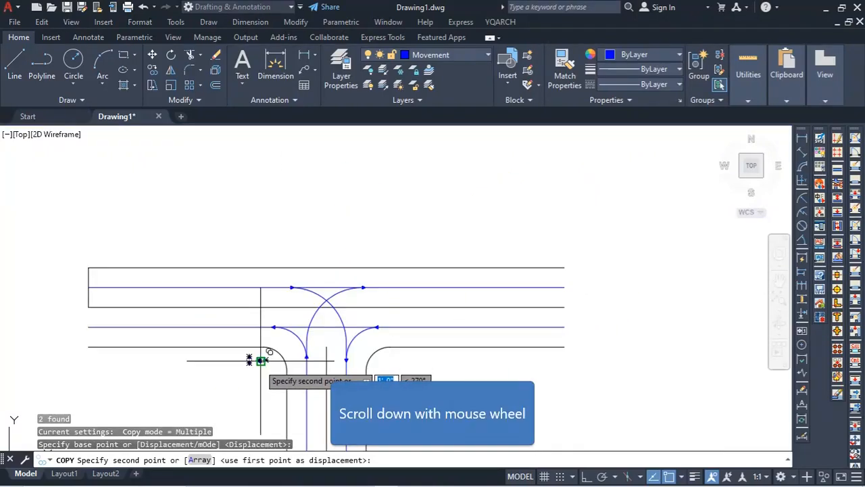
pyautogui.click(178, 326)
pyautogui.scroll(5, 178, 328)
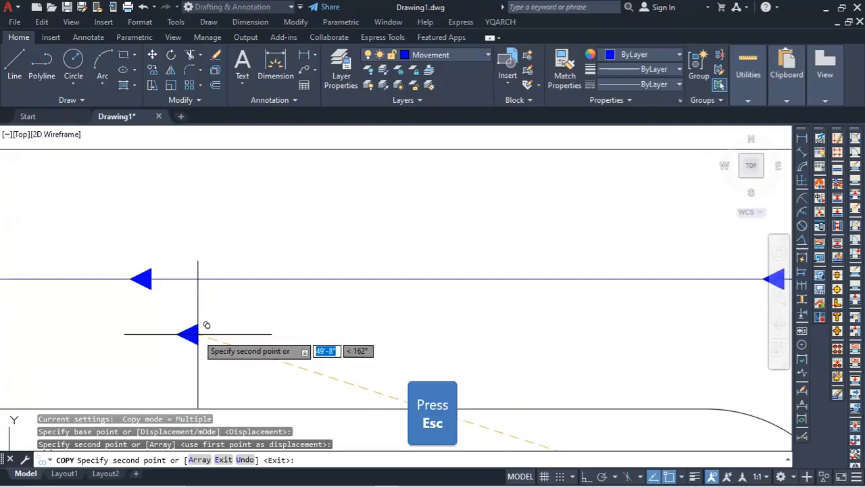
pyautogui.press('Escape')
pyautogui.scroll(-5, 206, 317)
pyautogui.moveTo(315, 386); pyautogui.dragTo(290, 328, button='middle')
pyautogui.scroll(5, 266, 309)
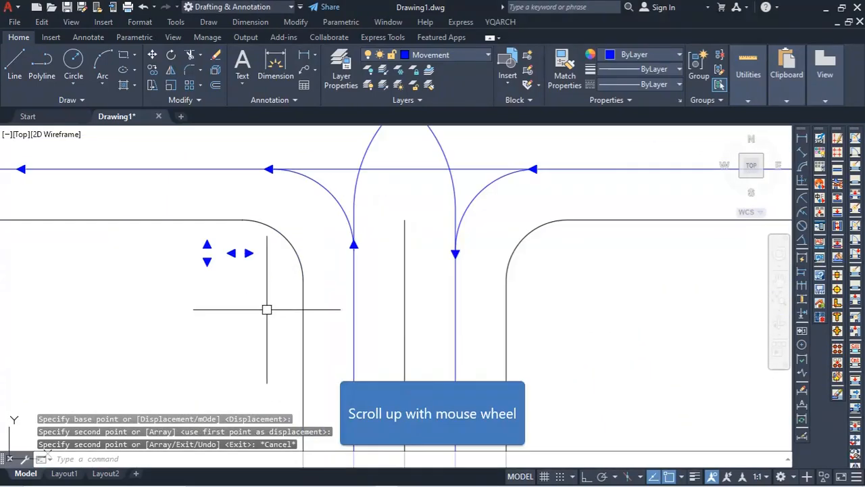
pyautogui.click(186, 234)
pyautogui.click(218, 253)
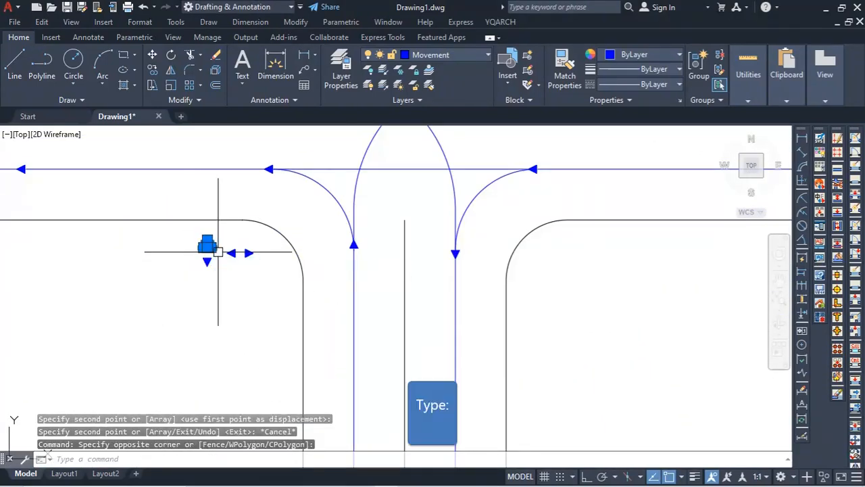
pyautogui.write('copy')
pyautogui.press('Return')
pyautogui.scroll(5, 206, 247)
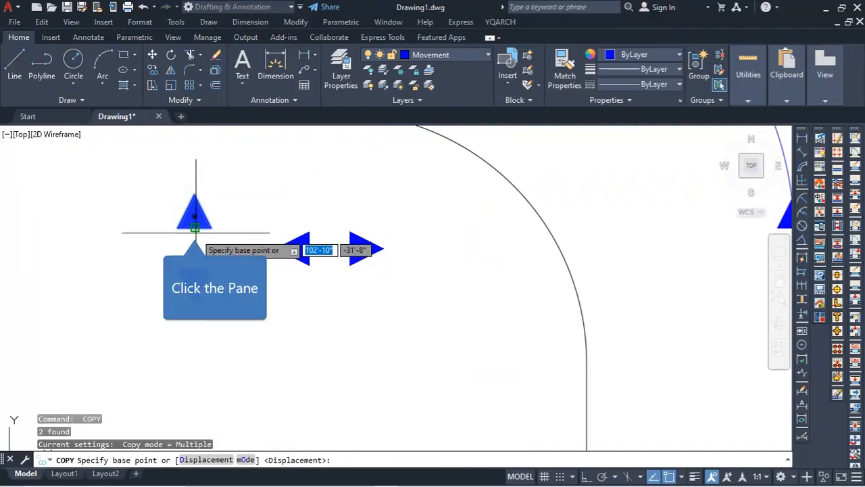
pyautogui.click(192, 230)
pyautogui.scroll(-5, 446, 294)
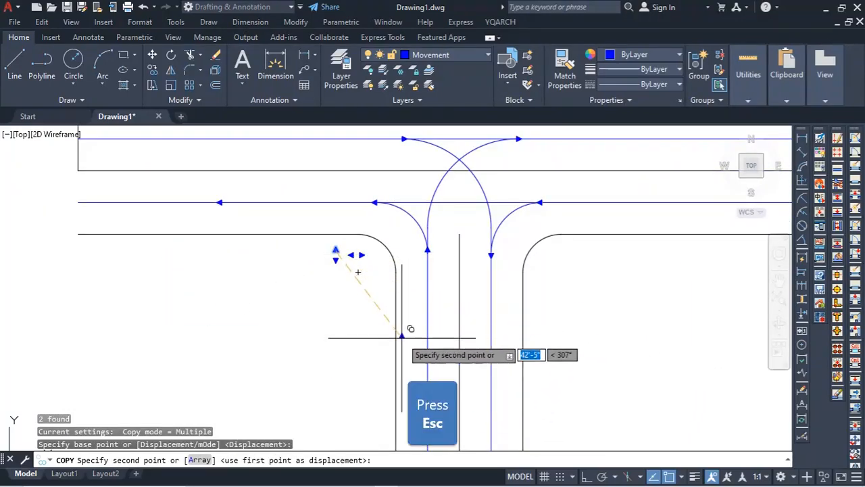
pyautogui.press('Escape')
# - Copy the down-pointing arrowhead by its base midpoint onto the side road's right movement line, farther down from the intersection
pyautogui.scroll(2, 334, 252)
pyautogui.click(323, 265)
pyautogui.click(378, 323)
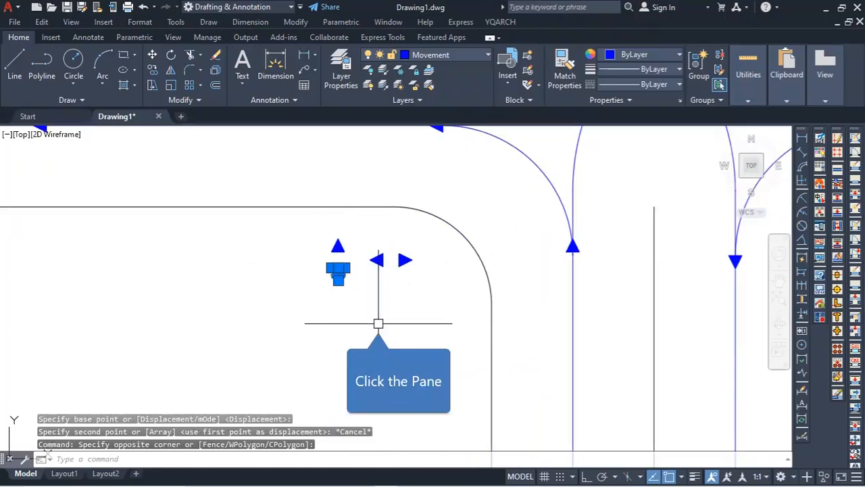
pyautogui.press('space')
pyautogui.scroll(3, 363, 272)
pyautogui.click(378, 271)
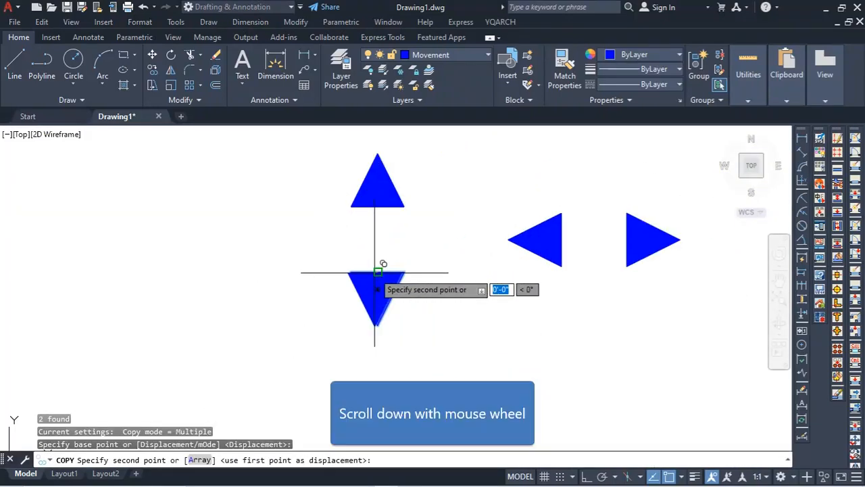
pyautogui.scroll(-3, 257, 286)
pyautogui.scroll(-5, 506, 319)
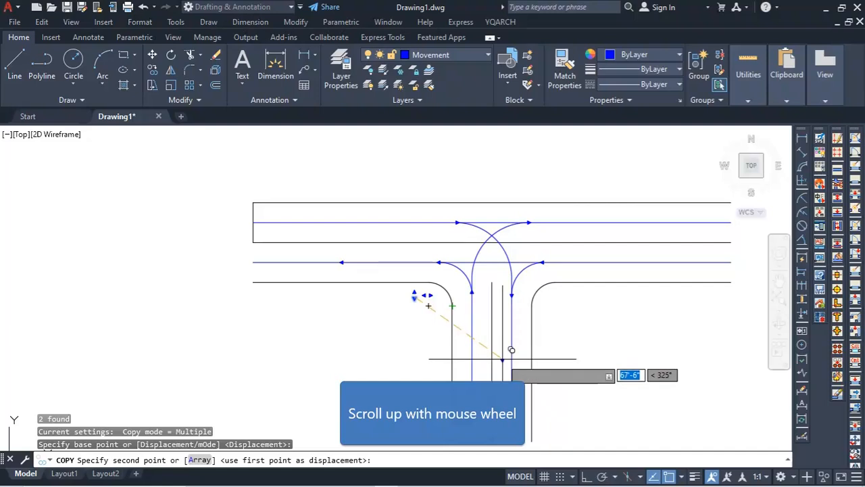
pyautogui.scroll(3, 512, 349)
pyautogui.scroll(2, 517, 364)
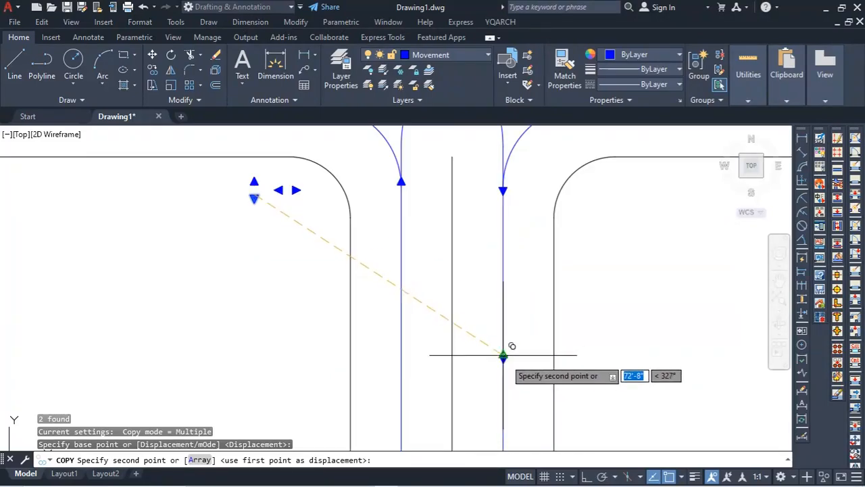
pyautogui.click(506, 382)
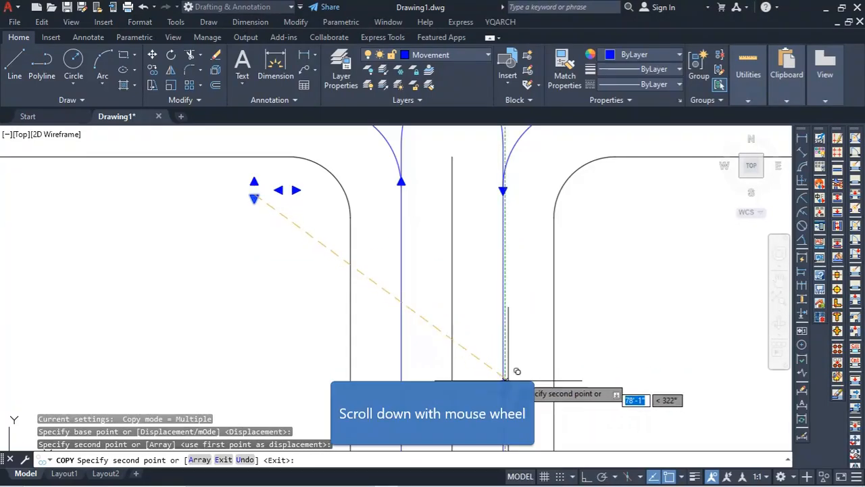
pyautogui.scroll(-3, 515, 303)
pyautogui.scroll(2, 515, 303)
pyautogui.press('Escape')
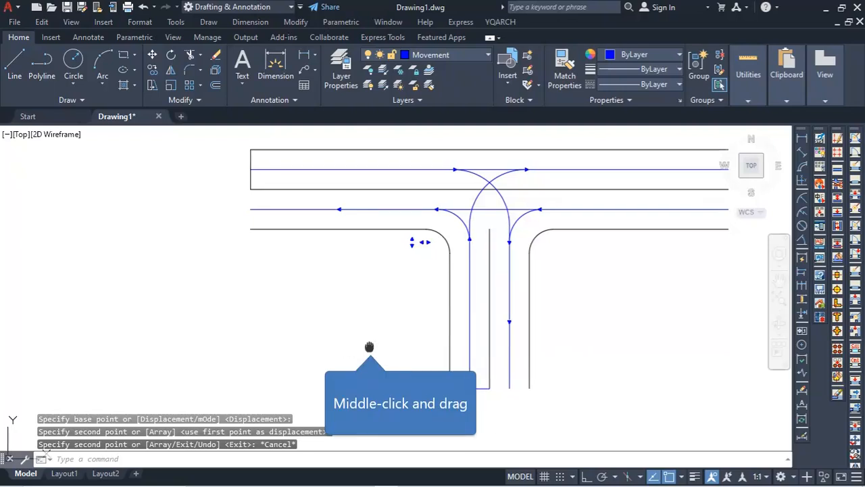
# - Copy the right-pointing arrowhead by its base midpoint onto the main road's upper movement line, farther right of the intersection
pyautogui.moveTo(369, 347); pyautogui.dragTo(316, 362, button='middle')
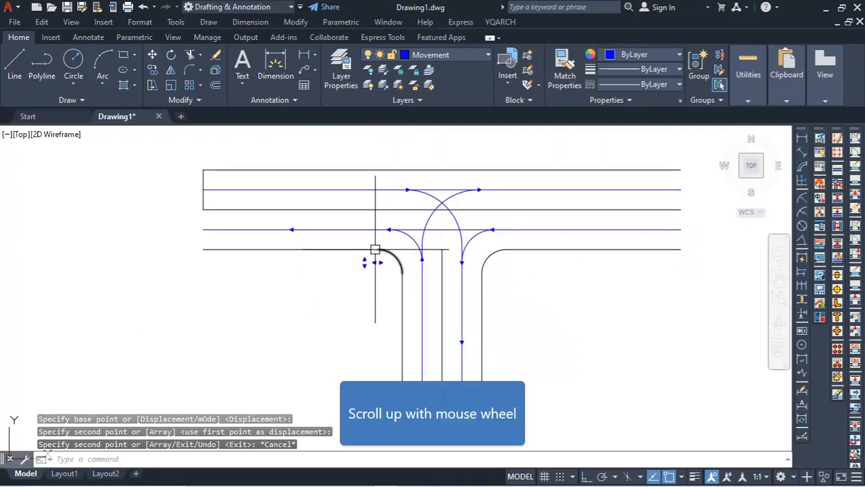
pyautogui.scroll(4, 417, 279)
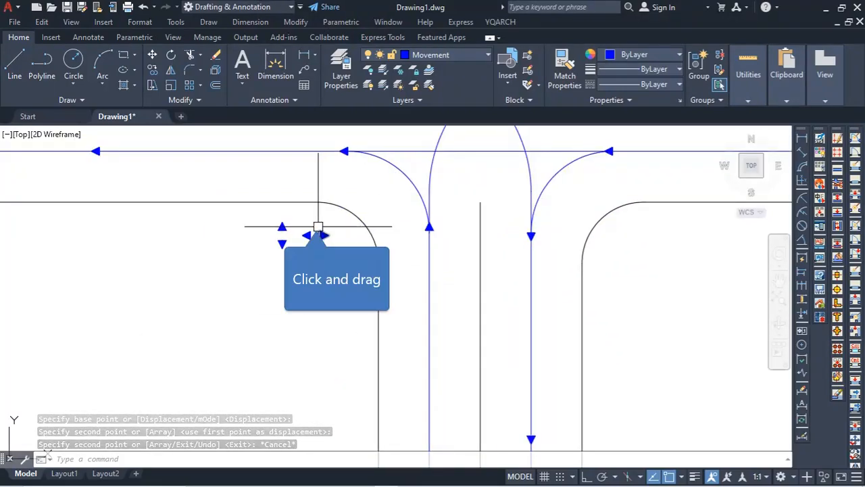
pyautogui.click(316, 221)
pyautogui.click(340, 268)
pyautogui.press('space')
pyautogui.scroll(6, 322, 244)
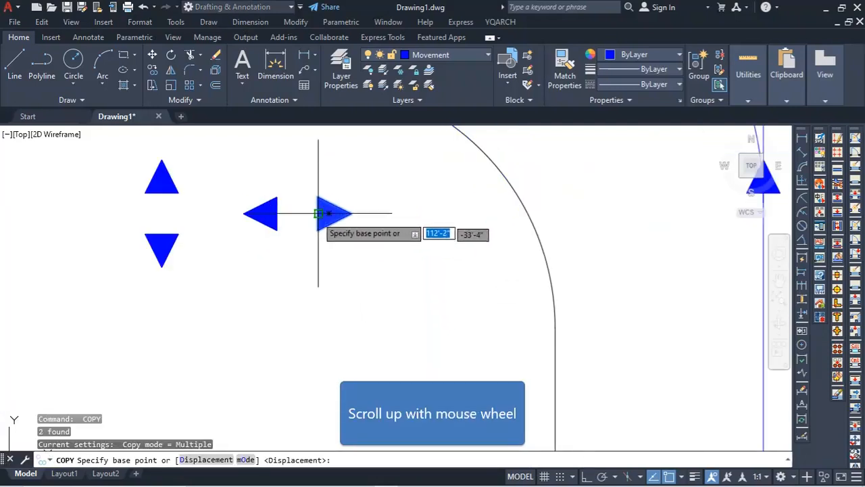
pyautogui.click(328, 213)
pyautogui.scroll(-5, 233, 290)
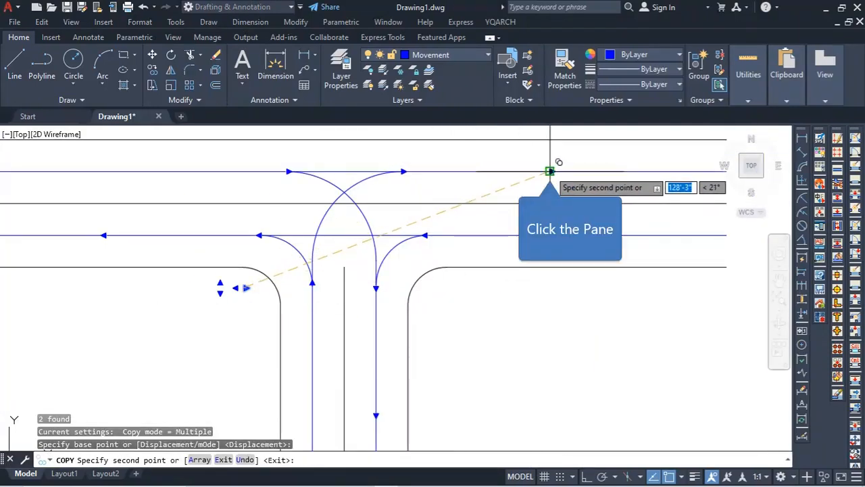
pyautogui.press('Escape')
pyautogui.moveTo(594, 189); pyautogui.dragTo(639, 250, button='middle')
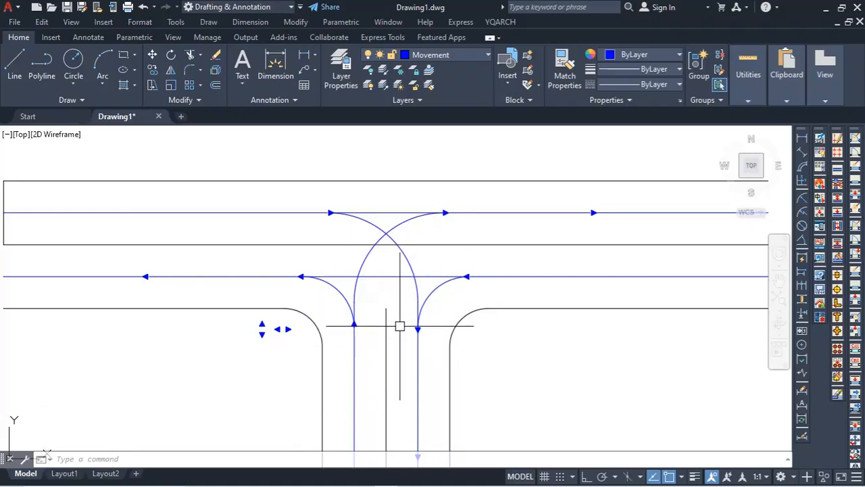
pyautogui.scroll(4, 348, 337)
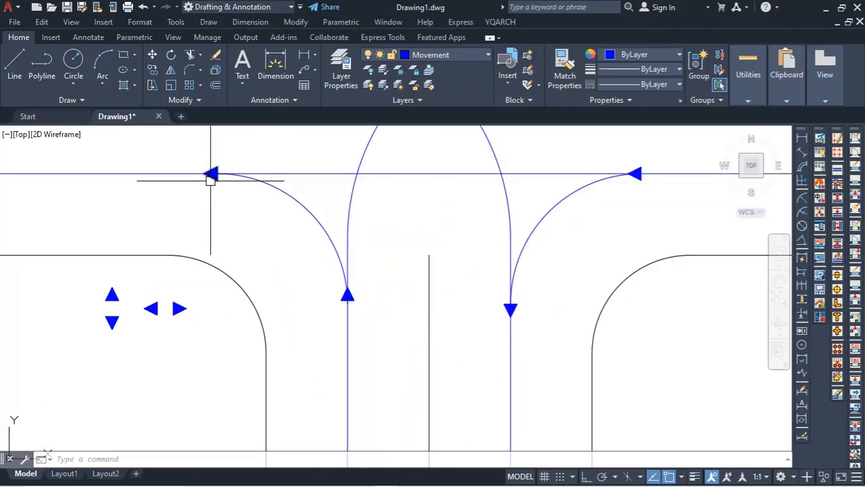
pyautogui.moveTo(511, 309); pyautogui.dragTo(479, 366, button='middle')
pyautogui.moveTo(475, 234); pyautogui.dragTo(459, 328, button='middle')
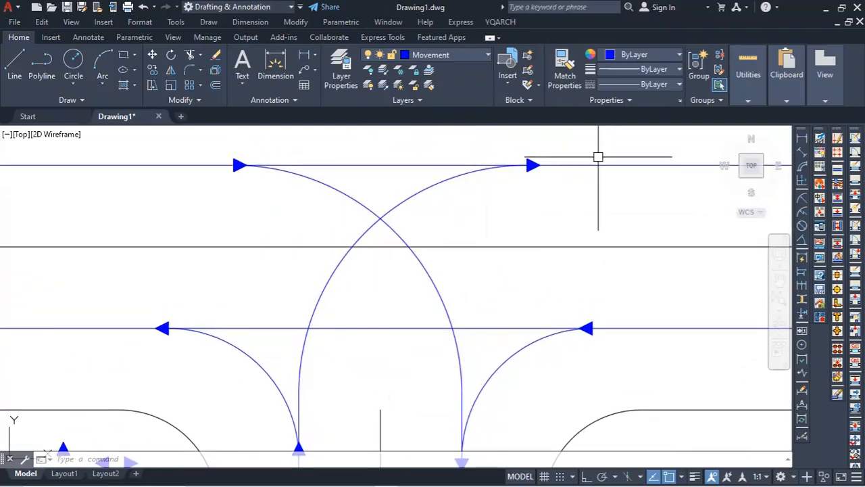
pyautogui.scroll(-5, 372, 166)
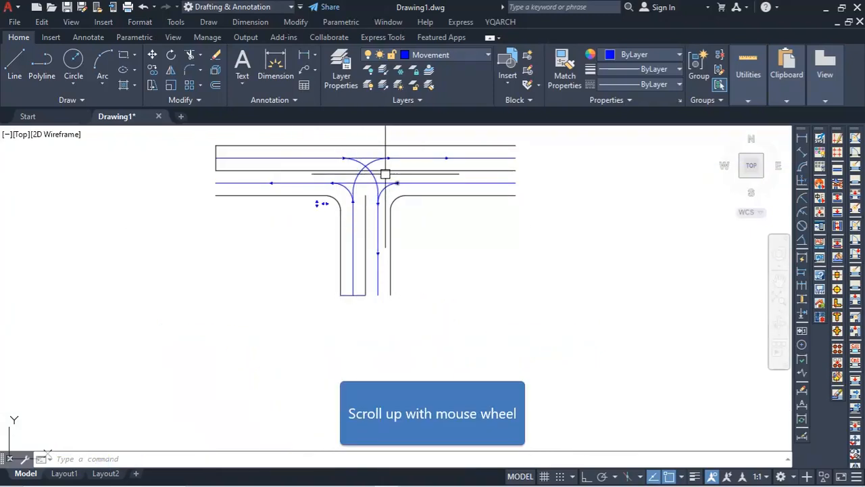
pyautogui.scroll(4, 385, 174)
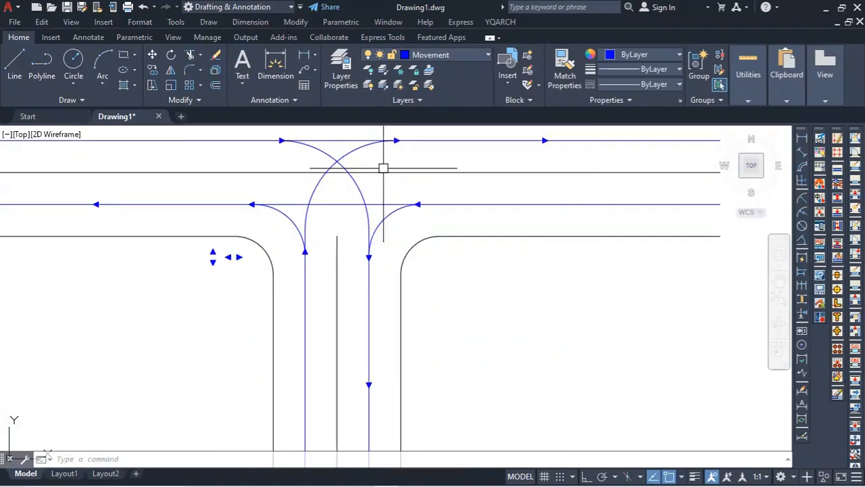
pyautogui.click(68, 64)
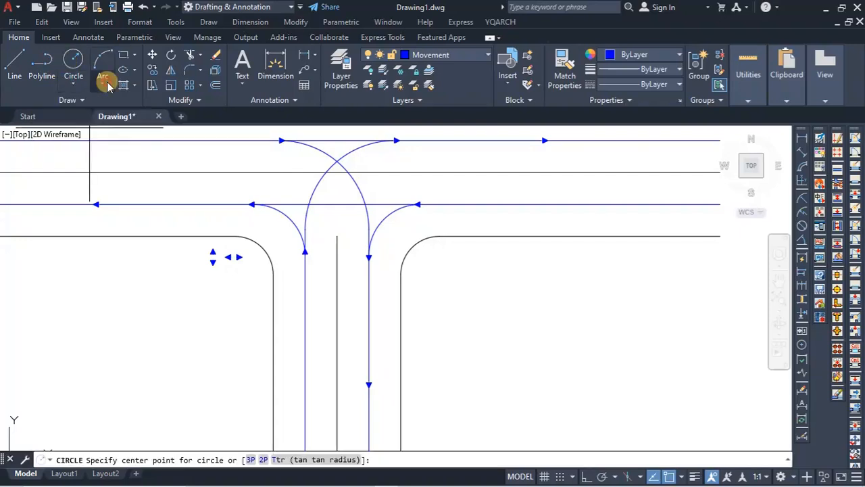
pyautogui.click(459, 301)
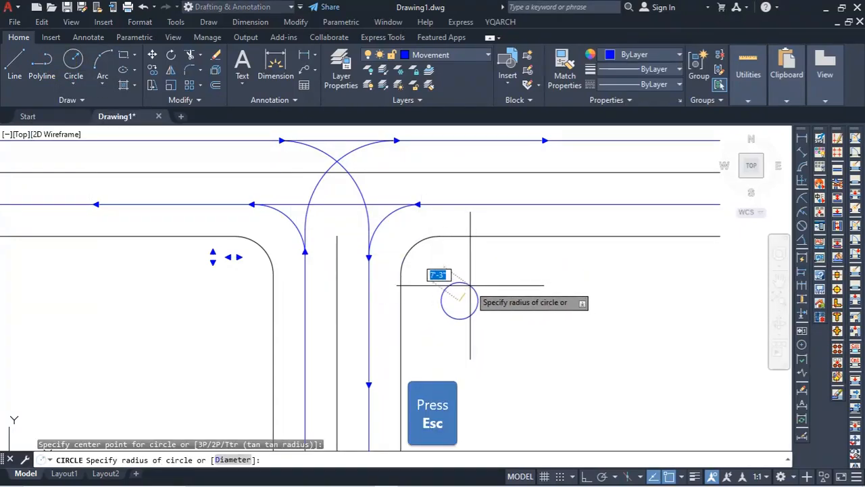
pyautogui.press('Escape')
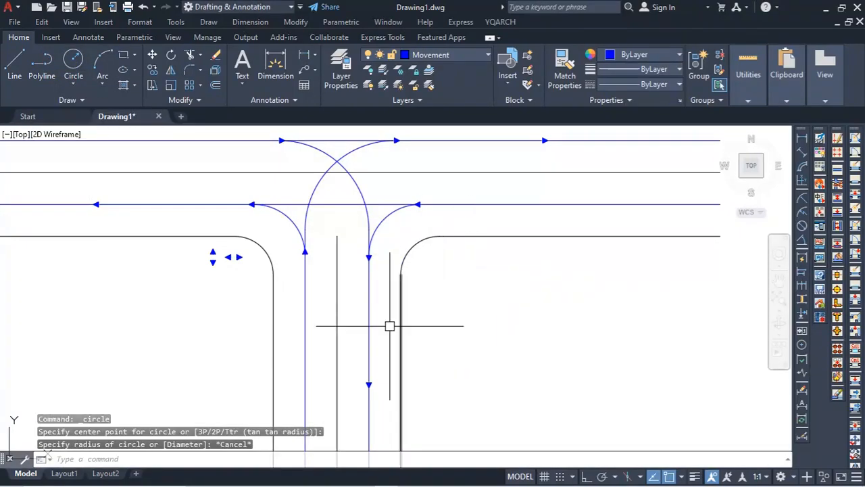
# - Make Conflicts the current layer
pyautogui.click(470, 59)
pyautogui.click(450, 83)
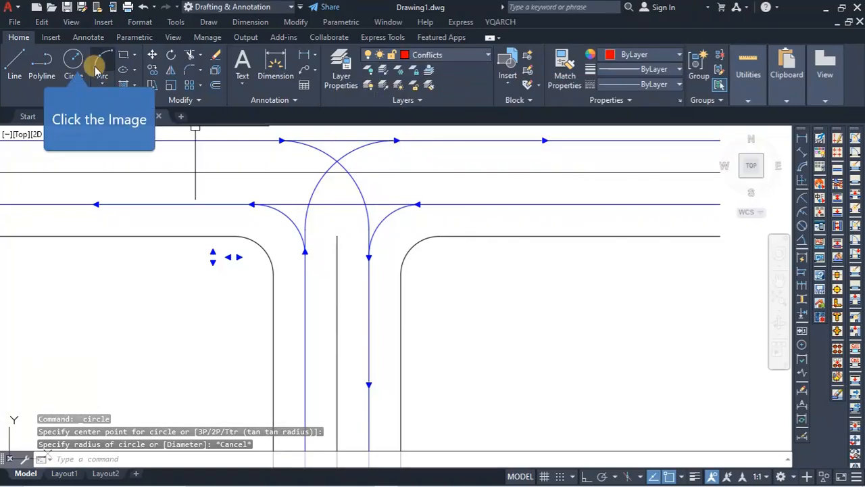
# - Draw a trial circle with a radius of 12 in the empty area right of the side road, and erase it
pyautogui.click(73, 59)
pyautogui.click(460, 331)
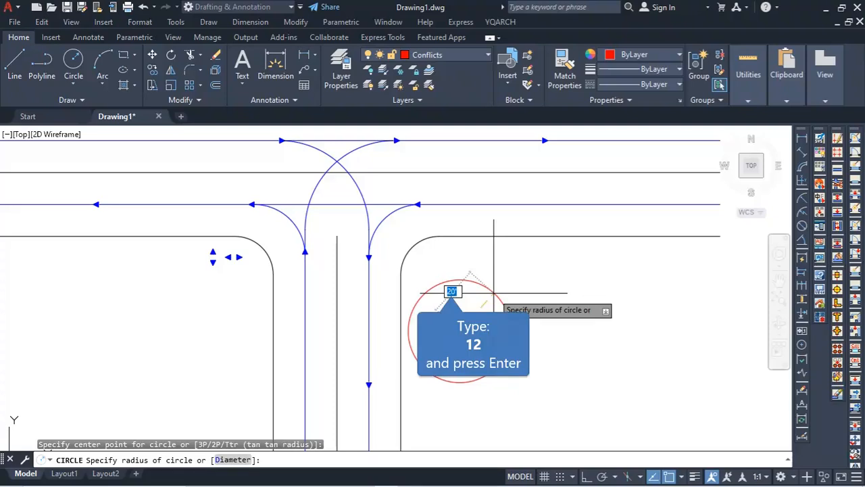
pyautogui.write('12')
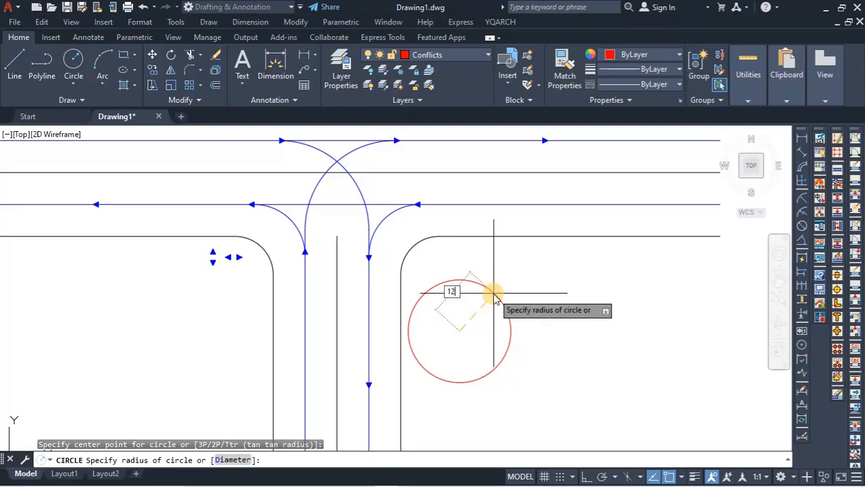
pyautogui.press('Return')
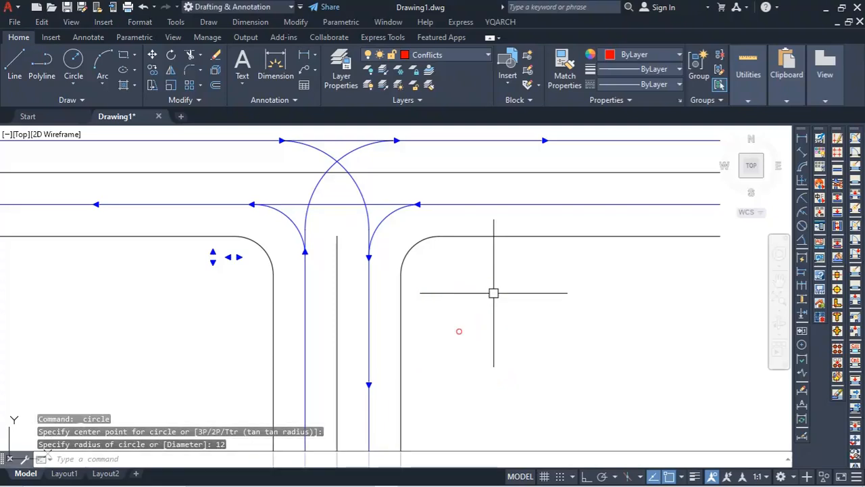
pyautogui.scroll(4, 460, 326)
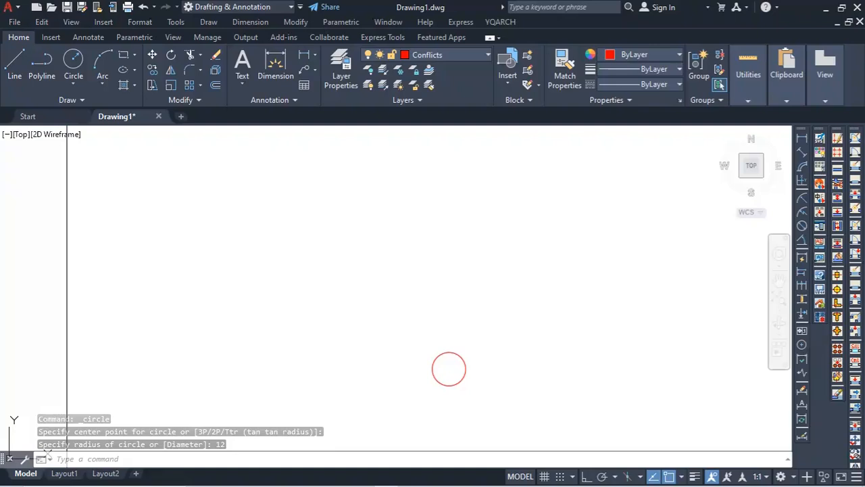
pyautogui.click(458, 358)
pyautogui.press('Delete')
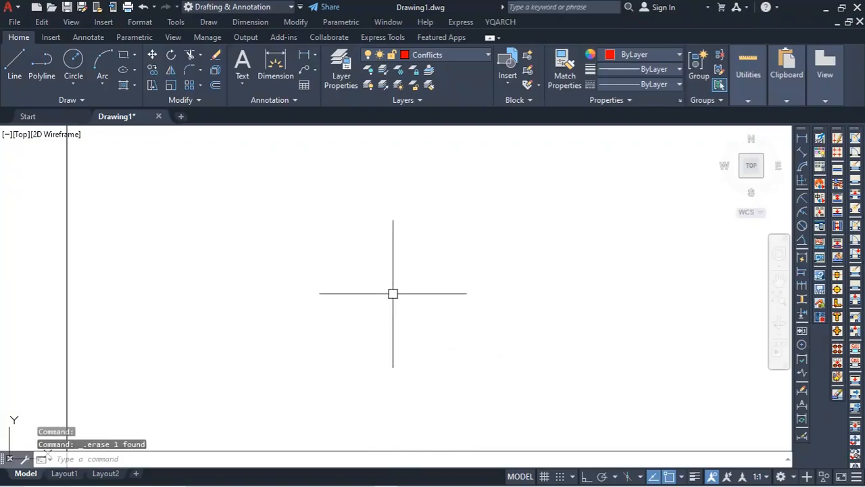
# - Draw a circle with a radius of 18 on the Conflicts layer in the empty area right of the side road
pyautogui.click(70, 67)
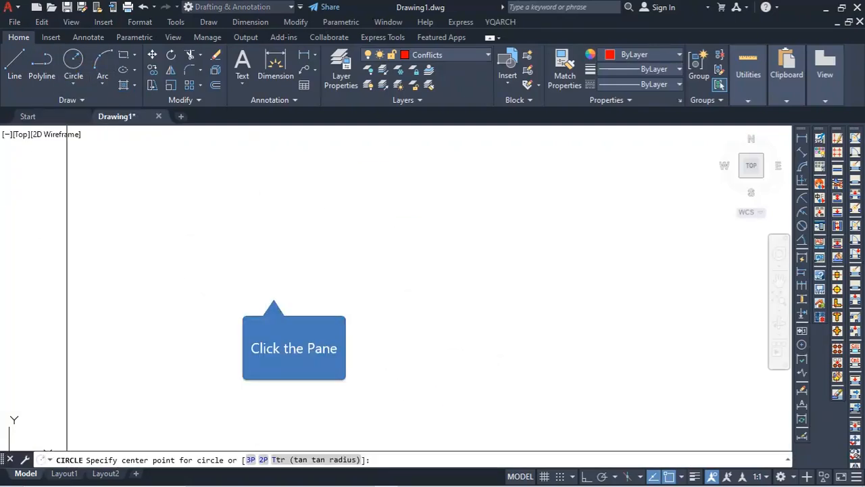
pyautogui.click(274, 289)
pyautogui.write('18')
pyautogui.press('Return')
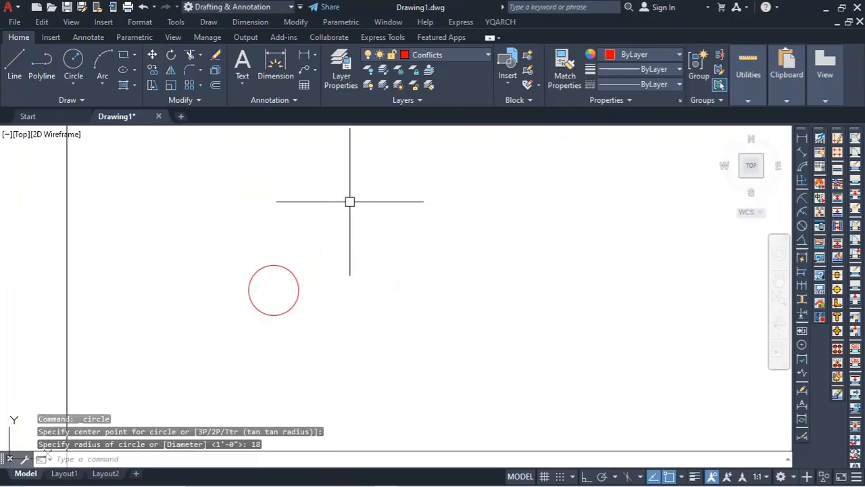
# - Copy the red circle straight down with Ortho on, placing a single duplicate a short distance below the original
pyautogui.scroll(-5, 298, 300)
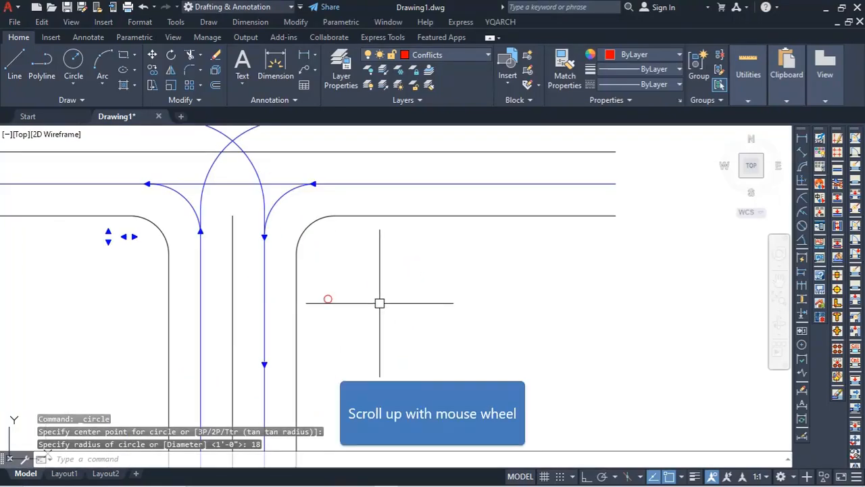
pyautogui.scroll(3, 337, 292)
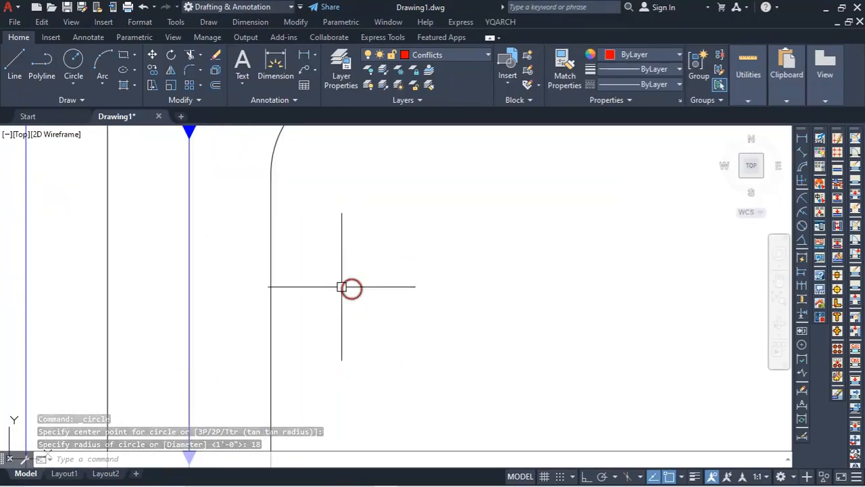
pyautogui.click(342, 289)
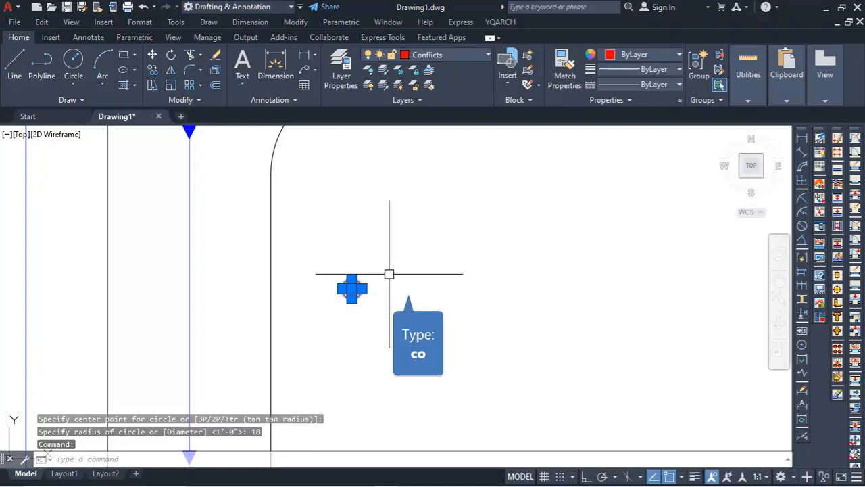
pyautogui.write('co')
pyautogui.press('Return')
pyautogui.click(390, 295)
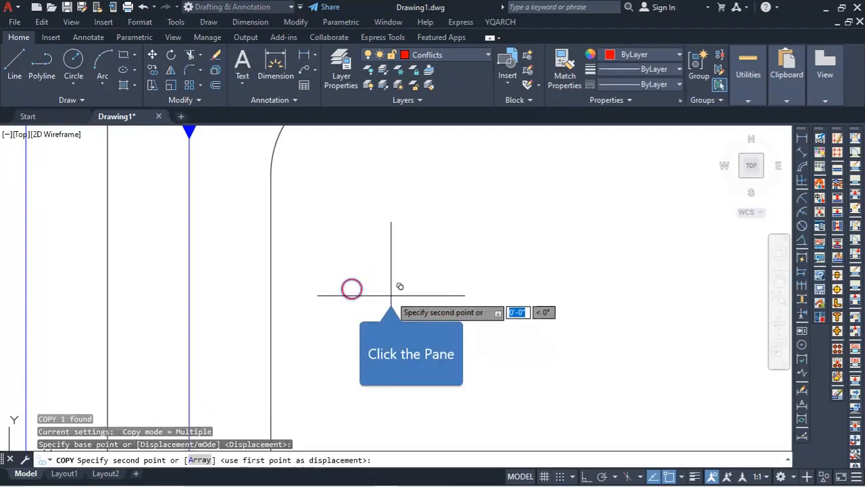
pyautogui.press('F8')
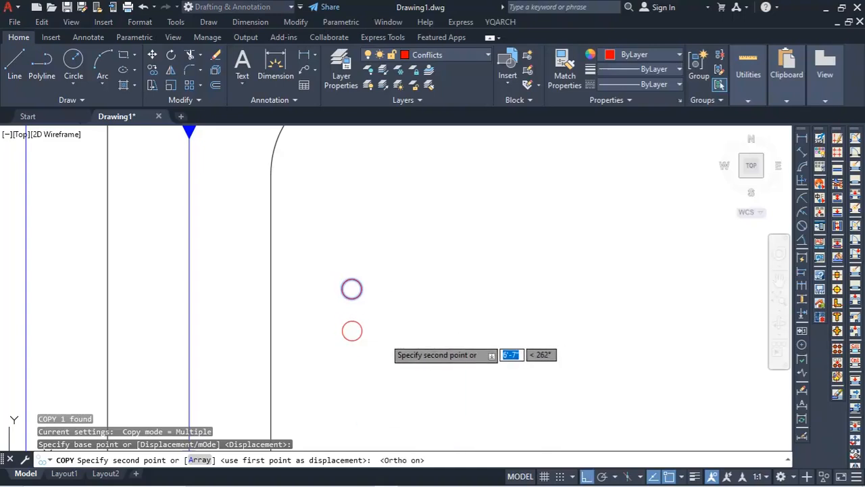
pyautogui.click(390, 334)
pyautogui.press('Escape')
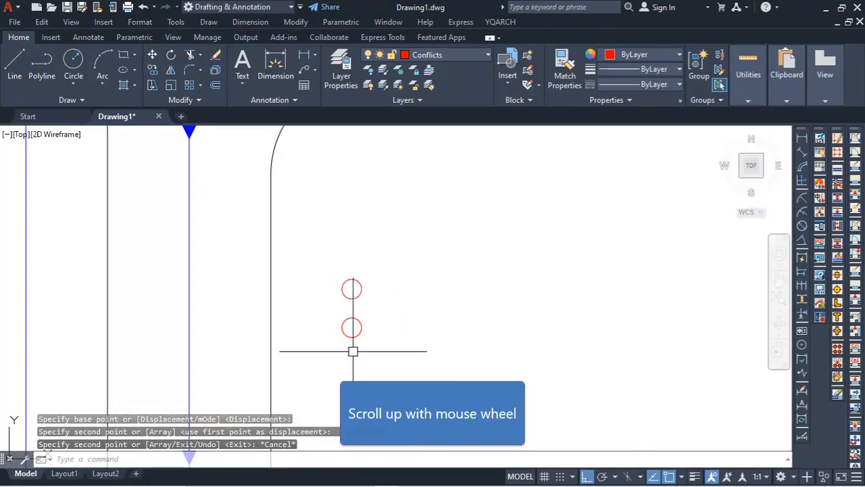
# - Hatch the inside of the lower red circle with a Solid fill
pyautogui.scroll(4, 352, 348)
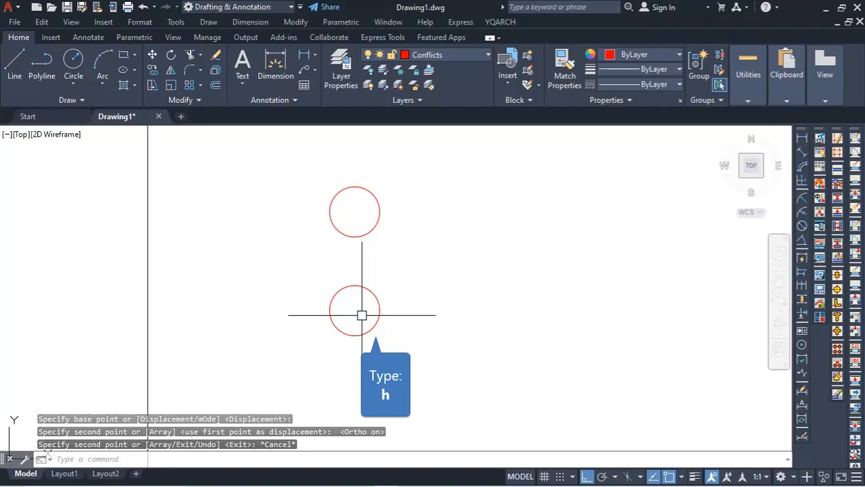
pyautogui.write('h')
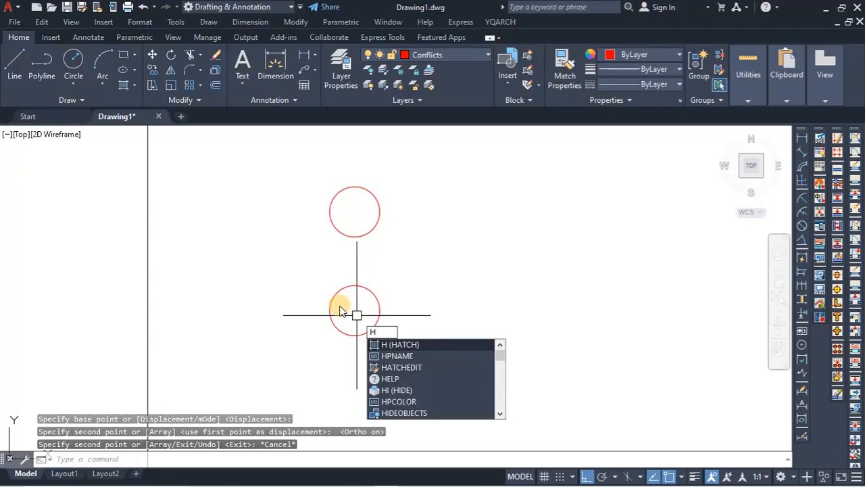
pyautogui.press('Return')
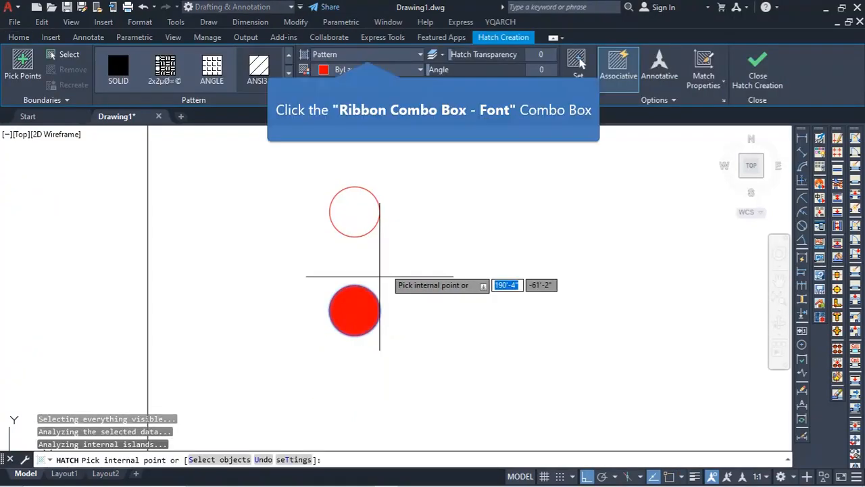
pyautogui.click(401, 54)
pyautogui.click(357, 69)
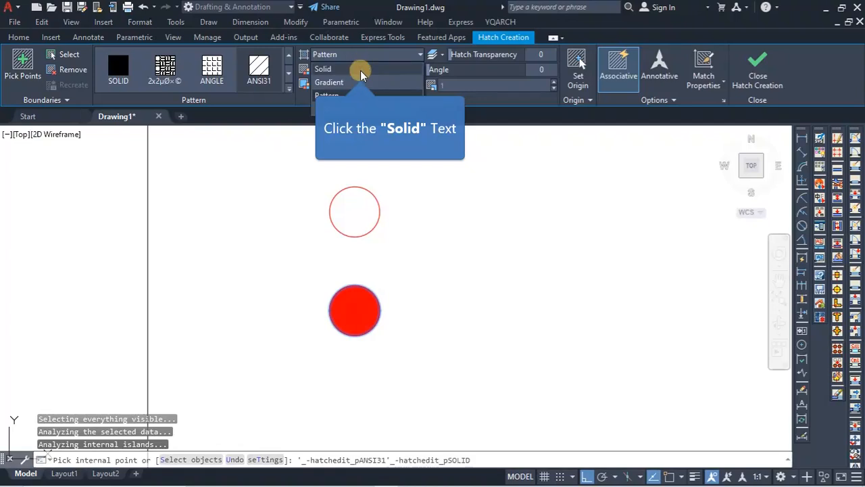
pyautogui.press('Escape')
# - Draw a rectangle on the Conflicts layer in the empty area below the filled circle, with a horizontal size of 18
pyautogui.scroll(-2, 360, 329)
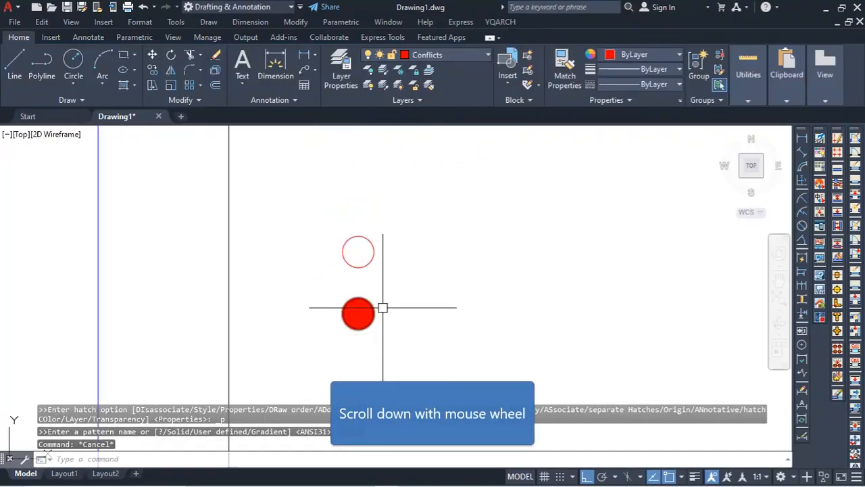
pyautogui.moveTo(376, 344); pyautogui.dragTo(398, 259, button='middle')
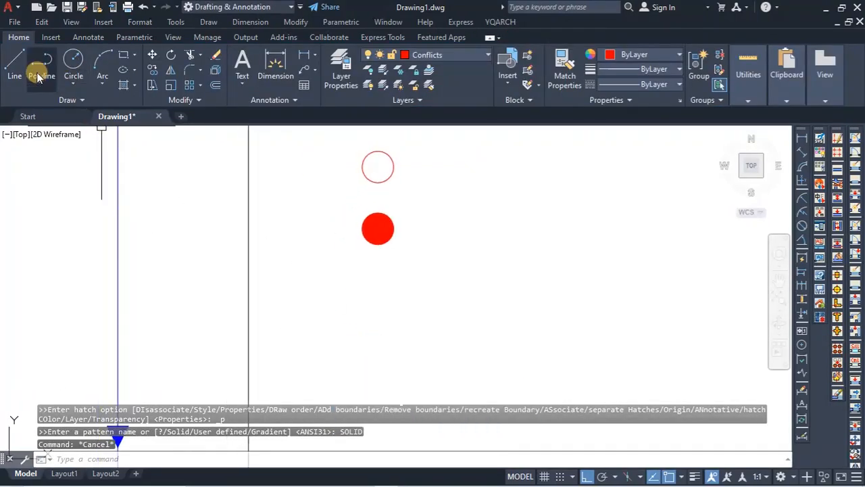
pyautogui.click(124, 54)
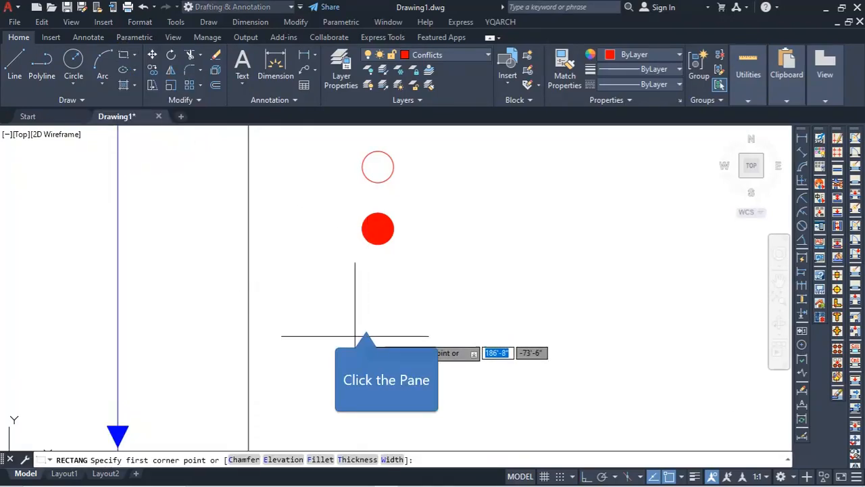
pyautogui.click(366, 317)
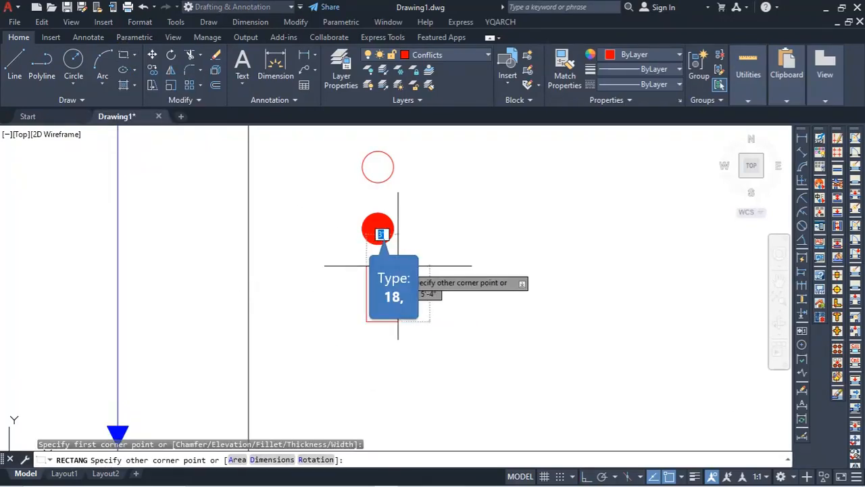
pyautogui.write('18')
pyautogui.press('Tab')
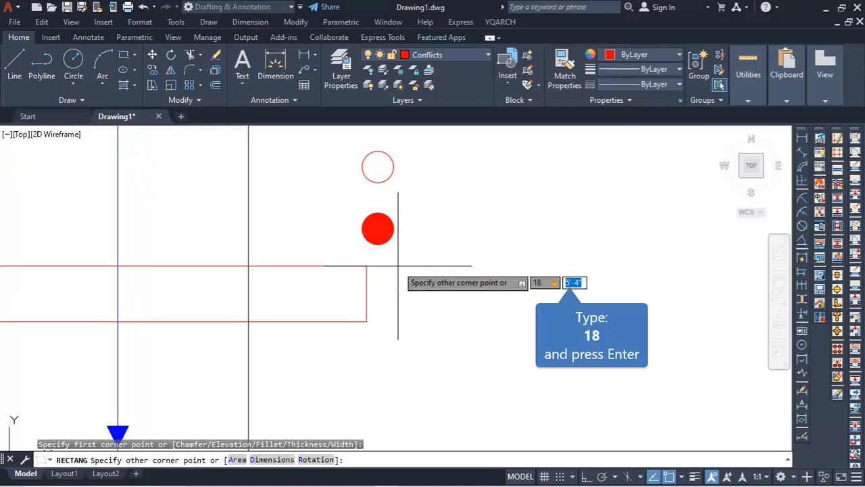
# - Complete an 18 by 18 inch square below the filled red circle, and delete it
pyautogui.write('18')
pyautogui.press('Return')
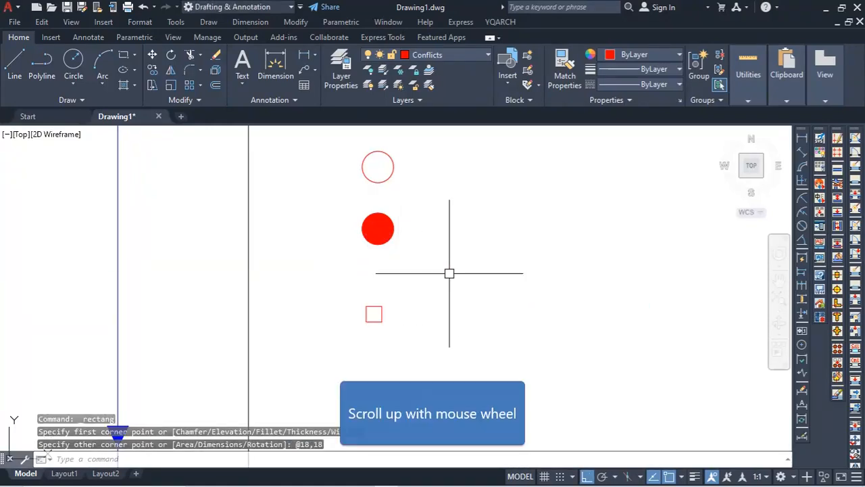
pyautogui.scroll(5, 449, 273)
pyautogui.click(396, 283)
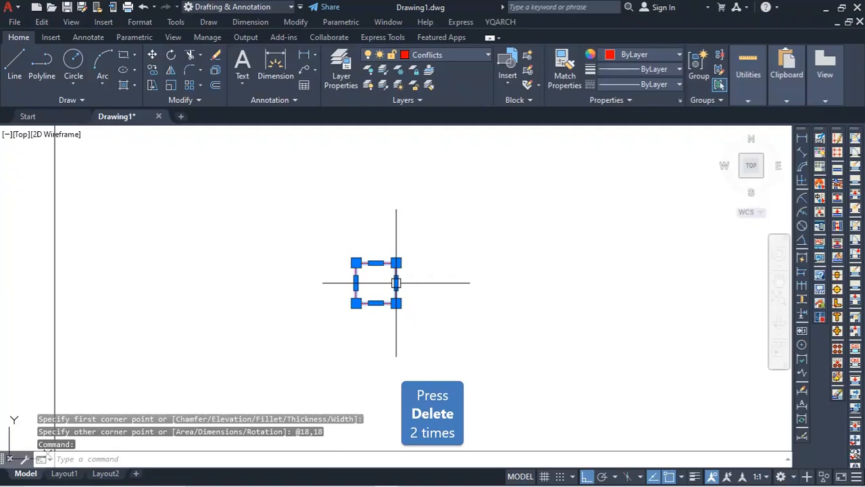
pyautogui.press('Delete')
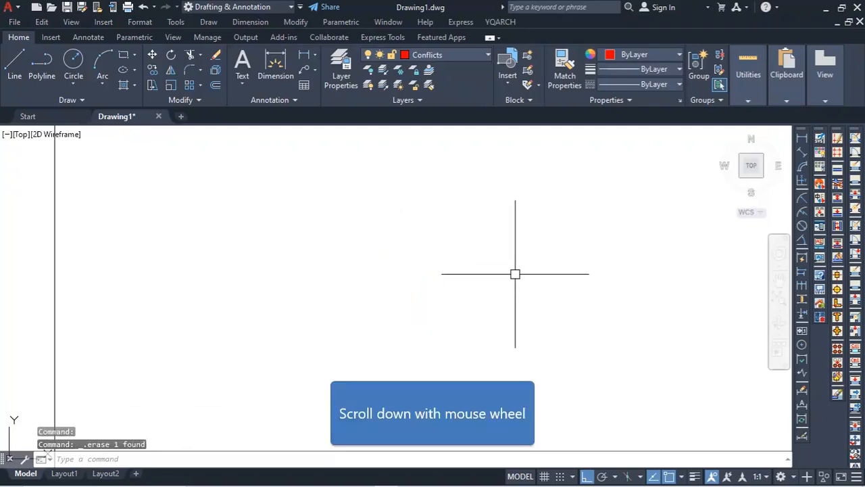
pyautogui.scroll(-3, 515, 273)
pyautogui.click(87, 75)
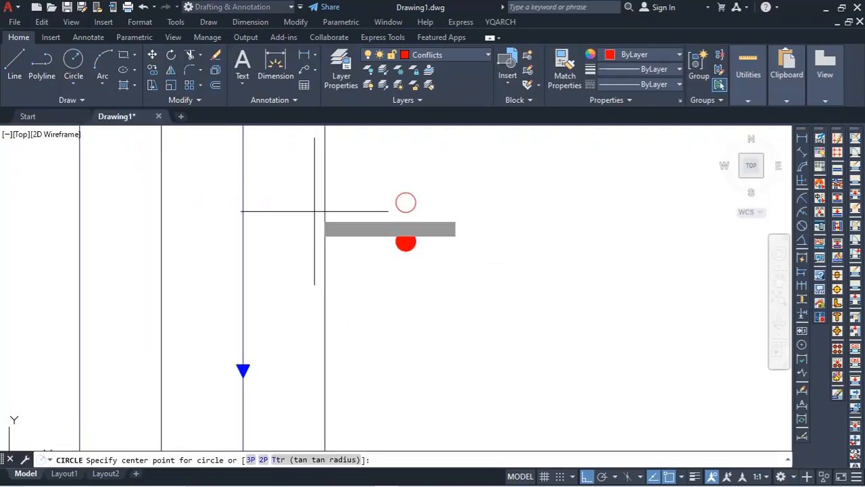
pyautogui.click(404, 304)
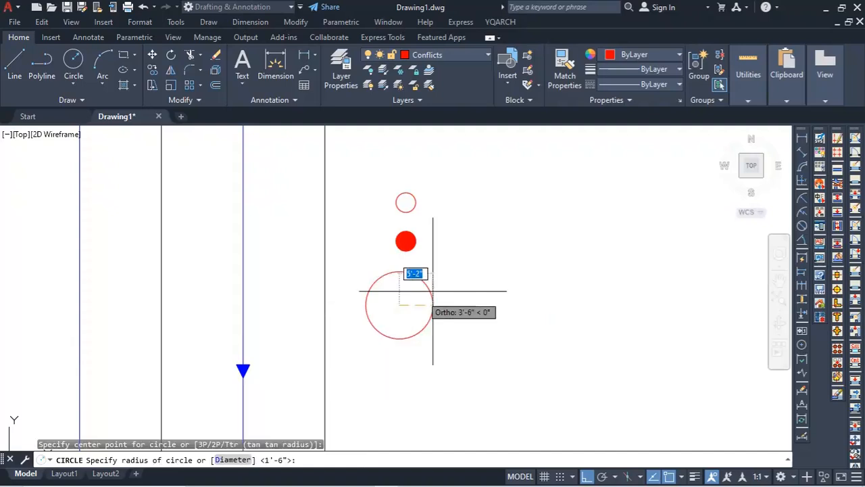
pyautogui.press('Escape')
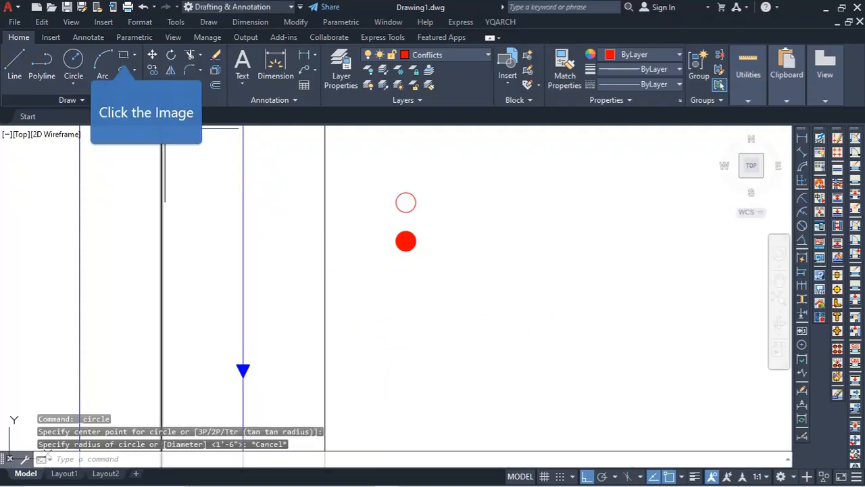
# - Draw a 36 by 36 inch square below the filled red circle
pyautogui.click(125, 58)
pyautogui.click(395, 318)
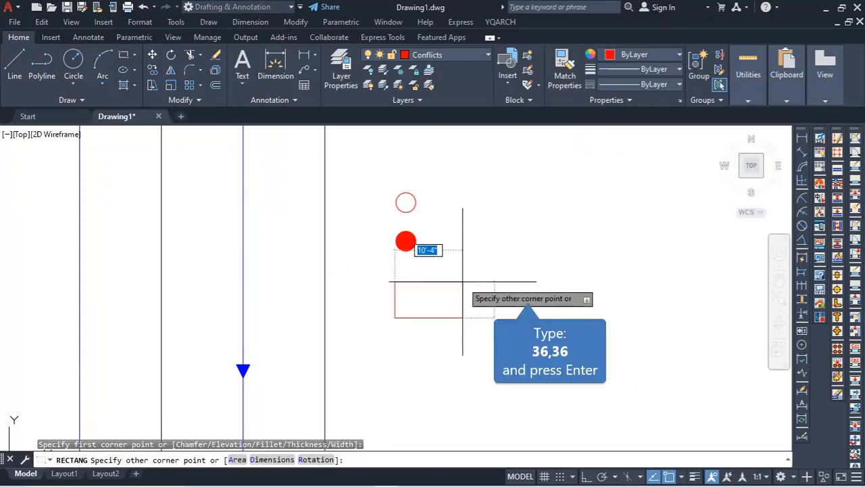
pyautogui.write('36')
pyautogui.press('Tab')
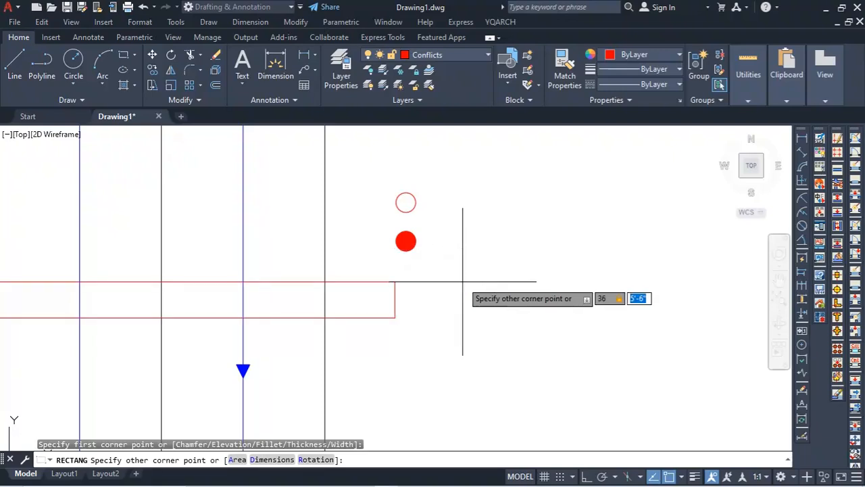
pyautogui.press('Return')
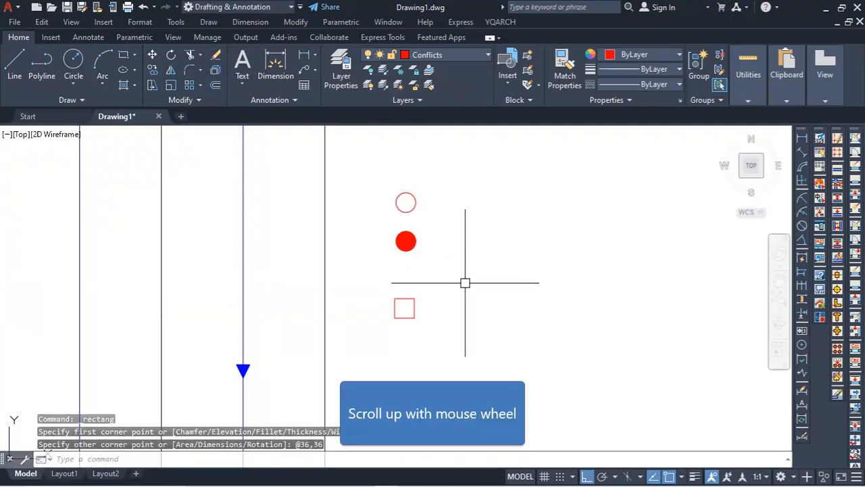
pyautogui.scroll(4, 389, 329)
pyautogui.click(412, 309)
pyautogui.scroll(-2, 513, 297)
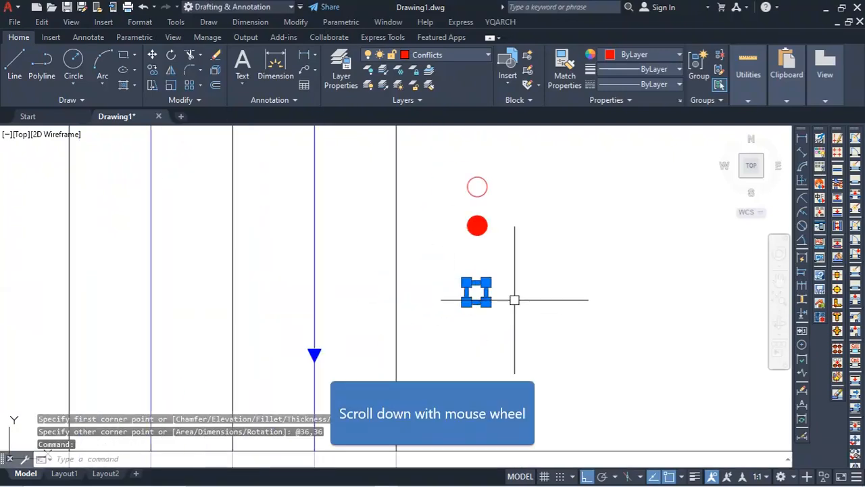
pyautogui.scroll(1, 506, 306)
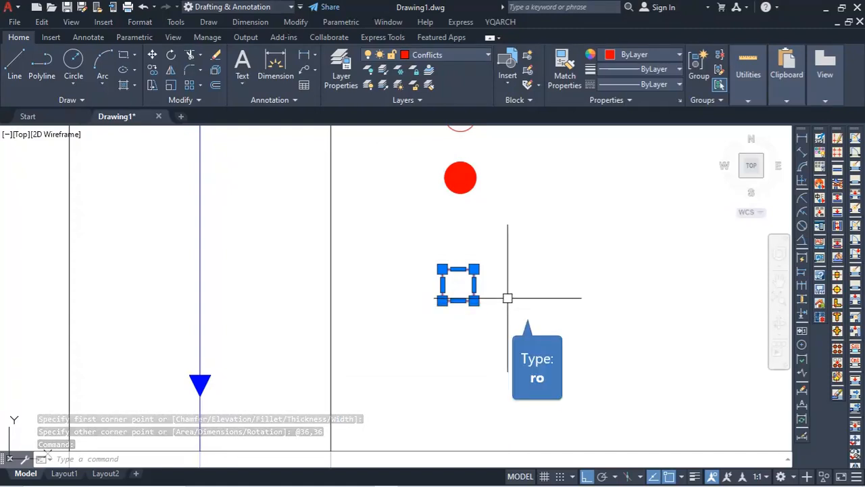
pyautogui.write('ro')
pyautogui.press('Return')
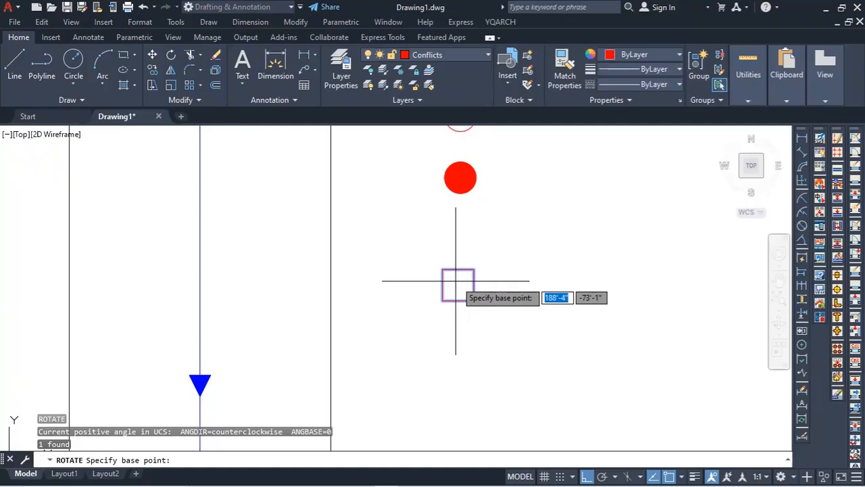
pyautogui.click(459, 285)
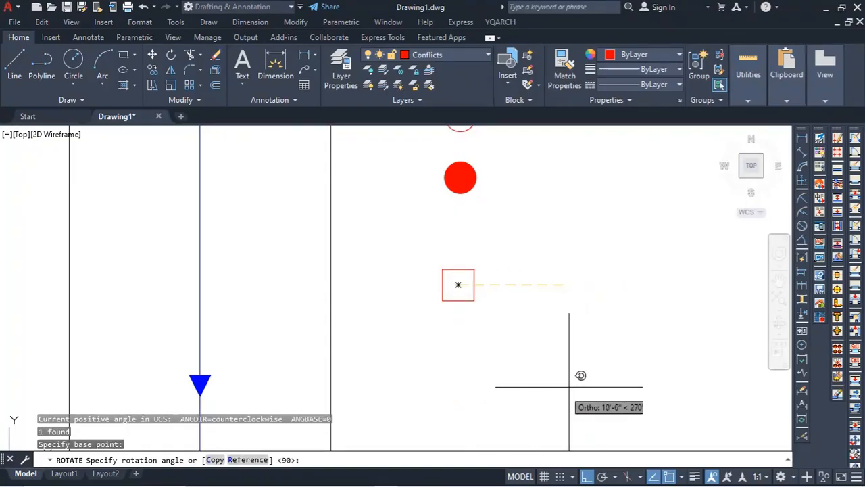
pyautogui.press('Escape')
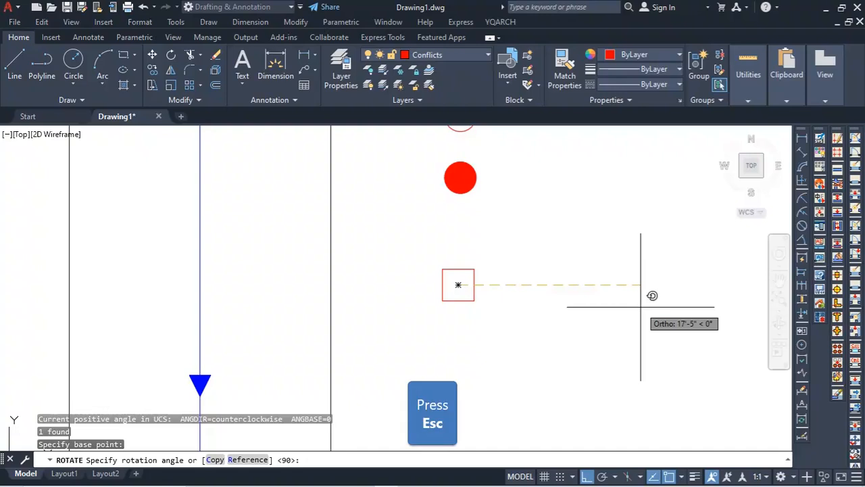
# - Rotate the red square 45 degrees about its centre to make a diamond
pyautogui.click(523, 273)
pyautogui.click(380, 344)
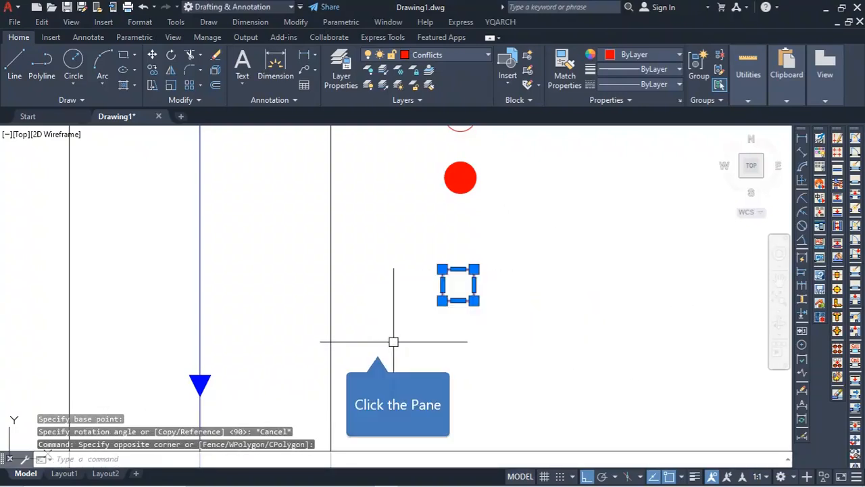
pyautogui.write('ro')
pyautogui.press('Return')
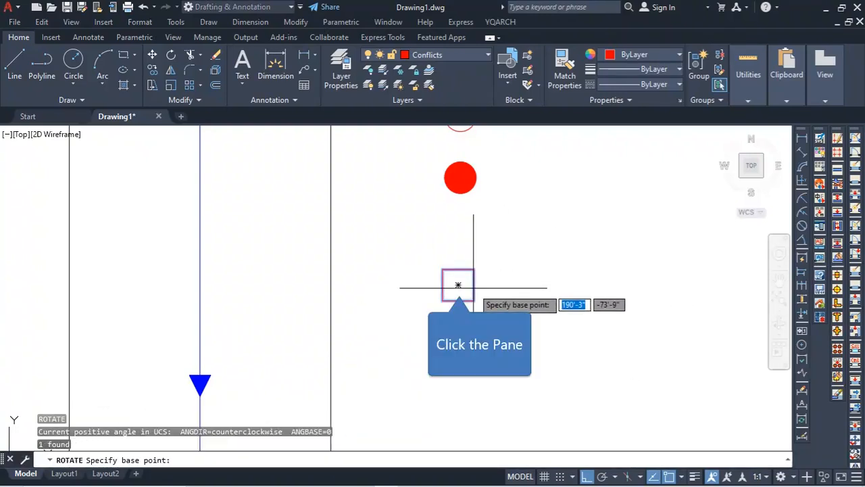
pyautogui.click(458, 285)
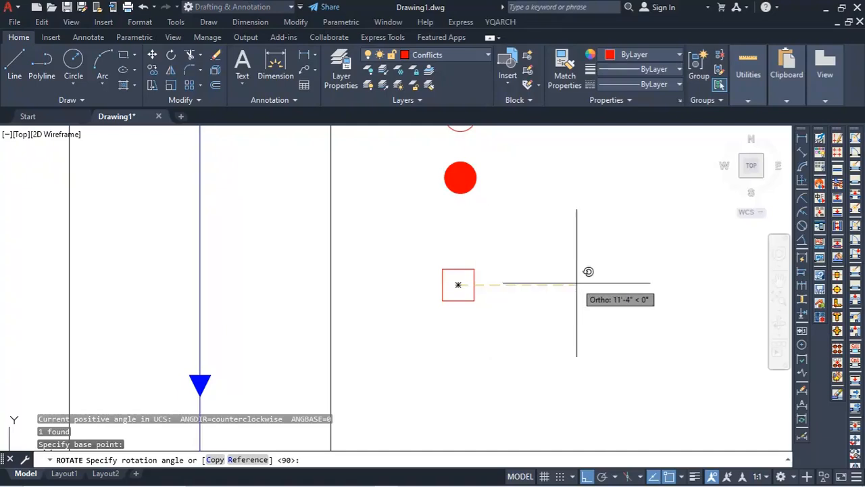
pyautogui.write('45')
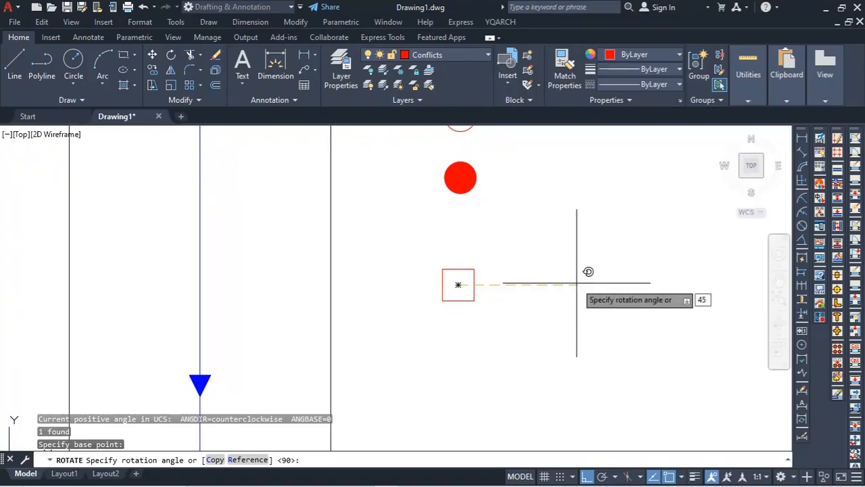
pyautogui.press('Return')
# - Move the red diamond straight up, closer to the filled red circle
pyautogui.scroll(-2, 600, 259)
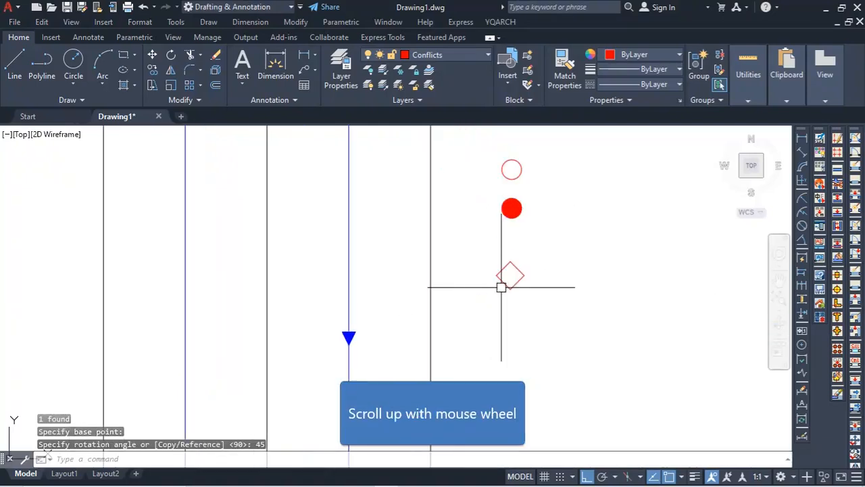
pyautogui.scroll(2, 501, 288)
pyautogui.click(526, 260)
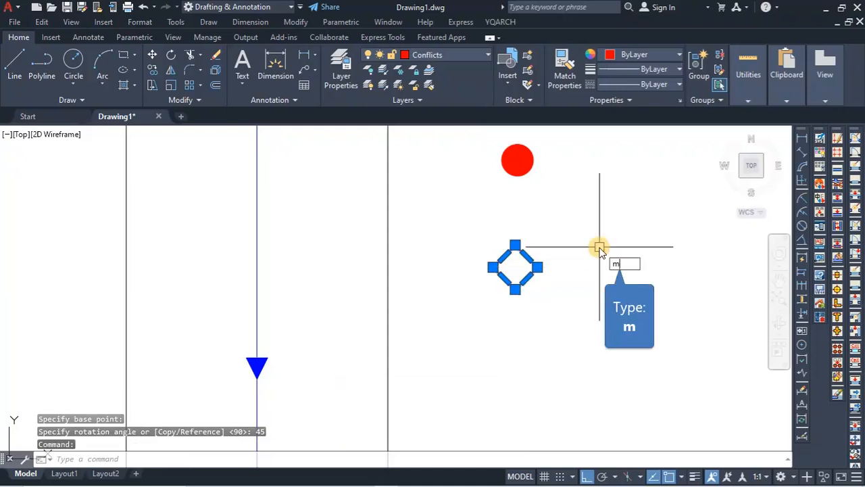
pyautogui.press('Return')
pyautogui.click(595, 277)
pyautogui.click(601, 250)
# - Move the red diamond slightly to the right beneath the filled circle
pyautogui.click(584, 222)
pyautogui.click(517, 271)
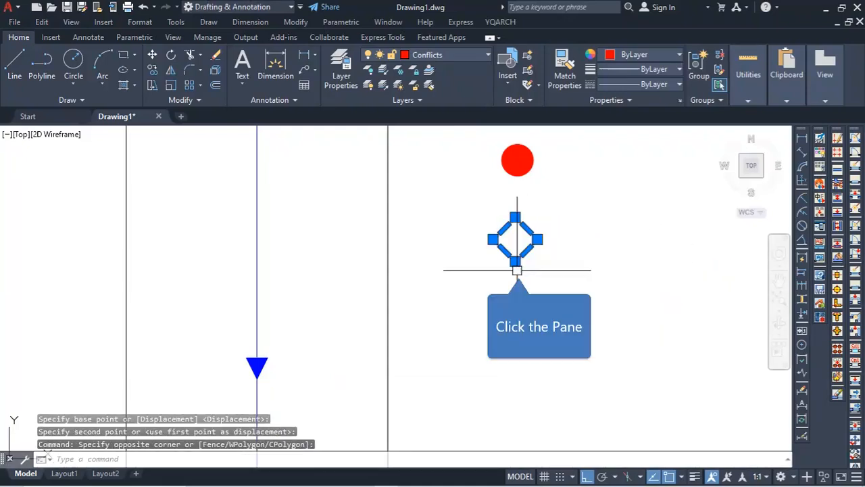
pyautogui.press('Return')
pyautogui.click(581, 259)
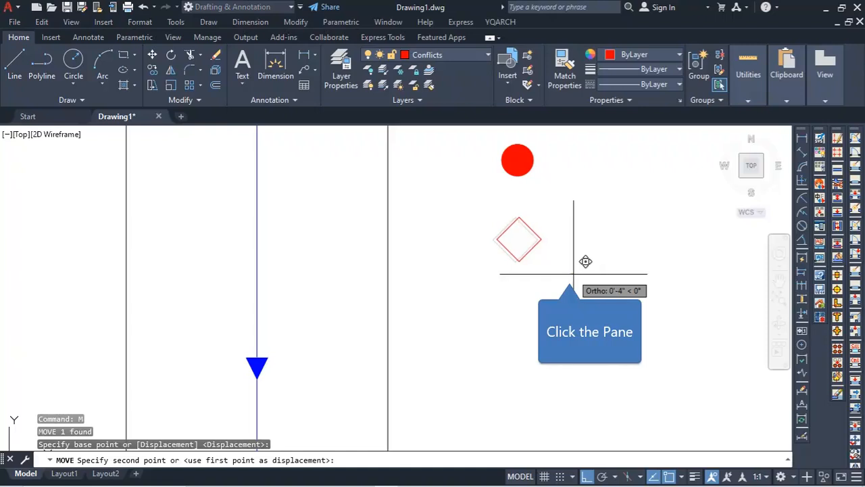
pyautogui.scroll(-2, 500, 322)
pyautogui.scroll(-2, 500, 322)
# - Move the red diamond slightly further up toward the filled circle
pyautogui.scroll(4, 514, 286)
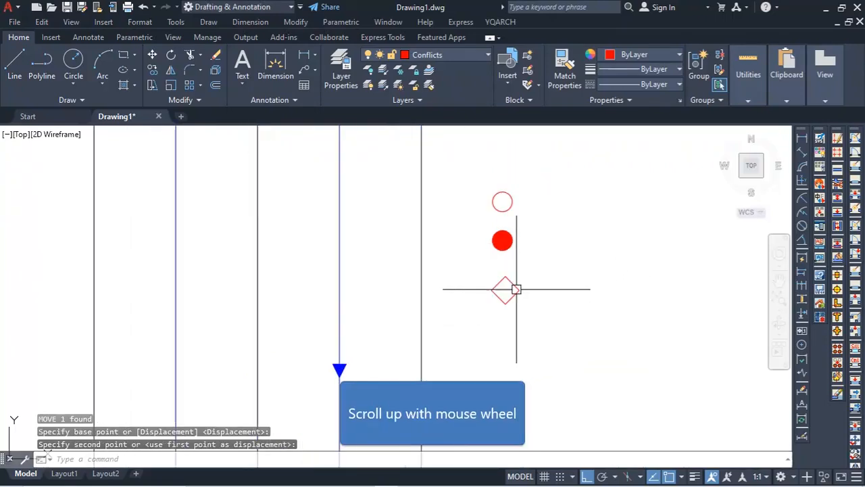
pyautogui.click(517, 288)
pyautogui.write('m')
pyautogui.press('Return')
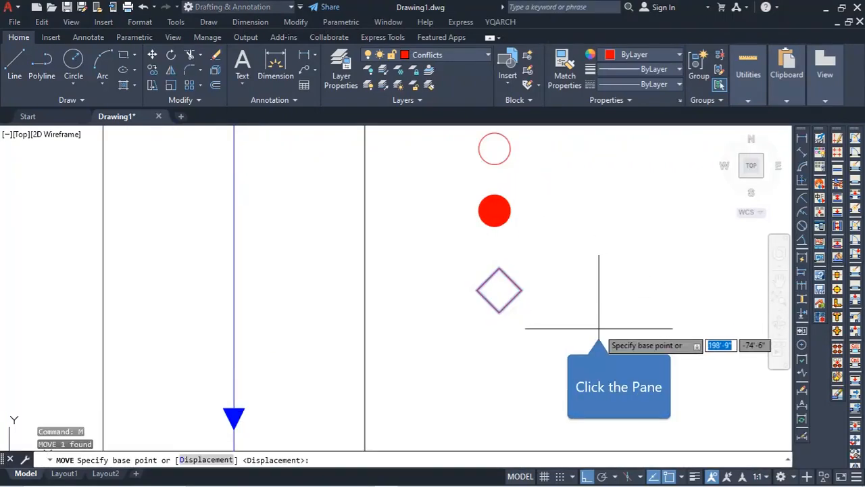
pyautogui.click(595, 329)
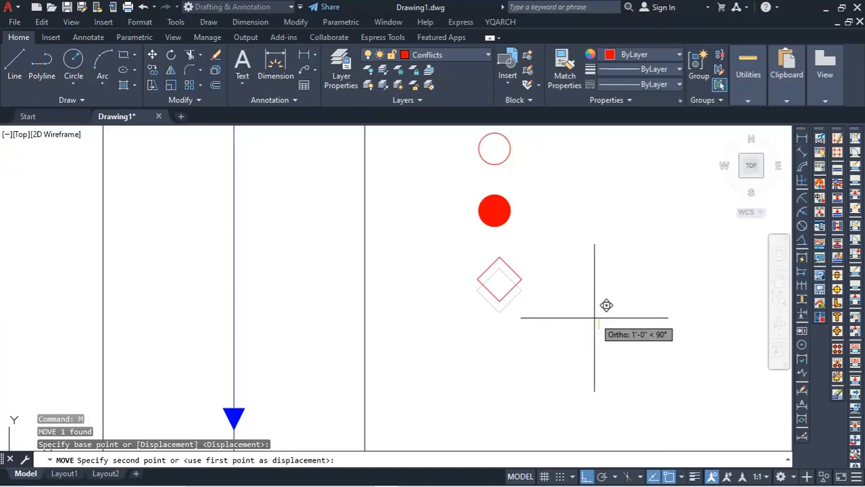
pyautogui.click(593, 321)
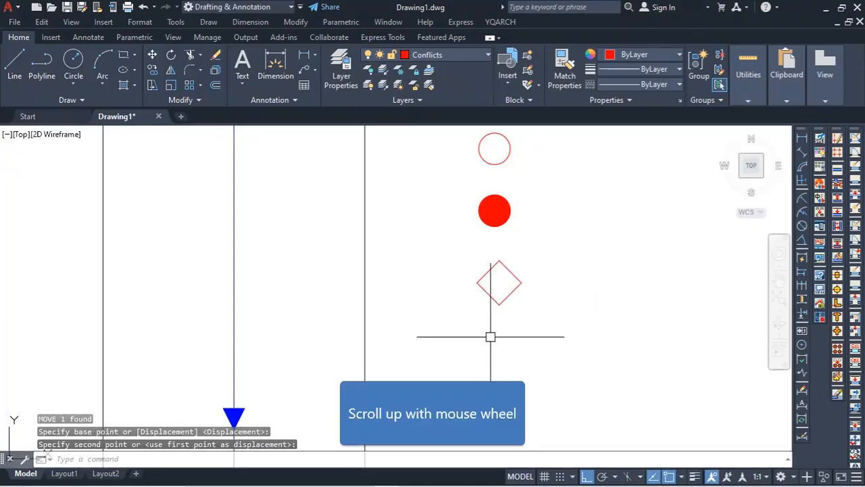
# - Nudge the red diamond slightly left so it lines up better beneath the two circles
pyautogui.scroll(4, 507, 307)
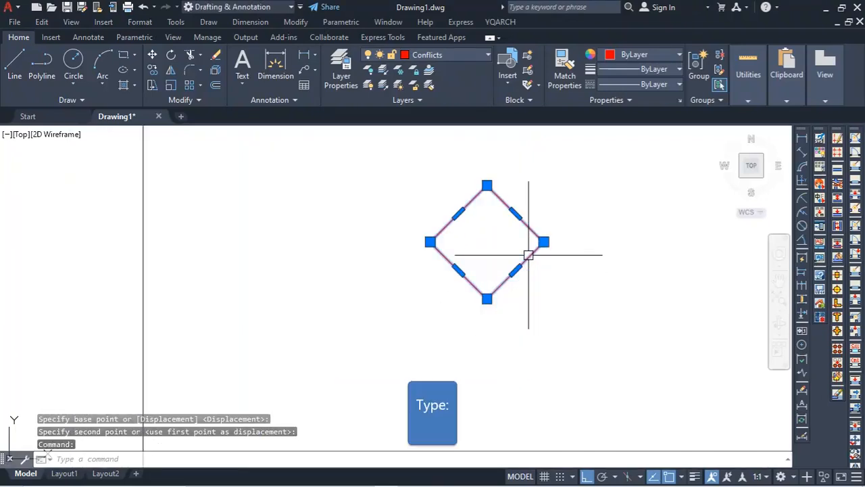
pyautogui.write('m')
pyautogui.press('Return')
pyautogui.click(618, 290)
pyautogui.click(611, 288)
pyautogui.scroll(-4, 595, 301)
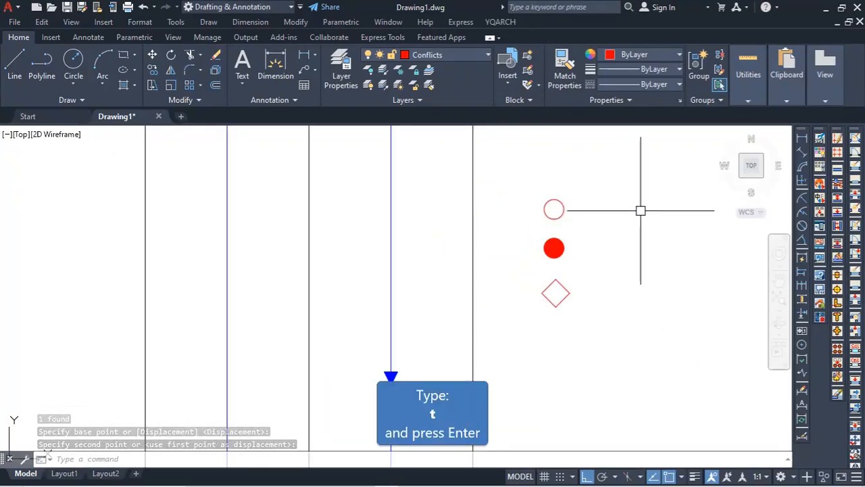
# - Create a multiline text box just to the right of the hollow red circle
pyautogui.write('t')
pyautogui.press('Return')
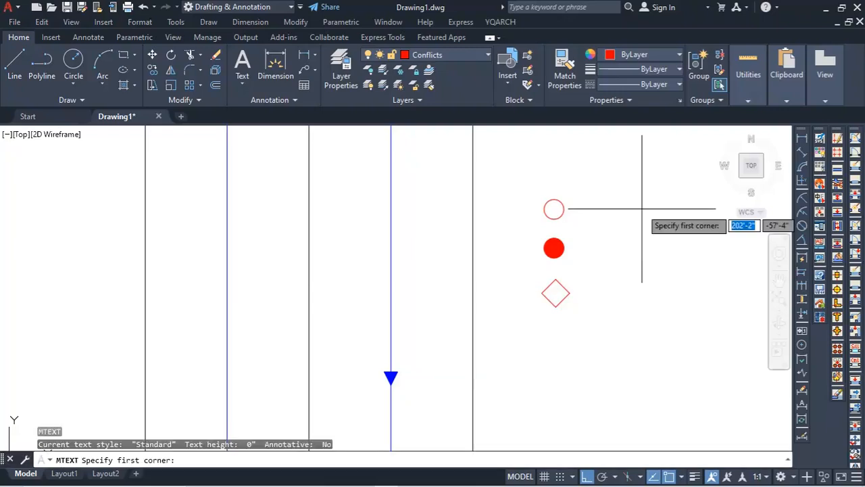
pyautogui.click(592, 202)
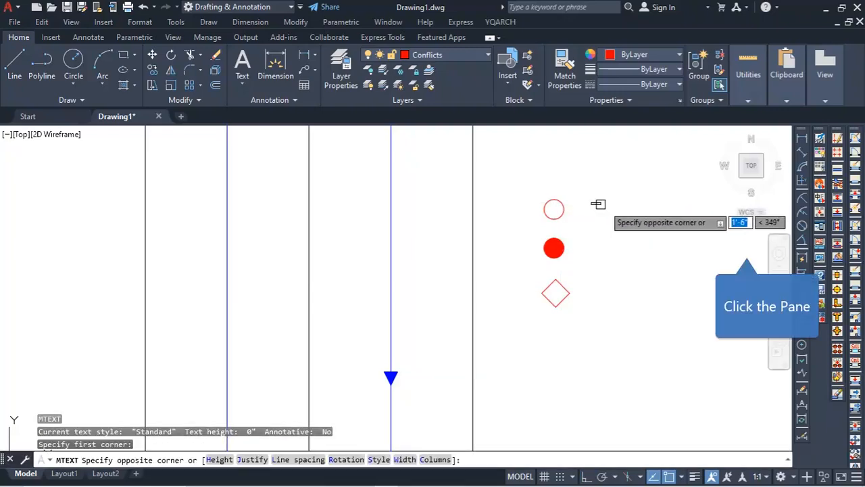
pyautogui.click(744, 249)
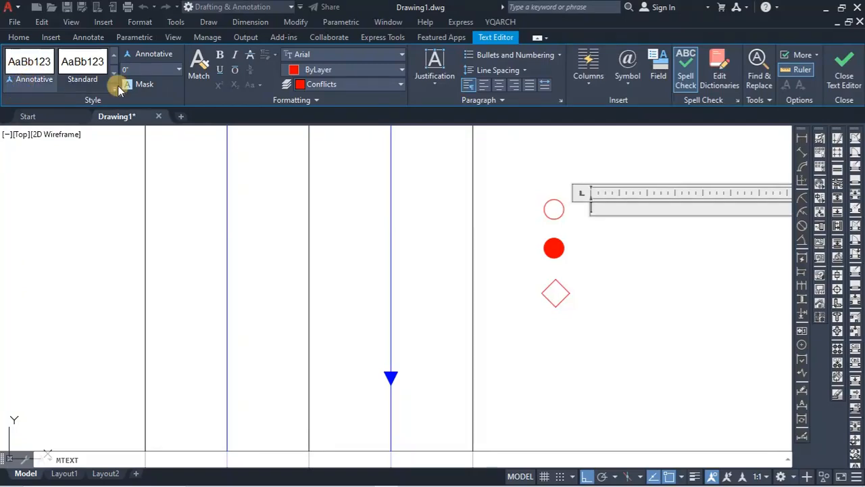
# - Set the text height to 24 and enter "Converging Conflict" as the label beside the hollow red circle
pyautogui.click(153, 70)
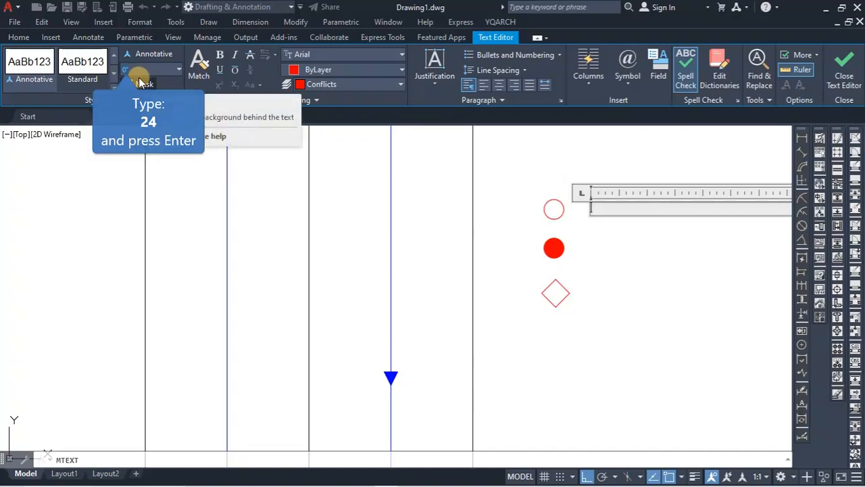
pyautogui.write('24')
pyautogui.press('Return')
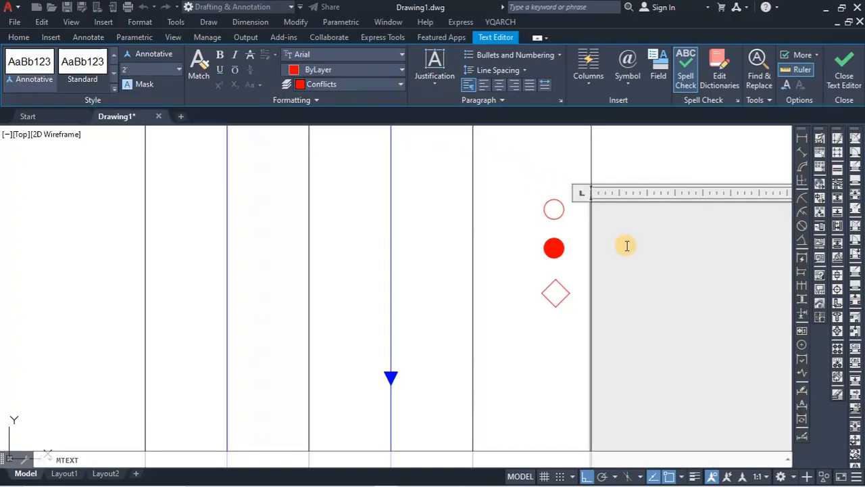
pyautogui.write('Con')
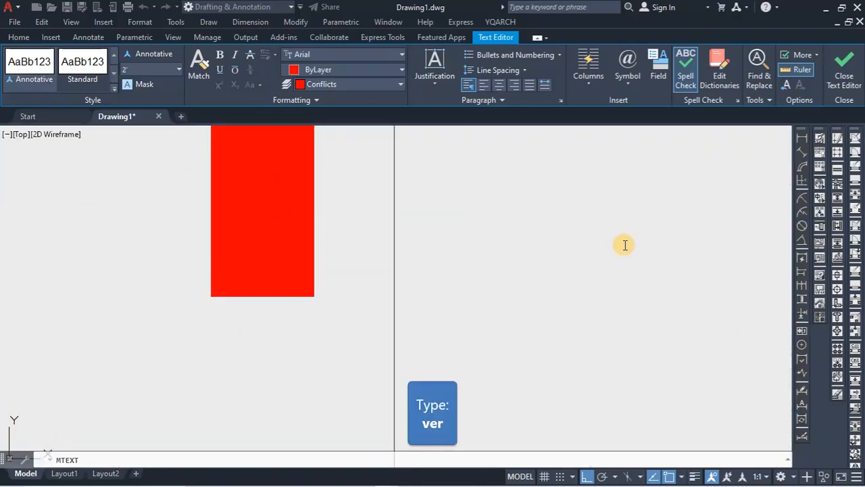
pyautogui.write('vergi')
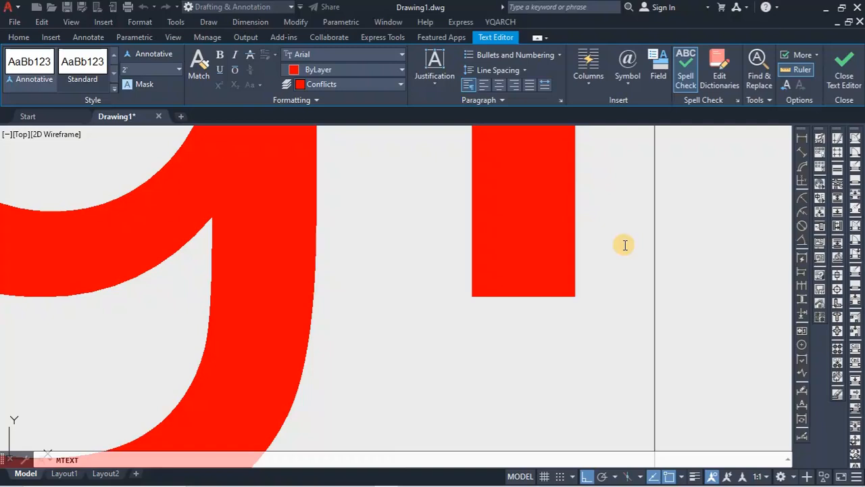
pyautogui.write('ng')
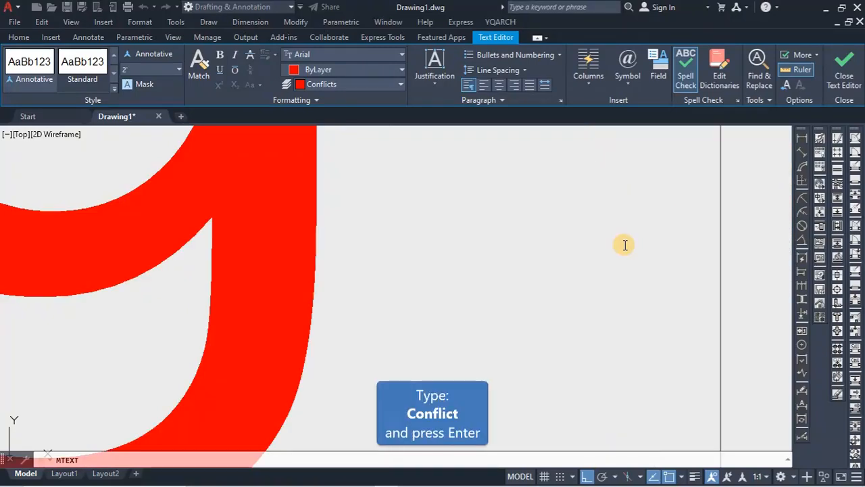
pyautogui.write(' Conf')
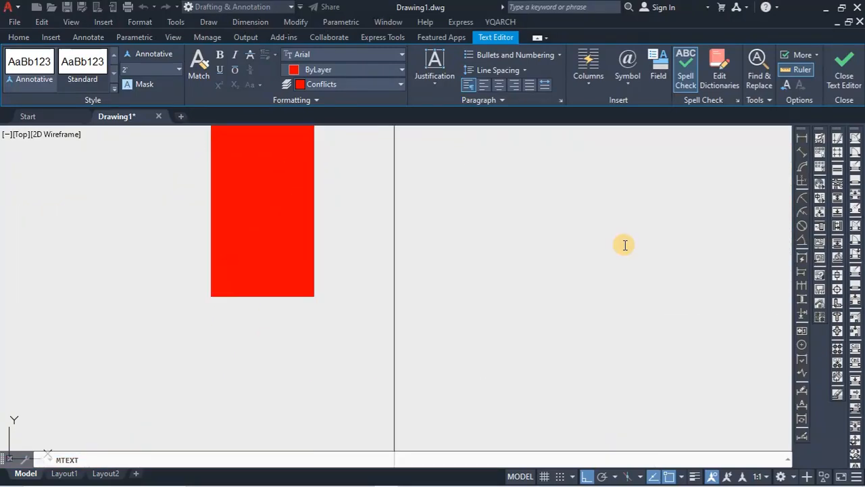
pyautogui.write('lict')
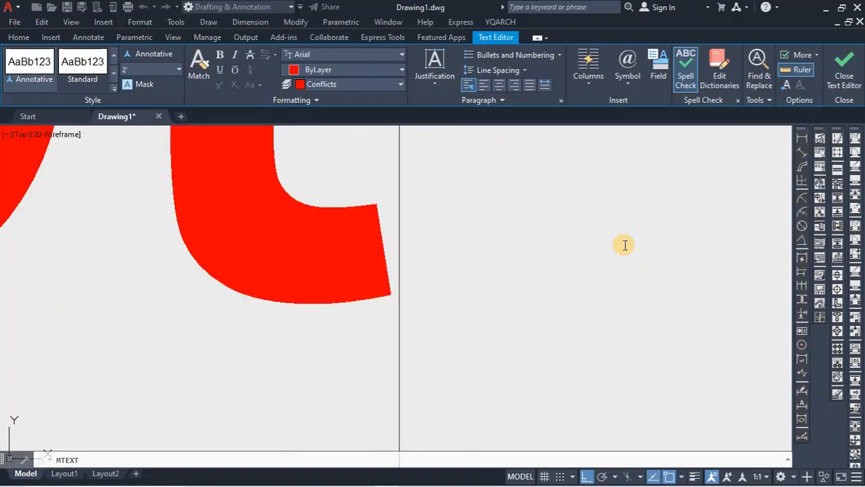
pyautogui.press('Return')
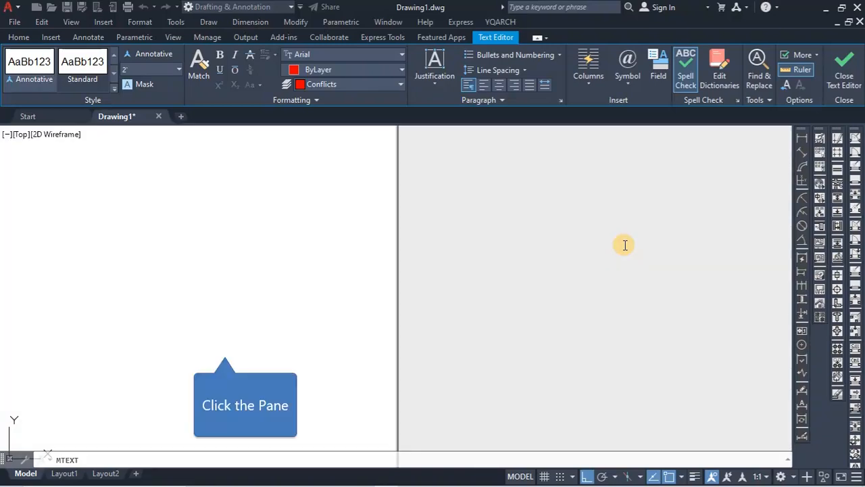
pyautogui.click(225, 347)
# - Widen the "Converging Conflict" text box to about 27'-7" so the label fits on one line
pyautogui.scroll(-3, 423, 304)
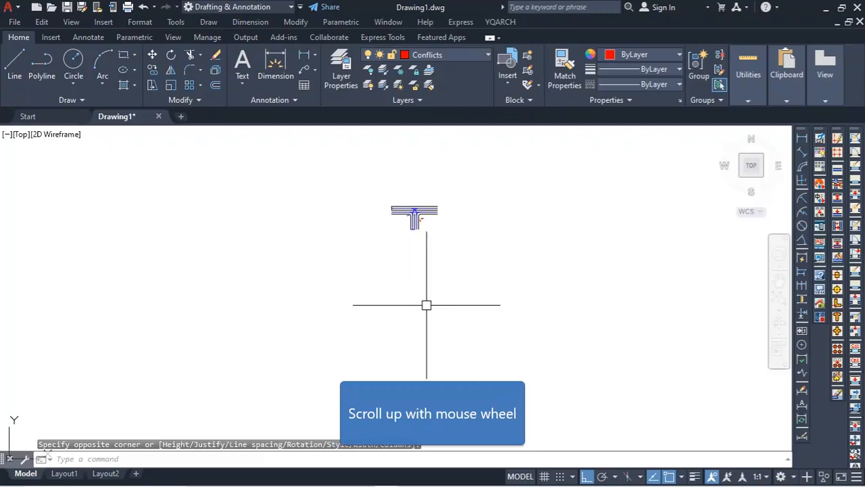
pyautogui.scroll(8, 417, 168)
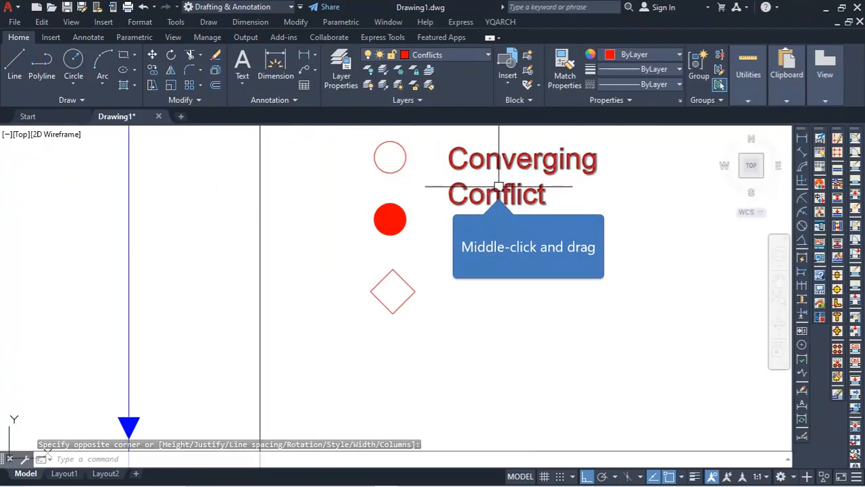
pyautogui.moveTo(499, 186); pyautogui.dragTo(483, 258, button='middle')
pyautogui.doubleClick(500, 280)
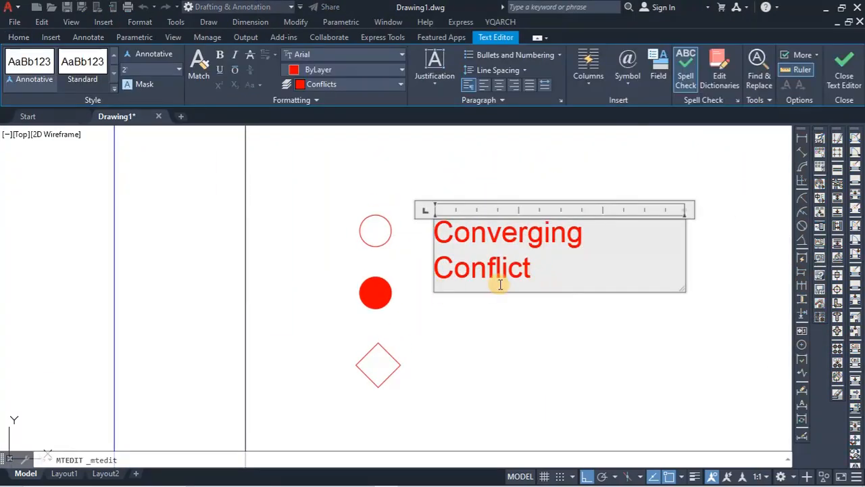
pyautogui.click(589, 234)
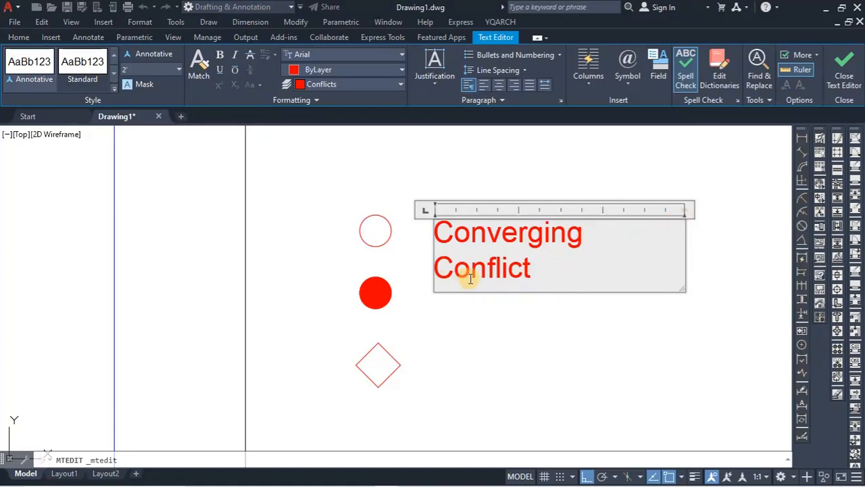
pyautogui.moveTo(686, 210); pyautogui.dragTo(722, 211)
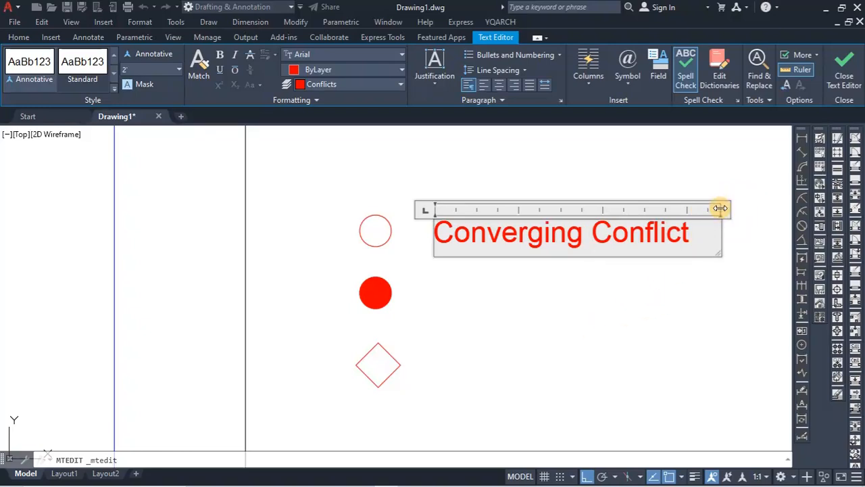
pyautogui.click(702, 210)
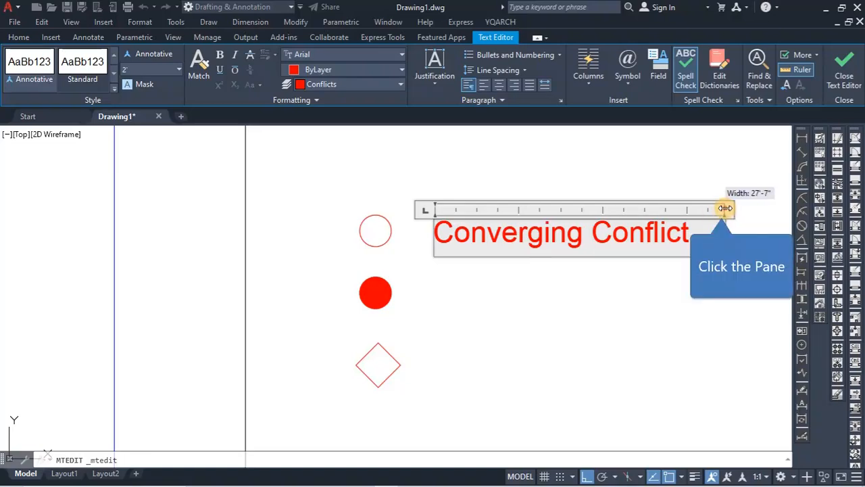
pyautogui.click(685, 296)
# - Copy the "Converging Conflict" label straight down twice, beside the filled circle and beside the diamond
pyautogui.click(572, 238)
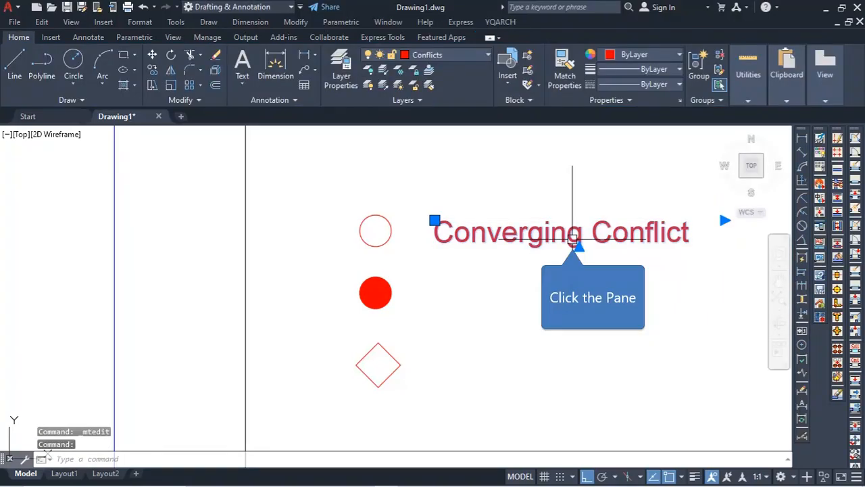
pyautogui.write('co')
pyautogui.press('Return')
pyautogui.click(540, 262)
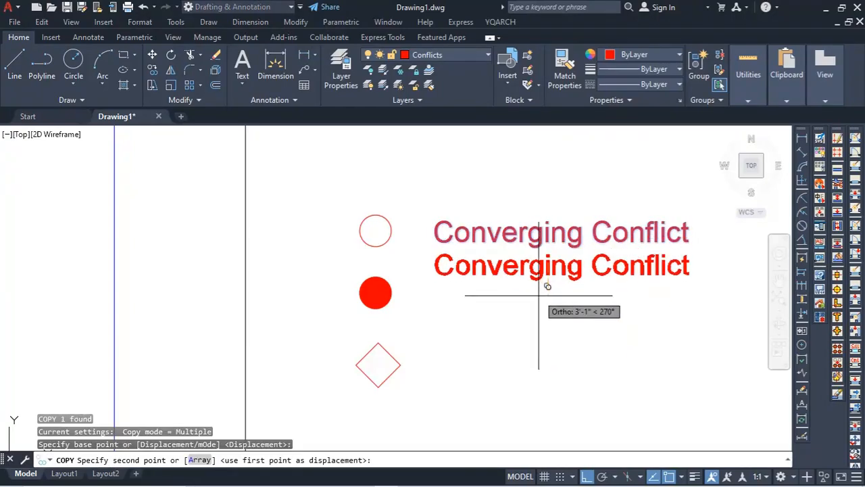
pyautogui.click(545, 307)
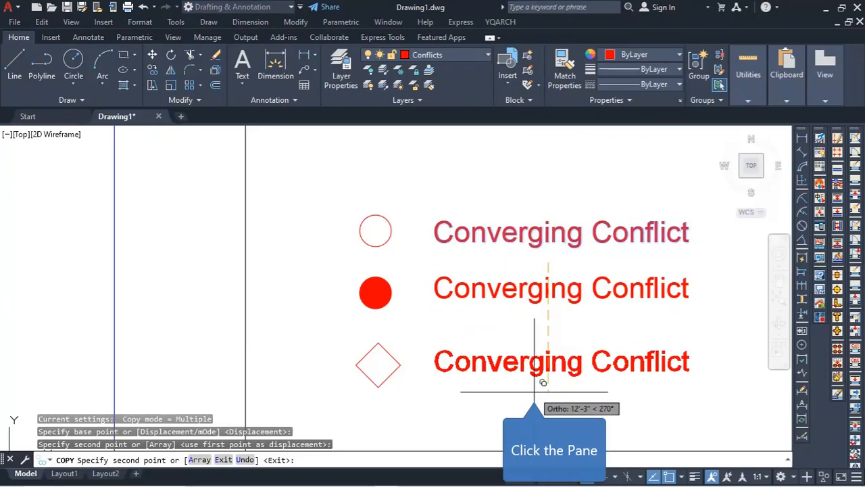
pyautogui.click(534, 390)
pyautogui.press('Escape')
# - Change the label beside the filled red circle to "Crossing Conflict"
pyautogui.scroll(4, 439, 279)
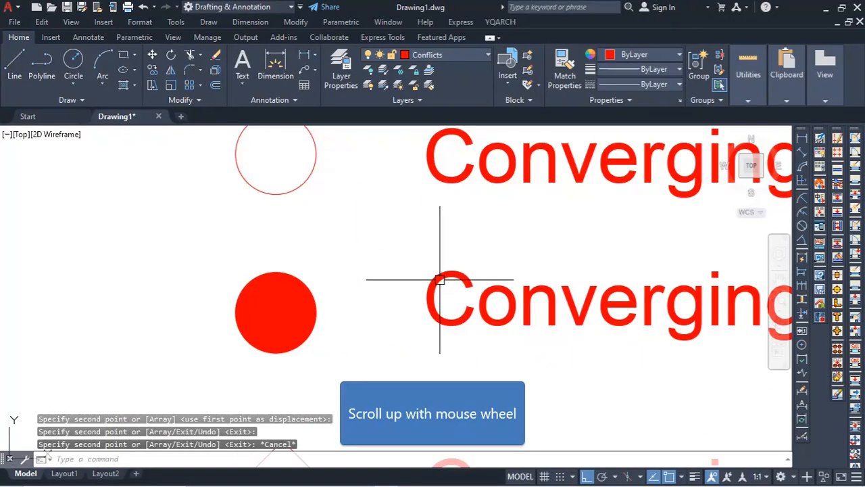
pyautogui.scroll(-4, 439, 279)
pyautogui.doubleClick(436, 281)
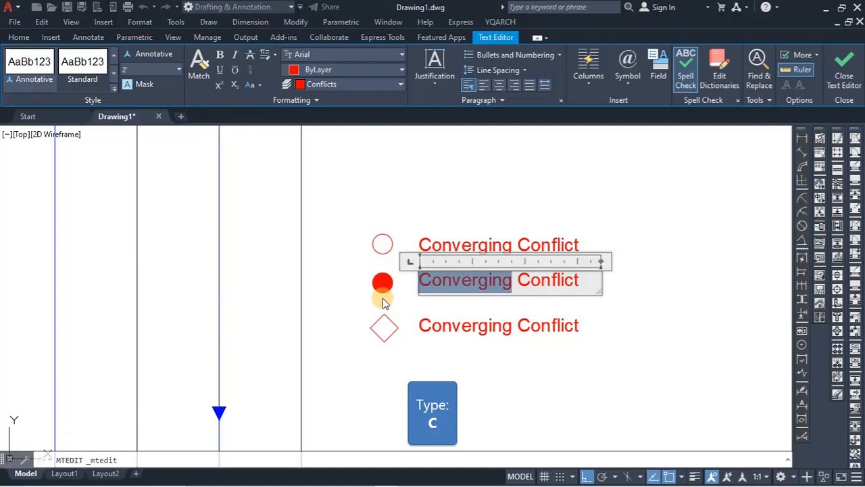
pyautogui.write('ro')
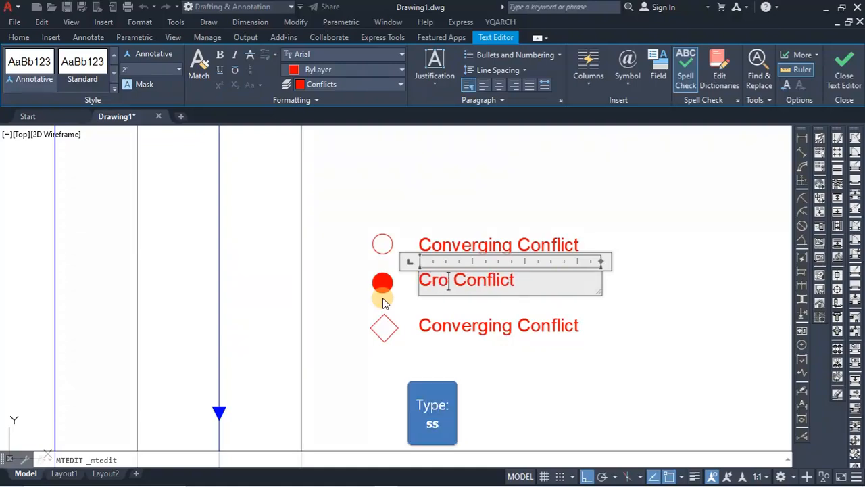
pyautogui.write('ss')
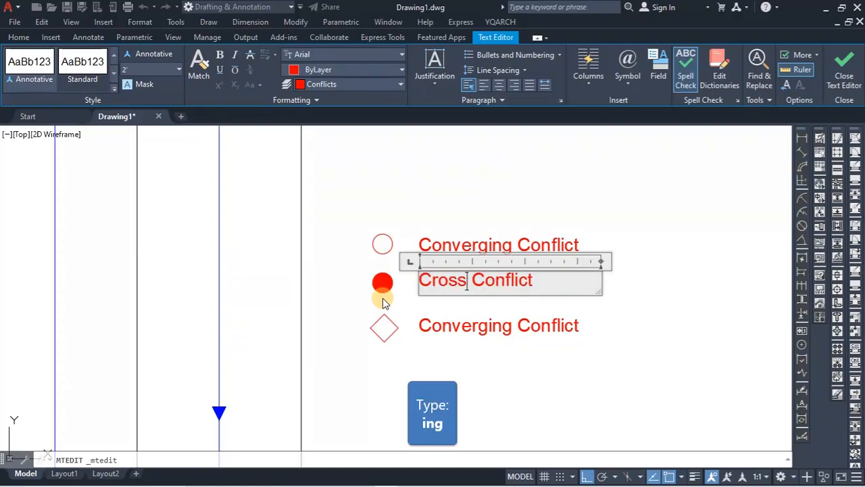
pyautogui.write('ing')
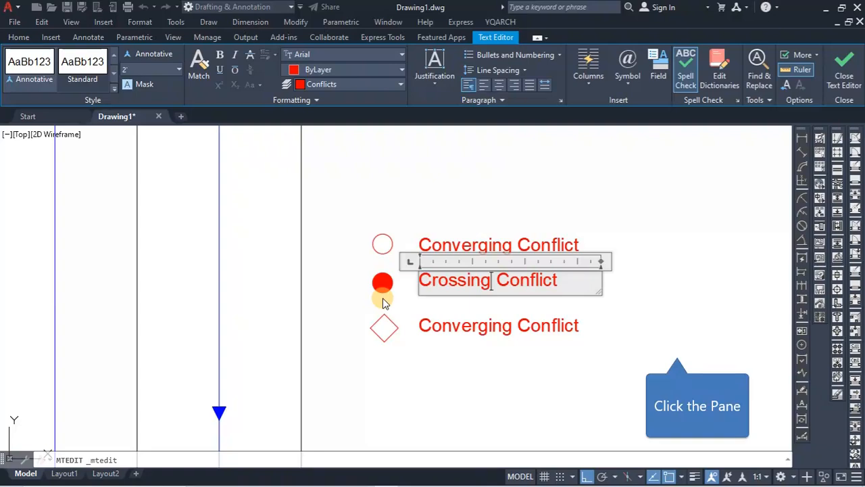
pyautogui.click(677, 351)
# - Change the label beside the red diamond to "Merging Conflict"
pyautogui.doubleClick(437, 325)
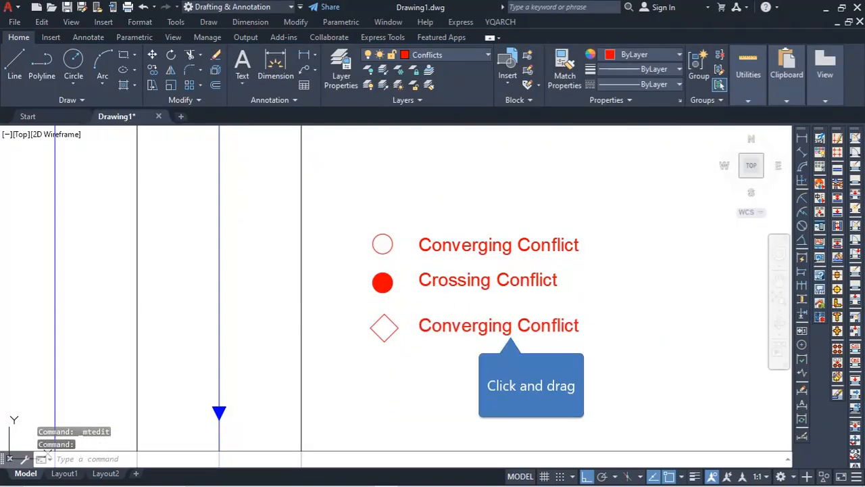
pyautogui.moveTo(513, 325); pyautogui.dragTo(377, 346)
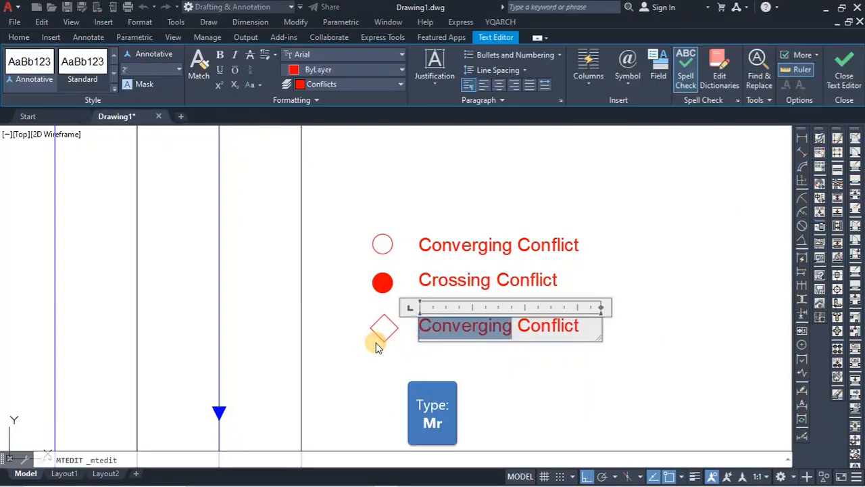
pyautogui.write('Mer')
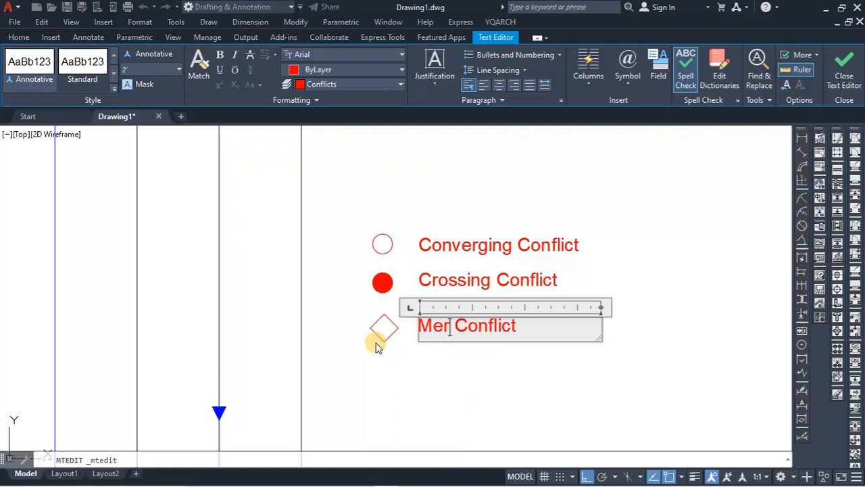
pyautogui.write('ging')
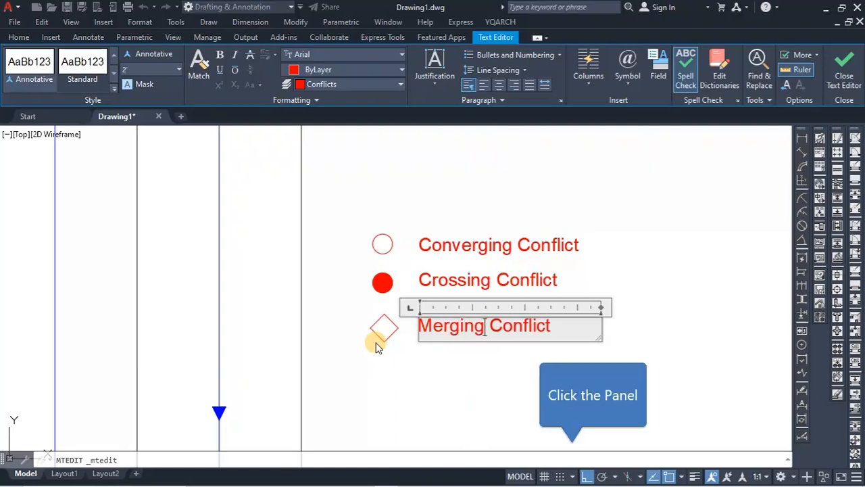
pyautogui.click(566, 411)
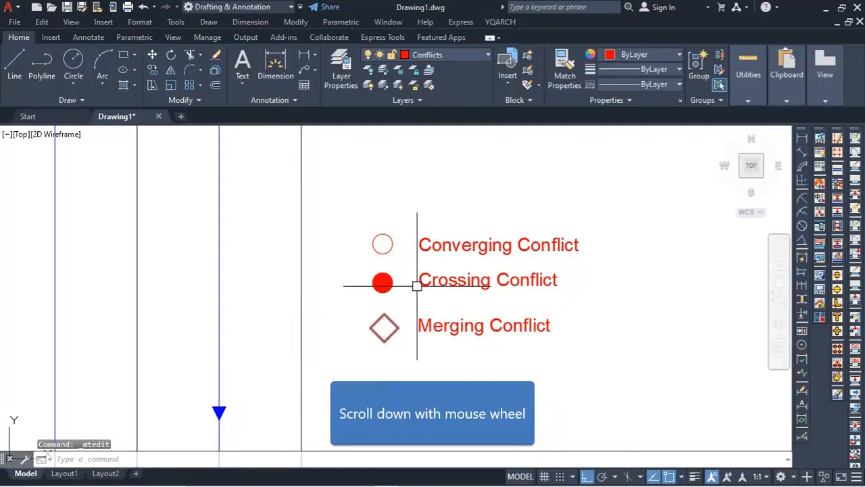
pyautogui.scroll(-5, 536, 242)
pyautogui.scroll(6, 536, 242)
pyautogui.scroll(-4, 454, 303)
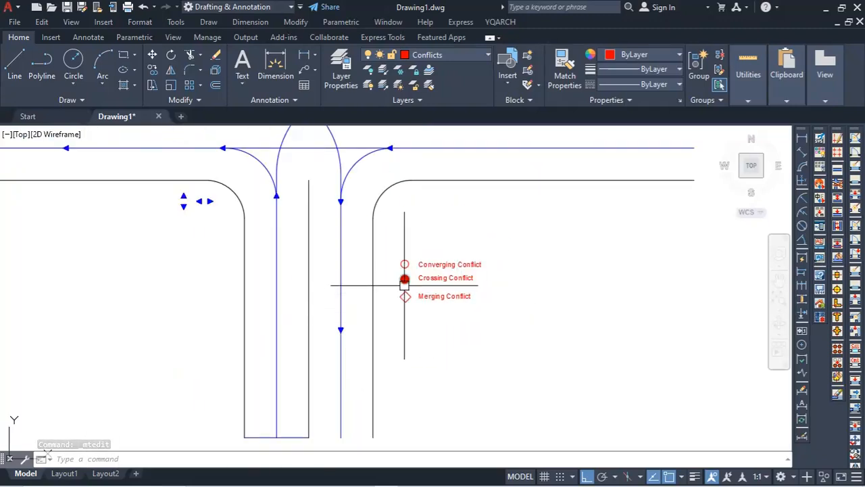
pyautogui.moveTo(411, 340); pyautogui.dragTo(460, 402, button='middle')
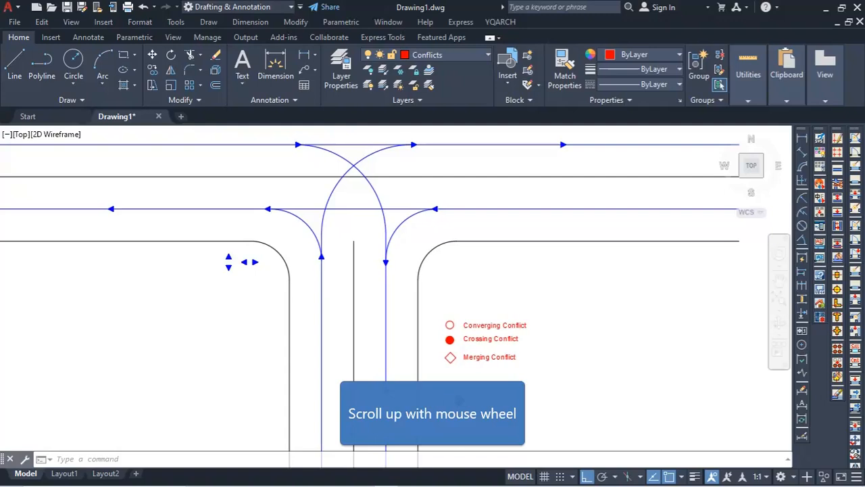
pyautogui.scroll(4, 443, 323)
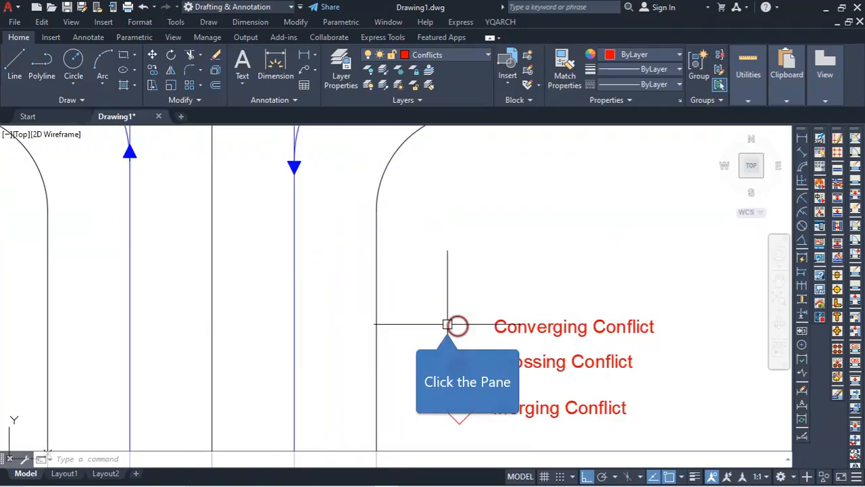
pyautogui.click(448, 324)
pyautogui.write('co')
pyautogui.press('Return')
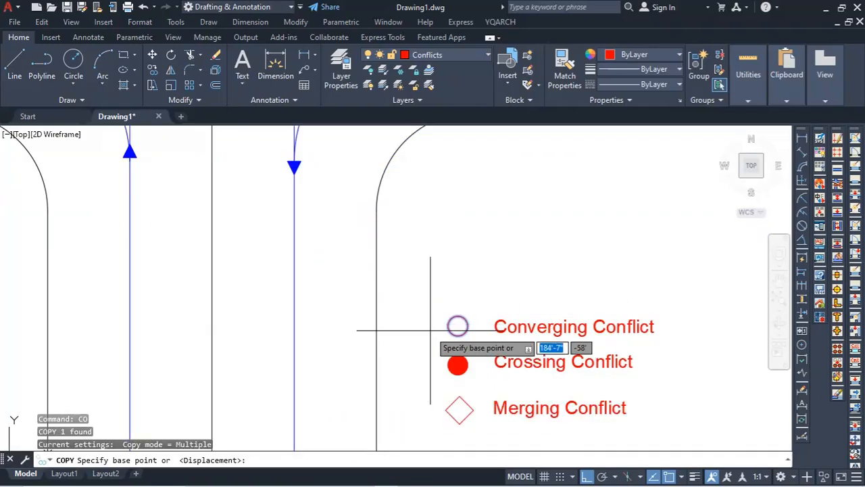
pyautogui.click(458, 326)
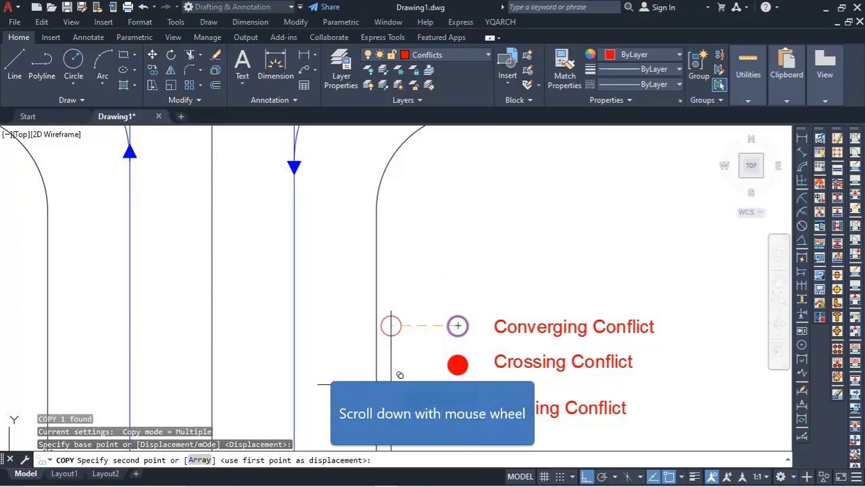
pyautogui.scroll(-4, 389, 382)
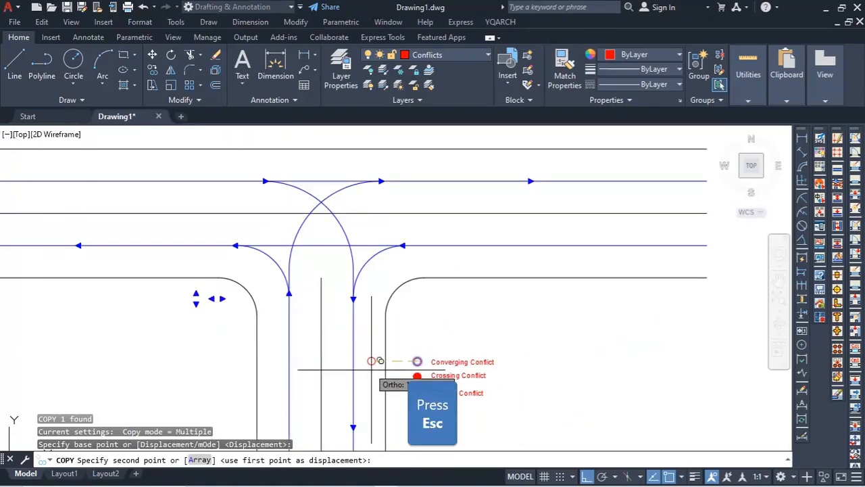
pyautogui.press('Escape')
pyautogui.scroll(4, 264, 296)
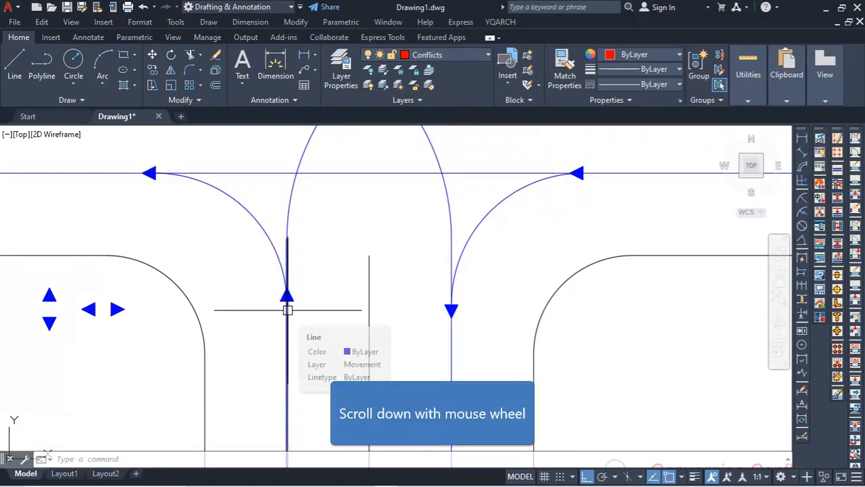
pyautogui.scroll(-5, 286, 312)
pyautogui.scroll(5, 284, 260)
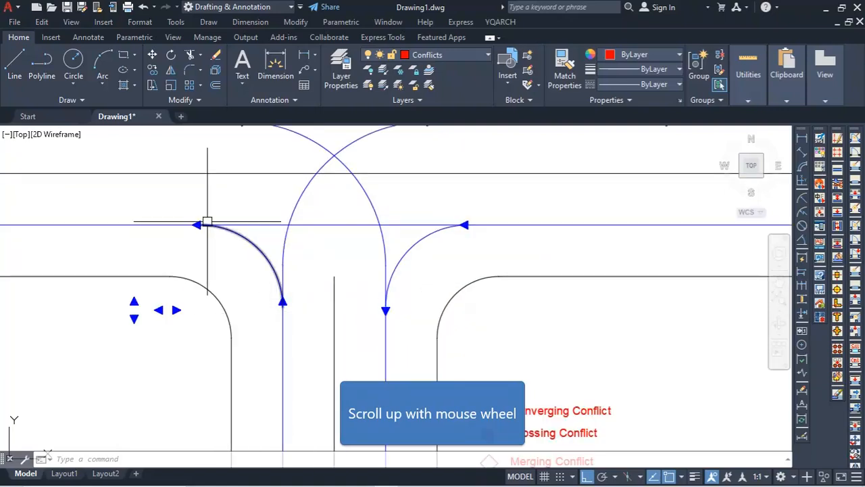
# - Change the legend label beside the open red circle to "Diverging Conflict"
pyautogui.scroll(5, 207, 221)
pyautogui.scroll(-5, 290, 249)
pyautogui.scroll(-5, 579, 330)
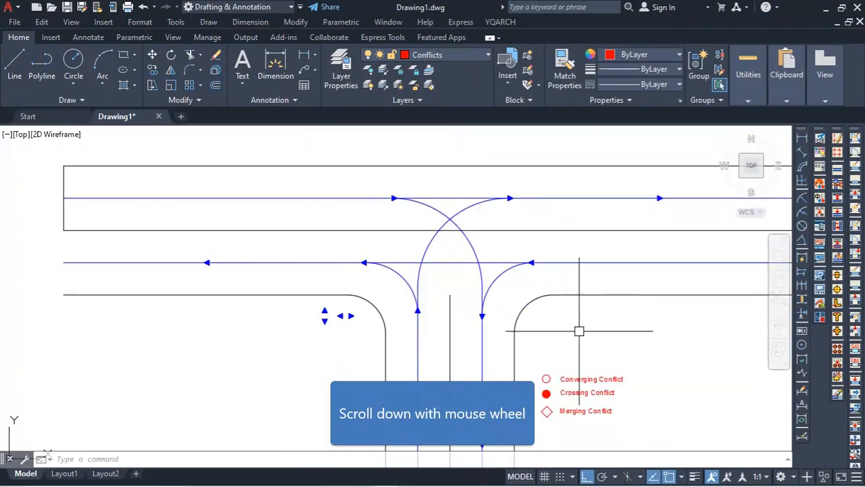
pyautogui.scroll(5, 569, 386)
pyautogui.doubleClick(590, 353)
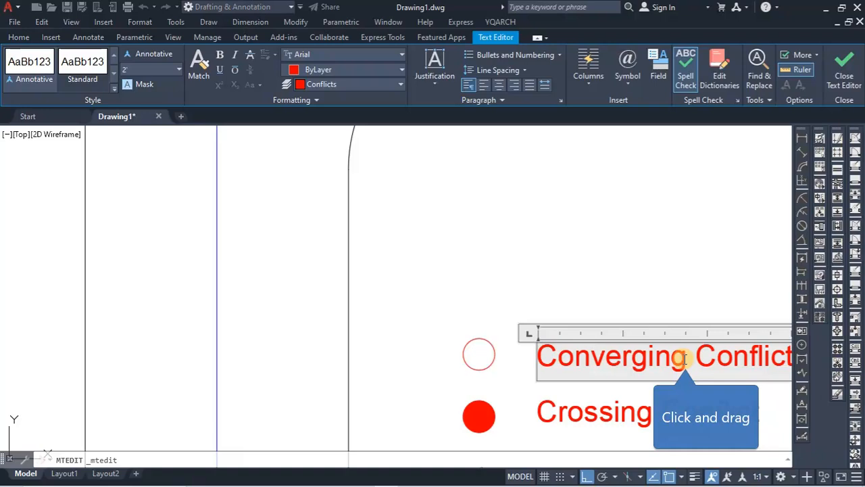
pyautogui.moveTo(685, 358); pyautogui.dragTo(531, 349)
pyautogui.write('D')
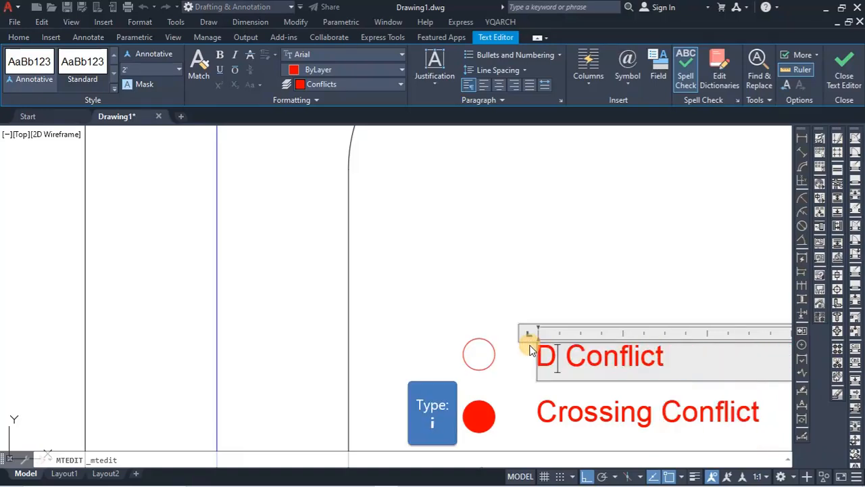
pyautogui.write('i')
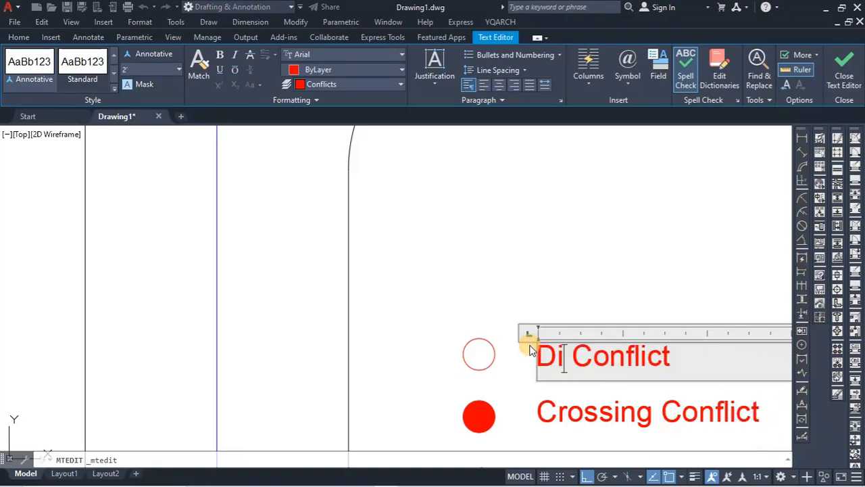
pyautogui.write('ver')
pyautogui.write('v')
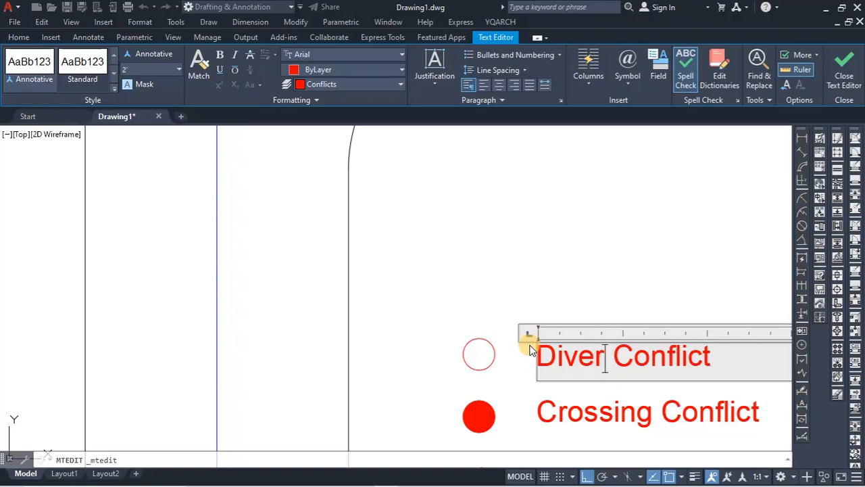
pyautogui.write('ging')
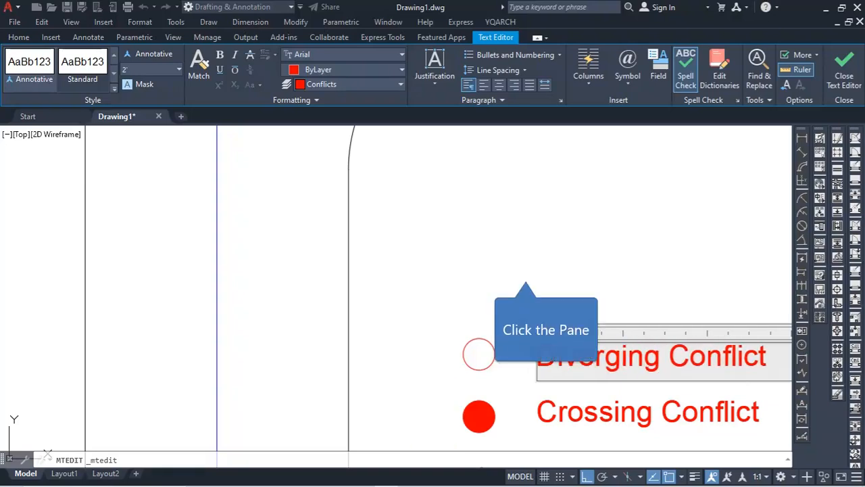
pyautogui.click(526, 273)
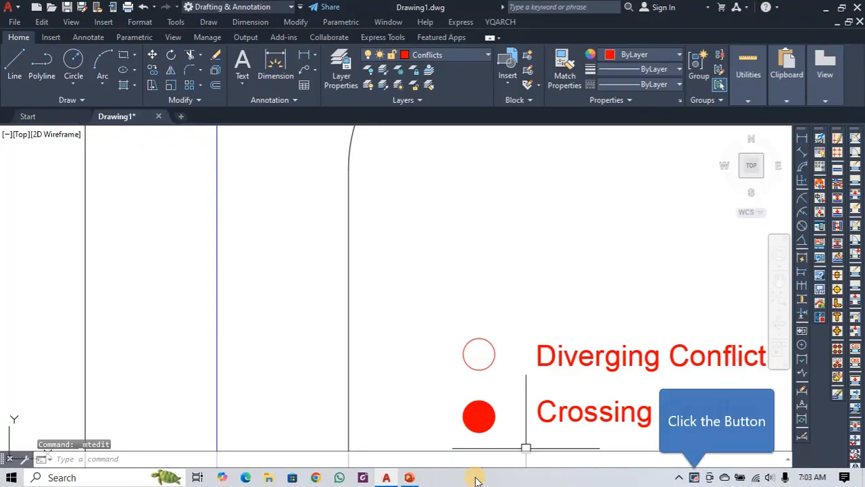
pyautogui.click(696, 478)
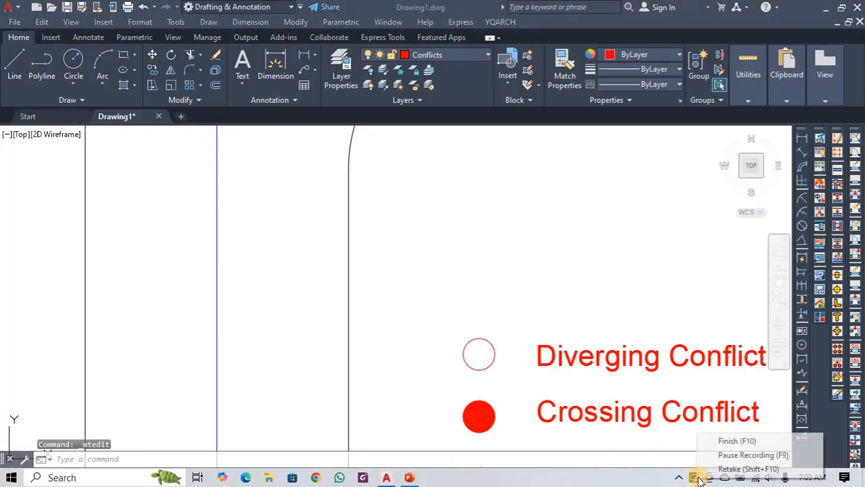
pyautogui.click(750, 457)
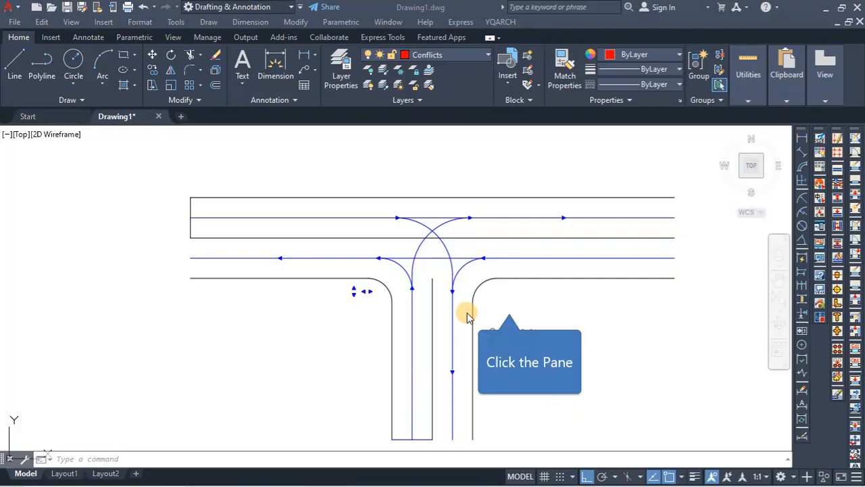
# - Copy the open red circle by its top quadrant to the base of the blue up arrow in the side road
pyautogui.click(507, 303)
pyautogui.scroll(6, 507, 304)
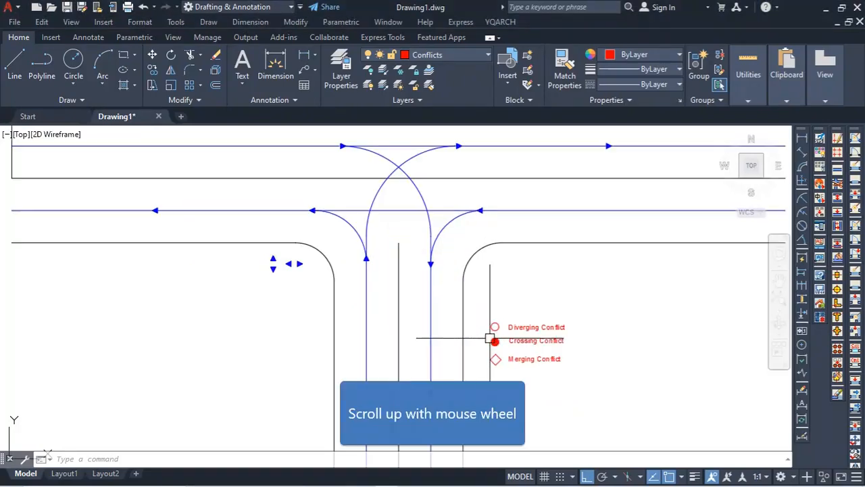
pyautogui.scroll(-3, 537, 345)
pyautogui.scroll(5, 537, 345)
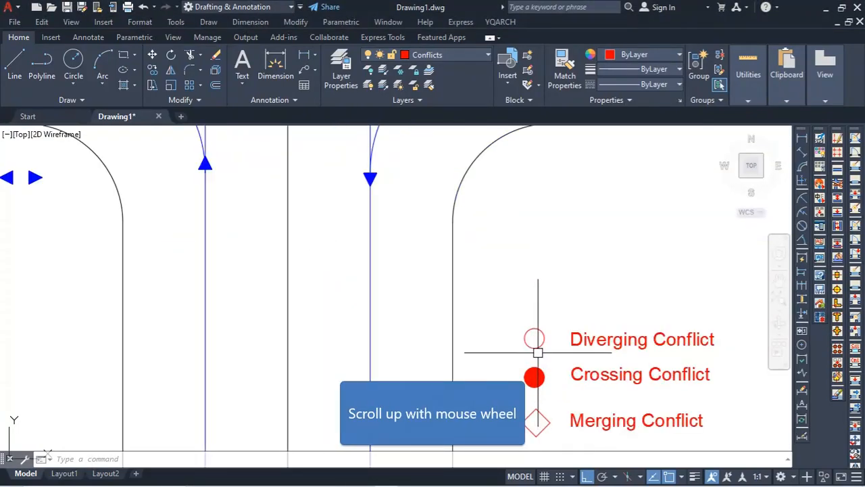
pyautogui.click(538, 345)
pyautogui.click(543, 344)
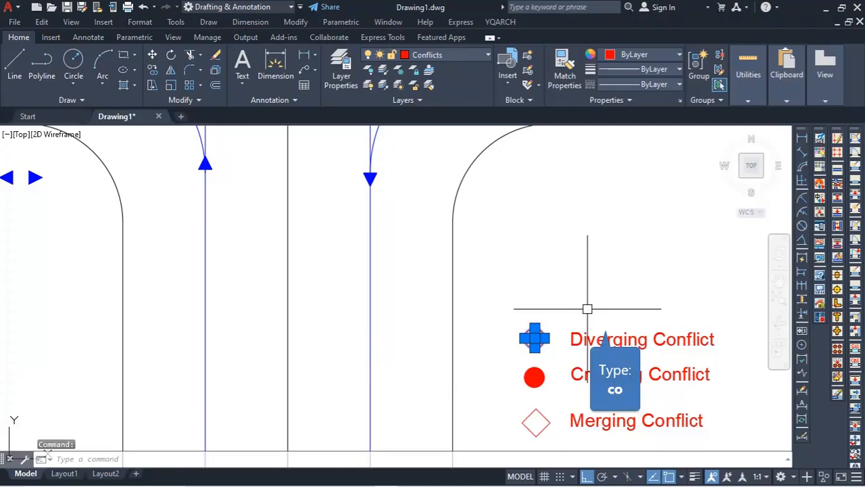
pyautogui.write('co')
pyautogui.press('Return')
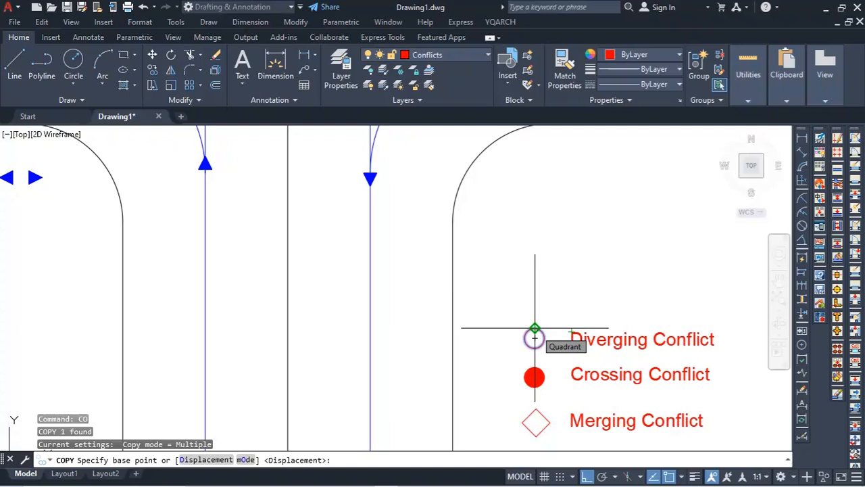
pyautogui.click(534, 332)
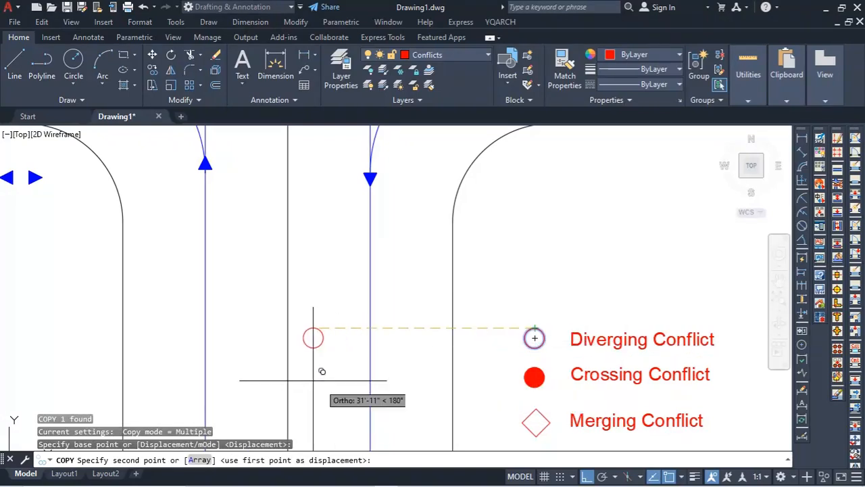
pyautogui.scroll(5, 206, 173)
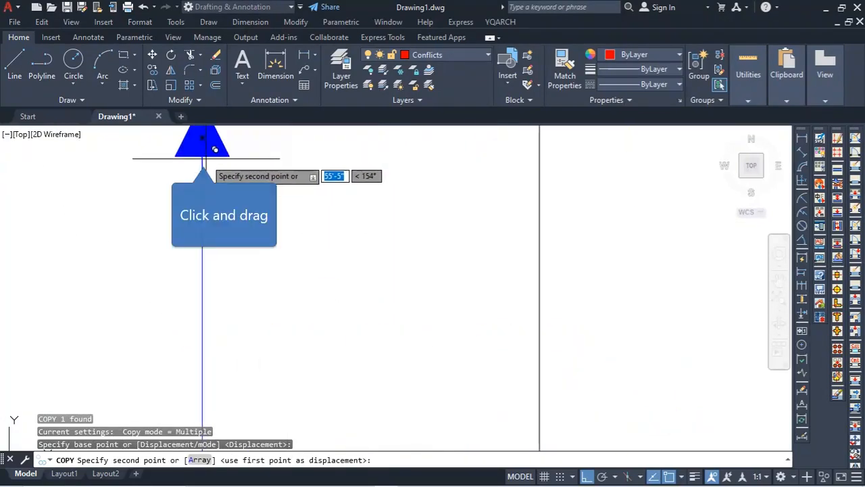
pyautogui.scroll(-5, 181, 219)
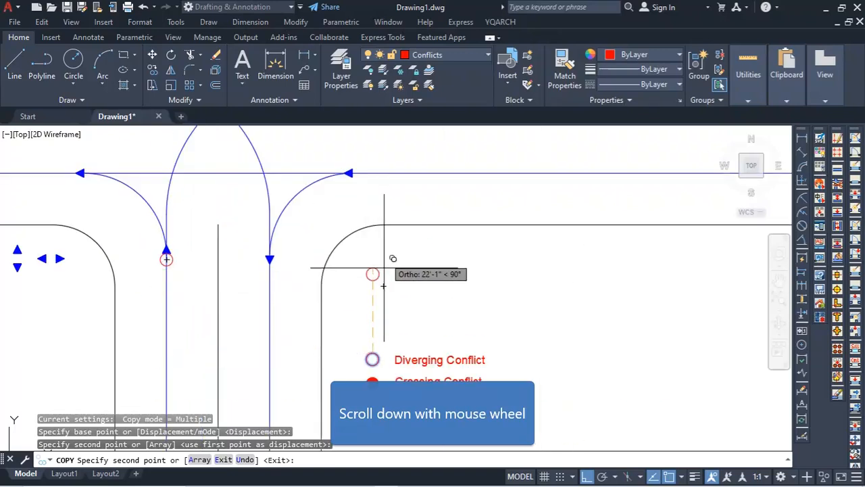
# - Place another copy of the open circle at the base of the left-pointing arrow where the lower lane curves into the side road
pyautogui.scroll(-4, 384, 268)
pyautogui.scroll(4, 308, 301)
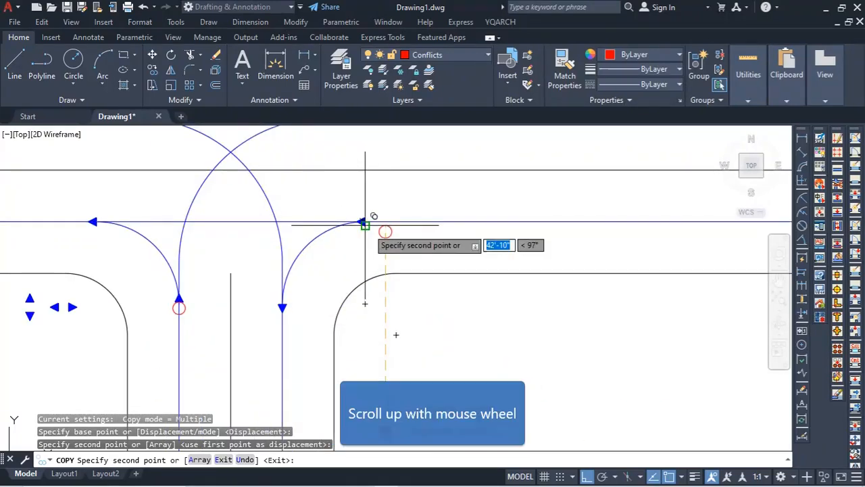
pyautogui.scroll(4, 369, 223)
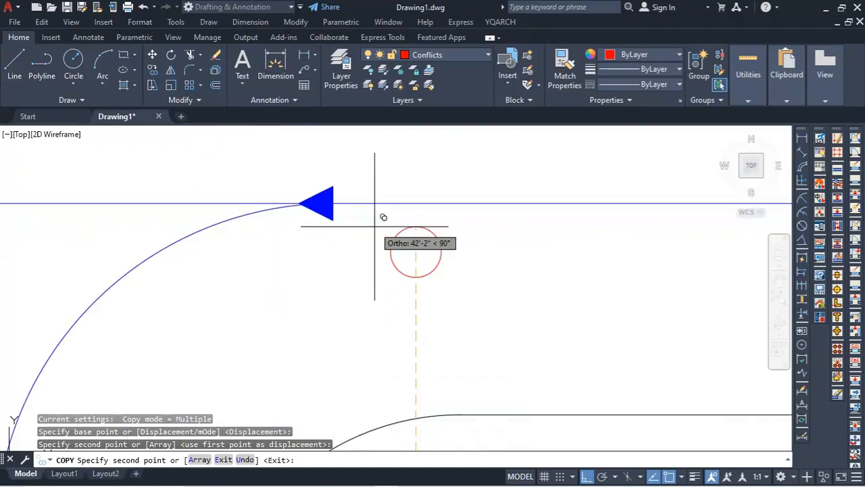
pyautogui.click(342, 202)
pyautogui.scroll(-3, 354, 299)
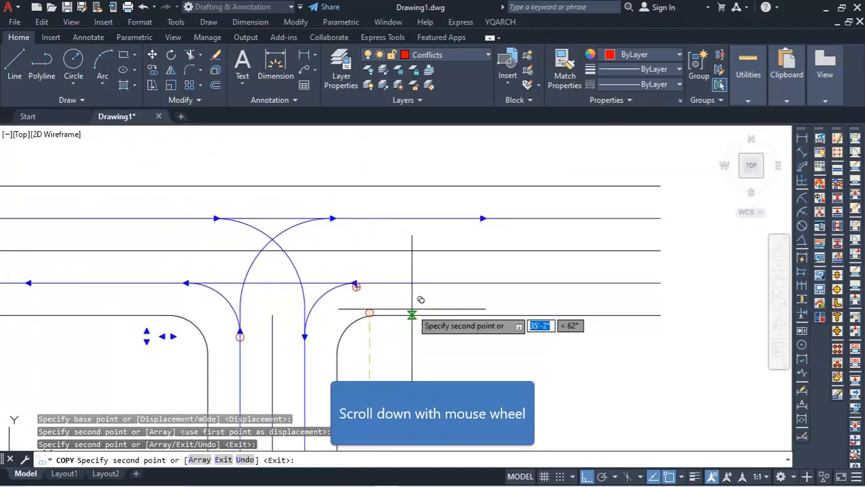
# - Place a third open circle at the base of the upper lane's right-pointing arrow before the curve, and finish copying
pyautogui.scroll(3, 200, 228)
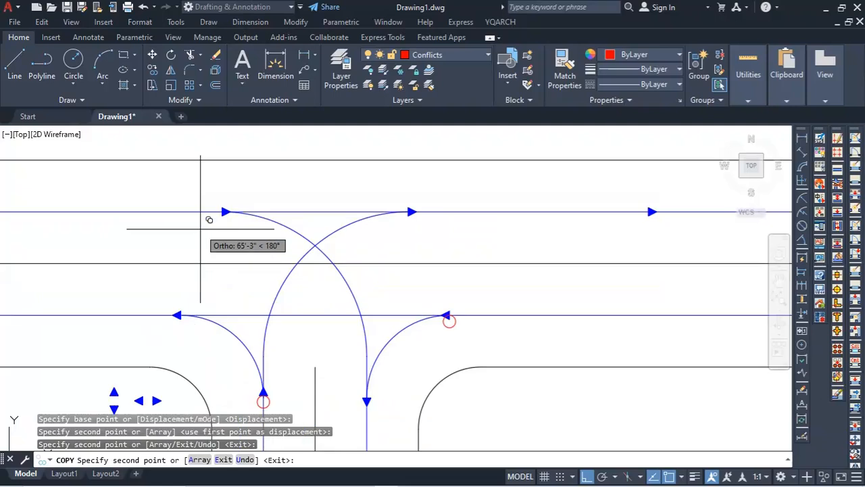
pyautogui.scroll(3, 200, 229)
pyautogui.click(253, 183)
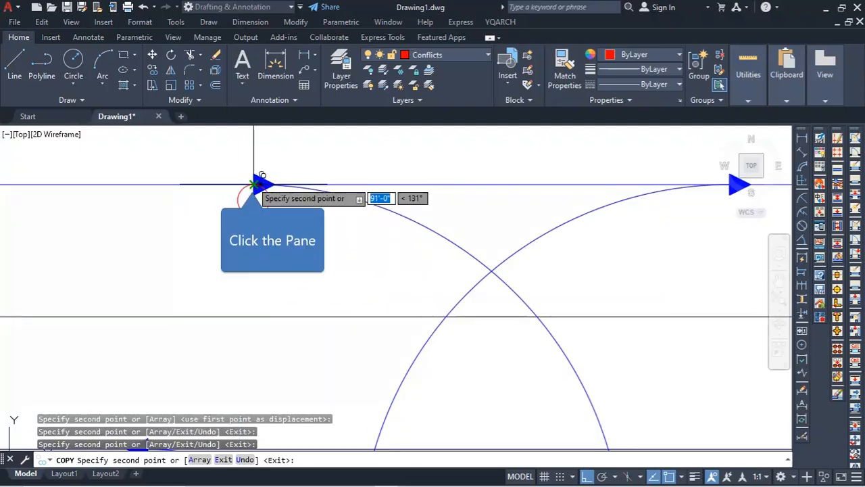
pyautogui.press('Escape')
# - Move the upper lane's open circle by its right quadrant to the middle of the arrow's base, centering it on the lane line
pyautogui.click(259, 191)
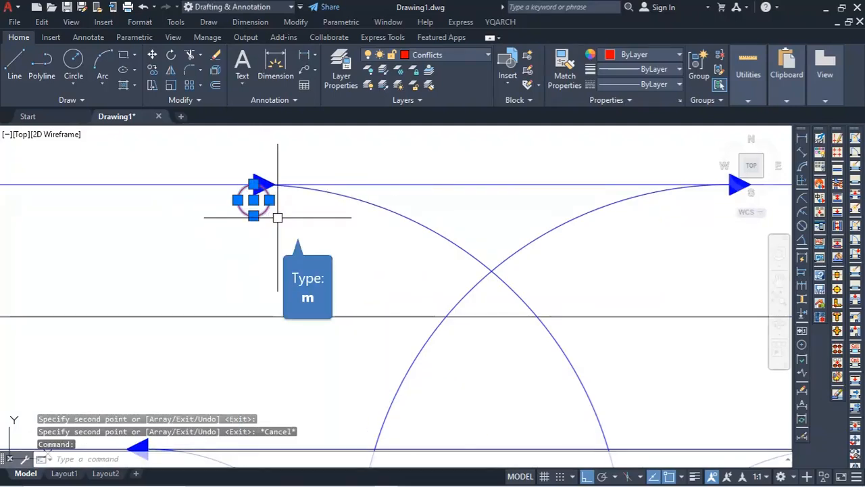
pyautogui.write('m')
pyautogui.press('Return')
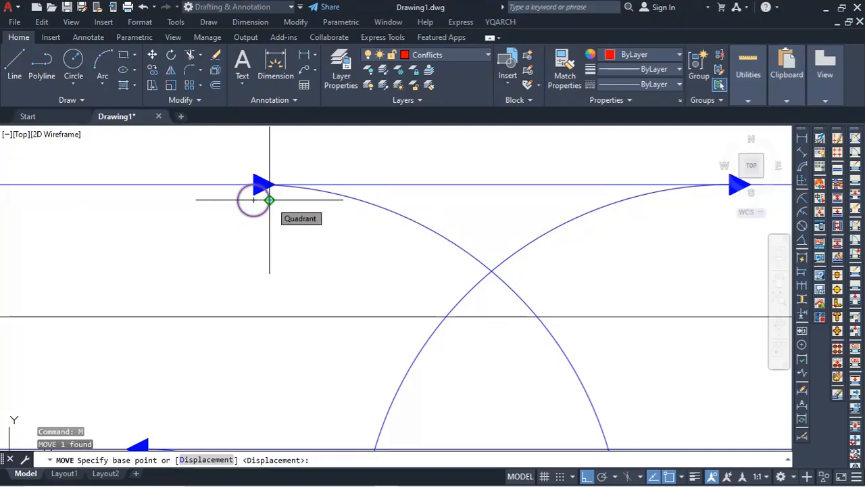
pyautogui.click(269, 200)
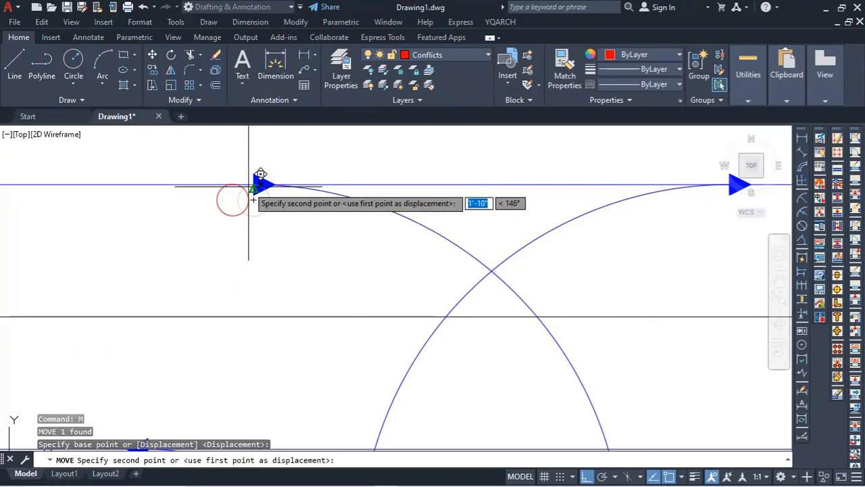
pyautogui.click(252, 186)
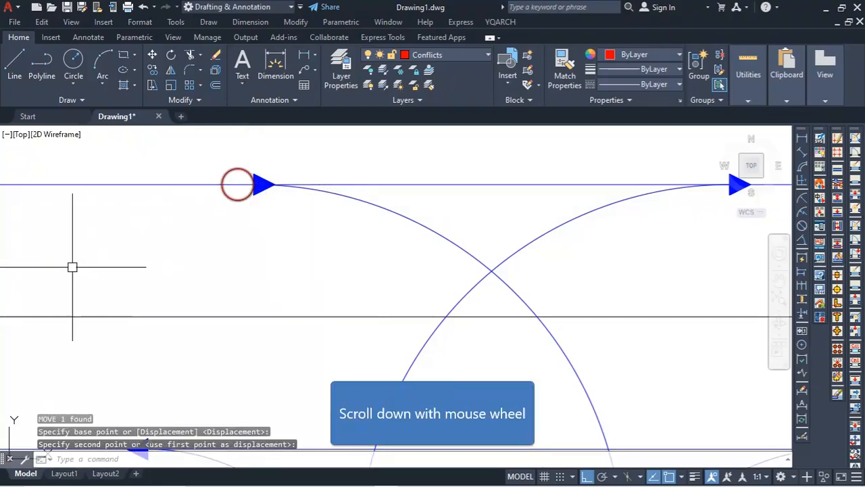
# - Move the lower lane's open circle by its left quadrant to the middle of the left-pointing arrow's base
pyautogui.scroll(-7, 241, 232)
pyautogui.scroll(6, 185, 286)
pyautogui.click(283, 279)
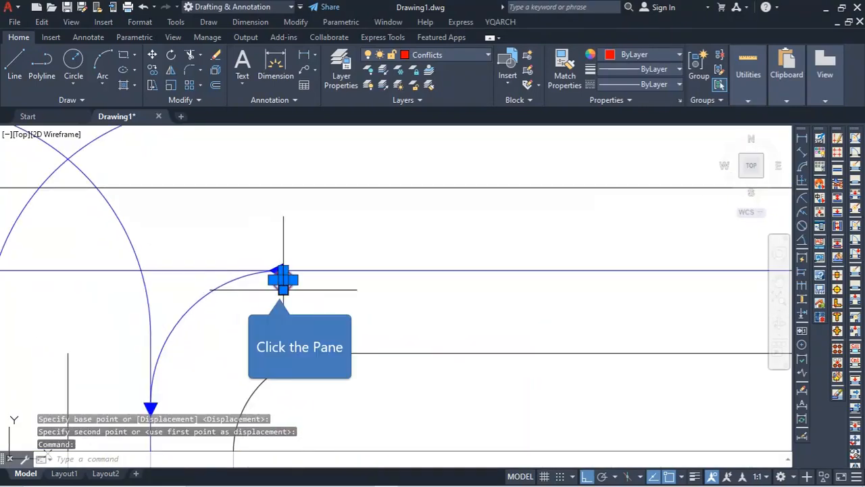
pyautogui.write('m')
pyautogui.press('Return')
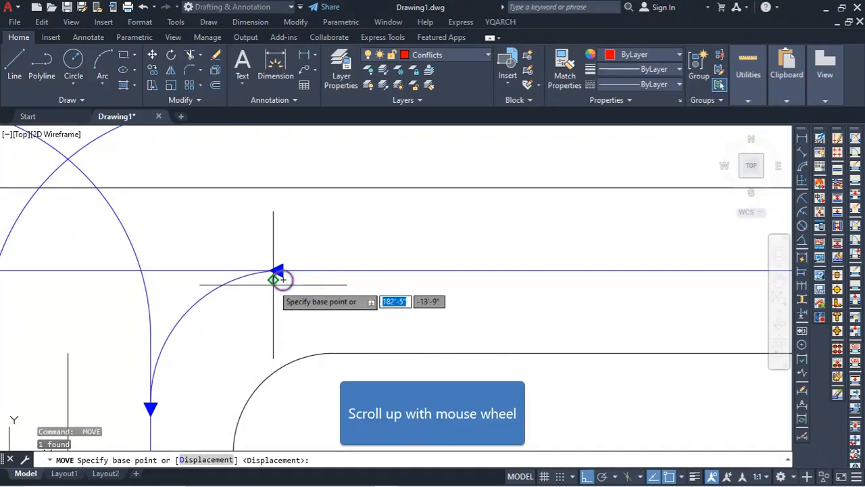
pyautogui.scroll(2, 272, 277)
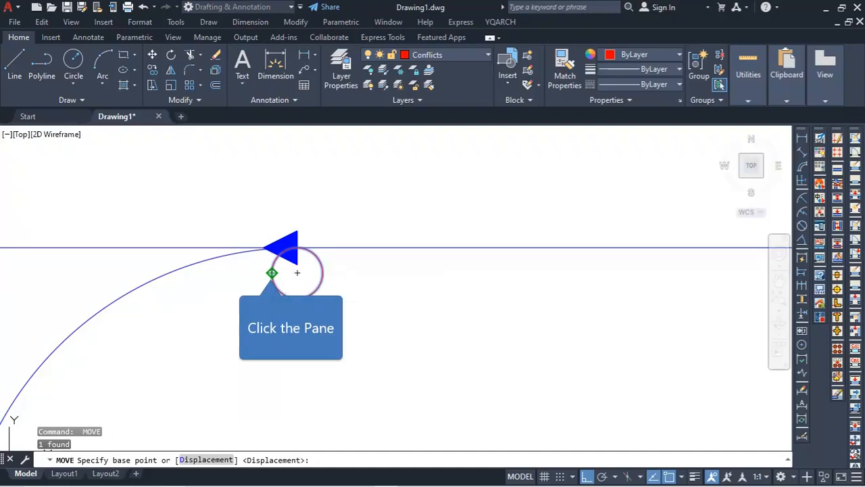
pyautogui.click(296, 273)
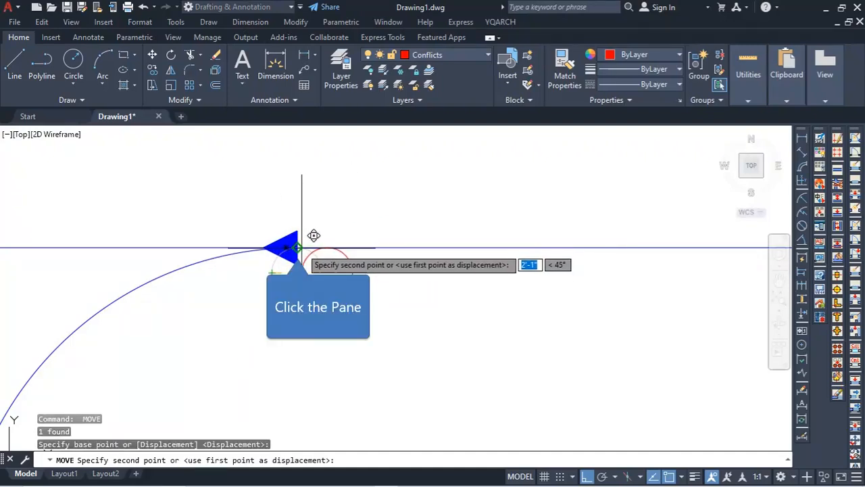
pyautogui.click(309, 234)
pyautogui.scroll(-3, 363, 264)
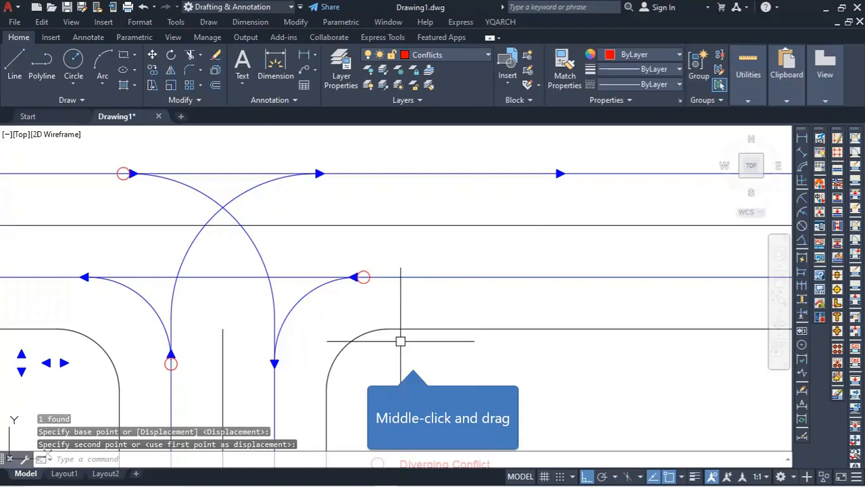
pyautogui.moveTo(400, 341)
pyautogui.mouseDown(button='middle')
pyautogui.moveTo(429, 299)
pyautogui.moveTo(443, 240)
pyautogui.mouseUp(button='middle')
pyautogui.scroll(3, 403, 369)
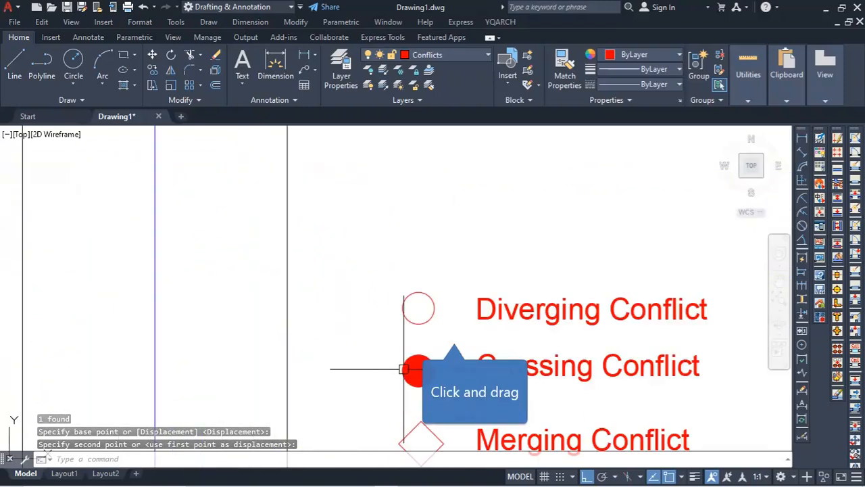
pyautogui.click(454, 334)
pyautogui.click(386, 390)
pyautogui.write('m')
pyautogui.press('Return')
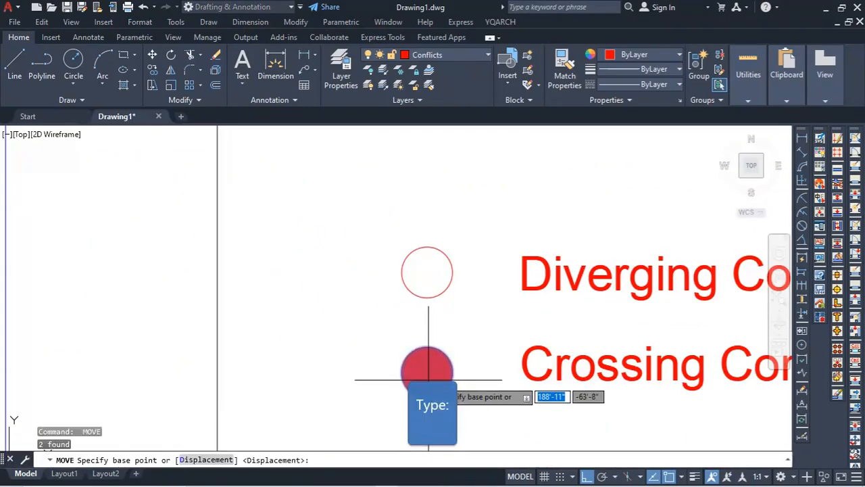
pyautogui.press('Escape')
# - Copy the filled crossing-conflict circle by its center onto the point where the left turning curve crosses the lower lane
pyautogui.click(460, 321)
pyautogui.click(428, 353)
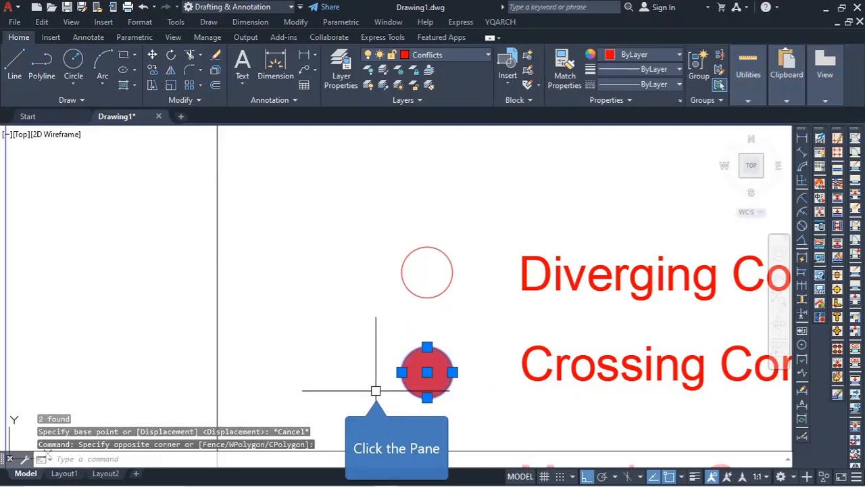
pyautogui.write('co')
pyautogui.press('Return')
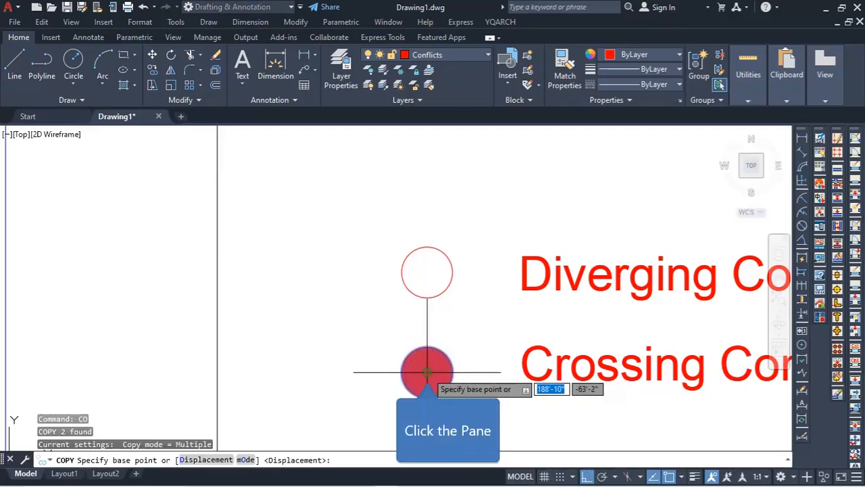
pyautogui.click(427, 371)
pyautogui.scroll(-3, 295, 315)
pyautogui.scroll(4, 264, 254)
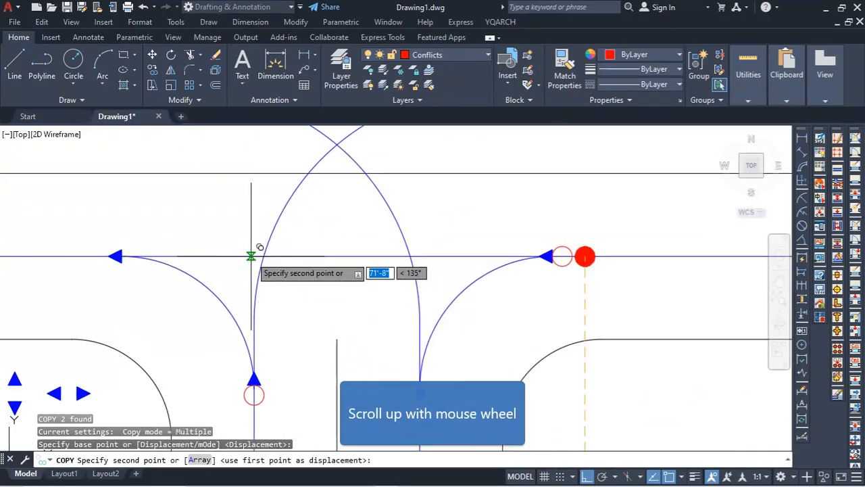
pyautogui.click(276, 256)
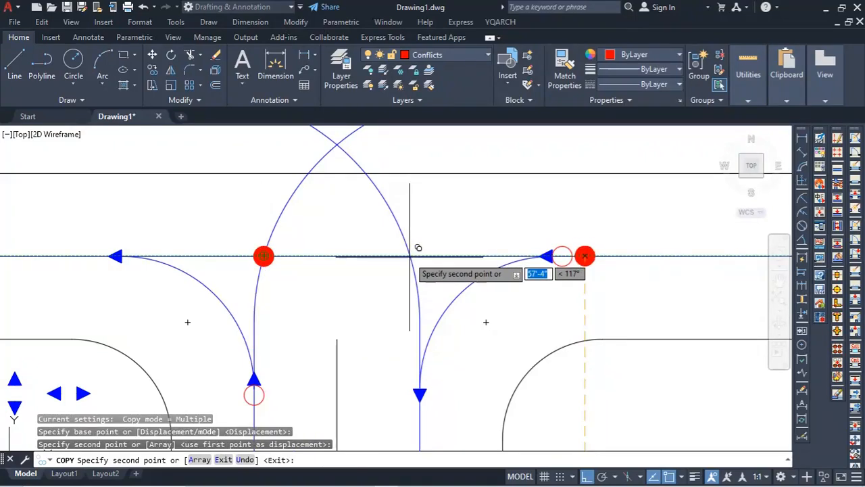
# - Place more filled circles where the right curve crosses the lower lane and where the two curves cross each other, and finish copying
pyautogui.click(411, 255)
pyautogui.scroll(-3, 350, 315)
pyautogui.scroll(3, 328, 235)
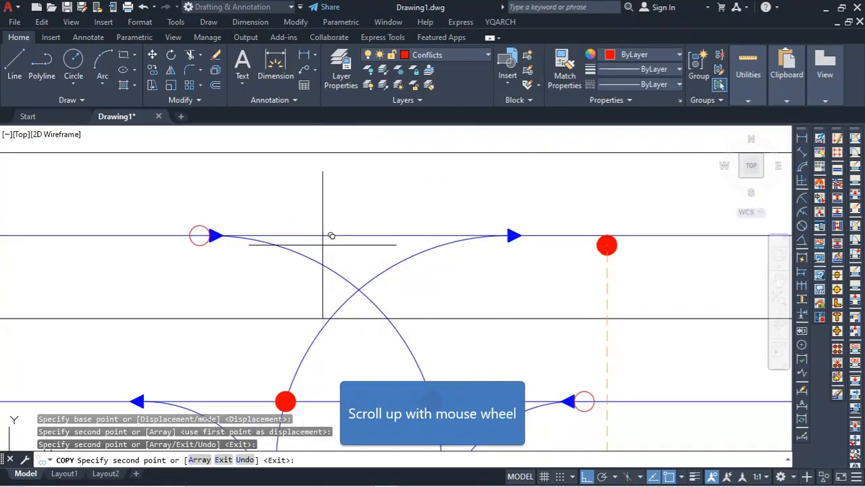
pyautogui.click(359, 289)
pyautogui.scroll(-6, 409, 263)
pyautogui.press('Escape')
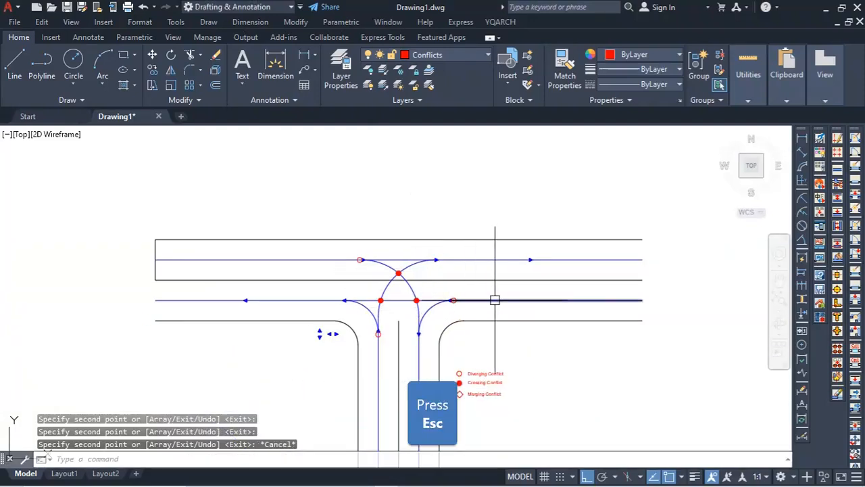
pyautogui.moveTo(443, 306); pyautogui.dragTo(452, 320, button='middle')
pyautogui.scroll(2, 462, 308)
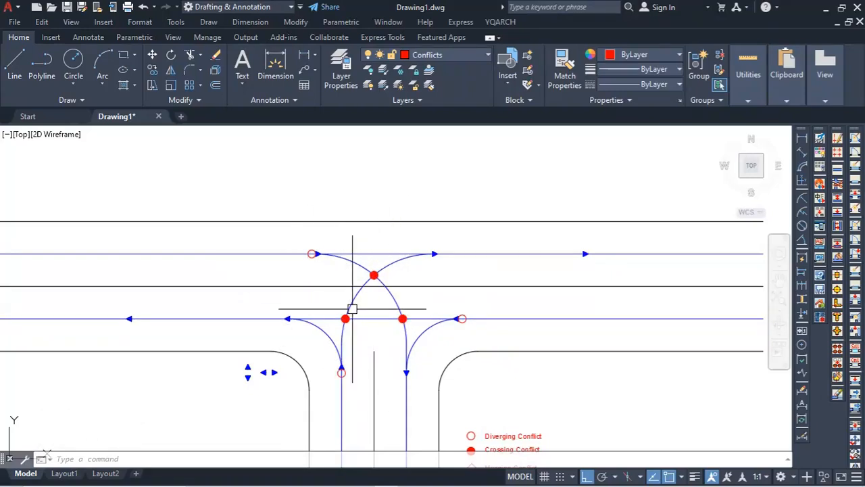
pyautogui.scroll(-2, 403, 296)
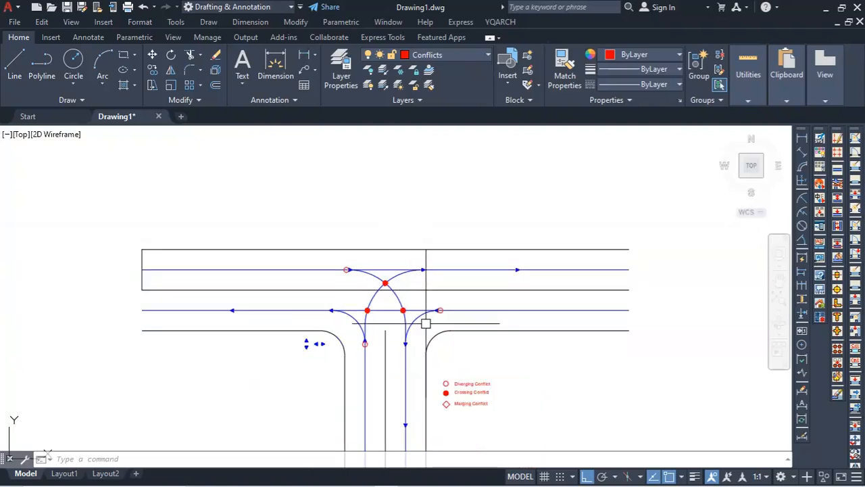
# - Copy the merging-conflict diamond by its lower corner to the base of the down-pointing arrow at the side road's entrance
pyautogui.scroll(4, 450, 405)
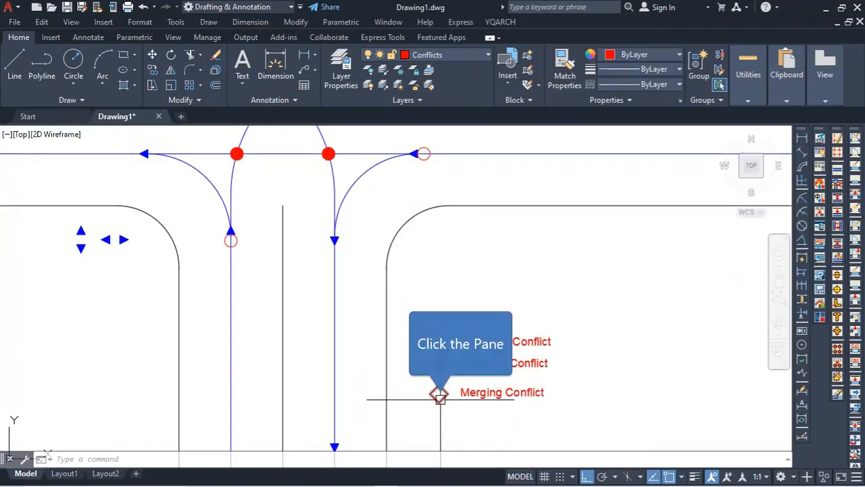
pyautogui.click(439, 397)
pyautogui.write('co')
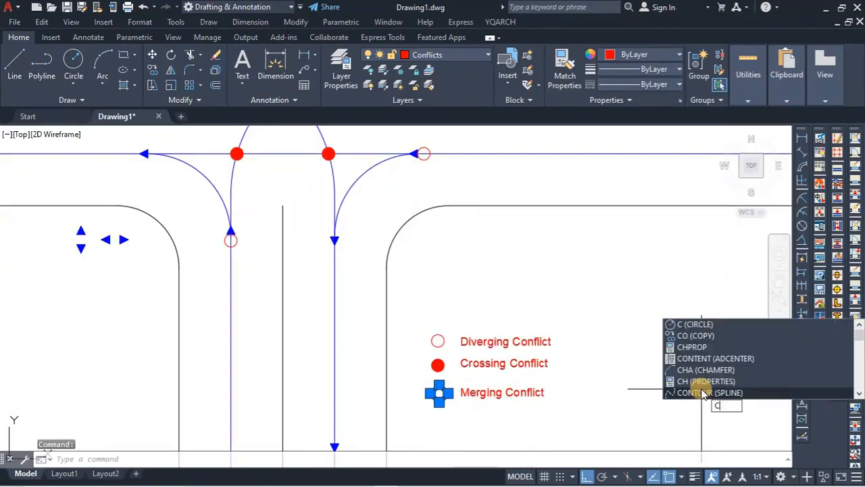
pyautogui.press('Return')
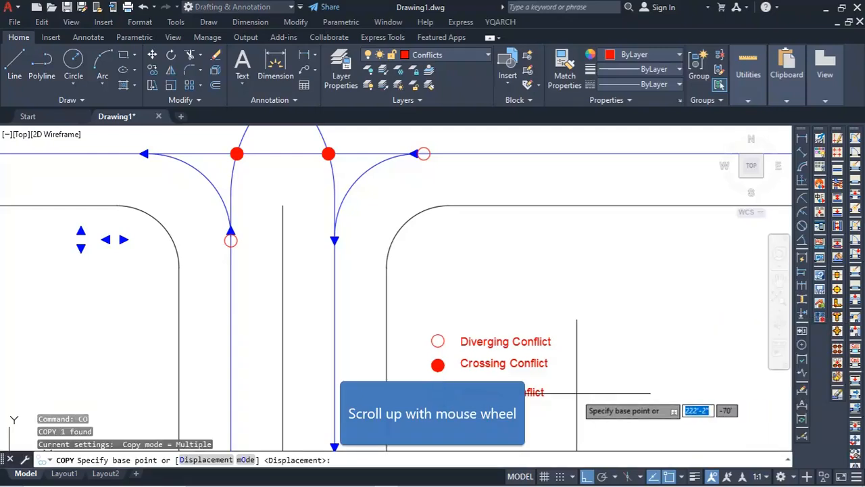
pyautogui.scroll(4, 435, 396)
pyautogui.scroll(-5, 459, 375)
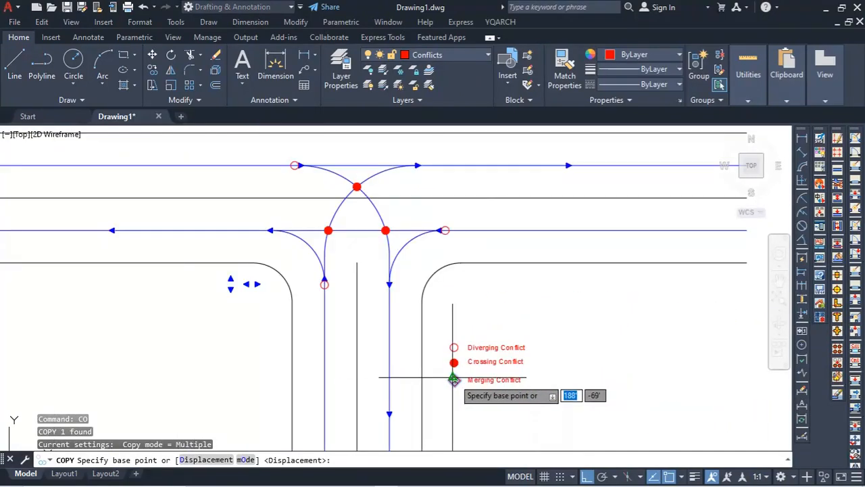
pyautogui.scroll(4, 452, 377)
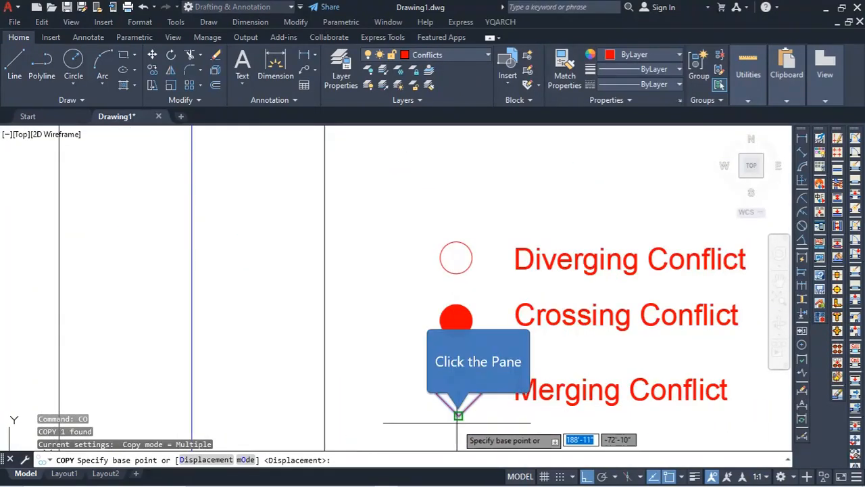
pyautogui.click(458, 411)
pyautogui.scroll(-2, 517, 429)
pyautogui.scroll(-4, 428, 351)
pyautogui.scroll(4, 432, 348)
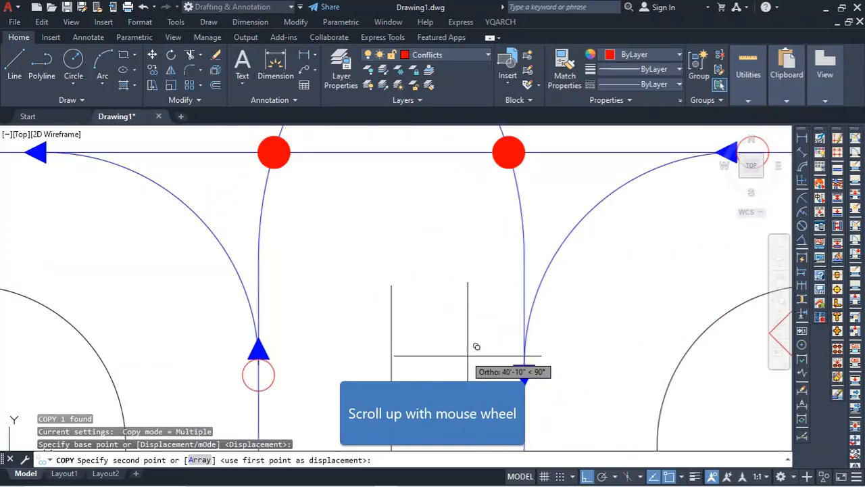
pyautogui.click(525, 364)
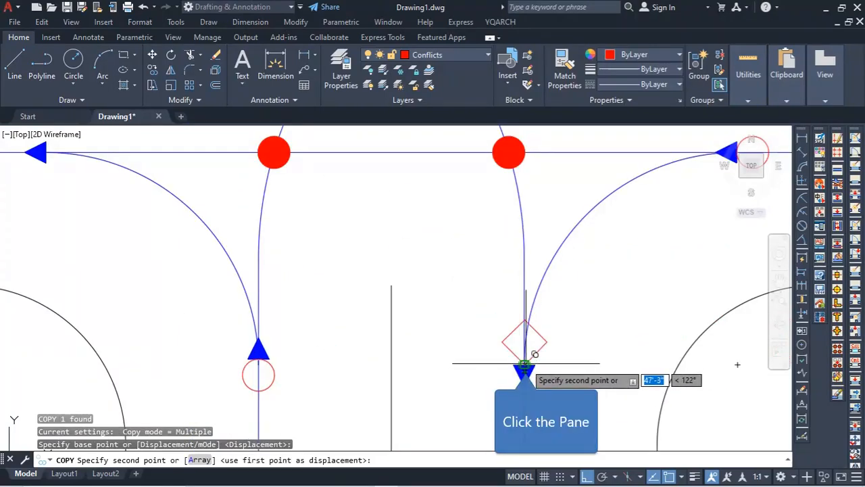
# - Place two more diamonds at the bases of the lower lane's left-pointing merge arrow and the upper lane's right-pointing merge arrow, and finish copying
pyautogui.scroll(-3, 525, 365)
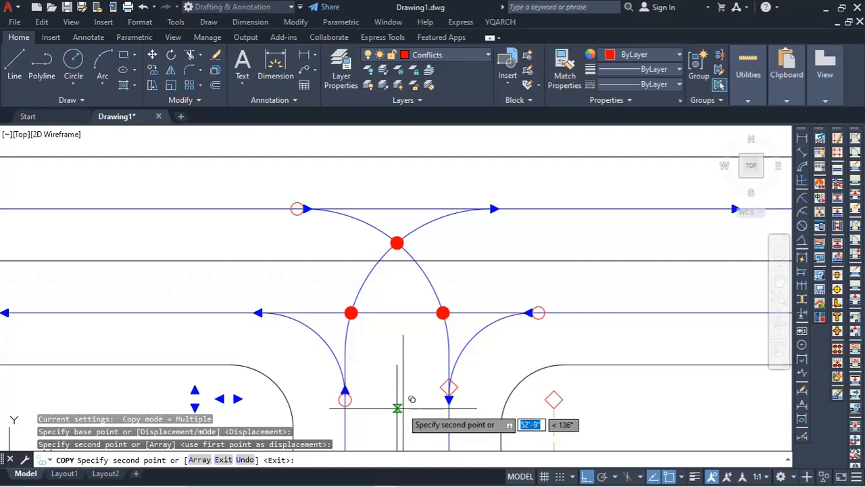
pyautogui.scroll(5, 280, 312)
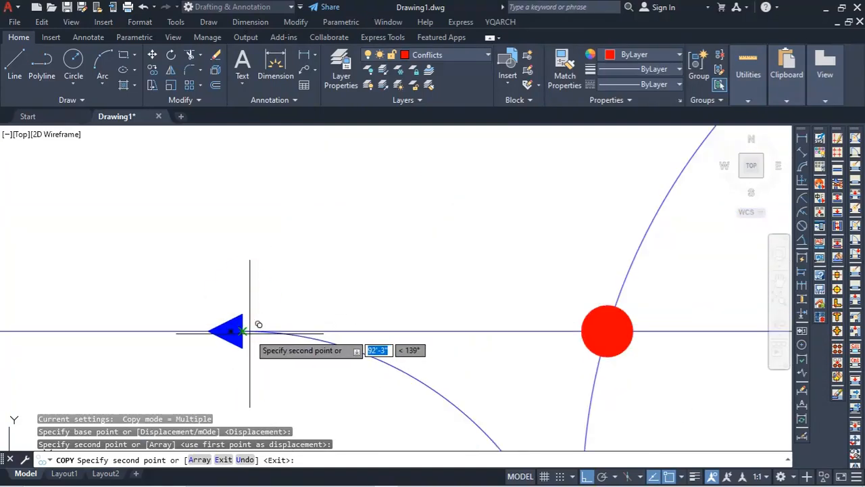
pyautogui.click(243, 329)
pyautogui.scroll(-3, 243, 330)
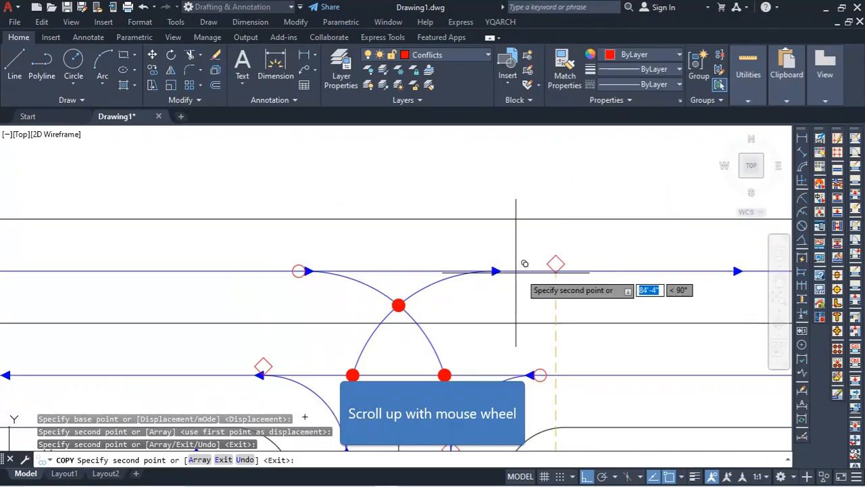
pyautogui.scroll(5, 507, 245)
pyautogui.click(550, 243)
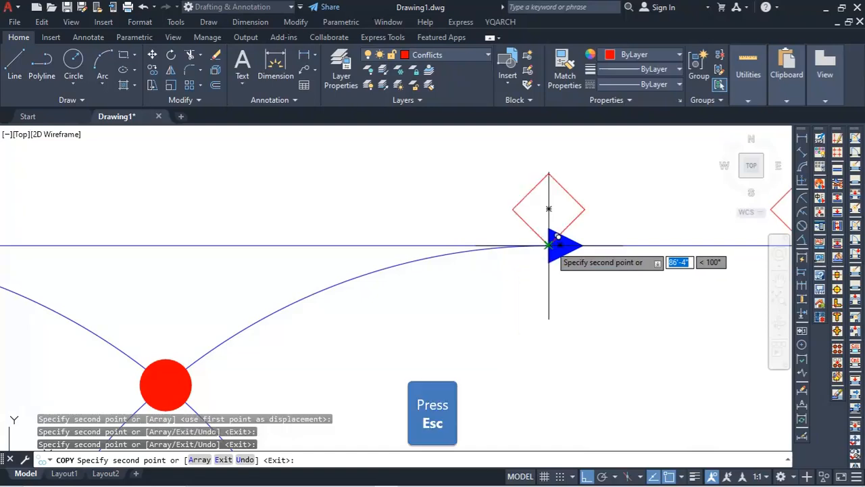
pyautogui.press('Escape')
# - Move the upper lane's diamond by its right corner to the middle of the arrow's base, centering it on the lane line
pyautogui.click(520, 208)
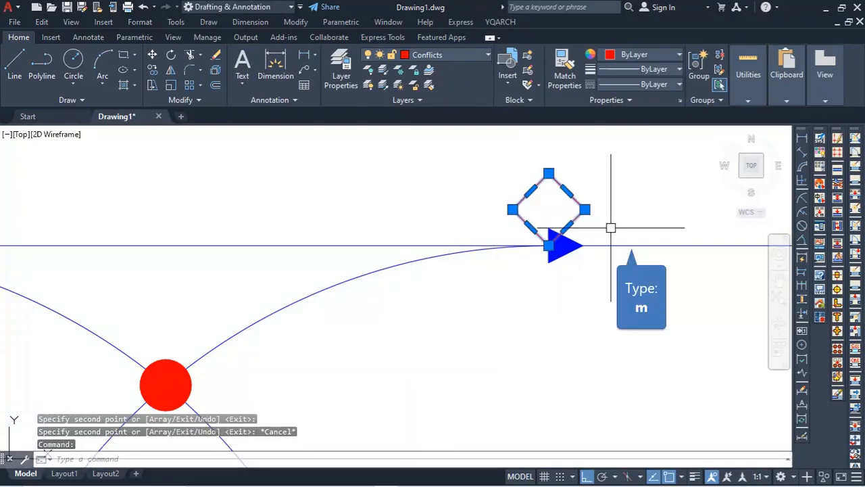
pyautogui.write('m')
pyautogui.press('Return')
pyautogui.click(584, 209)
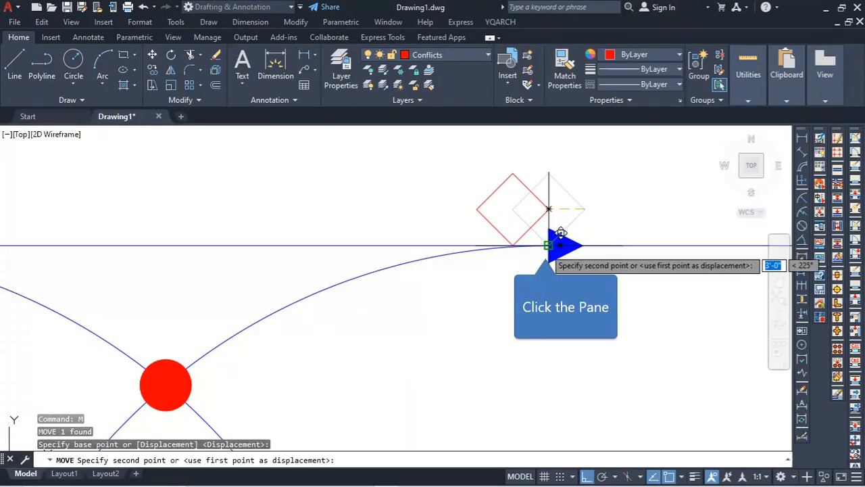
pyautogui.click(549, 209)
# - Move the lower lane's diamond by its left corner to the middle of the left-pointing arrow's base
pyautogui.scroll(-6, 601, 179)
pyautogui.scroll(4, 367, 328)
pyautogui.click(381, 233)
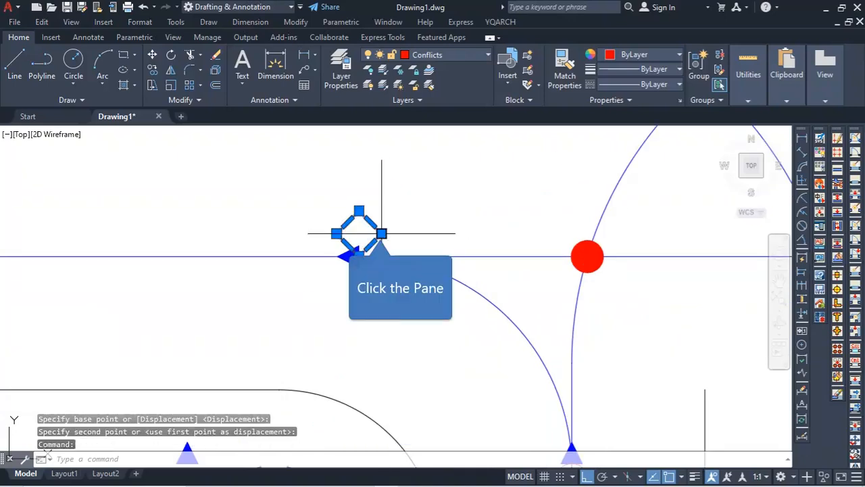
pyautogui.write('m')
pyautogui.press('Return')
pyautogui.click(339, 235)
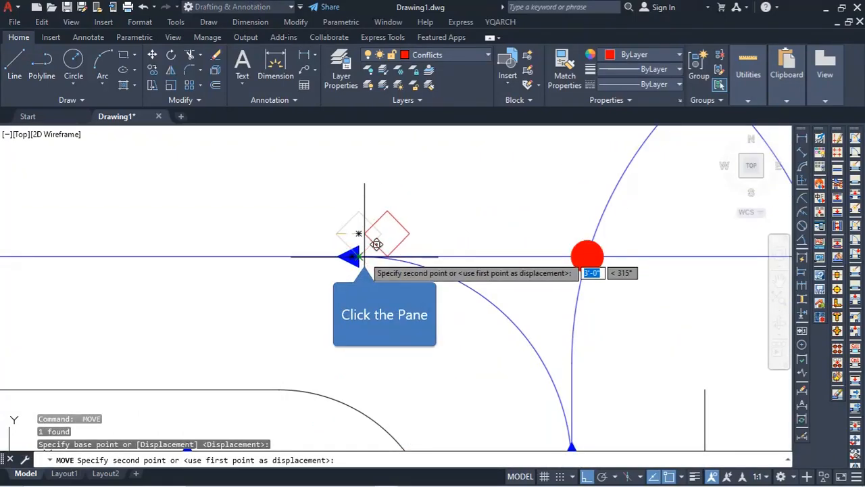
pyautogui.click(368, 255)
# - Delete the short blue line closing the lower end of the side road's left lane
pyautogui.scroll(-5, 561, 304)
pyautogui.moveTo(637, 323); pyautogui.dragTo(558, 311, button='middle')
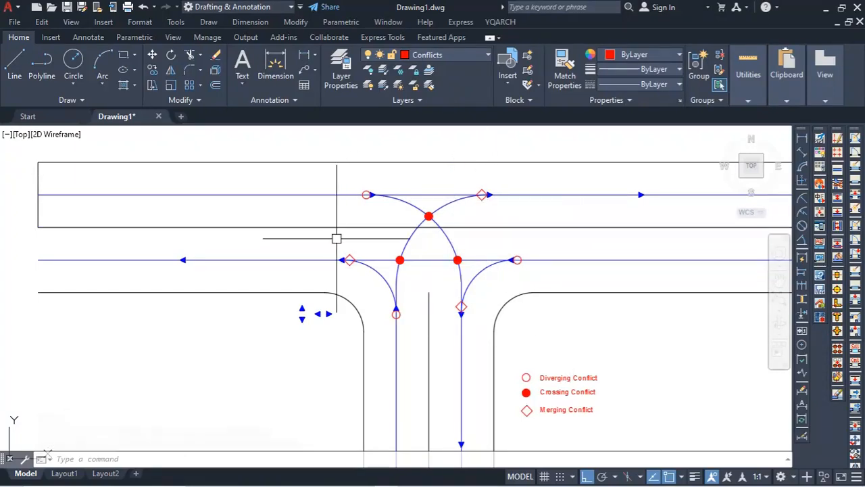
pyautogui.scroll(-4, 356, 257)
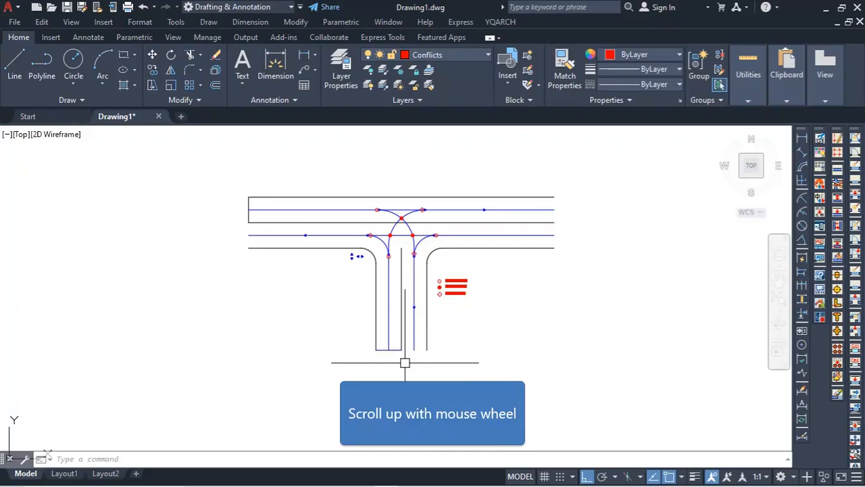
pyautogui.scroll(2, 404, 362)
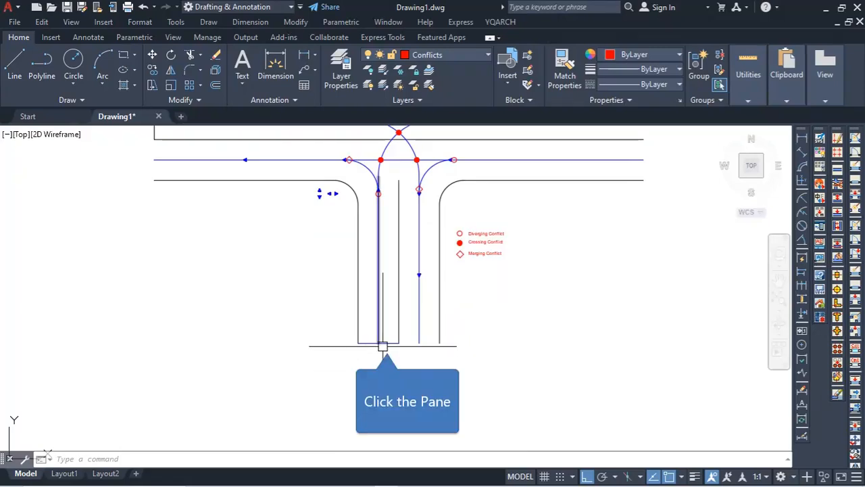
pyautogui.click(387, 343)
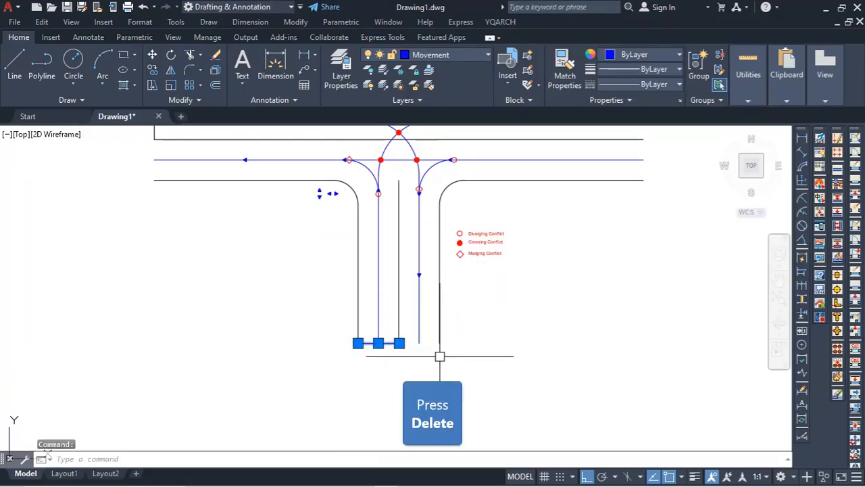
pyautogui.press('Delete')
# - Delete the short vertical line closing the left end of the main road's upper lane
pyautogui.scroll(-4, 348, 332)
pyautogui.scroll(6, 270, 290)
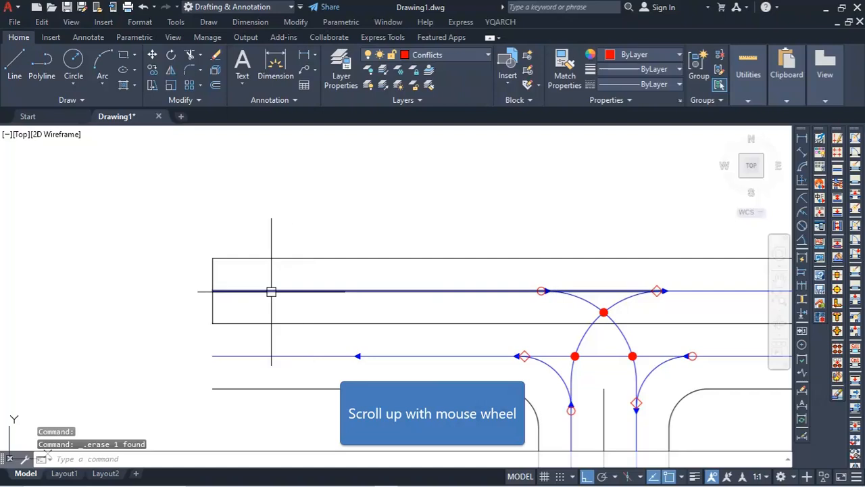
pyautogui.click(213, 306)
pyautogui.press('Delete')
pyautogui.scroll(-2, 367, 273)
pyautogui.scroll(1, 474, 322)
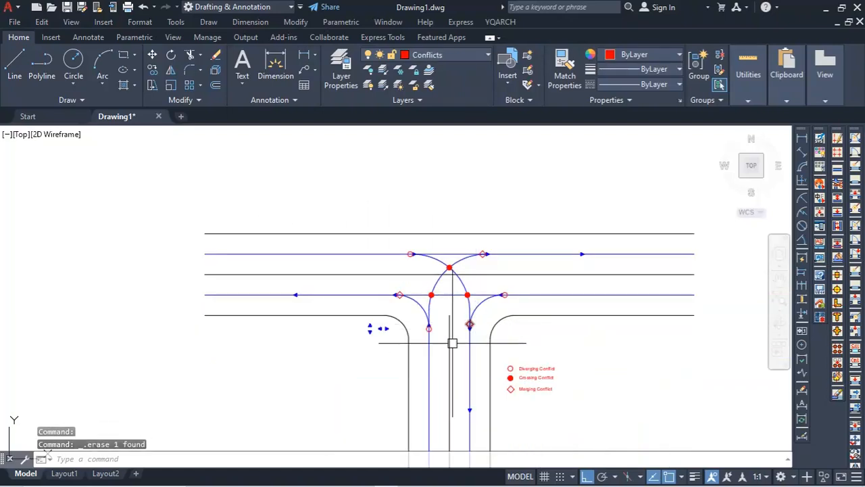
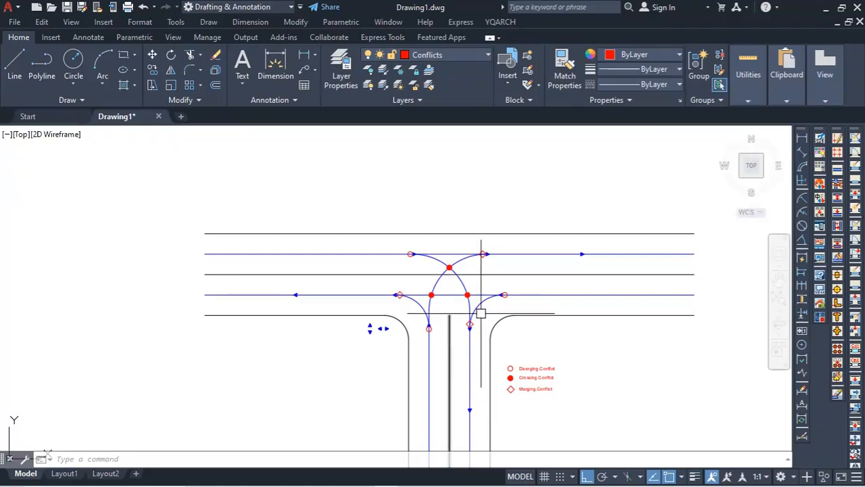
# - Extend both edge lines of the side road up to the main road's centre line
pyautogui.click(512, 274)
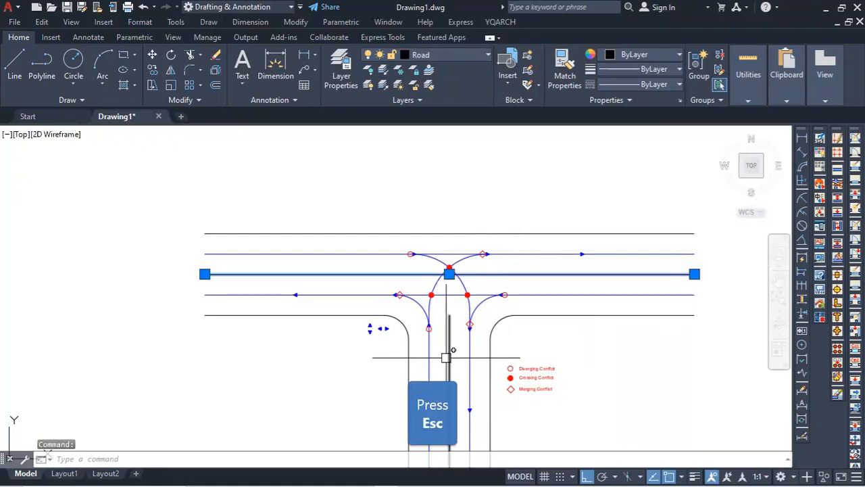
pyautogui.press('Escape')
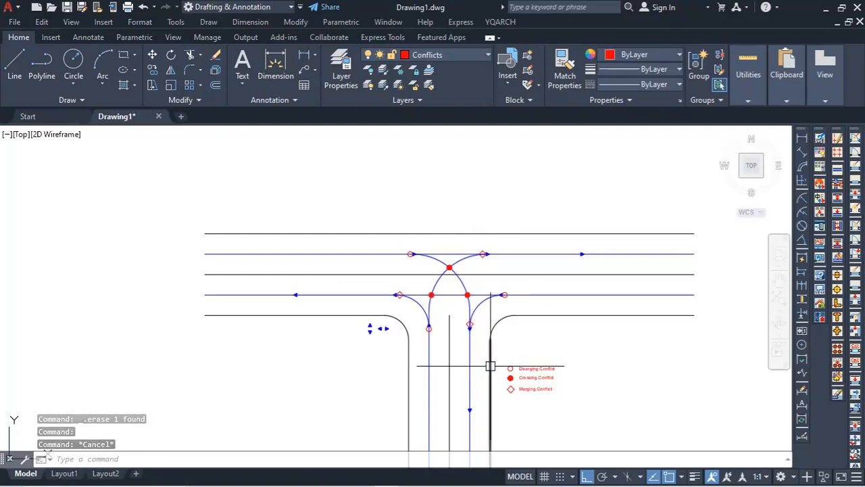
pyautogui.write('e')
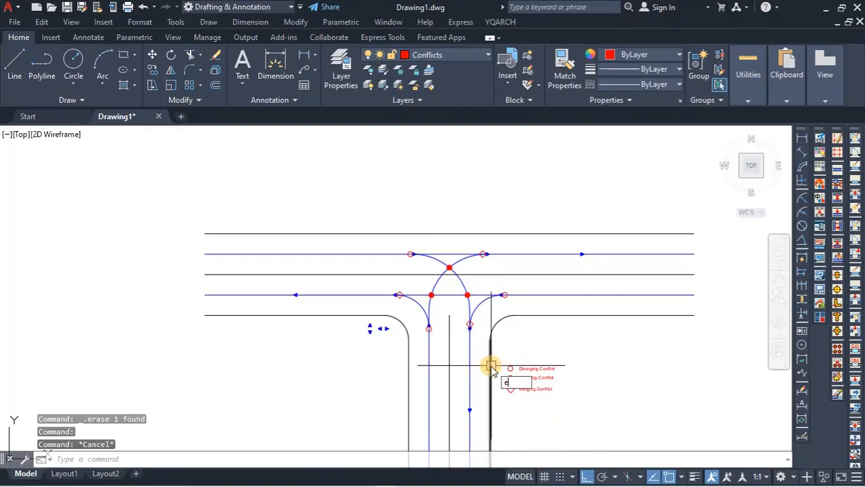
pyautogui.press('Return')
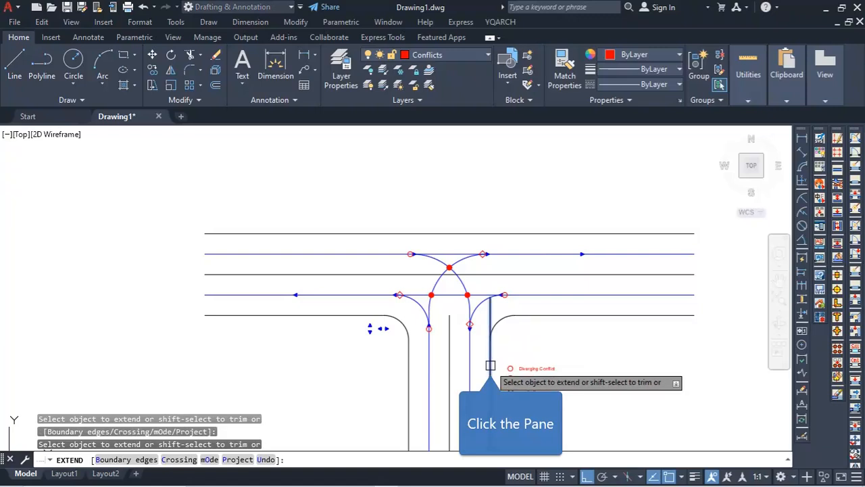
pyautogui.click(489, 365)
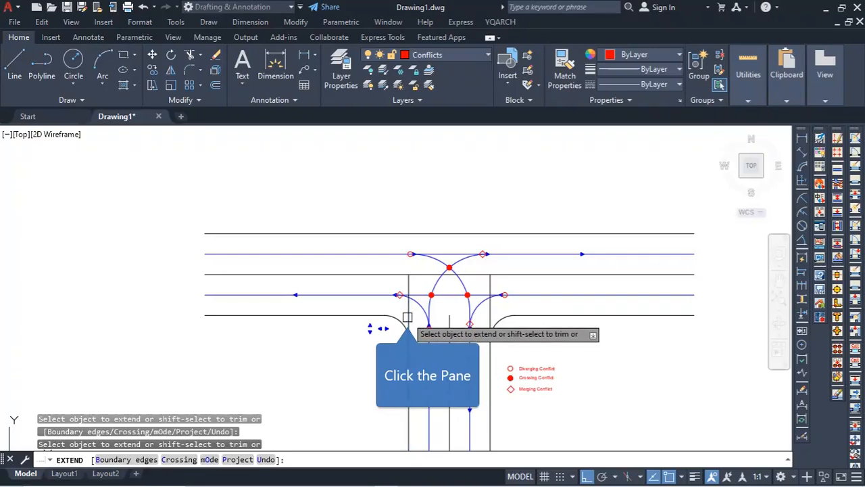
pyautogui.click(409, 323)
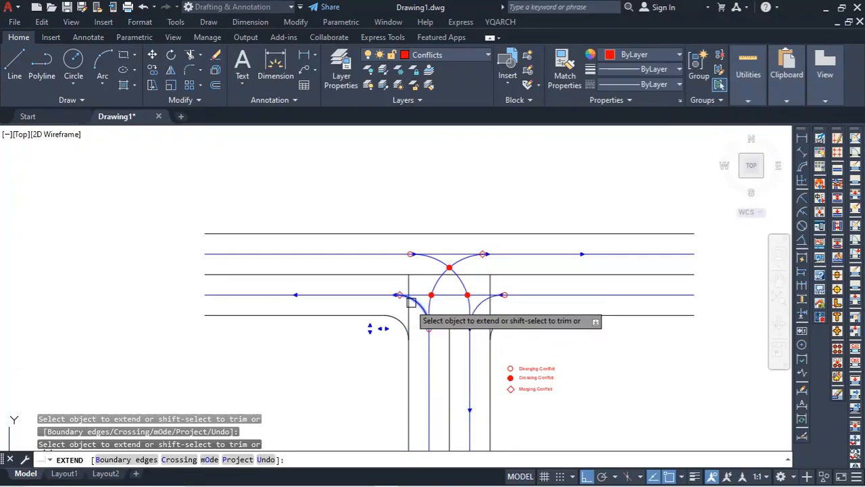
# - Trim the main road's centre line away between the two extended side-road edges
pyautogui.keyDown('shift'); pyautogui.scroll(4, 421, 292); pyautogui.keyUp('shift')
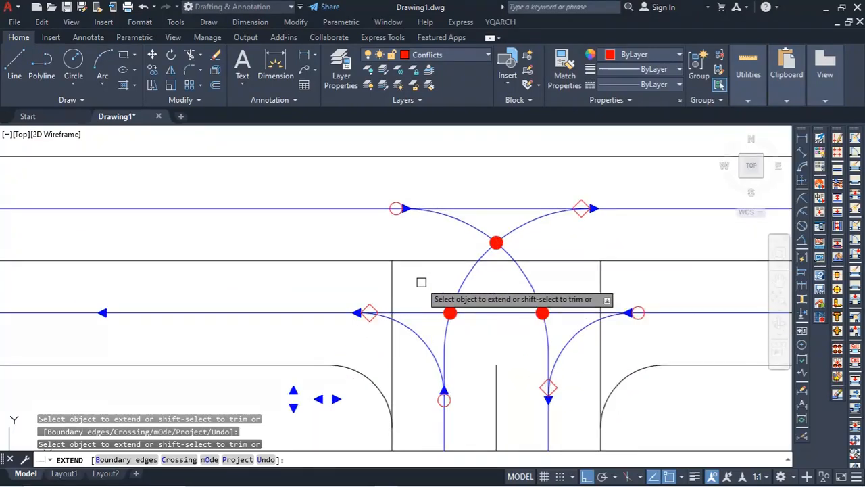
pyautogui.keyDown('shift'); pyautogui.click(434, 260); pyautogui.keyUp('shift')
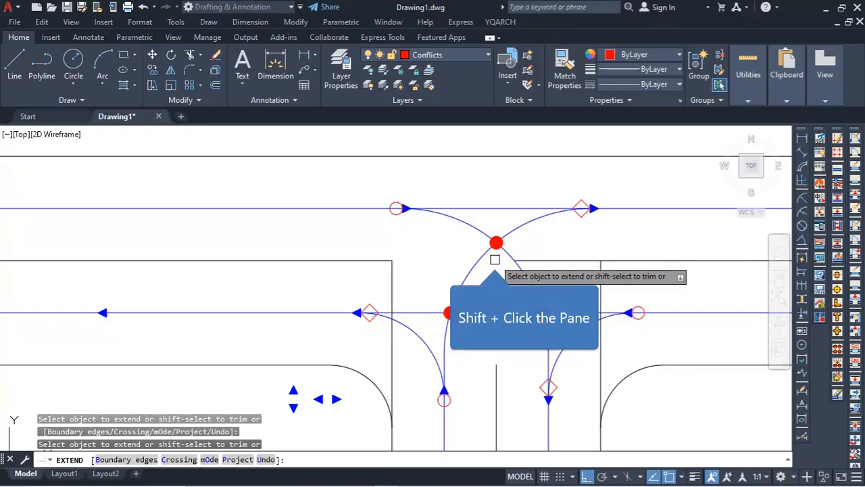
pyautogui.keyDown('shift'); pyautogui.click(494, 259); pyautogui.keyUp('shift')
# - Trim both extended side-road edges back to the ends of the rounded corners, clearing the junction area
pyautogui.scroll(-2, 574, 256)
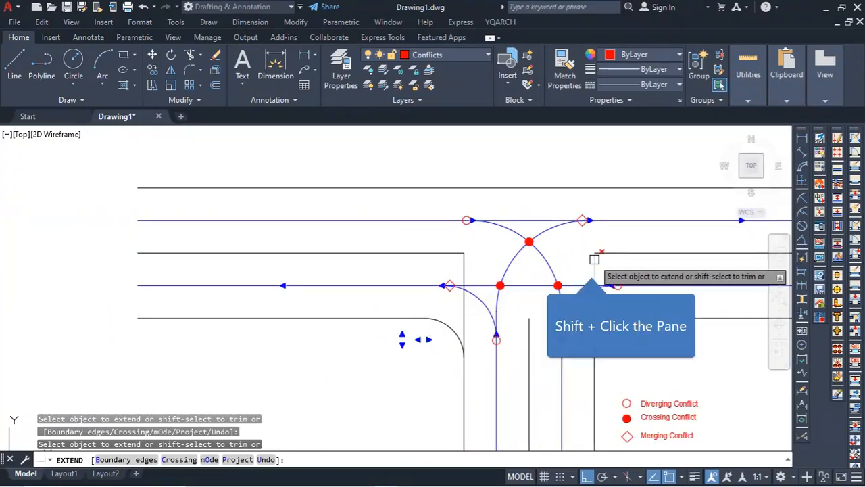
pyautogui.scroll(5, 466, 279)
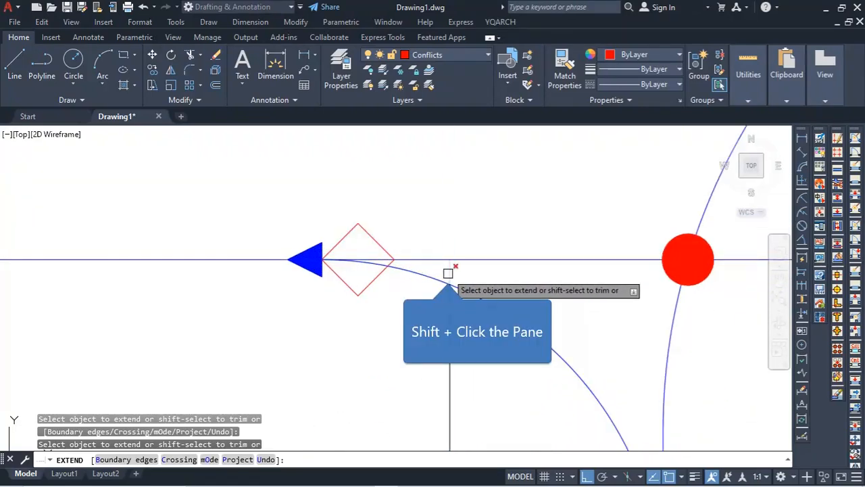
pyautogui.keyDown('shift'); pyautogui.click(448, 273); pyautogui.keyUp('shift')
pyautogui.scroll(-5, 444, 343)
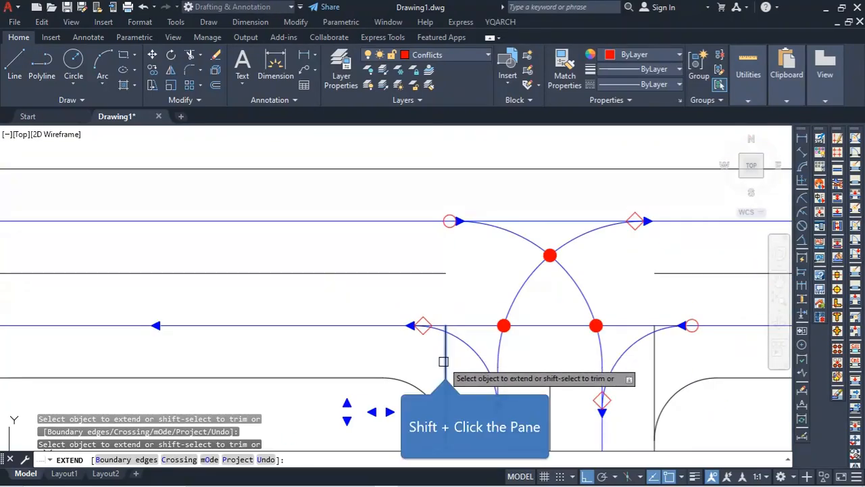
pyautogui.keyDown('shift'); pyautogui.click(446, 361); pyautogui.keyUp('shift')
pyautogui.scroll(5, 656, 340)
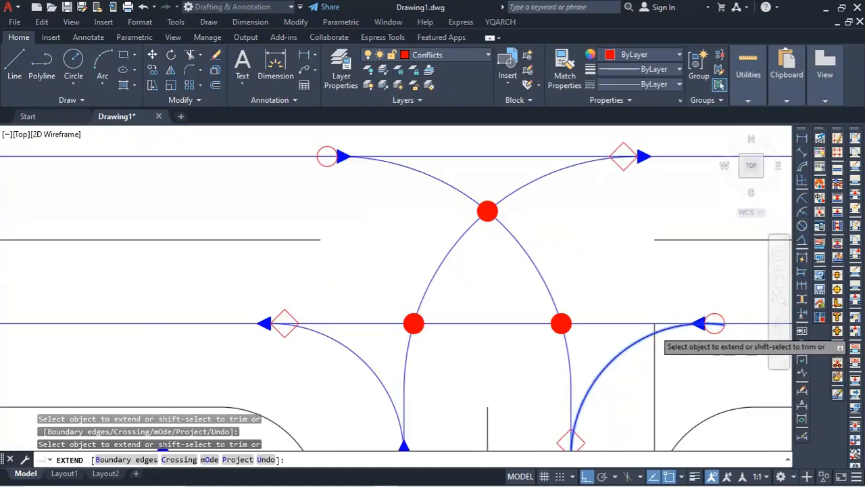
pyautogui.scroll(-5, 654, 327)
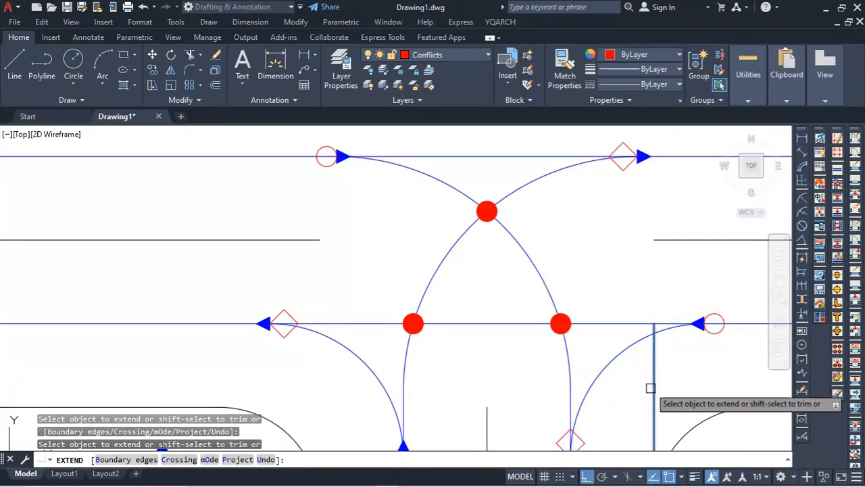
pyautogui.scroll(-6, 659, 318)
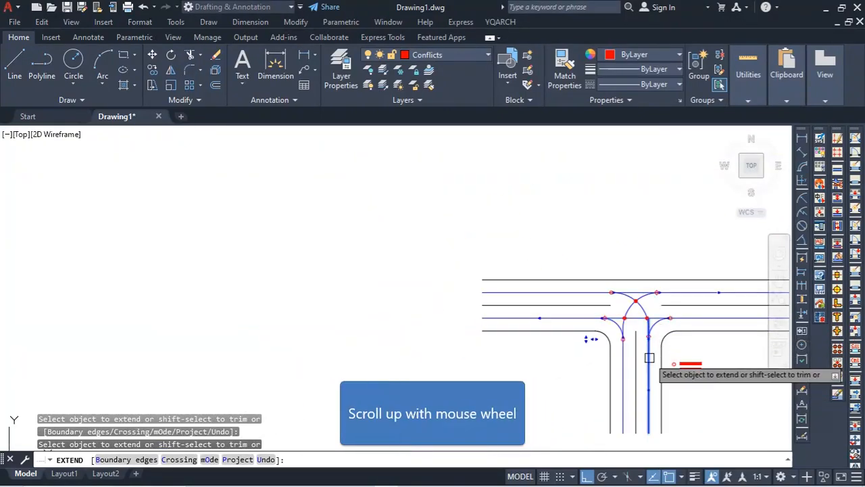
pyautogui.scroll(5, 649, 341)
pyautogui.press('Escape')
pyautogui.scroll(-3, 558, 319)
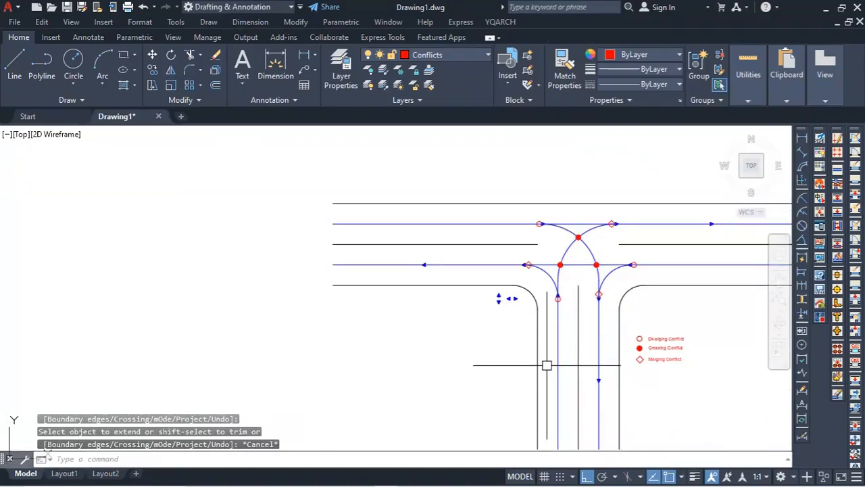
# - Put the two main-road centre lines and the side road's centre line on the Road Marking layer
pyautogui.click(503, 244)
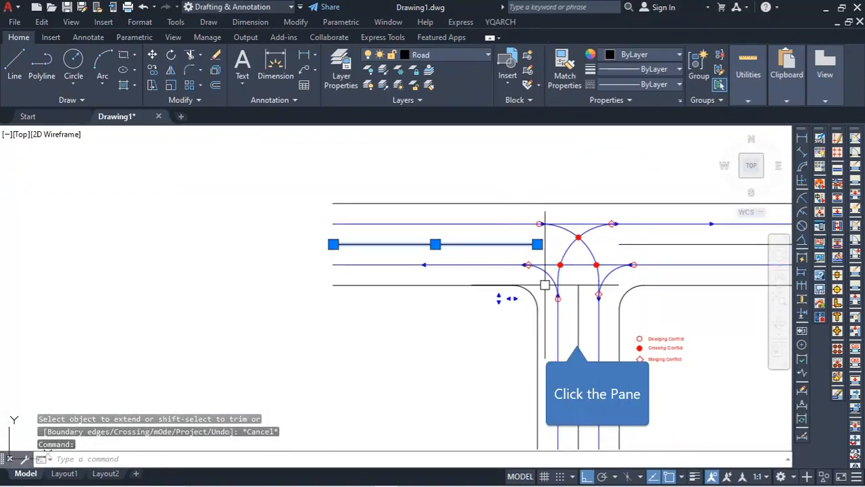
pyautogui.click(578, 328)
pyautogui.click(652, 245)
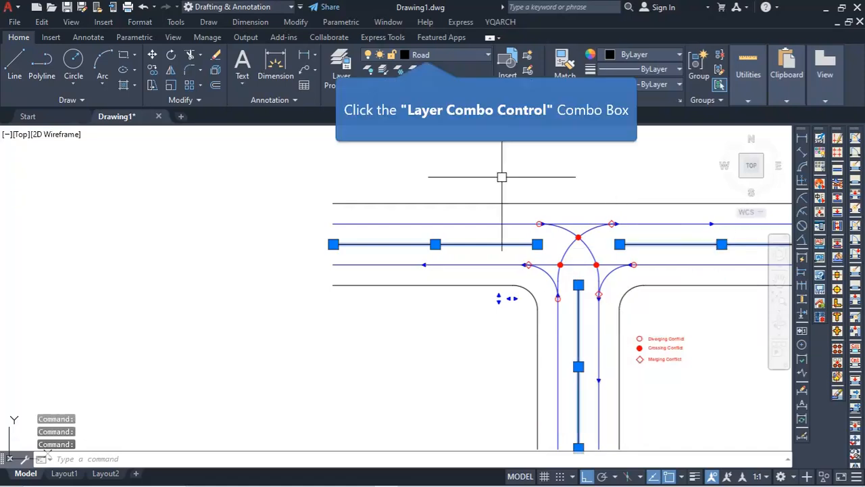
pyautogui.click(466, 54)
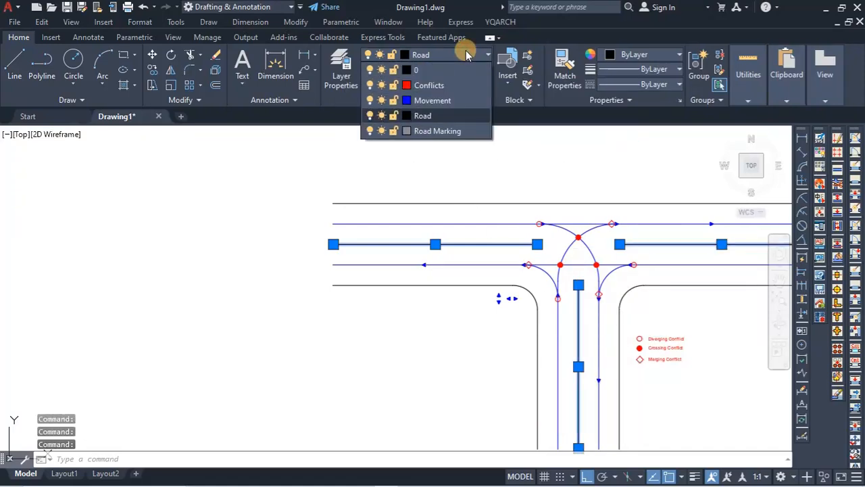
pyautogui.click(442, 131)
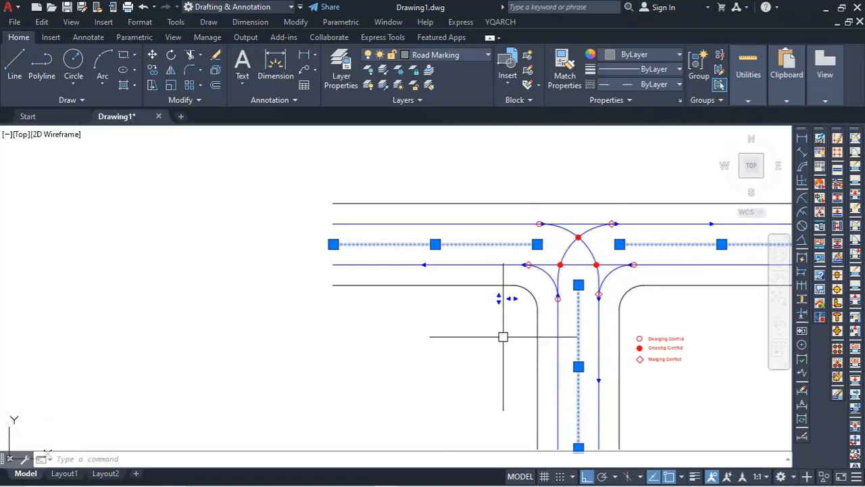
# - Set the linetype scale of the three centre lines to 10 and close their properties
pyautogui.scroll(8, 504, 233)
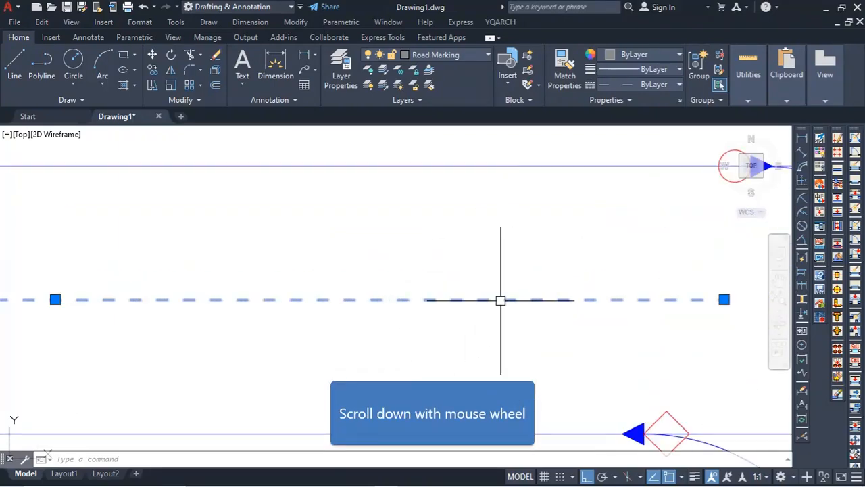
pyautogui.scroll(-5, 425, 274)
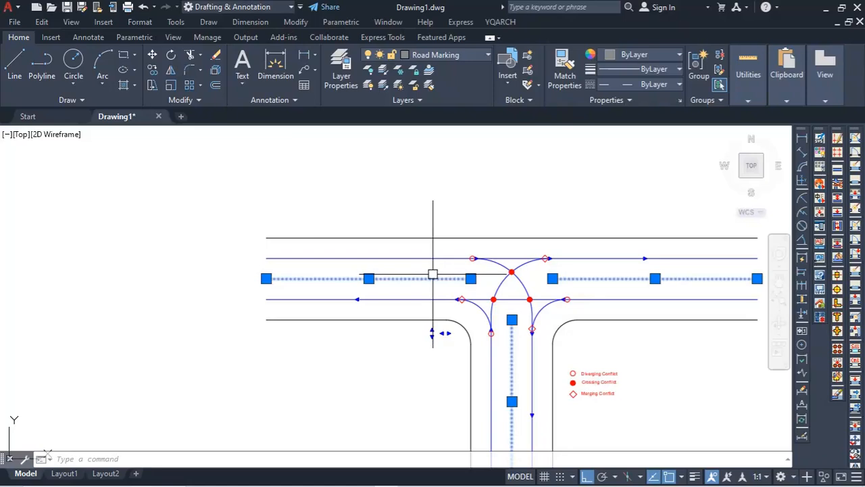
pyautogui.rightClick(431, 277)
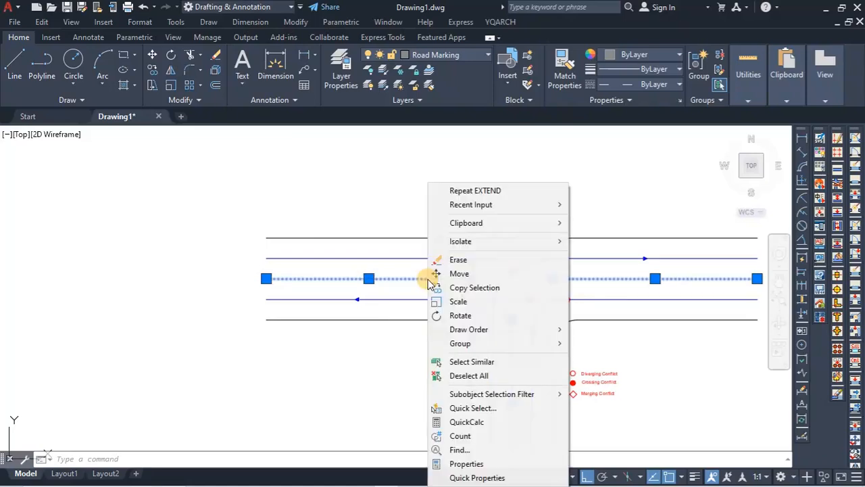
pyautogui.click(475, 463)
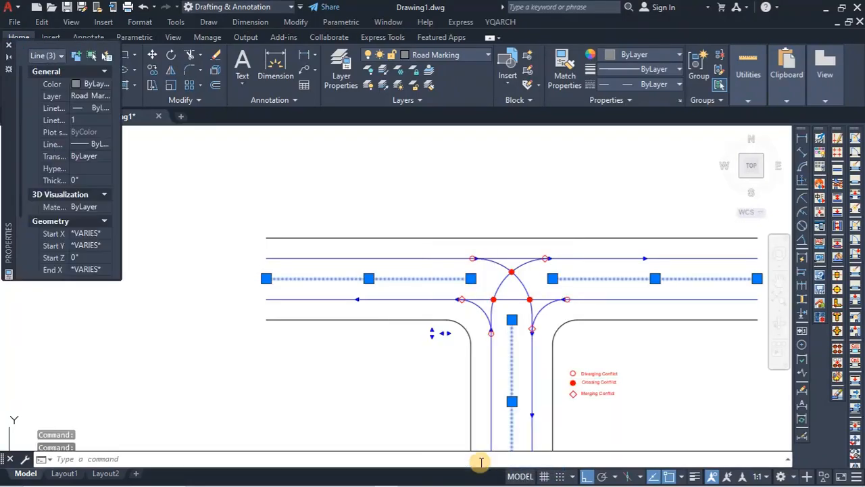
pyautogui.click(81, 121)
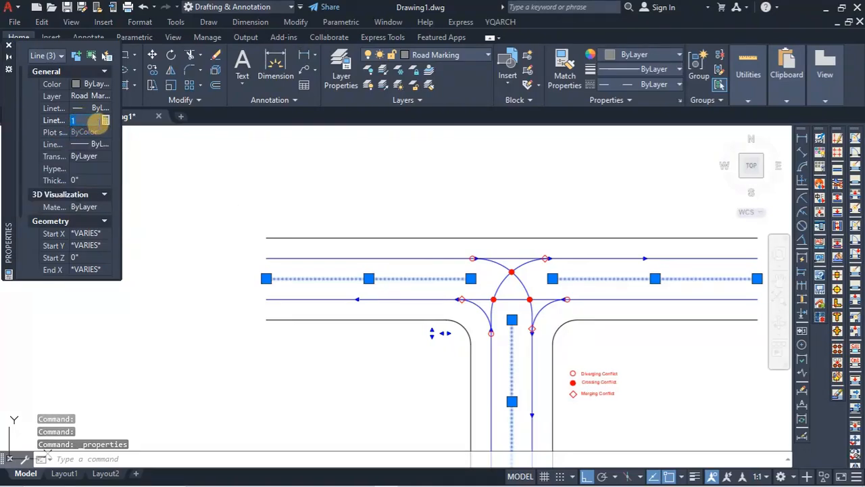
pyautogui.write('10')
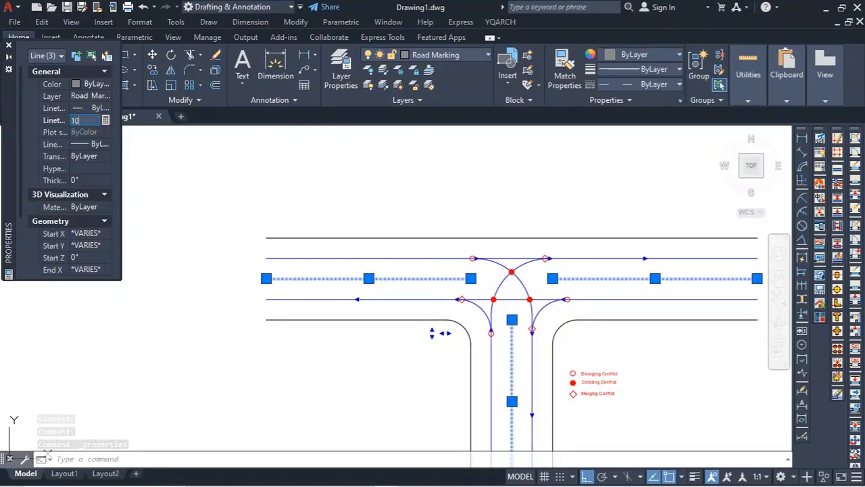
pyautogui.press('Return')
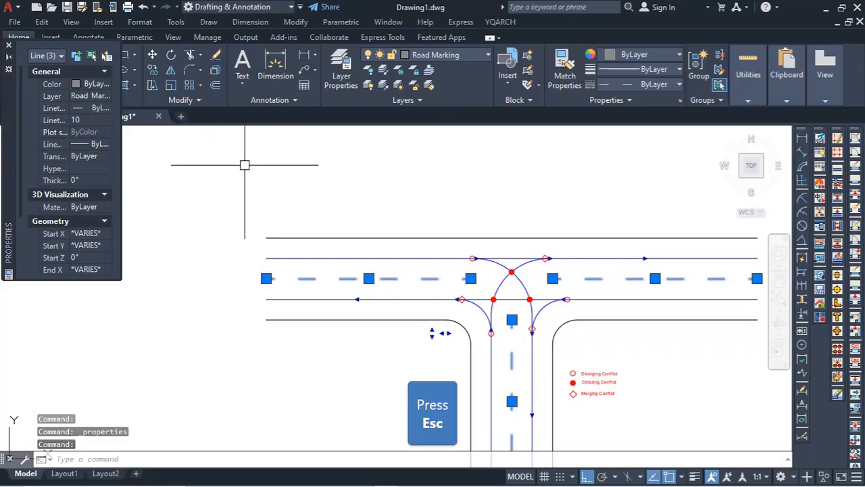
pyautogui.press('Escape')
pyautogui.scroll(-5, 217, 241)
pyautogui.scroll(4, 274, 296)
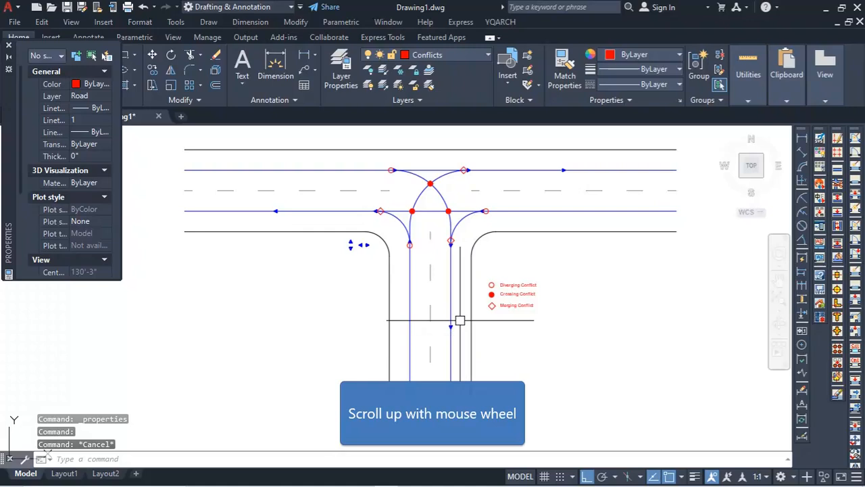
pyautogui.scroll(2, 442, 213)
pyautogui.press('Escape')
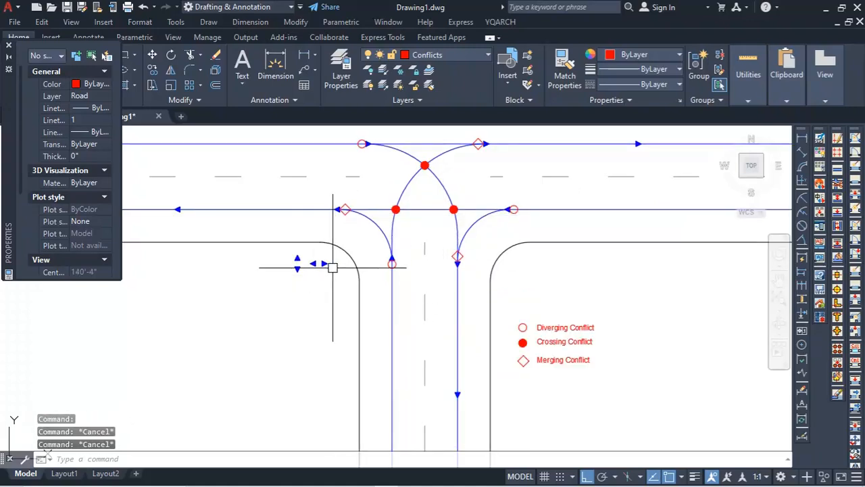
pyautogui.click(9, 46)
# - Delete the group of spare blue arrowheads beside the junction's left rounded corner
pyautogui.moveTo(331, 257); pyautogui.dragTo(205, 327)
pyautogui.press('Delete')
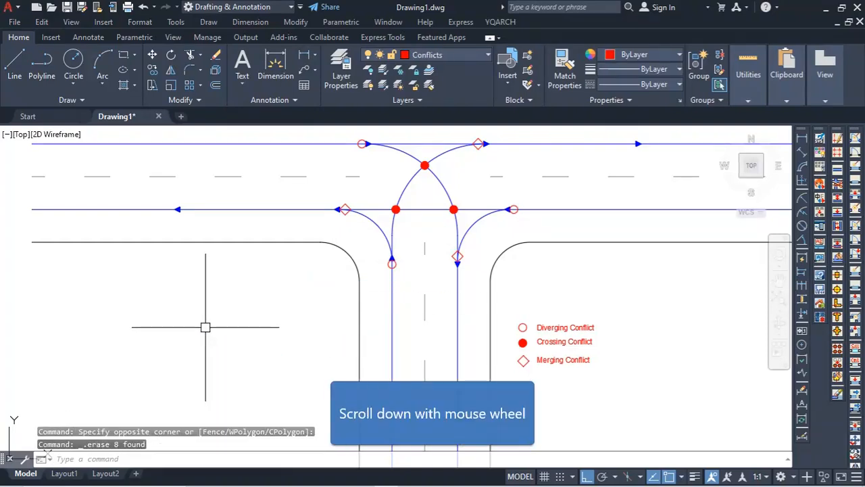
pyautogui.scroll(-5, 379, 318)
# - Copy the "Merging Conflict" legend text to just below the side road's lower end, with Ortho turned off
pyautogui.scroll(2, 413, 351)
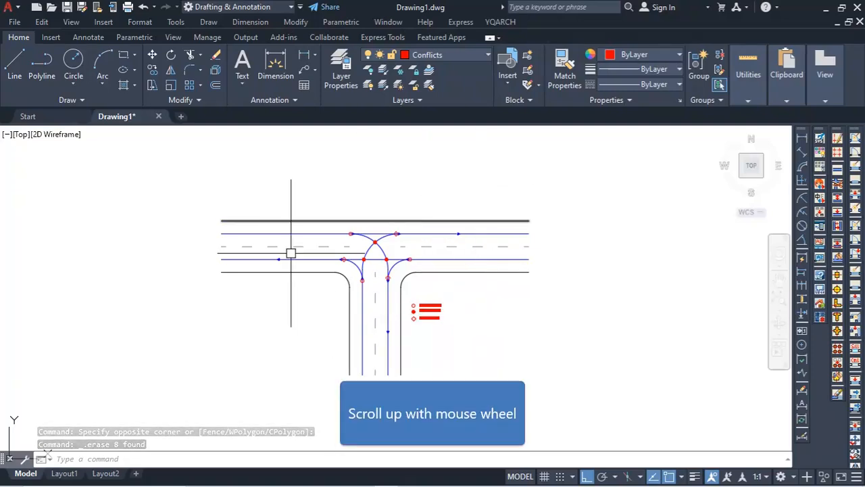
pyautogui.scroll(6, 439, 334)
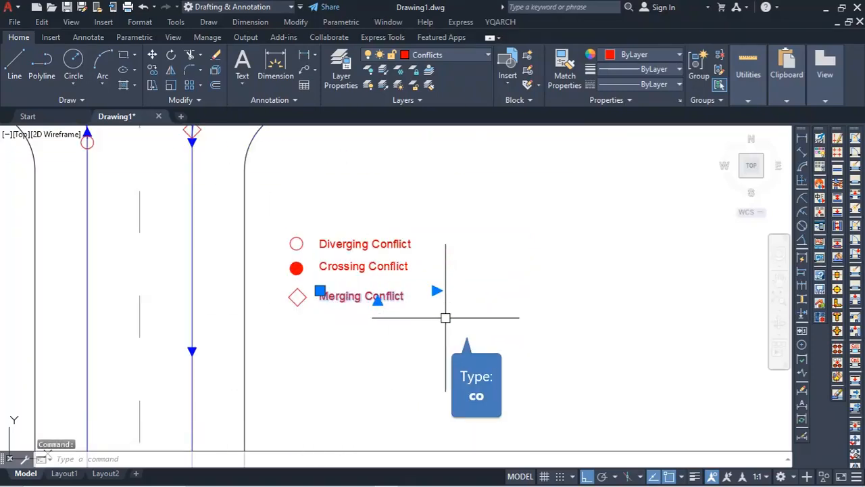
pyautogui.write('co')
pyautogui.press('Return')
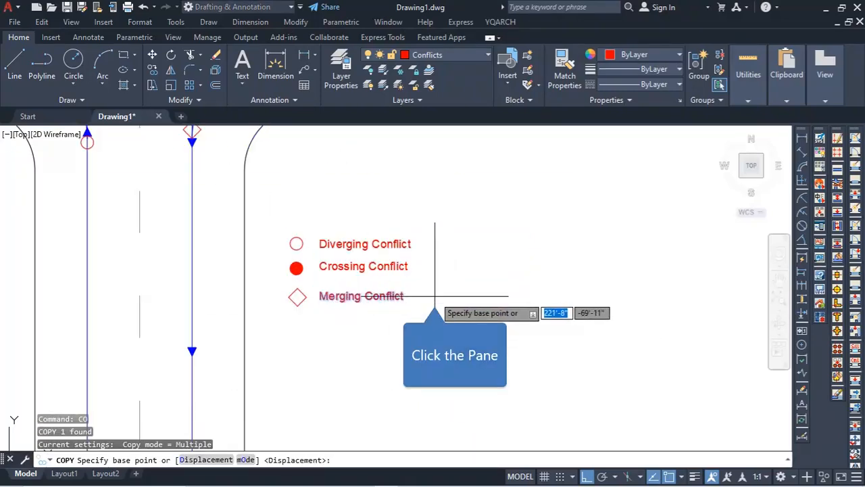
pyautogui.click(435, 297)
pyautogui.scroll(-5, 446, 362)
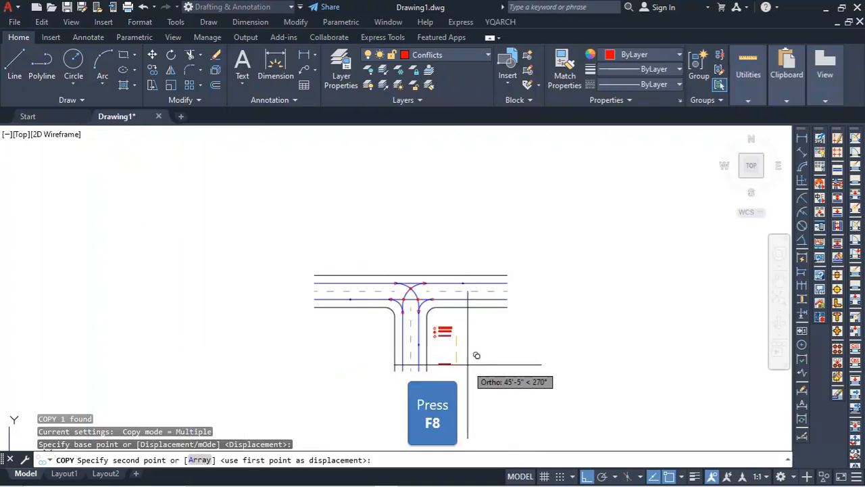
pyautogui.press('F8')
pyautogui.scroll(5, 460, 346)
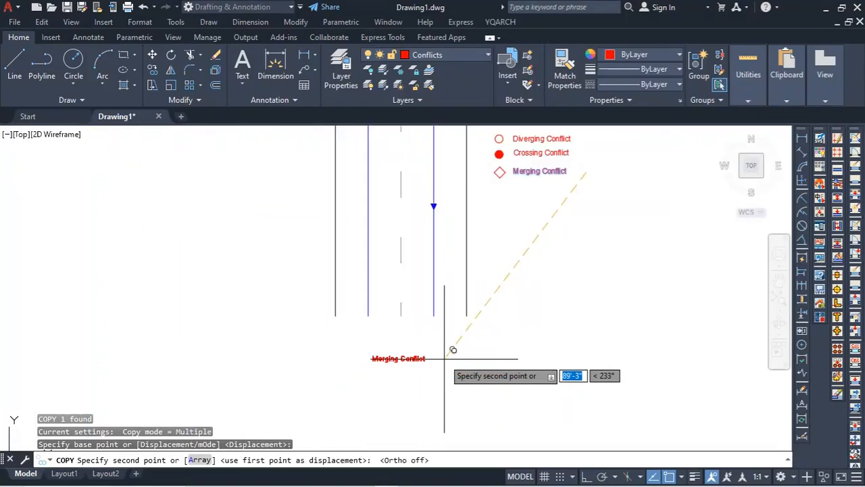
pyautogui.click(460, 346)
pyautogui.press('Escape')
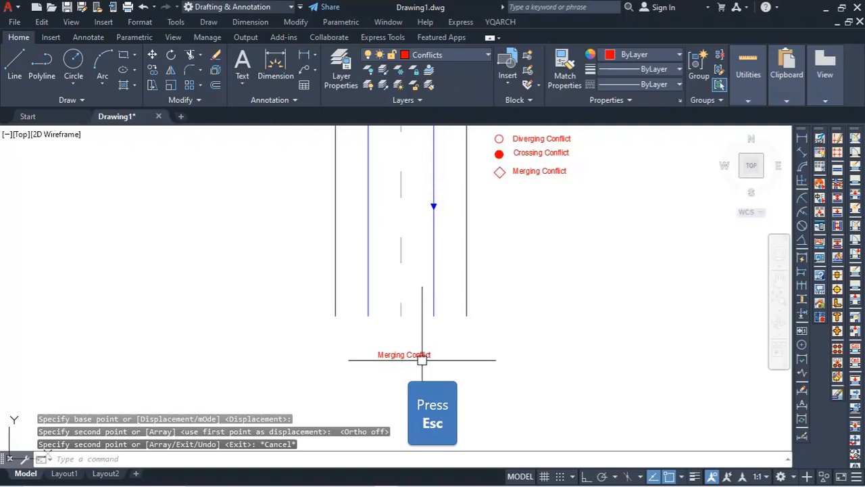
# - Replace the copied "Merging Conflict" label below the side road with the text "Vehicle movement & Conflict at T juction"
pyautogui.click(415, 356)
pyautogui.doubleClick(415, 355)
pyautogui.moveTo(407, 361); pyautogui.dragTo(277, 381)
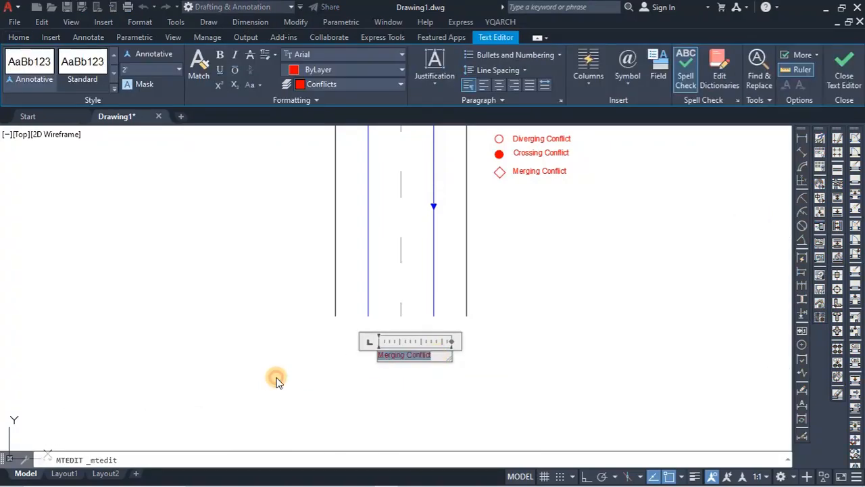
pyautogui.write('F')
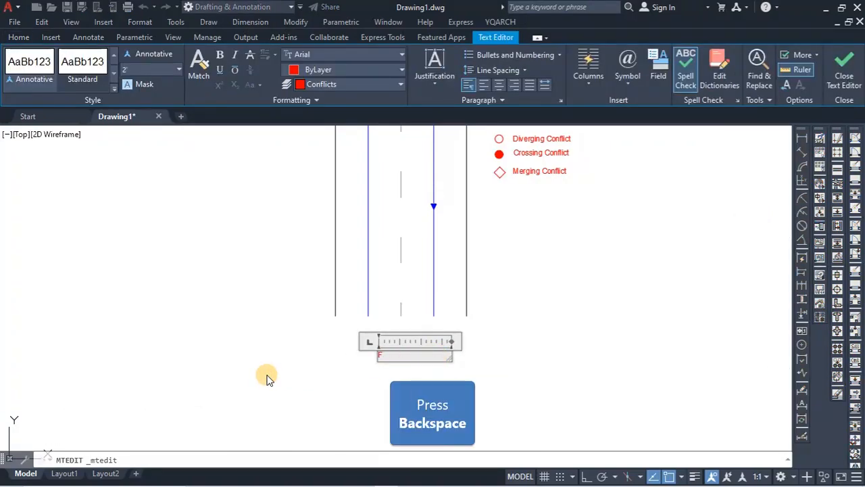
pyautogui.press('BackSpace')
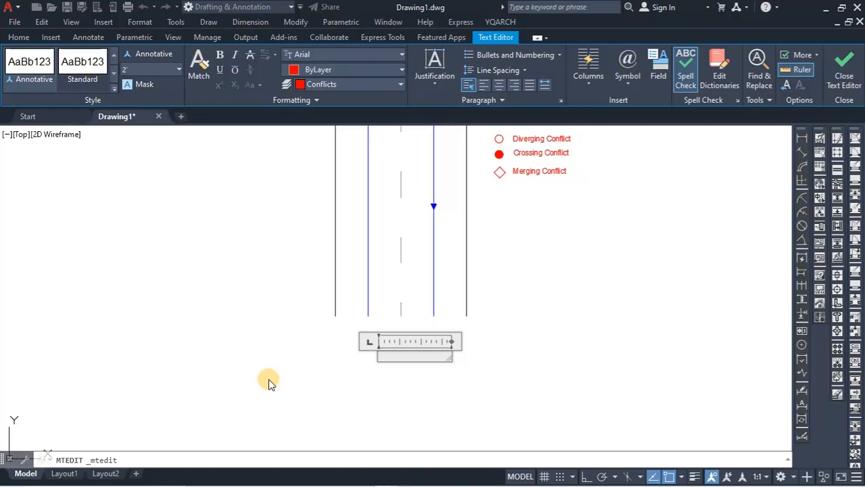
pyautogui.write('Vehicle mo')
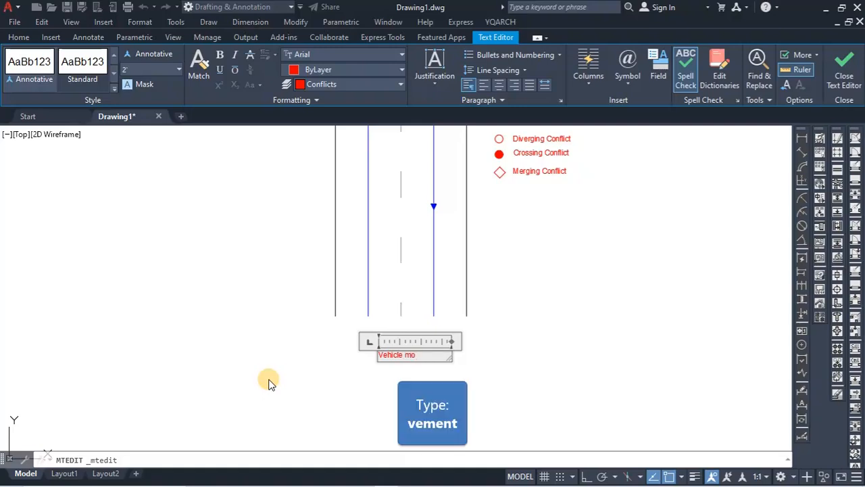
pyautogui.write('vemen')
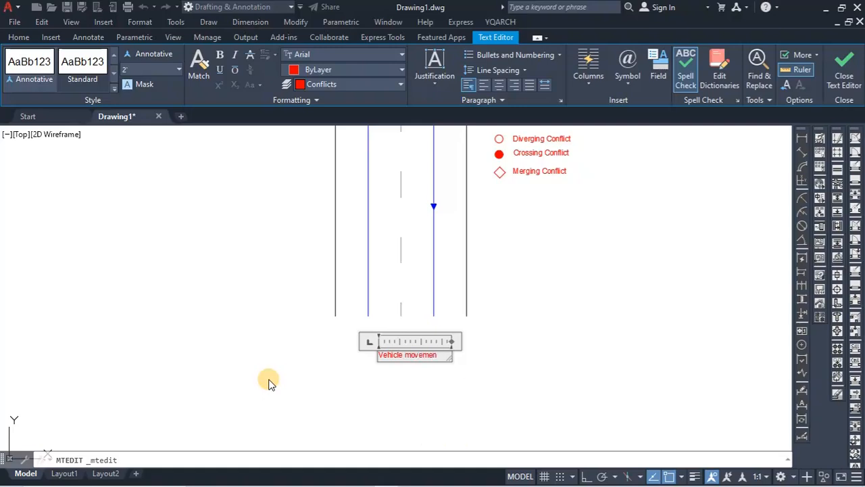
pyautogui.write('t i')
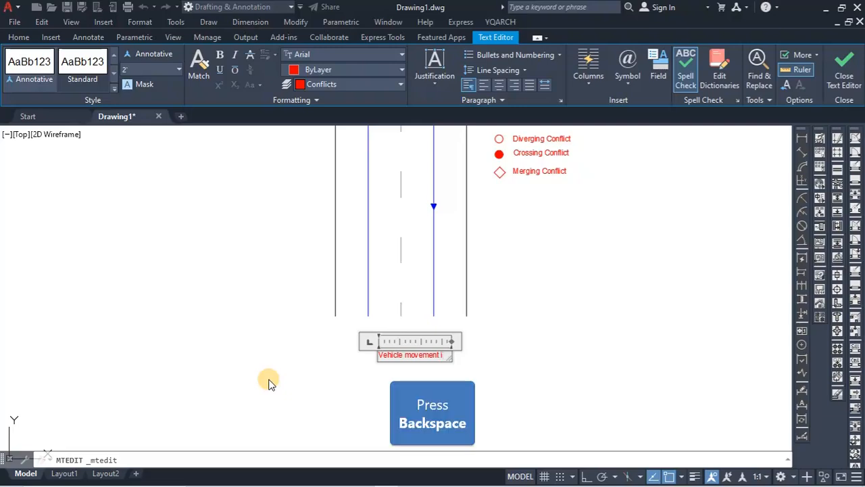
pyautogui.press('BackSpace')
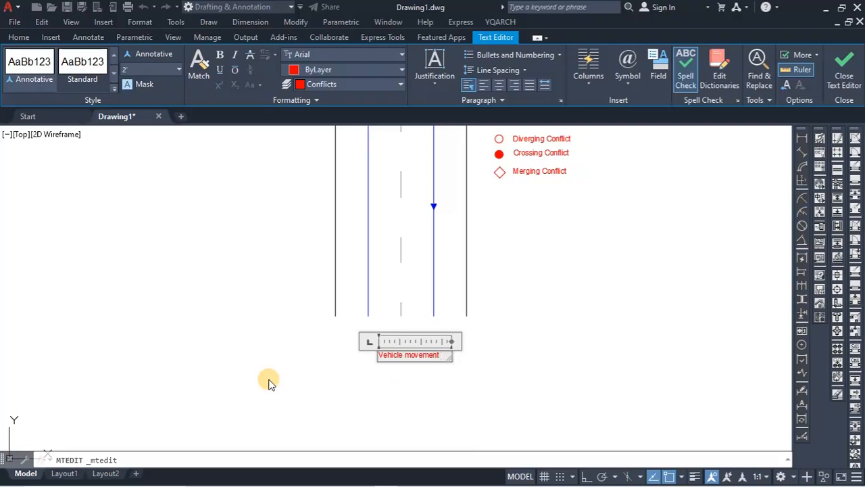
pyautogui.write('& ')
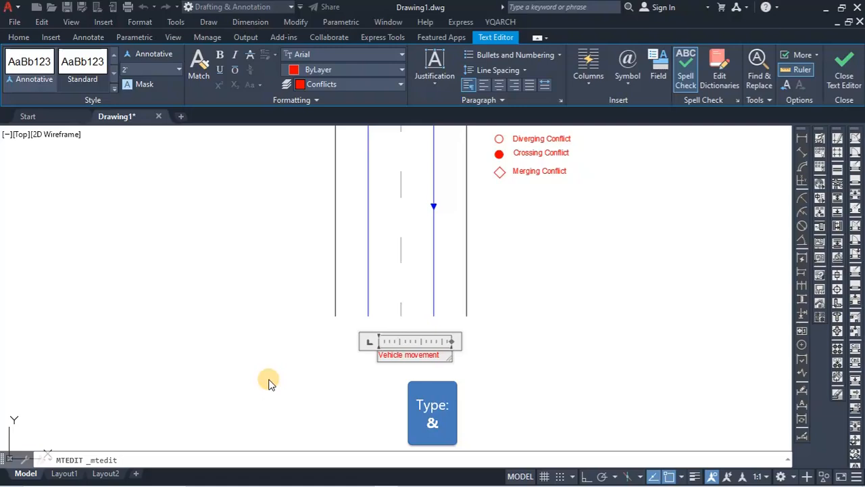
pyautogui.write('Confl')
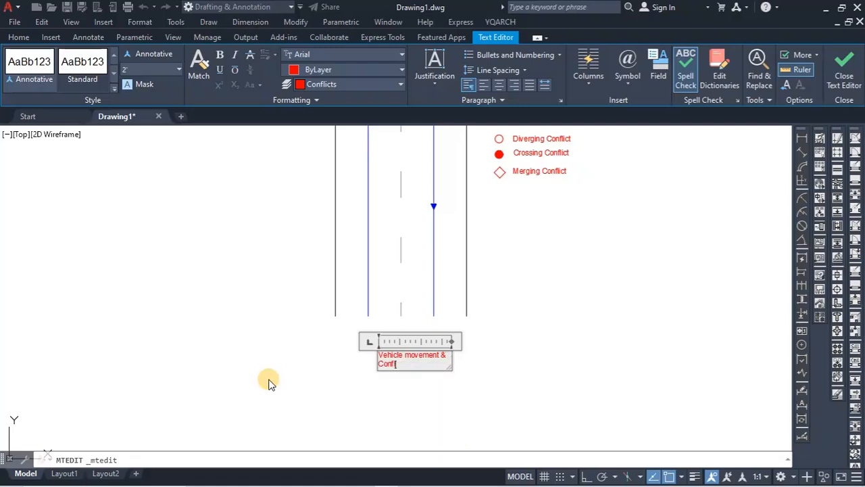
pyautogui.write('ict')
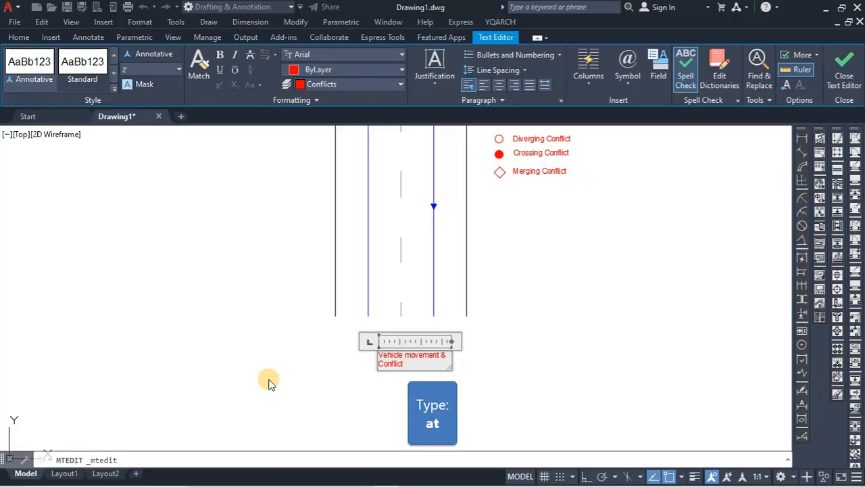
pyautogui.write(' at T ju')
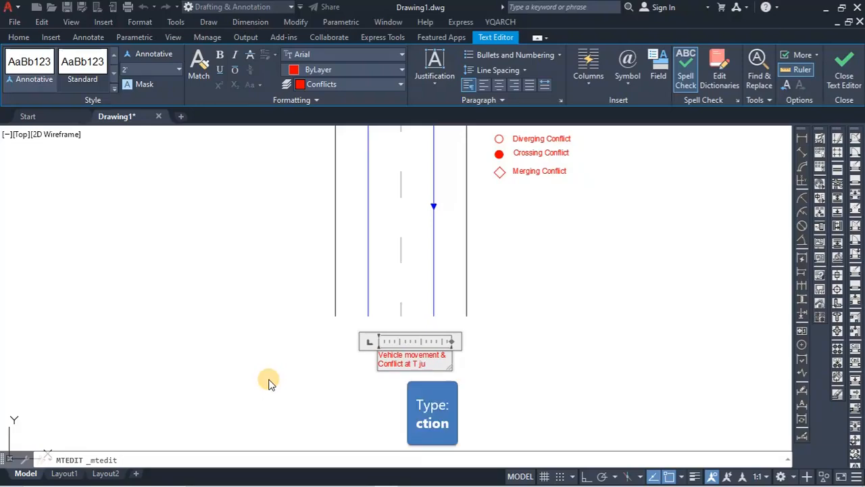
pyautogui.write('ction')
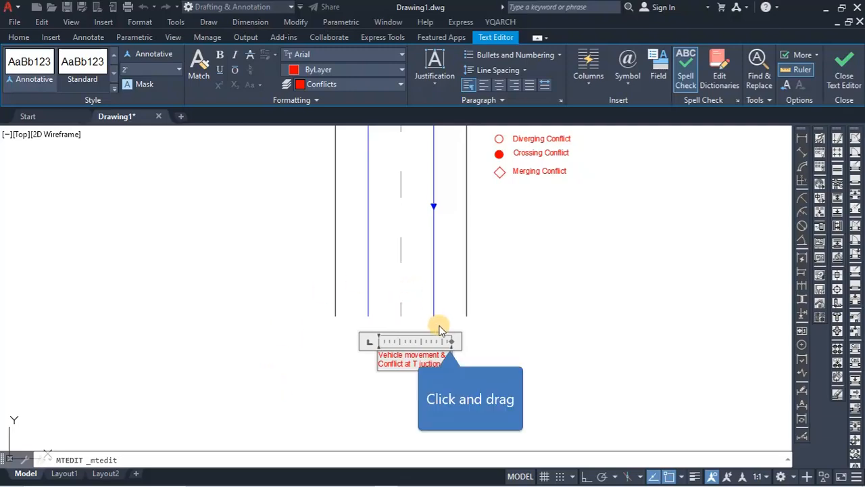
# - Widen the title's text frame so it fits on one line, and capitalise the first letters of "Movement" and "Juction"
pyautogui.moveTo(454, 344); pyautogui.dragTo(538, 345)
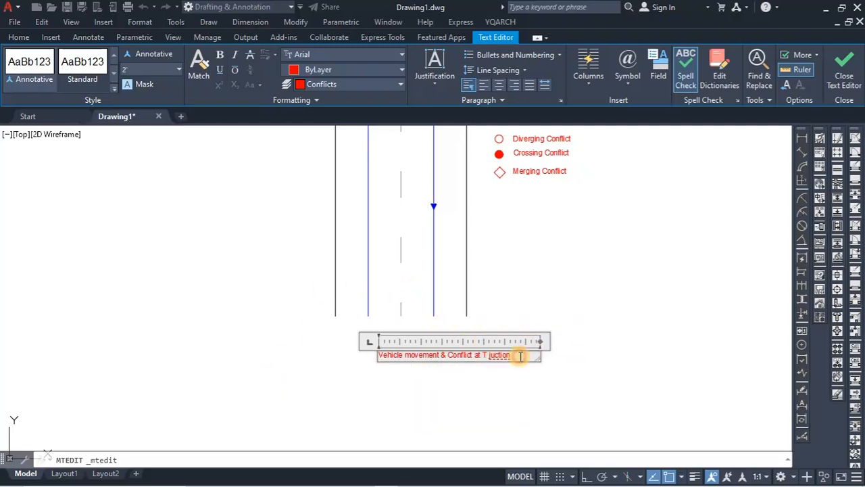
pyautogui.scroll(5, 498, 360)
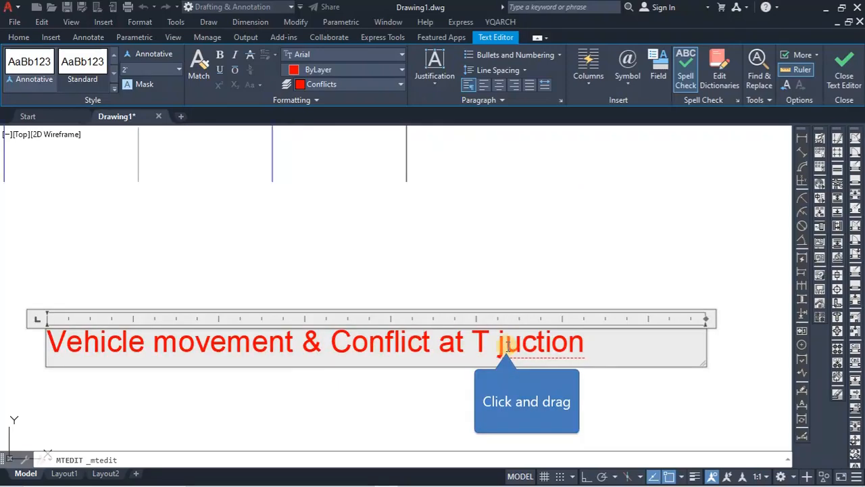
pyautogui.moveTo(504, 343); pyautogui.dragTo(498, 348)
pyautogui.write('J')
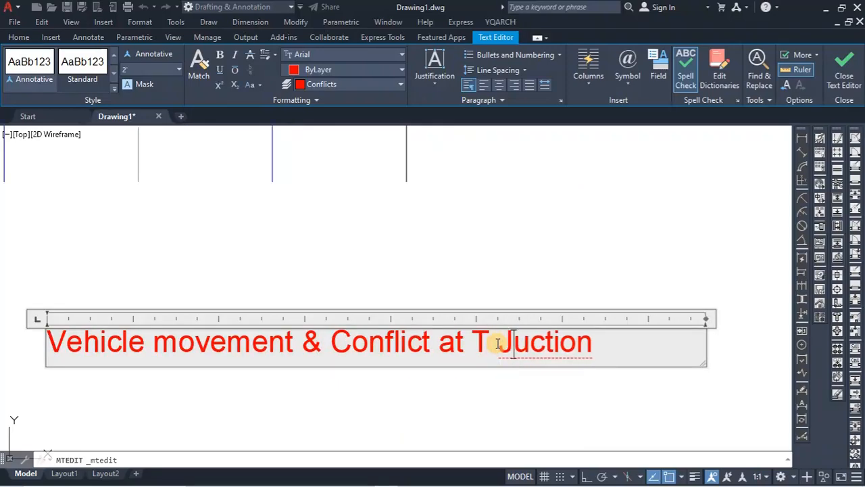
pyautogui.moveTo(176, 349); pyautogui.dragTo(156, 354)
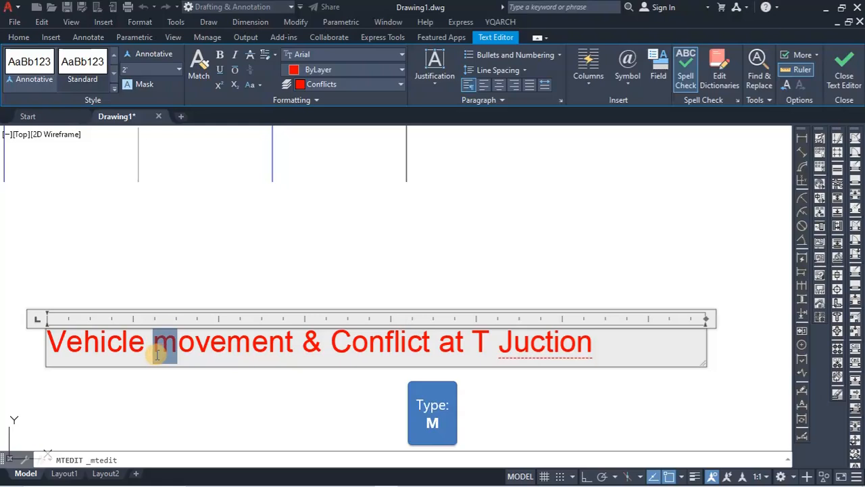
pyautogui.write('M')
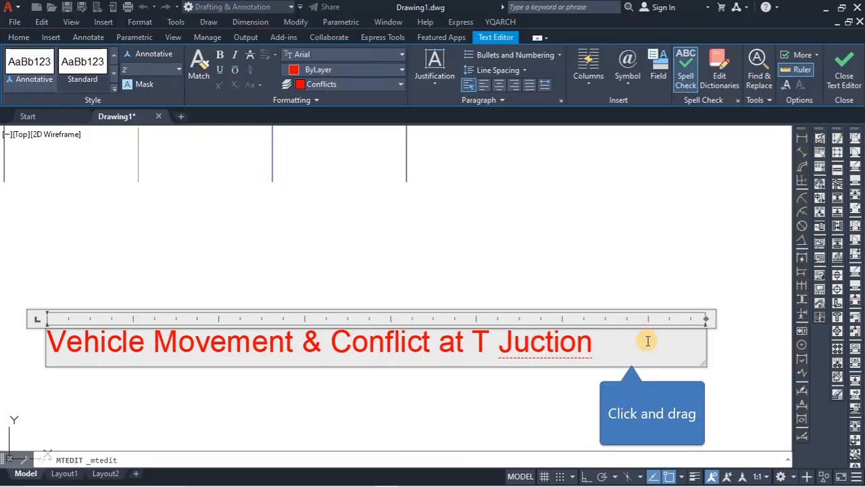
# - Switch to PowerPoint to check the reference figure of the three-leg intersection and return to the AutoCAD drawing
pyautogui.moveTo(595, 353); pyautogui.dragTo(546, 356)
pyautogui.click(546, 358)
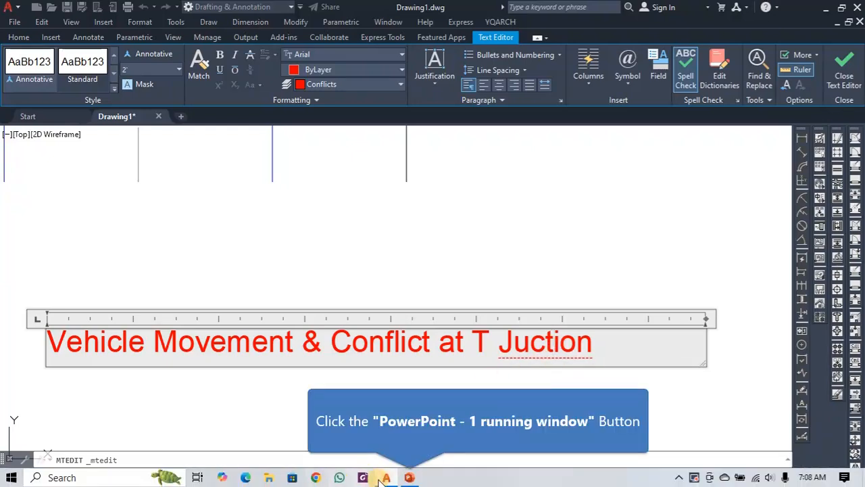
pyautogui.click(409, 477)
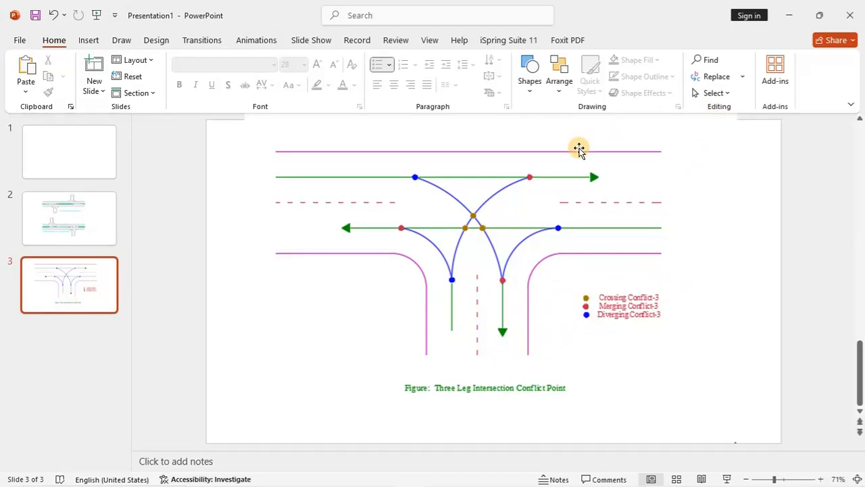
pyautogui.click(790, 18)
# - Correct the misspelled word "Juction" in the title to "Junction" and finish editing the text
pyautogui.rightClick(527, 342)
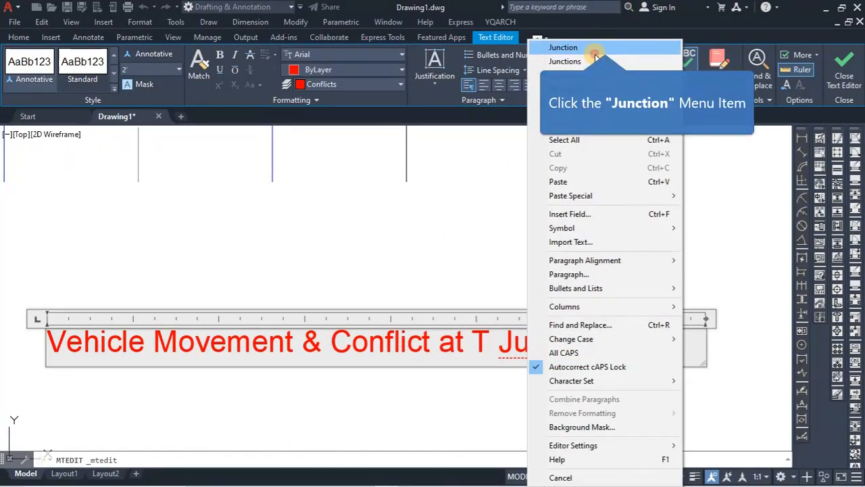
pyautogui.click(563, 47)
pyautogui.click(650, 241)
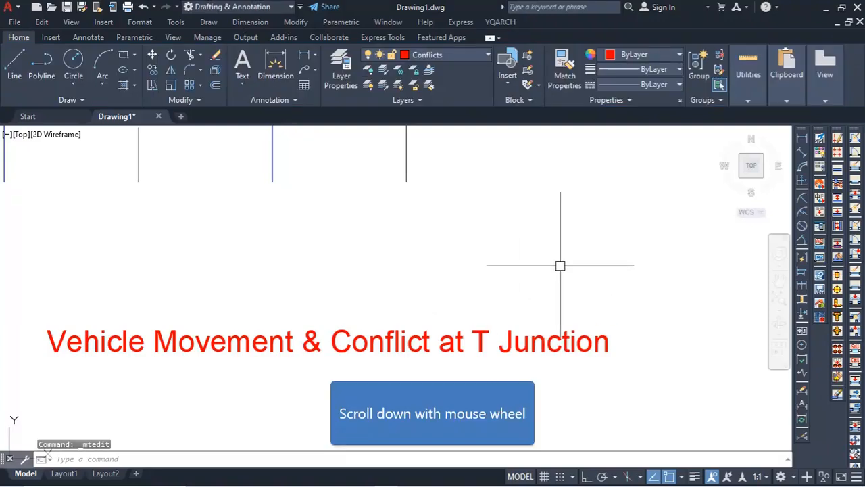
# - Reopen the title text and change "T Junction" to the hyphenated "T-Junction"
pyautogui.scroll(-3, 452, 317)
pyautogui.click(452, 328)
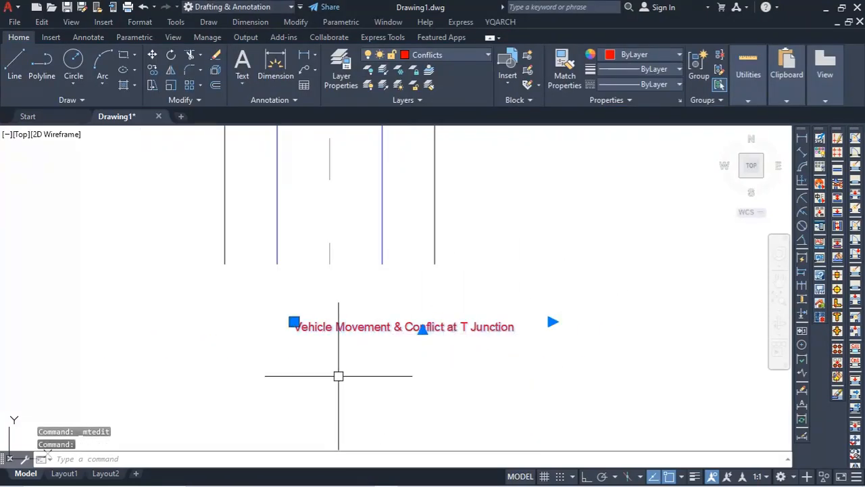
pyautogui.doubleClick(460, 327)
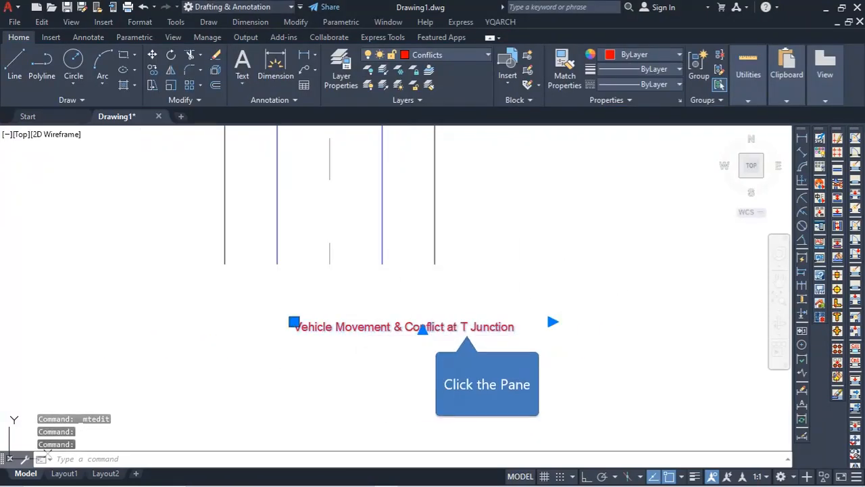
pyautogui.click(472, 328)
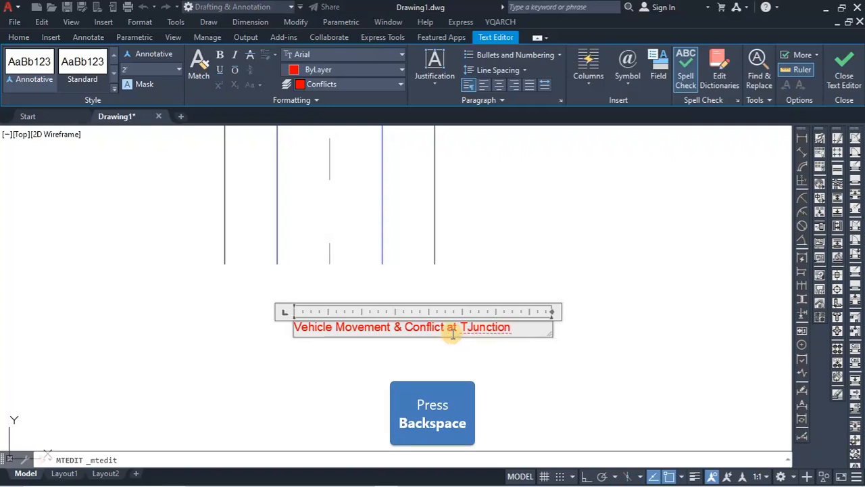
pyautogui.click(363, 425)
# - Set the whole title's text height to 36 (3') and widen its frame to keep it on one line
pyautogui.doubleClick(426, 327)
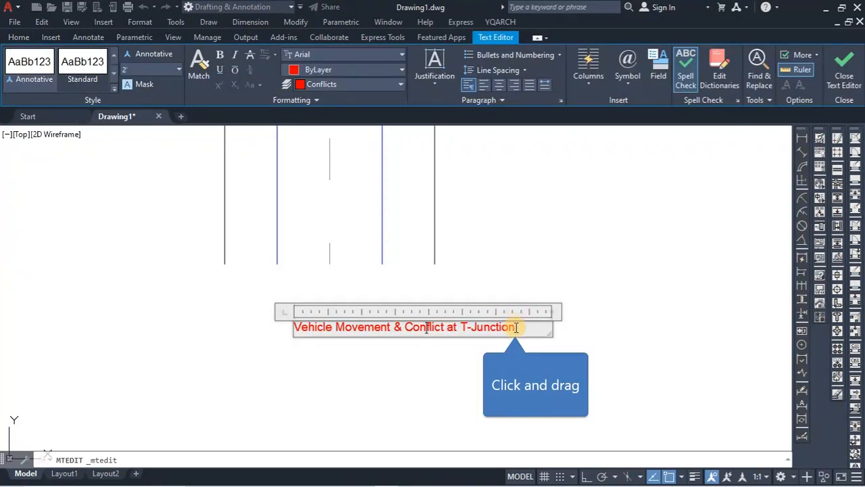
pyautogui.moveTo(515, 327); pyautogui.dragTo(315, 351)
pyautogui.moveTo(516, 328); pyautogui.dragTo(288, 351)
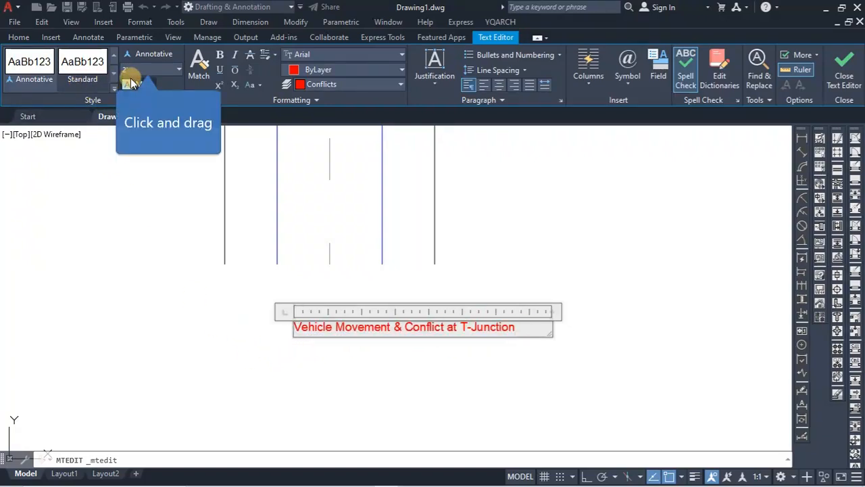
pyautogui.moveTo(136, 68); pyautogui.dragTo(114, 69)
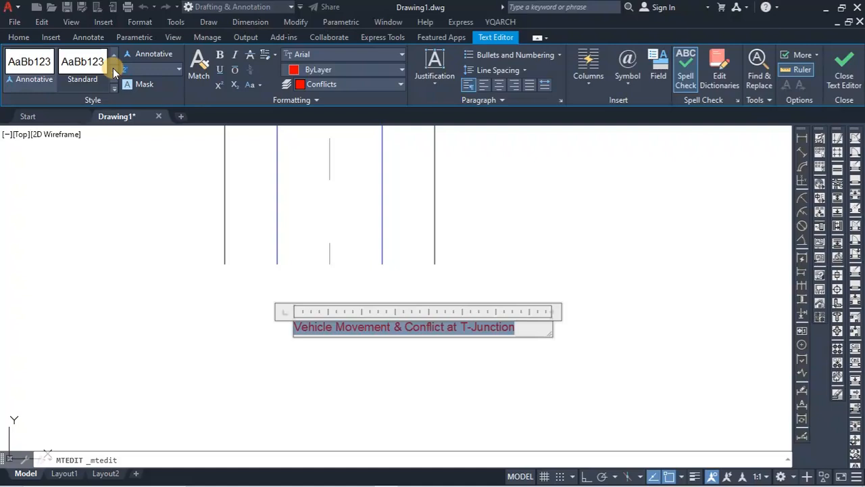
pyautogui.write('36')
pyautogui.press('Return')
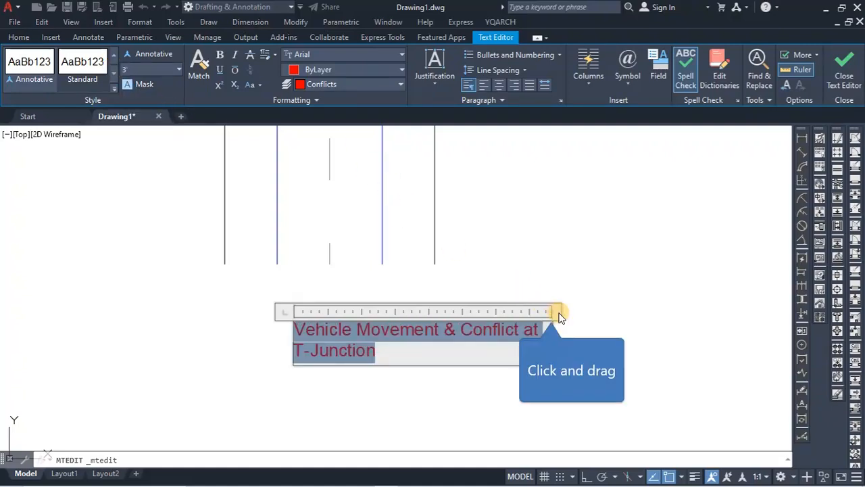
pyautogui.moveTo(559, 315); pyautogui.dragTo(650, 298)
pyautogui.click(506, 372)
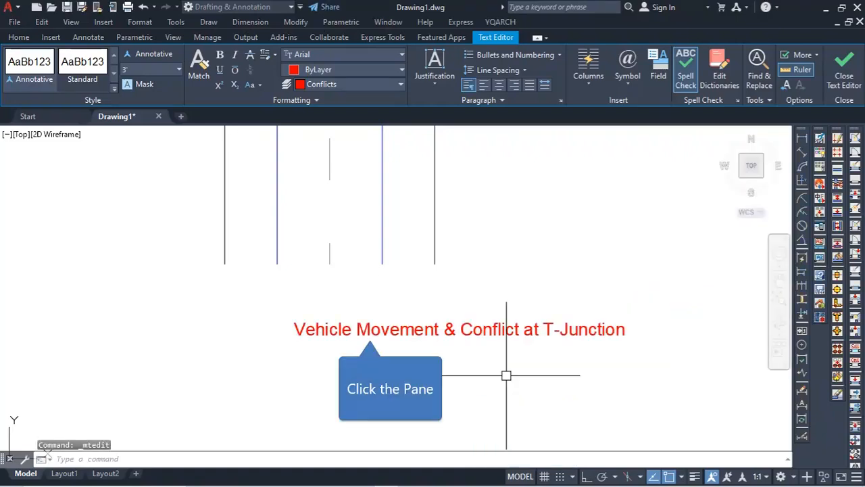
# - Move the title text so it sits centred beneath the side road's lower end
pyautogui.click(373, 332)
pyautogui.write('m')
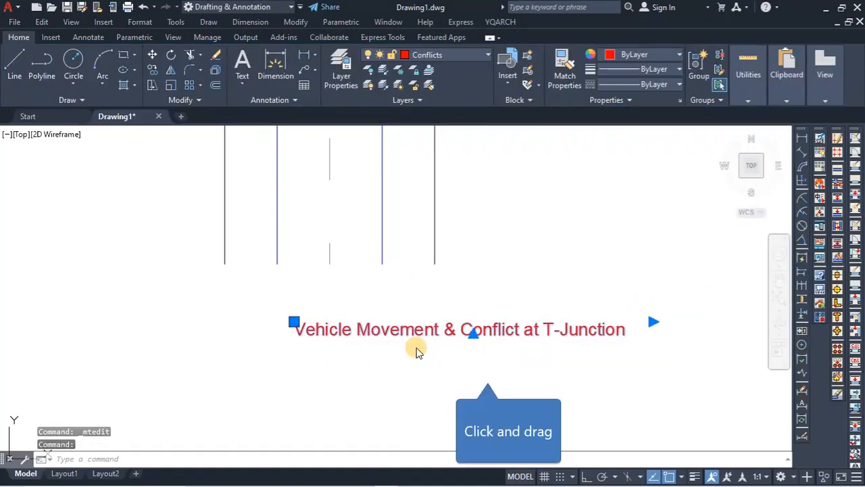
pyautogui.press('Return')
pyautogui.click(490, 370)
# - Copy the complete T-junction diagram, including its legend and title, horizontally to a clear spot on the right with Ortho on
pyautogui.scroll(-5, 315, 342)
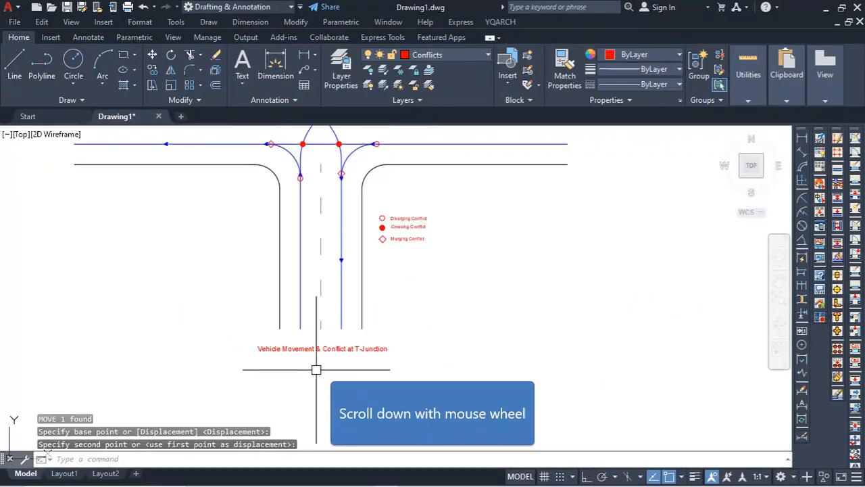
pyautogui.scroll(3, 377, 368)
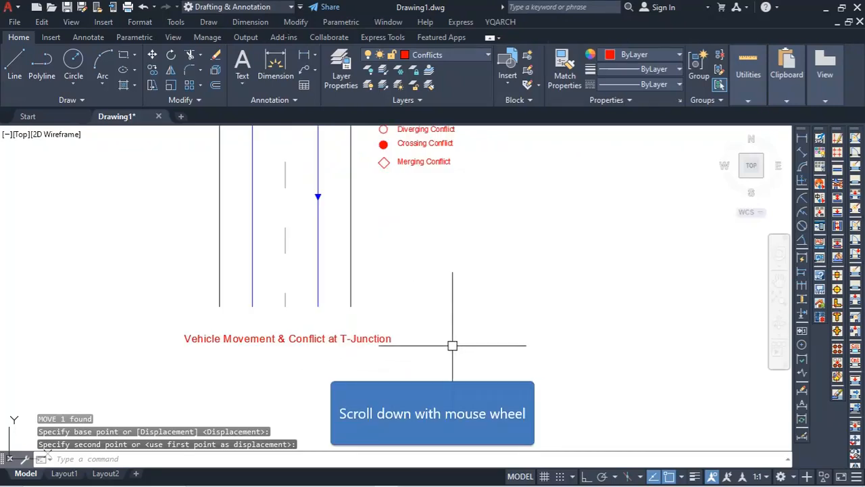
pyautogui.scroll(-4, 285, 379)
pyautogui.scroll(4, 268, 384)
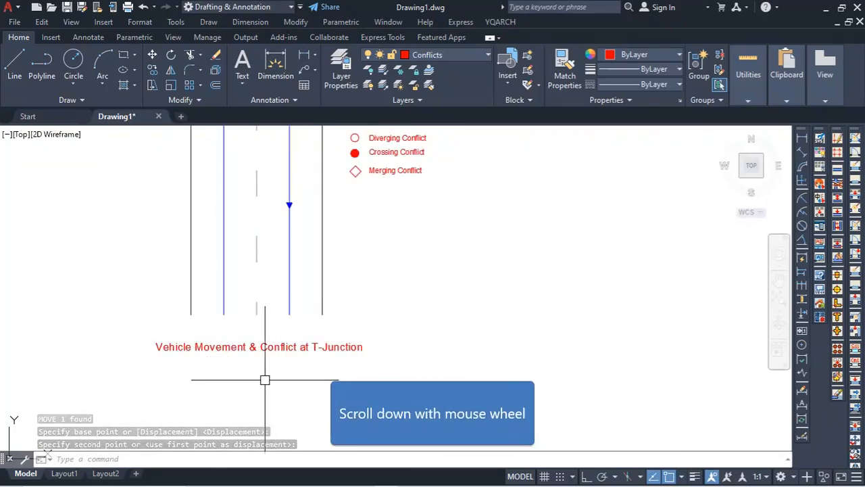
pyautogui.scroll(-5, 265, 378)
pyautogui.click(255, 363)
pyautogui.click(61, 174)
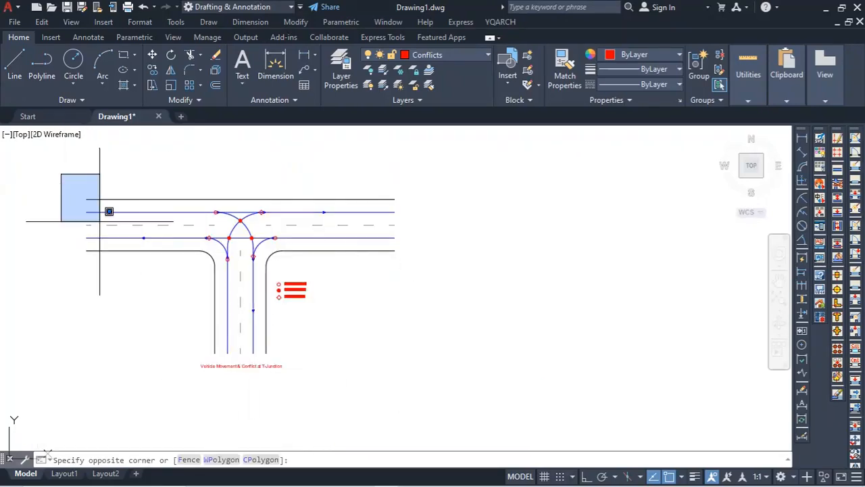
pyautogui.click(449, 395)
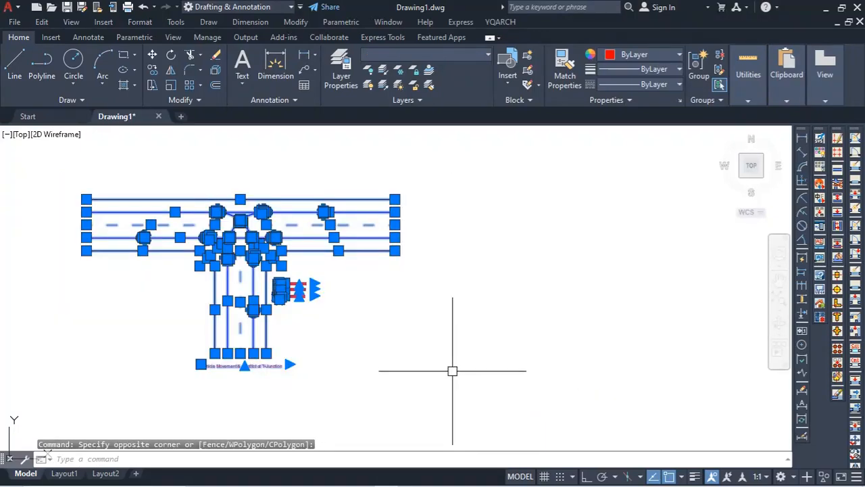
pyautogui.write('co')
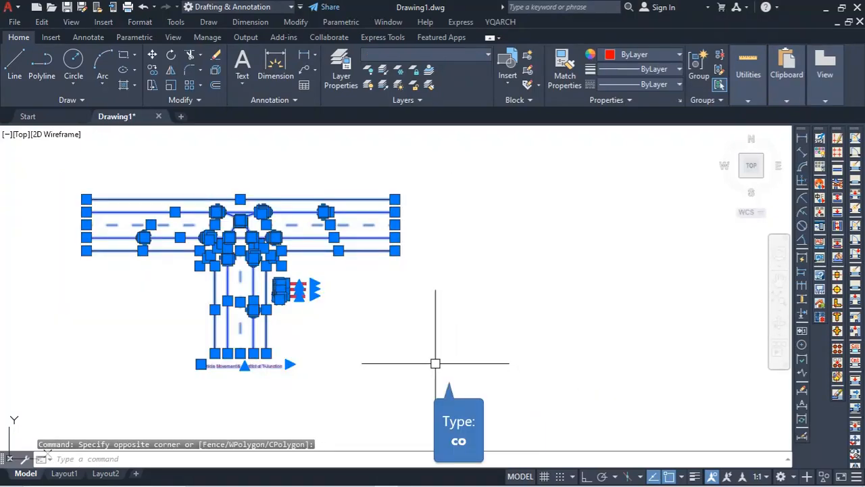
pyautogui.press('Return')
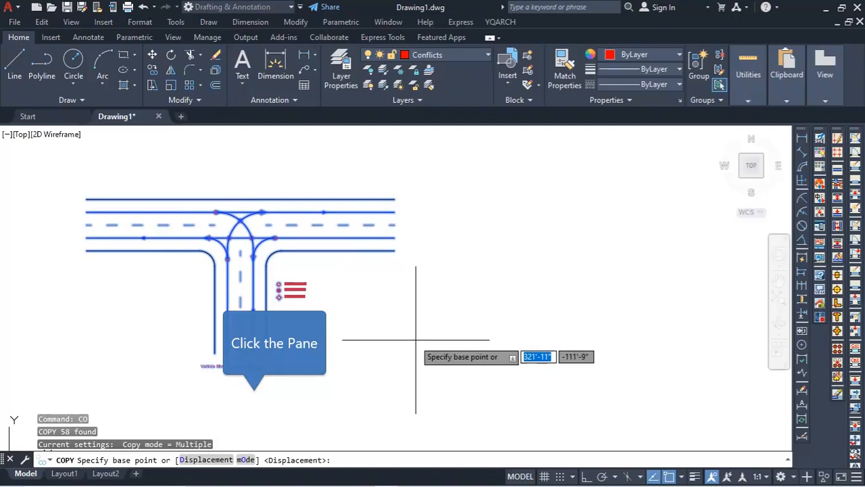
pyautogui.click(255, 399)
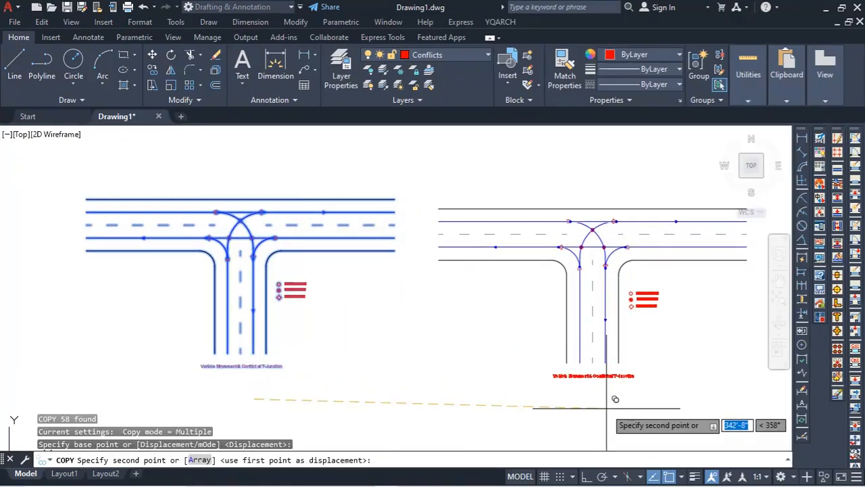
pyautogui.press('F8')
pyautogui.scroll(-4, 585, 398)
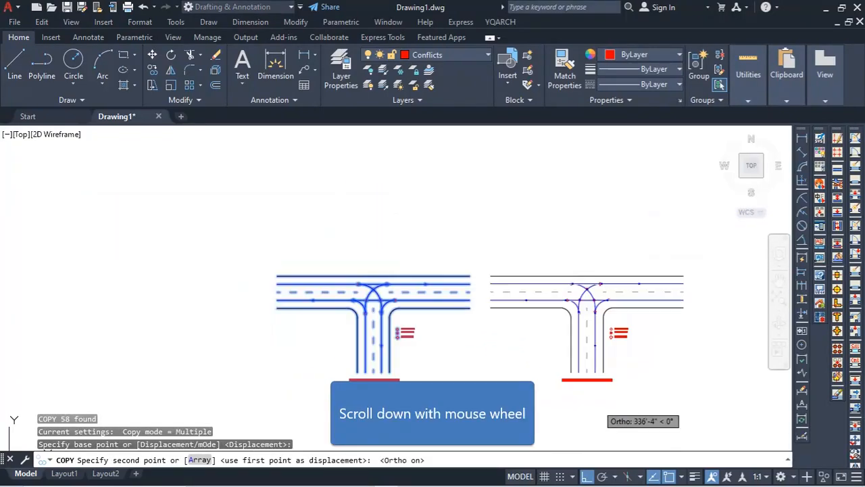
pyautogui.click(615, 404)
pyautogui.press('Escape')
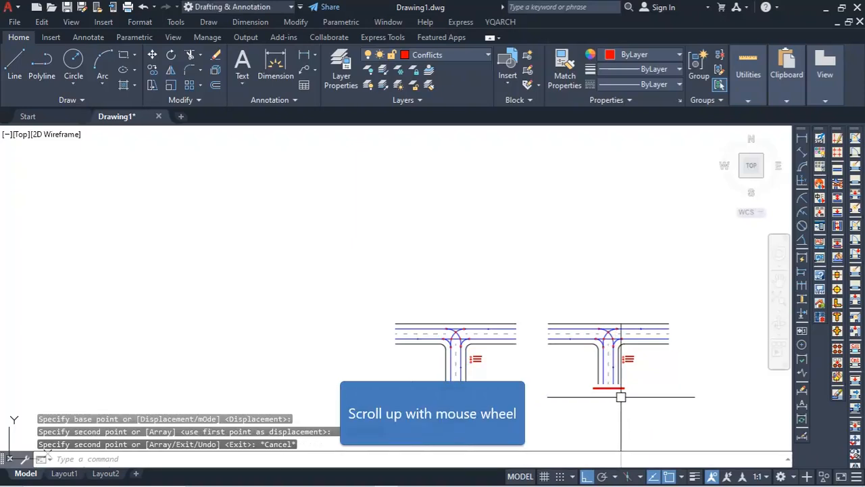
# - Examine the crossing movement paths and their conflict points at the centre of the copied T-junction
pyautogui.scroll(6, 615, 396)
pyautogui.moveTo(614, 396); pyautogui.dragTo(573, 402, button='middle')
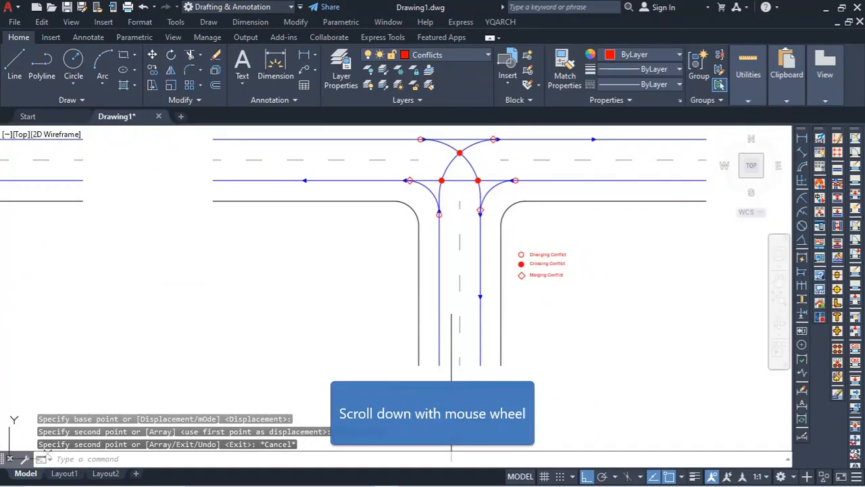
pyautogui.scroll(-4, 450, 318)
pyautogui.scroll(4, 443, 325)
pyautogui.scroll(6, 443, 271)
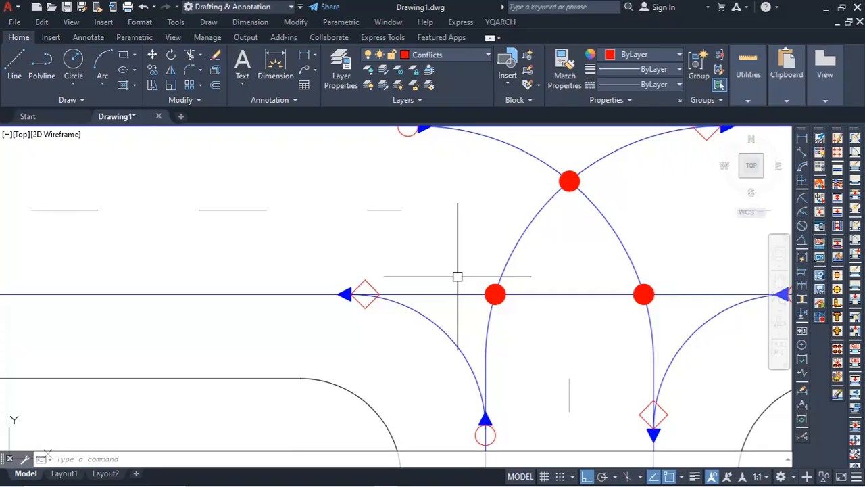
pyautogui.scroll(-2, 500, 355)
pyautogui.scroll(-2, 500, 365)
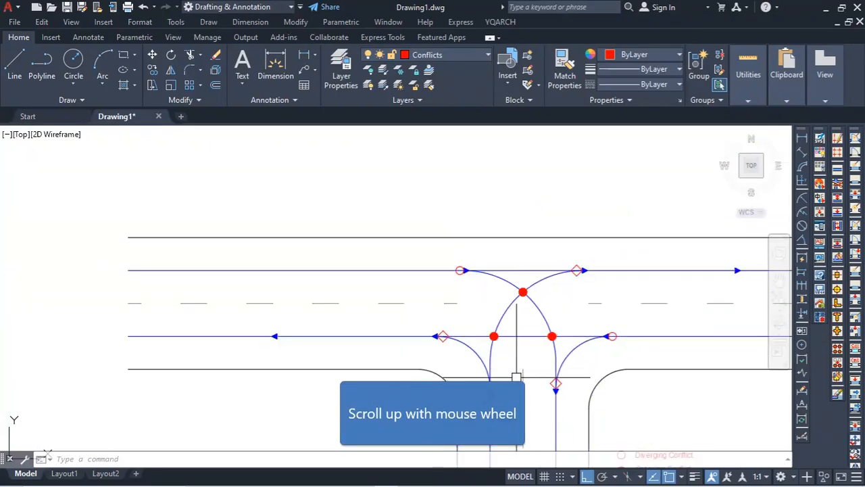
pyautogui.scroll(2, 539, 382)
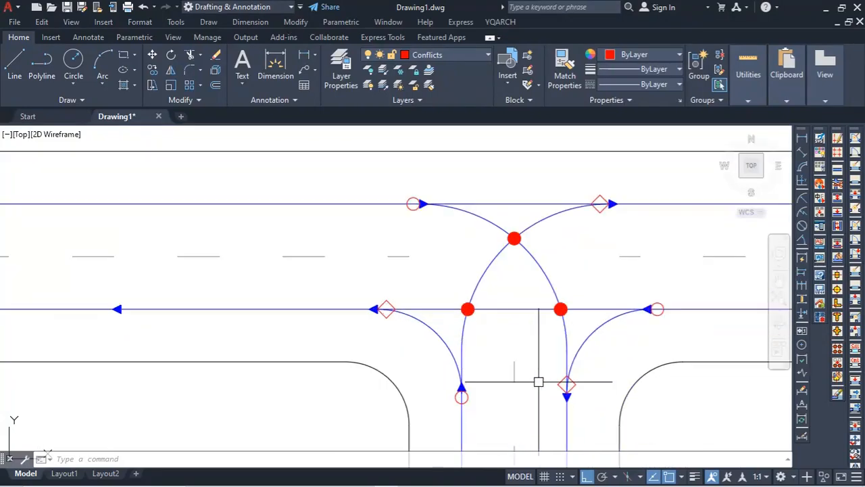
pyautogui.click(494, 261)
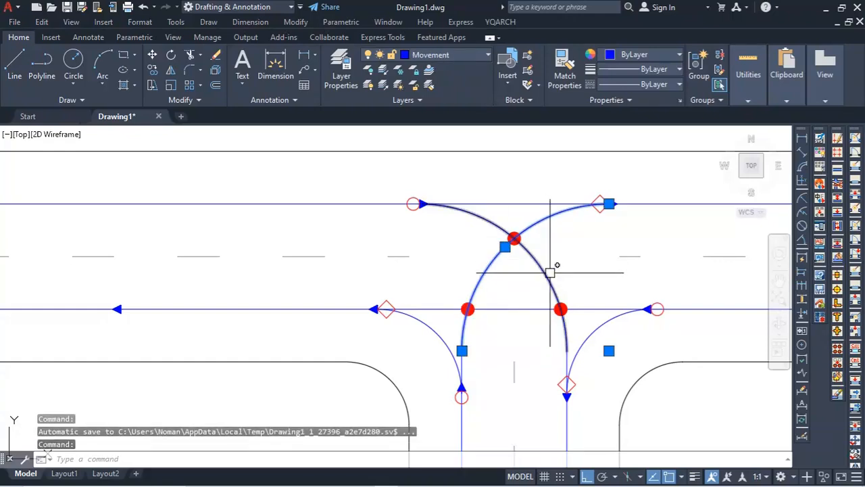
pyautogui.click(509, 308)
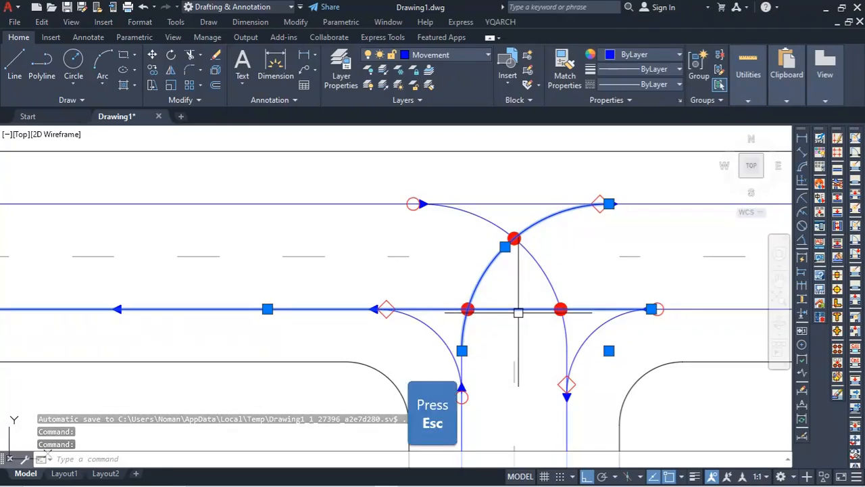
pyautogui.press('Escape')
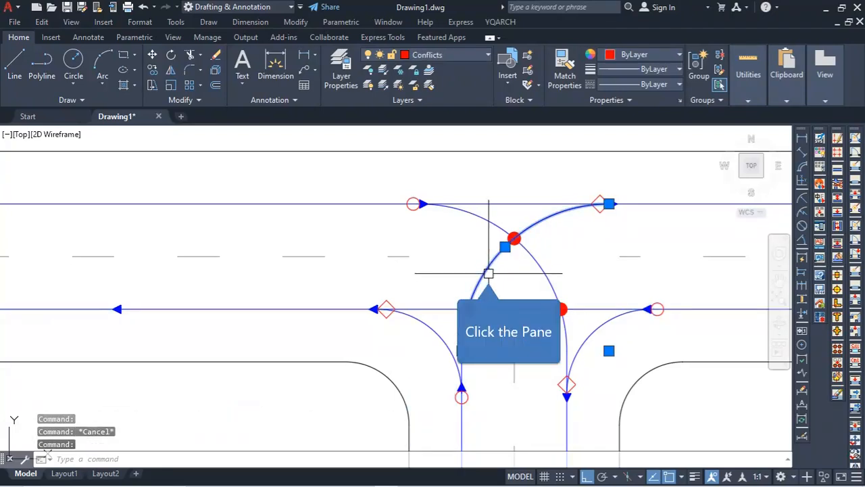
# - Erase the curve turning right from the copied side road and the two crossing conflict dots on its path
pyautogui.press('Delete')
pyautogui.click(448, 283)
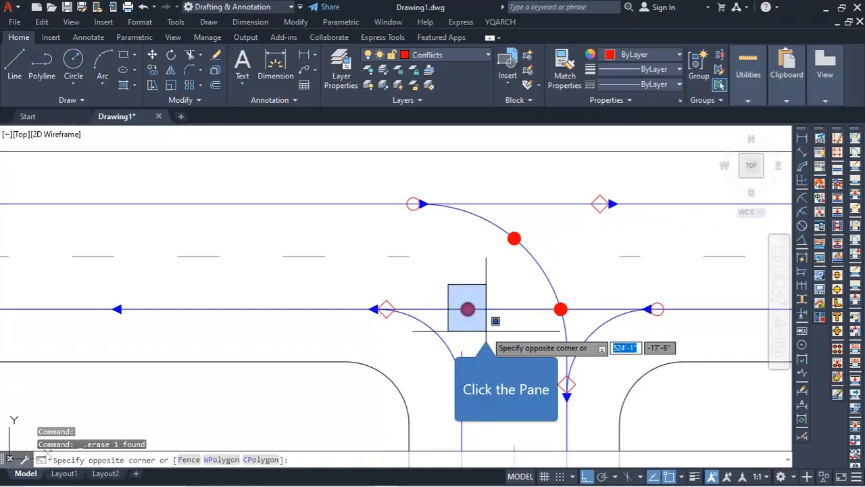
pyautogui.click(486, 331)
pyautogui.click(497, 215)
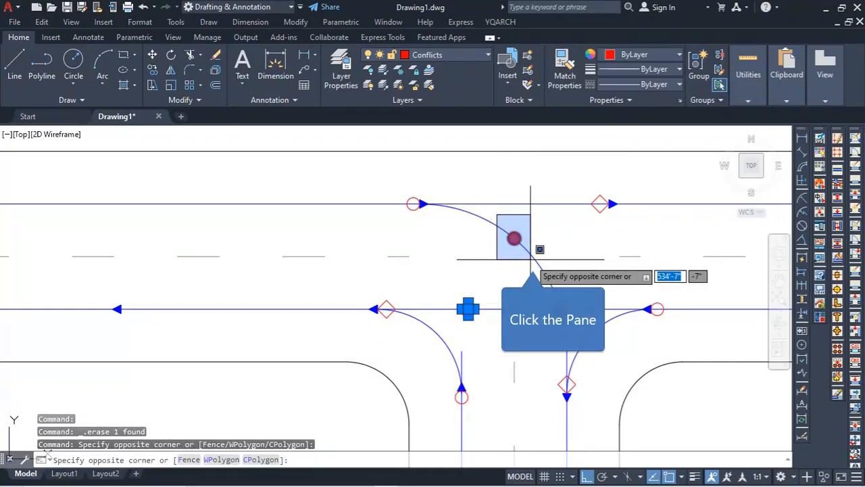
pyautogui.click(532, 254)
pyautogui.press('Delete')
# - Shorten the upward movement line in the copied side road so it ends at the base of its arrowhead
pyautogui.scroll(-4, 482, 245)
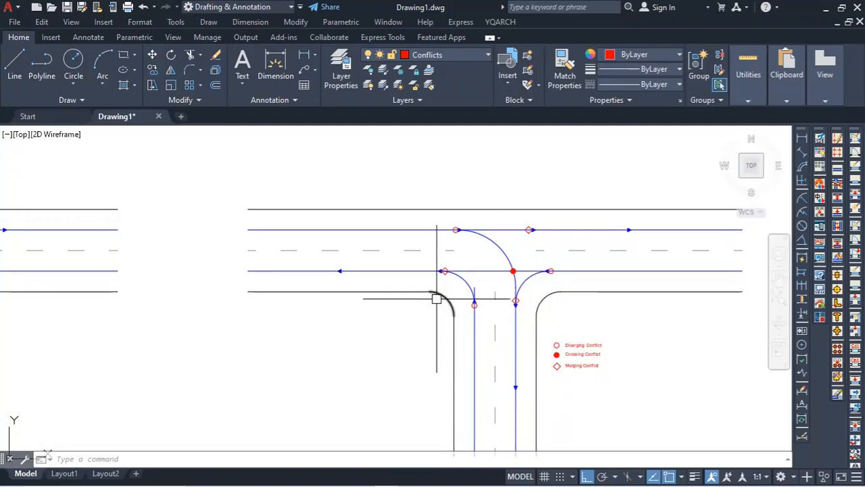
pyautogui.scroll(4, 502, 284)
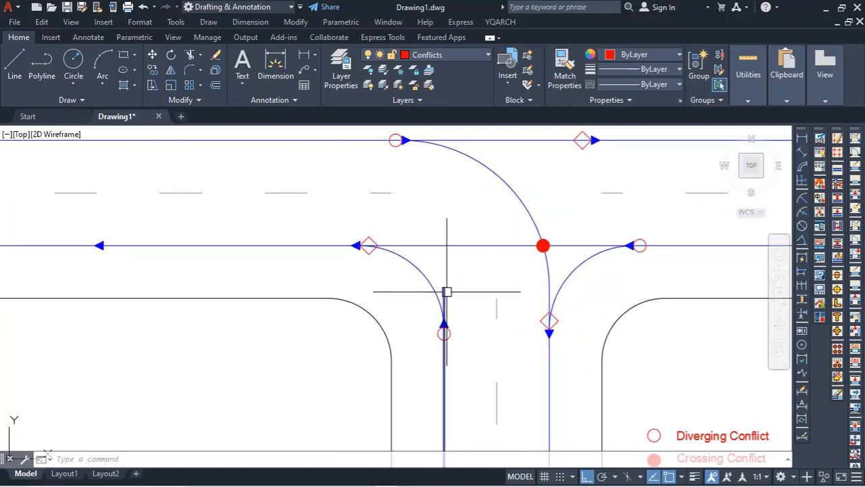
pyautogui.click(446, 291)
pyautogui.scroll(4, 445, 289)
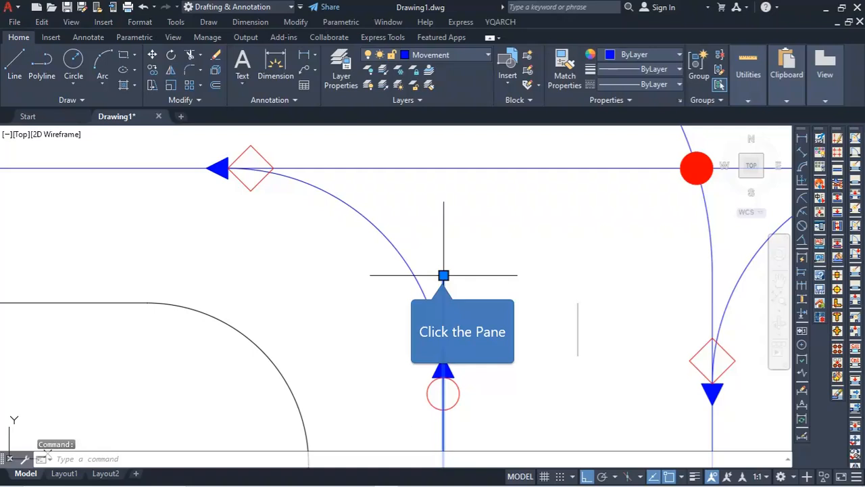
pyautogui.click(444, 275)
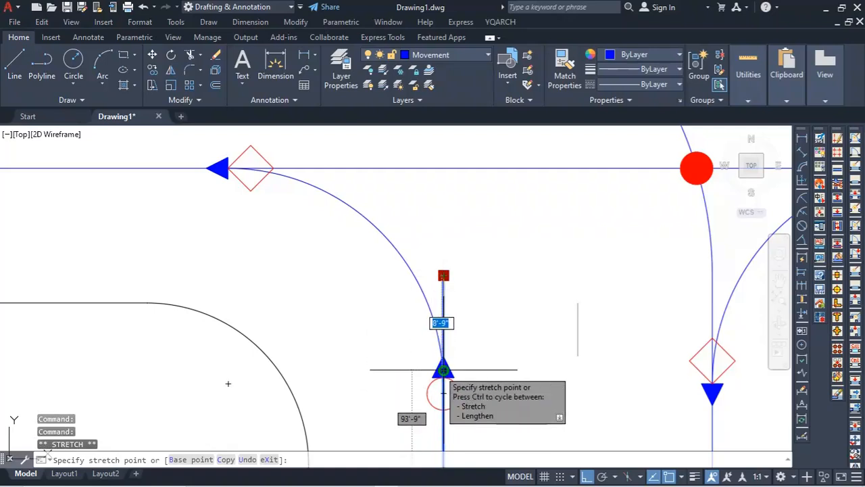
pyautogui.click(444, 370)
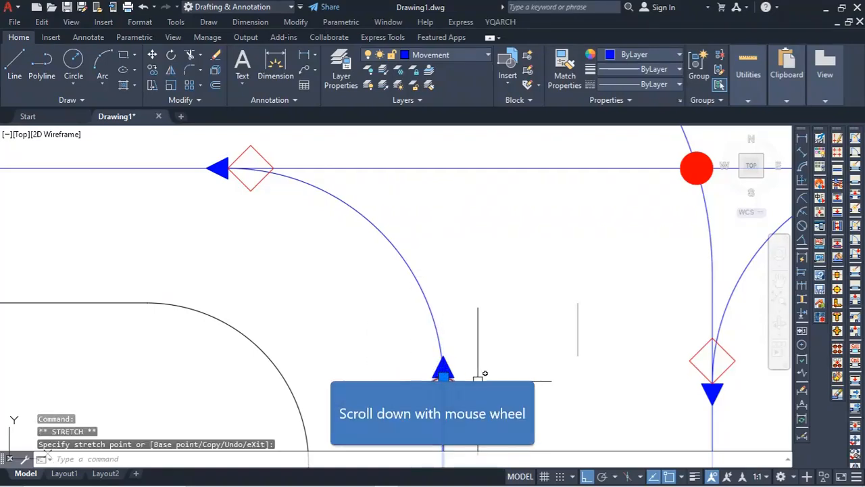
pyautogui.scroll(-5, 478, 379)
pyautogui.press('Escape')
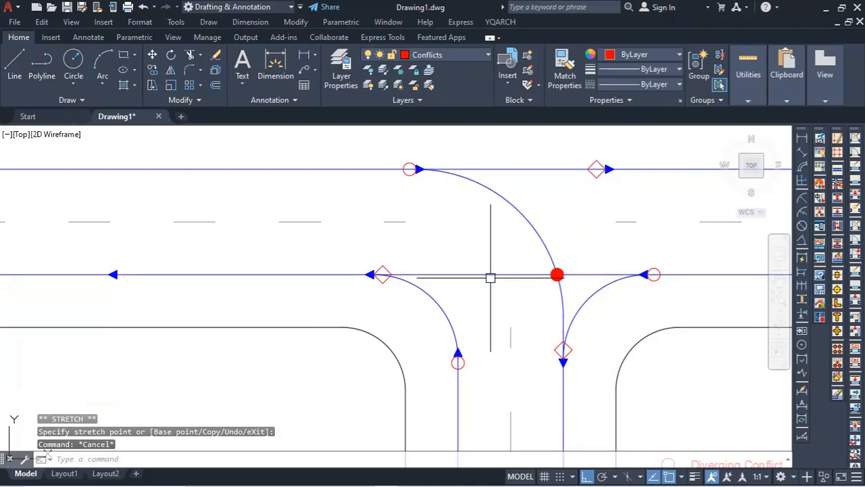
# - Trim the leftward through-movement line between the two turning curves, and erase the remaining crossing conflict dot with its leftover line piece
pyautogui.write('tr')
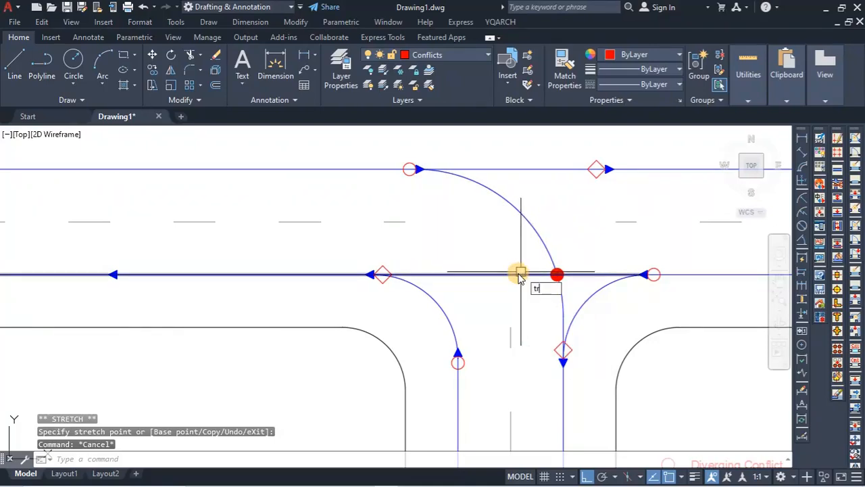
pyautogui.press('Return')
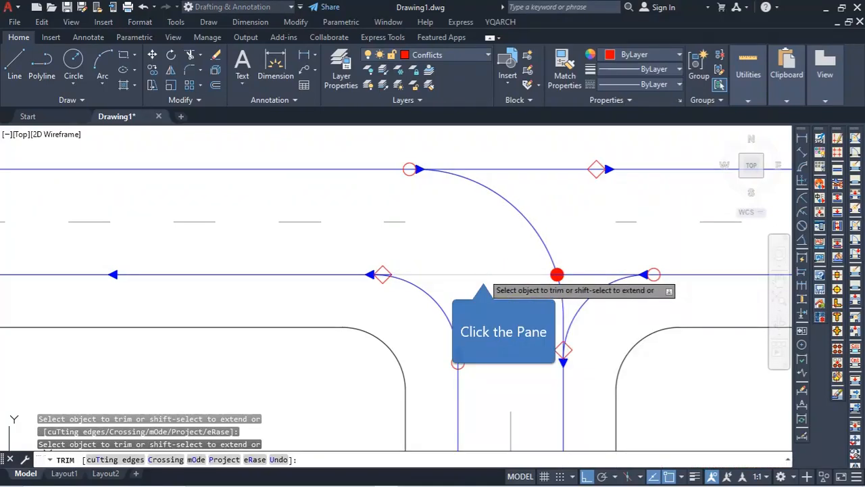
pyautogui.scroll(5, 381, 277)
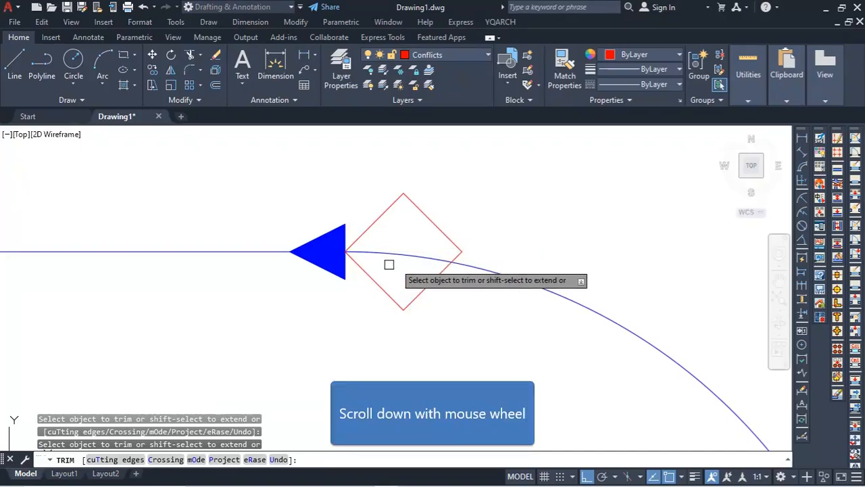
pyautogui.scroll(-5, 513, 259)
pyautogui.scroll(5, 555, 268)
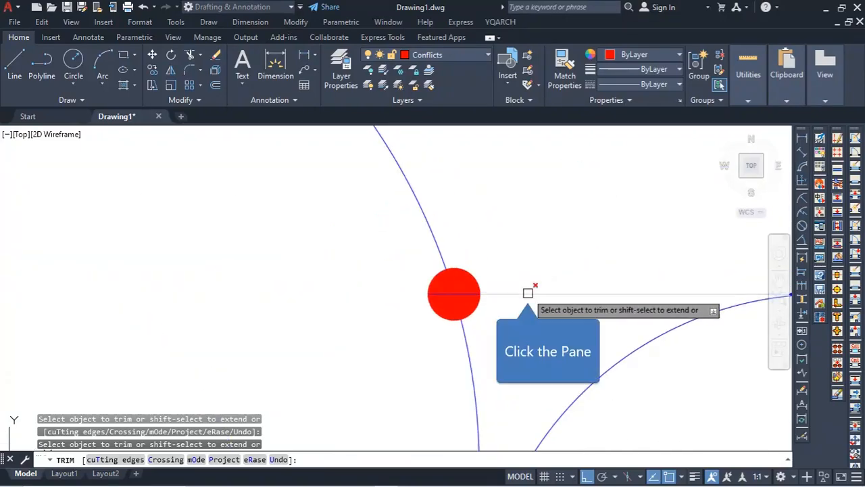
pyautogui.press('Escape')
pyautogui.moveTo(504, 261); pyautogui.dragTo(462, 308)
pyautogui.press('Delete')
# - Change the copied T-junction's title to "2 Phase Signaling at T-Junction", replacing the vehicle movement and conflict wording
pyautogui.scroll(-3, 515, 325)
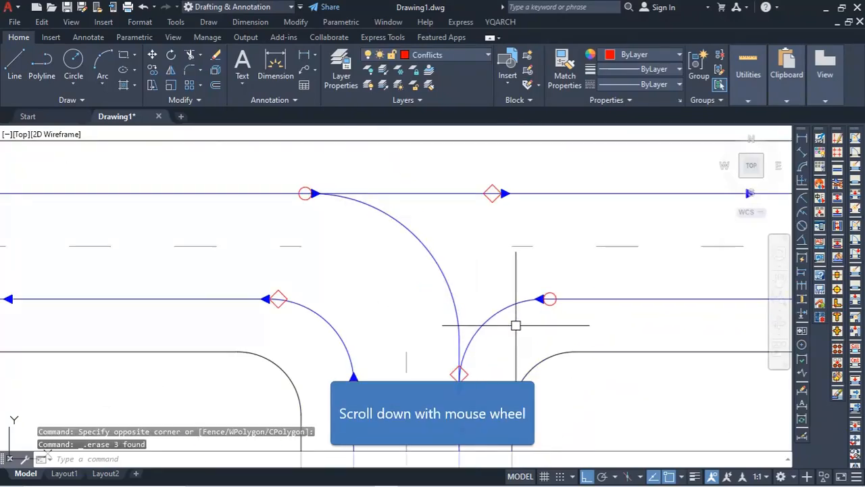
pyautogui.scroll(-2, 594, 321)
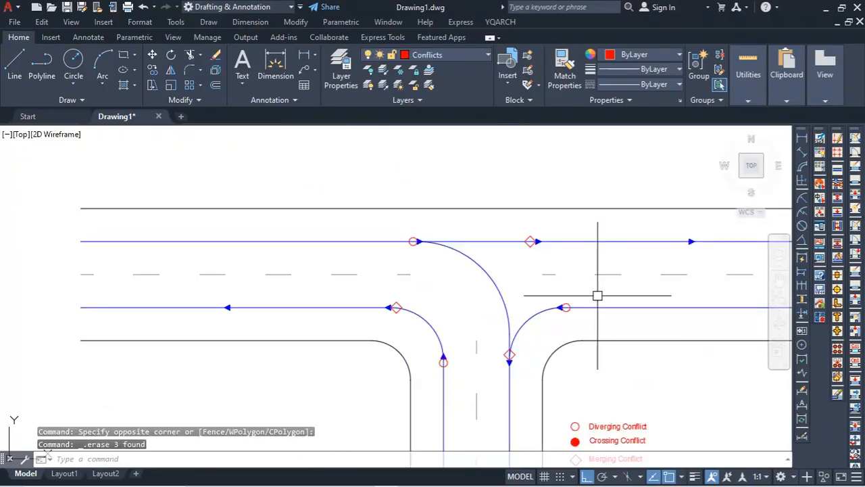
pyautogui.moveTo(599, 371); pyautogui.dragTo(586, 325, button='middle')
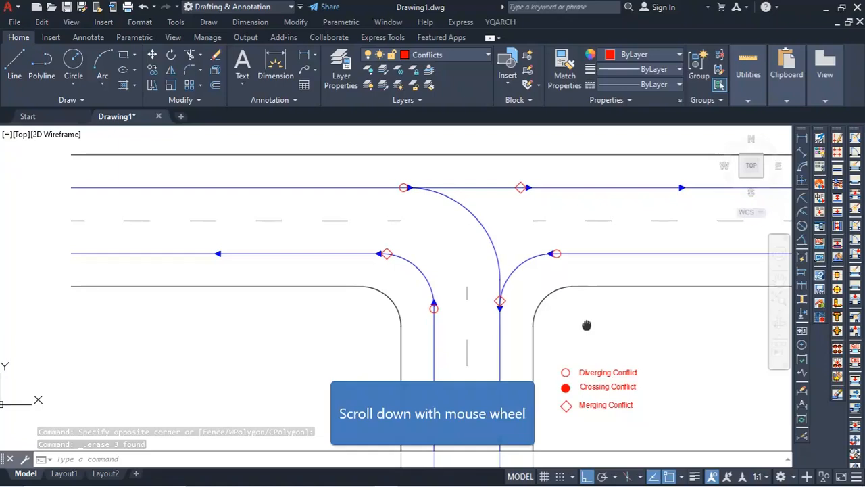
pyautogui.scroll(-6, 514, 328)
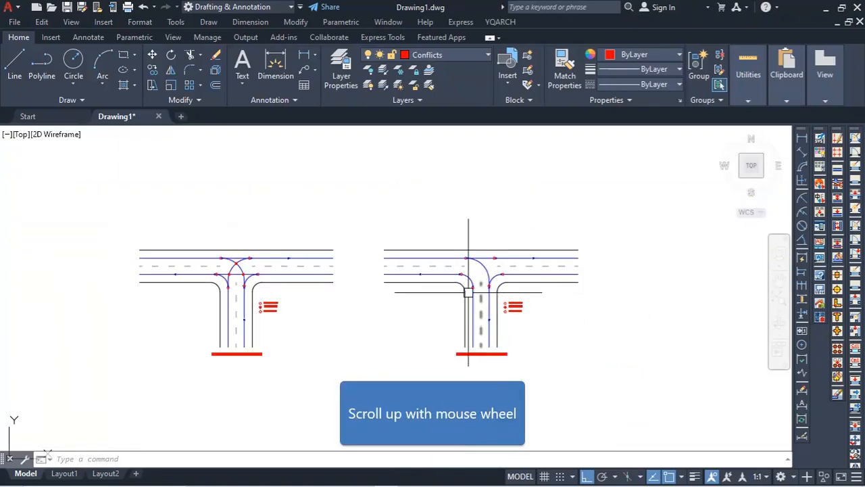
pyautogui.scroll(4, 414, 313)
pyautogui.scroll(-3, 479, 256)
pyautogui.scroll(5, 486, 375)
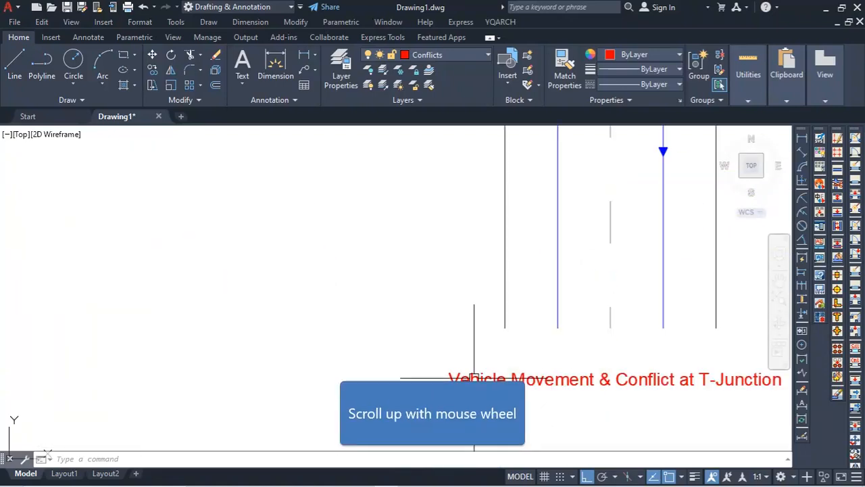
pyautogui.doubleClick(491, 383)
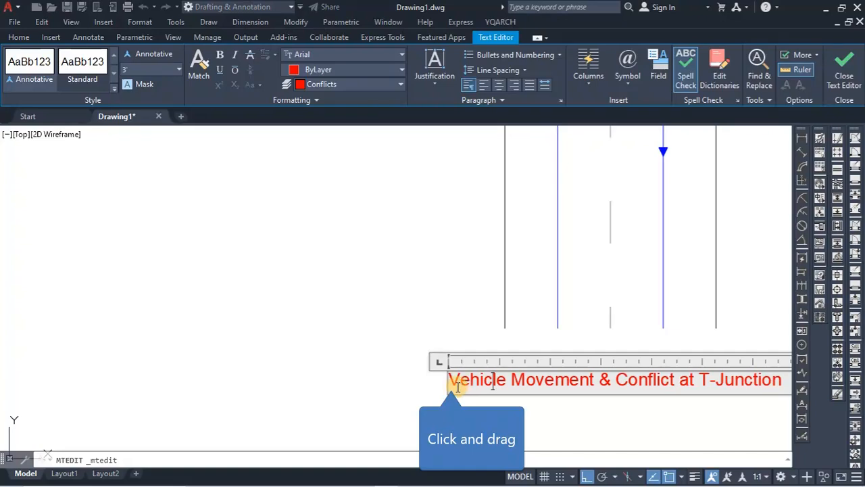
pyautogui.moveTo(449, 379)
pyautogui.mouseDown()
pyautogui.moveTo(690, 379)
pyautogui.moveTo(441, 380)
pyautogui.mouseUp()
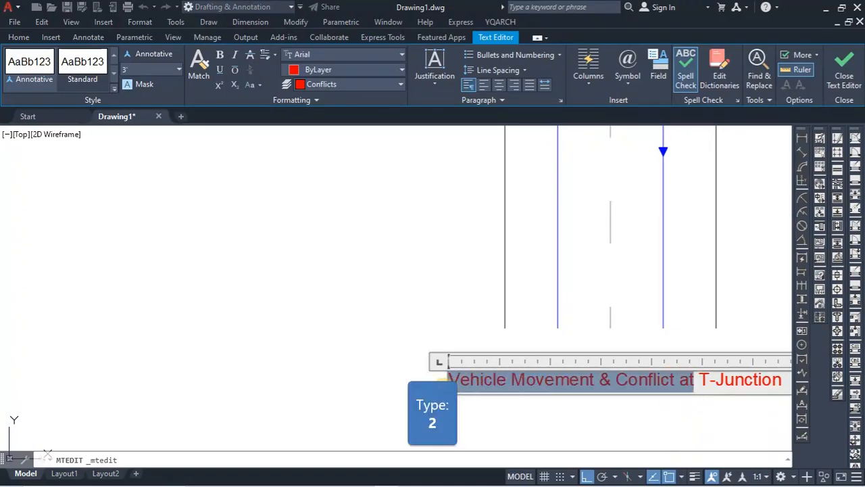
pyautogui.write('2 ')
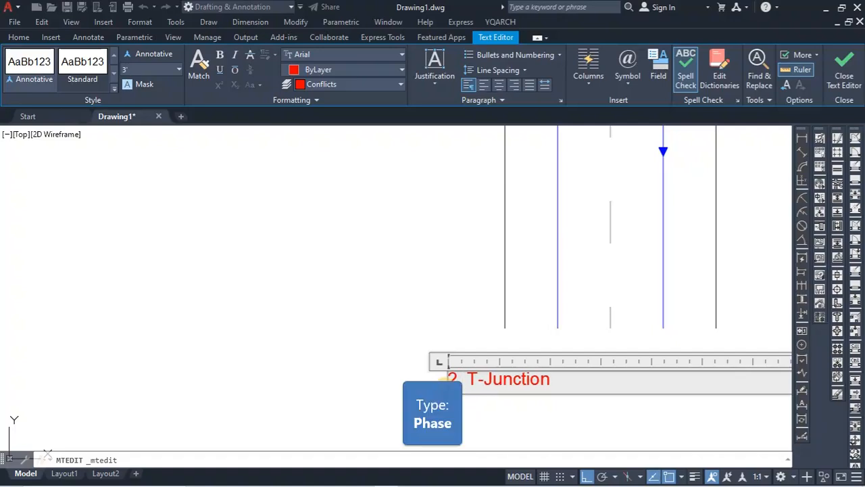
pyautogui.write('P')
pyautogui.write('hase ')
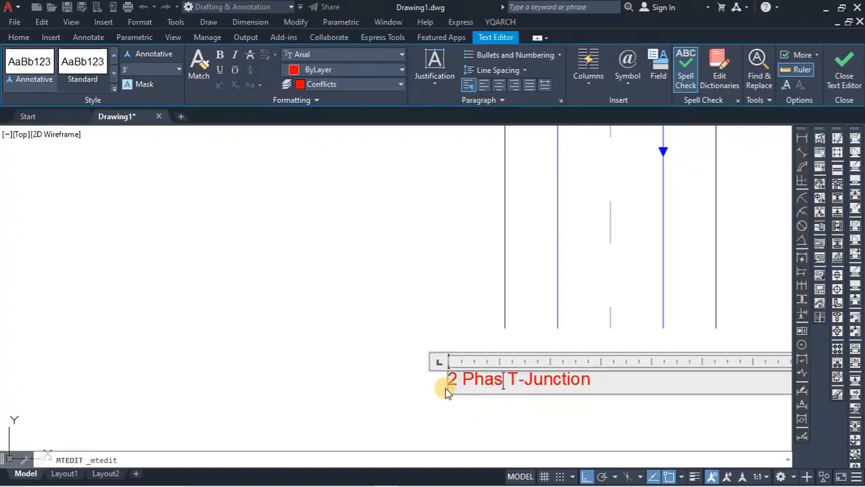
pyautogui.write('Si')
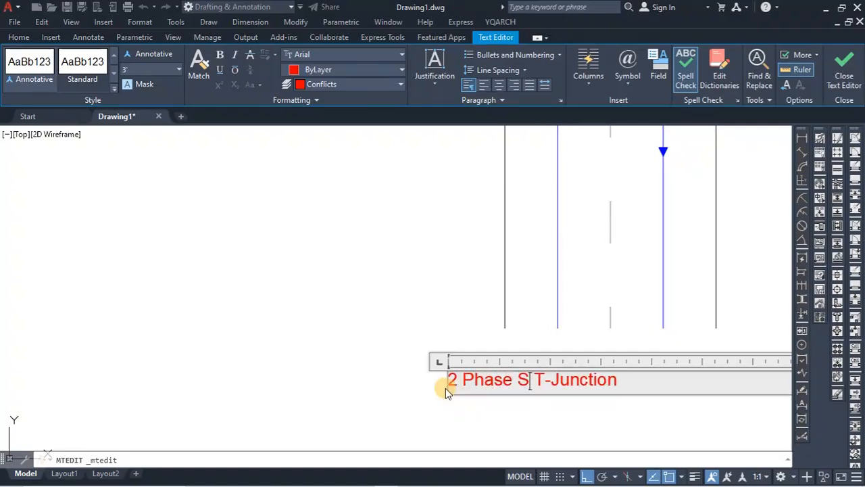
pyautogui.write('gna')
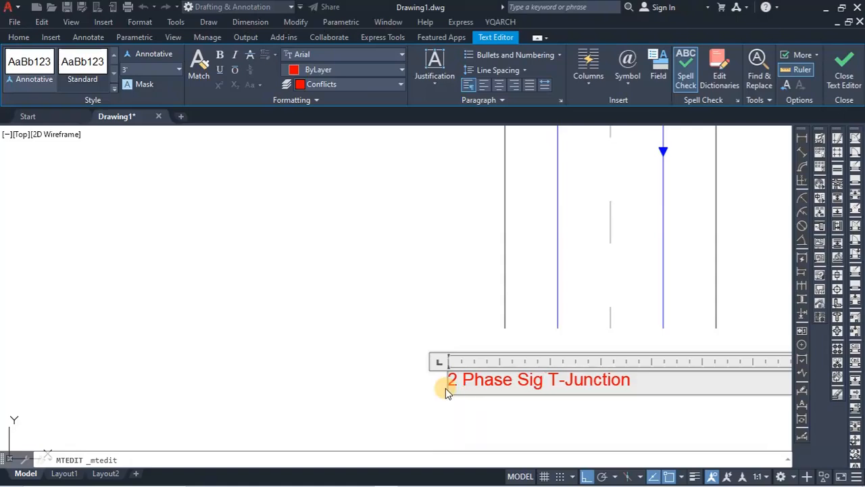
pyautogui.write('ling ')
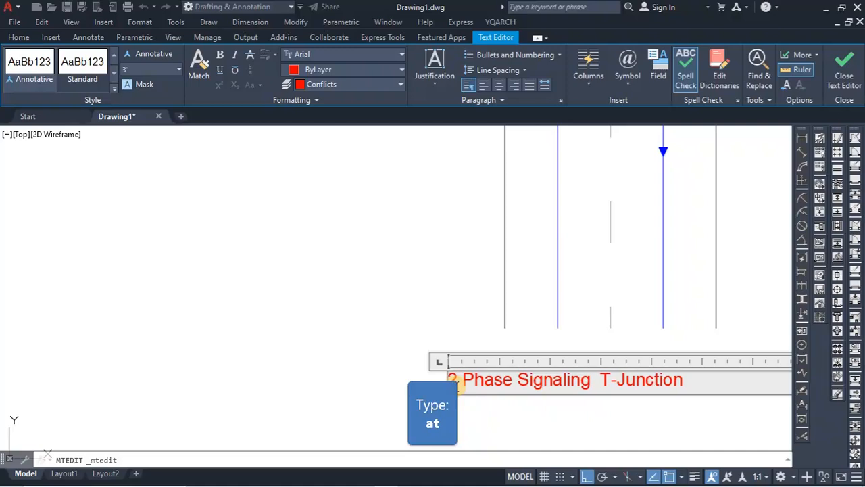
pyautogui.write('at')
pyautogui.click(534, 423)
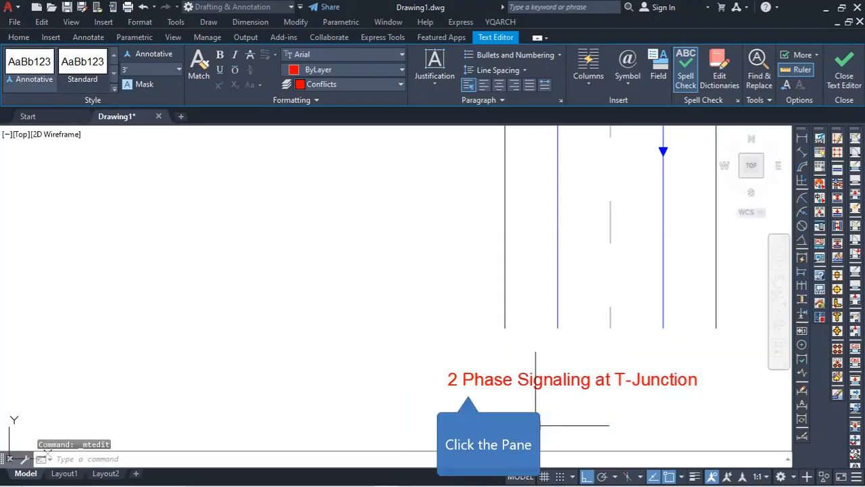
# - Replace the space after the 2 in the copied junction's title with a hyphen, making it "2-Phase Signaling at T-Junction"
pyautogui.doubleClick(464, 380)
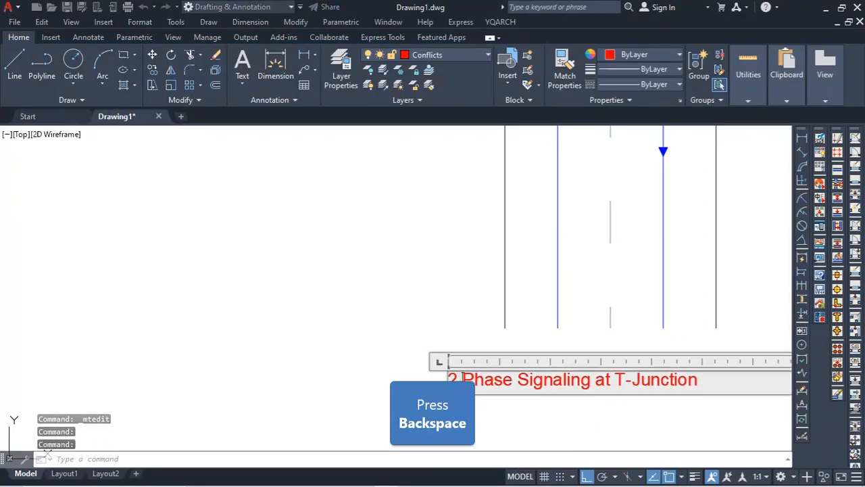
pyautogui.press('BackSpace')
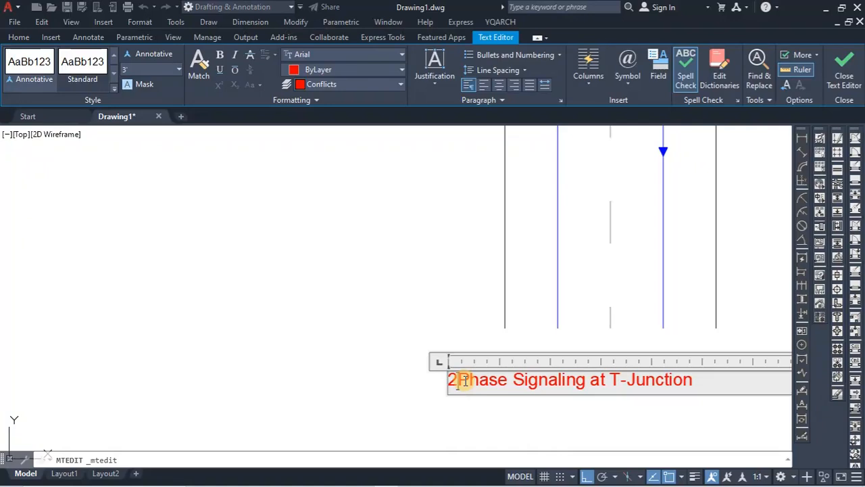
pyautogui.write('-')
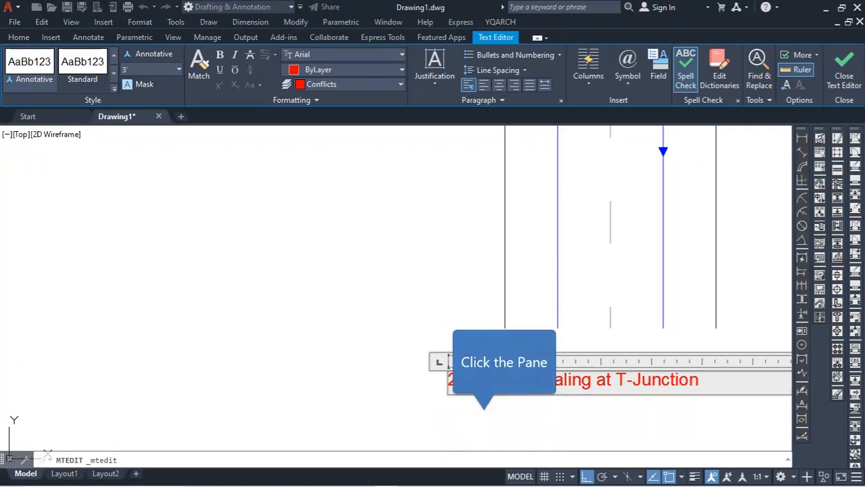
pyautogui.click(484, 407)
# - Try copying the "2-Phase Signaling at T-Junction" title a short distance to the right, and undo the copy
pyautogui.click(517, 376)
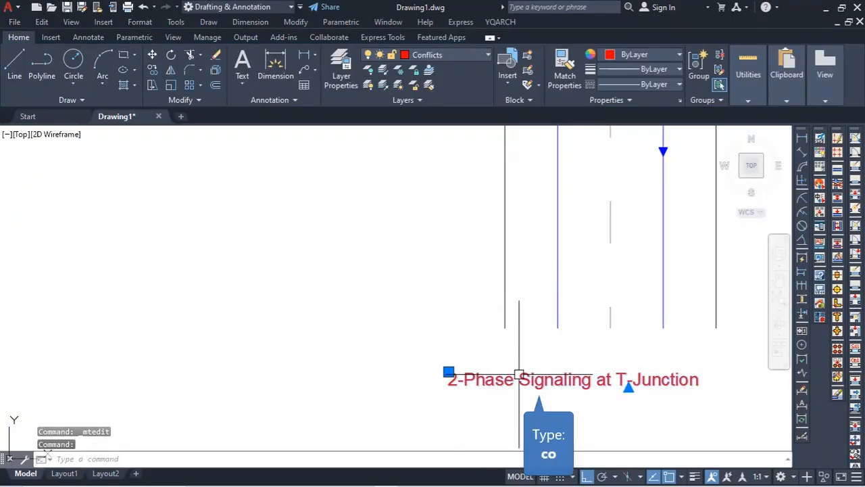
pyautogui.write('co')
pyautogui.press('Return')
pyautogui.click(338, 405)
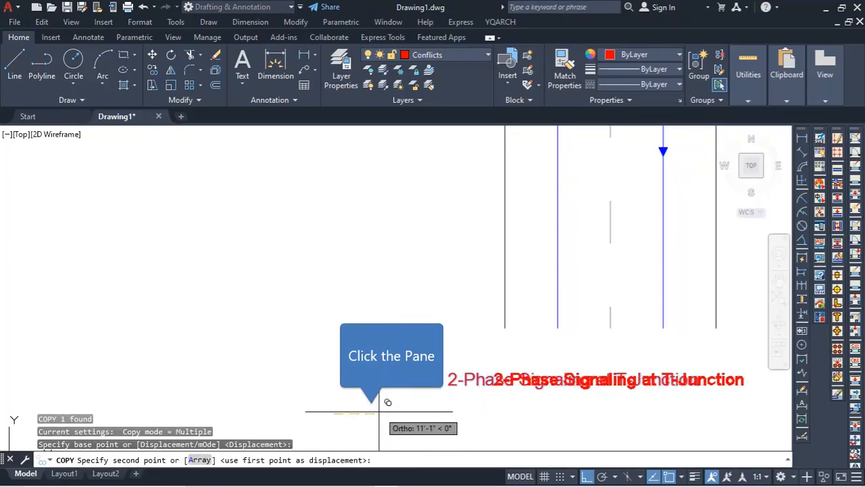
pyautogui.click(379, 410)
pyautogui.press('Escape')
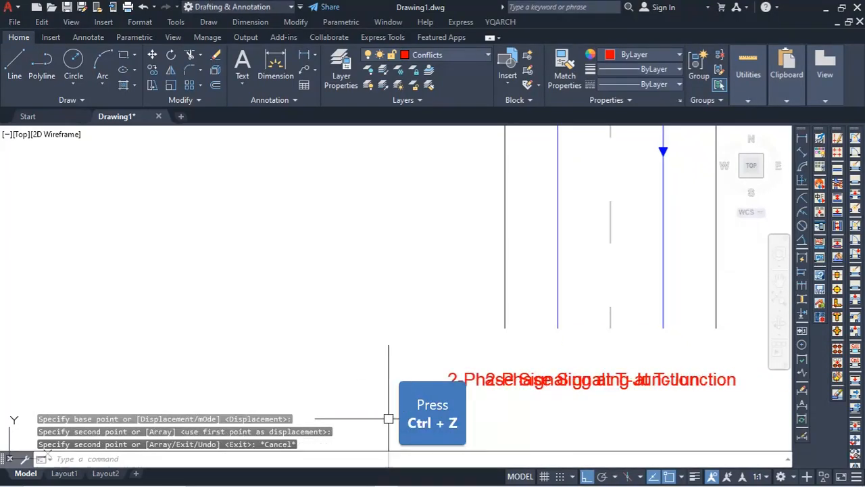
pyautogui.hotkey('ctrl', 'z')
# - Move the "2-Phase Signaling at T-Junction" title about 9'-5" horizontally to the right, centring it below the side road
pyautogui.click(473, 378)
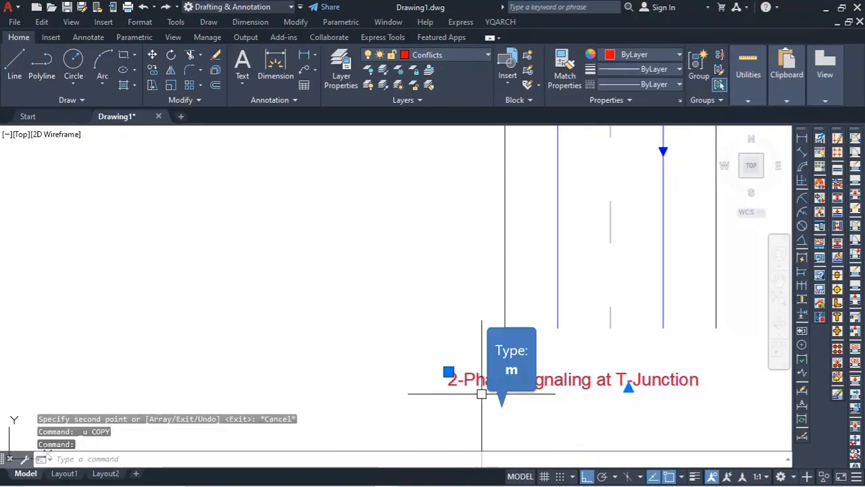
pyautogui.press('Return')
pyautogui.click(382, 411)
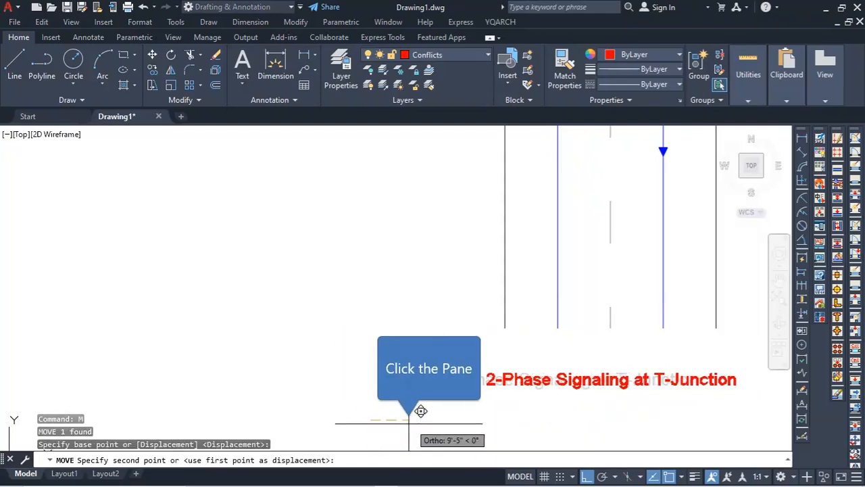
pyautogui.click(420, 411)
pyautogui.scroll(-3, 469, 365)
pyautogui.scroll(3, 527, 361)
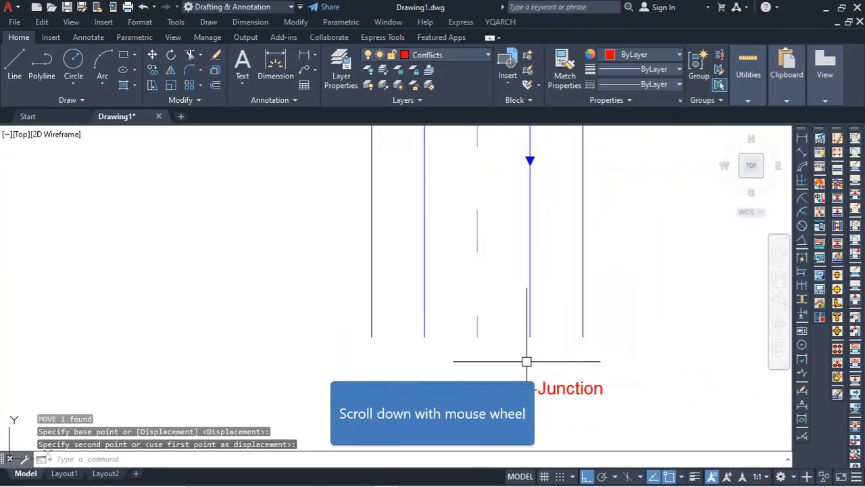
# - Copy the 2-phase title, with Ortho off, into the blank area below the main road's left arm, about 112'-6" away
pyautogui.scroll(-3, 467, 332)
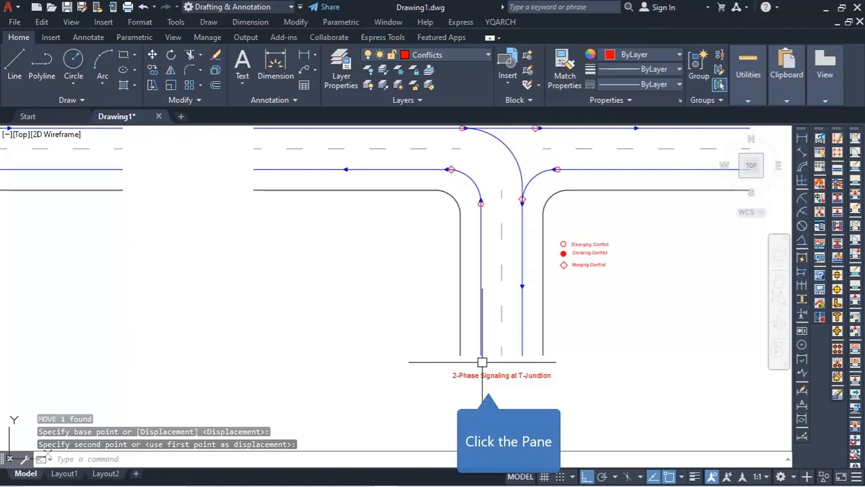
pyautogui.click(488, 382)
pyautogui.write('co')
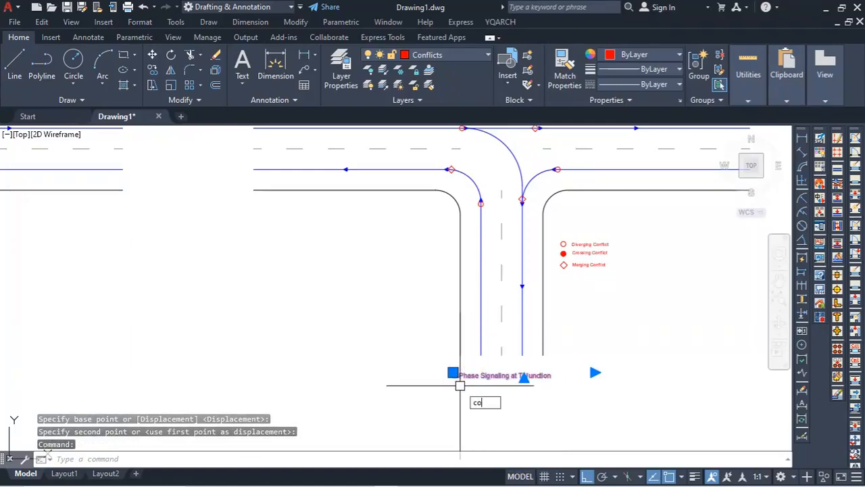
pyautogui.press('Return')
pyautogui.click(450, 371)
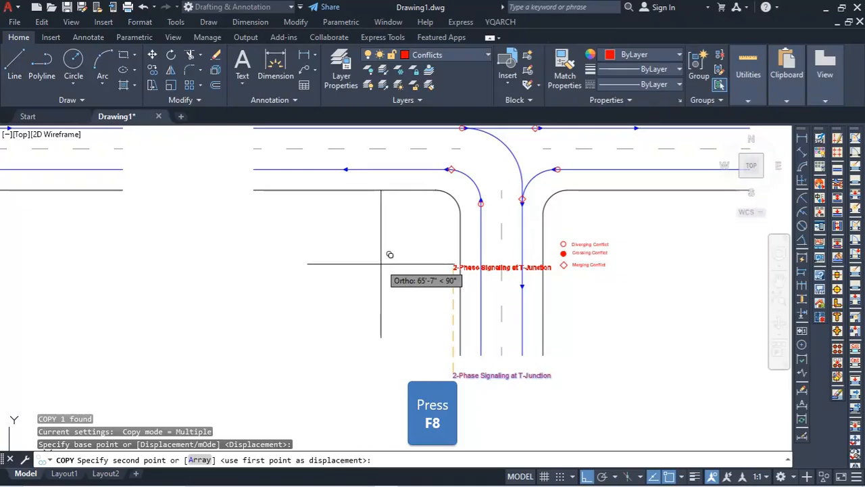
pyautogui.press('F8')
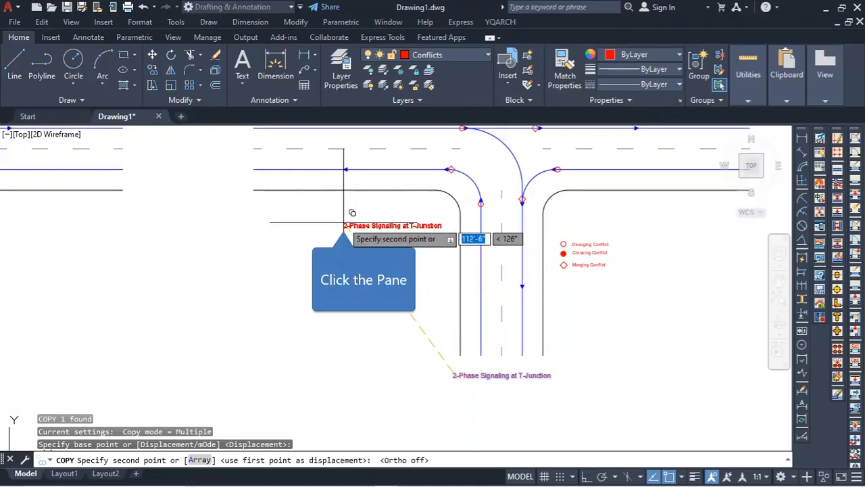
pyautogui.click(344, 223)
pyautogui.press('Escape')
# - Change the text of the title copy beneath the main road's left arm to "Phase-1"
pyautogui.doubleClick(344, 224)
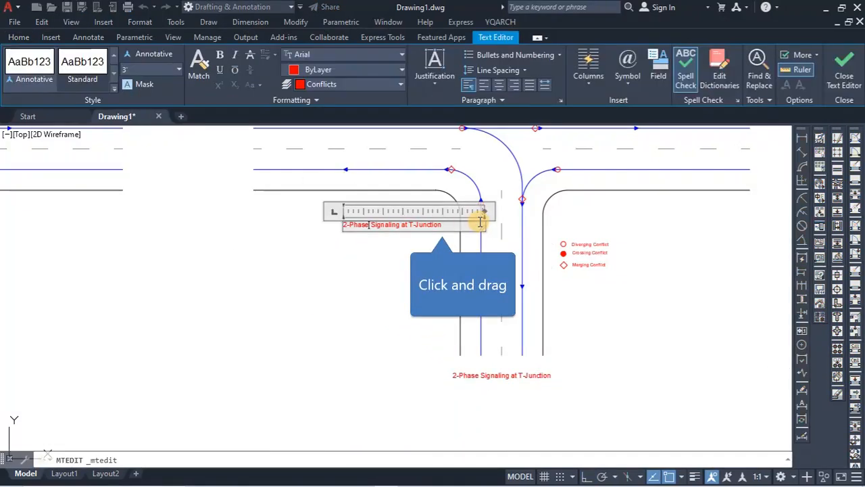
pyautogui.moveTo(443, 227); pyautogui.dragTo(348, 227)
pyautogui.press('BackSpace')
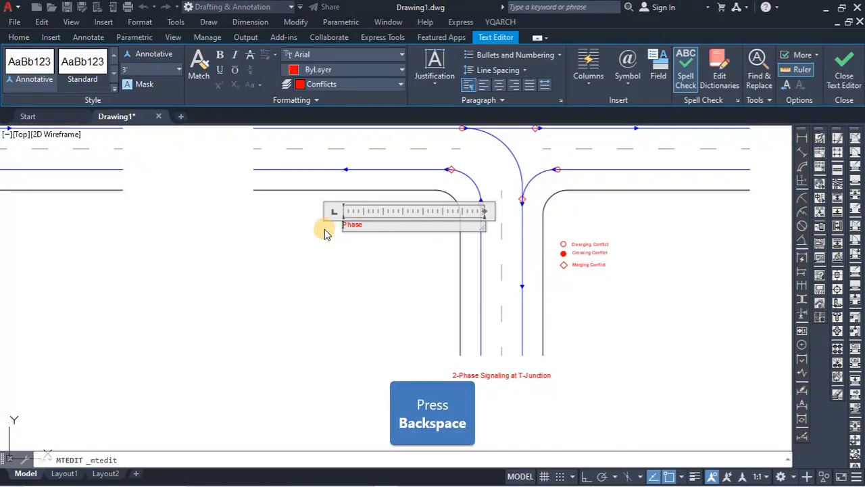
pyautogui.click(374, 223)
pyautogui.press('BackSpace')
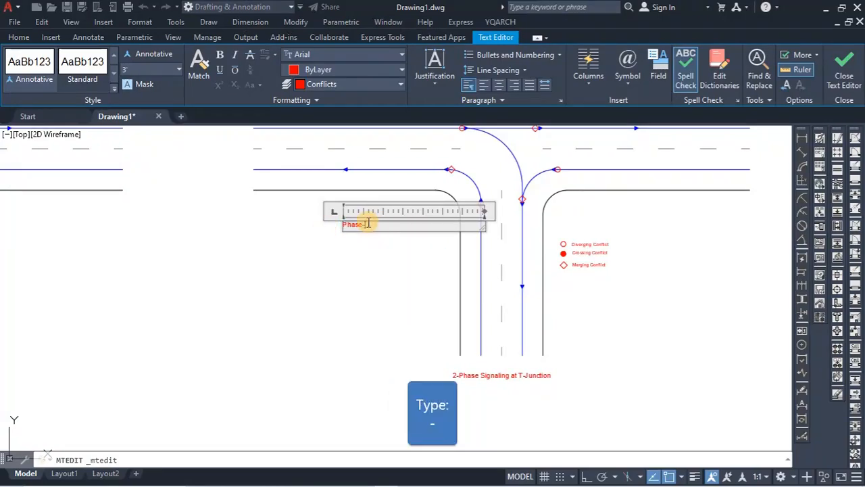
pyautogui.write('-1')
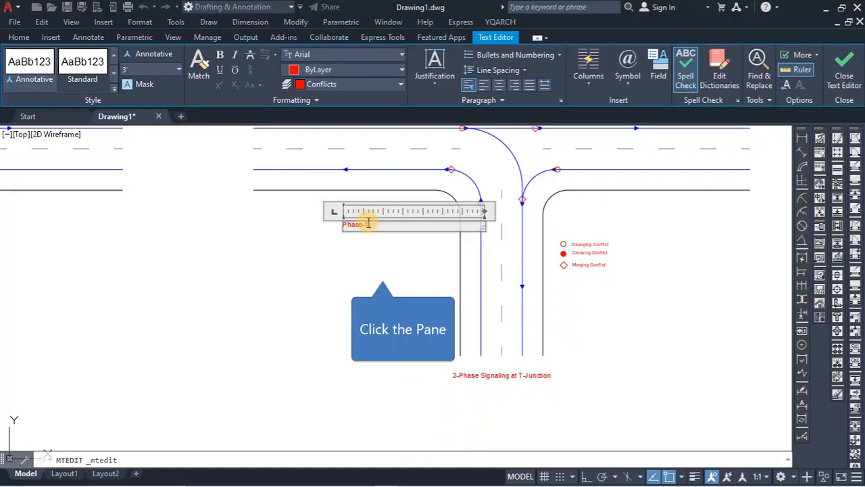
pyautogui.click(380, 261)
# - Set the text height of the whole "Phase-1" label to 5 feet
pyautogui.scroll(3, 373, 232)
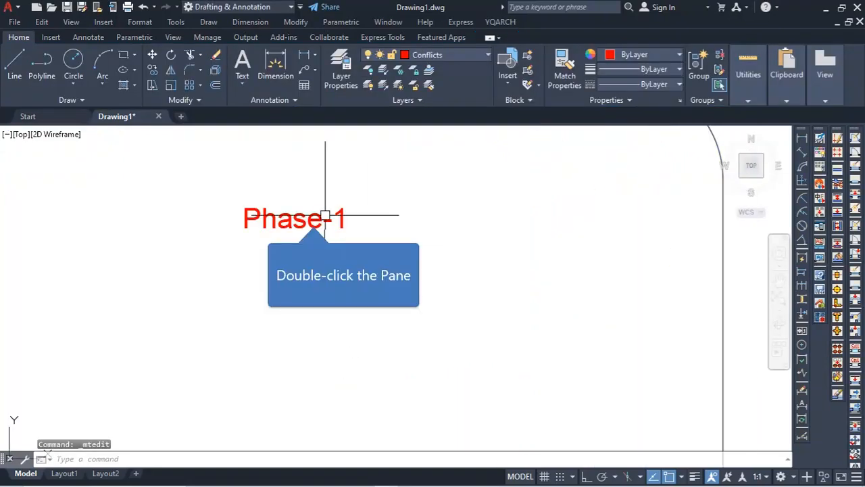
pyautogui.doubleClick(311, 220)
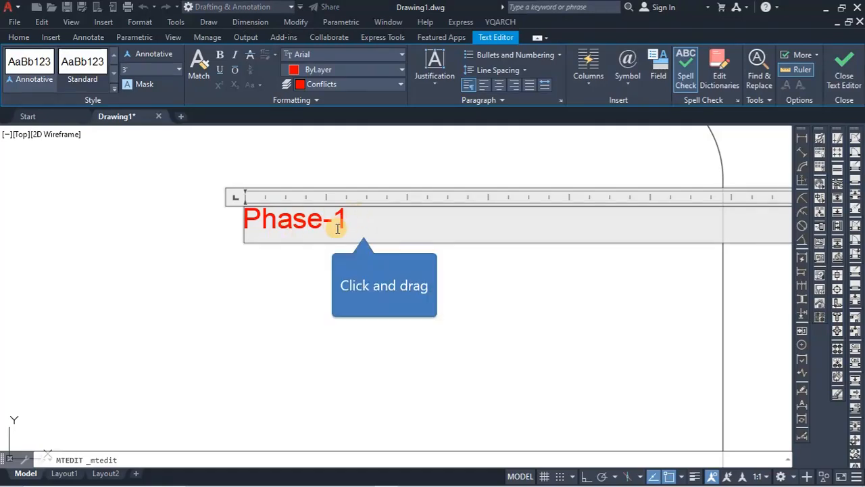
pyautogui.moveTo(362, 229); pyautogui.dragTo(240, 228)
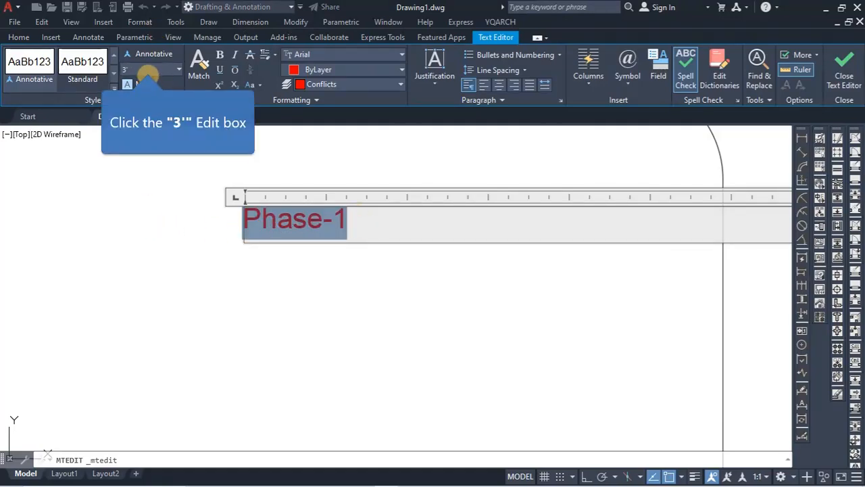
pyautogui.click(145, 69)
pyautogui.write('5')
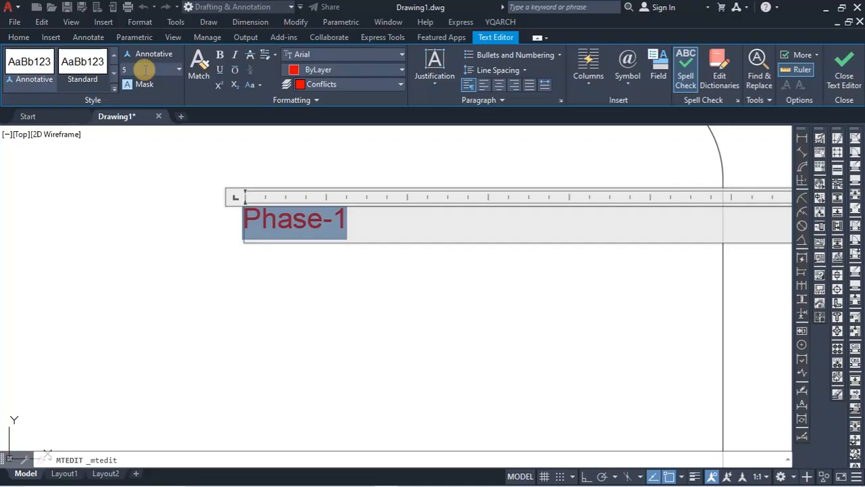
pyautogui.press('Return')
pyautogui.click(198, 309)
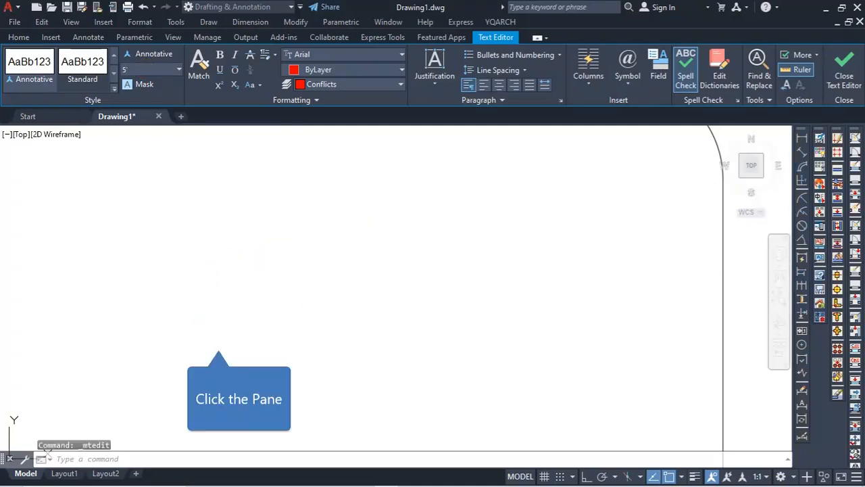
# - Set the whole "Phase-1" label beneath the main road's left arm in italics
pyautogui.doubleClick(349, 218)
pyautogui.moveTo(411, 226); pyautogui.dragTo(63, 251)
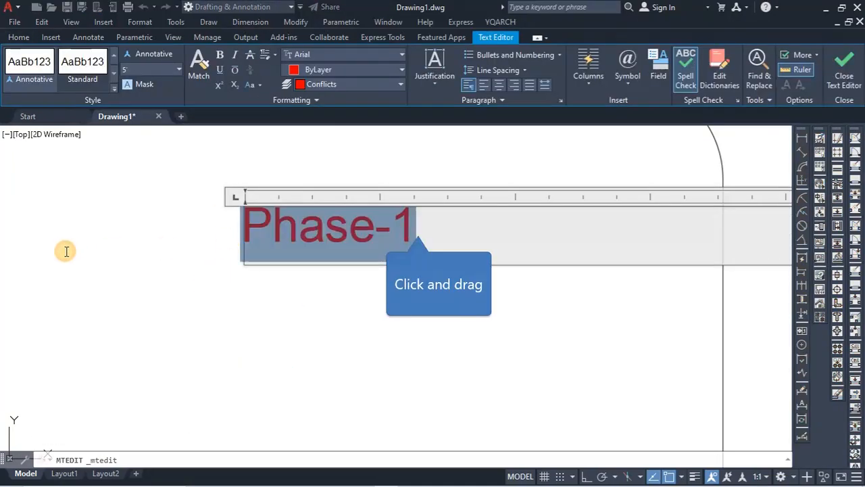
pyautogui.click(235, 57)
pyautogui.click(365, 314)
pyautogui.scroll(-4, 328, 286)
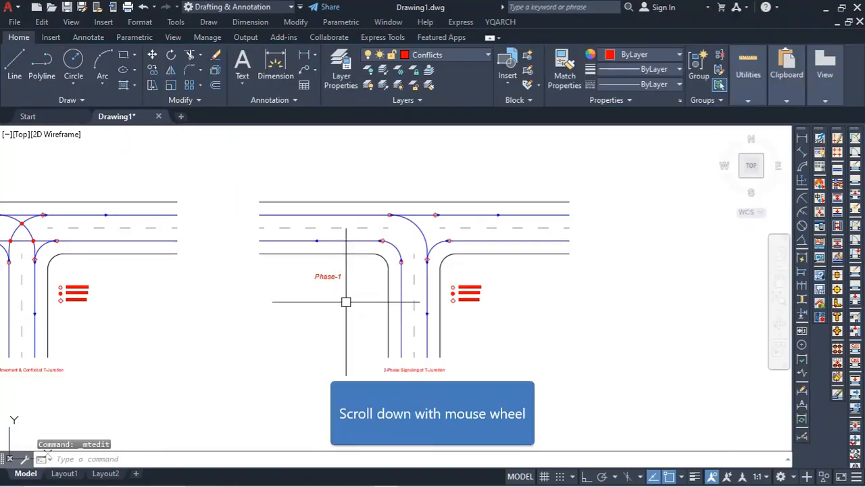
# - Underline the whole "Phase-1" label beneath the main road's left arm
pyautogui.scroll(1, 330, 284)
pyautogui.scroll(6, 329, 280)
pyautogui.doubleClick(331, 240)
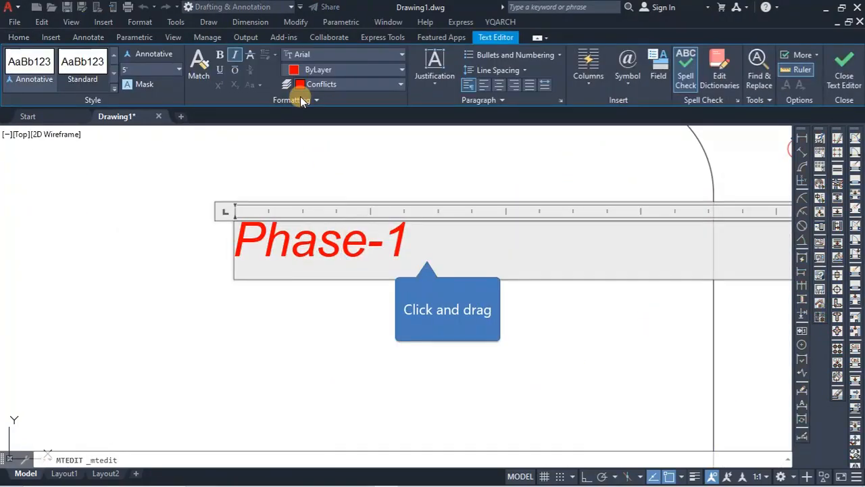
pyautogui.moveTo(428, 252); pyautogui.dragTo(99, 276)
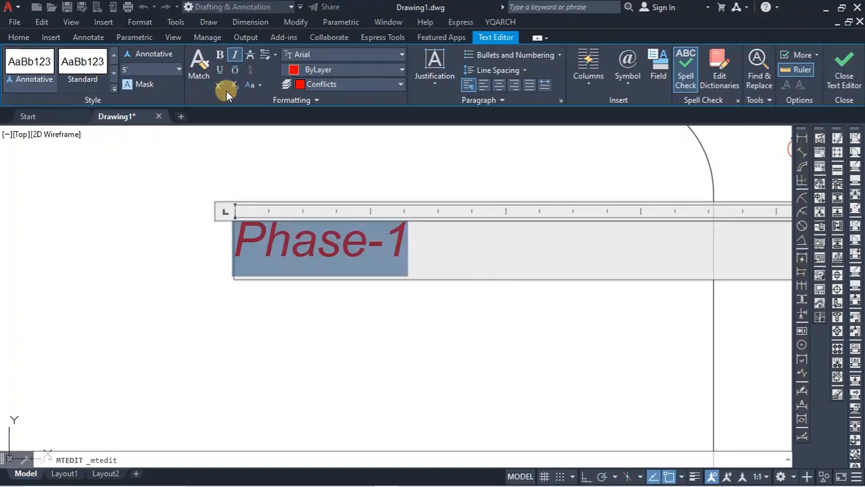
pyautogui.click(221, 70)
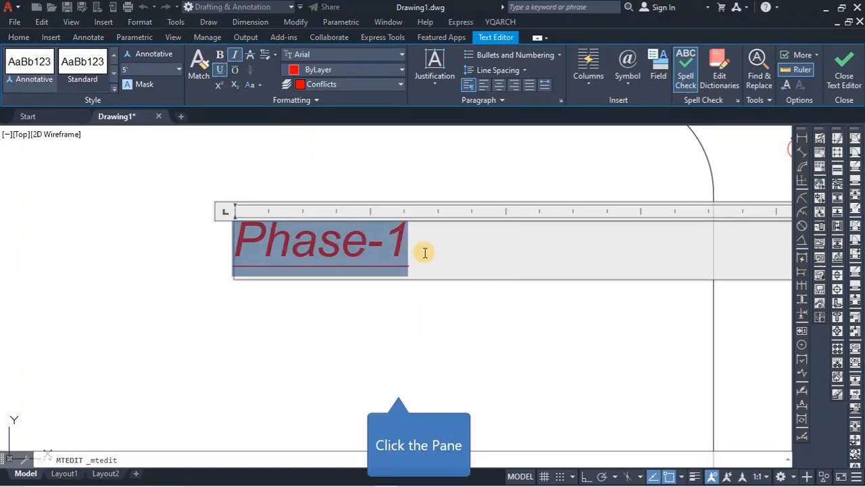
pyautogui.click(396, 386)
pyautogui.scroll(-4, 319, 328)
# - Make the whole "Phase-1" label bold
pyautogui.scroll(5, 347, 360)
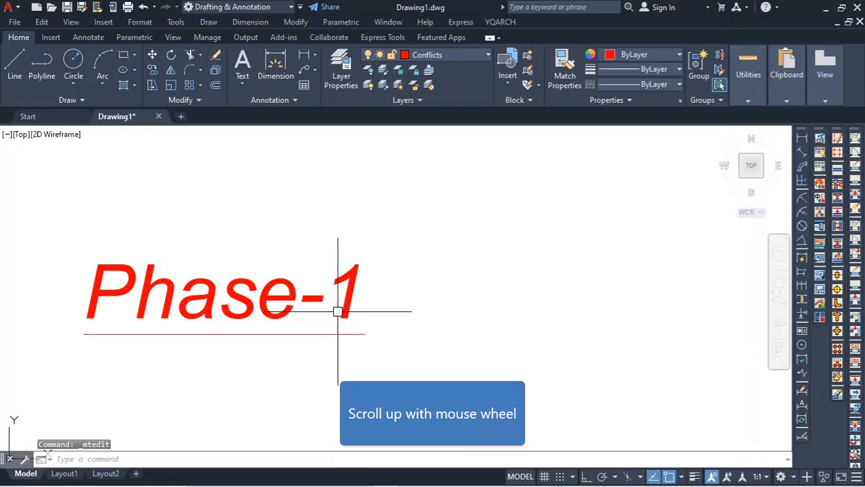
pyautogui.doubleClick(341, 307)
pyautogui.moveTo(378, 294); pyautogui.dragTo(2, 325)
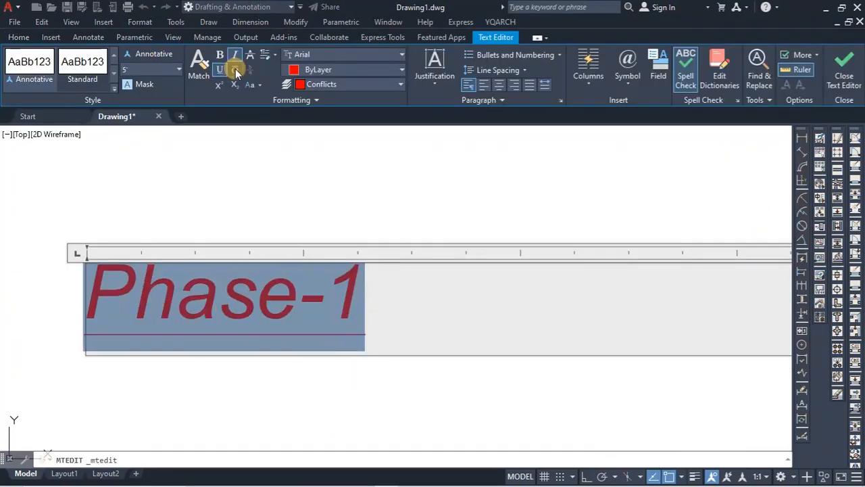
pyautogui.click(218, 57)
pyautogui.click(285, 394)
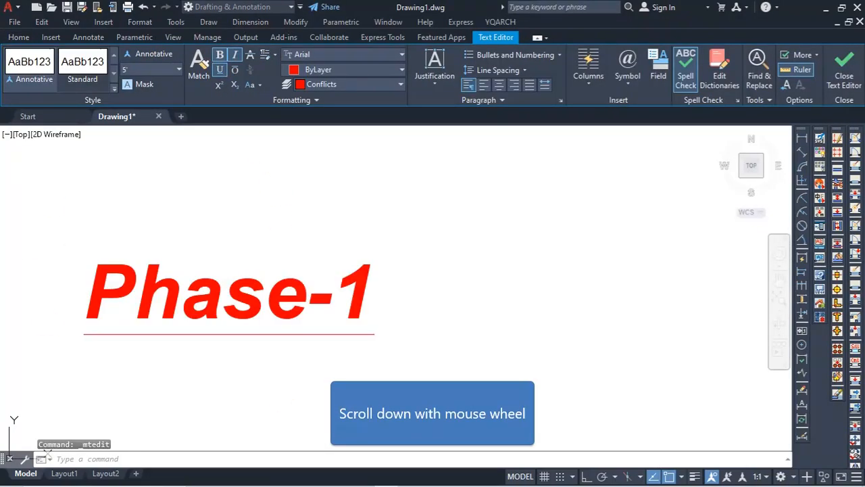
pyautogui.scroll(-5, 336, 236)
pyautogui.moveTo(383, 277)
pyautogui.mouseDown(button='middle')
pyautogui.moveTo(344, 293)
pyautogui.moveTo(285, 293)
pyautogui.mouseUp(button='middle')
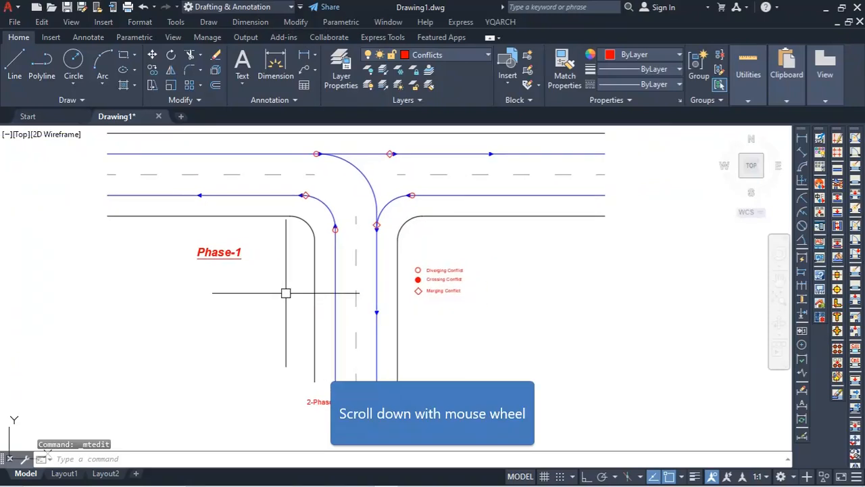
# - Copy the entire original T-junction with its legend and title horizontally, with Ortho on, about 760 feet to the right, beyond the Phase-1 diagram
pyautogui.scroll(-4, 266, 286)
pyautogui.scroll(3, 271, 279)
pyautogui.scroll(-2, 271, 279)
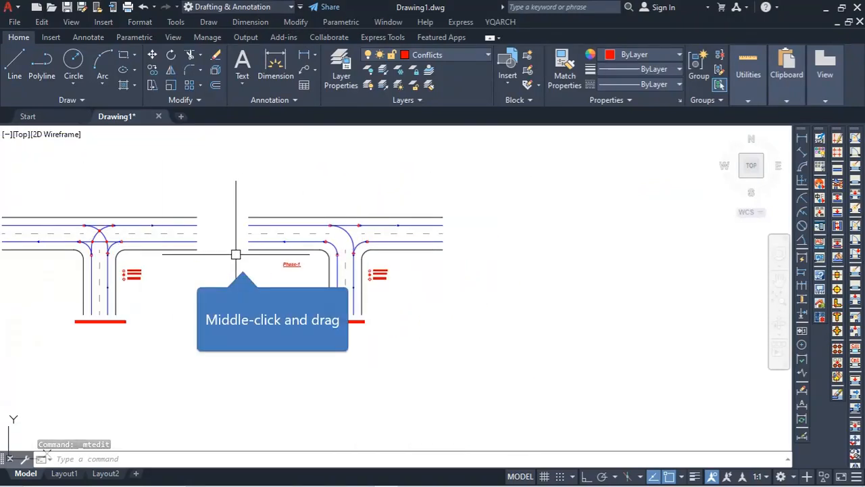
pyautogui.moveTo(234, 253); pyautogui.dragTo(423, 227, button='middle')
pyautogui.moveTo(140, 156); pyautogui.dragTo(385, 327)
pyautogui.write('co')
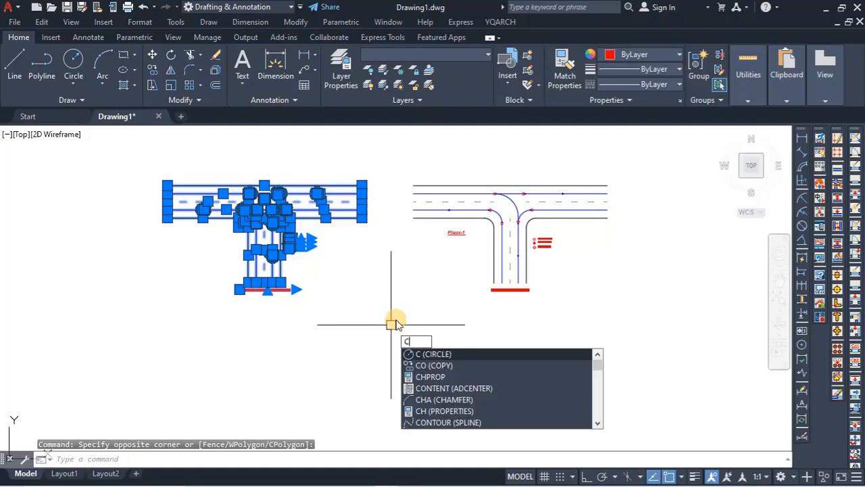
pyautogui.press('Return')
pyautogui.click(150, 311)
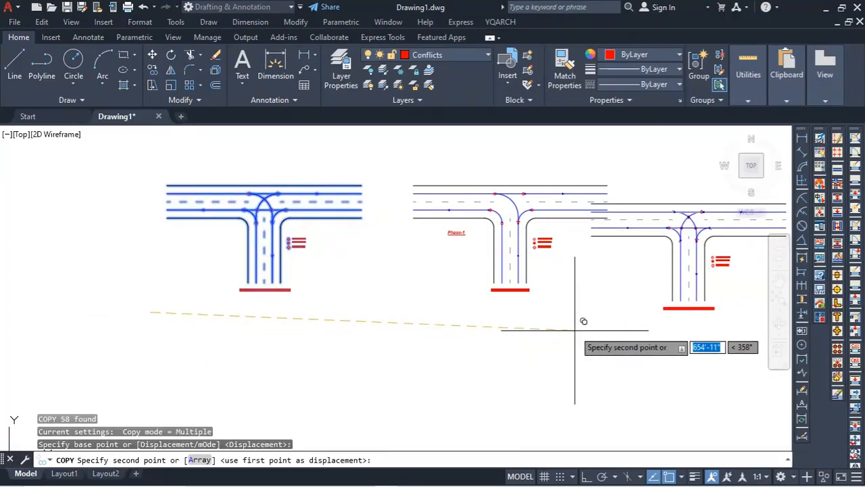
pyautogui.scroll(-4, 347, 329)
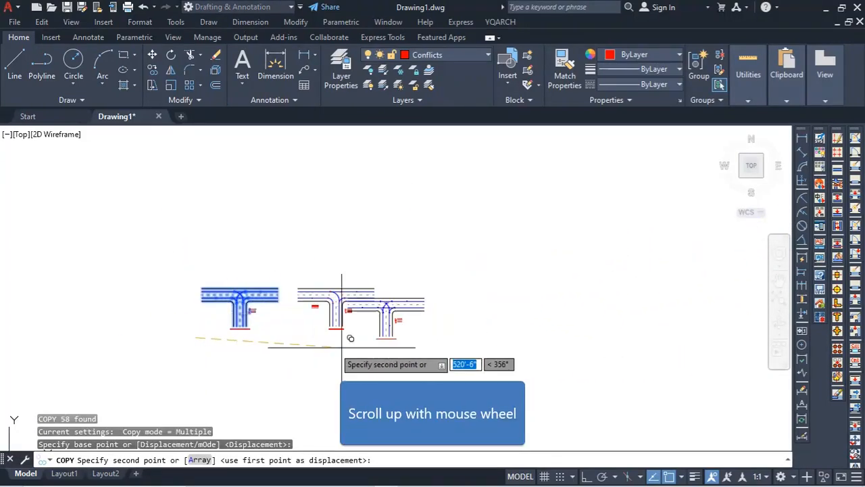
pyautogui.scroll(4, 405, 325)
pyautogui.press('F8')
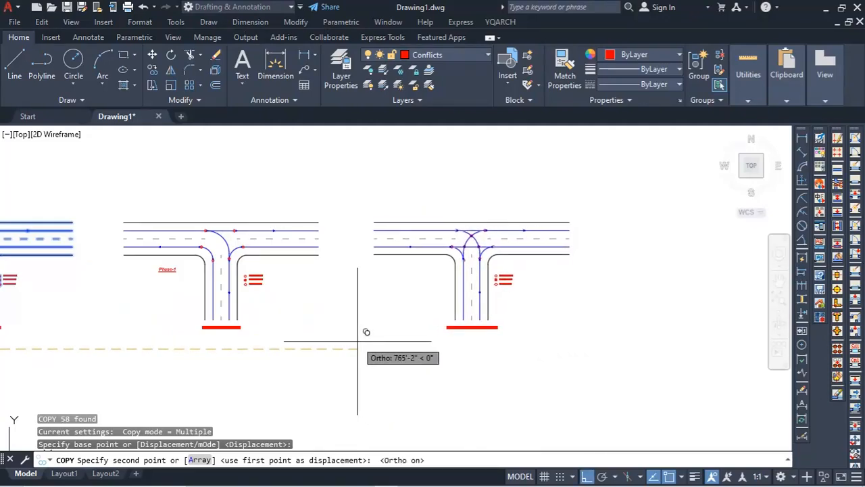
pyautogui.click(351, 342)
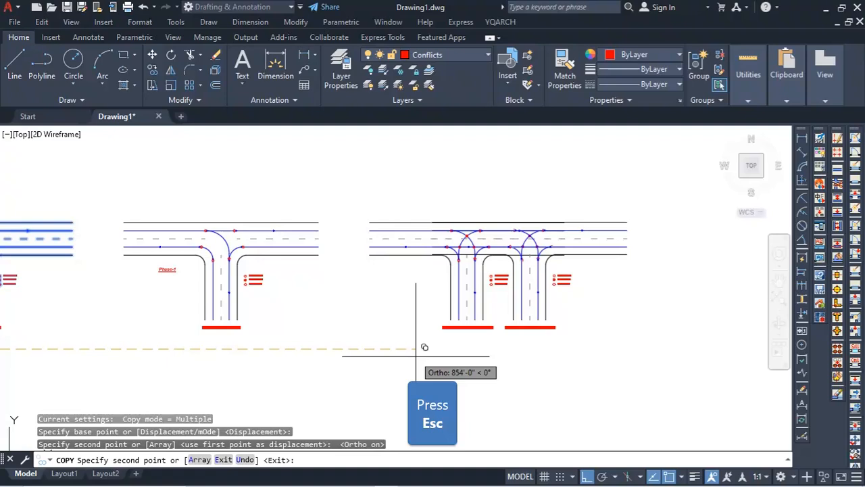
pyautogui.press('Escape')
# - Delete the title beneath the side road of the newly copied T-junction
pyautogui.scroll(5, 448, 329)
pyautogui.press('Delete')
pyautogui.scroll(-5, 428, 338)
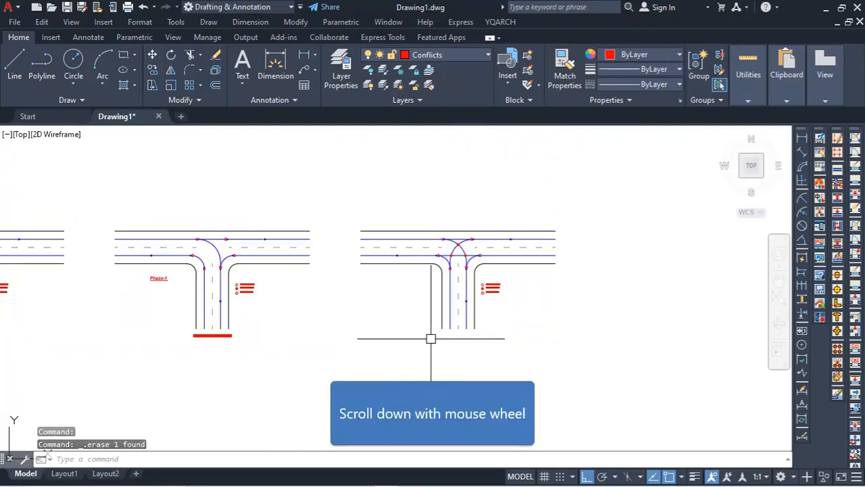
# - Copy the "Phase-1" label and the 2-phase title to the new junction, using the lower-left end of each side road as base and destination point
pyautogui.scroll(5, 173, 348)
pyautogui.click(242, 319)
pyautogui.click(139, 171)
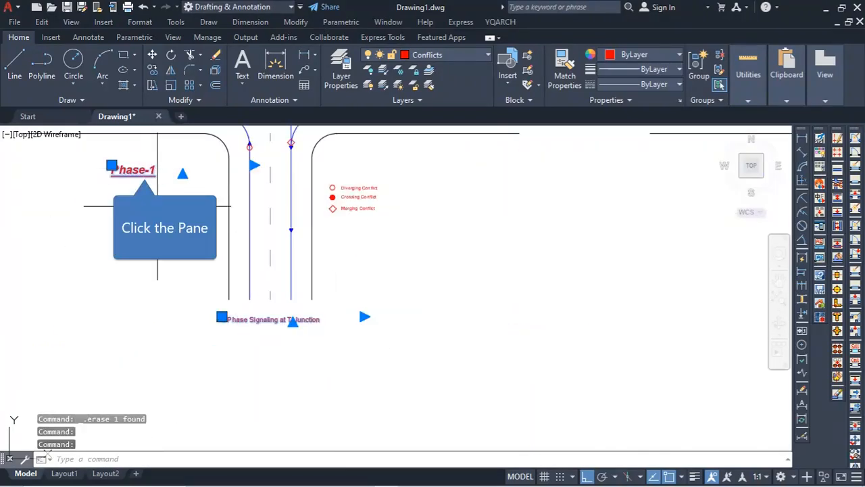
pyautogui.write('co')
pyautogui.press('Return')
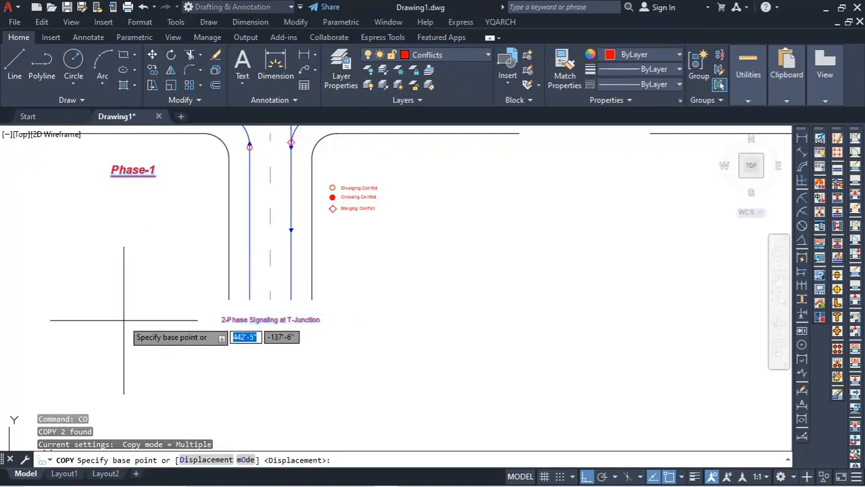
pyautogui.click(229, 300)
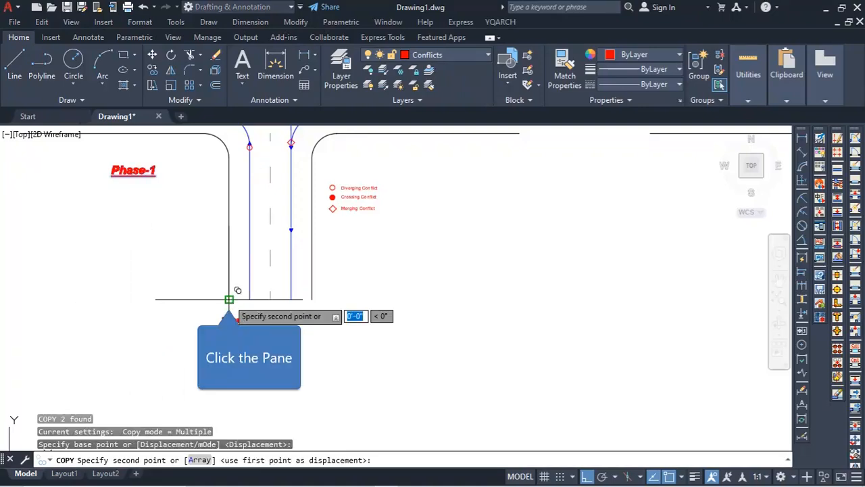
pyautogui.scroll(-4, 229, 300)
pyautogui.scroll(2, 293, 322)
pyautogui.scroll(5, 293, 322)
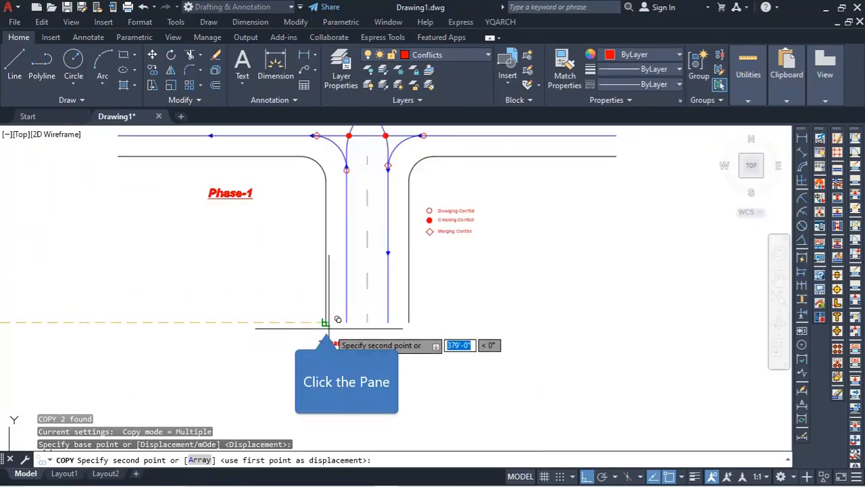
pyautogui.click(327, 323)
pyautogui.press('Escape')
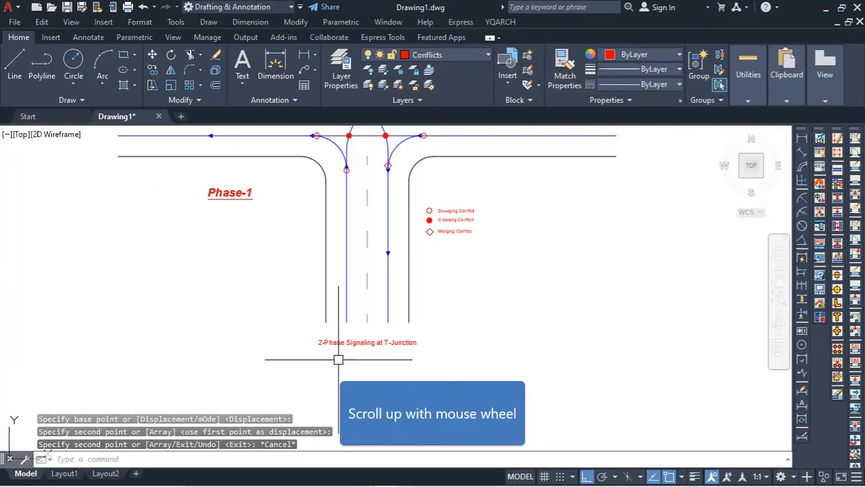
# - Change the copied phase label at the new junction to "Phase-2"
pyautogui.scroll(6, 338, 357)
pyautogui.scroll(-5, 366, 333)
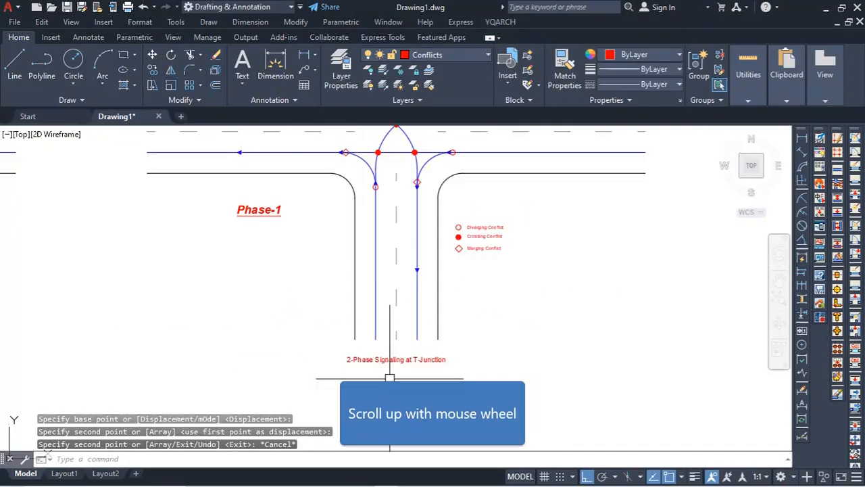
pyautogui.scroll(6, 290, 232)
pyautogui.doubleClick(322, 184)
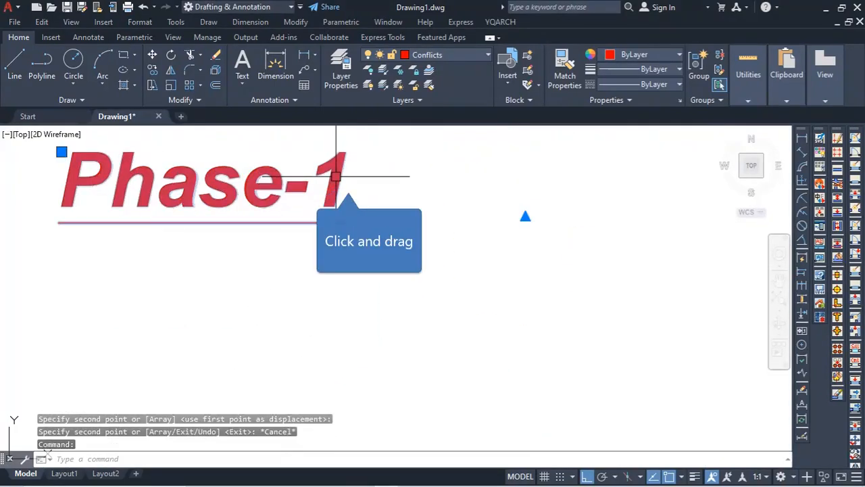
pyautogui.moveTo(349, 177); pyautogui.dragTo(321, 177)
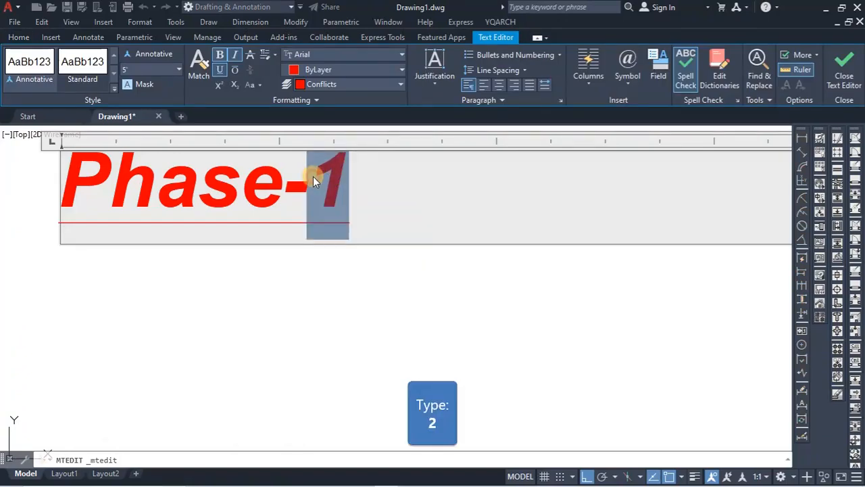
pyautogui.write('2')
pyautogui.click(347, 402)
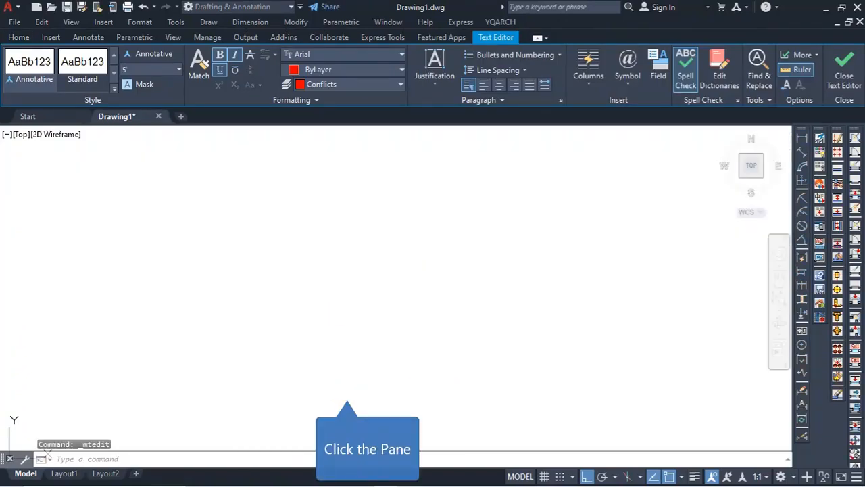
# - Compare the movement paths and conflict points of the Phase-1 diagram with those of the Phase-2 diagram
pyautogui.scroll(-2, 492, 287)
pyautogui.scroll(-2, 491, 289)
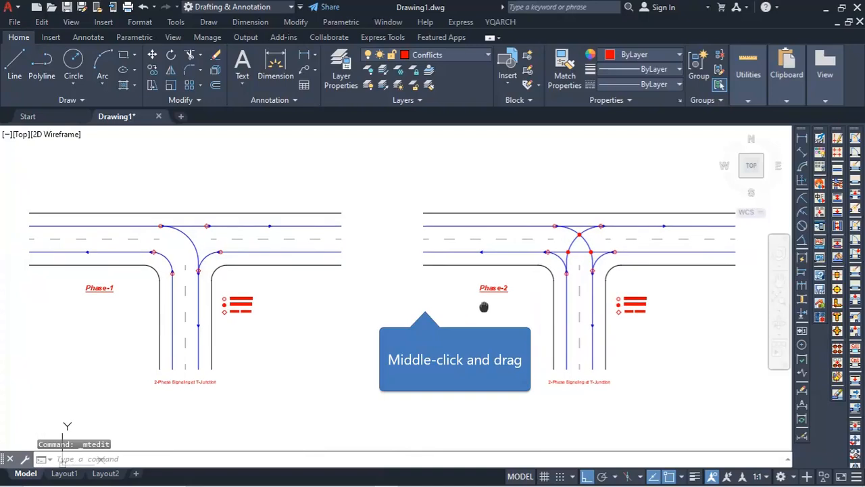
pyautogui.moveTo(480, 304); pyautogui.dragTo(518, 300, button='middle')
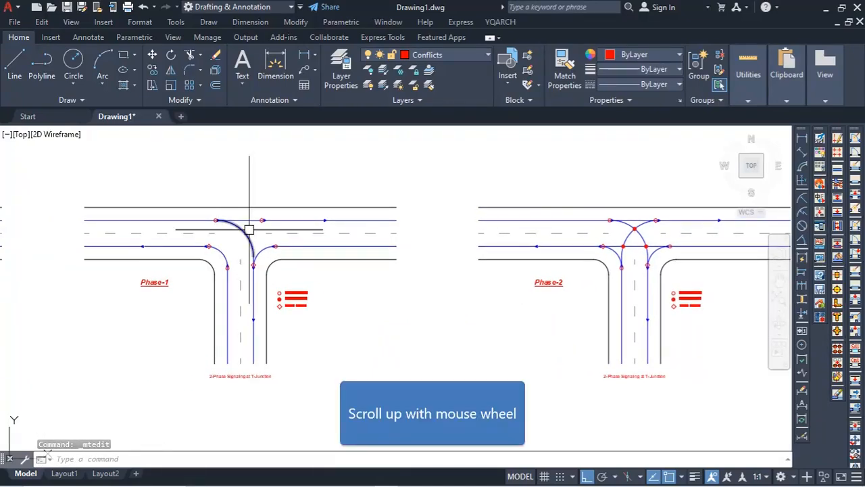
pyautogui.scroll(5, 249, 230)
pyautogui.scroll(-5, 244, 226)
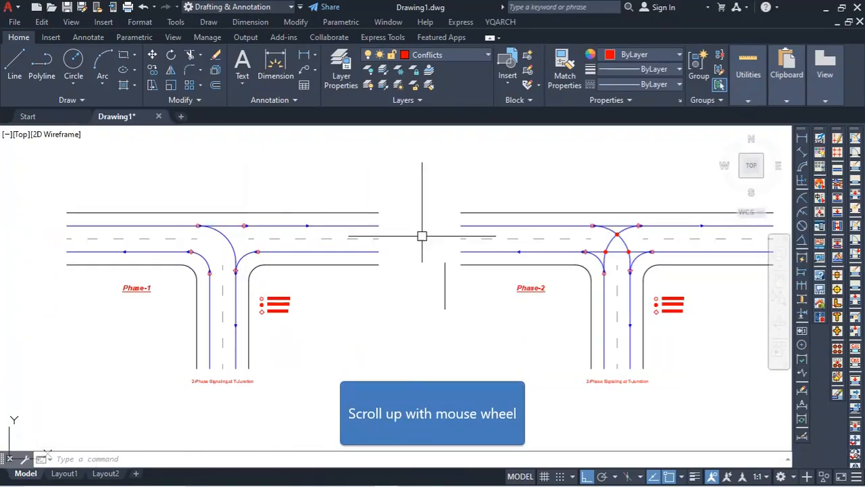
pyautogui.scroll(5, 685, 236)
pyautogui.scroll(-5, 581, 240)
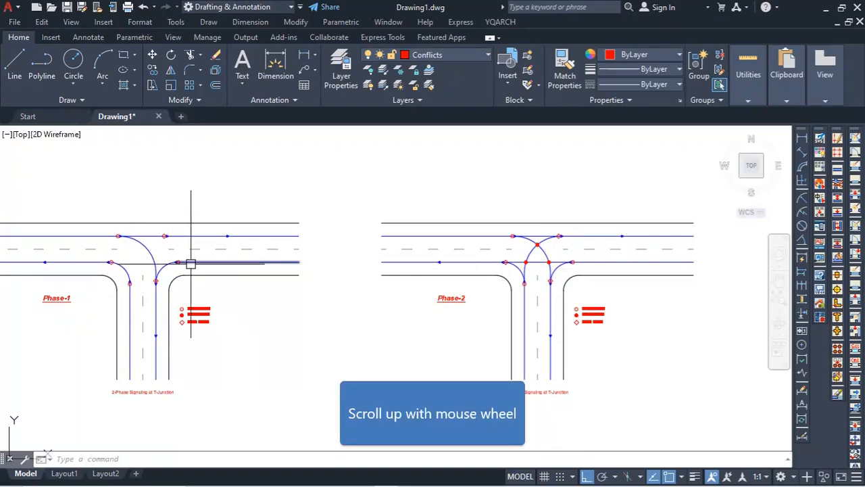
pyautogui.scroll(4, 153, 302)
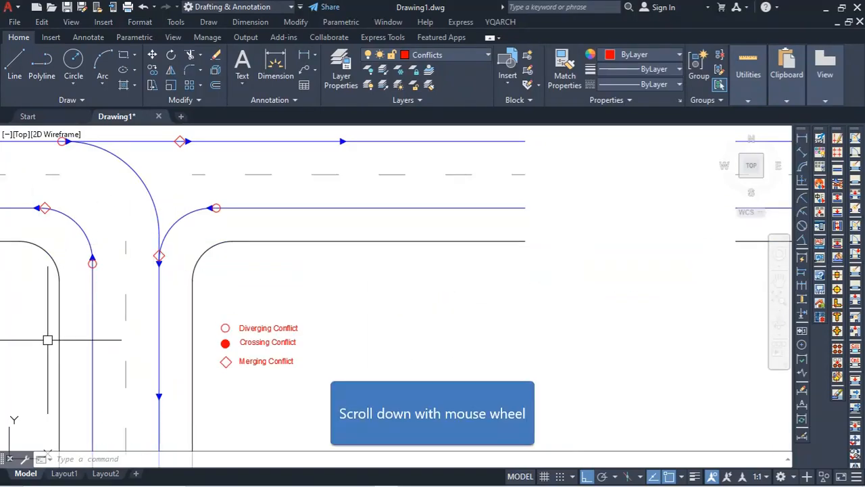
pyautogui.scroll(-4, 75, 325)
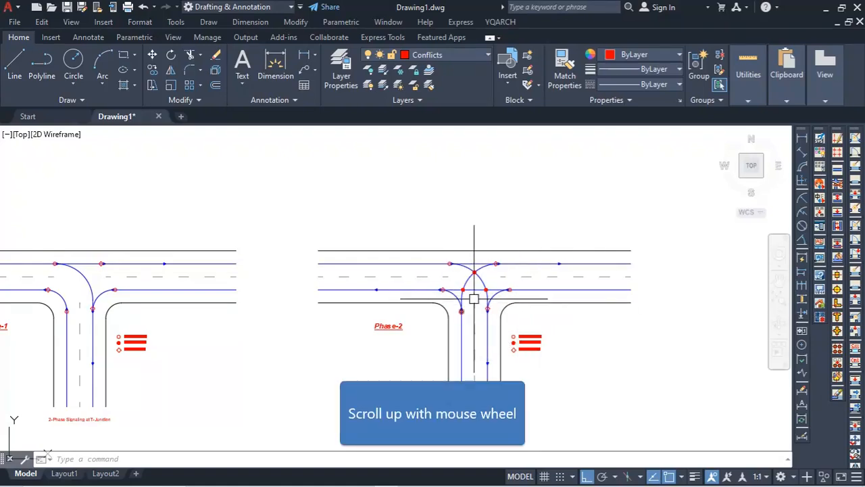
# - Delete the Phase-2 curve from the side road to the far lane, and the far lane's movement line
pyautogui.scroll(4, 486, 291)
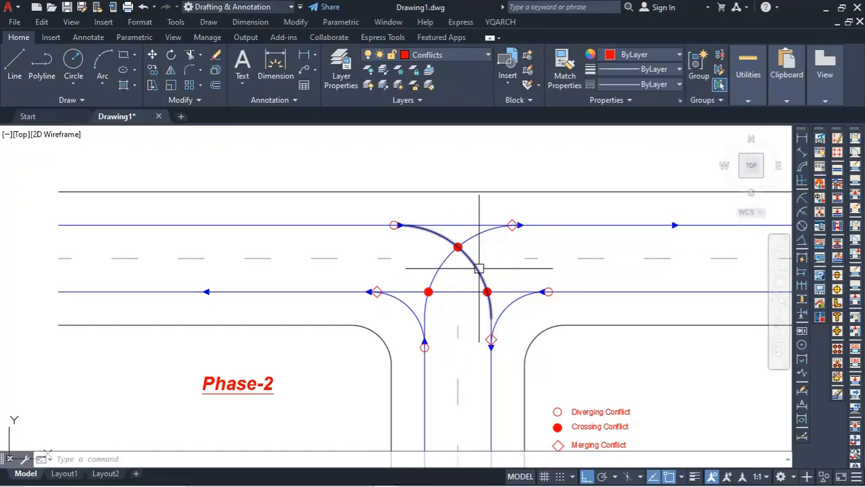
pyautogui.click(443, 264)
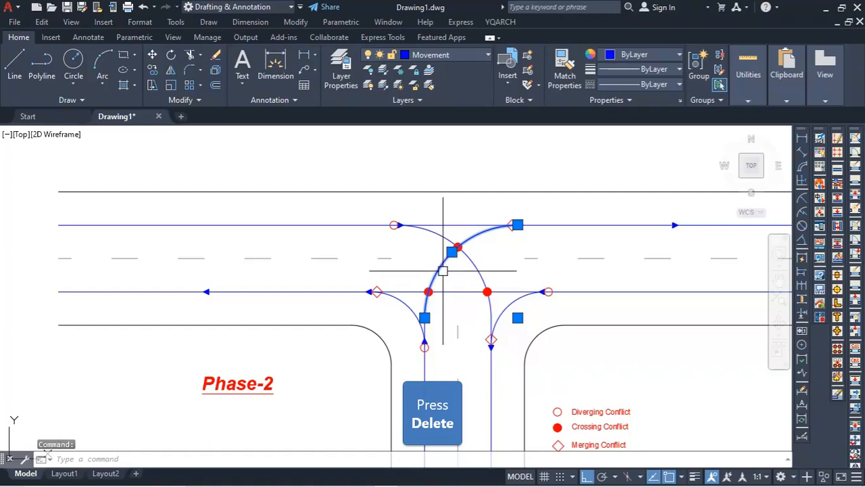
pyautogui.press('Delete')
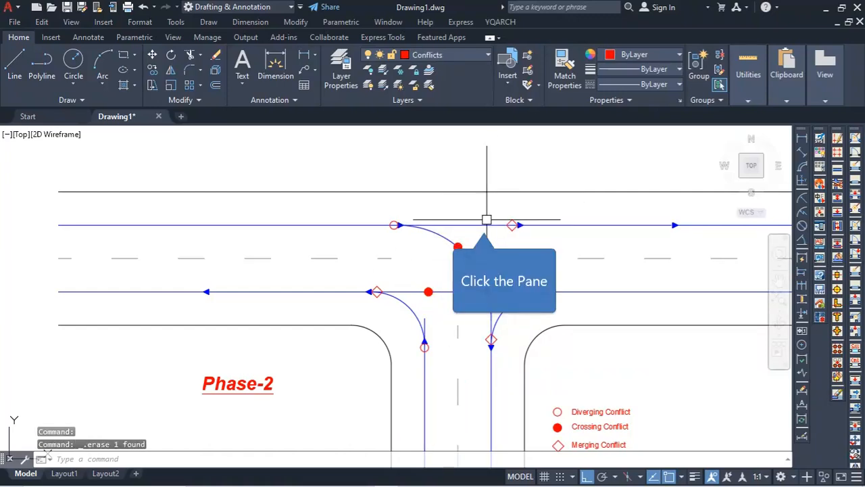
pyautogui.click(568, 223)
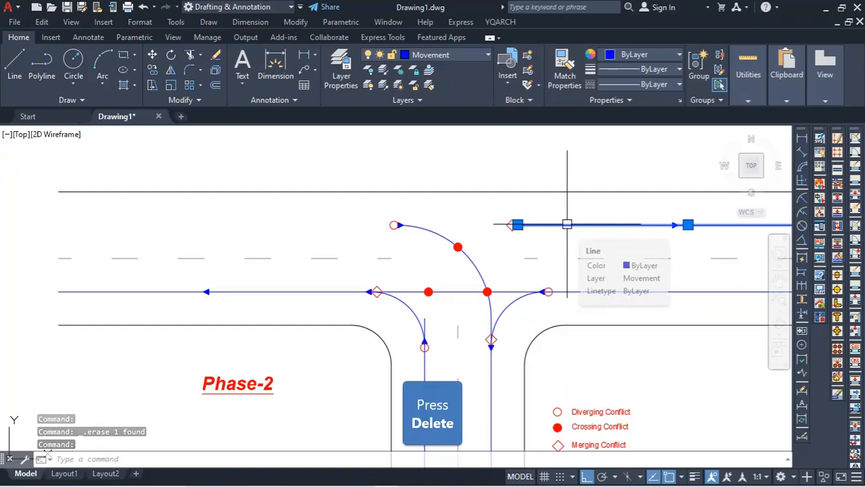
pyautogui.press('Delete')
pyautogui.click(702, 196)
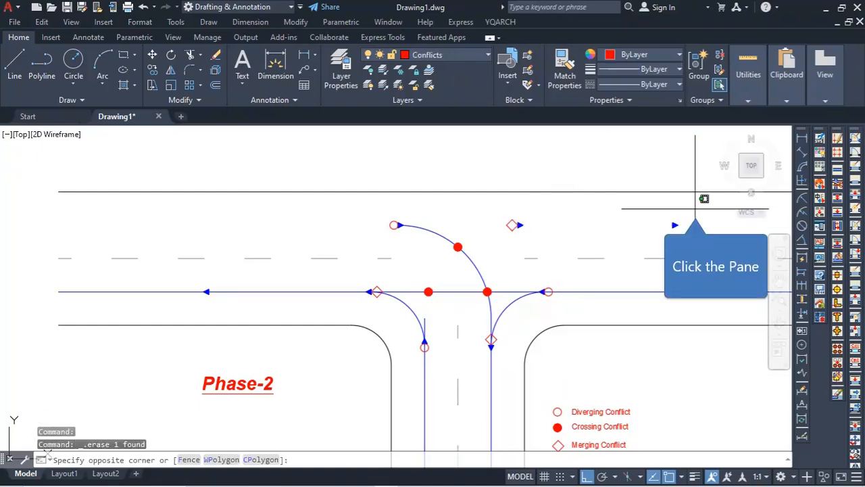
pyautogui.scroll(-5, 445, 265)
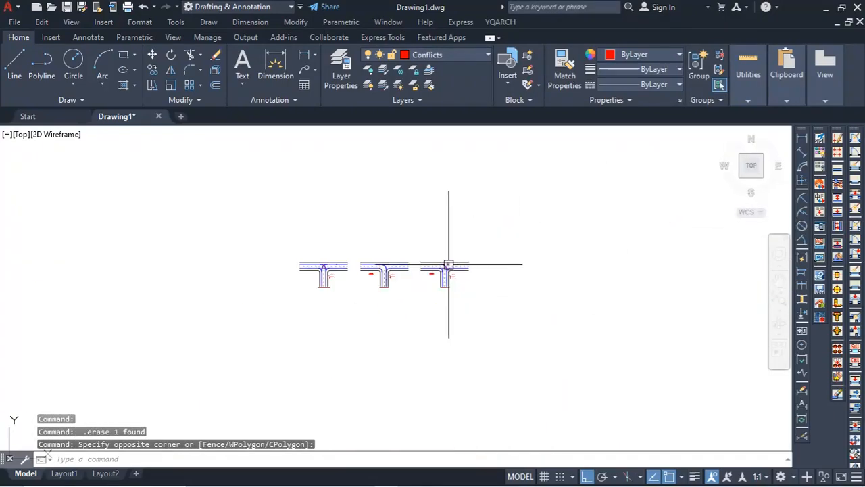
# - Stretch the upper end of the side road's entering movement line down to the diverging conflict circle
pyautogui.scroll(5, 450, 263)
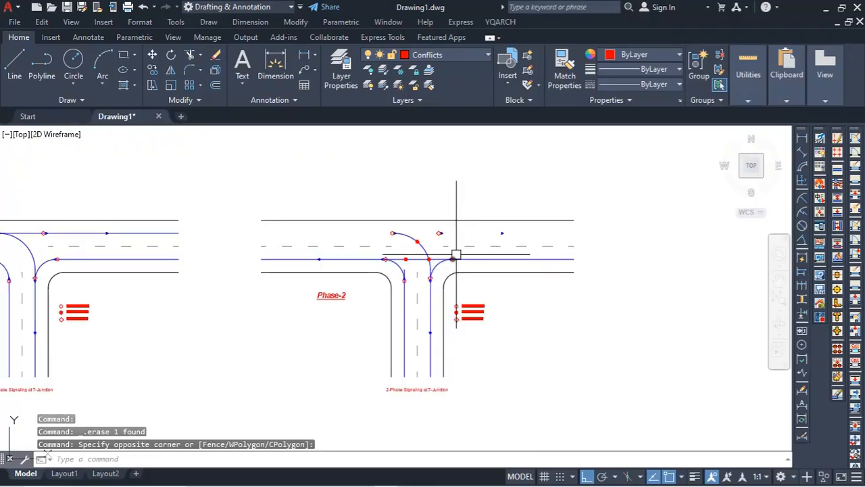
pyautogui.scroll(4, 425, 279)
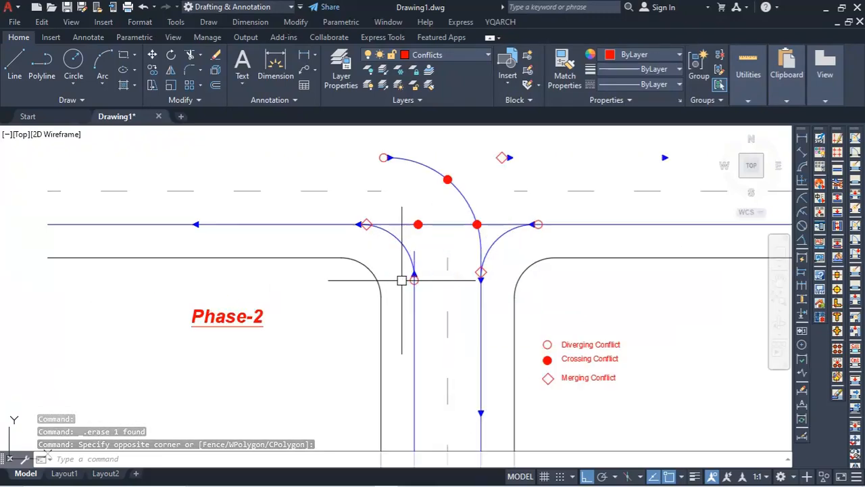
pyautogui.click(421, 241)
pyautogui.click(419, 234)
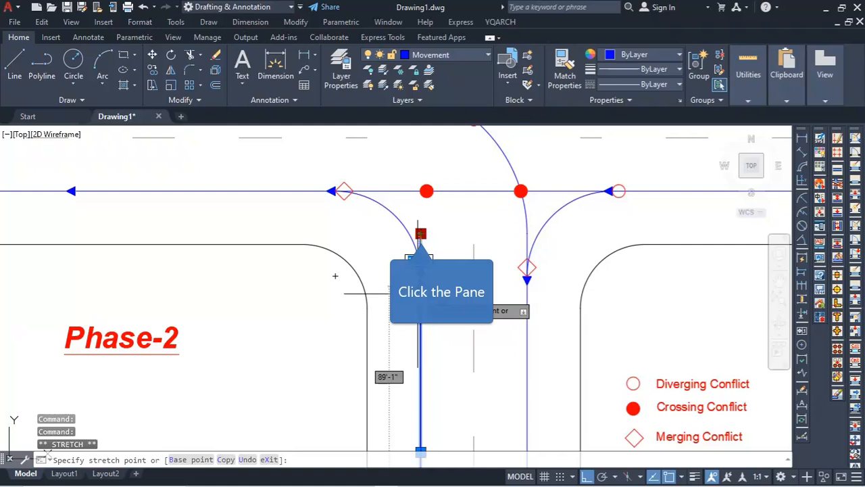
pyautogui.scroll(2, 417, 284)
pyautogui.scroll(5, 422, 276)
pyautogui.click(422, 275)
pyautogui.scroll(-5, 415, 286)
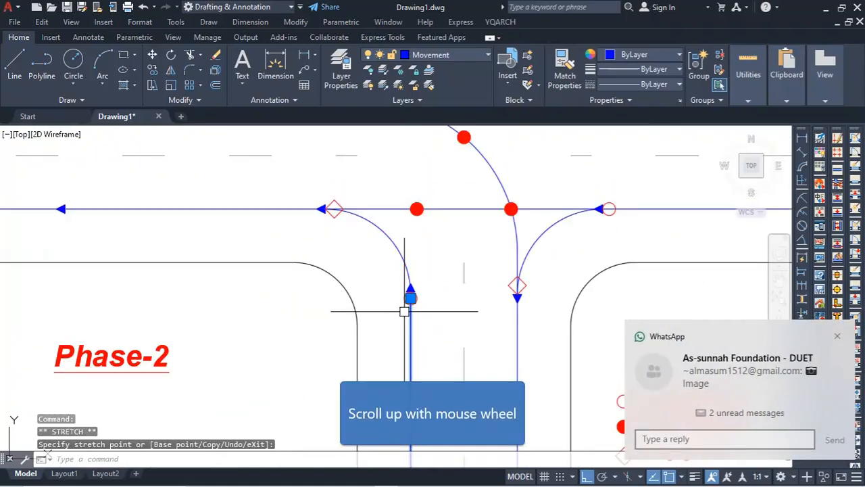
# - Adjust the upper end of the side road's entering line to meet the base of its arrowhead
pyautogui.scroll(5, 407, 295)
pyautogui.click(400, 269)
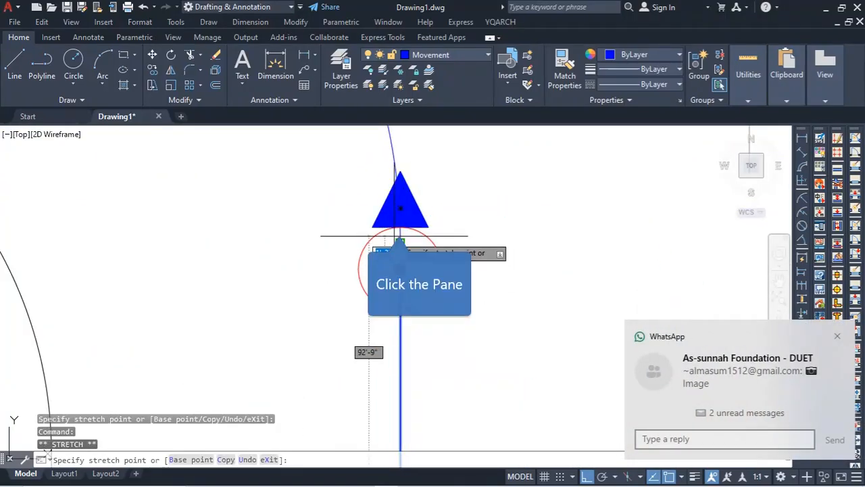
pyautogui.click(400, 227)
pyautogui.scroll(-3, 399, 270)
pyautogui.scroll(2, 414, 277)
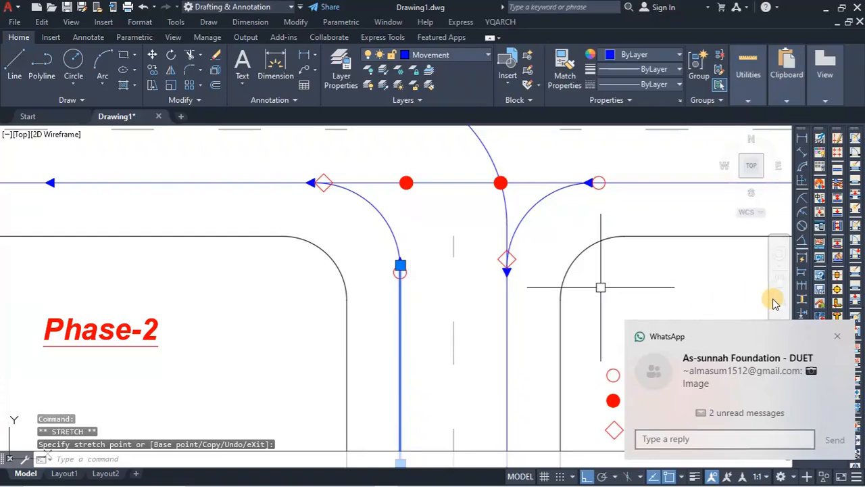
pyautogui.click(836, 333)
pyautogui.press('Escape')
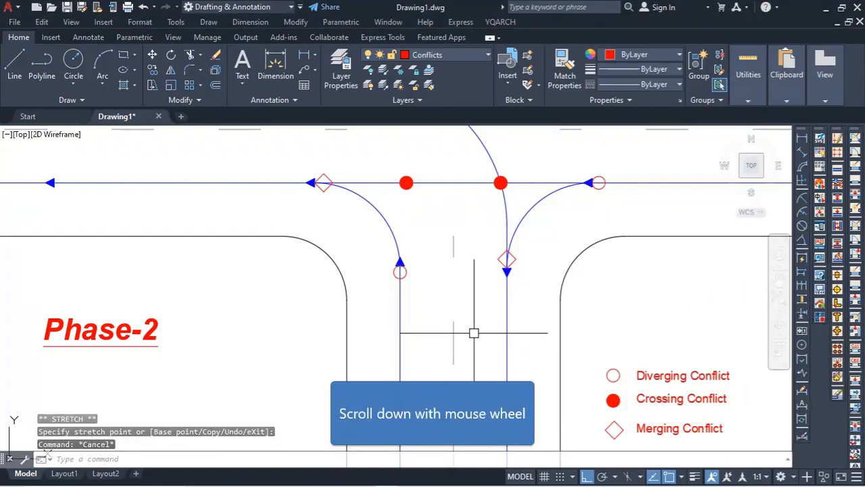
pyautogui.scroll(-3, 474, 333)
pyautogui.scroll(3, 467, 271)
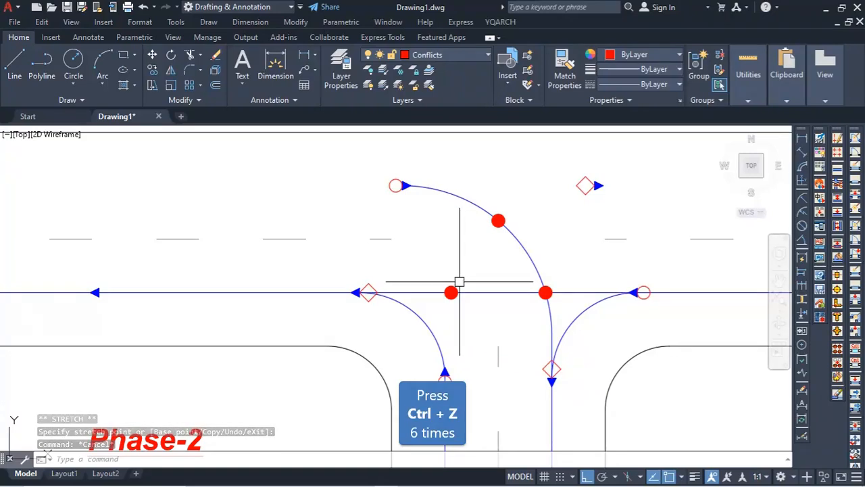
# - Undo the end adjustments of the side road's entering line and the deletion of the far lane's movement line
pyautogui.hotkey('ctrl', 'z')
pyautogui.hotkey('ctrl', 'z')
pyautogui.hotkey('ctrl', 'z')
pyautogui.hotkey('ctrl', 'z')
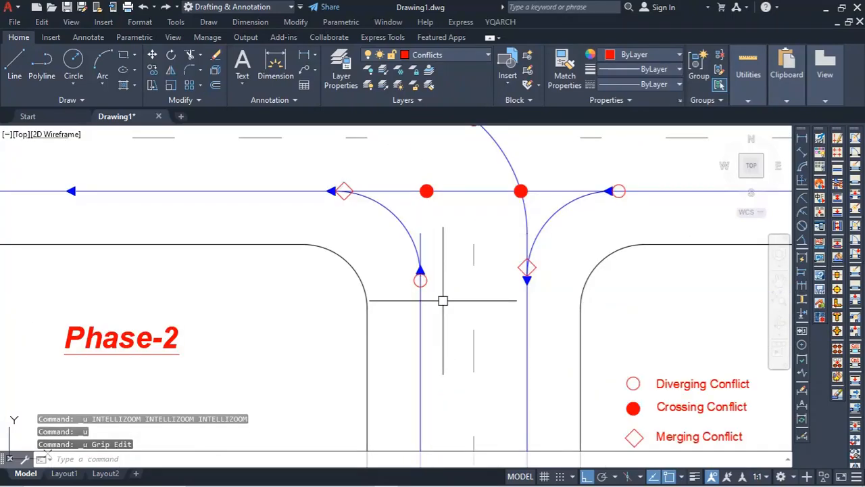
pyautogui.hotkey('ctrl', 'z')
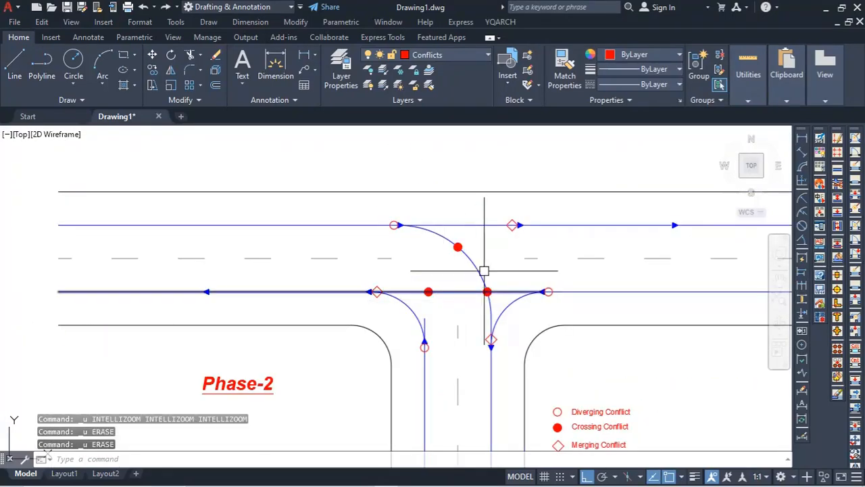
# - Delete the two filled crossing conflict points that lay on the removed Phase-2 curve
pyautogui.scroll(4, 475, 278)
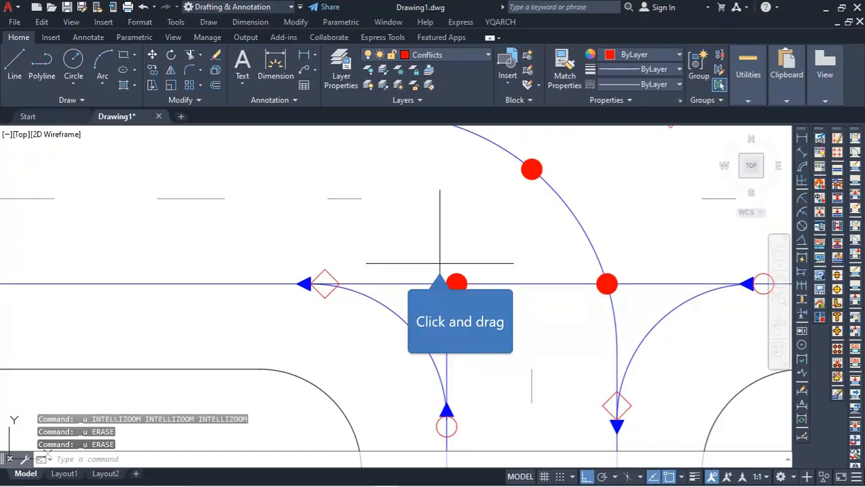
pyautogui.click(457, 284)
pyautogui.click(531, 168)
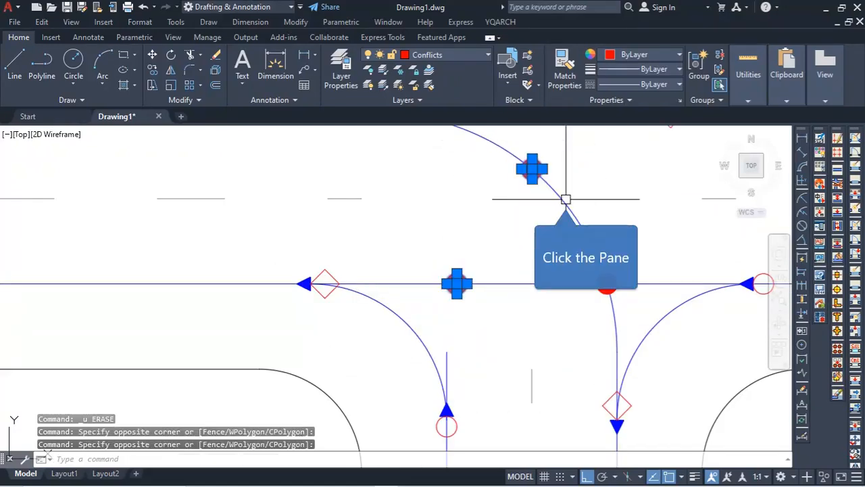
pyautogui.press('Delete')
pyautogui.scroll(-3, 510, 236)
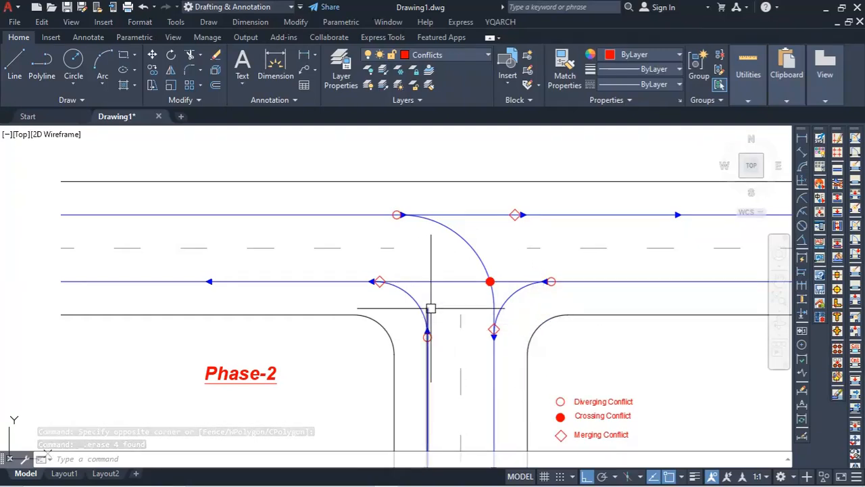
# - Trim the overhanging upper end of the side road's entering movement line at the Phase-2 junction
pyautogui.write('tr')
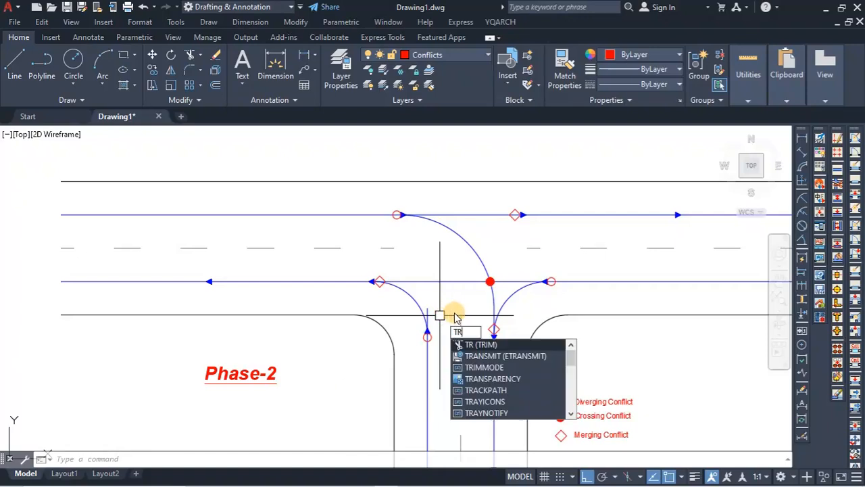
pyautogui.press('Return')
pyautogui.scroll(2, 430, 313)
pyautogui.click(426, 313)
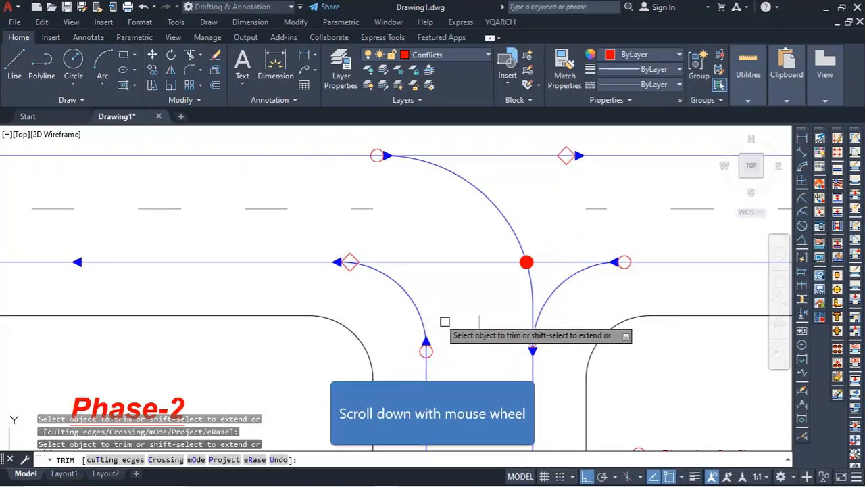
pyautogui.scroll(-5, 444, 323)
pyautogui.scroll(4, 462, 336)
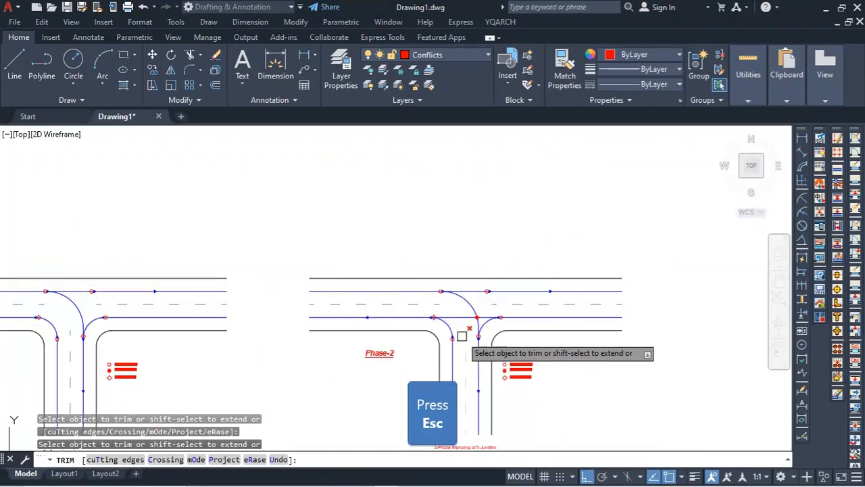
pyautogui.press('Escape')
# - Undo the trim and the deletions of the crossing conflict points and the side road's curve to the far lane
pyautogui.hotkey('ctrl', 'z')
pyautogui.hotkey('ctrl', 'z')
pyautogui.hotkey('ctrl', 'z')
pyautogui.hotkey('ctrl', 'z')
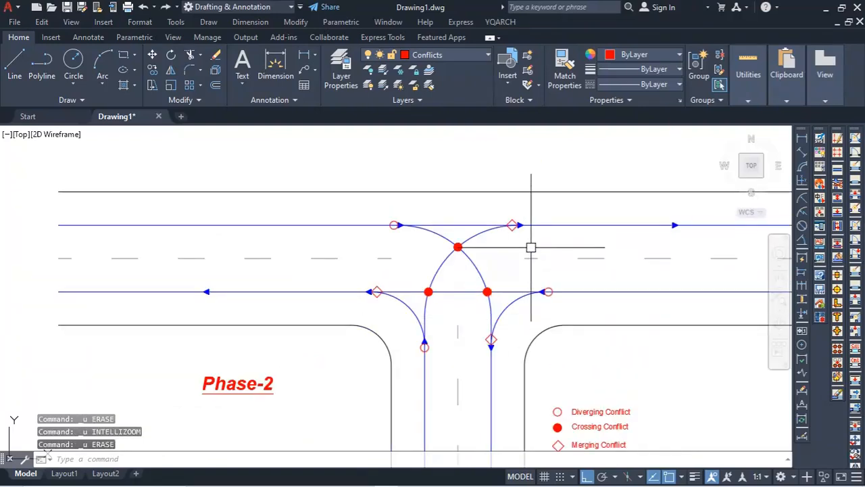
# - Delete the Phase-2 curve from the far lane into the side road, along with the two crossing conflict points on it
pyautogui.click(475, 264)
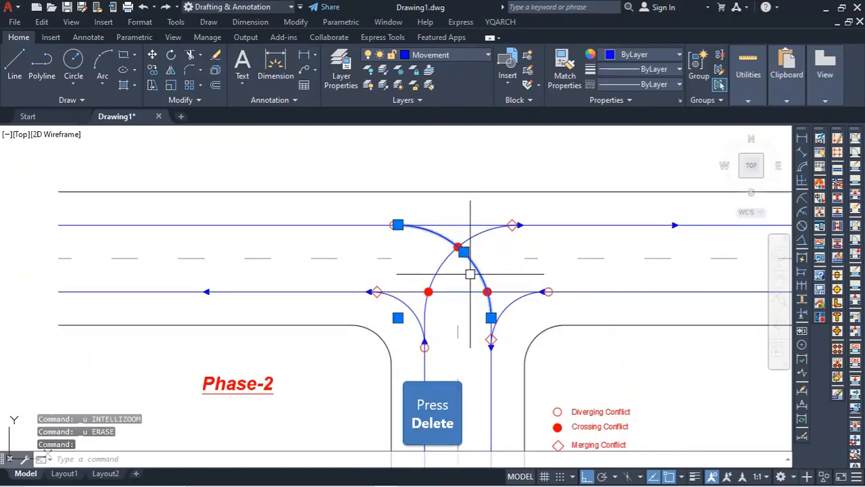
pyautogui.press('Delete')
pyautogui.scroll(1, 479, 310)
pyautogui.click(484, 250)
pyautogui.click(507, 289)
pyautogui.press('Delete')
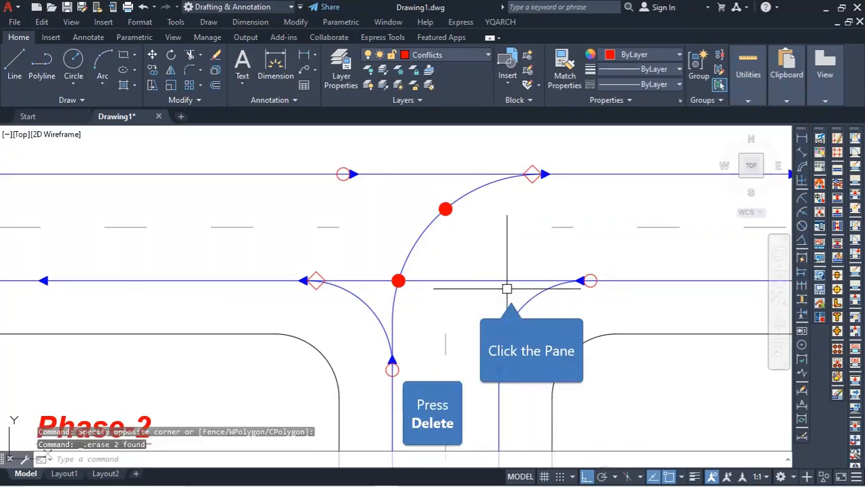
pyautogui.moveTo(436, 197); pyautogui.dragTo(483, 241)
pyautogui.press('Delete')
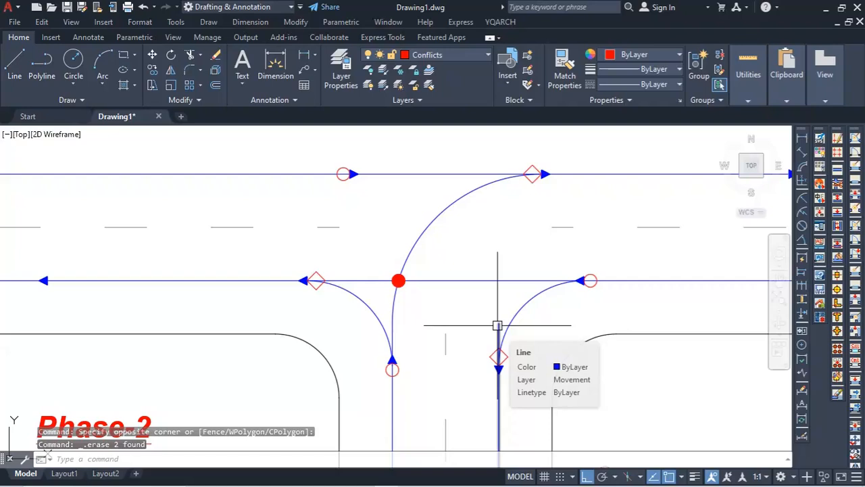
# - Trim the overhanging upper end of the side road's exiting movement line at the merging conflict diamond
pyautogui.write('tr')
pyautogui.press('Return')
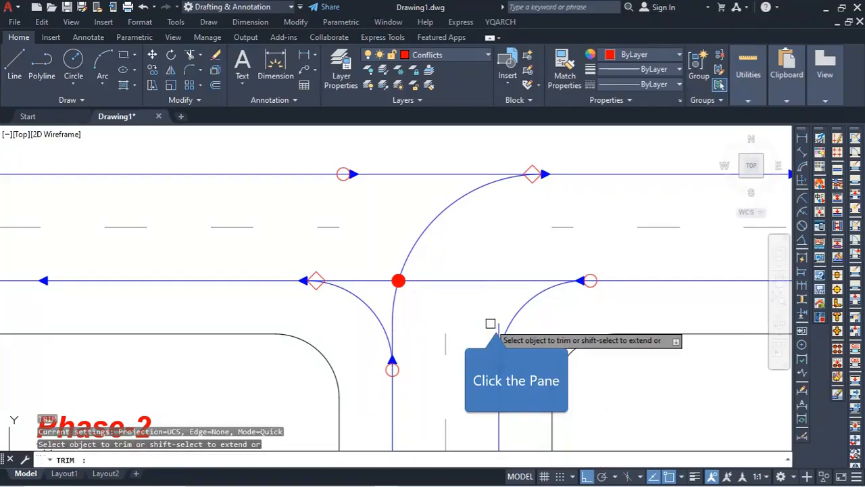
pyautogui.scroll(4, 493, 349)
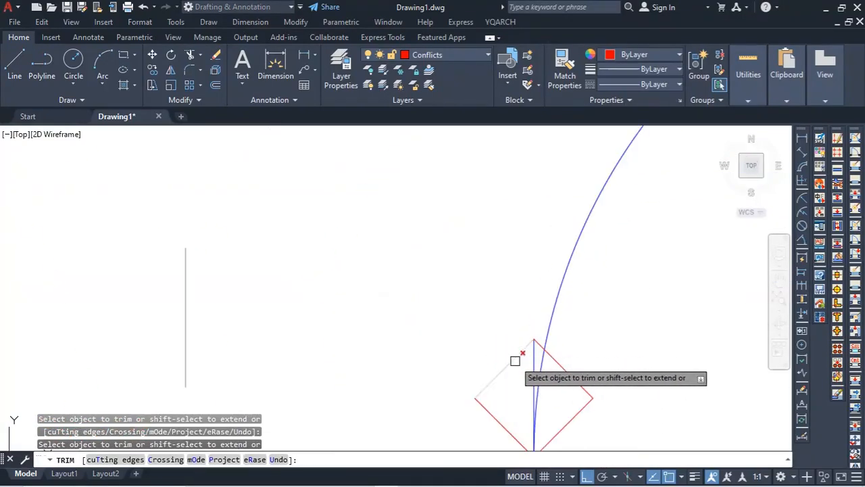
pyautogui.click(534, 379)
pyautogui.scroll(-2, 494, 380)
pyautogui.scroll(-3, 473, 413)
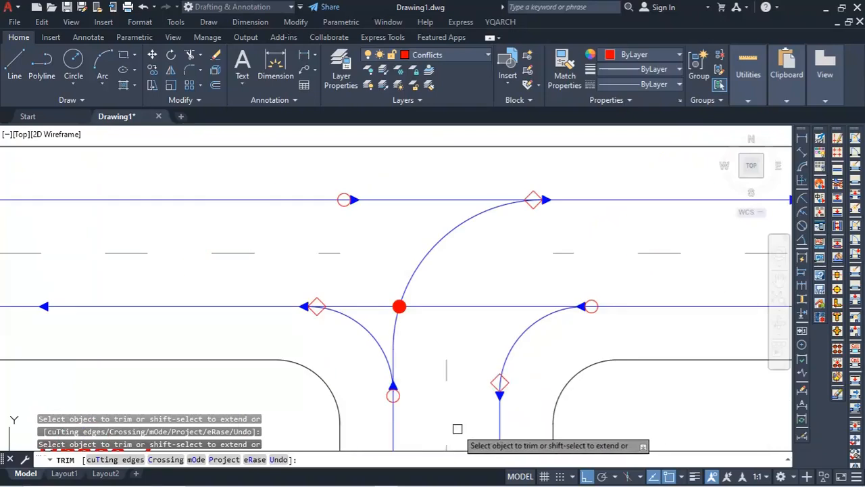
pyautogui.press('Escape')
pyautogui.scroll(-2, 500, 337)
pyautogui.scroll(-2, 500, 336)
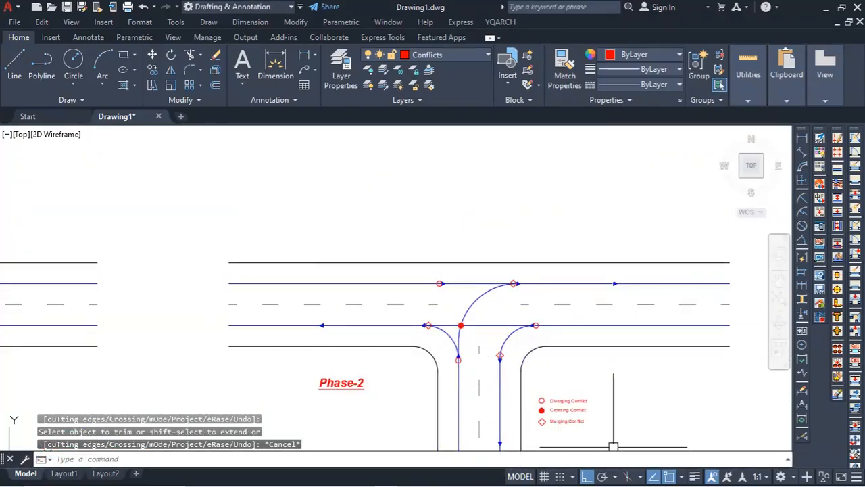
pyautogui.click(694, 479)
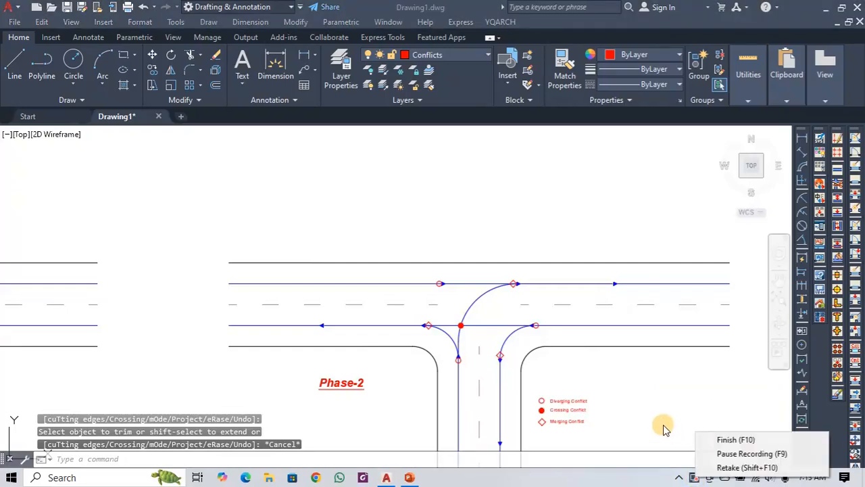
pyautogui.click(757, 455)
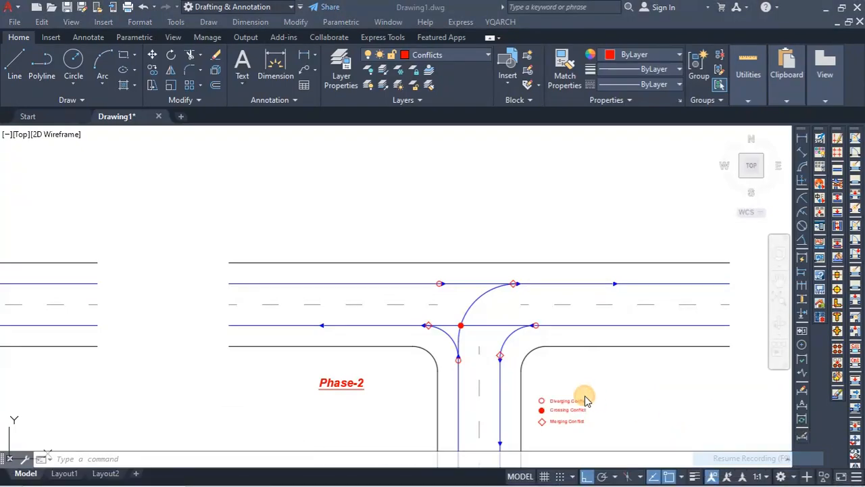
pyautogui.click(491, 341)
# - Delete the Phase-2 near-lane turning curve into the side road together with the side road's exiting movement line, its arrows and the merging conflict diamond
pyautogui.scroll(3, 503, 345)
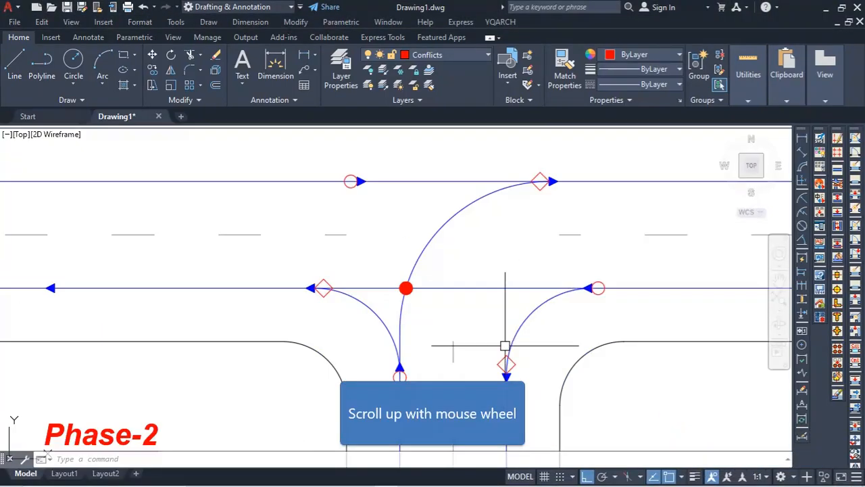
pyautogui.click(515, 331)
pyautogui.scroll(-3, 526, 317)
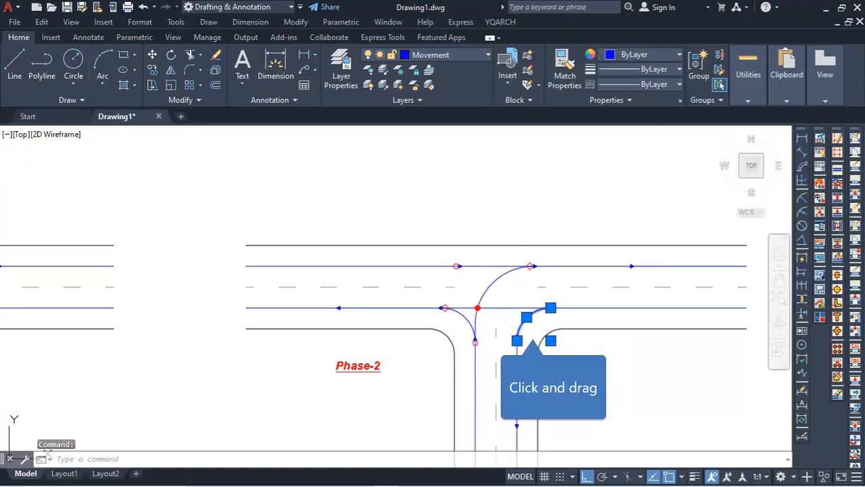
pyautogui.click(532, 330)
pyautogui.click(507, 427)
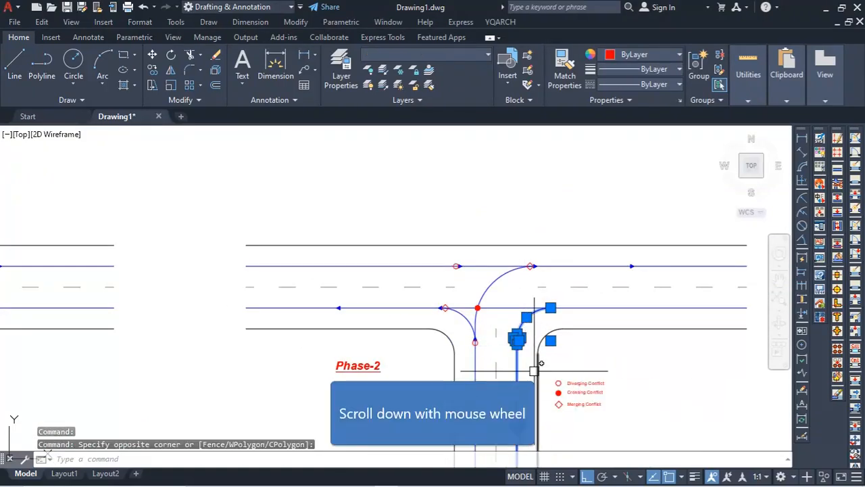
pyautogui.scroll(-3, 533, 370)
pyautogui.scroll(3, 544, 291)
pyautogui.press('Delete')
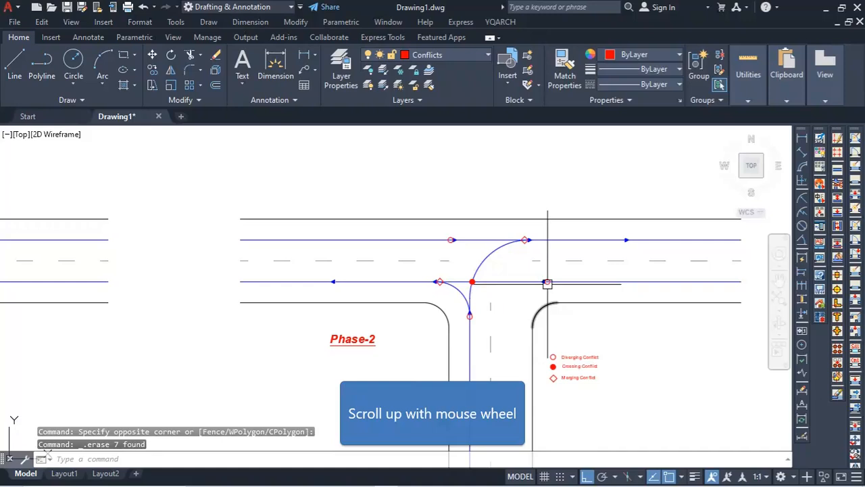
# - Delete the Phase-2 diverging conflict circle on the near lane where the removed turn into the side road began
pyautogui.scroll(4, 547, 283)
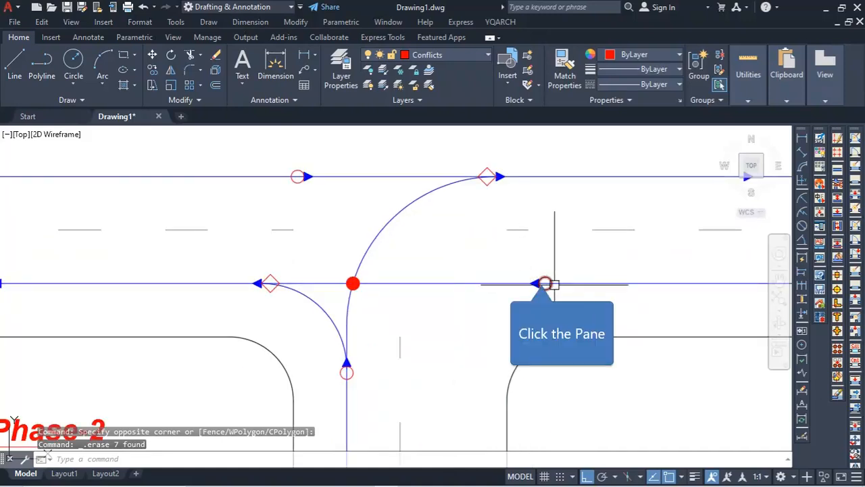
pyautogui.click(545, 282)
pyautogui.press('Delete')
pyautogui.scroll(-3, 434, 352)
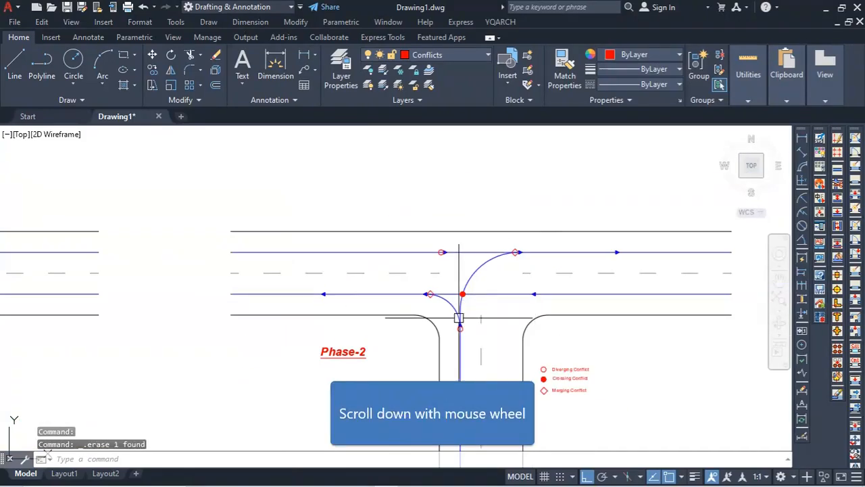
# - Delete the Phase-2 turning curve from the side road onto the near lane, along with its merging conflict diamond
pyautogui.scroll(3, 459, 290)
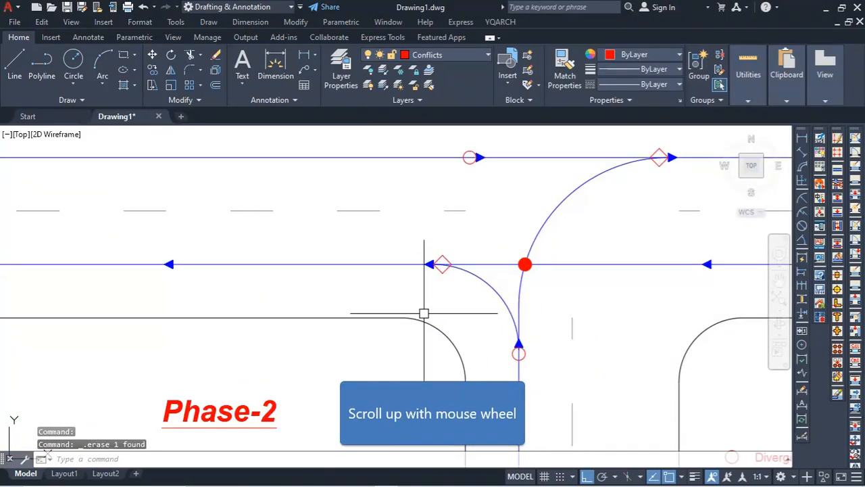
pyautogui.click(482, 277)
pyautogui.press('Delete')
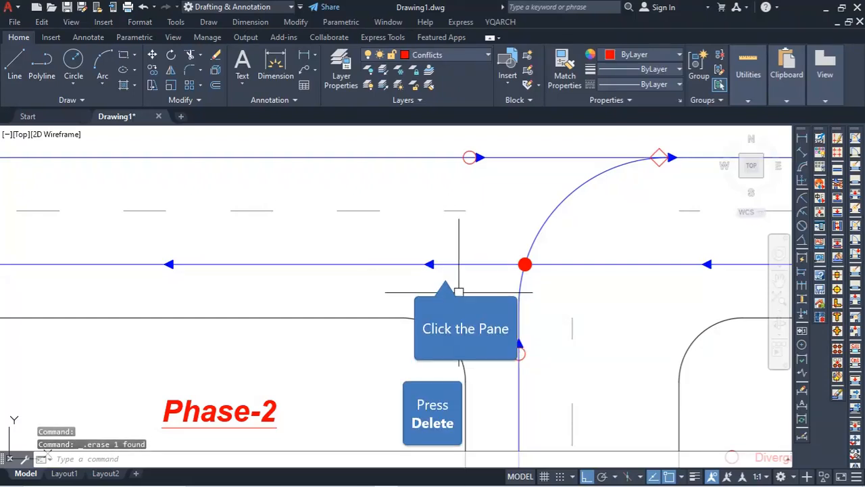
pyautogui.click(519, 354)
pyautogui.press('Delete')
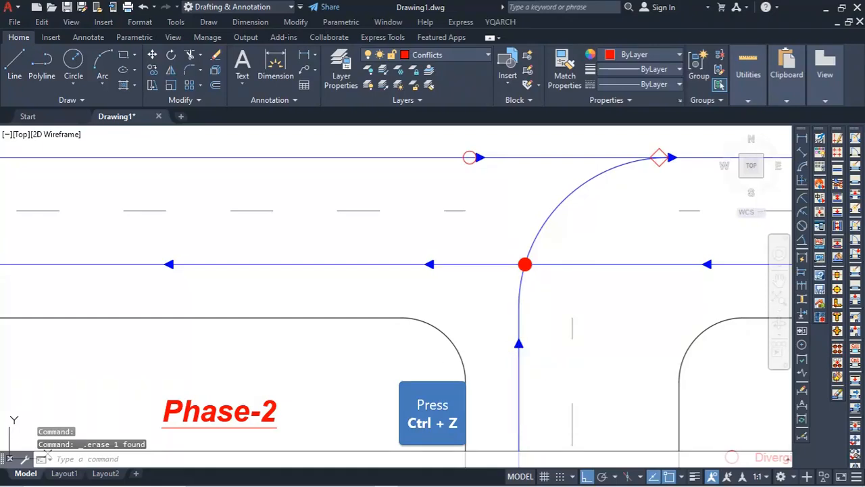
pyautogui.hotkey('ctrl', 'z')
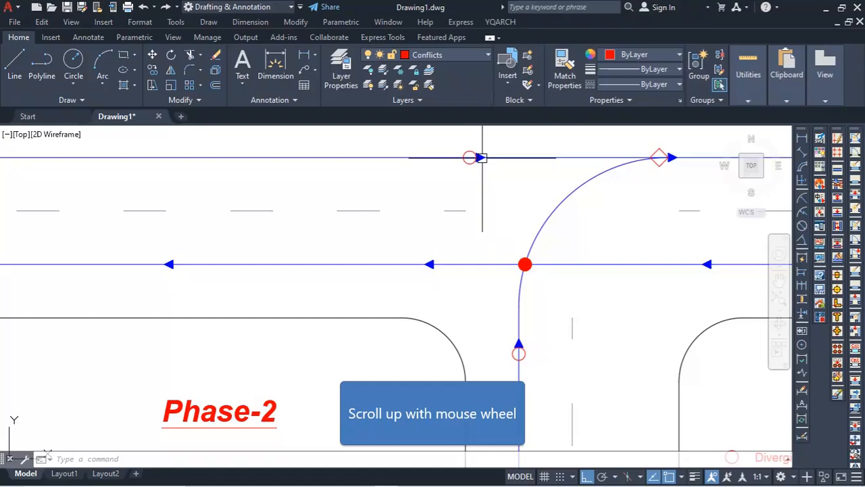
# - Delete the diverging conflict circle on the far through lane of the Phase-2 junction
pyautogui.scroll(3, 482, 158)
pyautogui.press('Delete')
pyautogui.scroll(-5, 382, 234)
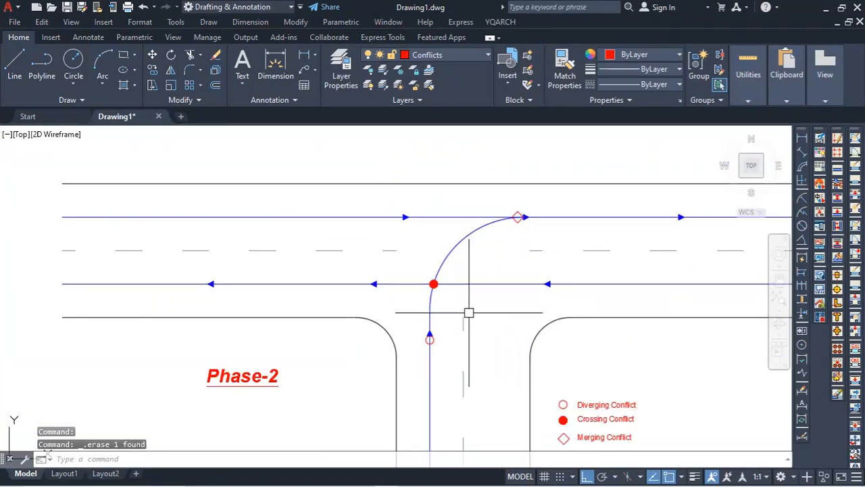
# - Delete the leftover merging conflict diamond on the far through lane of the Phase-1 junction
pyautogui.moveTo(498, 352); pyautogui.dragTo(618, 309, button='middle')
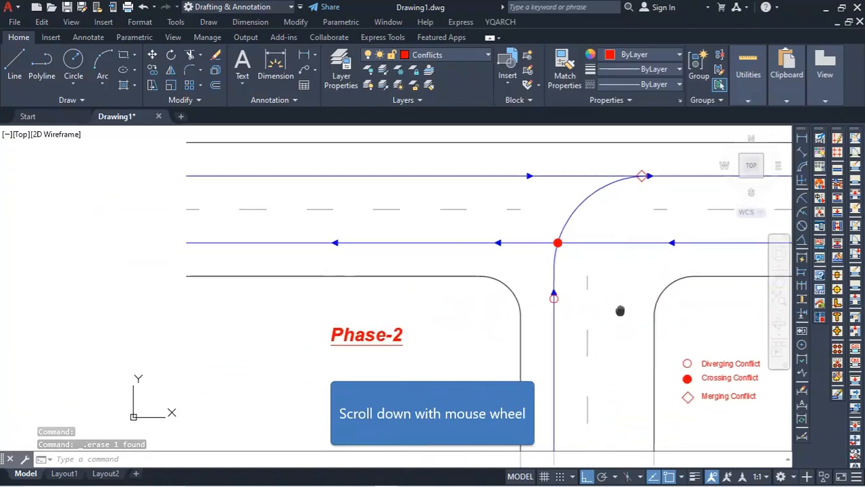
pyautogui.scroll(-2, 626, 306)
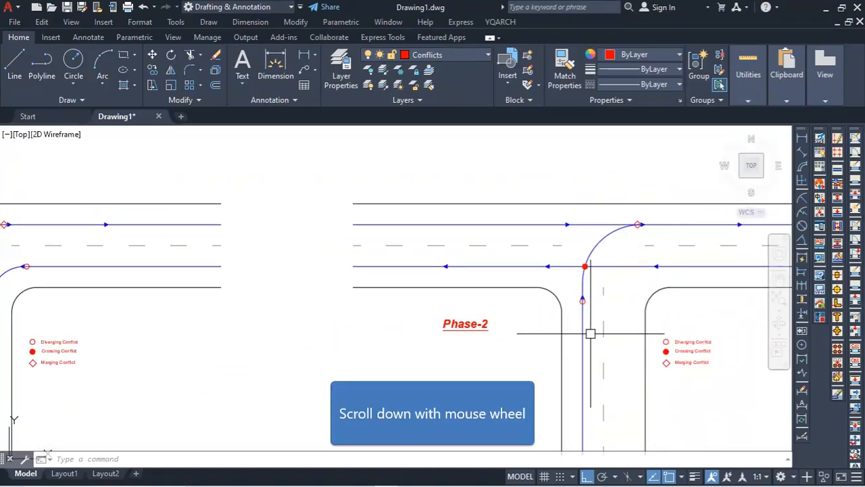
pyautogui.scroll(-1, 648, 315)
pyautogui.scroll(1, 268, 249)
pyautogui.scroll(2, 266, 249)
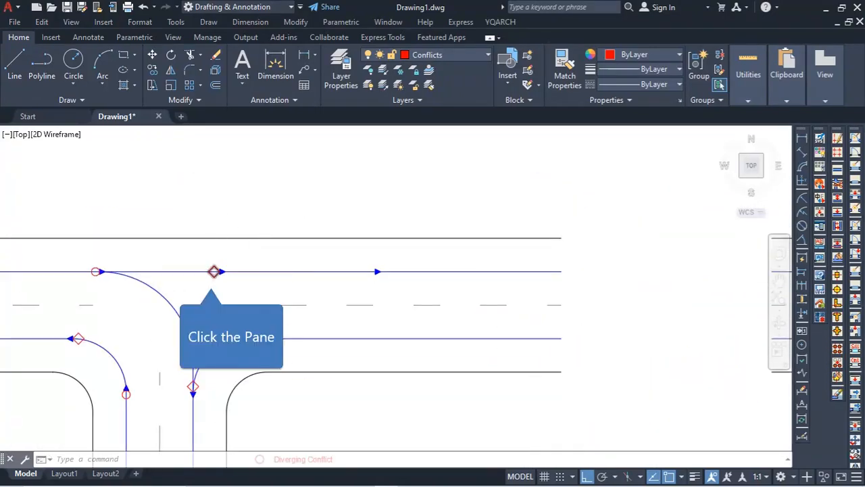
pyautogui.scroll(1, 216, 264)
pyautogui.click(216, 265)
pyautogui.press('Delete')
pyautogui.scroll(-3, 299, 293)
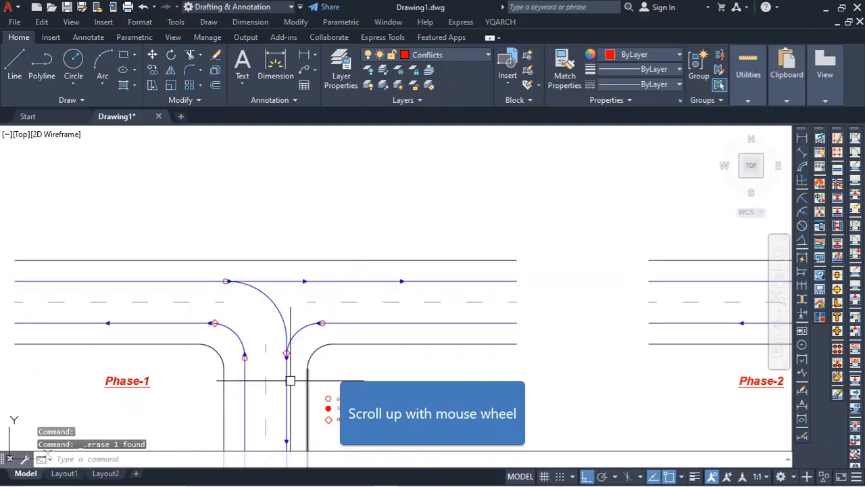
# - Examine the remaining movements and conflict points in the Phase-1 and Phase-2 diagrams and compare them with the original T-junction
pyautogui.scroll(3, 218, 332)
pyautogui.scroll(-3, 212, 321)
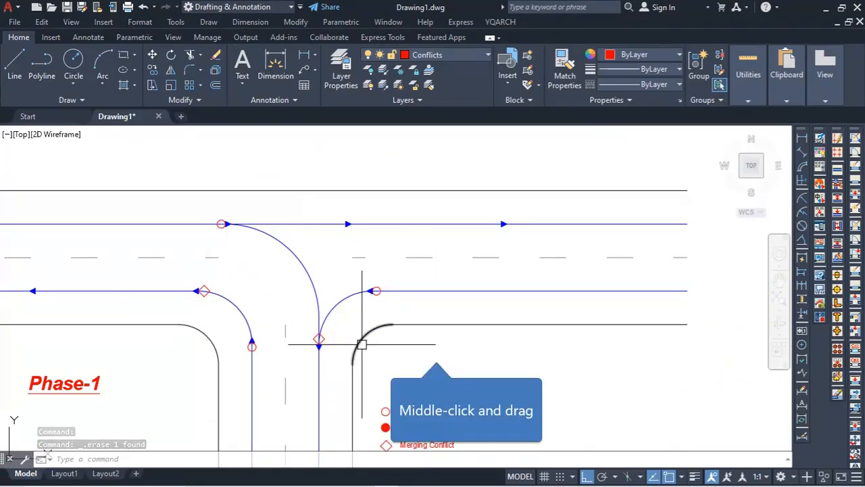
pyautogui.moveTo(437, 351); pyautogui.dragTo(455, 293, button='middle')
pyautogui.scroll(-2, 455, 294)
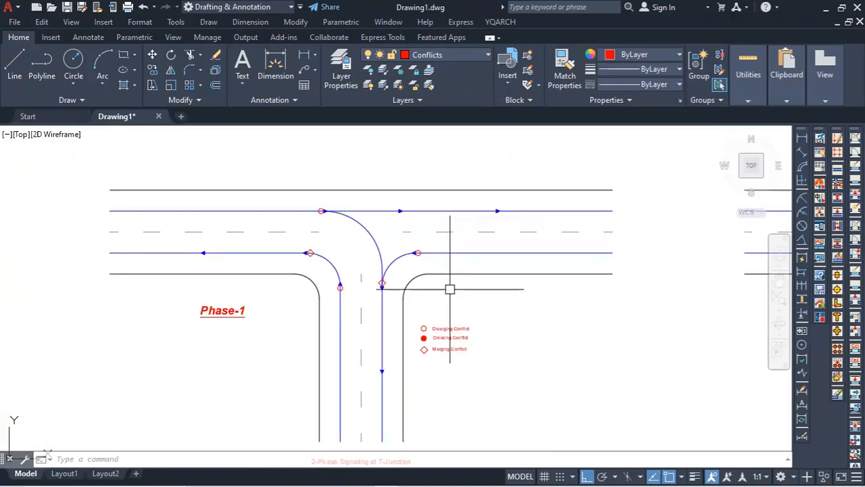
pyautogui.moveTo(504, 295)
pyautogui.mouseDown(button='middle')
pyautogui.moveTo(274, 351)
pyautogui.moveTo(186, 338)
pyautogui.mouseUp(button='middle')
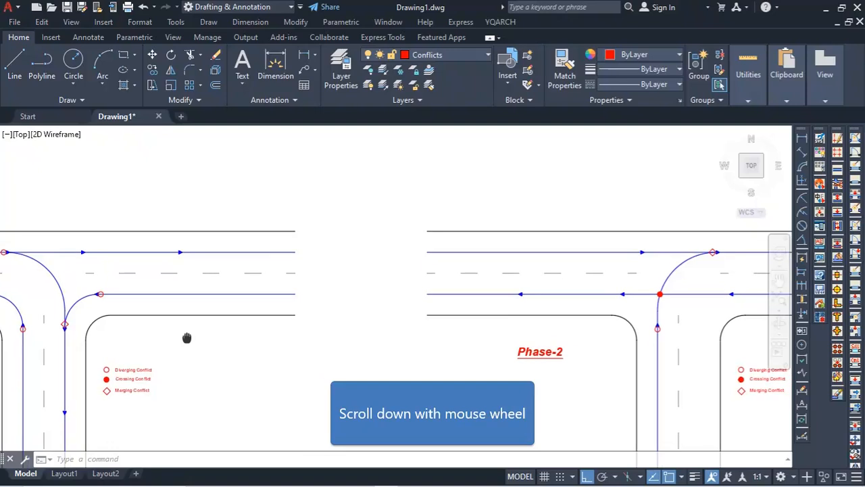
pyautogui.scroll(-2, 430, 289)
pyautogui.scroll(3, 677, 285)
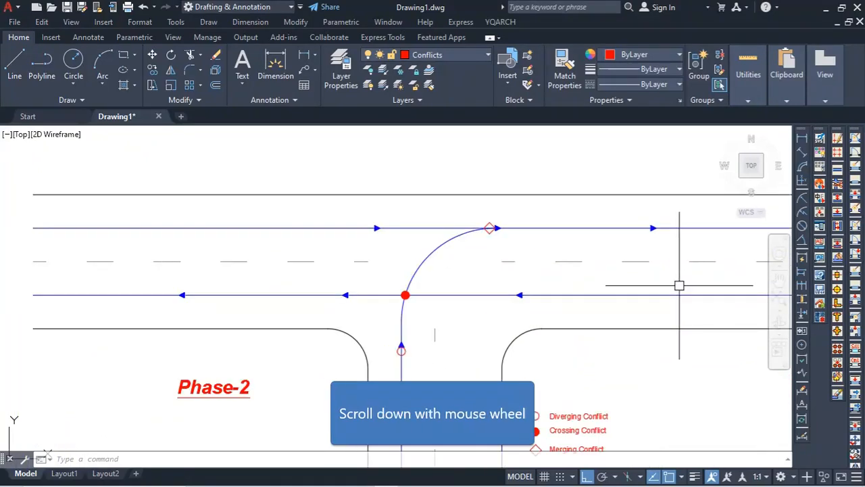
pyautogui.scroll(-5, 583, 237)
pyautogui.scroll(6, 535, 257)
pyautogui.scroll(-6, 535, 257)
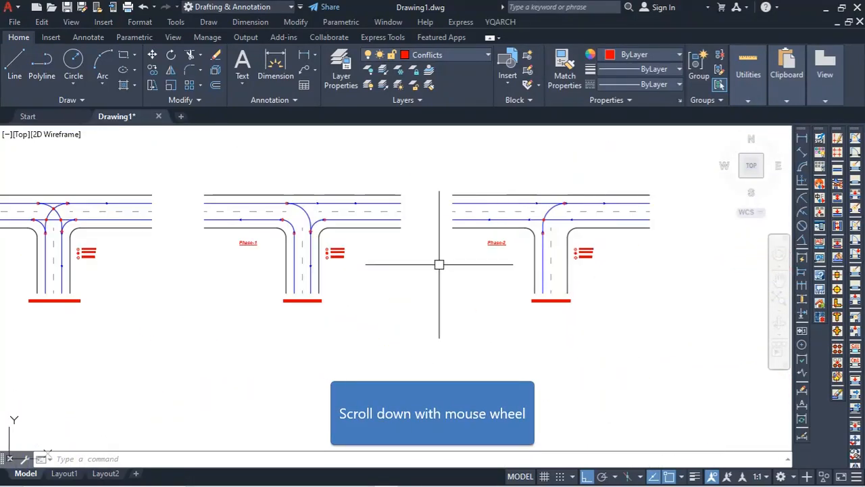
pyautogui.moveTo(349, 290)
pyautogui.mouseDown(button='middle')
pyautogui.moveTo(439, 265)
pyautogui.moveTo(419, 301)
pyautogui.mouseUp(button='middle')
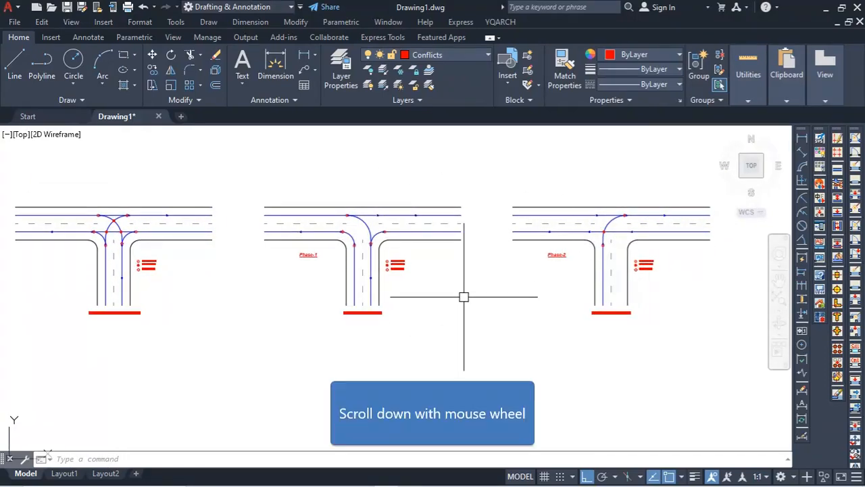
pyautogui.scroll(-4, 372, 318)
pyautogui.scroll(4, 380, 316)
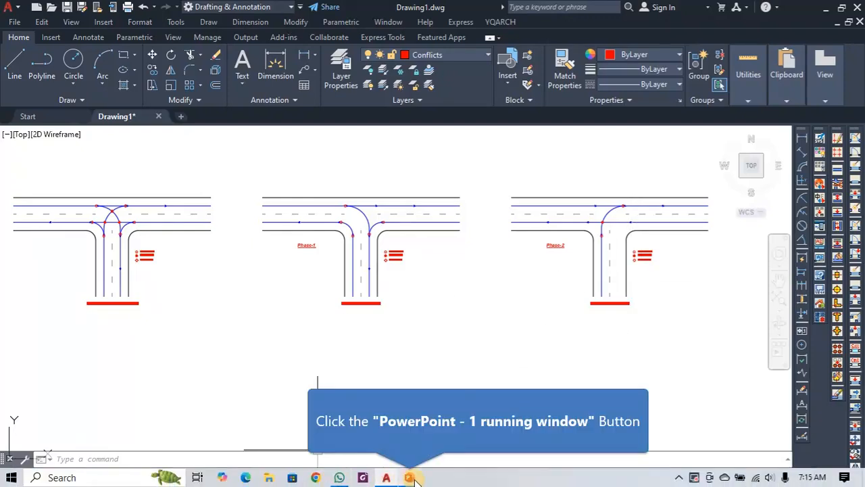
# - Switch to PowerPoint, examine slide 2's physical channelization of staggered junctions at a larger zoom, and return to the AutoCAD drawing
pyautogui.click(410, 477)
pyautogui.keyDown('ctrl'); pyautogui.scroll(2, 497, 287); pyautogui.keyUp('ctrl')
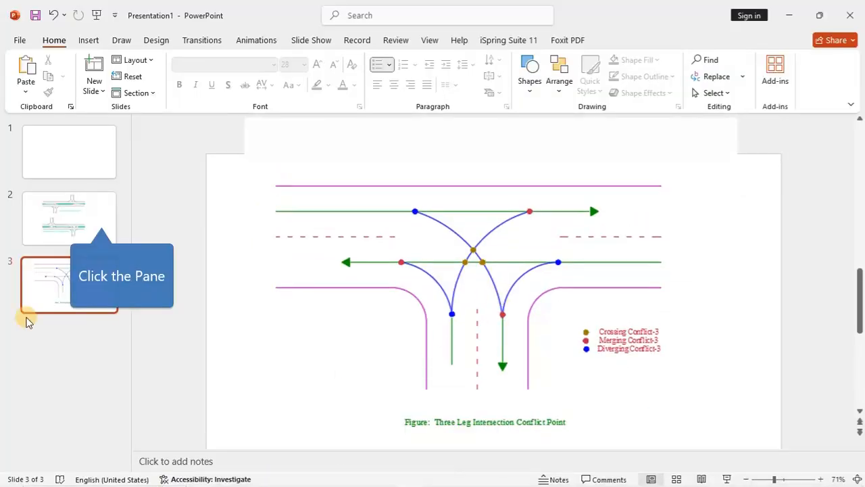
pyautogui.click(95, 217)
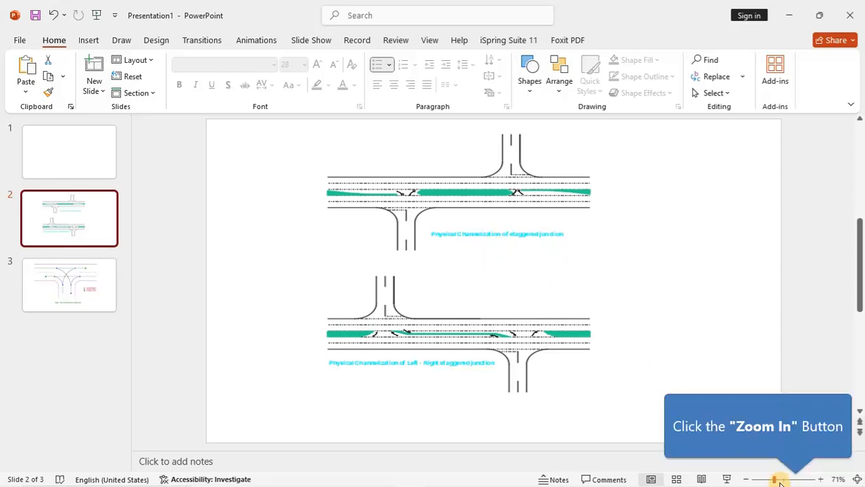
pyautogui.moveTo(779, 481); pyautogui.dragTo(788, 479)
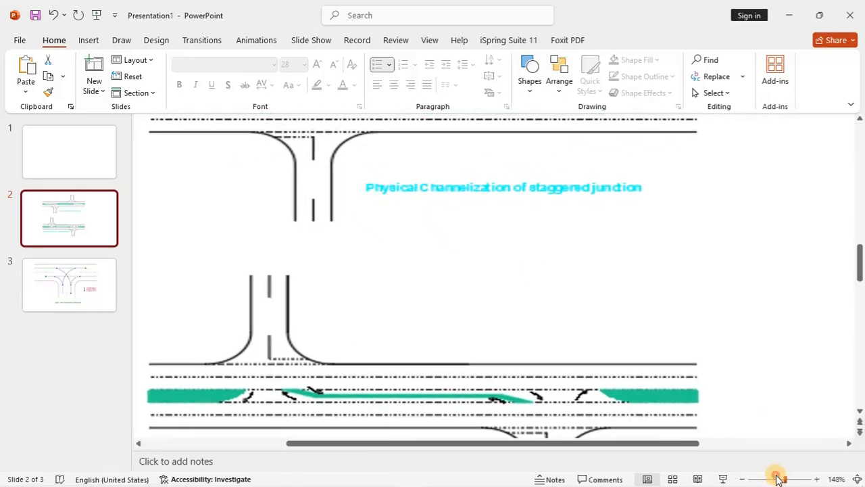
pyautogui.click(781, 479)
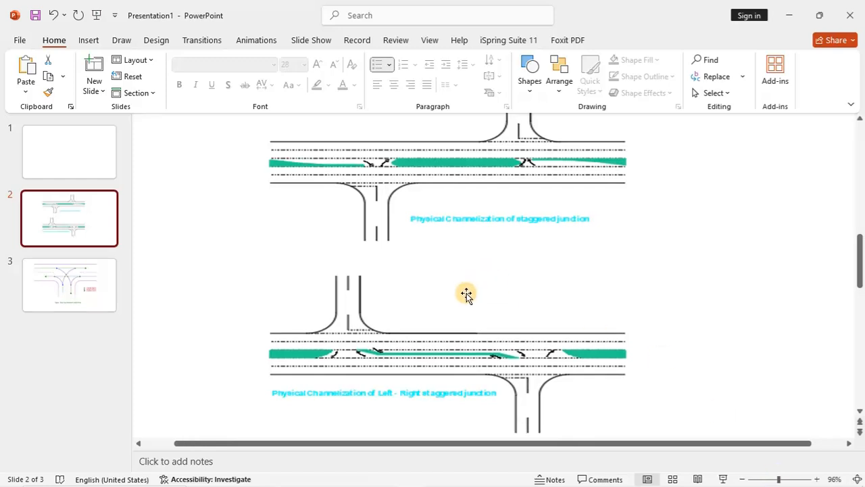
pyautogui.click(790, 15)
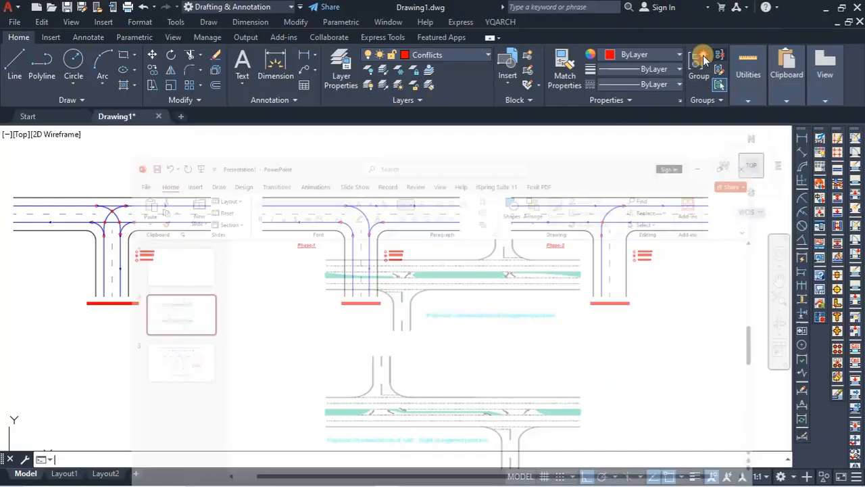
# - Make Road the current layer
pyautogui.scroll(-3, 457, 202)
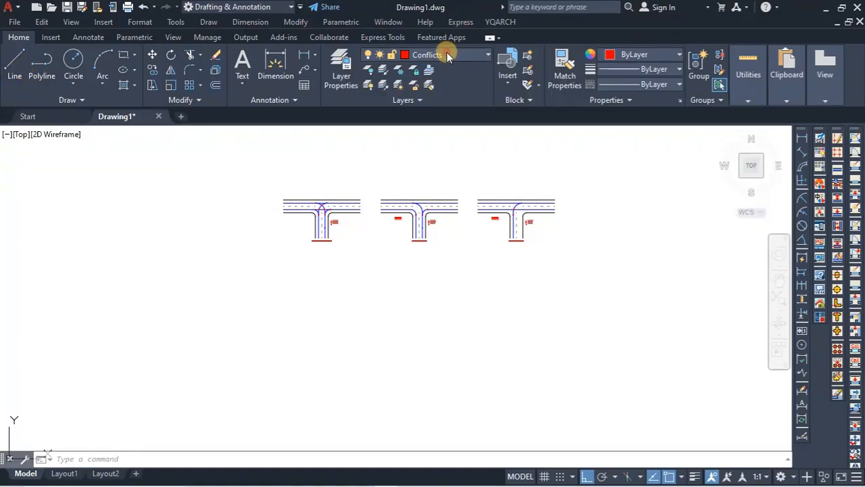
pyautogui.click(446, 54)
pyautogui.click(423, 117)
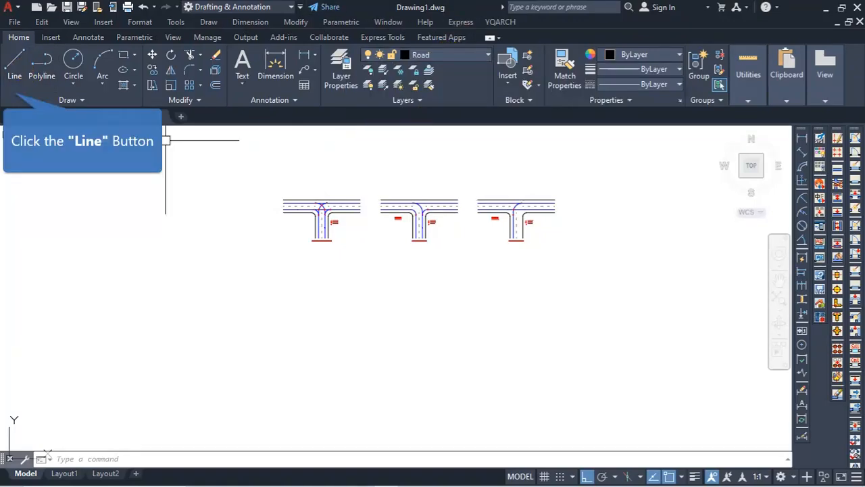
# - Start a line in the empty area below the original T-junction diagram
pyautogui.click(18, 78)
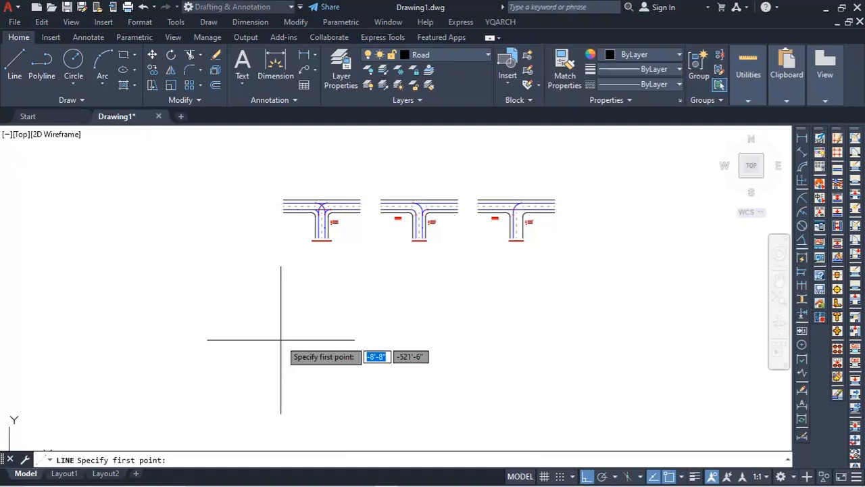
pyautogui.scroll(-2, 303, 299)
pyautogui.scroll(2, 297, 313)
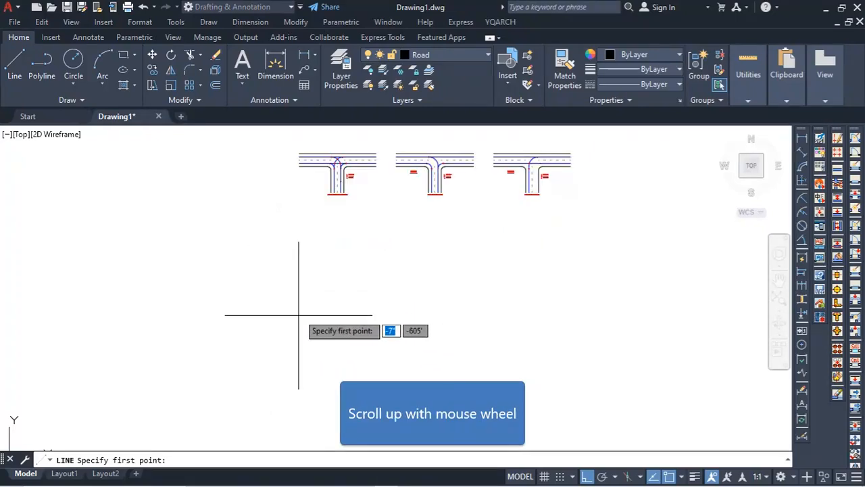
pyautogui.click(318, 266)
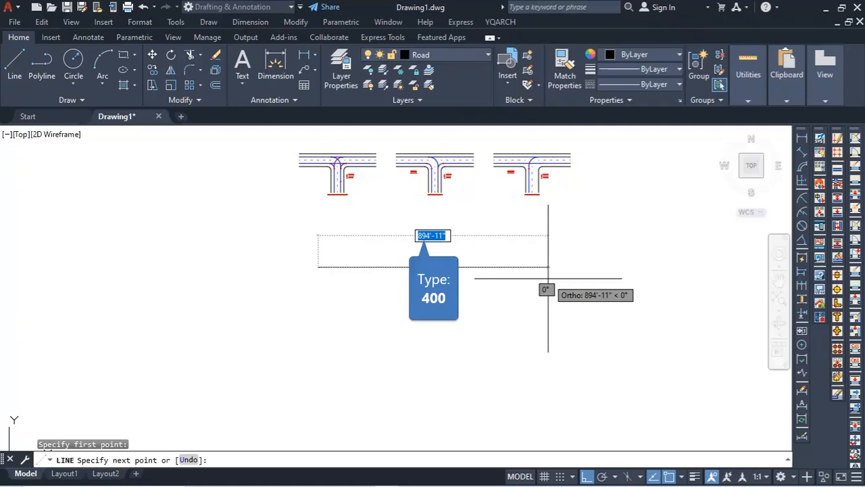
pyautogui.write('400')
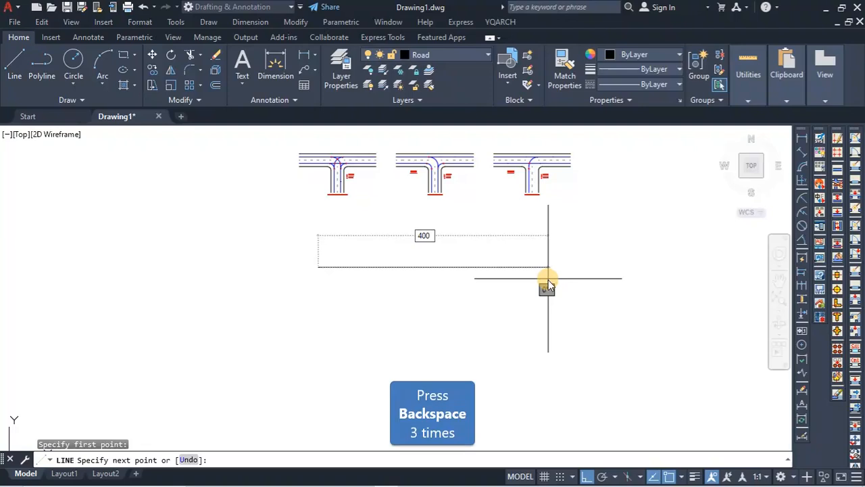
pyautogui.press('BackSpace')
pyautogui.press('BackSpace')
pyautogui.press('BackSpace')
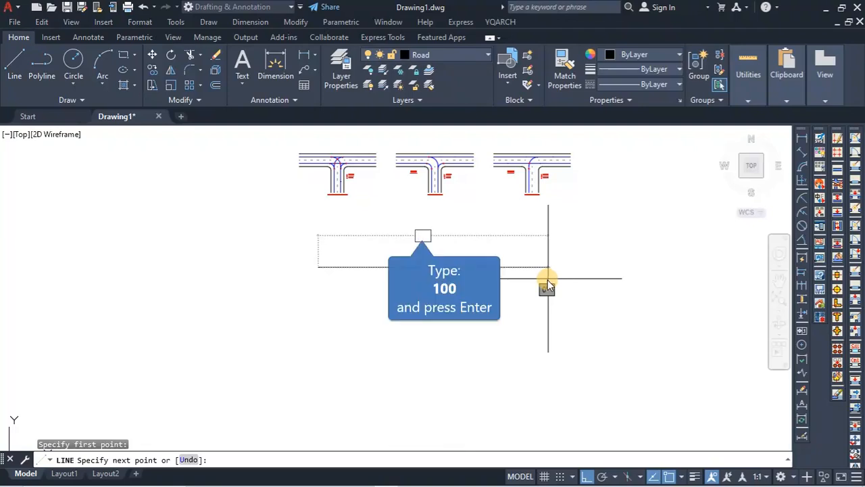
pyautogui.write('100')
pyautogui.press('Return')
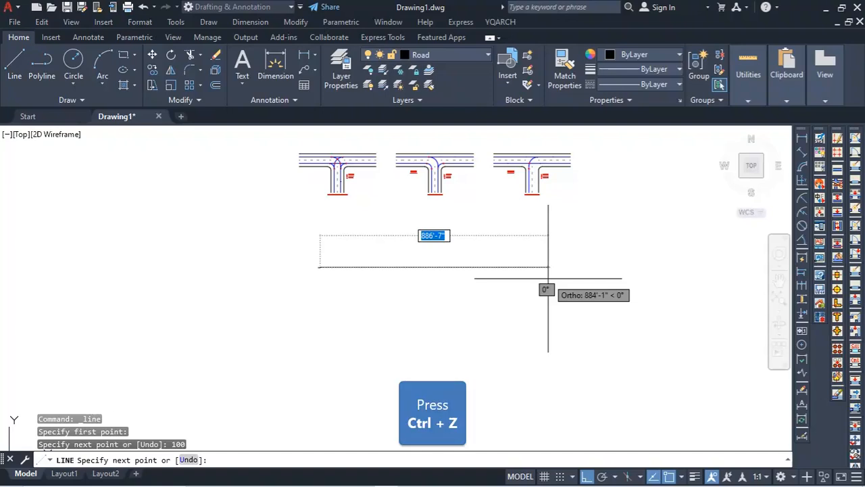
pyautogui.hotkey('ctrl', 'z')
# - Draw the main road edge as three consecutive horizontal segments of 100', 200' and 100' running to the right
pyautogui.write("100'")
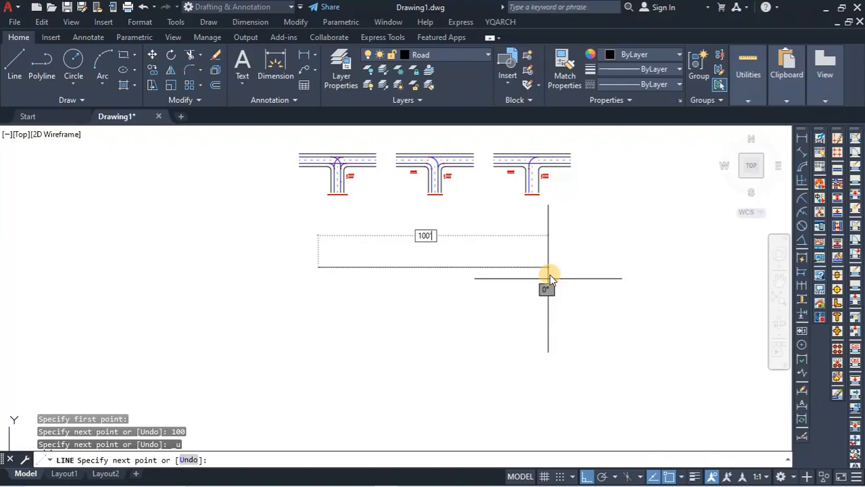
pyautogui.press('Return')
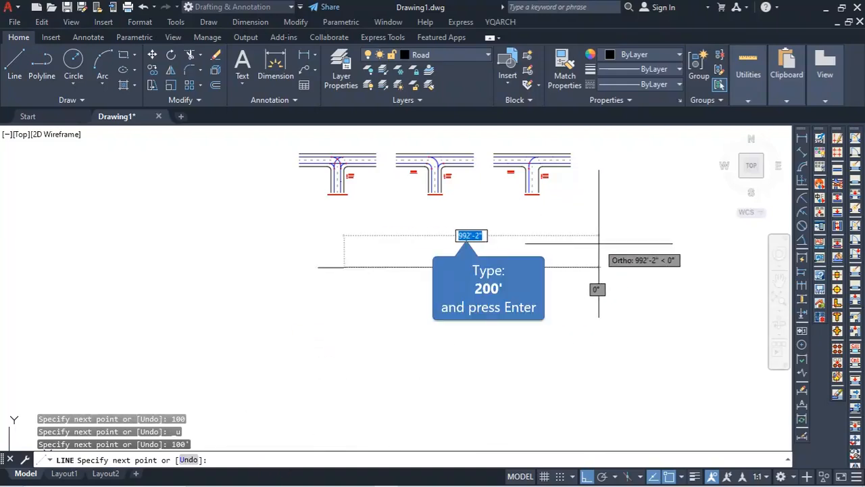
pyautogui.write('200')
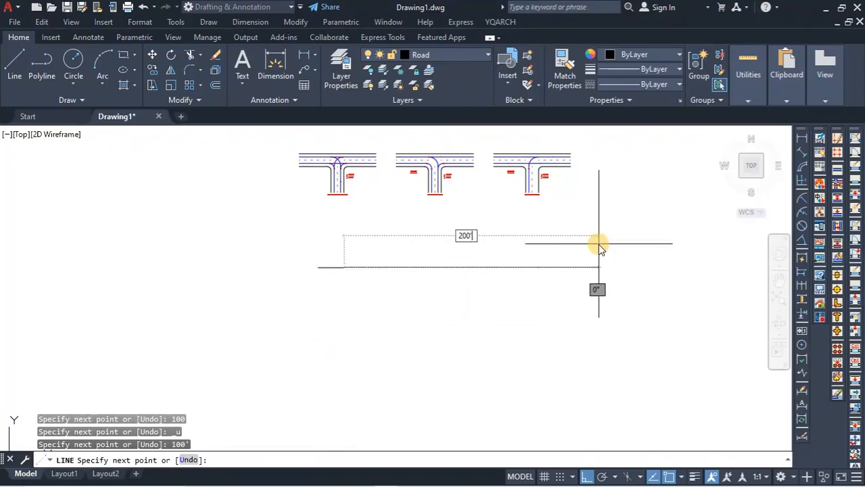
pyautogui.press('Return')
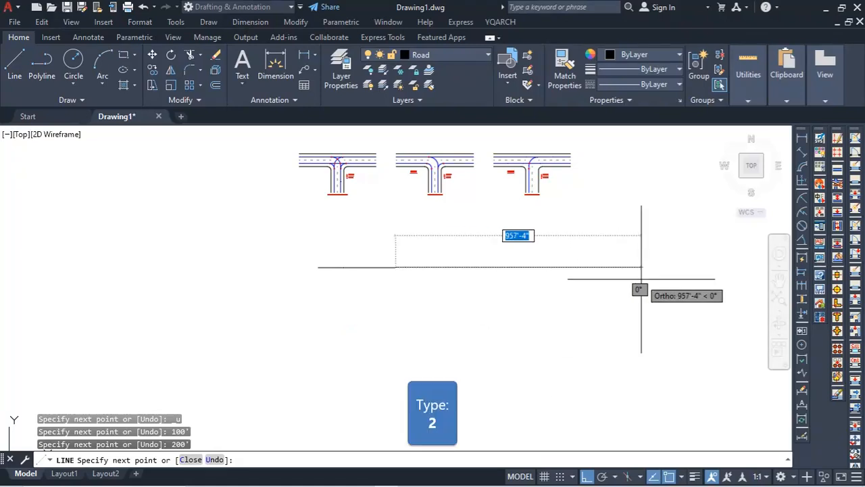
pyautogui.write('2')
pyautogui.press('BackSpace')
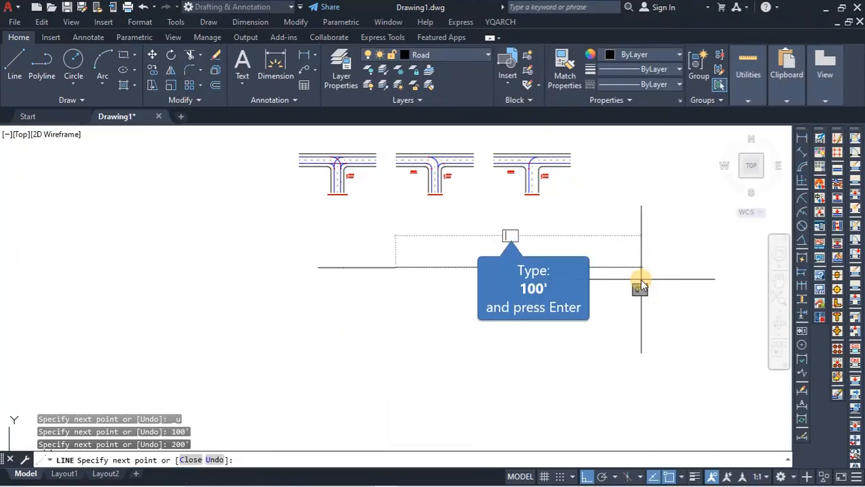
pyautogui.write("100'")
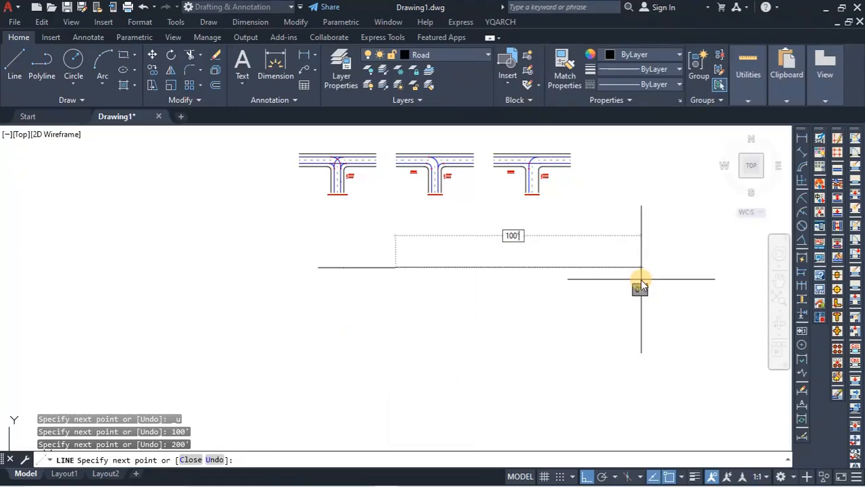
pyautogui.press('Return')
pyautogui.press('Escape')
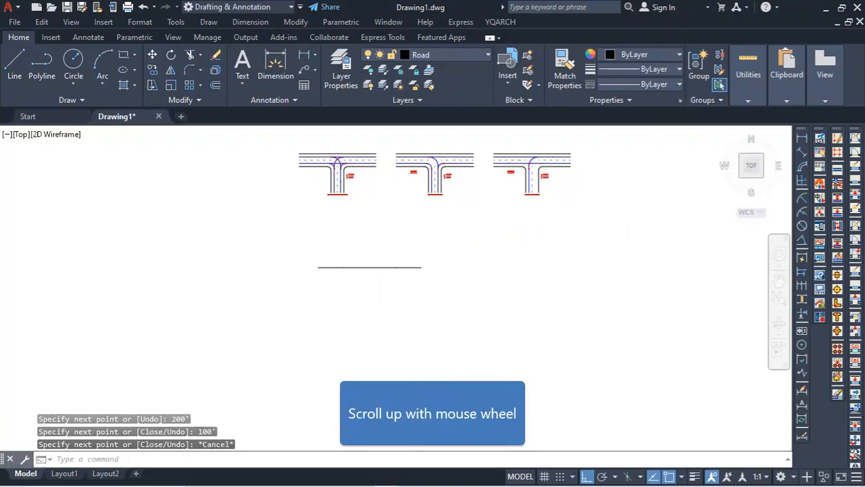
# - Offset all three road edge segments 50' downward to form the opposite edge of the main road
pyautogui.scroll(3, 395, 274)
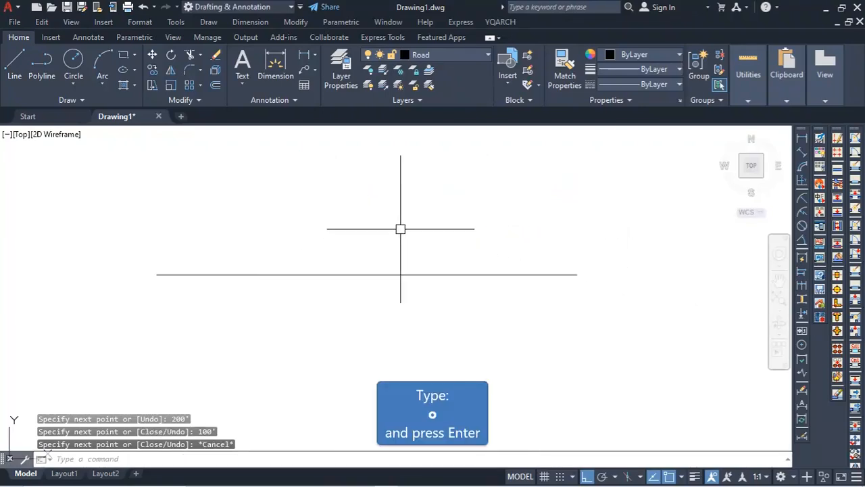
pyautogui.write('o')
pyautogui.press('Return')
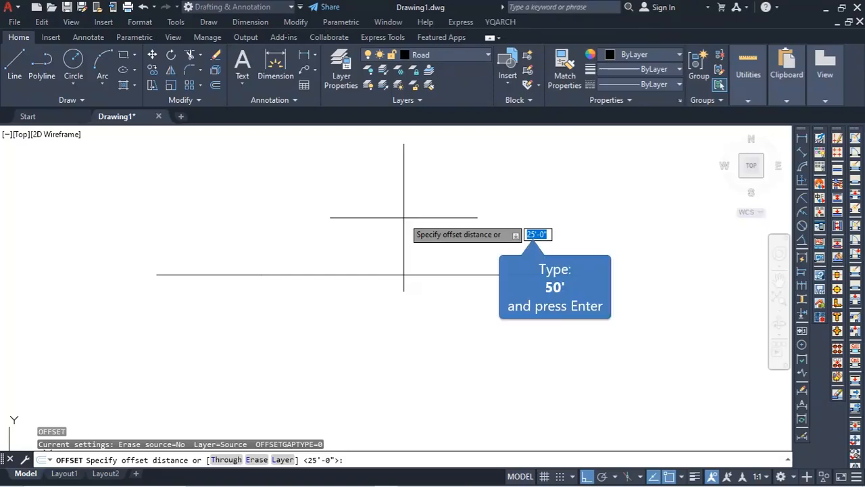
pyautogui.write('50')
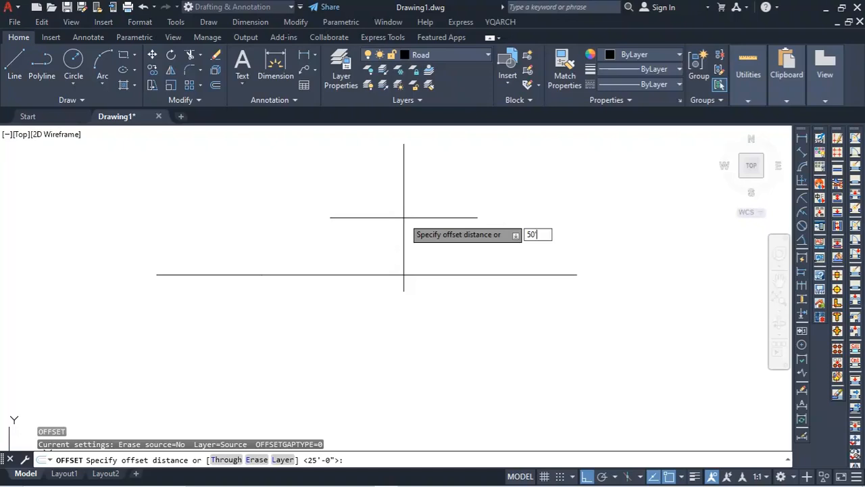
pyautogui.press('Return')
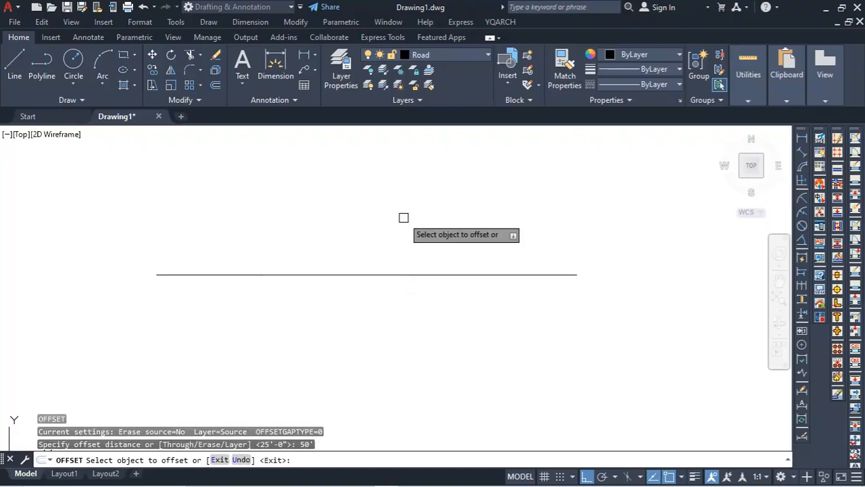
pyautogui.click(556, 275)
pyautogui.click(482, 285)
pyautogui.click(444, 276)
pyautogui.click(407, 351)
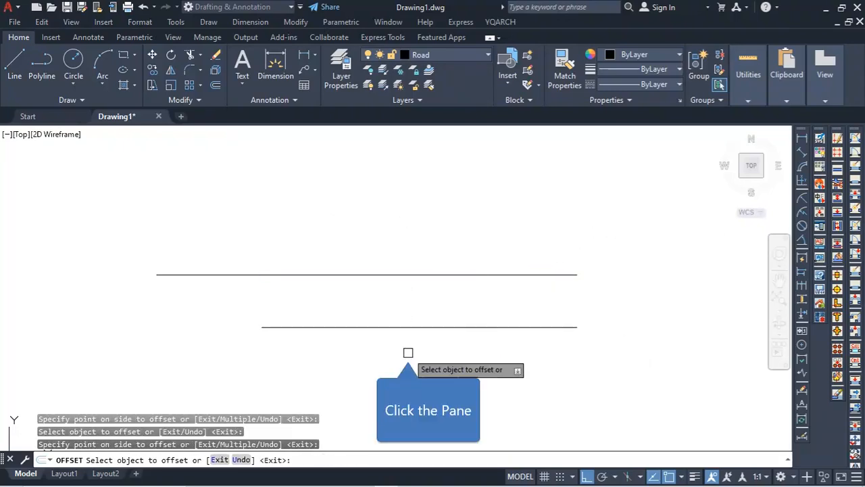
pyautogui.click(232, 276)
pyautogui.click(245, 342)
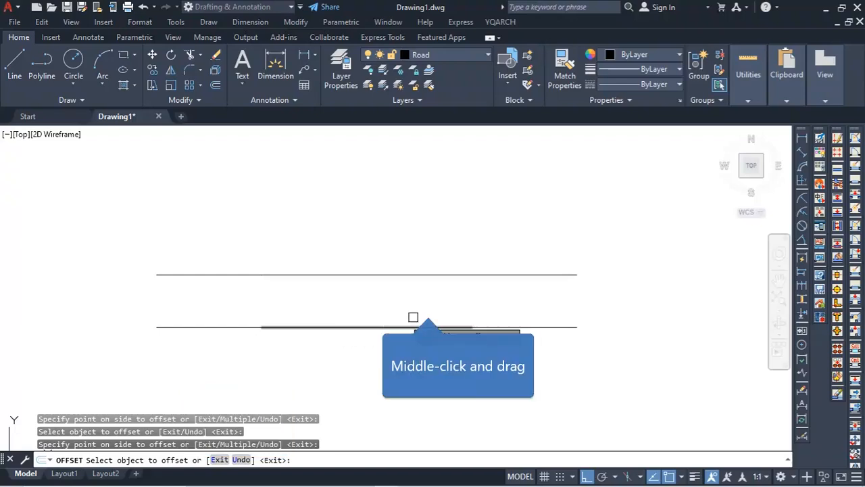
pyautogui.moveTo(411, 315); pyautogui.dragTo(496, 271, button='middle')
pyautogui.press('Escape')
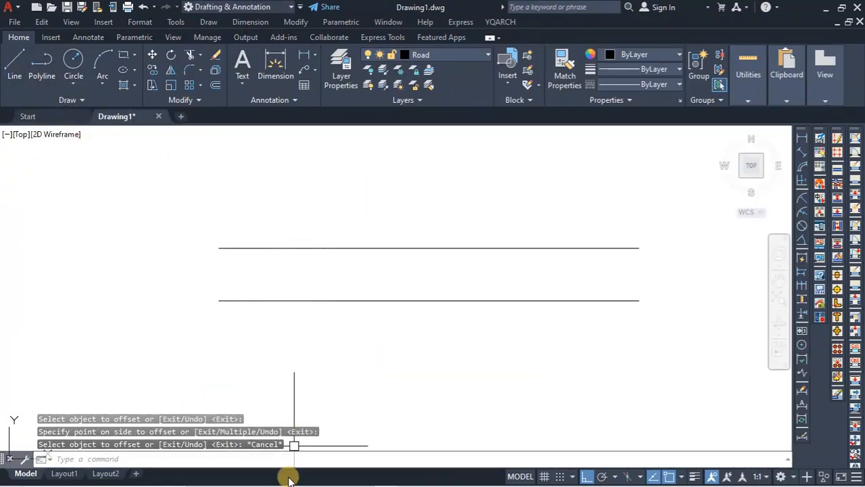
# - Switch to PowerPoint and examine the two staggered junction channelization layouts on slide 2
pyautogui.moveTo(291, 482)
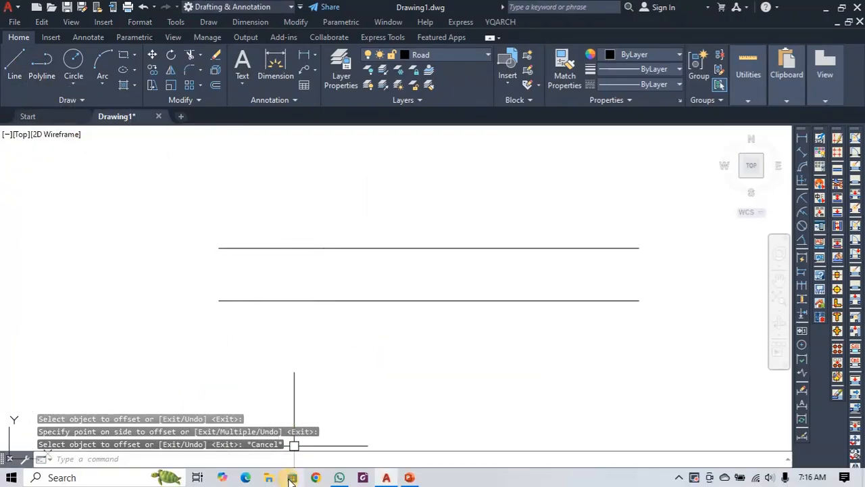
pyautogui.click(408, 477)
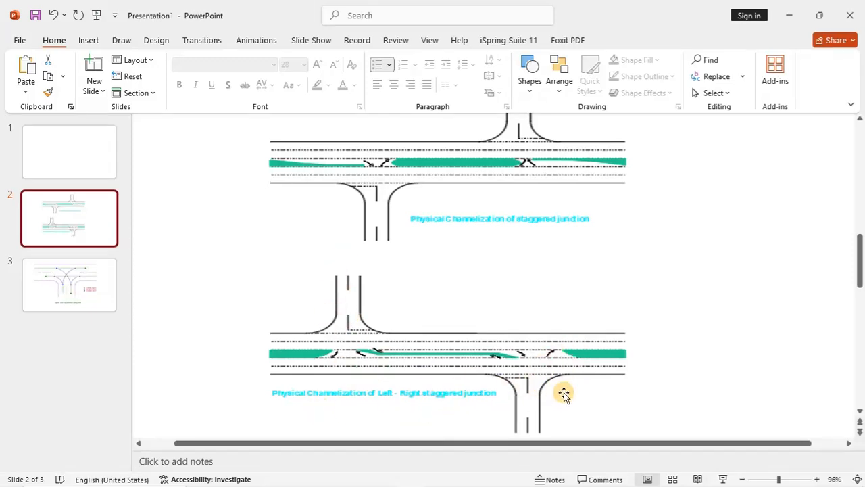
# - Switch to the AutoCAD drawing and draw a 100' vertical line upward from the upper road line, about a quarter of the way along
pyautogui.click(791, 21)
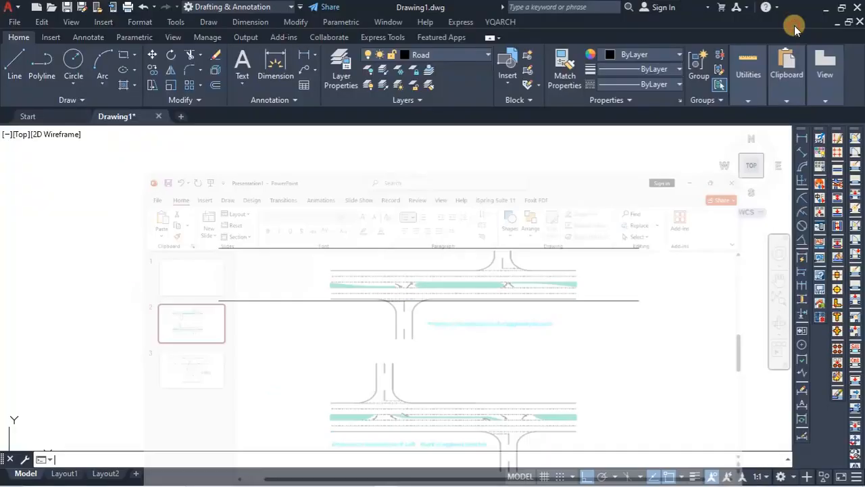
pyautogui.click(26, 68)
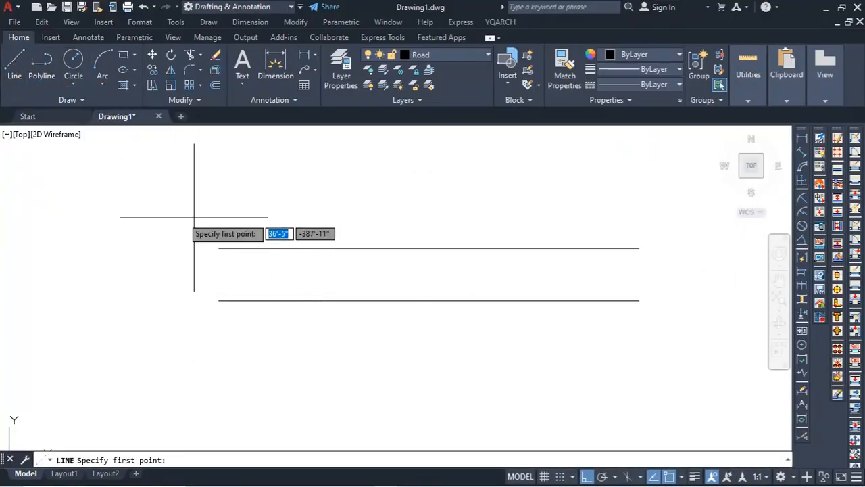
pyautogui.click(324, 249)
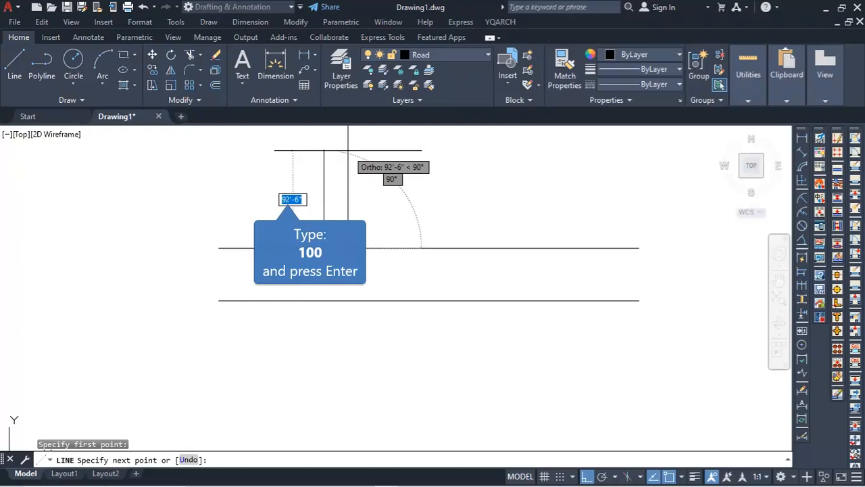
pyautogui.press('Return')
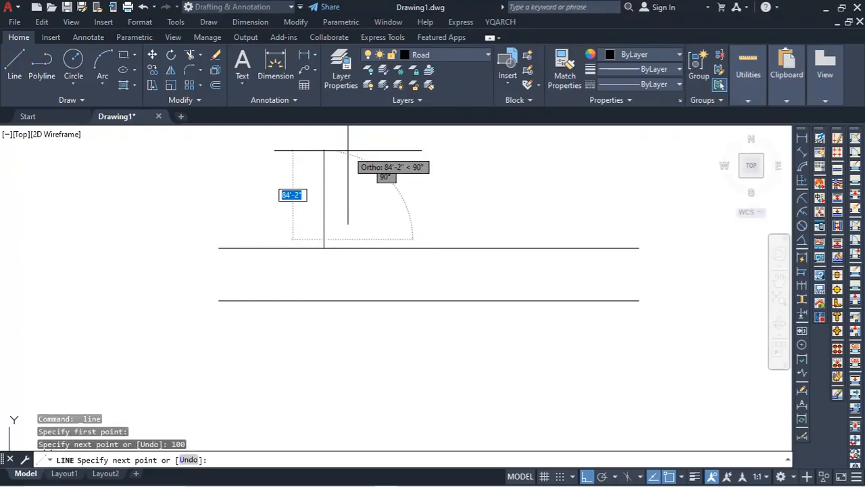
pyautogui.hotkey('ctrl', 'z')
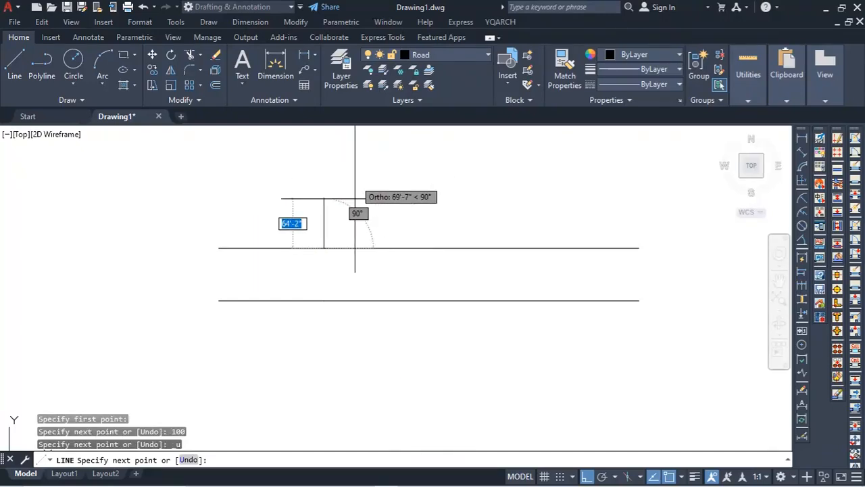
pyautogui.write('100')
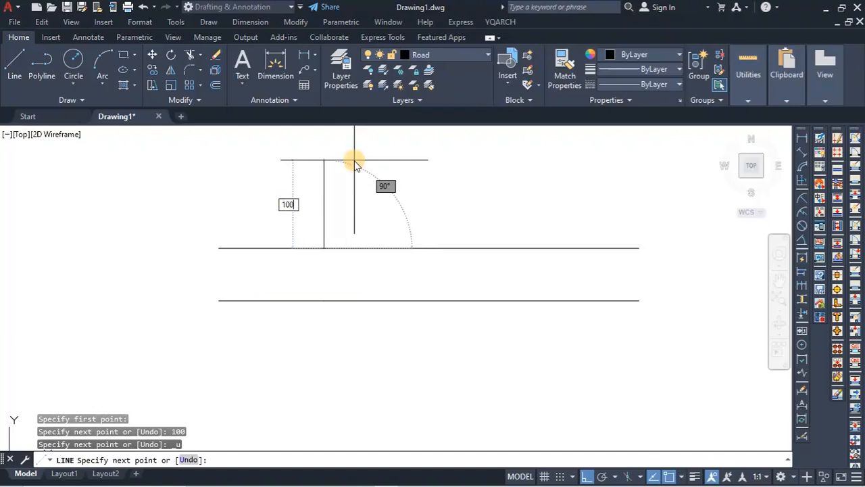
pyautogui.write("'")
pyautogui.press('Return')
pyautogui.press('Escape')
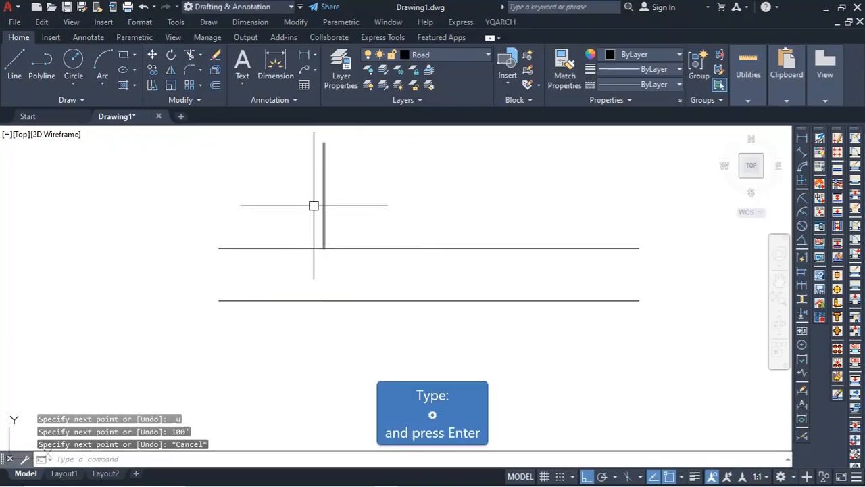
# - Offset the vertical side-road line by 15' to both sides
pyautogui.write('o')
pyautogui.press('Return')
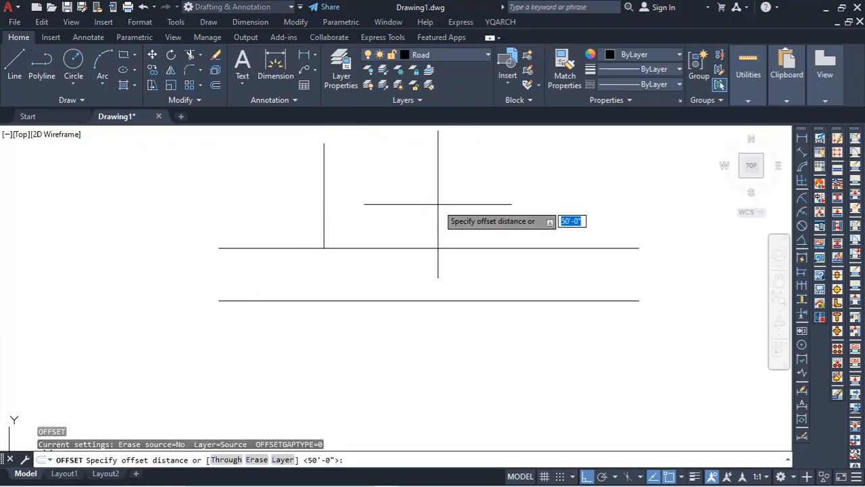
pyautogui.write('50')
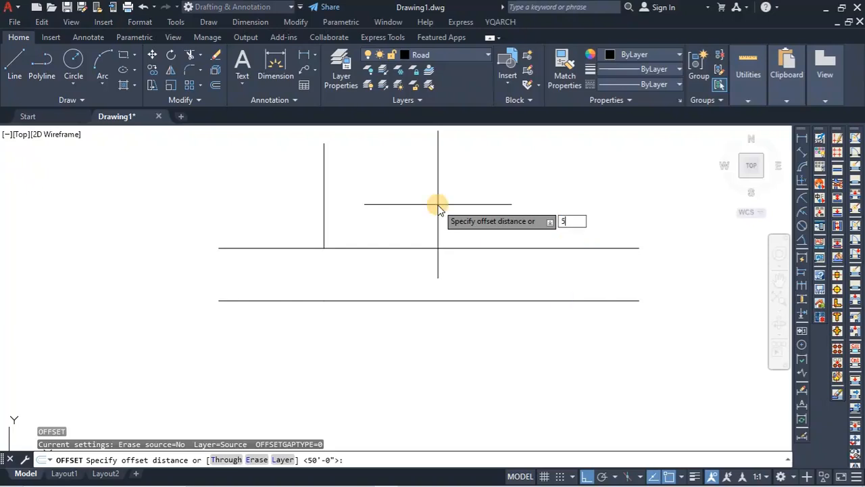
pyautogui.press('BackSpace')
pyautogui.press('BackSpace')
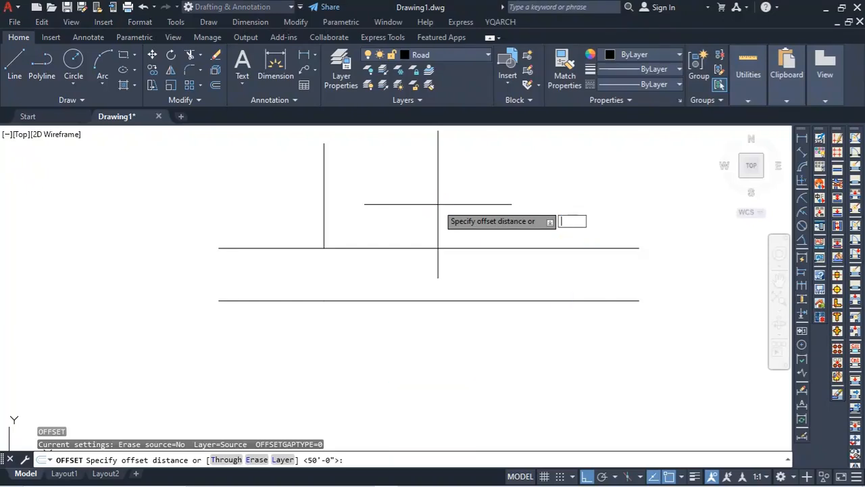
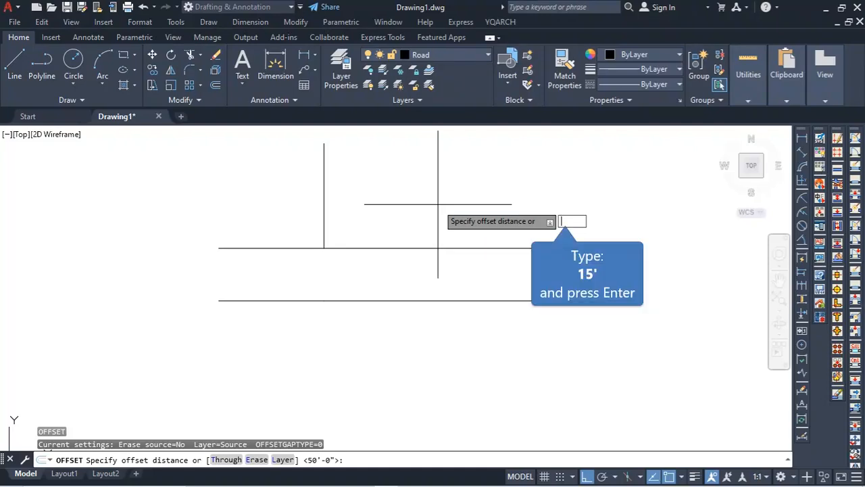
pyautogui.write('15')
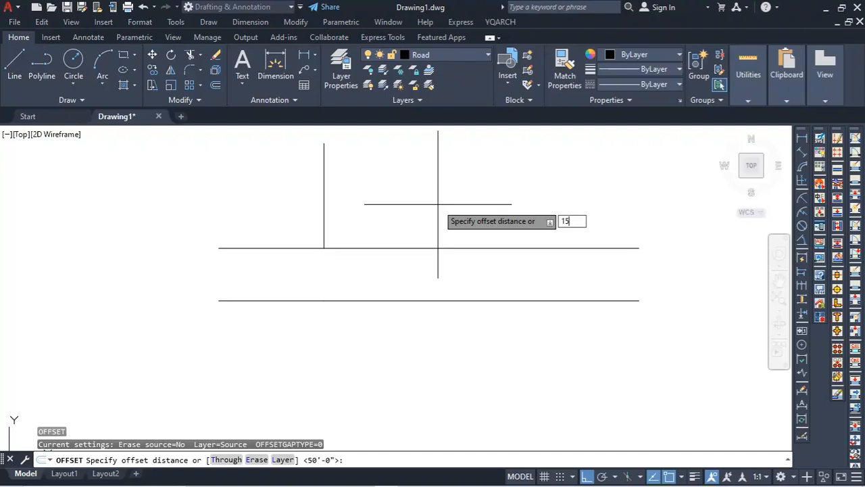
pyautogui.write("'")
pyautogui.press('Return')
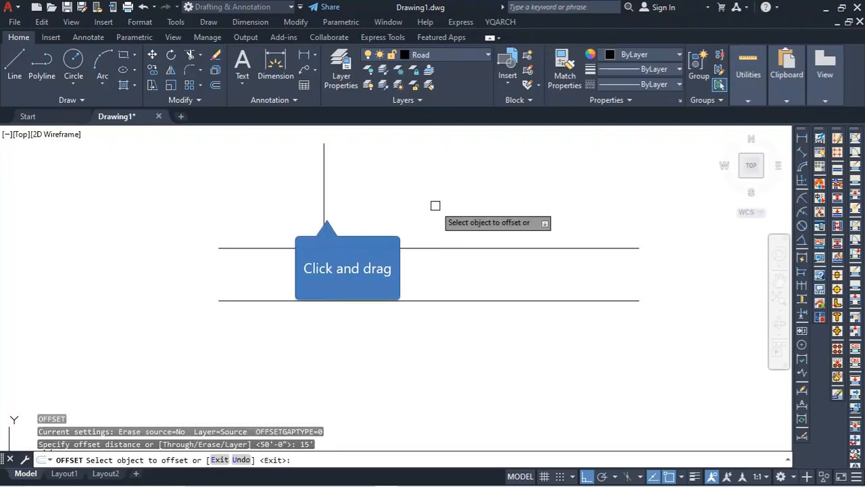
pyautogui.click(324, 210)
pyautogui.click(338, 219)
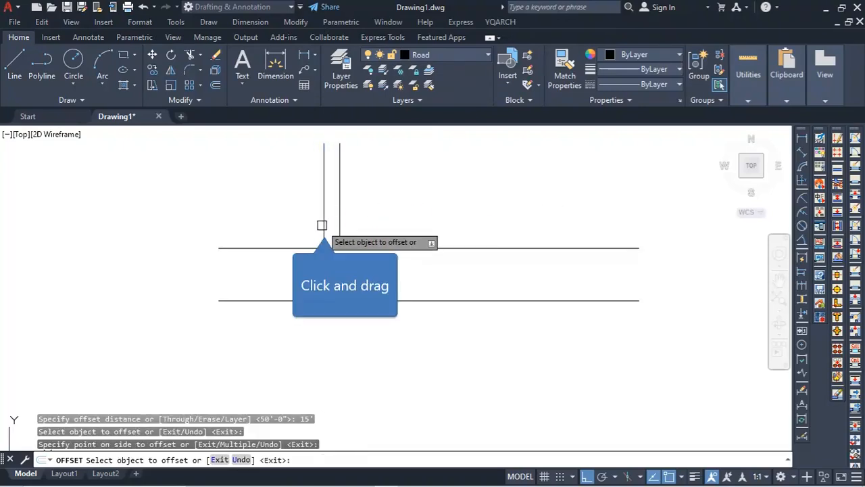
pyautogui.click(323, 226)
pyautogui.click(315, 228)
pyautogui.press('Escape')
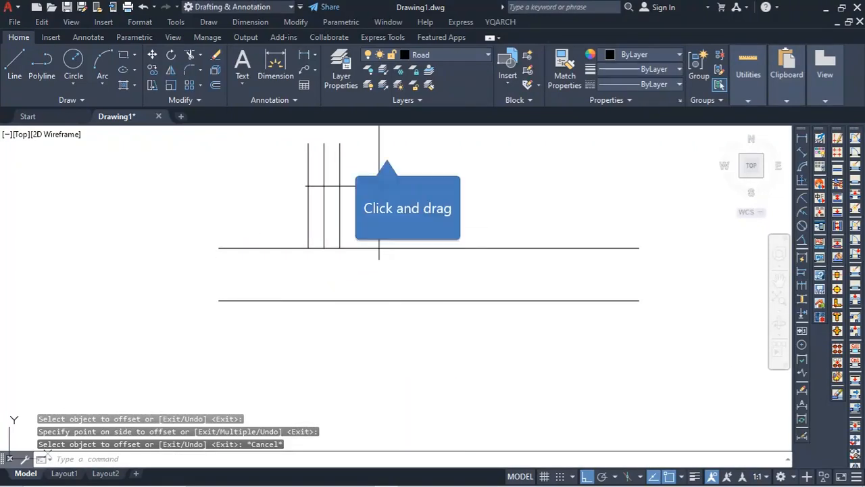
# - Copy the three side-road lines so they hang below the lower road line, about three quarters of the way along
pyautogui.click(385, 148)
pyautogui.click(255, 197)
pyautogui.write('c')
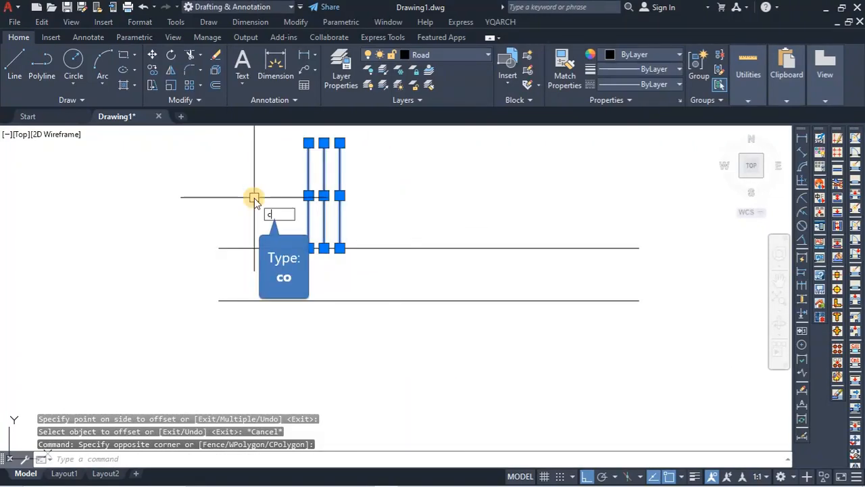
pyautogui.write('o')
pyautogui.press('Return')
pyautogui.click(323, 143)
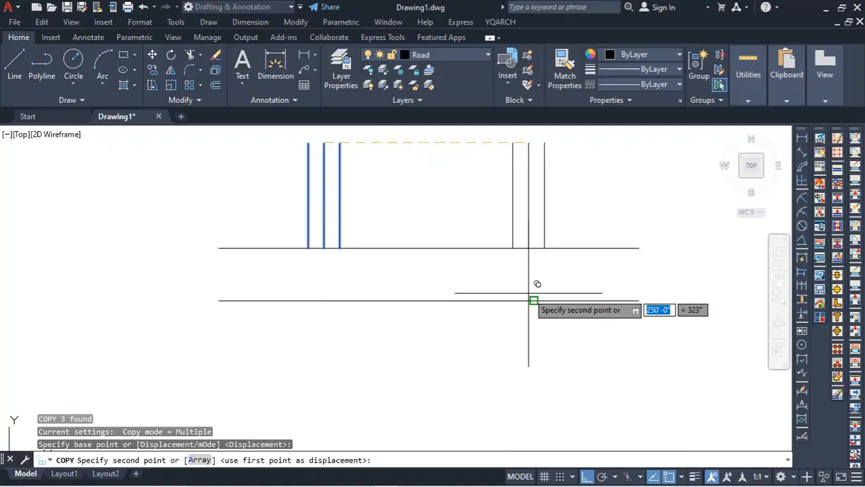
pyautogui.click(534, 300)
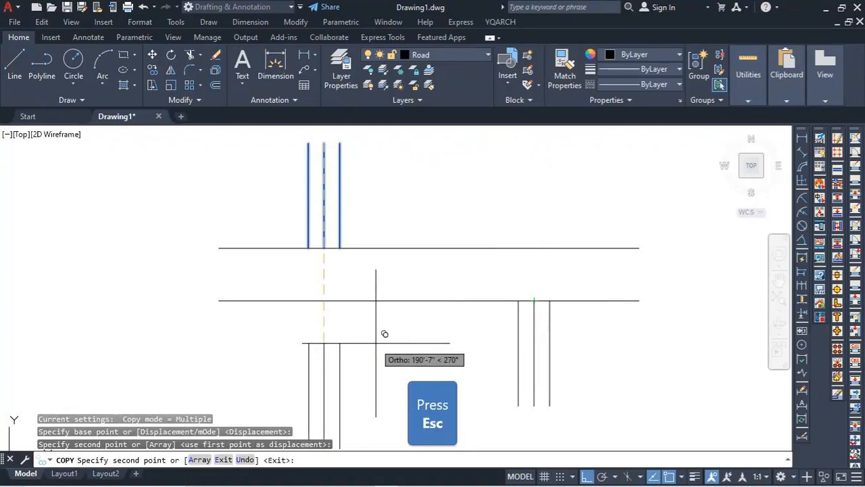
pyautogui.press('Escape')
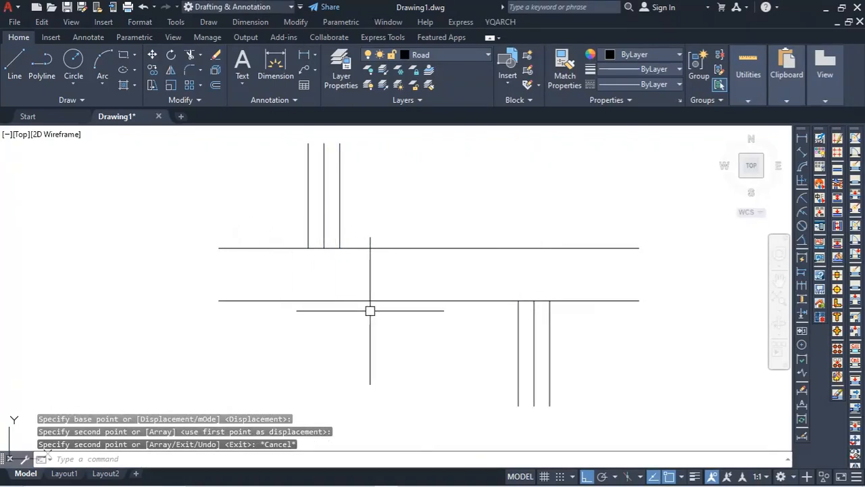
pyautogui.click(325, 225)
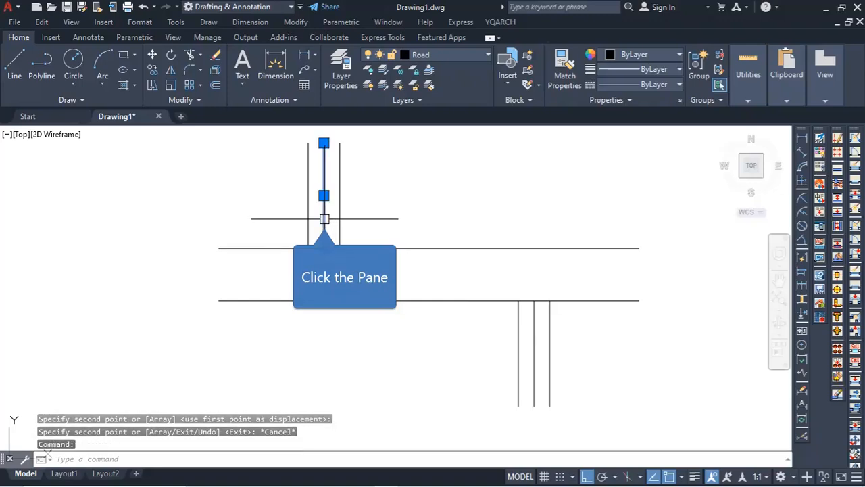
pyautogui.press('Escape')
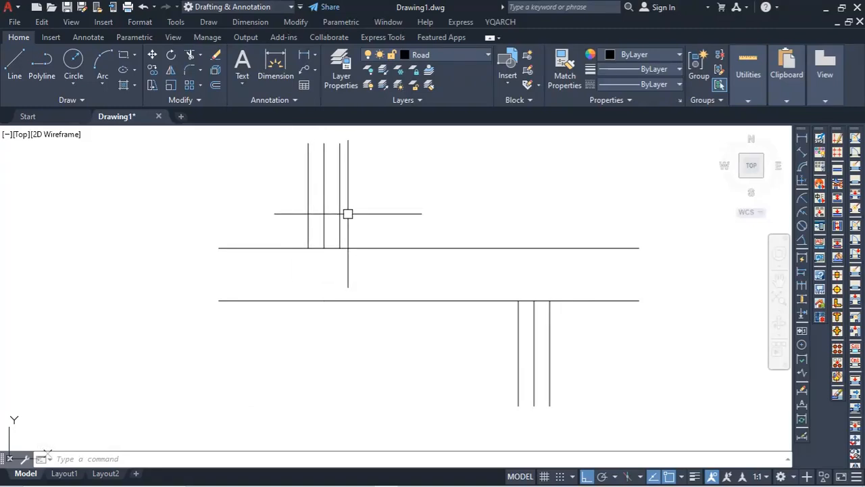
pyautogui.scroll(4, 348, 215)
pyautogui.scroll(-4, 278, 295)
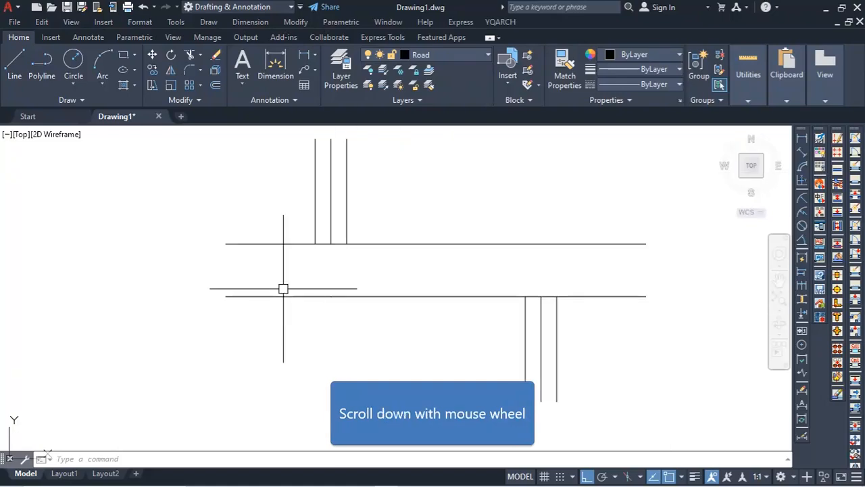
# - Draw a vertical line joining the left ends of the main road's upper and lower lines
pyautogui.click(15, 64)
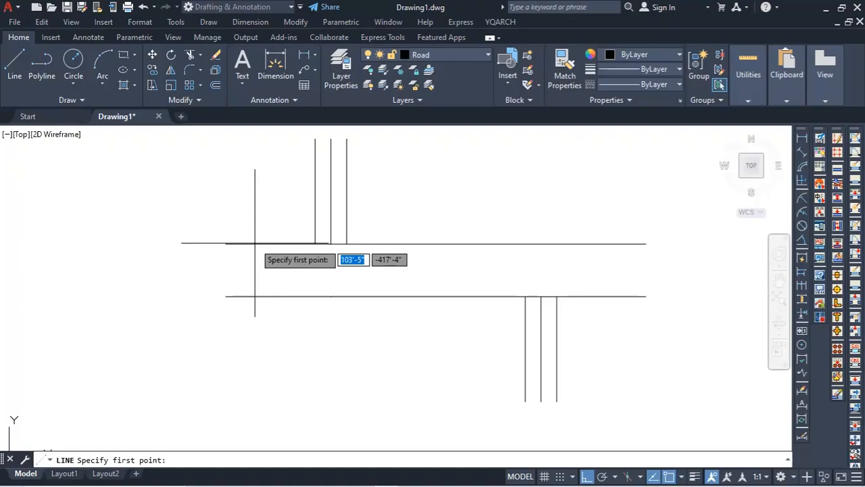
pyautogui.click(226, 243)
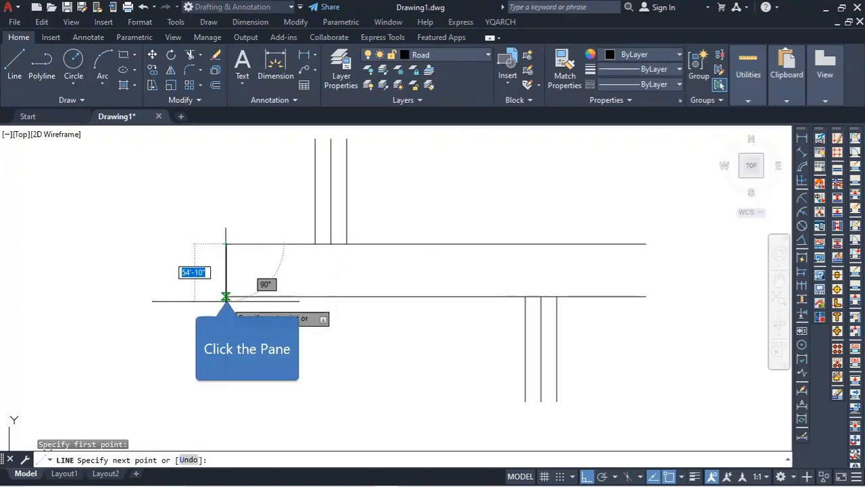
pyautogui.click(226, 296)
pyautogui.press('Escape')
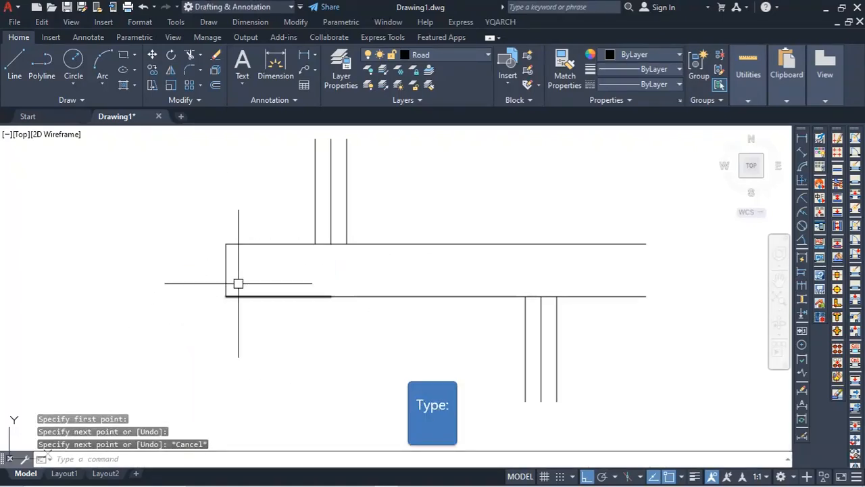
# - Draw a horizontal centreline from the midpoint of the main road's left closing line to the road's right end
pyautogui.write('line')
pyautogui.press('Return')
pyautogui.click(225, 269)
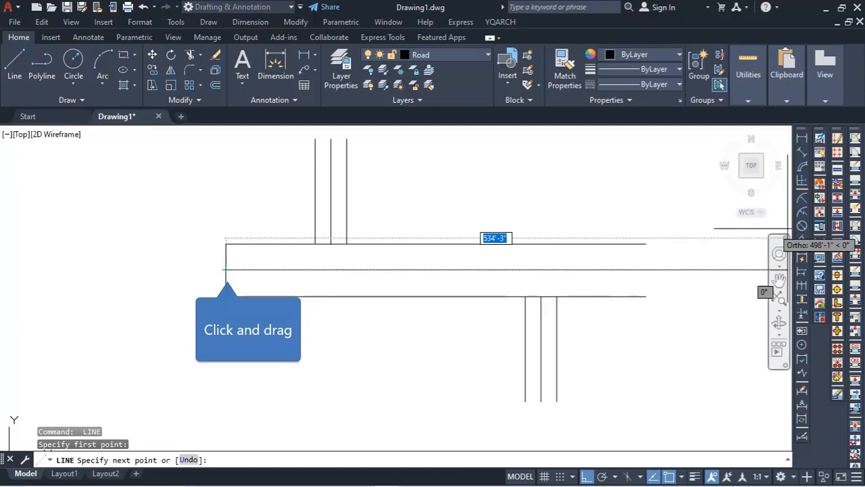
pyautogui.click(646, 269)
pyautogui.press('Return')
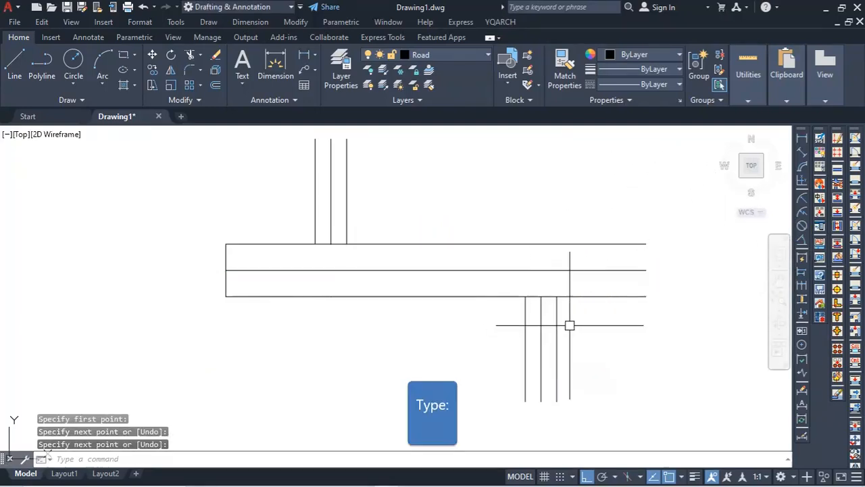
# - Trim the main road's edge lines where the upper and lower side roads open into it
pyautogui.scroll(6, 338, 190)
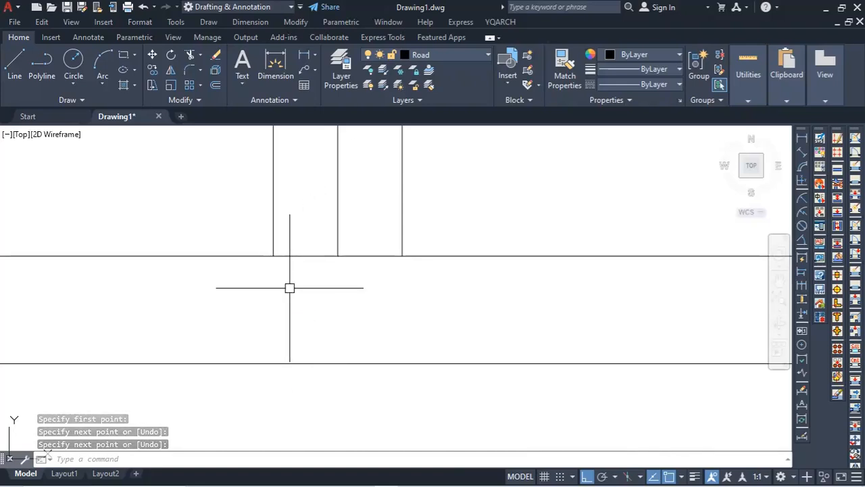
pyautogui.write('tr')
pyautogui.press('Return')
pyautogui.click(313, 256)
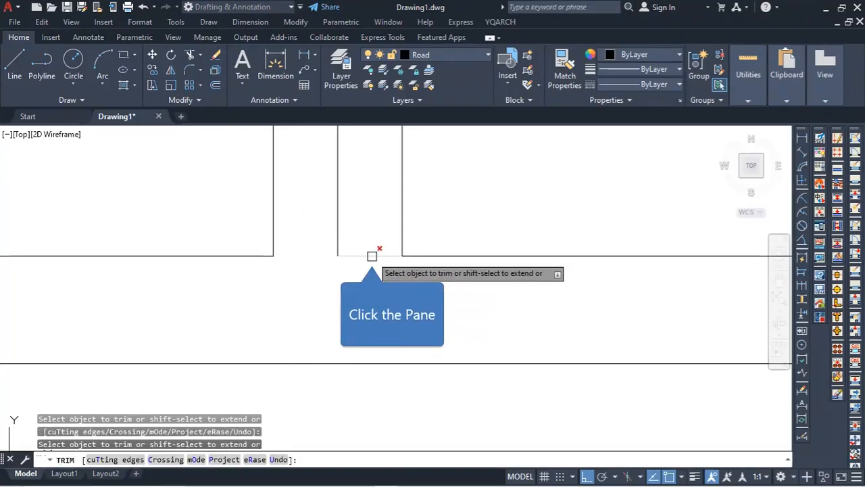
pyautogui.click(372, 254)
pyautogui.scroll(-5, 394, 313)
pyautogui.scroll(3, 512, 315)
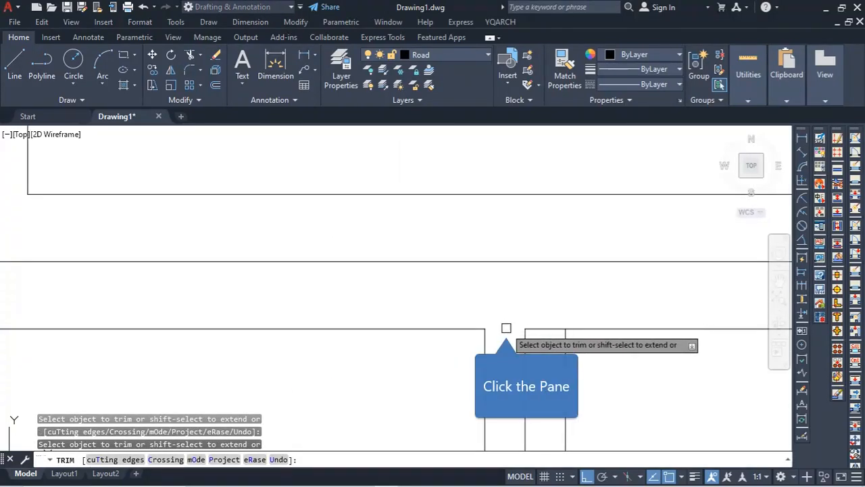
pyautogui.click(540, 329)
pyautogui.scroll(-3, 541, 285)
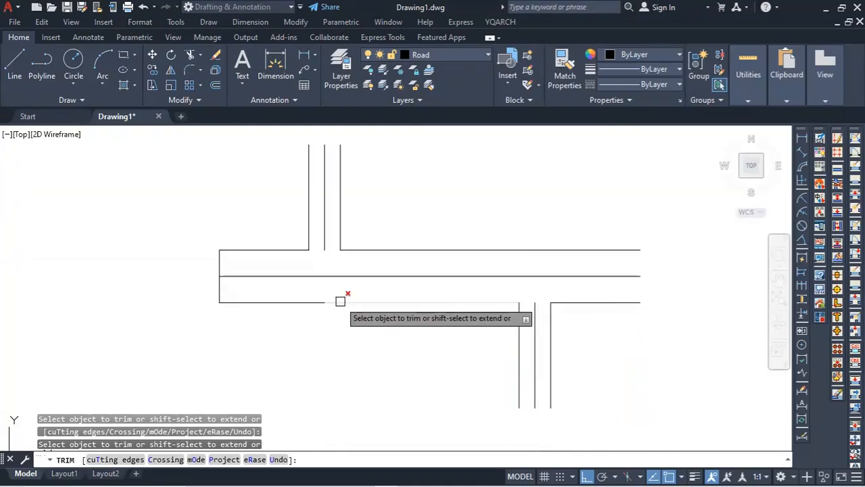
# - Extend both side roads' outer lines to the main road's centreline and trim the centreline between them
pyautogui.keyDown('shift'); pyautogui.click(340, 234); pyautogui.keyUp('shift')
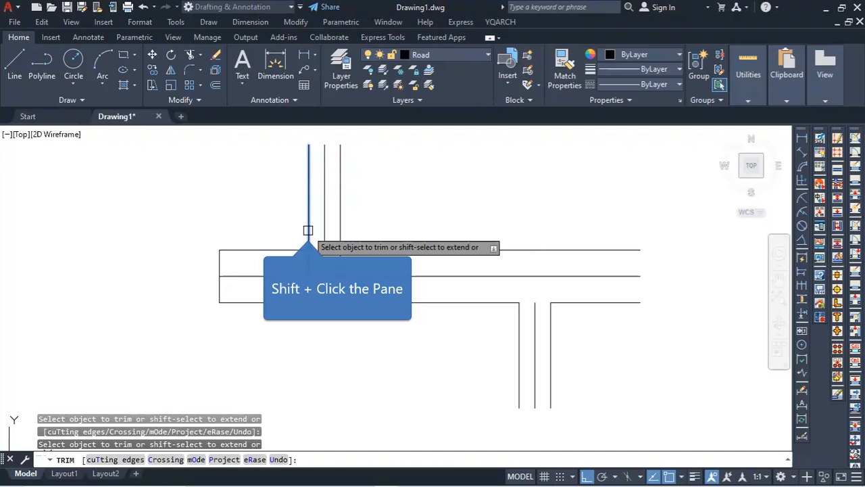
pyautogui.keyDown('shift'); pyautogui.click(309, 229); pyautogui.keyUp('shift')
pyautogui.keyDown('shift'); pyautogui.click(550, 333); pyautogui.keyUp('shift')
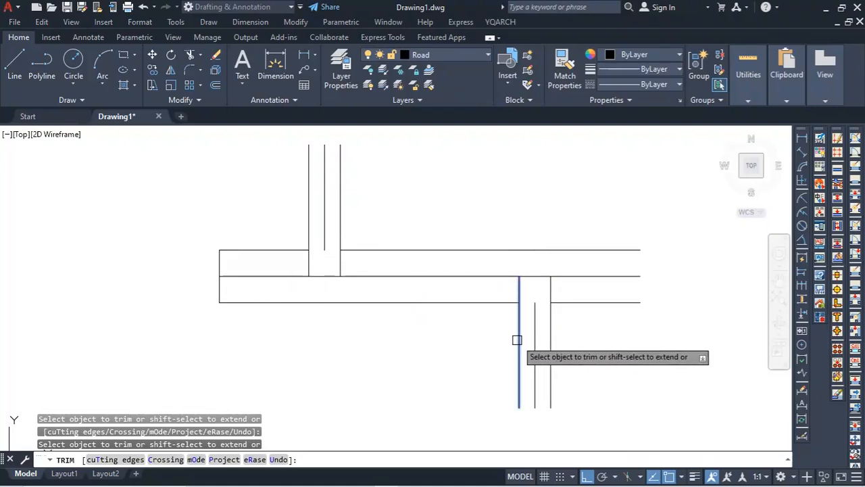
pyautogui.keyDown('shift'); pyautogui.click(517, 340); pyautogui.keyUp('shift')
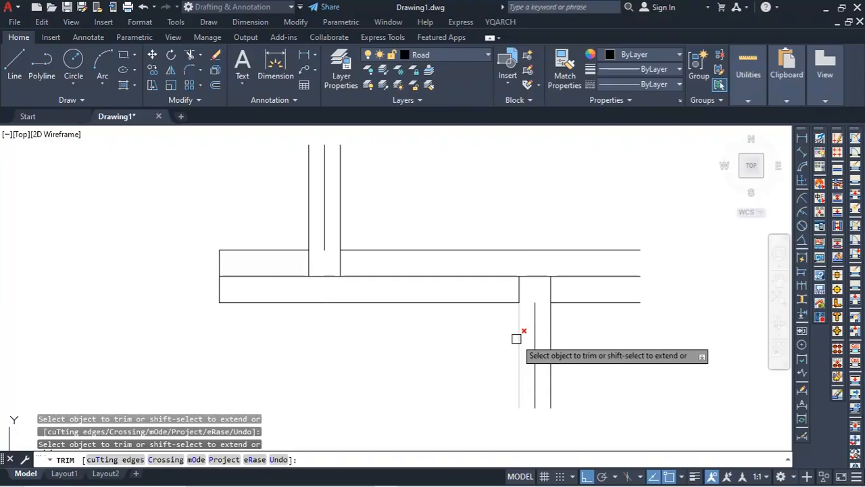
pyautogui.click(535, 276)
pyautogui.click(324, 276)
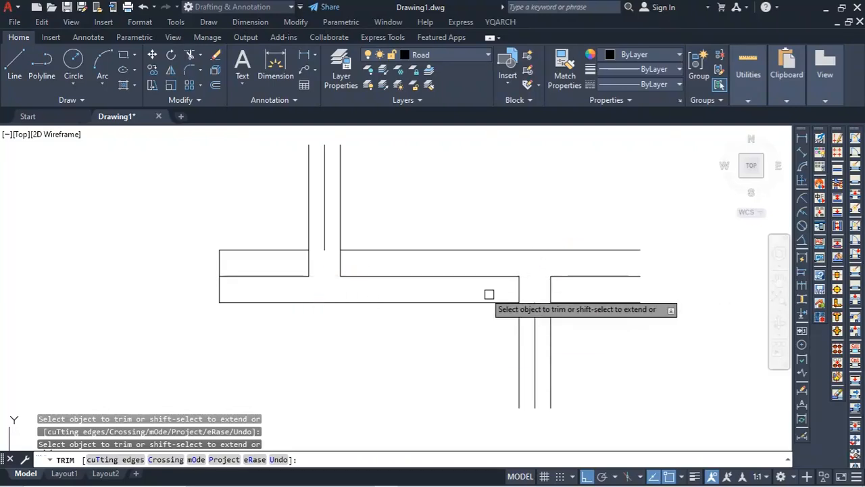
# - Trim the side roads' outer lines between the main road's edges and its centreline at both openings
pyautogui.click(519, 288)
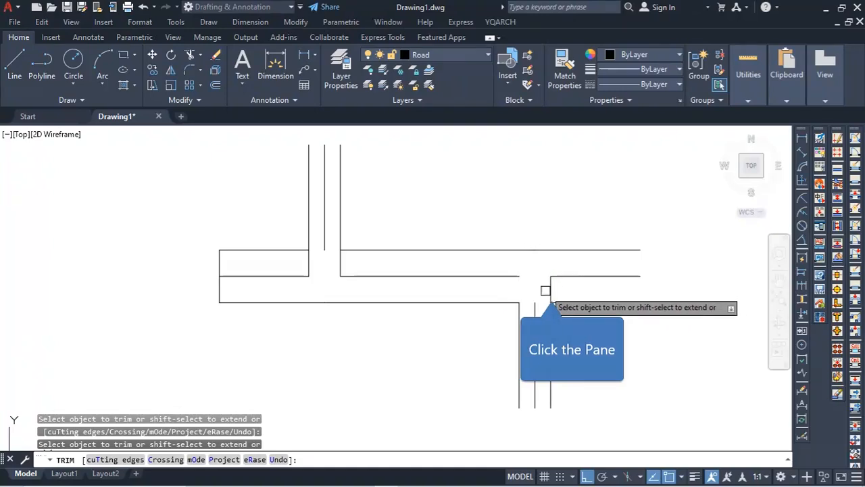
pyautogui.click(551, 289)
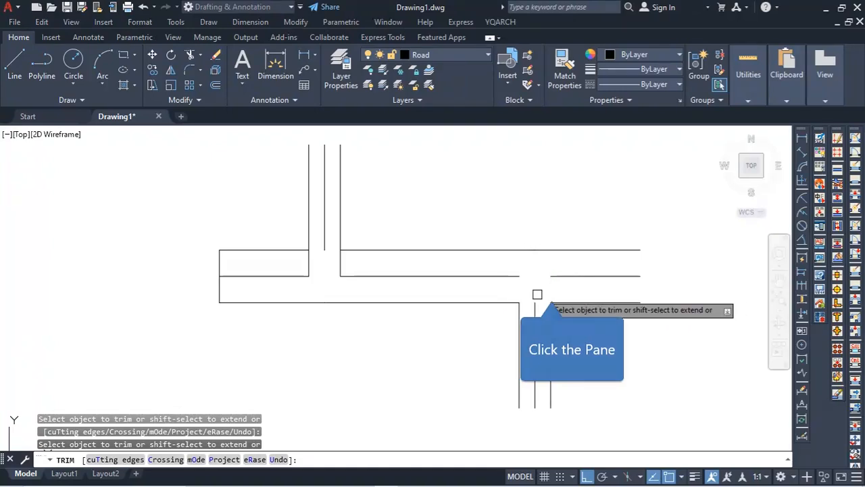
pyautogui.click(304, 253)
pyautogui.click(298, 261)
pyautogui.press('Escape')
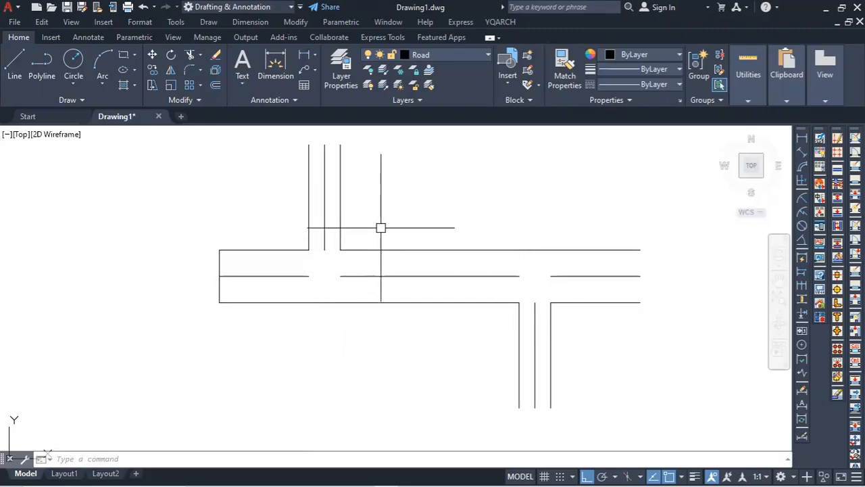
pyautogui.write('f')
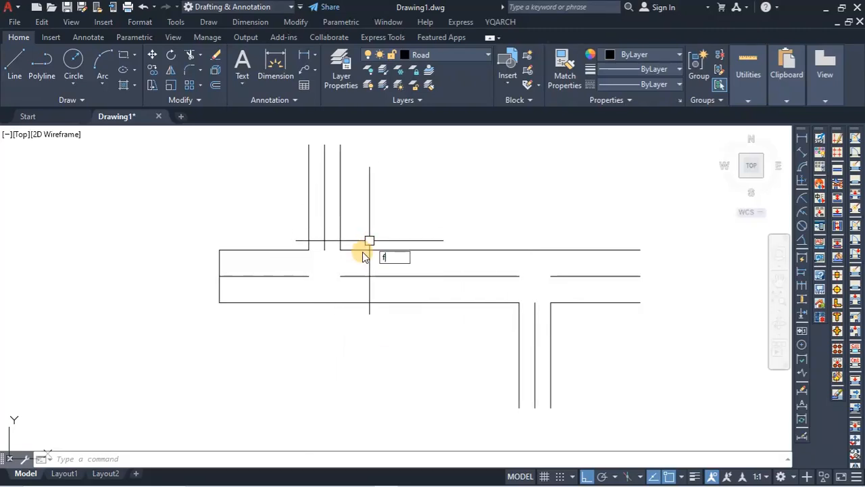
pyautogui.press('Return')
pyautogui.write('10')
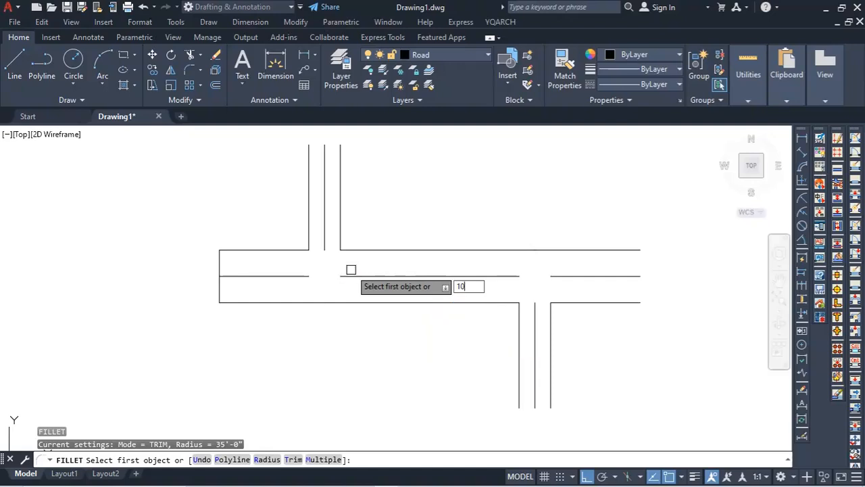
pyautogui.write("'")
pyautogui.press('Return')
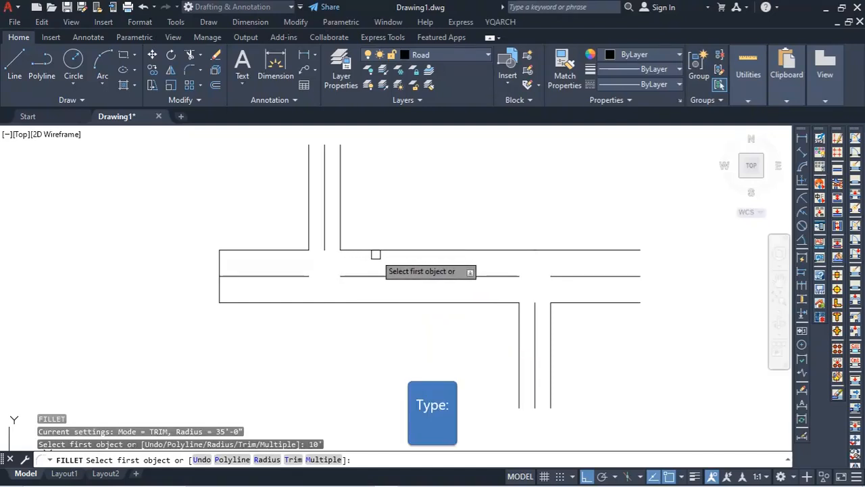
pyautogui.press('Return')
# - Fillet both corners where the upper side road meets the main road with a 10' radius
pyautogui.write('f')
pyautogui.press('Return')
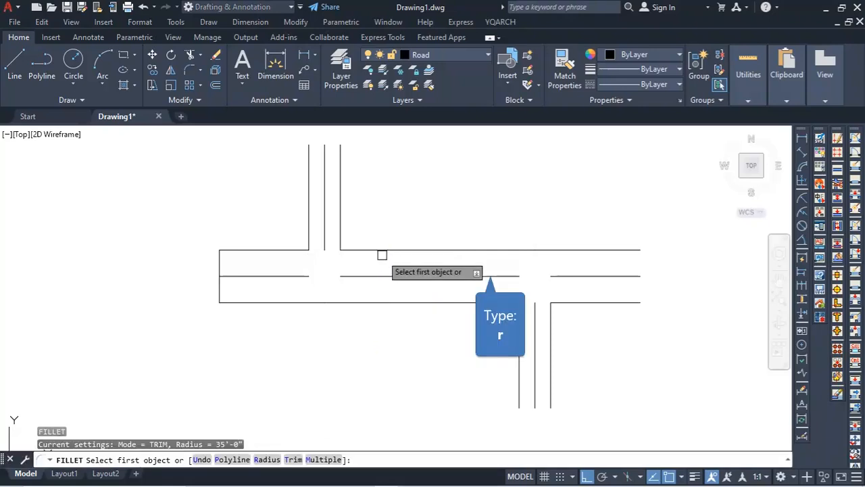
pyautogui.write('r')
pyautogui.press('Return')
pyautogui.write('10')
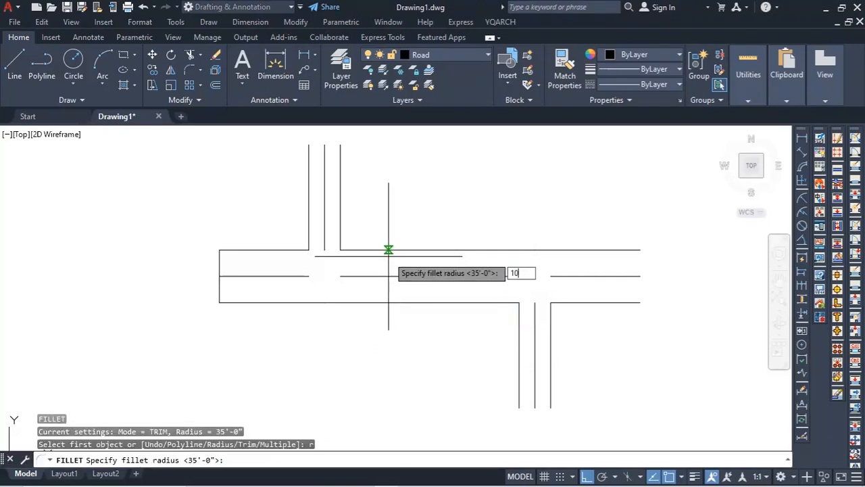
pyautogui.write("'")
pyautogui.press('Return')
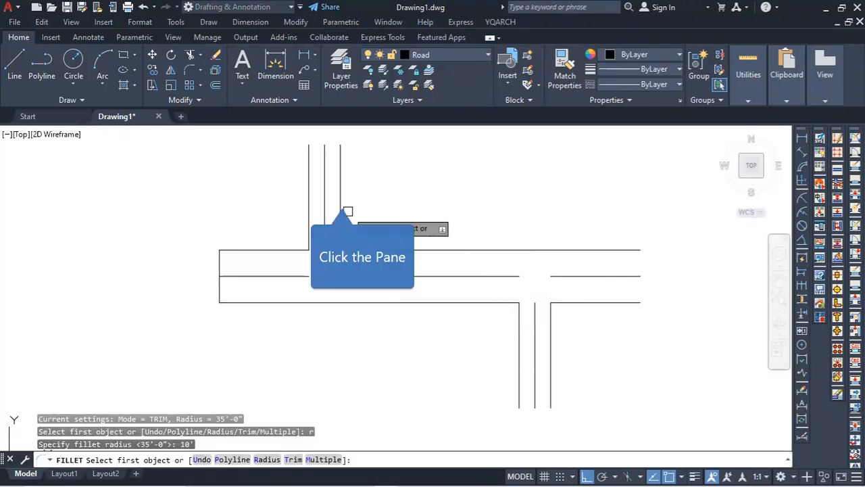
pyautogui.click(345, 204)
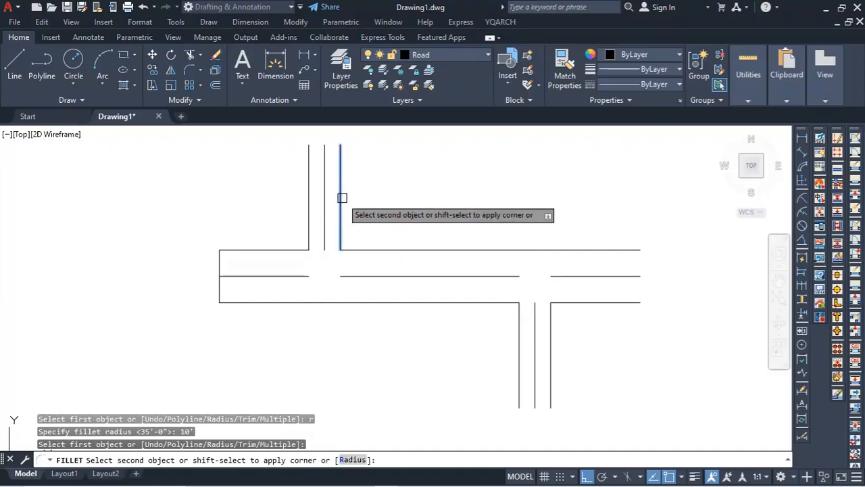
pyautogui.click(363, 247)
pyautogui.press('Return')
pyautogui.click(280, 250)
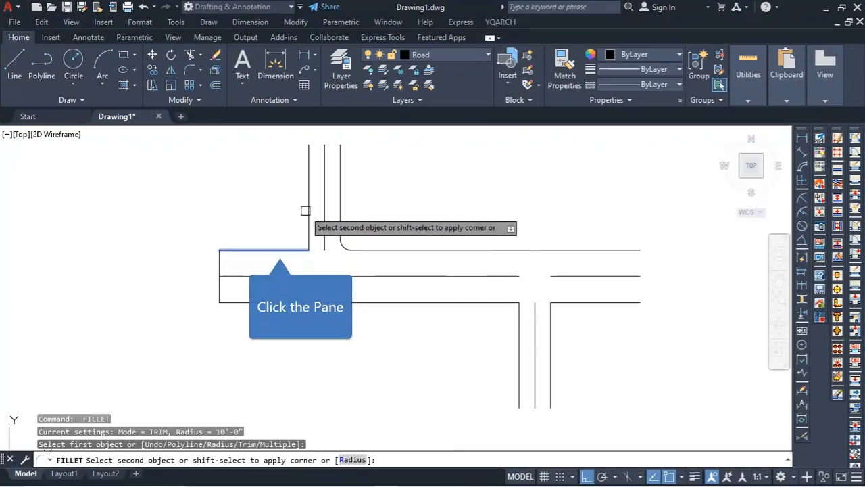
pyautogui.click(308, 207)
# - Fillet both corners where the lower side road meets the main road with a 10' radius
pyautogui.press('Return')
pyautogui.click(497, 302)
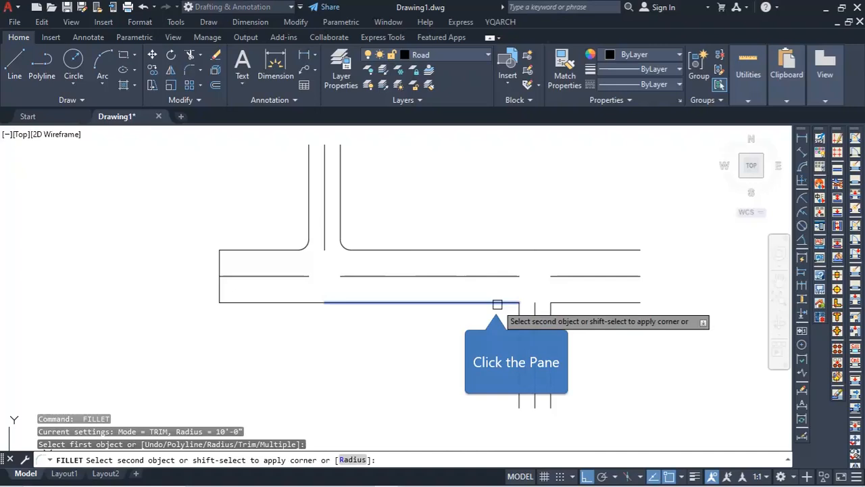
pyautogui.click(519, 330)
pyautogui.press('Return')
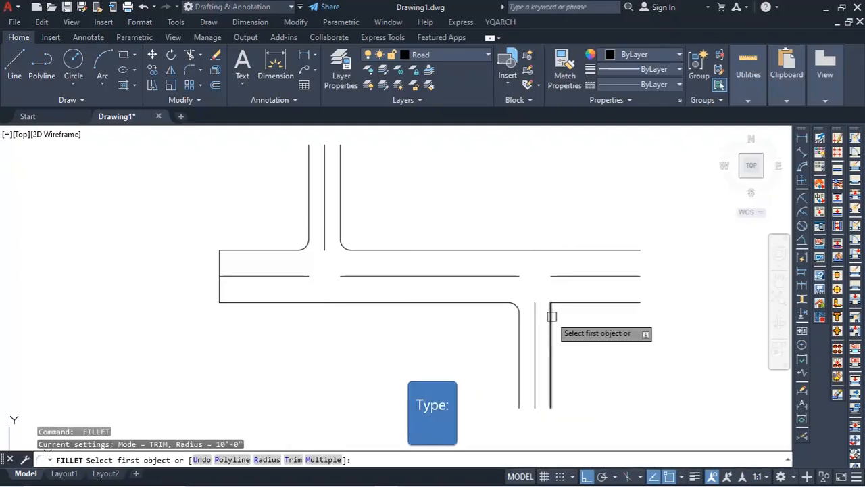
pyautogui.click(551, 311)
pyautogui.click(560, 302)
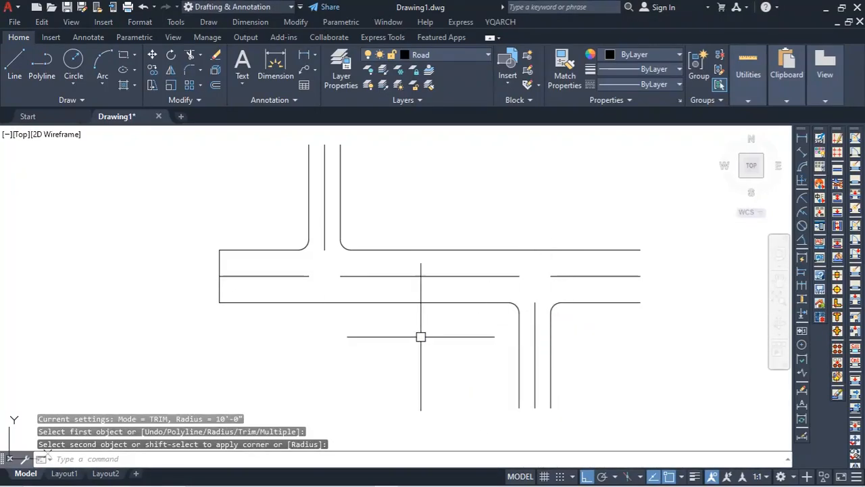
# - Assign the centrelines of the main road and both side roads to the Road Marking layer
pyautogui.scroll(4, 331, 281)
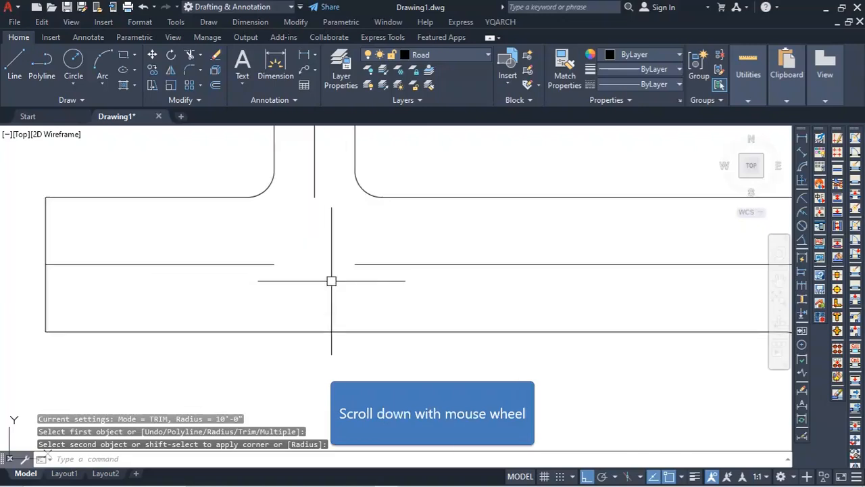
pyautogui.scroll(-4, 320, 283)
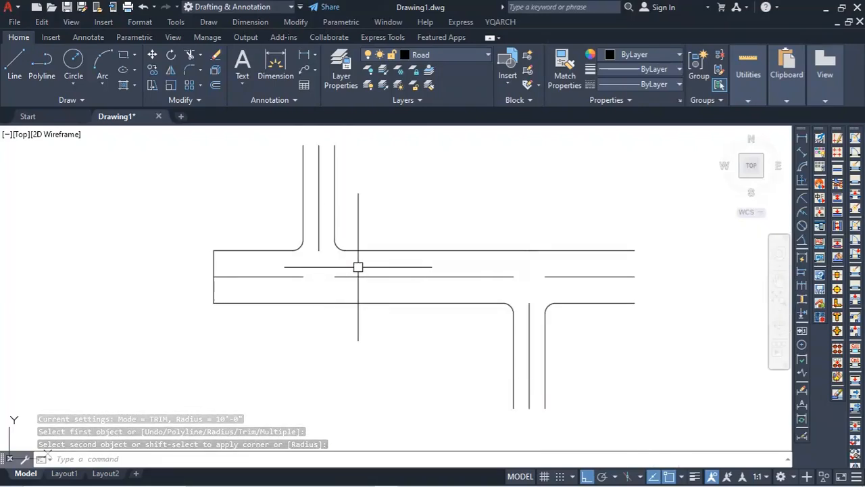
pyautogui.click(557, 259)
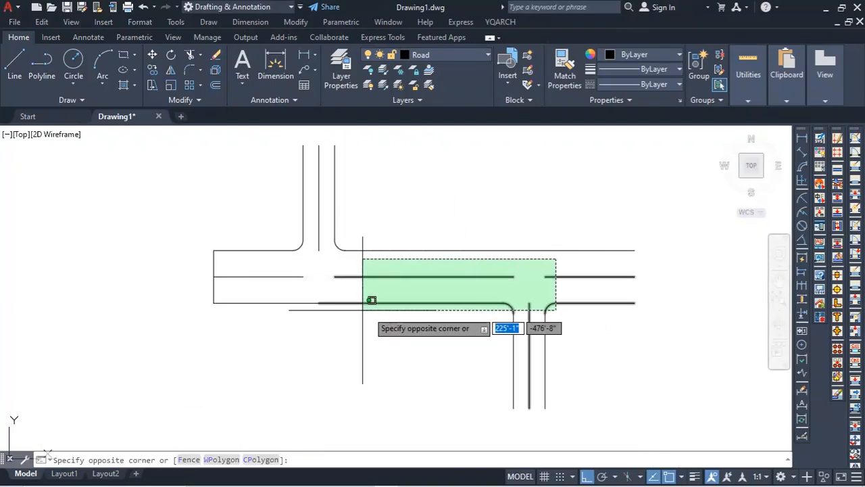
pyautogui.click(290, 281)
pyautogui.click(318, 239)
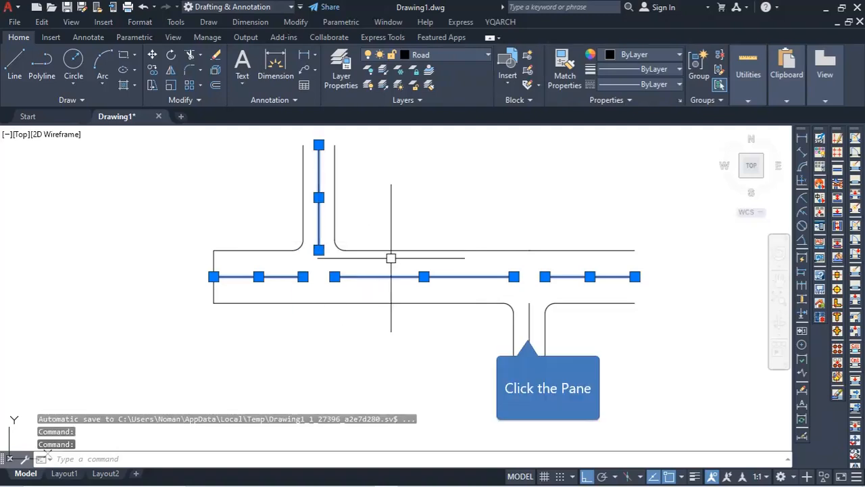
pyautogui.click(528, 323)
pyautogui.click(471, 59)
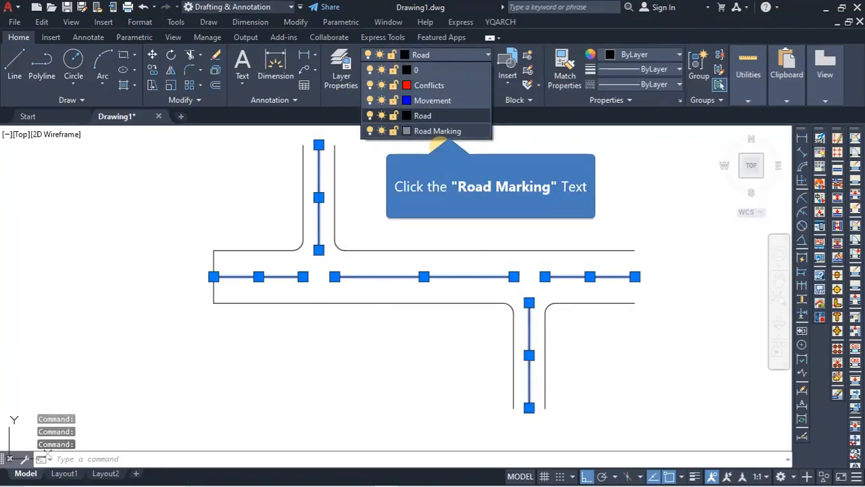
pyautogui.click(447, 130)
pyautogui.press('Escape')
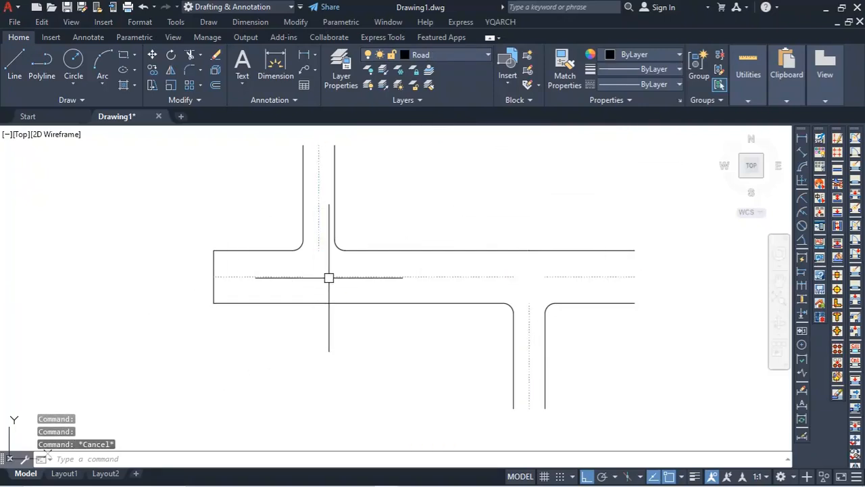
# - Select the main and side road centrelines, clear the selection, and undo their change to the Road Marking layer
pyautogui.click(560, 273)
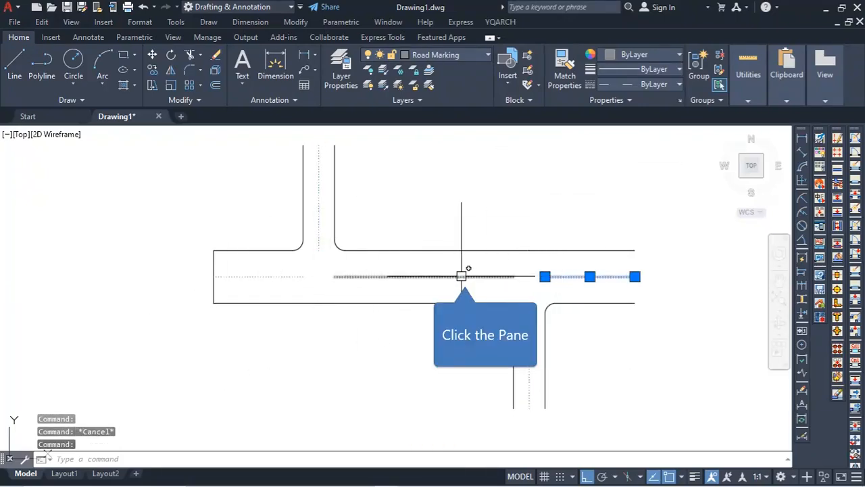
pyautogui.click(462, 276)
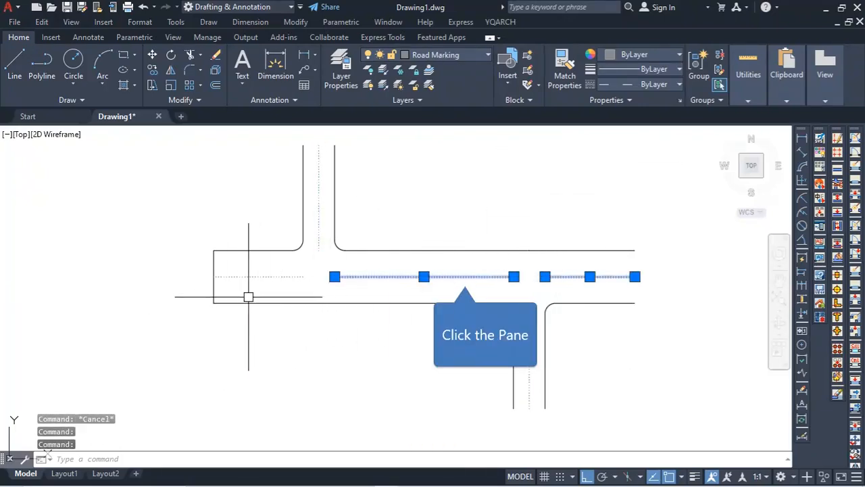
pyautogui.click(314, 241)
pyautogui.click(320, 245)
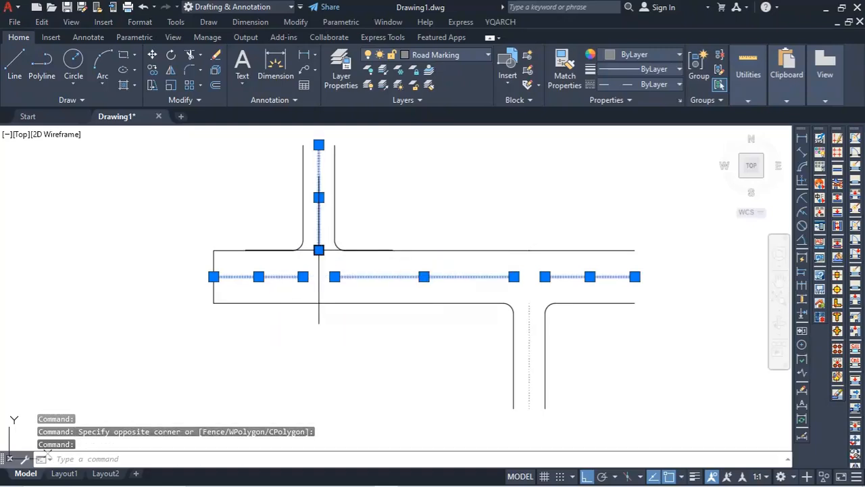
pyautogui.click(528, 352)
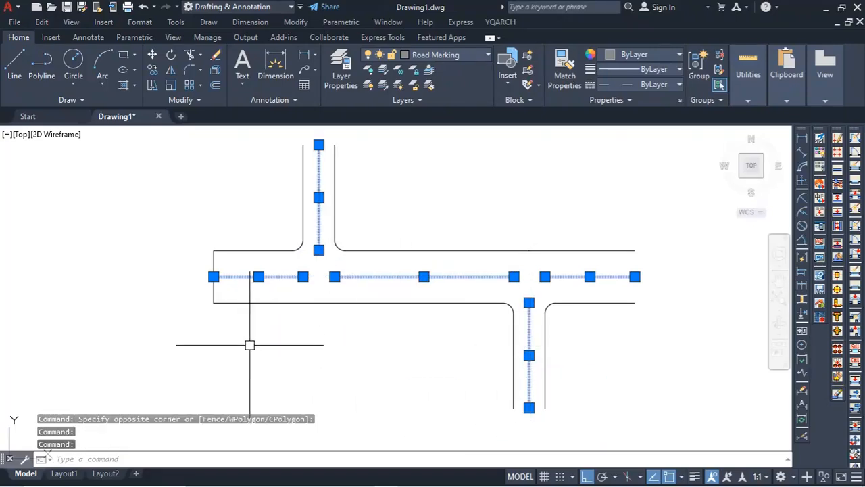
pyautogui.press('Escape')
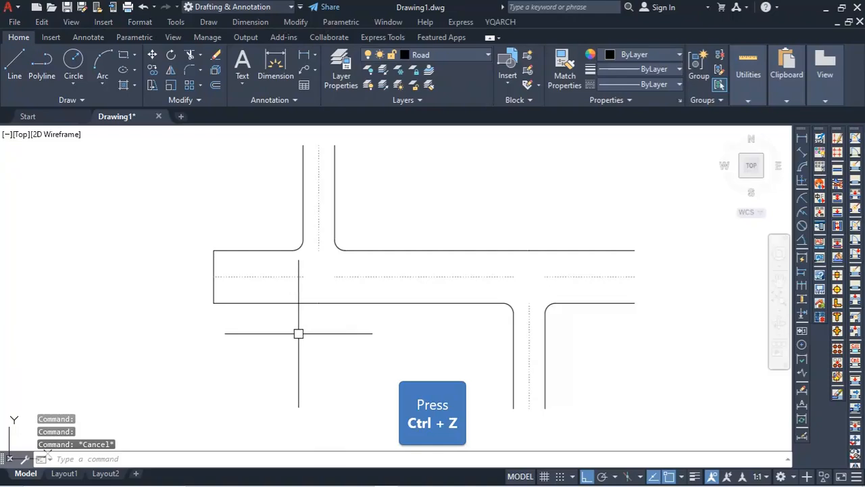
pyautogui.hotkey('ctrl', 'z')
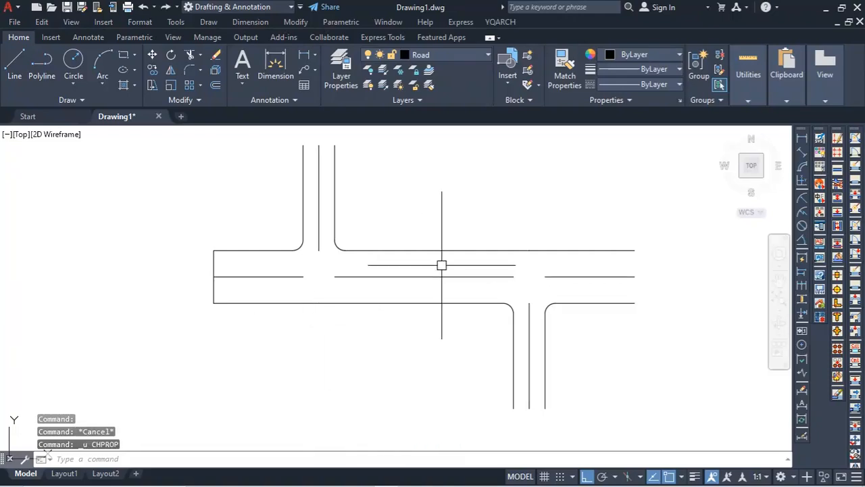
# - Copy the whole staggered junction straight down into the empty space below the original
pyautogui.scroll(4, 419, 286)
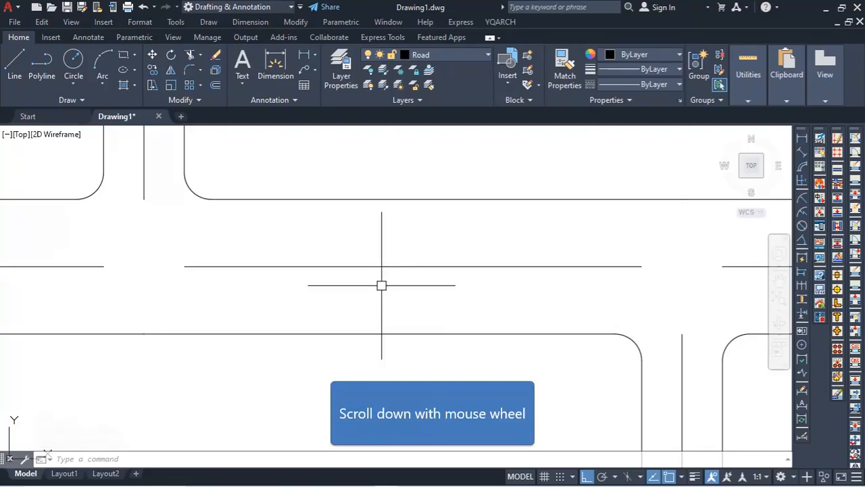
pyautogui.scroll(-5, 381, 286)
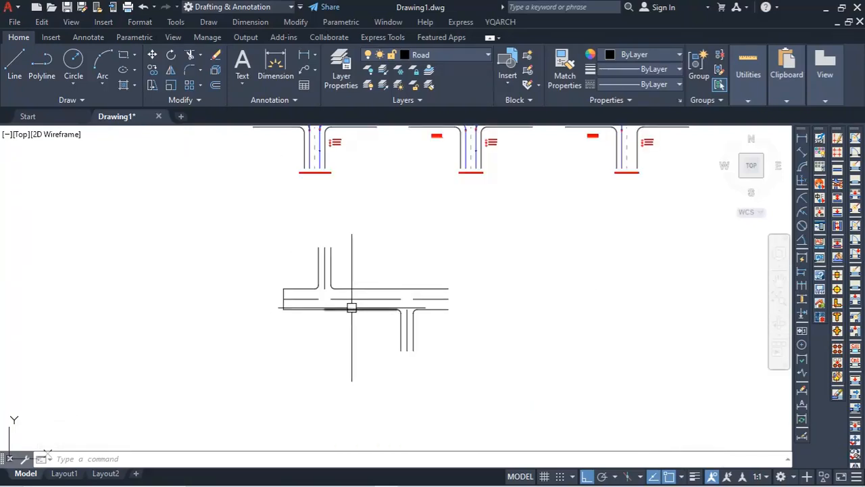
pyautogui.click(492, 230)
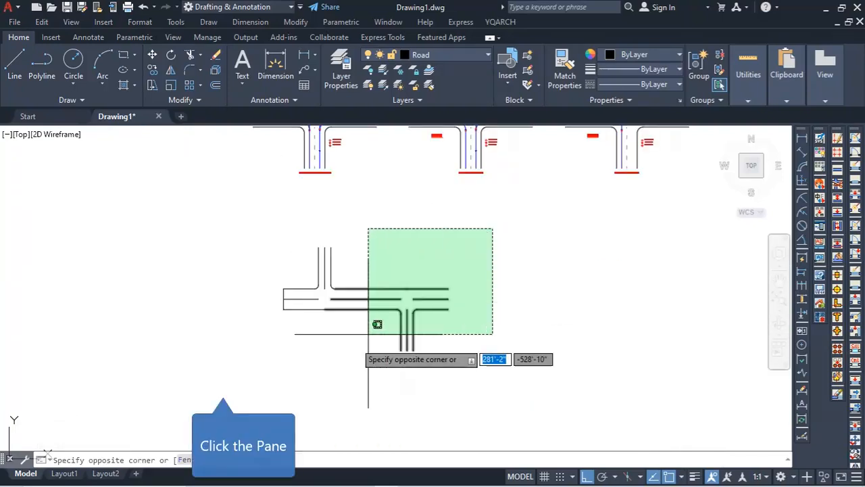
pyautogui.click(223, 391)
pyautogui.write('co')
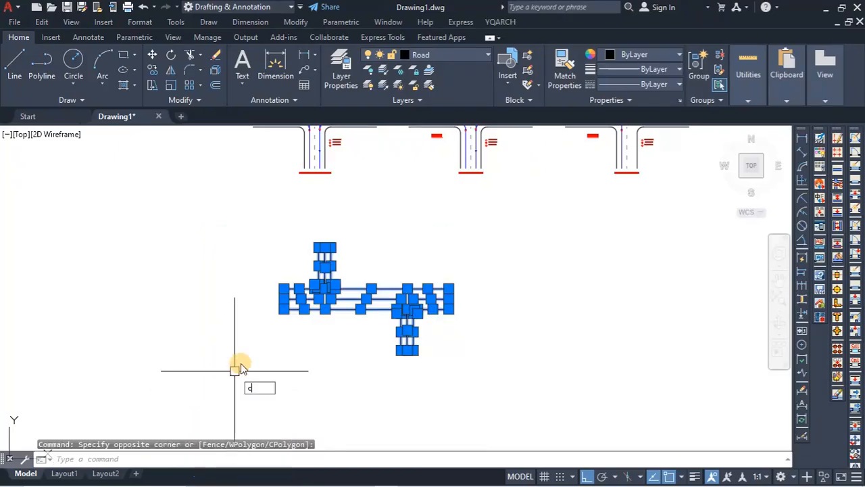
pyautogui.press('Return')
pyautogui.click(508, 289)
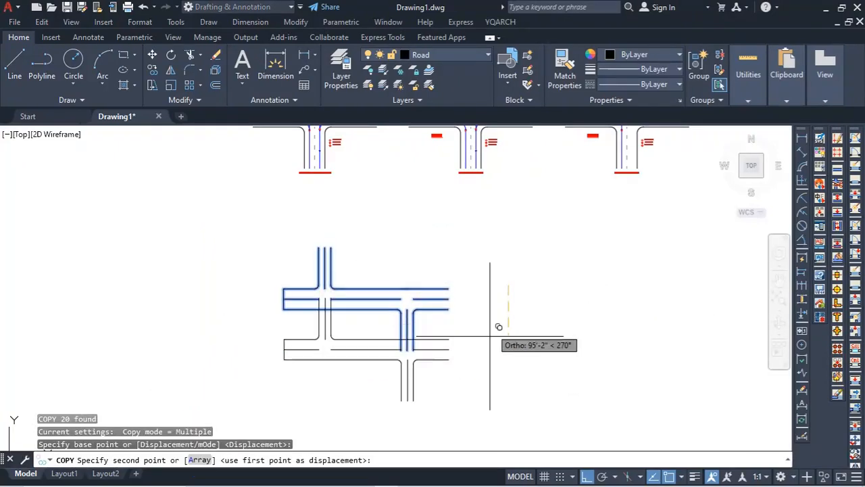
pyautogui.click(465, 397)
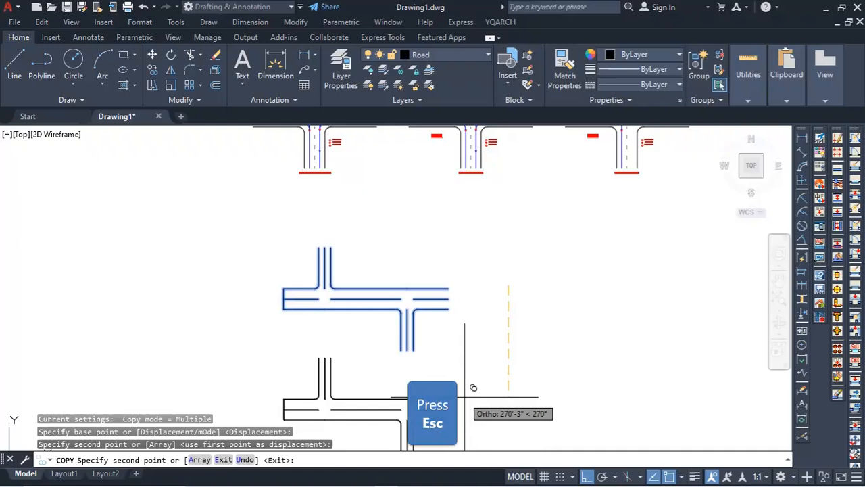
pyautogui.press('Escape')
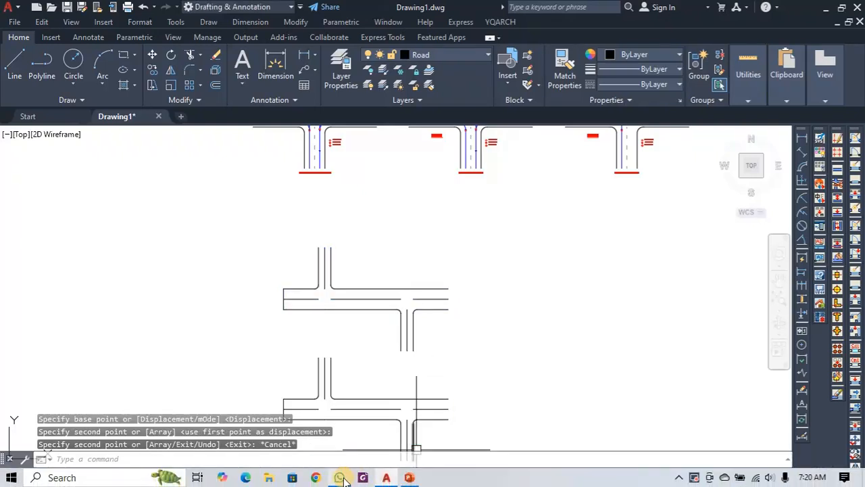
# - Switch to PowerPoint to examine the reference figure of the left-right staggered junction
pyautogui.click(409, 478)
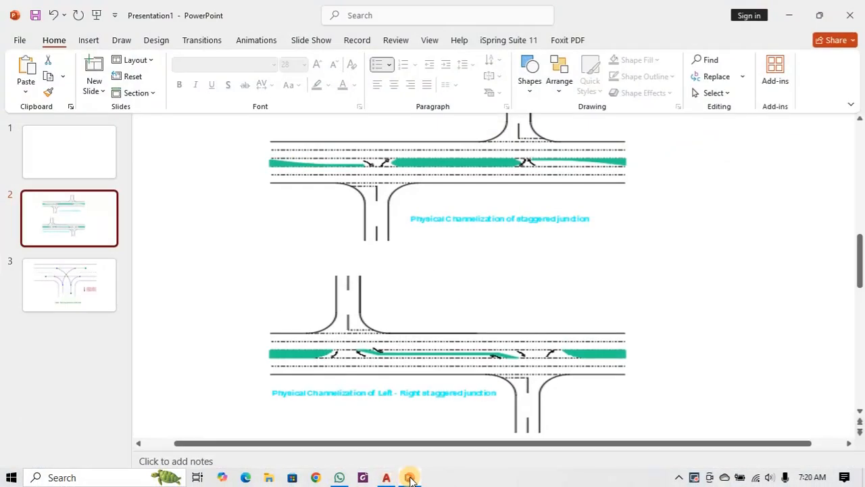
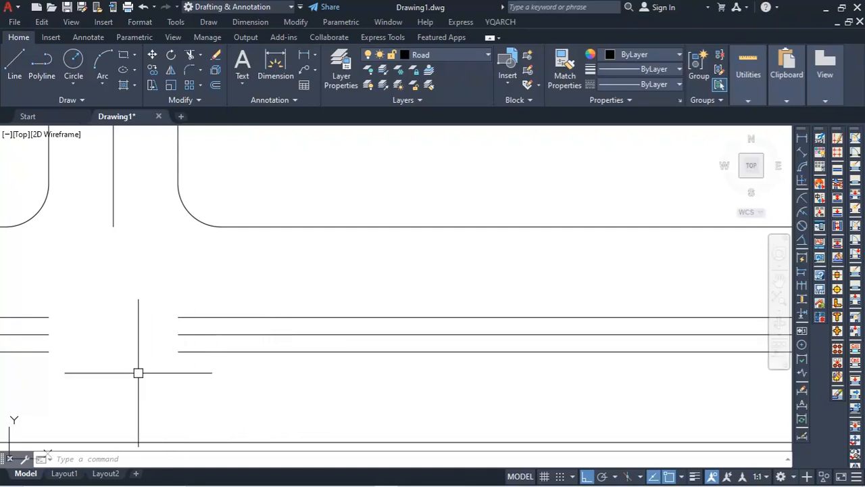
# - Draw a vertical line across the median between the two side roads, from its lower edge's midpoint to its upper edge
pyautogui.scroll(-5, 108, 270)
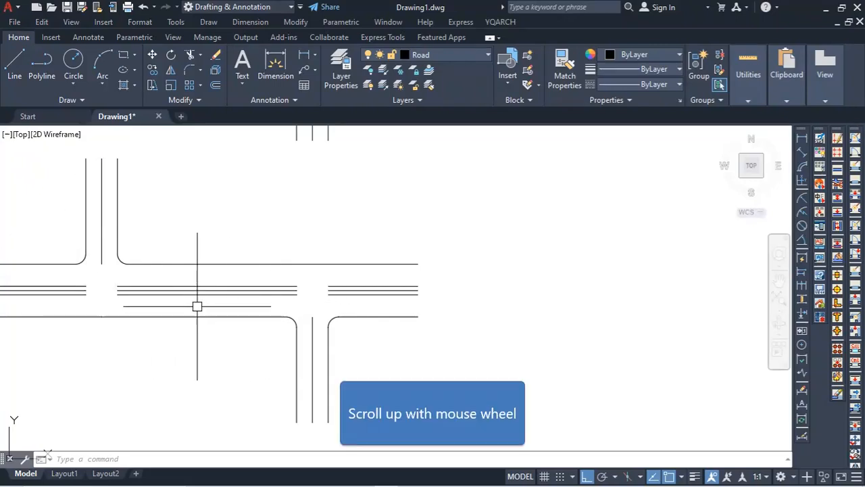
pyautogui.scroll(4, 196, 303)
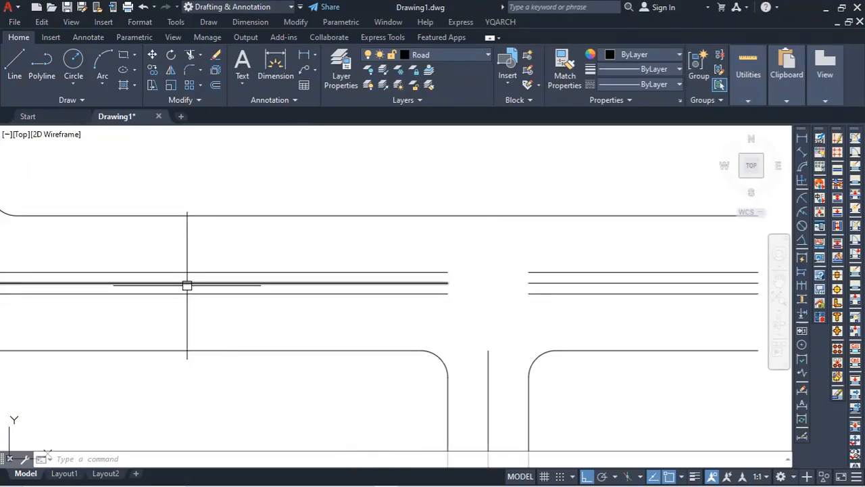
pyautogui.click(18, 69)
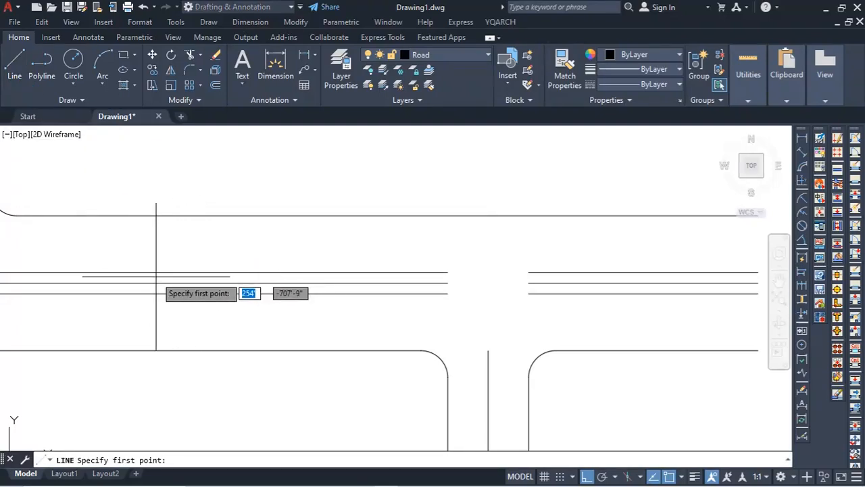
pyautogui.scroll(-2, 217, 293)
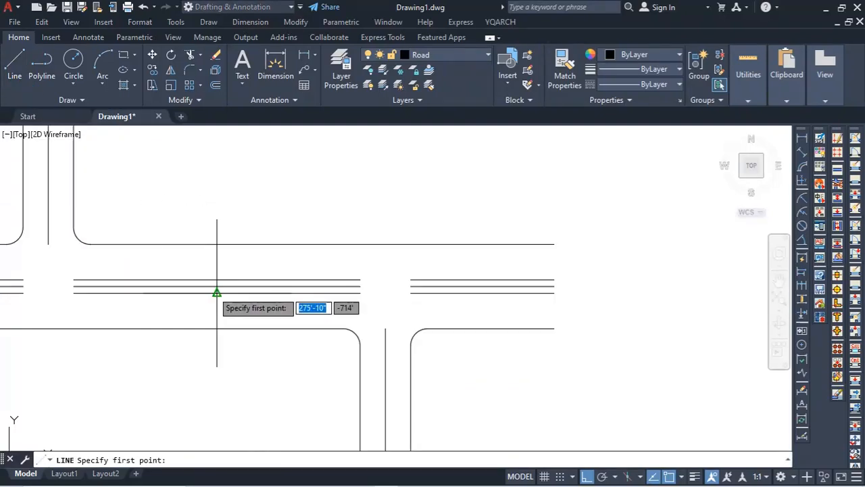
pyautogui.click(216, 293)
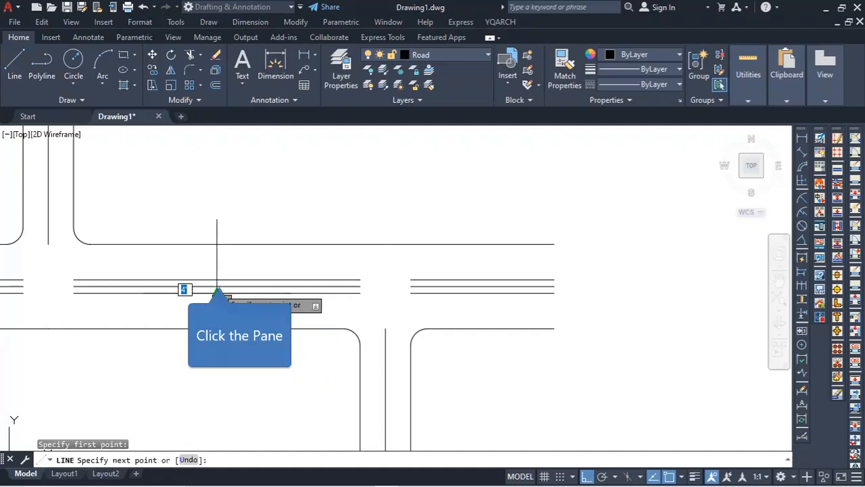
pyautogui.rightClick(312, 240)
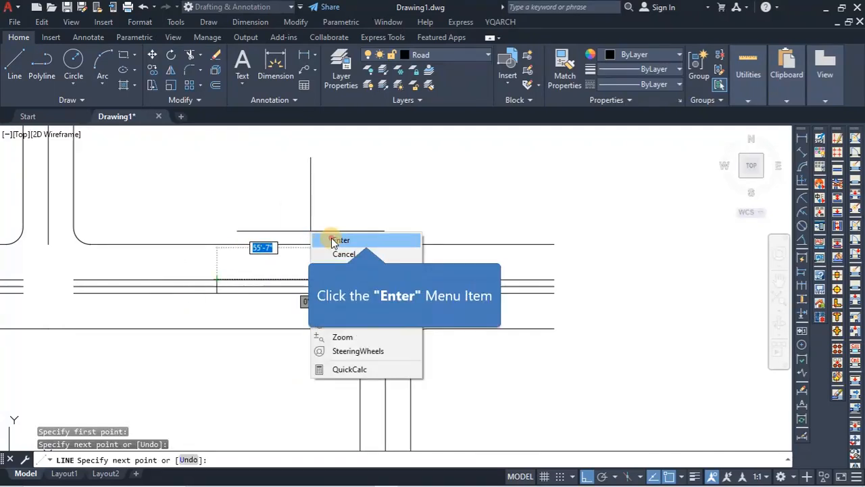
pyautogui.click(341, 240)
pyautogui.scroll(2, 160, 305)
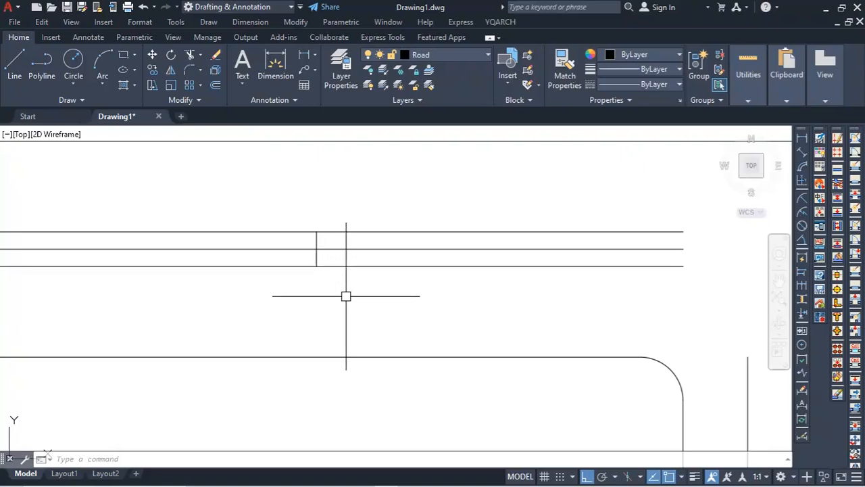
pyautogui.scroll(-2, 372, 286)
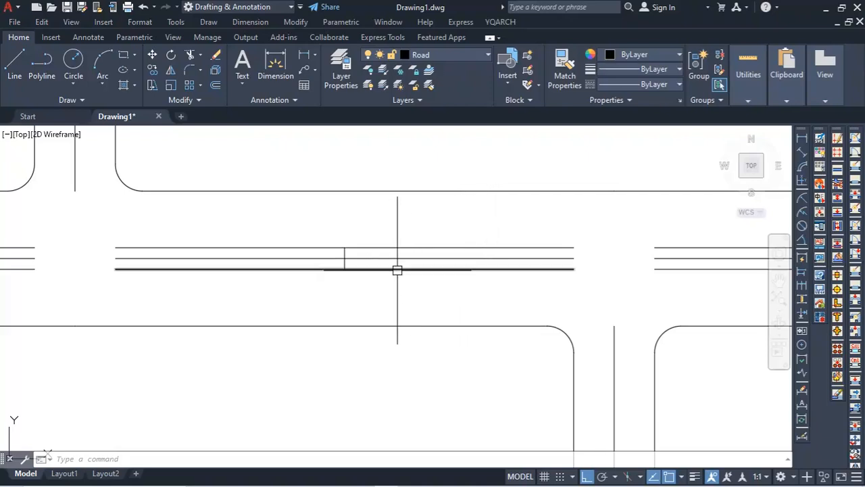
# - Offset the centreline of the median section between the side roads by 2' to both sides
pyautogui.write('o')
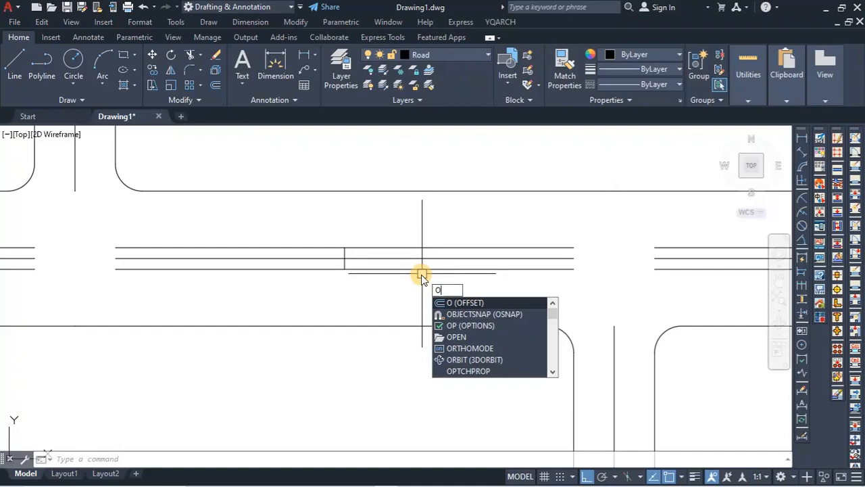
pyautogui.press('Return')
pyautogui.write("2'")
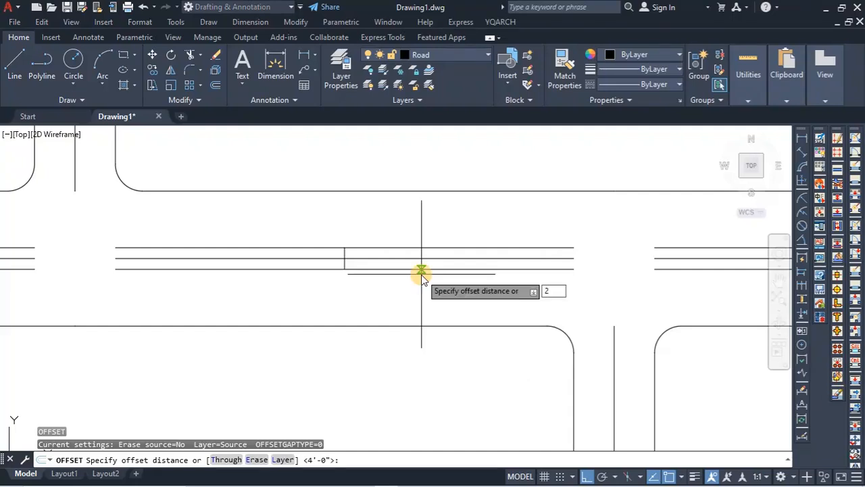
pyautogui.press('Return')
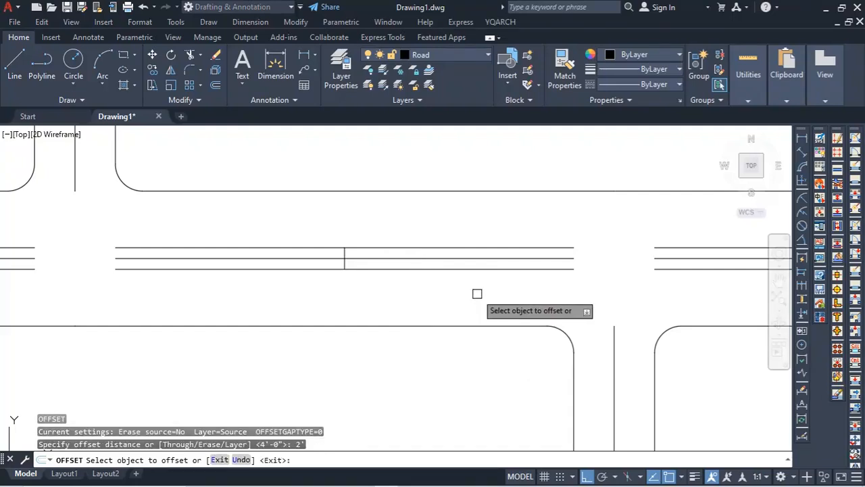
pyautogui.click(487, 269)
pyautogui.click(485, 294)
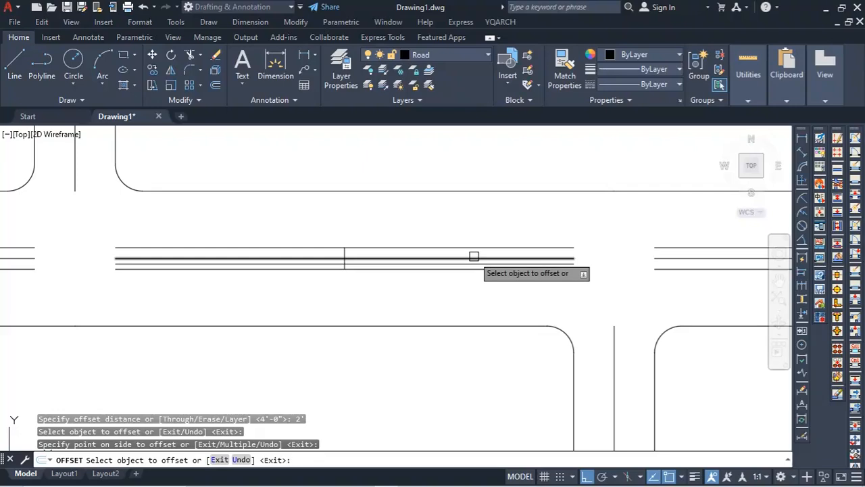
pyautogui.click(474, 257)
pyautogui.click(482, 233)
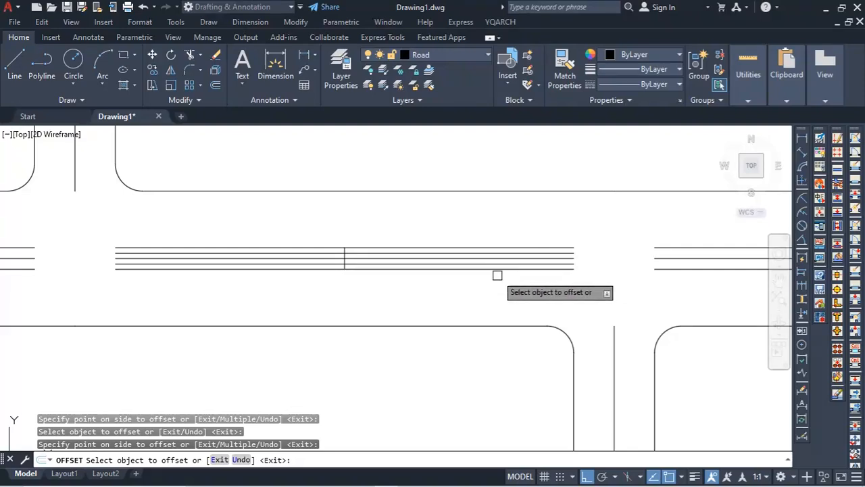
# - Check the left-right staggered junction's channelization in the PowerPoint reference figure, return to AutoCAD and end the offset command
pyautogui.moveTo(336, 479)
pyautogui.click(406, 477)
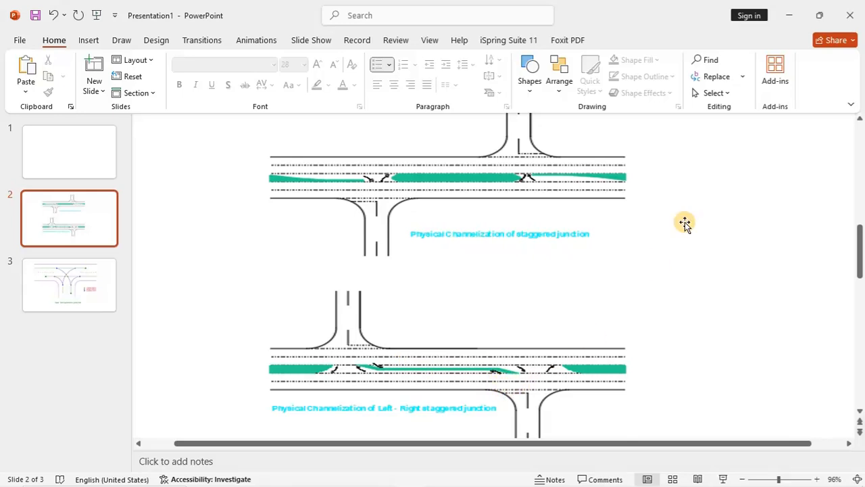
pyautogui.click(784, 18)
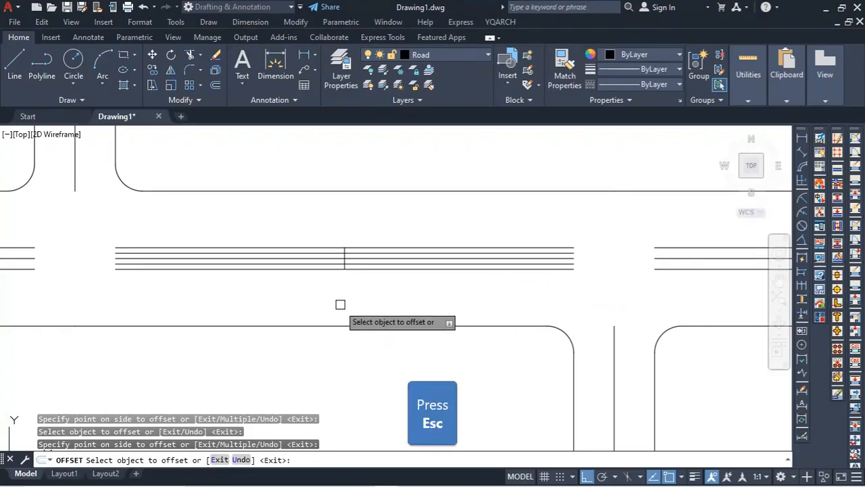
pyautogui.press('Escape')
# - Offset the cross line at the median's midpoint by 80 inches towards the right
pyautogui.write('o')
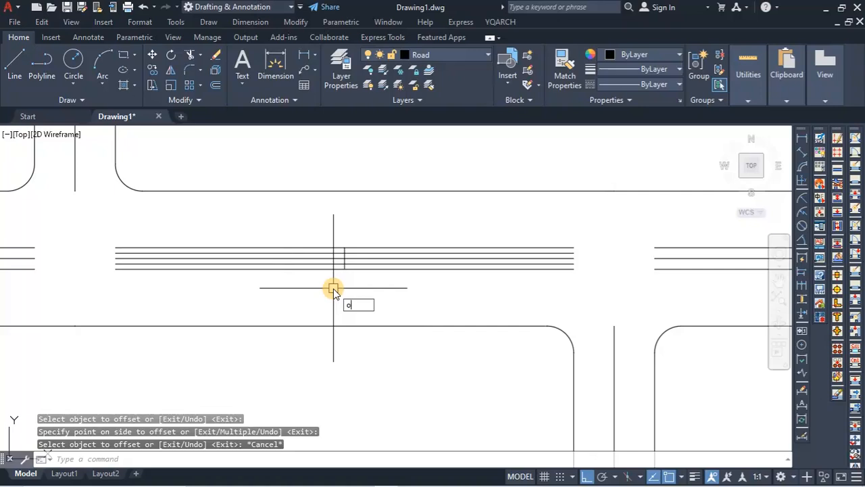
pyautogui.press('Return')
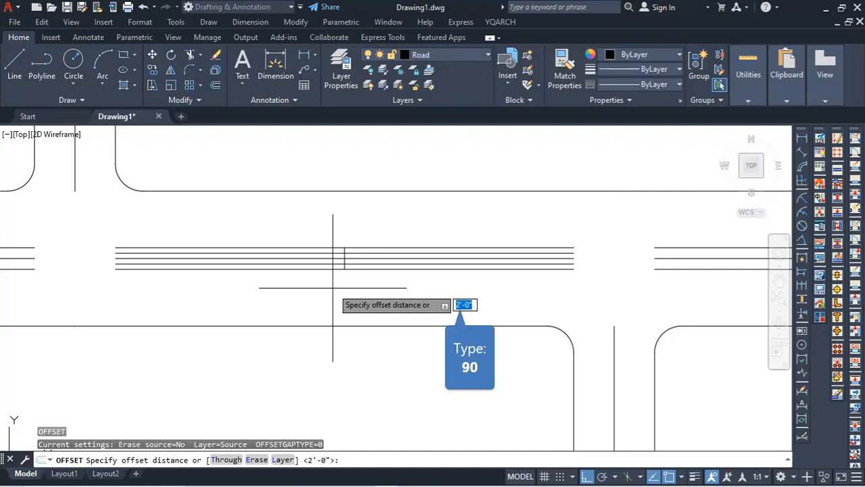
pyautogui.write('90')
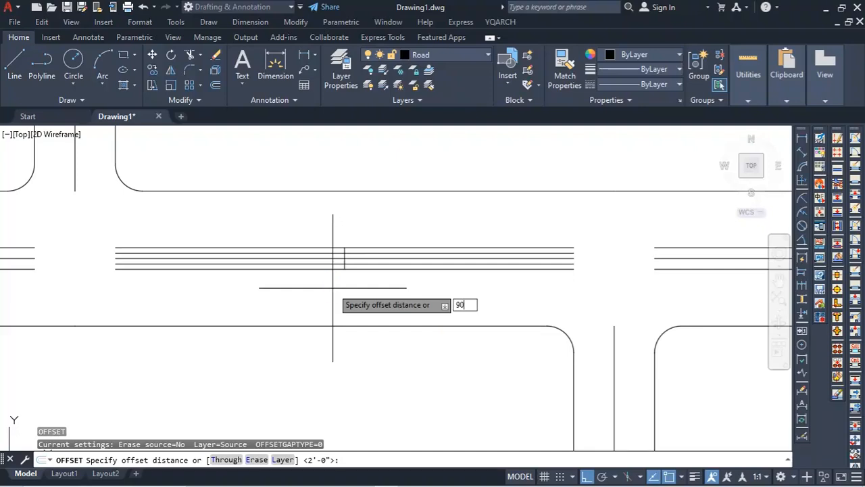
pyautogui.press('BackSpace')
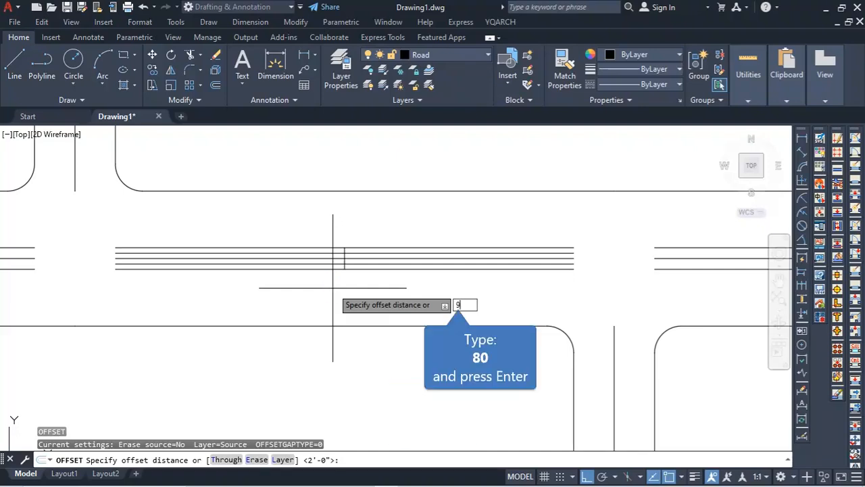
pyautogui.write('80')
pyautogui.press('Return')
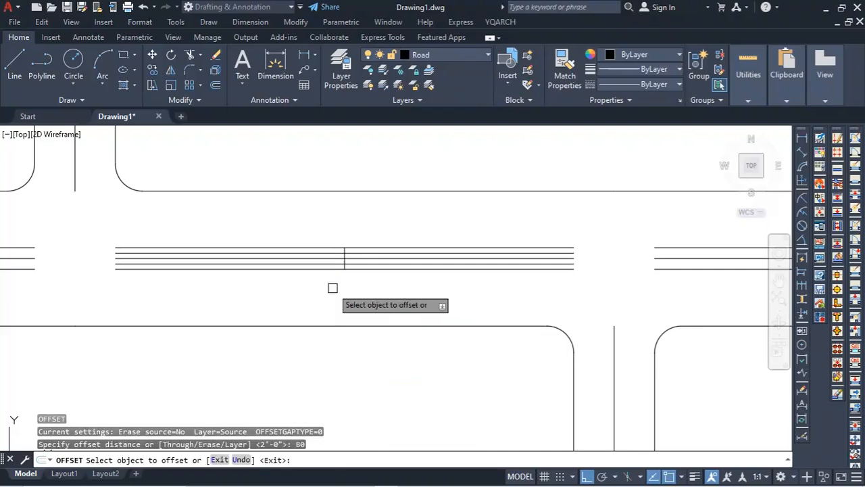
pyautogui.scroll(4, 343, 258)
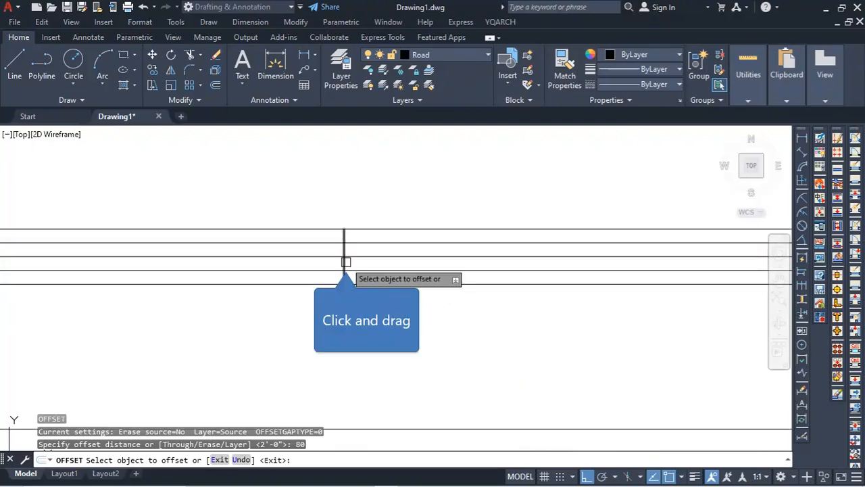
pyautogui.click(344, 258)
pyautogui.click(488, 339)
pyautogui.press('Escape')
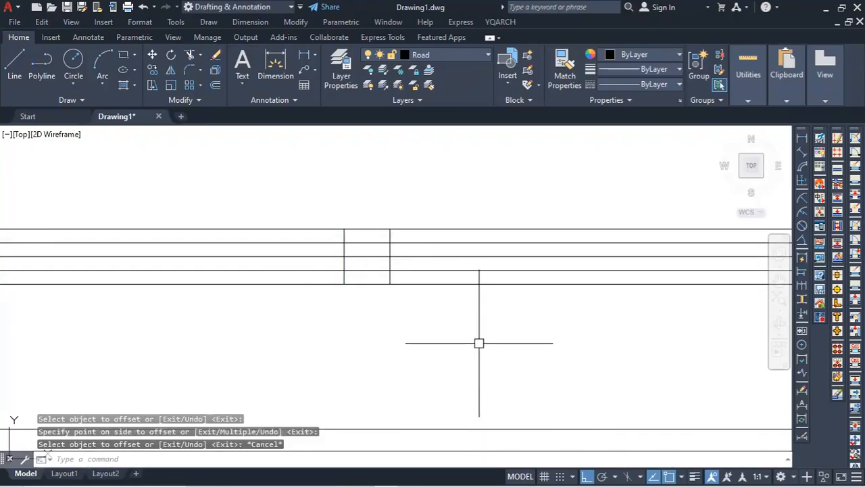
# - Offset the cross line at the median's midpoint by 80' to both sides
pyautogui.write('o')
pyautogui.press('Return')
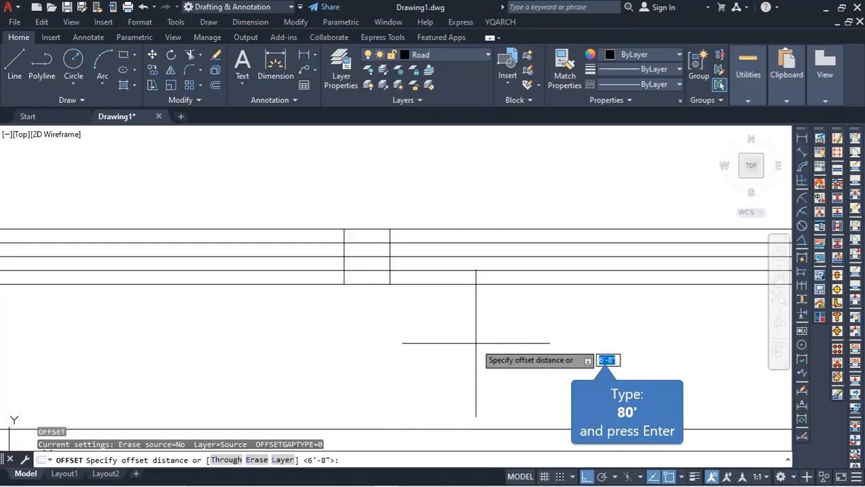
pyautogui.write('80')
pyautogui.press('Return')
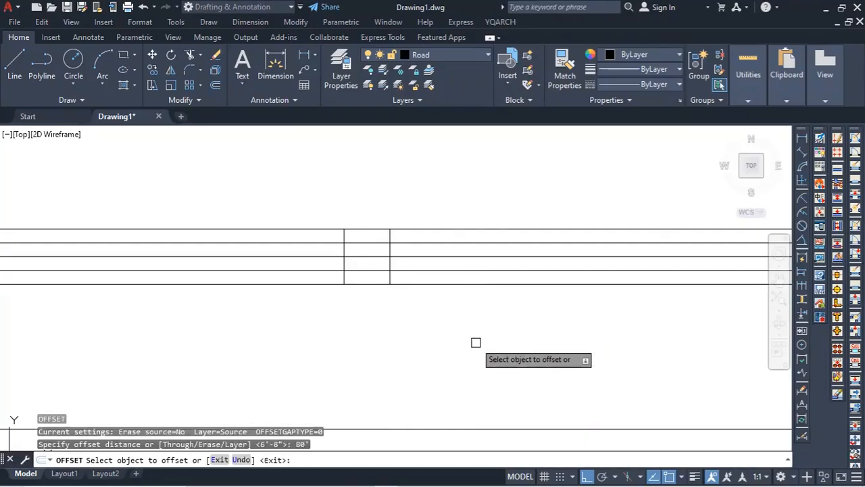
pyautogui.click(344, 264)
pyautogui.click(621, 361)
pyautogui.scroll(-3, 581, 365)
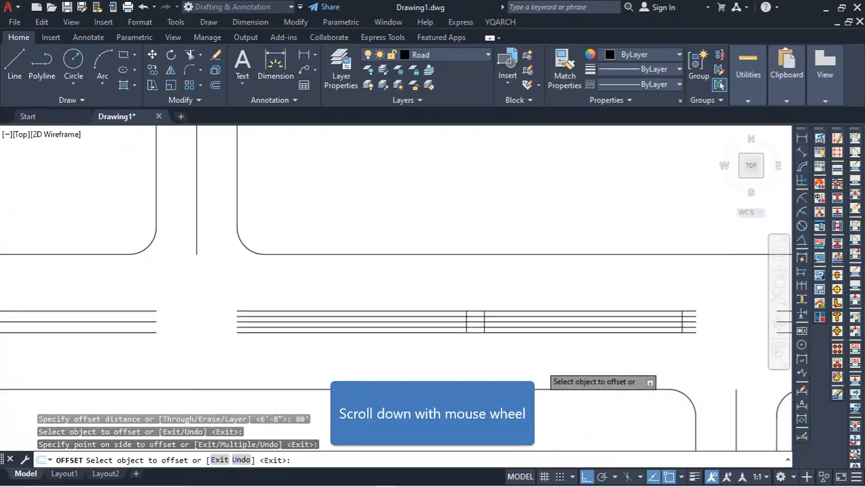
pyautogui.scroll(3, 513, 351)
pyautogui.click(544, 329)
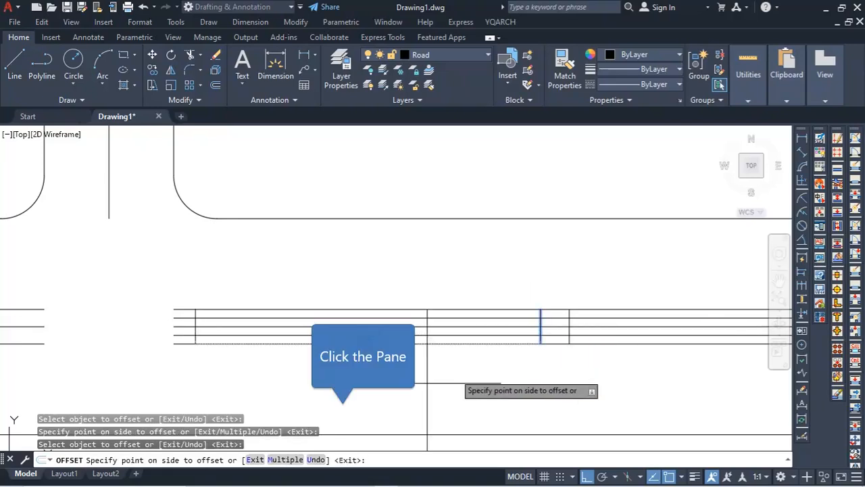
pyautogui.click(401, 379)
pyautogui.scroll(-4, 401, 379)
pyautogui.scroll(2, 399, 379)
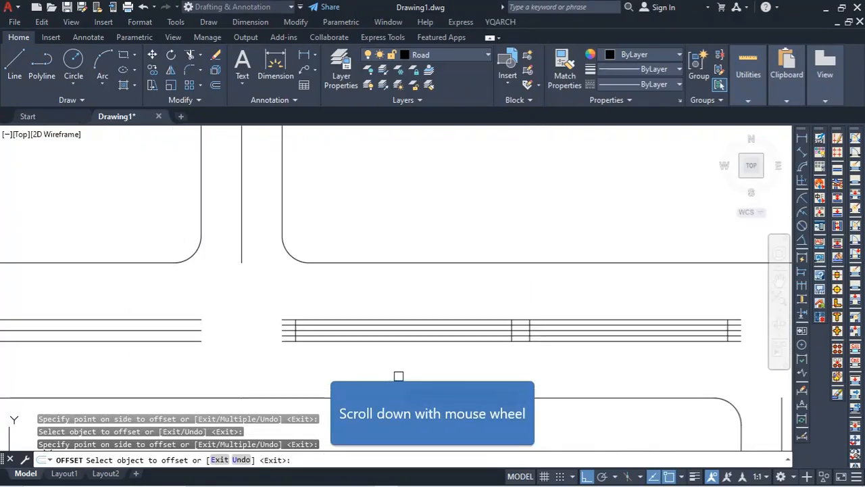
pyautogui.scroll(-2, 398, 375)
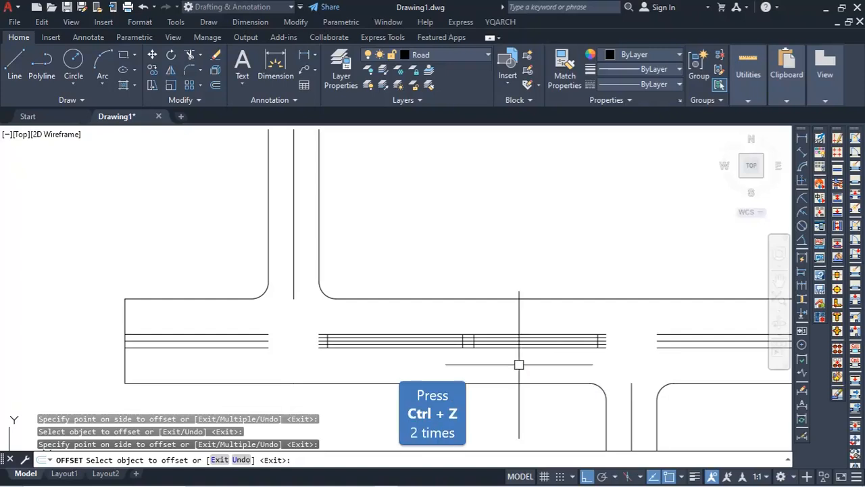
# - Undo both the 80' and the 80-inch offsets of the median's cross line
pyautogui.press('Escape')
pyautogui.hotkey('ctrl', 'z')
pyautogui.hotkey('ctrl', 'z')
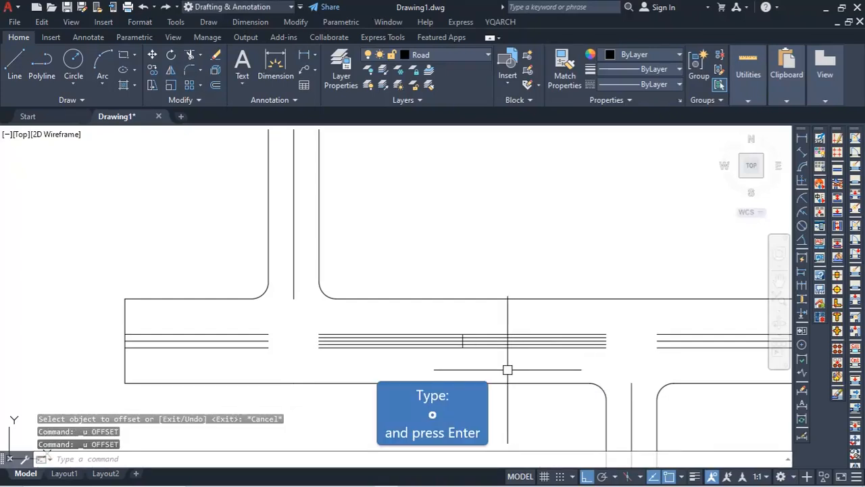
# - Offset the cross line at the median's midpoint by 60' to both sides
pyautogui.write('o')
pyautogui.press('Return')
pyautogui.write('60')
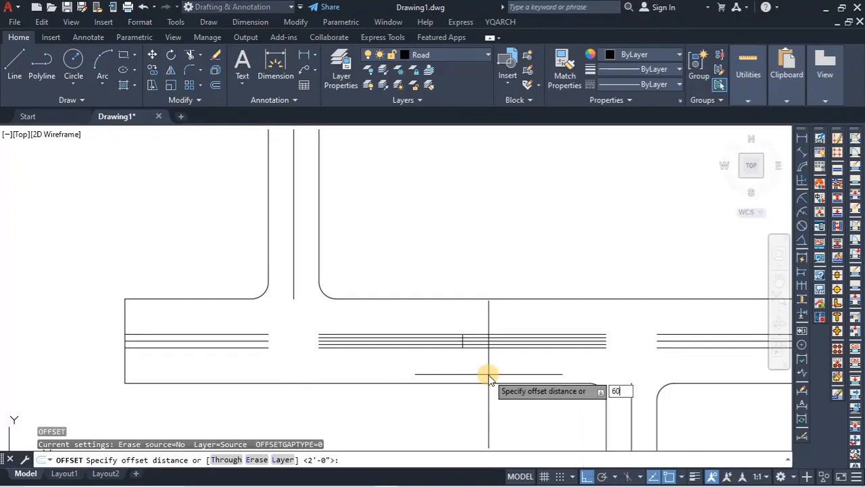
pyautogui.press('Return')
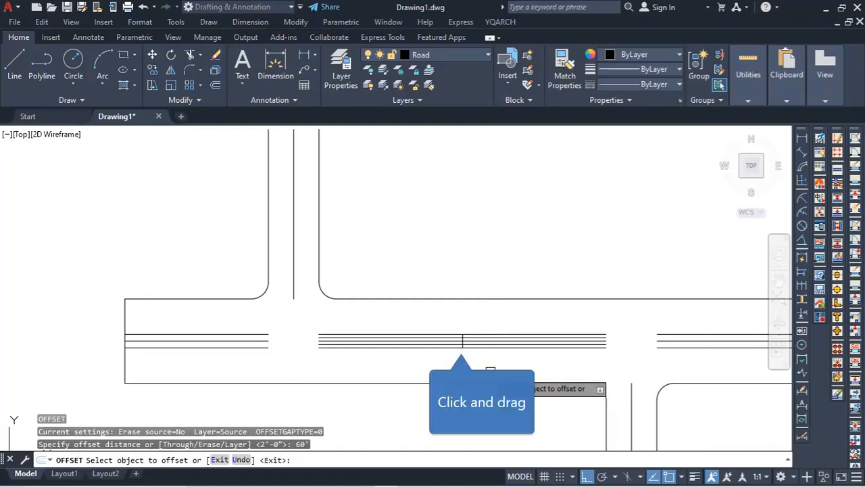
pyautogui.click(462, 343)
pyautogui.click(574, 347)
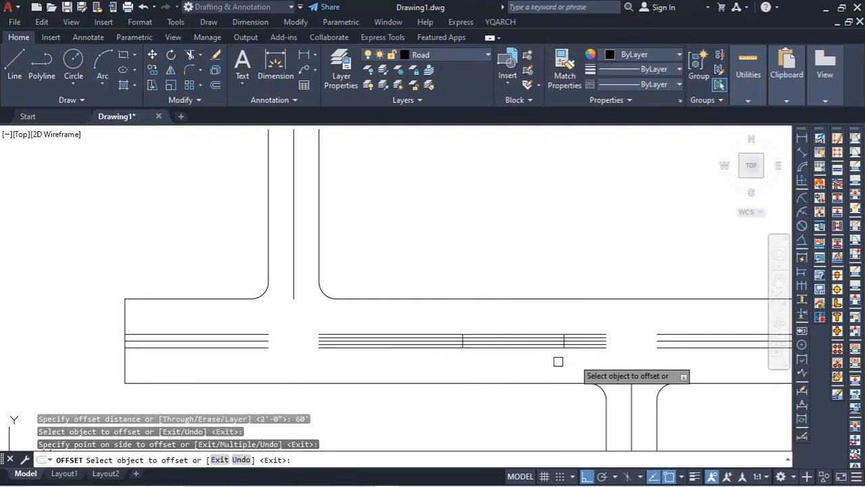
pyautogui.click(462, 340)
pyautogui.click(367, 367)
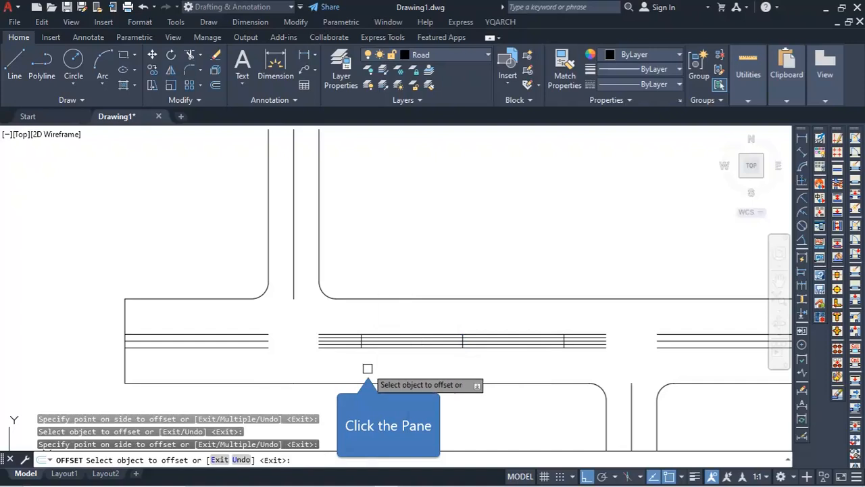
pyautogui.scroll(2, 382, 357)
pyautogui.scroll(4, 388, 353)
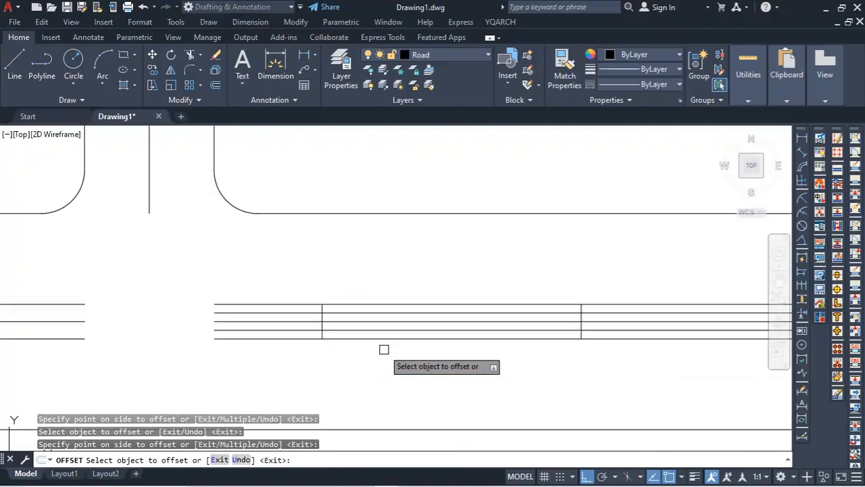
pyautogui.press('Escape')
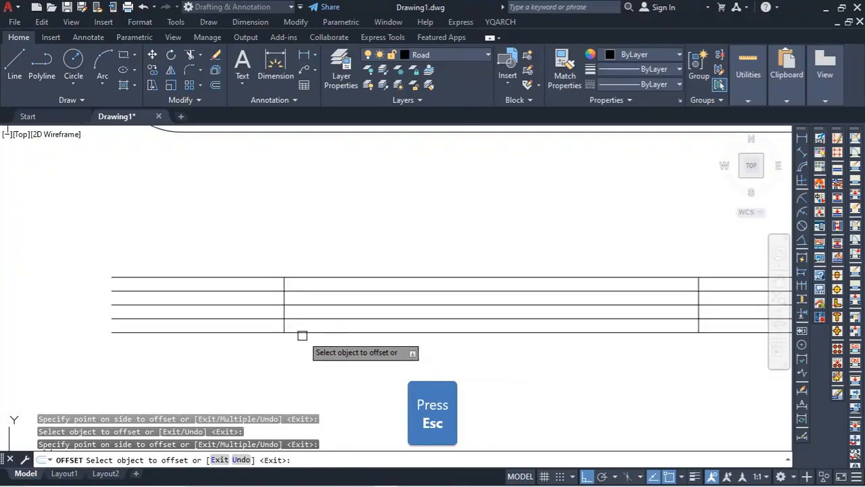
# - Delete the two inner lines lying on either side of the median's centerline
pyautogui.press('Escape')
pyautogui.moveTo(320, 332); pyautogui.dragTo(238, 310, button='middle')
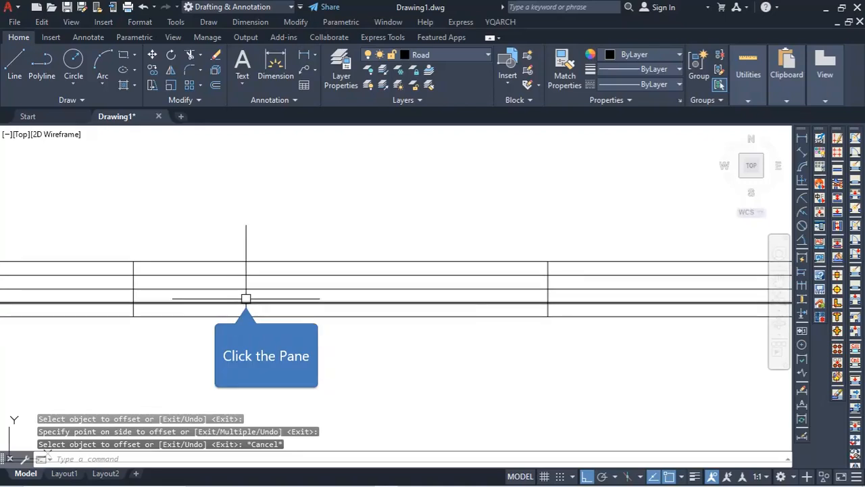
pyautogui.click(245, 299)
pyautogui.click(223, 309)
pyautogui.click(244, 274)
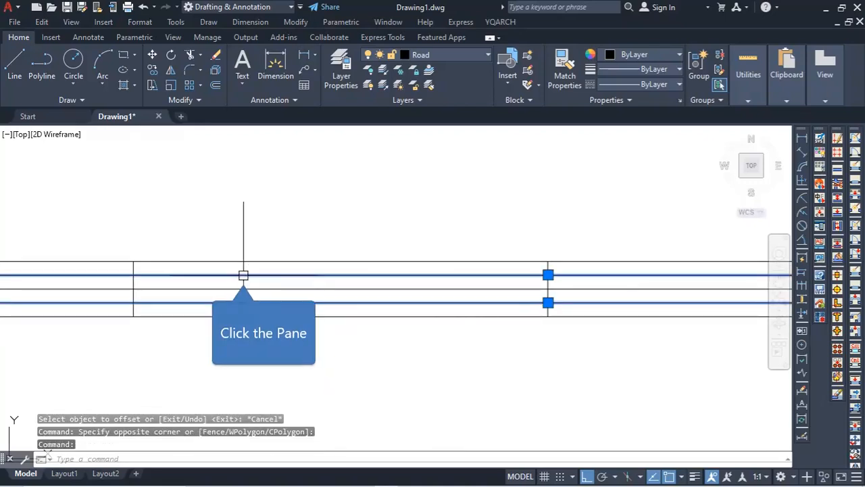
pyautogui.press('Delete')
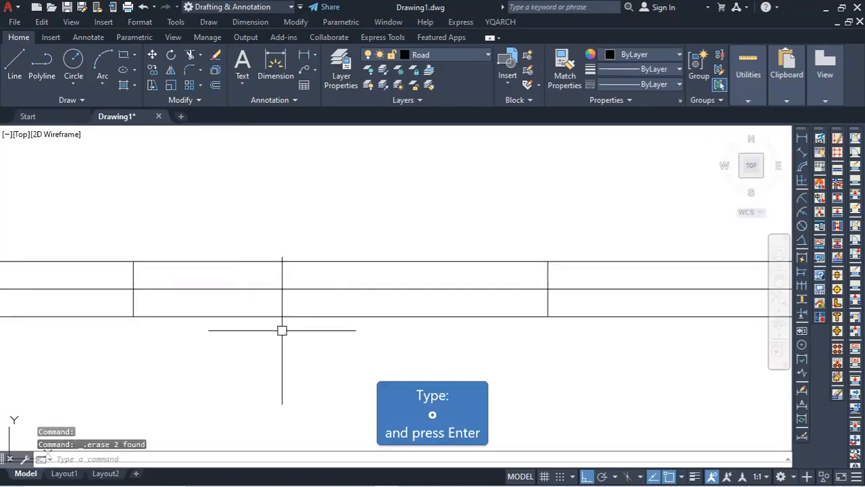
# - Offset the median's centerline by 1.5' both upward and downward
pyautogui.write('o')
pyautogui.press('Return')
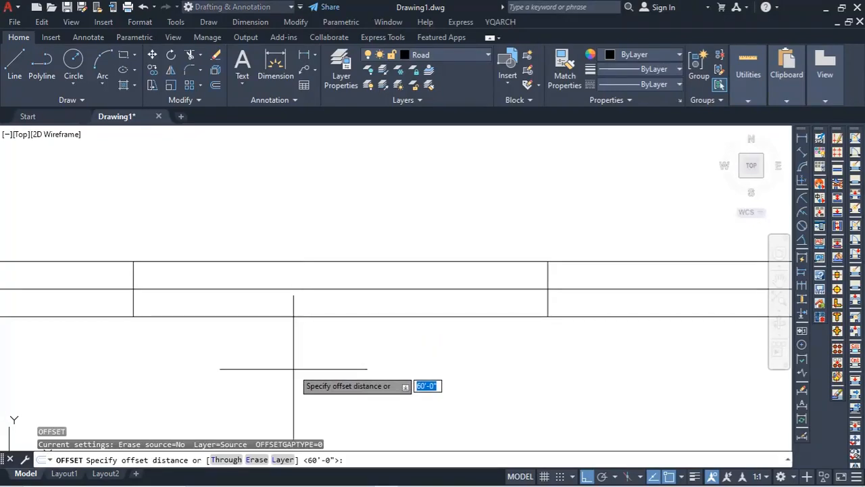
pyautogui.write('1.5')
pyautogui.press('Return')
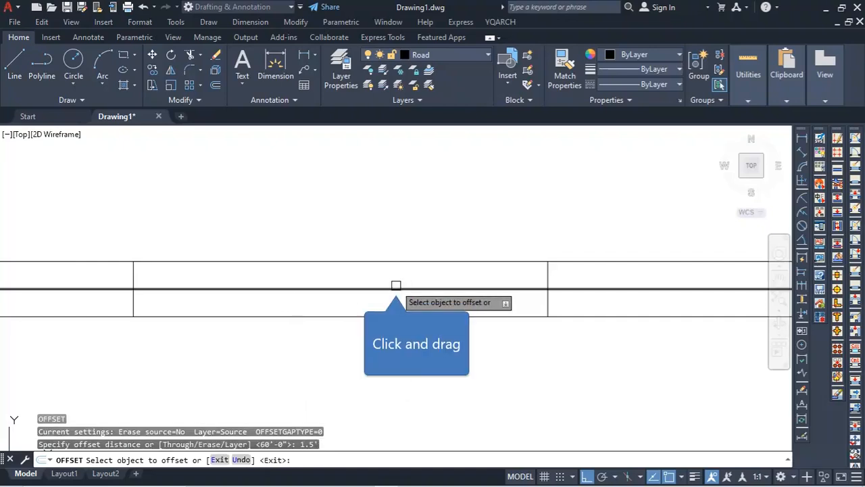
pyautogui.click(396, 288)
pyautogui.click(378, 316)
pyautogui.click(390, 287)
pyautogui.click(417, 228)
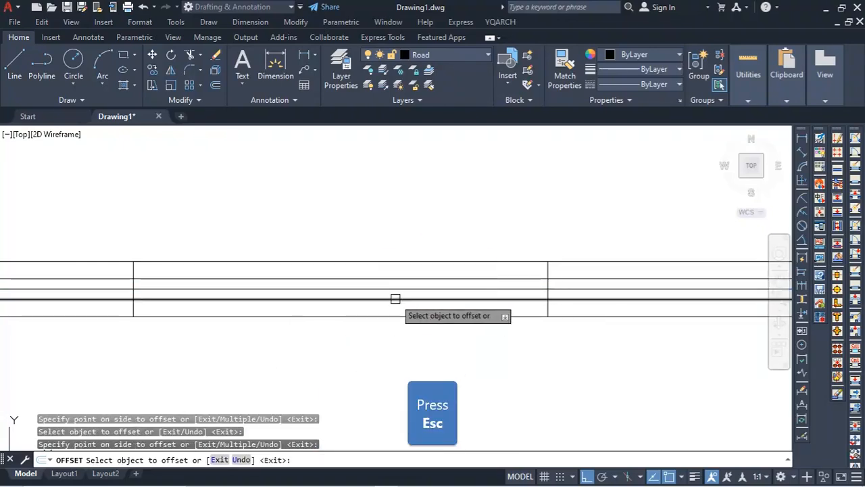
pyautogui.press('Escape')
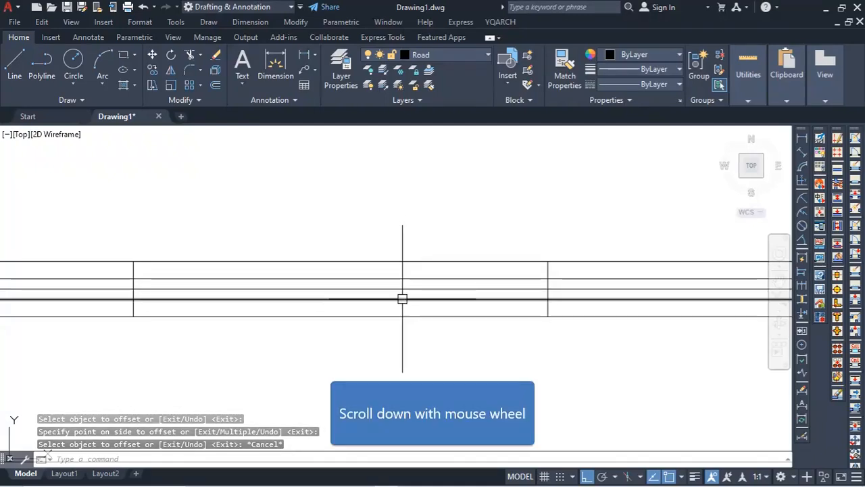
# - Draw a diagonal line from the right cross line's intersection with the upper inner line to the lower corner of the median's right end
pyautogui.scroll(-2, 416, 292)
pyautogui.scroll(4, 417, 292)
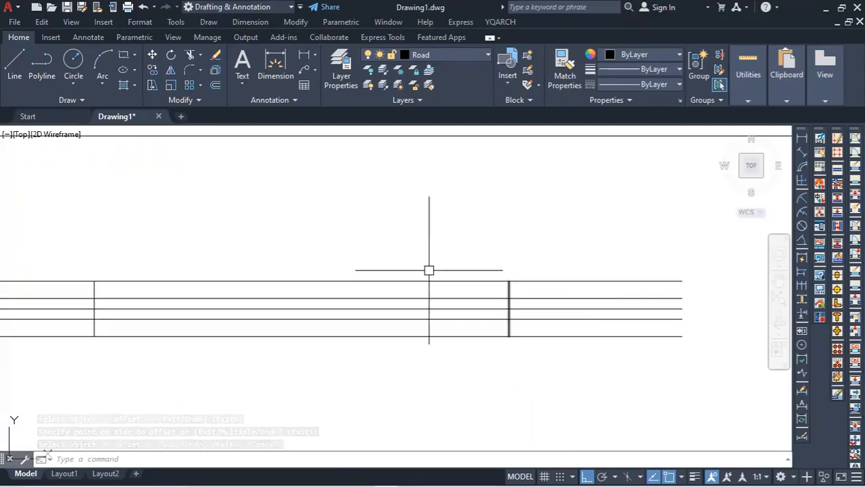
pyautogui.click(21, 67)
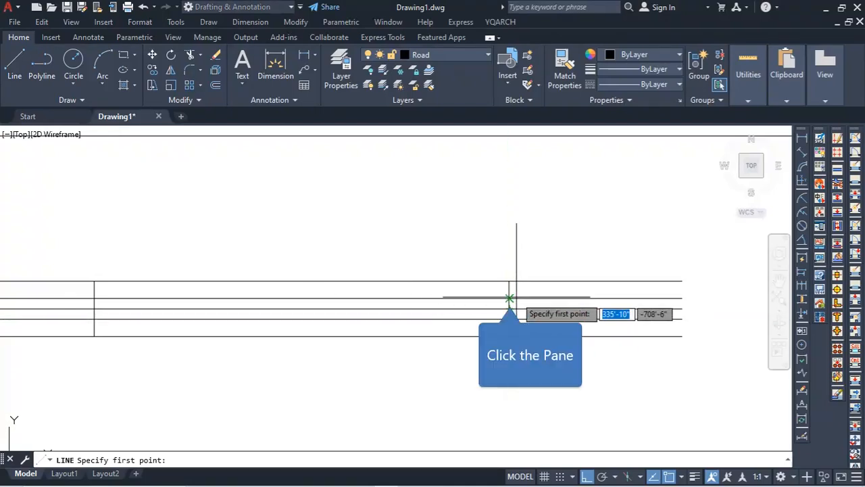
pyautogui.click(509, 298)
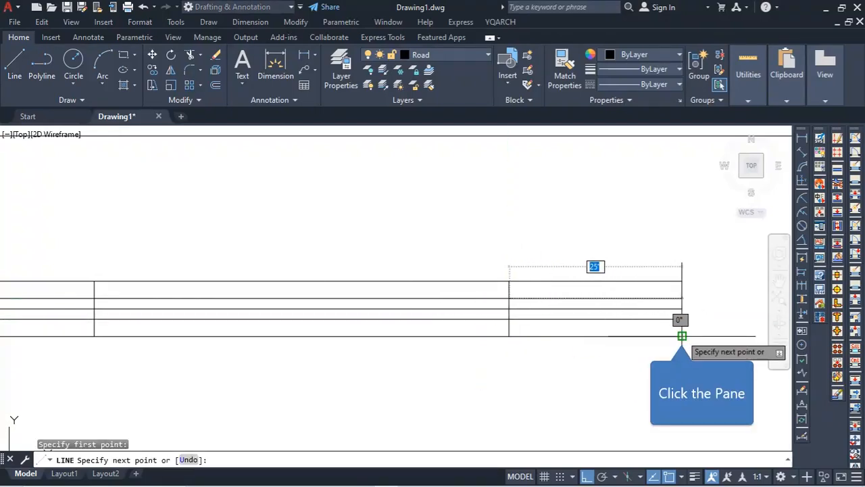
pyautogui.click(682, 336)
pyautogui.press('Escape')
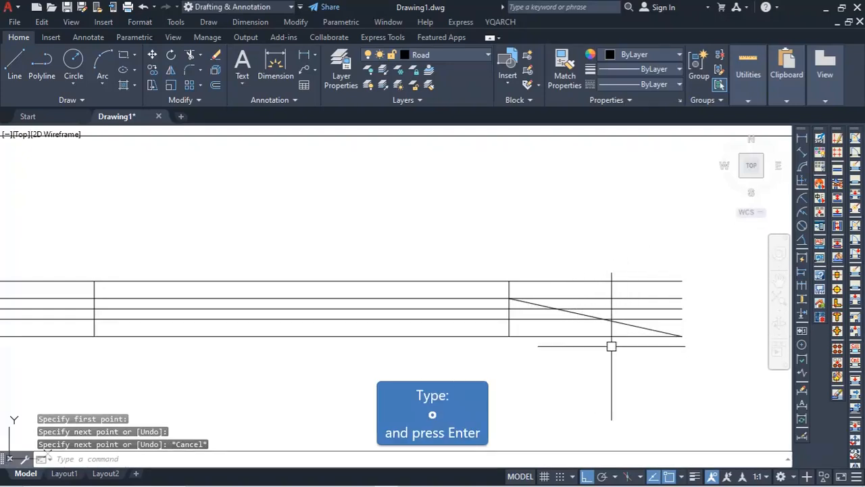
# - Offset the diagonal line by 36 inches to its lower side
pyautogui.write('o')
pyautogui.press('Return')
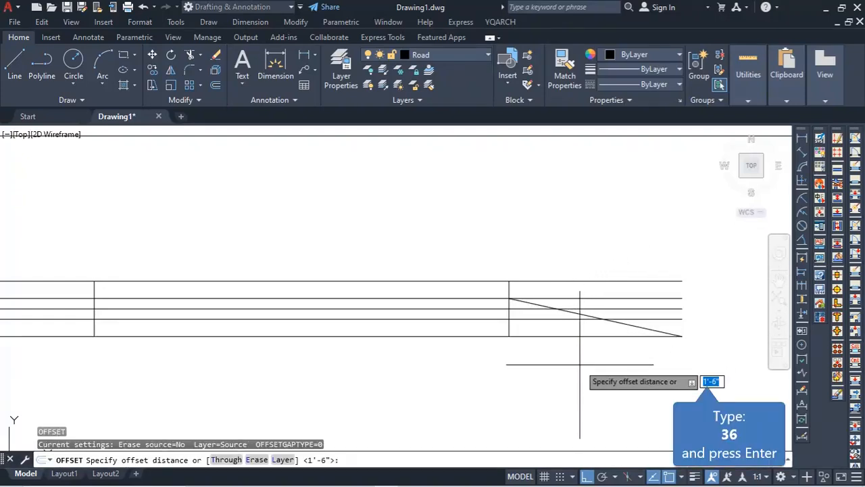
pyautogui.write('36')
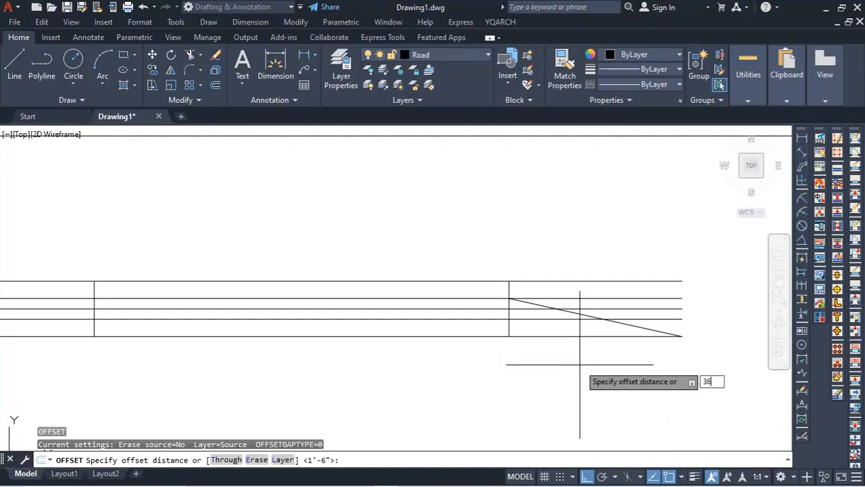
pyautogui.press('Return')
pyautogui.click(622, 321)
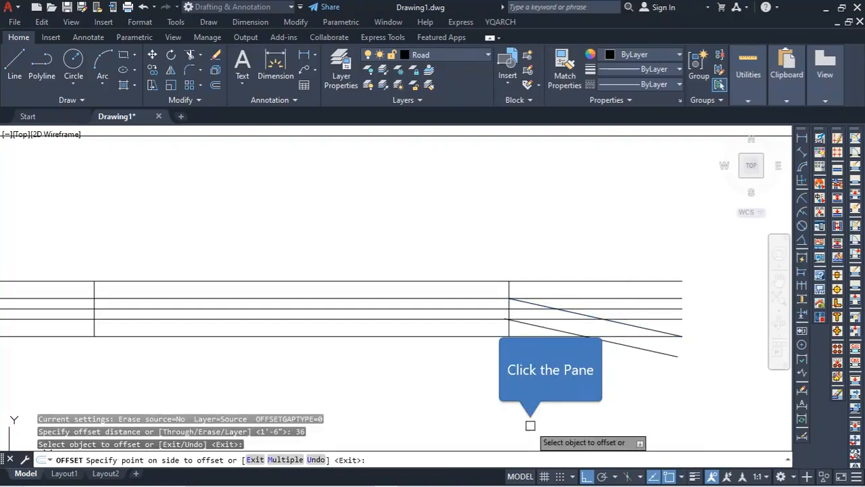
pyautogui.click(530, 425)
pyautogui.scroll(5, 520, 361)
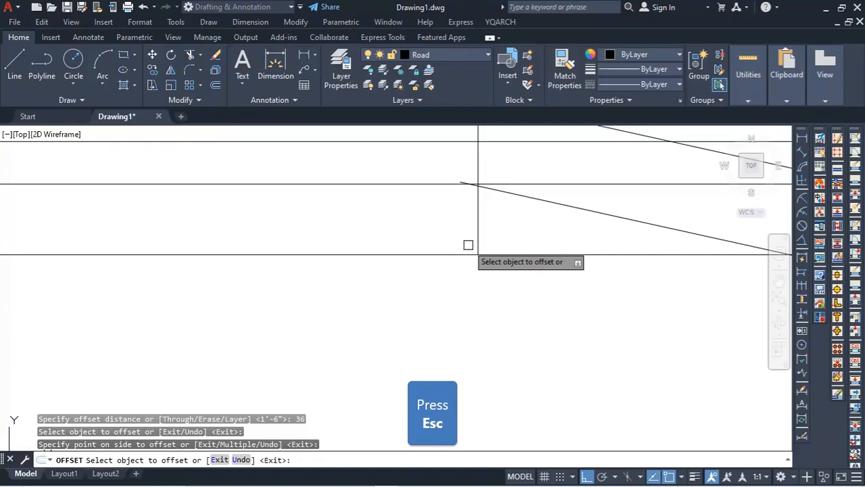
pyautogui.press('Escape')
pyautogui.click(514, 193)
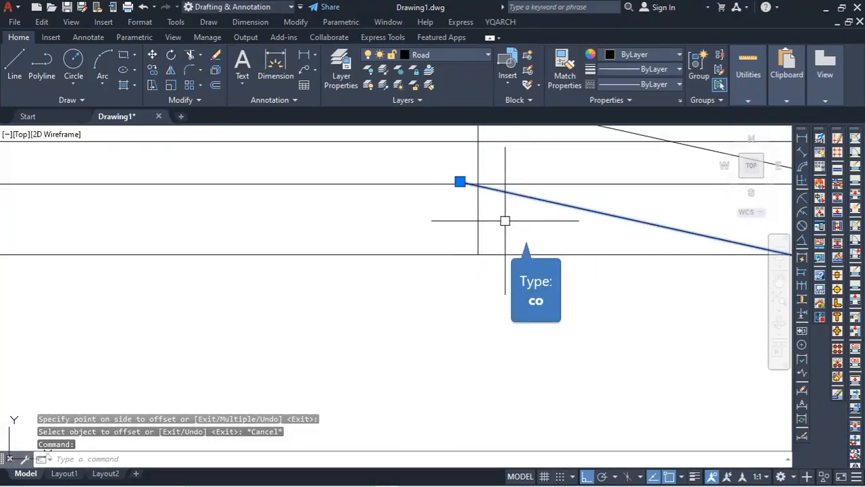
pyautogui.write('co')
pyautogui.press('Return')
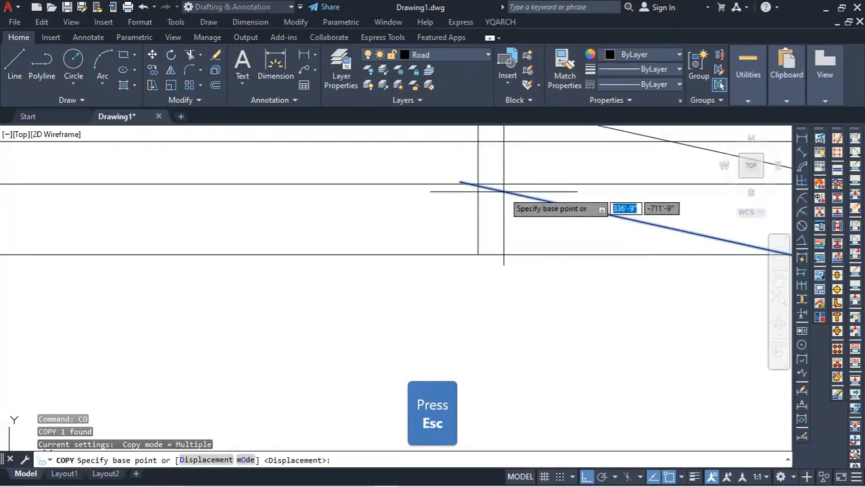
pyautogui.press('Escape')
# - Move the offset diagonal so its upper end sits where the right cross line meets the lower inner line
pyautogui.write('m')
pyautogui.press('Return')
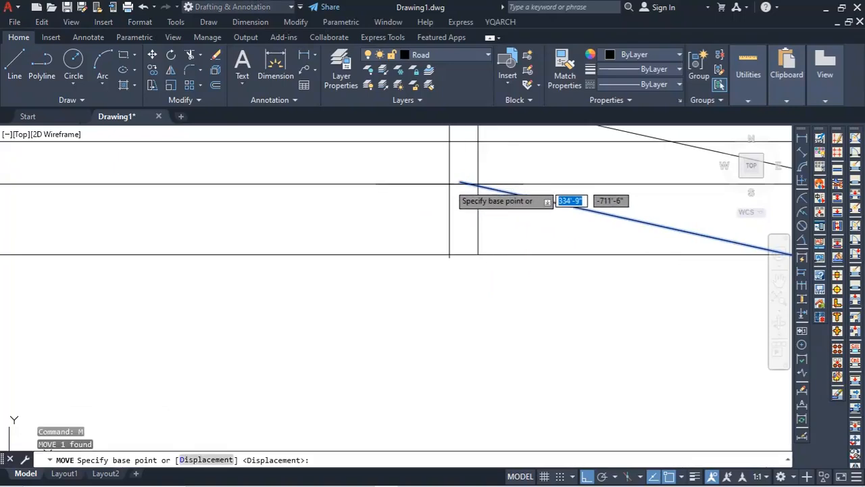
pyautogui.click(459, 183)
pyautogui.click(481, 184)
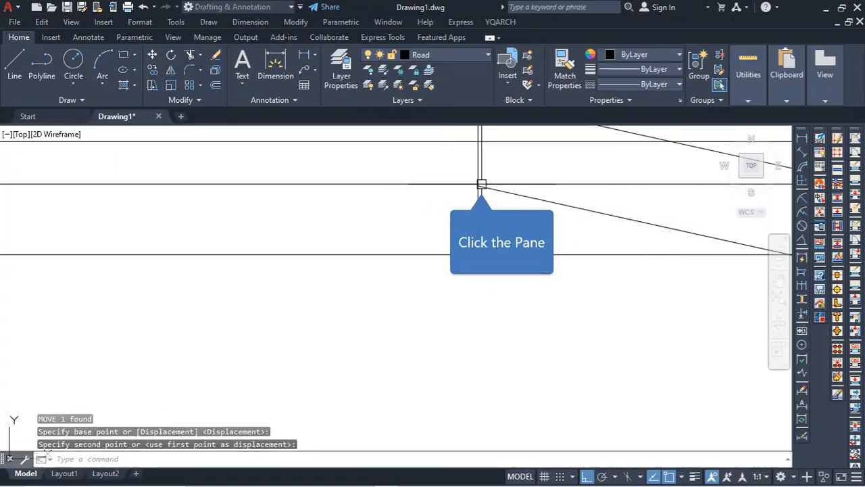
pyautogui.click(512, 187)
pyautogui.write('m')
pyautogui.press('Return')
pyautogui.scroll(1, 470, 181)
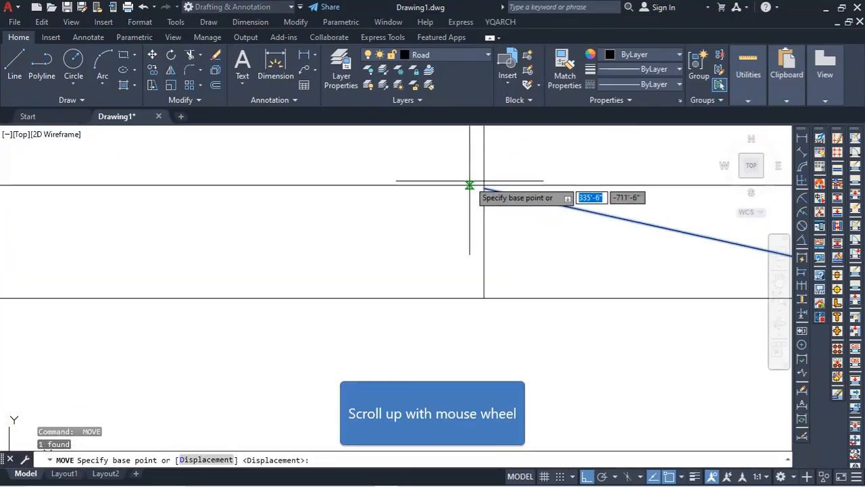
pyautogui.click(504, 195)
pyautogui.press('Escape')
pyautogui.scroll(-2, 506, 185)
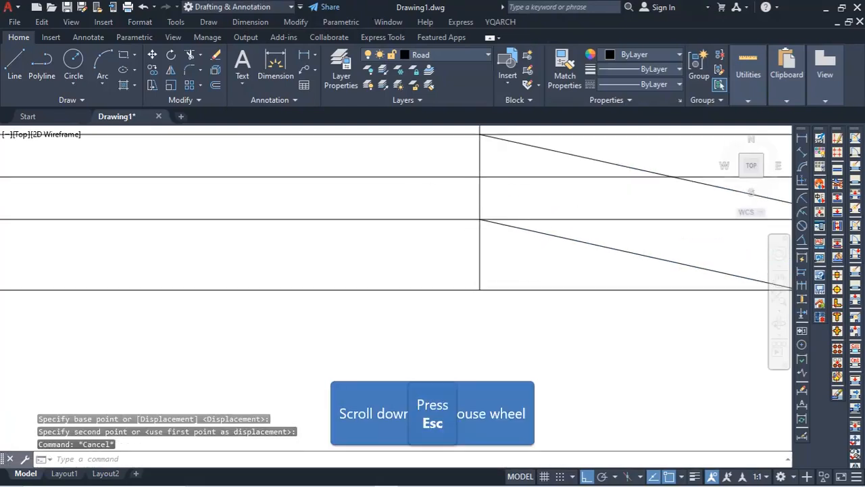
pyautogui.scroll(-4, 562, 265)
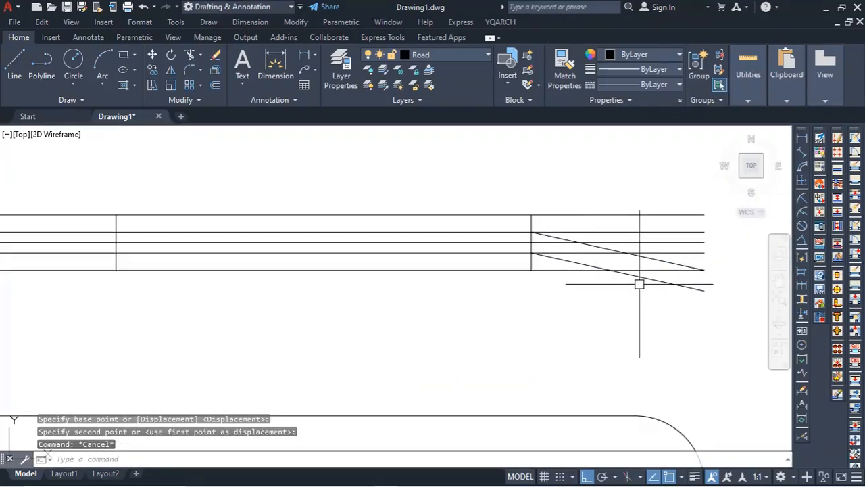
pyautogui.press('Escape')
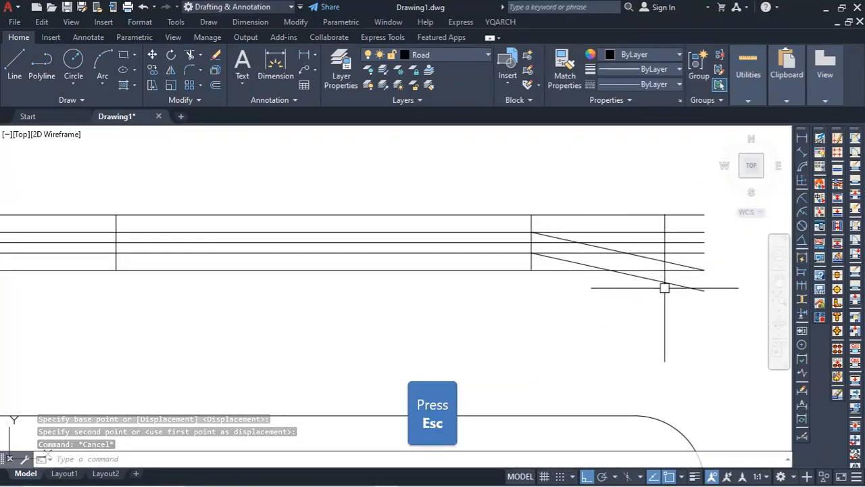
pyautogui.press('Escape')
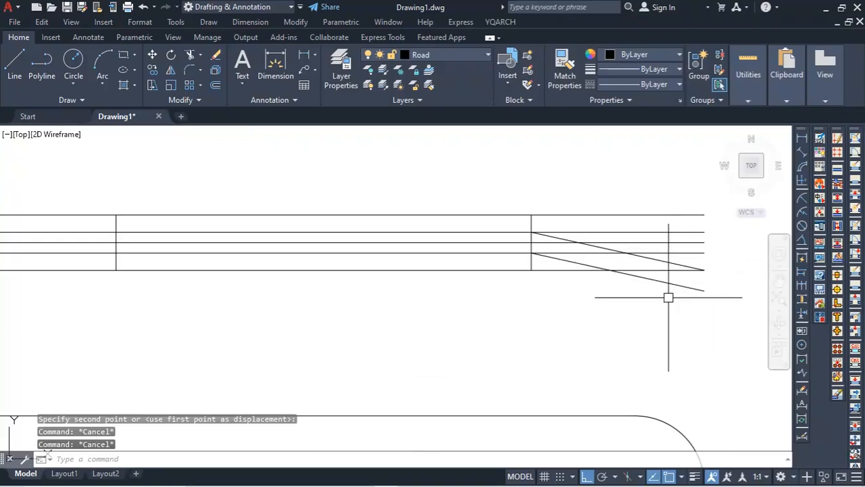
pyautogui.scroll(-3, 520, 280)
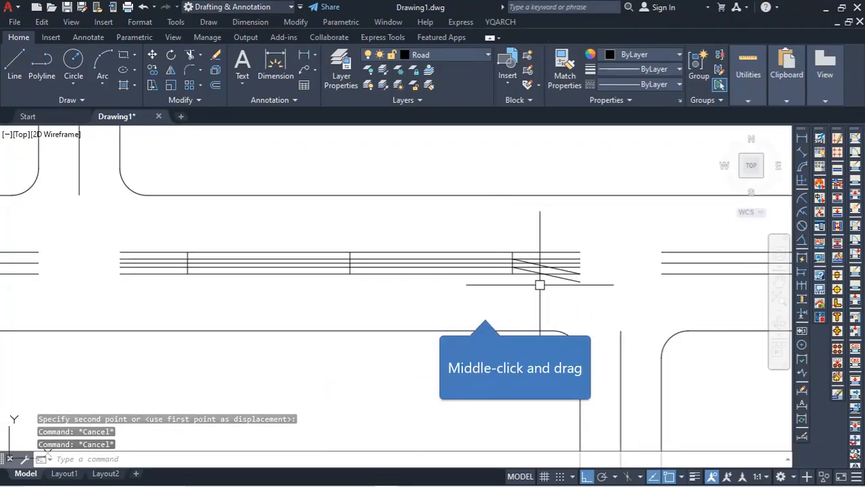
pyautogui.moveTo(485, 309); pyautogui.dragTo(692, 347, button='middle')
pyautogui.scroll(5, 580, 307)
pyautogui.scroll(-5, 580, 306)
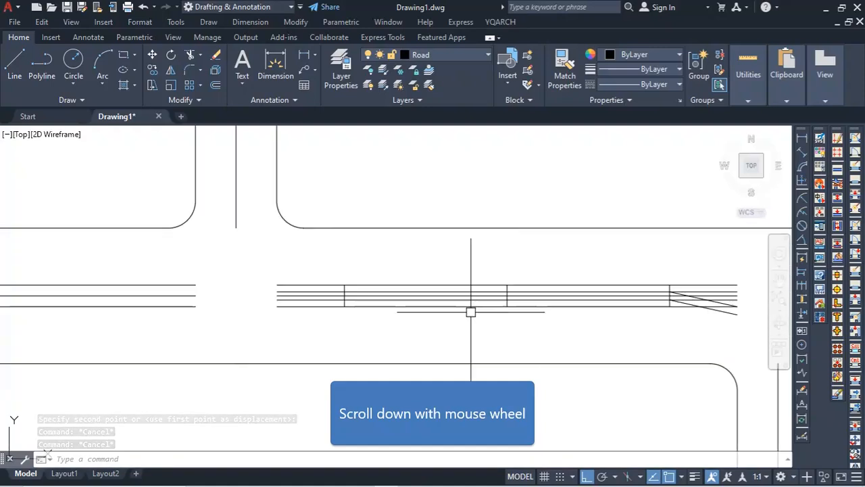
pyautogui.click(604, 308)
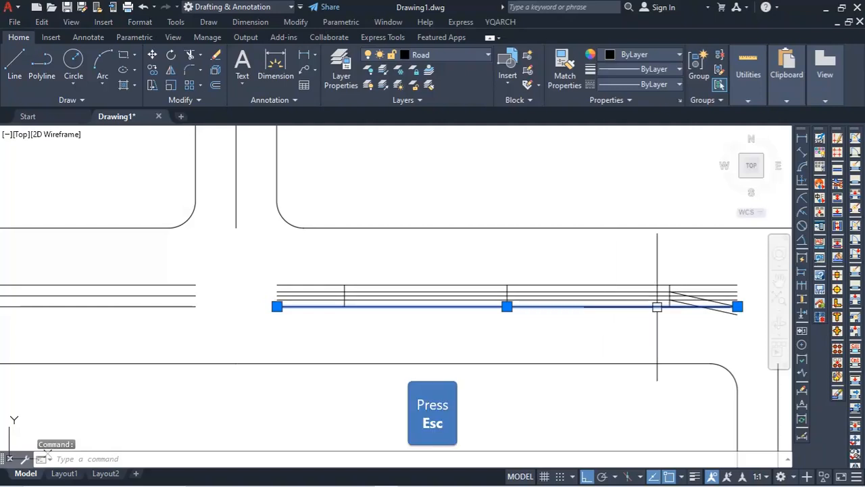
pyautogui.press('Escape')
pyautogui.press('Escape')
# - Draw a vertical line closing the median's right end, from its lower edge to its upper edge
pyautogui.scroll(2, 724, 312)
pyautogui.moveTo(648, 313); pyautogui.dragTo(447, 315, button='middle')
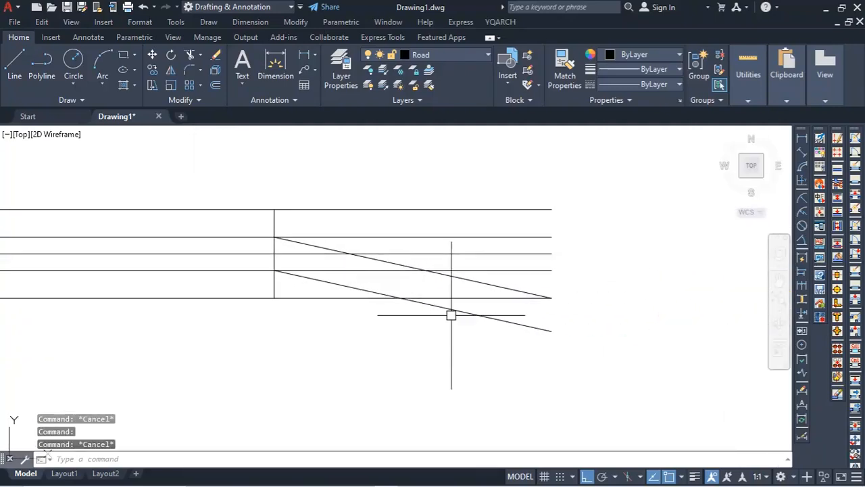
pyautogui.click(15, 69)
pyautogui.click(550, 297)
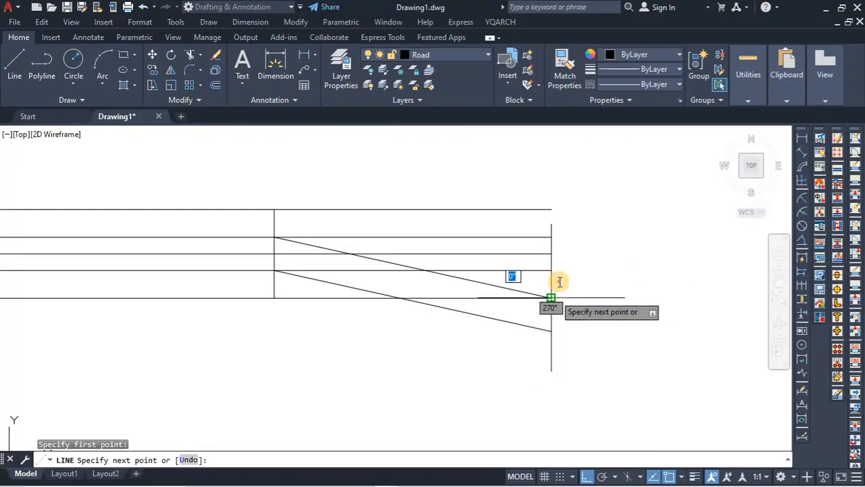
pyautogui.click(550, 210)
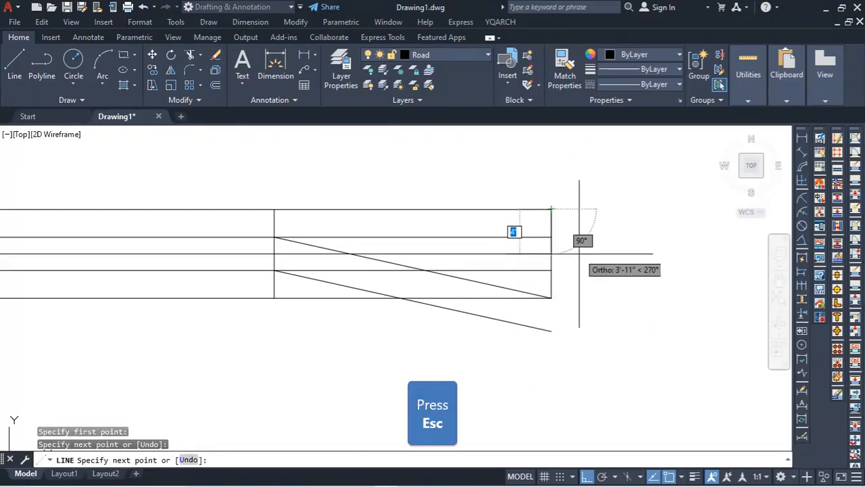
pyautogui.press('Escape')
# - Offset the median's right end line by 3' towards the inside of the median
pyautogui.write('o')
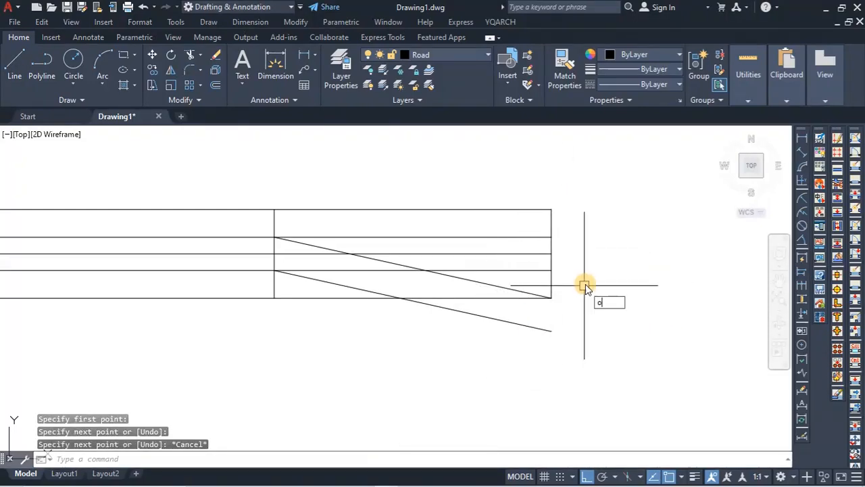
pyautogui.press('Return')
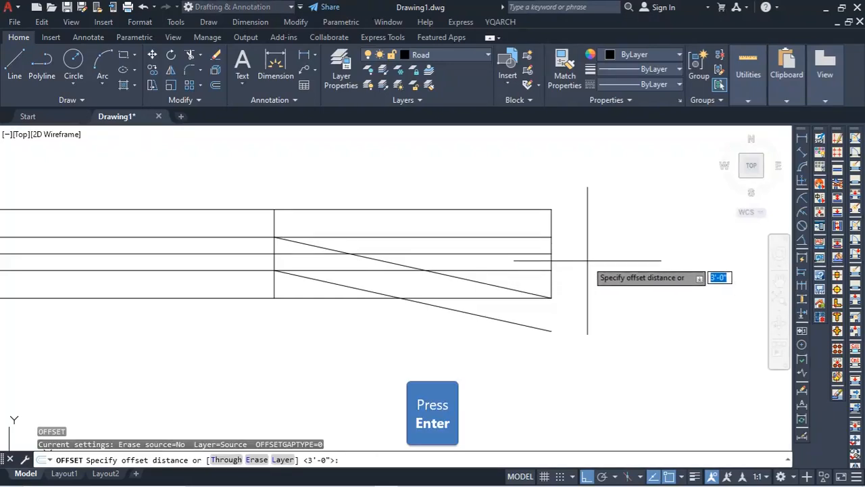
pyautogui.press('Return')
pyautogui.click(545, 280)
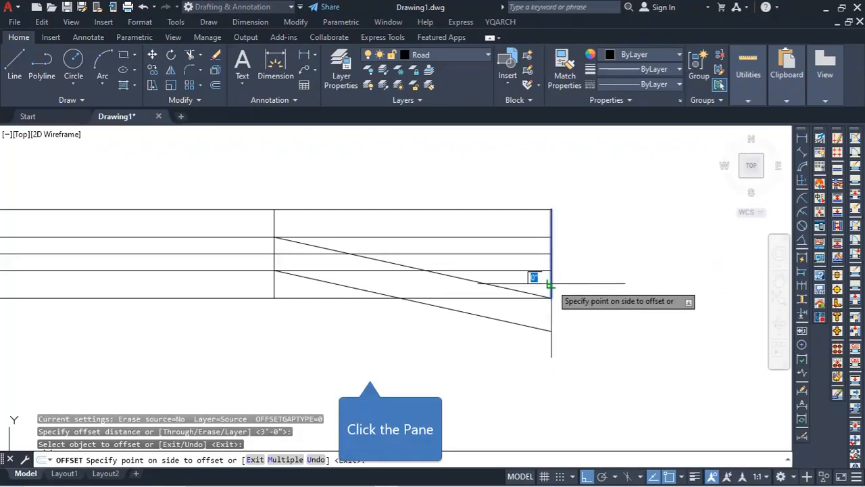
pyautogui.click(530, 280)
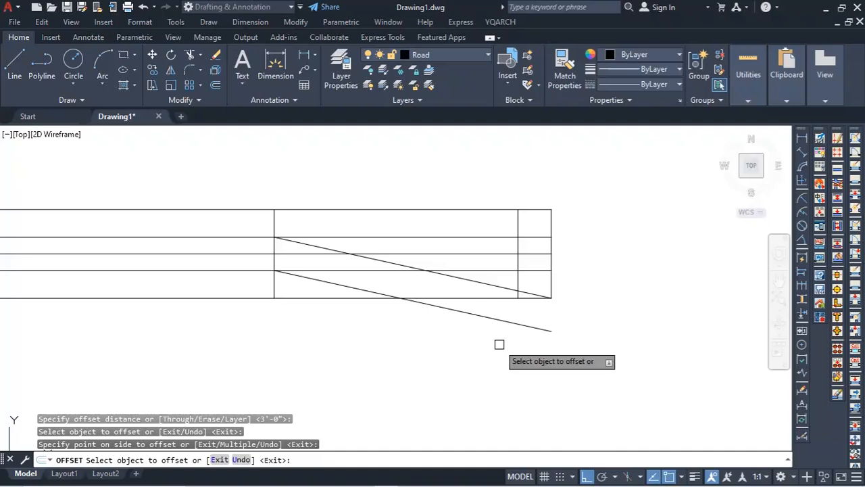
pyautogui.press('Escape')
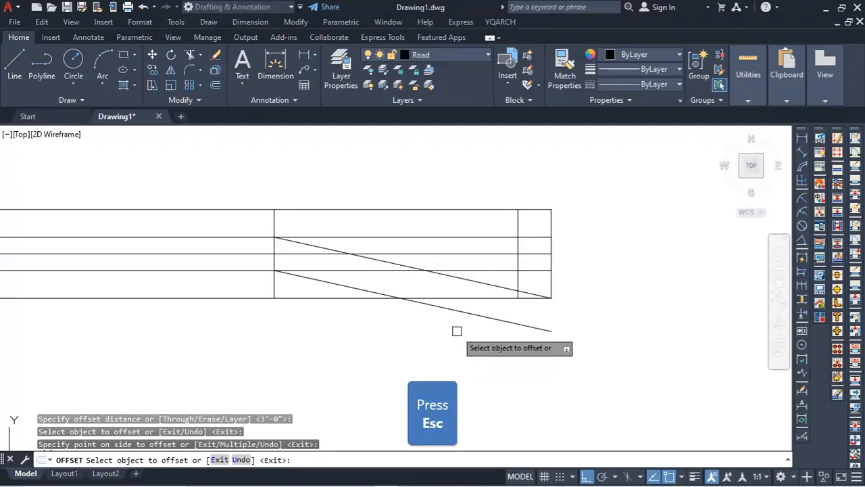
pyautogui.click(518, 277)
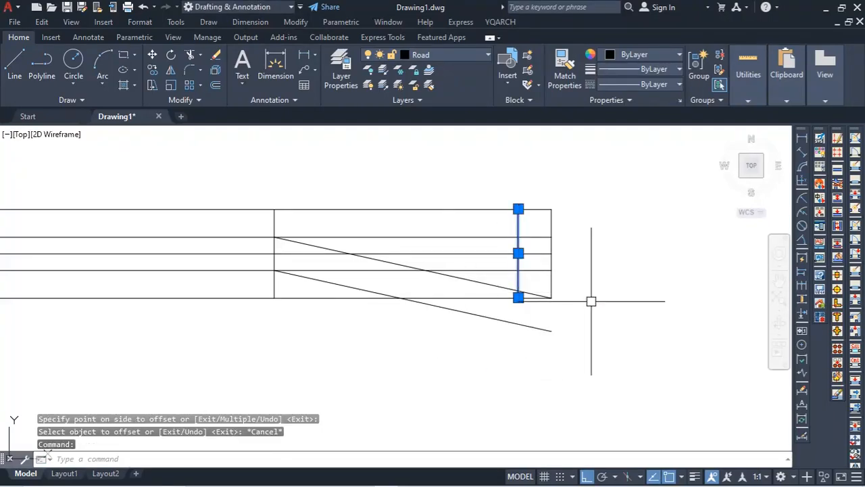
pyautogui.write('o')
pyautogui.press('Return')
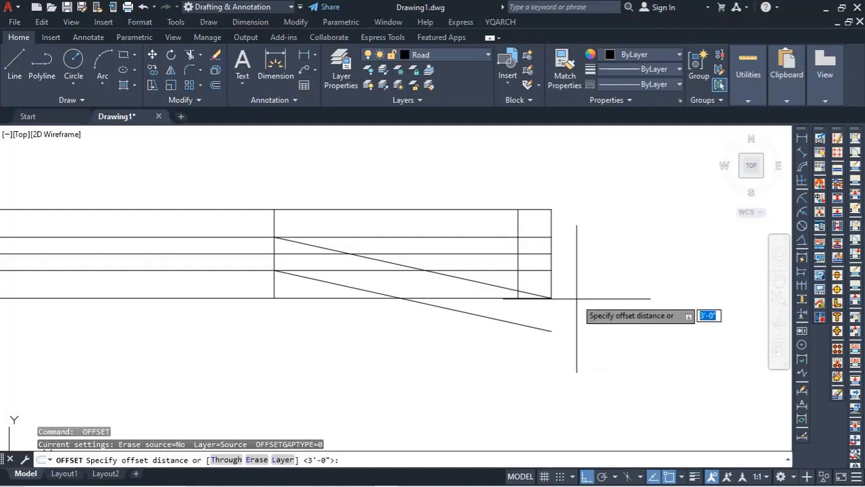
pyautogui.click(618, 300)
pyautogui.click(531, 315)
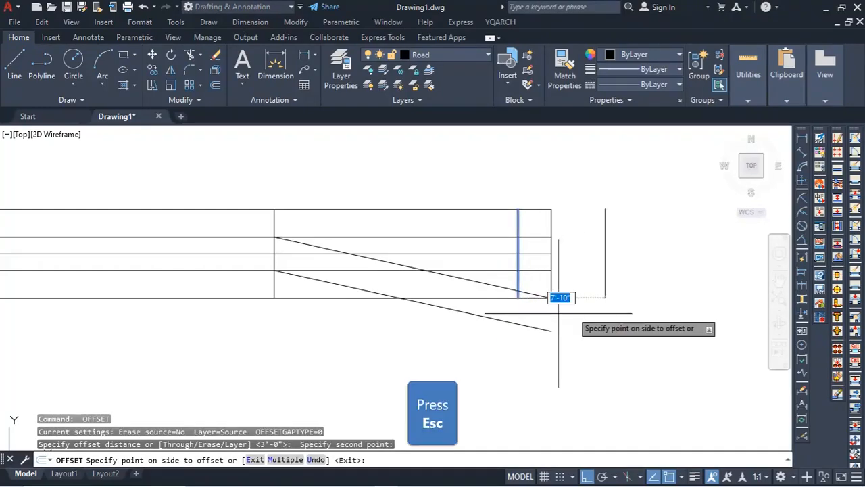
pyautogui.press('Escape')
# - Offset the inner vertical line near the median's right end by 36 inches, further into the median
pyautogui.press('Return')
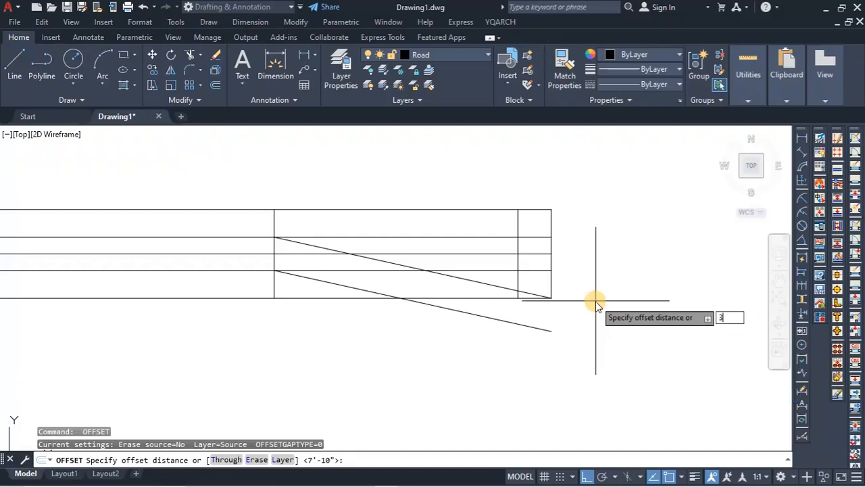
pyautogui.write('36')
pyautogui.press('Return')
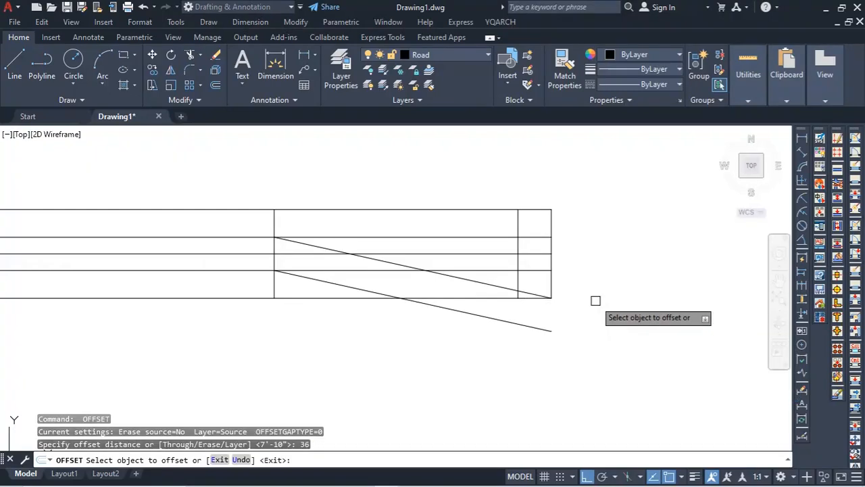
pyautogui.click(517, 283)
pyautogui.click(503, 285)
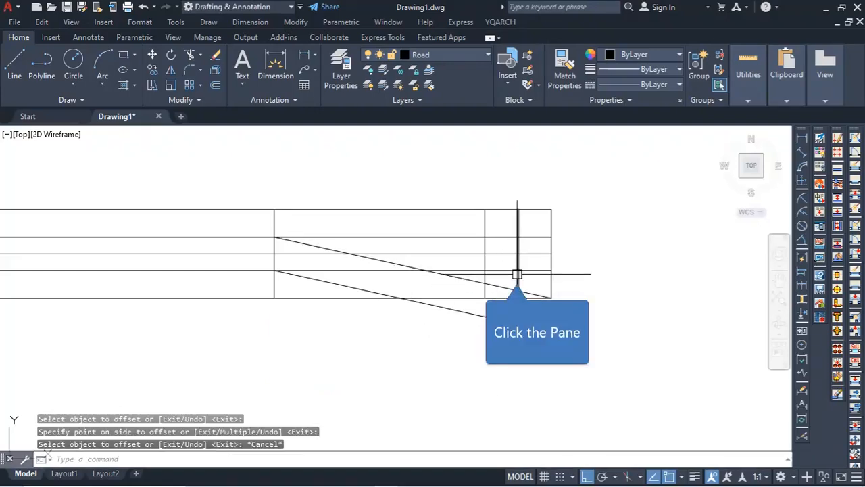
pyautogui.press('Escape')
pyautogui.click(518, 287)
pyautogui.press('Escape')
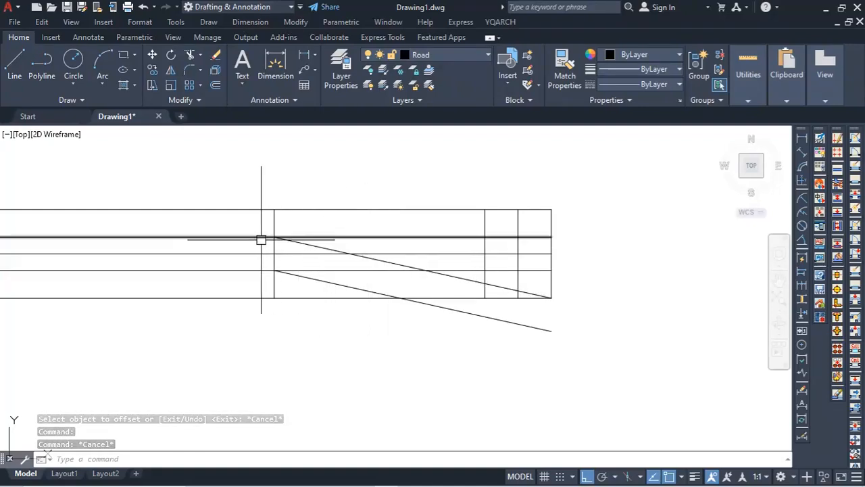
# - Delete the median's lower edge line and its horizontal centre line
pyautogui.moveTo(257, 237)
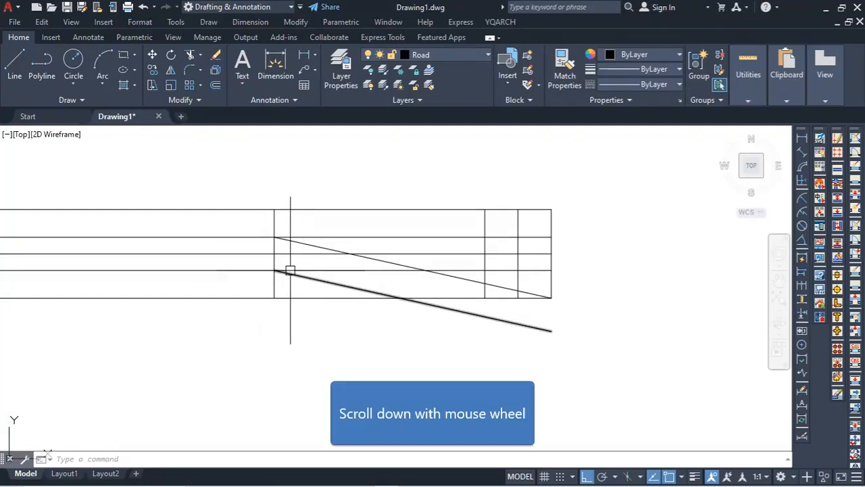
pyautogui.scroll(-2, 379, 274)
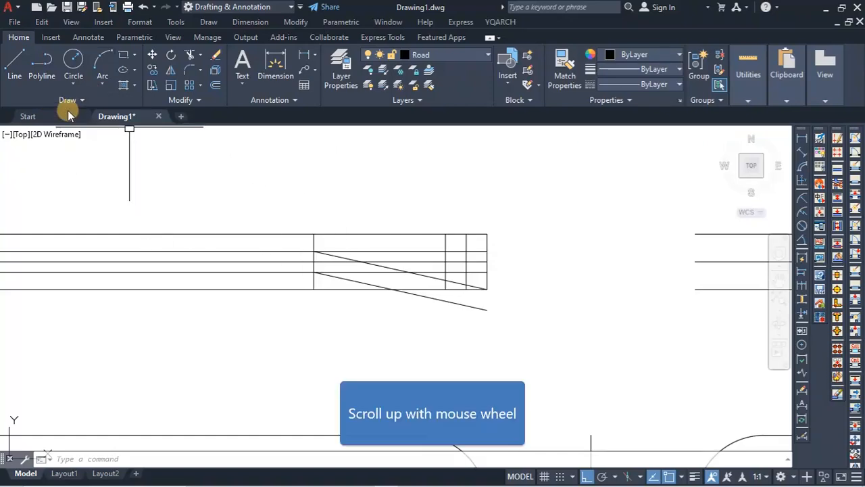
pyautogui.scroll(4, 304, 317)
pyautogui.scroll(-4, 566, 237)
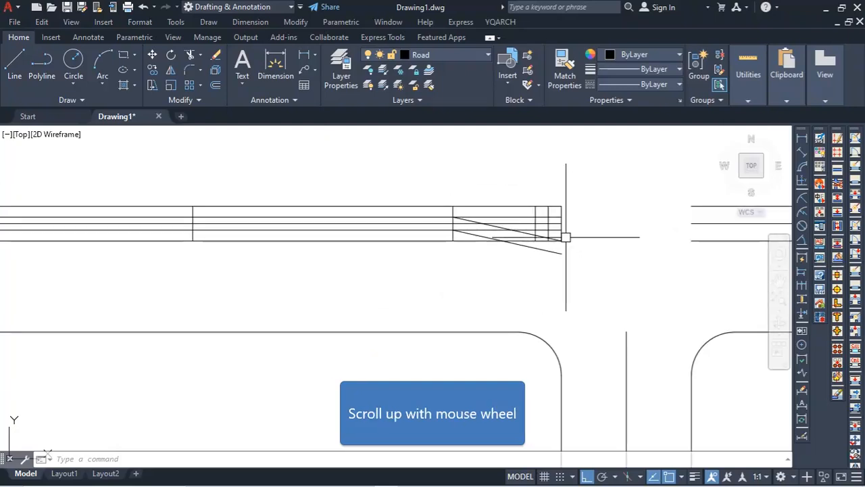
pyautogui.scroll(4, 517, 245)
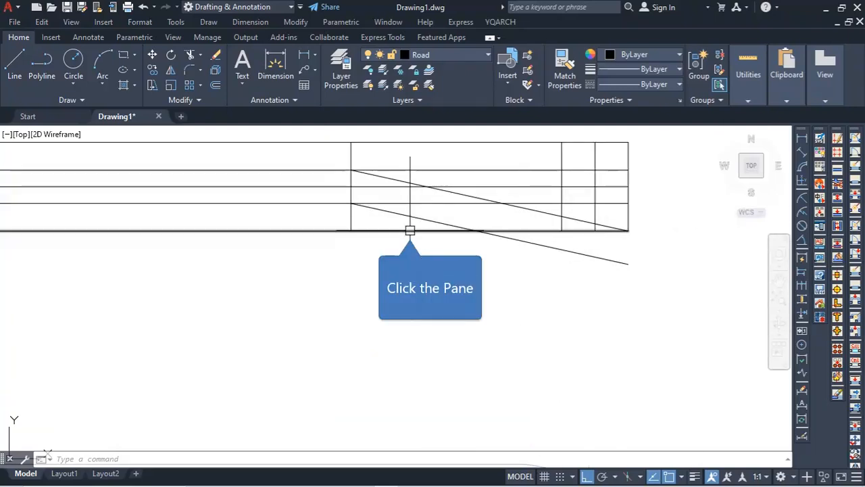
pyautogui.click(409, 230)
pyautogui.press('Delete')
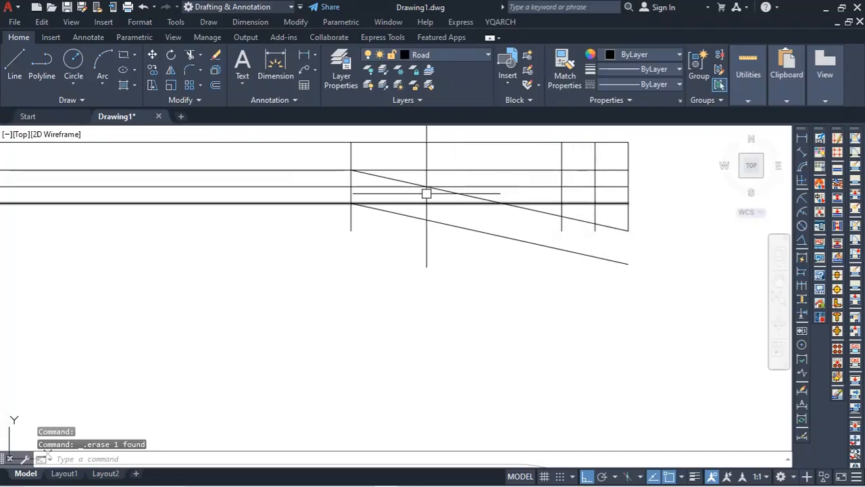
pyautogui.click(370, 186)
pyautogui.press('Delete')
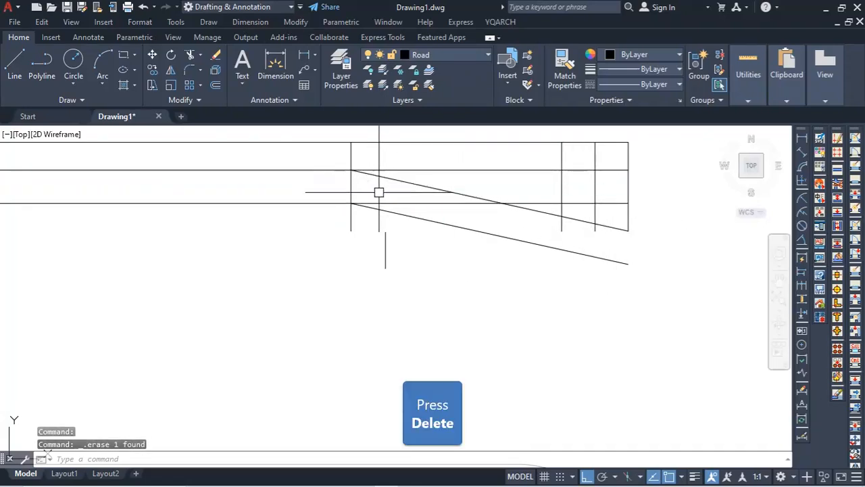
pyautogui.scroll(-3, 378, 191)
pyautogui.scroll(-2, 511, 228)
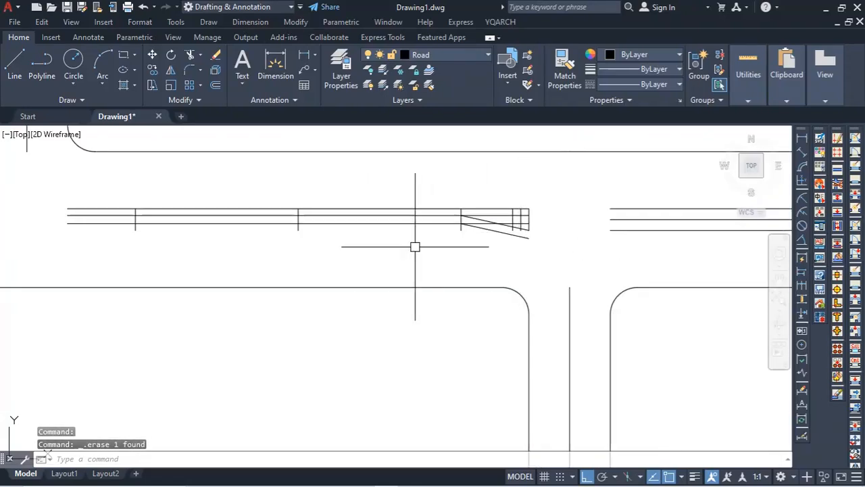
pyautogui.scroll(6, 482, 208)
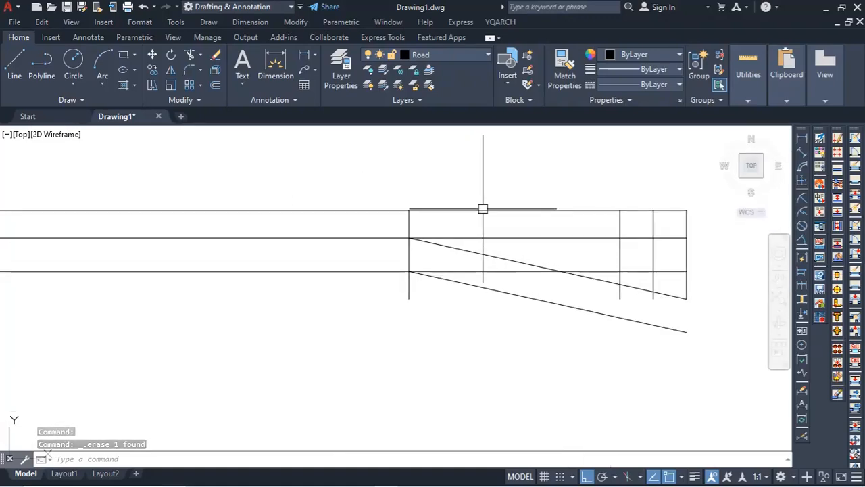
pyautogui.scroll(-4, 483, 209)
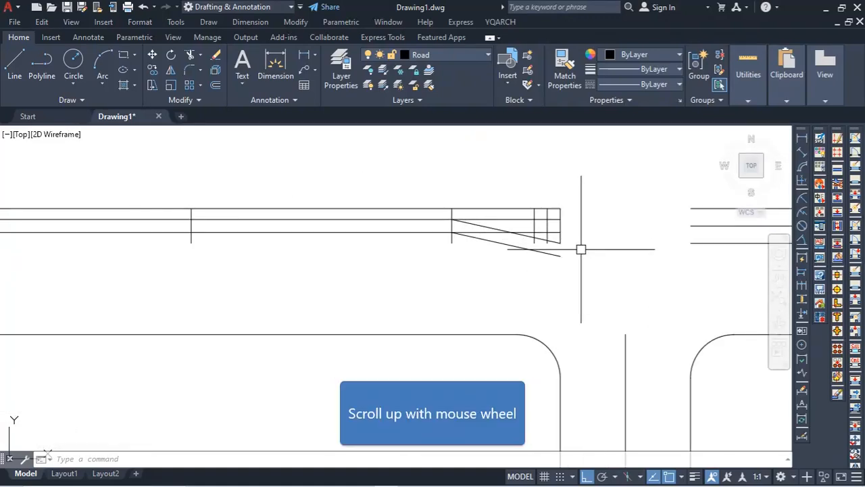
pyautogui.scroll(2, 552, 253)
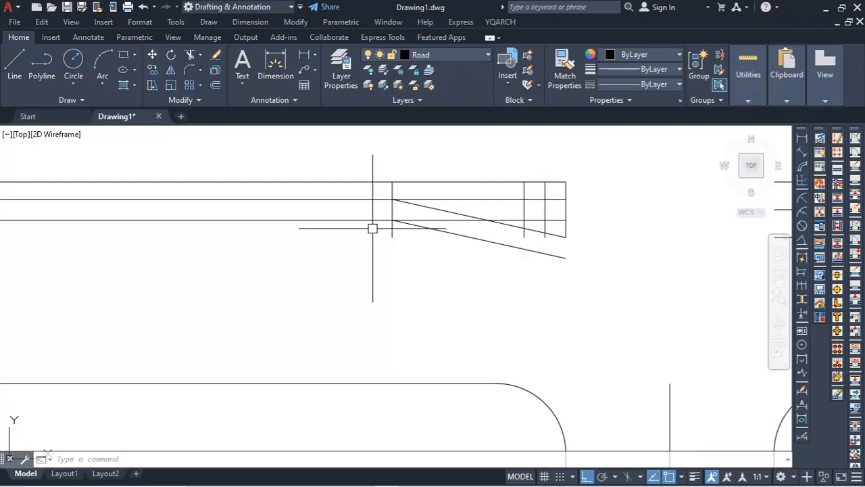
pyautogui.click(439, 210)
pyautogui.press('Escape')
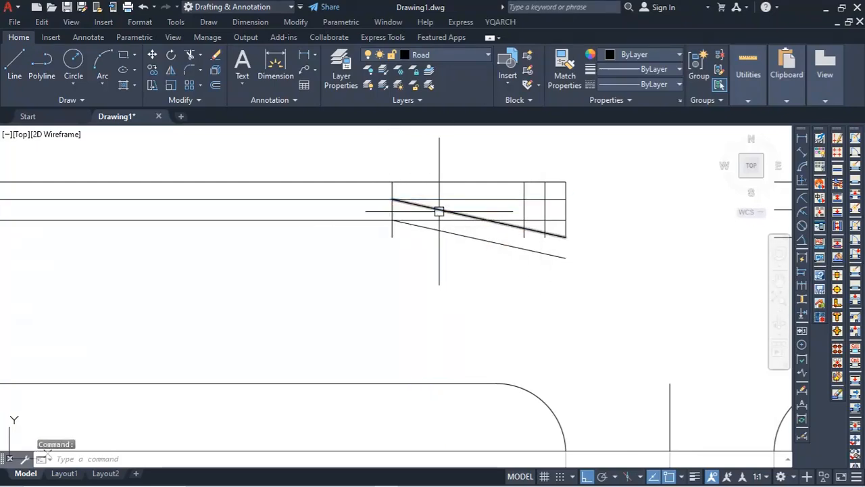
# - Try a 10' radius fillet between the upper inner line and the upper diagonal, and undo it
pyautogui.write('f')
pyautogui.press('Return')
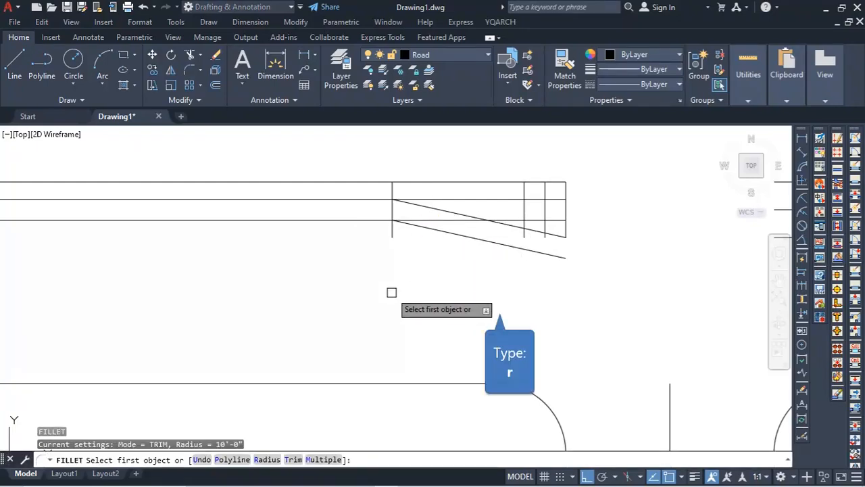
pyautogui.write('r')
pyautogui.press('Return')
pyautogui.write('10')
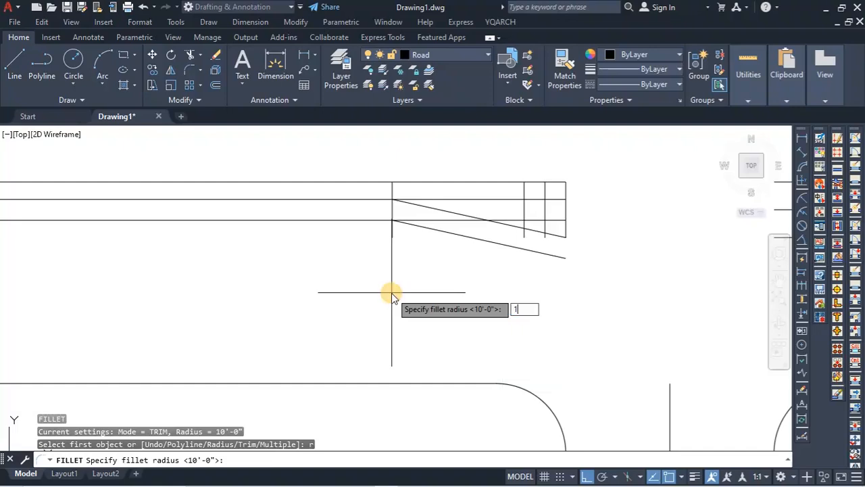
pyautogui.press('BackSpace')
pyautogui.press('BackSpace')
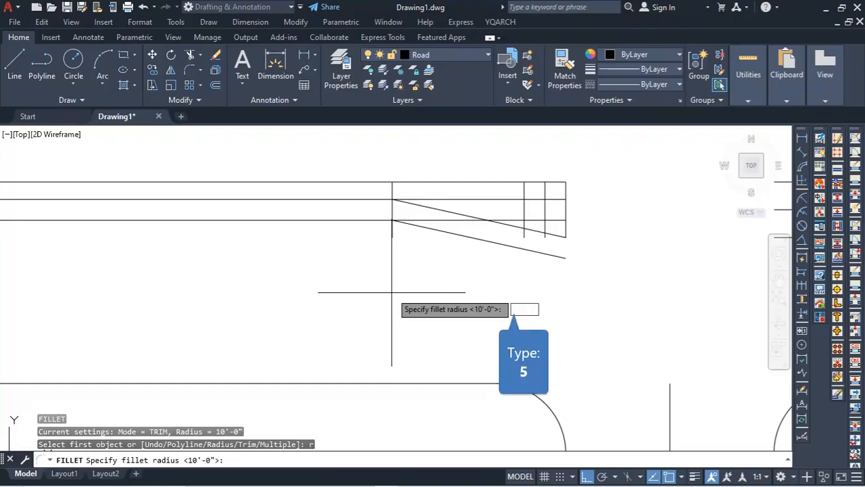
pyautogui.write('5')
pyautogui.press('BackSpace')
pyautogui.write('10')
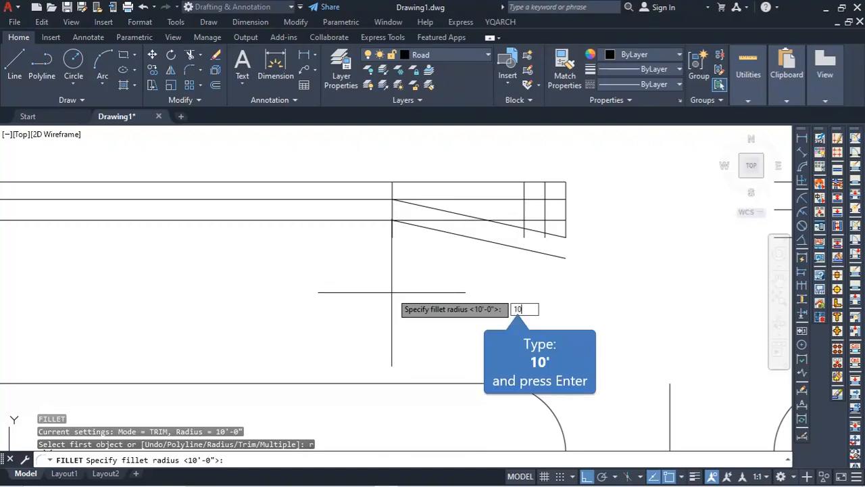
pyautogui.write("'")
pyautogui.press('Return')
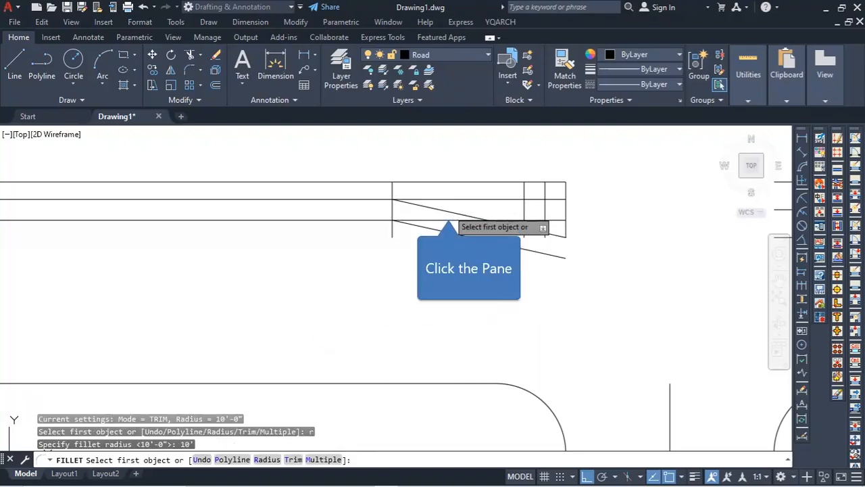
pyautogui.click(374, 201)
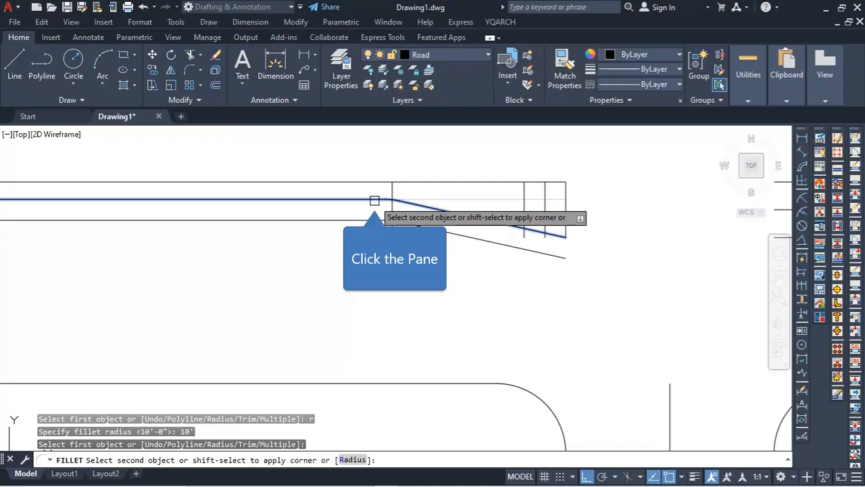
pyautogui.click(374, 200)
pyautogui.scroll(2, 381, 222)
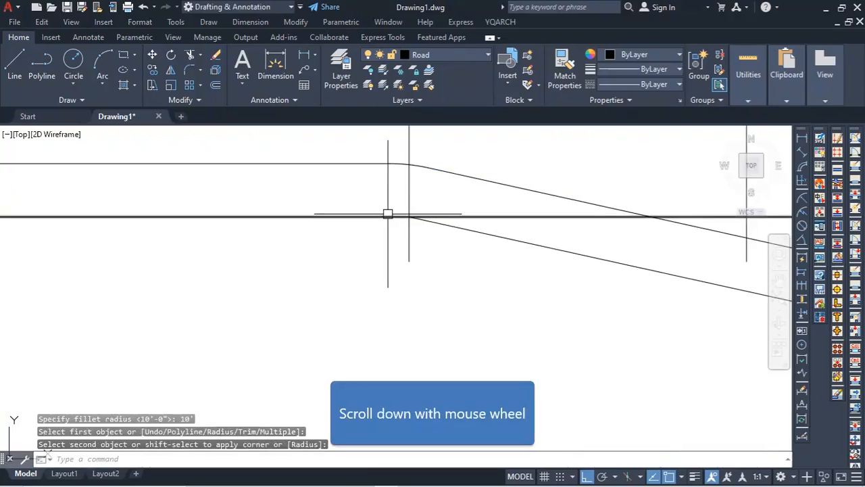
pyautogui.scroll(-2, 387, 218)
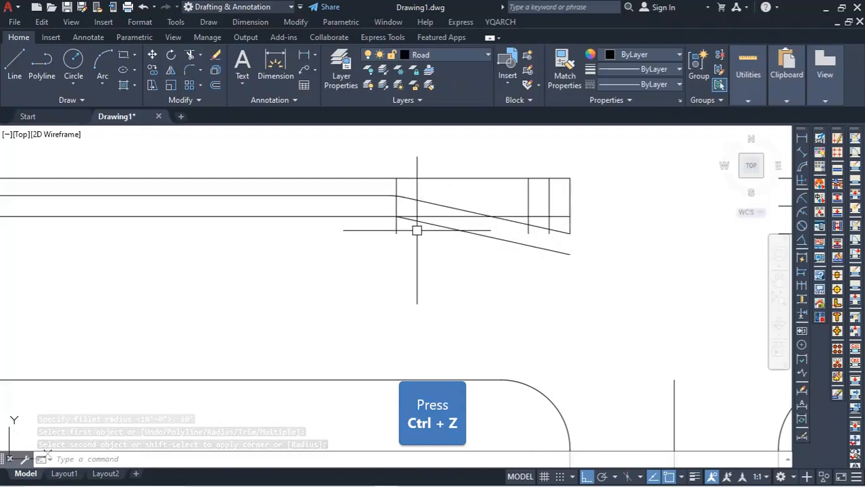
pyautogui.hotkey('ctrl', 'z')
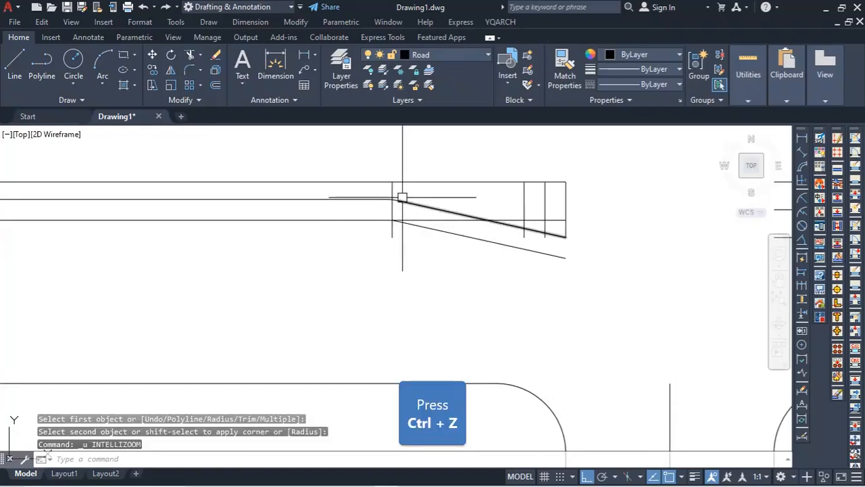
# - Fillet the corner between the median's upper inner line and the upper diagonal with a 15' radius
pyautogui.write('f')
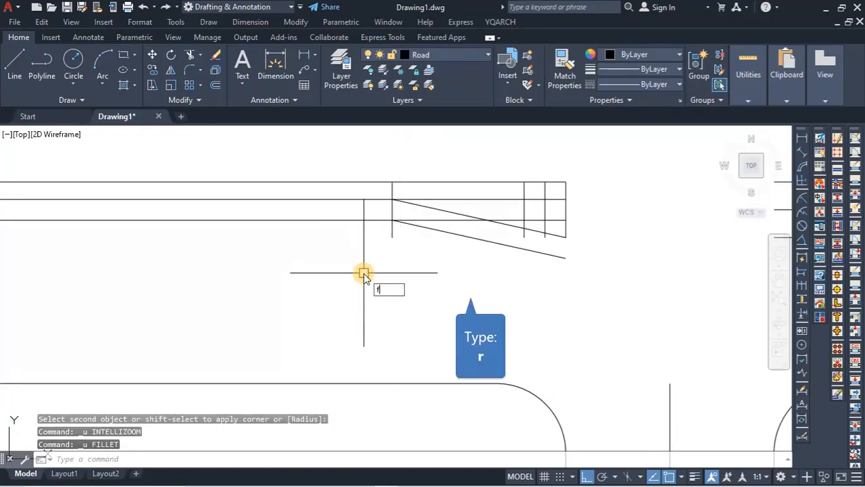
pyautogui.press('Return')
pyautogui.write('r')
pyautogui.press('Return')
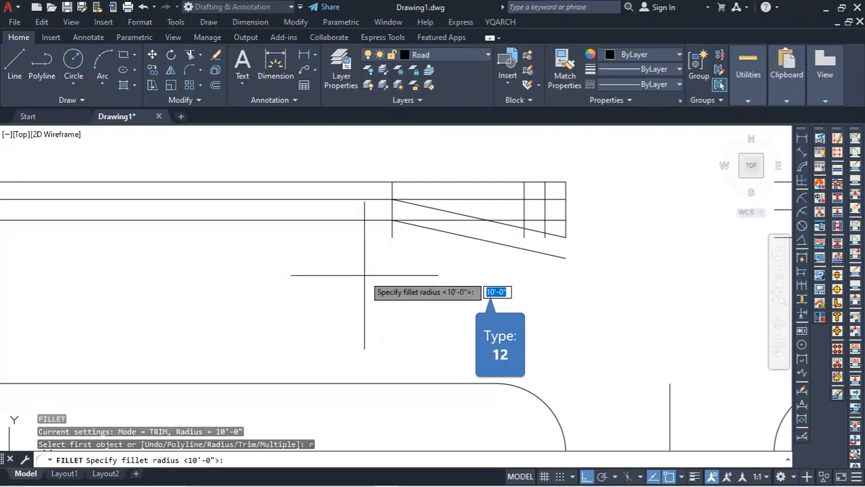
pyautogui.write('12')
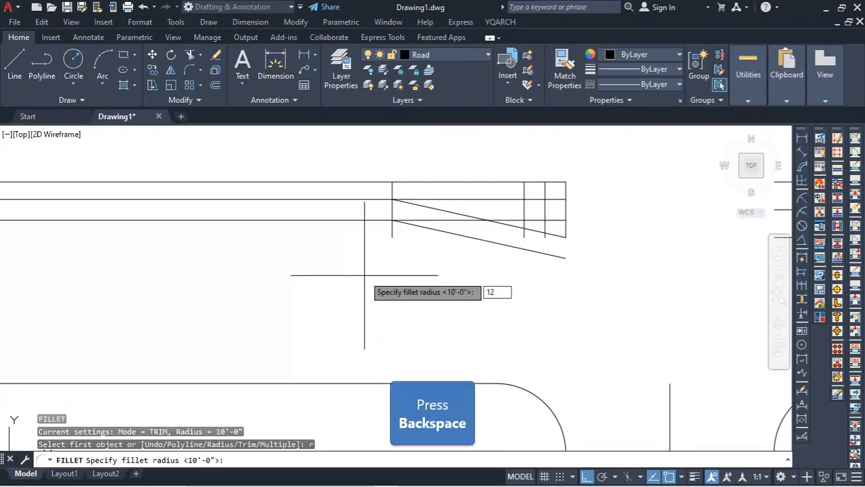
pyautogui.press('BackSpace')
pyautogui.write('5')
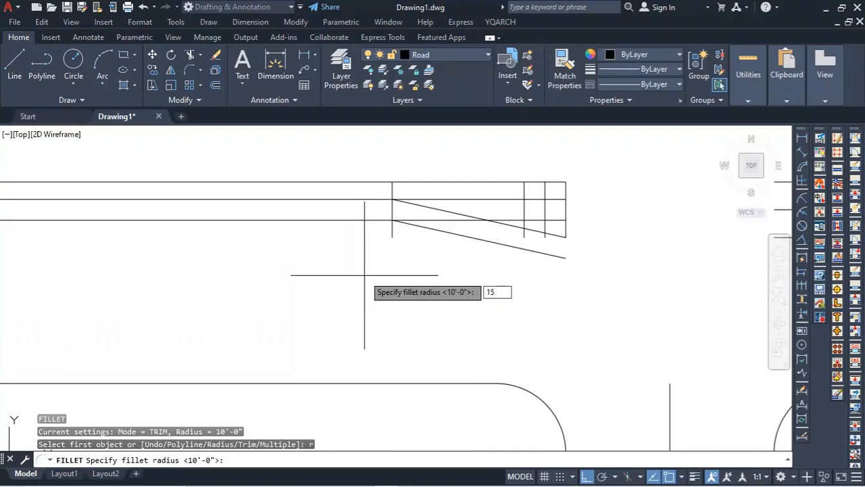
pyautogui.write("'")
pyautogui.press('Return')
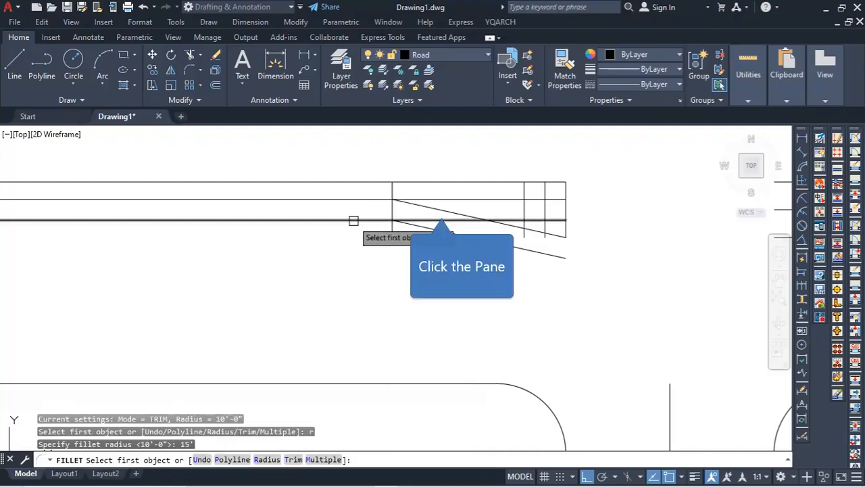
pyautogui.click(408, 201)
pyautogui.click(362, 197)
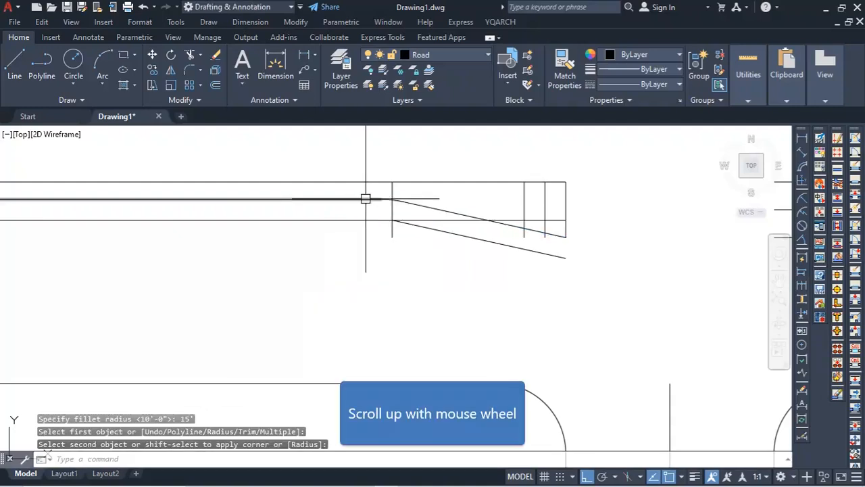
pyautogui.scroll(4, 415, 201)
pyautogui.scroll(-4, 415, 203)
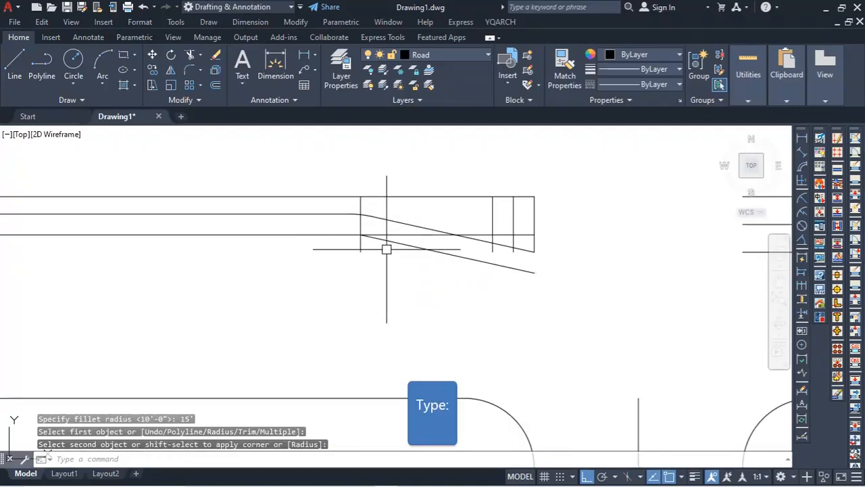
# - Fillet the corner between the median's lower inner line and the lower diagonal with the same 15' radius
pyautogui.press('Return')
pyautogui.click(393, 242)
pyautogui.click(331, 234)
pyautogui.scroll(5, 534, 268)
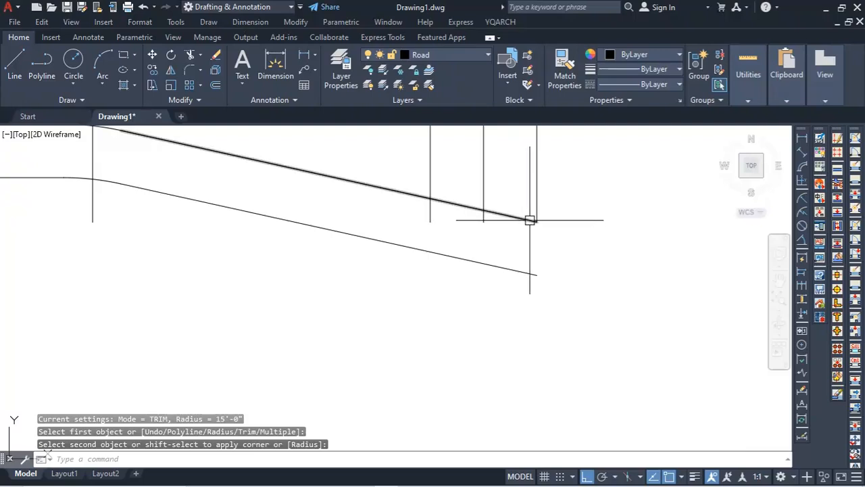
# - Draw a line from the upper diagonal's outer end perpendicular to the lower diagonal, across the median's end
pyautogui.click(20, 58)
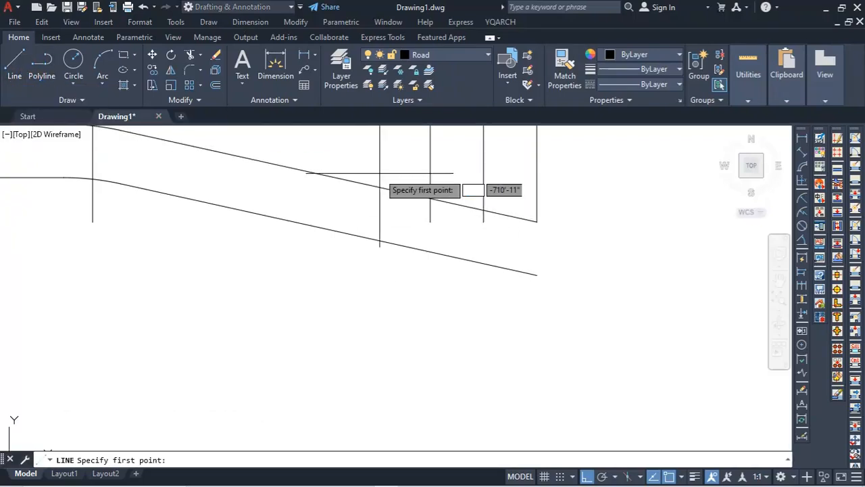
pyautogui.click(537, 221)
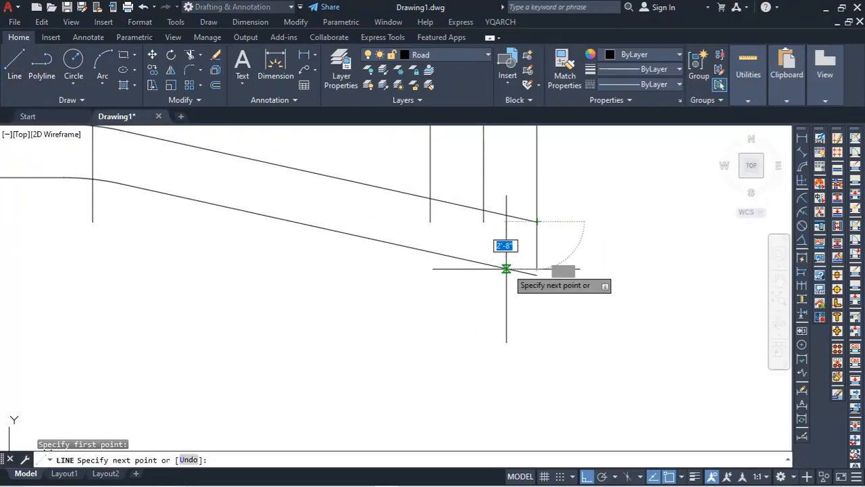
pyautogui.click(527, 272)
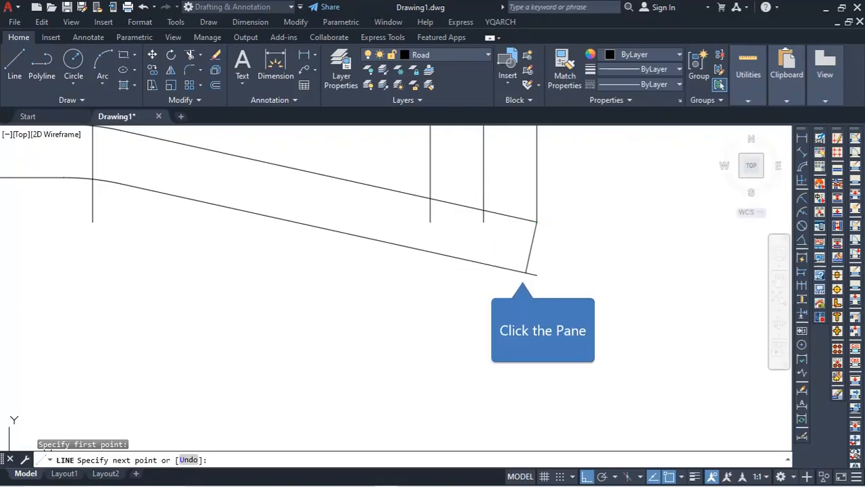
pyautogui.rightClick(560, 268)
pyautogui.click(585, 274)
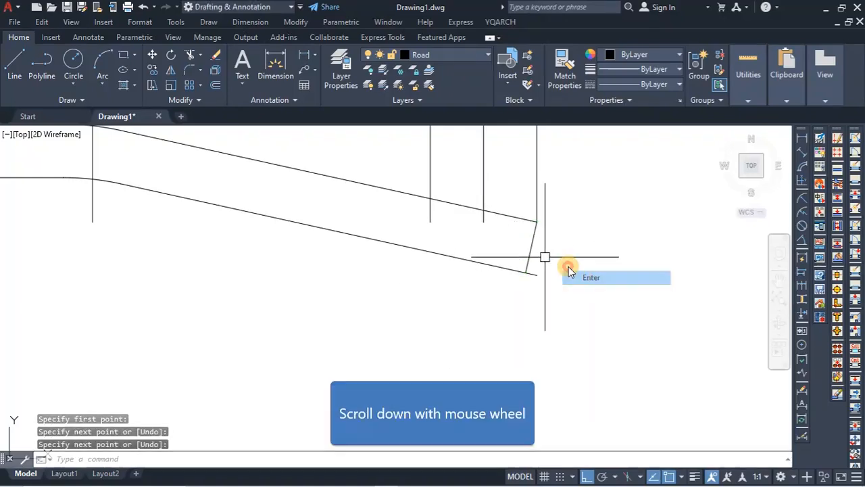
# - Try to fillet the upper diagonal with the short line across the median's end using the existing 15' radius
pyautogui.scroll(-3, 497, 248)
pyautogui.scroll(3, 503, 245)
pyautogui.press('space')
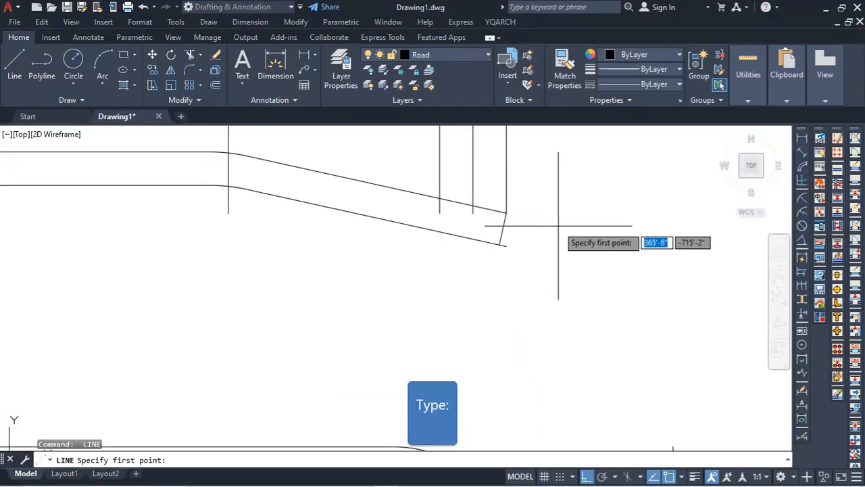
pyautogui.press('Escape')
pyautogui.write('f')
pyautogui.press('Return')
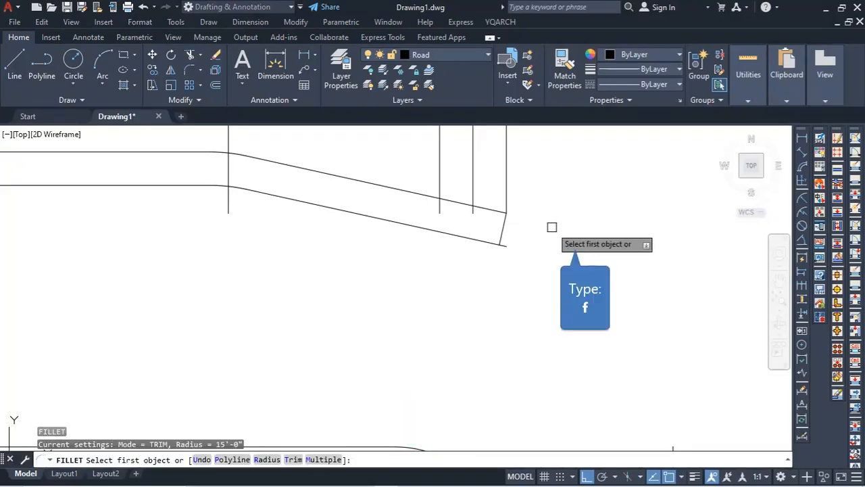
pyautogui.click(489, 209)
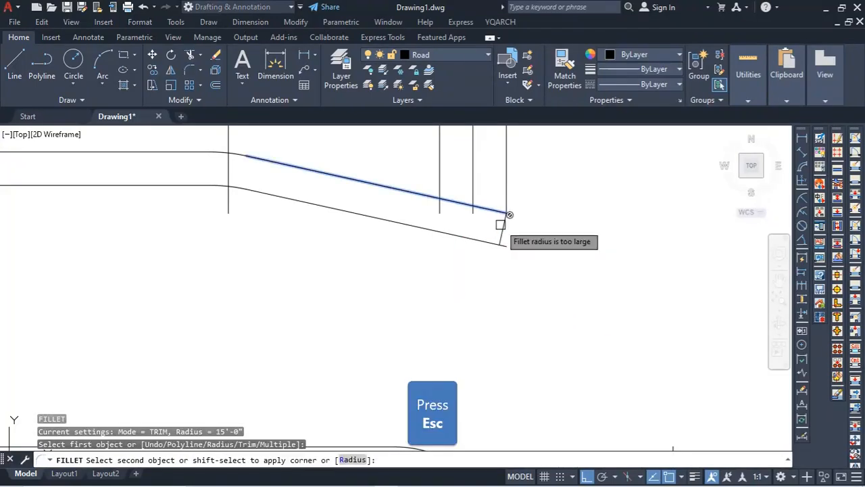
pyautogui.press('Escape')
# - Try the fillet between the upper diagonal and the short end line with 5' entered
pyautogui.write('f')
pyautogui.press('Return')
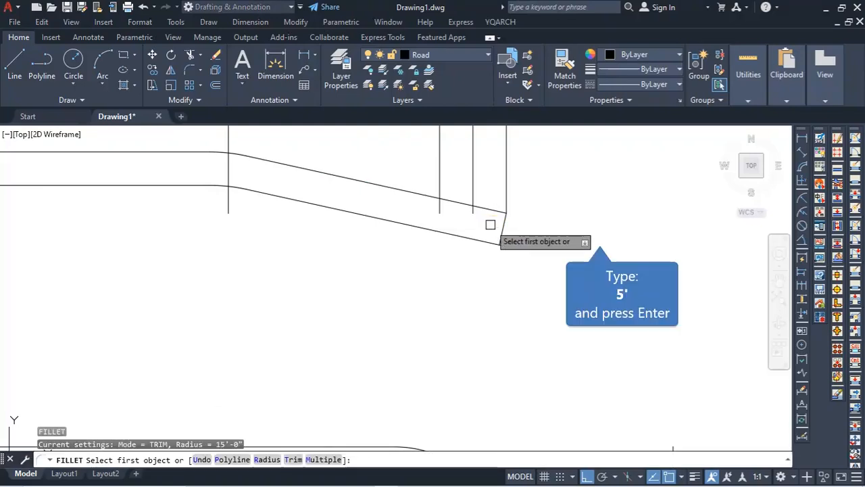
pyautogui.write('5')
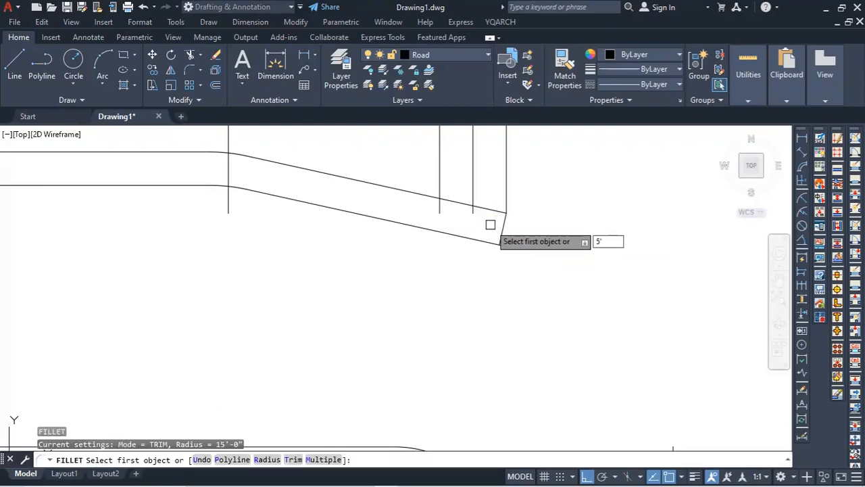
pyautogui.write("'")
pyautogui.press('Return')
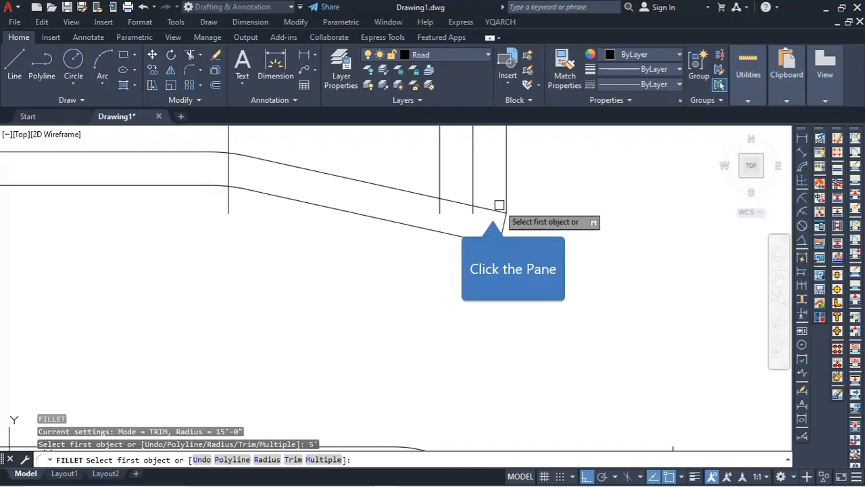
pyautogui.click(498, 208)
pyautogui.press('Escape')
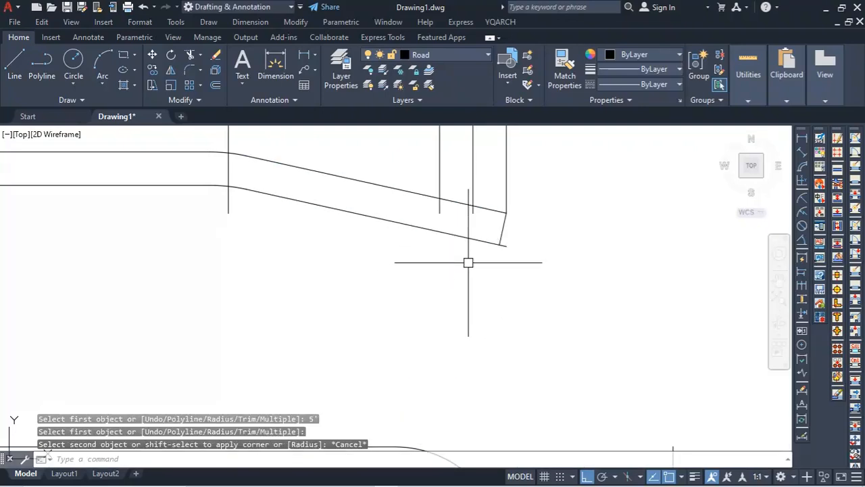
# - Try the fillet at the upper diagonal's outer end again with 24 entered
pyautogui.write('f')
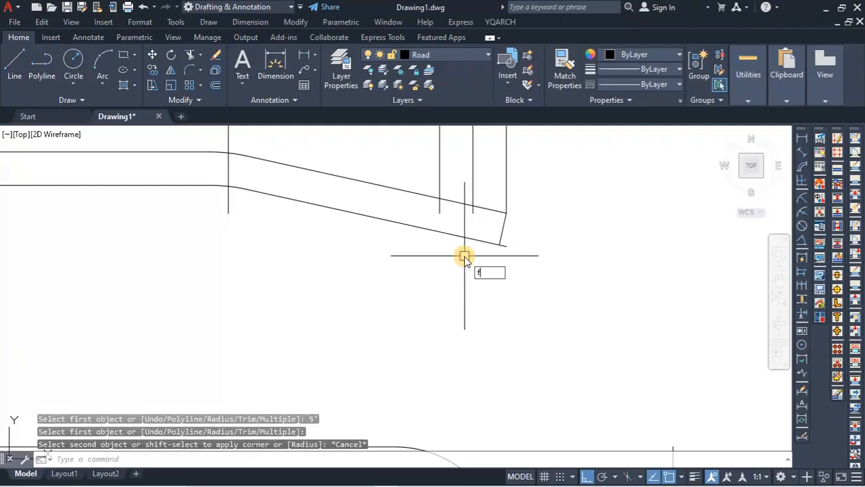
pyautogui.press('Return')
pyautogui.write('24')
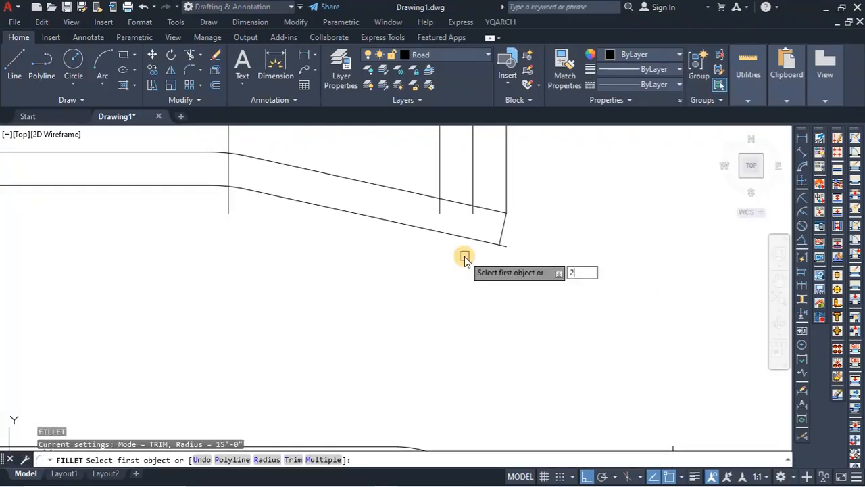
pyautogui.press('Return')
pyautogui.click(500, 211)
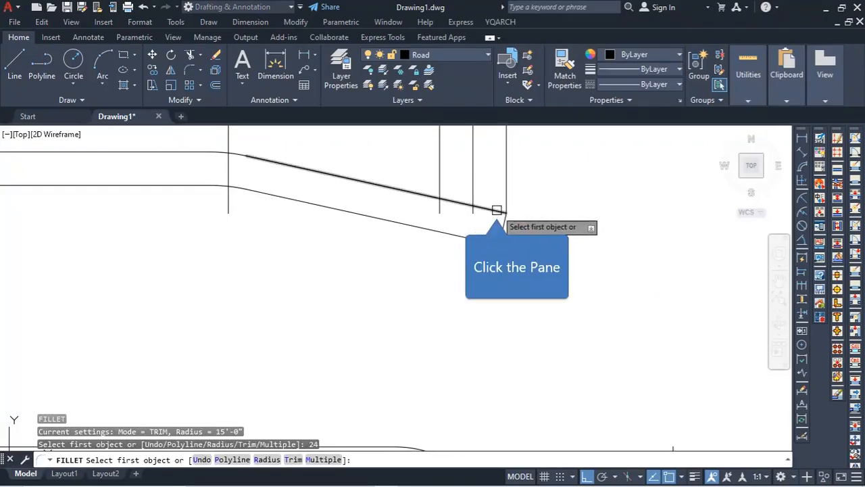
pyautogui.press('Escape')
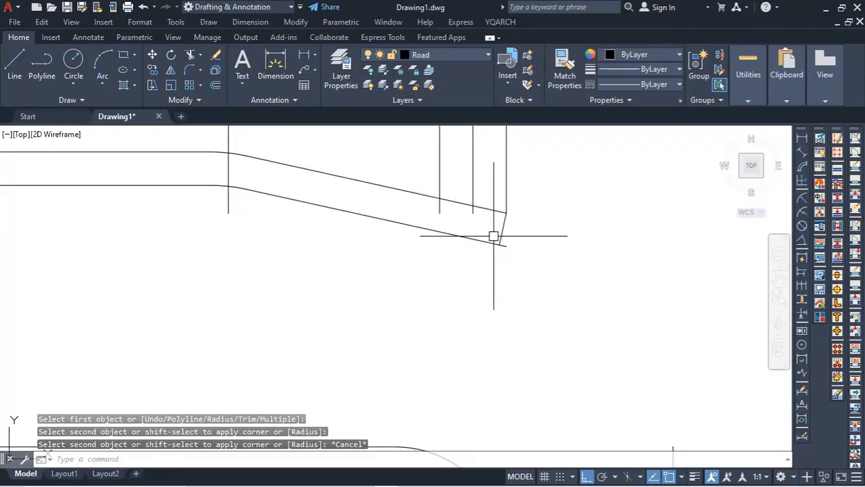
# - Round off the median's end by filleting the upper diagonal with the parallel lower diagonal, and delete the short line across it
pyautogui.write('f')
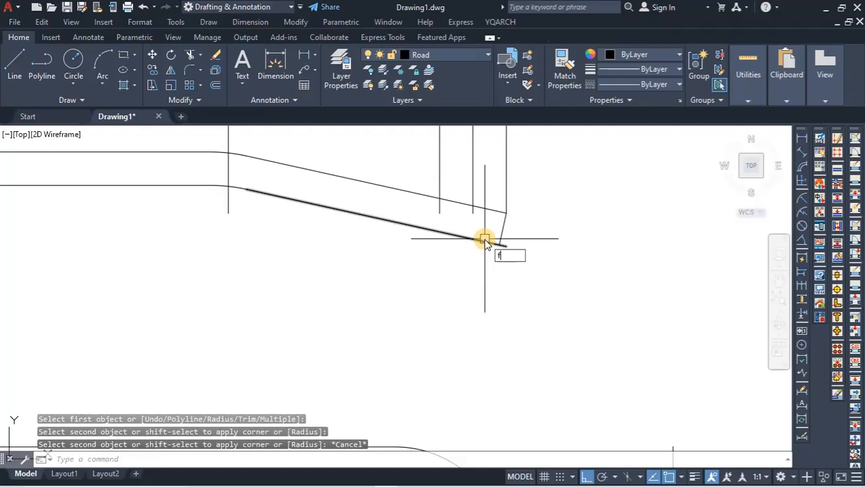
pyautogui.press('Return')
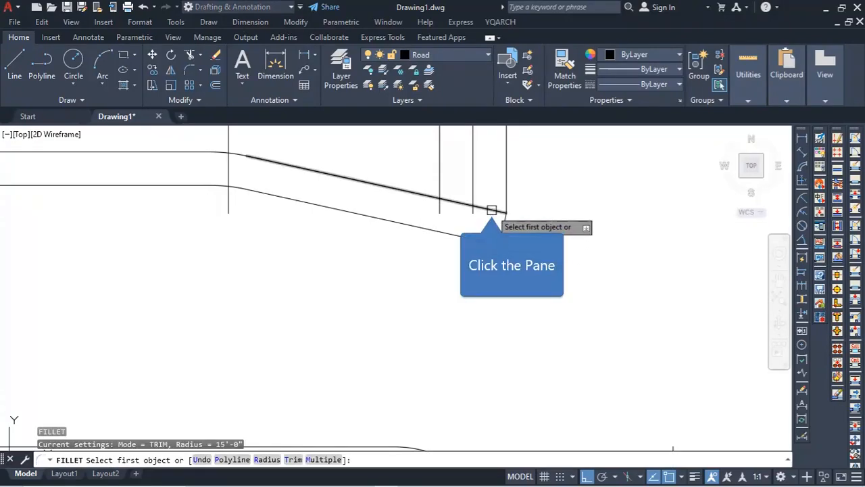
pyautogui.click(491, 210)
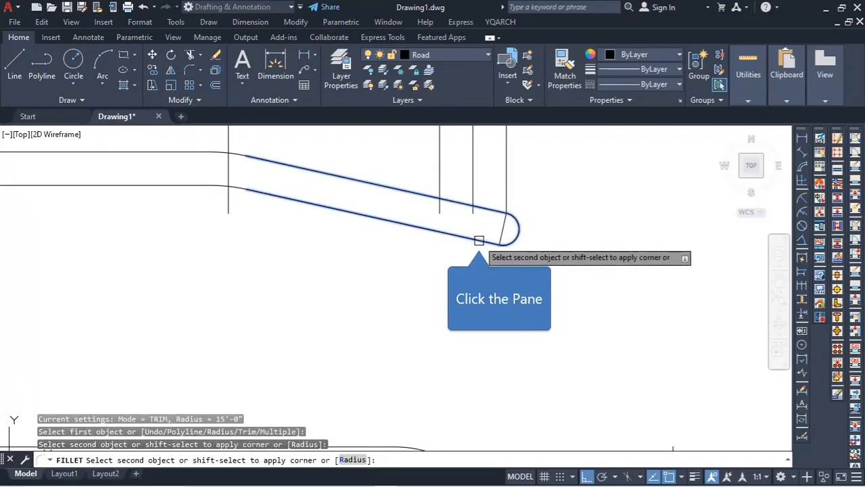
pyautogui.click(479, 240)
pyautogui.press('Escape')
pyautogui.click(503, 228)
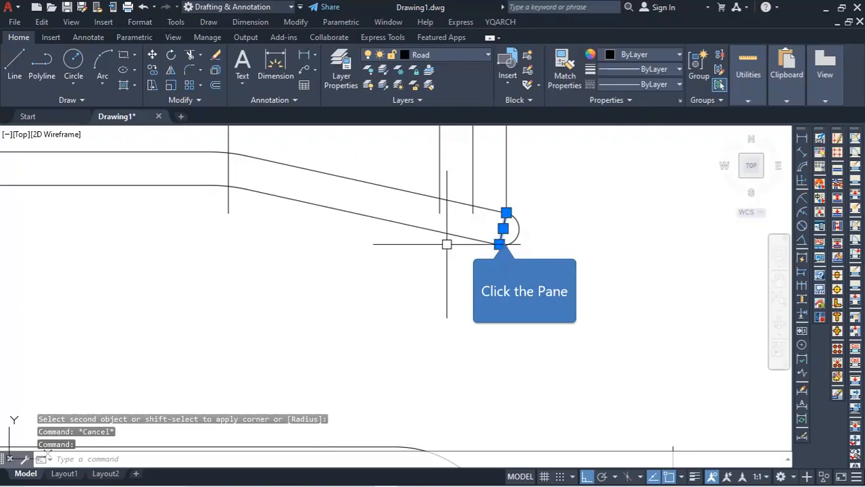
pyautogui.press('Delete')
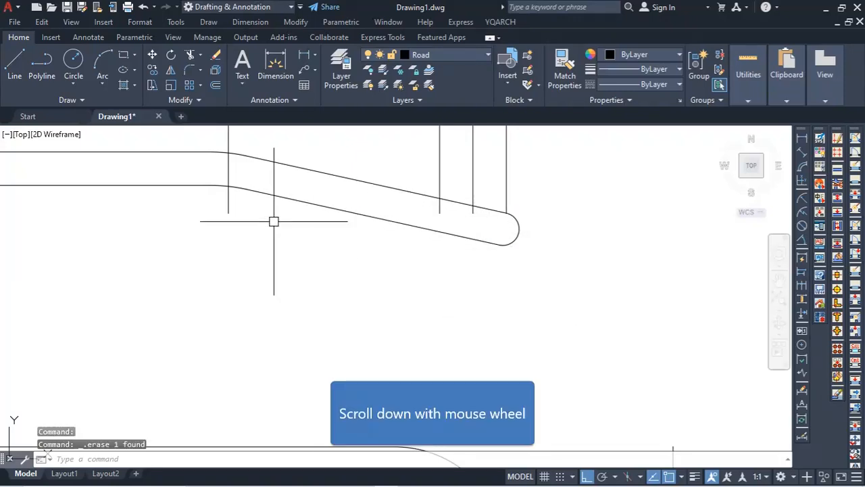
# - Mirror both diagonals, their bend arcs and the rounded tip about the vertical line at the median's middle, keeping the originals
pyautogui.scroll(-3, 258, 241)
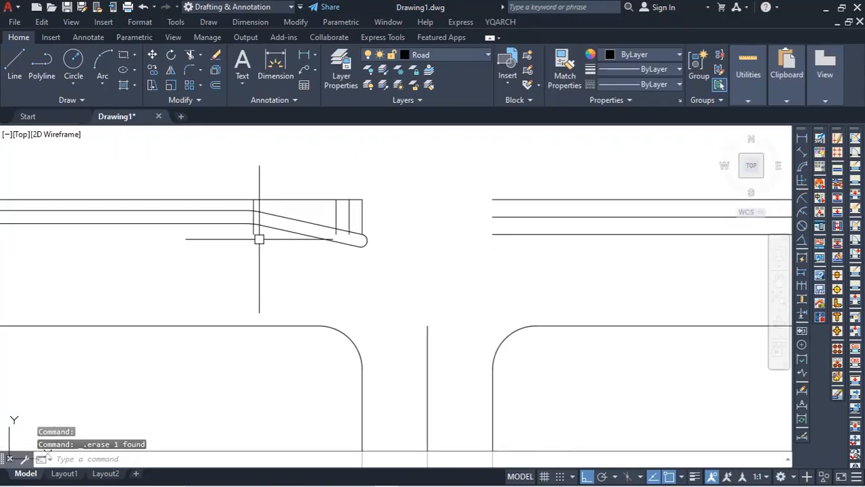
pyautogui.scroll(-3, 402, 236)
pyautogui.scroll(5, 395, 171)
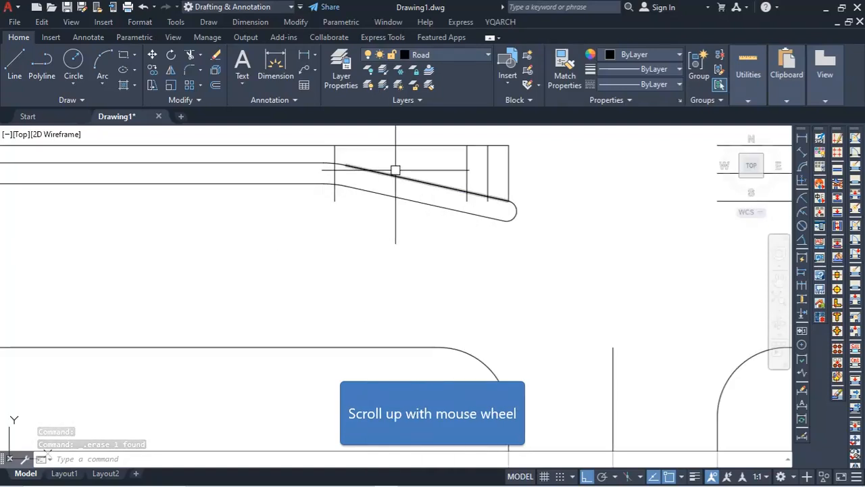
pyautogui.click(396, 170)
pyautogui.click(361, 242)
pyautogui.scroll(4, 508, 222)
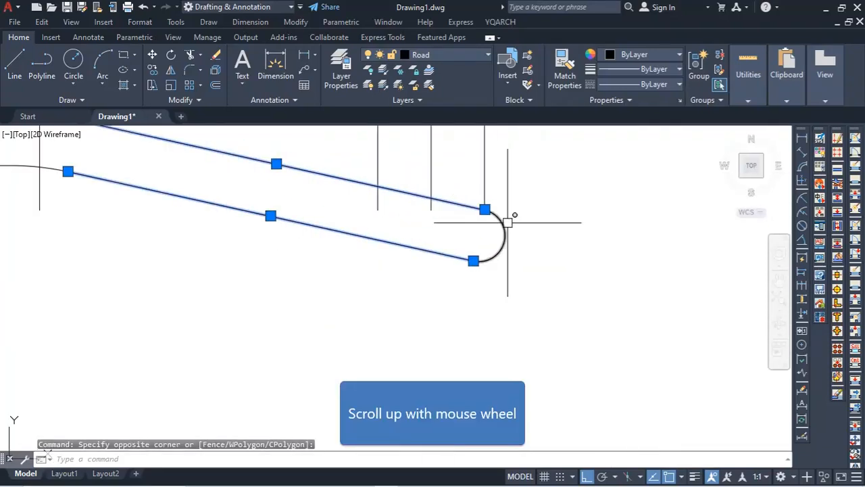
pyautogui.click(504, 240)
pyautogui.scroll(-3, 569, 257)
pyautogui.scroll(3, 406, 231)
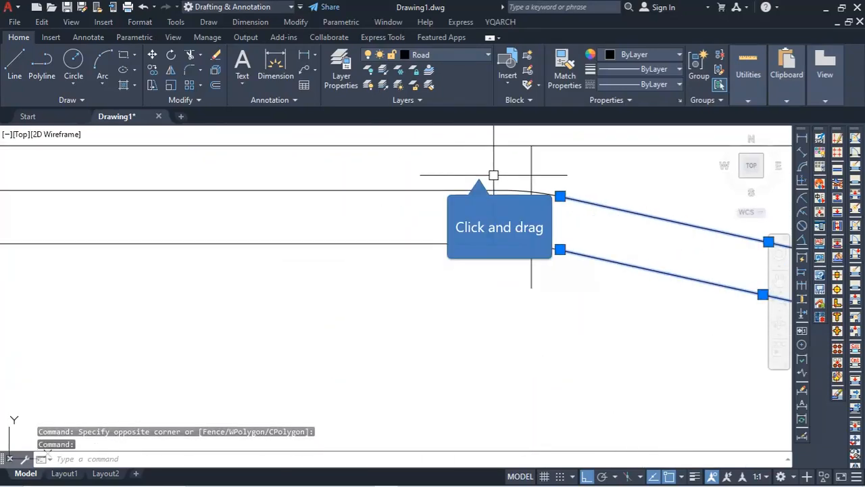
pyautogui.click(486, 171)
pyautogui.click(589, 284)
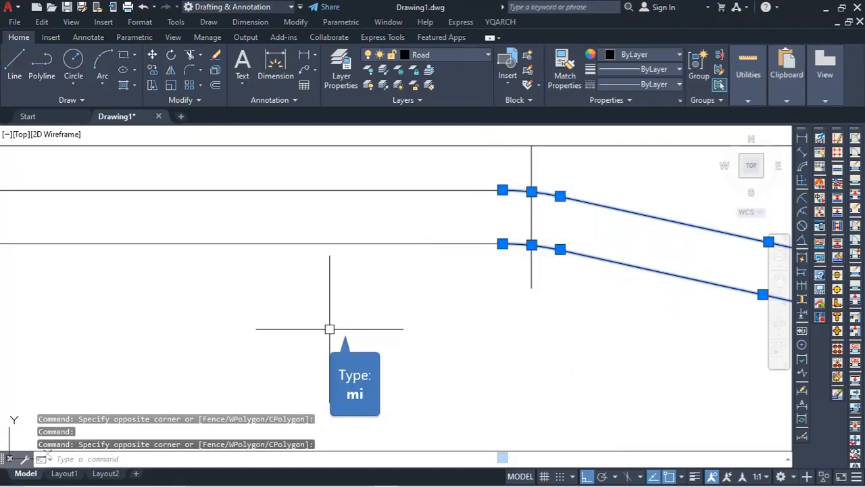
pyautogui.write('m')
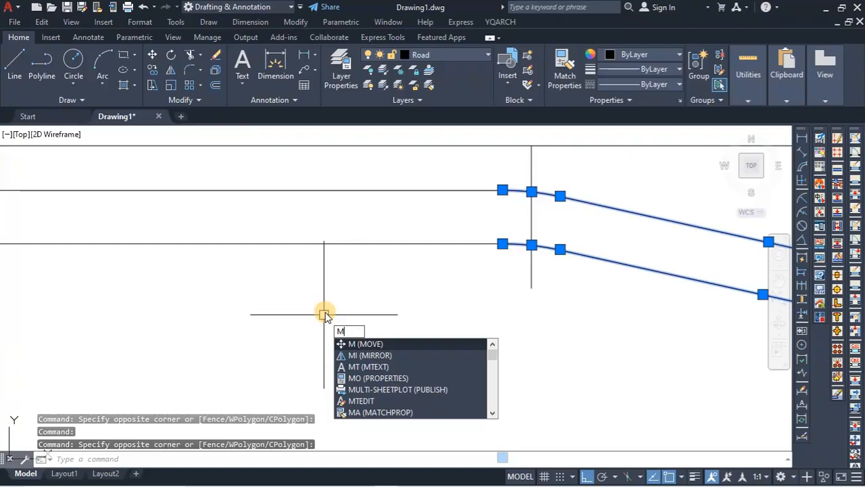
pyautogui.write('i')
pyautogui.press('Return')
pyautogui.scroll(-5, 315, 306)
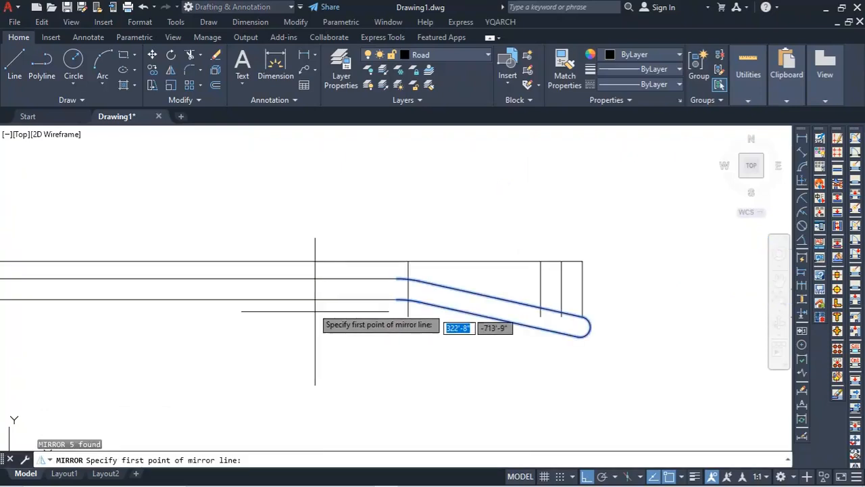
pyautogui.moveTo(120, 260)
pyautogui.mouseDown(button='middle')
pyautogui.moveTo(473, 218)
pyautogui.moveTo(371, 198)
pyautogui.mouseUp(button='middle')
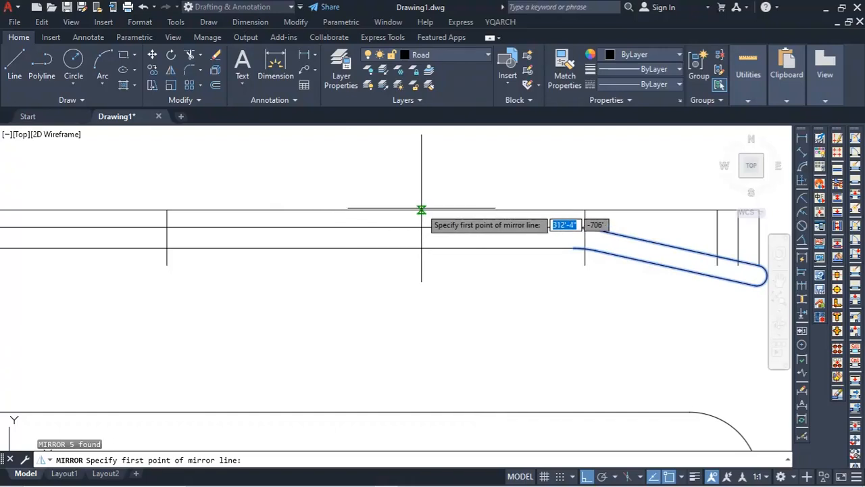
pyautogui.click(168, 211)
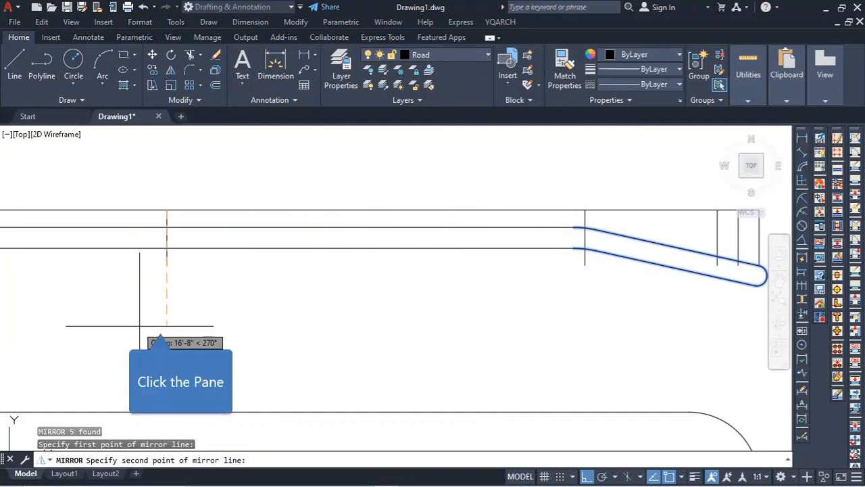
pyautogui.click(169, 334)
pyautogui.click(189, 368)
# - Mirror the copied tapered end about a horizontal axis through its vertical line's midpoint so it points upward, erasing the source objects
pyautogui.scroll(4, 203, 227)
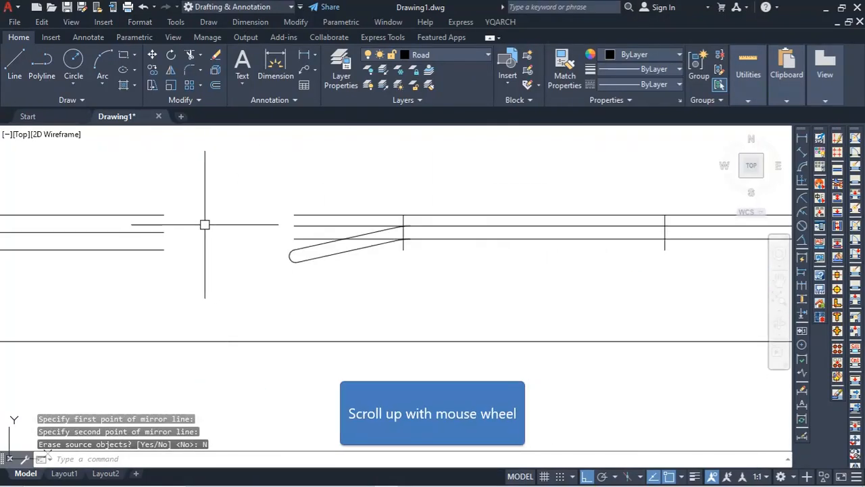
pyautogui.click(260, 189)
pyautogui.click(417, 293)
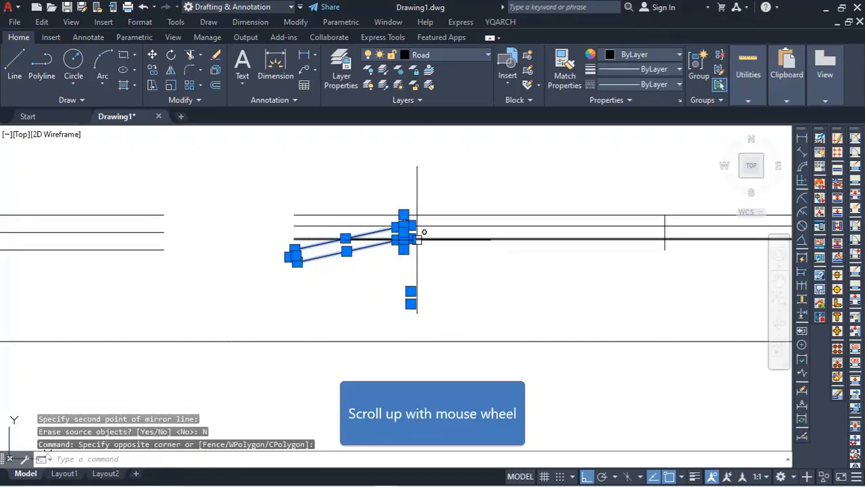
pyautogui.scroll(2, 420, 236)
pyautogui.write('m')
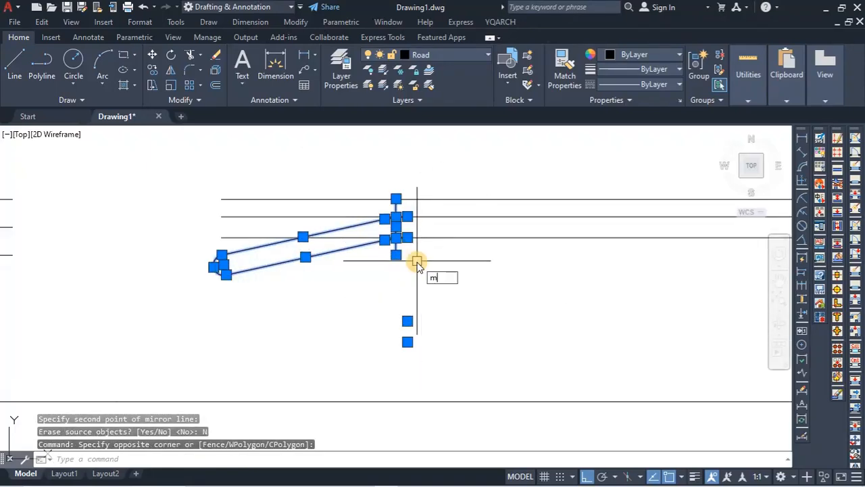
pyautogui.write('i')
pyautogui.press('Return')
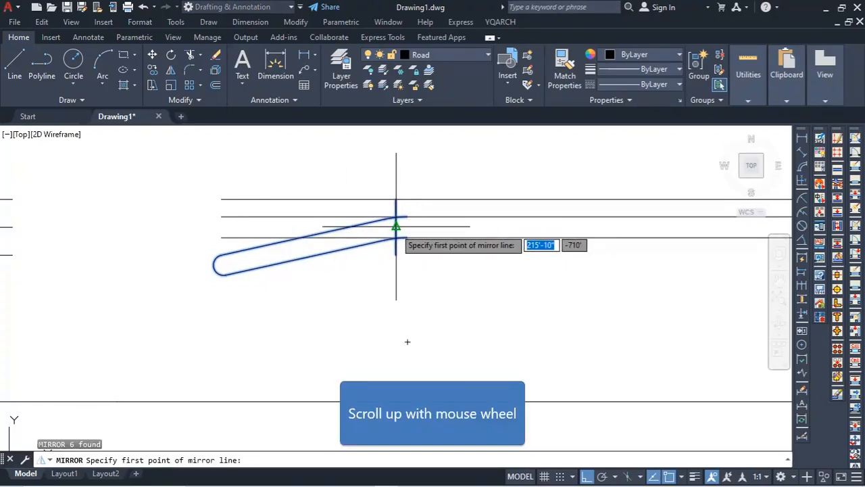
pyautogui.scroll(2, 396, 227)
pyautogui.click(396, 225)
pyautogui.click(495, 224)
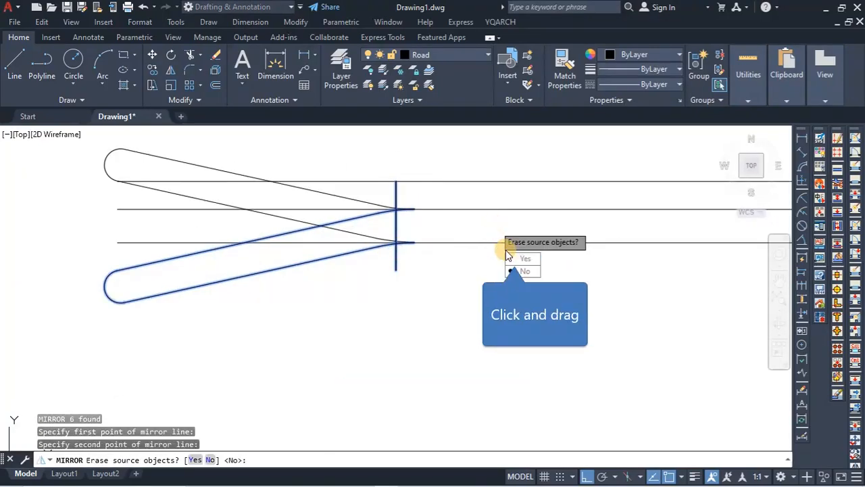
pyautogui.click(515, 265)
pyautogui.scroll(-2, 369, 244)
pyautogui.scroll(3, 322, 246)
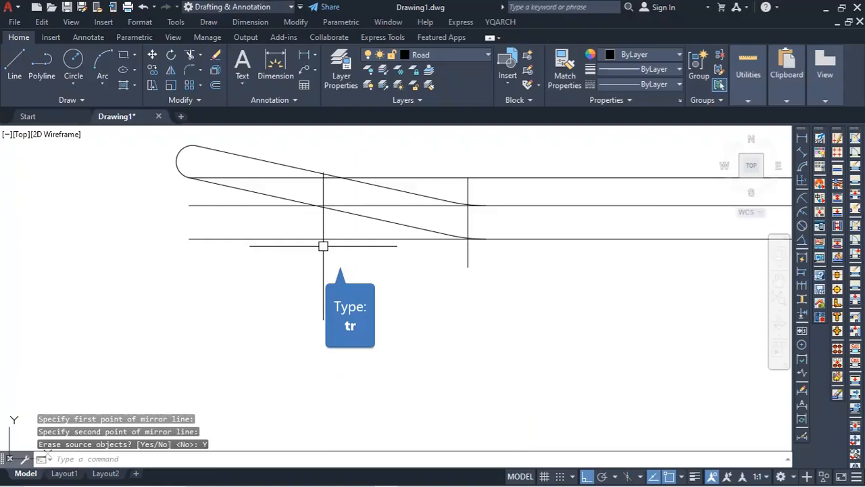
# - Trim off the straight horizontal line stubs extending beyond the bend at the central median's western tapered end
pyautogui.write('tr')
pyautogui.press('Return')
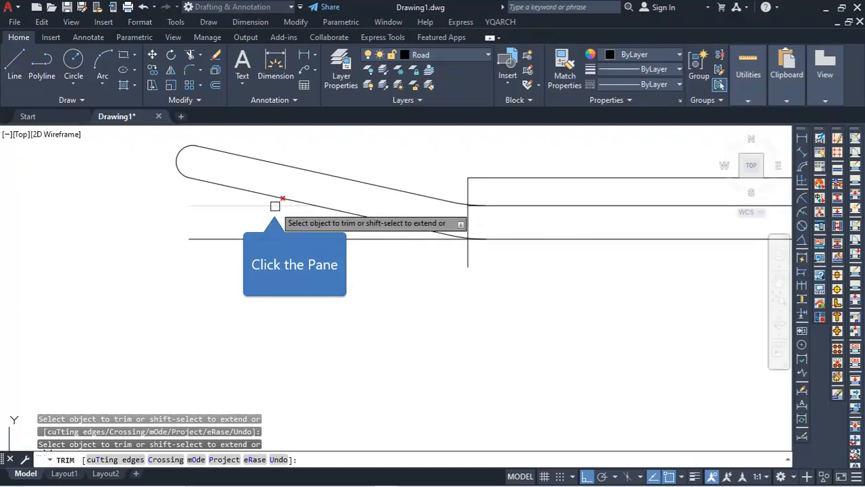
pyautogui.click(275, 206)
pyautogui.scroll(5, 488, 236)
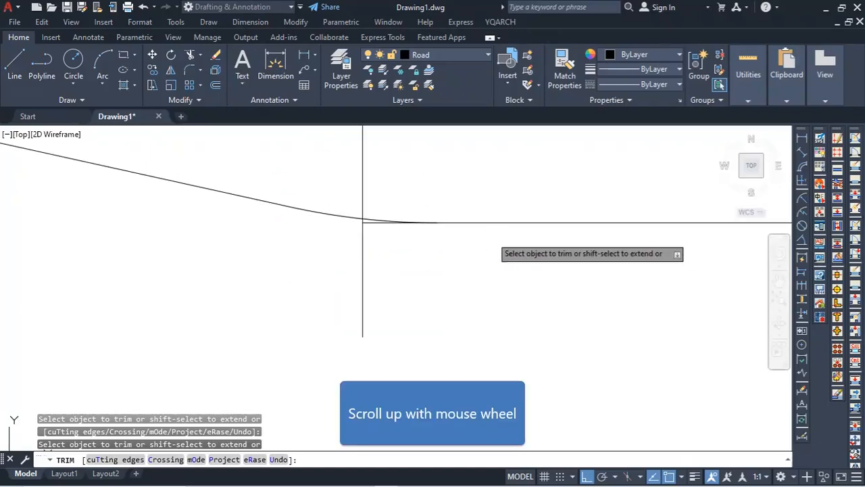
pyautogui.scroll(-3, 336, 304)
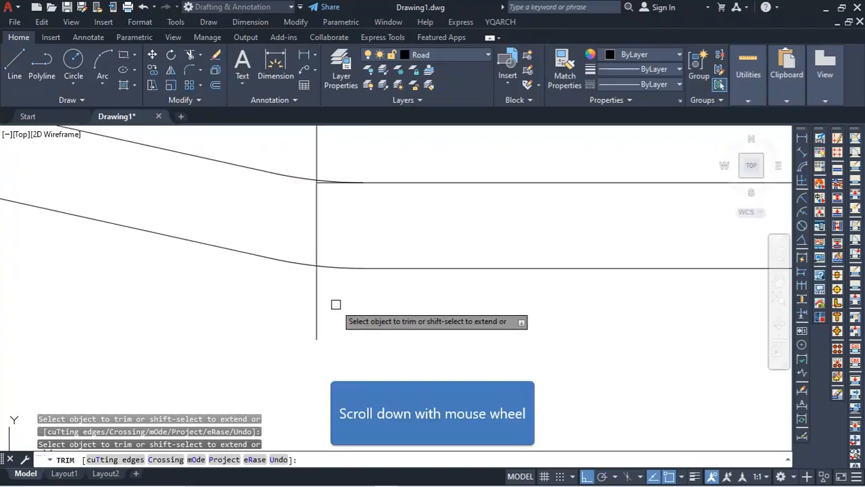
pyautogui.scroll(5, 334, 190)
pyautogui.scroll(-3, 286, 189)
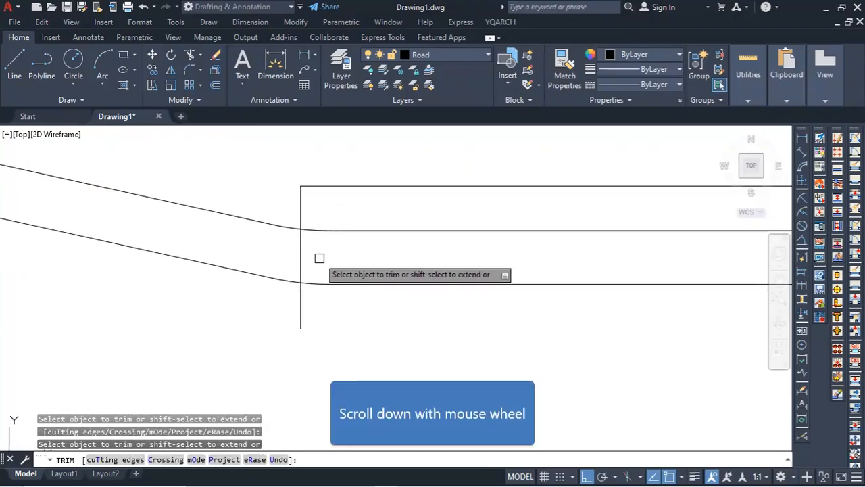
pyautogui.press('Escape')
# - Delete the leftover construction geometry around the central median: the upper horizontal line and the short vertical lines at its middle and both ends
pyautogui.click(302, 254)
pyautogui.click(366, 184)
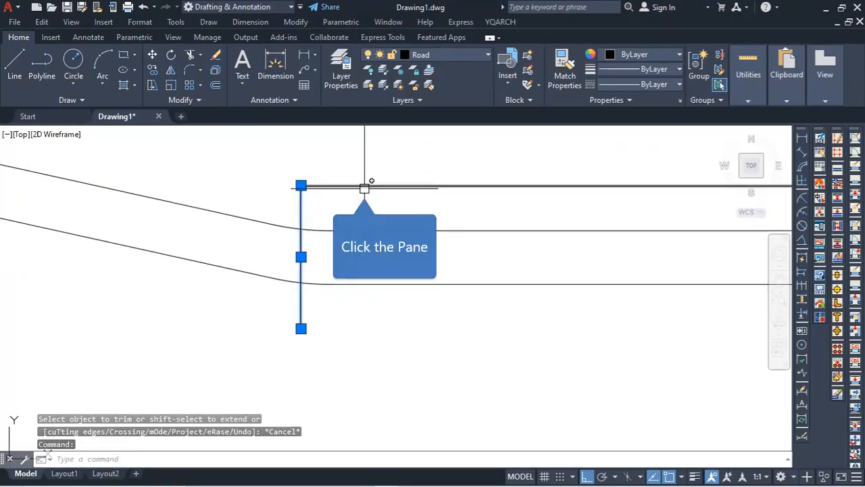
pyautogui.scroll(-5, 521, 261)
pyautogui.scroll(3, 388, 266)
pyautogui.scroll(4, 387, 267)
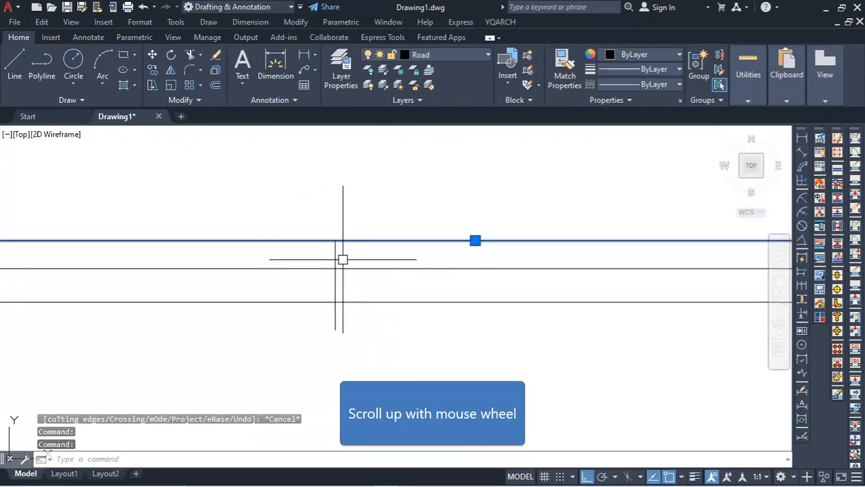
pyautogui.click(332, 263)
pyautogui.scroll(-8, 338, 277)
pyautogui.scroll(6, 500, 282)
pyautogui.click(400, 265)
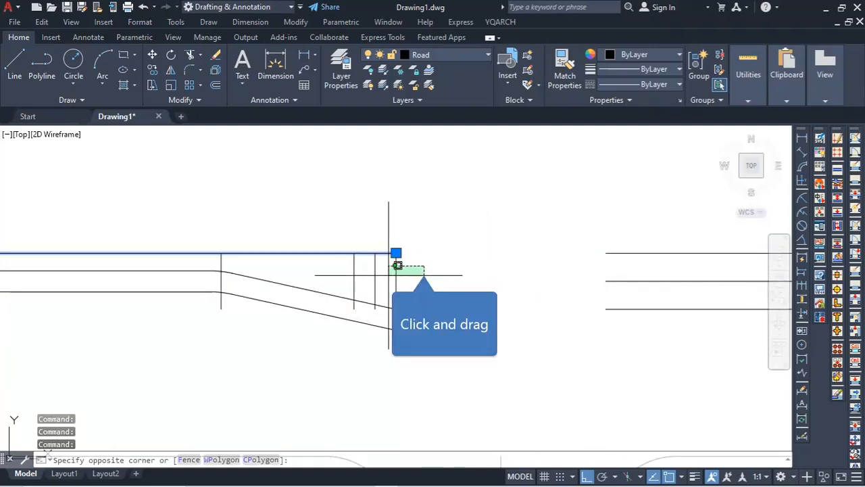
pyautogui.click(328, 293)
pyautogui.click(222, 264)
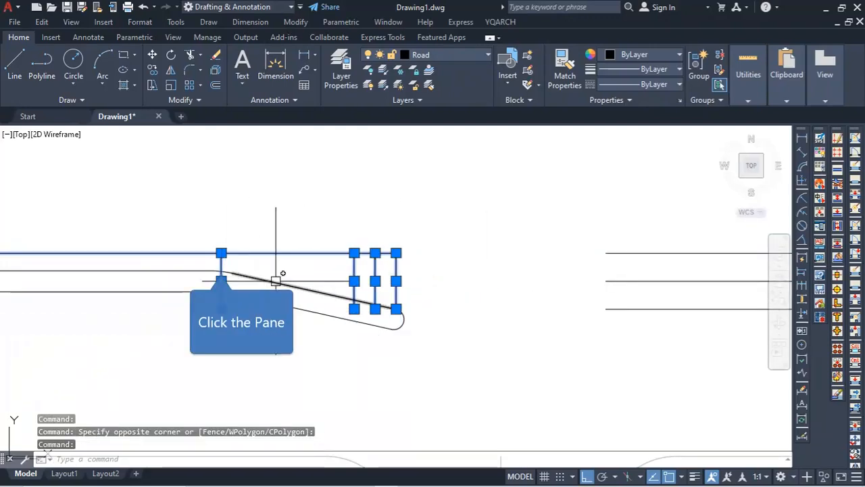
pyautogui.press('Delete')
# - Draw a vertical line closing the open end of the eastern median, from its lower line's endpoint to its upper line's endpoint
pyautogui.scroll(-4, 412, 207)
pyautogui.moveTo(411, 266); pyautogui.dragTo(499, 232, button='middle')
pyautogui.scroll(-2, 498, 232)
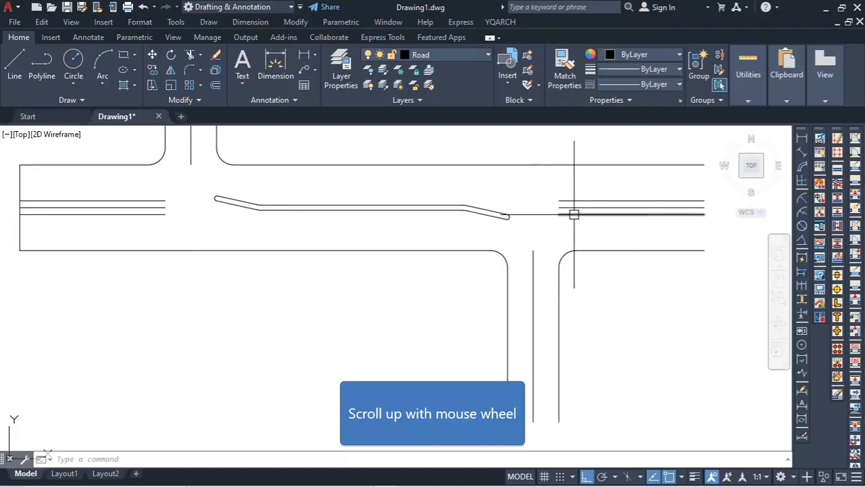
pyautogui.scroll(2, 574, 214)
pyautogui.moveTo(565, 212); pyautogui.dragTo(536, 269, button='middle')
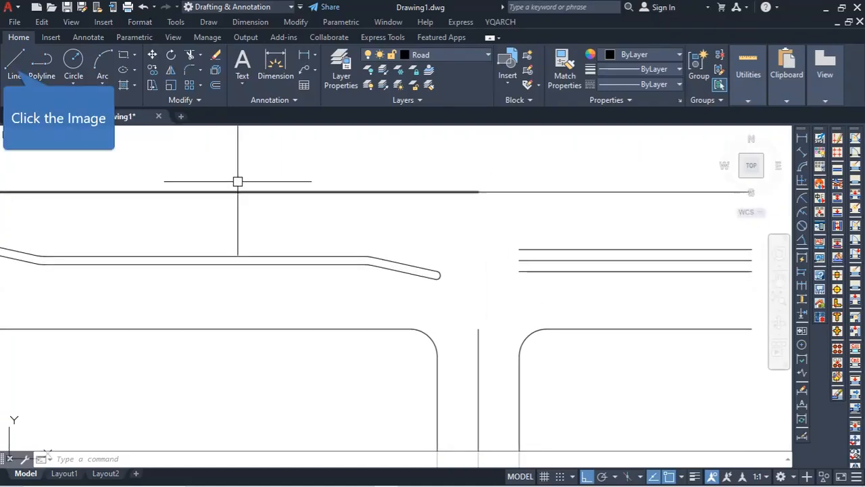
pyautogui.click(20, 66)
pyautogui.scroll(3, 556, 263)
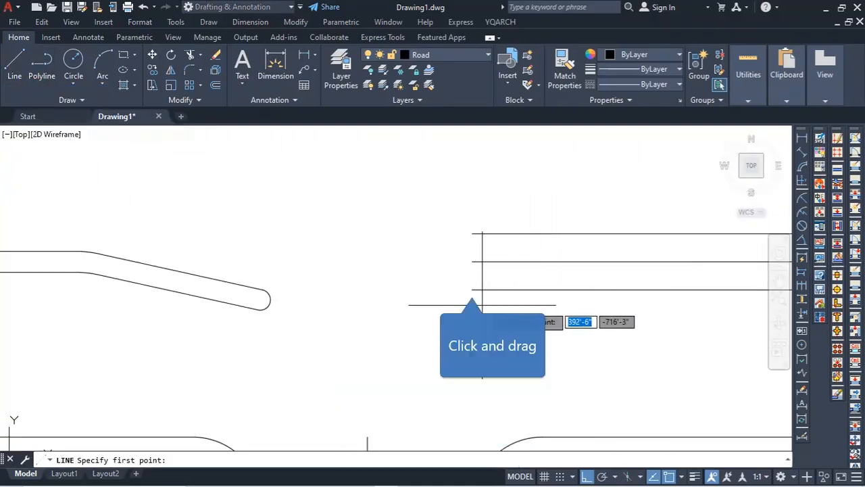
pyautogui.moveTo(473, 289); pyautogui.dragTo(486, 232)
pyautogui.click(486, 316)
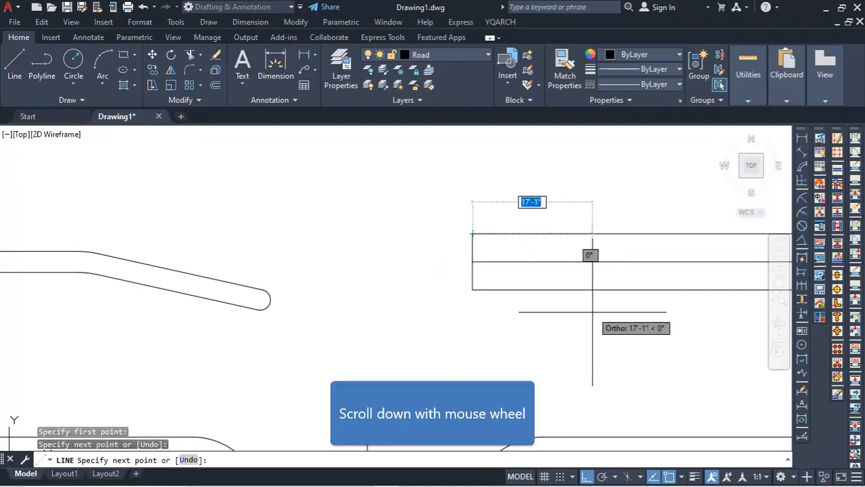
pyautogui.scroll(-4, 587, 316)
pyautogui.rightClick(586, 316)
pyautogui.click(617, 325)
pyautogui.scroll(5, 553, 287)
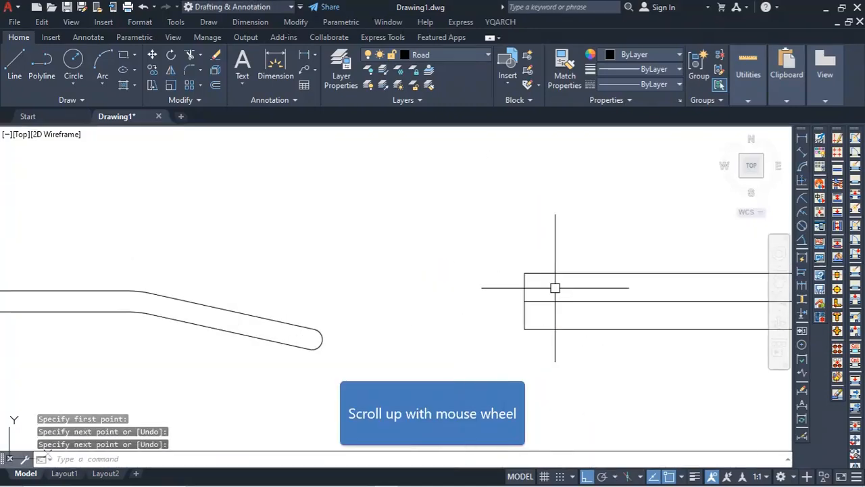
pyautogui.write('f')
pyautogui.press('Return')
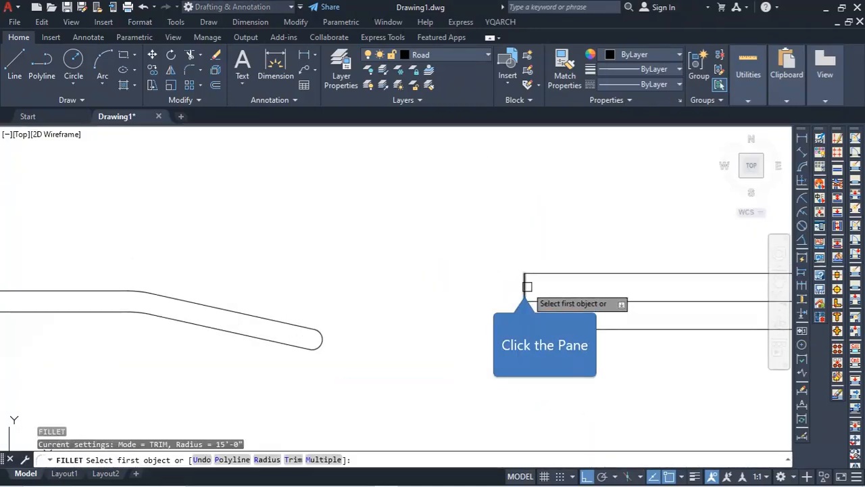
pyautogui.click(524, 284)
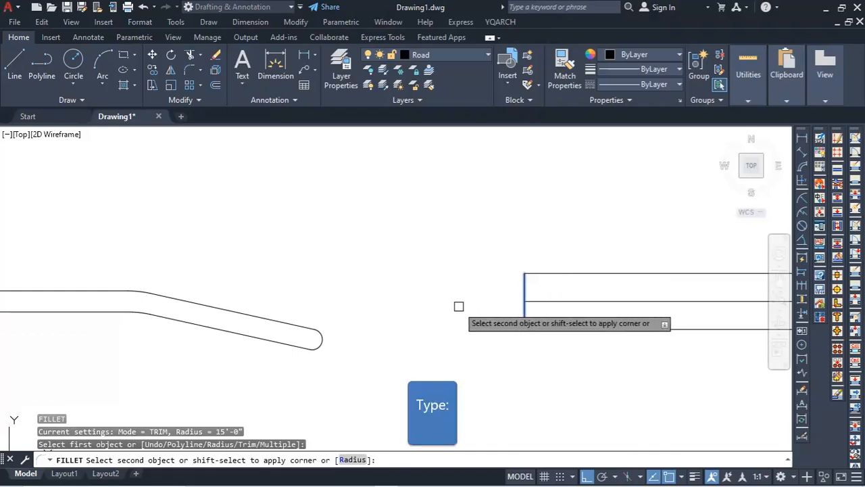
pyautogui.press('Escape')
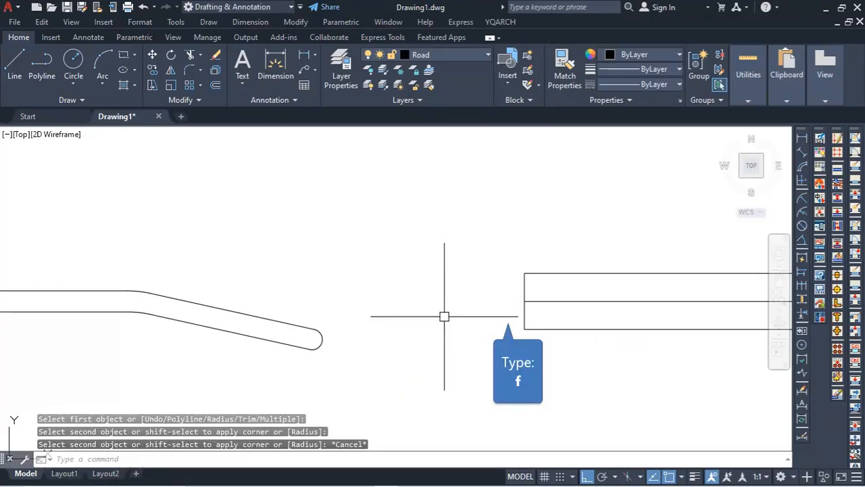
# - Try a 5' radius fillet between the eastern median's end line and its upper line, and undo it
pyautogui.write('f')
pyautogui.press('Return')
pyautogui.write('r')
pyautogui.press('Return')
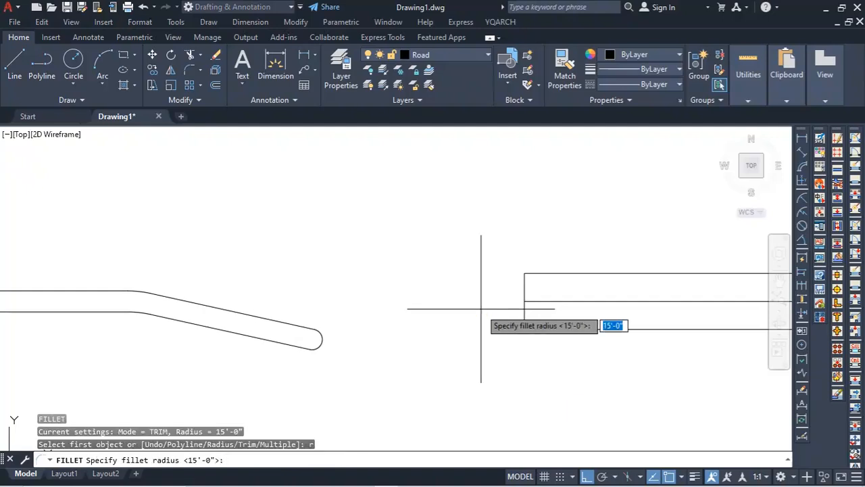
pyautogui.write('5')
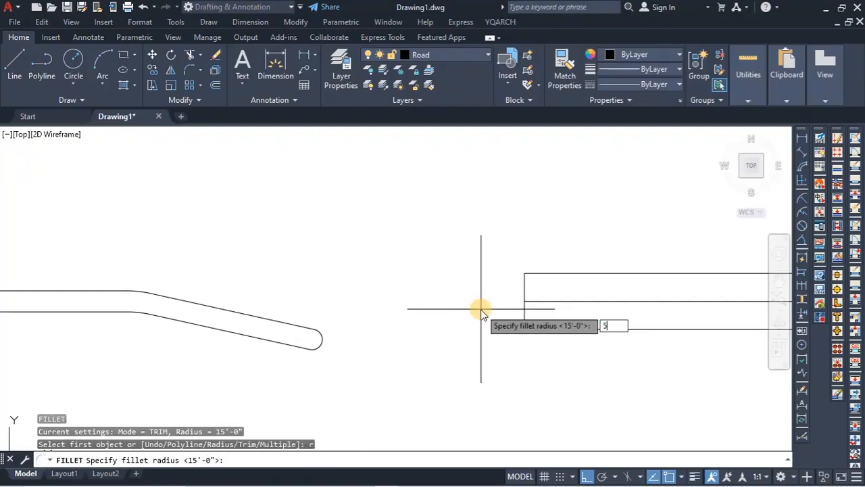
pyautogui.write("'")
pyautogui.press('Return')
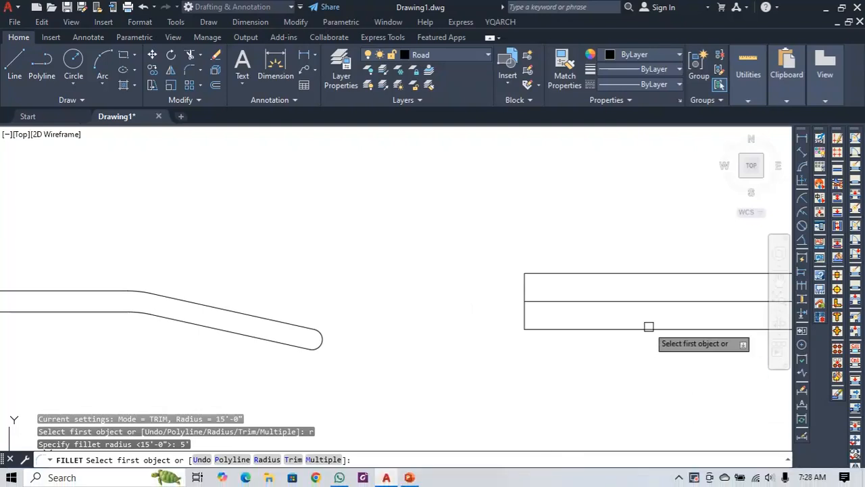
pyautogui.click(528, 286)
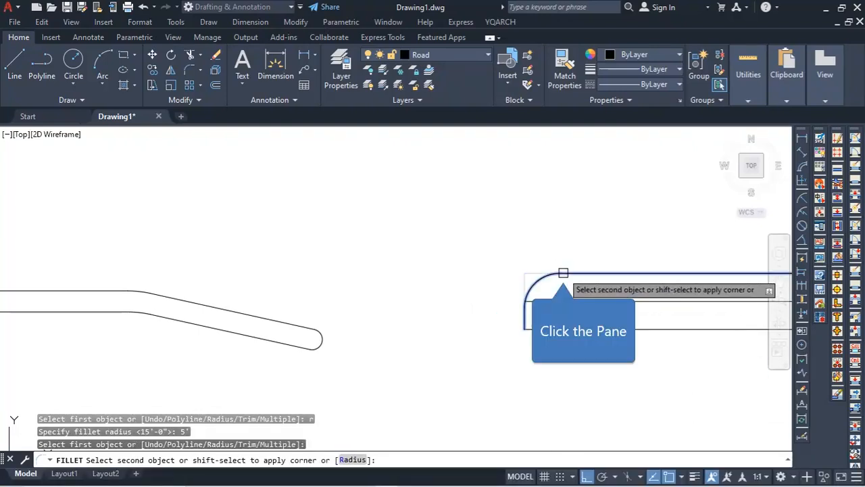
pyautogui.click(561, 273)
pyautogui.scroll(-2, 561, 347)
pyautogui.scroll(3, 560, 348)
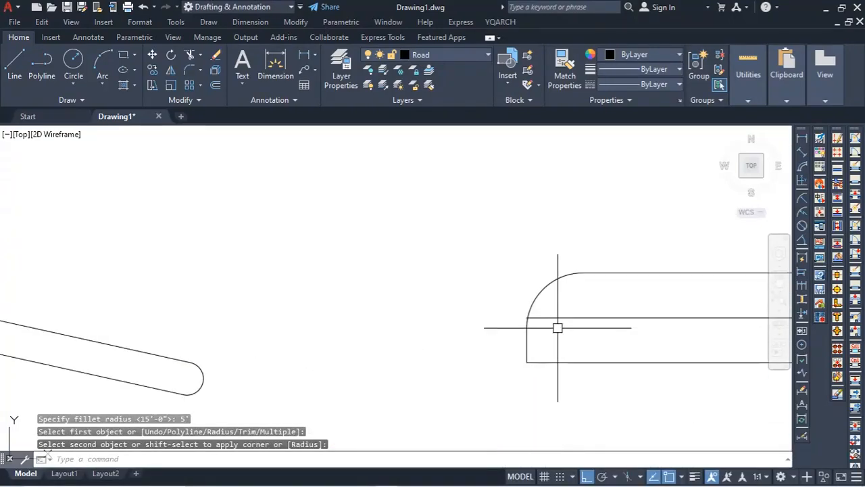
pyautogui.hotkey('ctrl', 'z')
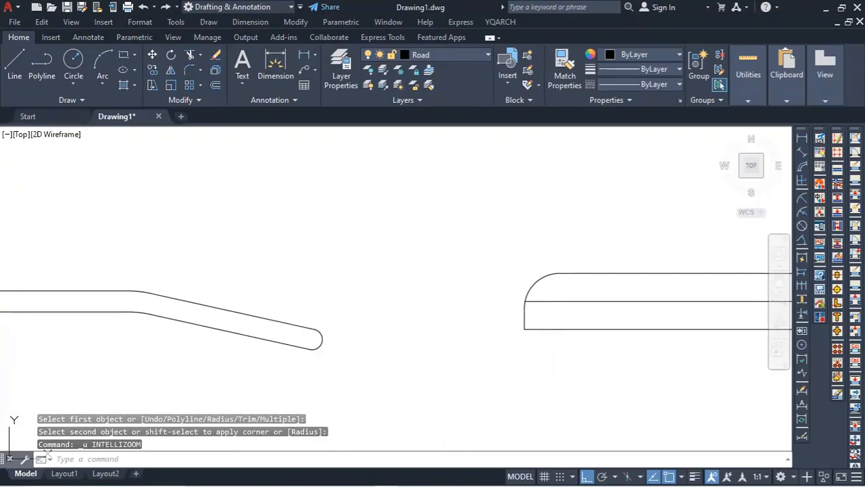
pyautogui.hotkey('ctrl', 'z')
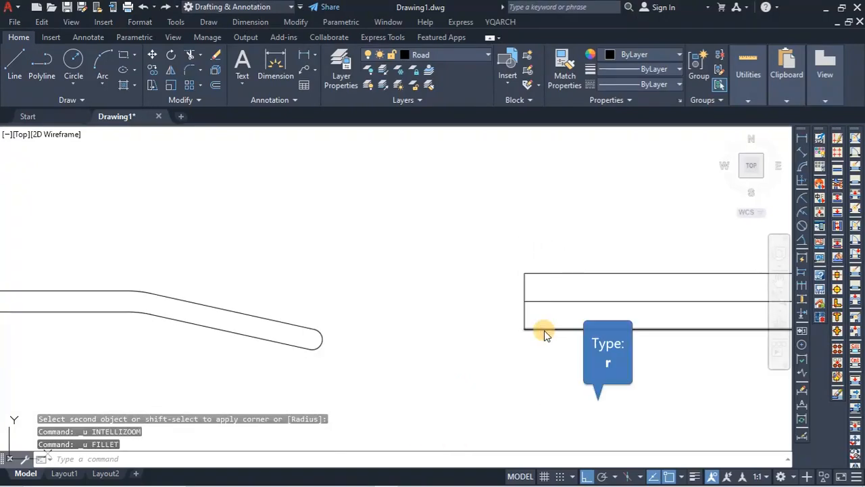
# - Fillet the eastern median's end line with its upper line at an 8' radius, and delete the line running through the median's middle
pyautogui.press('Return')
pyautogui.write('r')
pyautogui.press('Return')
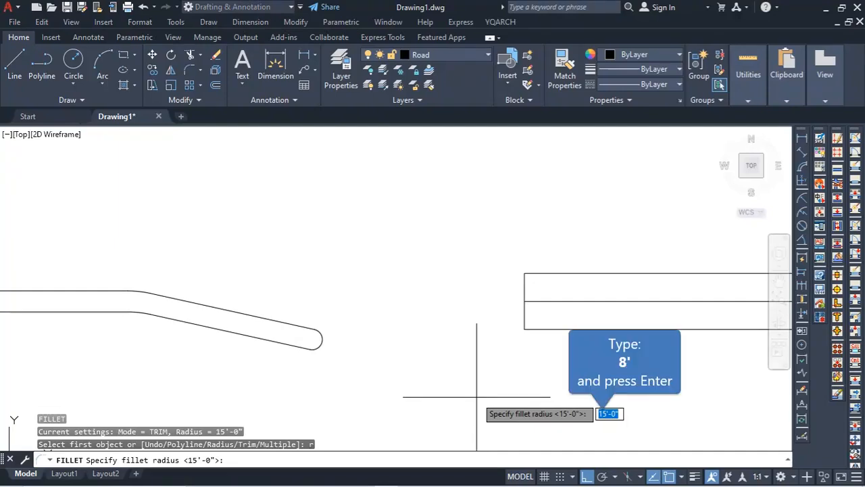
pyautogui.write("8'")
pyautogui.press('Return')
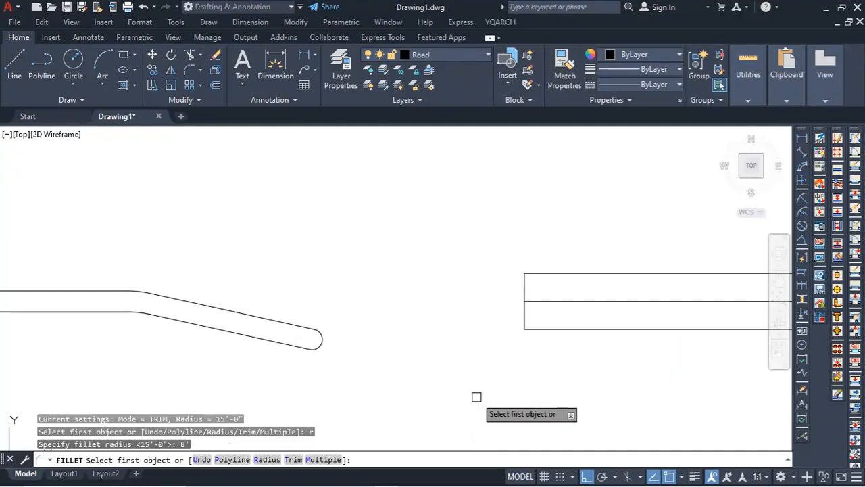
pyautogui.click(531, 310)
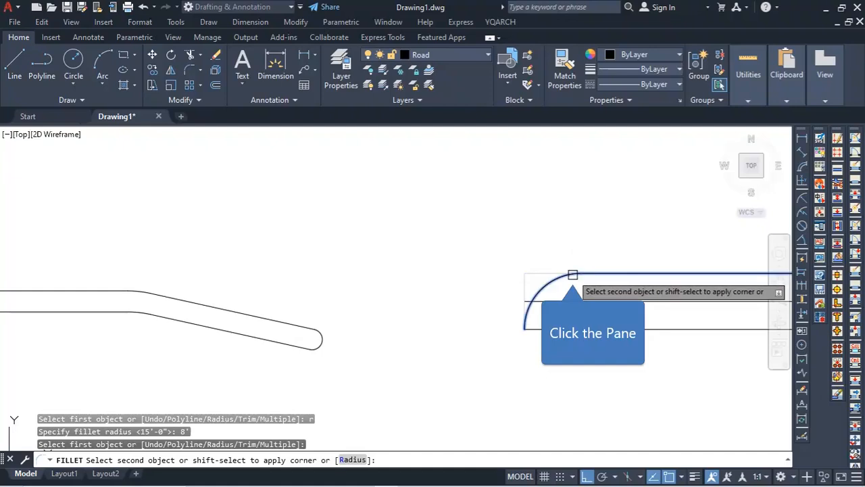
pyautogui.click(572, 277)
pyautogui.scroll(-4, 546, 323)
pyautogui.scroll(3, 546, 323)
pyautogui.click(561, 324)
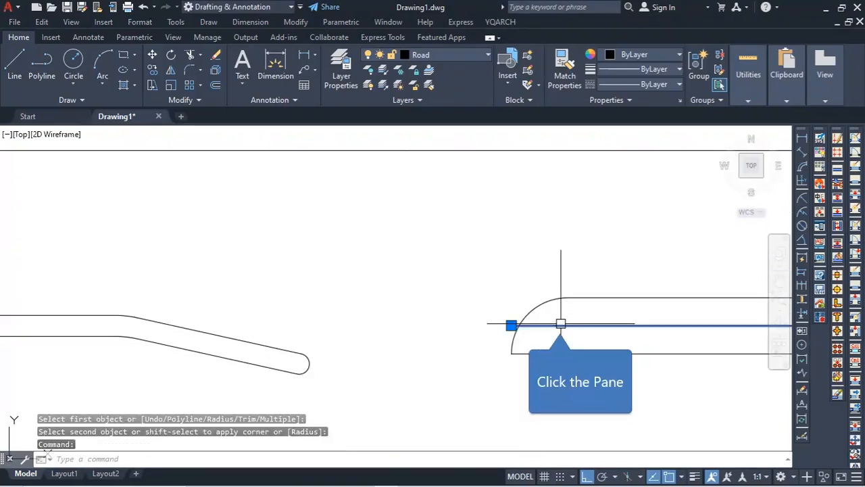
pyautogui.press('Delete')
# - Mirror the eastern median's rounded end about a vertical axis through the central median's midpoint onto the western median, keeping the originals
pyautogui.scroll(-4, 525, 332)
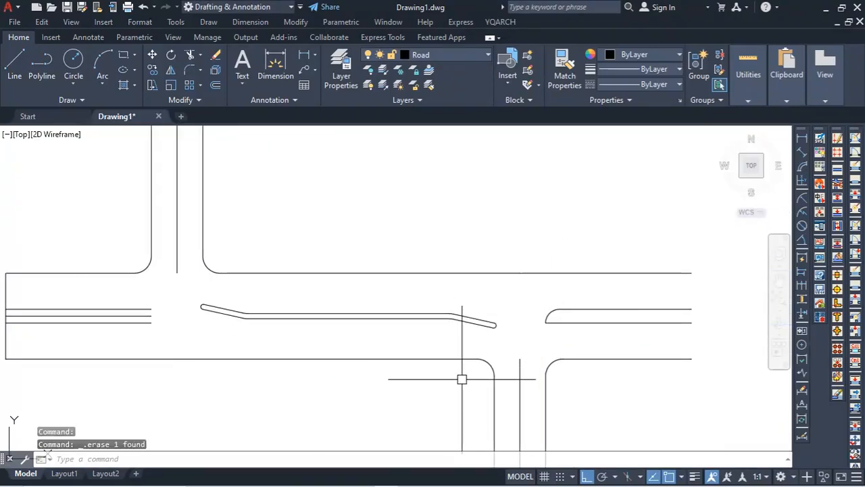
pyautogui.moveTo(243, 344); pyautogui.dragTo(344, 318, button='middle')
pyautogui.moveTo(635, 265); pyautogui.dragTo(666, 306)
pyautogui.write('i')
pyautogui.press('Return')
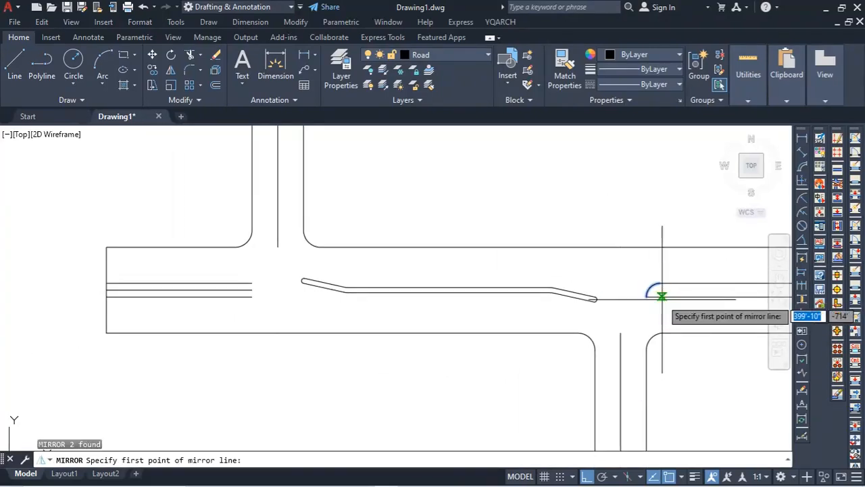
pyautogui.click(444, 287)
pyautogui.click(461, 317)
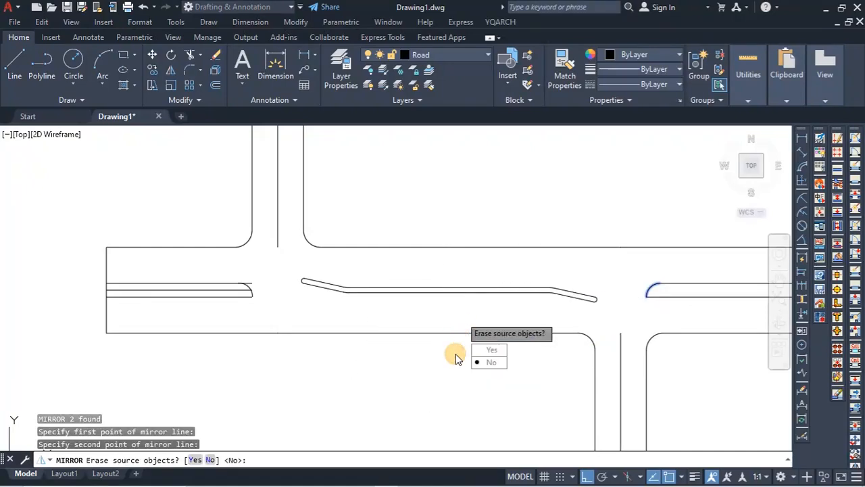
pyautogui.click(489, 363)
# - Delete the western median's middle line and trim its upper line where it extends past the mirrored arc
pyautogui.scroll(5, 290, 272)
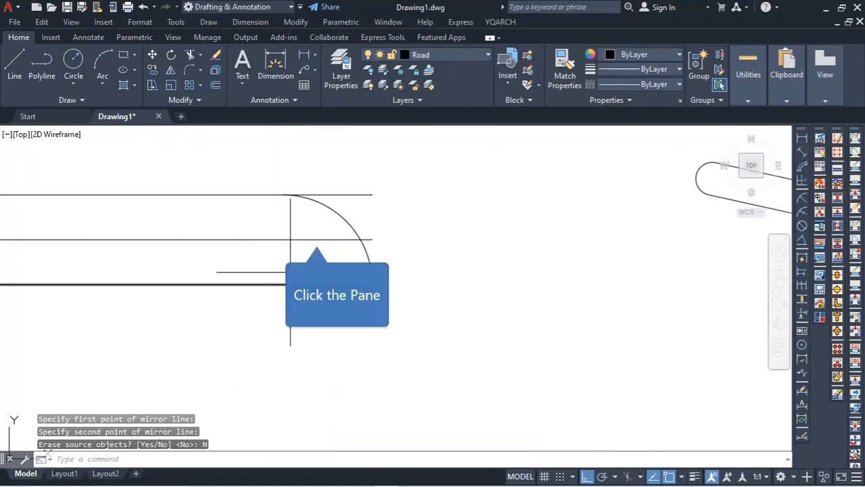
pyautogui.click(322, 244)
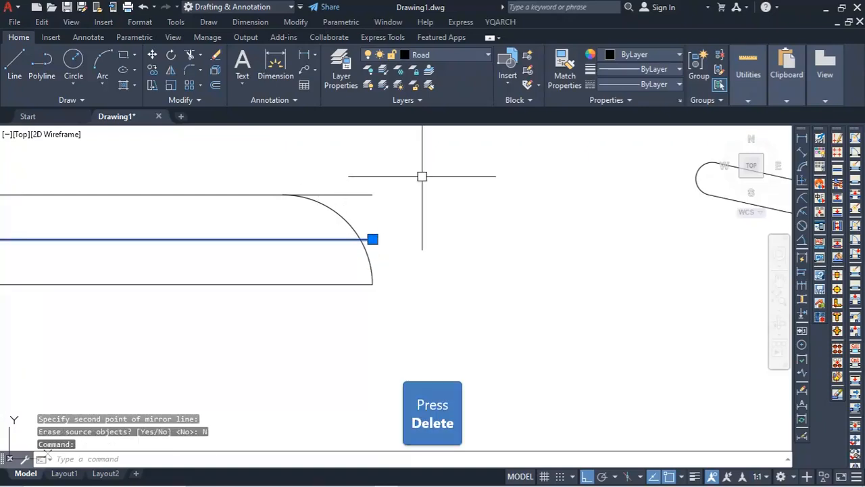
pyautogui.press('Delete')
pyautogui.write('tr')
pyautogui.press('Return')
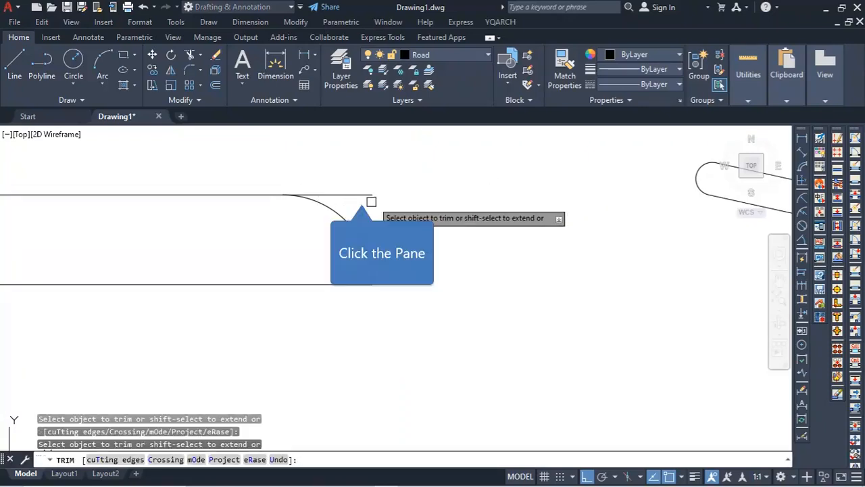
pyautogui.scroll(-3, 402, 250)
pyautogui.press('Escape')
pyautogui.scroll(-3, 340, 318)
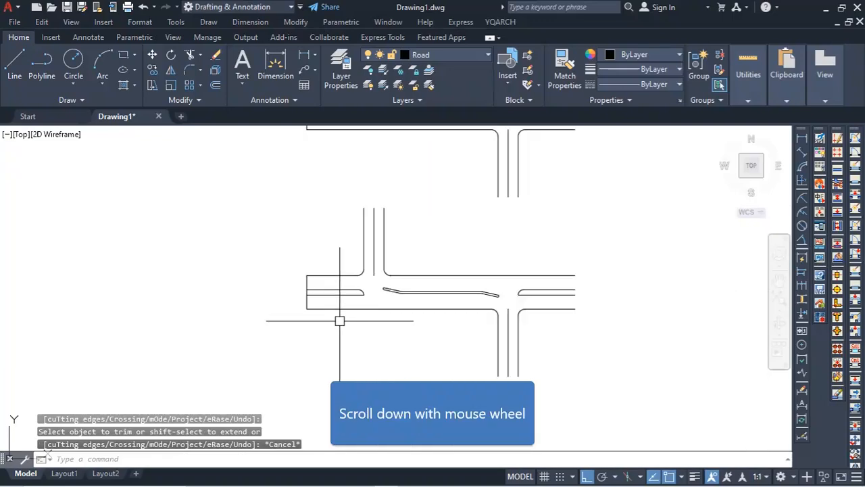
pyautogui.scroll(3, 411, 303)
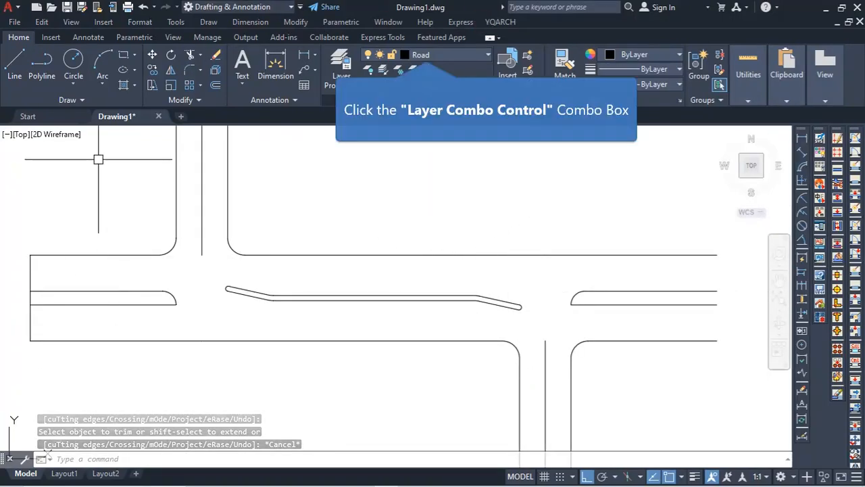
# - Make Road Marking the current layer and draw a 400' horizontal line along the main road's middle, from its west end to its east end
pyautogui.click(443, 52)
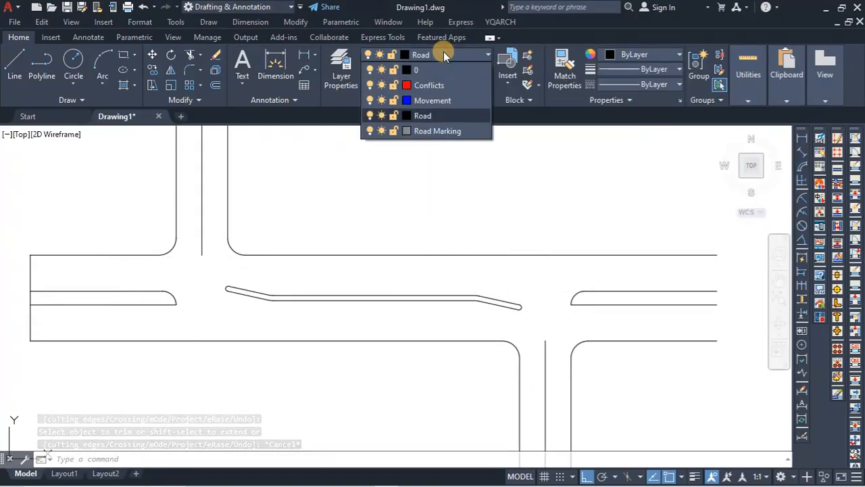
pyautogui.click(434, 131)
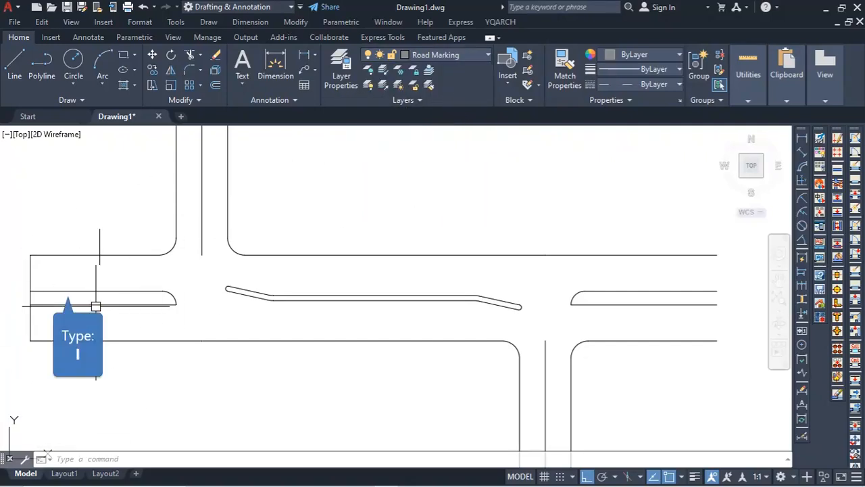
pyautogui.write('l')
pyautogui.press('Return')
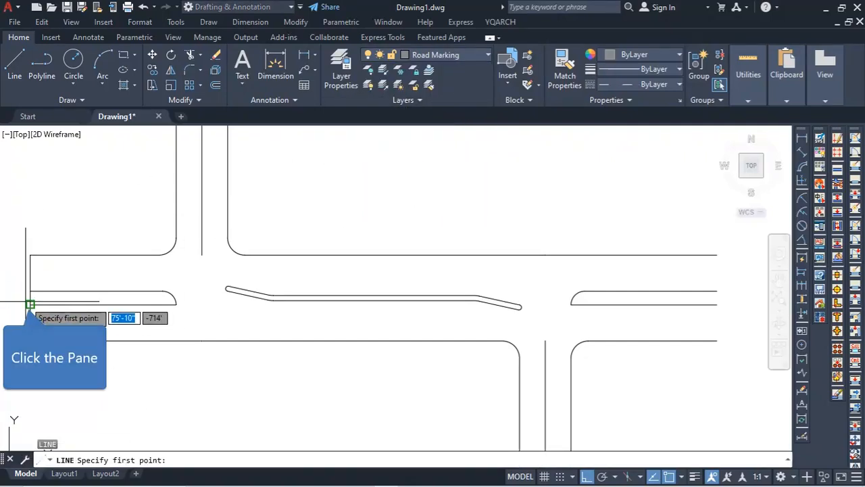
pyautogui.click(30, 296)
pyautogui.scroll(-2, 544, 307)
pyautogui.scroll(4, 674, 318)
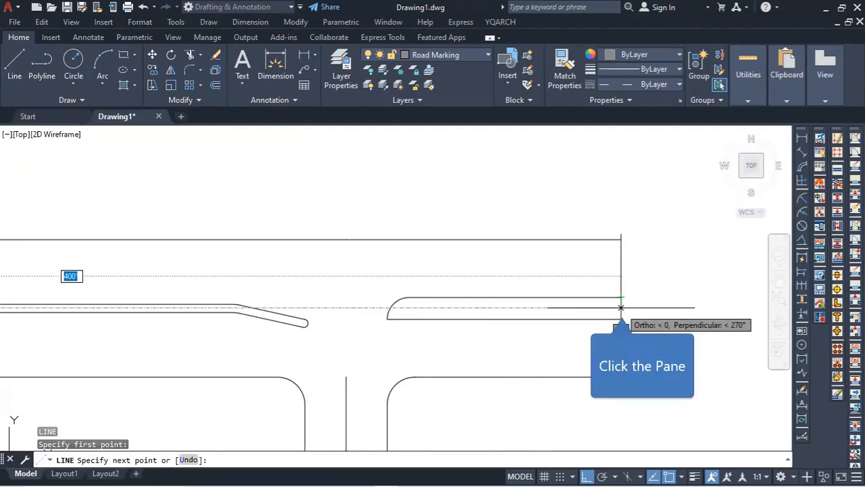
pyautogui.click(620, 307)
pyautogui.rightClick(653, 328)
pyautogui.click(679, 332)
pyautogui.scroll(-3, 700, 310)
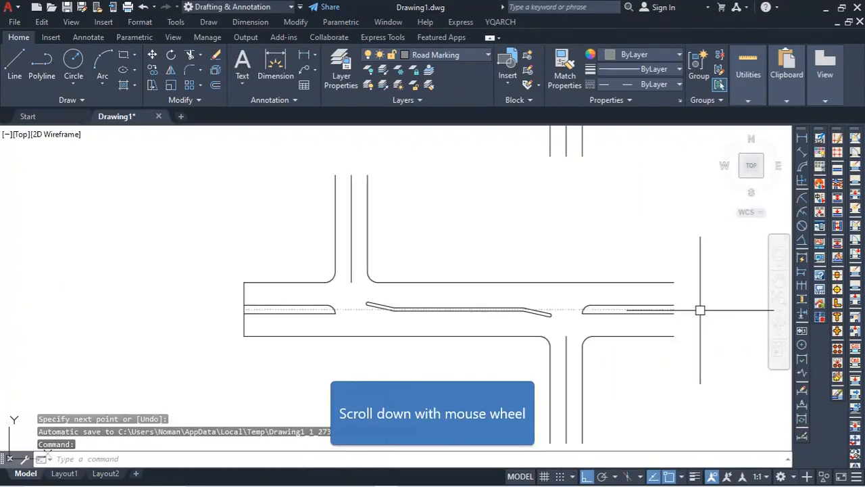
pyautogui.scroll(3, 560, 322)
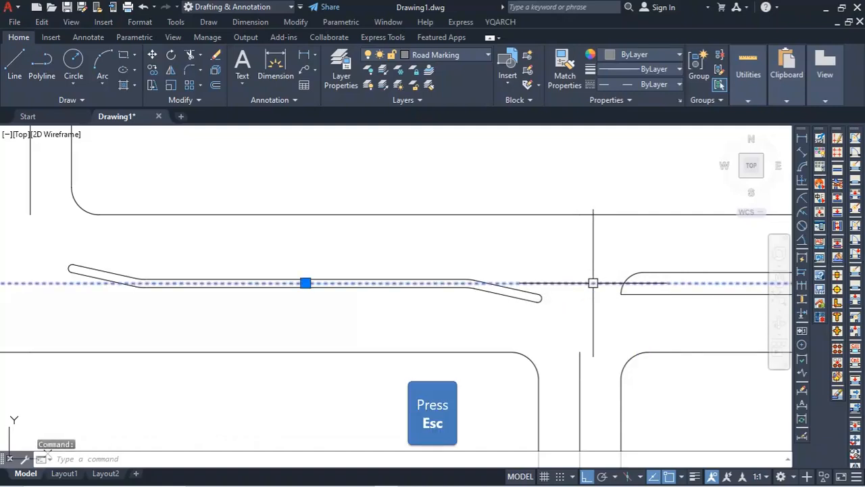
pyautogui.press('Escape')
pyautogui.scroll(-4, 593, 283)
pyautogui.scroll(2, 351, 307)
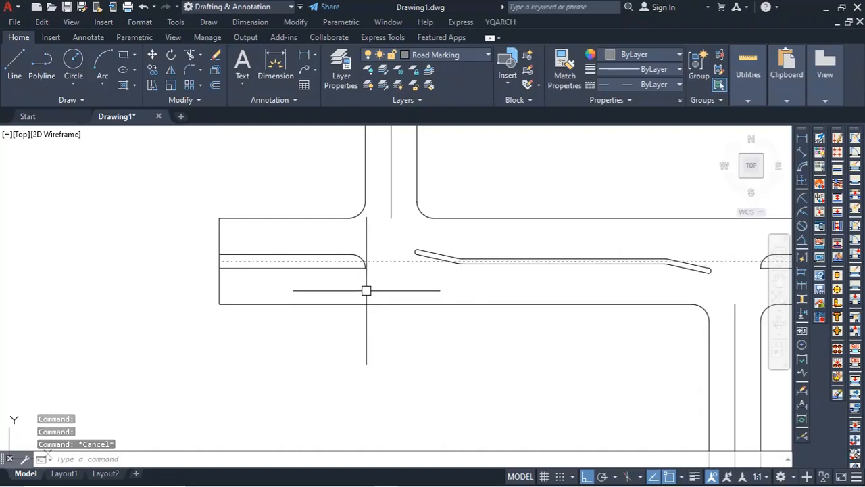
pyautogui.write('o')
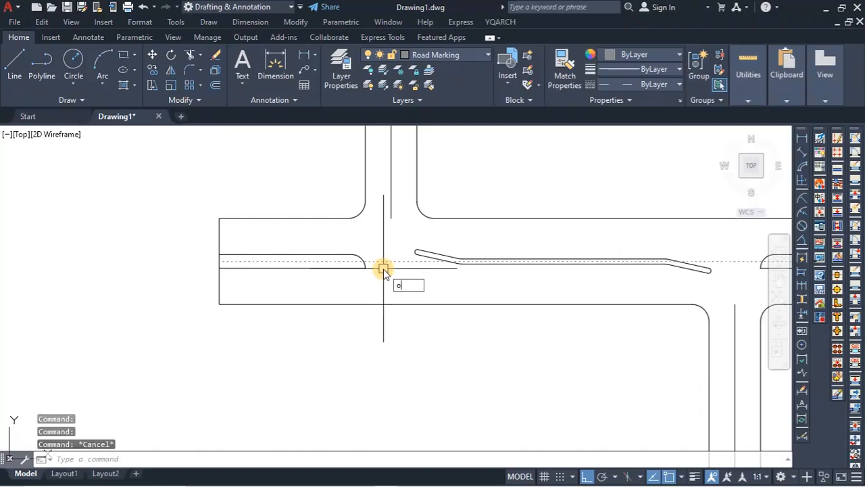
pyautogui.press('Return')
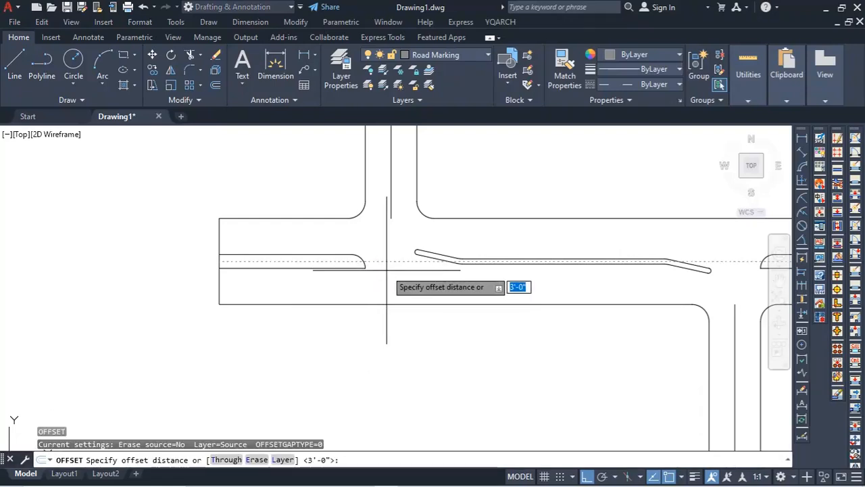
pyautogui.write('4')
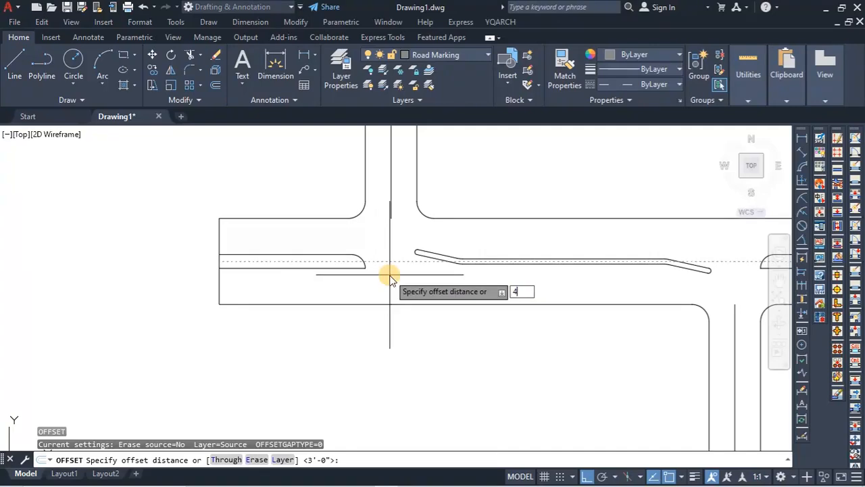
pyautogui.press('Return')
pyautogui.press('Return')
pyautogui.press('Return')
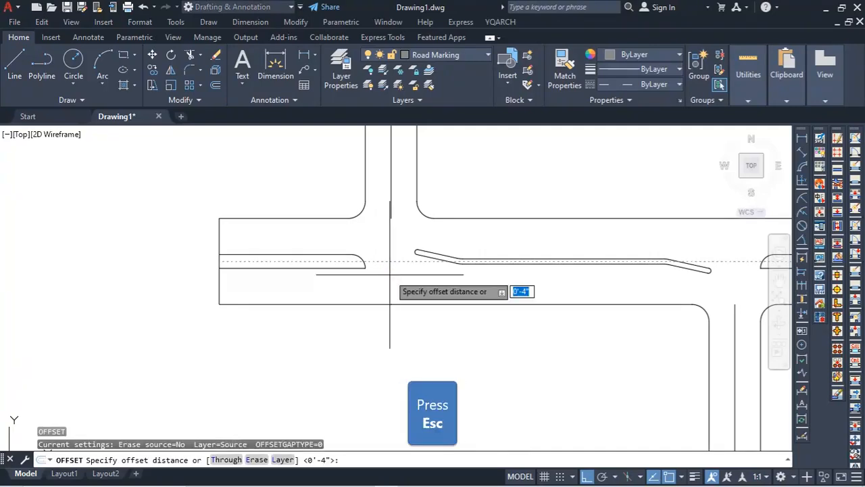
pyautogui.press('Escape')
# - Offset the main road's dashed centre line by 48 inches to both its upper and lower sides
pyautogui.write('o')
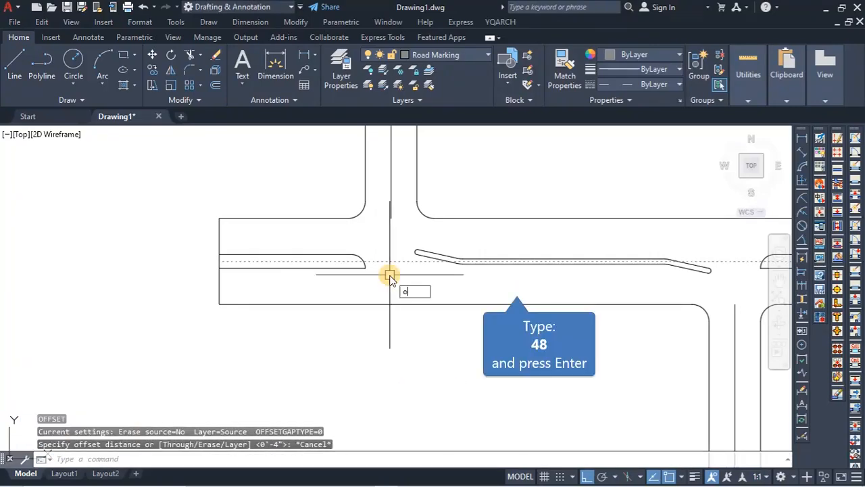
pyautogui.press('Return')
pyautogui.write('48')
pyautogui.press('Return')
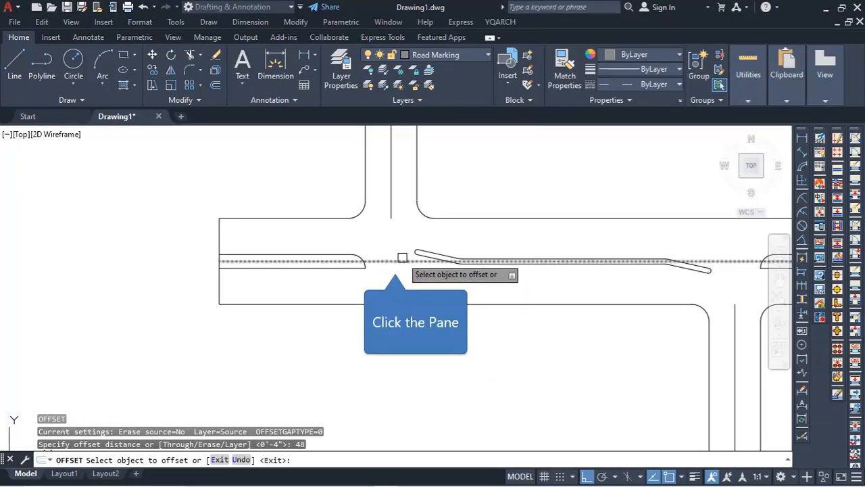
pyautogui.click(396, 262)
pyautogui.click(387, 286)
pyautogui.click(390, 261)
pyautogui.click(400, 223)
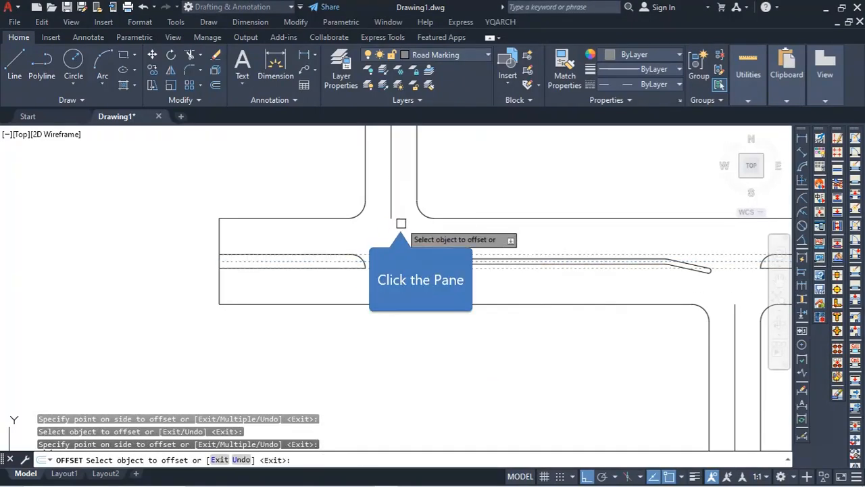
pyautogui.press('Return')
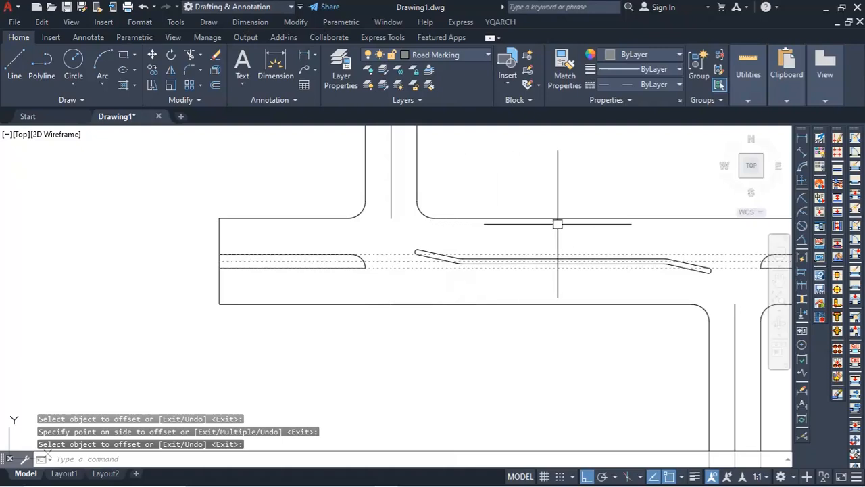
# - Measure the distance from the upper dashed marking line to the main road's upper edge, without placing a dimension
pyautogui.click(306, 66)
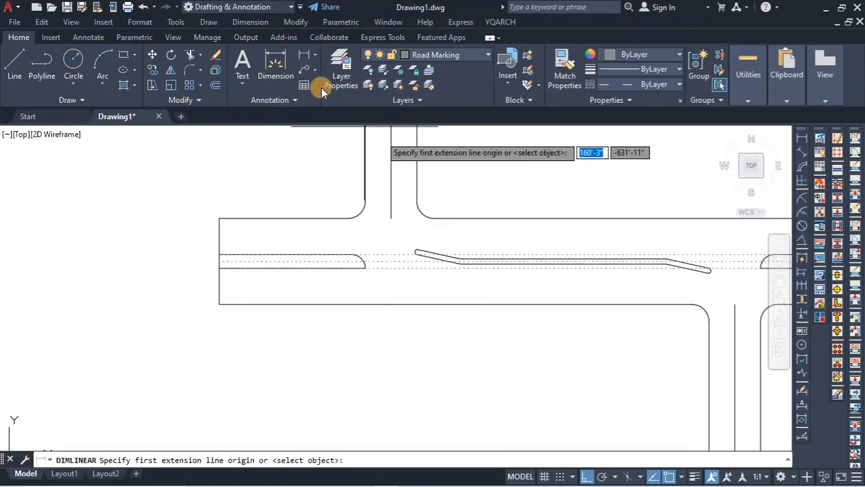
pyautogui.click(504, 255)
pyautogui.click(519, 204)
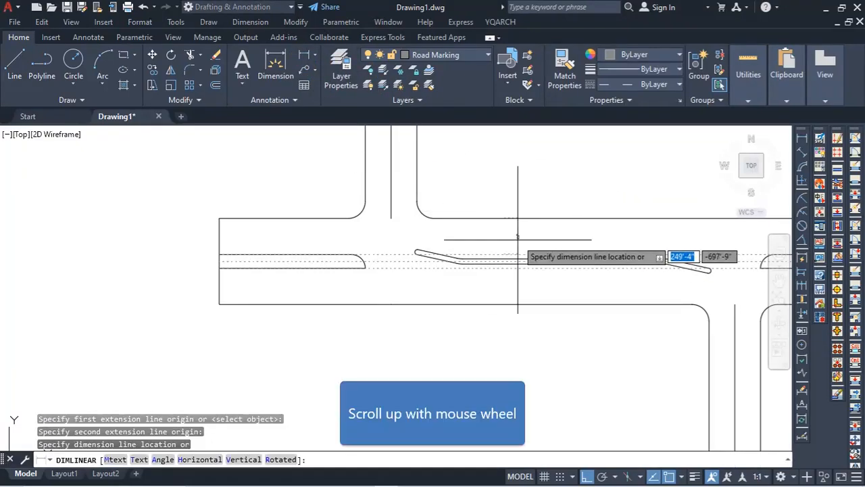
pyautogui.scroll(3, 517, 203)
pyautogui.press('Escape')
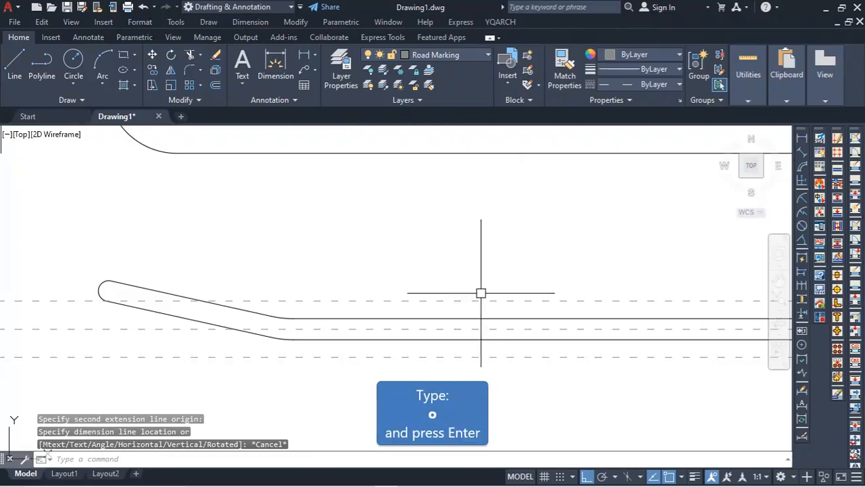
# - Offset the upper dashed marking line 10' upward and the lower one 10' downward to mark the lanes
pyautogui.write('o')
pyautogui.press('Return')
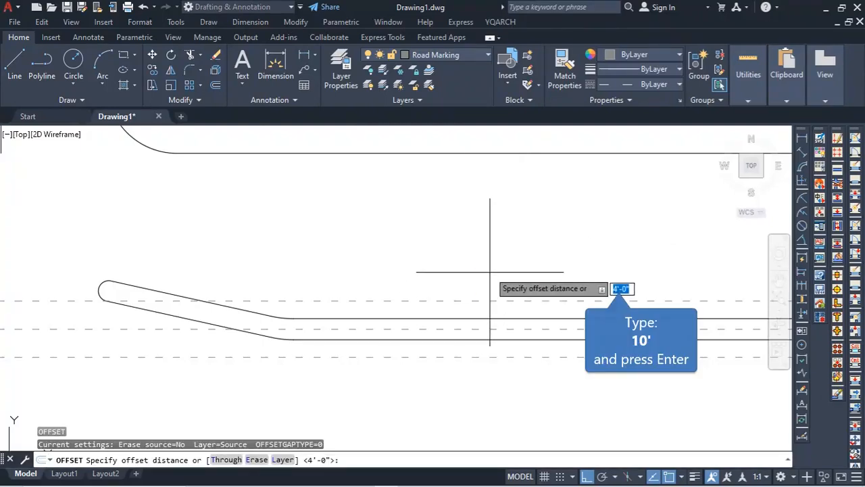
pyautogui.write("10'")
pyautogui.press('Return')
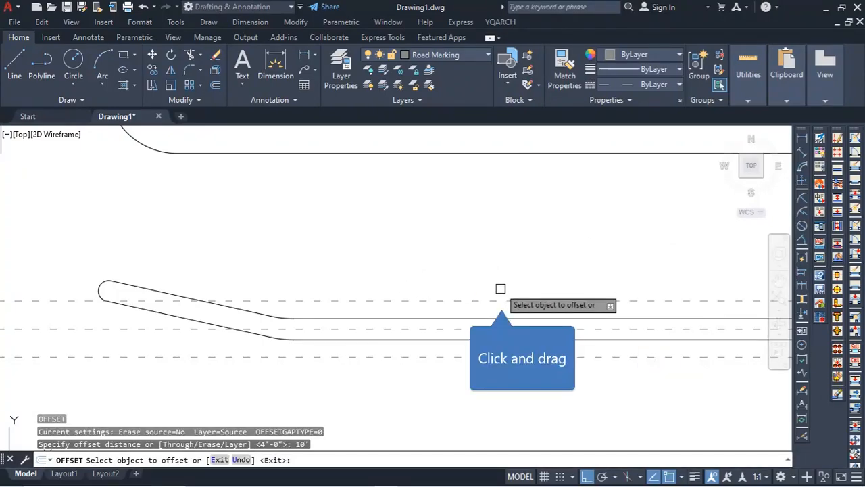
pyautogui.click(500, 299)
pyautogui.click(518, 227)
pyautogui.scroll(-5, 513, 233)
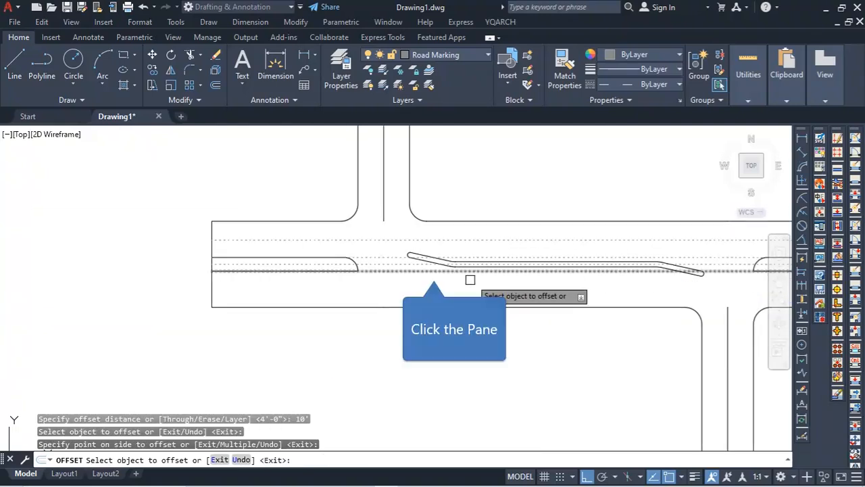
pyautogui.click(432, 270)
pyautogui.click(429, 295)
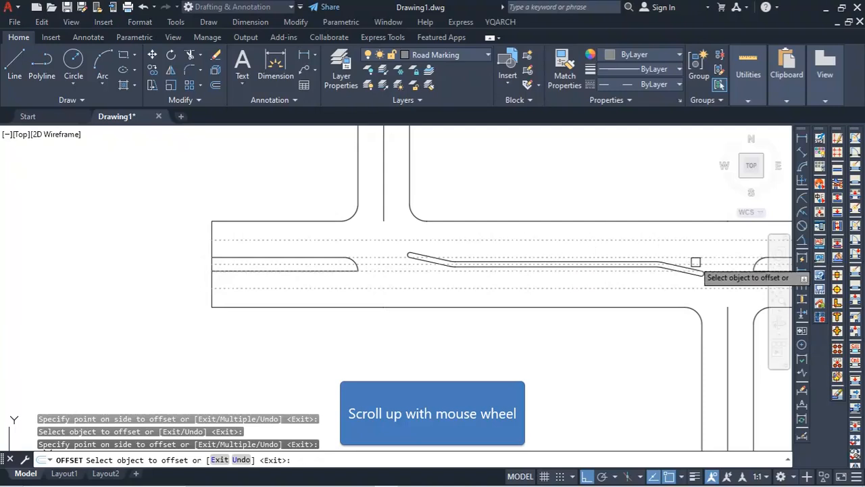
pyautogui.scroll(5, 702, 271)
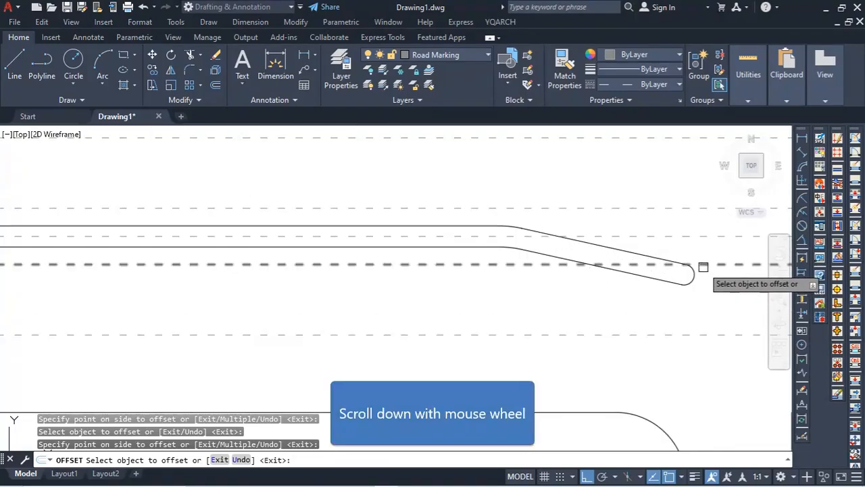
pyautogui.scroll(-4, 683, 273)
pyautogui.press('Escape')
# - Delete the dashed centre line running through the medians in the middle of the main road
pyautogui.scroll(-5, 602, 304)
pyautogui.scroll(4, 392, 324)
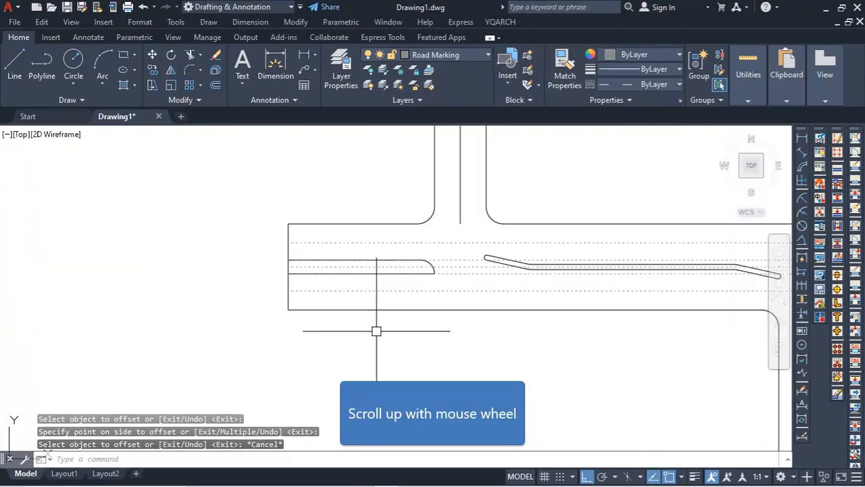
pyautogui.scroll(4, 435, 271)
pyautogui.click(446, 277)
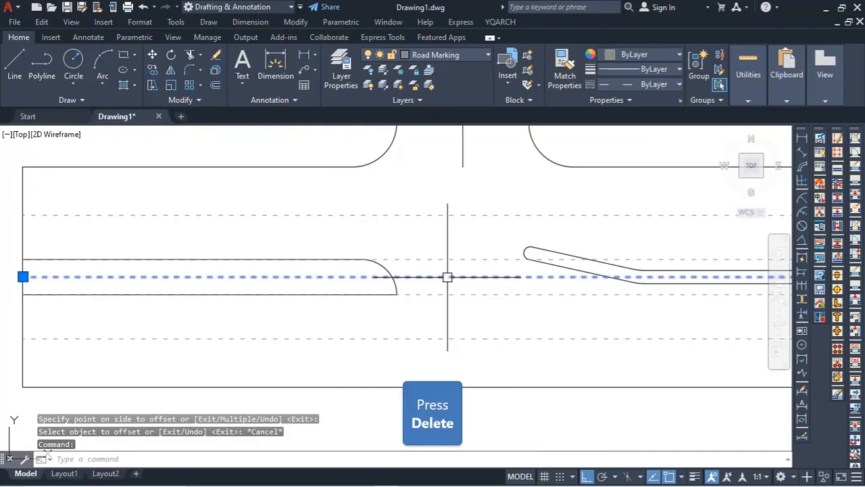
pyautogui.press('Delete')
pyautogui.scroll(-5, 437, 284)
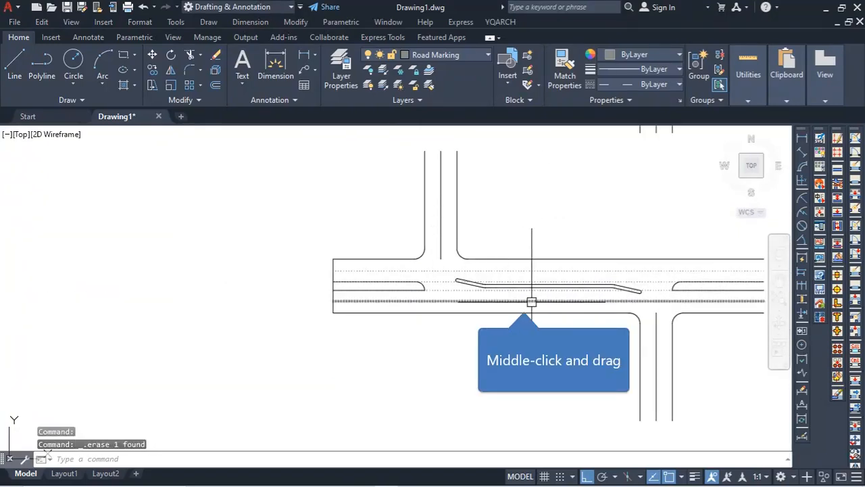
pyautogui.moveTo(531, 303); pyautogui.dragTo(431, 305, button='middle')
pyautogui.scroll(1, 430, 305)
pyautogui.scroll(7, 359, 330)
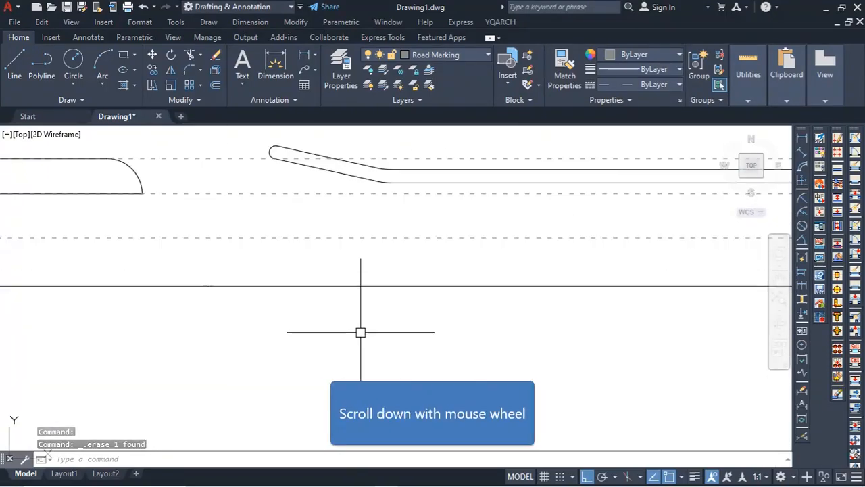
pyautogui.scroll(-2, 344, 322)
pyautogui.scroll(-2, 344, 323)
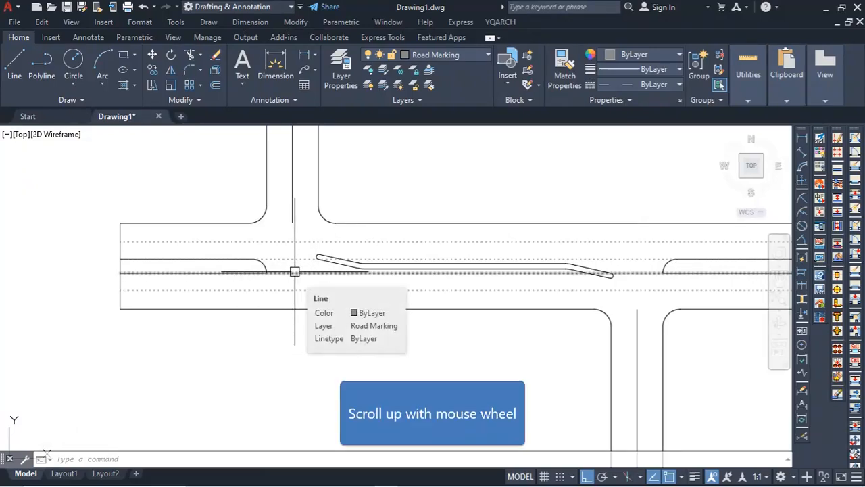
pyautogui.scroll(4, 294, 272)
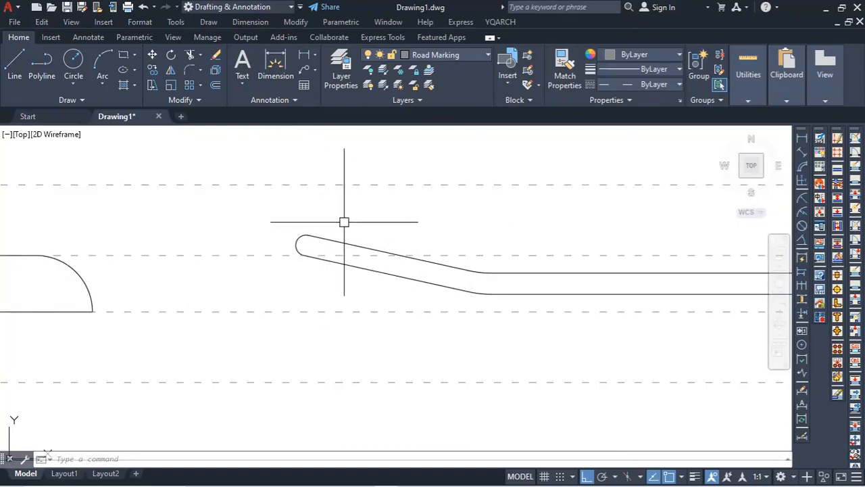
pyautogui.click(343, 220)
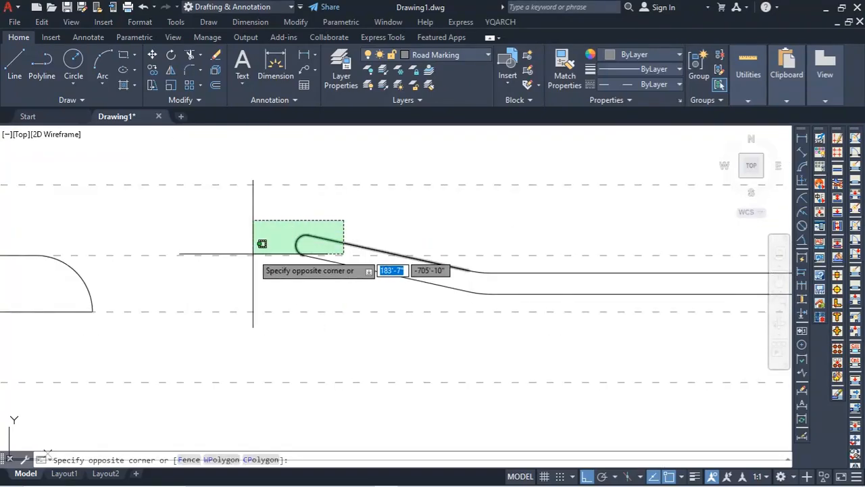
pyautogui.press('Escape')
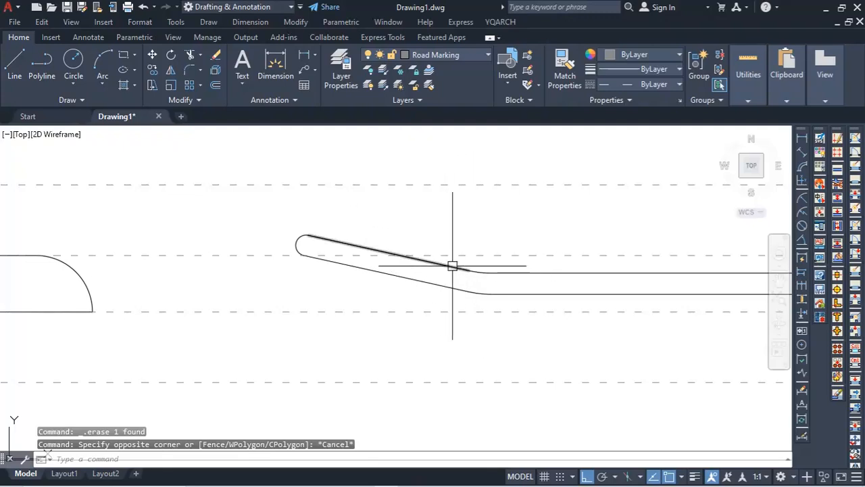
# - Move the solid centre lines of both side roads in the channelized junction to the Road Marking layer
pyautogui.scroll(-5, 304, 287)
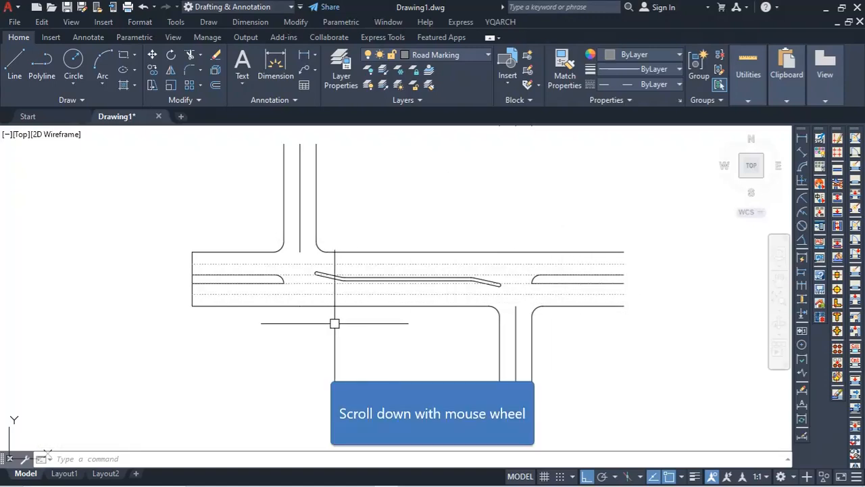
pyautogui.scroll(-3, 331, 323)
pyautogui.scroll(3, 361, 332)
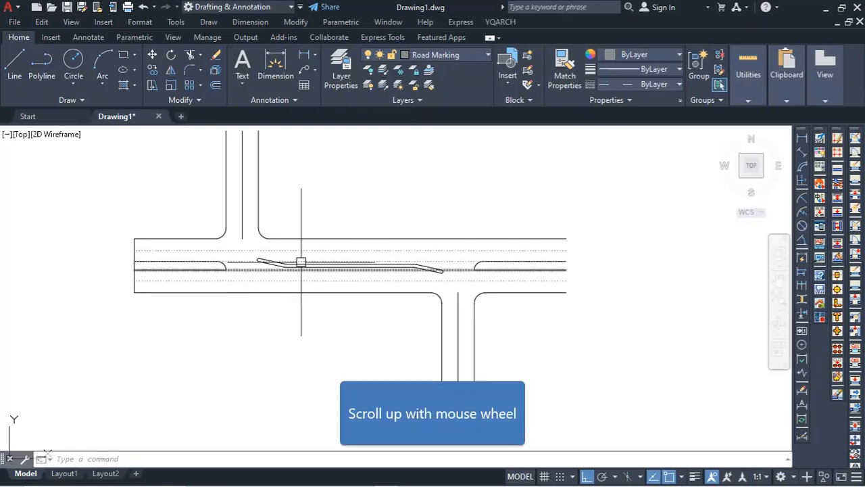
pyautogui.scroll(4, 300, 261)
pyautogui.scroll(-4, 500, 261)
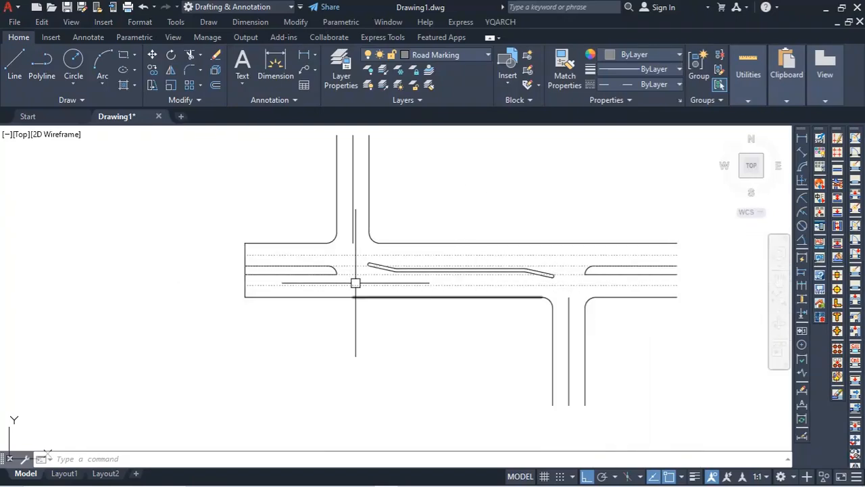
pyautogui.click(352, 242)
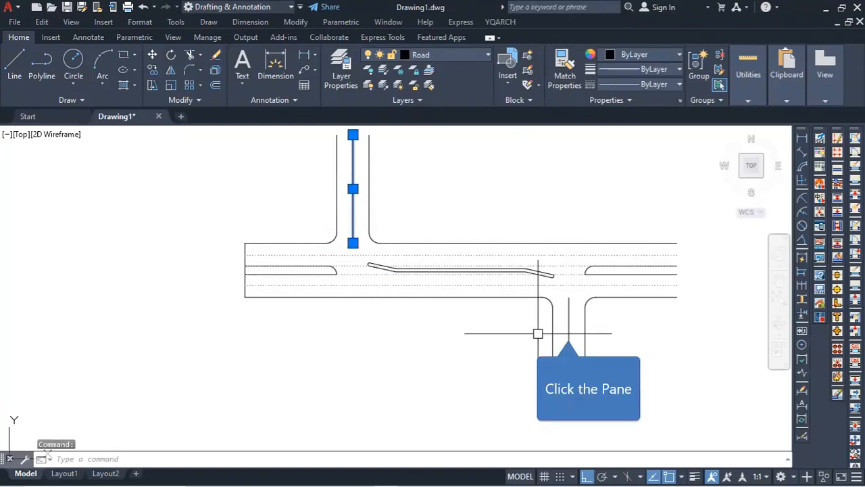
pyautogui.click(568, 329)
pyautogui.click(467, 53)
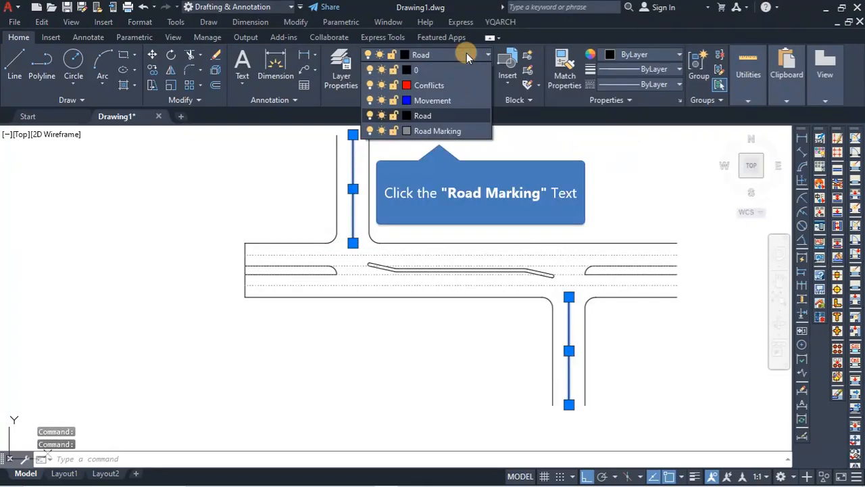
pyautogui.click(440, 128)
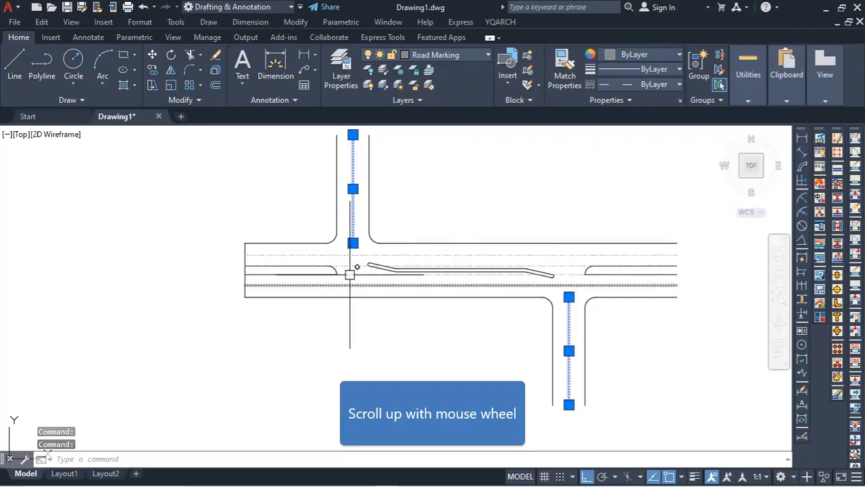
# - Set the linetype scale to 10 for both side-road centre lines and the main road's four dashed marking lines
pyautogui.scroll(4, 351, 270)
pyautogui.click(373, 225)
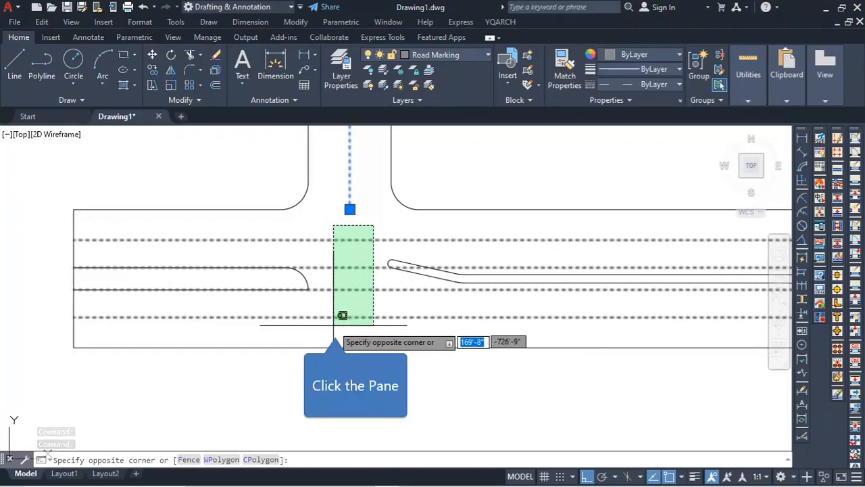
pyautogui.click(321, 312)
pyautogui.scroll(-4, 354, 300)
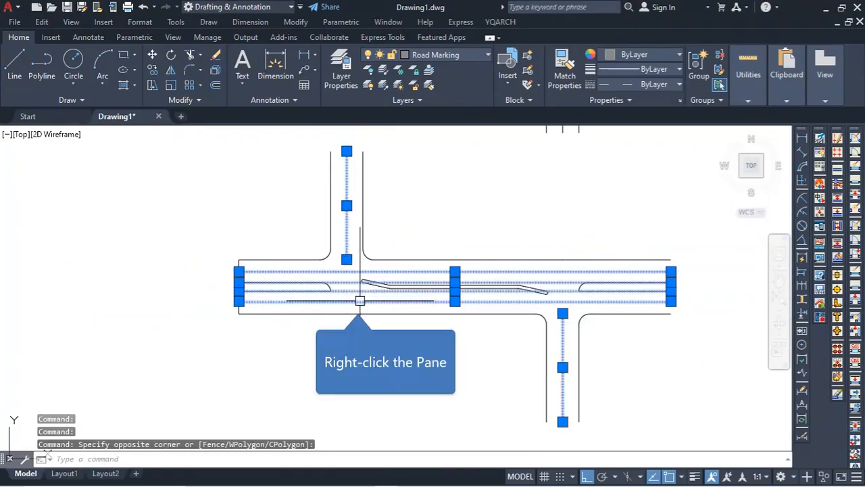
pyautogui.rightClick(360, 300)
pyautogui.click(390, 464)
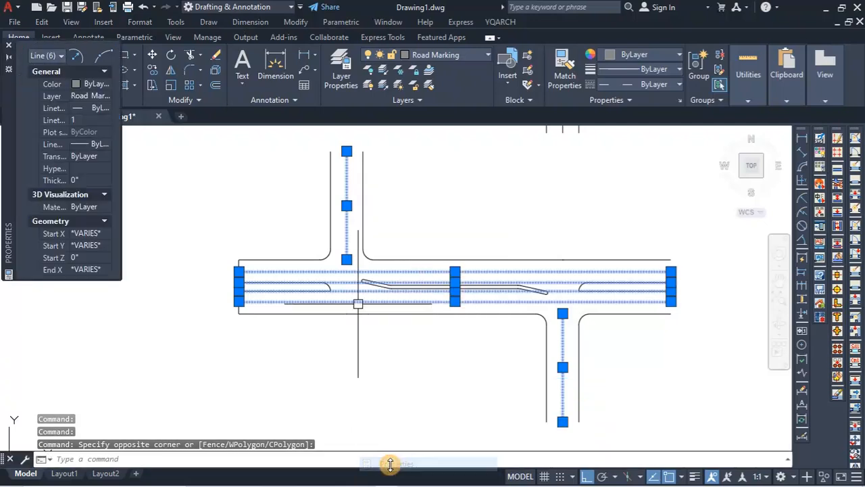
pyautogui.click(87, 120)
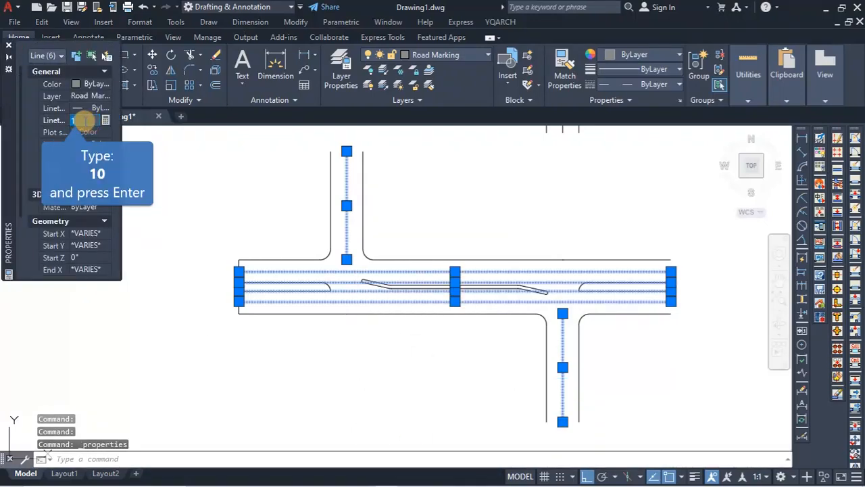
pyautogui.write('10')
pyautogui.press('Return')
pyautogui.press('Escape')
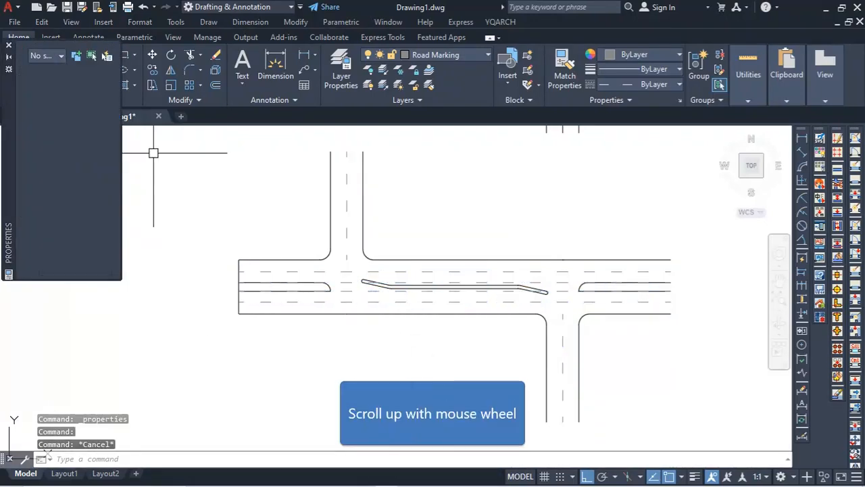
# - Trim the upper inner dashed line where it overlaps the left approach median and the central median's left end
pyautogui.scroll(2, 349, 295)
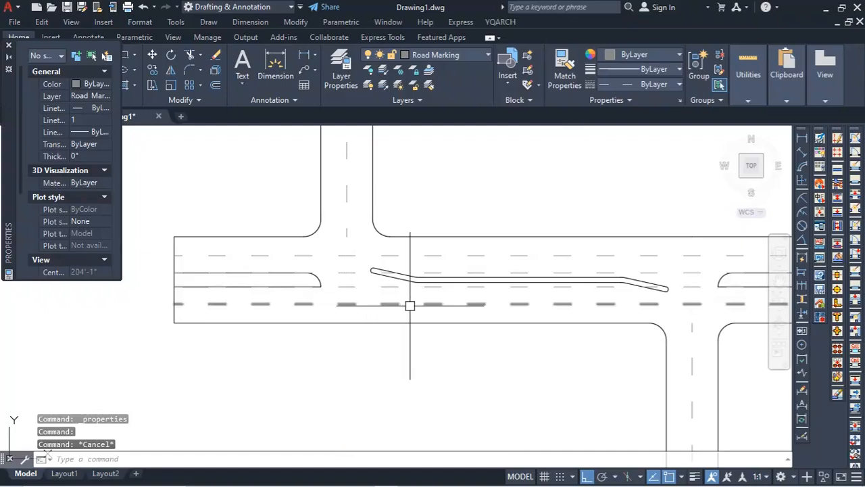
pyautogui.scroll(2, 342, 275)
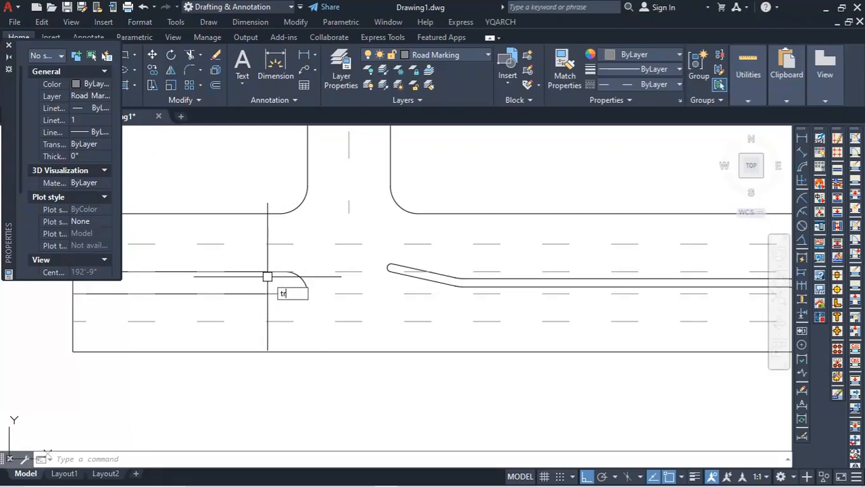
pyautogui.write('tr')
pyautogui.press('Return')
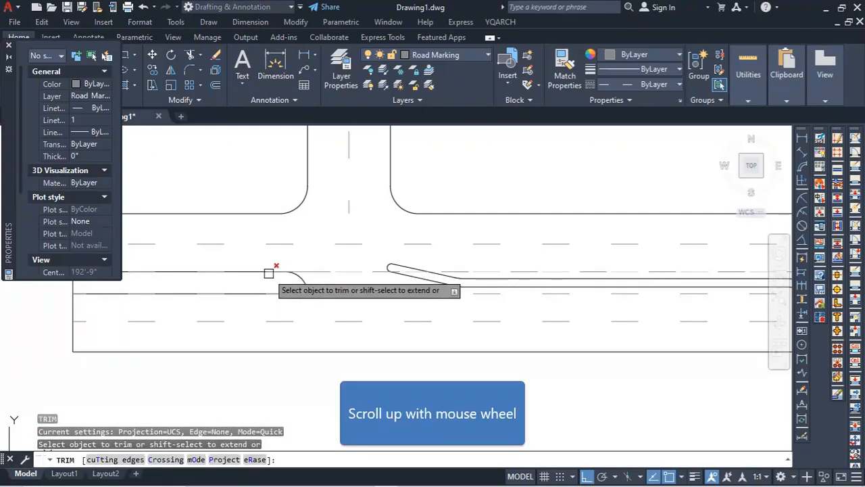
pyautogui.scroll(5, 270, 272)
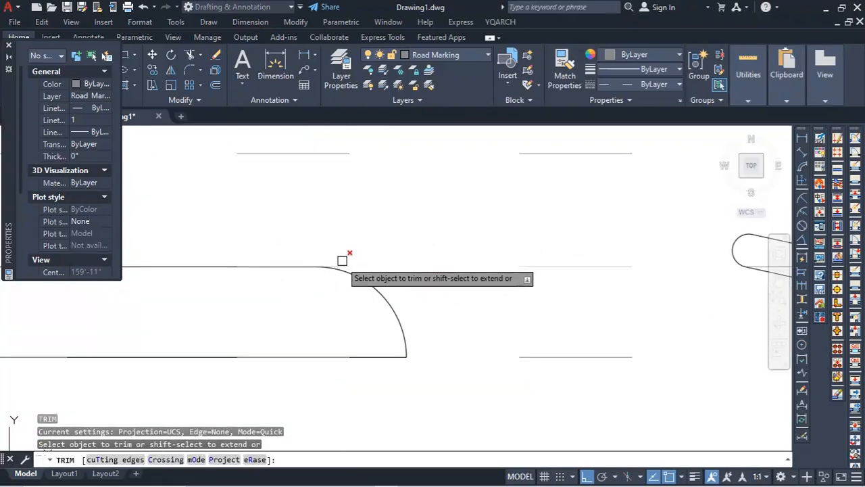
pyautogui.click(267, 268)
pyautogui.scroll(-5, 267, 270)
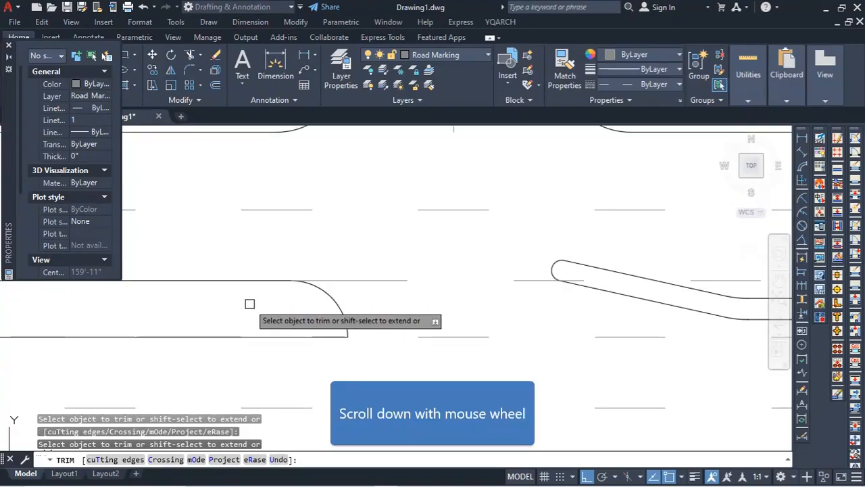
pyautogui.scroll(5, 454, 288)
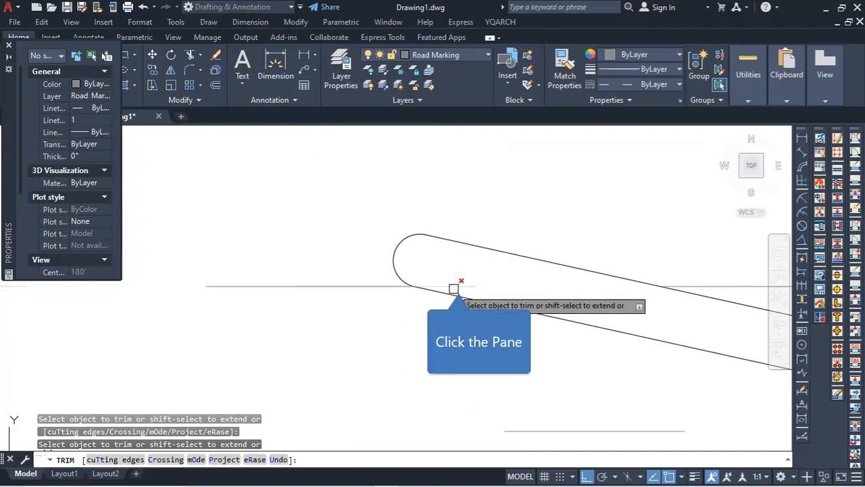
pyautogui.click(458, 284)
pyautogui.scroll(-5, 276, 304)
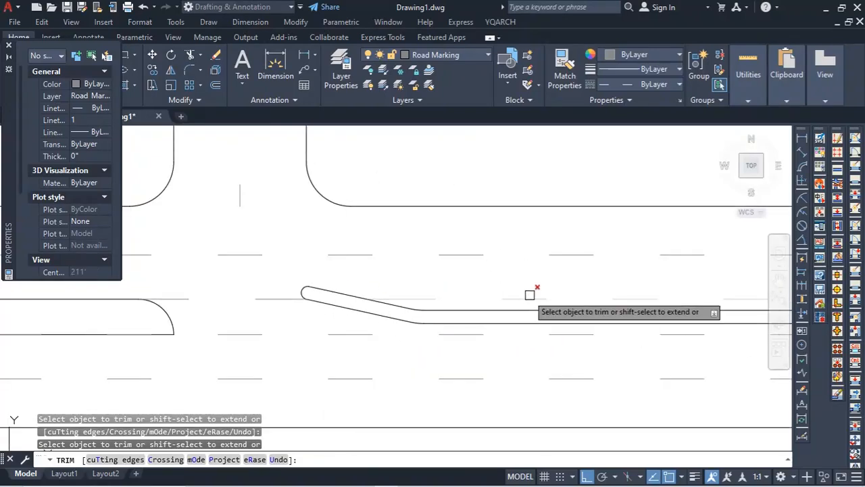
# - Trim the inner dashed lines where they overlap the central median's right end and the right approach median
pyautogui.scroll(-5, 344, 309)
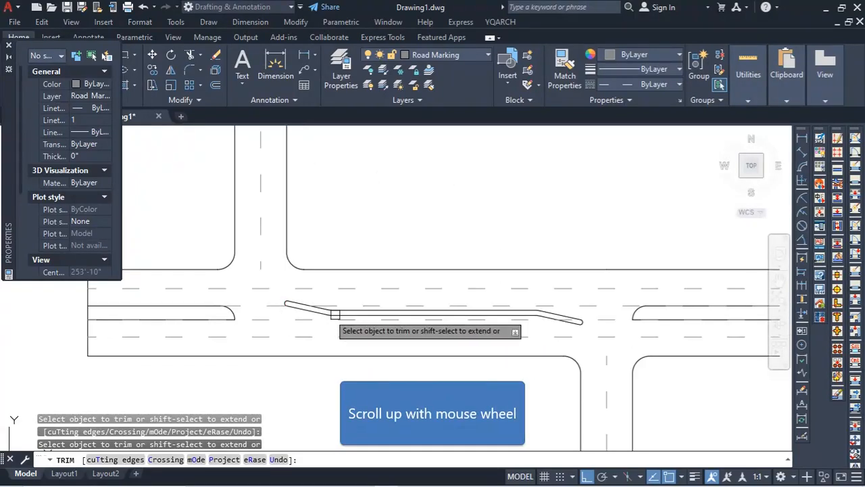
pyautogui.scroll(5, 573, 315)
pyautogui.scroll(-5, 435, 342)
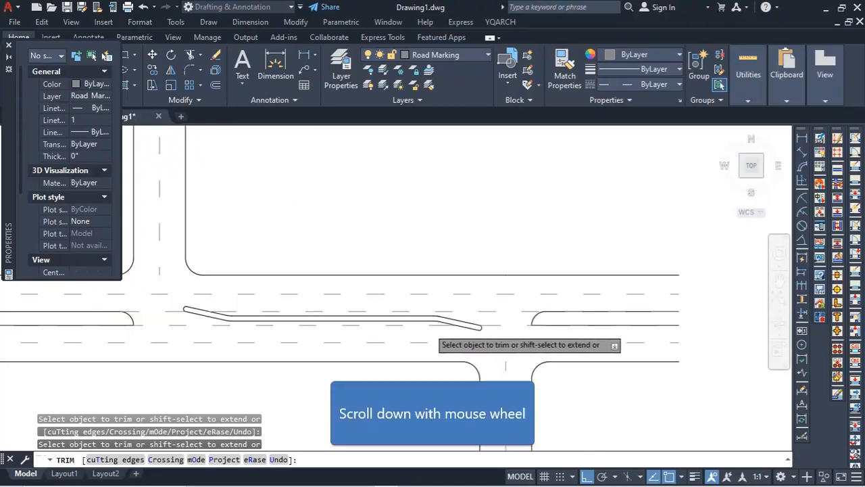
pyautogui.scroll(5, 544, 324)
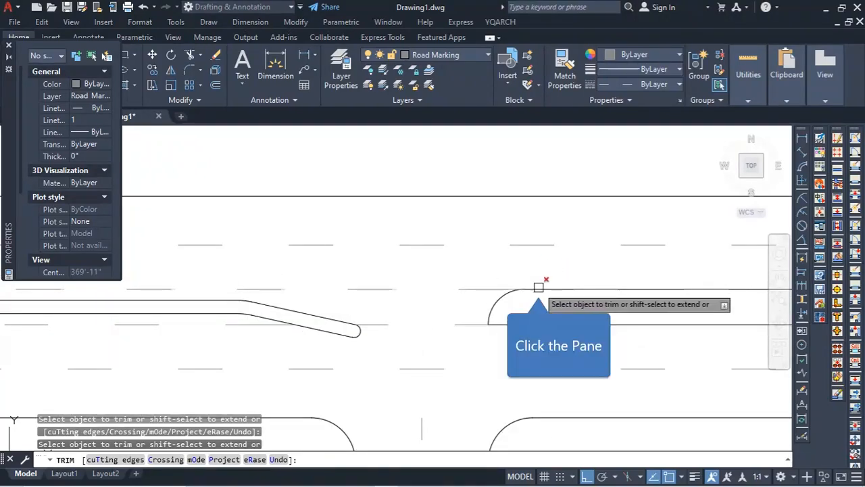
pyautogui.scroll(-5, 392, 332)
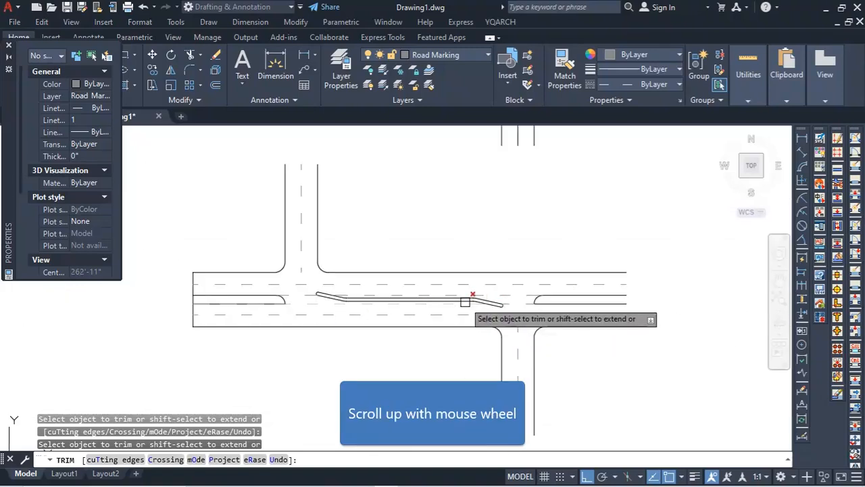
pyautogui.scroll(3, 465, 302)
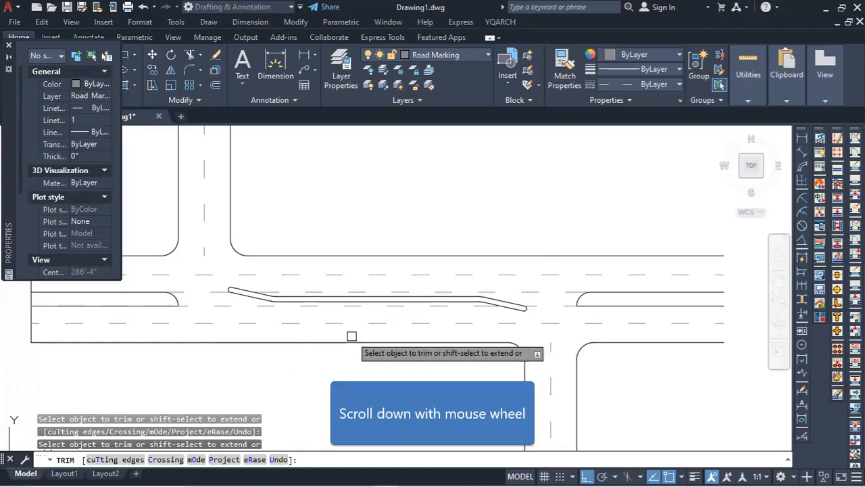
pyautogui.scroll(-2, 533, 337)
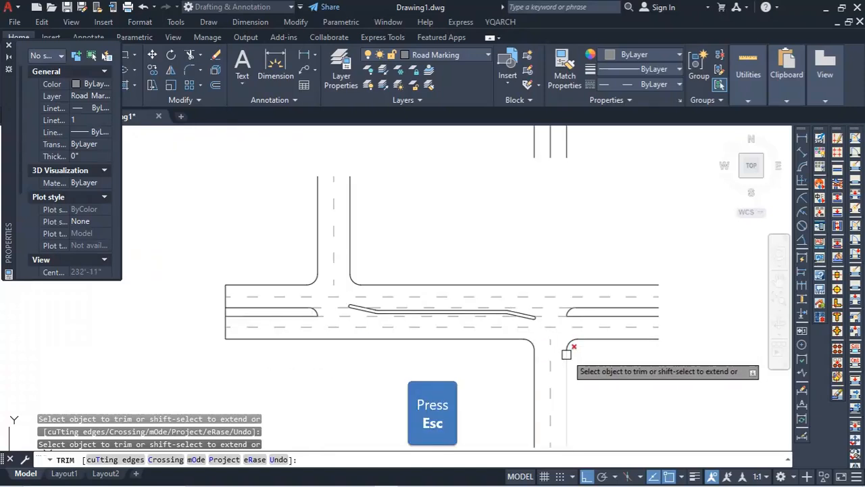
pyautogui.press('Escape')
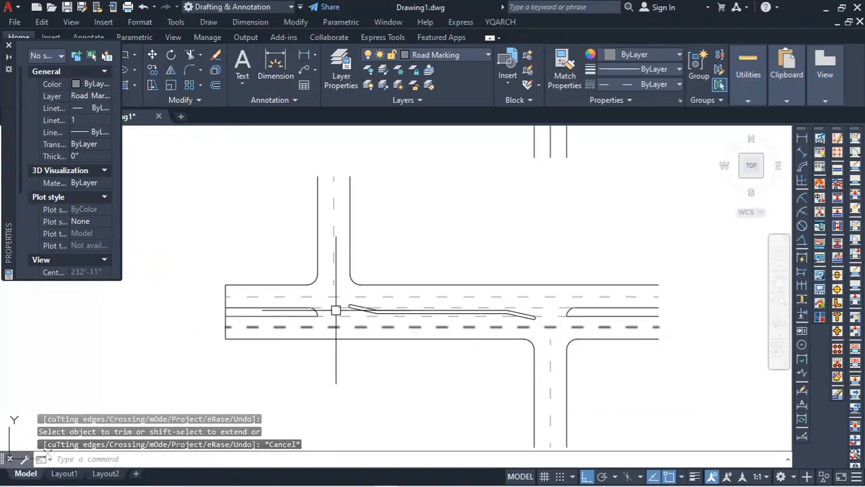
# - Move the five centre line segments of the upper staggered junction without medians to the Road Marking layer
pyautogui.scroll(-4, 398, 169)
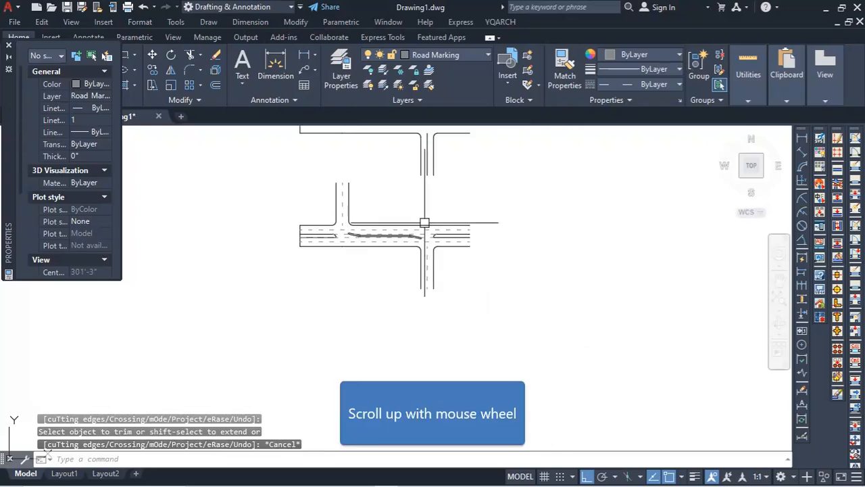
pyautogui.scroll(2, 353, 227)
pyautogui.scroll(-4, 354, 244)
pyautogui.scroll(4, 358, 177)
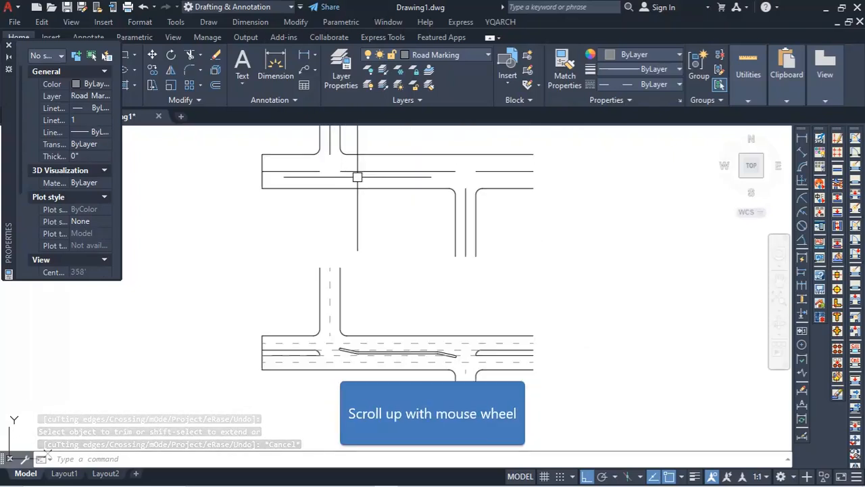
pyautogui.scroll(2, 357, 178)
pyautogui.click(360, 167)
pyautogui.click(280, 166)
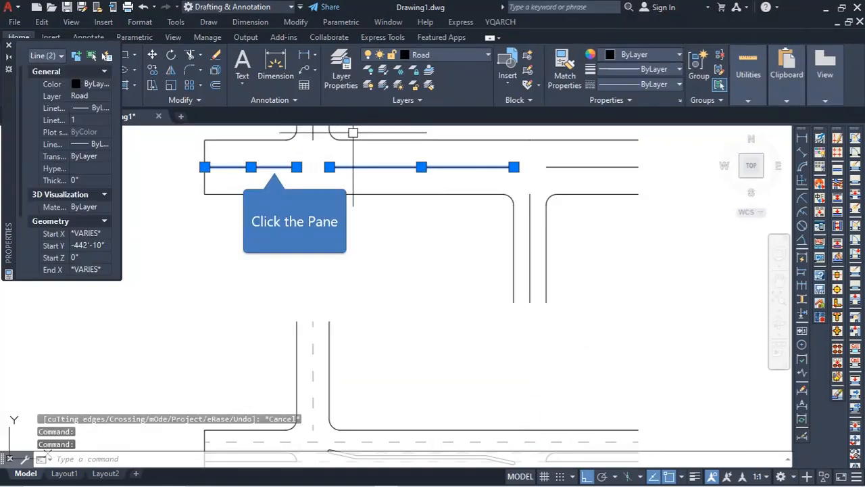
pyautogui.click(312, 140)
pyautogui.click(563, 166)
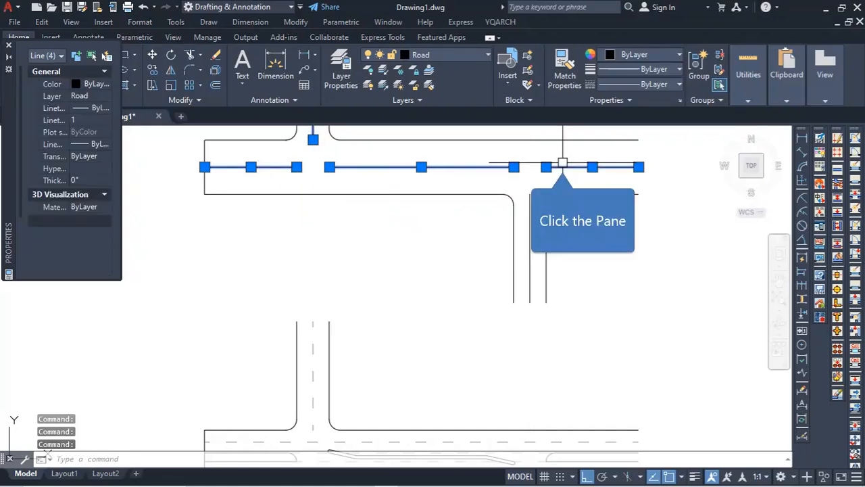
pyautogui.click(528, 210)
pyautogui.click(450, 55)
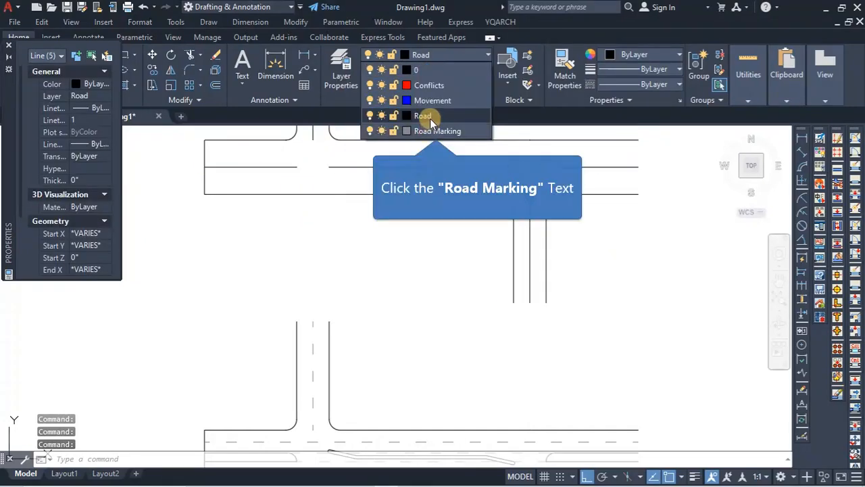
pyautogui.click(437, 131)
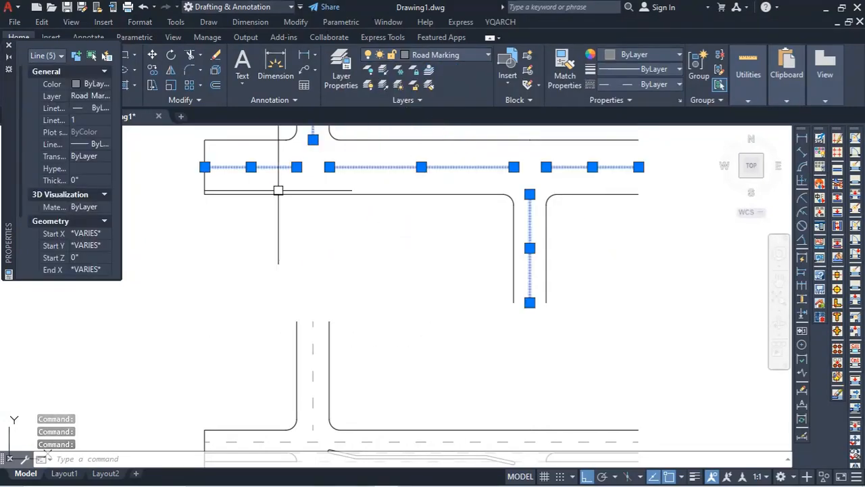
# - Set the linetype scale of the upper junction's five centre line segments to 10
pyautogui.click(94, 122)
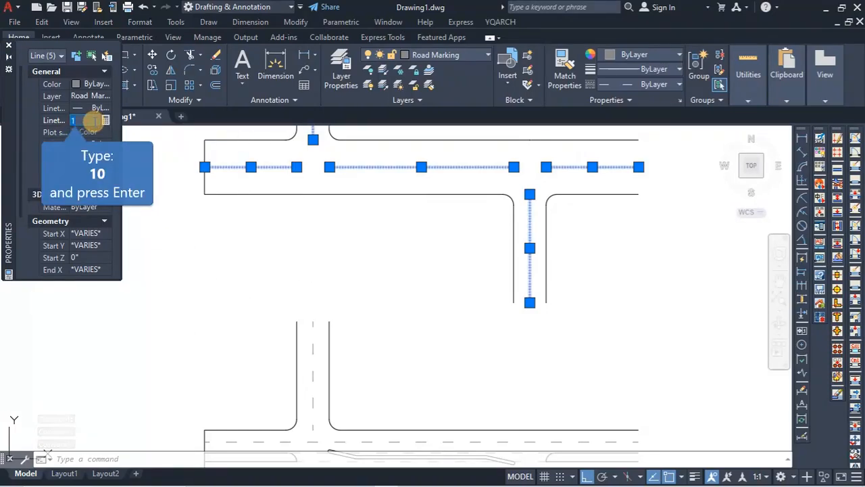
pyautogui.write('10')
pyautogui.press('Return')
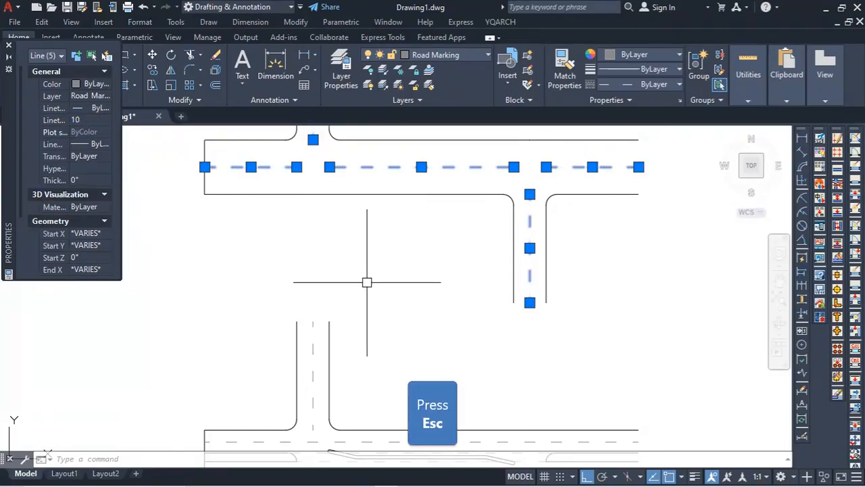
pyautogui.press('Escape')
pyautogui.scroll(-4, 385, 279)
pyautogui.moveTo(466, 328); pyautogui.dragTo(455, 275, button='middle')
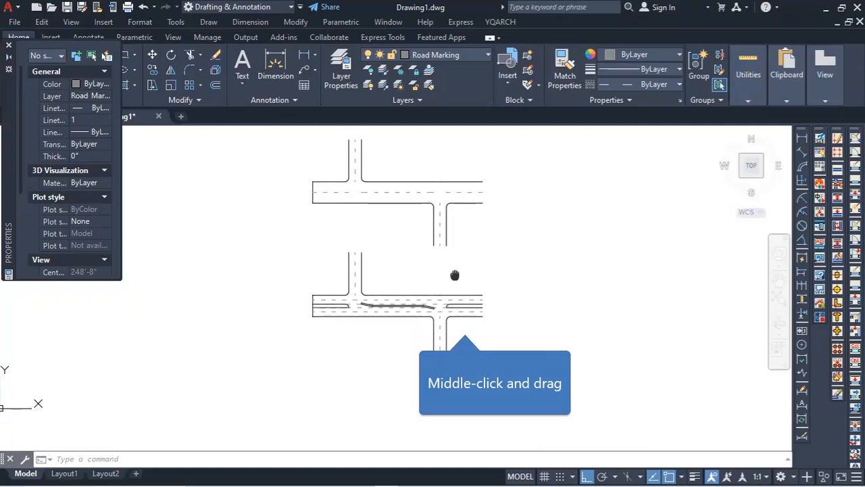
pyautogui.scroll(-3, 393, 298)
pyautogui.scroll(3, 437, 318)
pyautogui.scroll(-2, 437, 315)
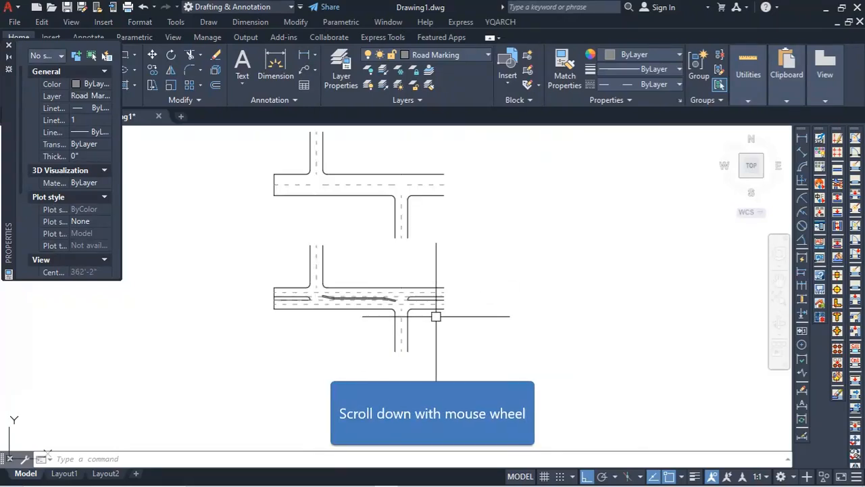
pyautogui.scroll(-2, 437, 315)
pyautogui.click(313, 189)
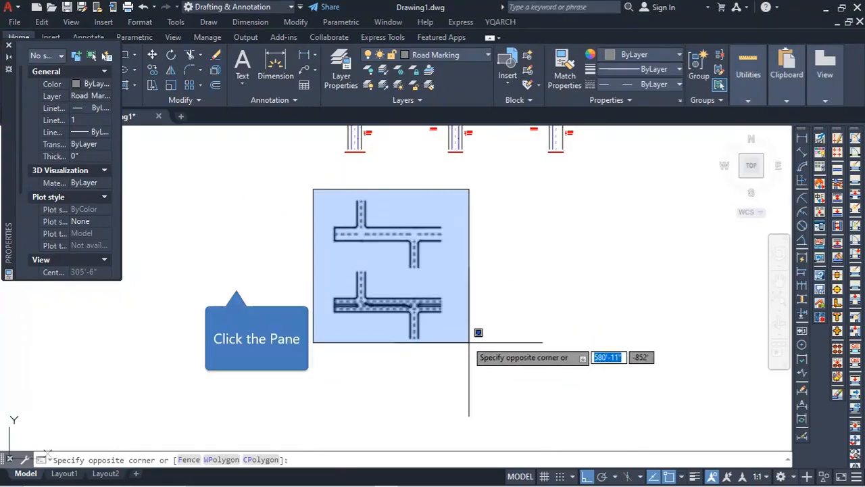
pyautogui.click(236, 280)
pyautogui.write('l')
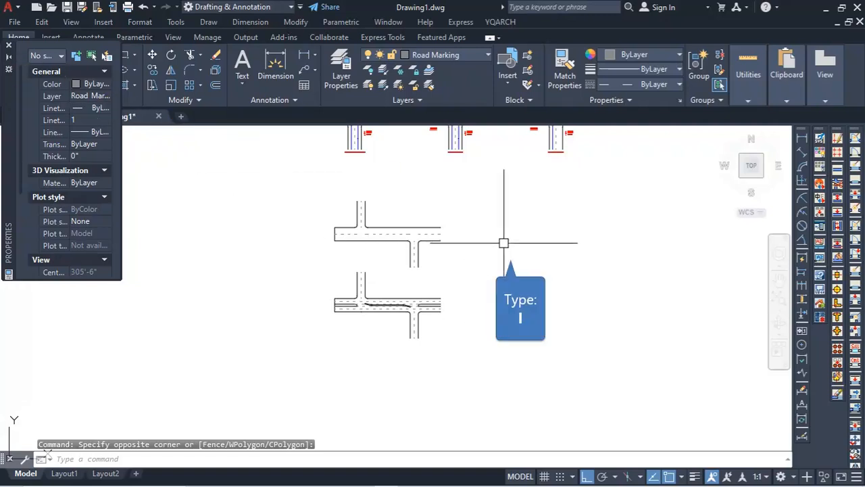
pyautogui.press('Return')
pyautogui.scroll(5, 443, 219)
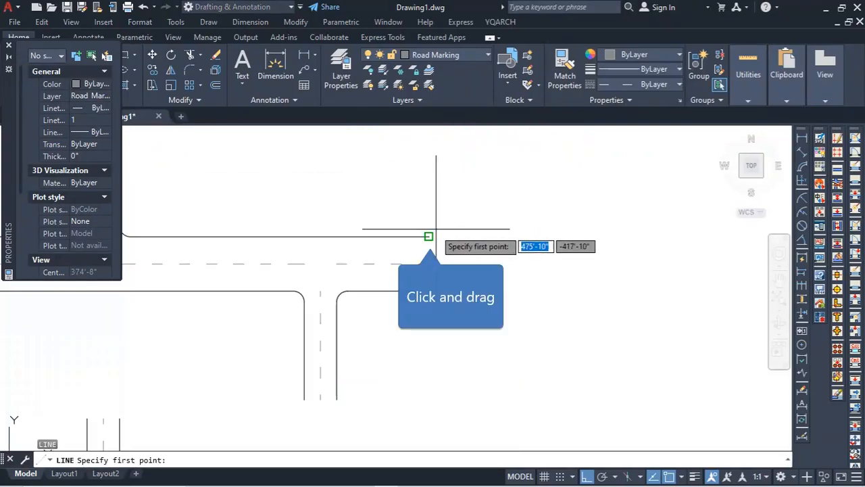
pyautogui.click(429, 237)
pyautogui.press('Return')
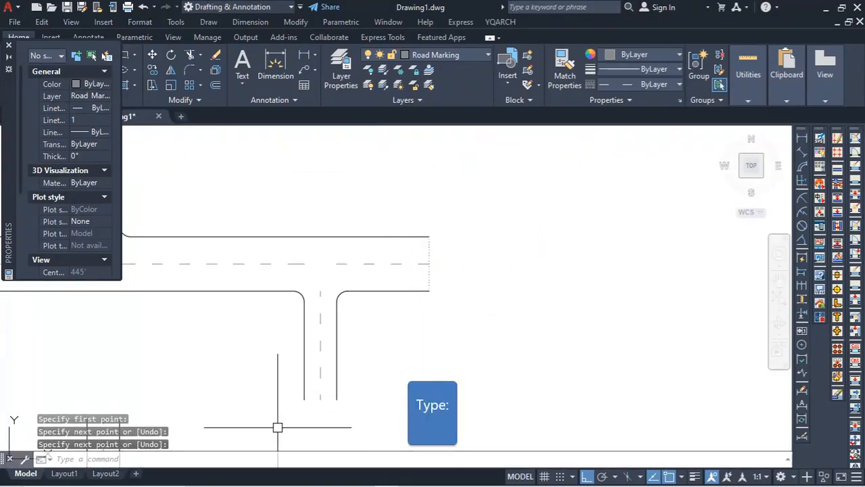
pyautogui.press('Return')
pyautogui.press('Escape')
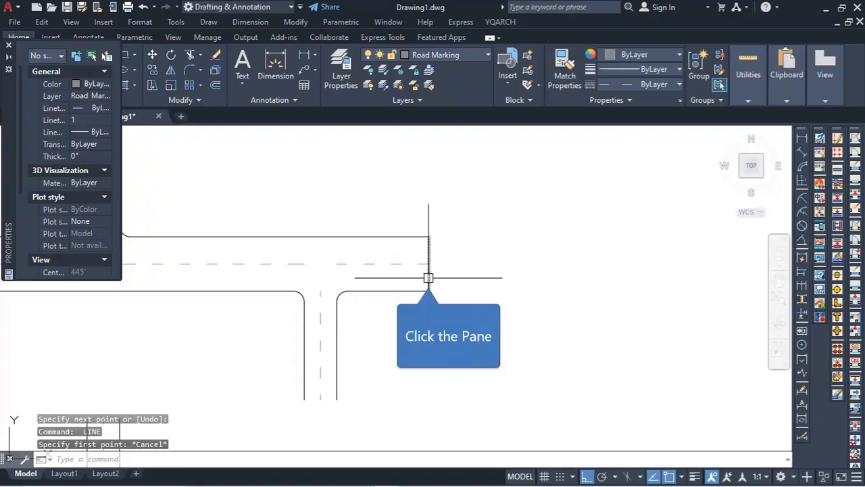
pyautogui.click(428, 277)
pyautogui.press('Delete')
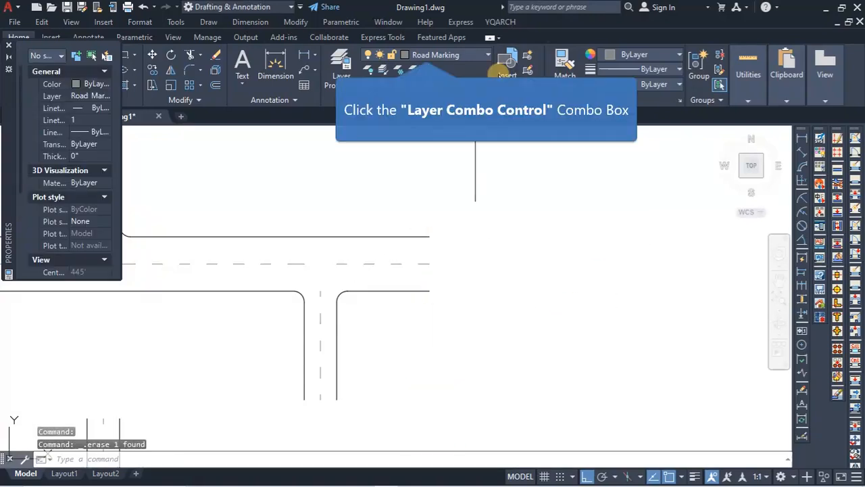
# - Make Road the current layer and draw a line closing the right end of the upper junction's main road
pyautogui.click(466, 58)
pyautogui.click(424, 115)
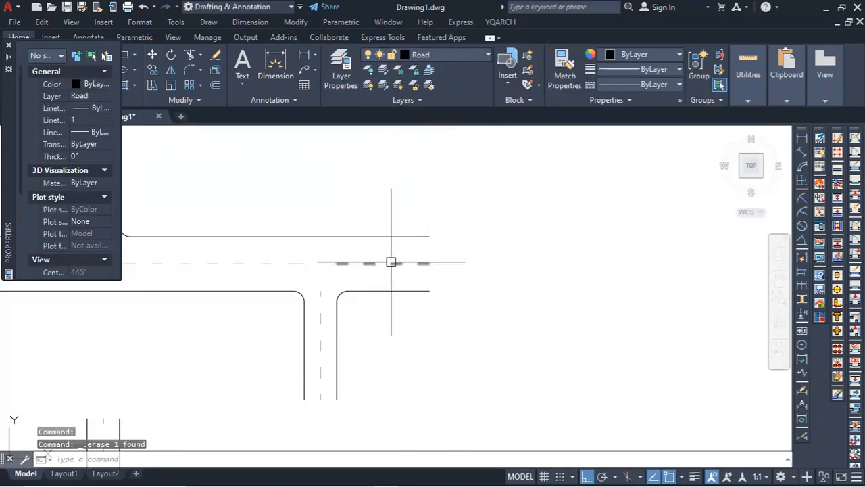
pyautogui.write('l')
pyautogui.press('Return')
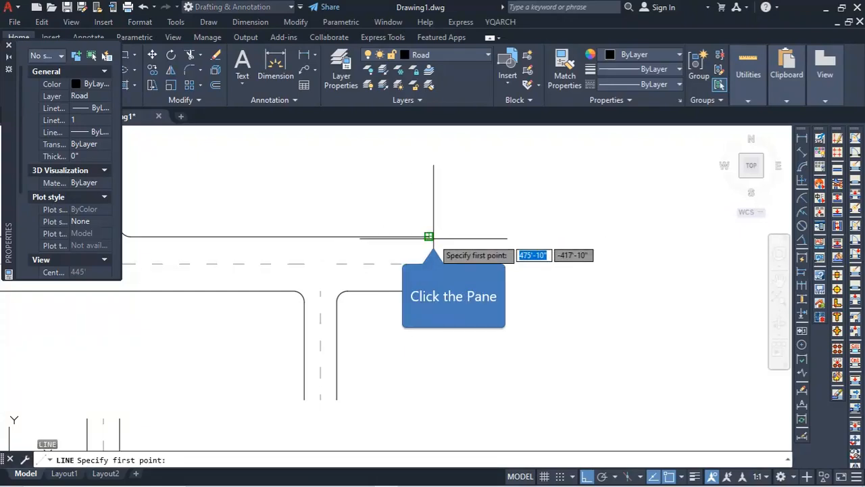
pyautogui.click(428, 237)
pyautogui.click(428, 291)
pyautogui.press('space')
# - Draw a line closing the bottom end of the upper junction's lower side road
pyautogui.press('space')
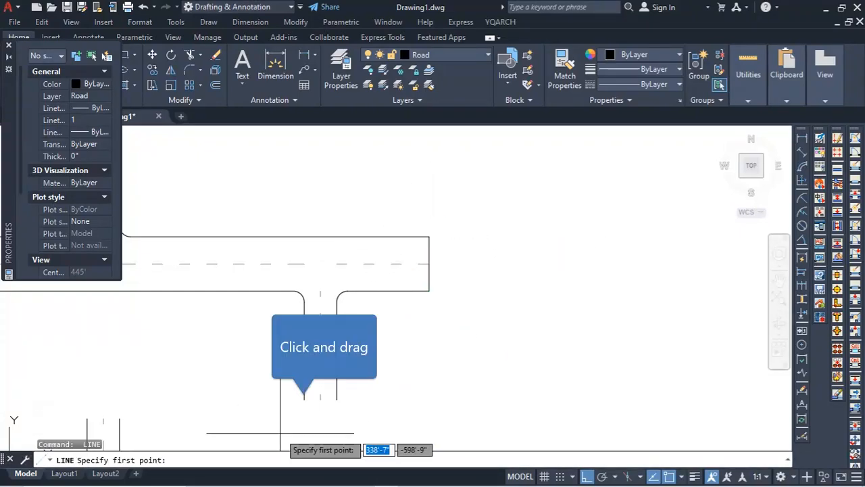
pyautogui.click(304, 398)
pyautogui.click(336, 398)
pyautogui.press('space')
# - Draw a line closing the top end of the upper junction's upper side road
pyautogui.scroll(-2, 510, 362)
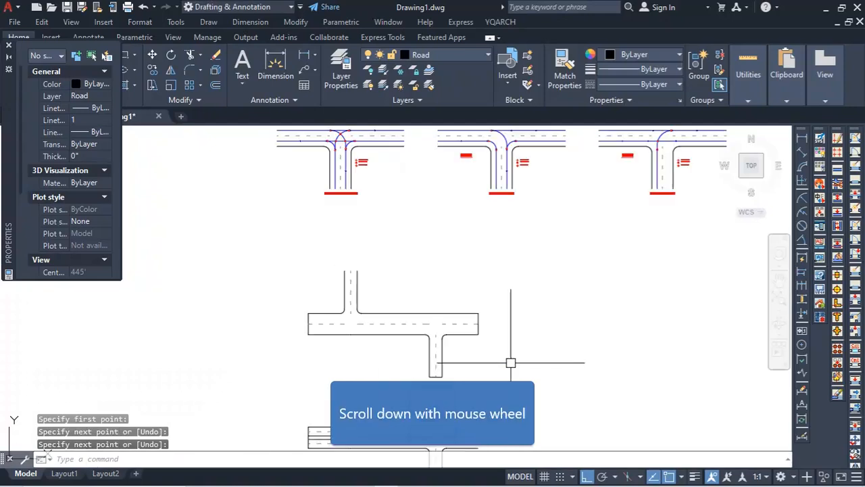
pyautogui.scroll(3, 415, 293)
pyautogui.scroll(-2, 298, 275)
pyautogui.scroll(3, 280, 266)
pyautogui.write('l')
pyautogui.press('Return')
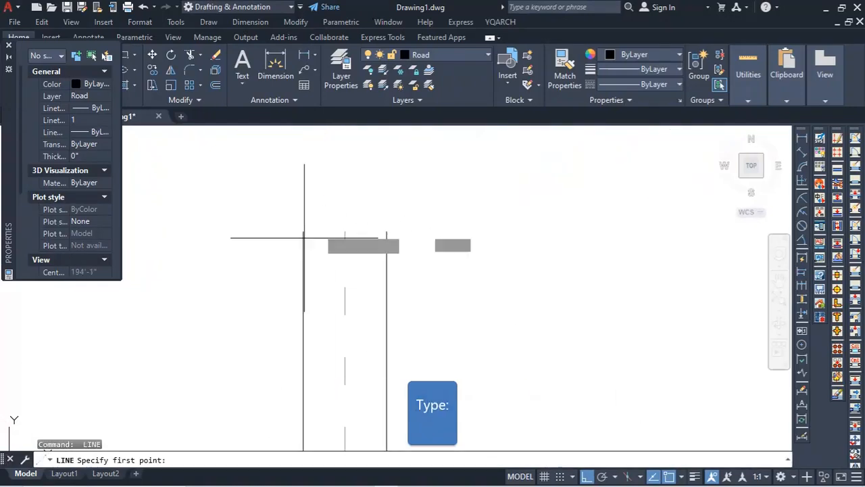
pyautogui.click(303, 232)
pyautogui.click(387, 232)
pyautogui.press('space')
# - Draw a line across the top end of the upper side road on the junction with medians
pyautogui.scroll(-3, 428, 240)
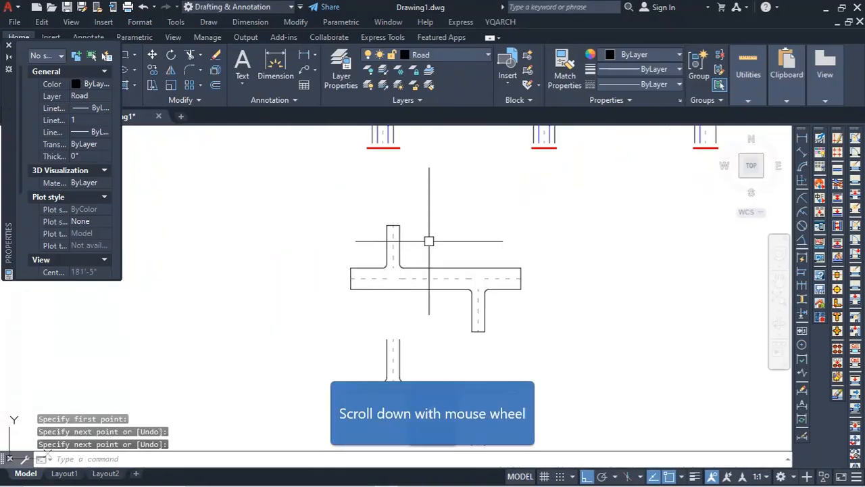
pyautogui.scroll(3, 471, 295)
pyautogui.write('l')
pyautogui.press('Return')
pyautogui.scroll(3, 344, 241)
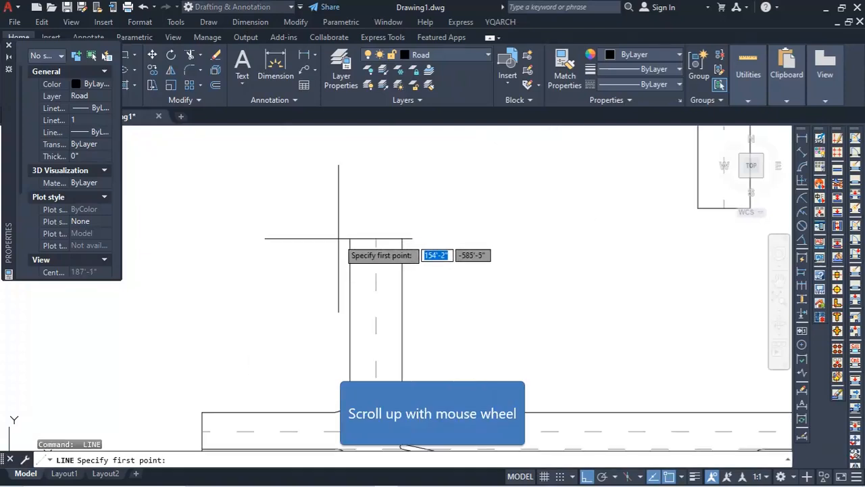
pyautogui.click(350, 238)
pyautogui.click(402, 238)
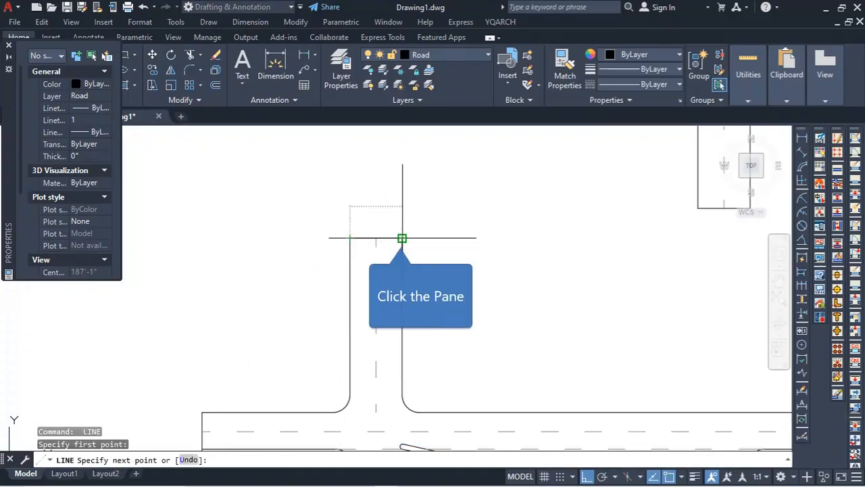
pyautogui.scroll(-3, 396, 244)
pyautogui.press('space')
# - Close the right end of the main road on the junction with medians using a line between its outer edges
pyautogui.scroll(2, 483, 243)
pyautogui.scroll(3, 483, 244)
pyautogui.write('l')
pyautogui.press('Return')
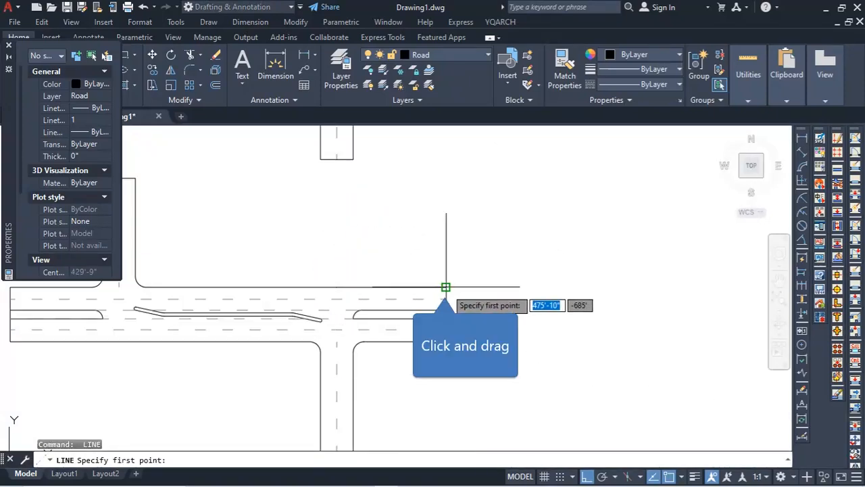
pyautogui.click(446, 287)
pyautogui.click(446, 341)
pyautogui.press('space')
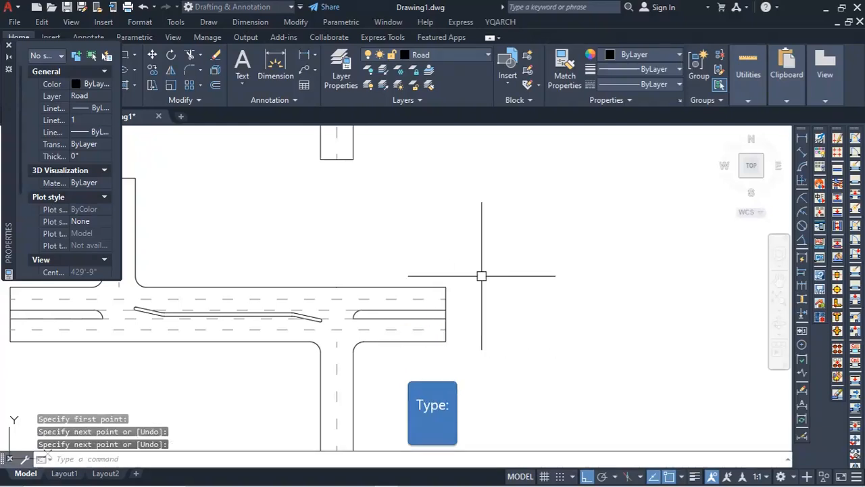
pyautogui.scroll(-3, 428, 325)
pyautogui.scroll(4, 527, 155)
pyautogui.write('l')
pyautogui.press('Return')
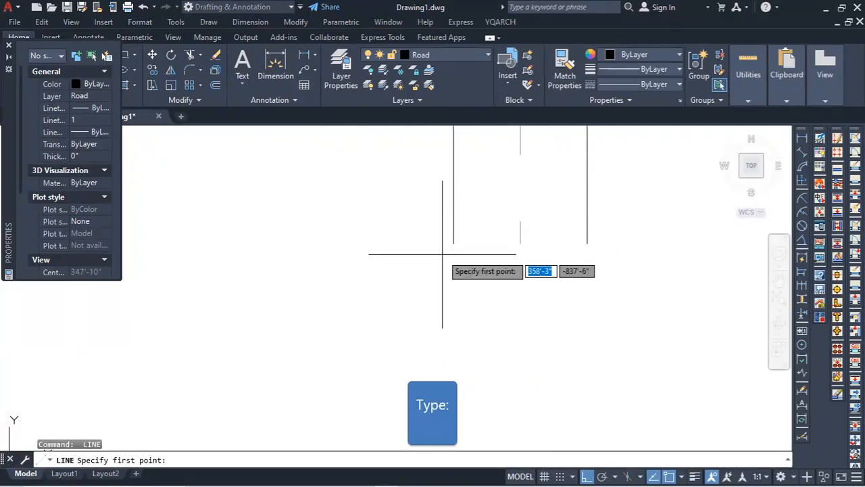
pyautogui.click(453, 242)
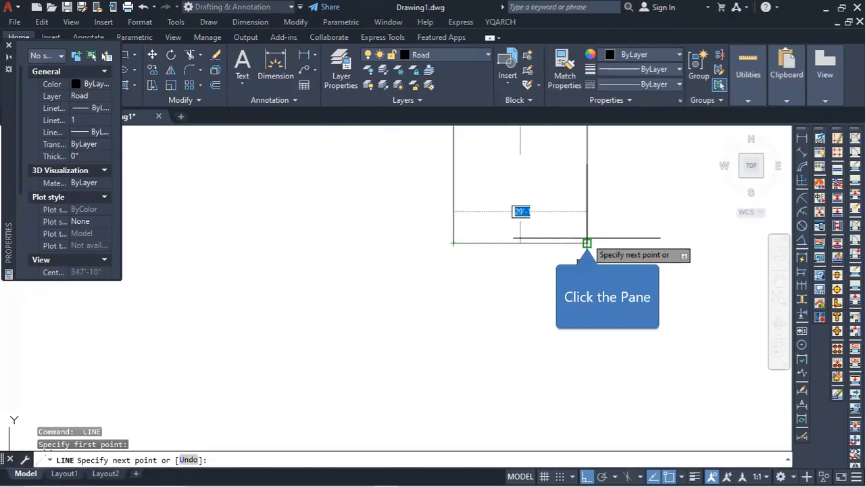
pyautogui.click(572, 242)
pyautogui.rightClick(573, 252)
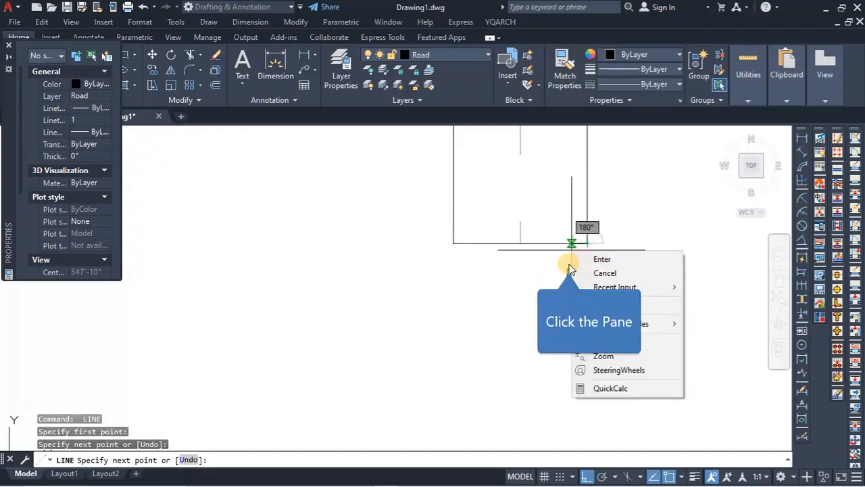
pyautogui.click(585, 243)
pyautogui.press('Escape')
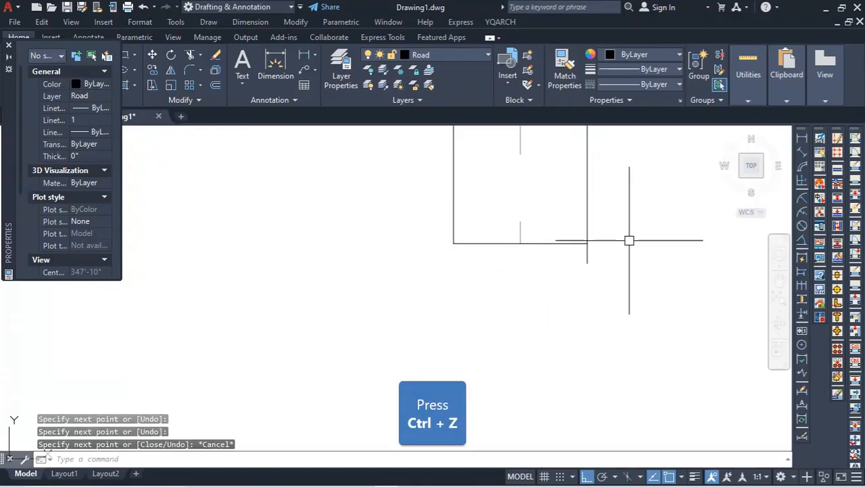
pyautogui.hotkey('ctrl', 'z')
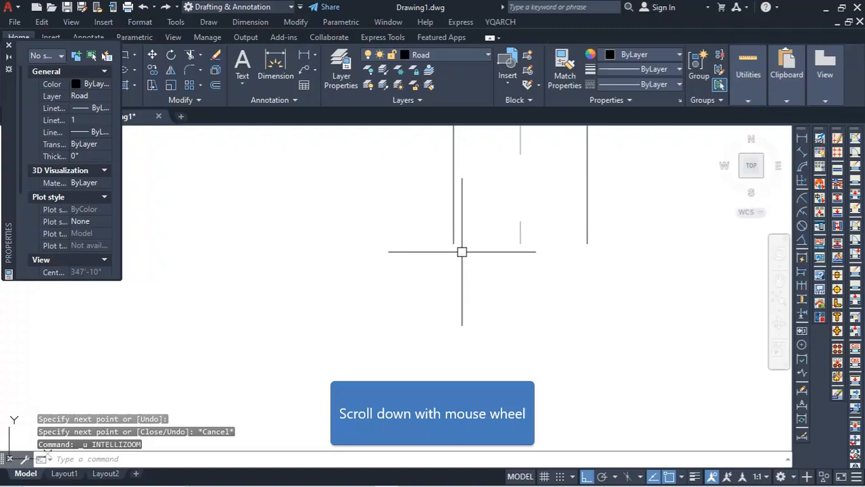
# - Draw a line closing the bottom end of the lower side road on the junction with medians
pyautogui.scroll(-5, 345, 405)
pyautogui.write('l')
pyautogui.press('Return')
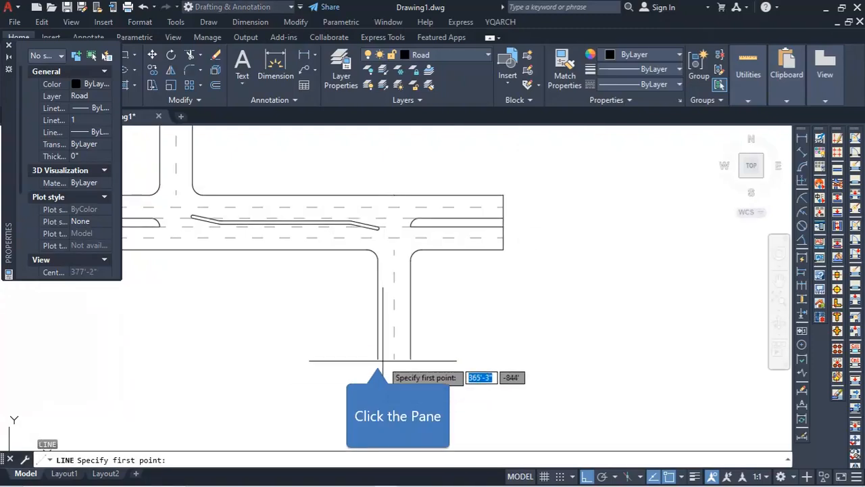
pyautogui.click(377, 357)
pyautogui.click(410, 358)
pyautogui.press('Return')
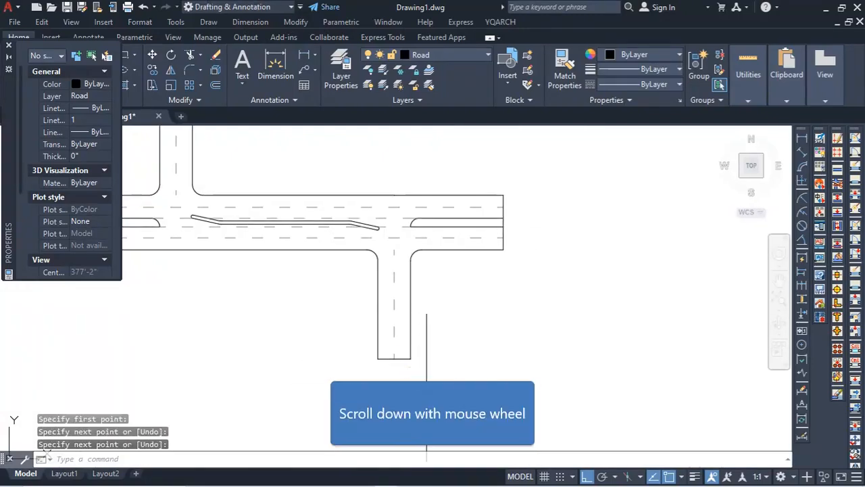
# - Make Movement the current layer and close the Properties palette
pyautogui.scroll(-5, 463, 355)
pyautogui.scroll(4, 479, 382)
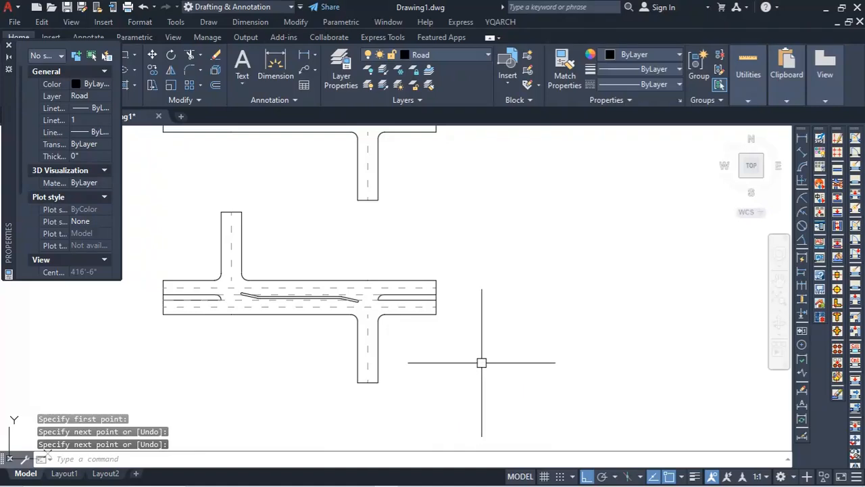
pyautogui.scroll(2, 408, 344)
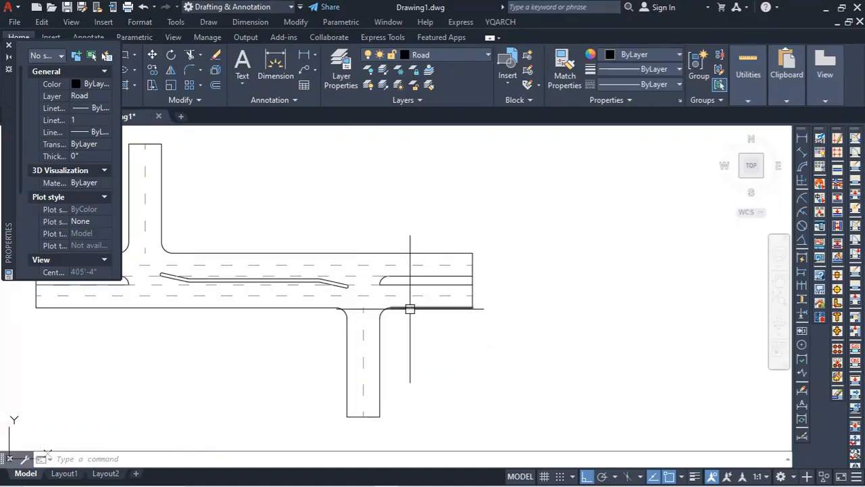
pyautogui.moveTo(383, 292)
pyautogui.mouseDown(button='middle')
pyautogui.moveTo(463, 284)
pyautogui.moveTo(468, 275)
pyautogui.mouseUp(button='middle')
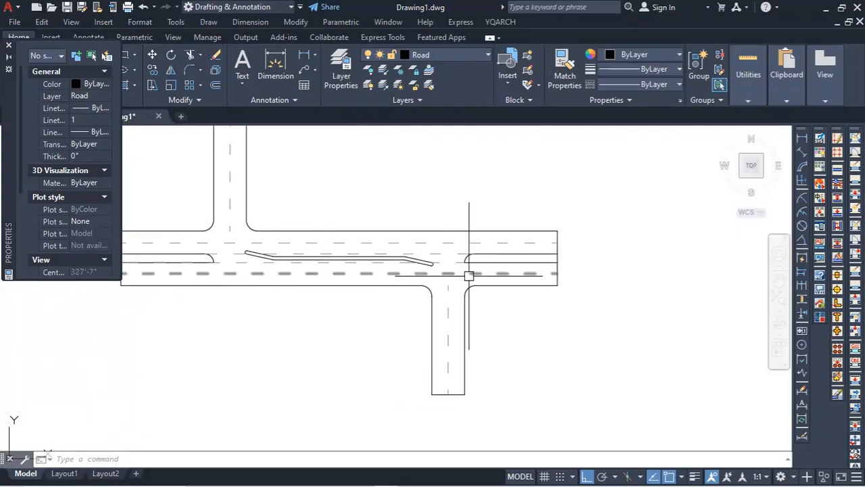
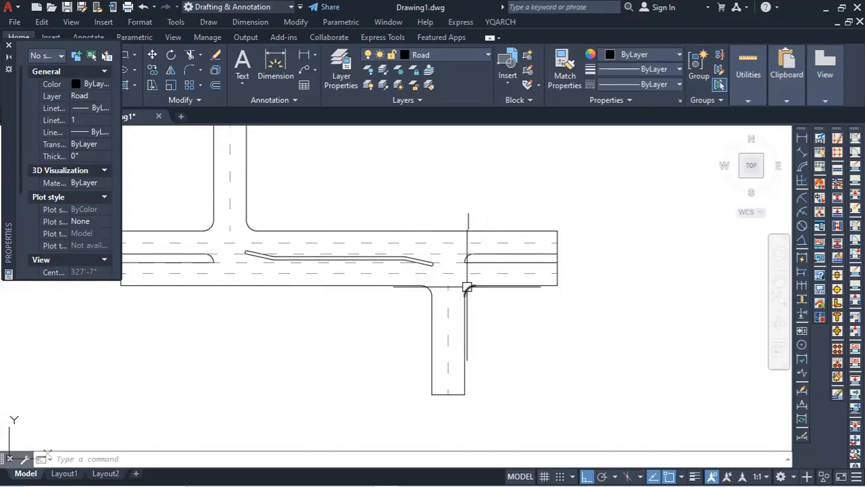
pyautogui.scroll(4, 441, 273)
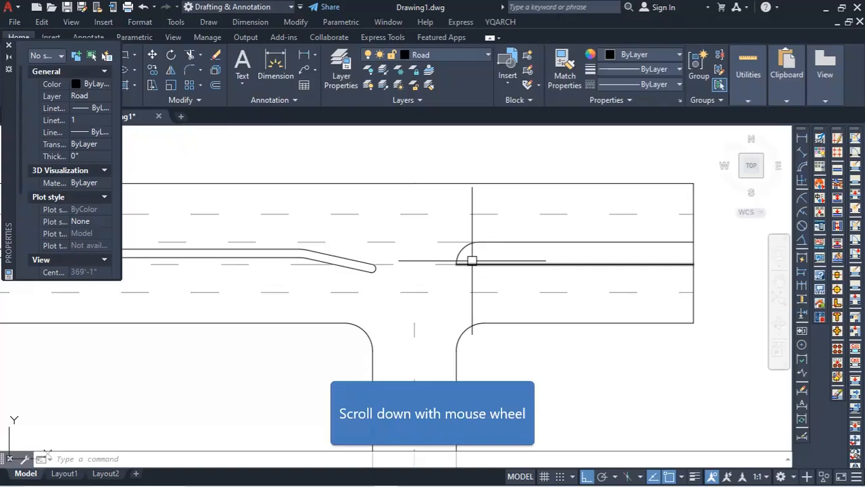
pyautogui.scroll(-2, 405, 275)
pyautogui.click(483, 57)
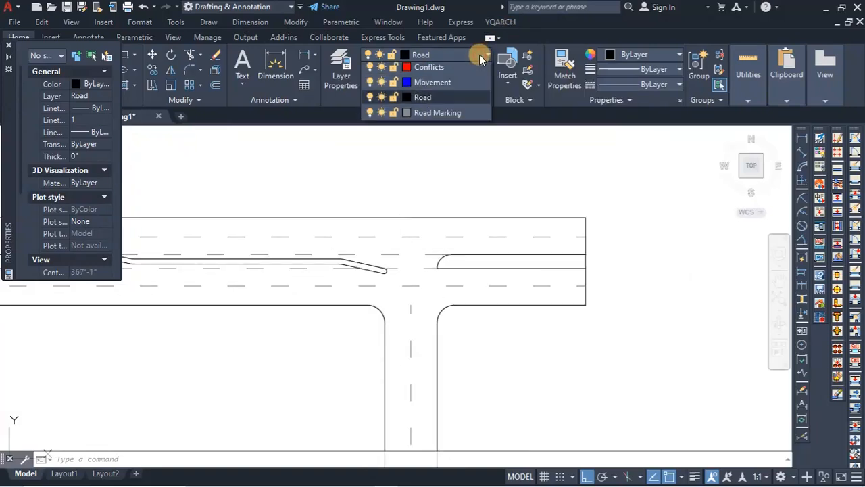
pyautogui.click(432, 101)
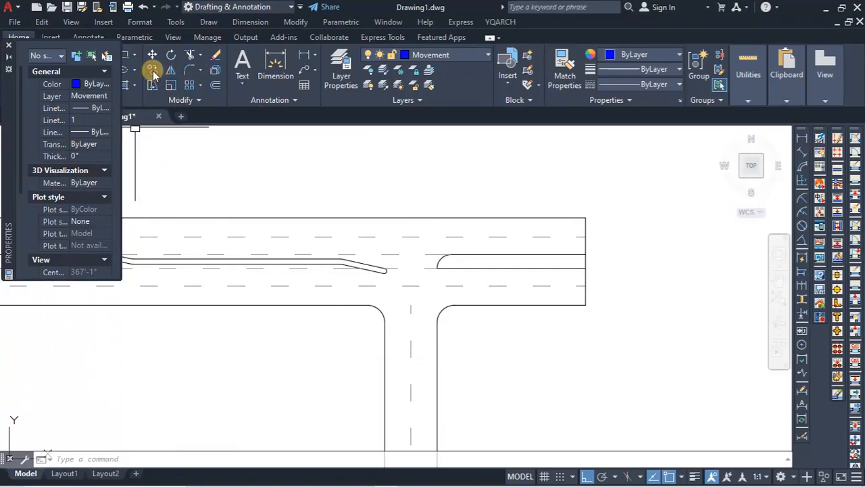
pyautogui.click(9, 46)
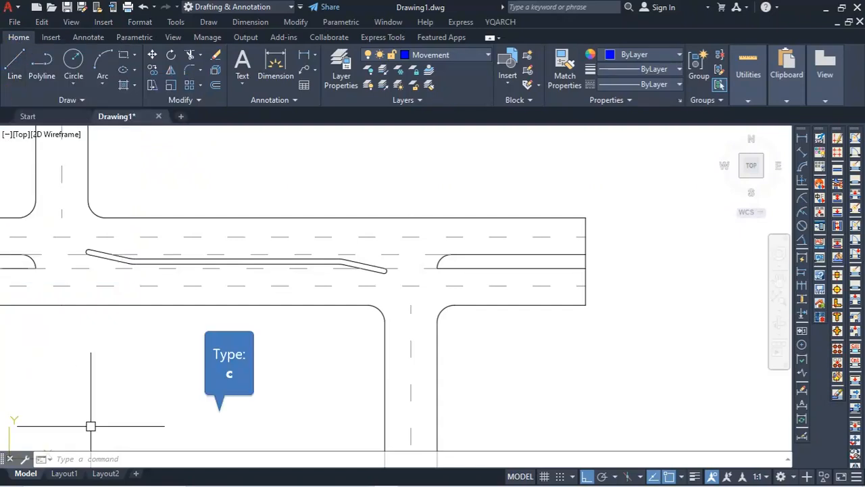
# - Draw a circle of radius 100 in the empty area below the main road of the junction with medians
pyautogui.write('c')
pyautogui.press('Return')
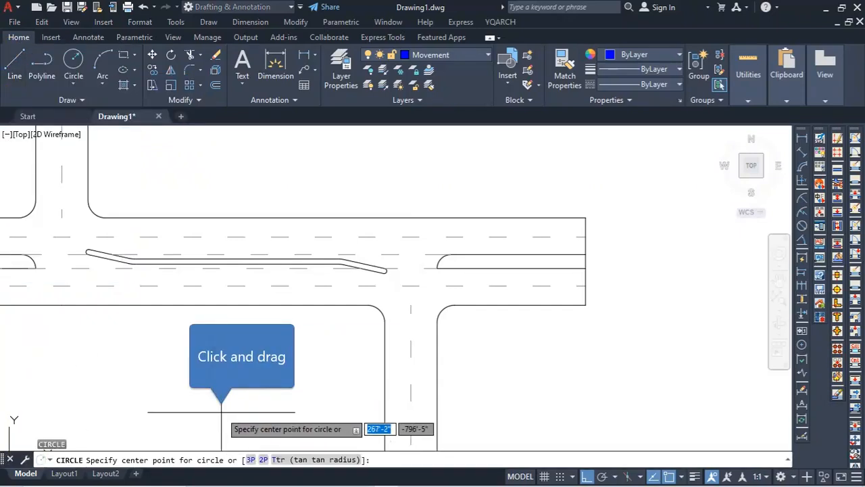
pyautogui.click(221, 412)
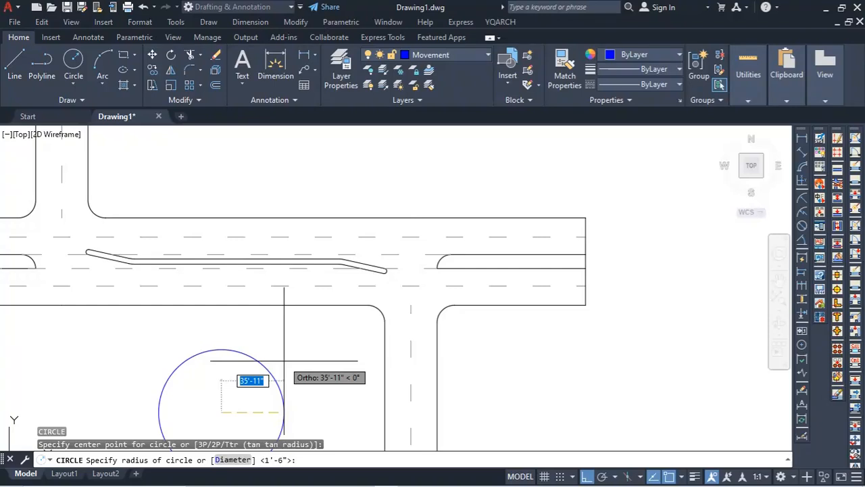
pyautogui.write('1')
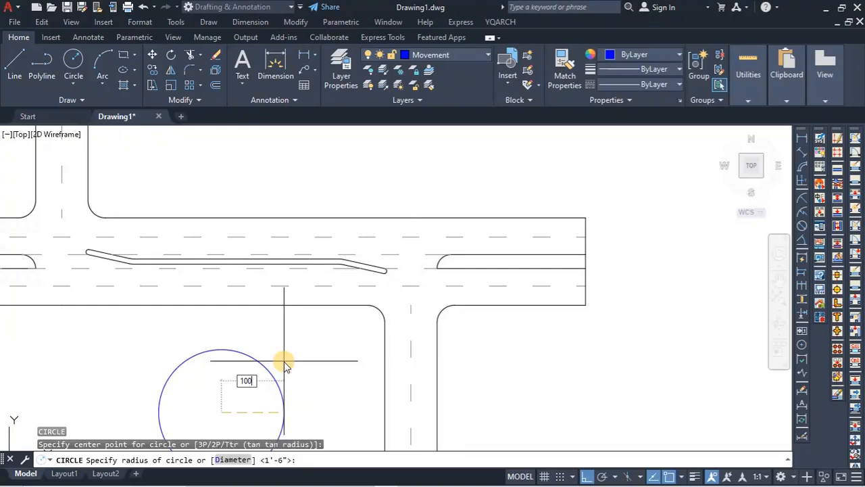
pyautogui.write('00')
pyautogui.press('Return')
pyautogui.press('Return')
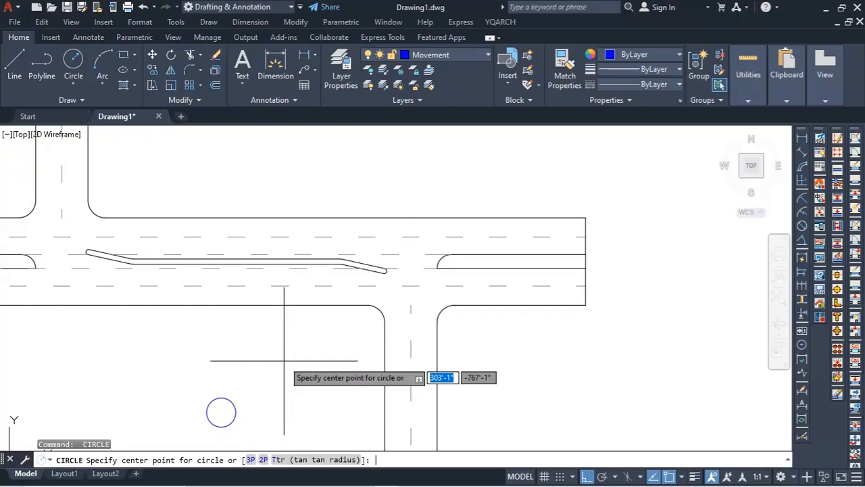
# - Cancel the repeated Circle command and undo the small circle below the main road
pyautogui.press('Escape')
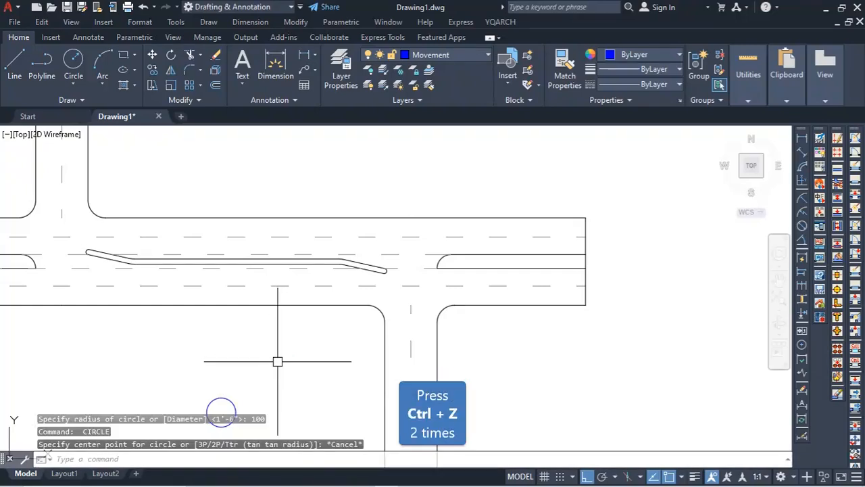
pyautogui.hotkey('ctrl', 'z')
pyautogui.hotkey('ctrl', 'z')
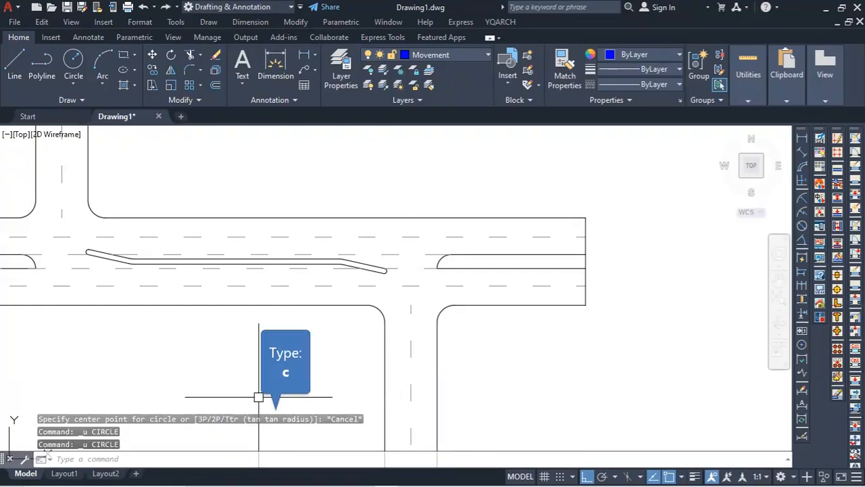
# - Draw a circle of radius 100' centred in the empty area below the main road of the junction with medians
pyautogui.write('c')
pyautogui.press('Return')
pyautogui.click(215, 433)
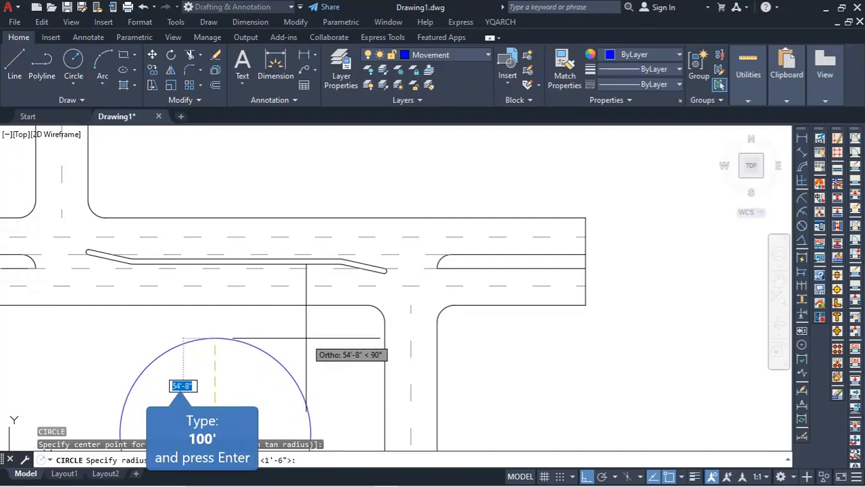
pyautogui.write('100')
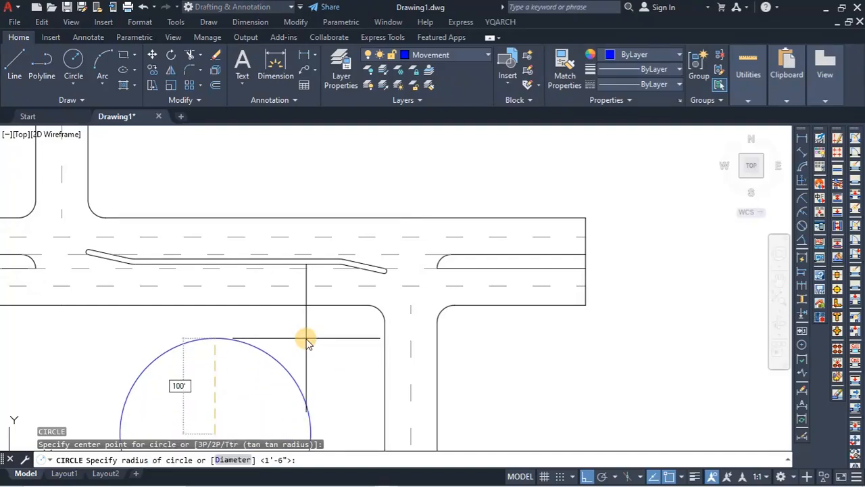
pyautogui.press('Return')
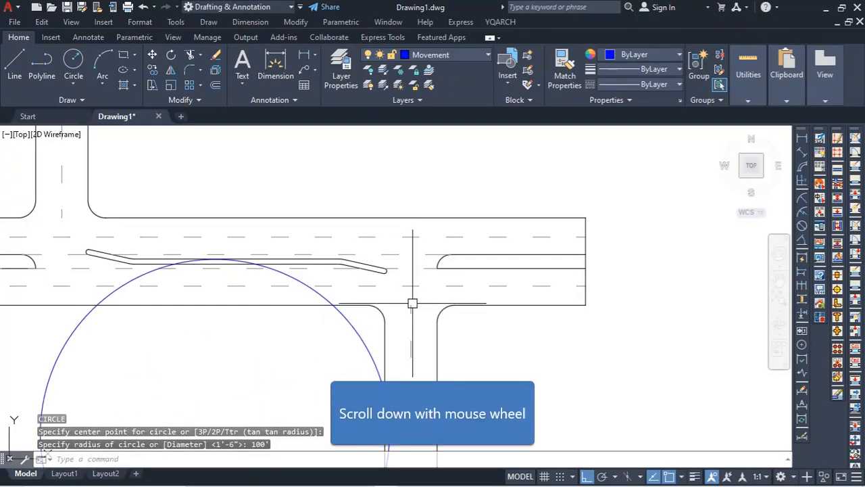
# - Offset the 100' radius circle inward by a distance of 12
pyautogui.scroll(-3, 392, 303)
pyautogui.scroll(3, 299, 350)
pyautogui.write('o')
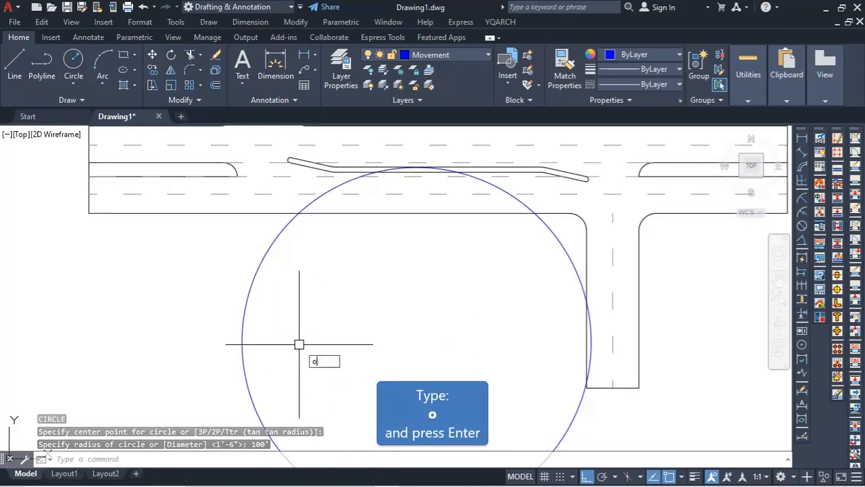
pyautogui.press('Return')
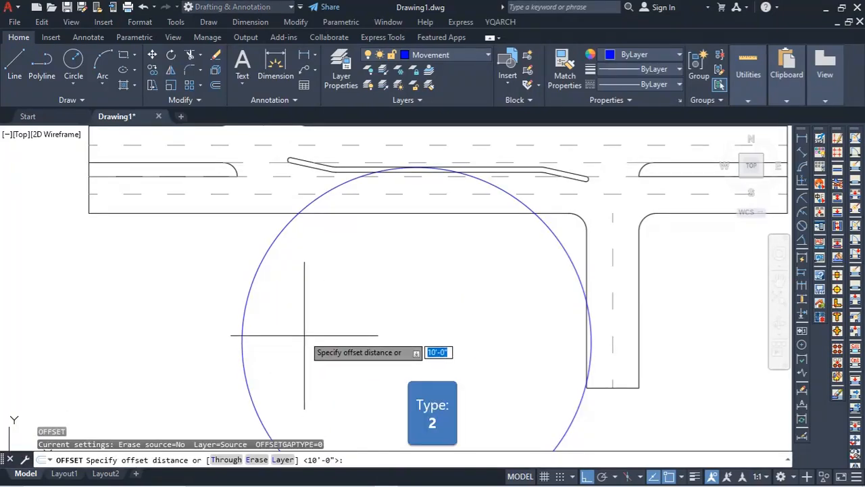
pyautogui.write('2')
pyautogui.press('BackSpace')
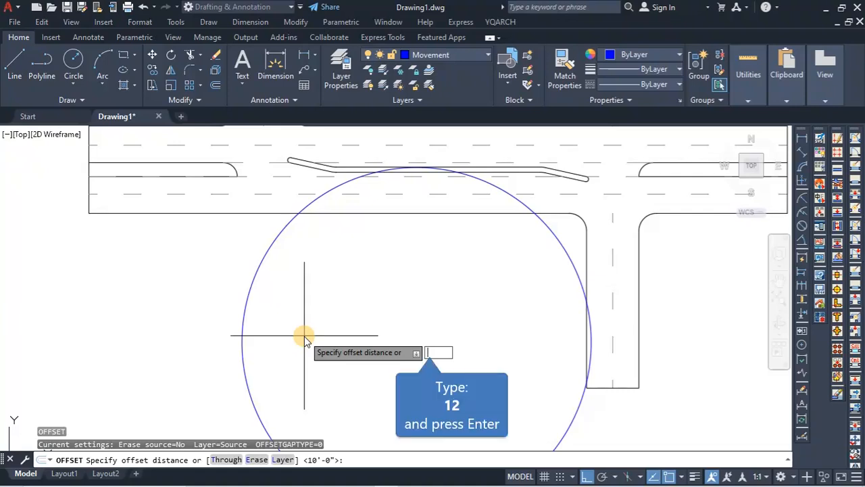
pyautogui.write('12')
pyautogui.press('Return')
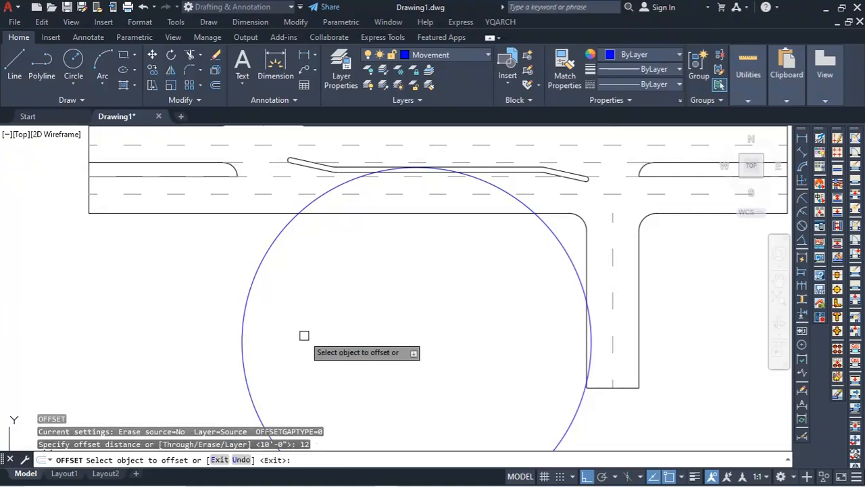
pyautogui.click(242, 351)
pyautogui.click(313, 349)
pyautogui.scroll(5, 241, 320)
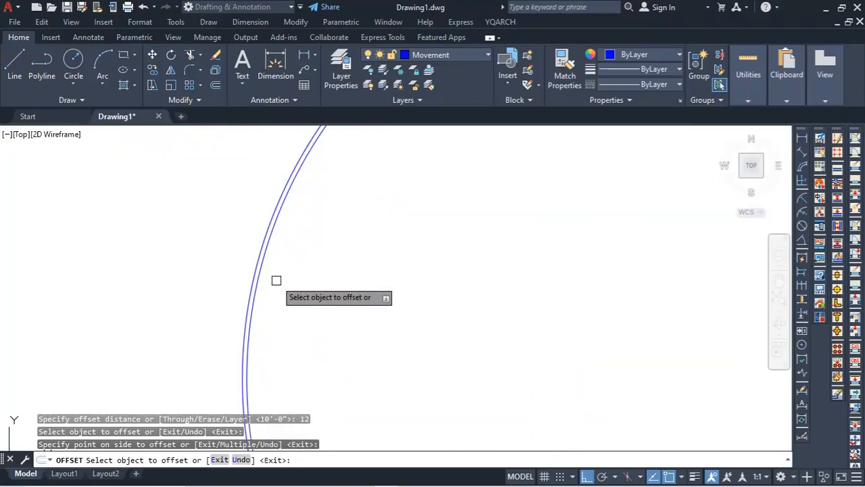
pyautogui.scroll(-5, 277, 281)
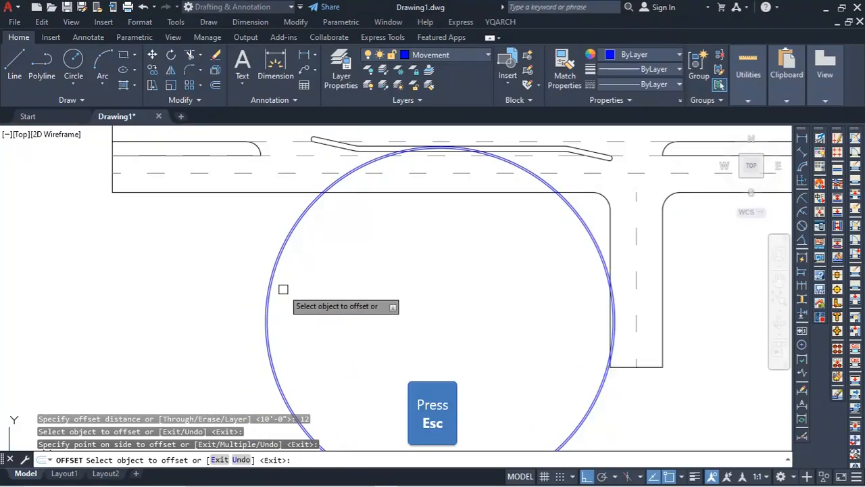
pyautogui.press('Escape')
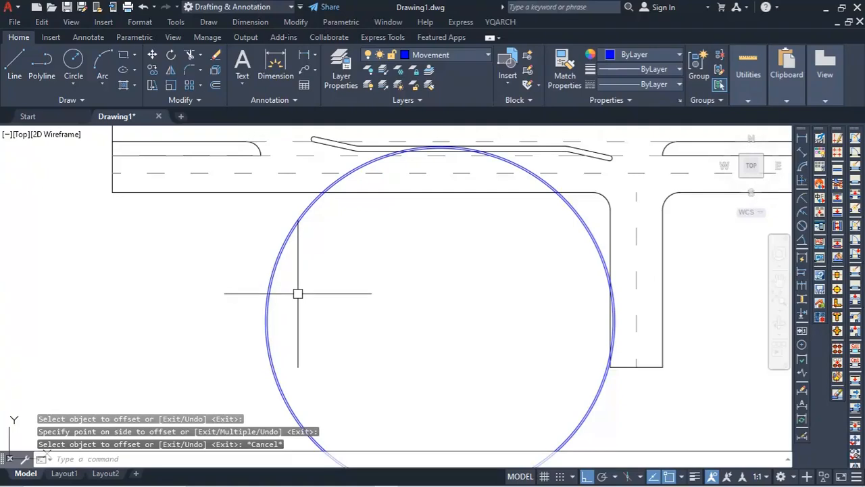
# - Undo the inner offset and the 100' radius circle
pyautogui.hotkey('ctrl', 'z')
pyautogui.hotkey('ctrl', 'z')
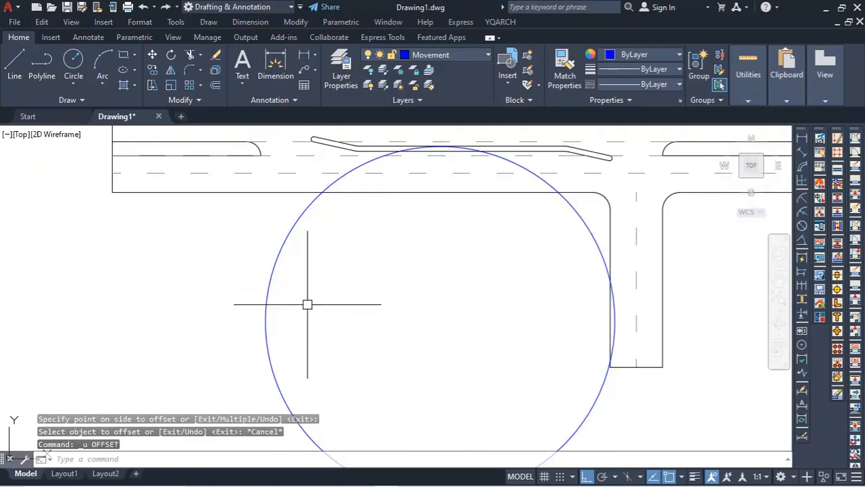
pyautogui.hotkey('ctrl', 'z')
# - Draw a circle of radius 50' in the empty area to the right of the two junctions
pyautogui.scroll(-4, 308, 303)
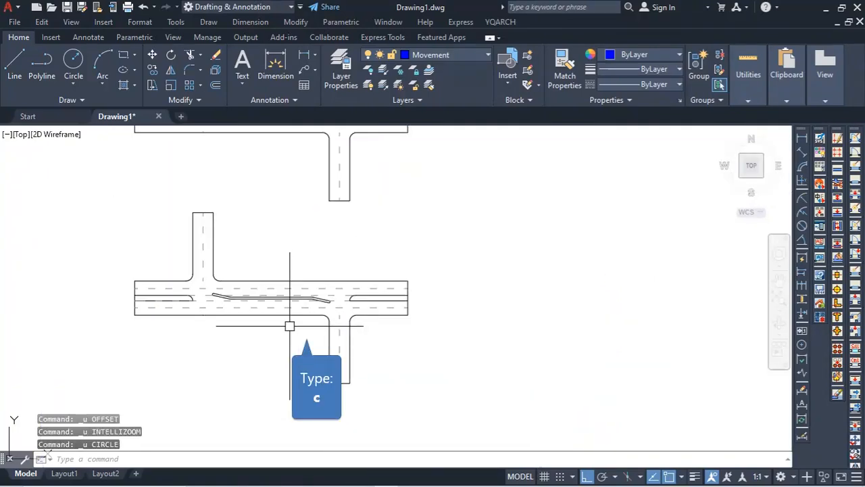
pyautogui.write('c')
pyautogui.press('Return')
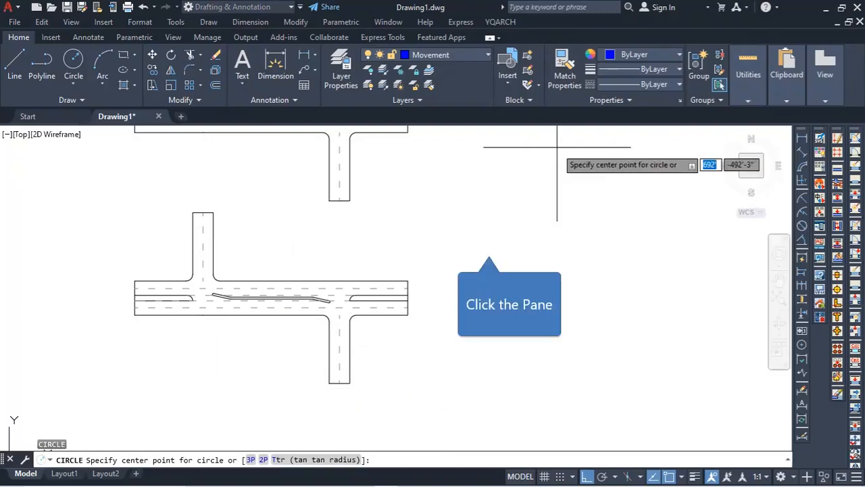
pyautogui.click(490, 245)
pyautogui.write("50'")
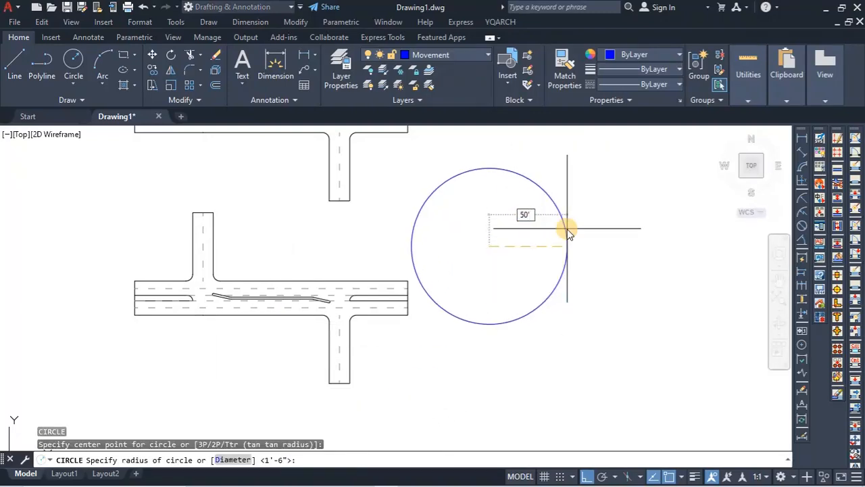
pyautogui.press('Return')
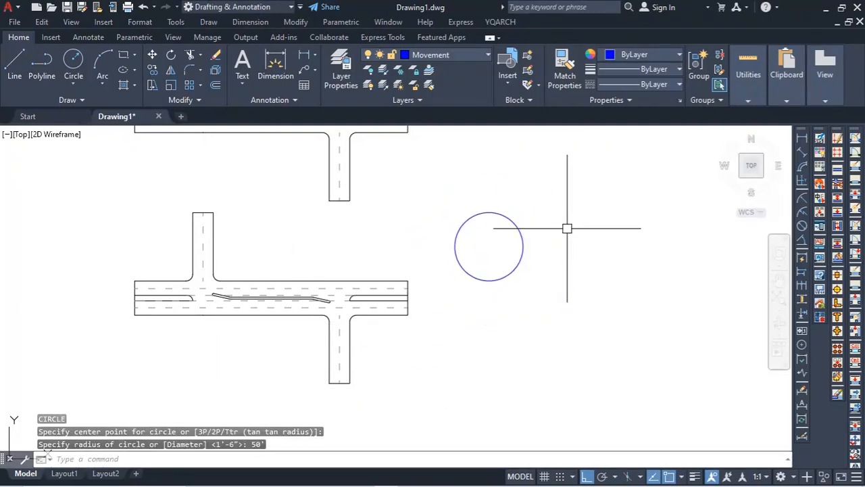
# - Offset the 50' radius circle outward by a distance of 12
pyautogui.scroll(2, 475, 243)
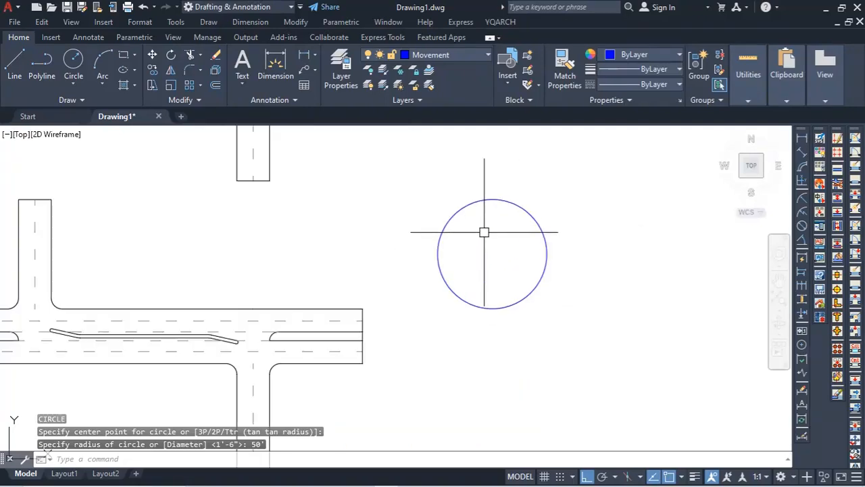
pyautogui.write('o')
pyautogui.press('Return')
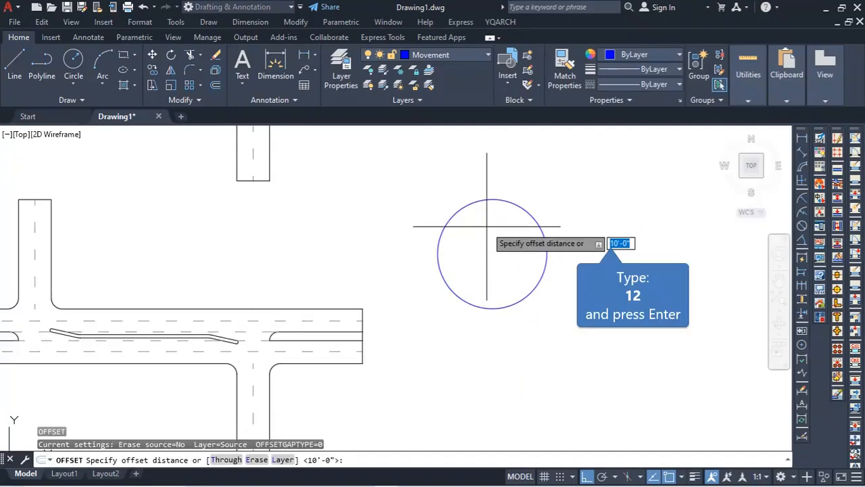
pyautogui.write('12')
pyautogui.press('Return')
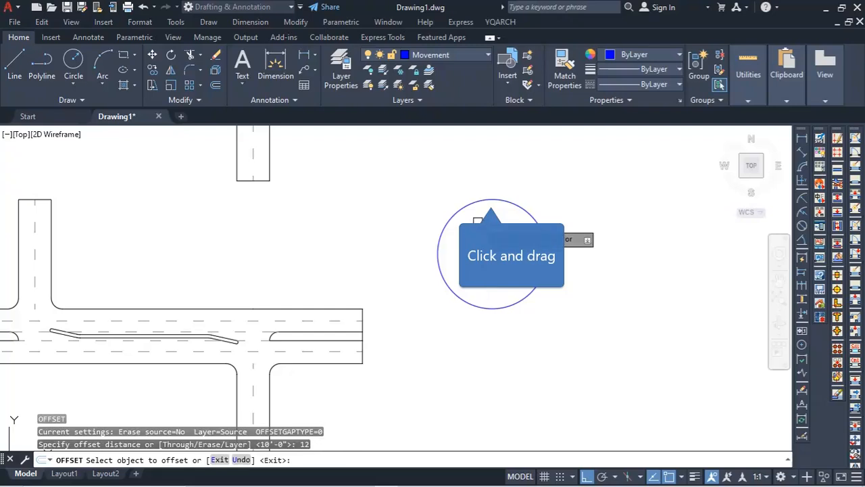
pyautogui.click(488, 199)
pyautogui.click(493, 169)
pyautogui.scroll(5, 469, 212)
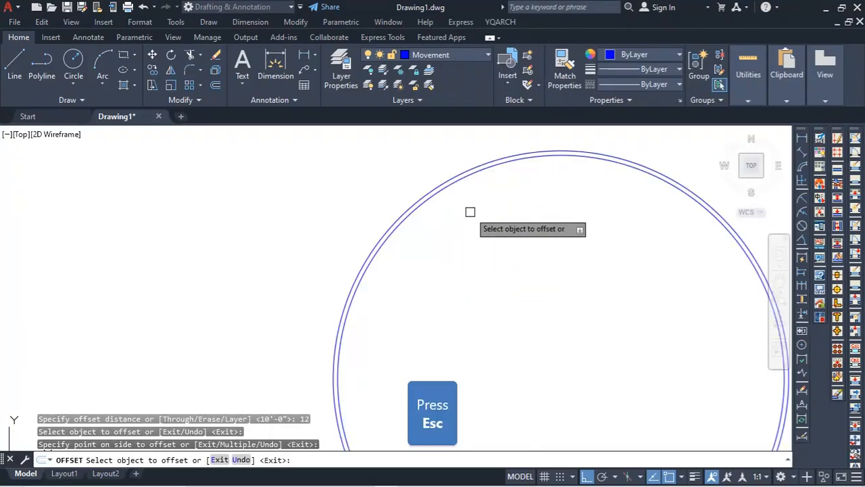
pyautogui.press('Escape')
pyautogui.scroll(-5, 427, 217)
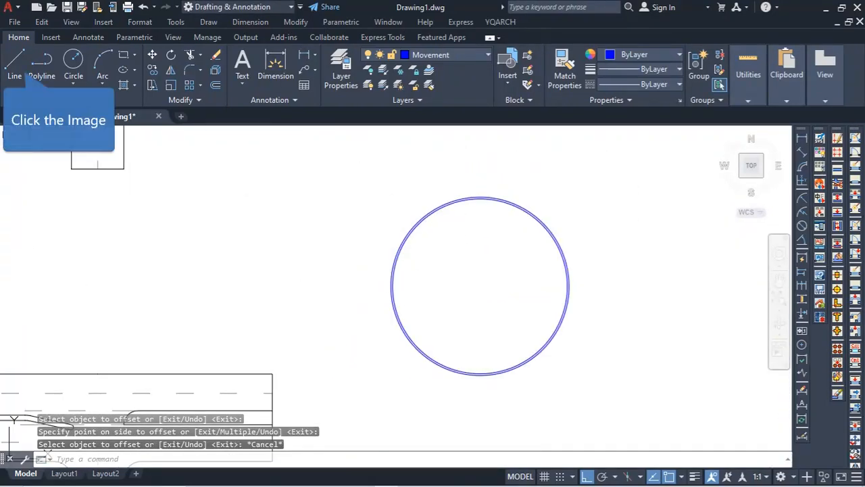
# - Draw a short horizontal line from the outer circle's left quadrant to the inner circle's left quadrant
pyautogui.click(29, 59)
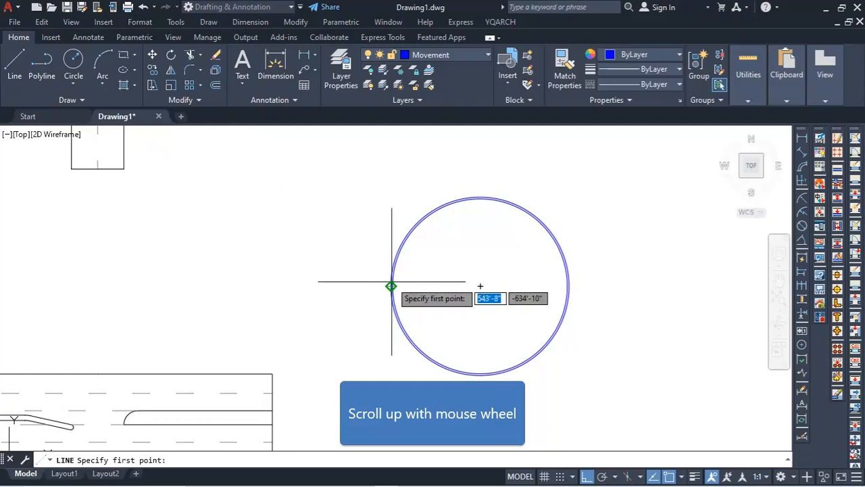
pyautogui.scroll(3, 389, 286)
pyautogui.click(388, 290)
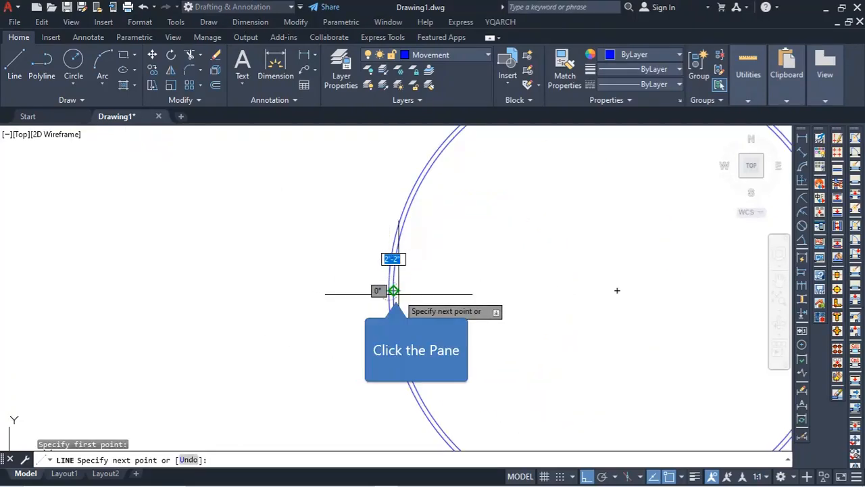
# - Finish the short line joining the two concentric circles at their west quadrant points
pyautogui.click(393, 290)
pyautogui.press('space')
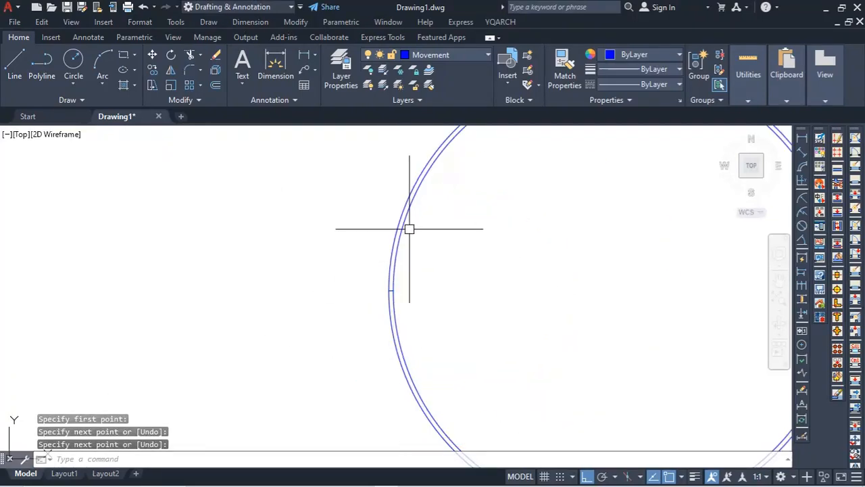
pyautogui.press('space')
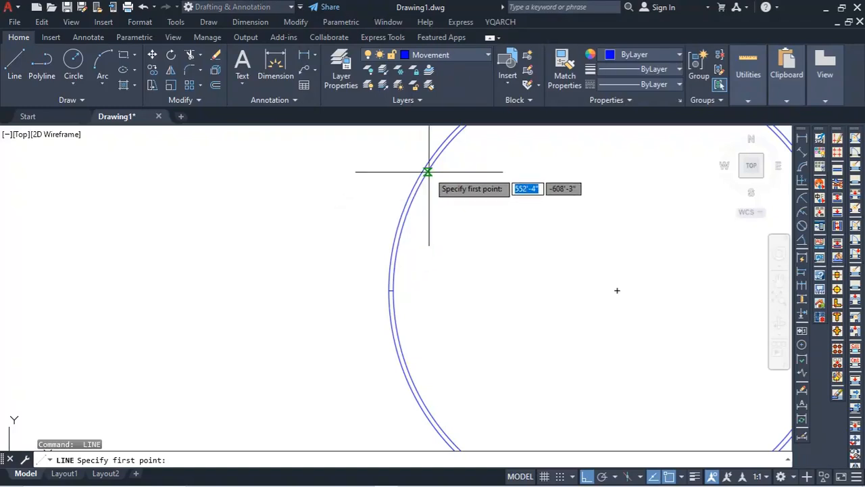
pyautogui.scroll(-5, 417, 233)
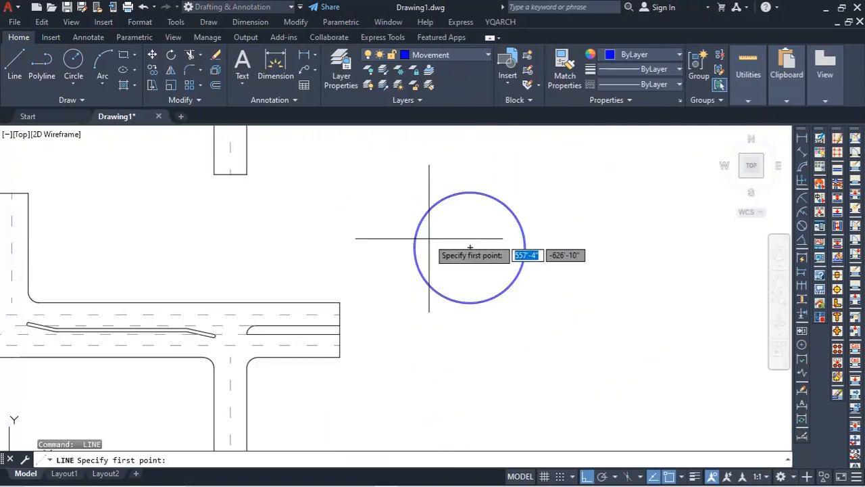
pyautogui.scroll(5, 428, 238)
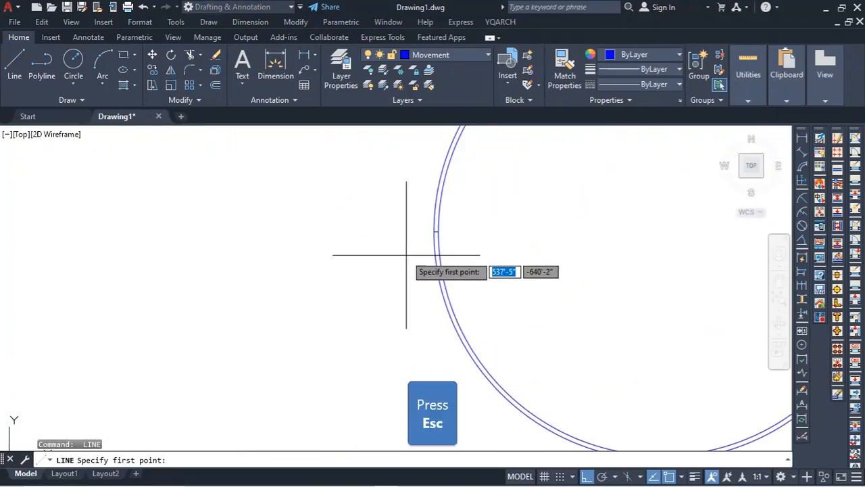
pyautogui.scroll(-3, 416, 267)
pyautogui.press('Escape')
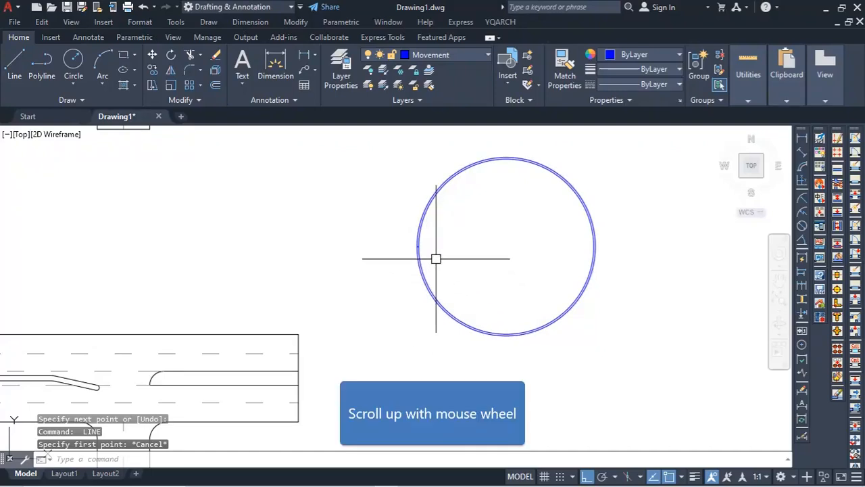
# - Erase both concentric circles together with the short line connecting them
pyautogui.scroll(3, 435, 259)
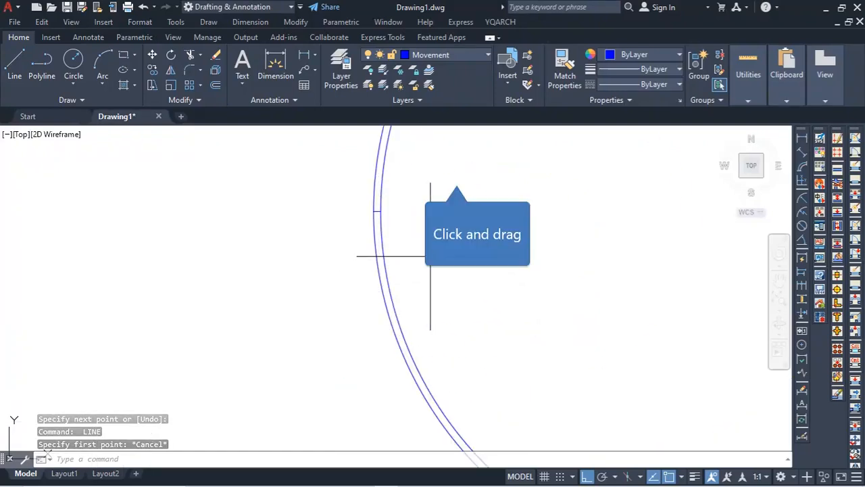
pyautogui.moveTo(457, 179); pyautogui.dragTo(285, 320)
pyautogui.press('Delete')
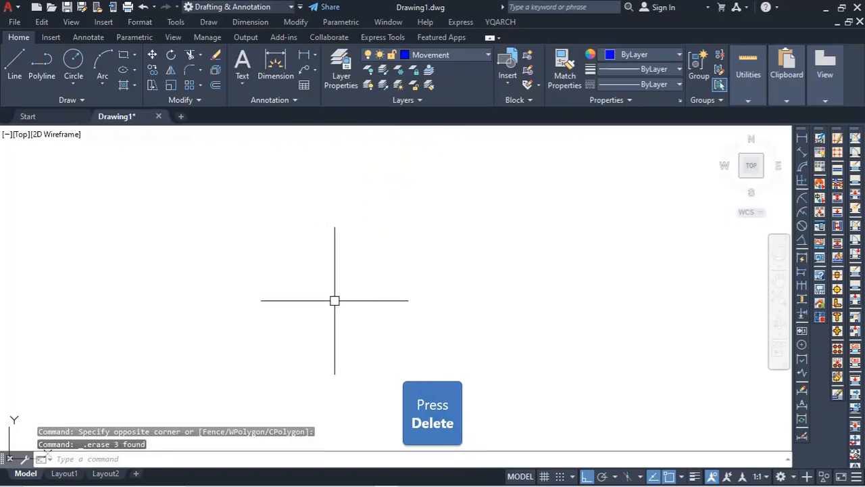
# - Draw a circle with a radius of 100' in the empty area beside the road plans
pyautogui.write('c')
pyautogui.press('Return')
pyautogui.click(382, 255)
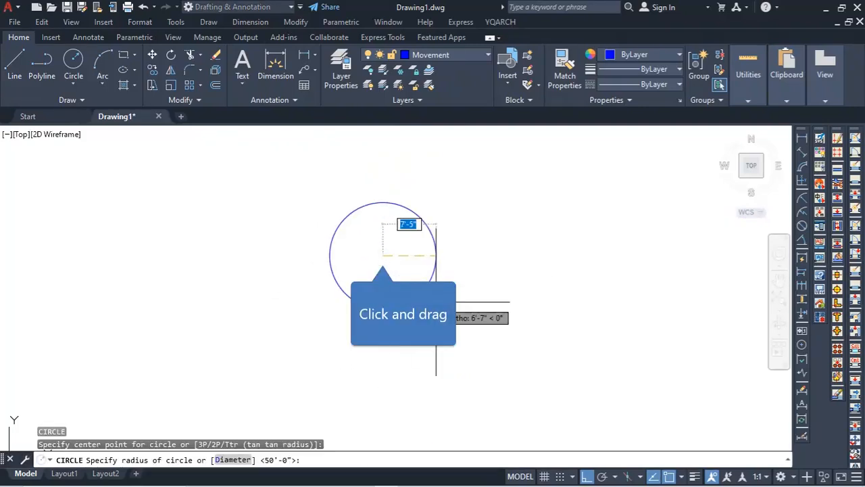
pyautogui.write('1')
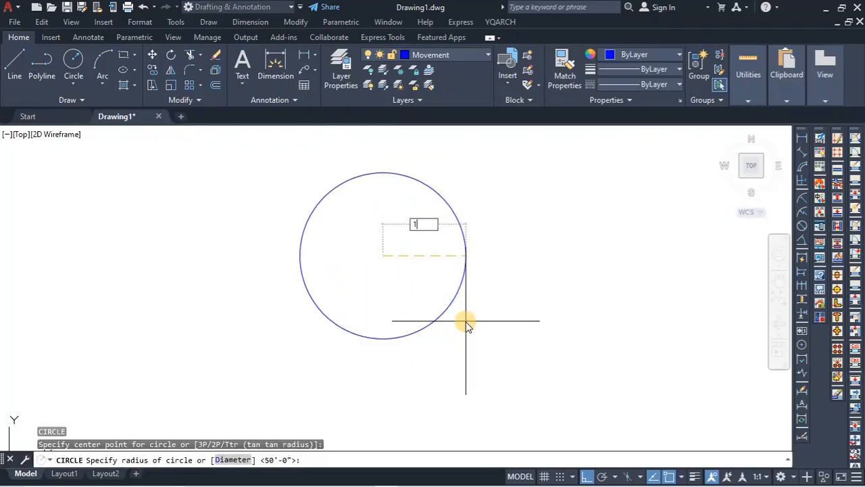
pyautogui.press('BackSpace')
pyautogui.press('BackSpace')
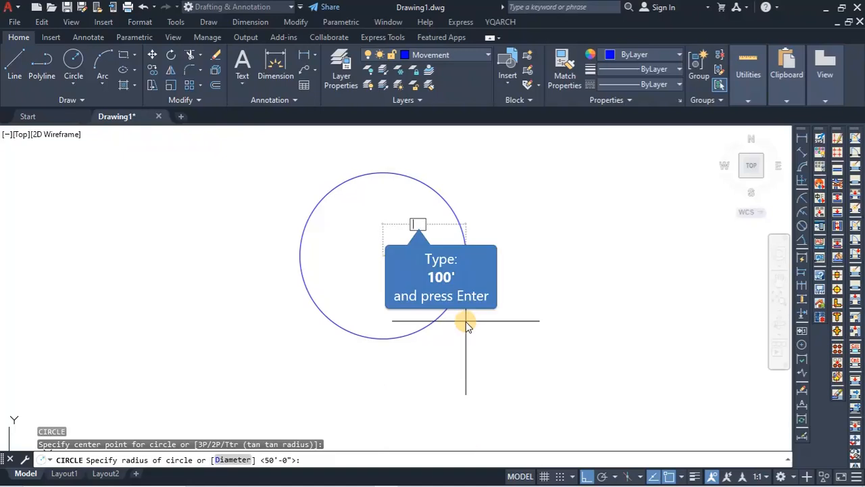
pyautogui.write('100')
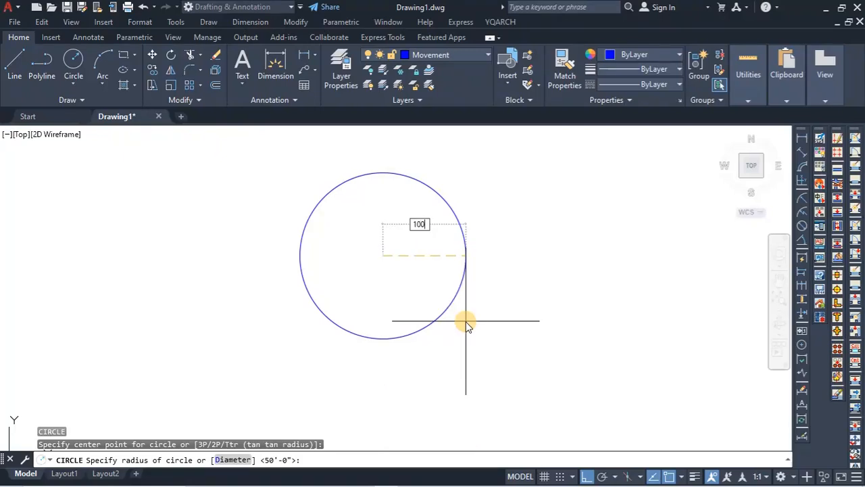
pyautogui.press('Return')
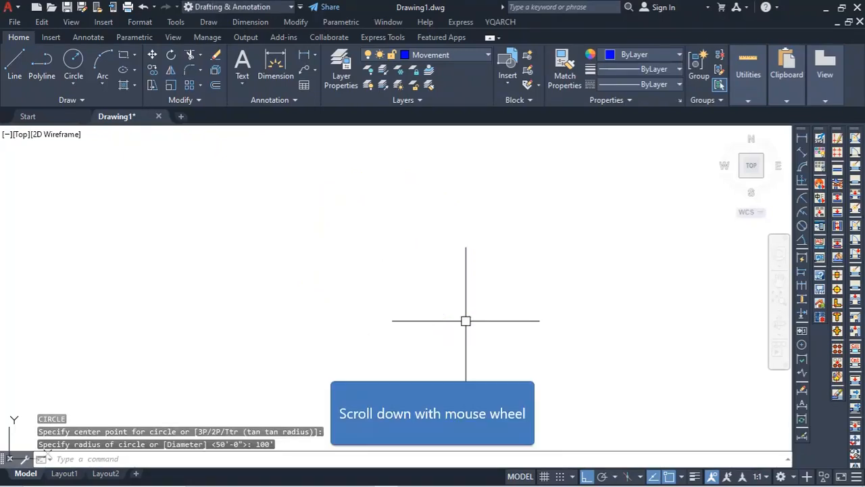
# - Erase the large 100' radius circle that overlaps the lower road plan
pyautogui.scroll(-5, 508, 316)
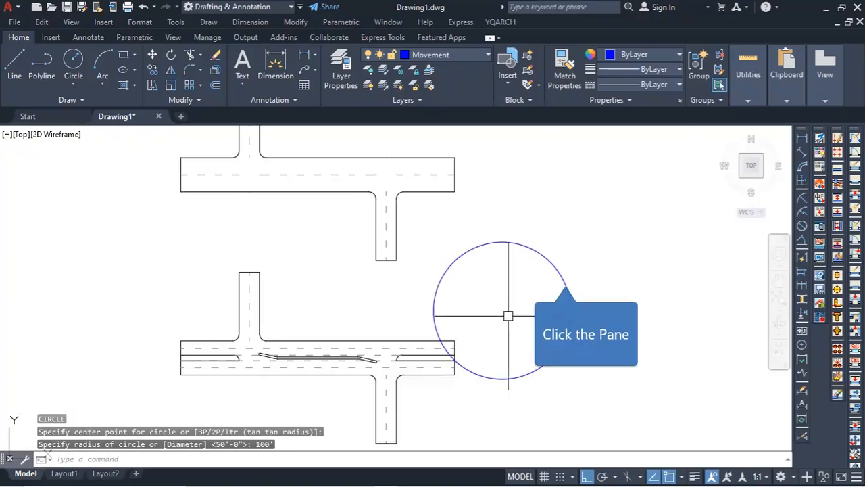
pyautogui.click(564, 277)
pyautogui.press('Delete')
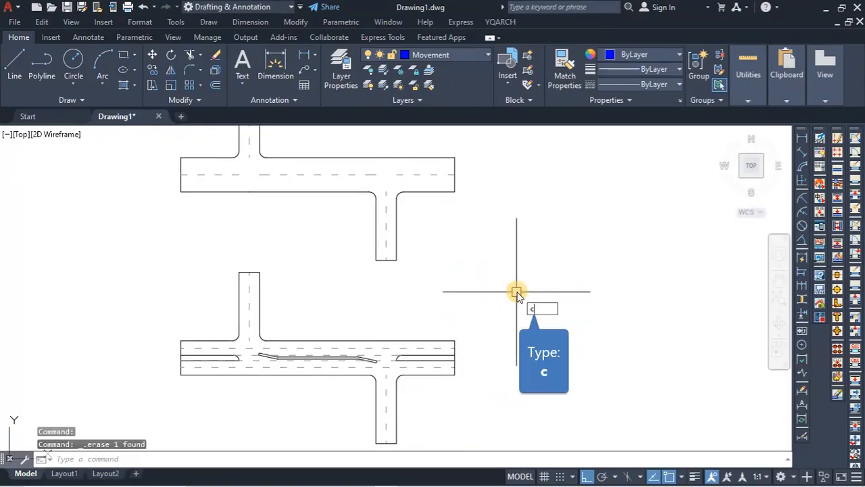
# - Draw a circle with a radius of 20' in the empty area east of the road plans
pyautogui.write('c')
pyautogui.press('Return')
pyautogui.click(530, 293)
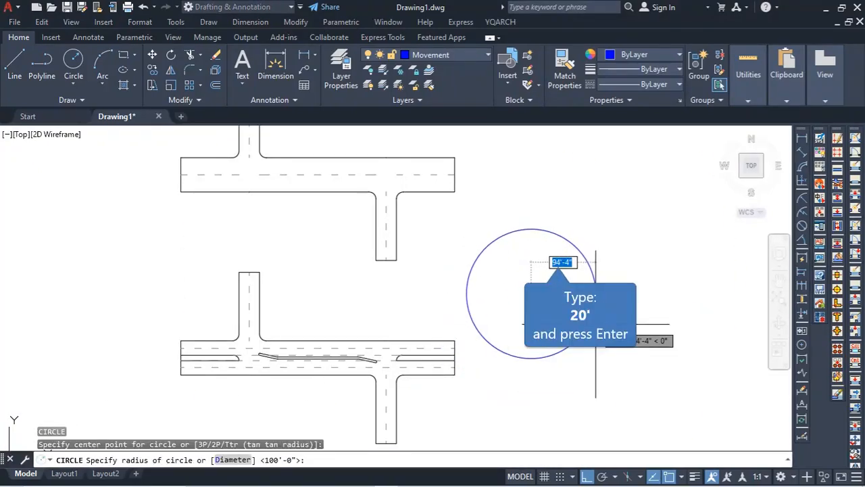
pyautogui.write("20'")
pyautogui.press('Return')
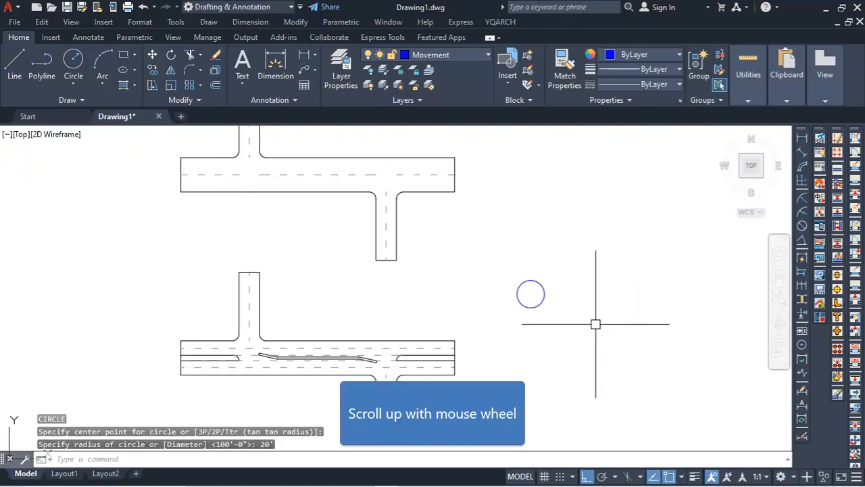
# - Offset the 20' circle inward by 12 to form a narrow ring
pyautogui.scroll(6, 512, 290)
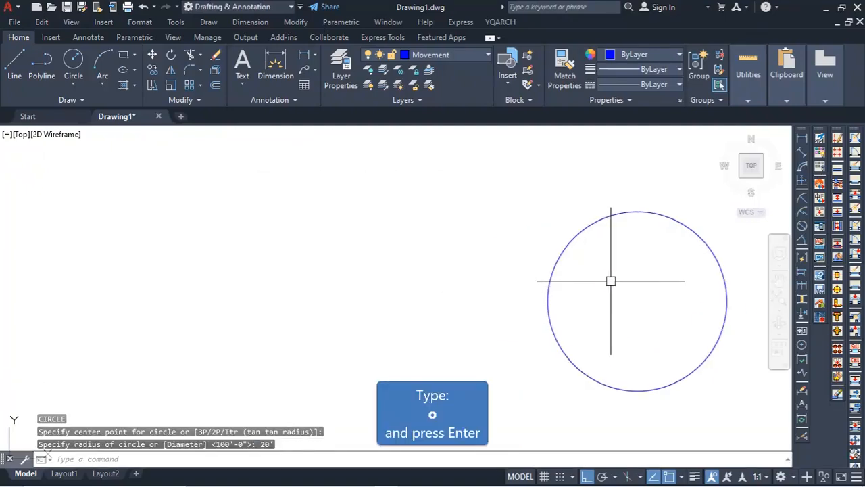
pyautogui.write('o')
pyautogui.press('Return')
pyautogui.write('12')
pyautogui.press('Return')
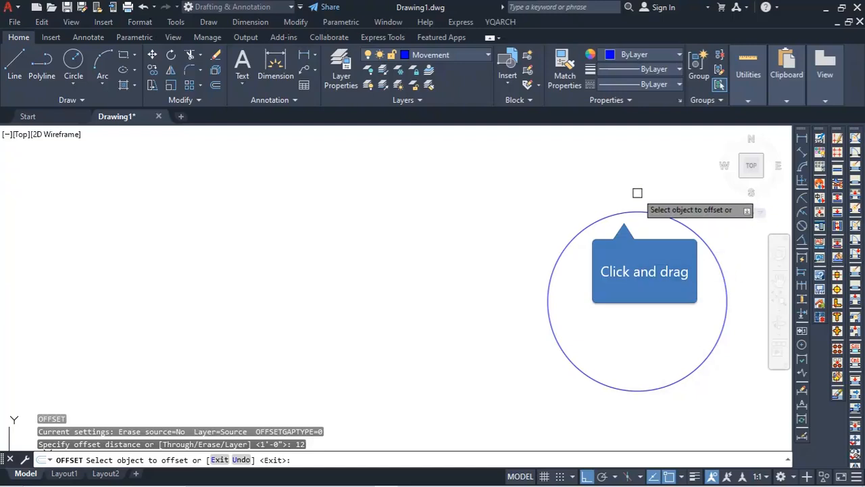
pyautogui.click(624, 213)
pyautogui.click(627, 245)
pyautogui.press('Escape')
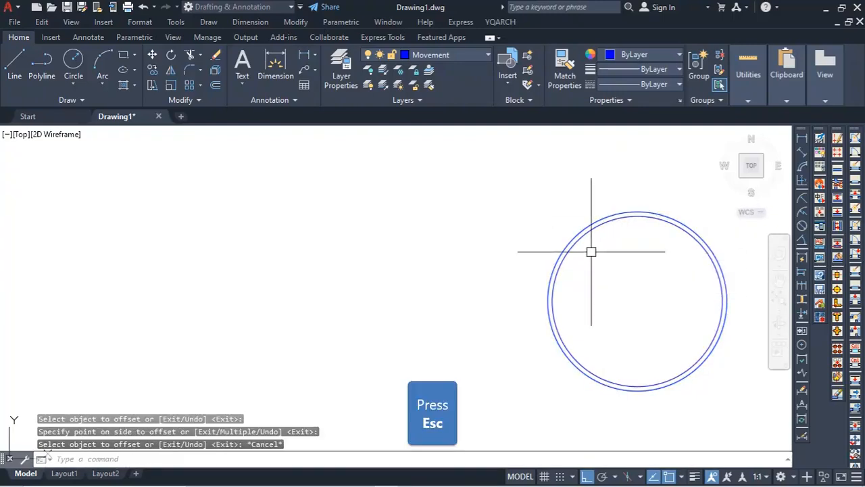
# - Draw a short line across the ring from the inner circle's west quadrant to the outer circle's west quadrant
pyautogui.click(14, 65)
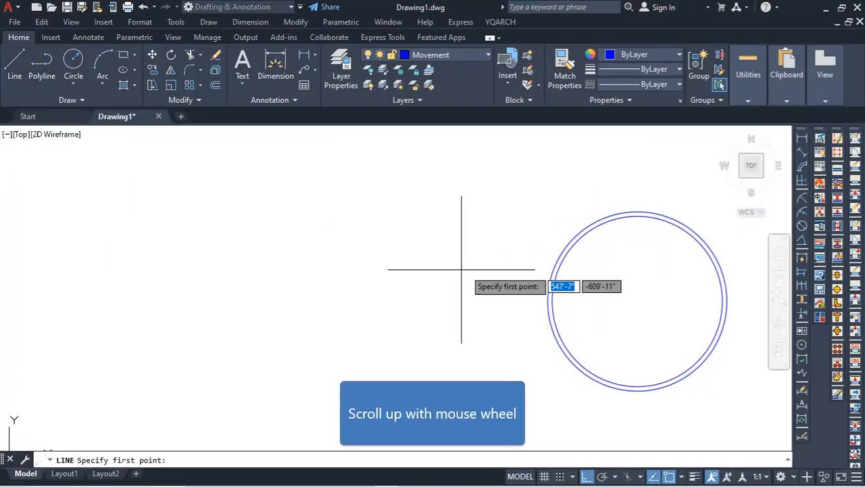
pyautogui.scroll(5, 546, 293)
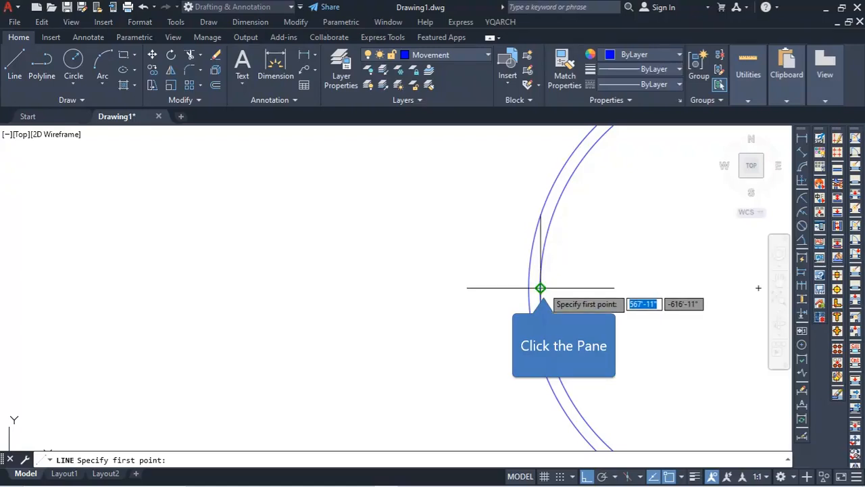
pyautogui.click(541, 287)
pyautogui.click(529, 288)
pyautogui.press('Return')
pyautogui.scroll(4, 528, 286)
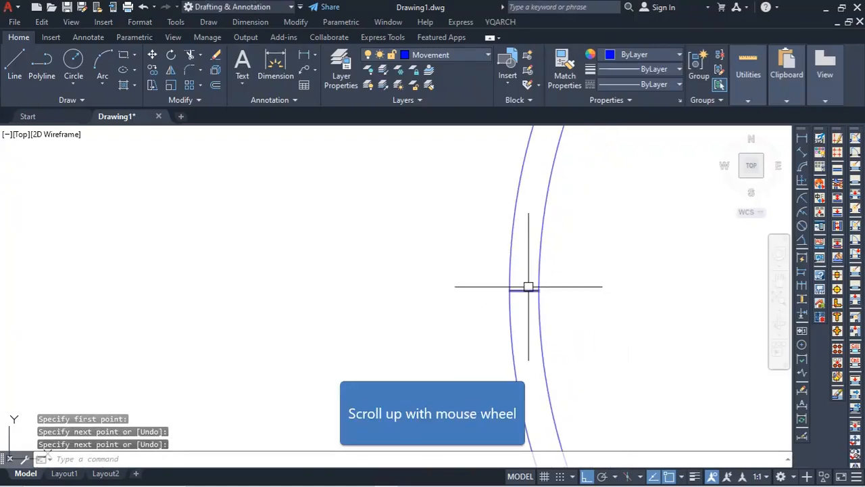
pyautogui.click(529, 286)
pyautogui.scroll(-5, 547, 327)
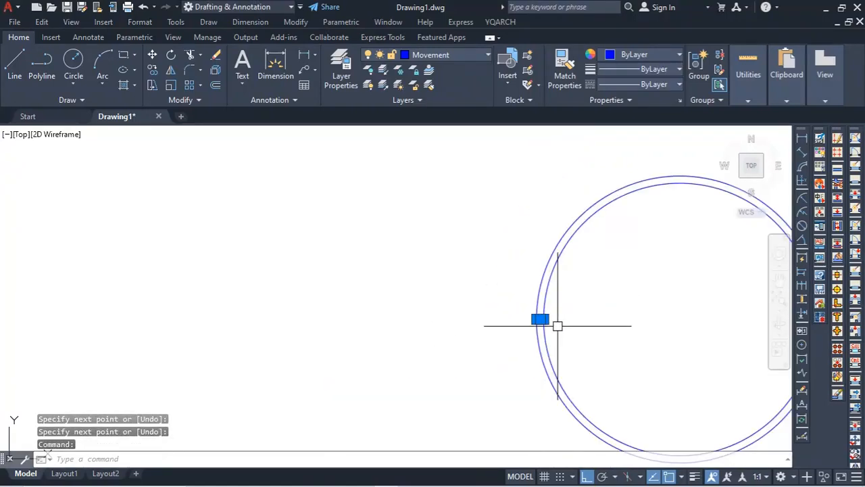
pyautogui.write('coco')
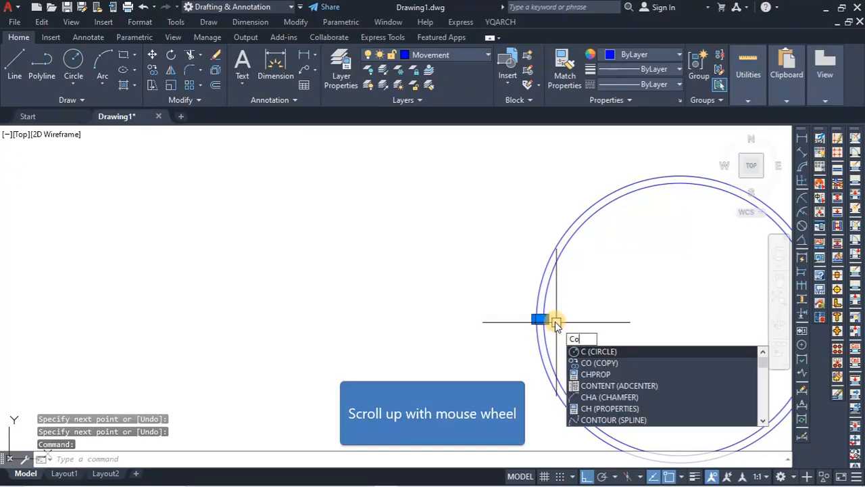
pyautogui.press('Return')
pyautogui.scroll(3, 555, 321)
pyautogui.press('Escape')
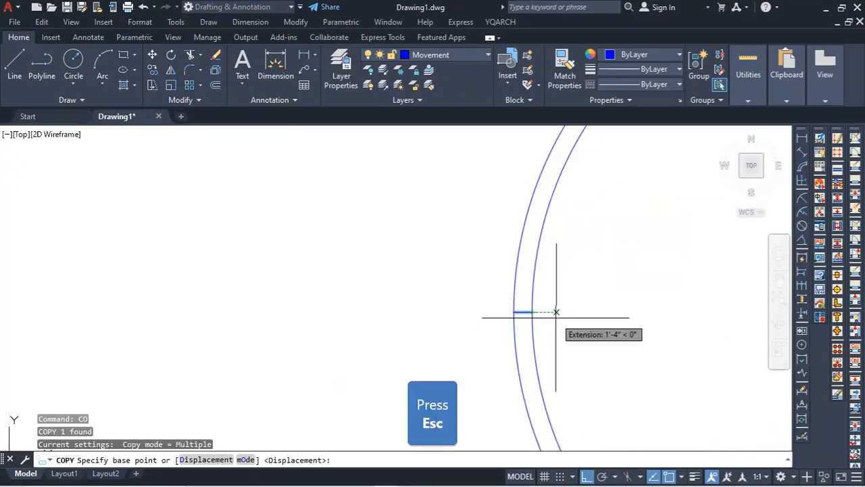
# - Draw a diagonal line from the circles' centre to the outer circle on its northwest side
pyautogui.click(15, 66)
pyautogui.scroll(-4, 353, 251)
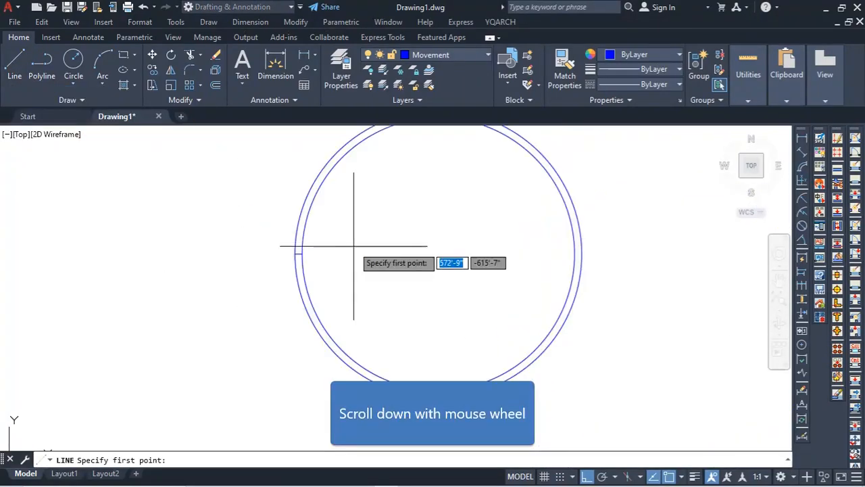
pyautogui.moveTo(223, 286); pyautogui.dragTo(438, 254)
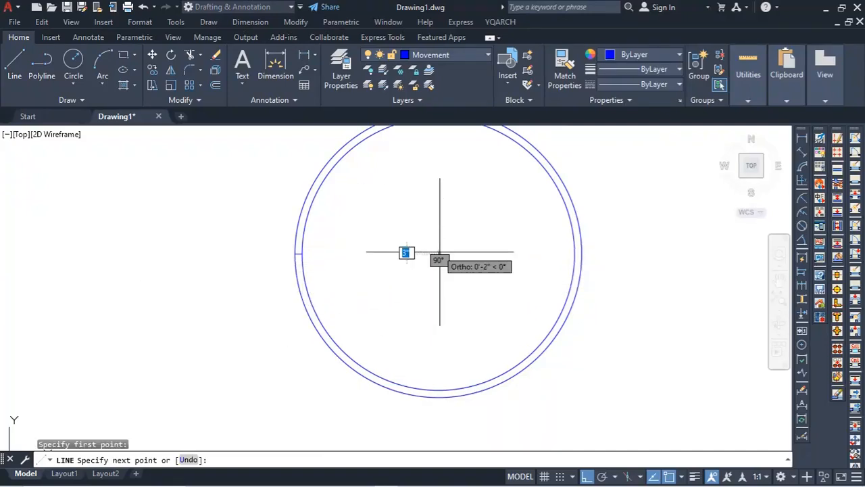
pyautogui.click(322, 168)
pyautogui.press('Escape')
# - Trim off the part of the diagonal line inside the inner circle, leaving only the piece across the ring
pyautogui.scroll(2, 328, 174)
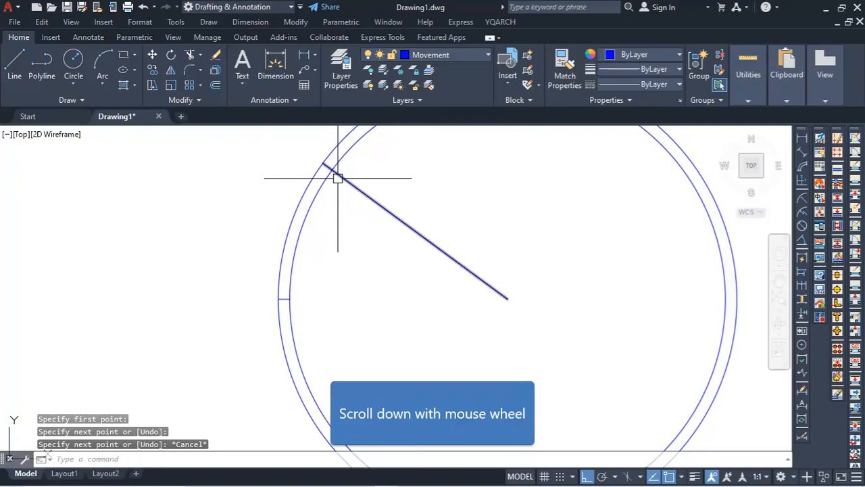
pyautogui.scroll(-3, 337, 177)
pyautogui.write('tr')
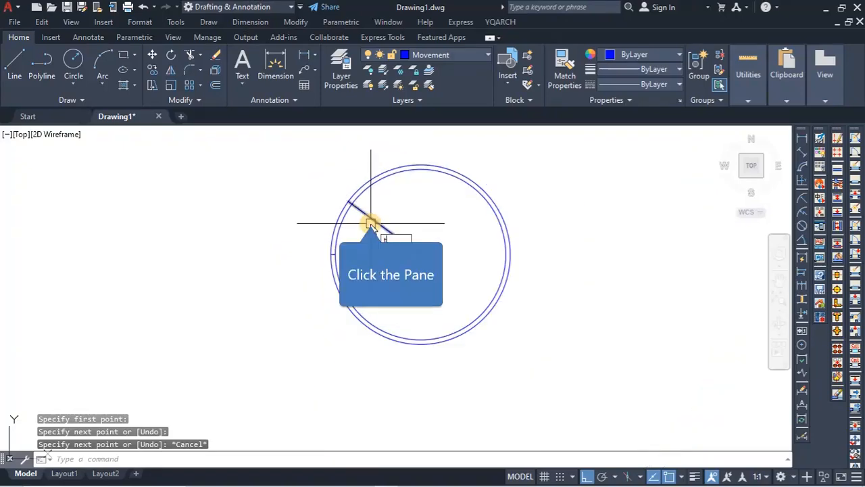
pyautogui.press('Return')
pyautogui.click(370, 223)
pyautogui.scroll(2, 331, 225)
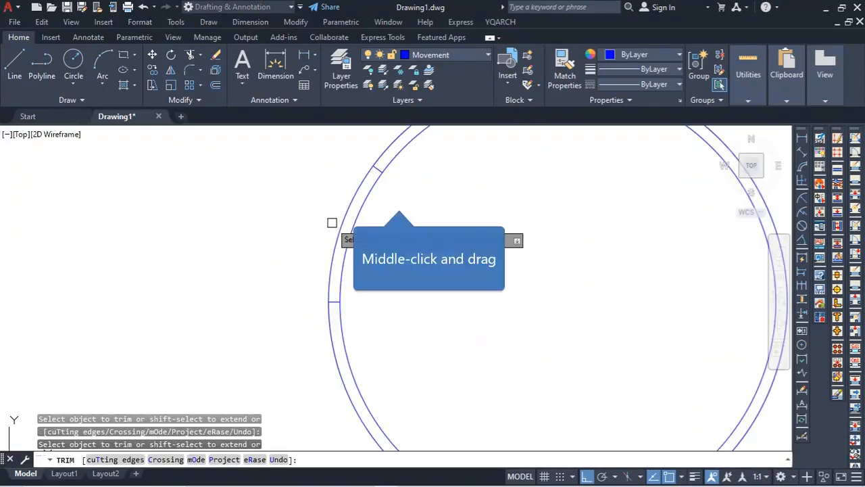
# - Trim both circles beyond the two short cross lines, keeping only the closed curved band on the west side
pyautogui.moveTo(396, 201); pyautogui.dragTo(389, 220, button='middle')
pyautogui.click(411, 153)
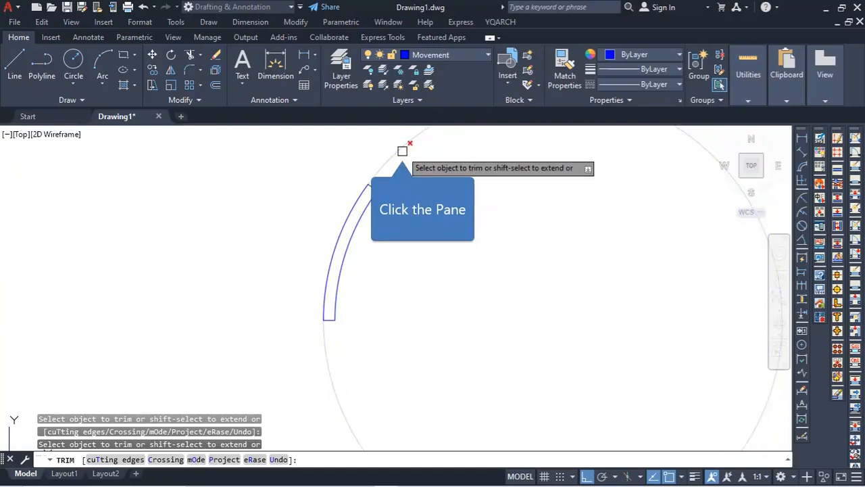
pyautogui.scroll(-3, 371, 240)
pyautogui.press('Escape')
# - Draw the arrowhead's base from the band's lower west corner with a line 12" west and one 36" back east
pyautogui.scroll(3, 366, 221)
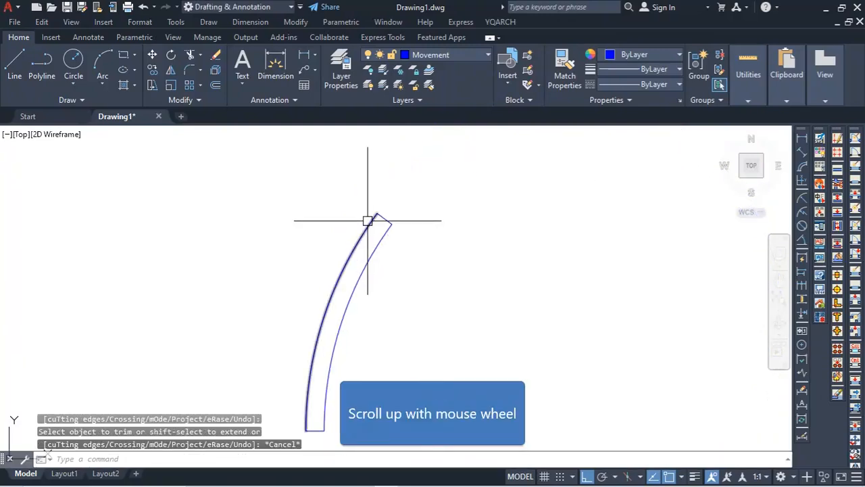
pyautogui.scroll(-3, 378, 213)
pyautogui.scroll(3, 323, 306)
pyautogui.click(14, 64)
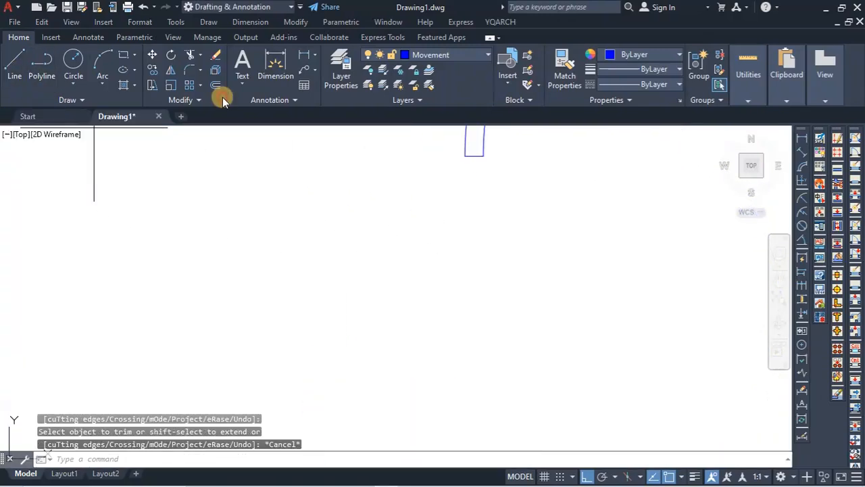
pyautogui.click(465, 155)
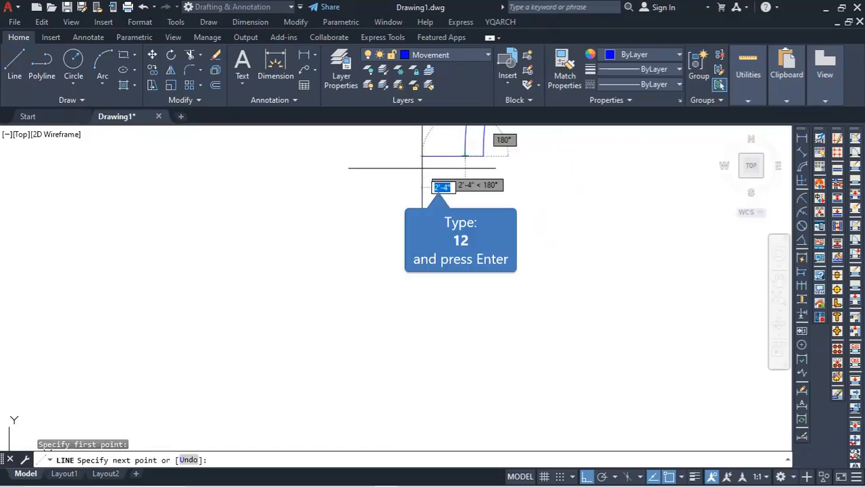
pyautogui.write('12')
pyautogui.press('Return')
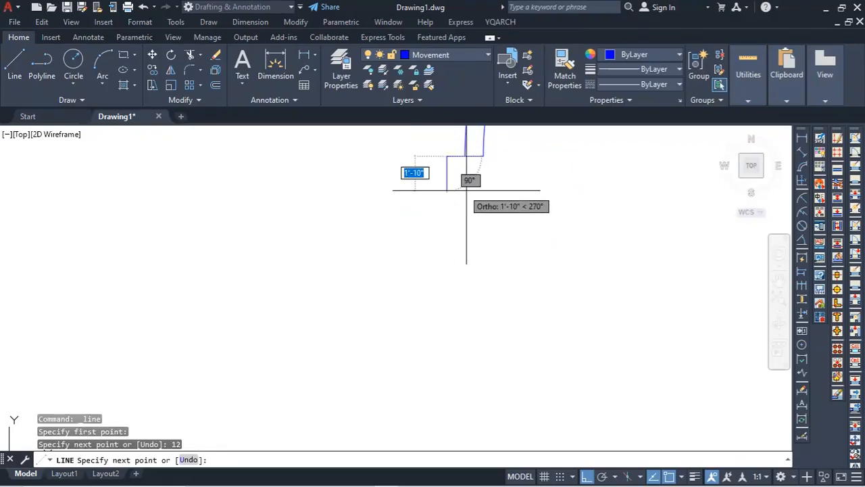
pyautogui.write('36')
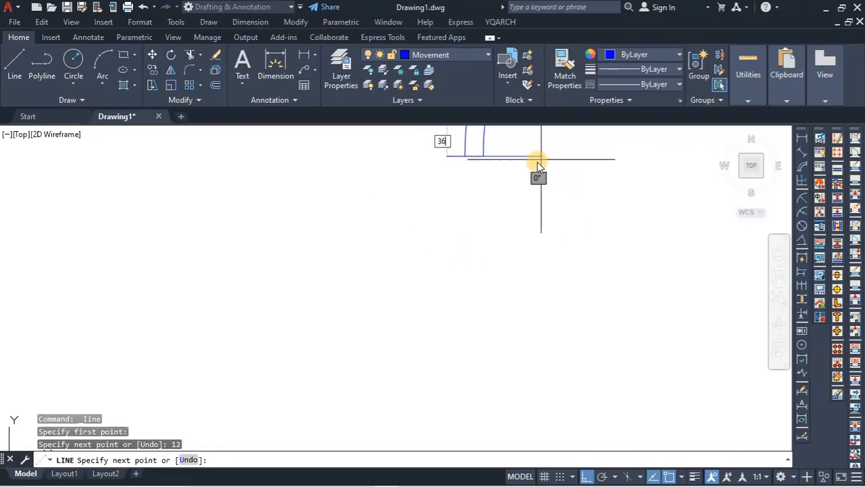
pyautogui.press('Return')
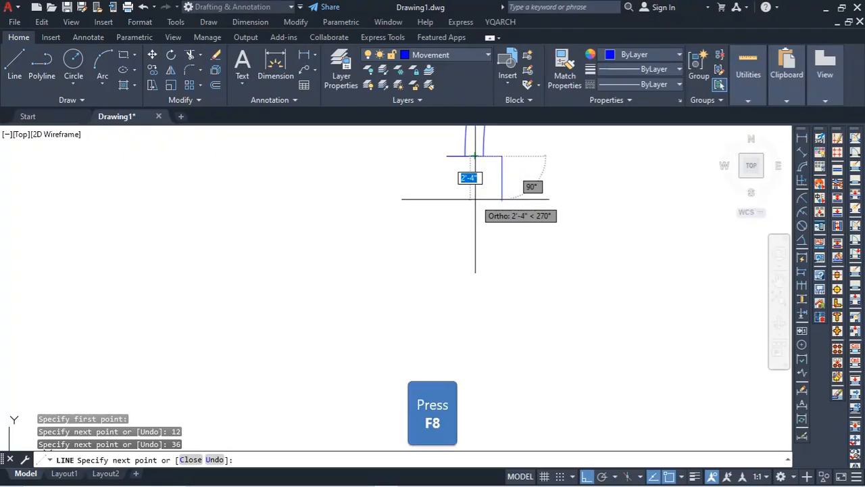
# - With Ortho off, draw the arrowhead's sides from the base's east end to a tip about 2'-7" below its midpoint and back to the west end
pyautogui.press('F8')
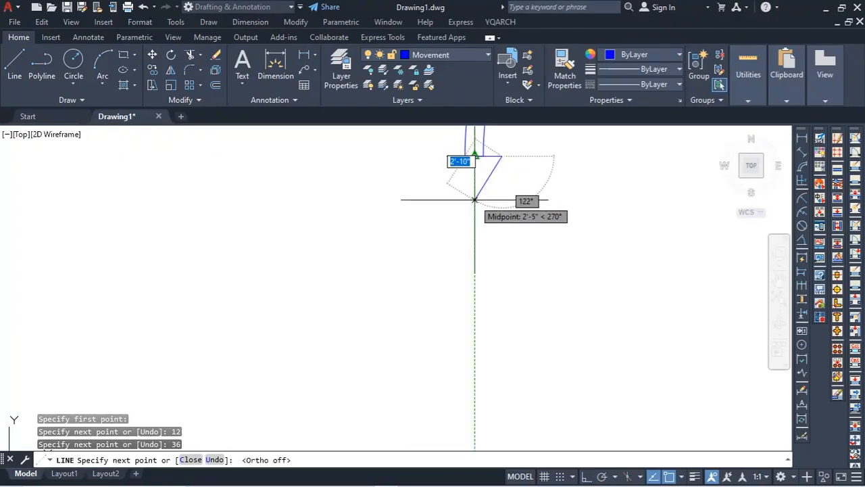
pyautogui.write('3')
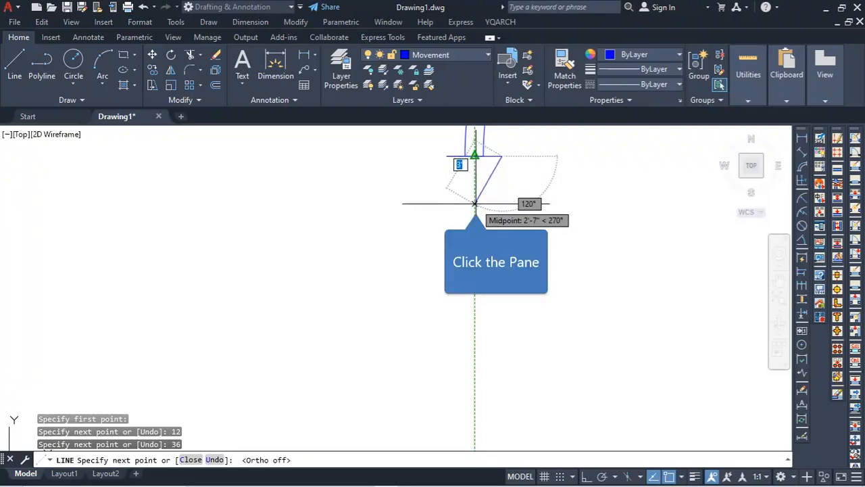
pyautogui.click(475, 203)
pyautogui.click(446, 156)
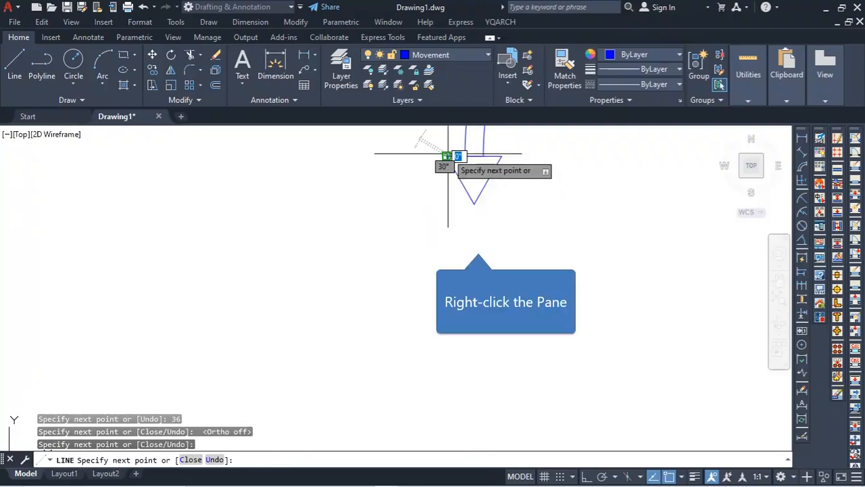
pyautogui.rightClick(478, 243)
pyautogui.click(510, 252)
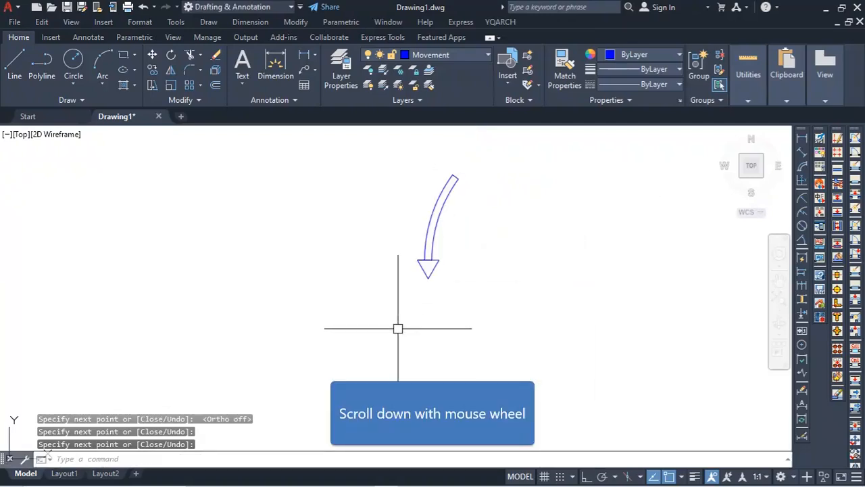
# - Try to join the curved shaft and the arrowhead lines into one polyline
pyautogui.scroll(-3, 460, 216)
pyautogui.scroll(3, 413, 277)
pyautogui.scroll(-3, 413, 278)
pyautogui.moveTo(500, 152); pyautogui.dragTo(392, 304)
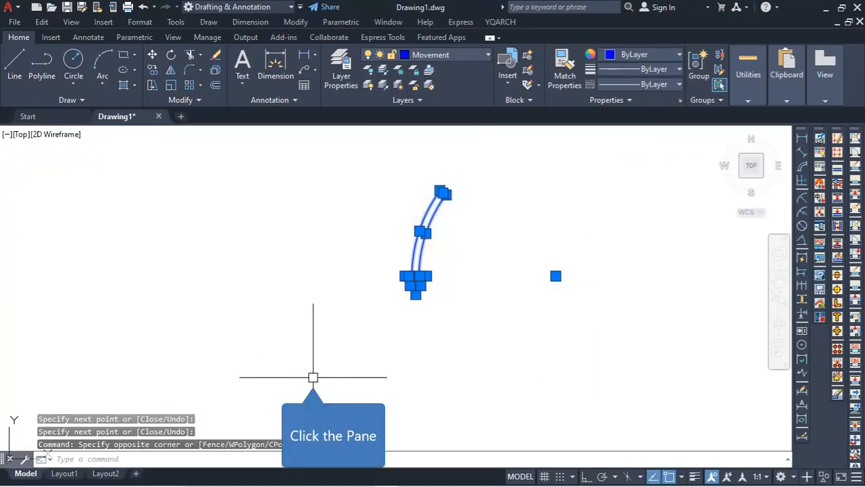
pyautogui.write('j')
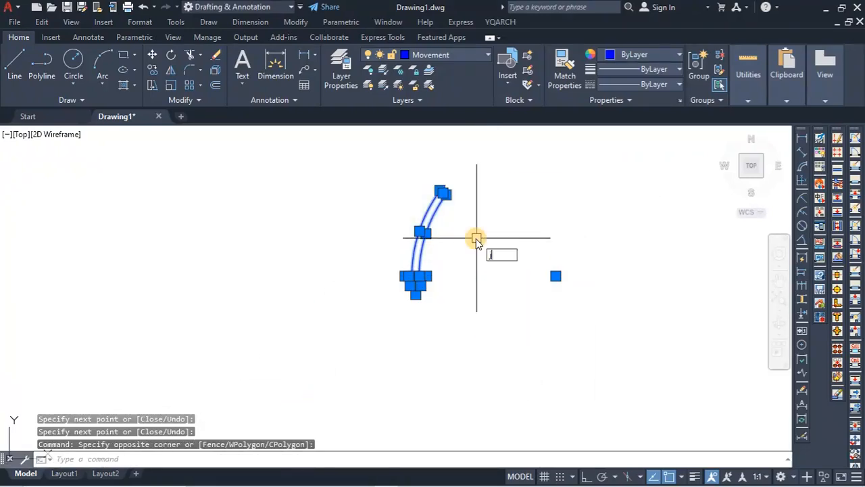
pyautogui.press('Return')
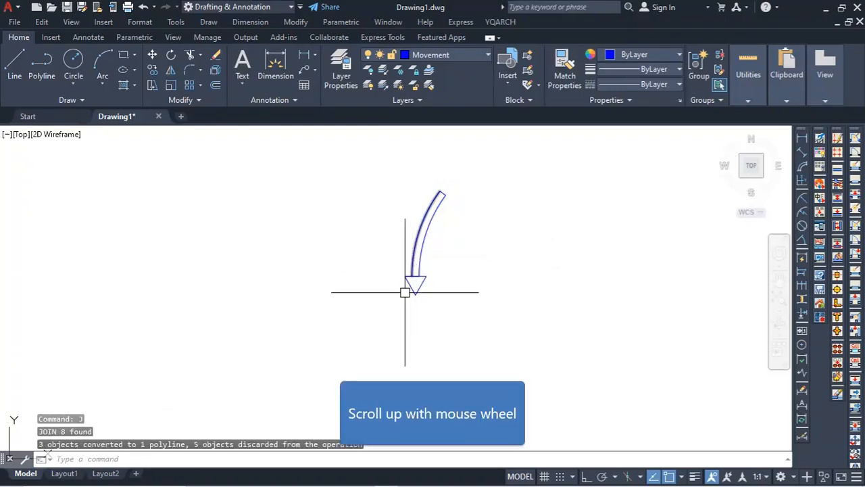
# - Explode the triangular arrowhead polyline back into separate lines
pyautogui.scroll(4, 405, 292)
pyautogui.click(410, 254)
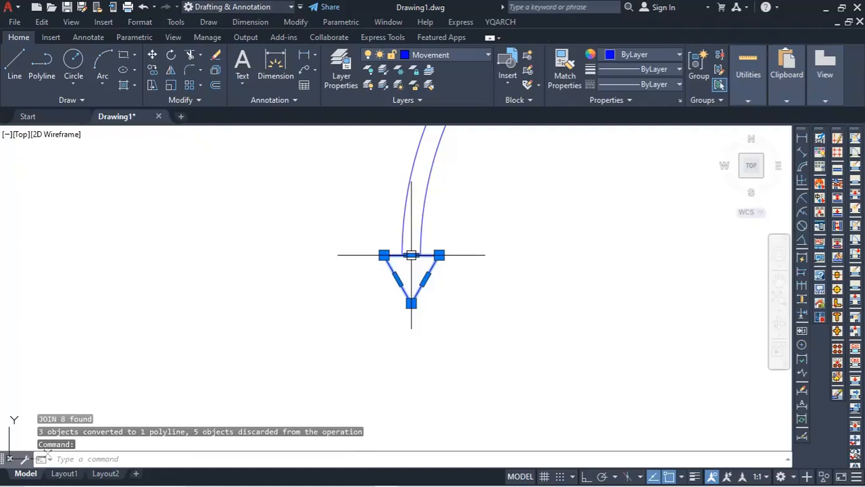
pyautogui.write('x')
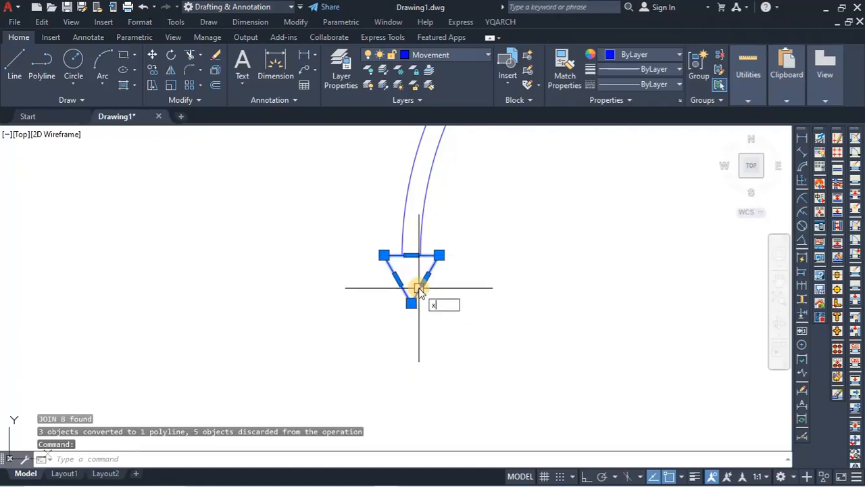
pyautogui.press('Return')
# - Trim away the lines crossing between the shaft and the arrowhead so the outline is open there
pyautogui.scroll(4, 403, 262)
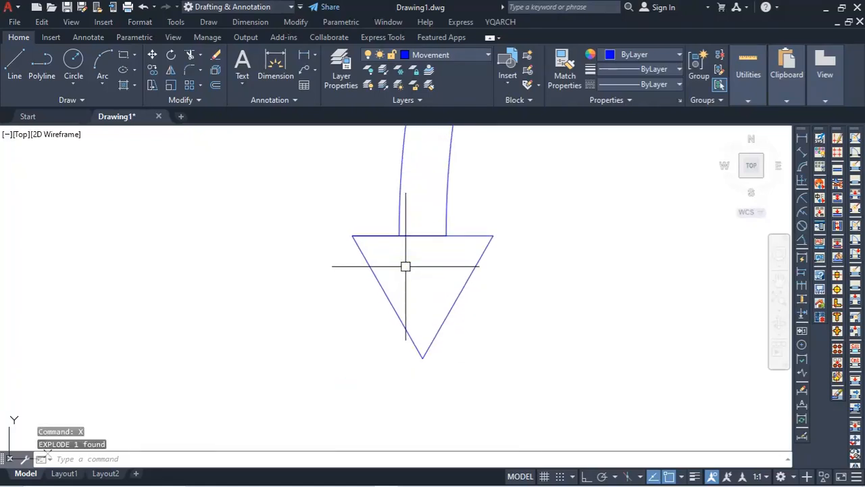
pyautogui.write('tr')
pyautogui.press('Return')
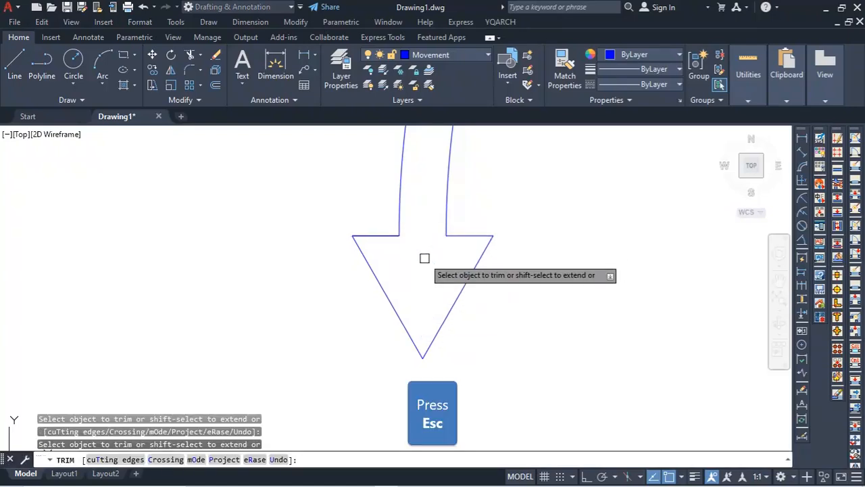
pyautogui.press('Escape')
# - Delete the duplicate line on the arrowhead's west shoulder; also delete the east shoulder line and undo that deletion
pyautogui.click(381, 237)
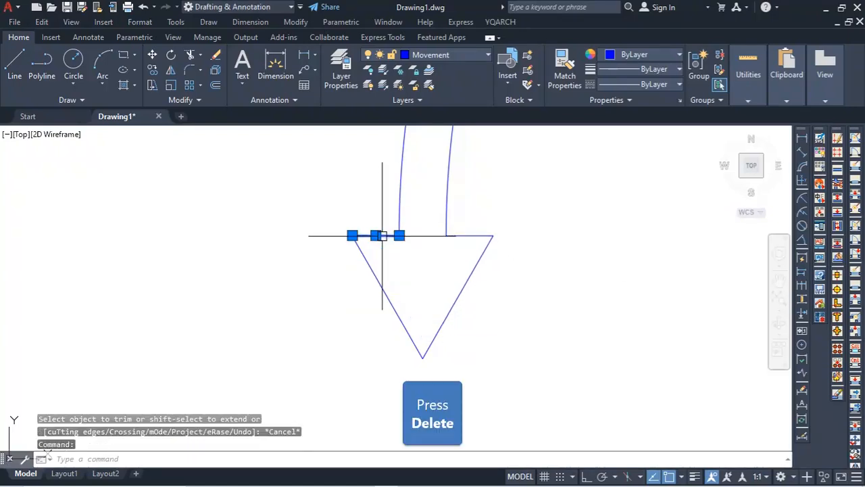
pyautogui.click(469, 236)
pyautogui.press('Delete')
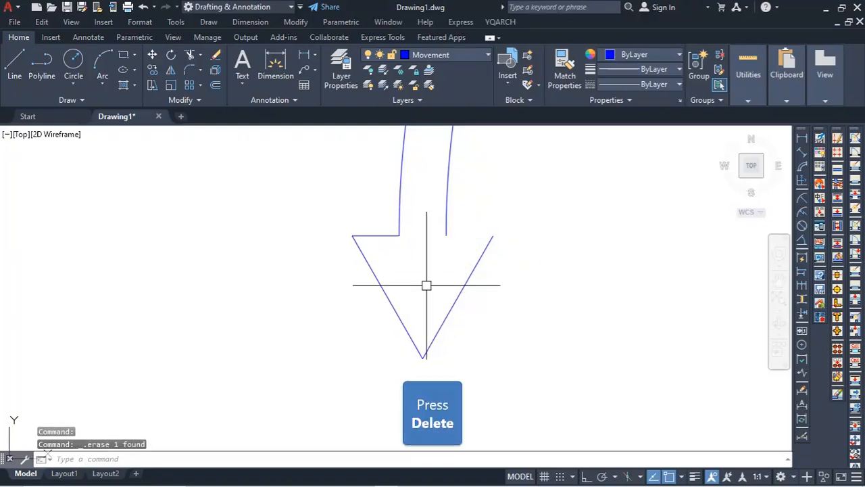
pyautogui.hotkey('ctrl', 'z')
# - Join all pieces of the curved arrow's outline into a single polyline
pyautogui.scroll(-4, 448, 261)
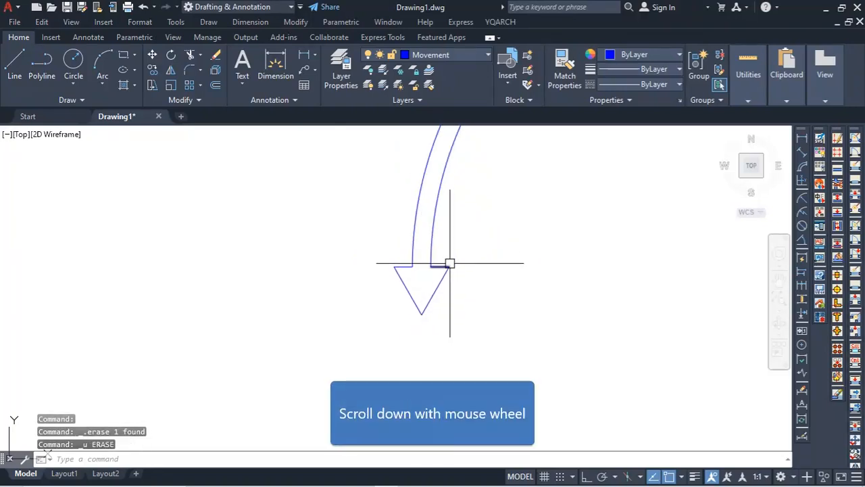
pyautogui.write('j')
pyautogui.press('Return')
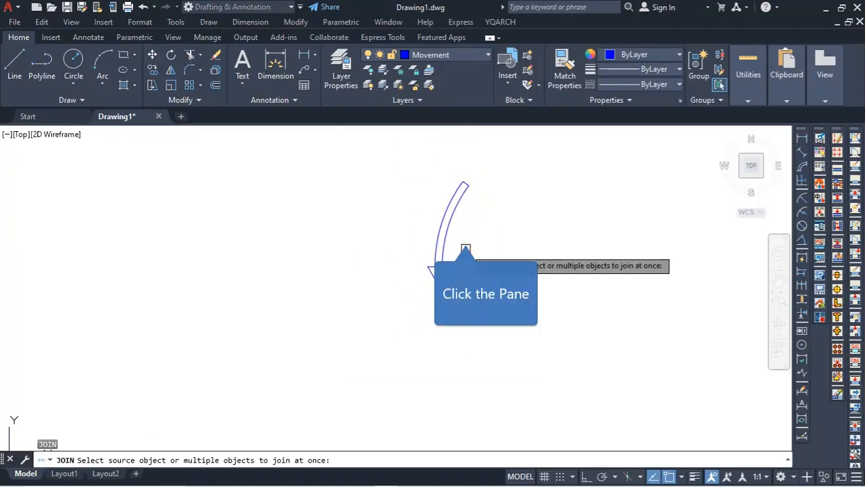
pyautogui.click(466, 236)
pyautogui.click(385, 313)
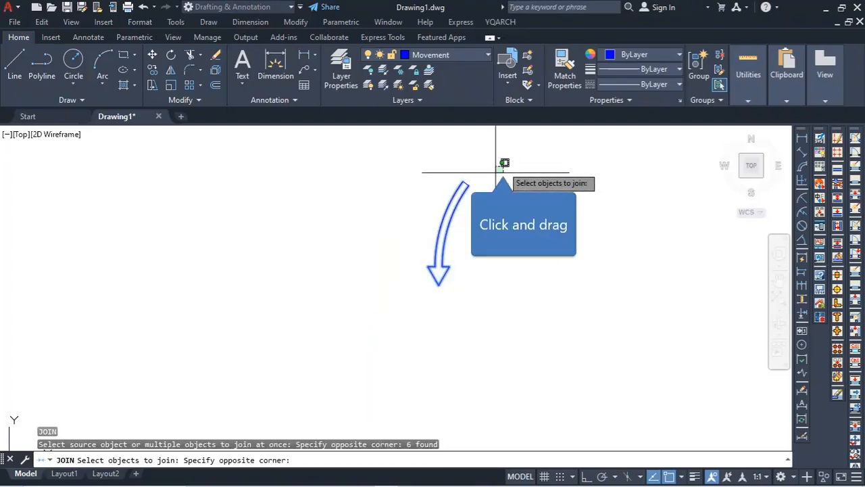
pyautogui.click(469, 202)
pyautogui.press('Return')
# - Try to copy the curved arrow from the midpoint of its tail end onto the lower road plan
pyautogui.click(440, 238)
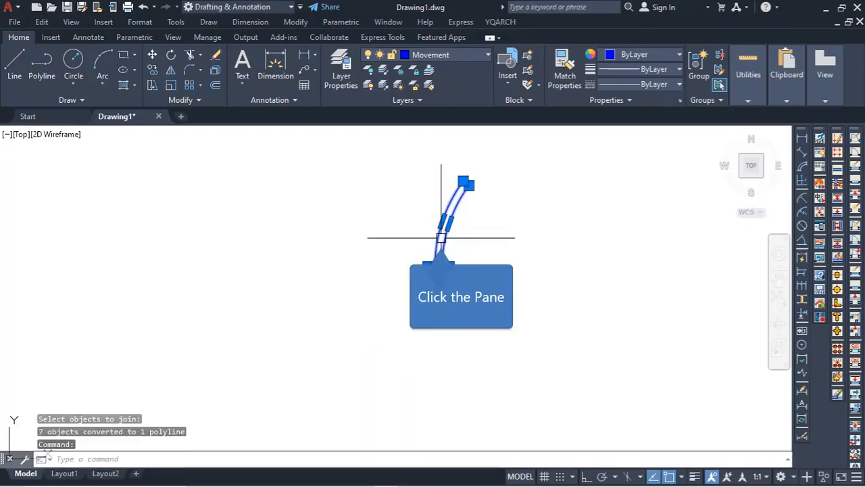
pyautogui.write('co')
pyautogui.press('Return')
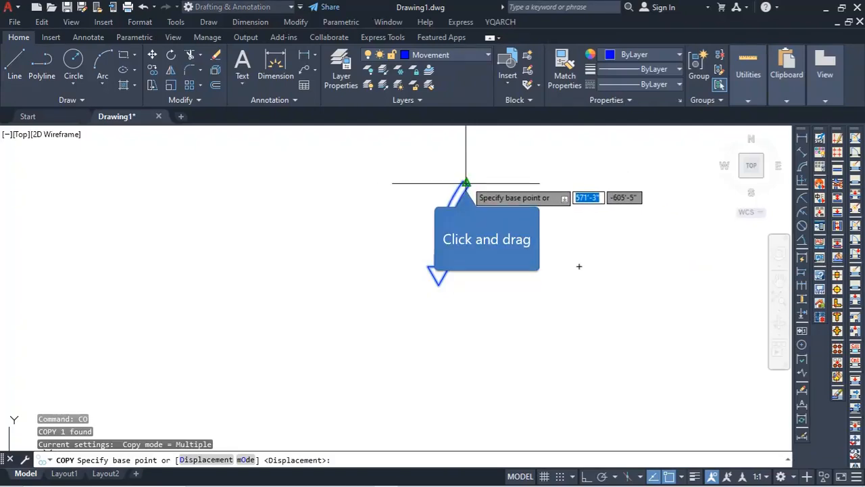
pyautogui.click(465, 183)
pyautogui.scroll(-3, 338, 270)
pyautogui.scroll(2, 101, 372)
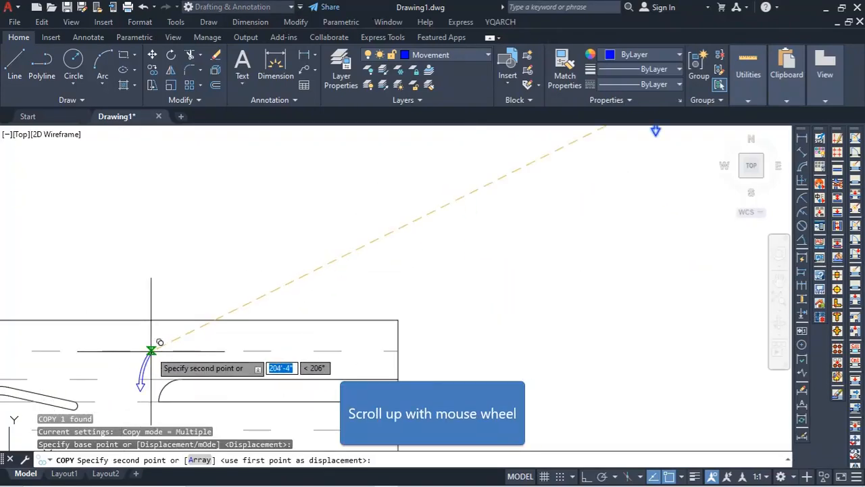
pyautogui.scroll(-3, 203, 328)
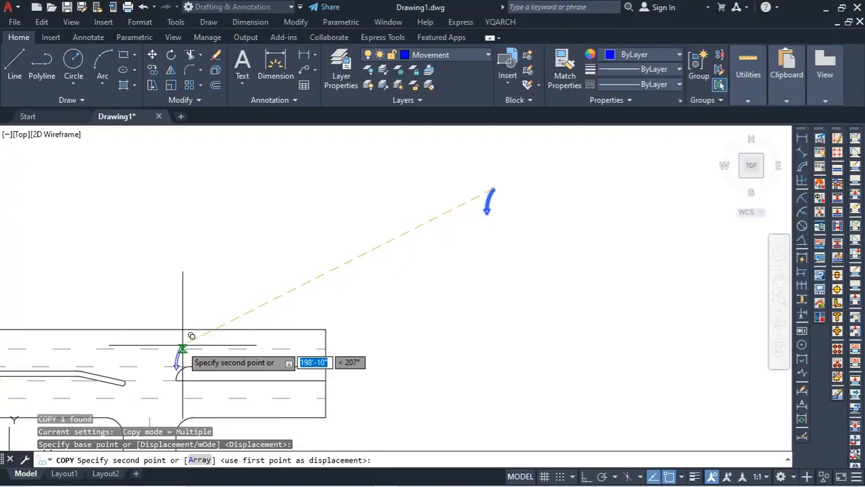
pyautogui.scroll(-2, 165, 358)
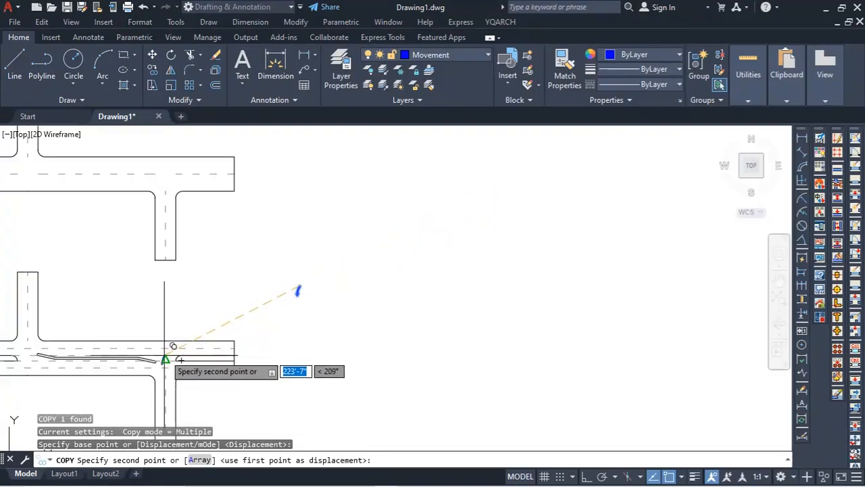
pyautogui.scroll(4, 148, 330)
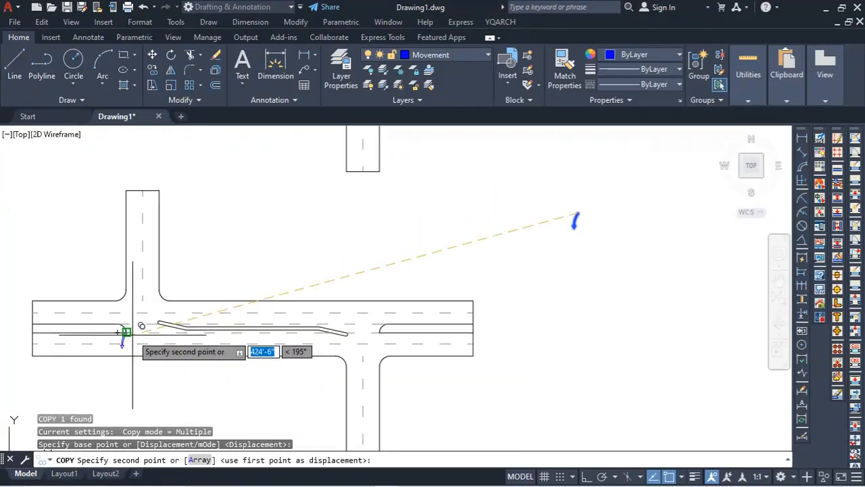
pyautogui.press('Escape')
pyautogui.scroll(3, 572, 220)
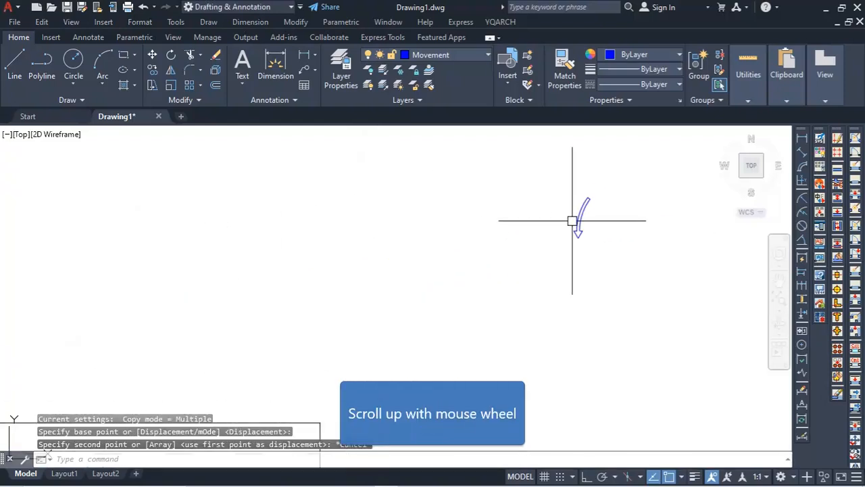
pyautogui.moveTo(643, 166); pyautogui.dragTo(351, 363)
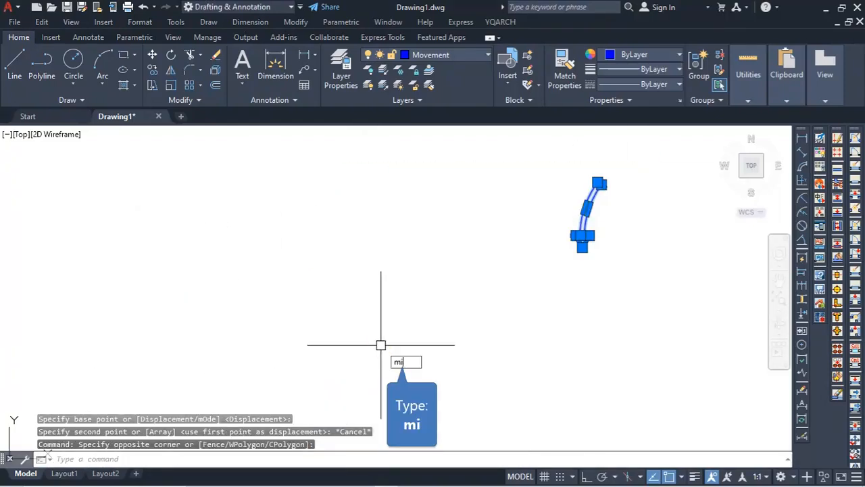
pyautogui.write('mi')
pyautogui.press('Return')
pyautogui.click(611, 174)
pyautogui.click(598, 316)
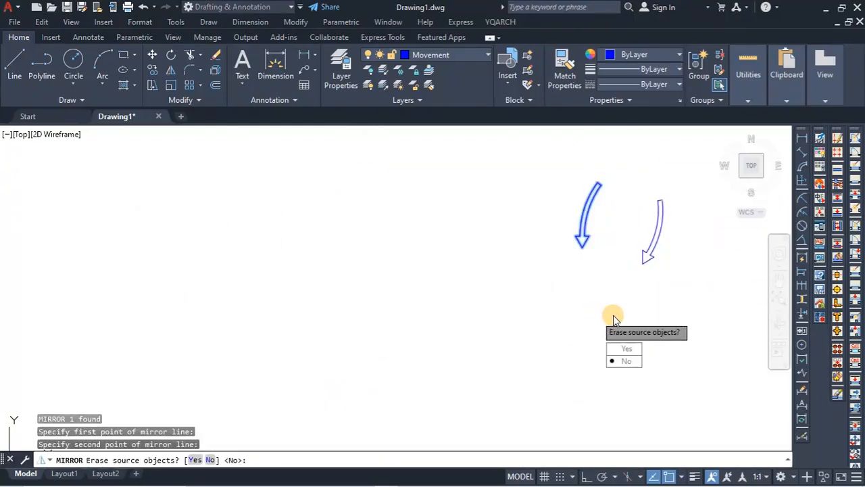
pyautogui.press('Escape')
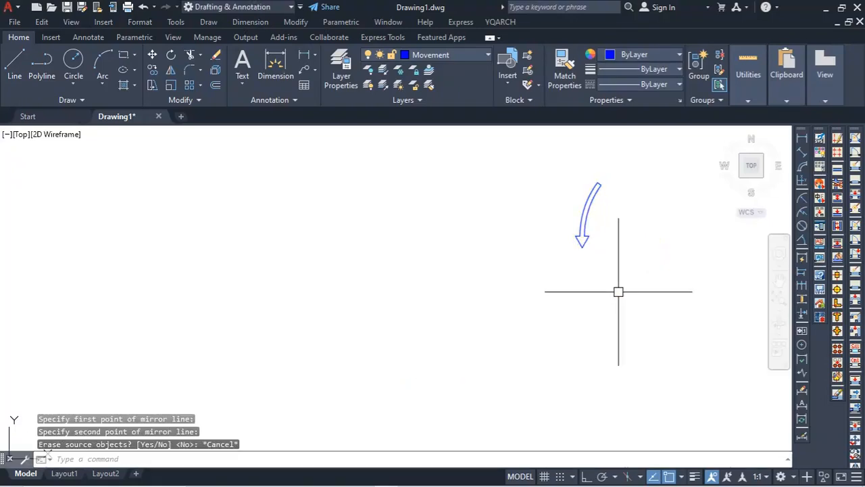
# - Mirror the curved arrow about a vertical line east of it, keeping the original
pyautogui.moveTo(543, 180); pyautogui.dragTo(622, 255)
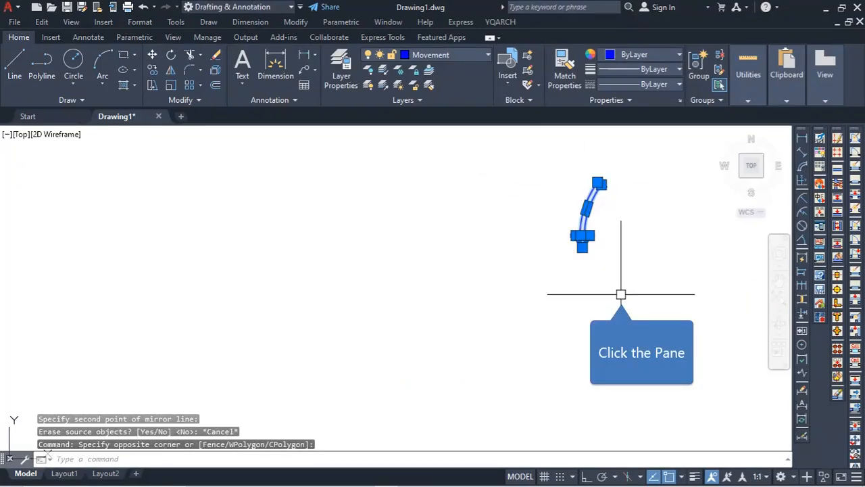
pyautogui.write('mi')
pyautogui.press('Return')
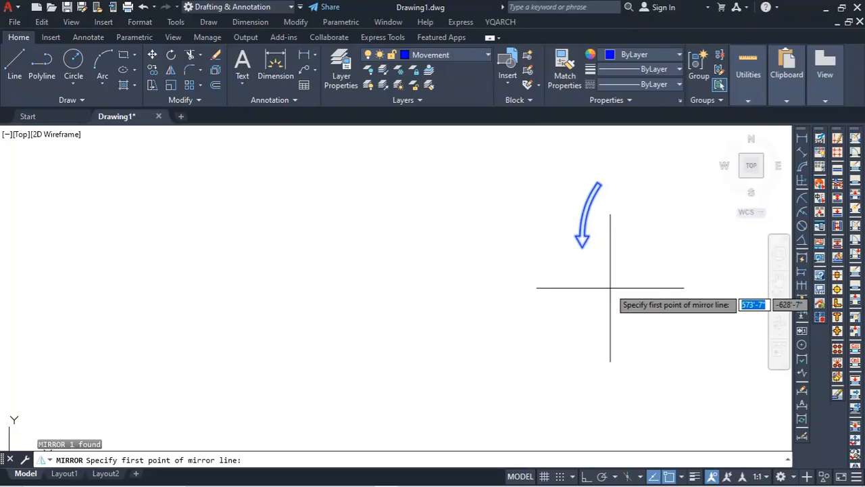
pyautogui.press('F8')
pyautogui.click(642, 194)
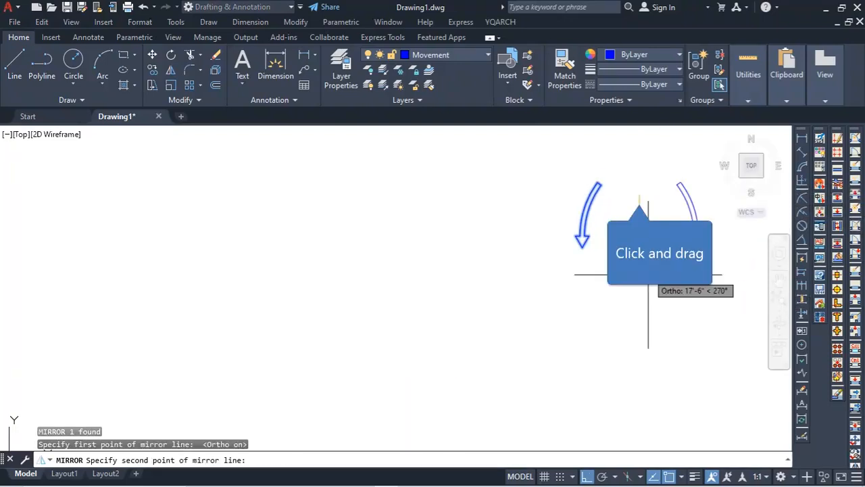
pyautogui.click(645, 281)
pyautogui.click(669, 322)
# - Copy the mirrored pair of curved arrows straight west of the originals
pyautogui.moveTo(566, 157)
pyautogui.mouseDown()
pyautogui.moveTo(724, 228)
pyautogui.moveTo(718, 280)
pyautogui.moveTo(706, 289)
pyautogui.mouseUp()
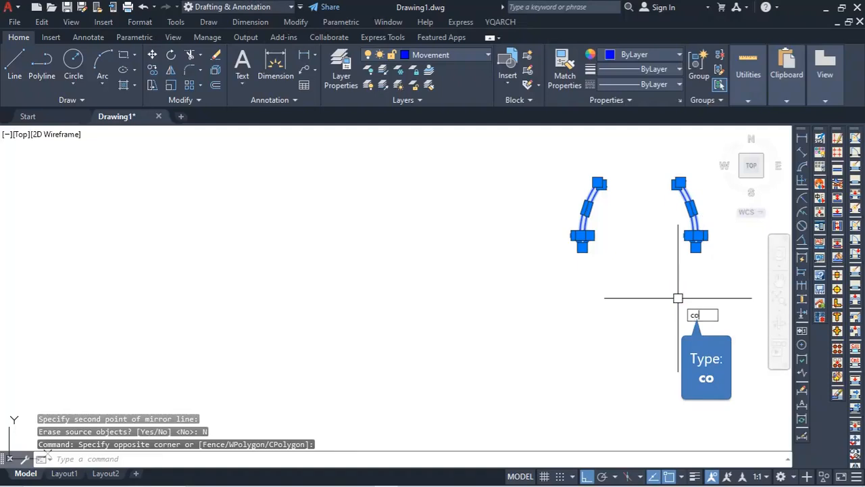
pyautogui.write('co')
pyautogui.press('Return')
pyautogui.click(676, 295)
pyautogui.click(407, 336)
pyautogui.press('Escape')
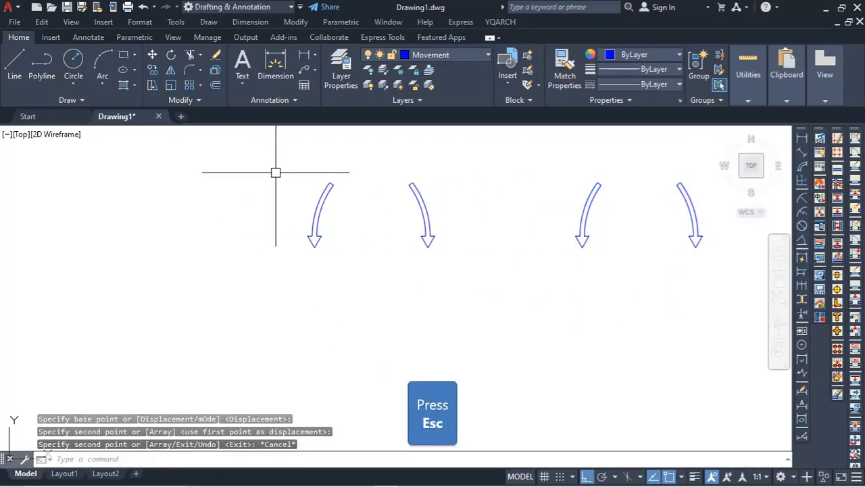
# - Rotate the copied pair of arrows by 270 degrees so that both point west
pyautogui.moveTo(275, 172); pyautogui.dragTo(442, 327)
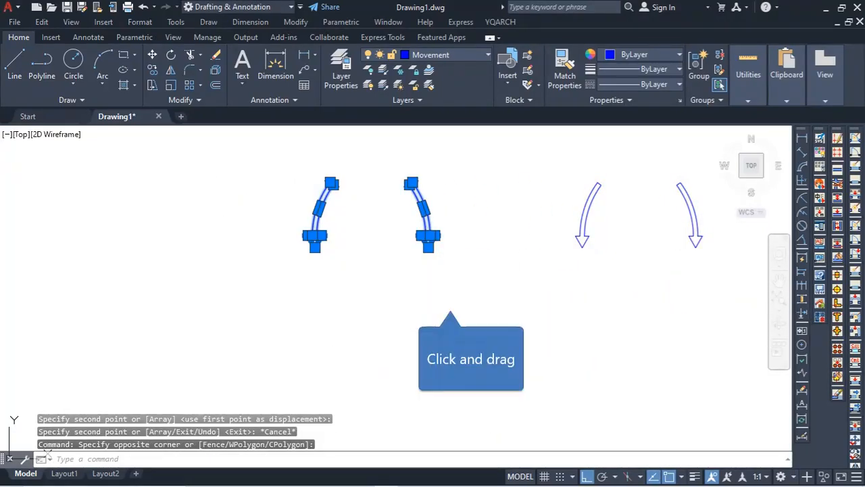
pyautogui.write('ro')
pyautogui.press('Return')
pyautogui.click(451, 301)
pyautogui.click(411, 367)
pyautogui.scroll(-2, 481, 265)
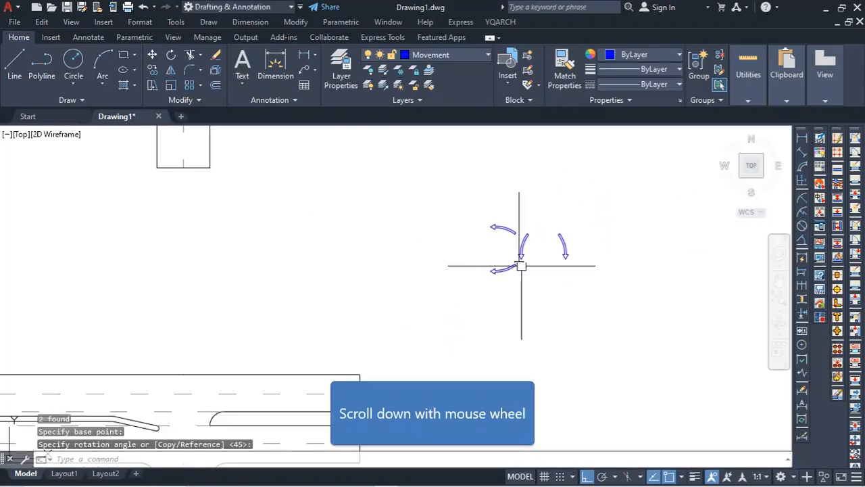
# - Try to mirror all four arrows about a horizontal line below them, keeping the originals, and undo the mirror
pyautogui.moveTo(622, 202); pyautogui.dragTo(425, 341)
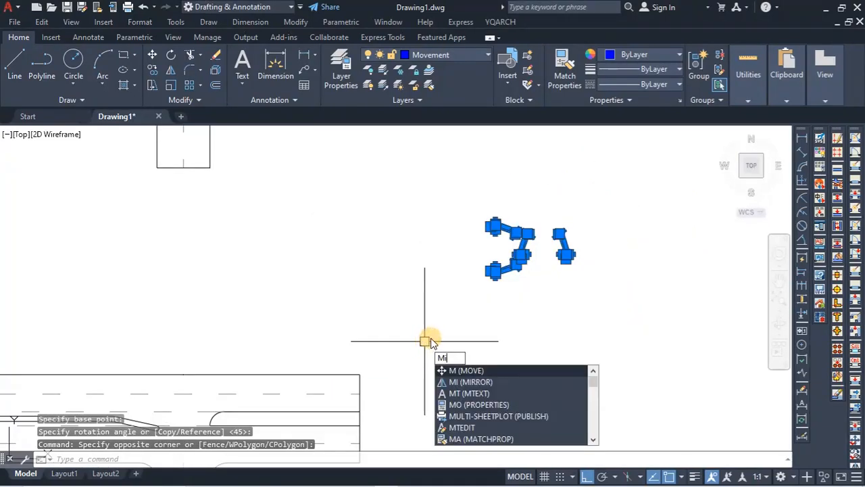
pyautogui.press('Return')
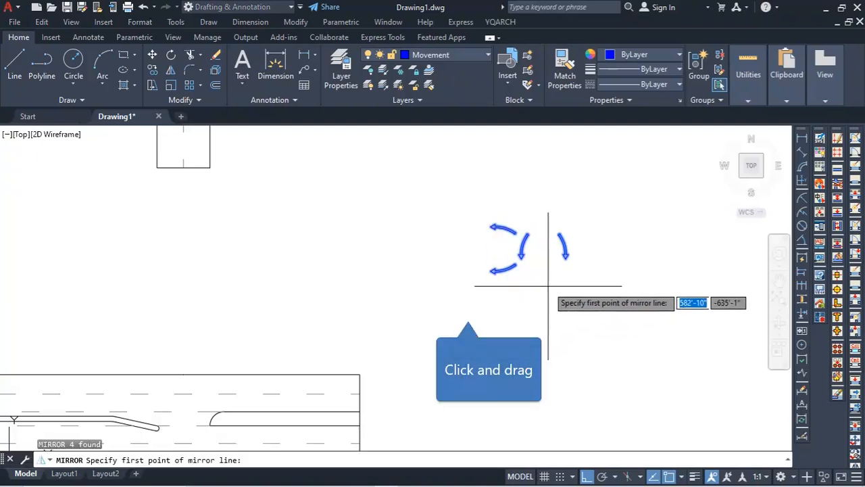
pyautogui.click(468, 311)
pyautogui.click(642, 299)
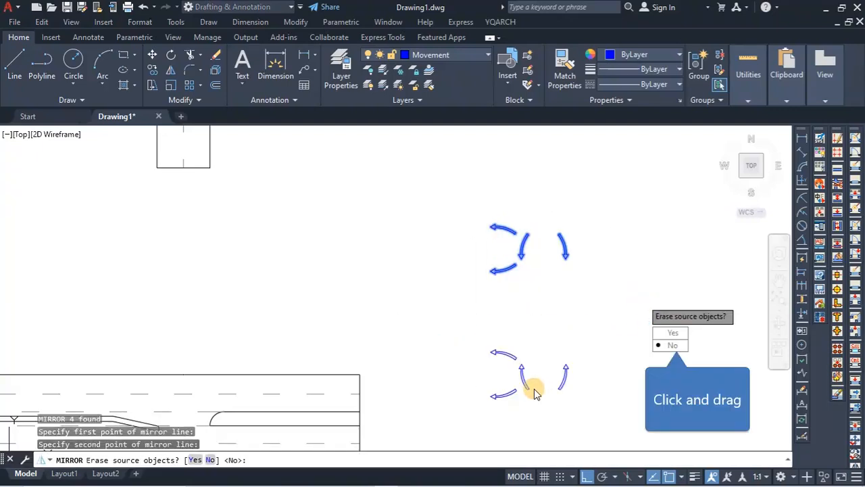
pyautogui.click(673, 344)
pyautogui.moveTo(541, 330); pyautogui.dragTo(528, 278, button='middle')
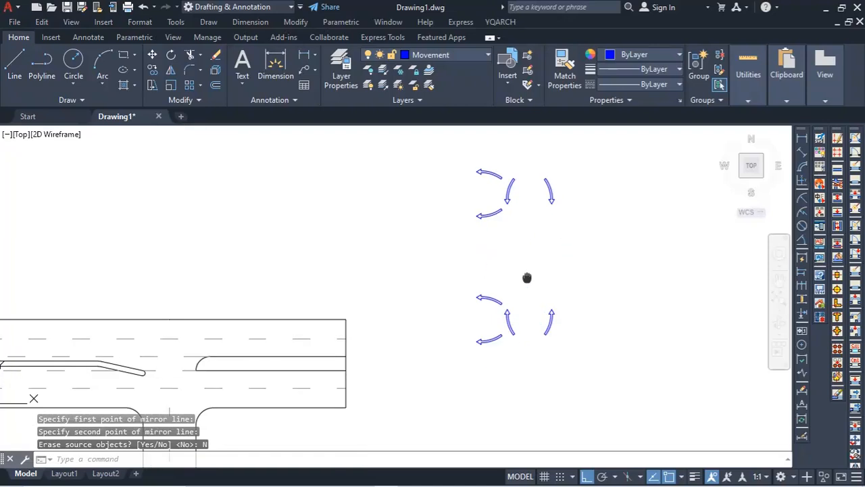
pyautogui.hotkey('ctrl', 'z')
pyautogui.hotkey('ctrl', 'z')
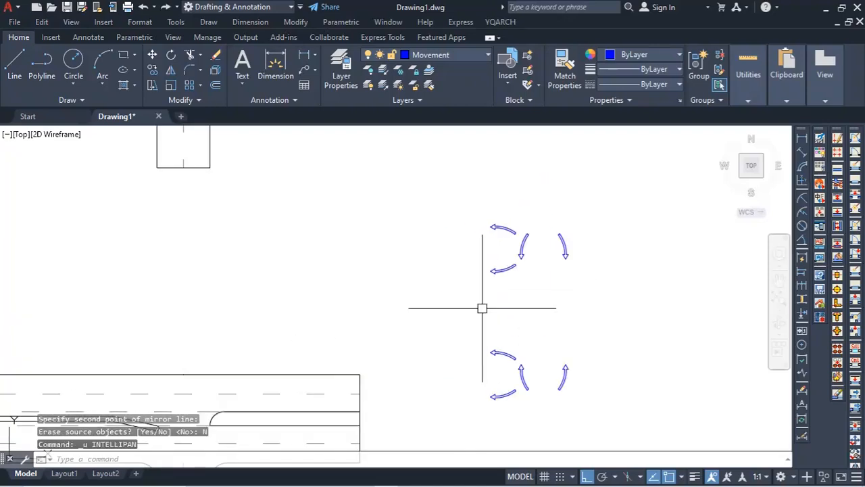
# - Mirror all four arrows about a vertical line east of them, keeping the originals
pyautogui.click(478, 206)
pyautogui.click(553, 320)
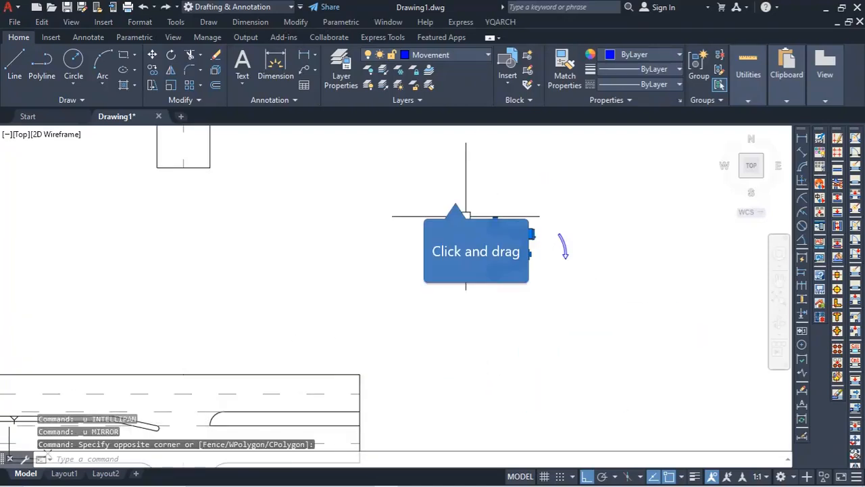
pyautogui.click(456, 192)
pyautogui.click(638, 316)
pyautogui.write('mi')
pyautogui.press('Return')
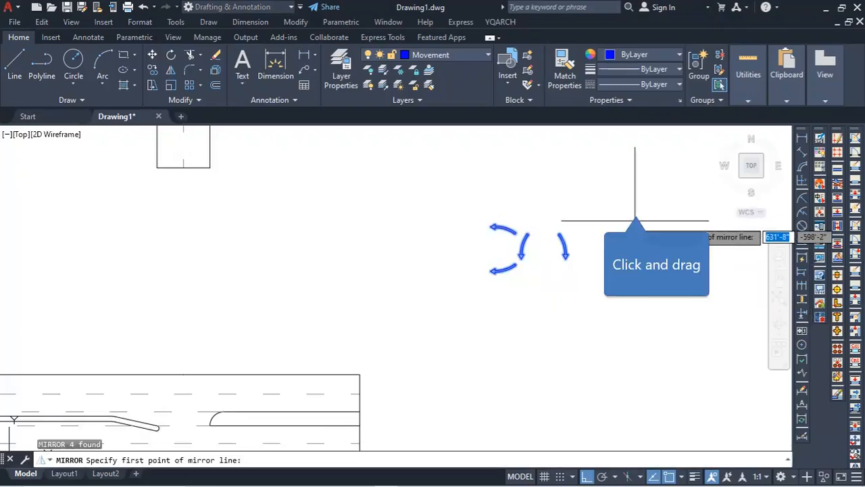
pyautogui.click(635, 220)
pyautogui.click(610, 386)
pyautogui.click(642, 433)
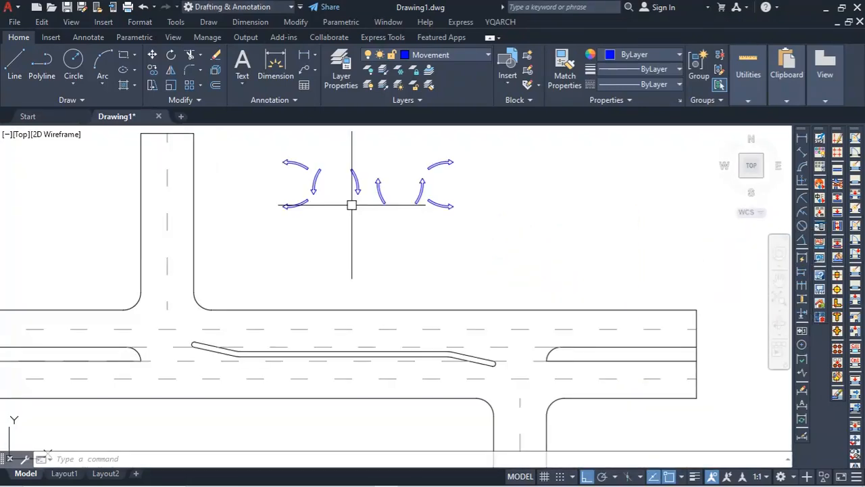
# - Rotate the eastern down-pointing arrow of the set above the lower road plan by about 29 degrees counterclockwise
pyautogui.click(352, 188)
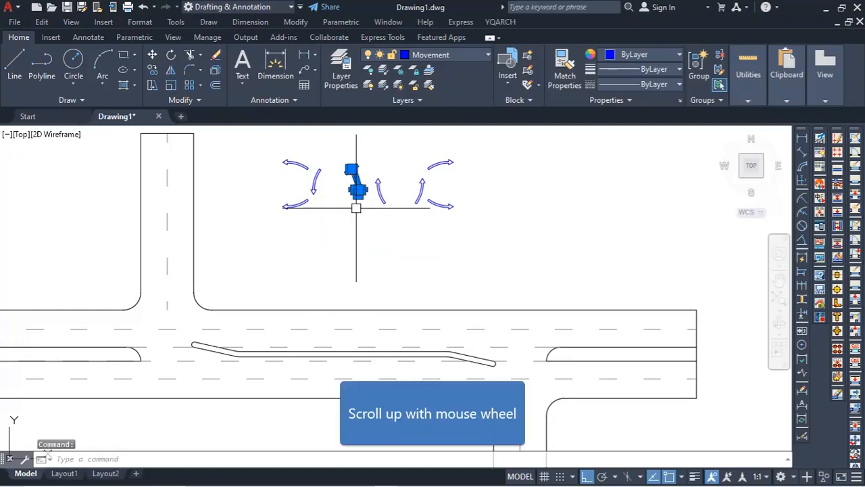
pyautogui.scroll(4, 356, 179)
pyautogui.write('ro')
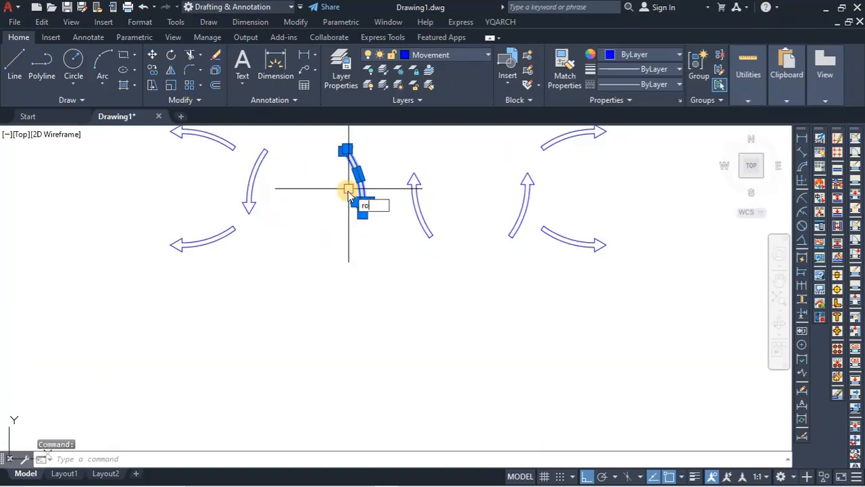
pyautogui.press('Return')
pyautogui.press('F8')
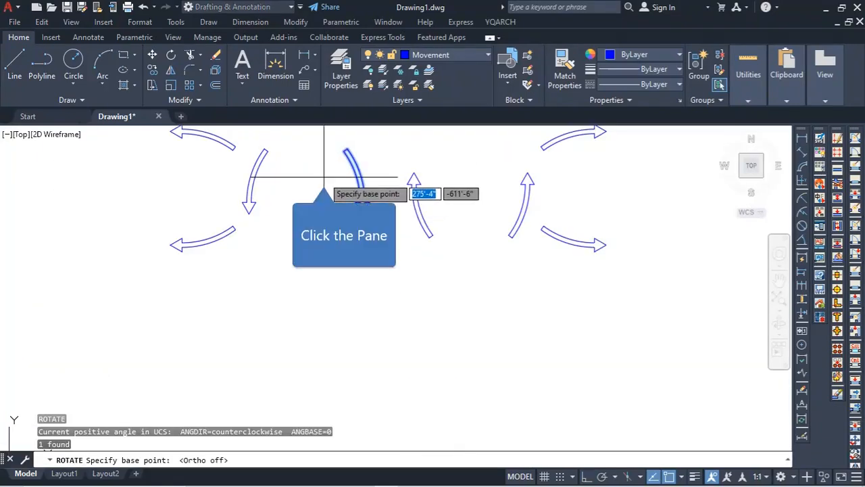
pyautogui.click(321, 180)
pyautogui.click(382, 143)
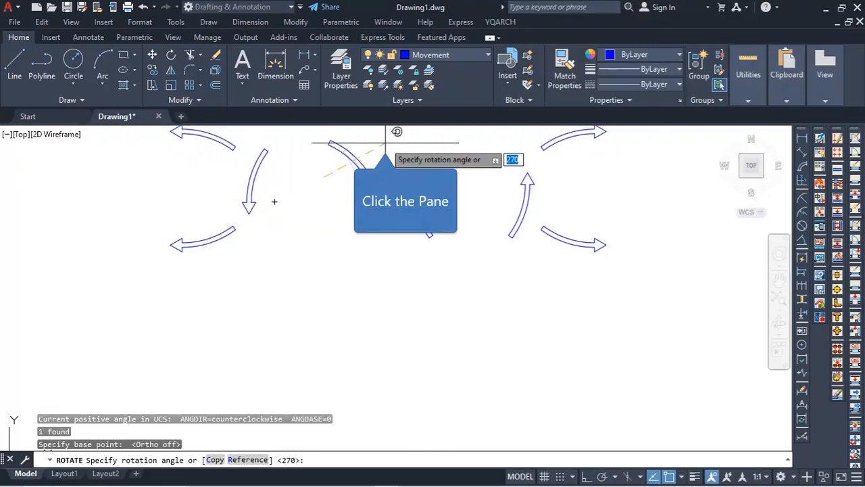
# - Copy the rotated arrow from its tail end into the lower road's median opening, beside the slanted median's east end
pyautogui.moveTo(381, 139); pyautogui.dragTo(319, 216)
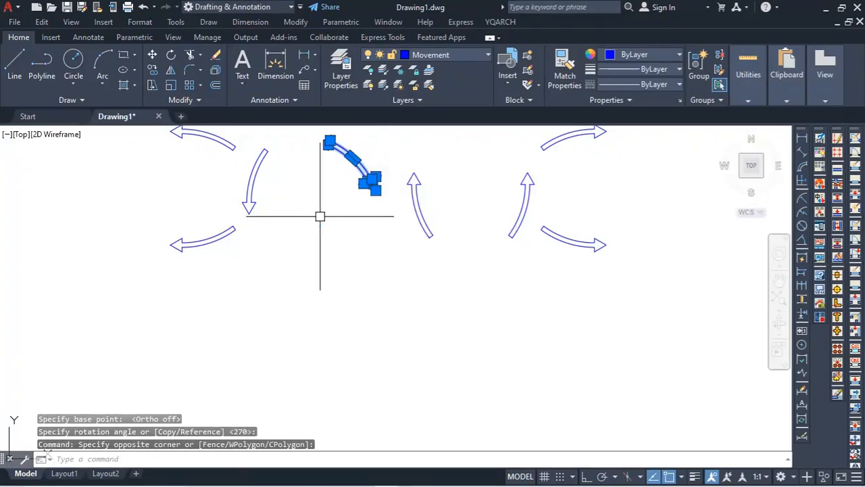
pyautogui.write('co')
pyautogui.press('Return')
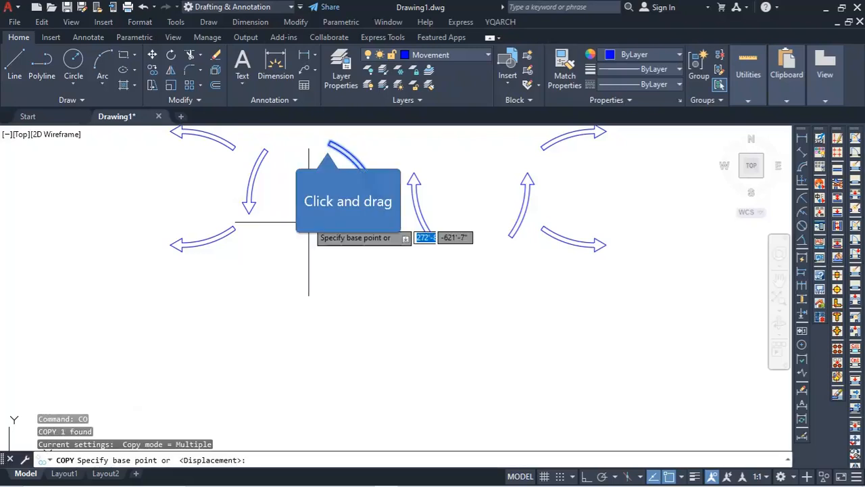
pyautogui.click(331, 142)
pyautogui.scroll(-4, 328, 142)
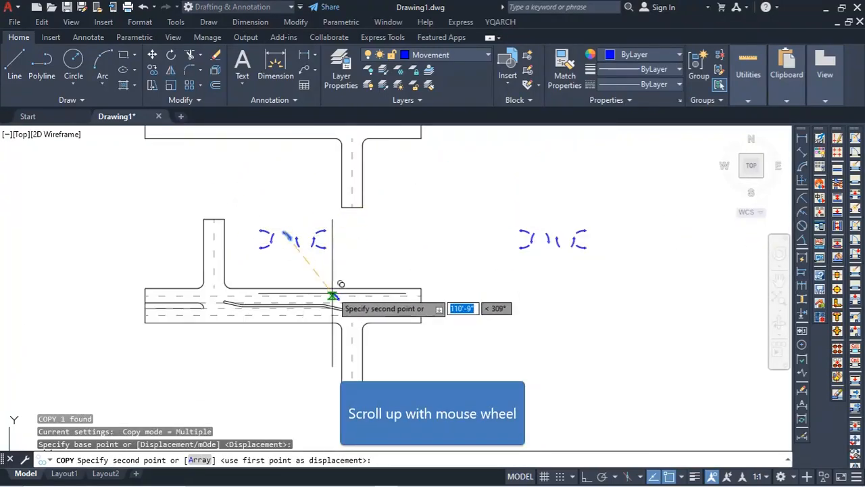
pyautogui.scroll(8, 334, 289)
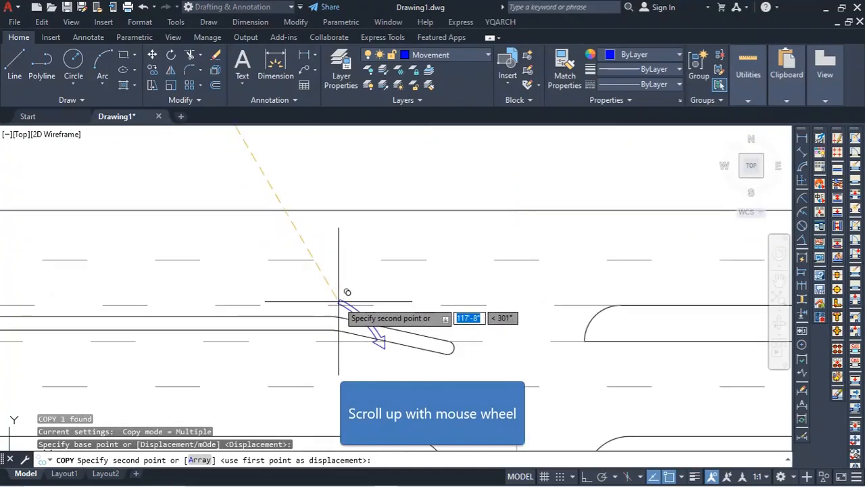
pyautogui.click(434, 305)
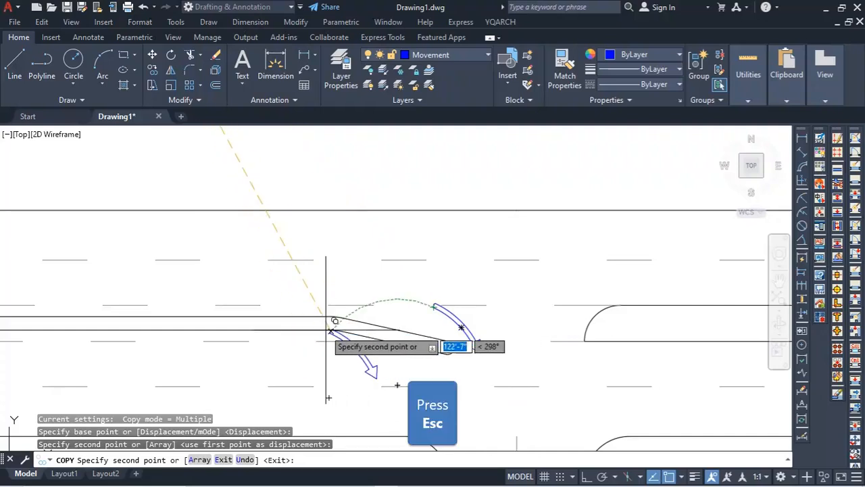
pyautogui.press('Escape')
# - Move the copied arrow slightly southeast in the median opening
pyautogui.scroll(-2, 419, 267)
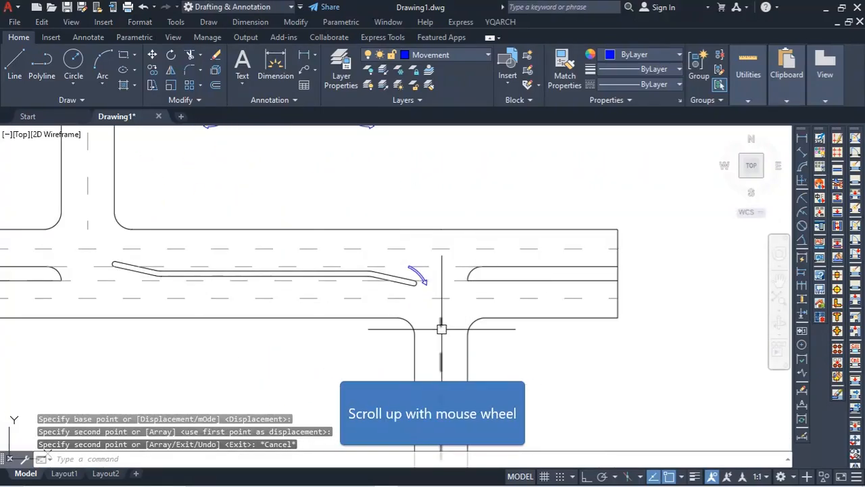
pyautogui.scroll(2, 432, 297)
pyautogui.click(397, 289)
pyautogui.scroll(4, 397, 289)
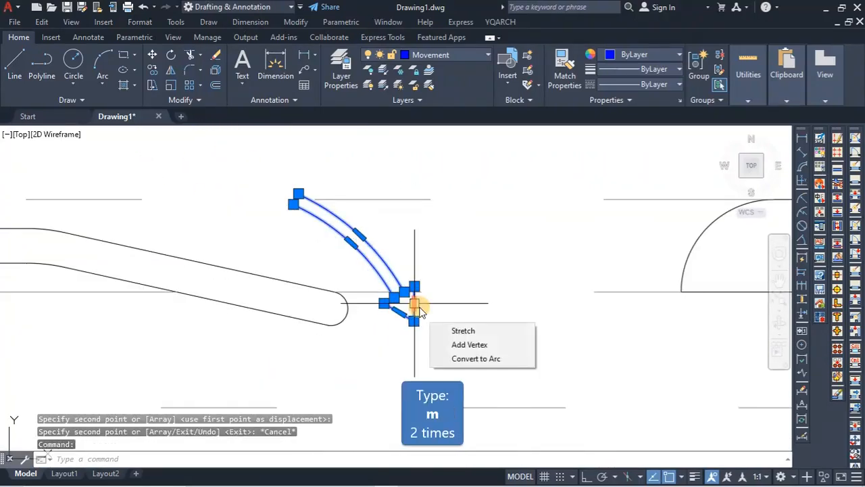
pyautogui.write('m')
pyautogui.press('Return')
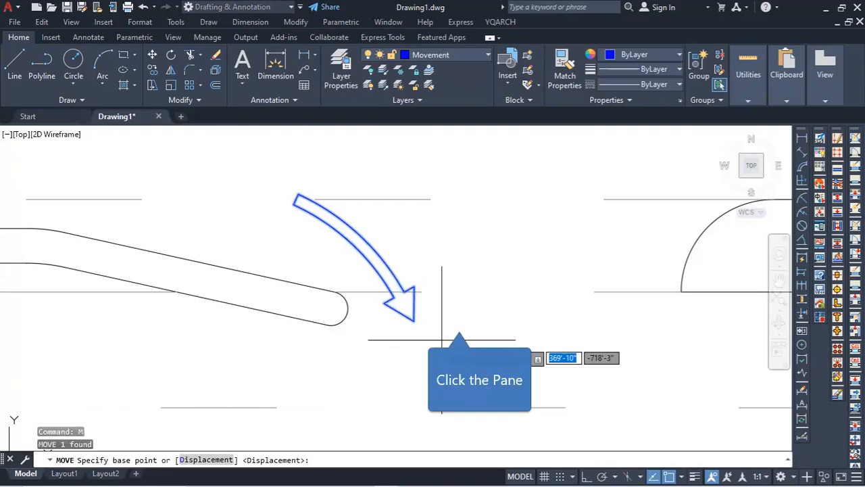
pyautogui.click(460, 317)
pyautogui.click(476, 327)
pyautogui.scroll(-5, 466, 340)
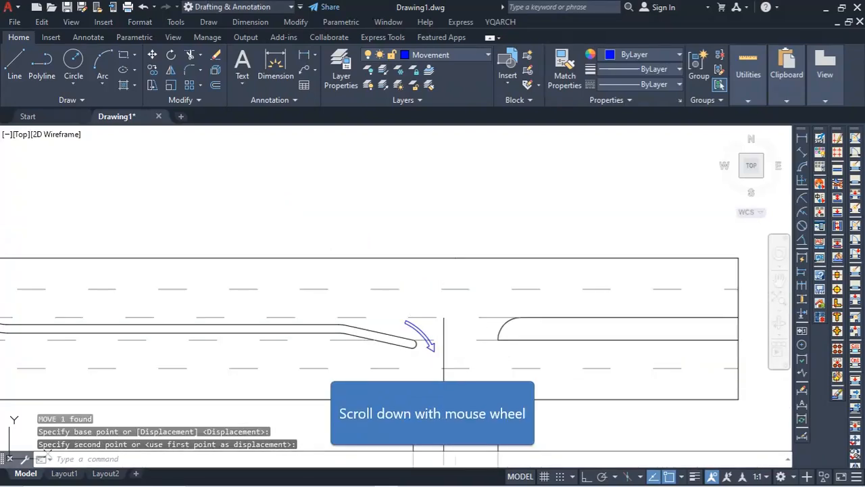
# - Shift the same arrow a little east and slightly north, farther from the median's rounded end
pyautogui.scroll(4, 443, 343)
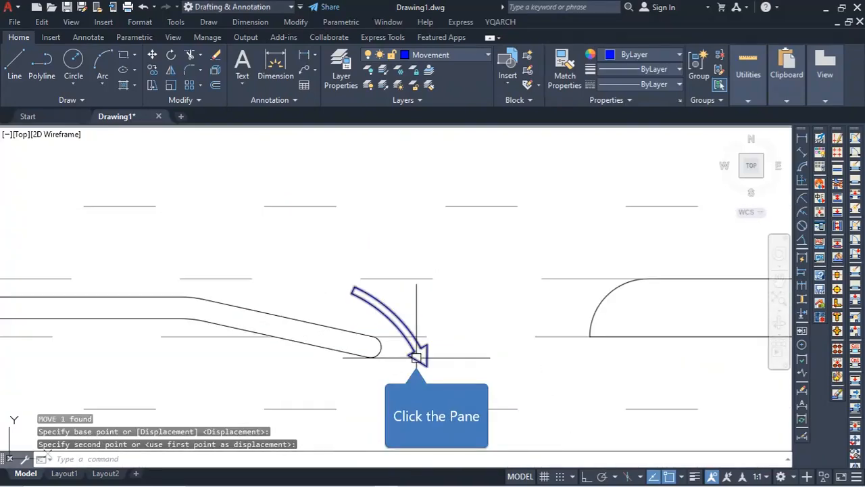
pyautogui.click(414, 353)
pyautogui.write('m')
pyautogui.press('Return')
pyautogui.click(457, 391)
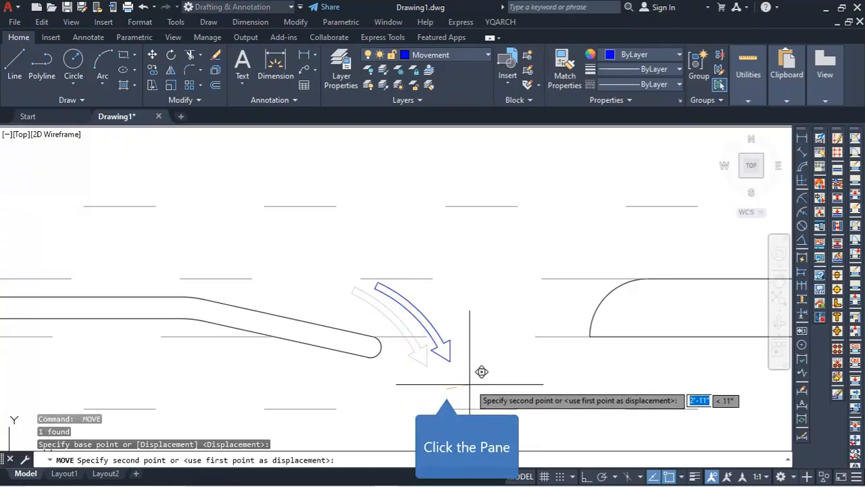
pyautogui.scroll(-3, 396, 349)
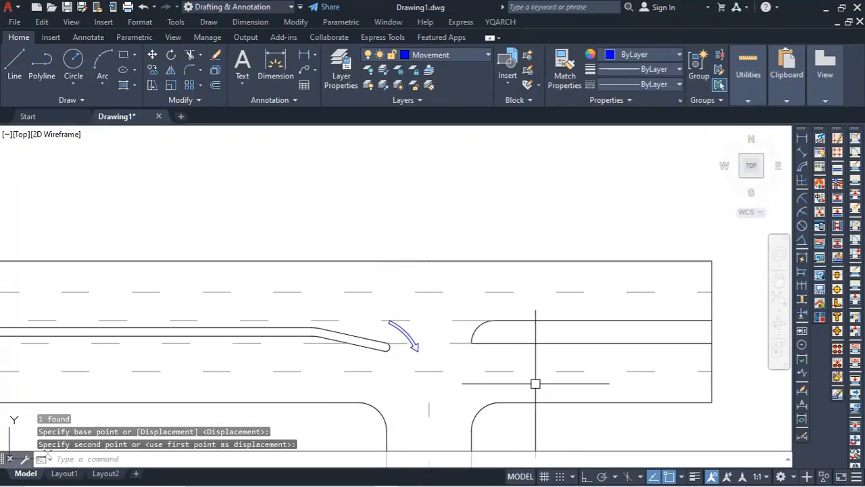
# - Rotate the western up-pointing arrow of the set above the lower road plan by about 304 degrees counterclockwise
pyautogui.scroll(-4, 405, 335)
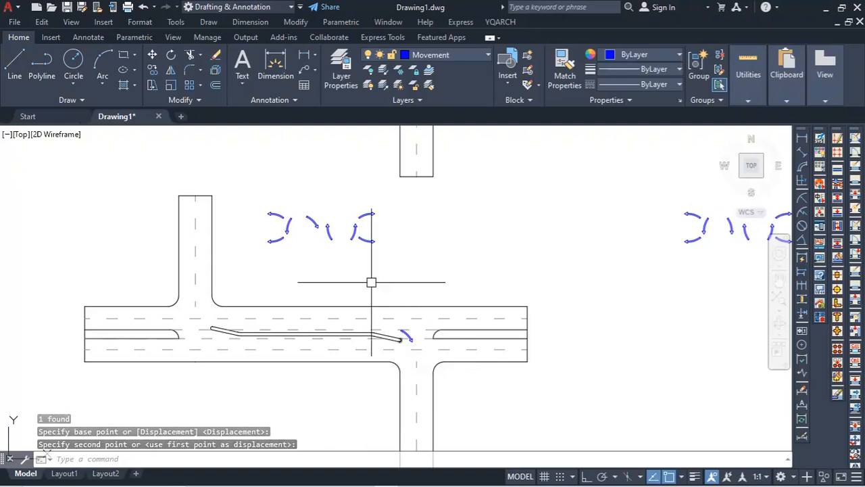
pyautogui.click(335, 236)
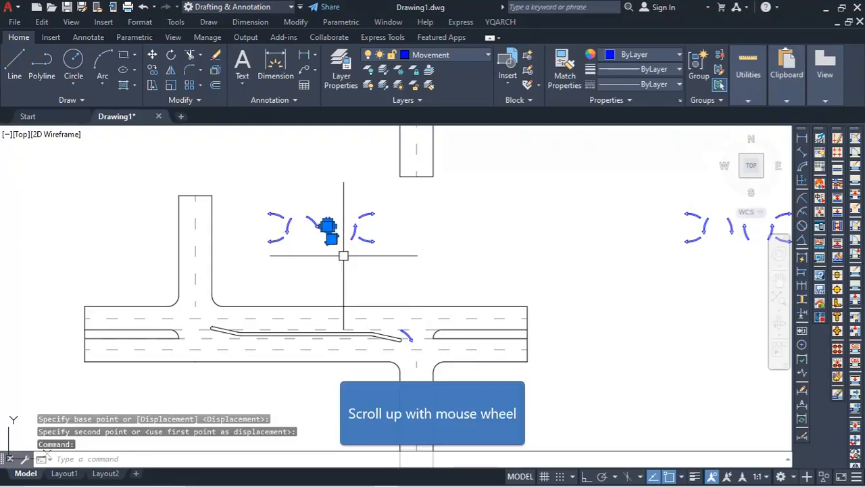
pyautogui.scroll(4, 343, 237)
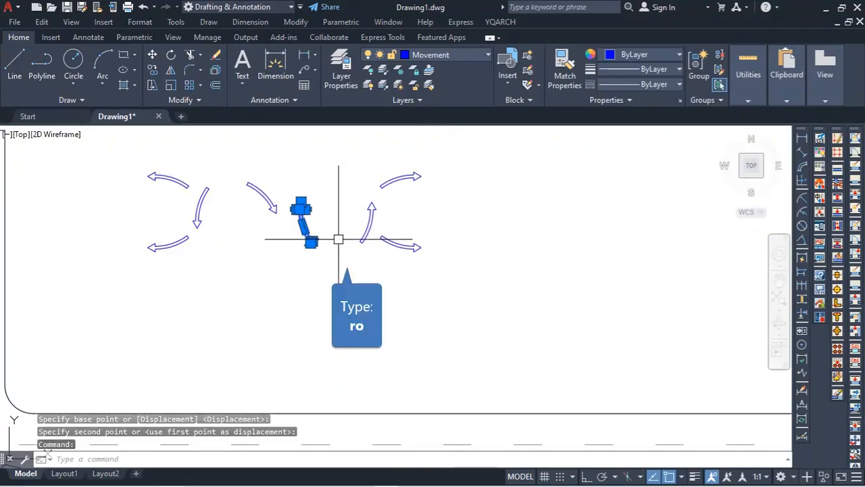
pyautogui.write('ro')
pyautogui.press('Return')
pyautogui.click(338, 241)
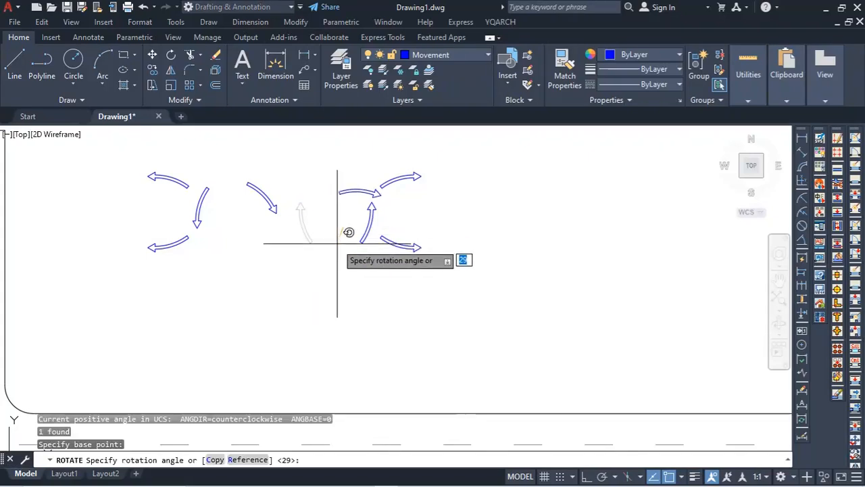
pyautogui.click(348, 235)
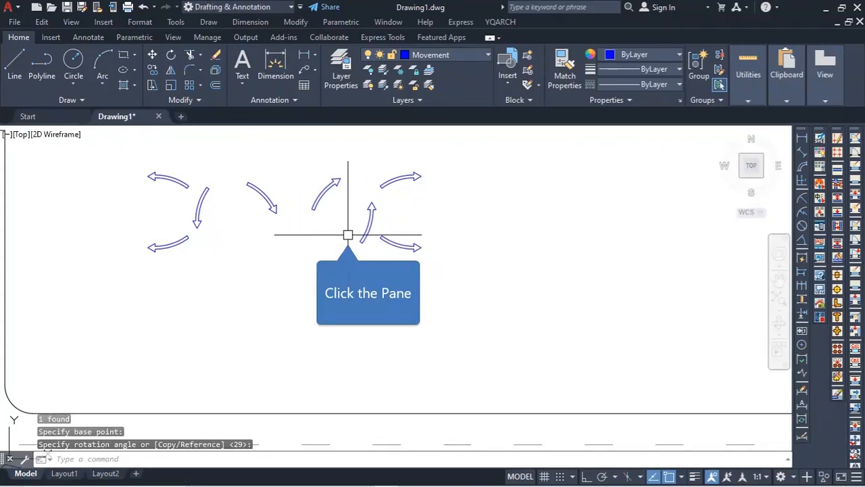
# - Copy the rotated arrow from its tail end into the lower road's eastern median opening, just west of the rounded median end
pyautogui.click(367, 168)
pyautogui.click(323, 213)
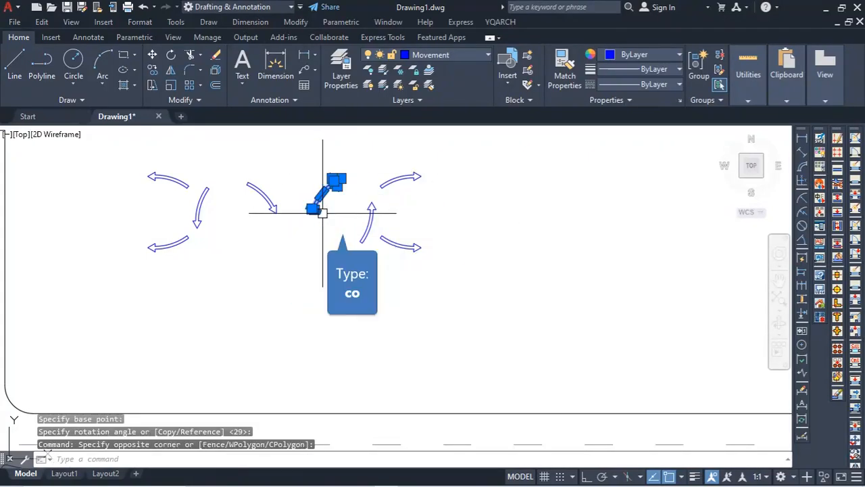
pyautogui.write('co')
pyautogui.press('Return')
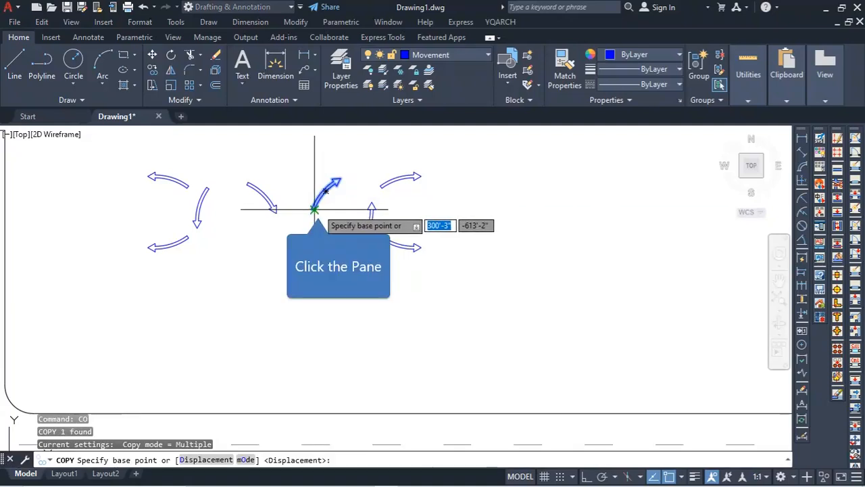
pyautogui.click(314, 210)
pyautogui.scroll(-4, 345, 237)
pyautogui.scroll(4, 405, 291)
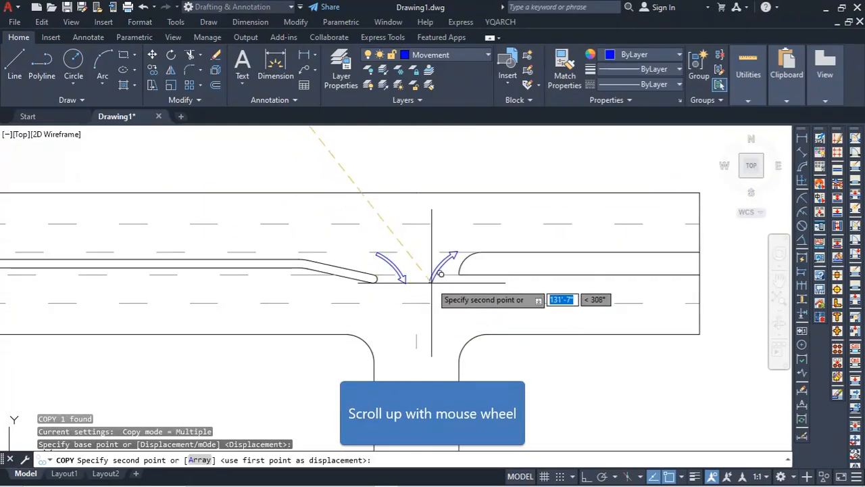
pyautogui.scroll(3, 431, 282)
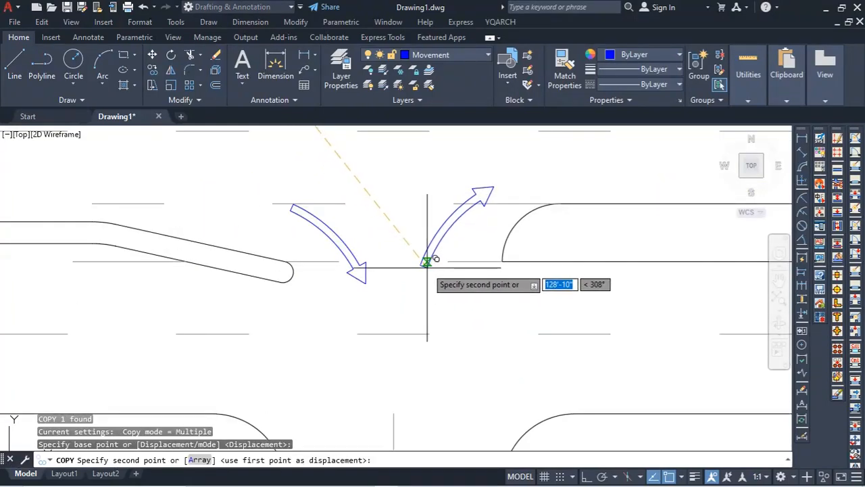
pyautogui.click(439, 263)
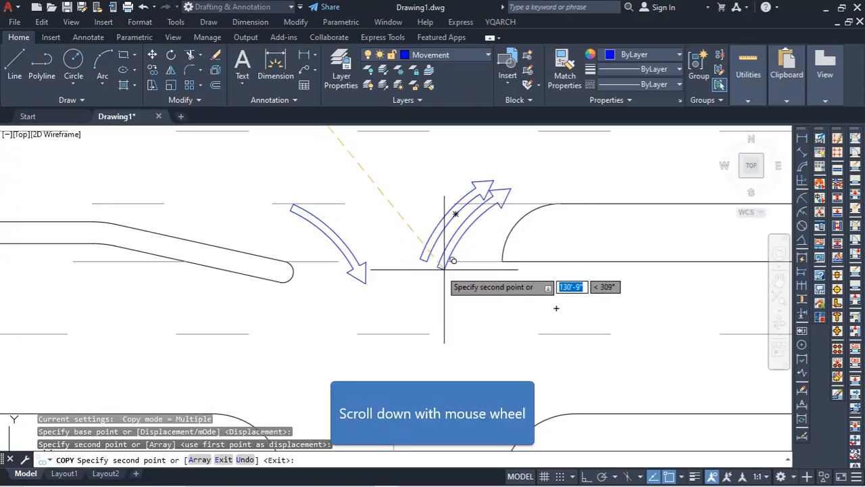
pyautogui.scroll(-4, 509, 284)
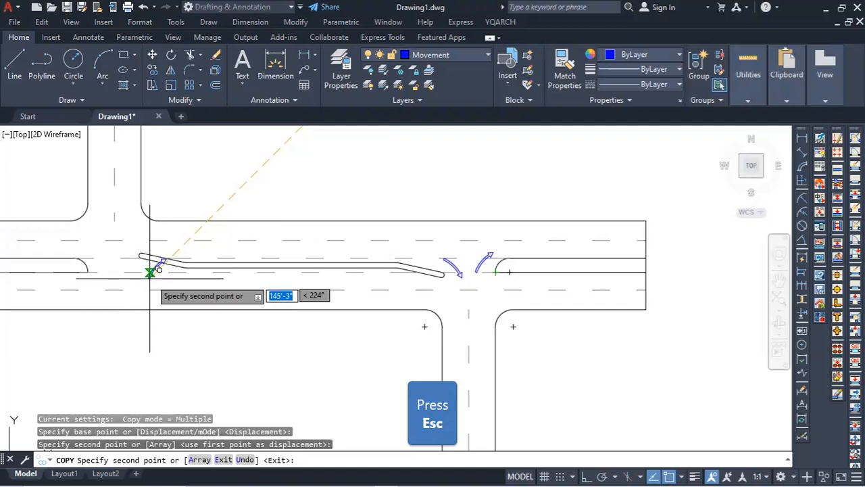
pyautogui.press('Escape')
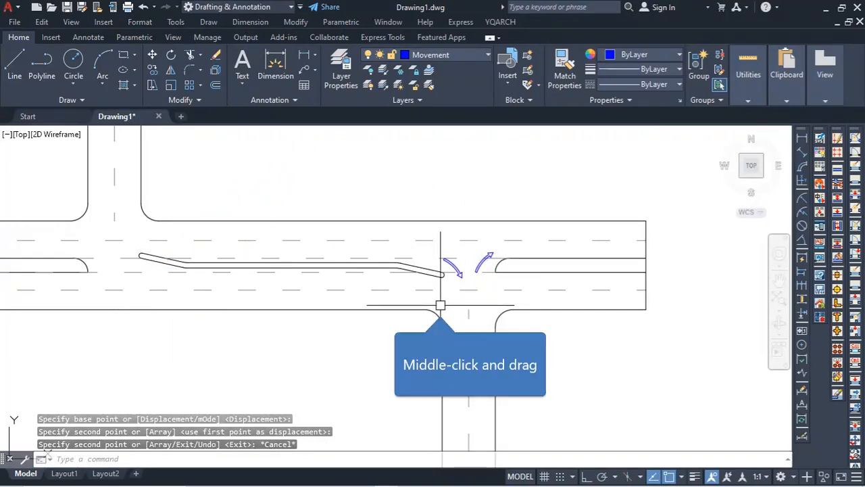
pyautogui.moveTo(440, 305); pyautogui.dragTo(440, 331, button='middle')
pyautogui.scroll(3, 466, 284)
pyautogui.click(441, 303)
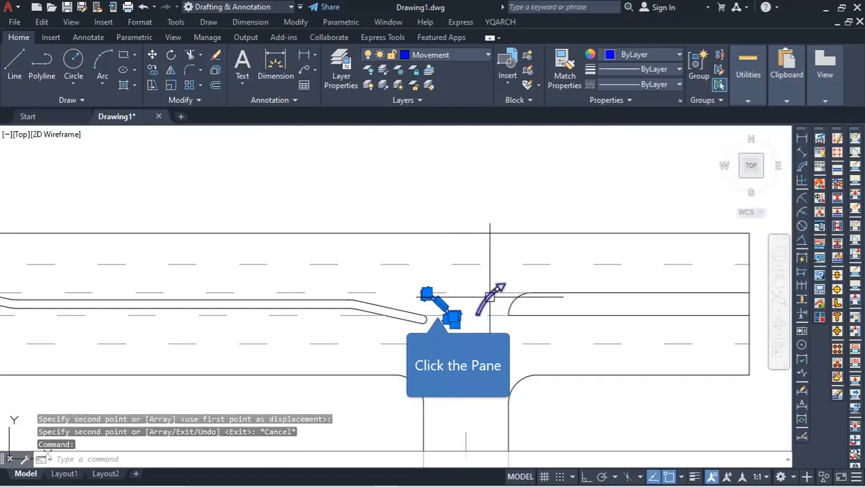
pyautogui.click(491, 293)
pyautogui.write('co')
pyautogui.press('Return')
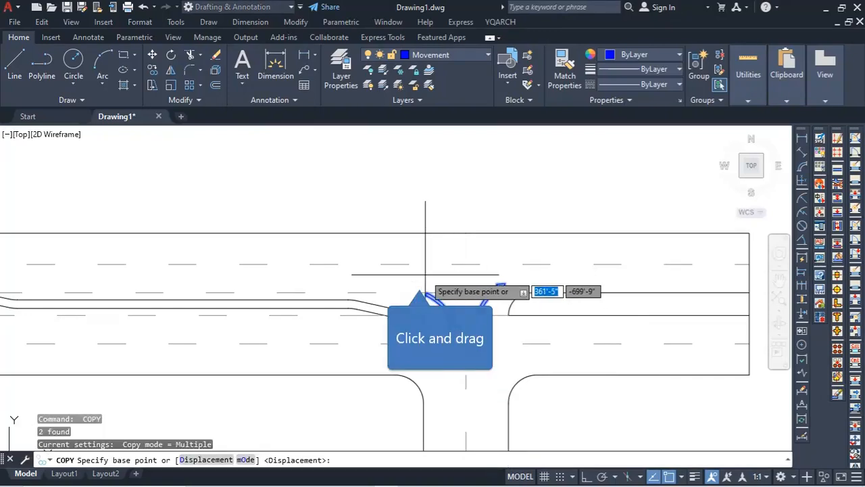
pyautogui.click(432, 300)
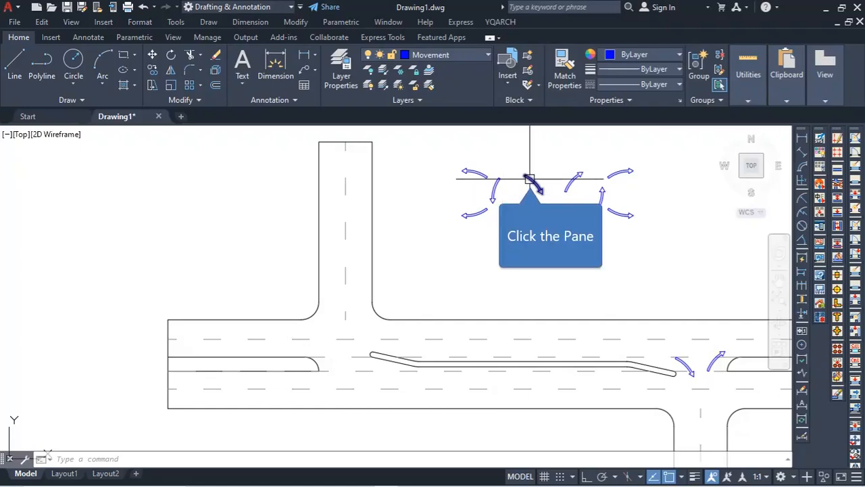
pyautogui.click(530, 179)
pyautogui.write('r')
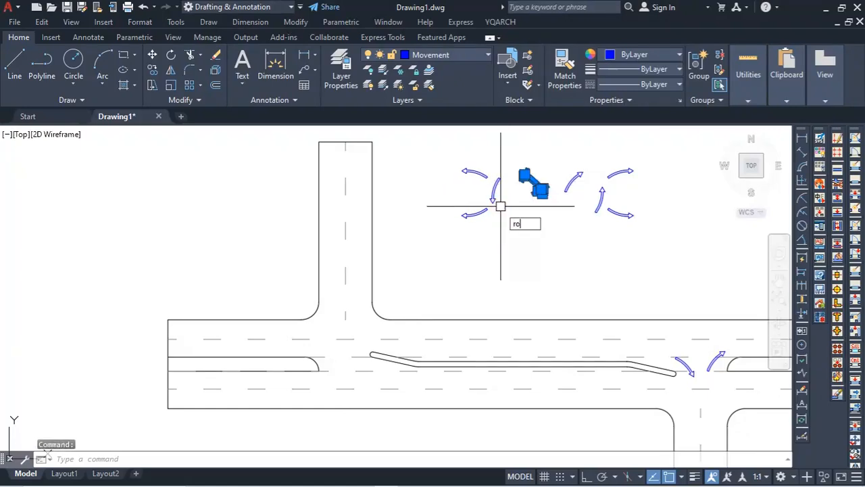
pyautogui.write('o')
pyautogui.press('Return')
pyautogui.click(523, 193)
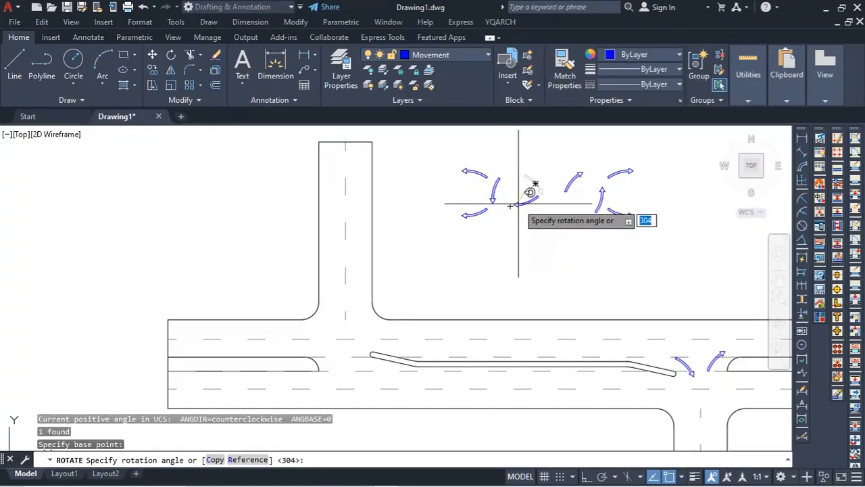
pyautogui.press('F8')
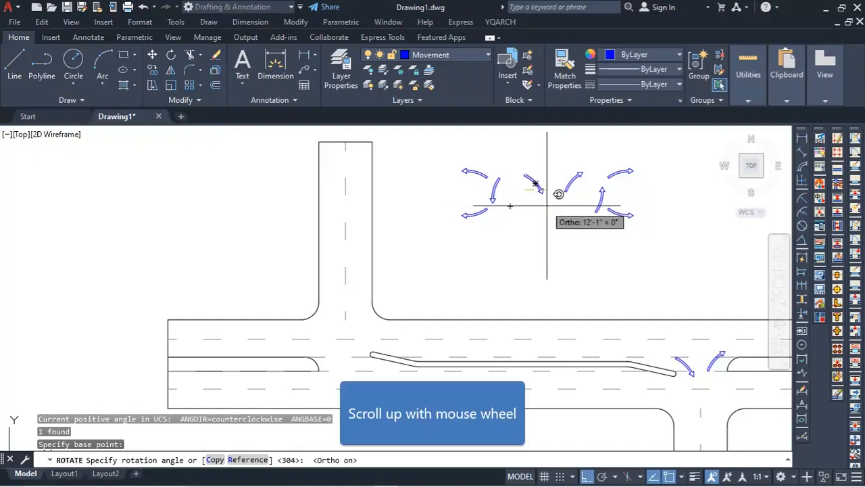
pyautogui.scroll(4, 550, 213)
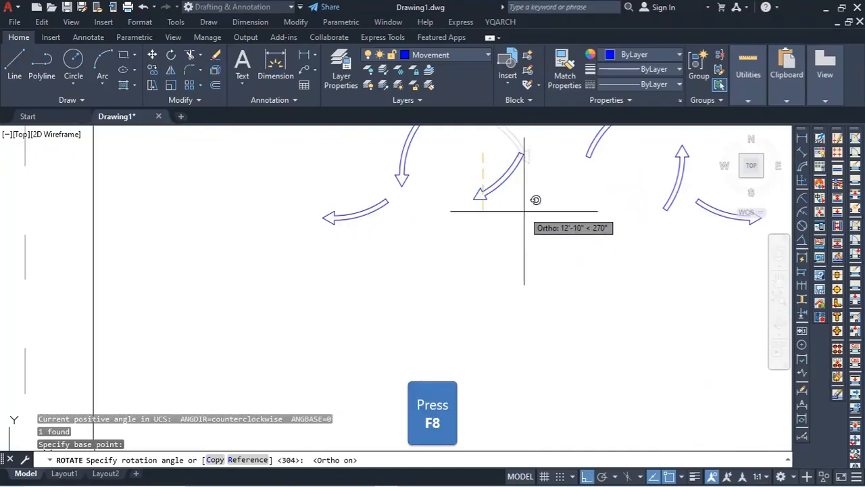
pyautogui.press('F8')
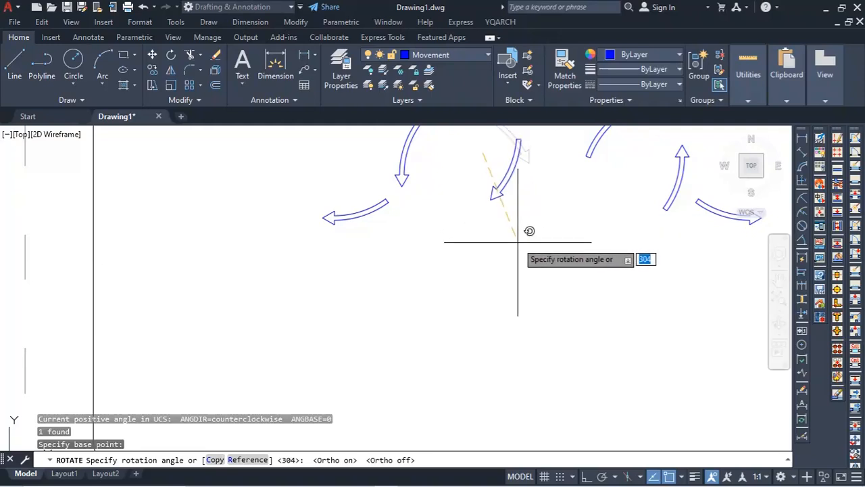
pyautogui.scroll(-3, 517, 241)
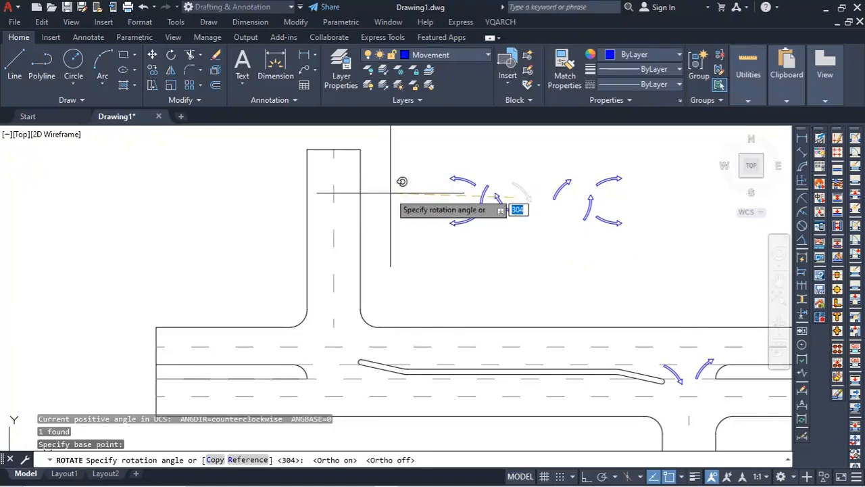
pyautogui.press('Escape')
pyautogui.press('Escape')
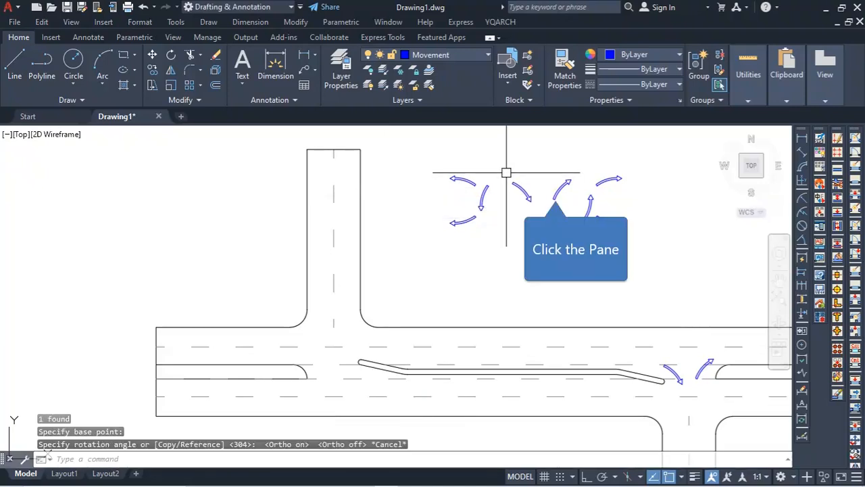
# - Rotate the northeast-pointing arrow of the set above the lower road plan by about 68 degrees counterclockwise
pyautogui.click(559, 190)
pyautogui.write('ro')
pyautogui.press('Return')
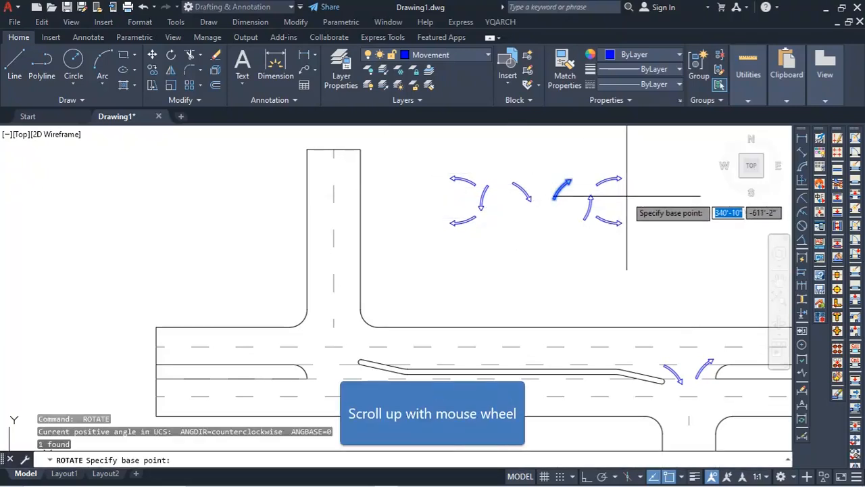
pyautogui.scroll(3, 566, 195)
pyautogui.click(566, 196)
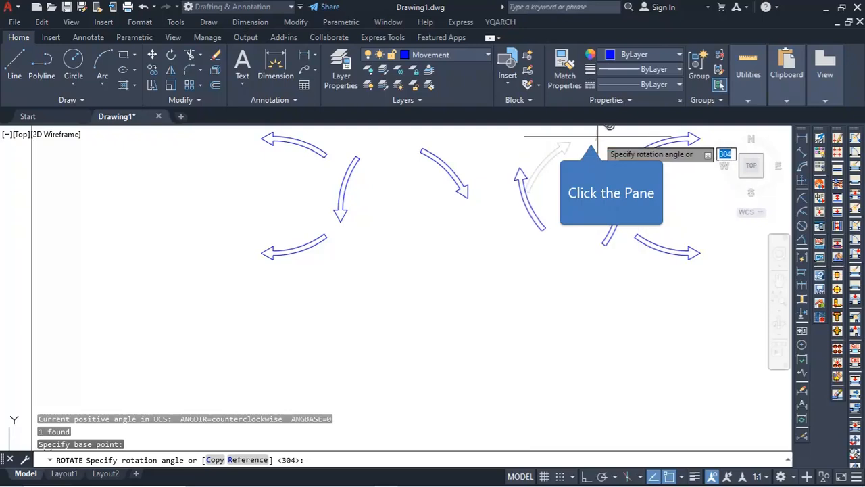
pyautogui.click(574, 139)
# - Copy the rotated arrow from its tail end into the lower road's western median opening, beside the slanted median's west end
pyautogui.click(527, 212)
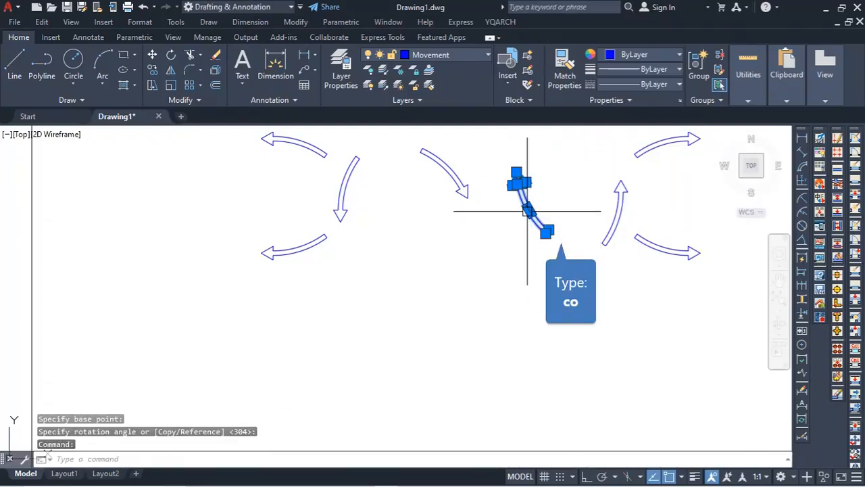
pyautogui.write('co')
pyautogui.press('Return')
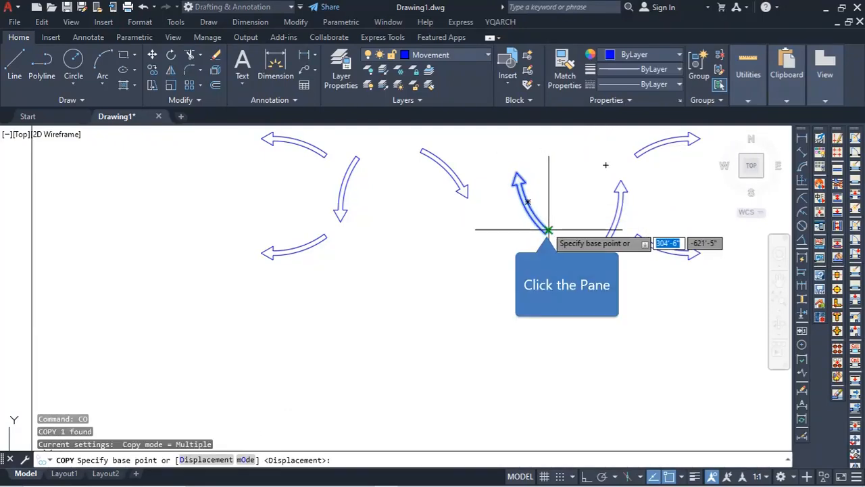
pyautogui.click(546, 231)
pyautogui.scroll(-3, 494, 267)
pyautogui.scroll(3, 412, 318)
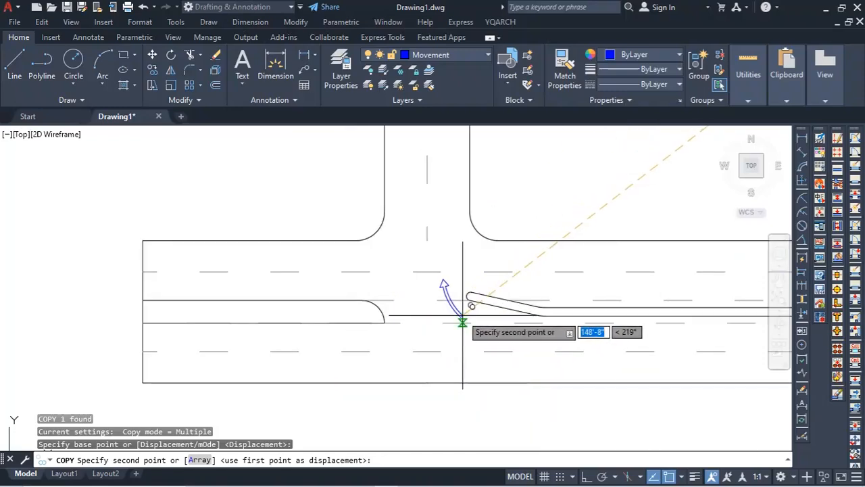
pyautogui.click(461, 313)
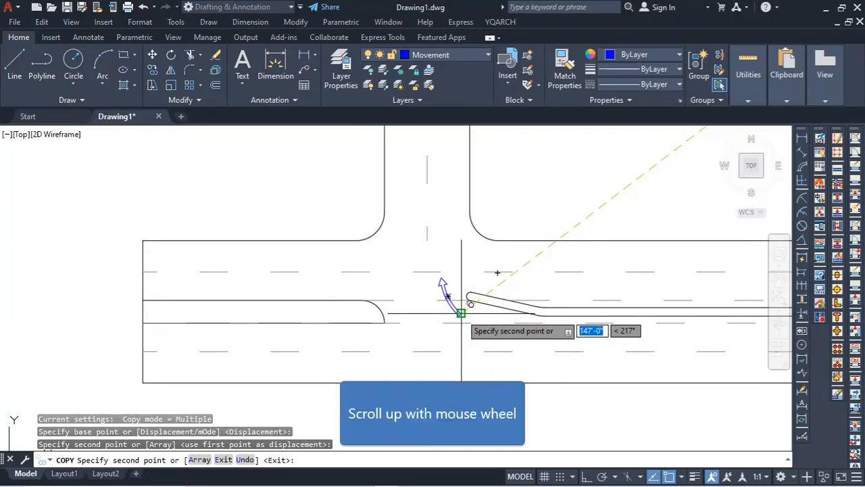
pyautogui.scroll(2, 457, 311)
pyautogui.press('Escape')
# - Rotate the arrow in the western median opening slightly counterclockwise about its tail end
pyautogui.click(456, 315)
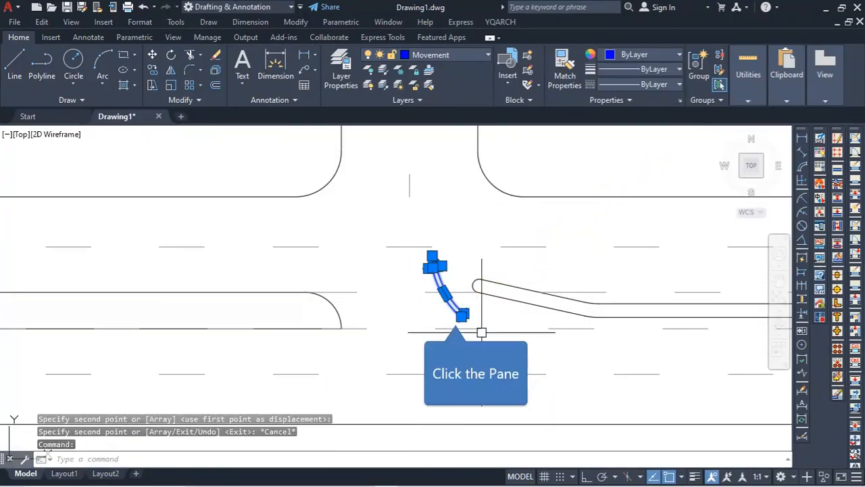
pyautogui.write('ro')
pyautogui.press('Return')
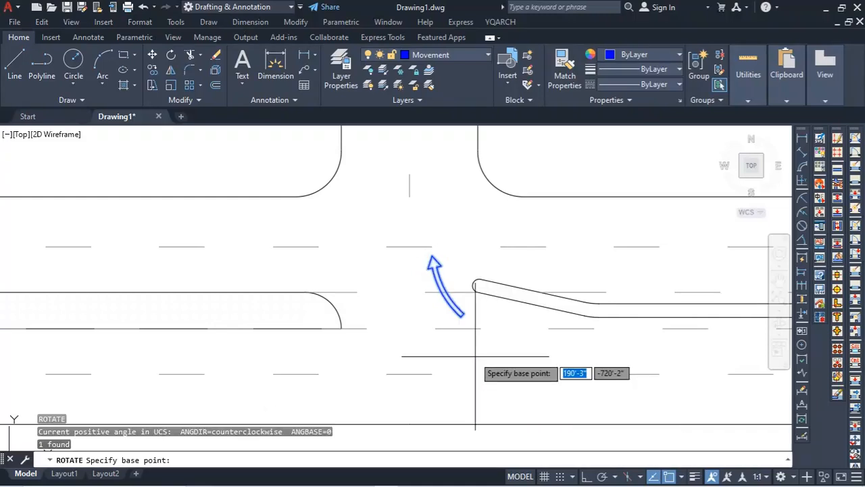
pyautogui.click(464, 313)
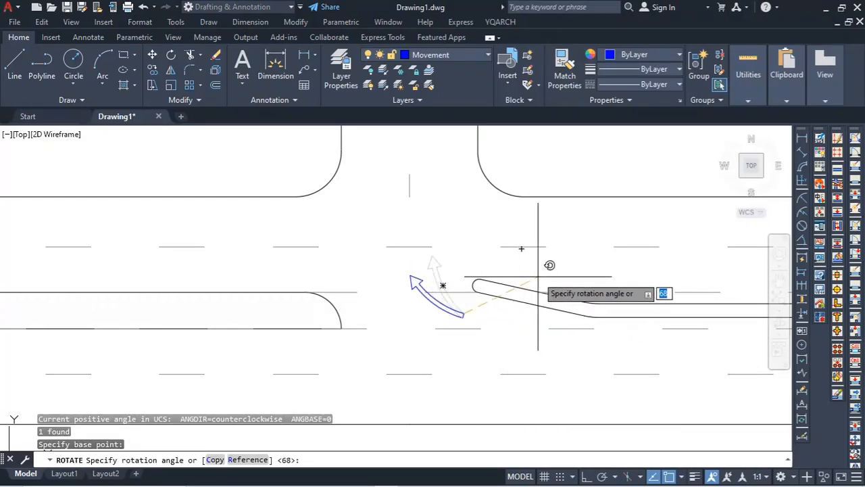
pyautogui.click(604, 284)
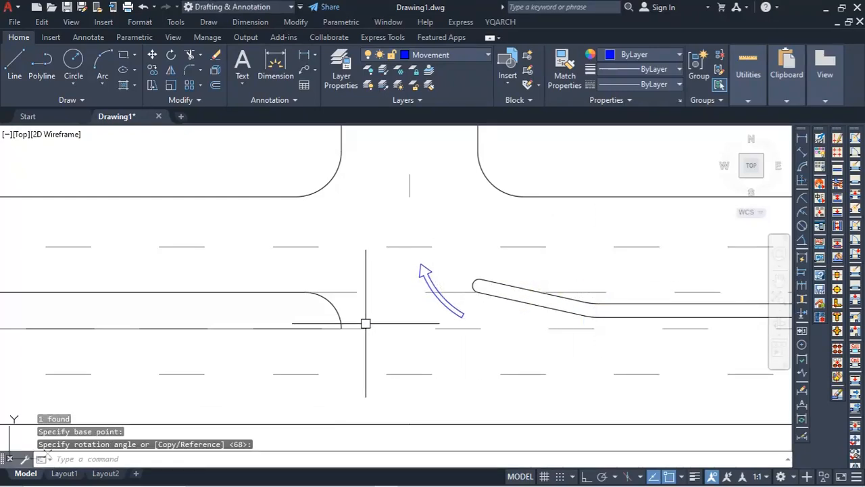
# - Move the western opening's arrow slightly southeast, closer to the slanted median's west end
pyautogui.click(446, 302)
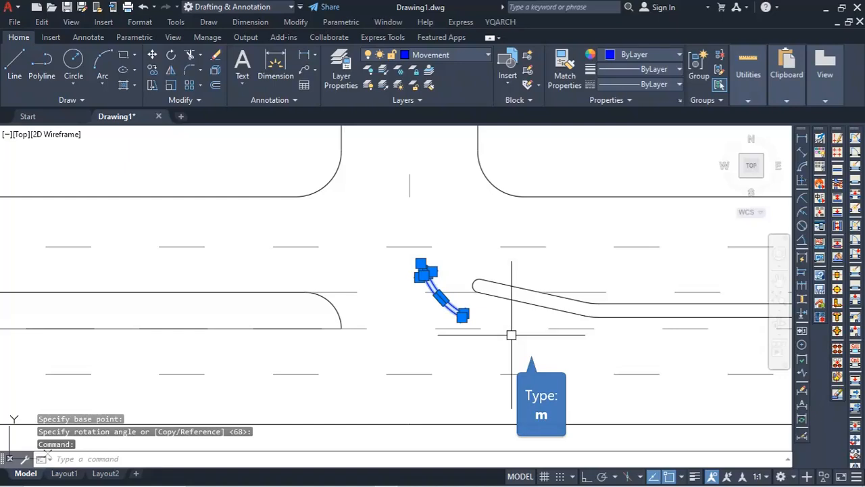
pyautogui.write('m')
pyautogui.press('Return')
pyautogui.click(508, 329)
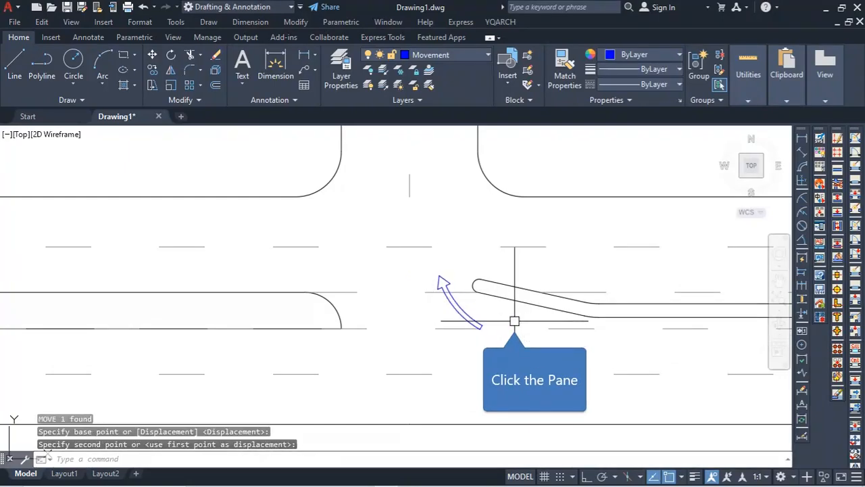
pyautogui.scroll(-4, 428, 303)
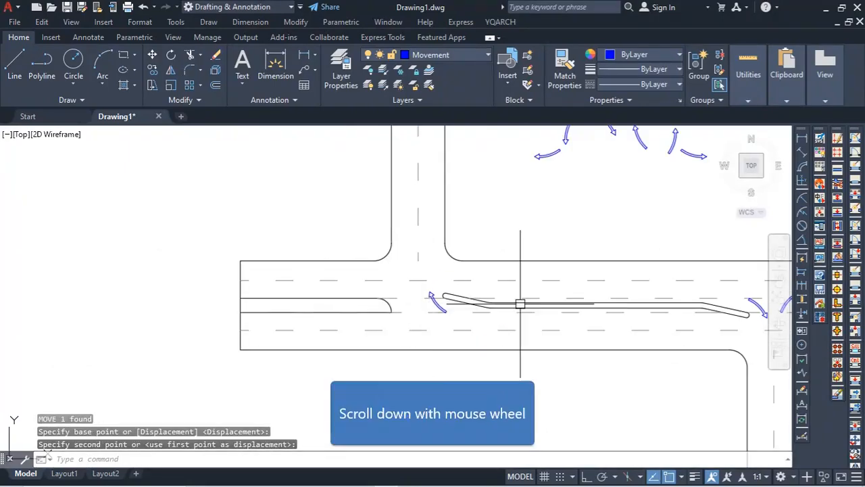
# - Mirror the lower road's western median outline about its horizontal centreline with Ortho on, keeping the source objects
pyautogui.scroll(4, 389, 321)
pyautogui.click(392, 305)
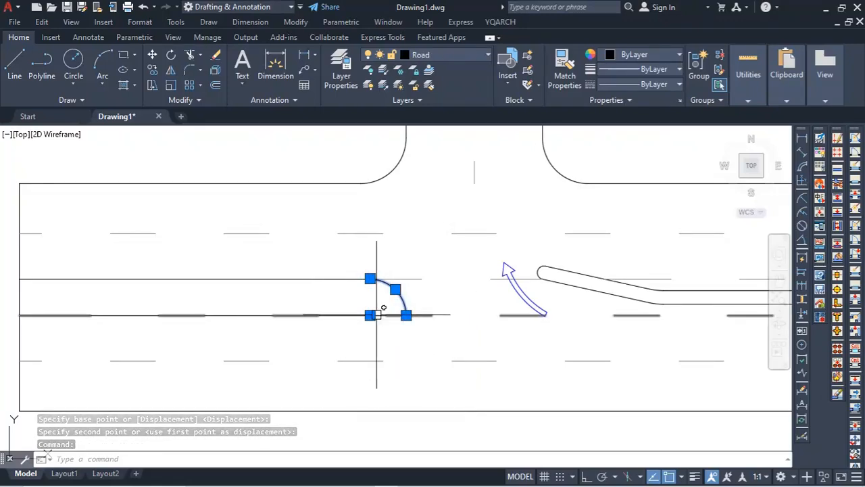
pyautogui.moveTo(6, 270); pyautogui.dragTo(440, 338)
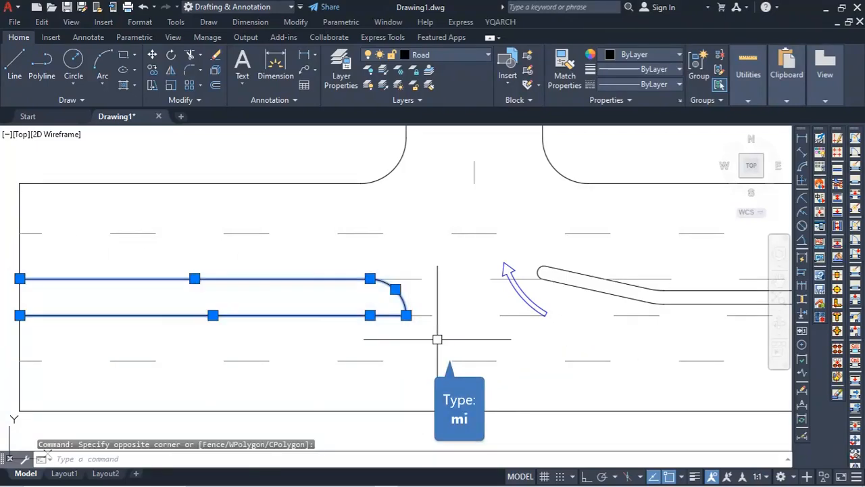
pyautogui.write('mi')
pyautogui.press('Return')
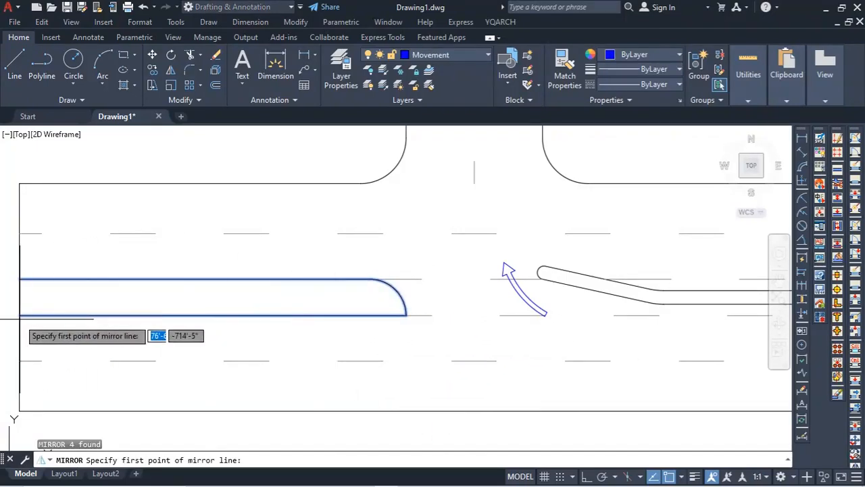
pyautogui.click(20, 296)
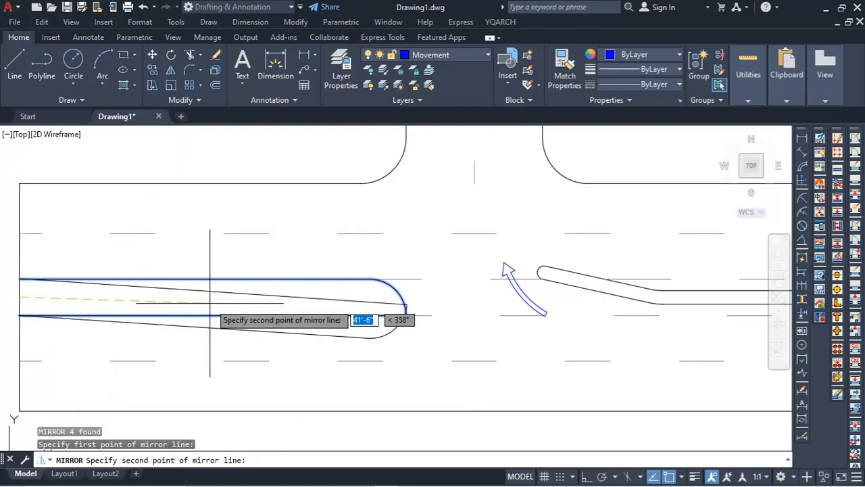
pyautogui.press('F8')
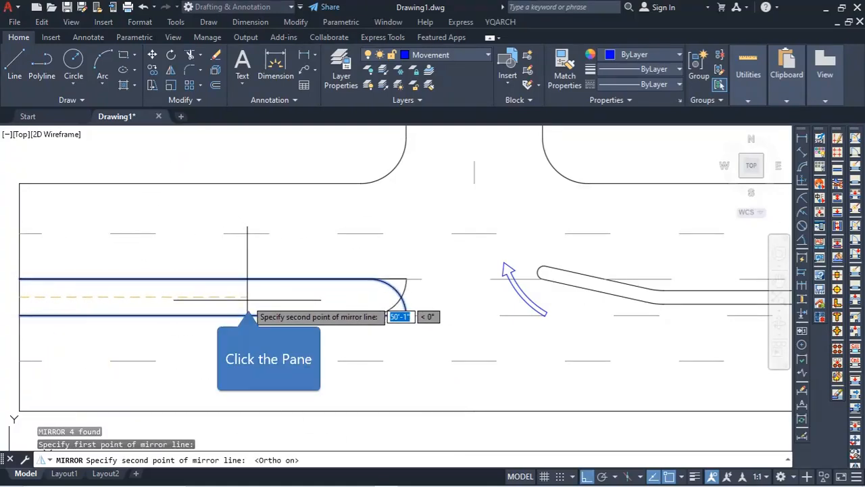
pyautogui.click(248, 299)
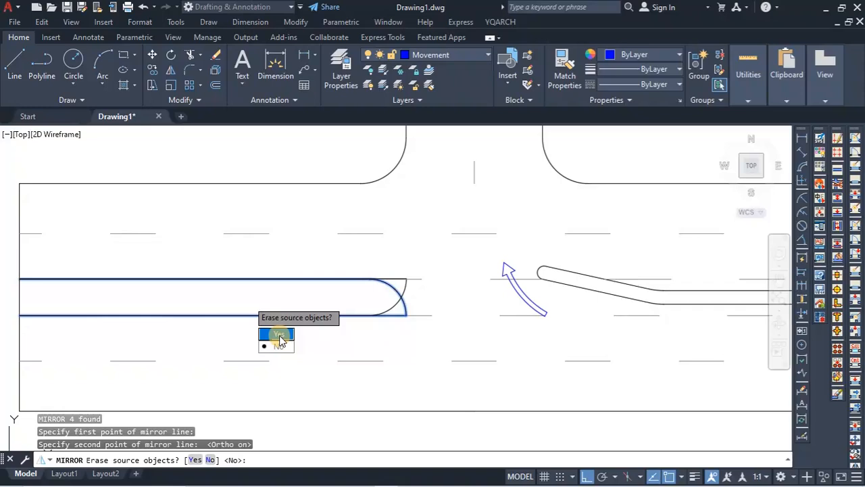
pyautogui.click(279, 346)
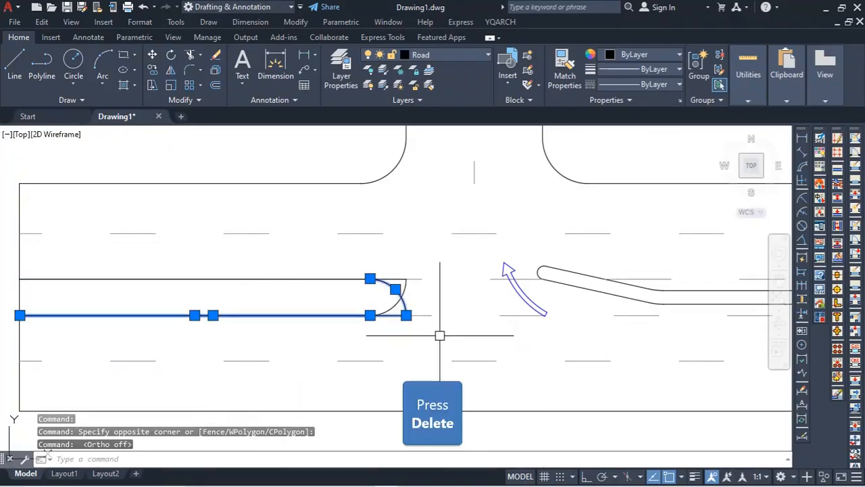
# - Erase the western median's original end arc and original lower edge lines, leaving the mirrored rounded end
pyautogui.press('Delete')
pyautogui.hotkey('ctrl', 'z')
pyautogui.click(389, 288)
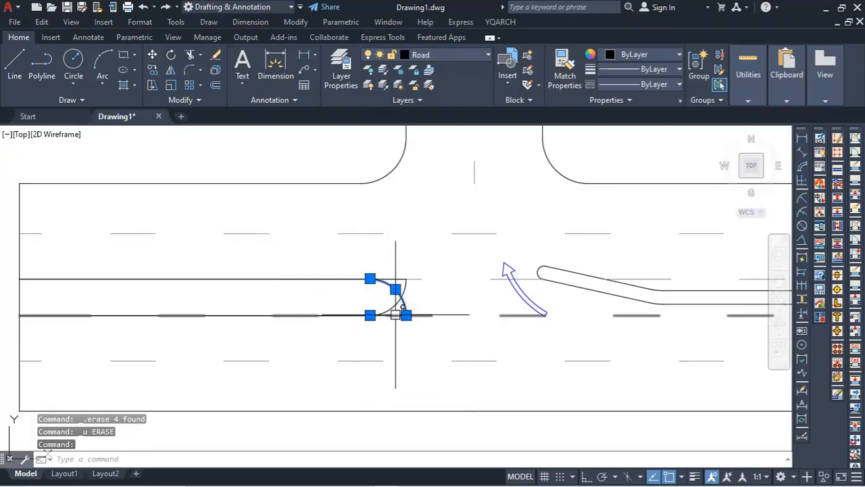
pyautogui.moveTo(9, 308); pyautogui.dragTo(448, 330)
pyautogui.click(448, 329)
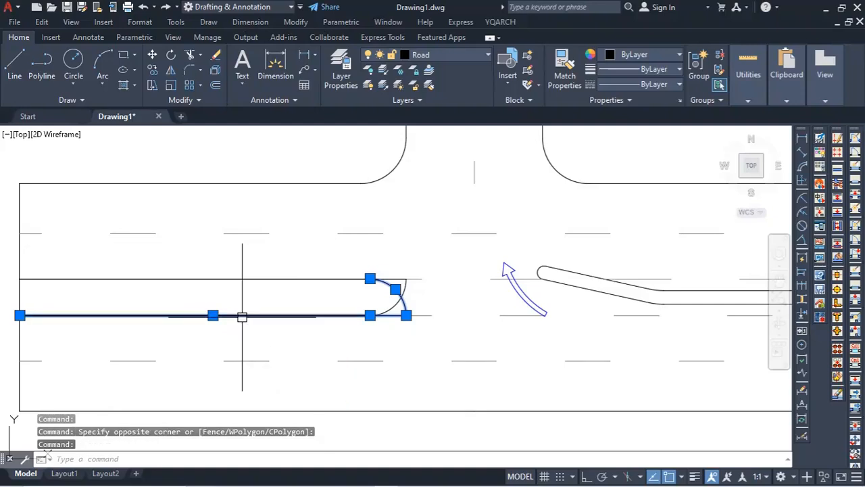
pyautogui.press('Delete')
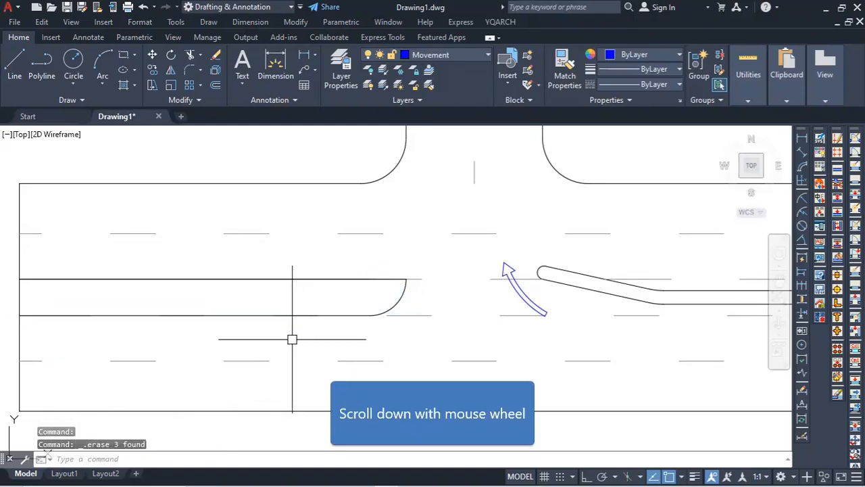
# - Rotate the southeast-pointing arrow of the set above the lower road plan clockwise about its tail end to point south-southwest
pyautogui.scroll(-4, 404, 309)
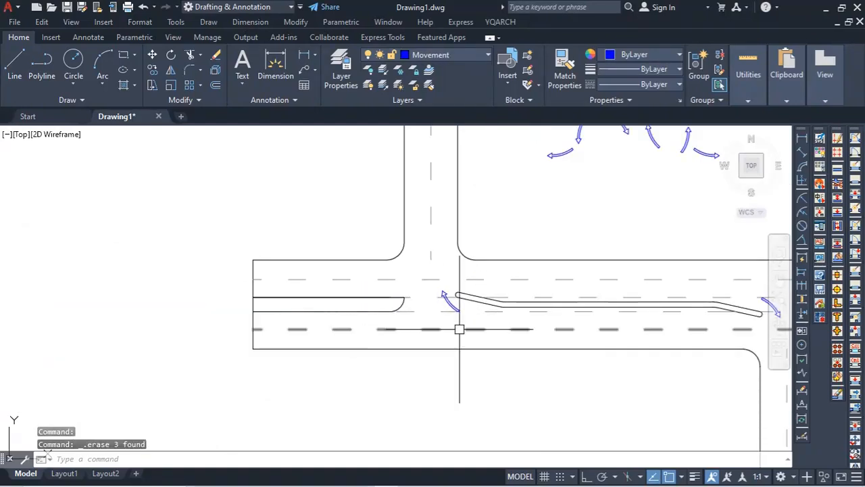
pyautogui.moveTo(442, 313); pyautogui.dragTo(409, 349, button='middle')
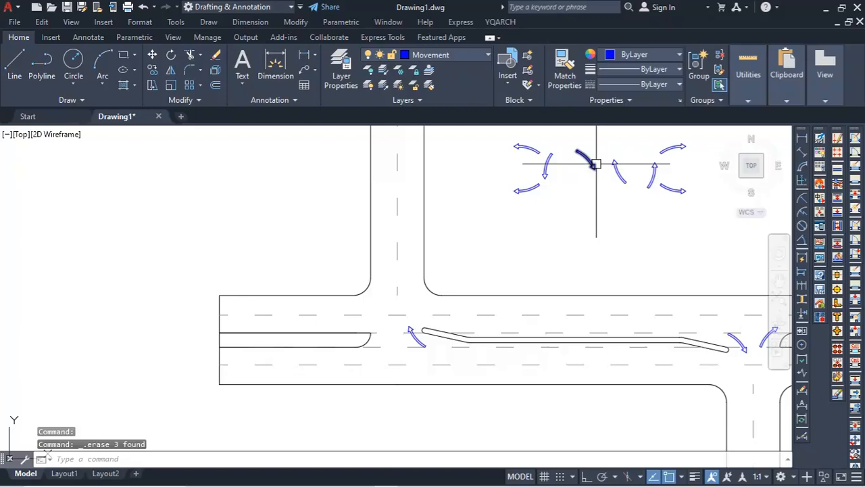
pyautogui.click(586, 158)
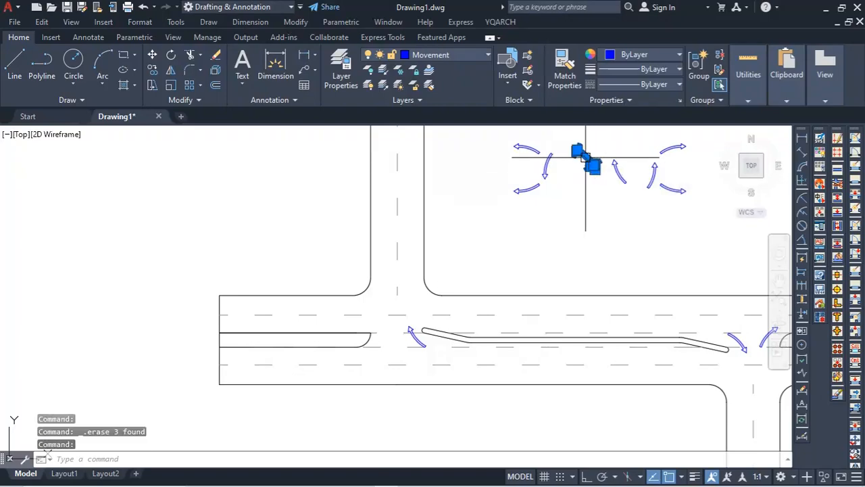
pyautogui.write('ro')
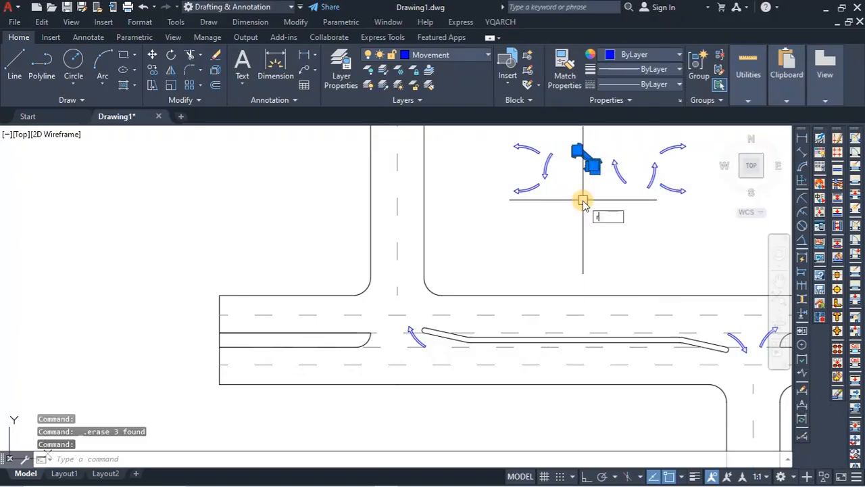
pyautogui.press('Return')
pyautogui.click(575, 152)
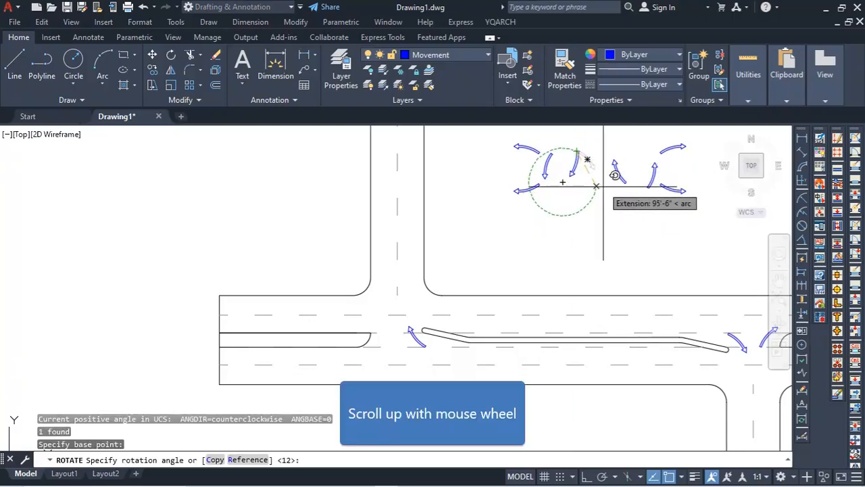
pyautogui.scroll(5, 596, 185)
pyautogui.scroll(-4, 570, 191)
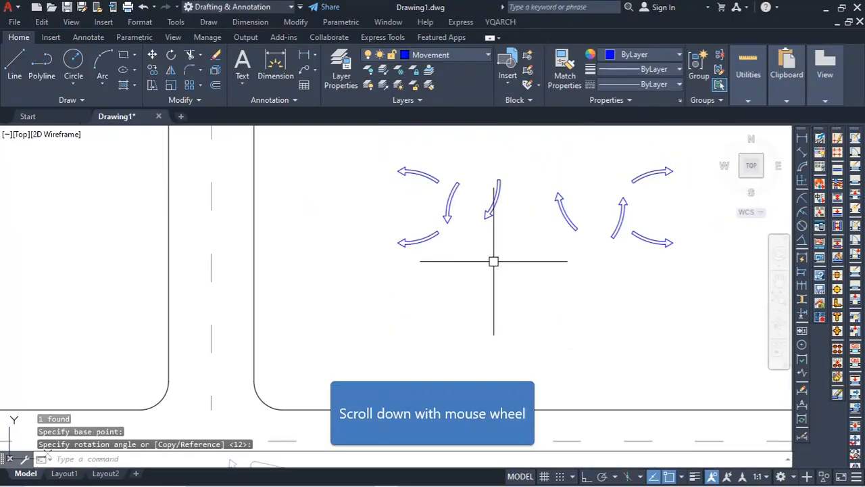
# - Copy the rotated arrow from its tail end into the lower road's western median opening, just east of the median's rounded end
pyautogui.click(503, 188)
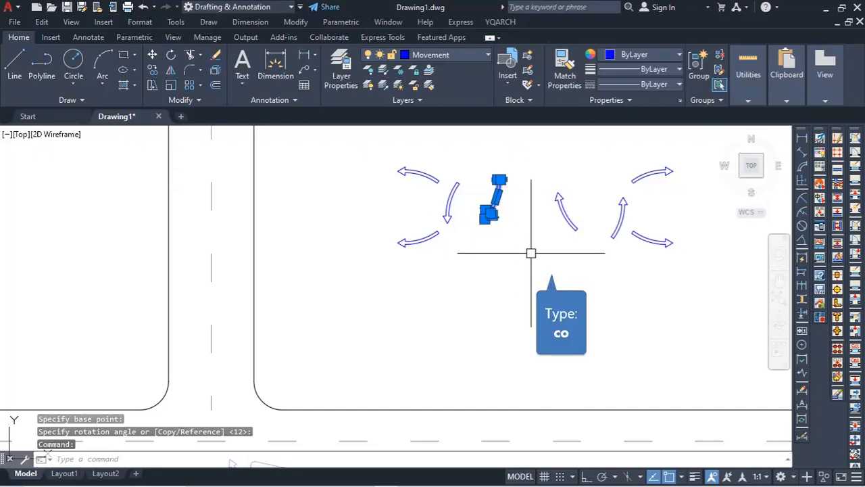
pyautogui.write('co')
pyautogui.press('Return')
pyautogui.click(498, 181)
pyautogui.scroll(-5, 487, 209)
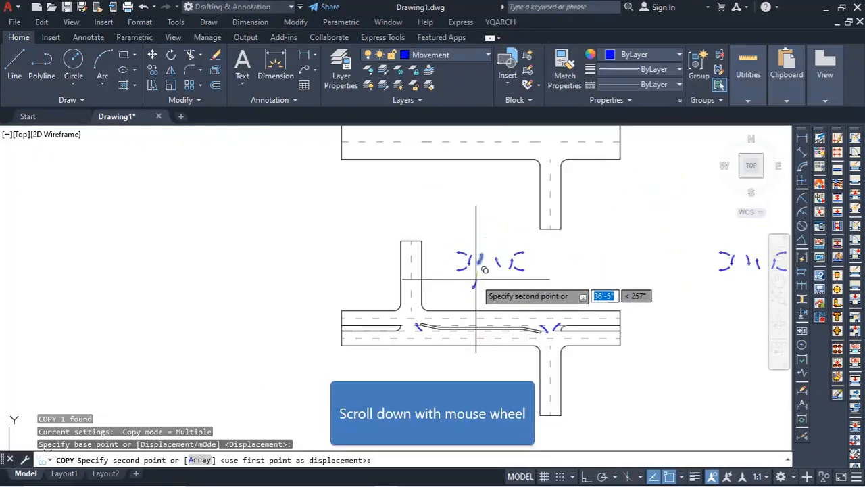
pyautogui.scroll(4, 417, 314)
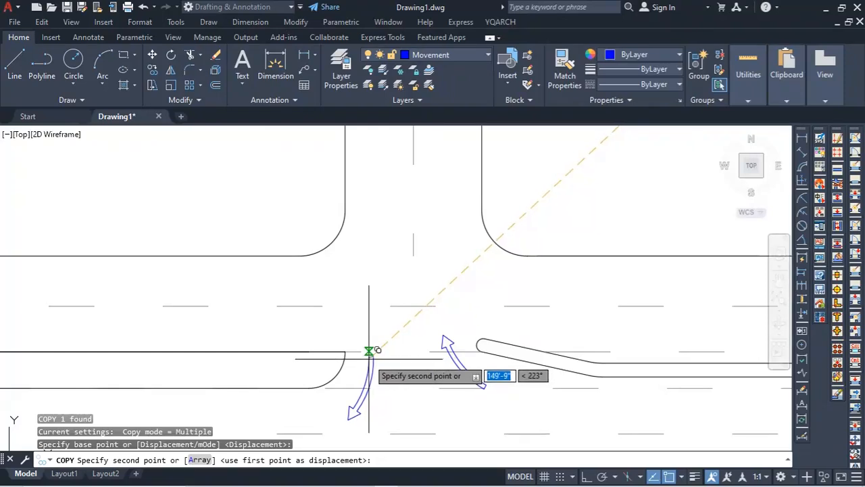
pyautogui.click(365, 359)
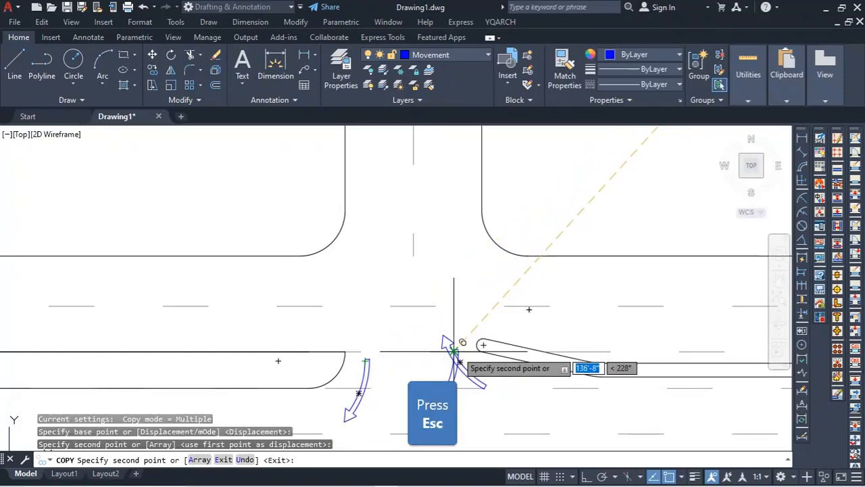
pyautogui.press('Escape')
pyautogui.scroll(-3, 446, 331)
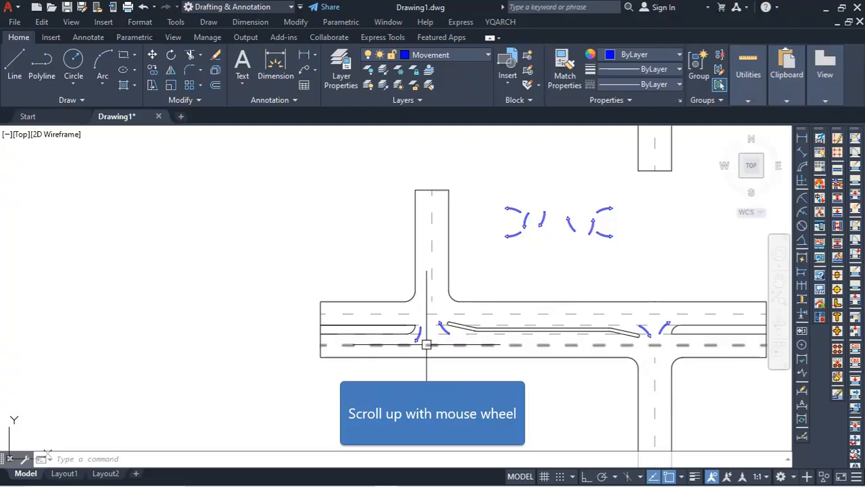
# - Move the copied arrow beside the western median's rounded end slightly north, aligning its tail with the median's upper edge
pyautogui.scroll(4, 426, 345)
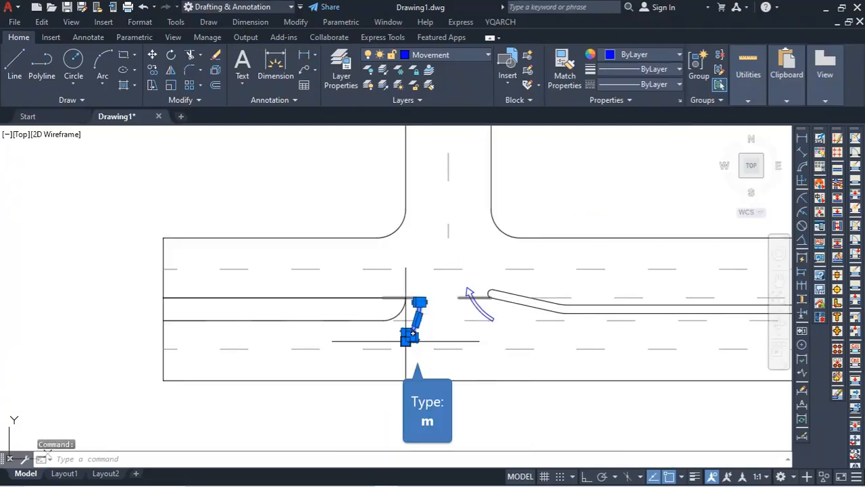
pyautogui.write('m')
pyautogui.press('Return')
pyautogui.scroll(3, 409, 345)
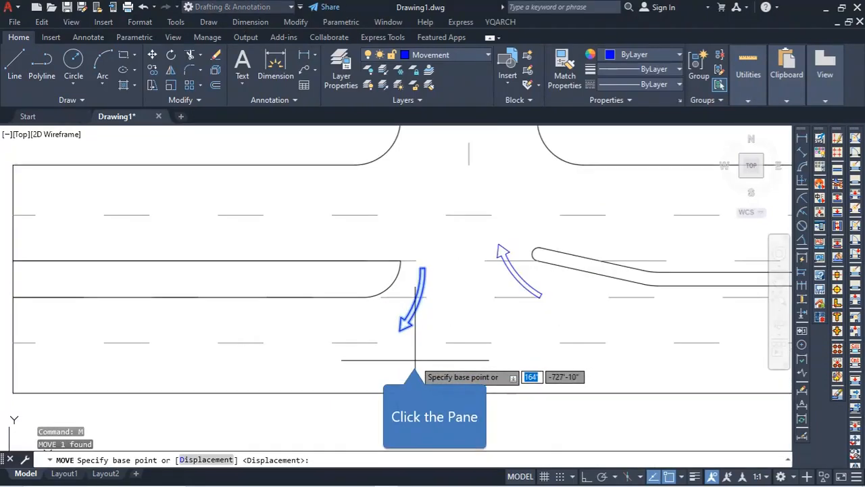
pyautogui.click(414, 343)
pyautogui.scroll(2, 426, 335)
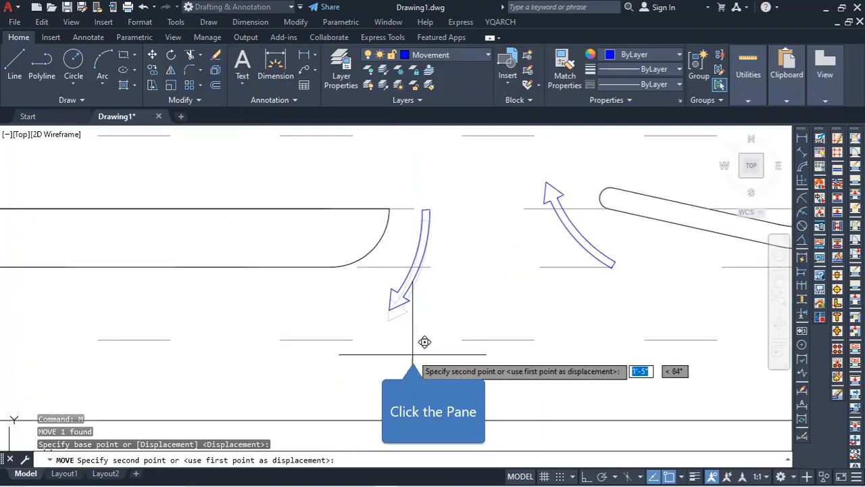
pyautogui.scroll(-5, 419, 355)
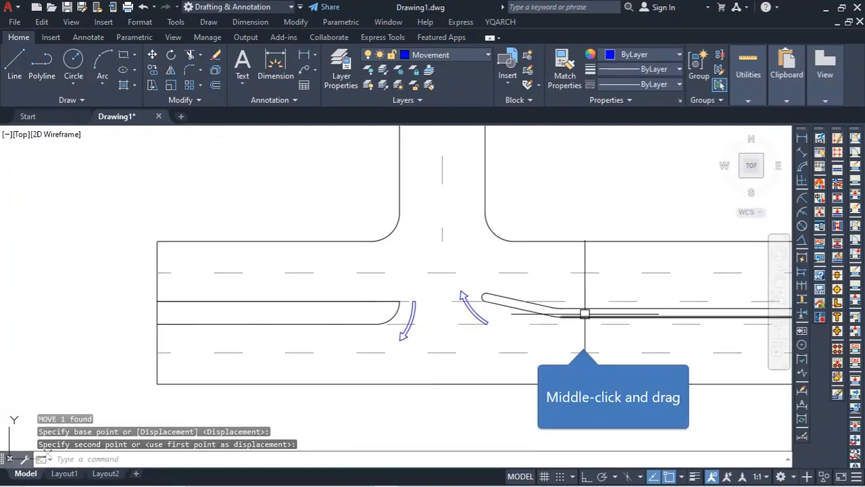
# - Delete the leftover set of curved movement arrows above the lower road plan
pyautogui.moveTo(585, 339)
pyautogui.mouseDown(button='middle')
pyautogui.moveTo(358, 365)
pyautogui.moveTo(297, 322)
pyautogui.moveTo(282, 323)
pyautogui.mouseUp(button='middle')
pyautogui.scroll(-4, 438, 363)
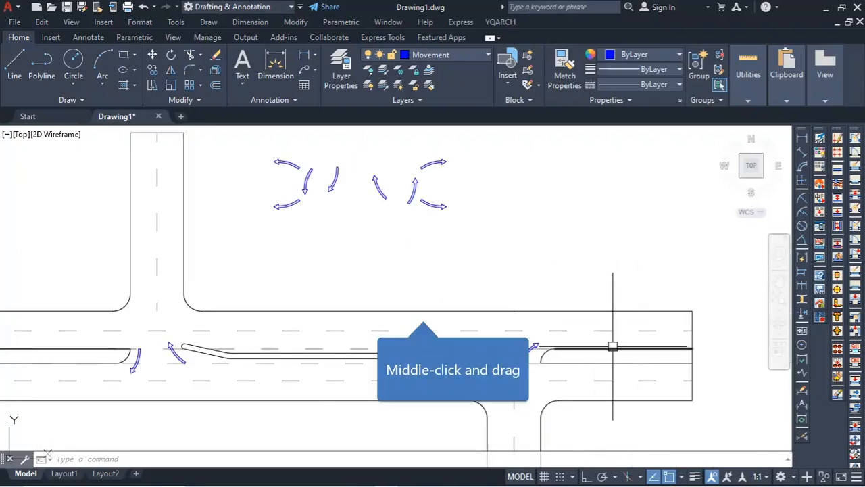
pyautogui.moveTo(423, 315); pyautogui.dragTo(431, 364, button='middle')
pyautogui.click(532, 195)
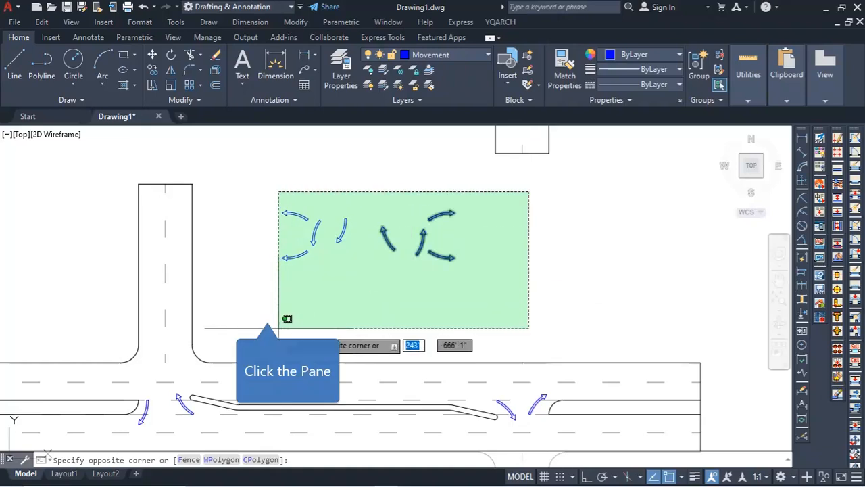
pyautogui.click(273, 316)
pyautogui.press('Delete')
# - Delete the other leftover set of movement arrows east of the road plans
pyautogui.scroll(-2, 405, 237)
pyautogui.scroll(-3, 406, 237)
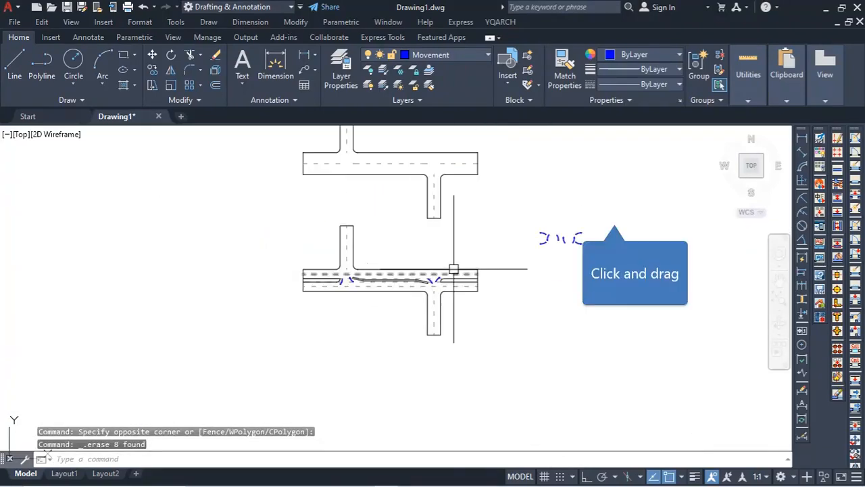
pyautogui.click(607, 220)
pyautogui.click(512, 261)
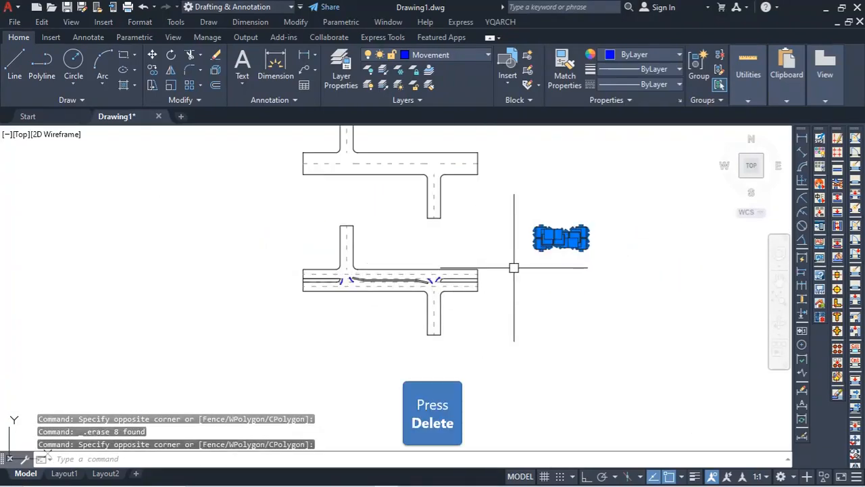
pyautogui.press('Delete')
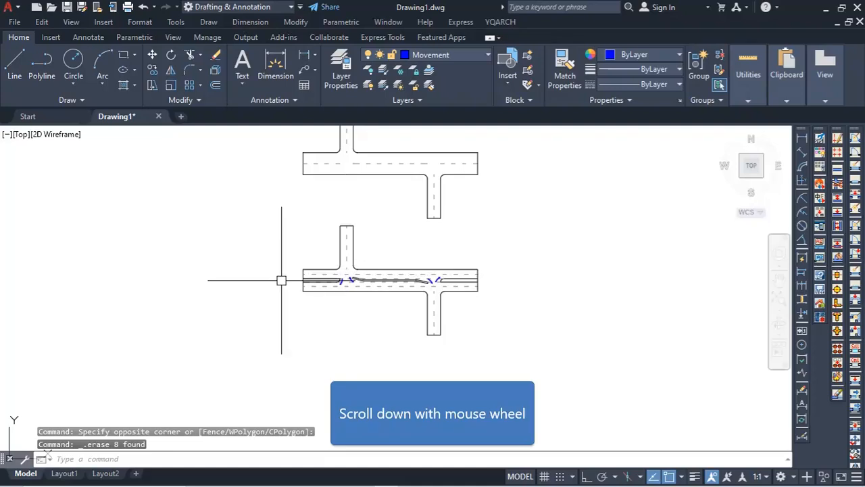
# - Mirror both road plans with their medians and arrows about a vertical line east of them, keeping the source objects
pyautogui.scroll(-2, 281, 280)
pyautogui.click(286, 179)
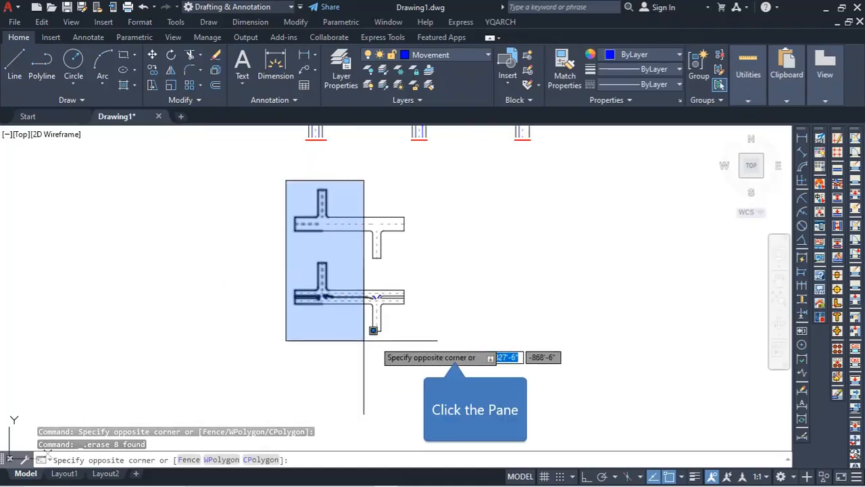
pyautogui.click(456, 350)
pyautogui.press('Return')
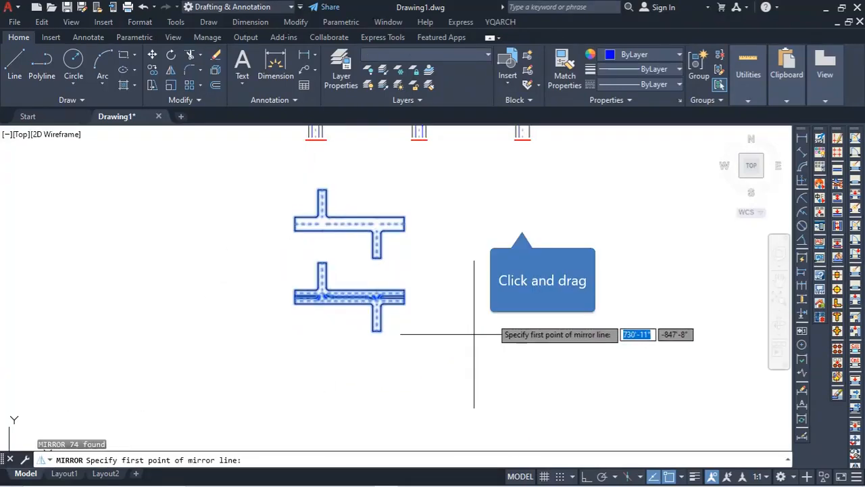
pyautogui.click(522, 222)
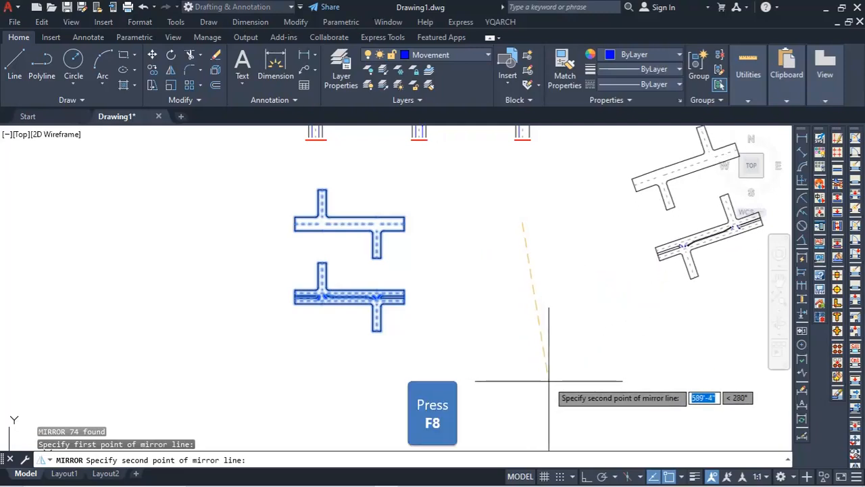
pyautogui.press('F8')
pyautogui.click(611, 338)
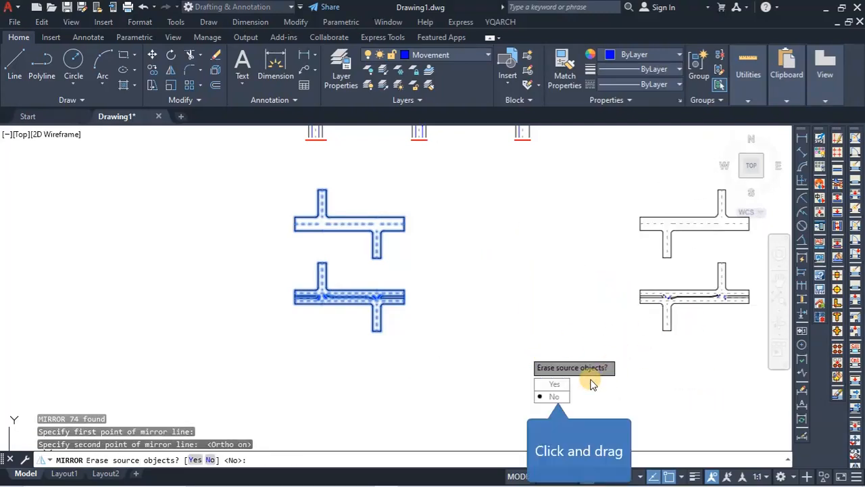
pyautogui.click(555, 396)
pyautogui.moveTo(631, 299); pyautogui.dragTo(448, 347, button='middle')
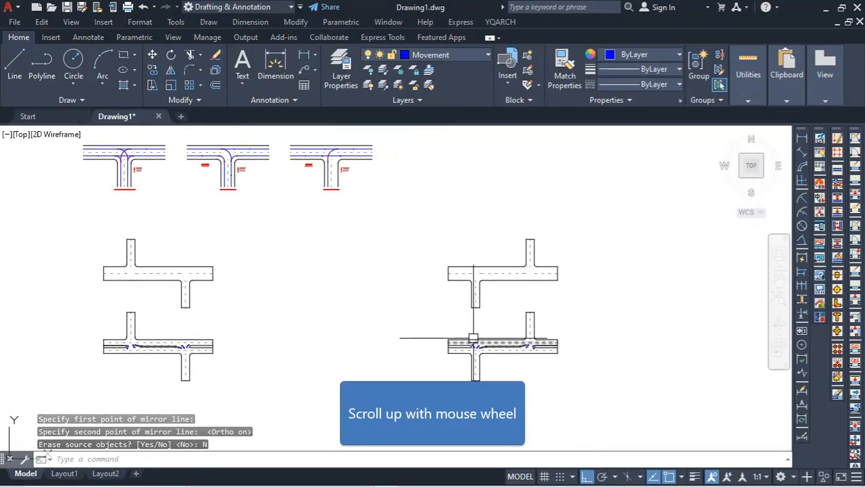
# - Delete the narrow median with angled ends between the two openings of the mirrored lower road plan
pyautogui.scroll(3, 501, 365)
pyautogui.scroll(2, 421, 378)
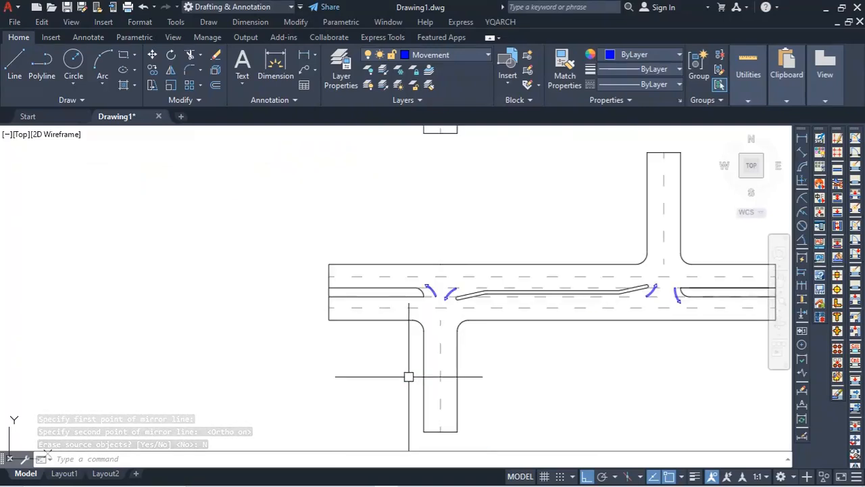
pyautogui.scroll(4, 558, 306)
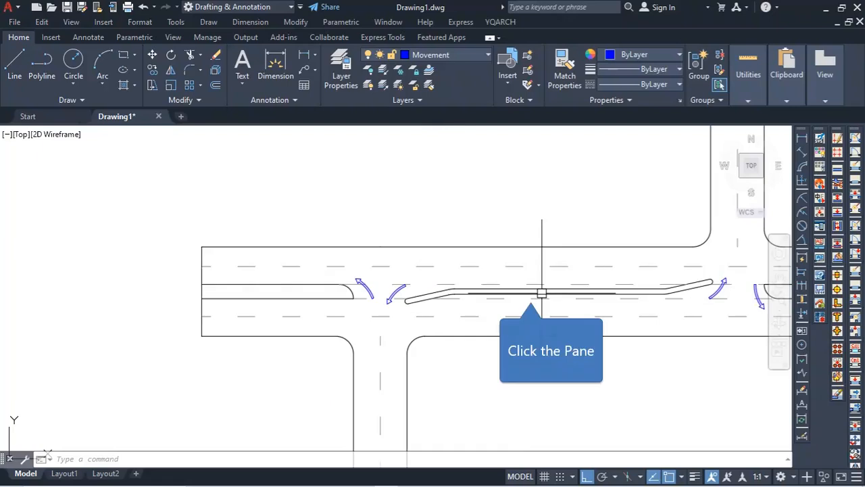
pyautogui.click(519, 290)
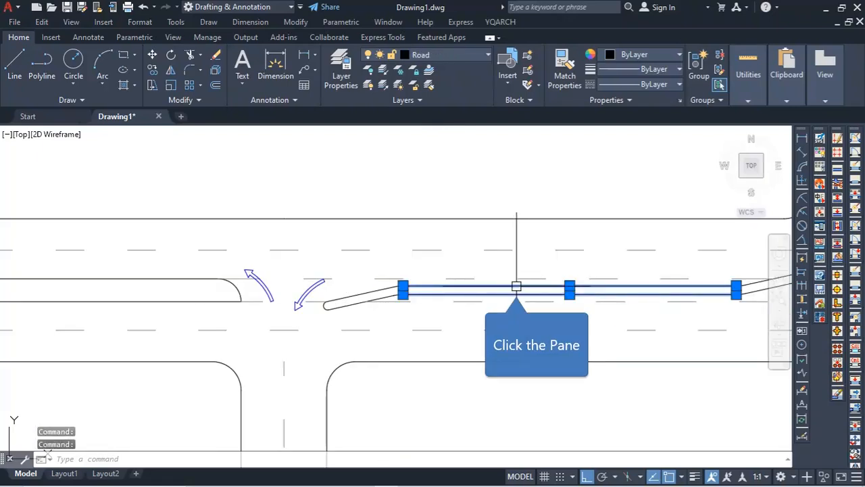
pyautogui.click(366, 291)
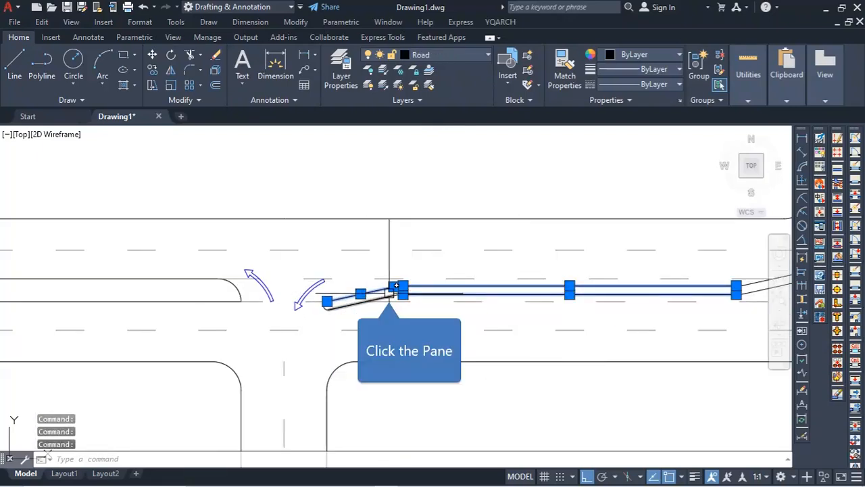
pyautogui.scroll(4, 394, 287)
pyautogui.moveTo(325, 290)
pyautogui.mouseDown()
pyautogui.moveTo(328, 273)
pyautogui.moveTo(367, 324)
pyautogui.mouseUp()
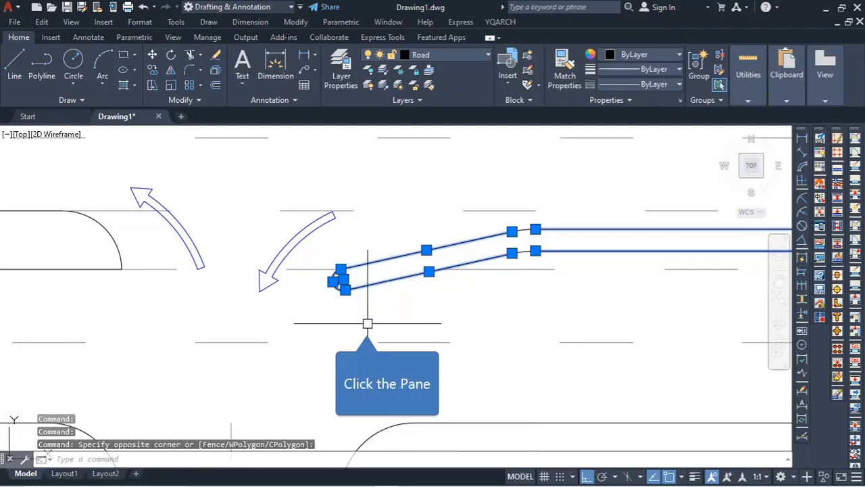
pyautogui.scroll(-4, 367, 324)
pyautogui.moveTo(642, 263)
pyautogui.mouseDown(button='middle')
pyautogui.moveTo(622, 280)
pyautogui.moveTo(457, 323)
pyautogui.mouseUp(button='middle')
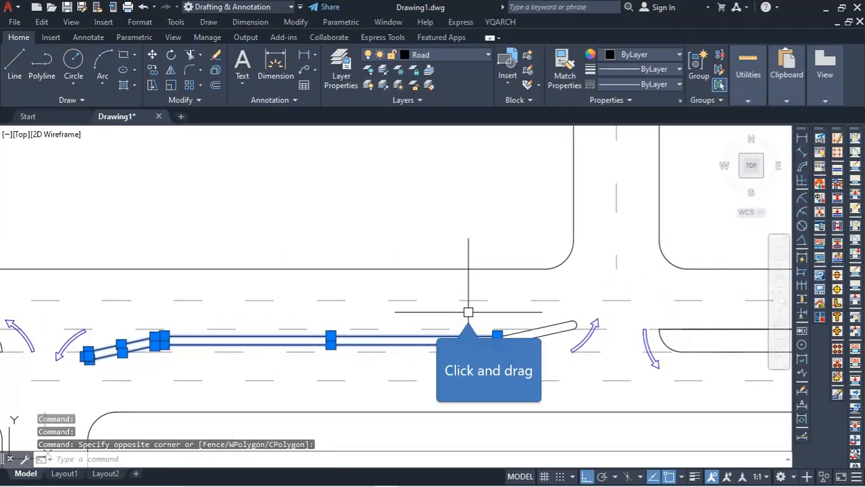
pyautogui.moveTo(469, 257); pyautogui.dragTo(584, 368)
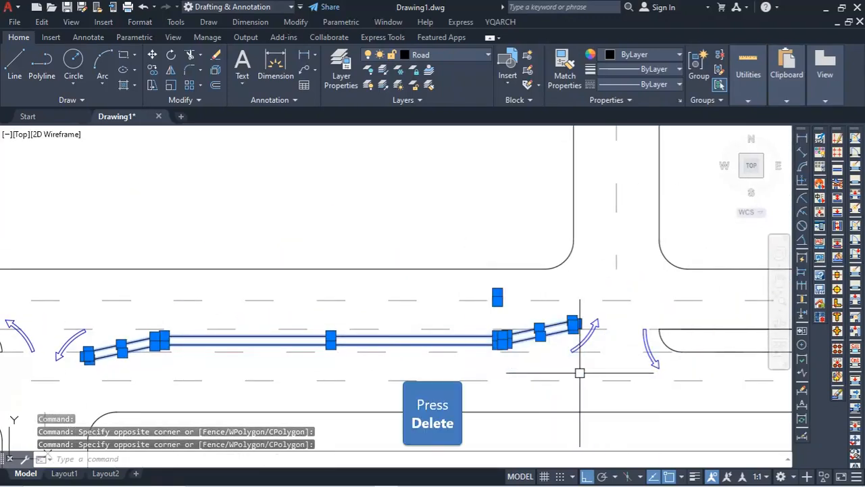
pyautogui.press('Delete')
# - Offset the lower edge of the mirrored lower plan's western median by 24 toward the median's interior
pyautogui.scroll(-4, 601, 304)
pyautogui.scroll(6, 600, 311)
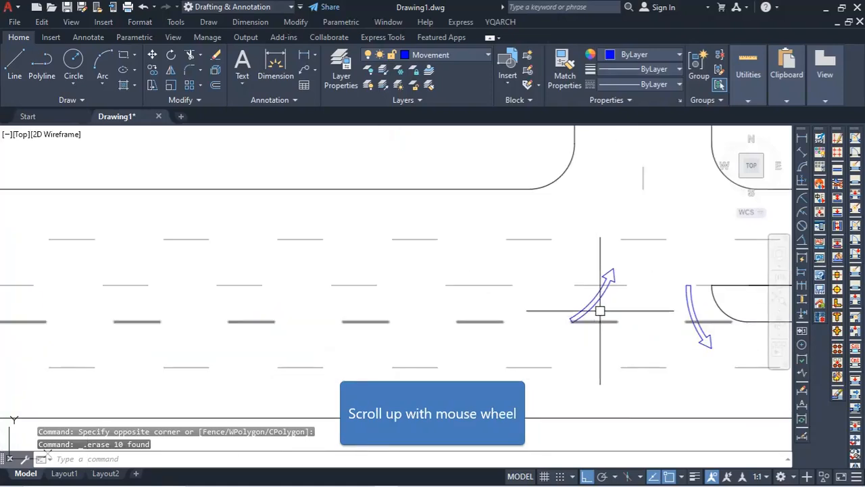
pyautogui.scroll(-5, 595, 304)
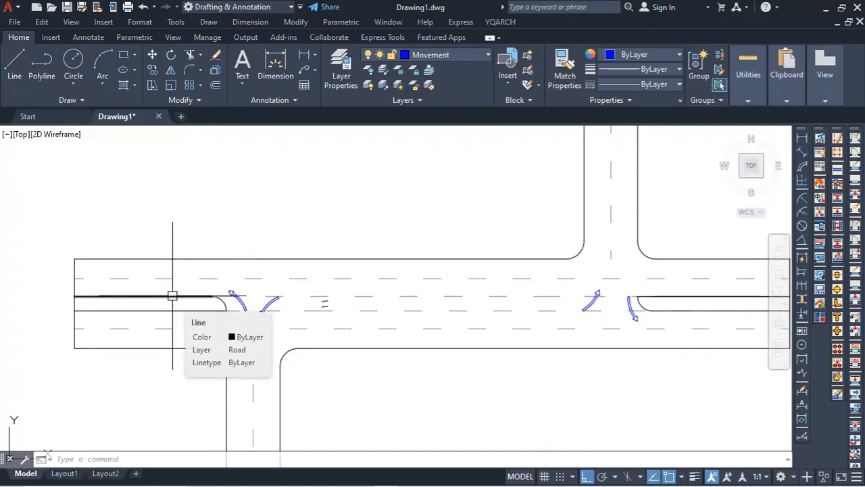
pyautogui.scroll(4, 148, 308)
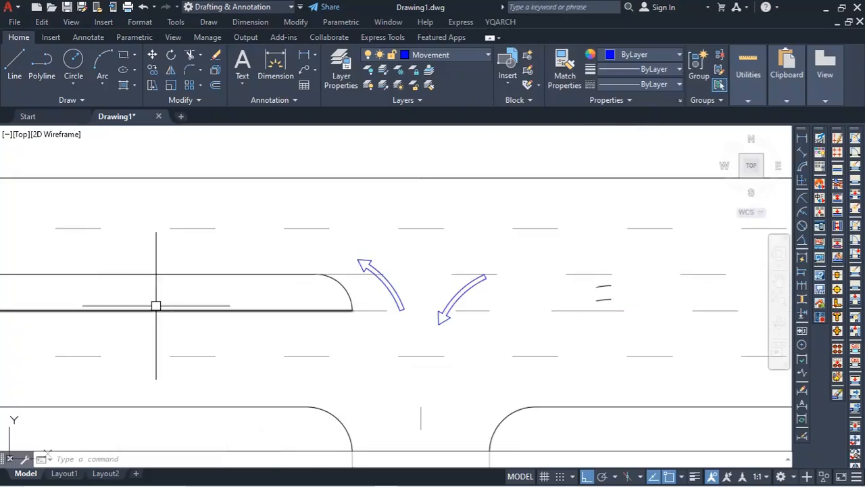
pyautogui.click(185, 276)
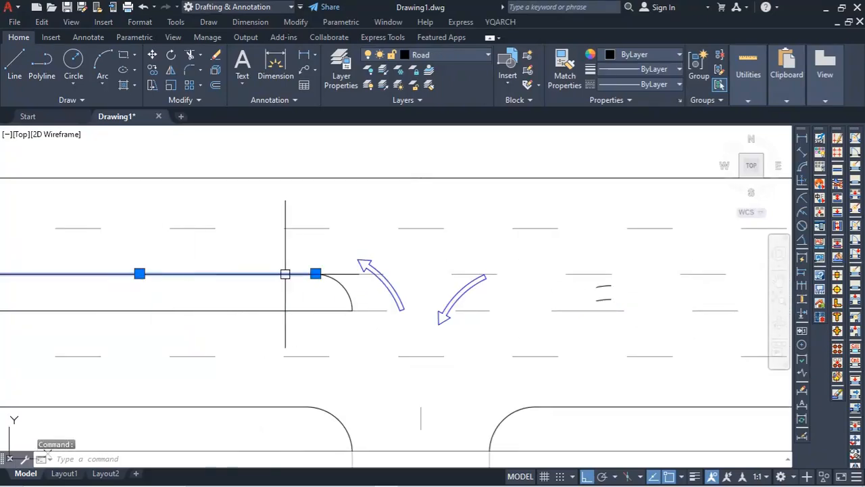
pyautogui.press('Escape')
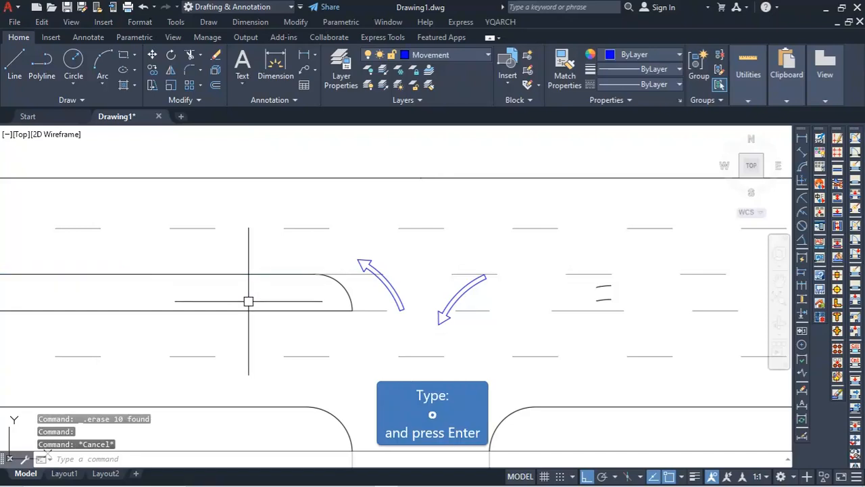
pyautogui.write('o')
pyautogui.press('Return')
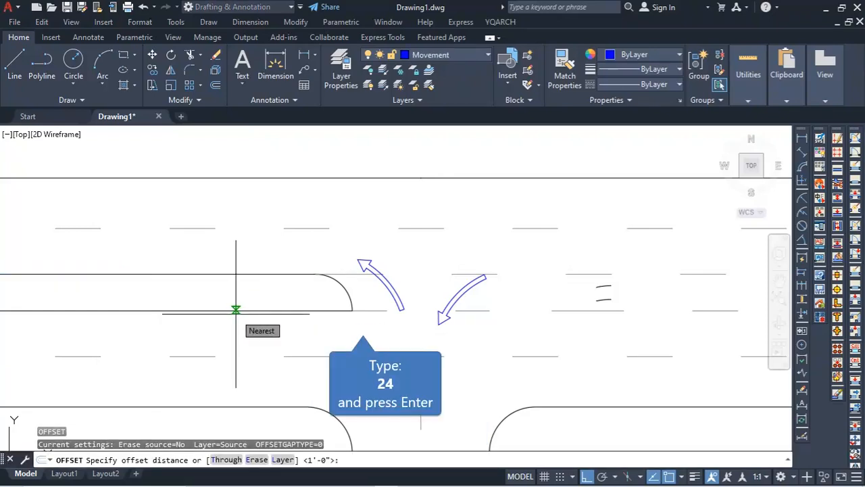
pyautogui.write('24')
pyautogui.press('Return')
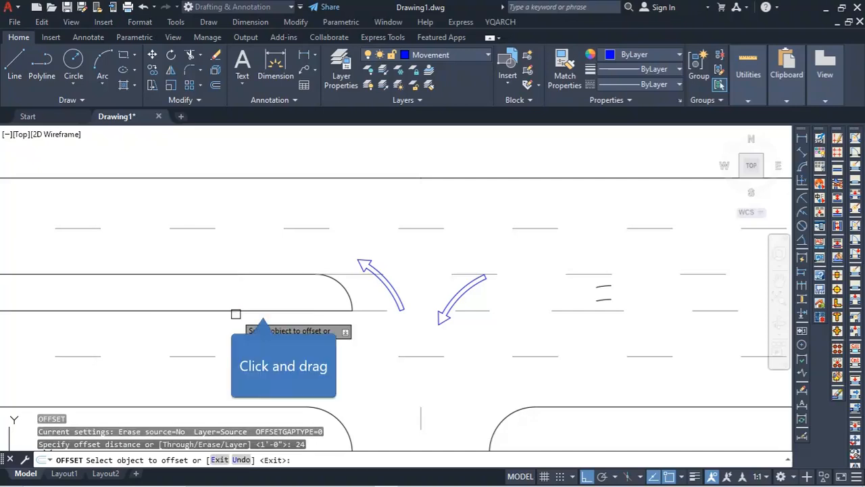
pyautogui.click(262, 308)
pyautogui.click(274, 240)
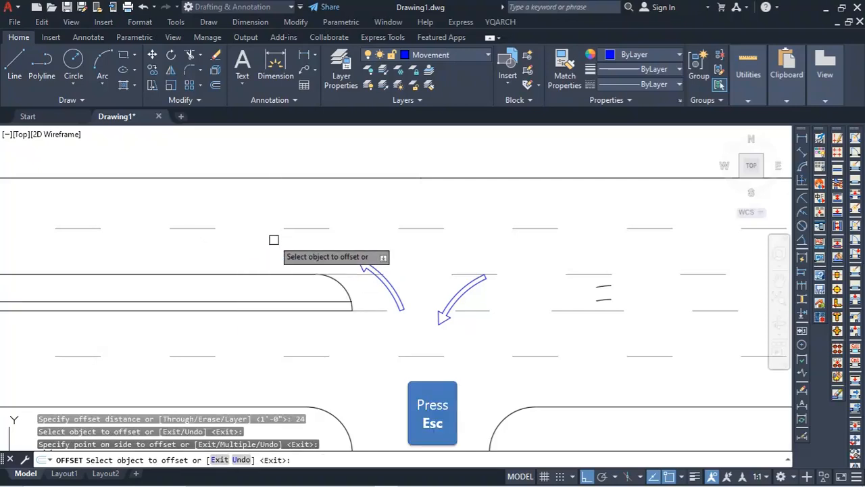
pyautogui.press('Escape')
# - Copy the western median's rounded-end arc by its lower endpoint onto the offset line farther west
pyautogui.click(340, 289)
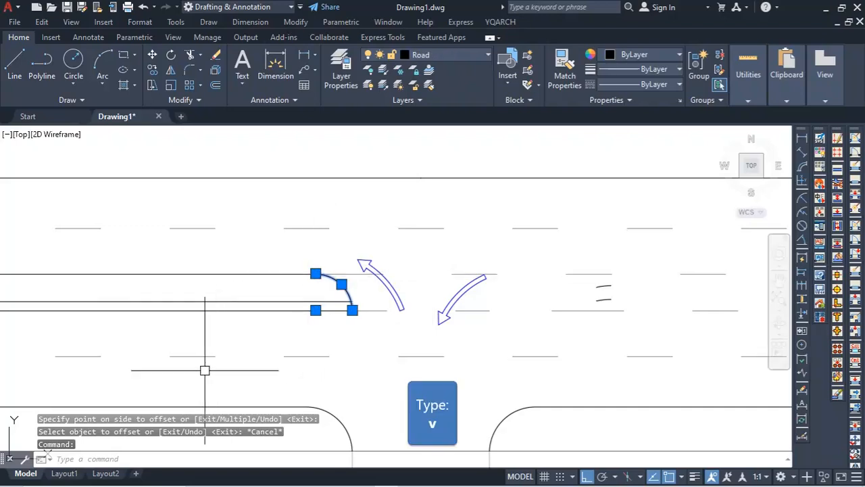
pyautogui.write('v')
pyautogui.press('BackSpace')
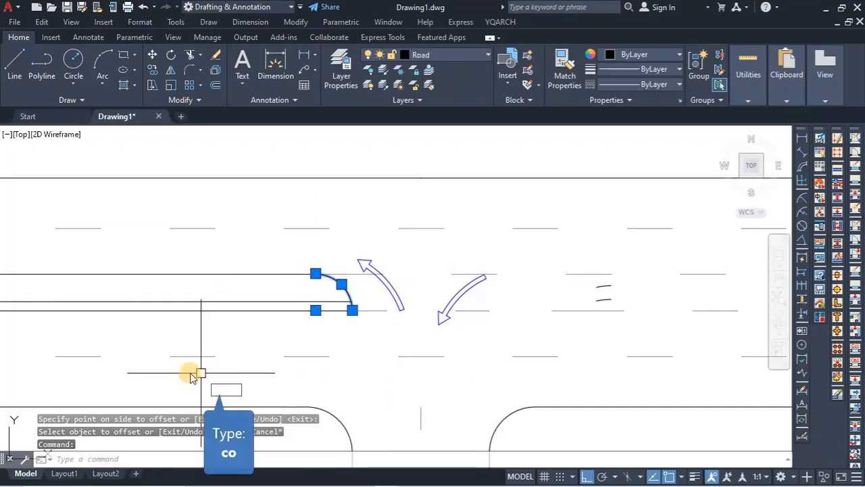
pyautogui.write('co')
pyautogui.press('Return')
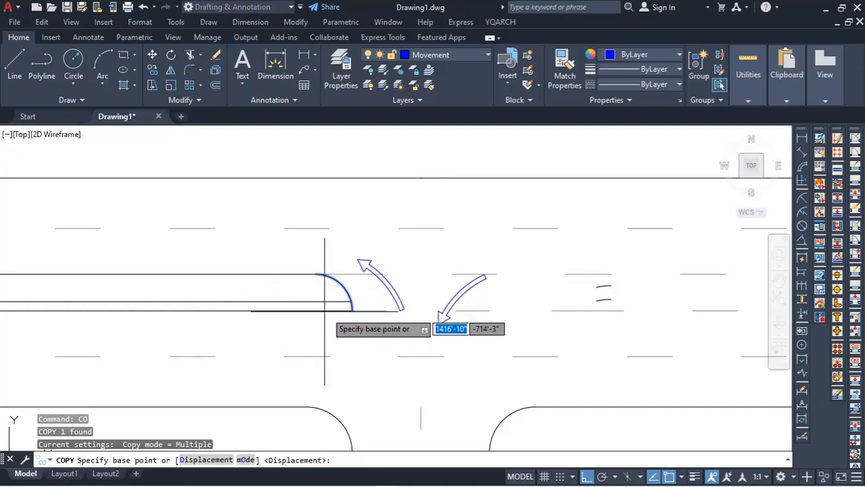
pyautogui.click(351, 309)
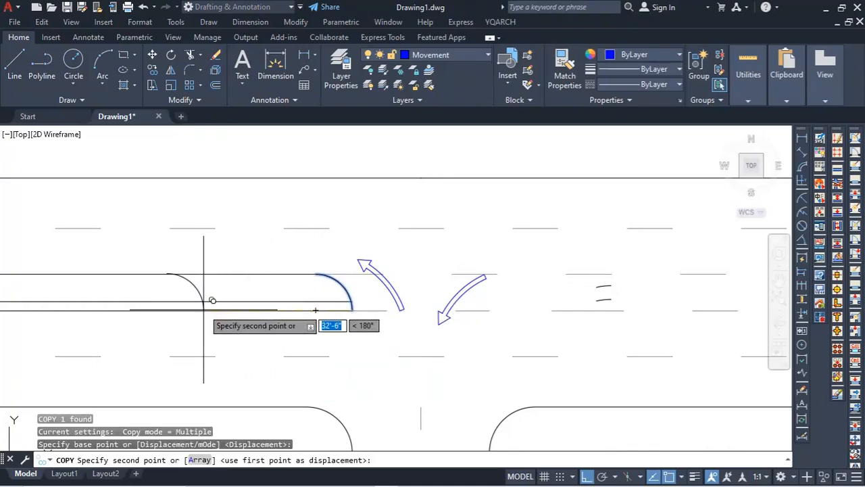
pyautogui.click(166, 300)
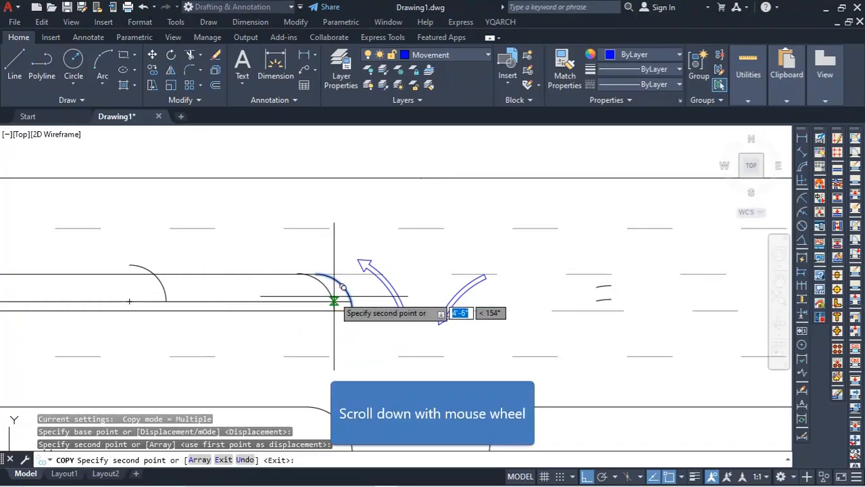
pyautogui.scroll(-3, 332, 297)
pyautogui.press('Escape')
# - Stretch the copied arc's upper end west onto the median's upper edge and lower its midpoint to flatten the curve
pyautogui.scroll(3, 277, 299)
pyautogui.click(339, 259)
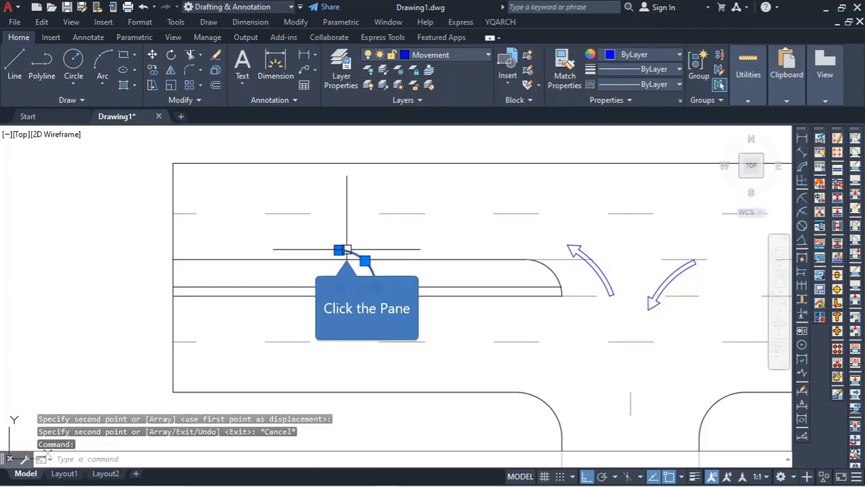
pyautogui.moveTo(339, 250); pyautogui.dragTo(268, 267)
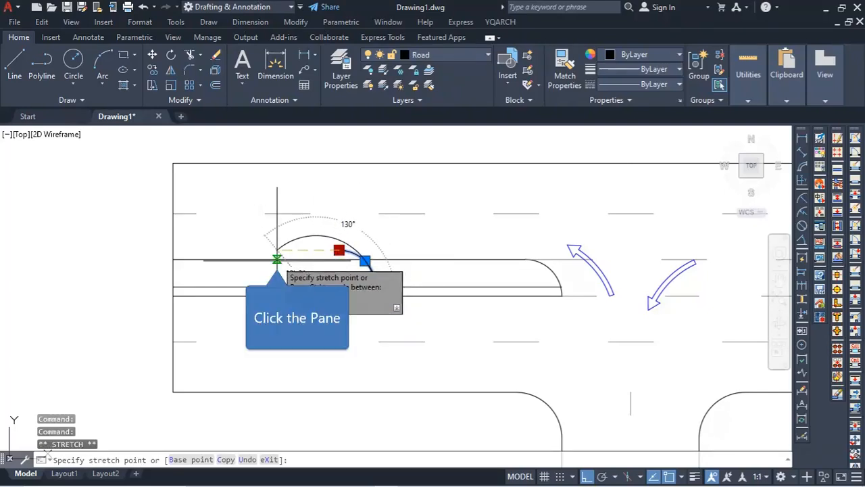
pyautogui.click(276, 259)
pyautogui.moveTo(335, 240); pyautogui.dragTo(326, 268)
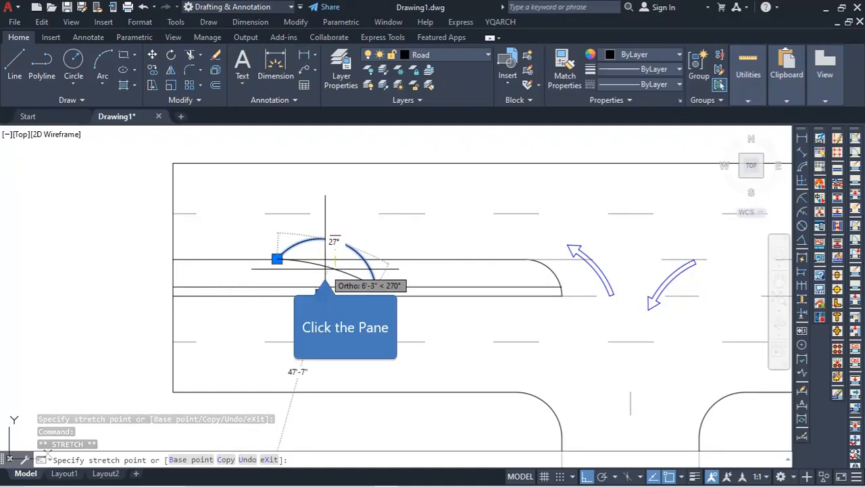
pyautogui.click(328, 267)
pyautogui.scroll(2, 359, 296)
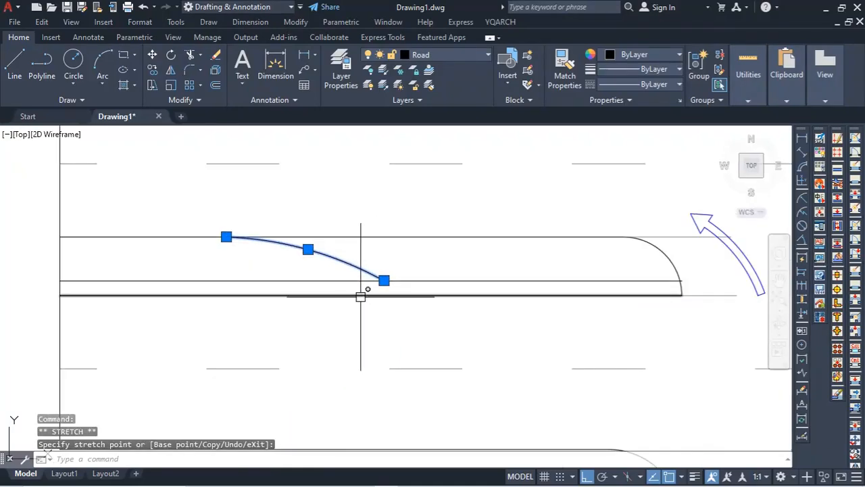
pyautogui.scroll(-2, 359, 302)
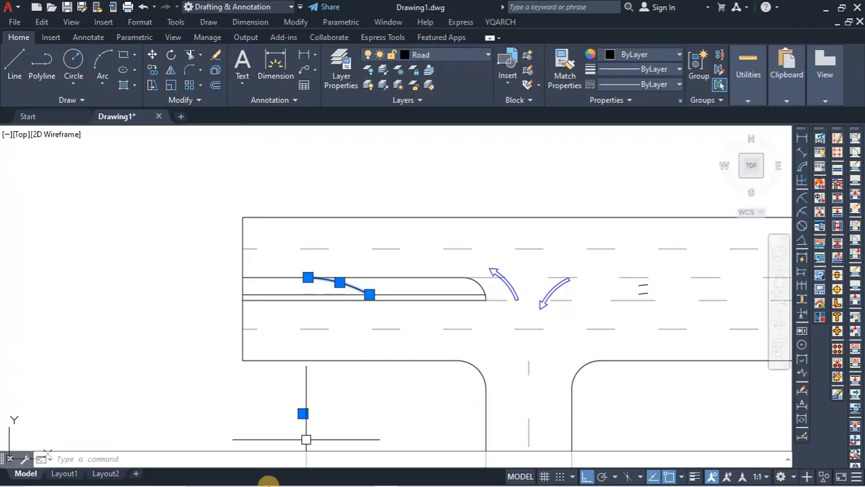
# - Switch to PowerPoint to examine the tapered median shapes in the staggered junction channelization drawings
pyautogui.moveTo(363, 477)
pyautogui.click(410, 478)
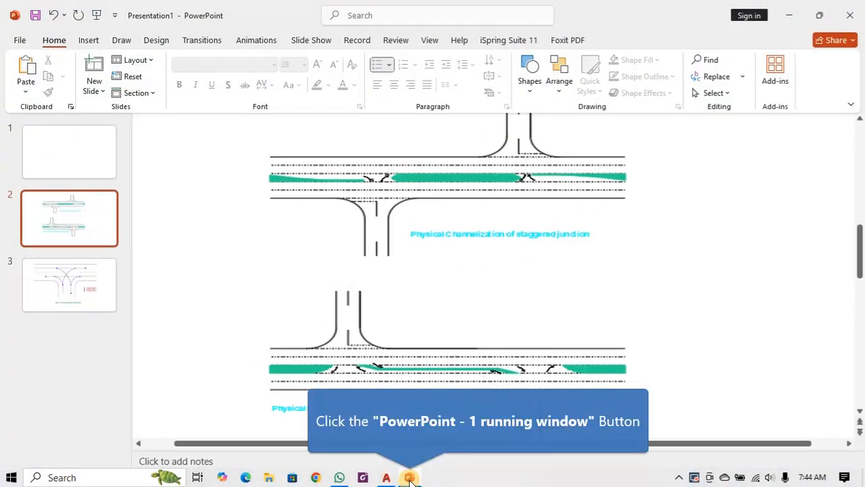
pyautogui.click(409, 478)
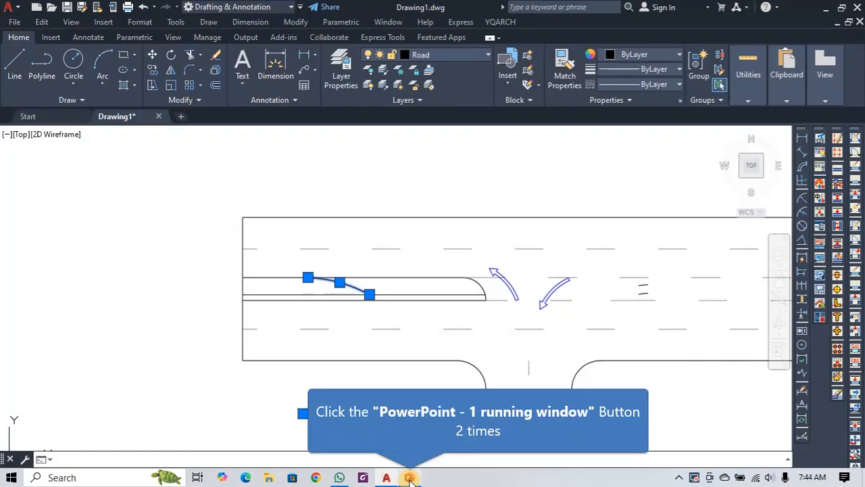
pyautogui.click(409, 478)
pyautogui.click(409, 478)
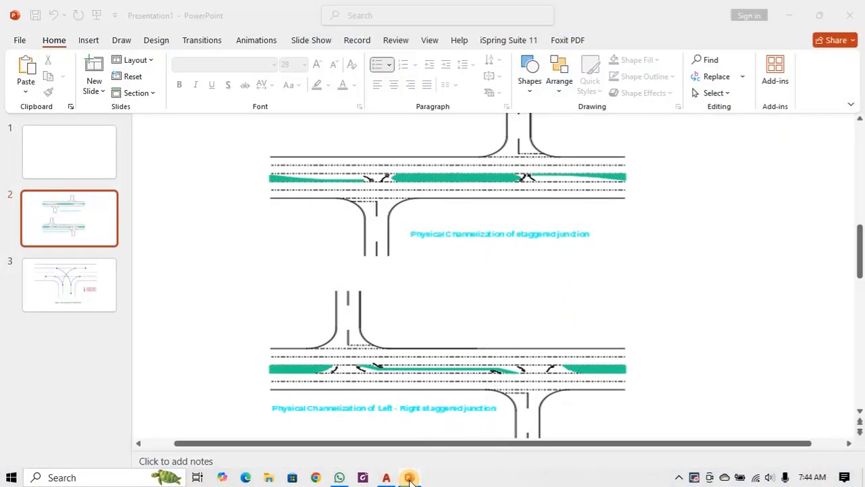
# - Flatten the taper arc in the western median by moving its midpoint down about 1'-4"
pyautogui.moveTo(327, 309); pyautogui.dragTo(402, 290, button='middle')
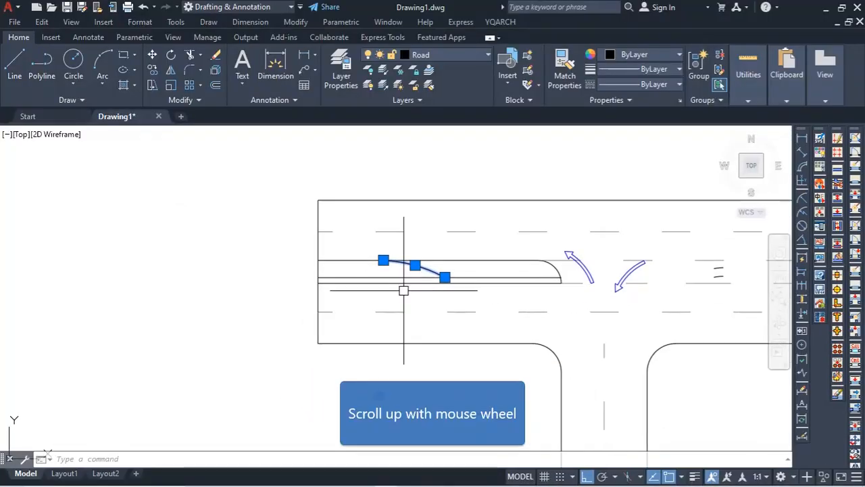
pyautogui.scroll(4, 396, 284)
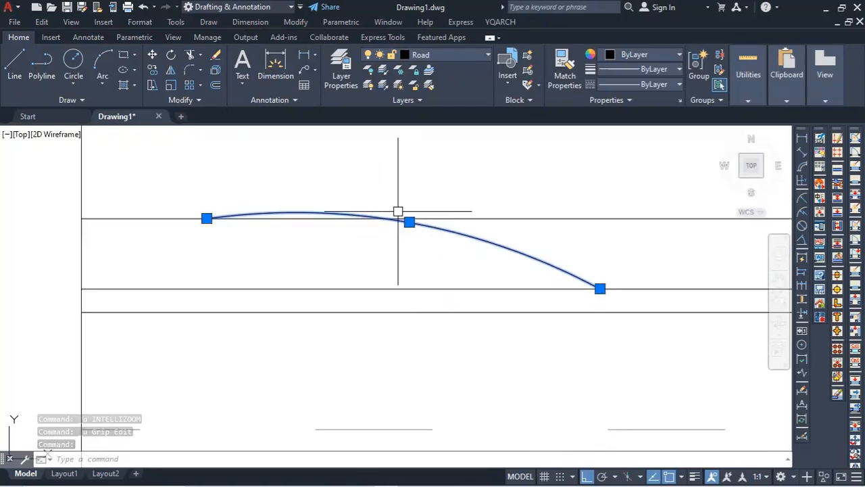
pyautogui.click(411, 223)
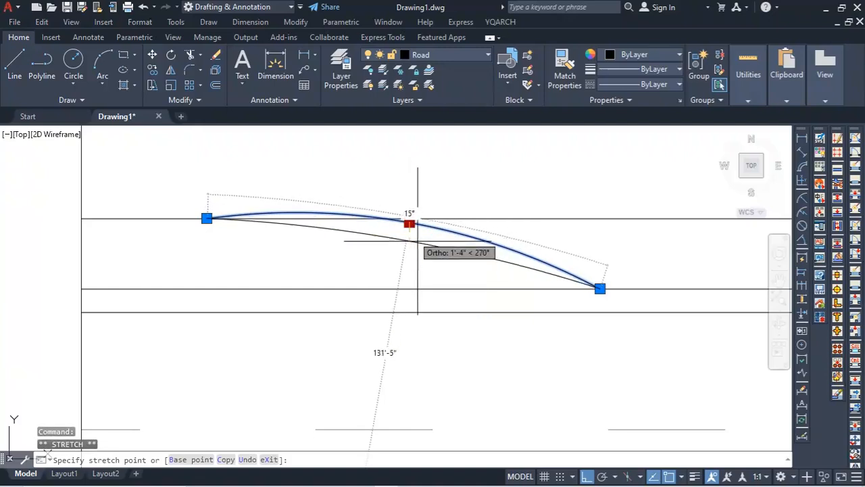
pyautogui.click(405, 241)
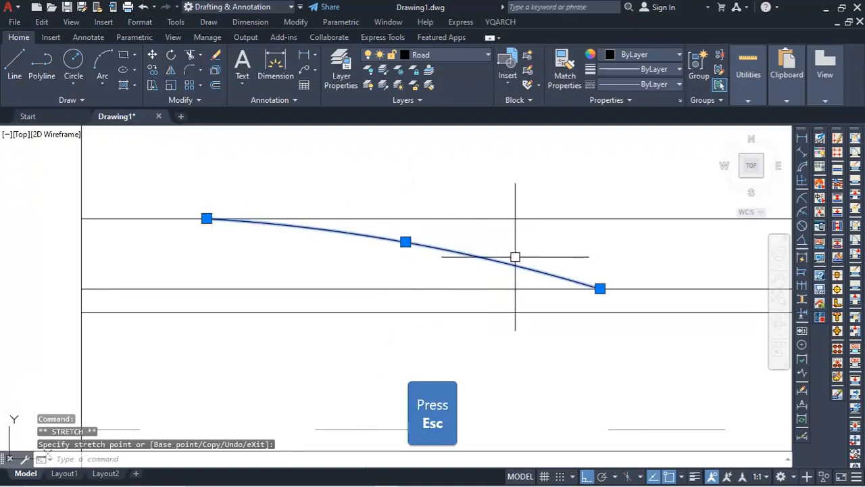
pyautogui.press('Escape')
# - Trim the western median's upper edge east of the taper arc and the inner offset line west of the arc's lower end
pyautogui.scroll(-2, 357, 298)
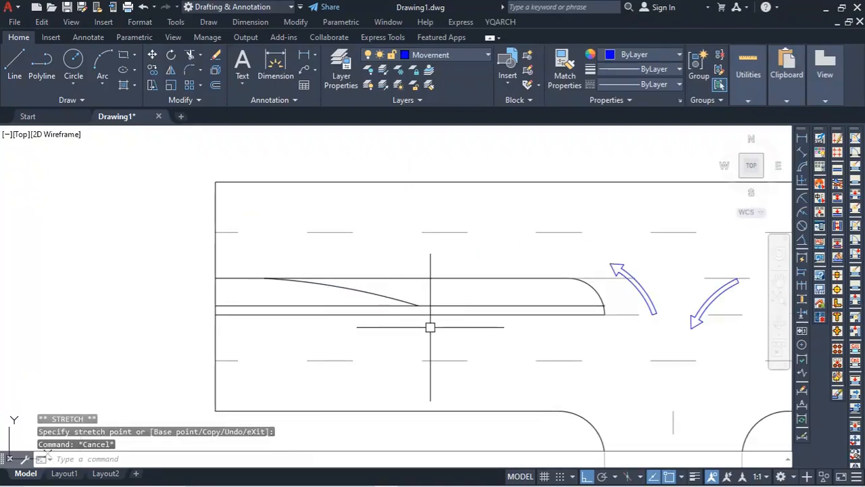
pyautogui.write('tr')
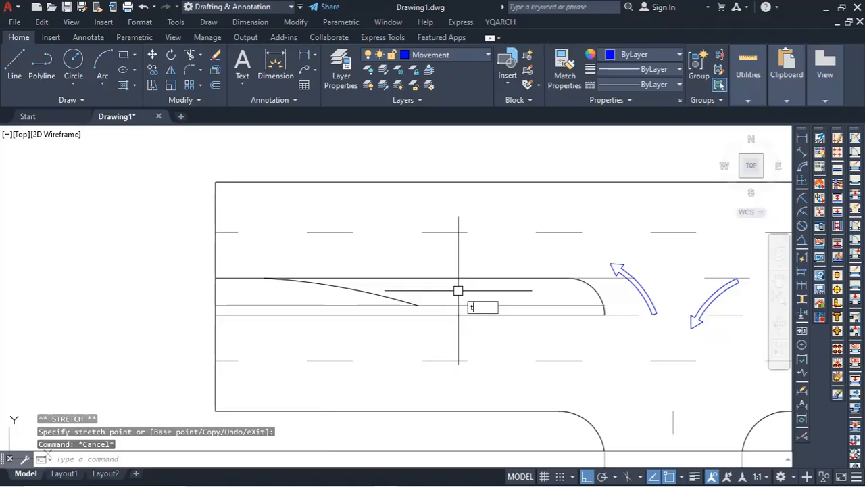
pyautogui.press('Return')
pyautogui.click(450, 276)
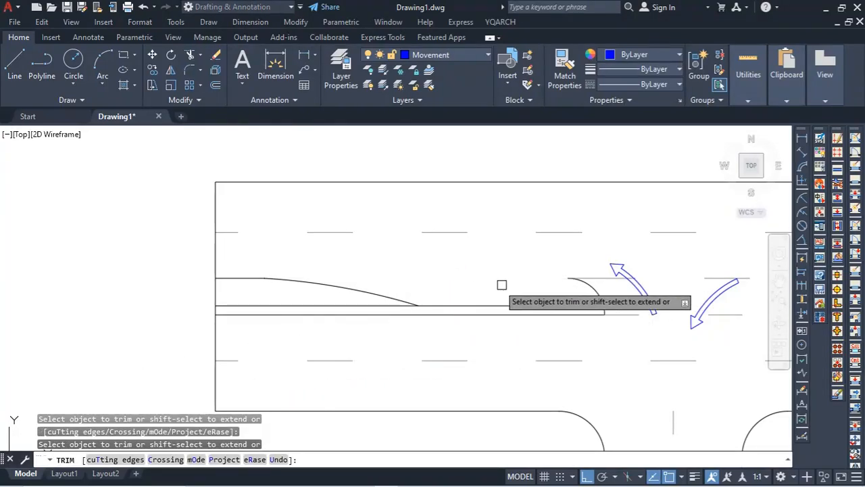
pyautogui.click(351, 300)
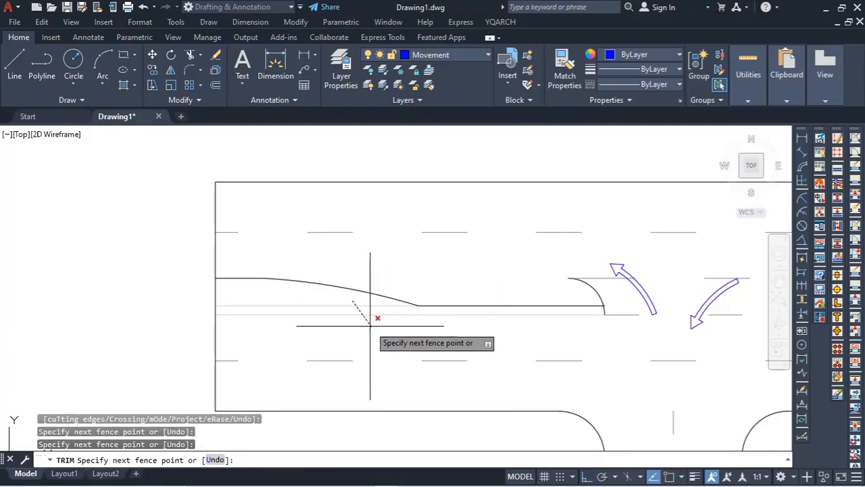
pyautogui.click(350, 308)
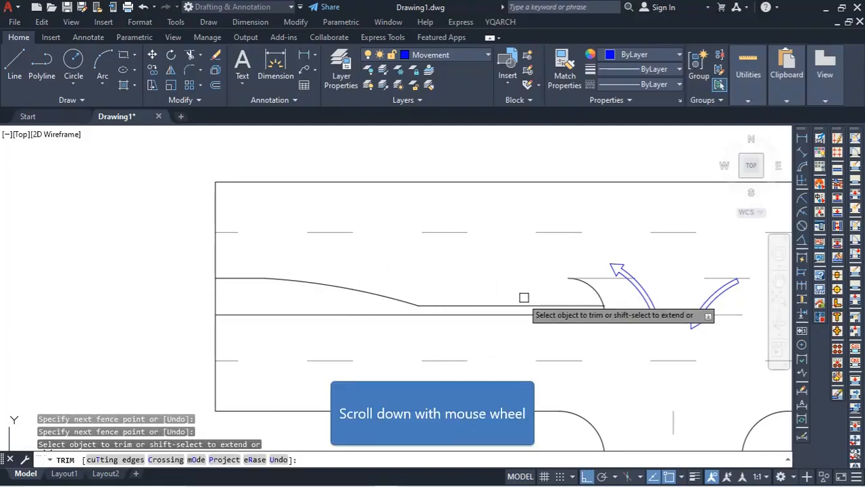
# - Trim the western median's old rounded-end arc above the offset line and delete its short remaining piece
pyautogui.scroll(-3, 534, 296)
pyautogui.scroll(5, 540, 295)
pyautogui.click(507, 282)
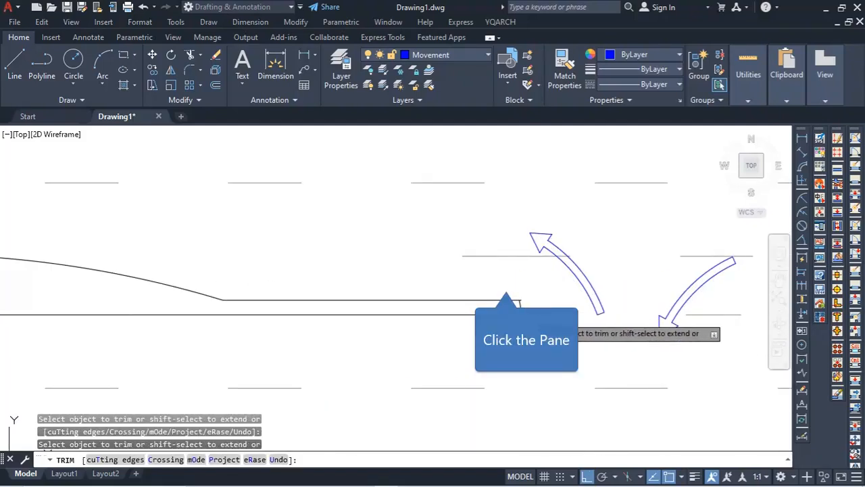
pyautogui.press('Escape')
pyautogui.click(520, 304)
pyautogui.press('Delete')
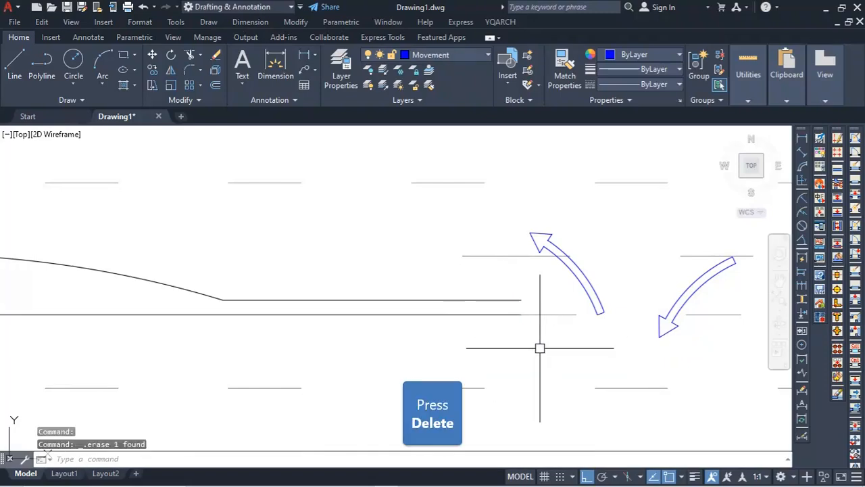
# - Fillet the narrowed western median's lower and upper edges at their eastern ends, entering 8' for the fillet
pyautogui.write('f')
pyautogui.press('Return')
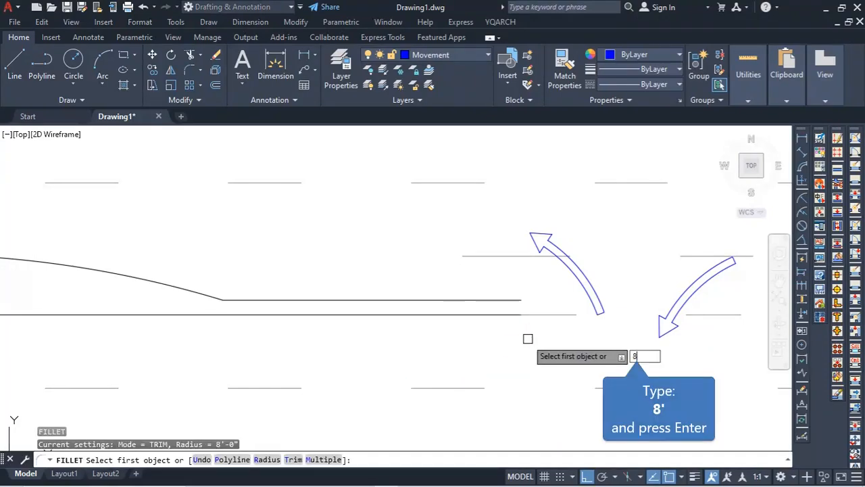
pyautogui.write("8'")
pyautogui.press('Return')
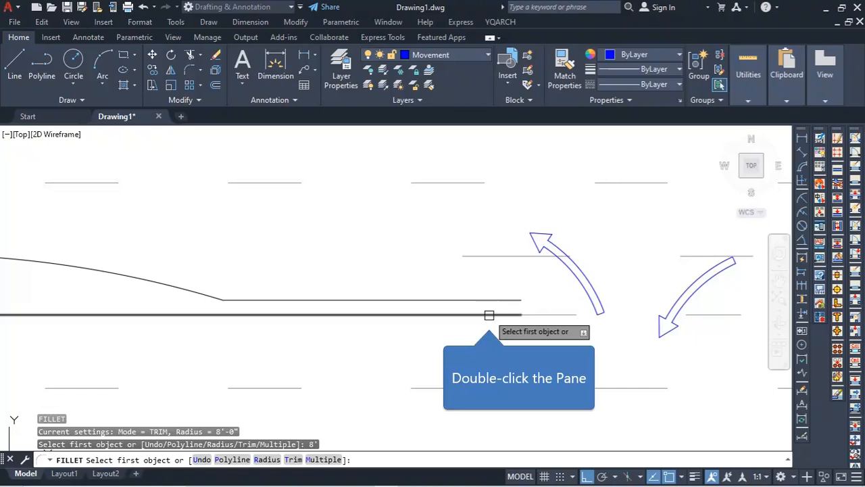
pyautogui.doubleClick(489, 314)
pyautogui.click(501, 299)
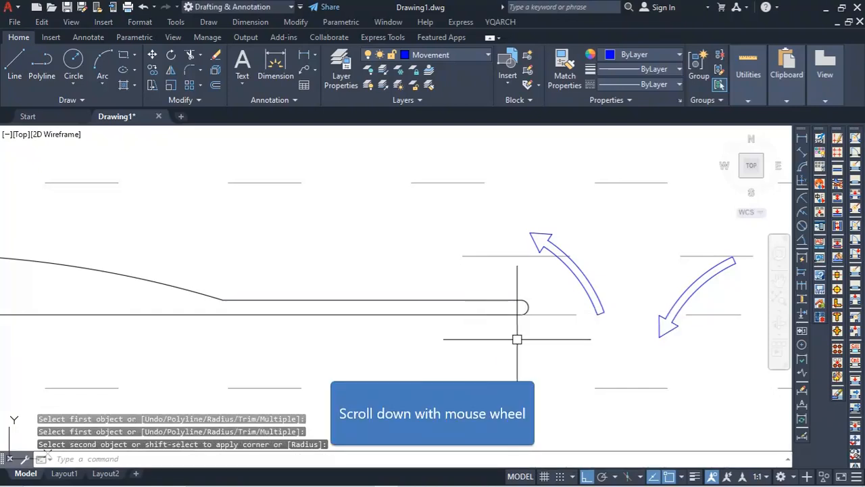
# - Move the turn arrow beside the western median's nose horizontally east, past the other arrow at the southern side road
pyautogui.scroll(-5, 534, 336)
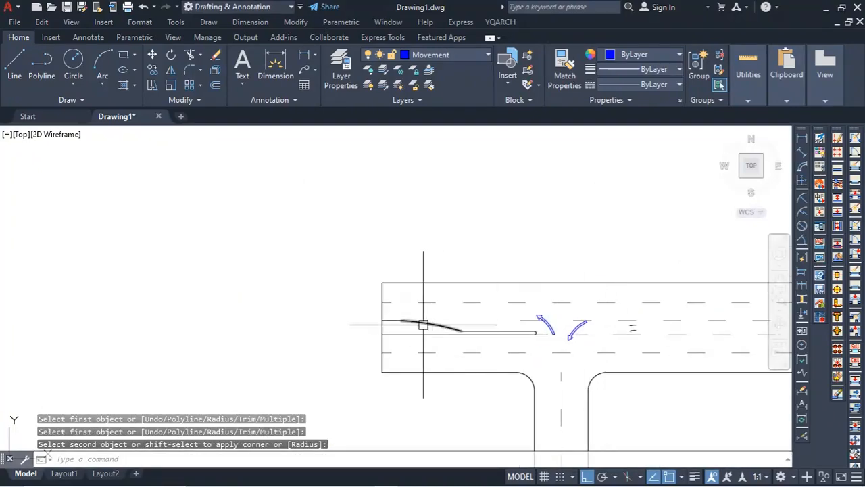
pyautogui.scroll(-3, 417, 346)
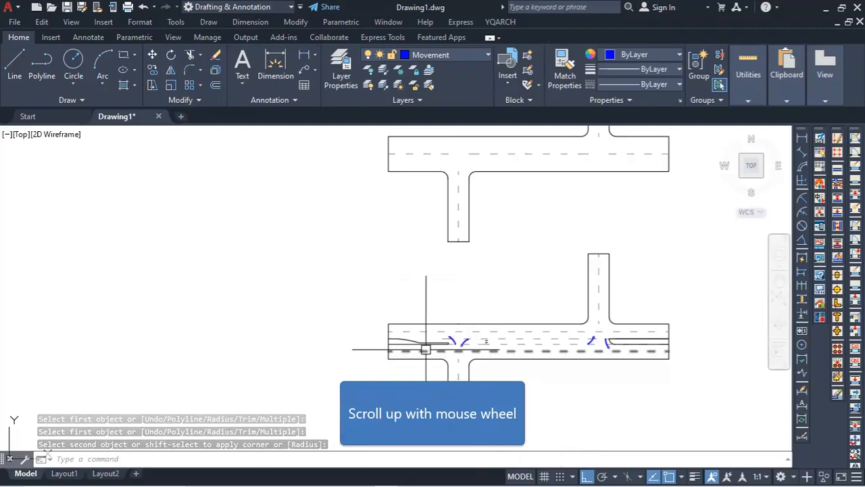
pyautogui.scroll(3, 602, 350)
pyautogui.scroll(3, 601, 349)
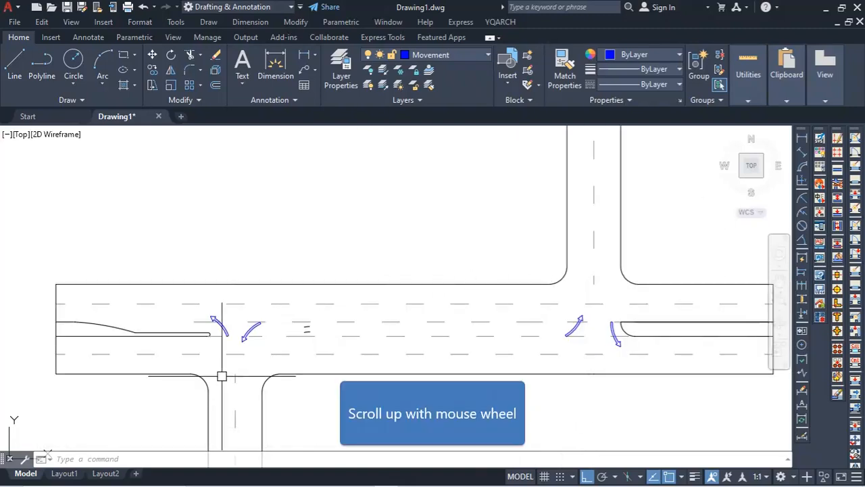
pyautogui.scroll(2, 210, 358)
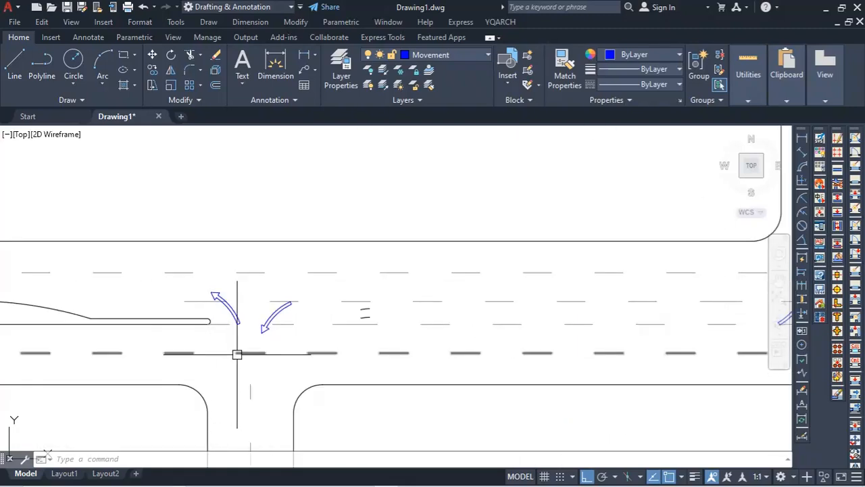
pyautogui.scroll(-5, 247, 318)
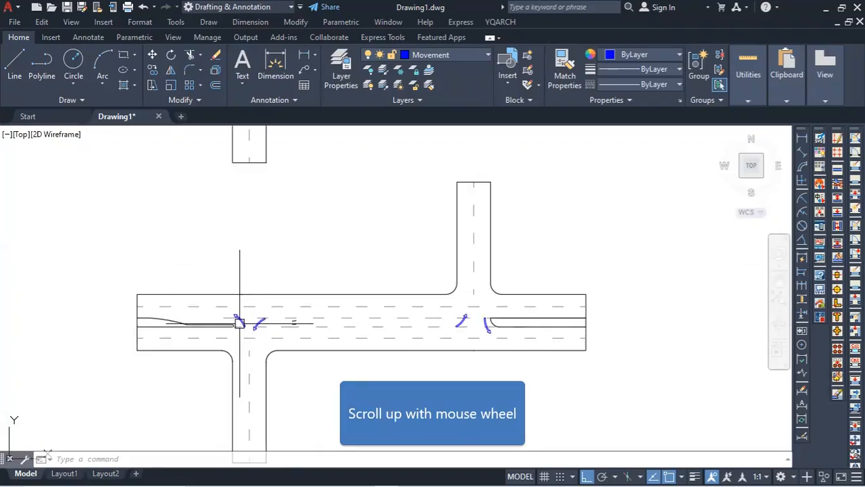
pyautogui.scroll(6, 245, 326)
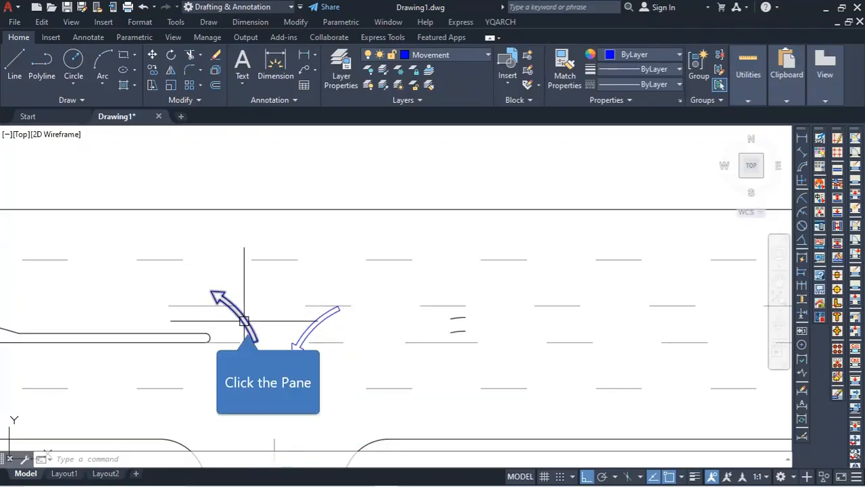
pyautogui.click(248, 326)
pyautogui.scroll(-5, 241, 349)
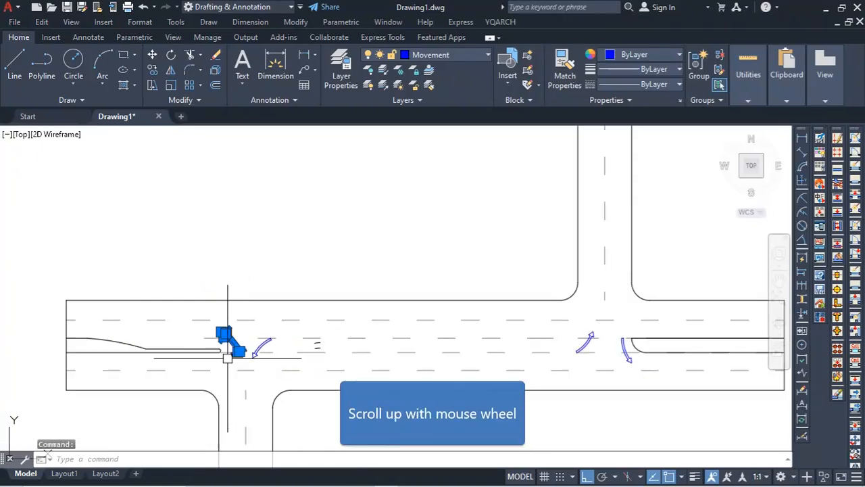
pyautogui.scroll(6, 234, 347)
pyautogui.write('m')
pyautogui.press('Return')
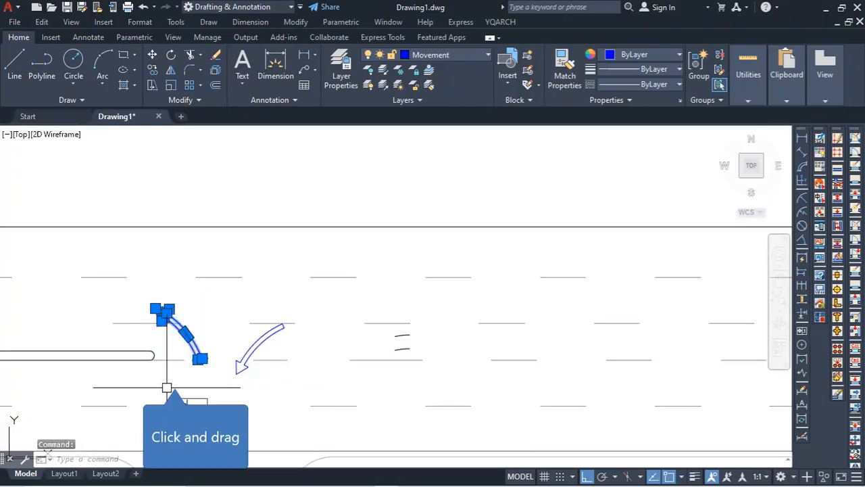
pyautogui.click(182, 383)
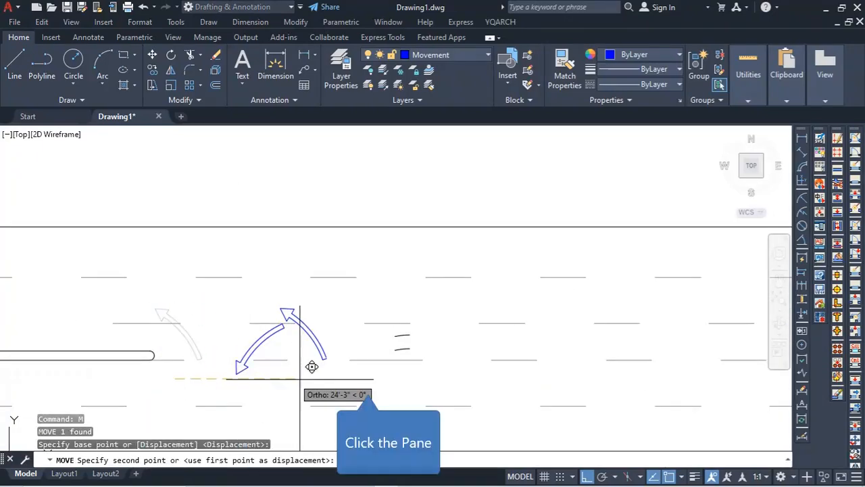
# - Mirror the southwest-pointing turn arrow across a vertical line to its east, keeping the source arrow
pyautogui.click(259, 346)
pyautogui.moveTo(260, 347)
pyautogui.scroll(-3, 261, 347)
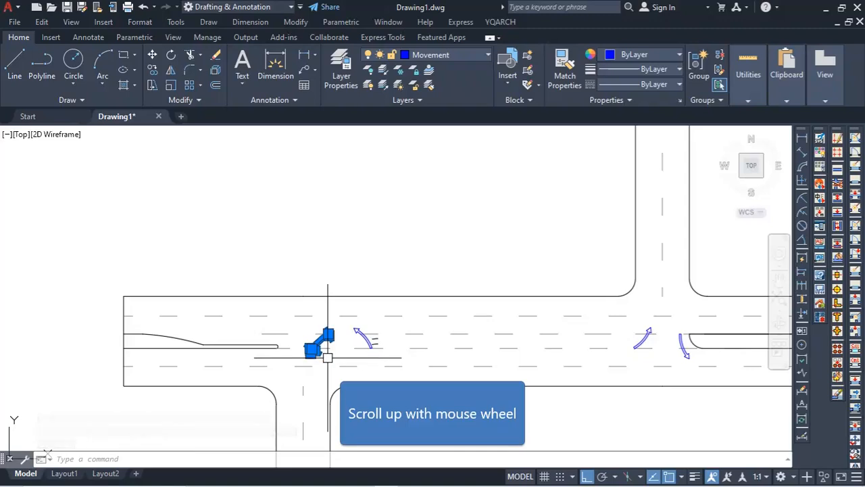
pyautogui.scroll(4, 357, 349)
pyautogui.write('mi')
pyautogui.press('Return')
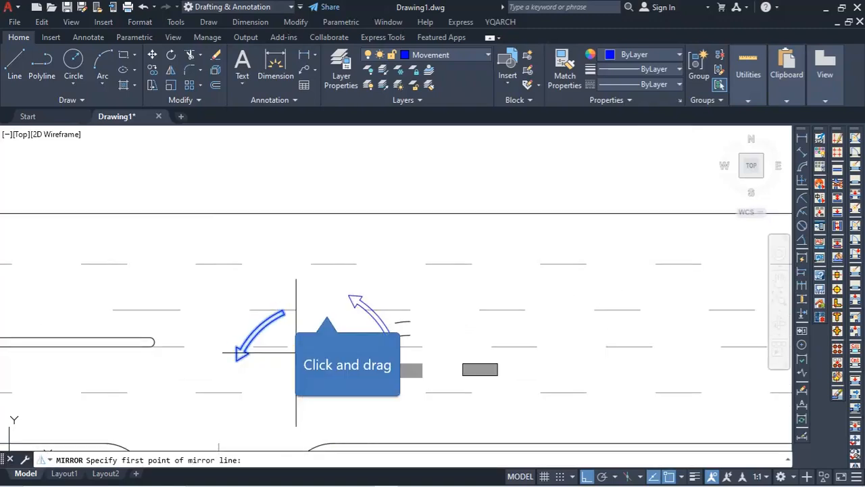
pyautogui.click(328, 308)
pyautogui.click(317, 371)
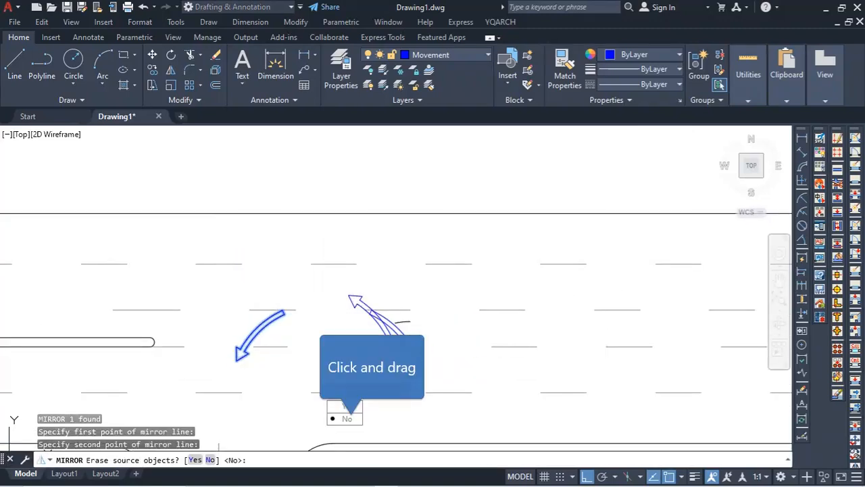
pyautogui.click(343, 418)
# - Move the mirrored southeast-pointing arrow horizontally west to just beyond the western median's rounded nose
pyautogui.click(402, 347)
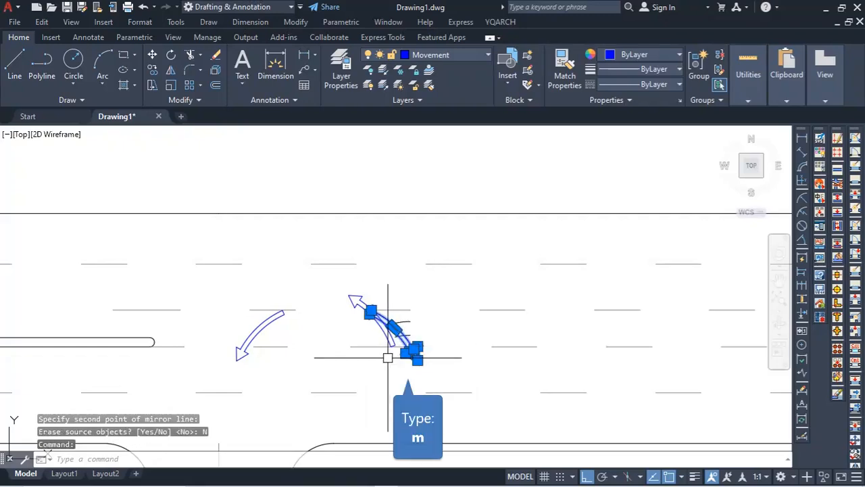
pyautogui.write('m')
pyautogui.press('Return')
pyautogui.click(415, 374)
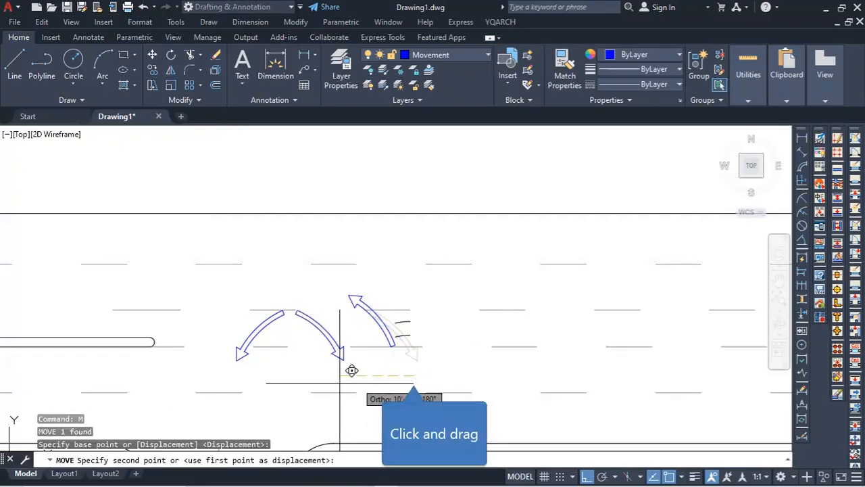
pyautogui.click(201, 365)
# - Mirror the southwest-pointing turn arrow across a horizontal line above it, keeping the source arrow
pyautogui.scroll(-4, 277, 282)
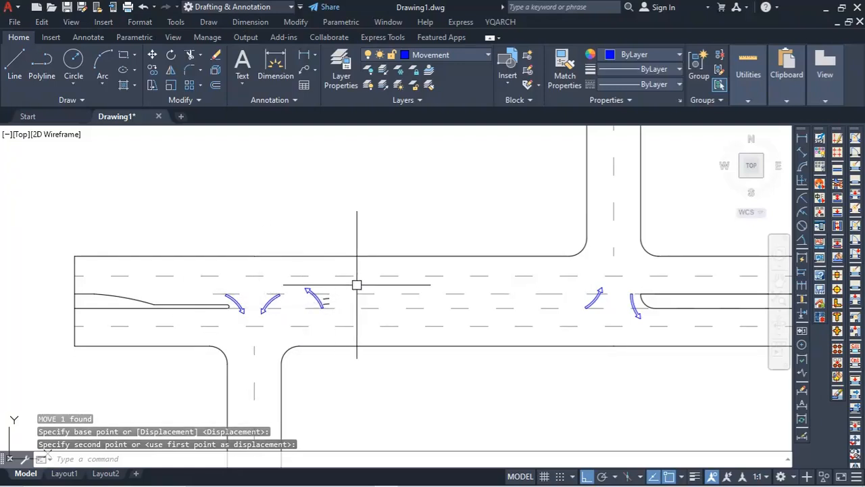
pyautogui.click(272, 304)
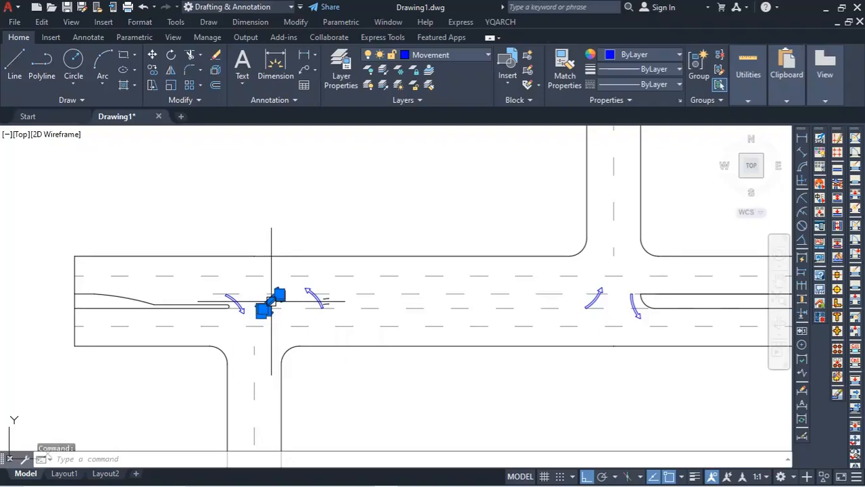
pyautogui.write('mi')
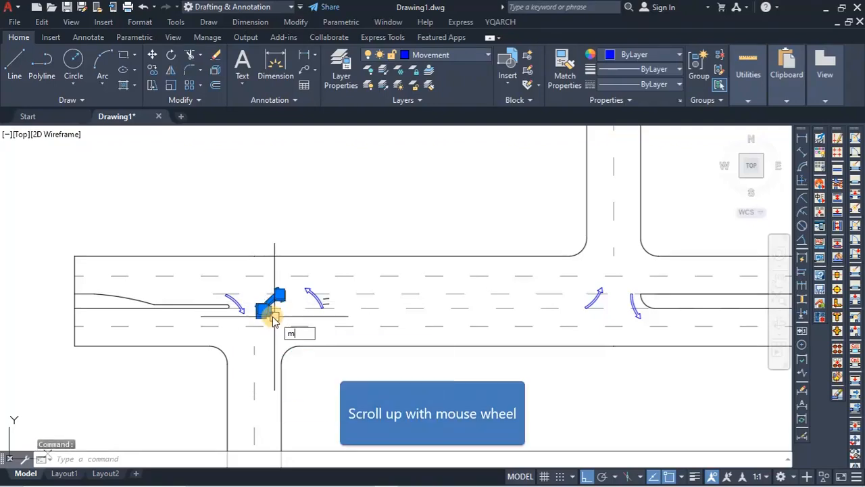
pyautogui.press('Return')
pyautogui.scroll(4, 257, 290)
pyautogui.click(279, 268)
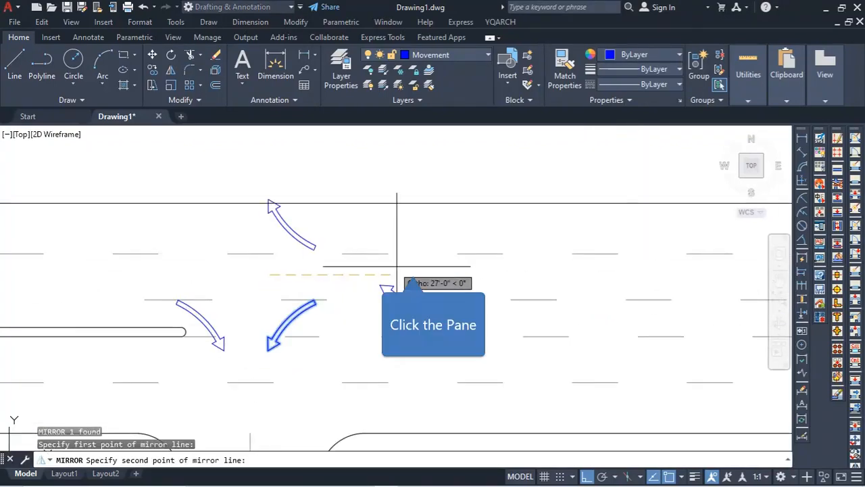
pyautogui.click(409, 270)
pyautogui.click(443, 312)
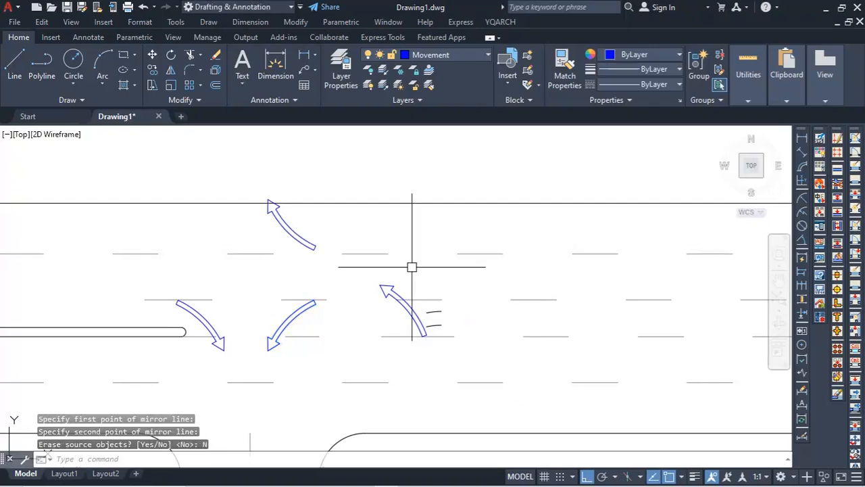
# - Rotate the upper mirrored arrow 90 degrees clockwise about a point near its tail so that it points northeast
pyautogui.click(315, 245)
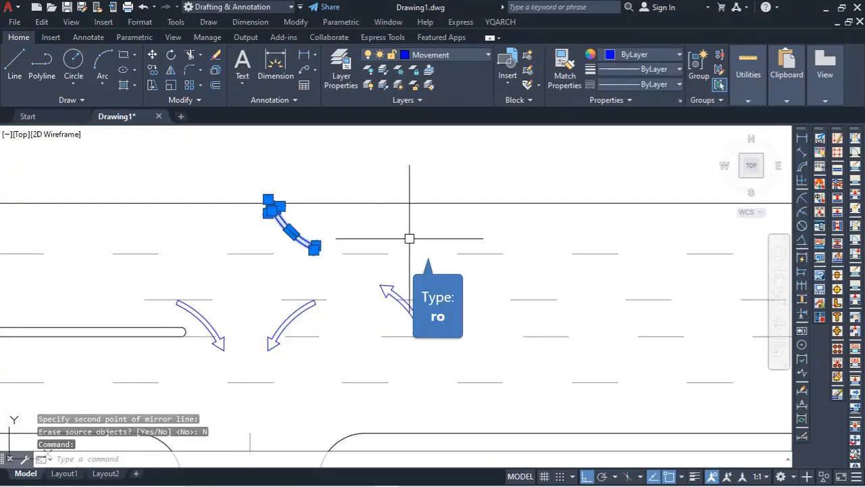
pyautogui.write('ro')
pyautogui.press('Return')
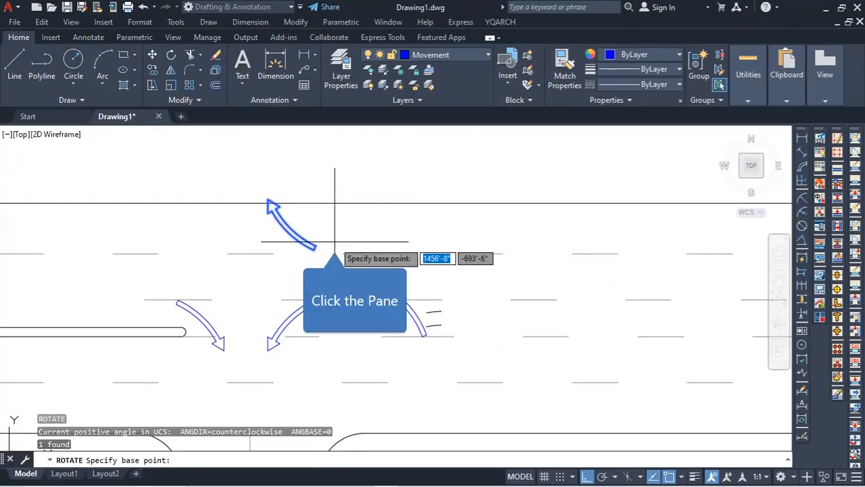
pyautogui.click(334, 241)
pyautogui.click(326, 258)
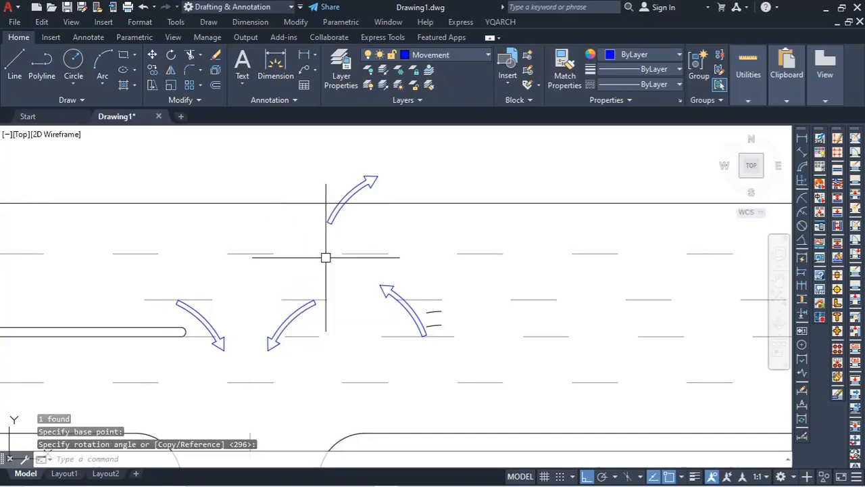
# - Delete the southwest-pointing turn arrow and move the northeast-pointing arrow about 29 feet straight down, level with the medians
pyautogui.click(291, 325)
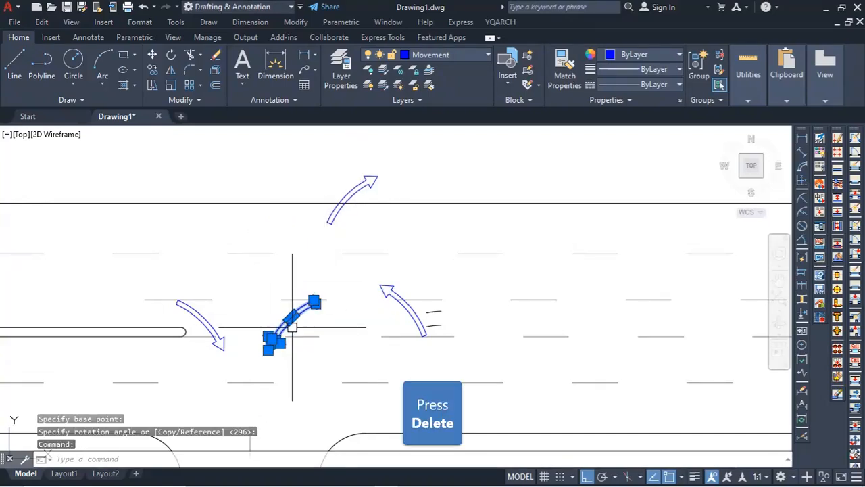
pyautogui.press('Delete')
pyautogui.click(338, 214)
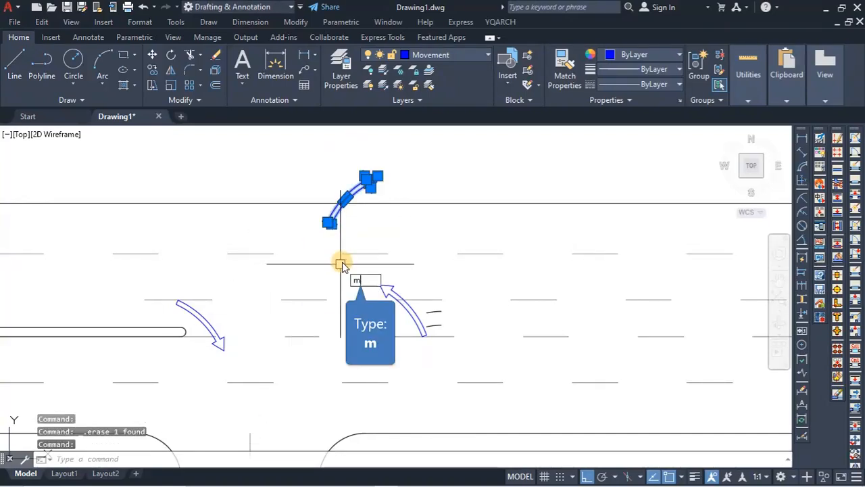
pyautogui.write('m')
pyautogui.press('Return')
pyautogui.click(368, 208)
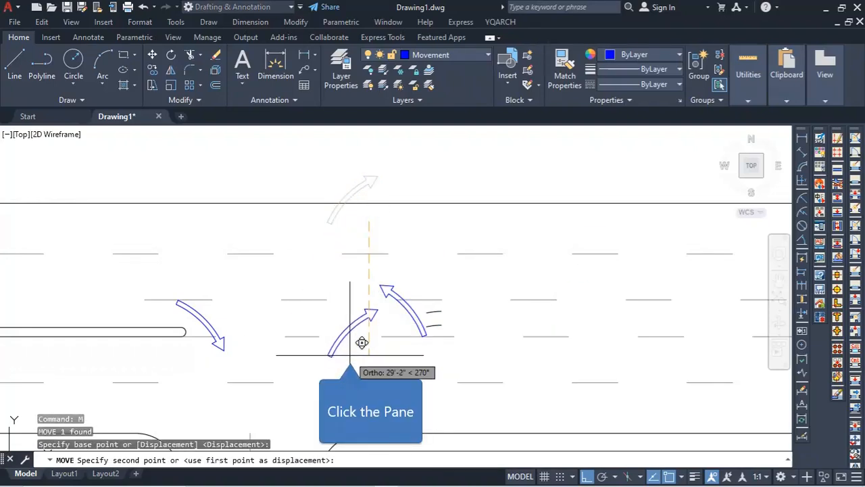
pyautogui.click(350, 354)
# - Move the northeast-pointing turn arrow horizontally west, closer to the centre of the southern side road's mouth
pyautogui.click(343, 339)
pyautogui.press('space')
pyautogui.click(377, 357)
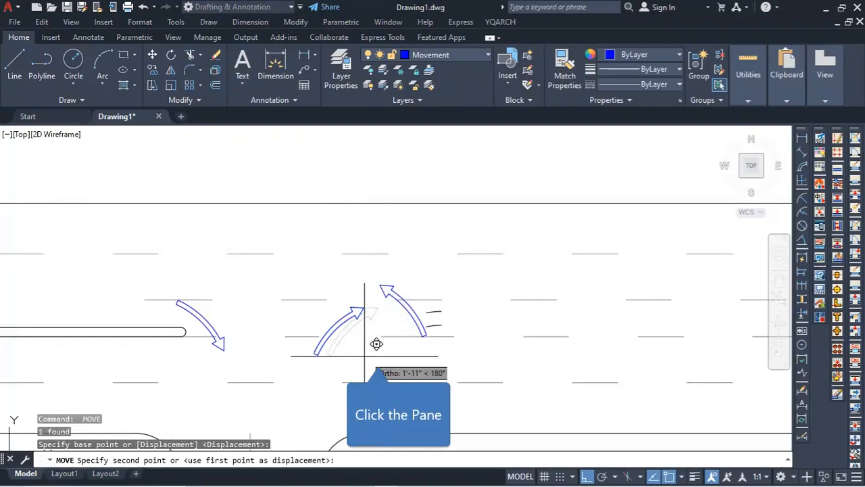
pyautogui.click(336, 356)
# - Delete the northwest-pointing turn arrow just east of the southern side road's junction
pyautogui.scroll(-4, 336, 357)
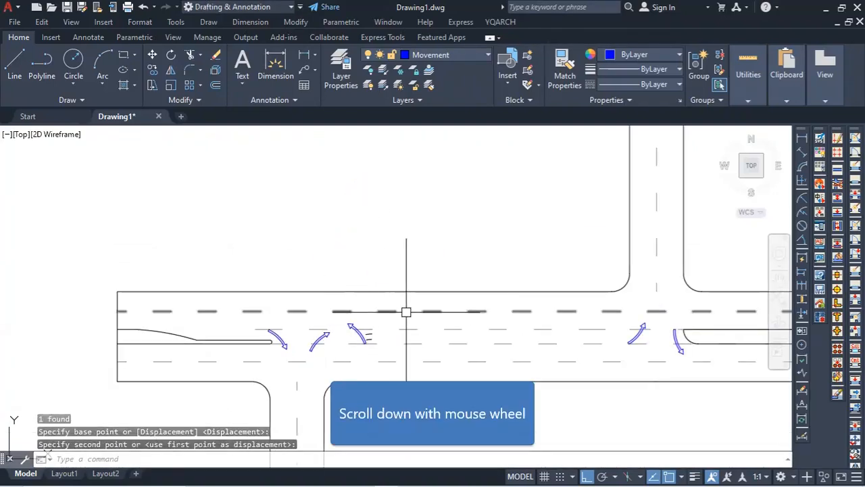
pyautogui.click(358, 334)
pyautogui.press('Delete')
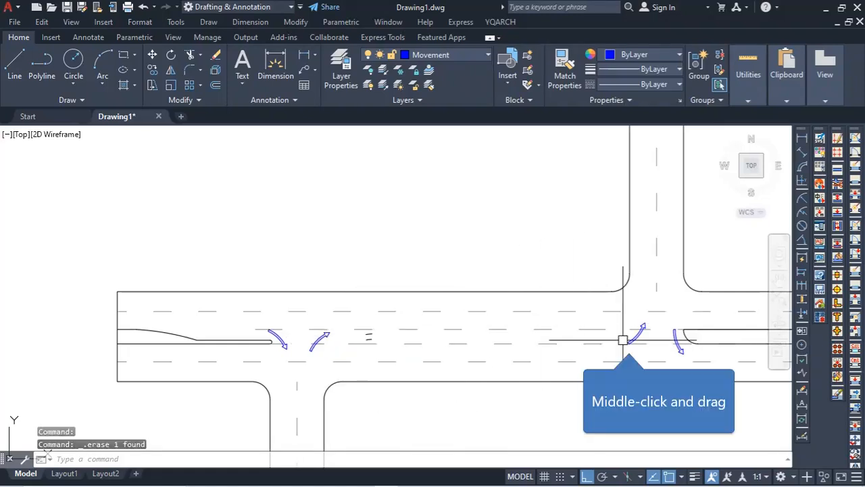
# - Delete the two short leftover curve fragments between the middle lane lines, east of the northeast-pointing arrow
pyautogui.moveTo(622, 340); pyautogui.dragTo(552, 325, button='middle')
pyautogui.scroll(-4, 580, 314)
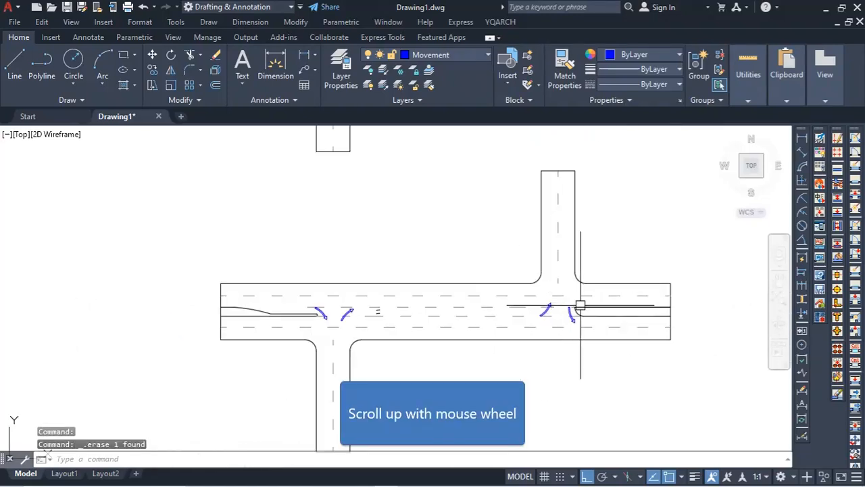
pyautogui.scroll(4, 577, 303)
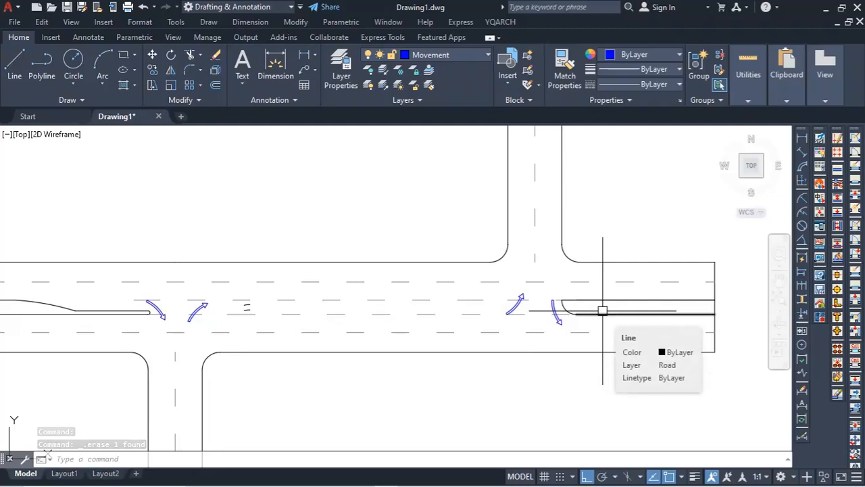
pyautogui.scroll(6, 251, 305)
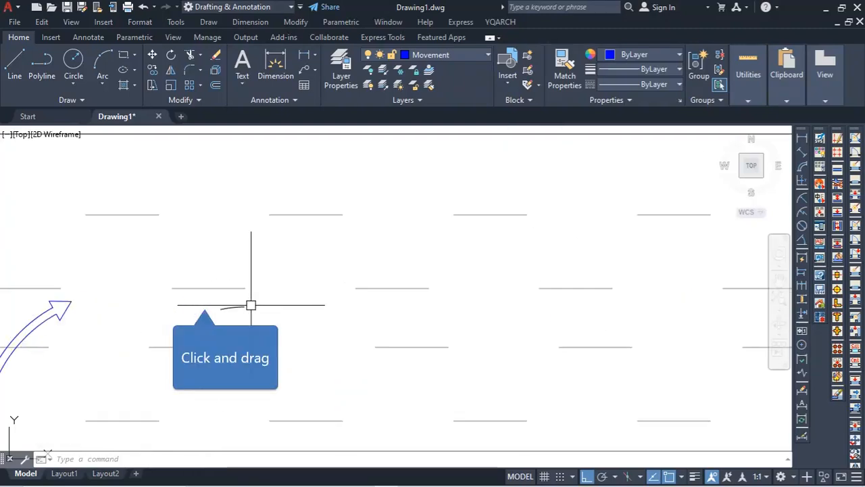
pyautogui.moveTo(204, 300)
pyautogui.mouseDown()
pyautogui.moveTo(266, 331)
pyautogui.moveTo(258, 334)
pyautogui.mouseUp()
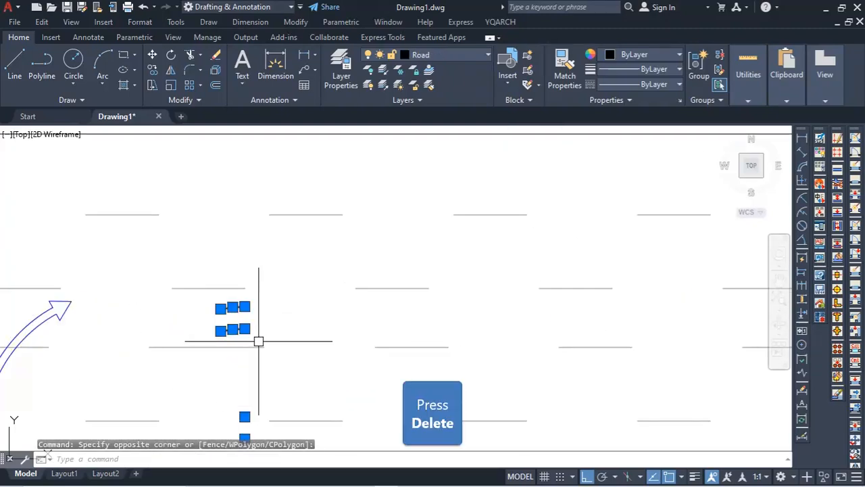
pyautogui.press('Delete')
pyautogui.scroll(-6, 263, 333)
pyautogui.scroll(2, 573, 299)
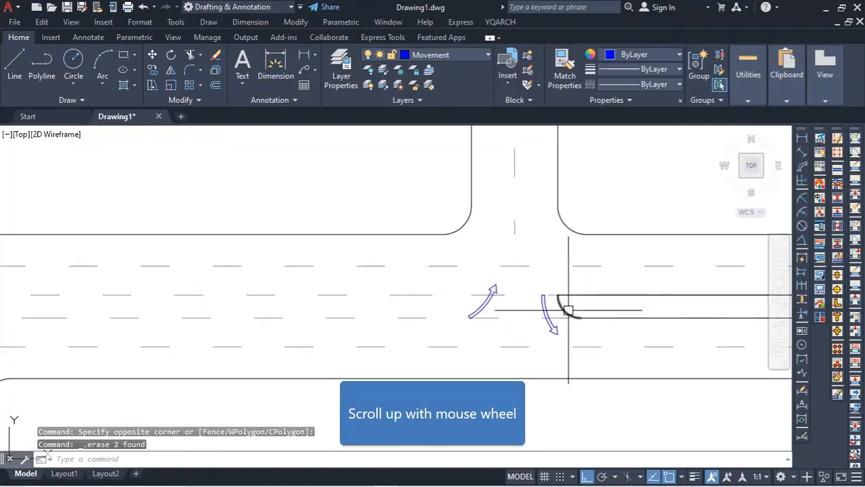
pyautogui.click(598, 294)
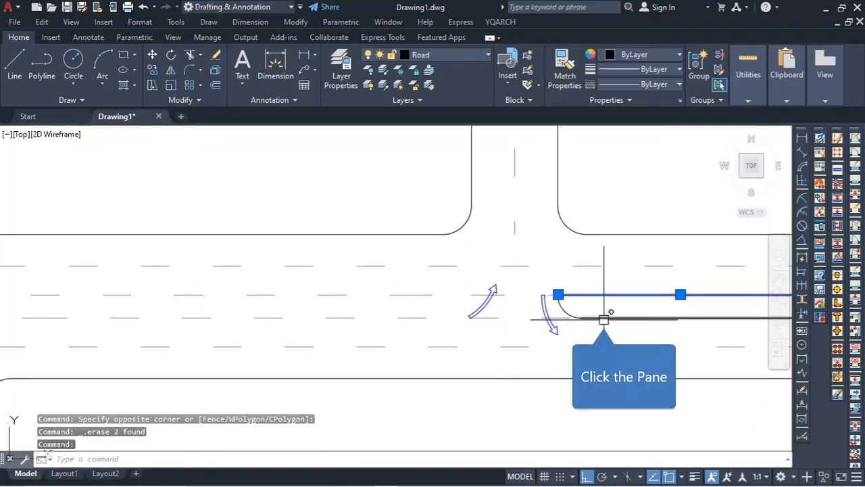
pyautogui.click(604, 318)
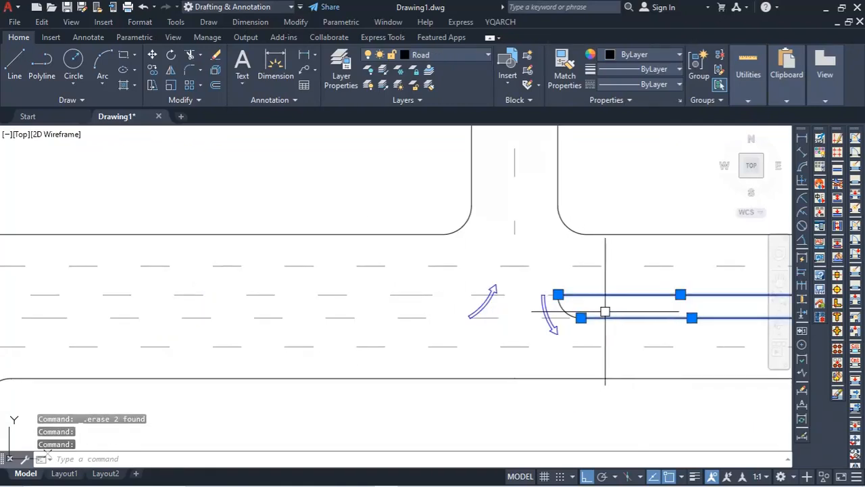
pyautogui.press('Escape')
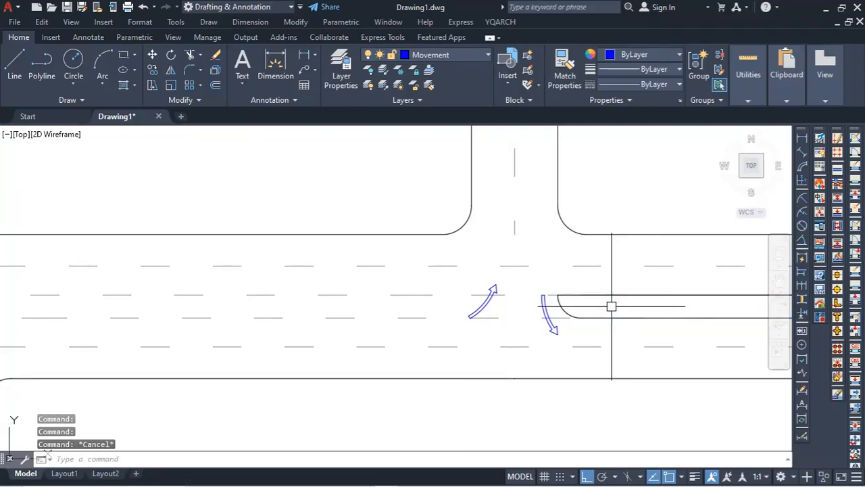
pyautogui.scroll(-3, 610, 306)
pyautogui.scroll(3, 373, 350)
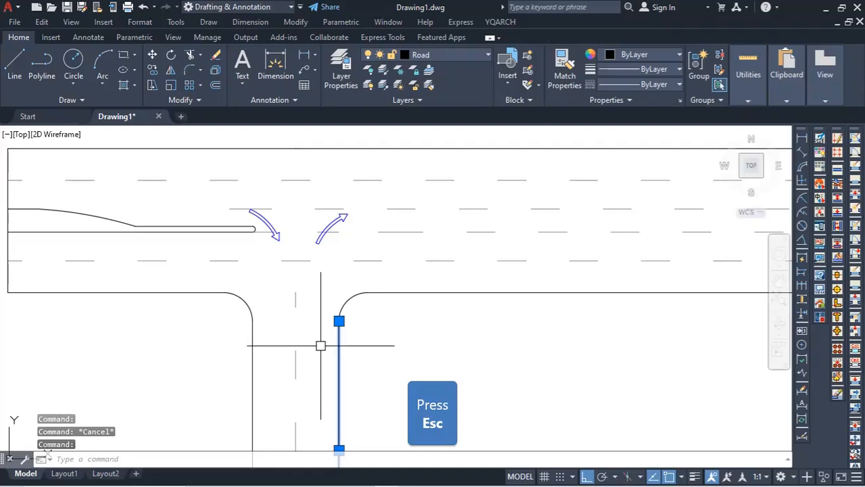
pyautogui.press('Escape')
# - Extend the southern side road's east edge north across the main road to the upper of the two middle dashed lane lines
pyautogui.write('ex')
pyautogui.press('Return')
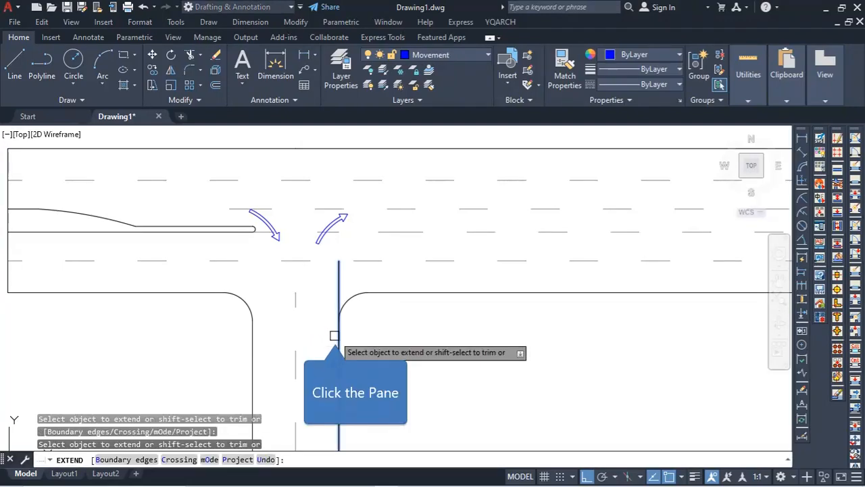
pyautogui.click(334, 336)
pyautogui.click(341, 247)
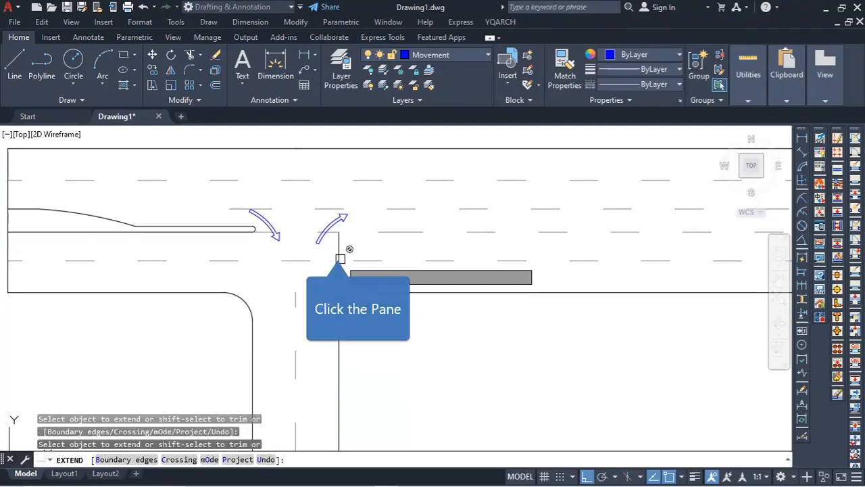
pyautogui.doubleClick(332, 257)
pyautogui.click(340, 247)
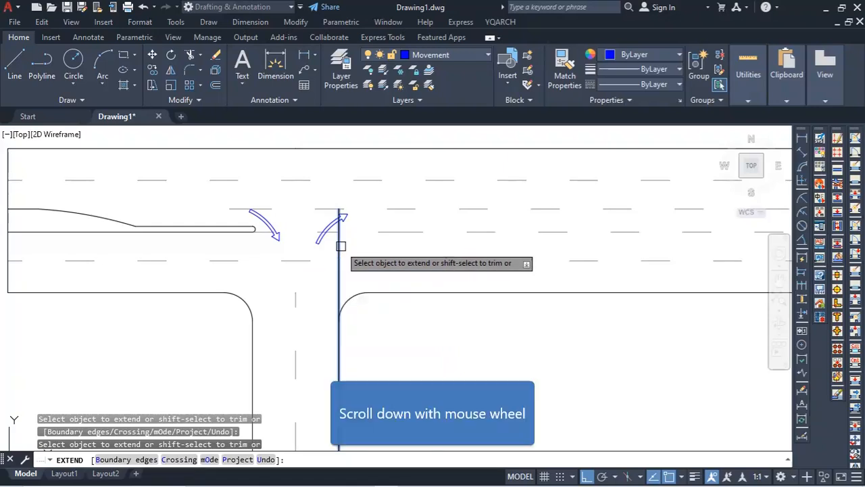
pyautogui.scroll(-5, 338, 247)
pyautogui.scroll(4, 295, 270)
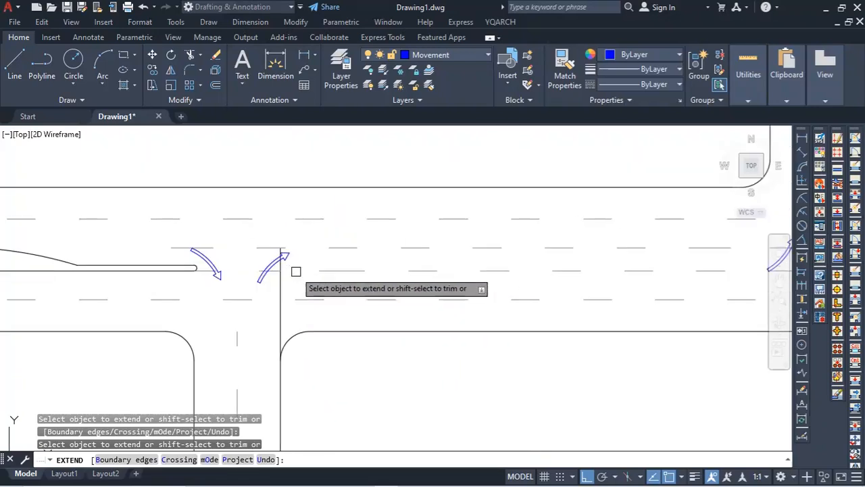
pyautogui.scroll(-5, 154, 297)
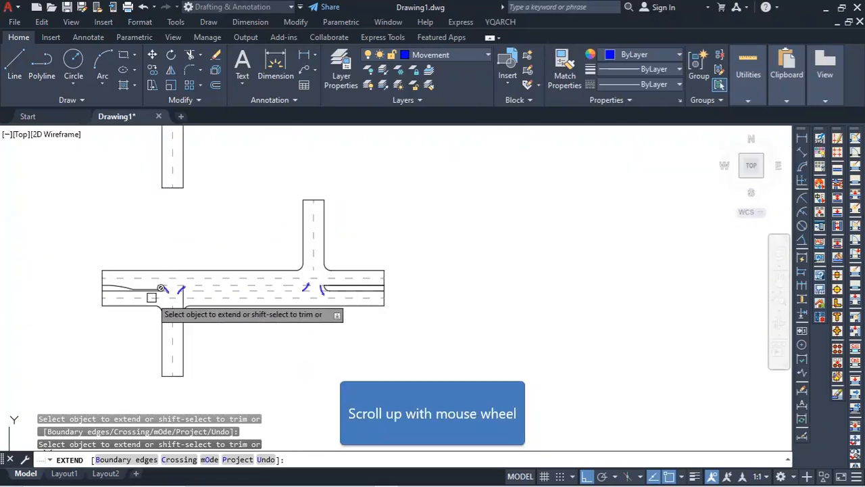
pyautogui.scroll(5, 150, 297)
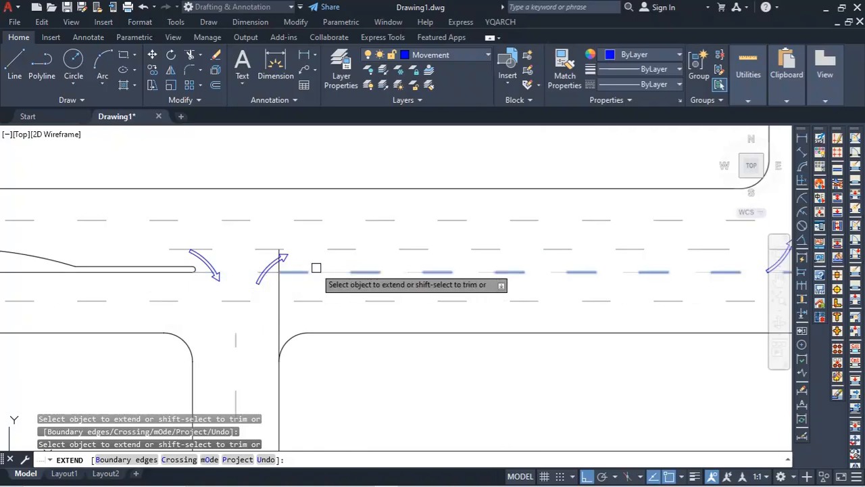
pyautogui.scroll(-4, 345, 269)
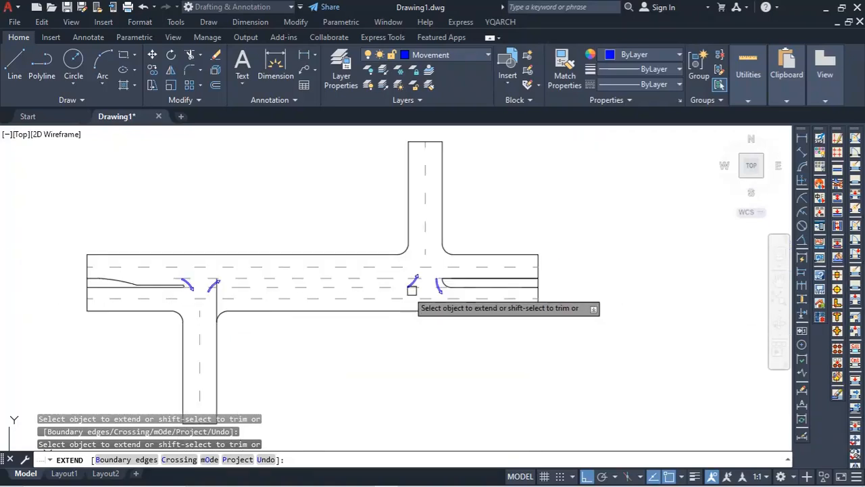
pyautogui.press('Escape')
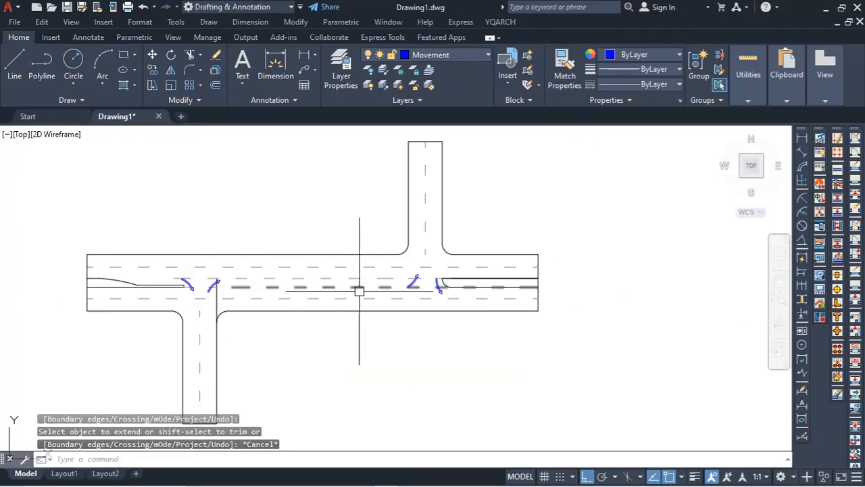
# - Extend the eastern median's upper and lower edge lines west to the extended east edge of the southern side road
pyautogui.scroll(4, 205, 294)
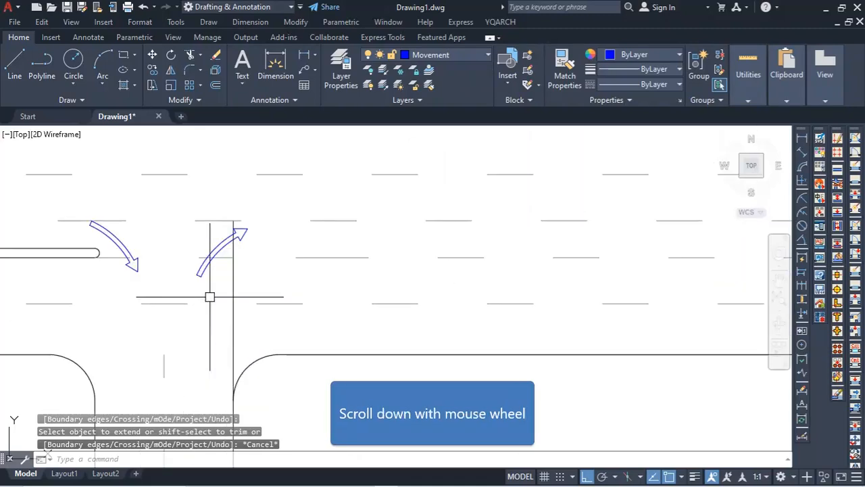
pyautogui.scroll(-2, 203, 293)
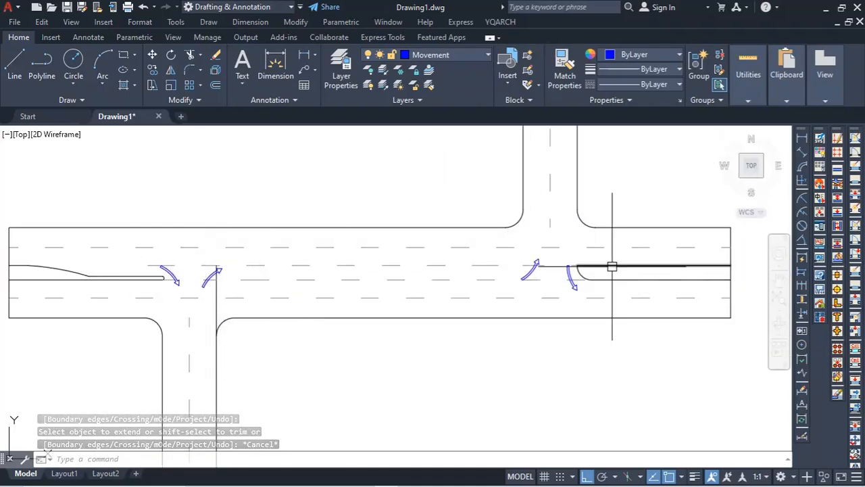
pyautogui.write('e')
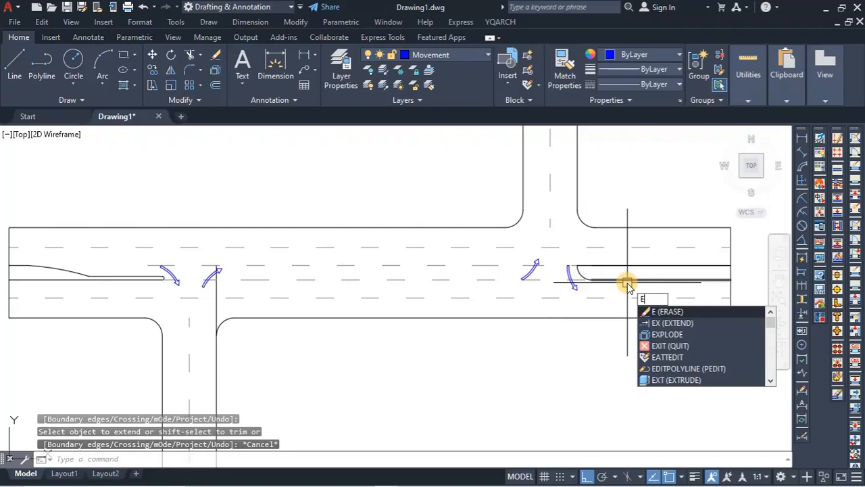
pyautogui.write('c')
pyautogui.press('BackSpace')
pyautogui.press('BackSpace')
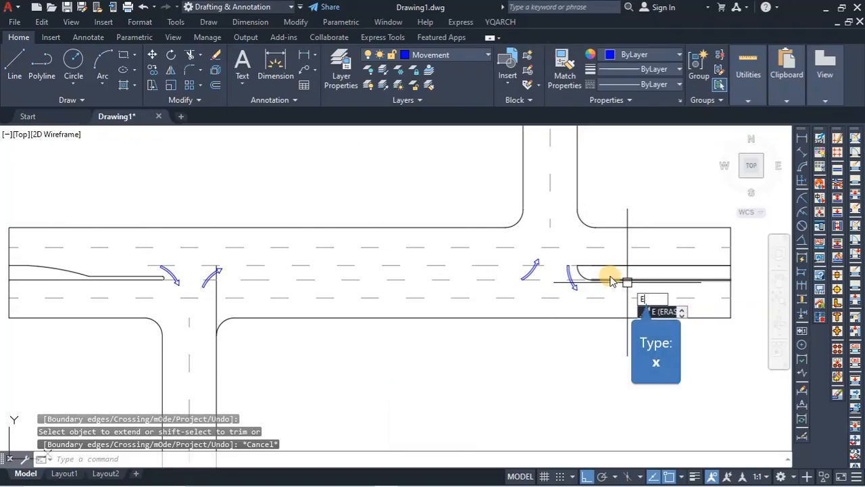
pyautogui.write('x')
pyautogui.press('Return')
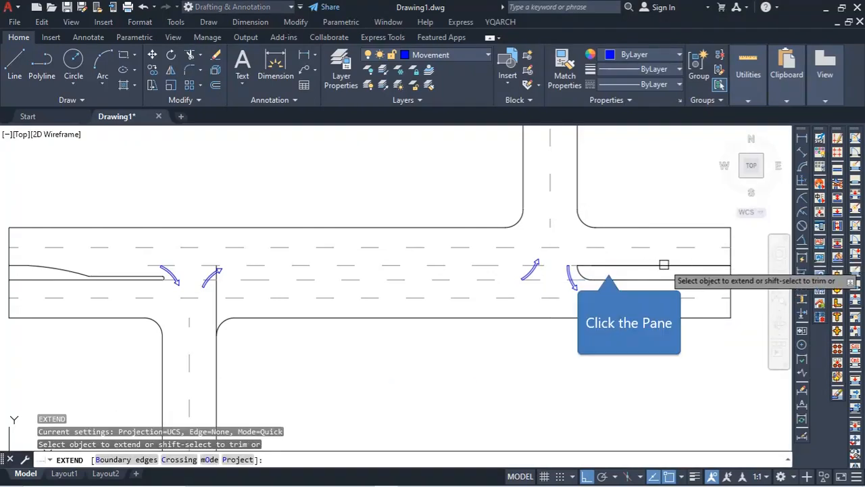
pyautogui.click(610, 267)
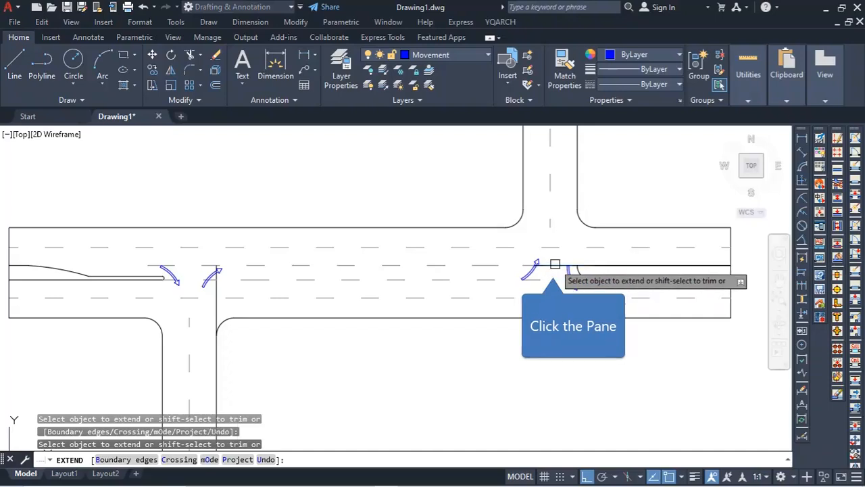
pyautogui.click(554, 265)
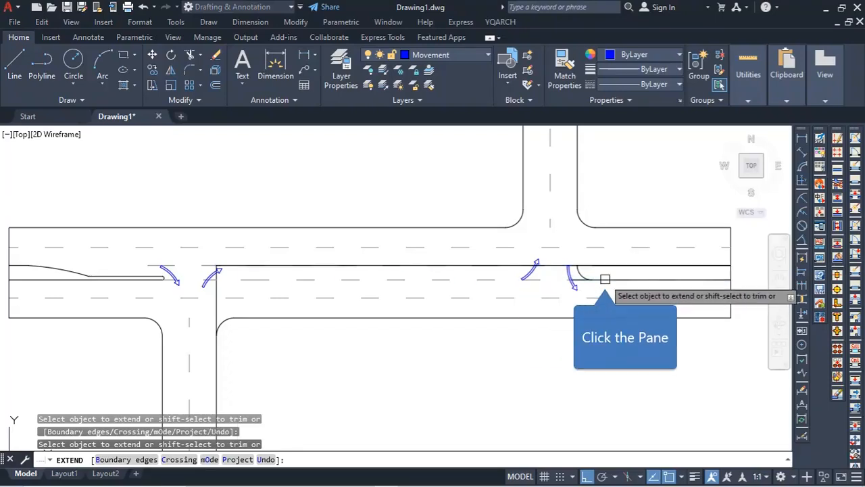
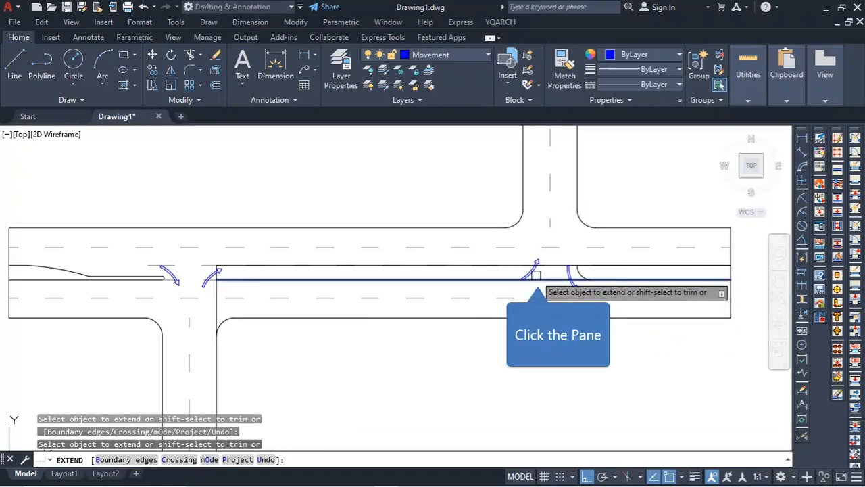
pyautogui.click(524, 279)
pyautogui.press('Escape')
# - Offset the extended east edge of the southern side road by 36 toward the east
pyautogui.scroll(4, 211, 284)
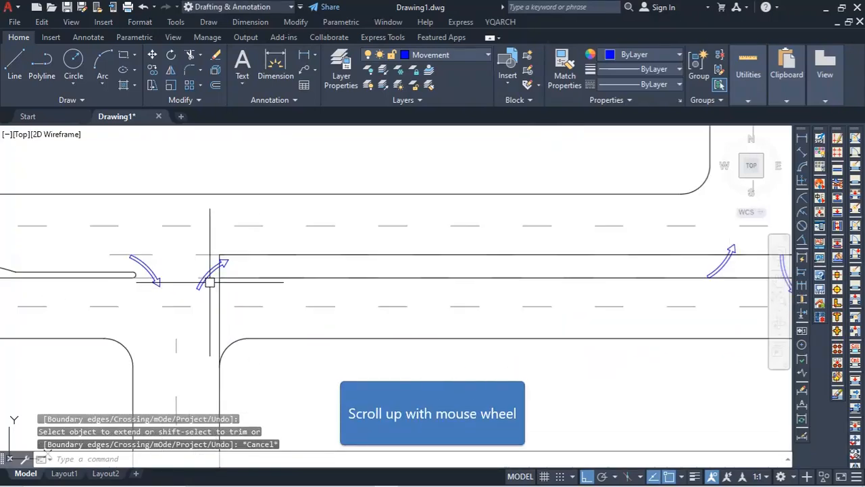
pyautogui.write('o')
pyautogui.press('Return')
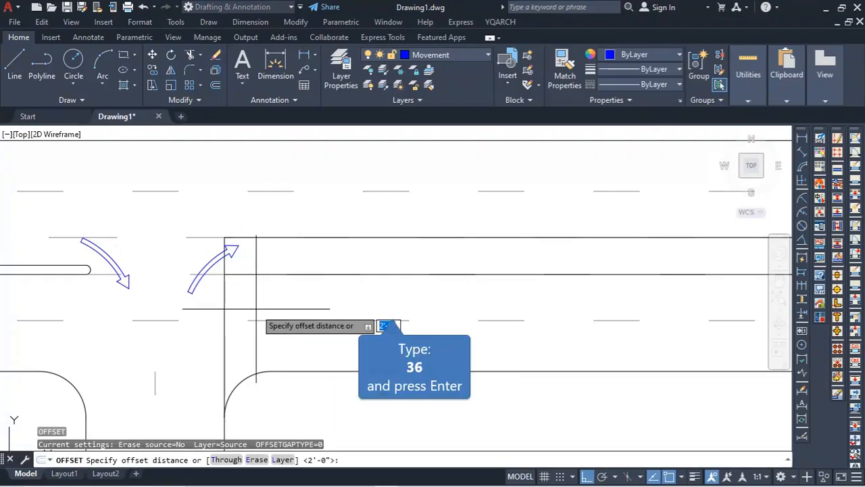
pyautogui.write('36')
pyautogui.press('Return')
pyautogui.click(226, 285)
pyautogui.click(277, 275)
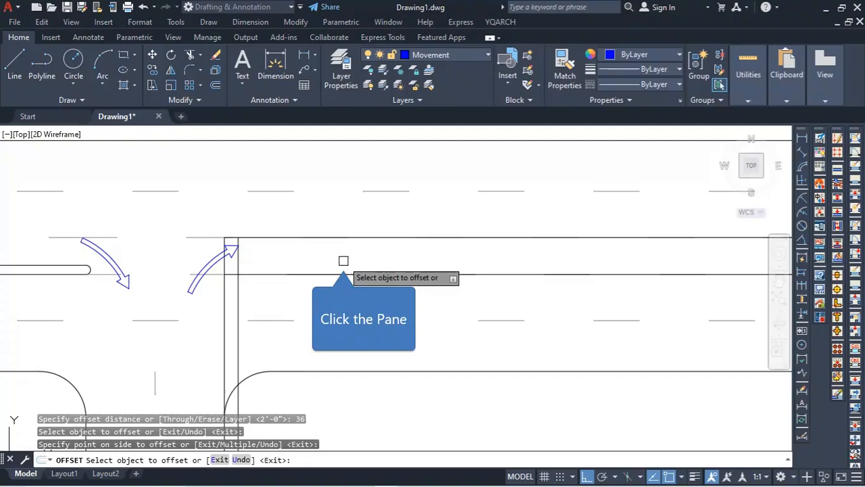
pyautogui.scroll(-5, 185, 310)
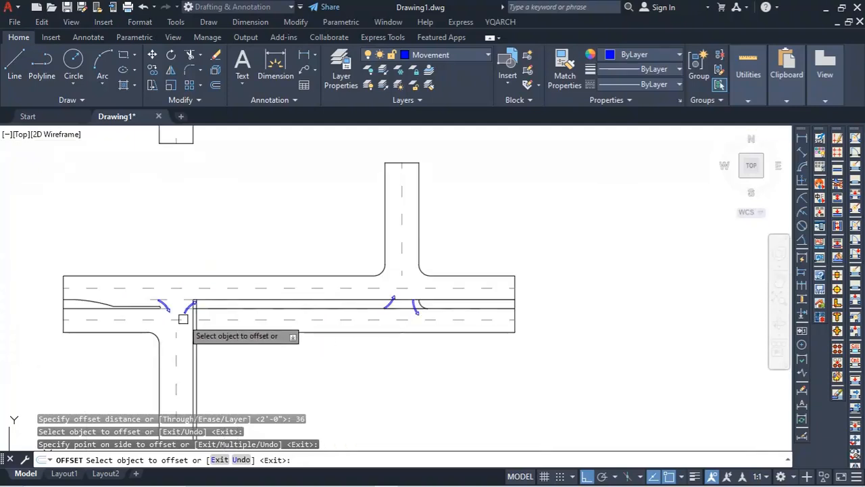
pyautogui.press('Escape')
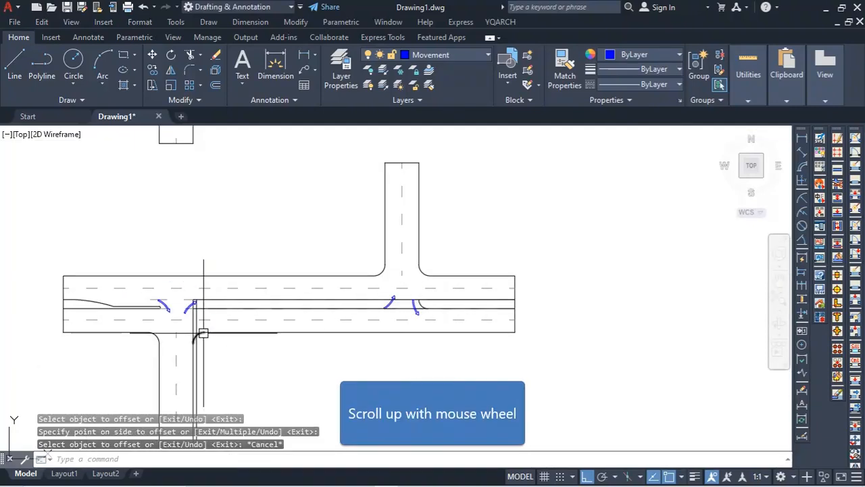
pyautogui.scroll(4, 203, 331)
pyautogui.scroll(-2, 422, 320)
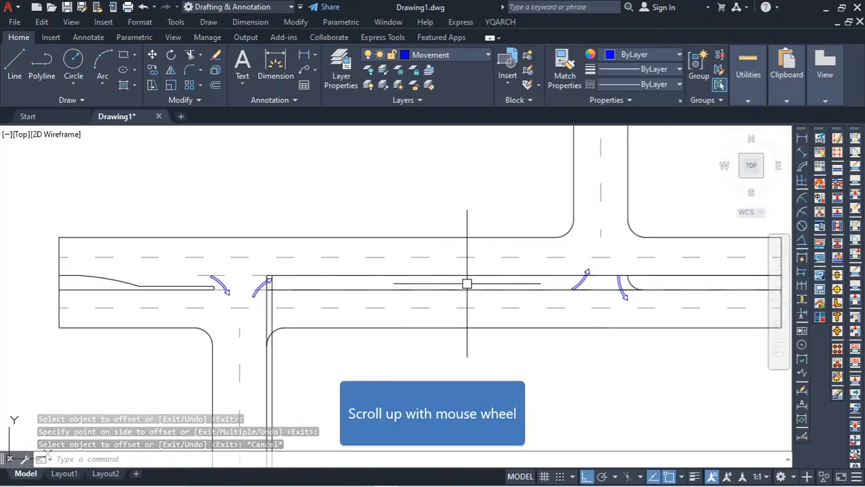
pyautogui.scroll(4, 270, 290)
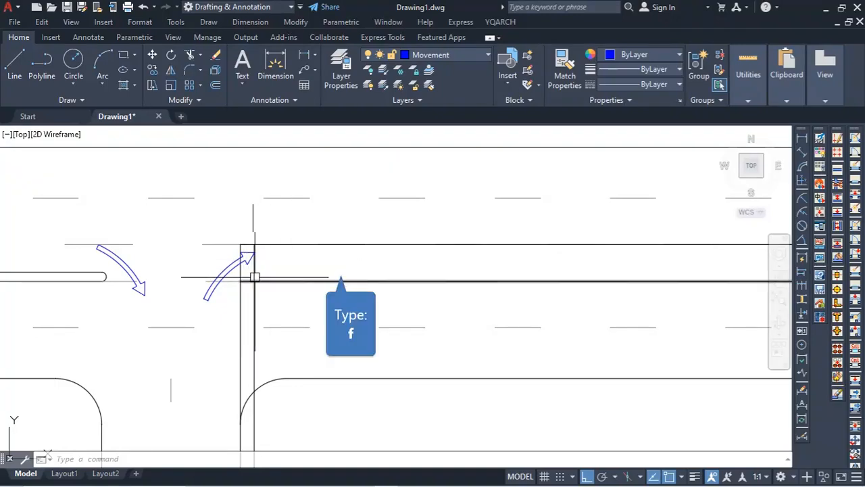
pyautogui.write('f')
pyautogui.press('Return')
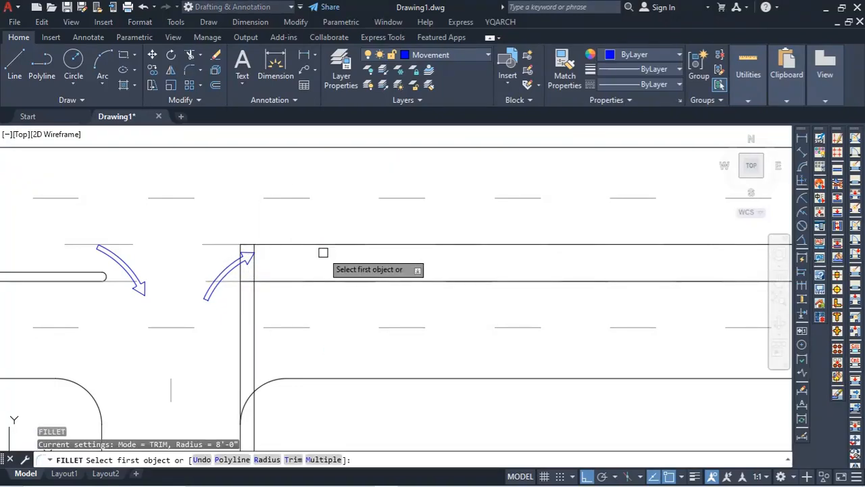
pyautogui.press('Escape')
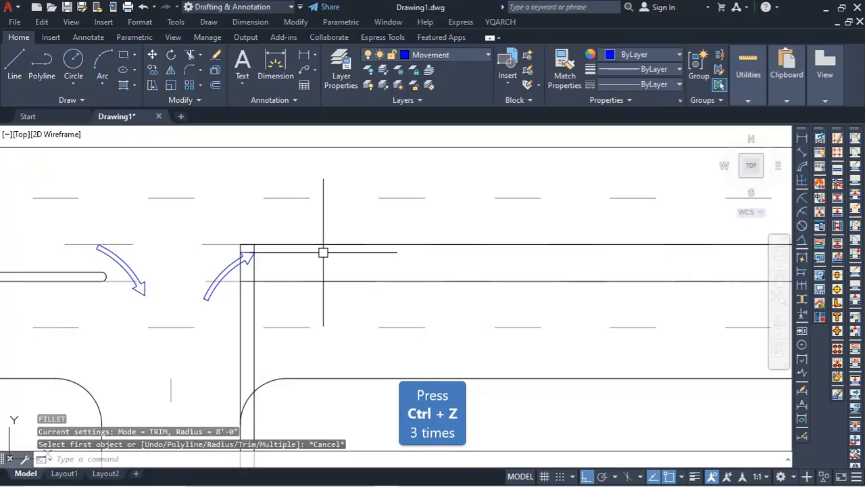
# - Undo the offset of the southern side road's extended east edge
pyautogui.hotkey('ctrl', 'z')
pyautogui.hotkey('ctrl', 'z')
pyautogui.hotkey('ctrl', 'z')
pyautogui.scroll(5, 218, 294)
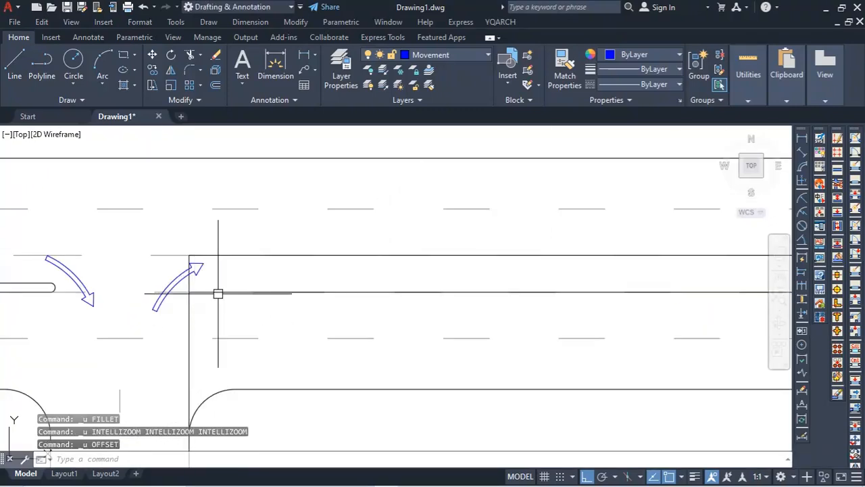
pyautogui.write('f')
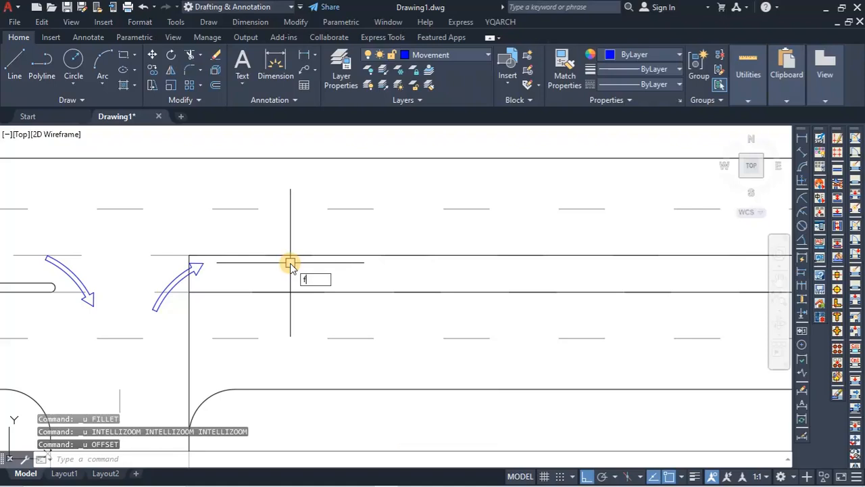
pyautogui.press('Return')
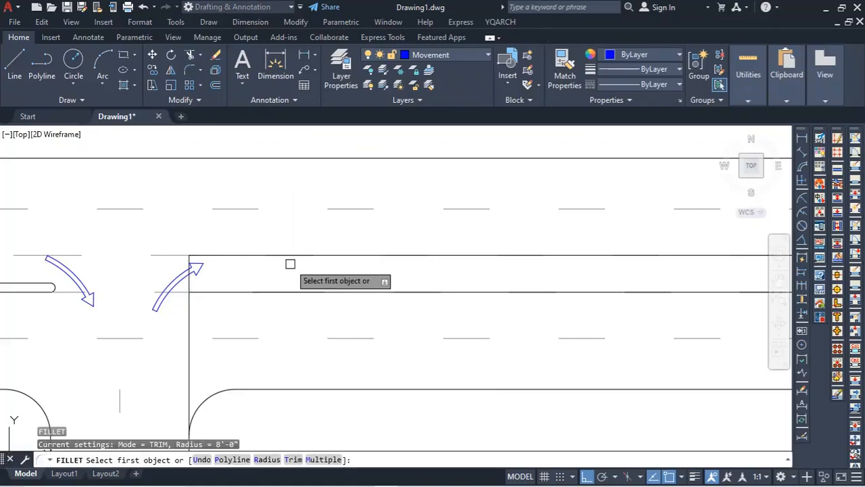
pyautogui.press('Escape')
pyautogui.scroll(5, 203, 277)
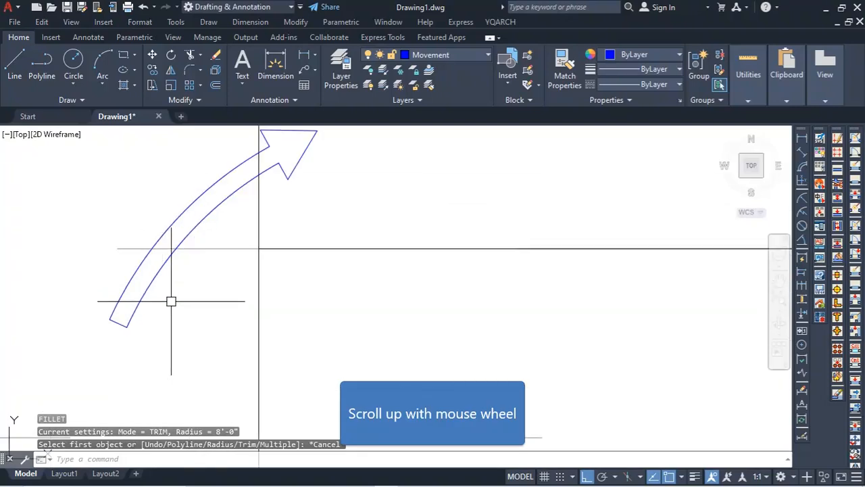
pyautogui.click(11, 67)
pyautogui.scroll(-4, 202, 250)
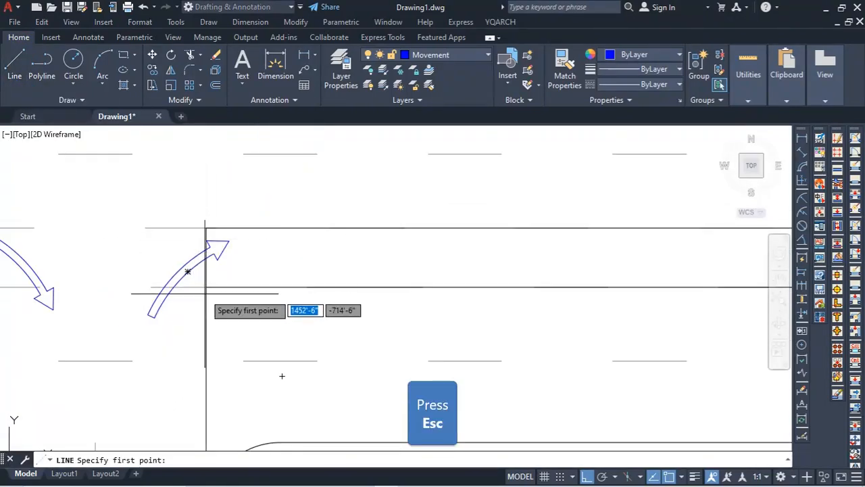
pyautogui.press('Escape')
# - Trim the side road's extended east edge between the central median's lower edge and the rounded southeast road corner
pyautogui.write('tr')
pyautogui.press('Return')
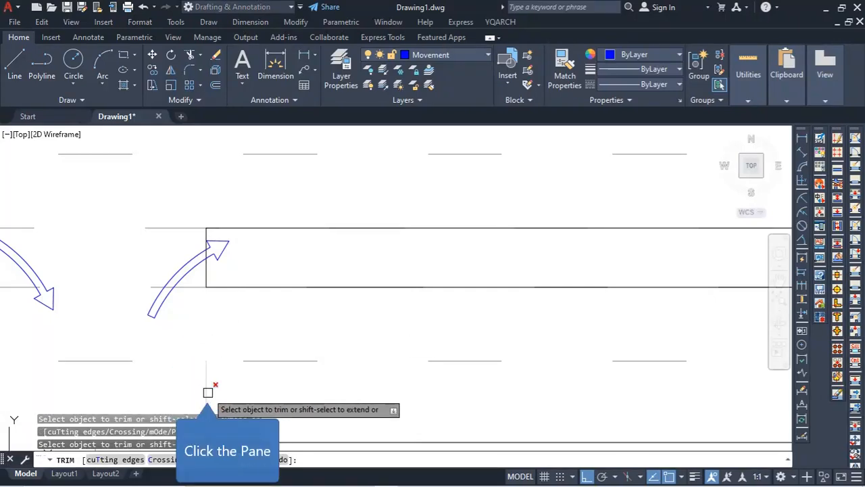
pyautogui.scroll(-3, 288, 276)
pyautogui.scroll(2, 264, 291)
pyautogui.press('Escape')
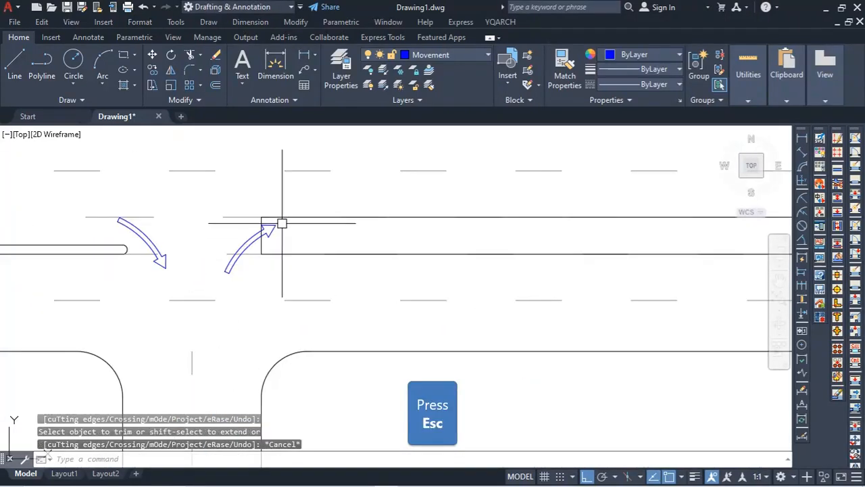
# - Draw a vertical line across the central median's west end, from its upper corner to its lower corner
pyautogui.scroll(3, 213, 277)
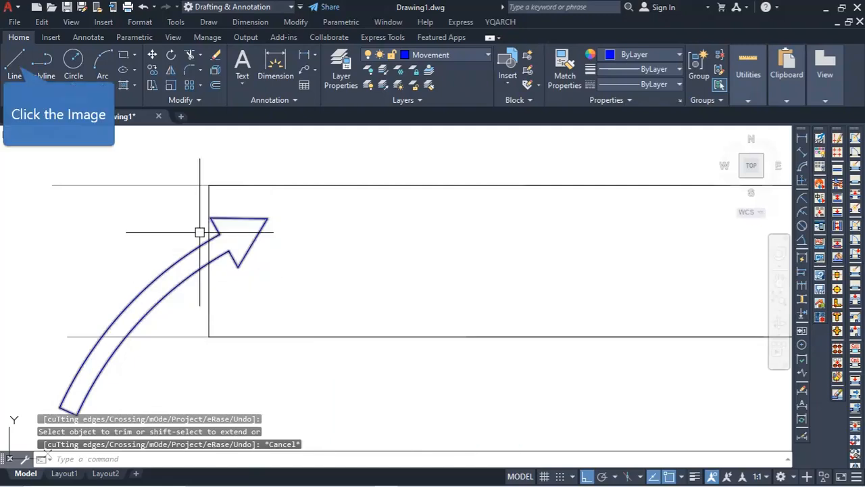
pyautogui.click(14, 65)
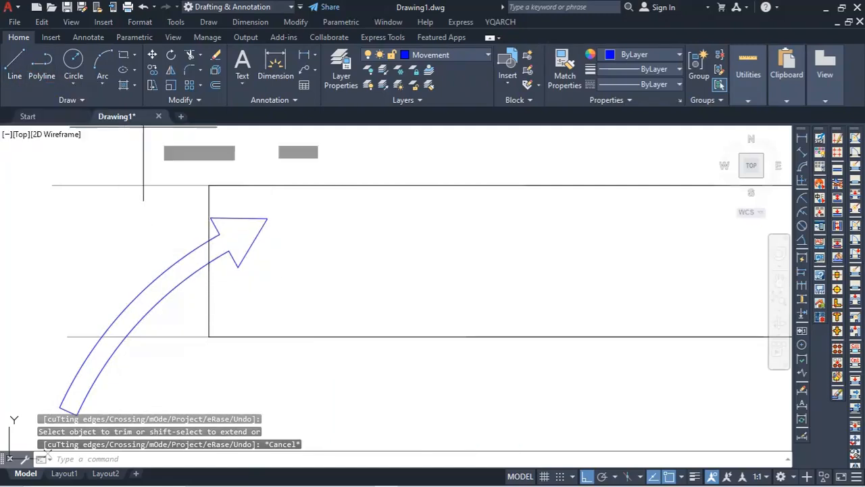
pyautogui.click(210, 186)
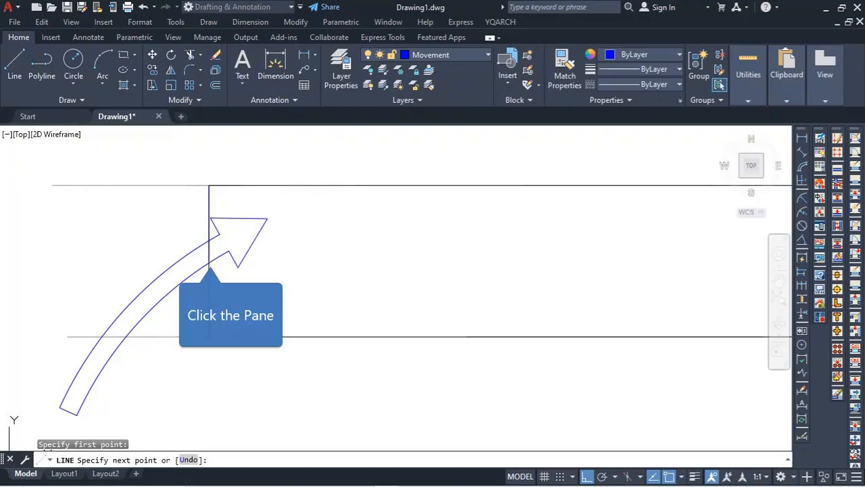
pyautogui.click(210, 260)
pyautogui.click(210, 336)
pyautogui.press('Escape')
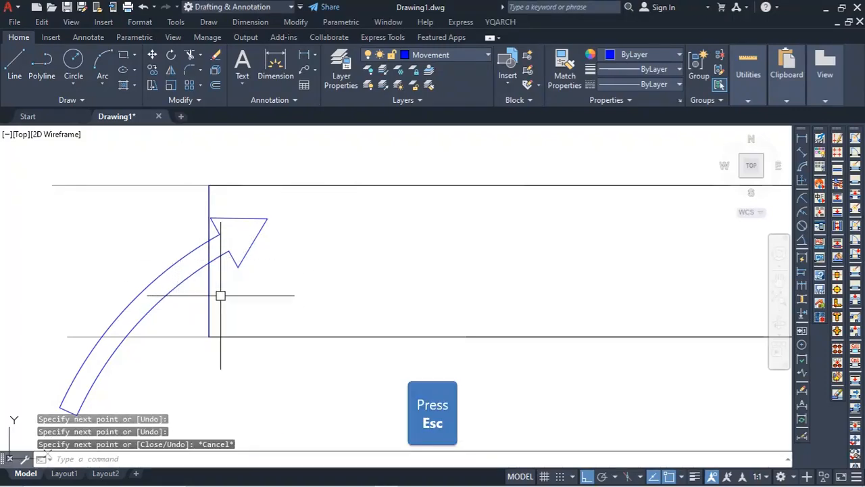
pyautogui.press('Escape')
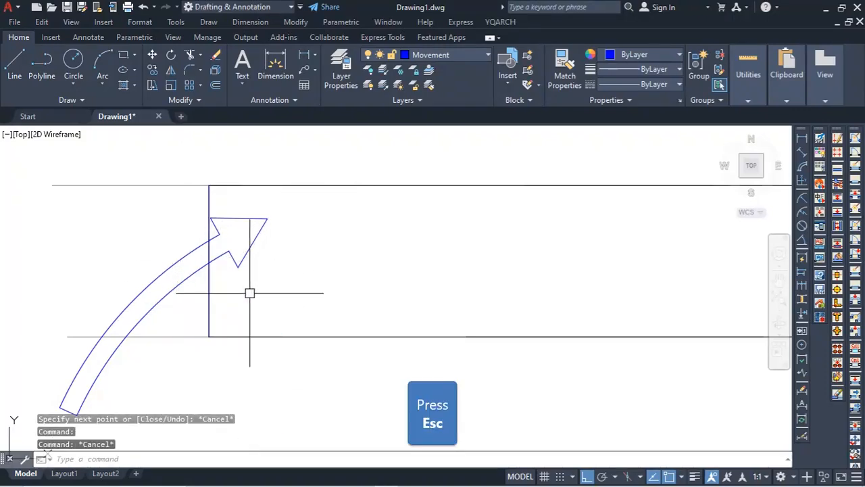
# - Try to fillet the lower west corner of the central median with the existing 8'-0" radius
pyautogui.write('f')
pyautogui.press('Return')
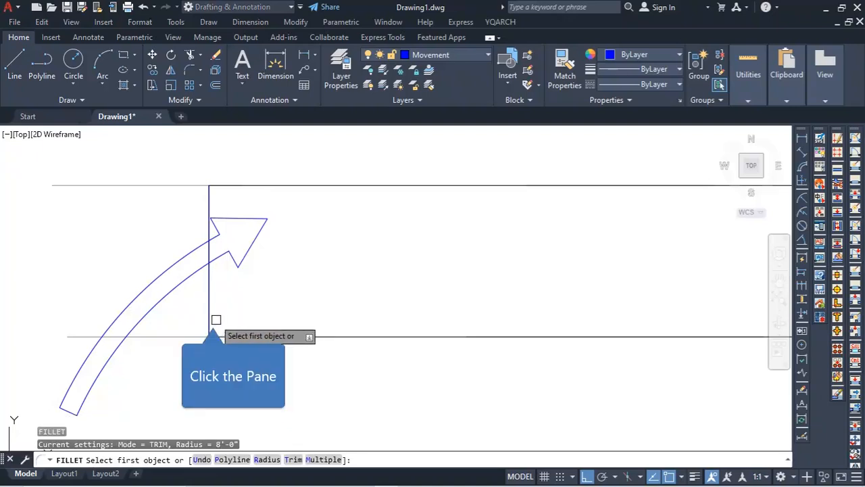
pyautogui.click(212, 319)
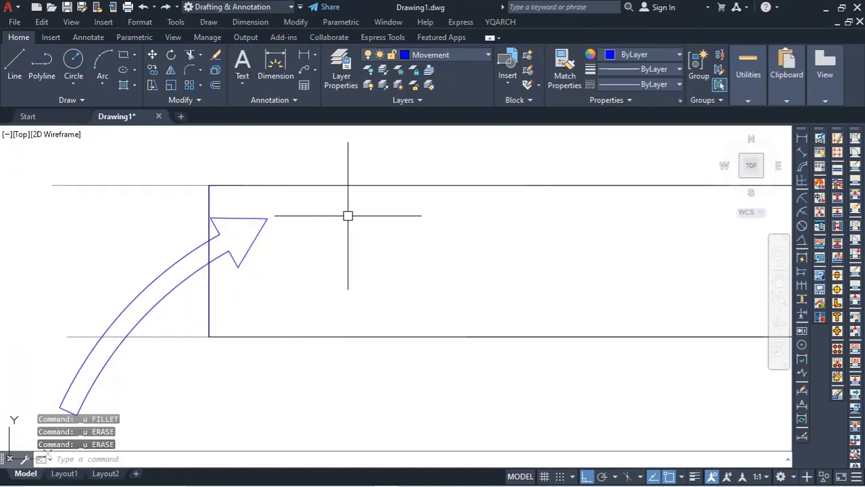
# - Fillet the upper and lower west corners of the central median with a radius of 36
pyautogui.write('f')
pyautogui.press('Return')
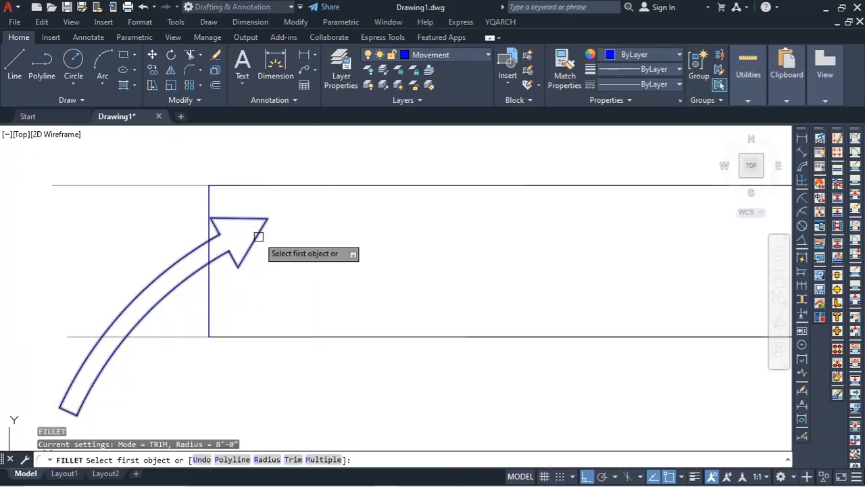
pyautogui.write('r')
pyautogui.press('Return')
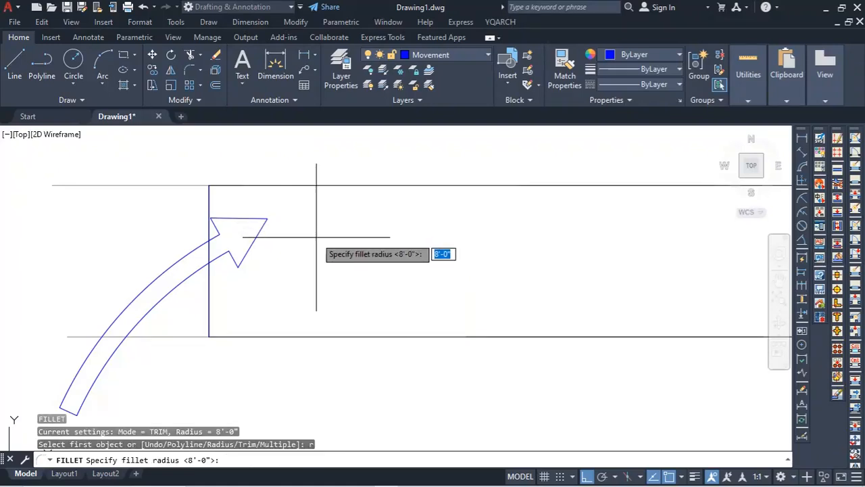
pyautogui.write('36')
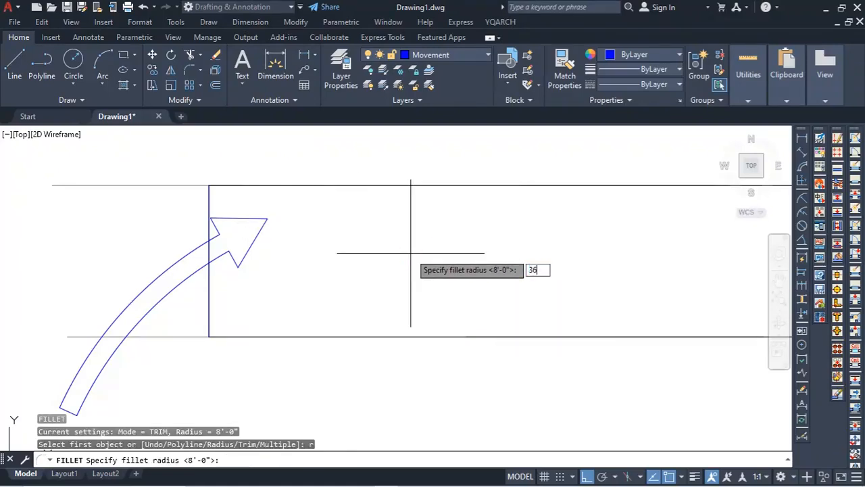
pyautogui.press('Return')
pyautogui.click(382, 184)
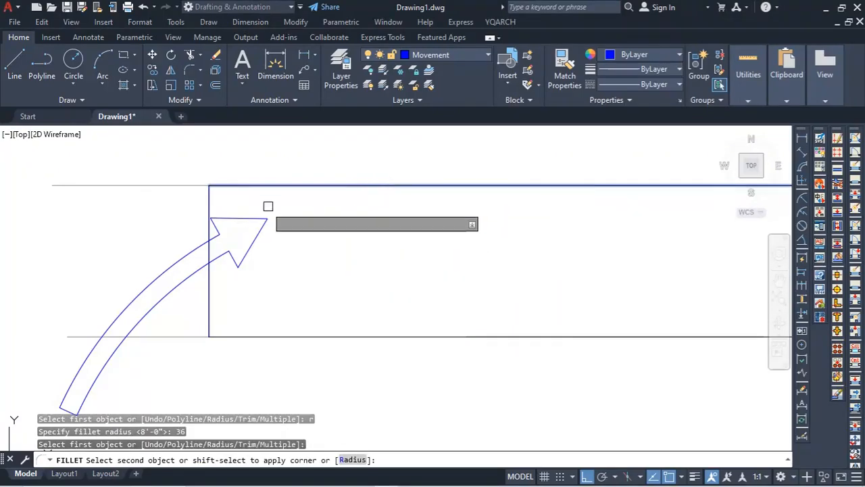
pyautogui.click(211, 204)
pyautogui.press('Return')
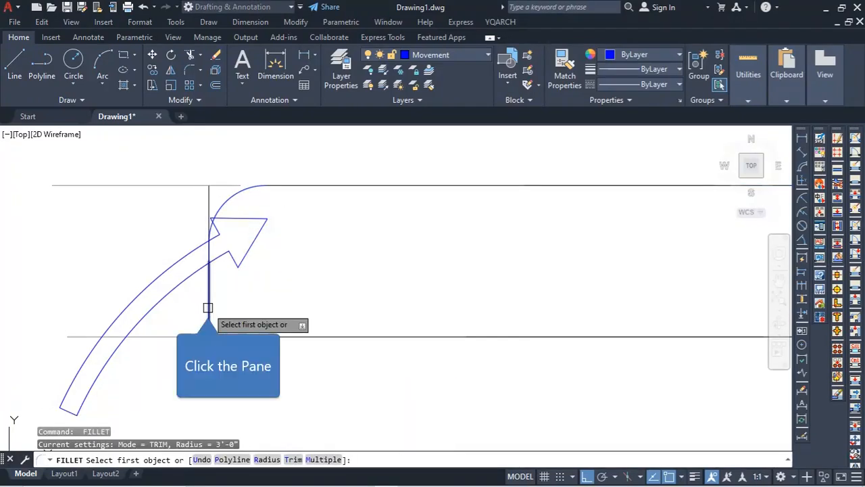
pyautogui.click(209, 305)
pyautogui.click(246, 334)
# - Delete the leftover full-height vertical Road line behind the central median's rounded west end
pyautogui.scroll(-2, 166, 365)
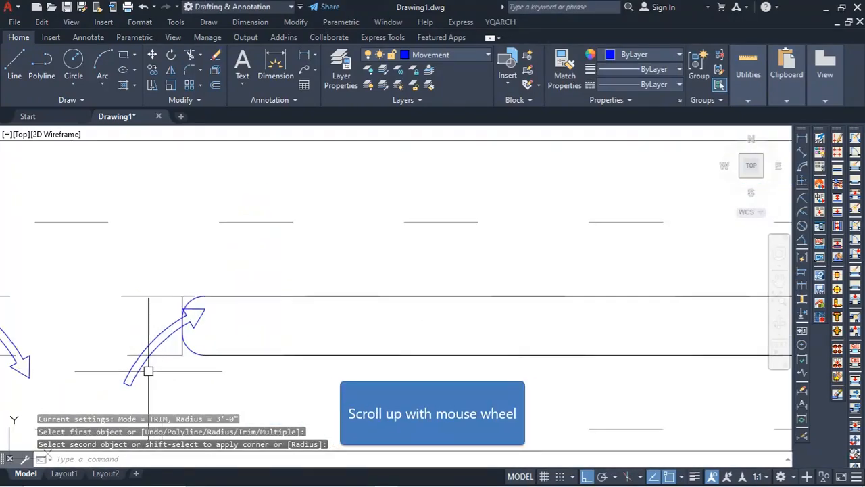
pyautogui.scroll(2, 158, 359)
pyautogui.click(224, 332)
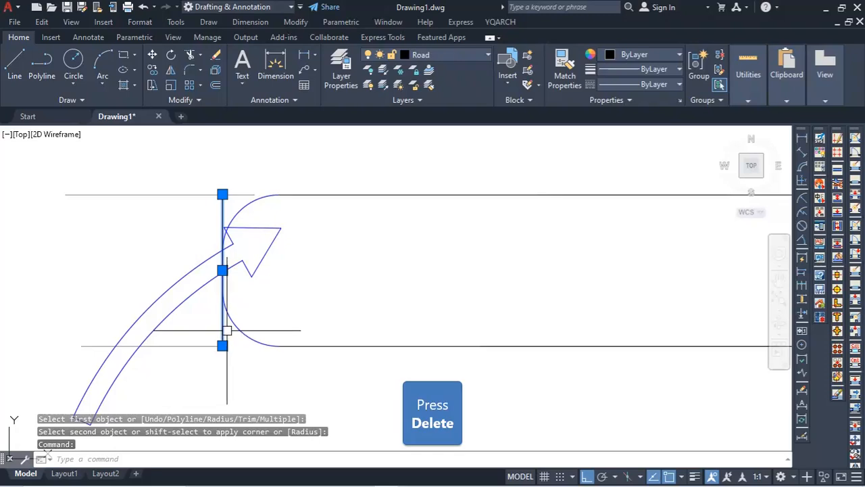
pyautogui.press('Delete')
pyautogui.scroll(-3, 236, 301)
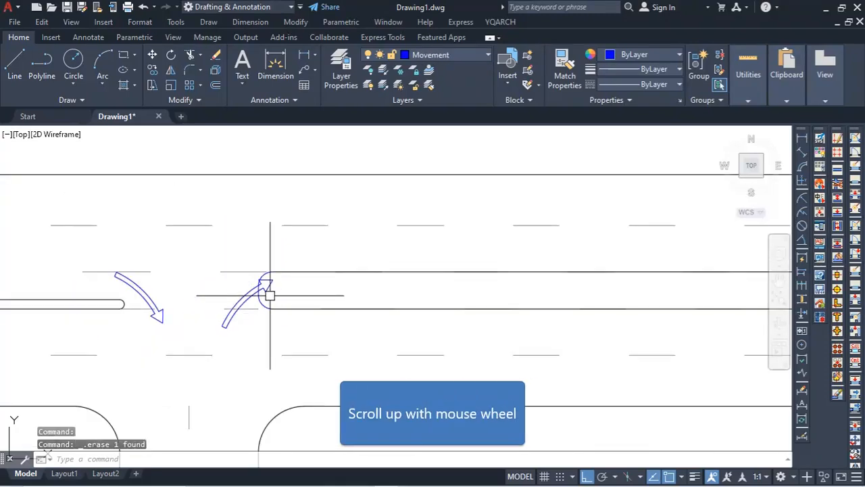
# - Move the northeast-pointing turn arrow at the median's west end straight north by about 3'-2"
pyautogui.scroll(2, 248, 298)
pyautogui.click(248, 298)
pyautogui.write('m')
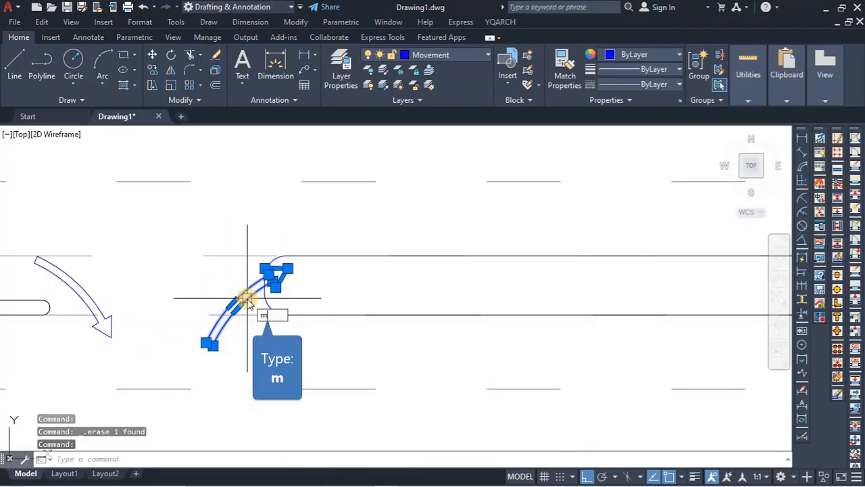
pyautogui.press('Return')
pyautogui.click(271, 351)
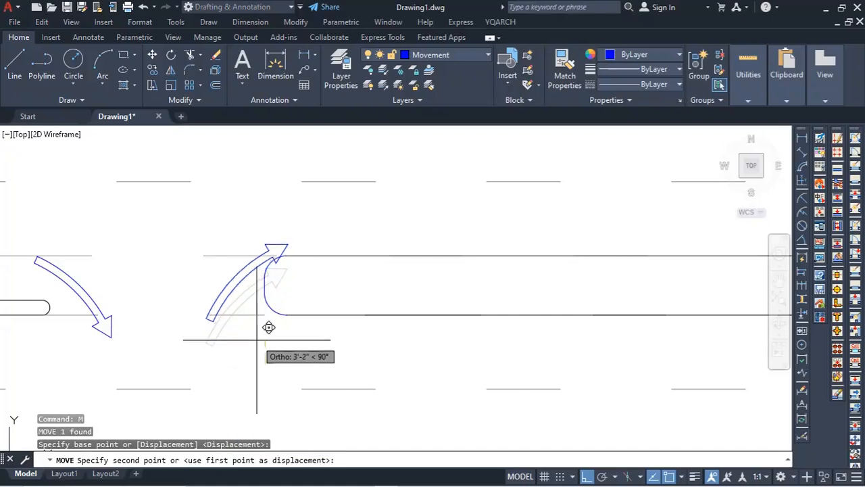
pyautogui.click(266, 328)
pyautogui.scroll(-3, 207, 309)
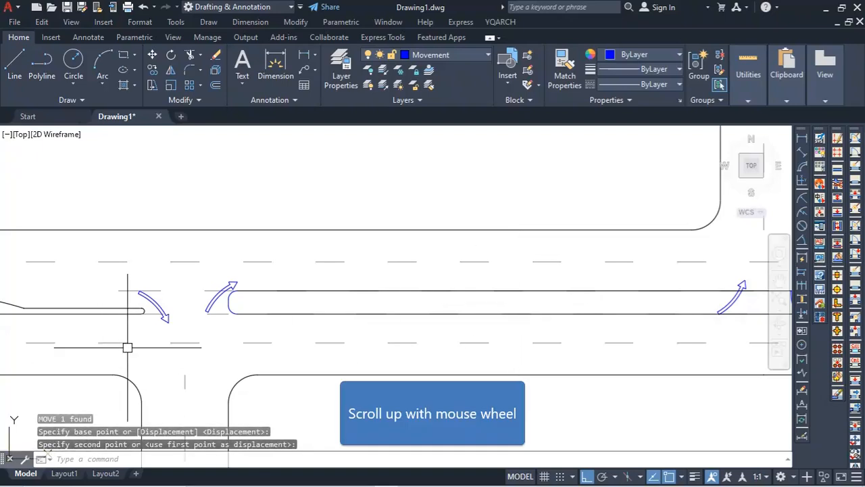
# - Change the arcs and short vertical segment of the central median's rounded west end to the Road layer
pyautogui.scroll(5, 231, 313)
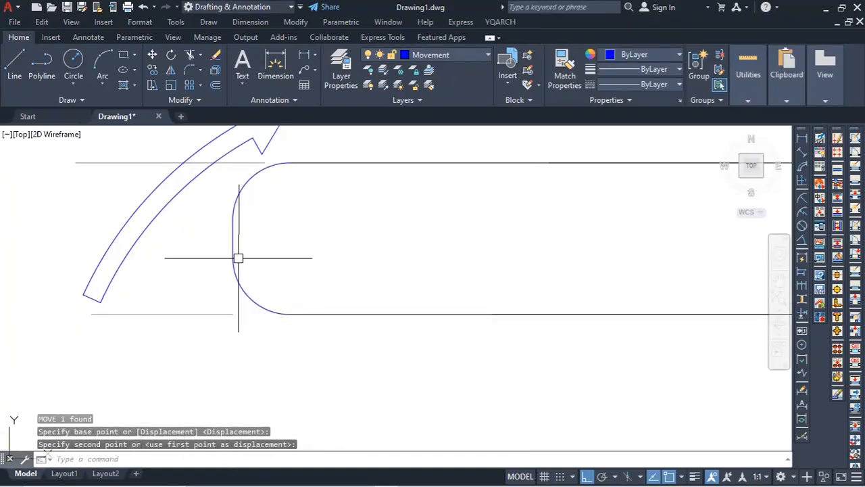
pyautogui.scroll(-4, 230, 244)
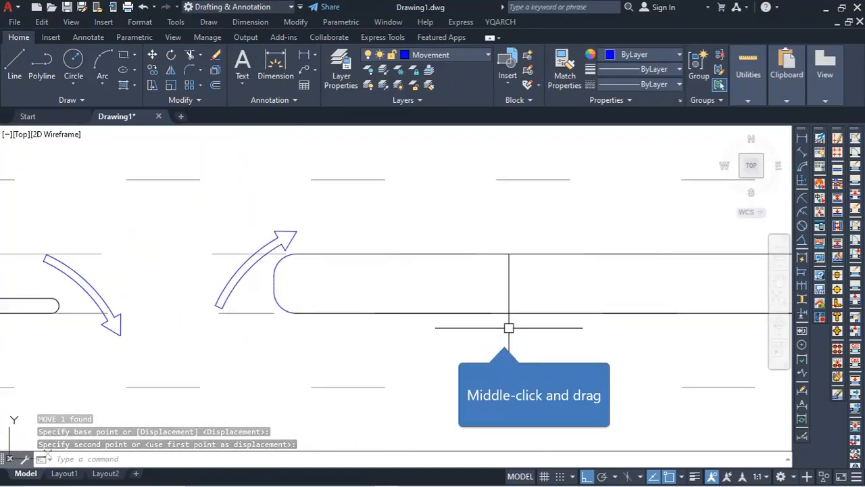
pyautogui.moveTo(504, 334); pyautogui.dragTo(487, 331, button='middle')
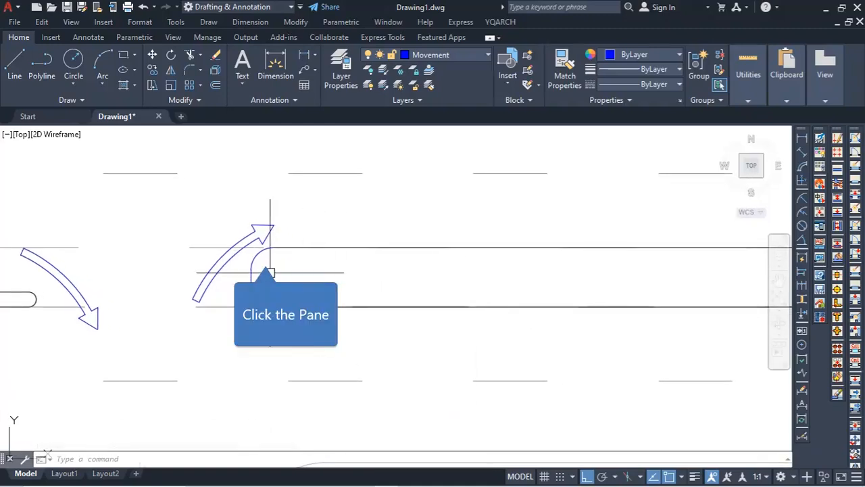
pyautogui.click(246, 288)
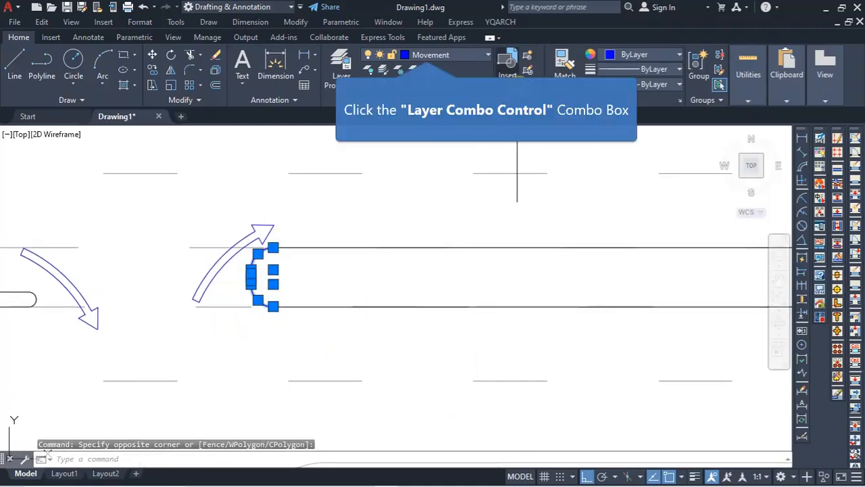
pyautogui.click(431, 55)
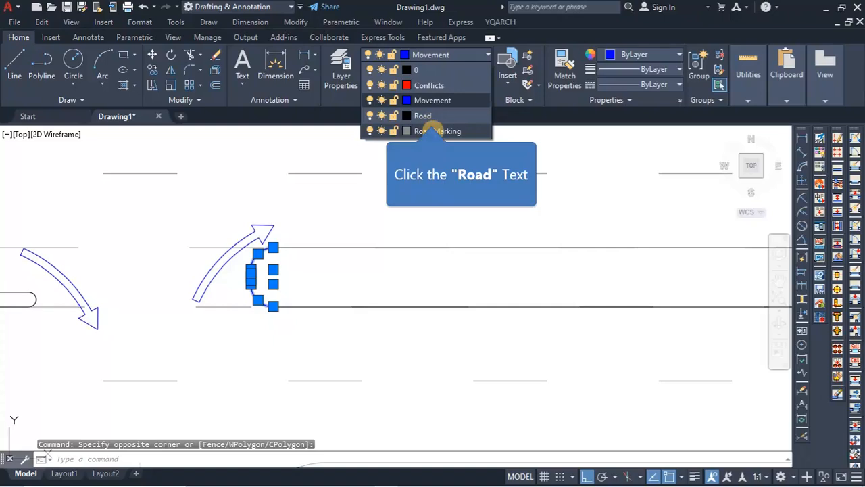
pyautogui.click(431, 117)
pyautogui.scroll(-3, 240, 332)
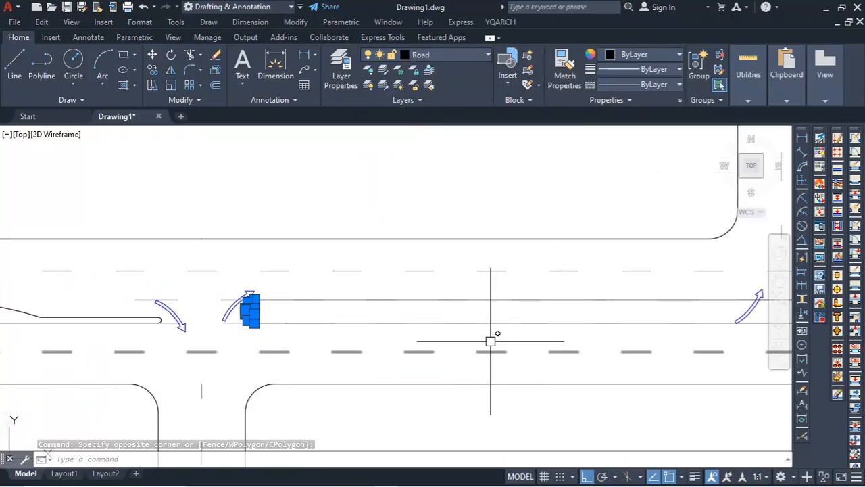
pyautogui.scroll(-2, 330, 342)
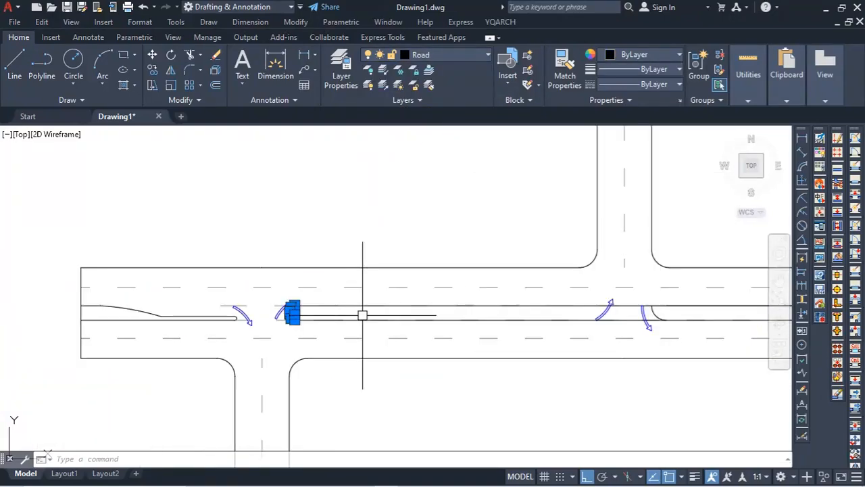
pyautogui.scroll(3, 361, 313)
pyautogui.press('Escape')
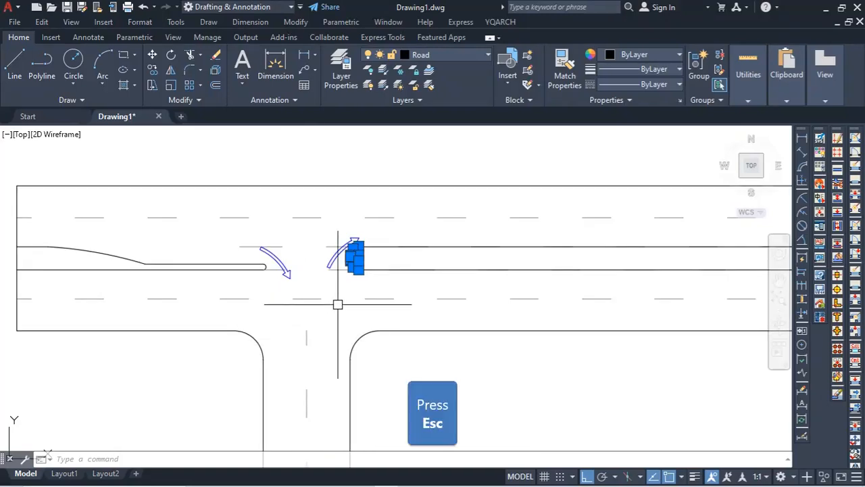
pyautogui.press('Escape')
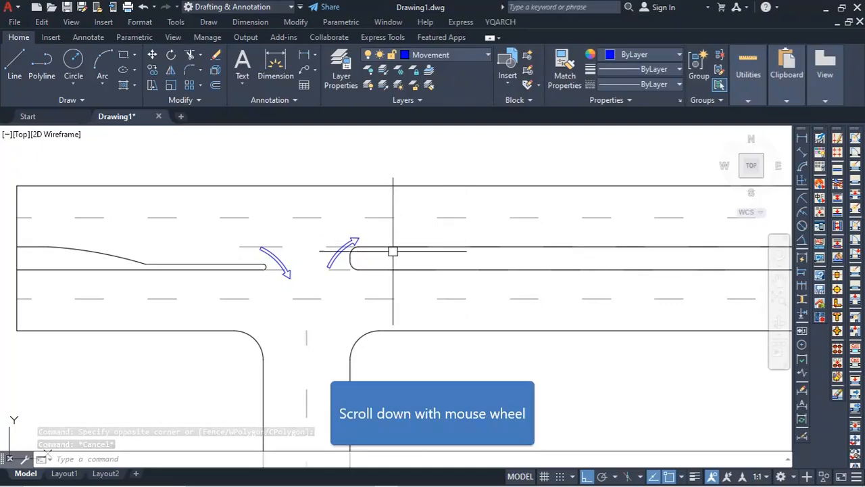
# - Try to lengthen the north side road's west edge line southward toward the central median
pyautogui.scroll(-5, 271, 308)
pyautogui.scroll(4, 478, 257)
pyautogui.scroll(2, 478, 257)
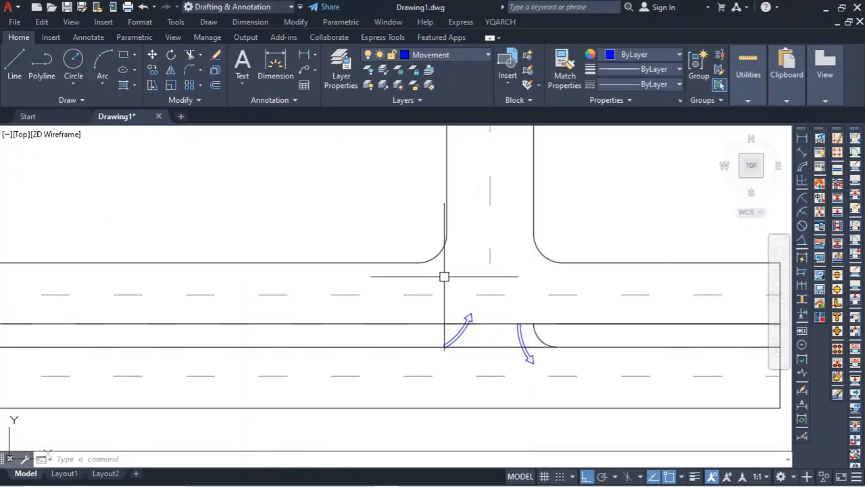
pyautogui.click(447, 224)
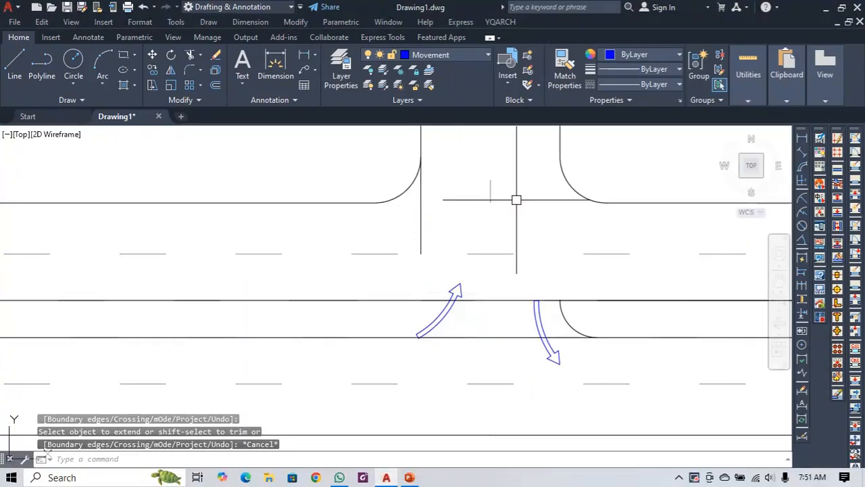
pyautogui.click(418, 226)
pyautogui.moveTo(421, 253); pyautogui.dragTo(410, 350)
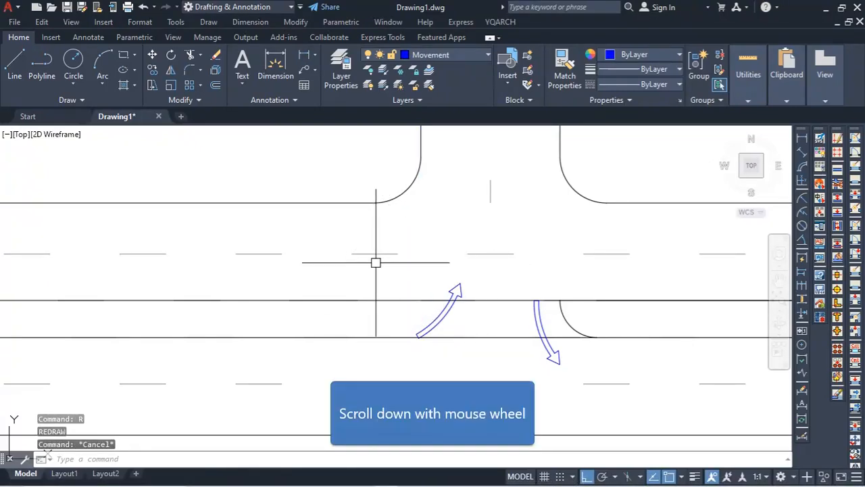
# - Extend the north side road's west edge line south across the main road to the central median's lower edge
pyautogui.scroll(-1, 360, 317)
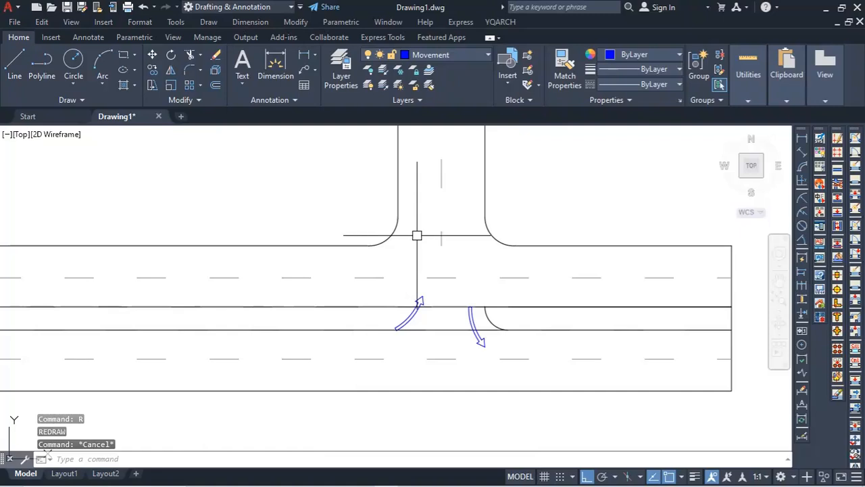
pyautogui.write('e')
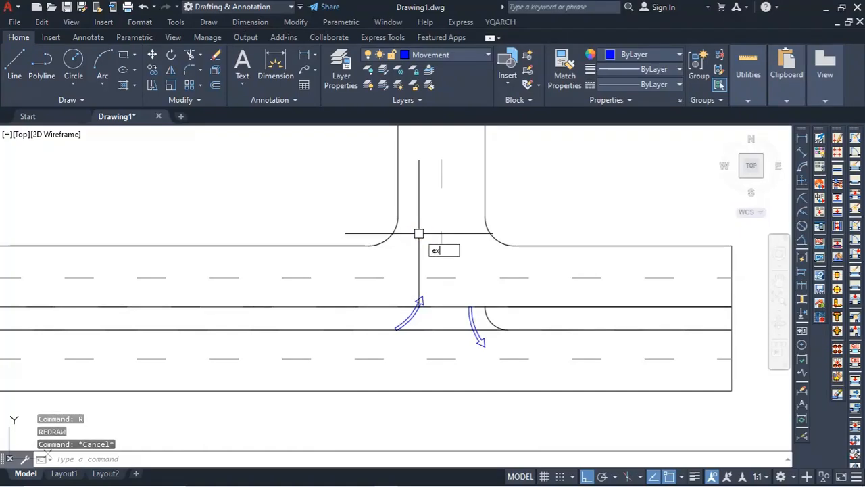
pyautogui.write('x')
pyautogui.press('Return')
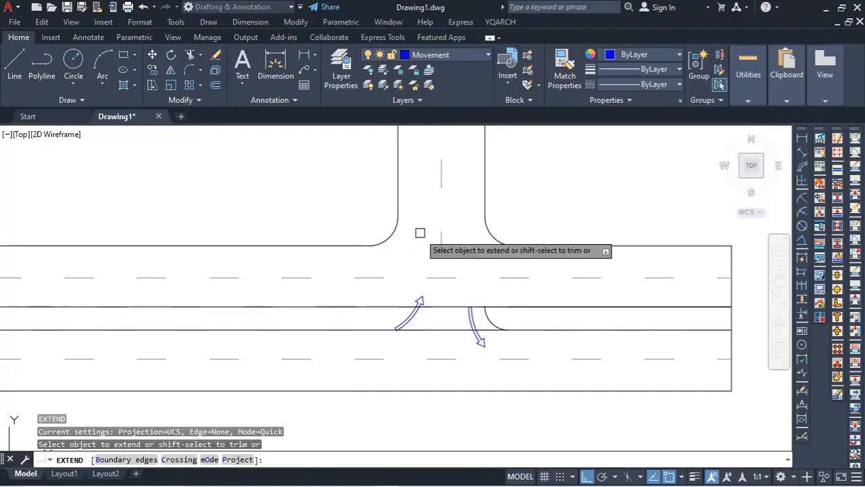
pyautogui.click(397, 193)
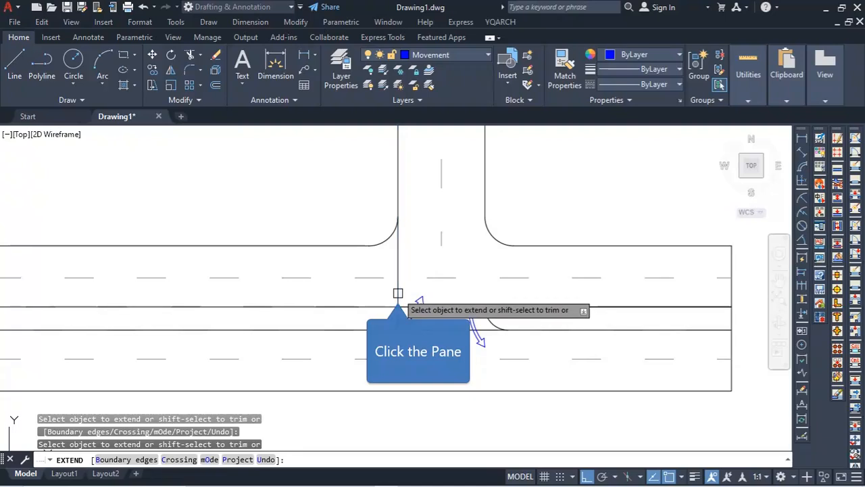
pyautogui.scroll(4, 400, 314)
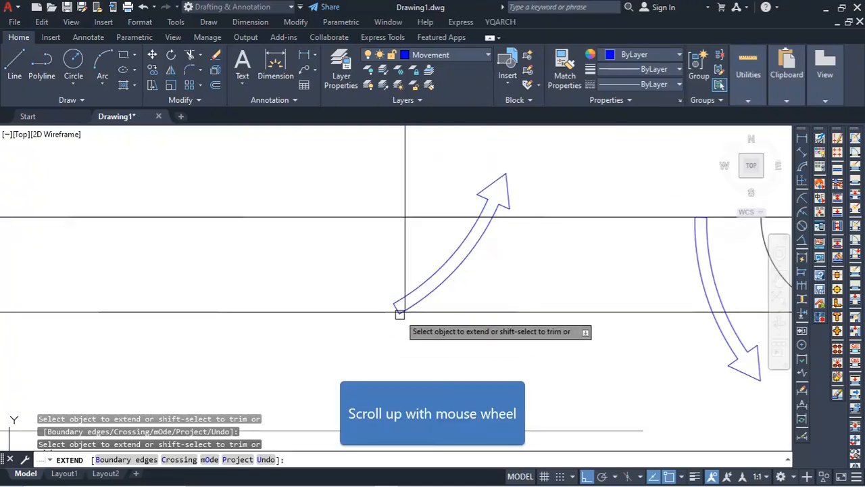
pyautogui.scroll(2, 403, 289)
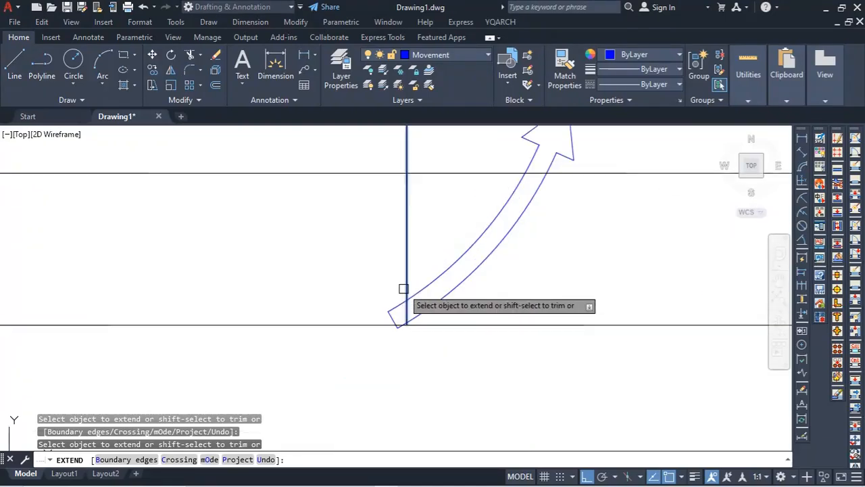
pyautogui.scroll(2, 409, 283)
pyautogui.click(413, 272)
pyautogui.scroll(-3, 371, 358)
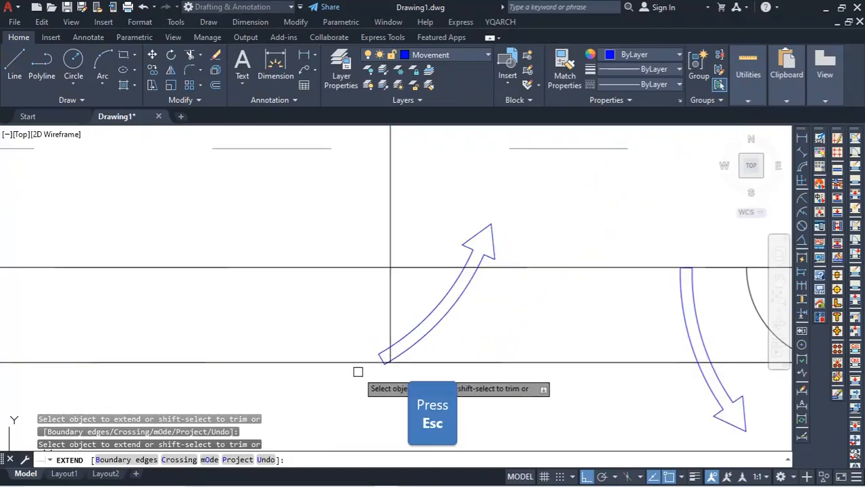
pyautogui.press('Escape')
pyautogui.scroll(-3, 409, 303)
pyautogui.scroll(-2, 417, 299)
pyautogui.scroll(5, 418, 294)
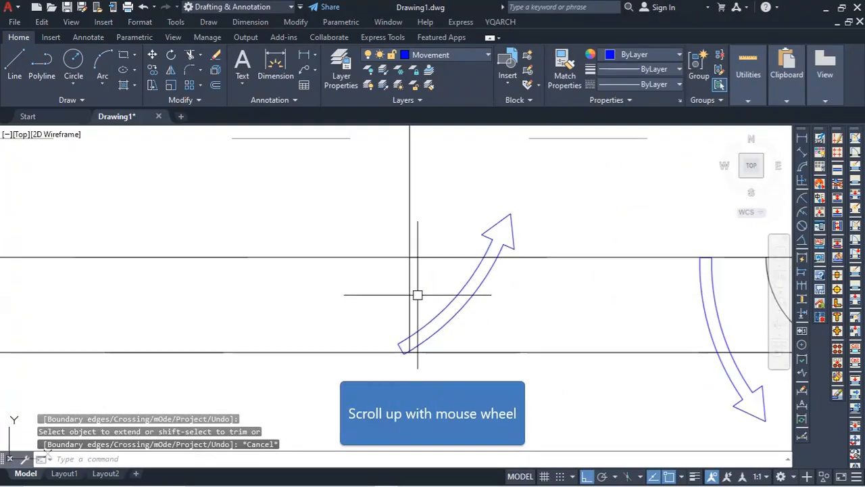
# - Try to trim the median's upper and lower edge lines just east of the extended side road edge
pyautogui.write('tr')
pyautogui.press('Return')
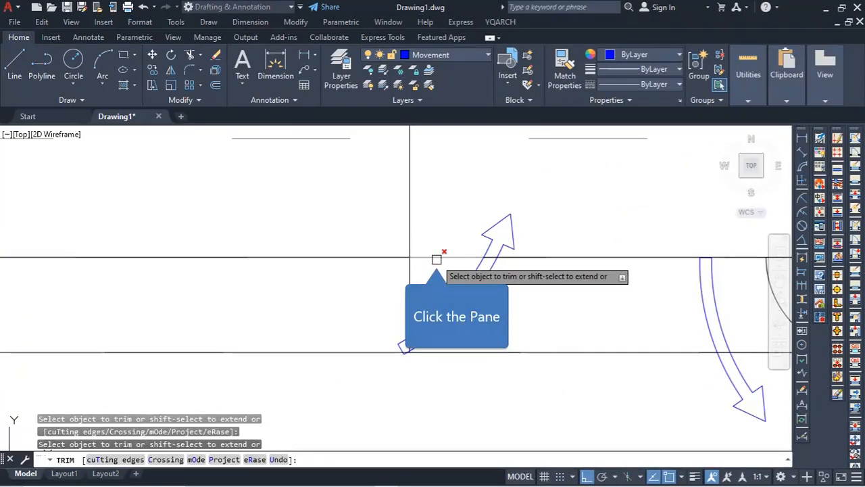
pyautogui.click(432, 293)
pyautogui.scroll(3, 418, 349)
pyautogui.scroll(1, 419, 350)
pyautogui.click(391, 368)
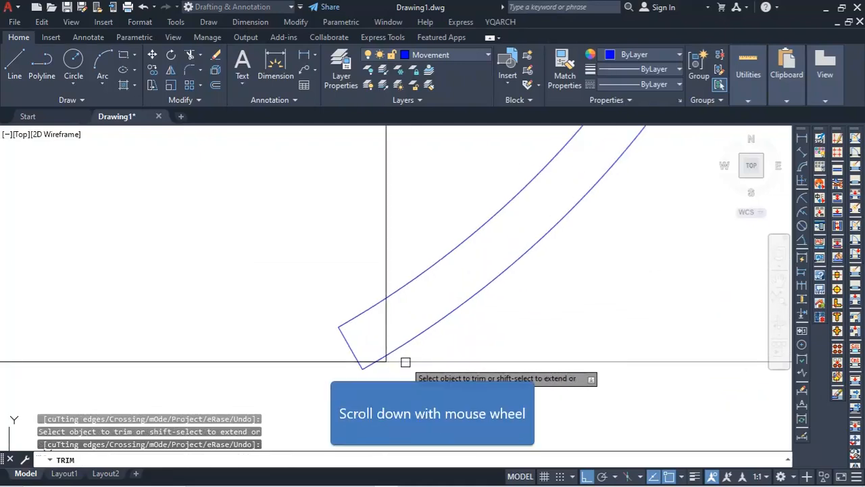
pyautogui.scroll(-4, 407, 368)
pyautogui.press('Escape')
pyautogui.scroll(4, 404, 373)
pyautogui.write('t')
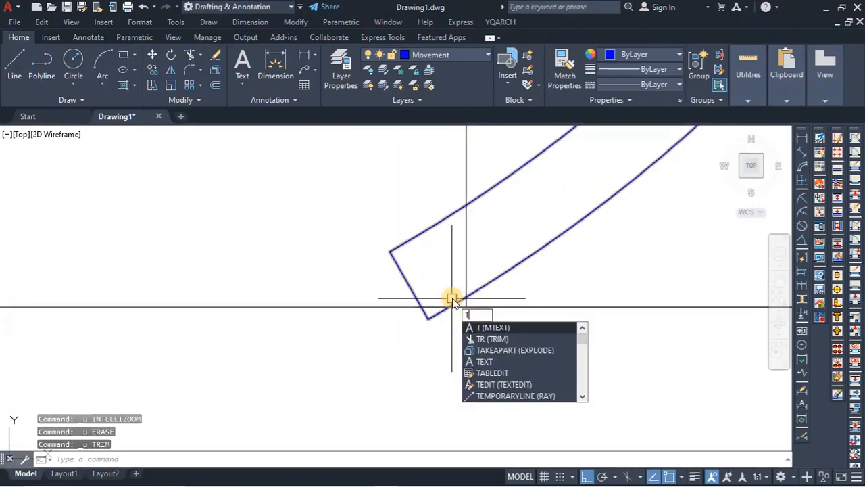
pyautogui.press('Return')
pyautogui.press('Escape')
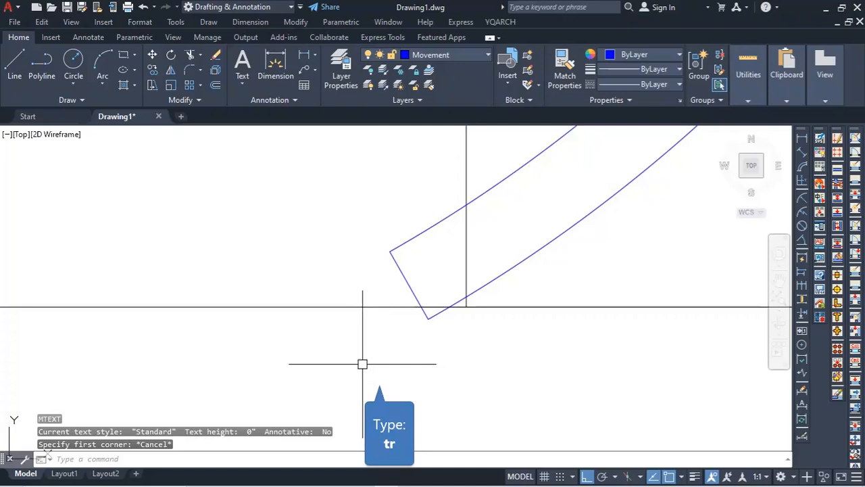
# - Trim the central median's edge lines back to the extended west edge of the north side road
pyautogui.write('tr')
pyautogui.press('Return')
pyautogui.scroll(-5, 367, 357)
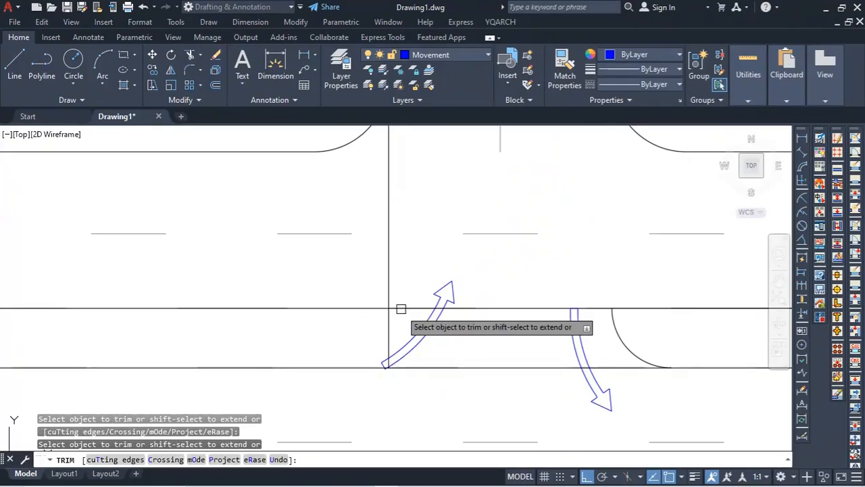
pyautogui.click(396, 311)
pyautogui.press('Escape')
pyautogui.scroll(-3, 471, 333)
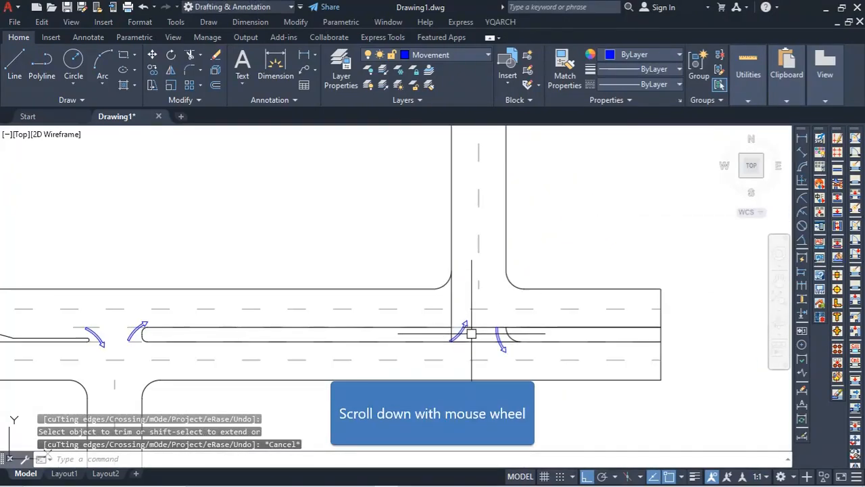
# - Mirror the central median's rounded west end about a vertical axis through the midpoint of its upper edge, keeping the source objects
pyautogui.scroll(5, 154, 353)
pyautogui.click(100, 284)
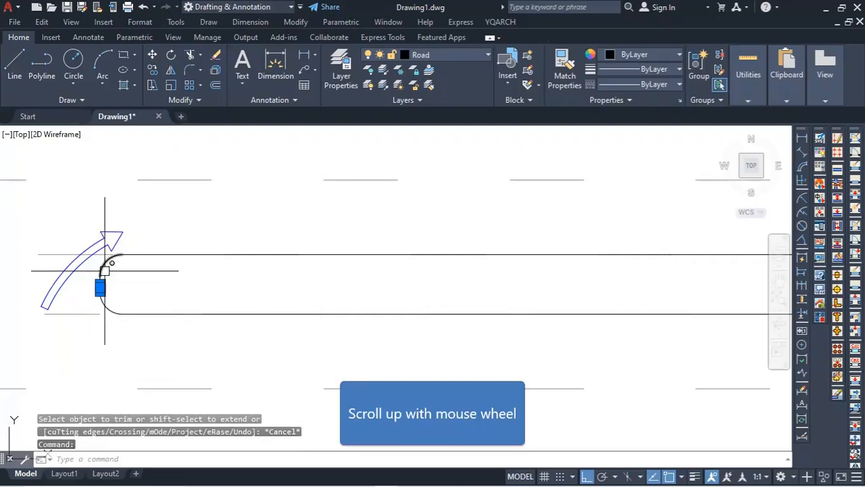
pyautogui.scroll(3, 100, 284)
pyautogui.click(96, 222)
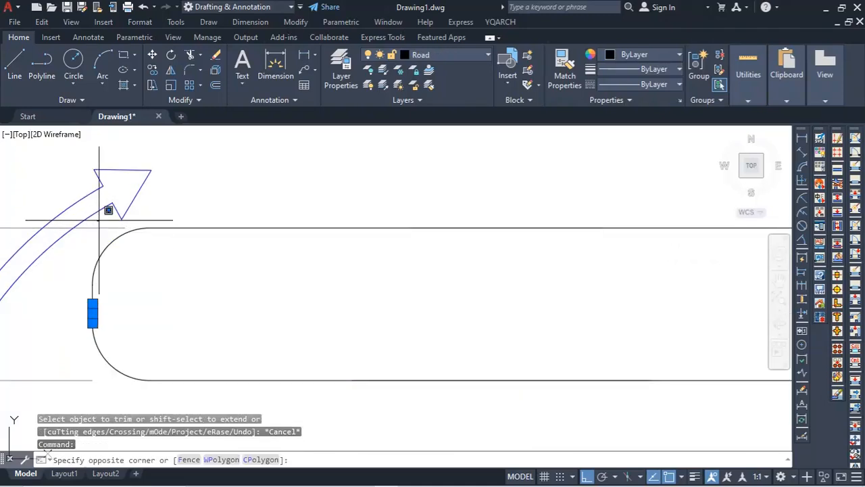
pyautogui.click(219, 398)
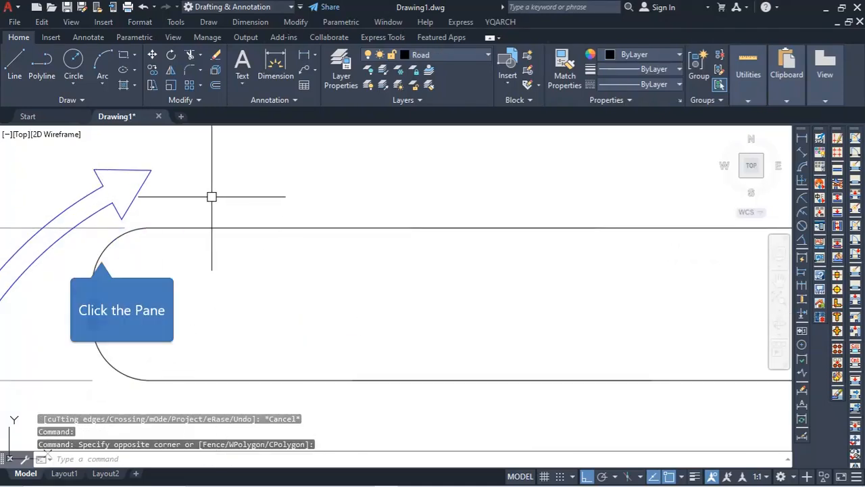
pyautogui.click(101, 253)
pyautogui.click(80, 262)
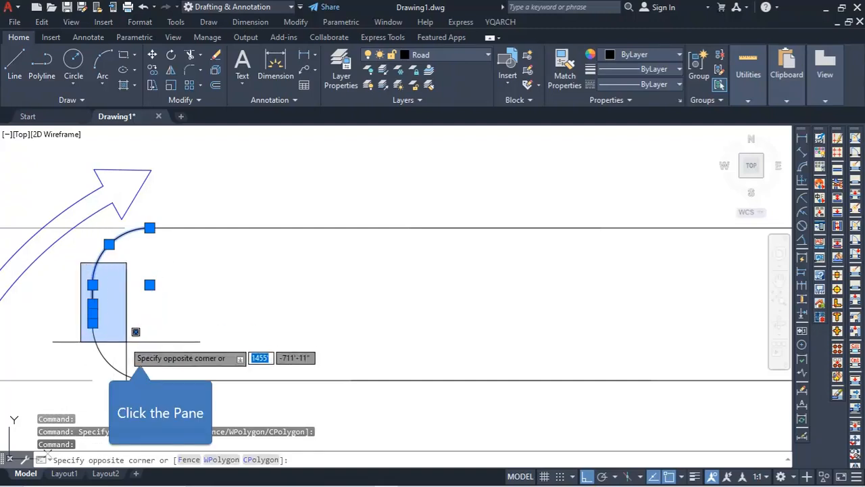
pyautogui.click(148, 352)
pyautogui.click(121, 372)
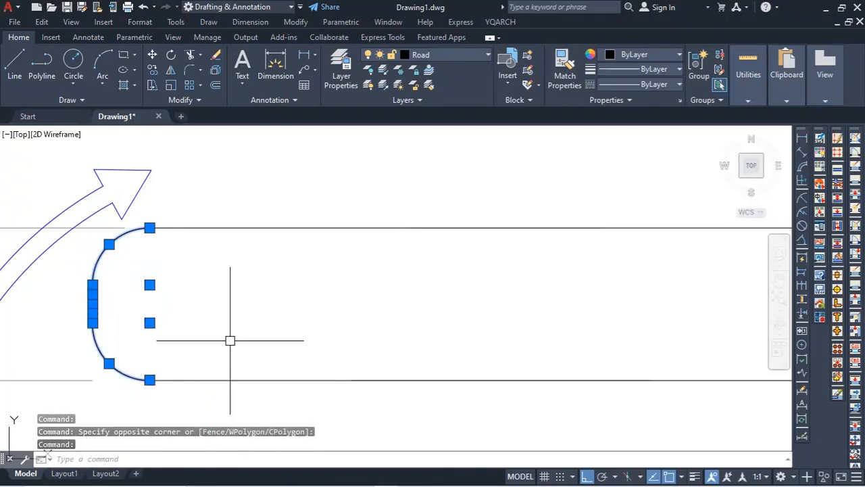
pyautogui.write('mi')
pyautogui.press('Return')
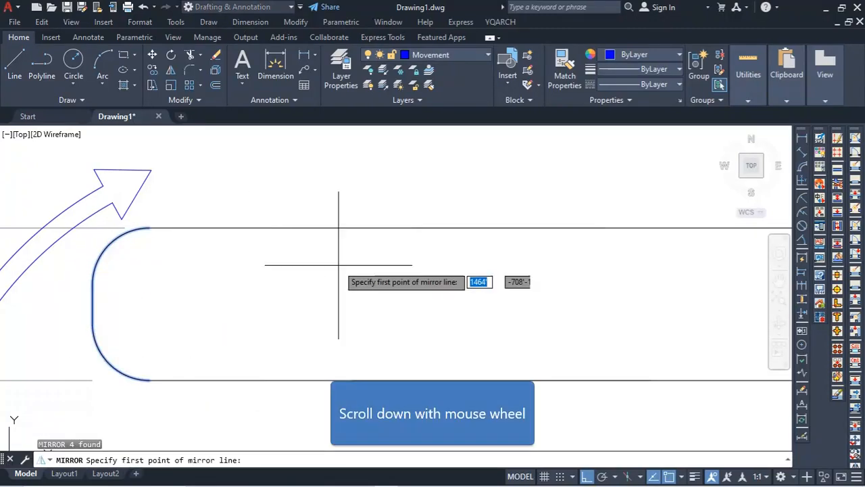
pyautogui.scroll(-3, 403, 300)
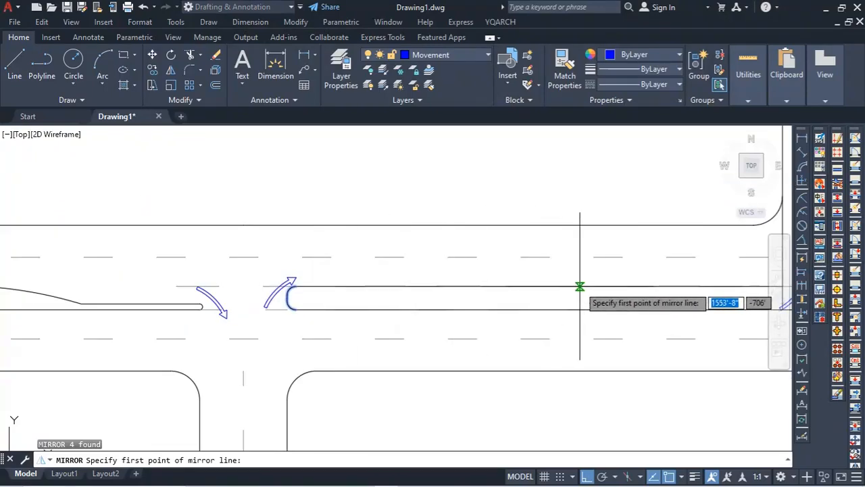
pyautogui.click(538, 287)
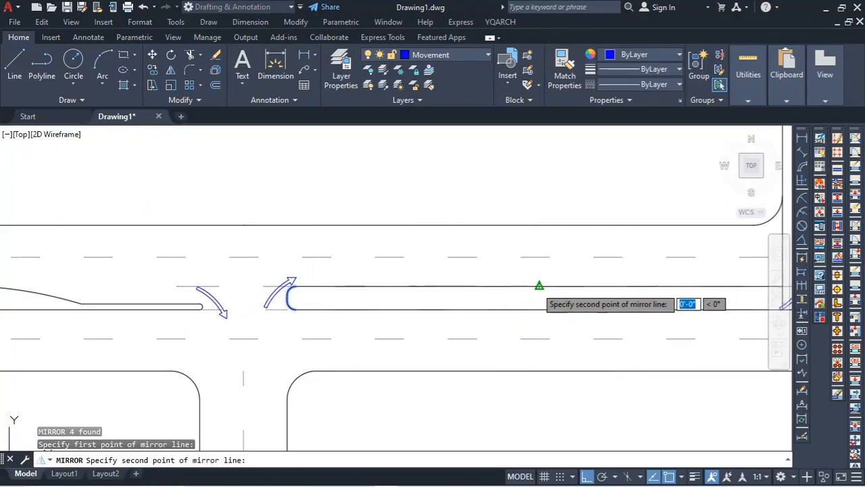
pyautogui.click(534, 326)
pyautogui.click(568, 358)
pyautogui.scroll(-6, 363, 342)
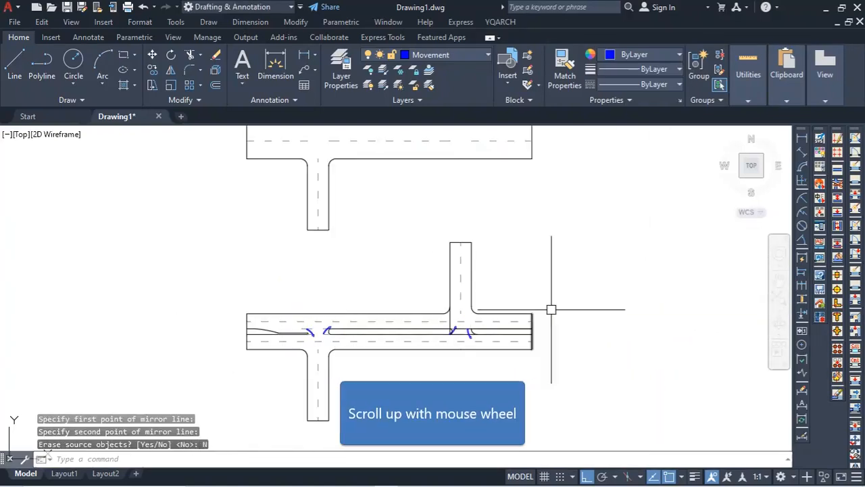
# - Stretch the west end of the east median's upper edge line to the top of its rounded corner
pyautogui.scroll(8, 289, 386)
pyautogui.scroll(-3, 439, 225)
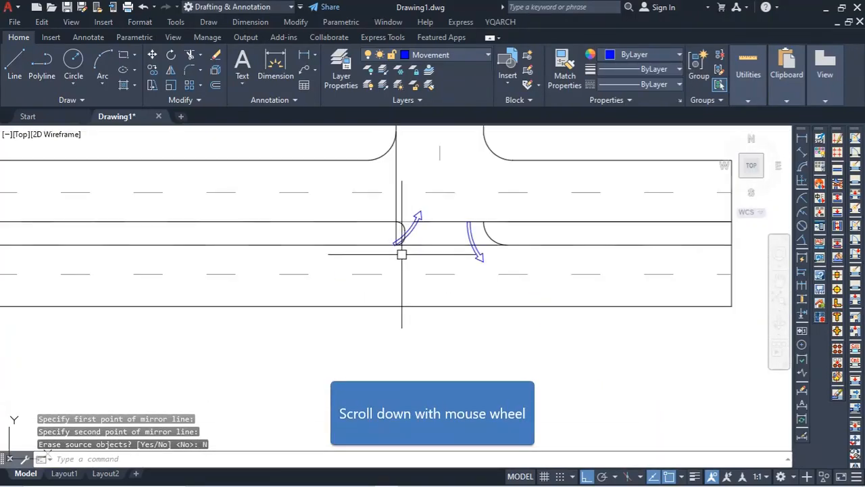
pyautogui.scroll(4, 409, 228)
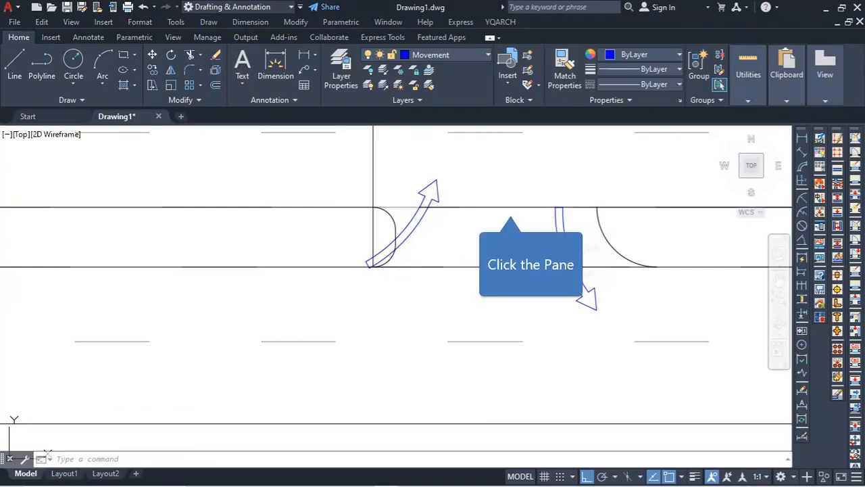
pyautogui.click(510, 207)
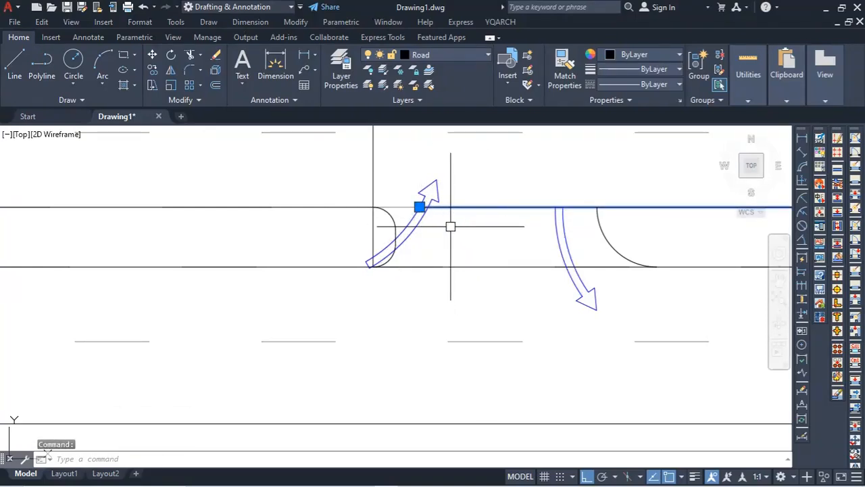
pyautogui.click(420, 207)
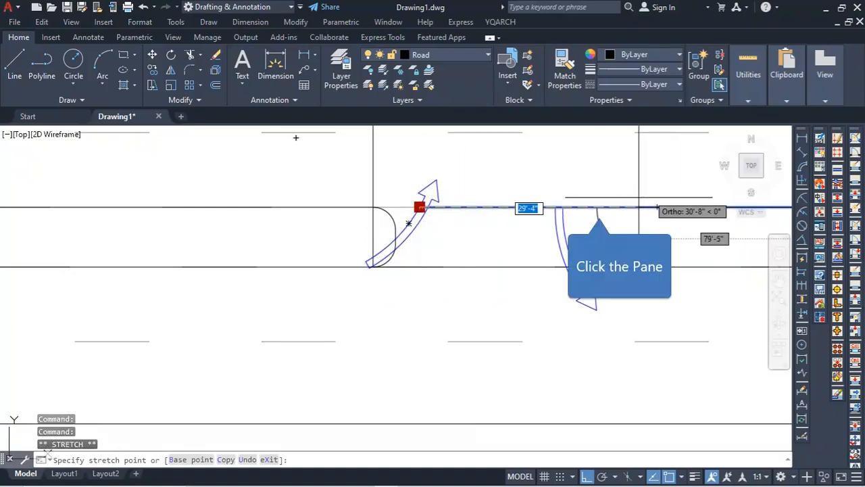
pyautogui.click(597, 207)
pyautogui.press('Escape')
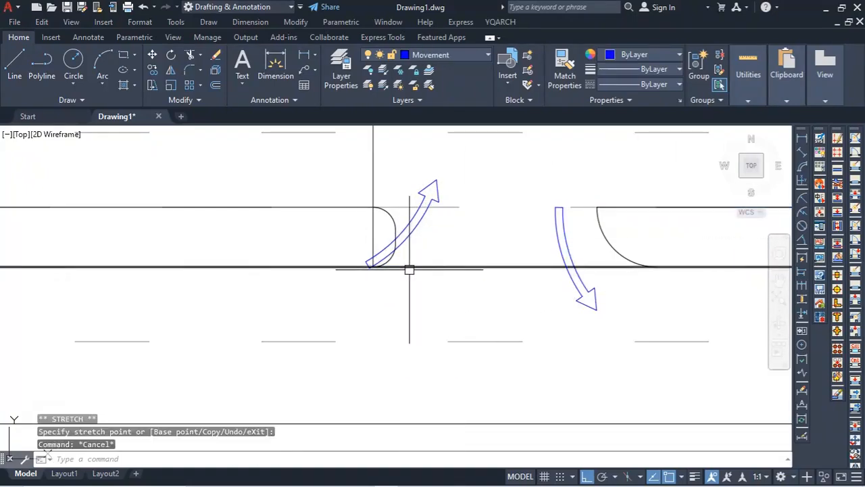
# - Trim the lower median edge line across the opening between the central median's rounded east end and the east median
pyautogui.write('tr')
pyautogui.press('Return')
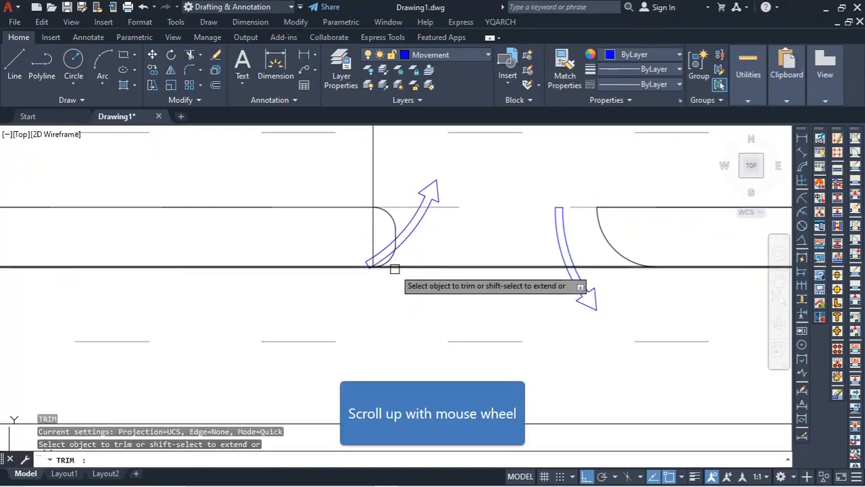
pyautogui.scroll(2, 397, 269)
pyautogui.scroll(-3, 370, 254)
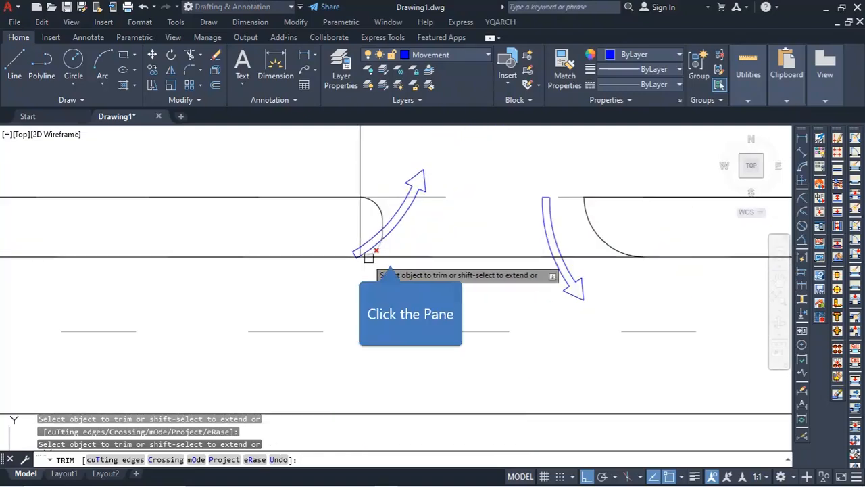
pyautogui.press('Escape')
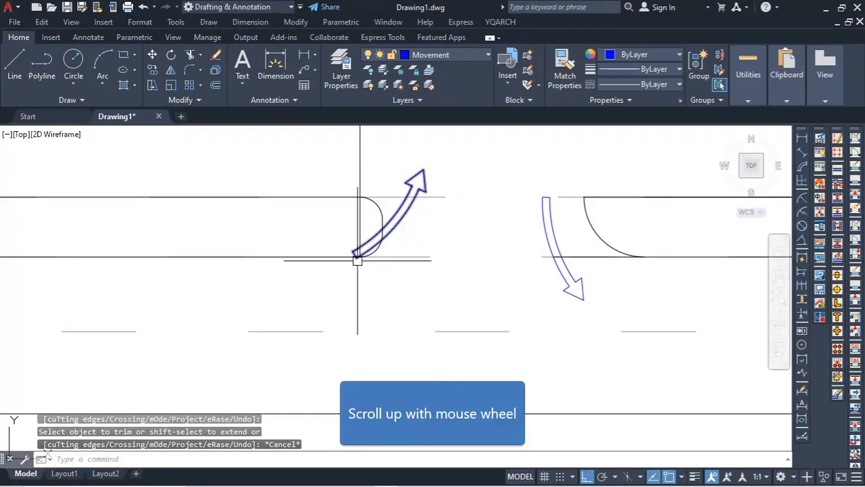
# - Move the north-east-pointing turn arrow horizontally east so its tail clears the central median's rounded east end
pyautogui.scroll(3, 355, 253)
pyautogui.scroll(-1, 349, 269)
pyautogui.click(374, 229)
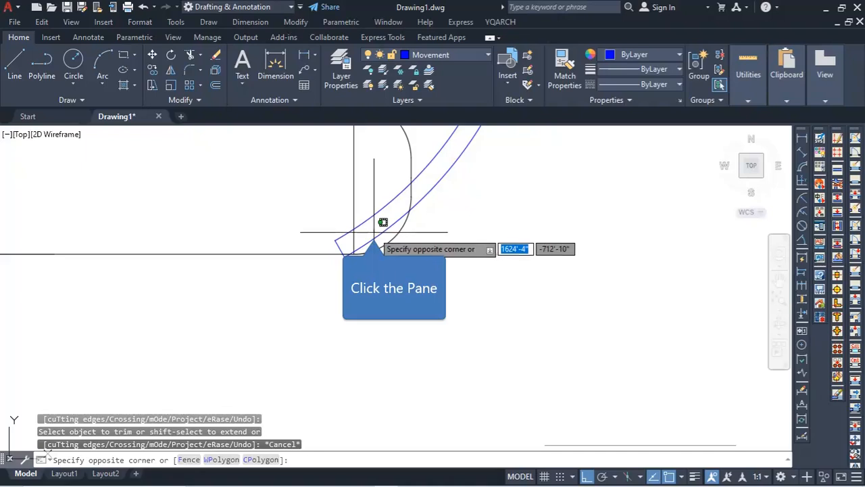
pyautogui.click(370, 240)
pyautogui.write('m')
pyautogui.press('Return')
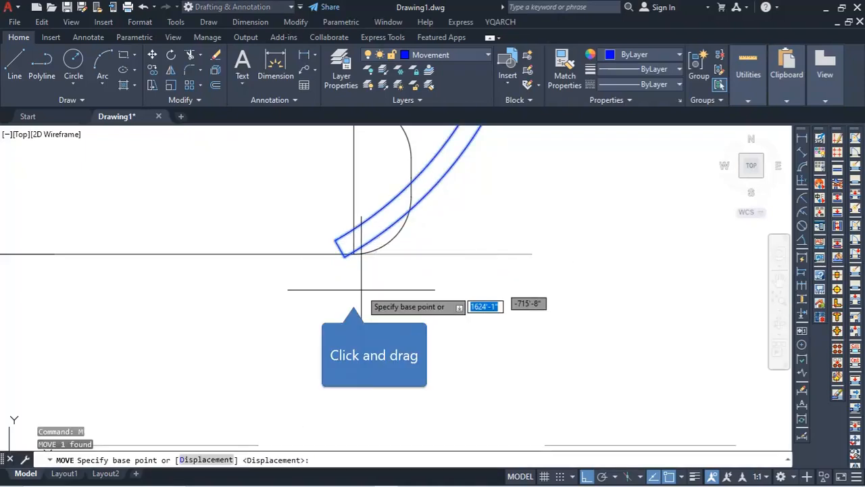
pyautogui.moveTo(353, 291); pyautogui.dragTo(425, 292)
# - Delete the old east median's rounded corner and all of its upper and lower edge lines
pyautogui.scroll(-3, 425, 292)
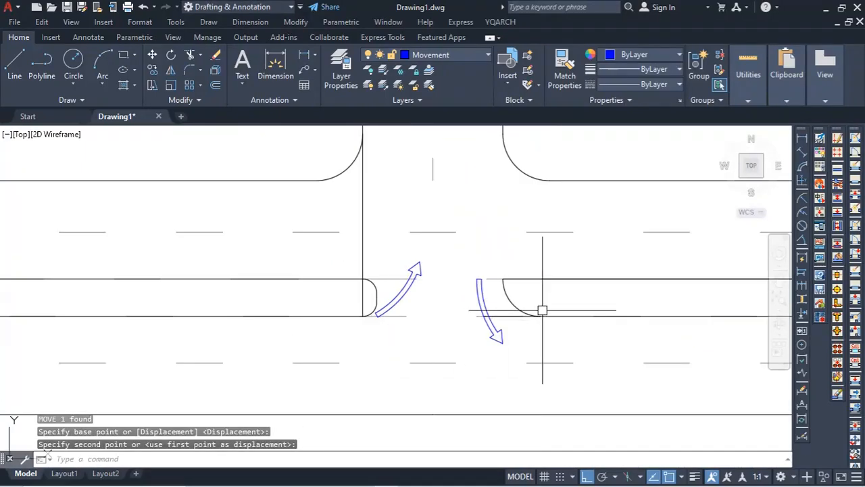
pyautogui.click(494, 324)
pyautogui.click(503, 297)
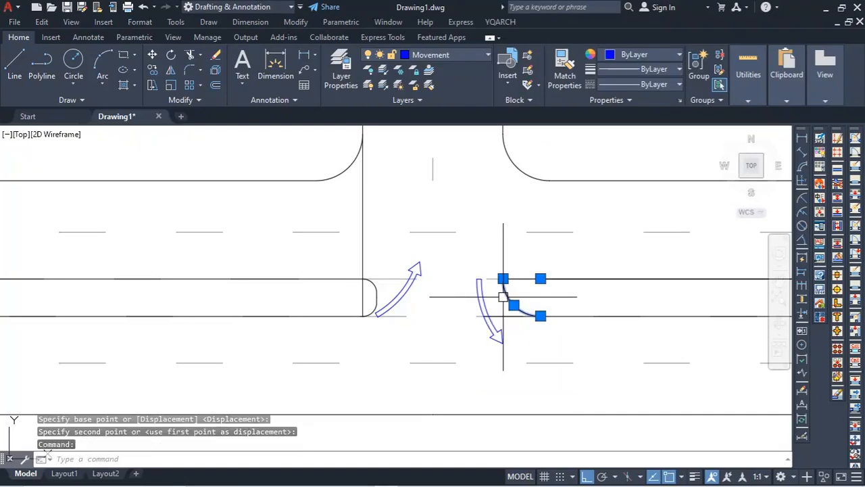
pyautogui.click(558, 278)
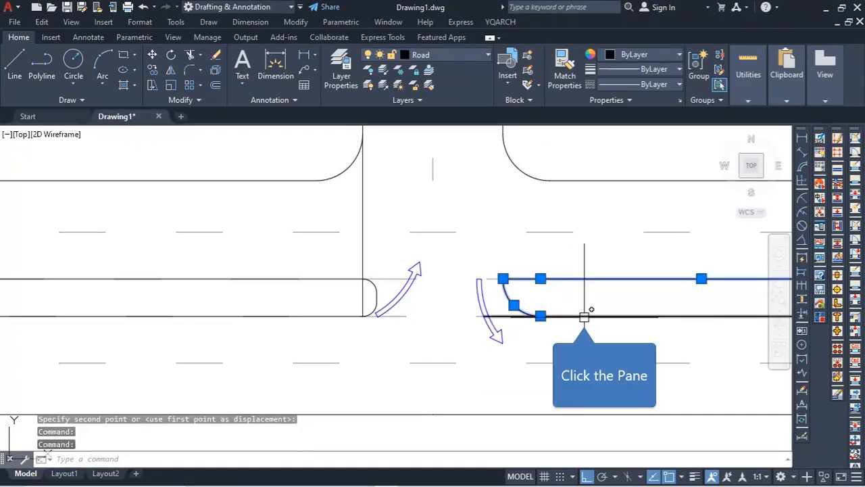
pyautogui.press('Delete')
pyautogui.scroll(-7, 560, 309)
pyautogui.scroll(5, 531, 290)
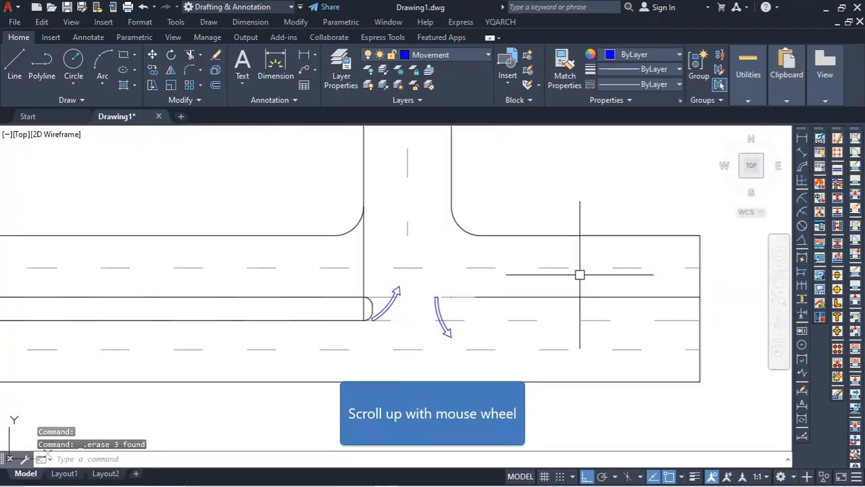
pyautogui.click(547, 298)
pyautogui.press('Delete')
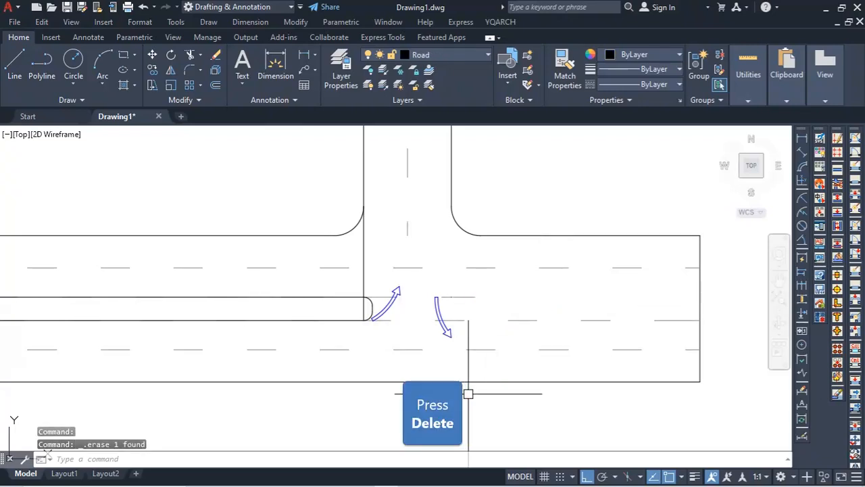
# - Mirror the tapered west median about a vertical axis through the midpoint of the central median's edge, keeping the source objects
pyautogui.scroll(-6, 577, 315)
pyautogui.scroll(6, 392, 256)
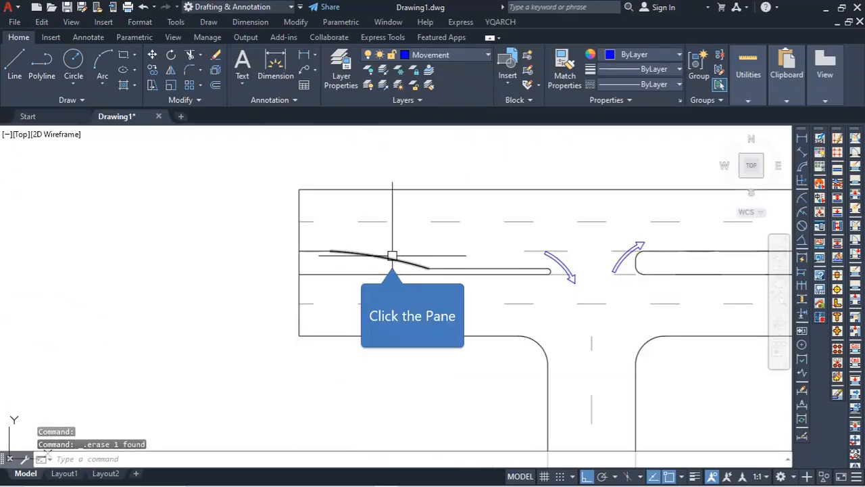
pyautogui.click(392, 258)
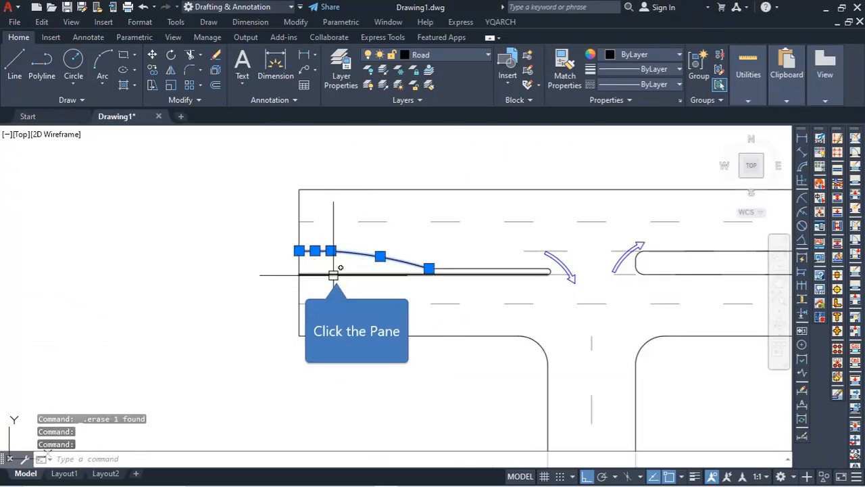
pyautogui.click(331, 274)
pyautogui.scroll(5, 427, 277)
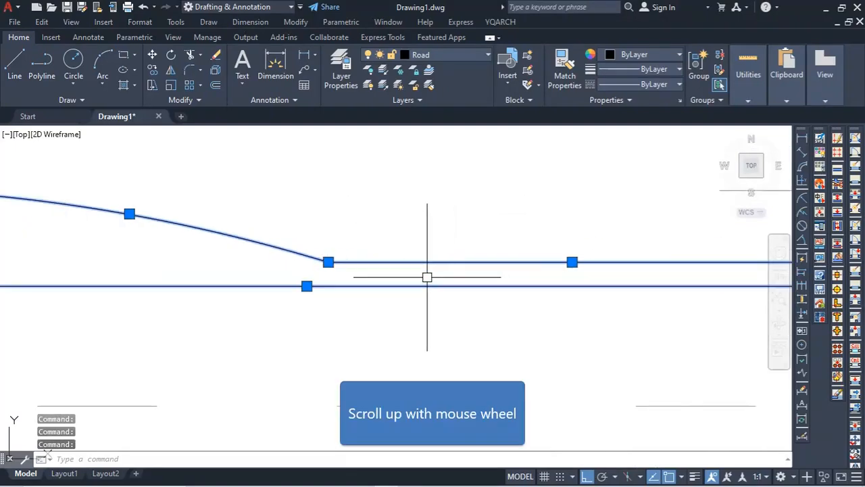
pyautogui.scroll(-5, 432, 283)
pyautogui.scroll(6, 439, 292)
pyautogui.moveTo(303, 198); pyautogui.dragTo(368, 302)
pyautogui.write('mi')
pyautogui.press('Return')
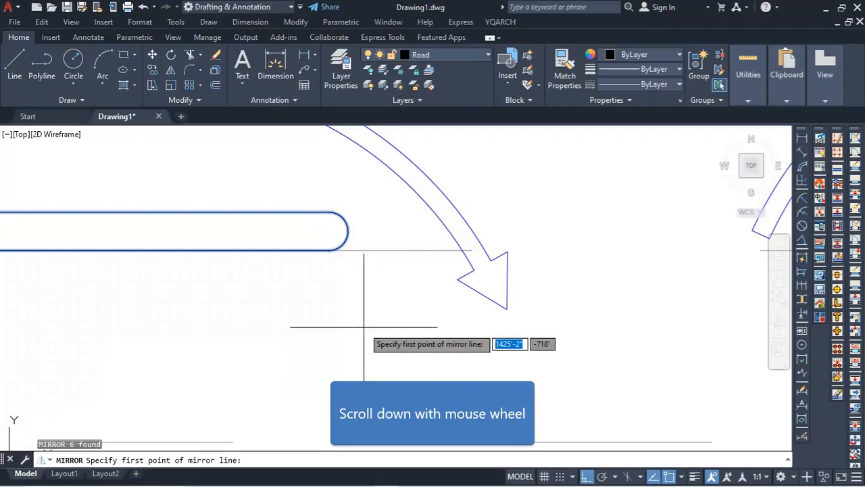
pyautogui.scroll(-5, 365, 328)
pyautogui.scroll(-3, 488, 335)
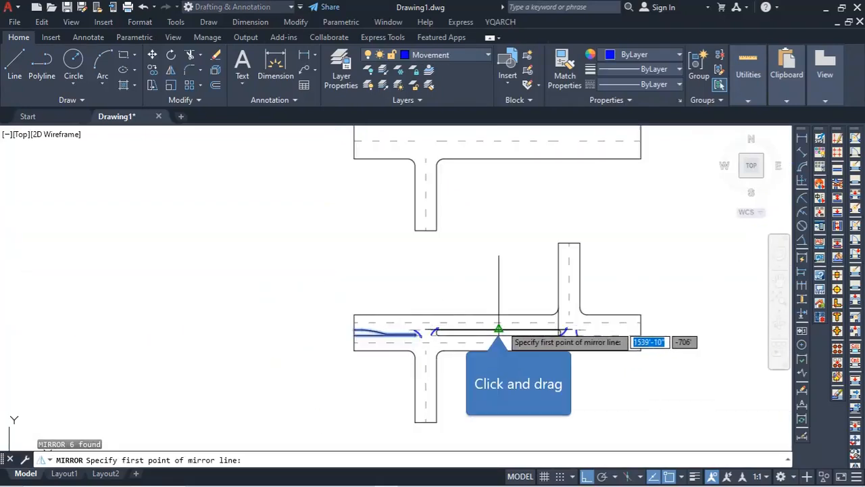
pyautogui.click(498, 332)
pyautogui.click(473, 410)
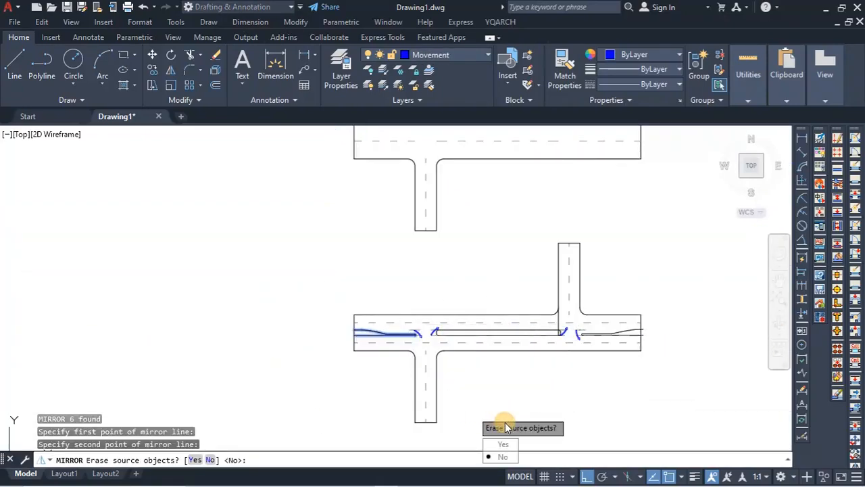
pyautogui.click(500, 454)
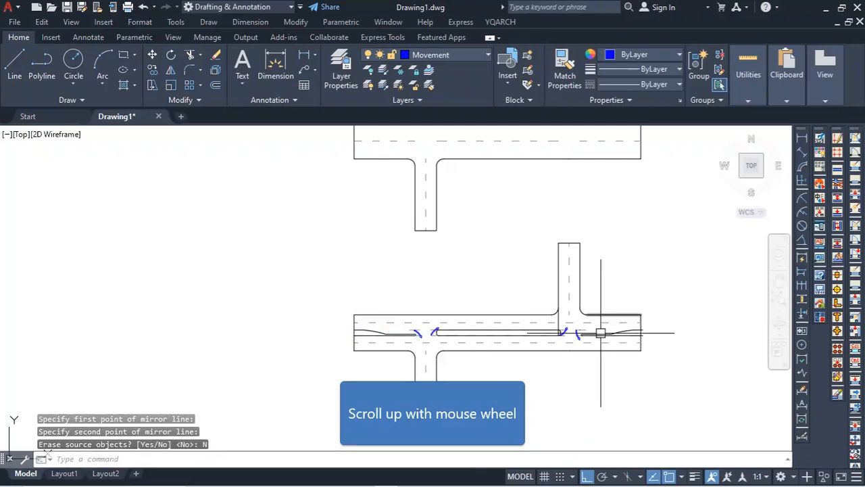
# - Flip the tapered east median vertically about a horizontal axis through the midpoint of the central median's east end, erasing the source objects
pyautogui.scroll(3, 601, 332)
pyautogui.moveTo(610, 340); pyautogui.dragTo(479, 329, button='middle')
pyautogui.moveTo(409, 262); pyautogui.dragTo(701, 309)
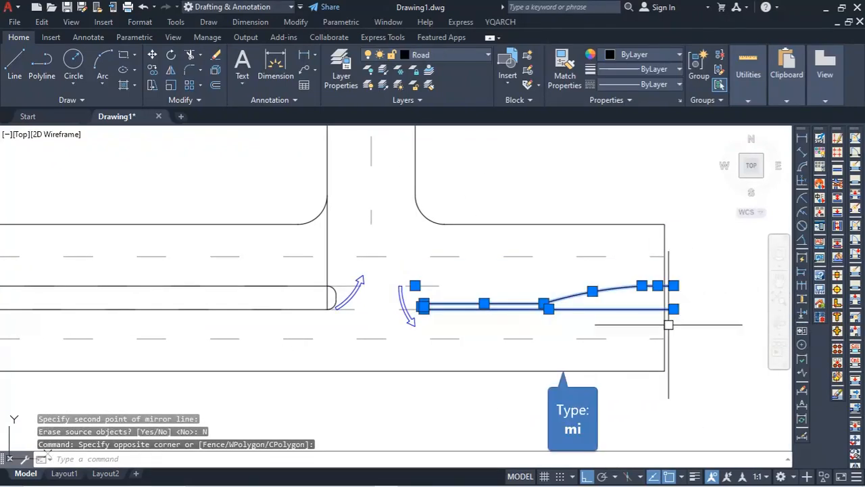
pyautogui.write('mi')
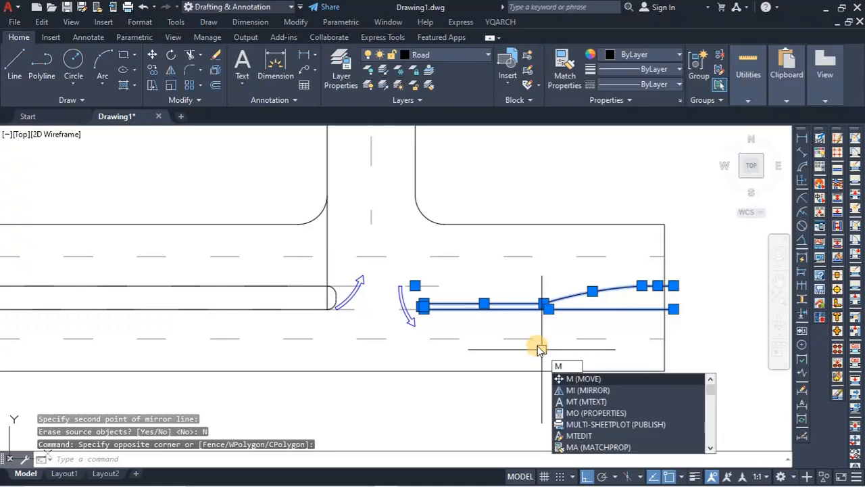
pyautogui.press('Return')
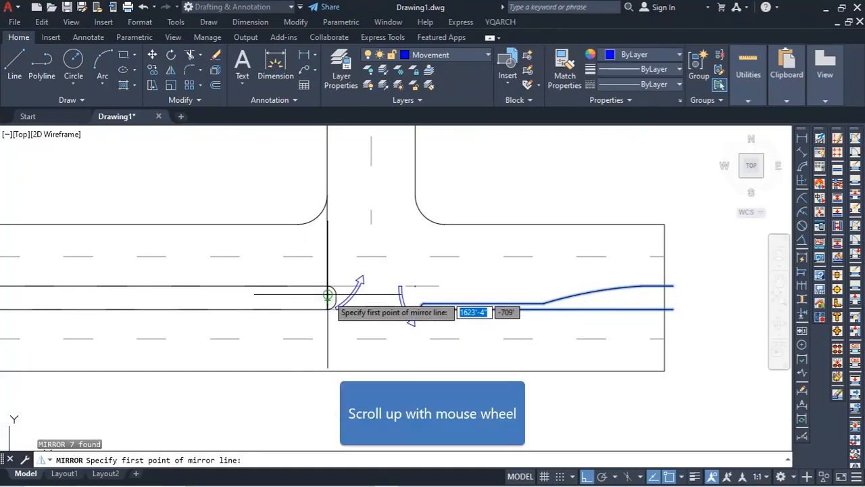
pyautogui.scroll(5, 328, 295)
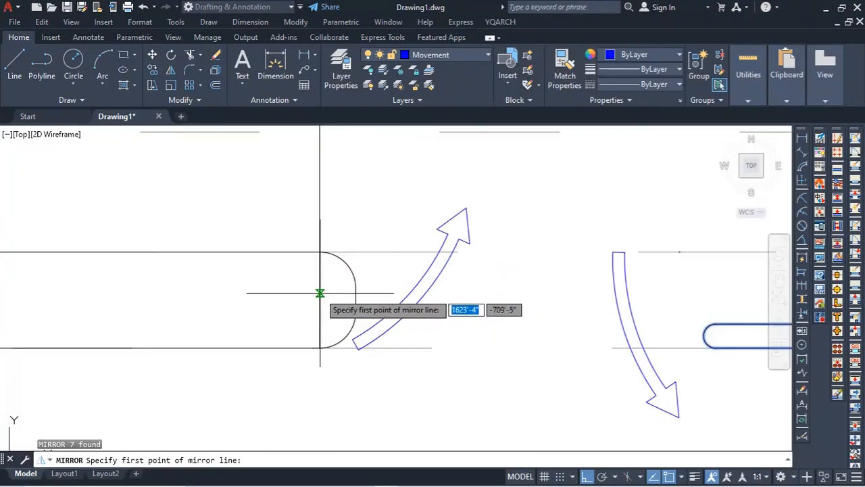
pyautogui.click(356, 300)
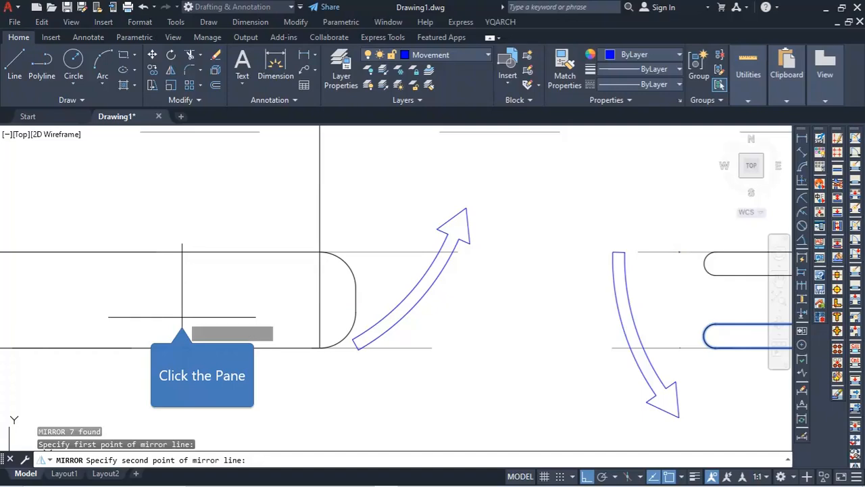
pyautogui.click(269, 404)
pyautogui.click(213, 350)
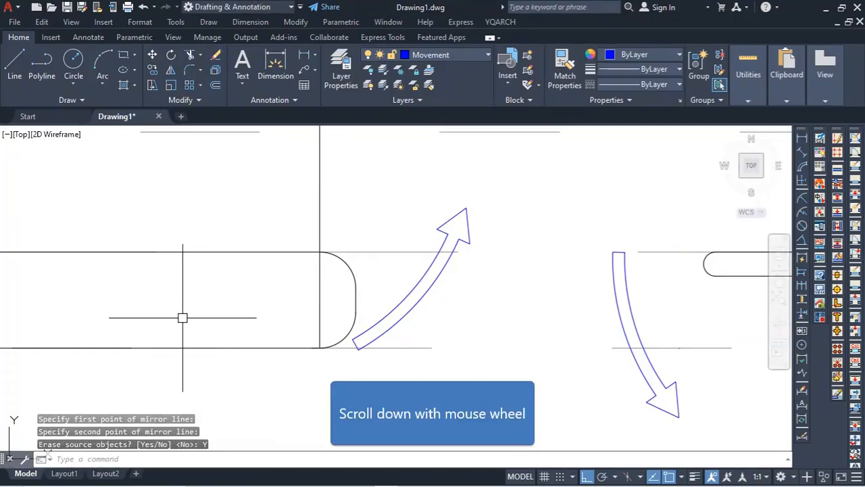
# - Copy the two turn arrows from the west median opening to the central median's east end
pyautogui.scroll(-5, 270, 325)
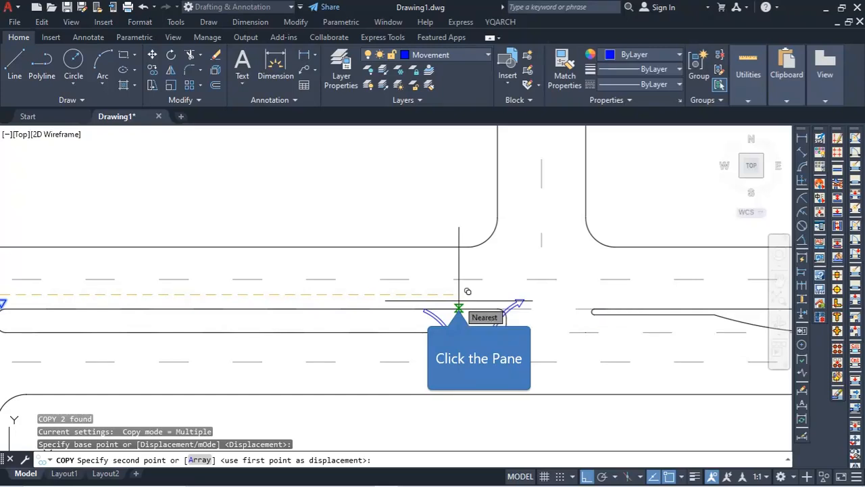
pyautogui.click(516, 305)
pyautogui.press('Escape')
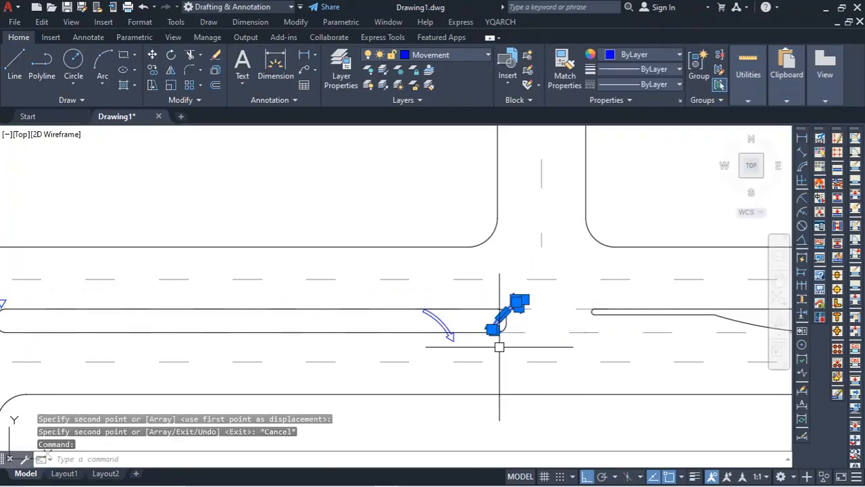
# - Rotate the copied north-east-pointing turn arrow 90° counterclockwise about its tail
pyautogui.scroll(-3, 495, 344)
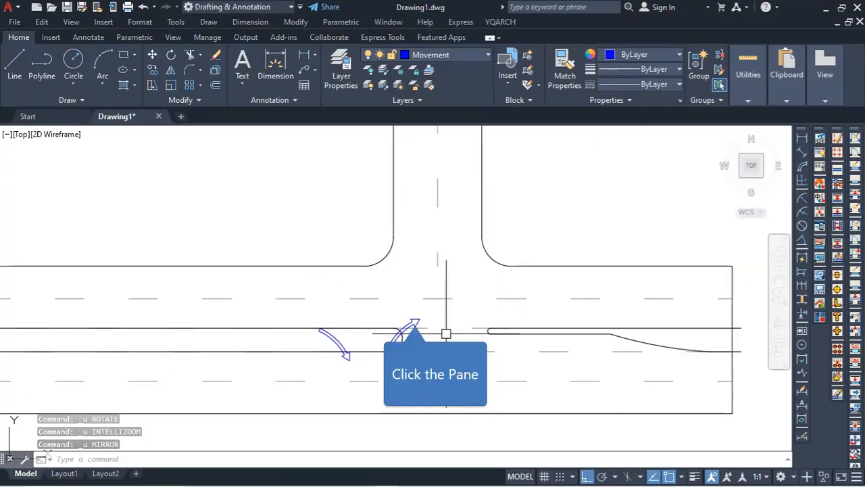
pyautogui.write('ro')
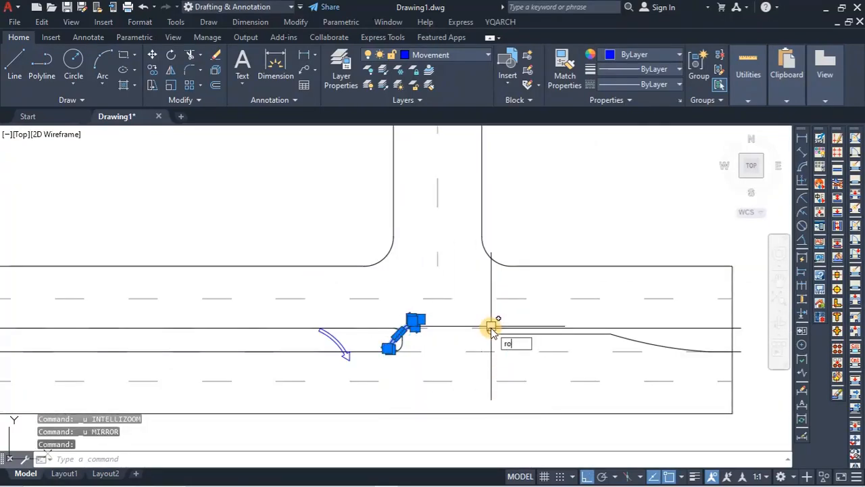
pyautogui.press('Return')
pyautogui.click(388, 347)
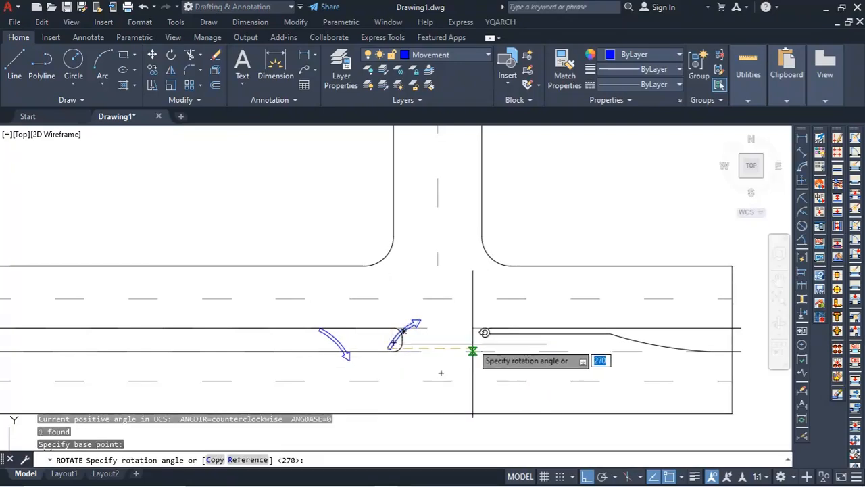
pyautogui.click(408, 286)
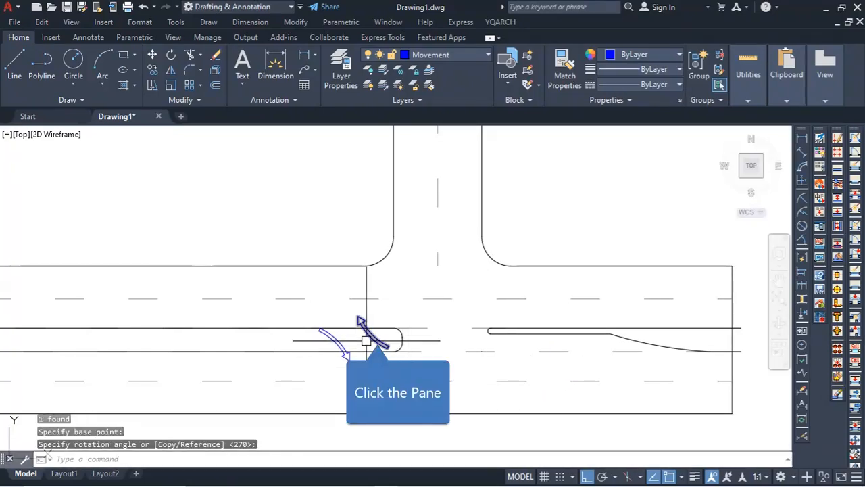
# - Move the rotated north-west-pointing turn arrow east across the median opening to the west tip of the tapered east median
pyautogui.press('Return')
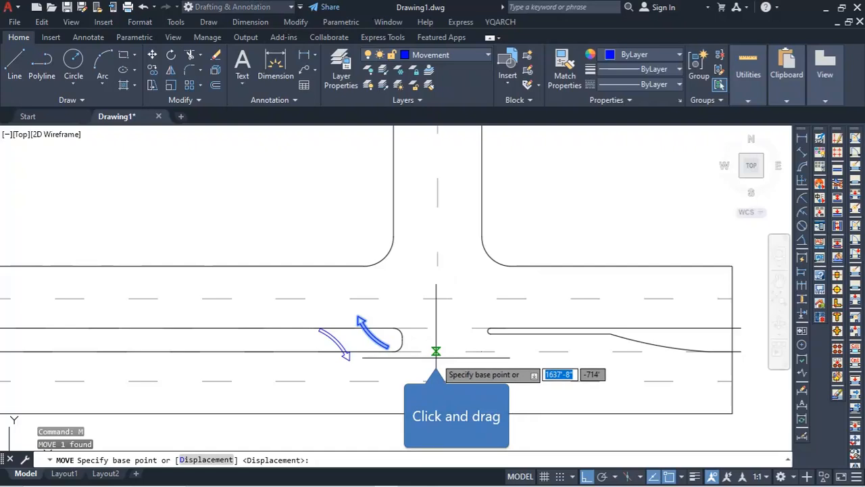
pyautogui.click(436, 351)
pyautogui.click(540, 344)
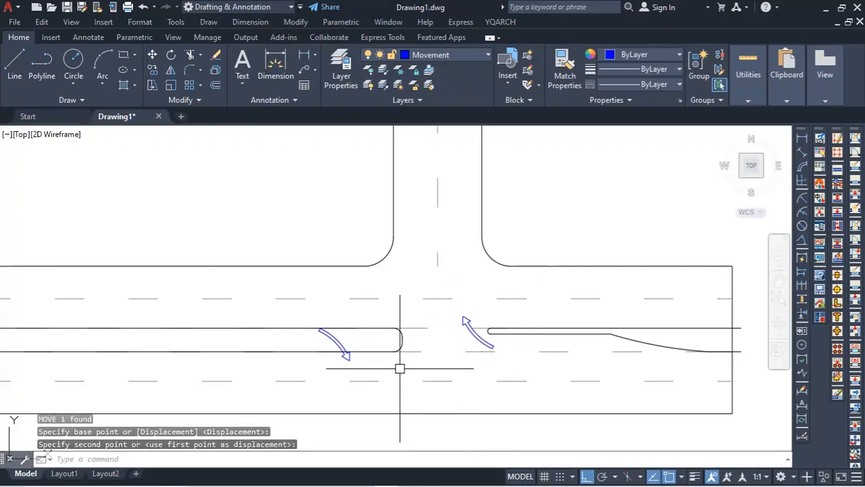
pyautogui.click(338, 340)
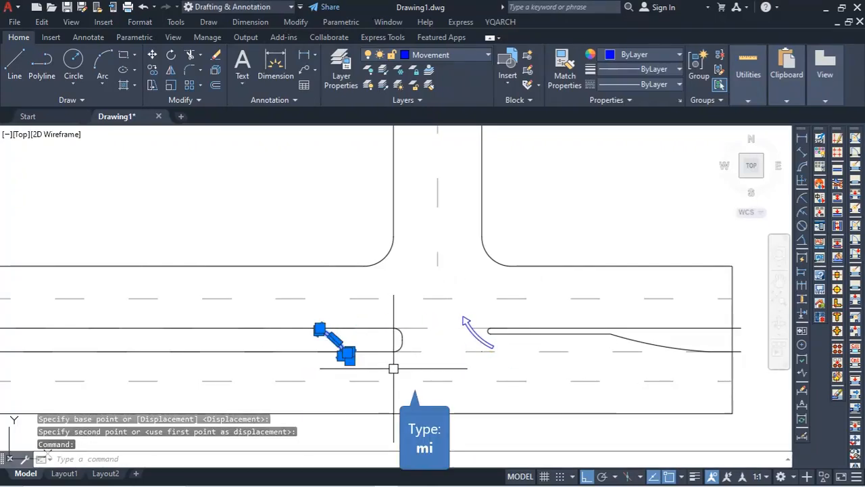
pyautogui.write('mi')
pyautogui.press('Return')
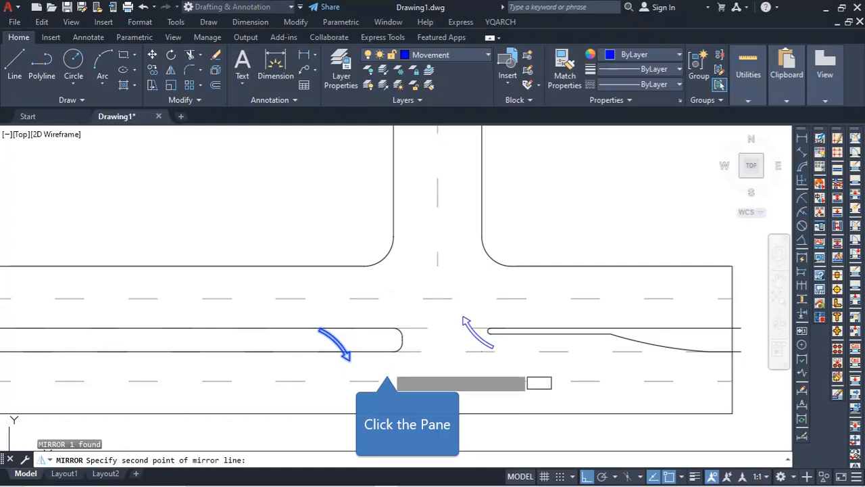
pyautogui.press('Escape')
# - Rotate the south-east-pointing turn arrow 90° clockwise about a point in the median opening just east of the central median's rounded end
pyautogui.click(348, 357)
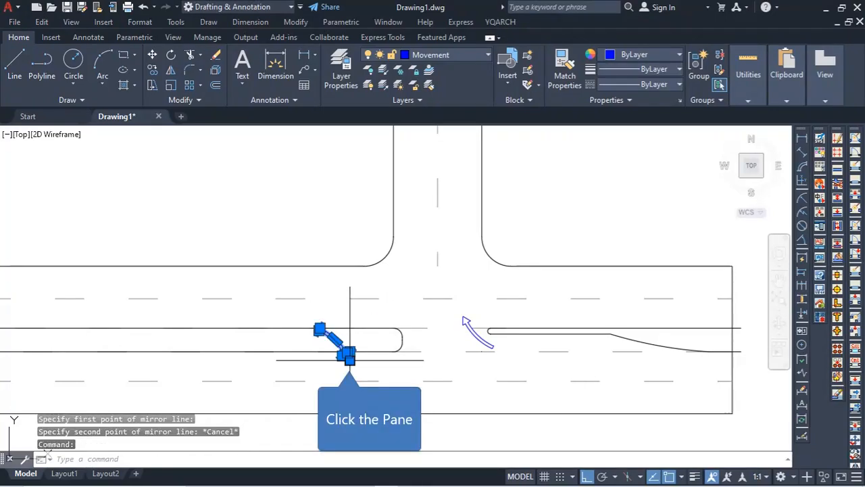
pyautogui.write('ro')
pyautogui.press('Return')
pyautogui.click(428, 356)
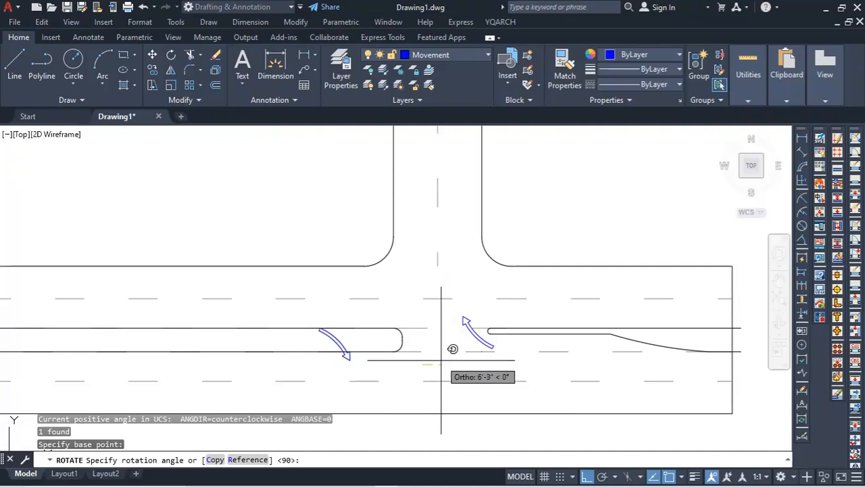
pyautogui.click(426, 368)
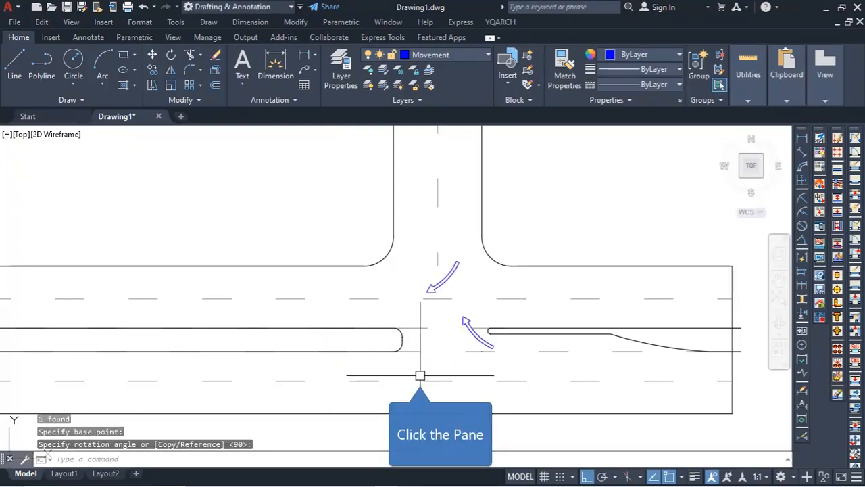
# - Move the south-west-pointing turn arrow south from the side-road mouth into the median opening
pyautogui.click(456, 278)
pyautogui.click(430, 290)
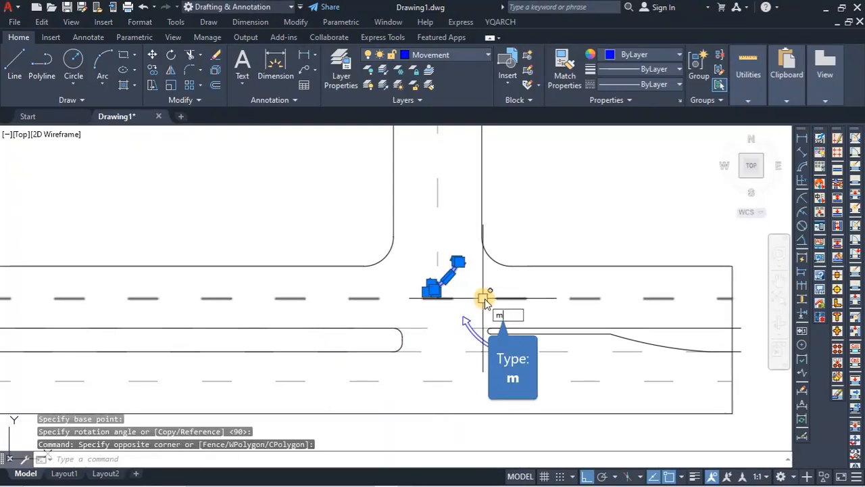
pyautogui.write('m')
pyautogui.press('Return')
pyautogui.click(484, 298)
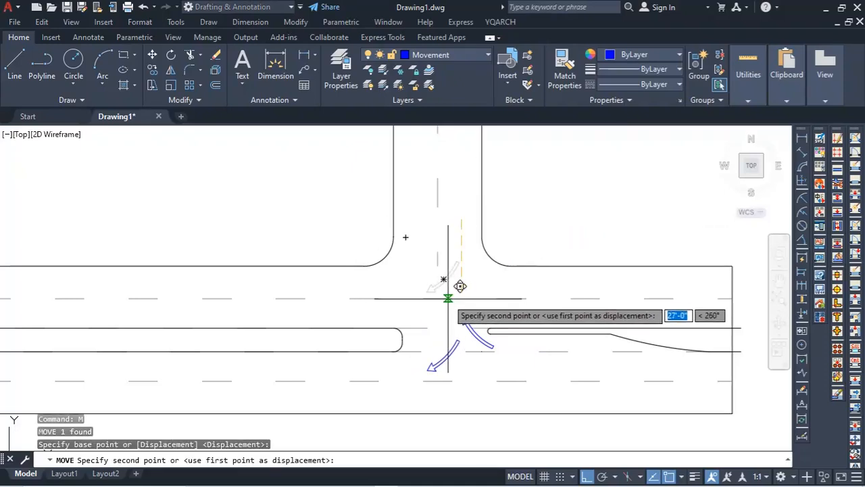
# - Move the lower-left-pointing curved arrow straight down into the median opening, shifting it left toward the rounded end of the median
pyautogui.scroll(2, 462, 280)
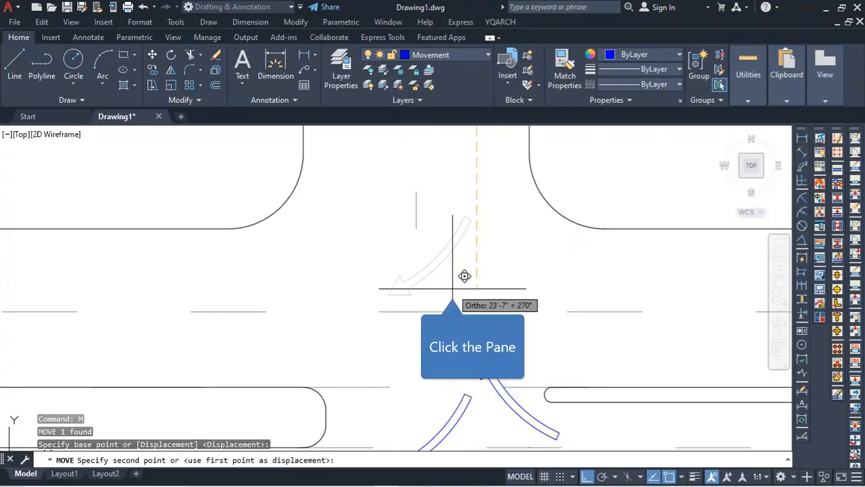
pyautogui.scroll(-3, 464, 277)
pyautogui.click(457, 310)
pyautogui.scroll(2, 465, 331)
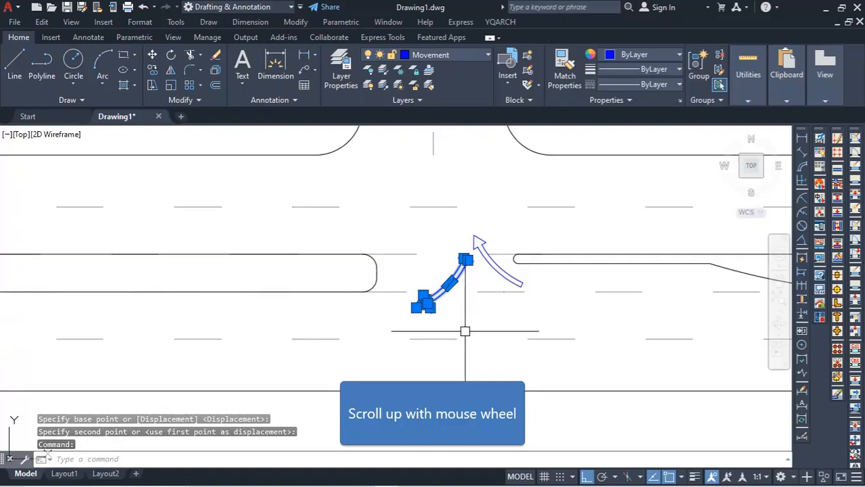
pyautogui.write('m')
pyautogui.press('Return')
pyautogui.click(501, 302)
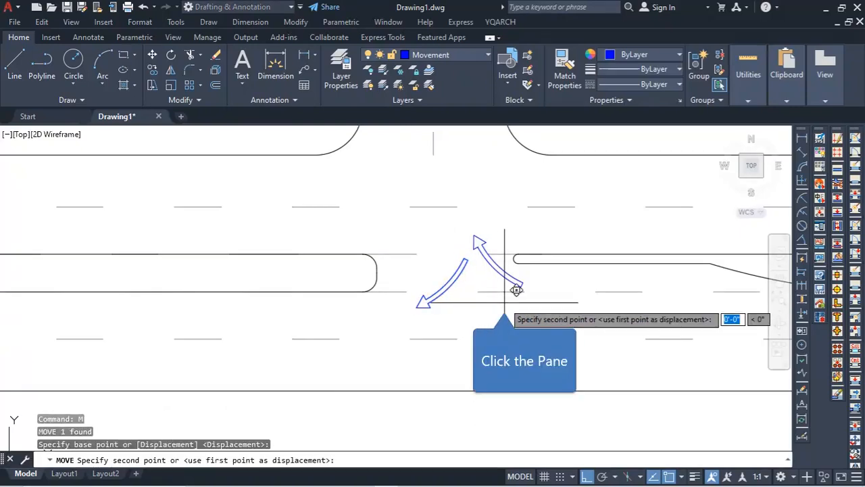
pyautogui.click(462, 299)
# - Examine the turning arrows in the median openings and the overall layout of the staggered junction drawings
pyautogui.scroll(-3, 462, 354)
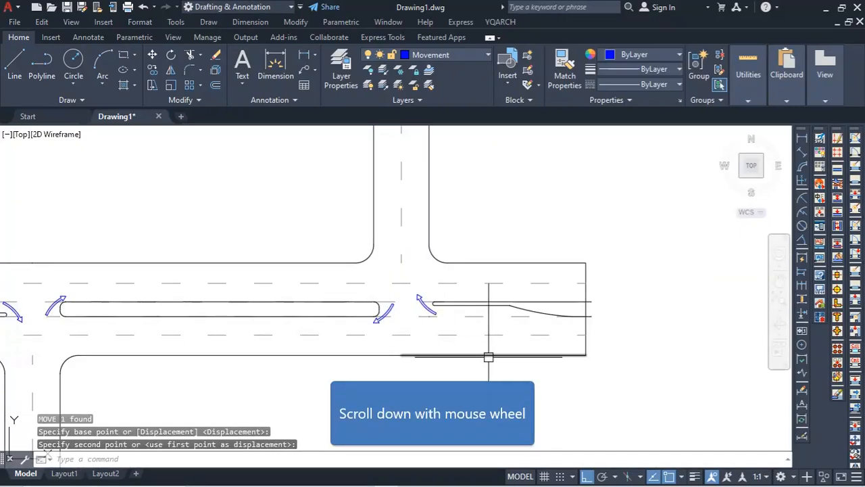
pyautogui.scroll(-4, 477, 346)
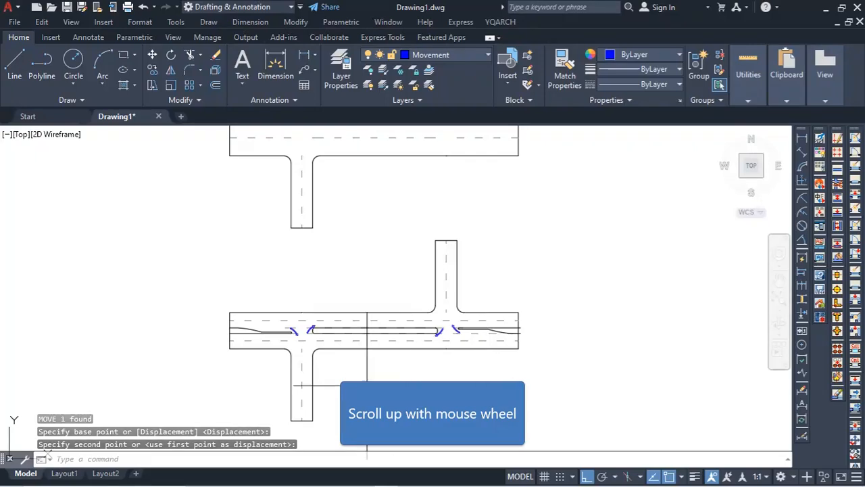
pyautogui.scroll(4, 311, 365)
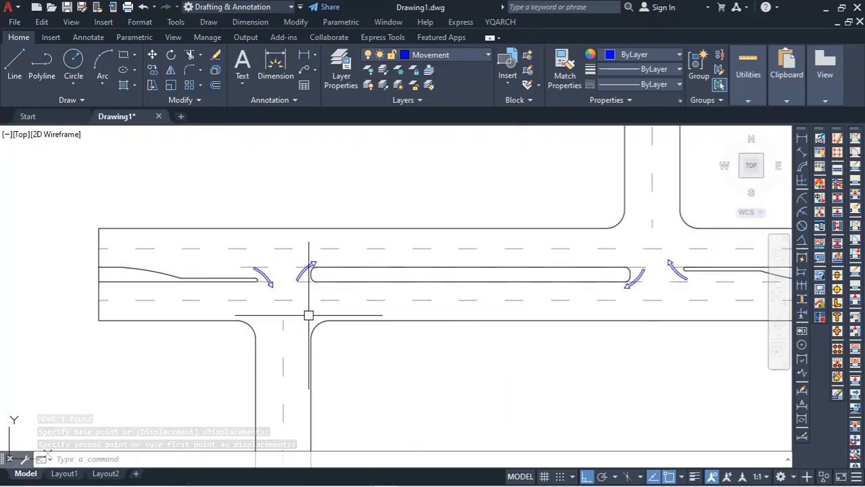
pyautogui.moveTo(378, 362); pyautogui.dragTo(323, 328, button='middle')
pyautogui.scroll(-5, 338, 328)
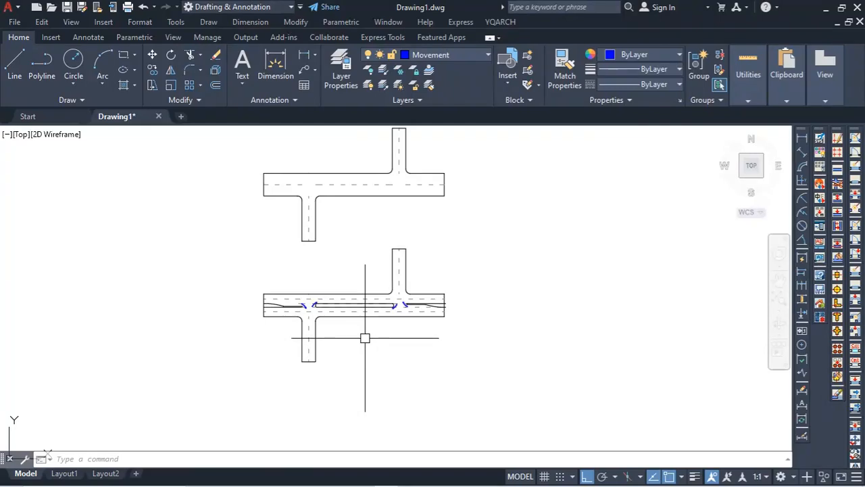
pyautogui.scroll(-3, 365, 340)
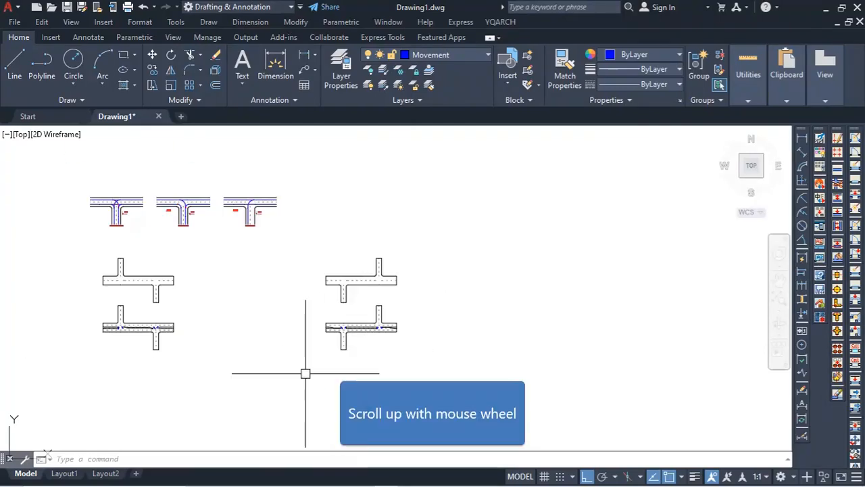
pyautogui.scroll(6, 90, 345)
pyautogui.scroll(-6, 276, 340)
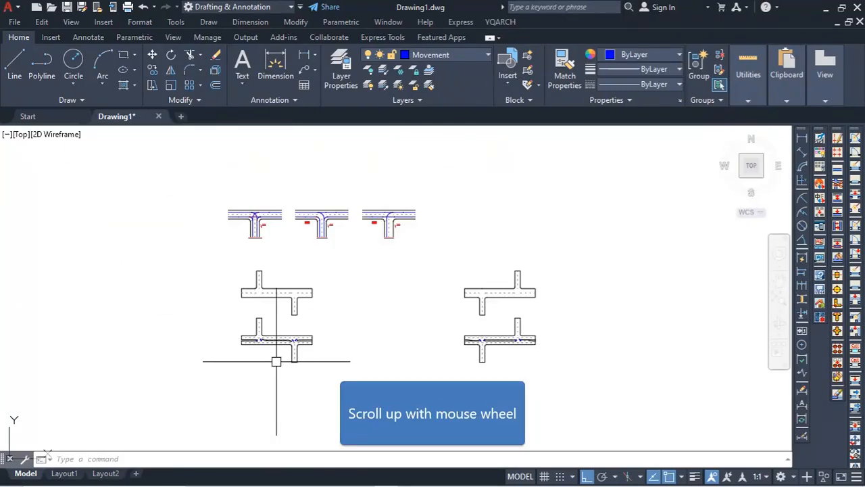
# - Copy the "Vehicle Movement & Conflict at T-Junction" title straight down to below the main road of the upper left-hand staggered junction
pyautogui.scroll(6, 292, 241)
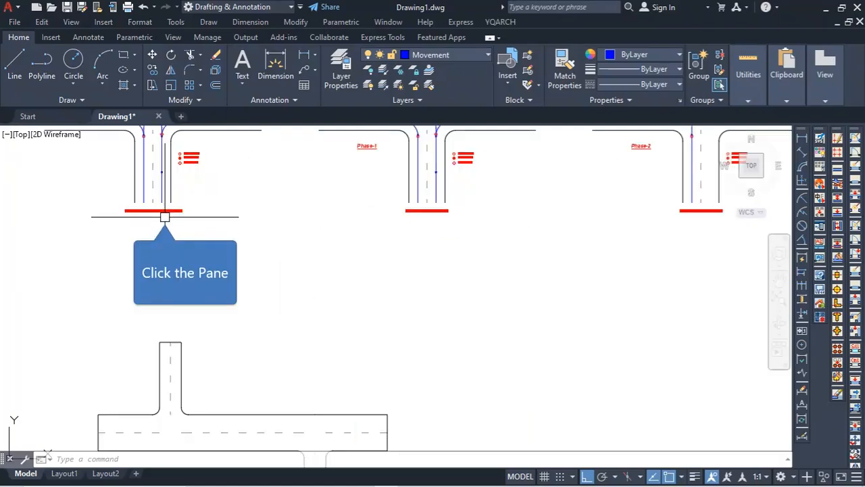
pyautogui.click(164, 216)
pyautogui.write('c')
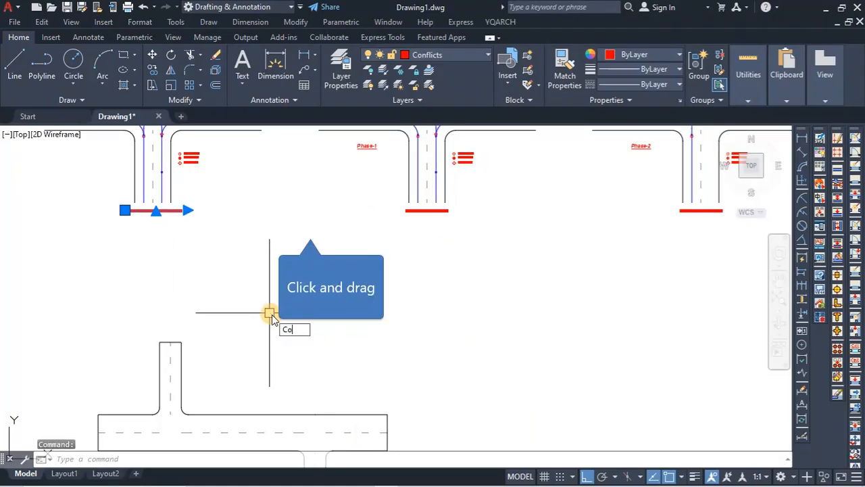
pyautogui.write('o')
pyautogui.press('Return')
pyautogui.click(269, 313)
pyautogui.scroll(-6, 311, 256)
pyautogui.scroll(2, 324, 338)
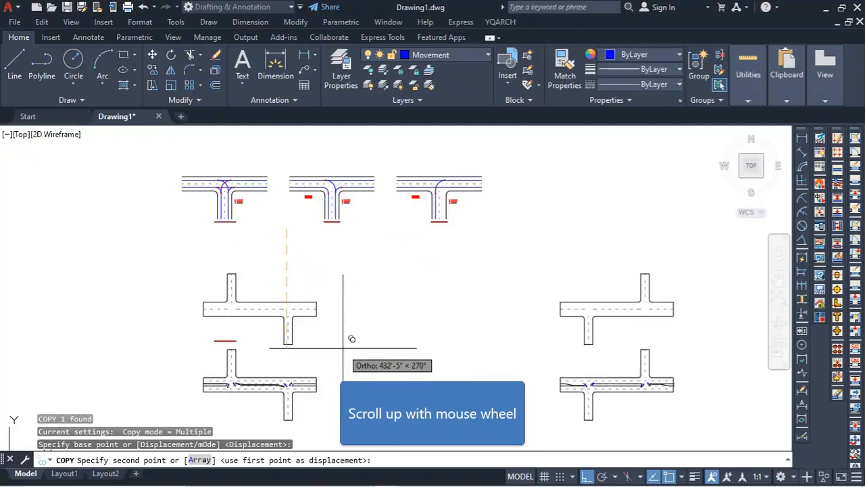
pyautogui.scroll(2, 342, 347)
pyautogui.click(363, 327)
pyautogui.press('Escape')
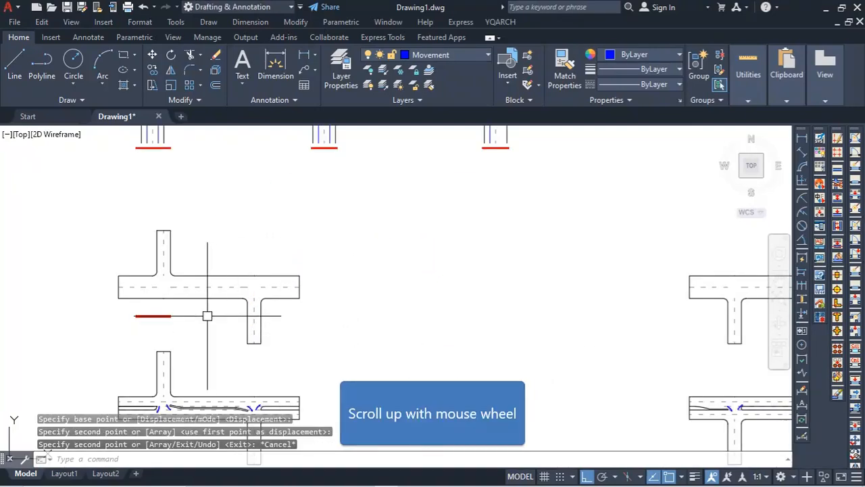
# - Replace the copied title's text with "Left- Right Staggered Junction"
pyautogui.scroll(5, 207, 316)
pyautogui.moveTo(160, 325); pyautogui.dragTo(386, 272, button='middle')
pyautogui.click(293, 284)
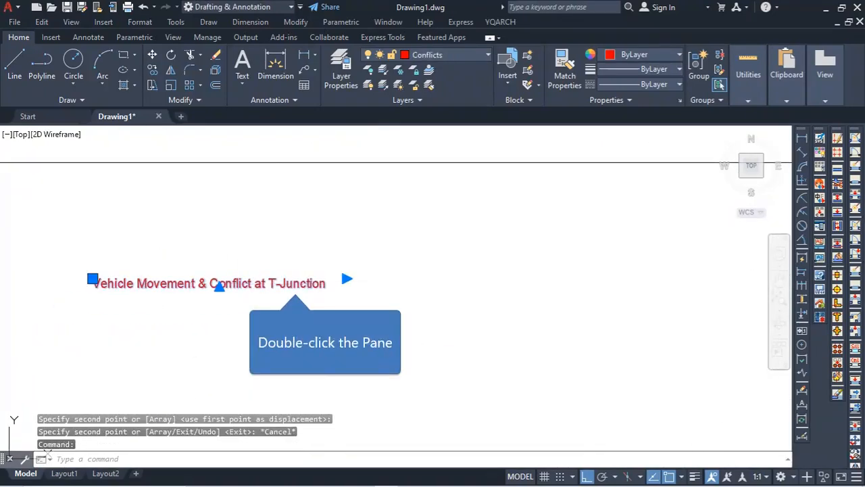
pyautogui.doubleClick(328, 284)
pyautogui.moveTo(325, 284); pyautogui.dragTo(100, 284)
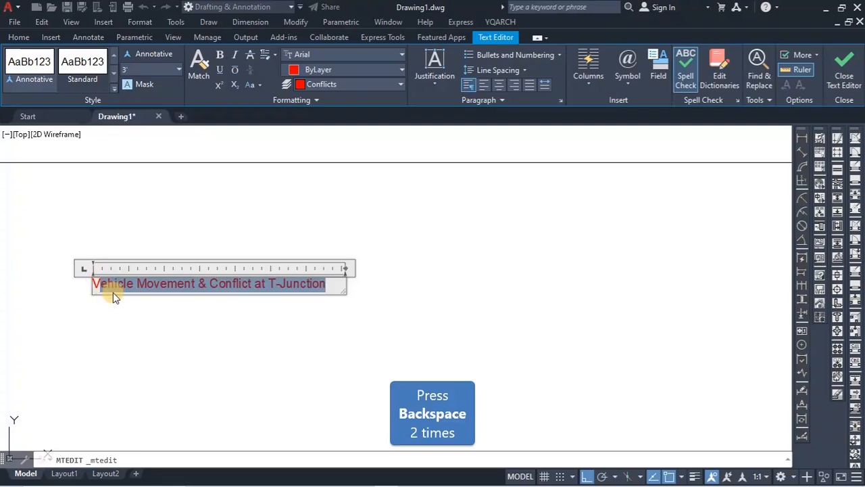
pyautogui.press('BackSpace')
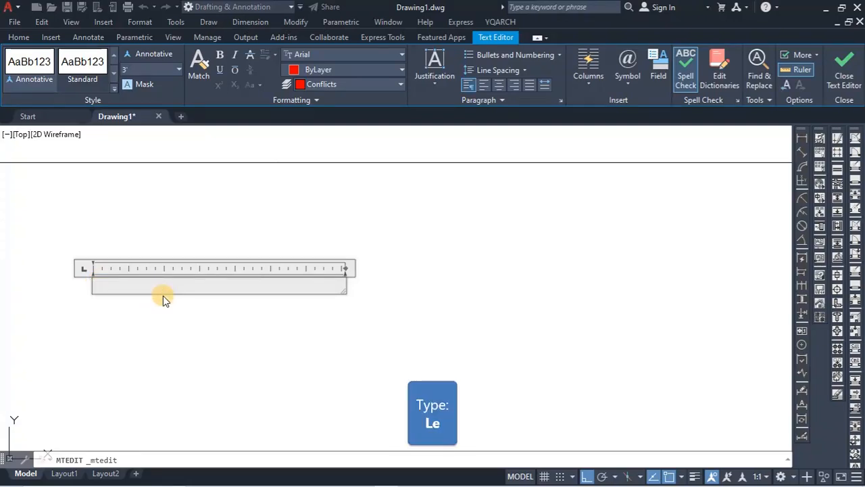
pyautogui.write('Left-')
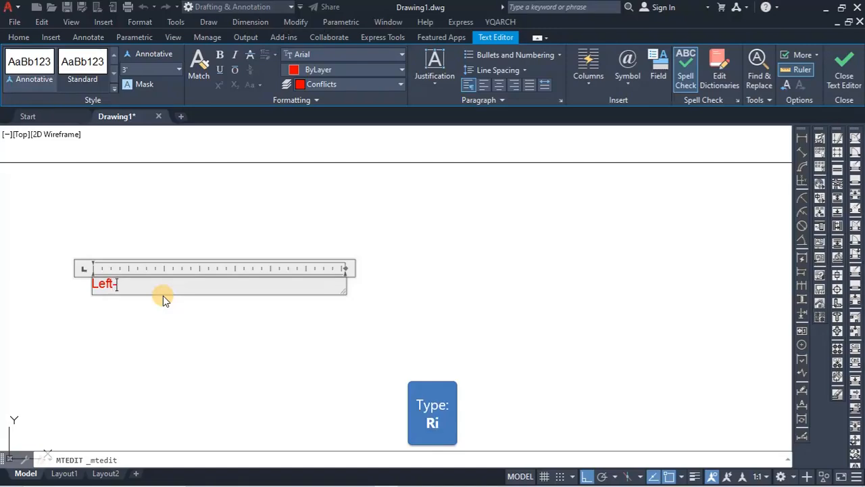
pyautogui.write(' Right ')
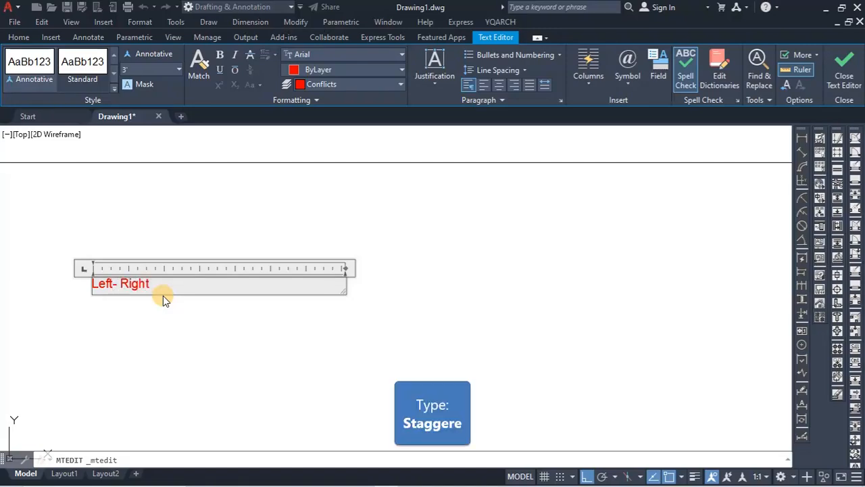
pyautogui.write('Stag')
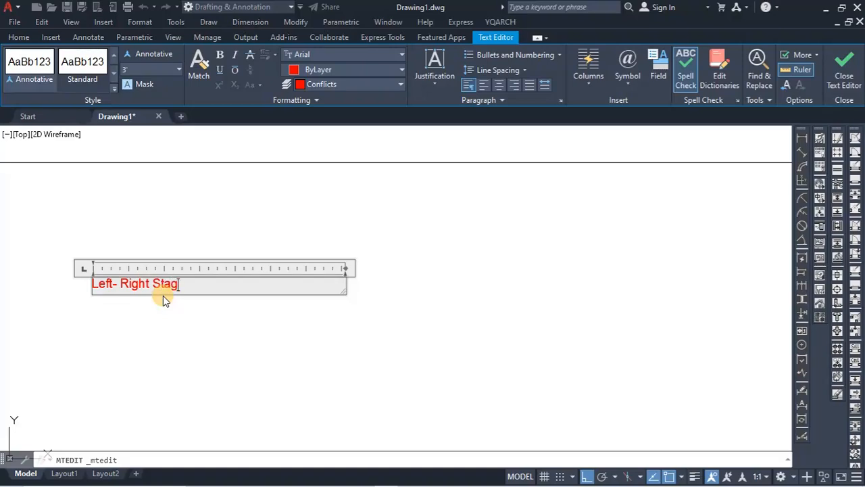
pyautogui.write('gered ')
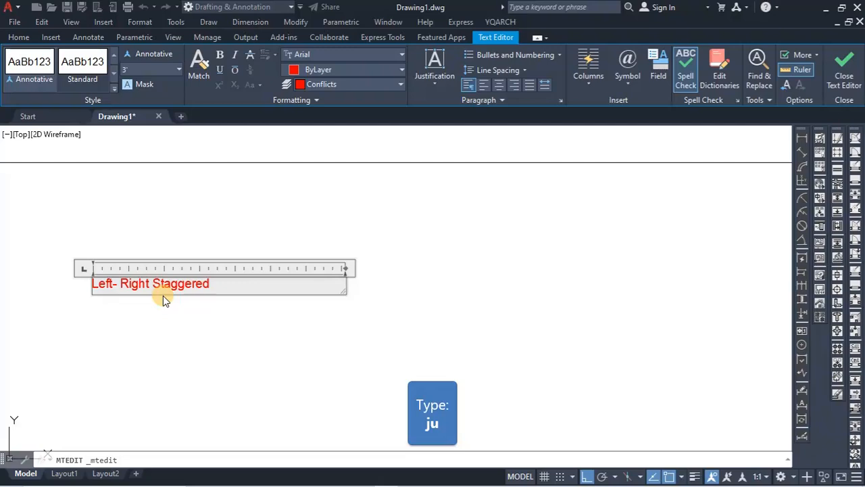
pyautogui.write('ju')
pyautogui.press('BackSpace')
pyautogui.press('BackSpace')
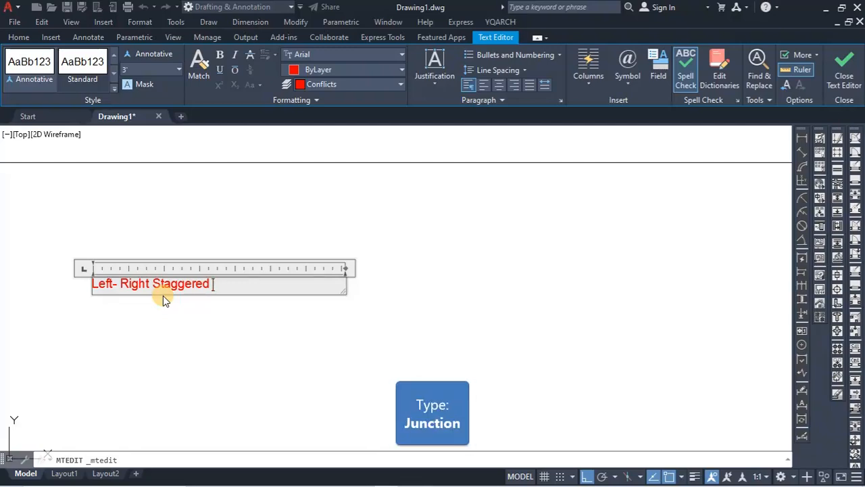
pyautogui.write('Jun')
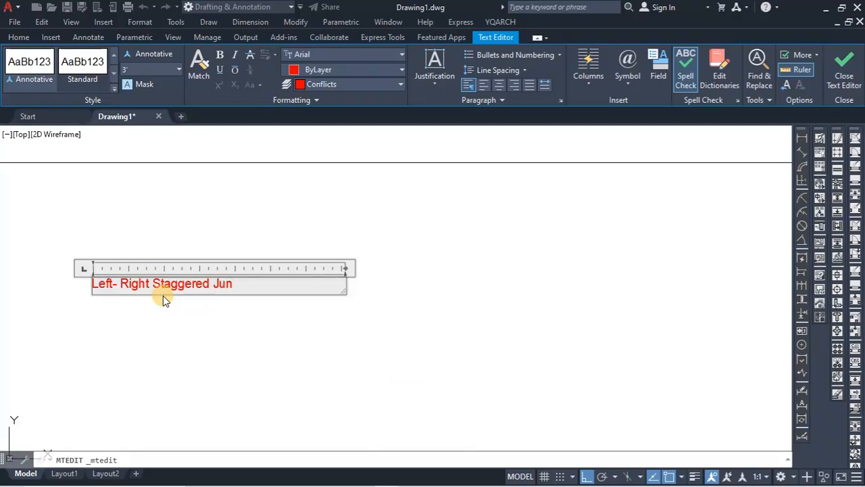
pyautogui.write('ction-')
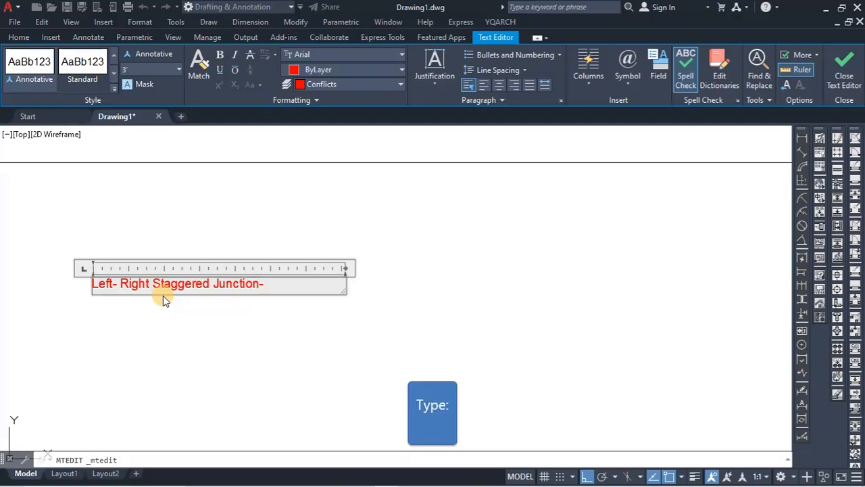
pyautogui.press('BackSpace')
pyautogui.press('BackSpace')
# - Append "(non-constructed)" to the title and widen its text frame so it fits on one line
pyautogui.write('(')
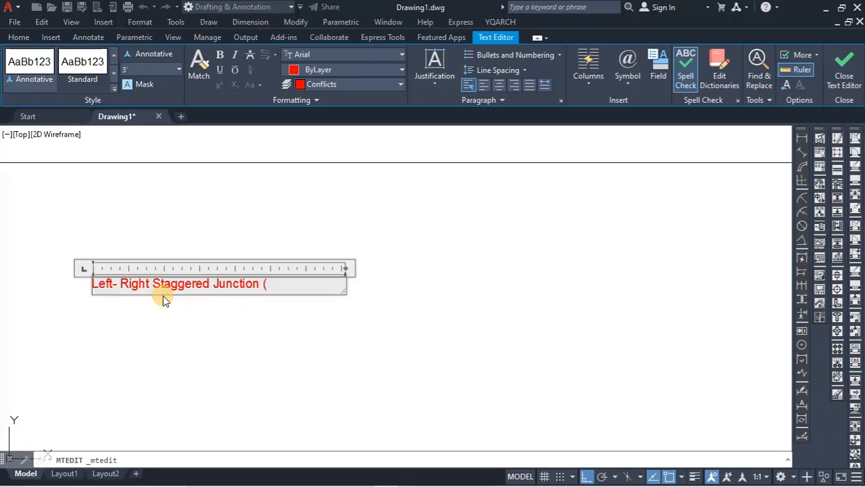
pyautogui.write('non')
pyautogui.press('BackSpace')
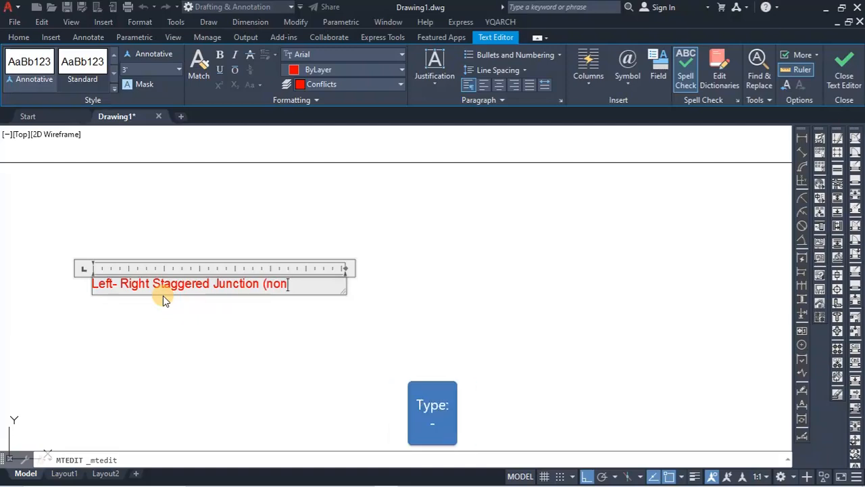
pyautogui.write('-co')
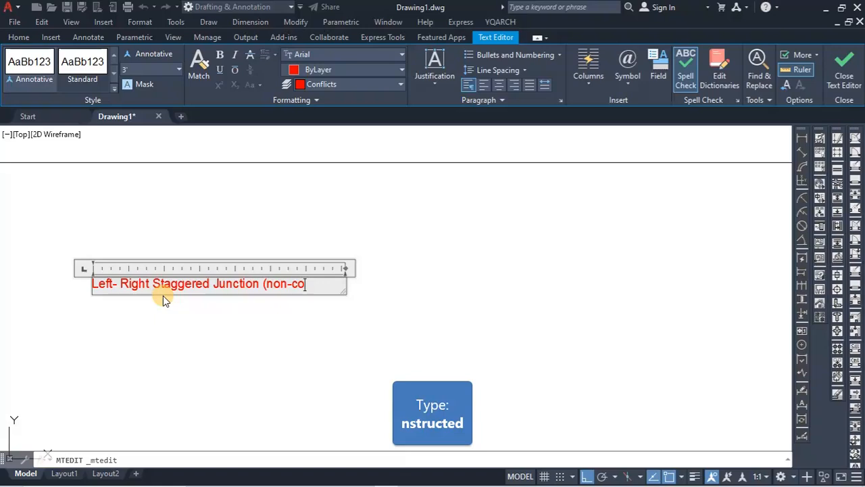
pyautogui.write('nstr')
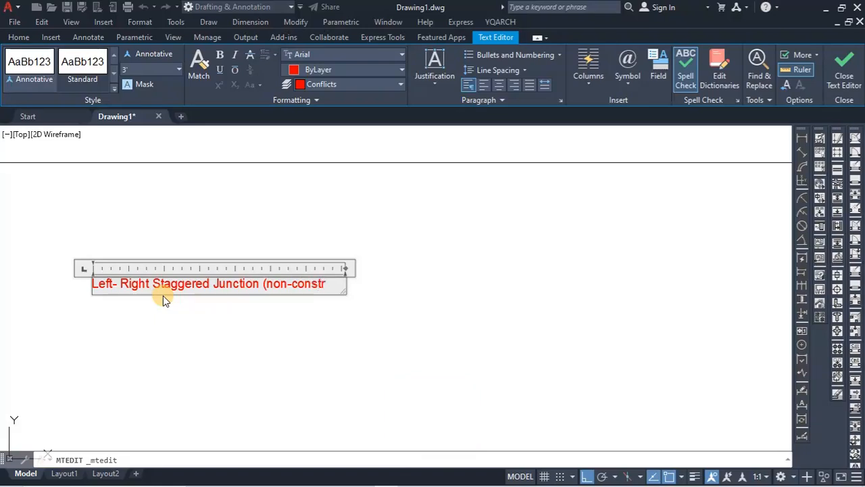
pyautogui.write('ucted')
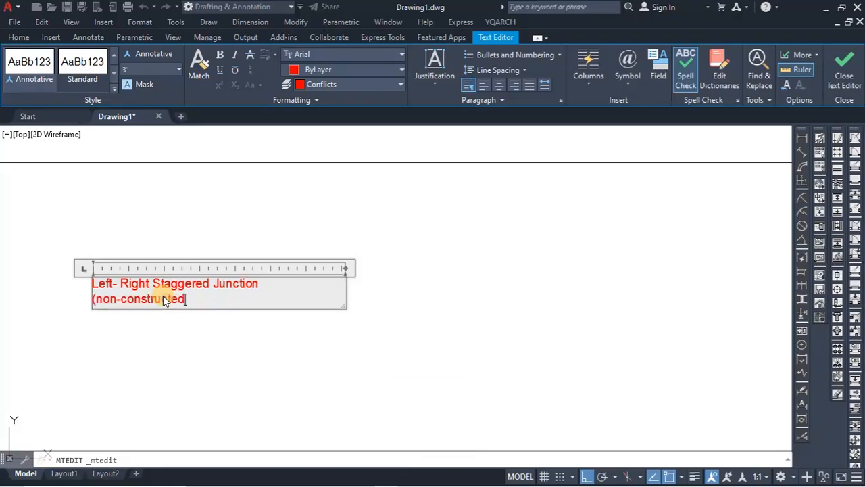
pyautogui.moveTo(344, 268); pyautogui.dragTo(377, 261)
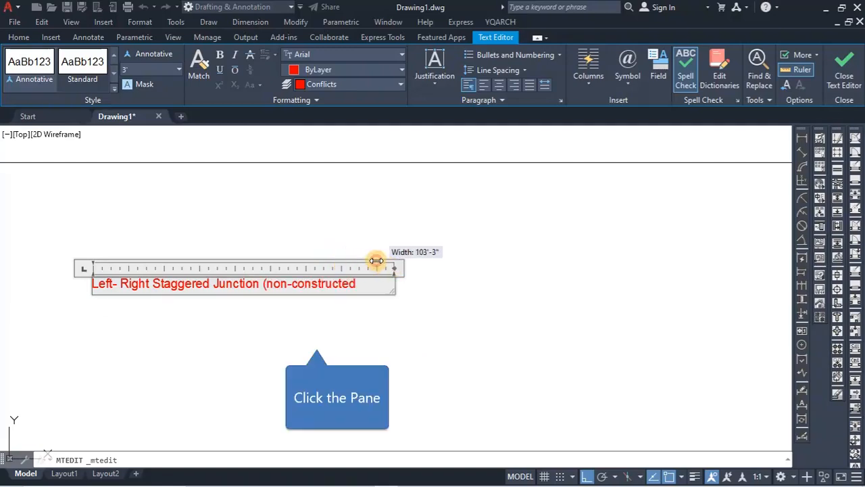
pyautogui.click(317, 341)
pyautogui.doubleClick(369, 283)
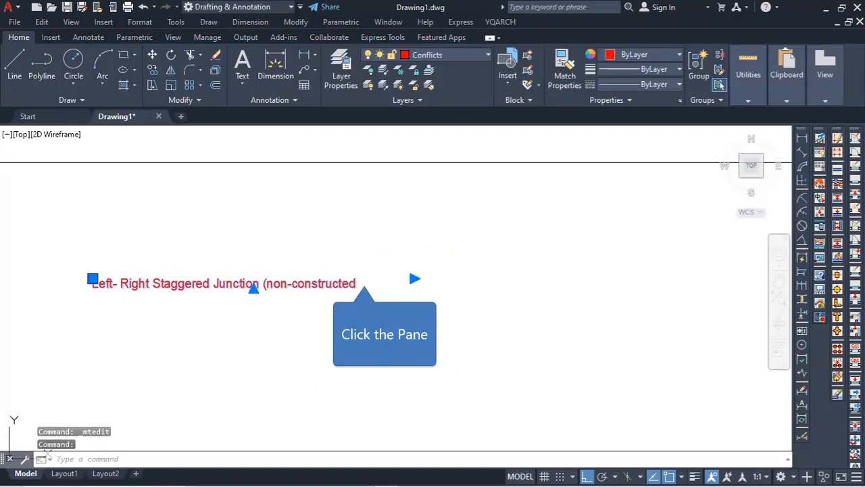
pyautogui.click(362, 288)
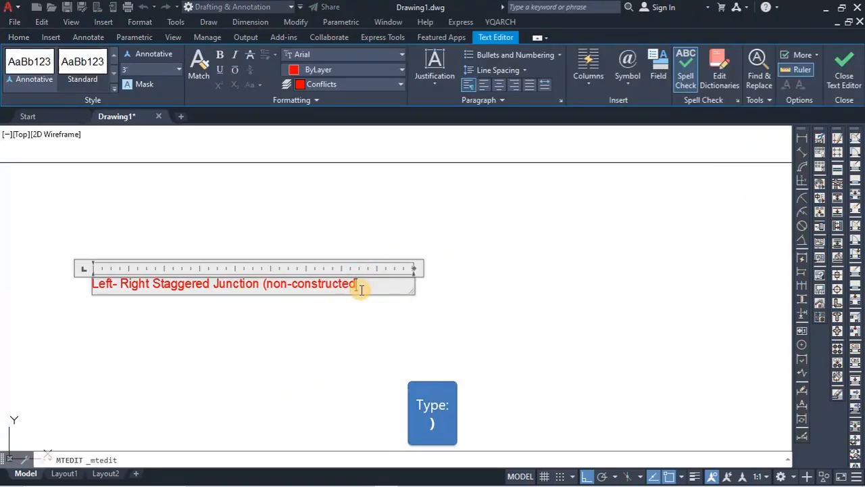
pyautogui.write(')')
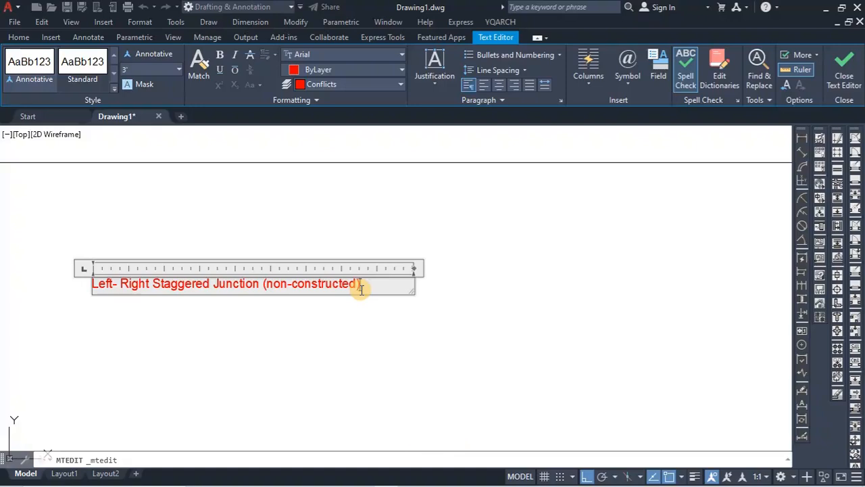
pyautogui.click(388, 342)
# - Copy the "Left- Right Staggered Junction (non-constructed)" title straight down to below the main road of the lower left-hand staggered junction
pyautogui.click(358, 284)
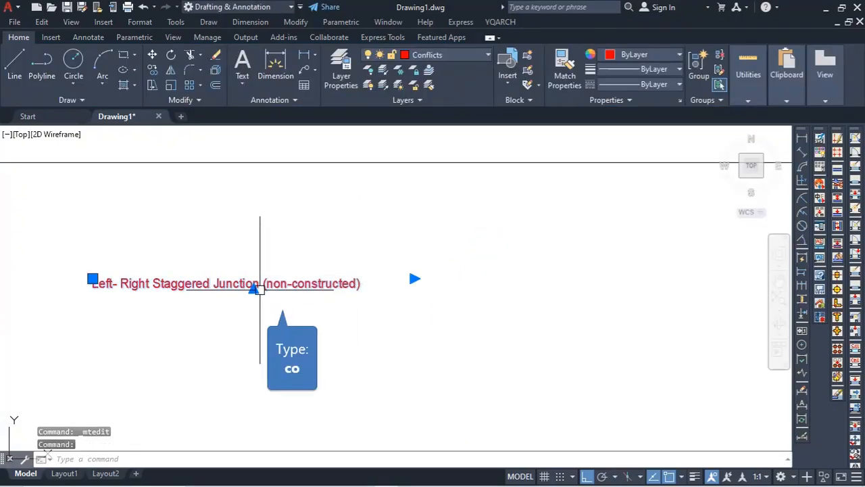
pyautogui.write('co')
pyautogui.press('Return')
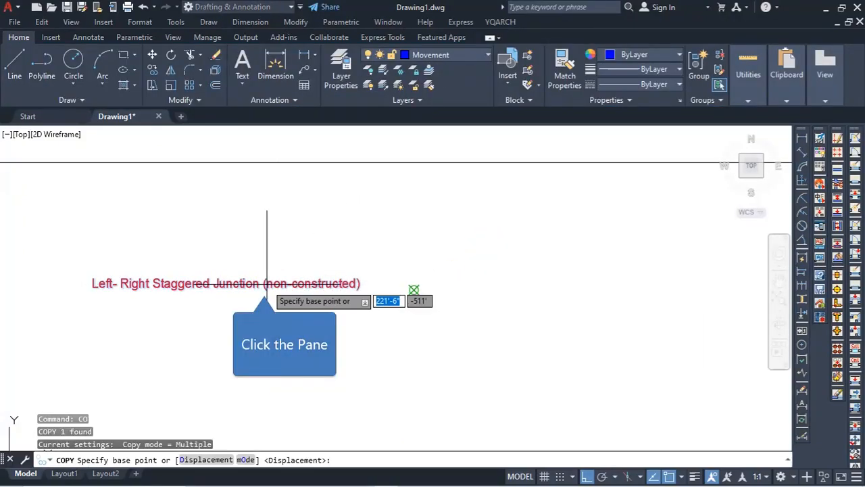
pyautogui.click(414, 289)
pyautogui.scroll(-10, 291, 284)
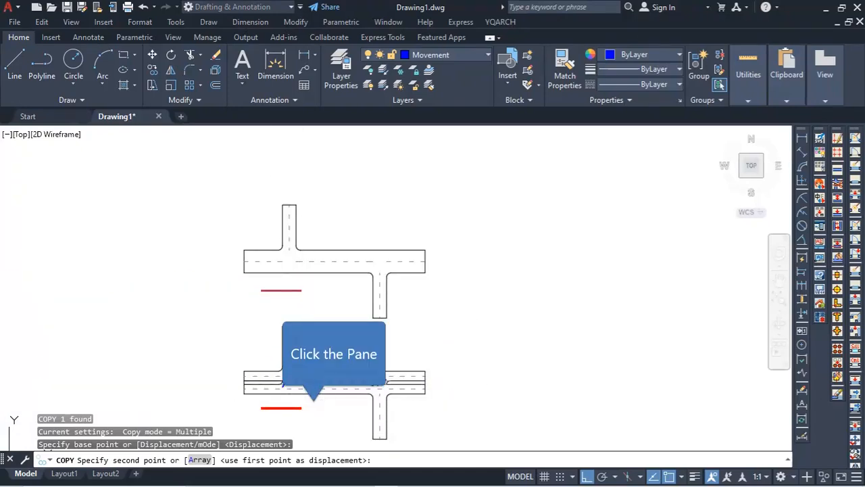
pyautogui.click(291, 408)
pyautogui.press('Escape')
# - Replace "non-constructed" in the copied lower title with "Channelized", keeping the brackets
pyautogui.scroll(7, 309, 363)
pyautogui.scroll(-7, 354, 295)
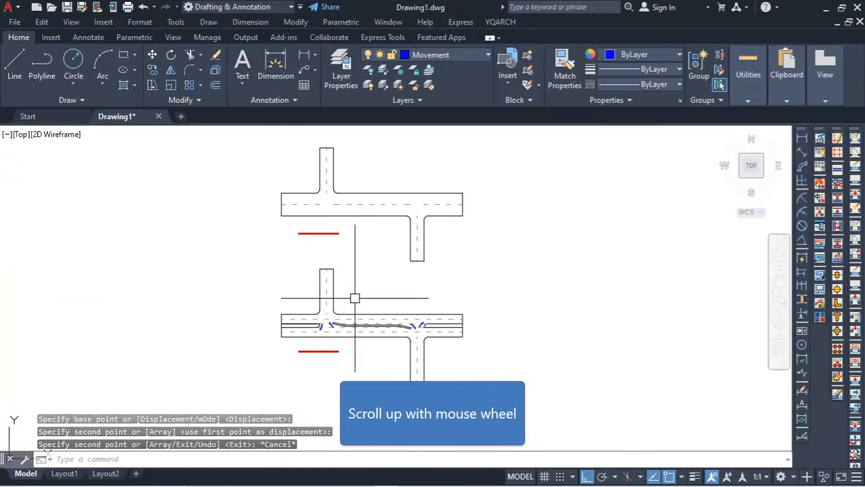
pyautogui.scroll(8, 316, 361)
pyautogui.moveTo(315, 361); pyautogui.dragTo(459, 131, button='middle')
pyautogui.scroll(6, 338, 342)
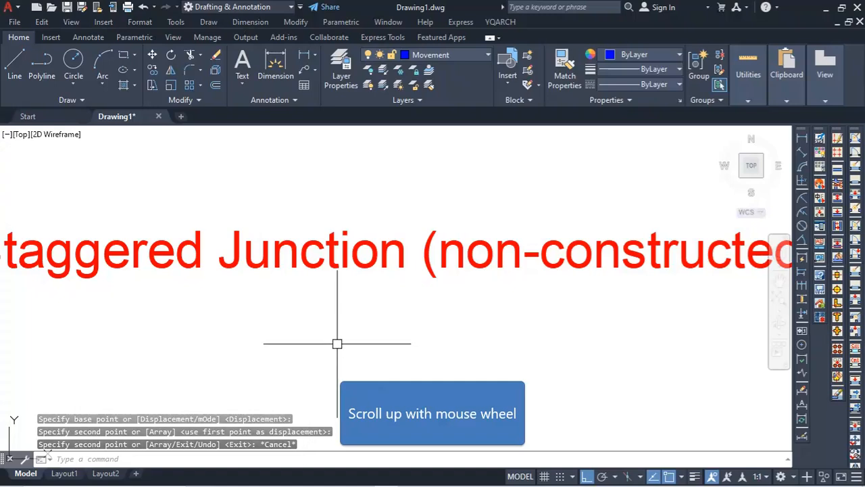
pyautogui.scroll(-3, 382, 250)
pyautogui.scroll(-2, 382, 250)
pyautogui.doubleClick(513, 248)
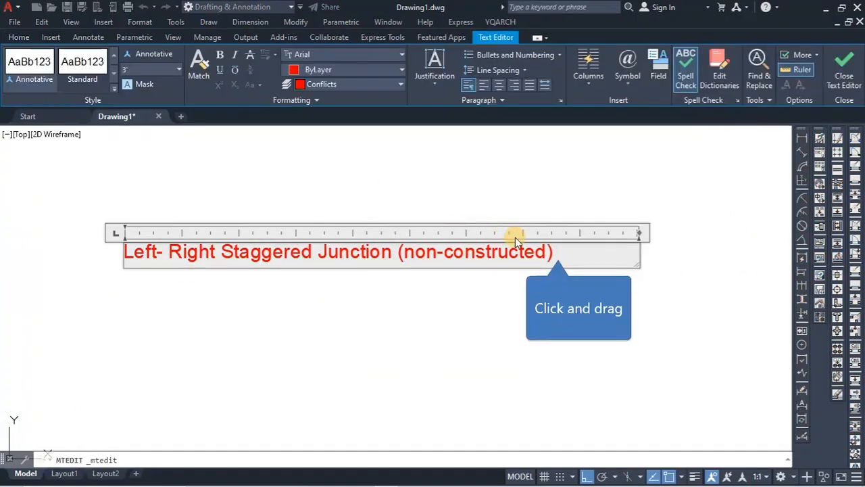
pyautogui.moveTo(558, 251); pyautogui.dragTo(397, 268)
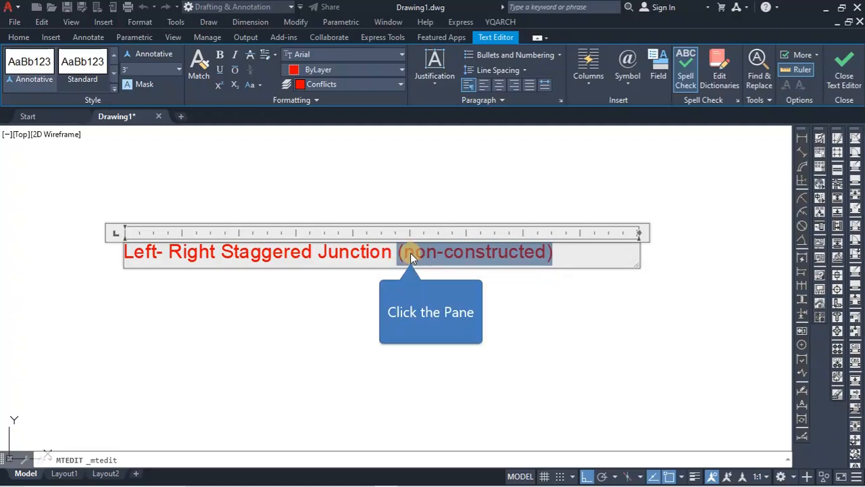
pyautogui.click(408, 253)
pyautogui.moveTo(406, 252); pyautogui.dragTo(543, 252)
pyautogui.write('C')
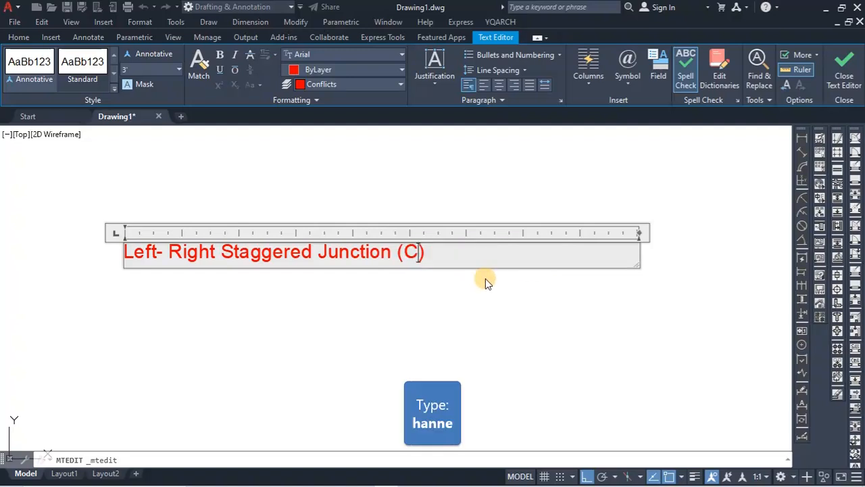
pyautogui.write('hann')
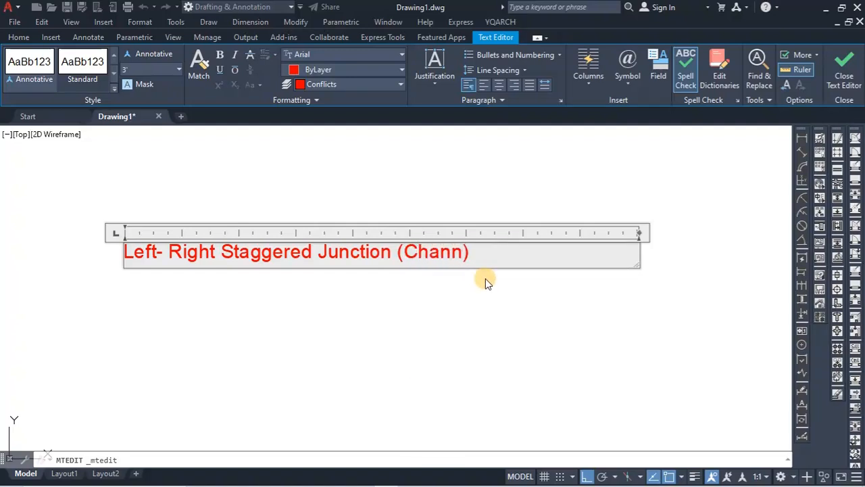
pyautogui.write('eli')
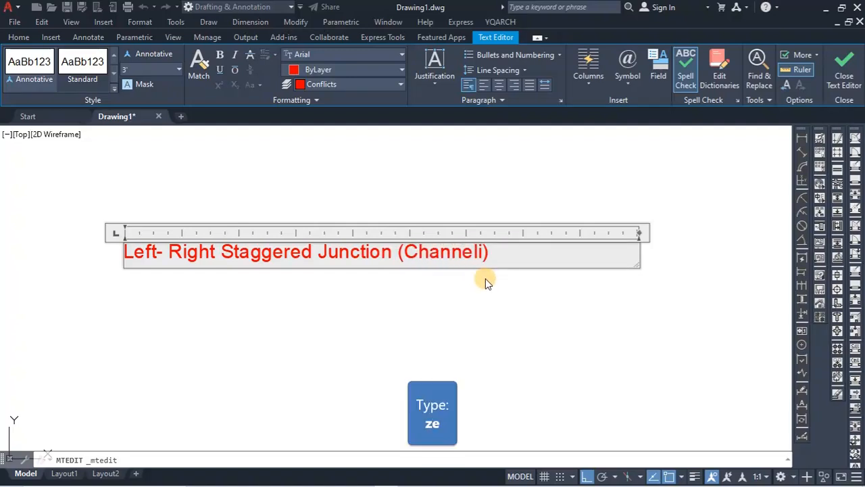
pyautogui.write('zed')
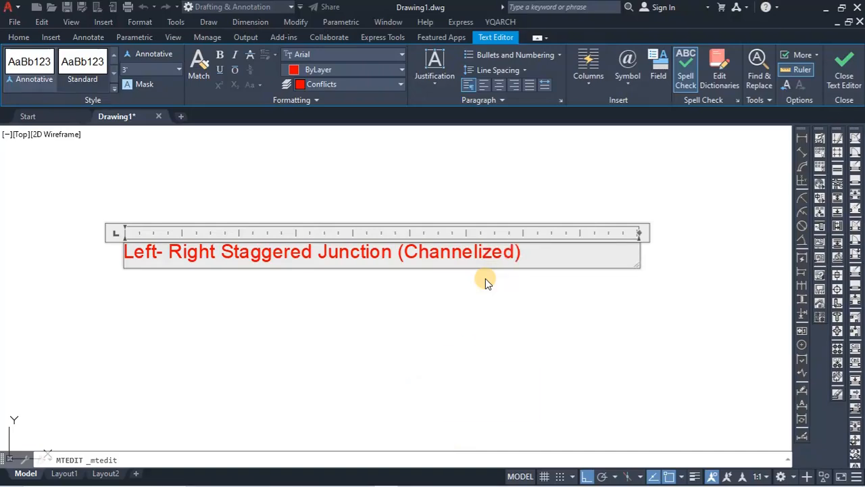
pyautogui.click(464, 319)
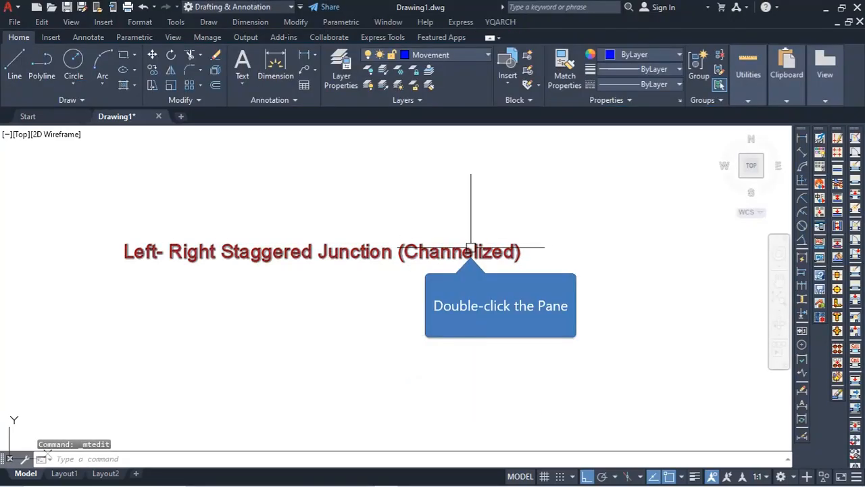
# - Change the spelling of the bracketed word in the lower title to "Channelised"
pyautogui.doubleClick(503, 252)
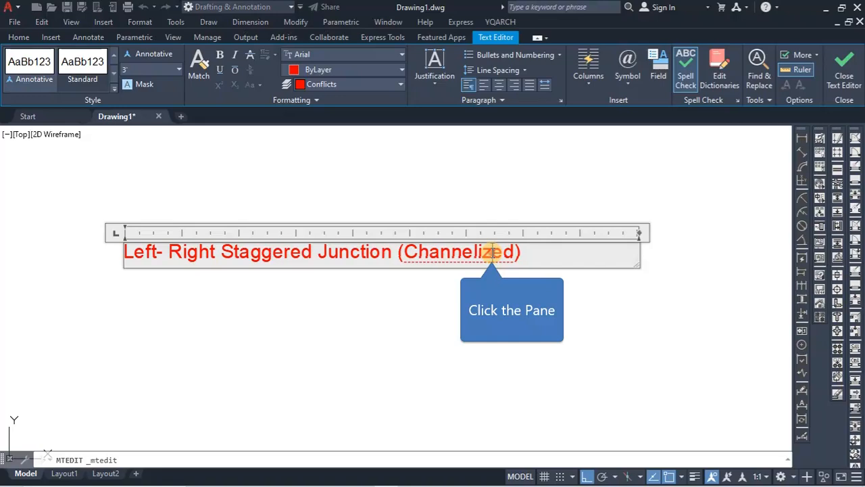
pyautogui.click(492, 252)
pyautogui.press('BackSpace')
pyautogui.write('s')
pyautogui.click(454, 355)
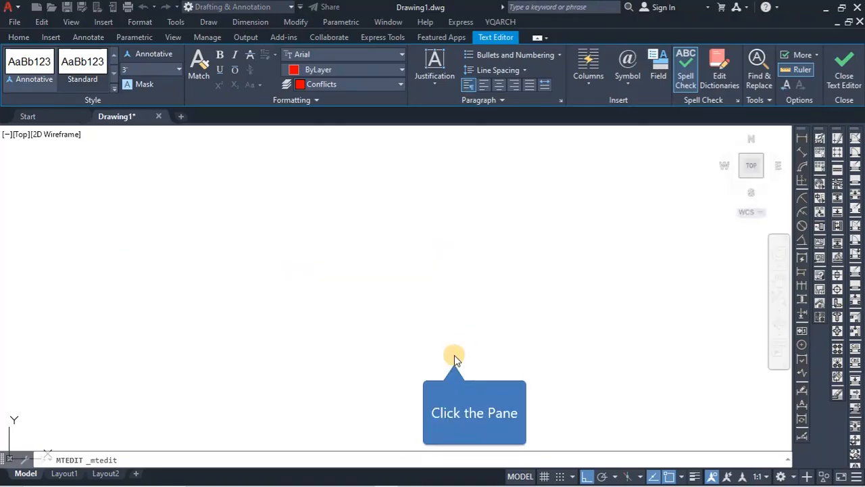
# - Check the spelling suggestions for "Channelised" and compare with the junction captions on the PowerPoint reference slide
pyautogui.doubleClick(477, 254)
pyautogui.rightClick(477, 254)
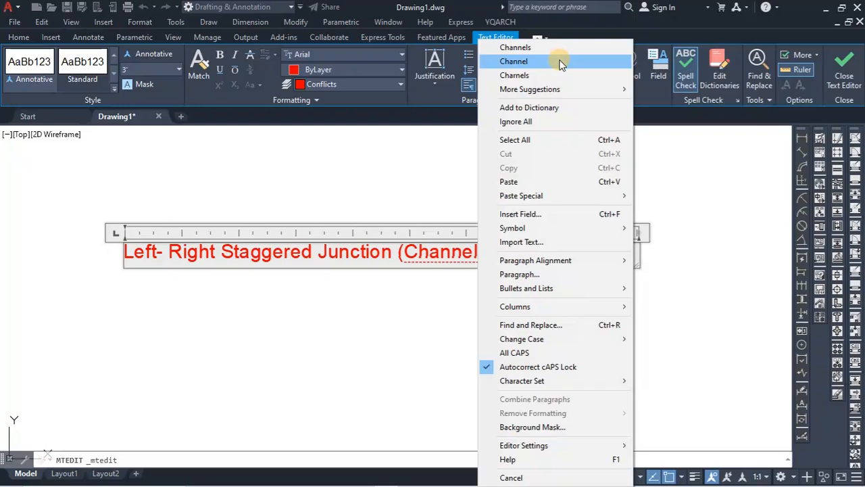
pyautogui.click(438, 255)
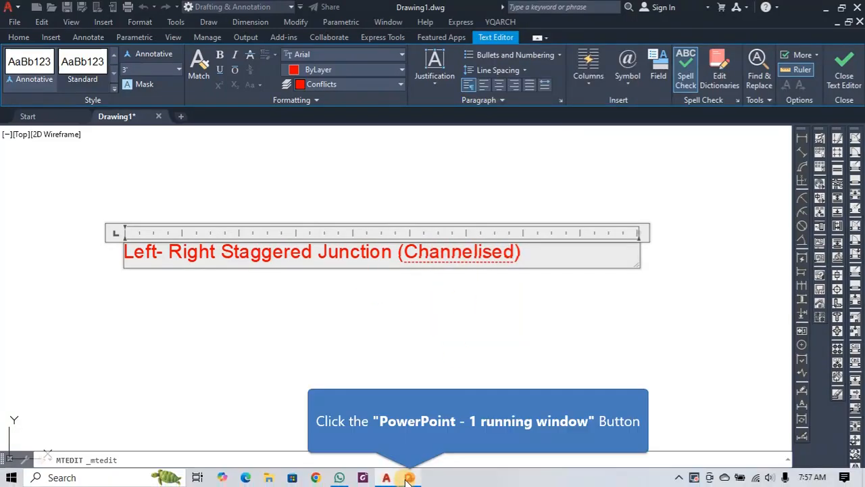
pyautogui.click(409, 478)
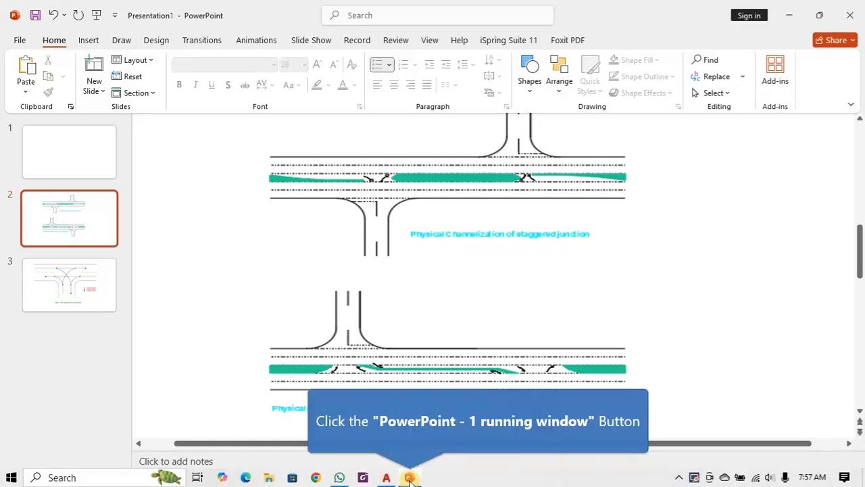
pyautogui.click(410, 478)
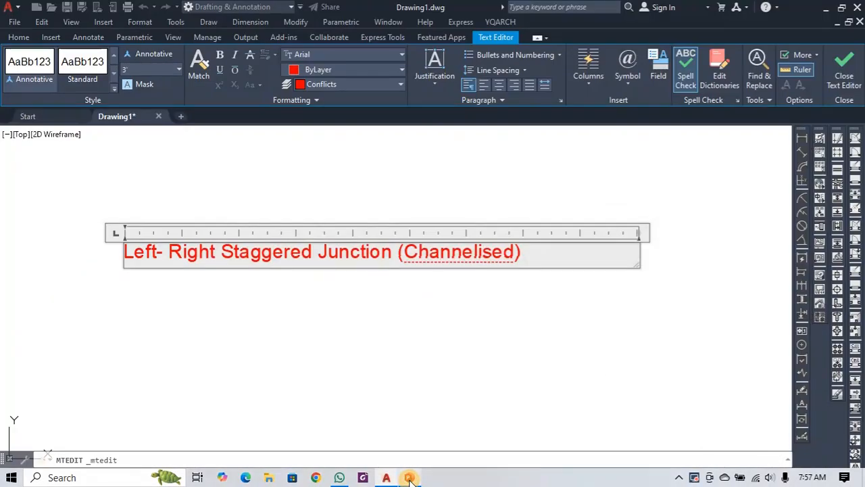
# - Retype the ending of the bracketed word so the lower title reads "Left- Right Staggered Junction (Channelized)"
pyautogui.click(497, 256)
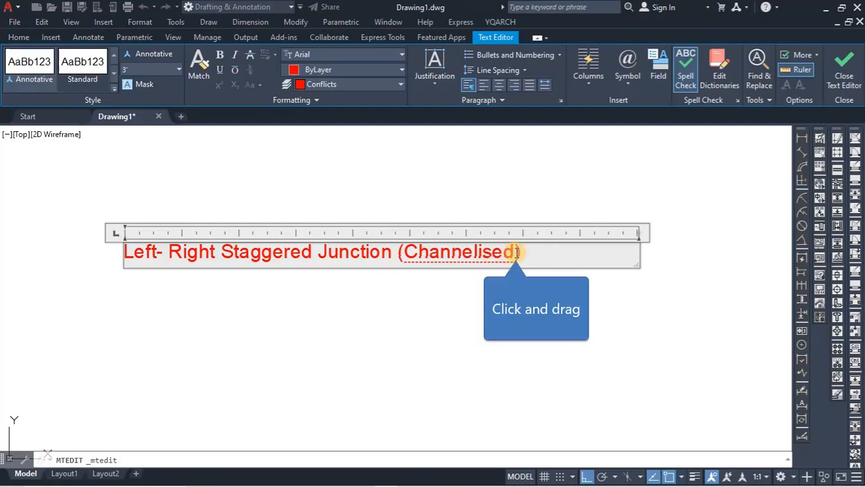
pyautogui.moveTo(516, 252); pyautogui.dragTo(500, 258)
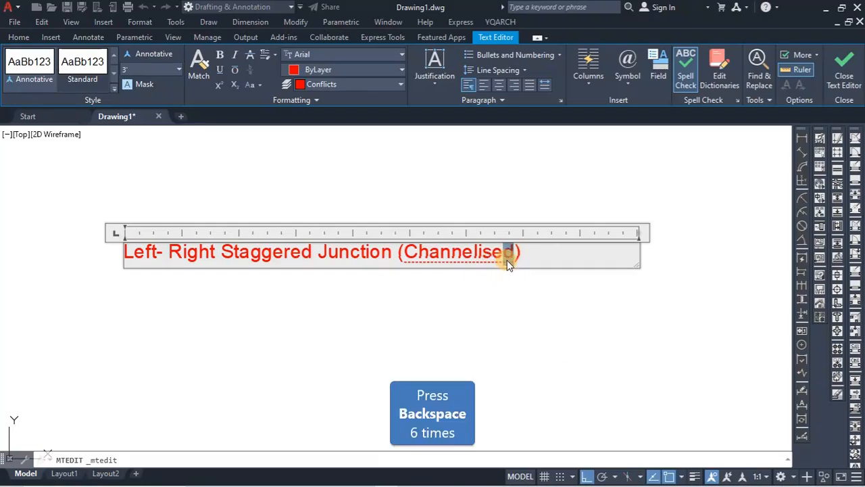
pyautogui.press('BackSpace')
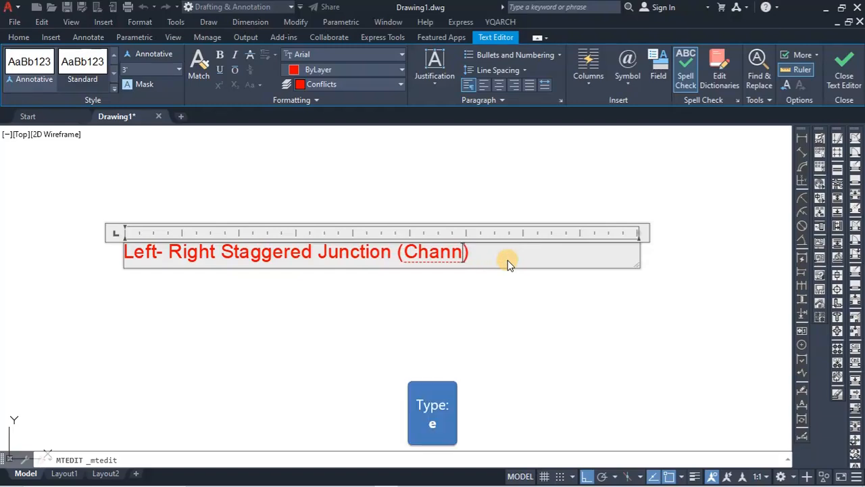
pyautogui.write('e')
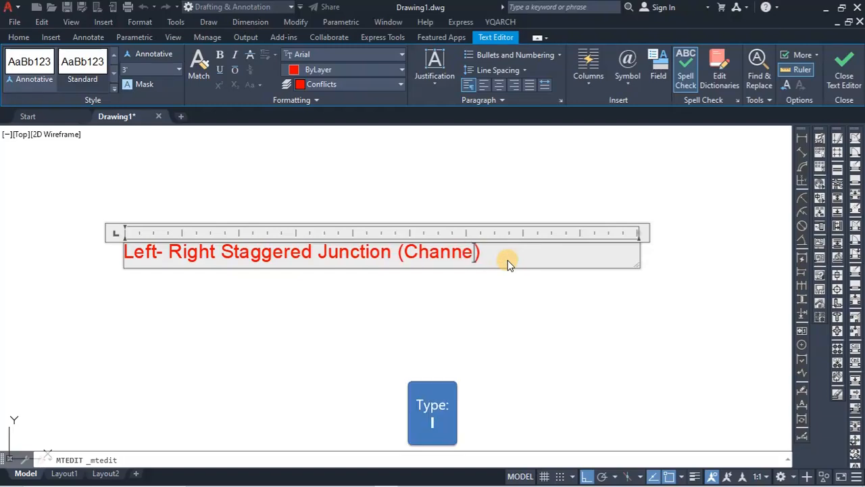
pyautogui.write('l')
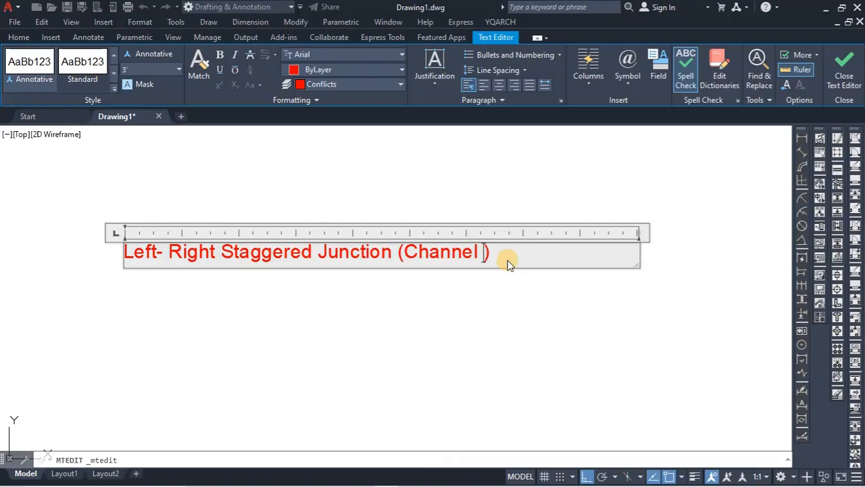
pyautogui.press('BackSpace')
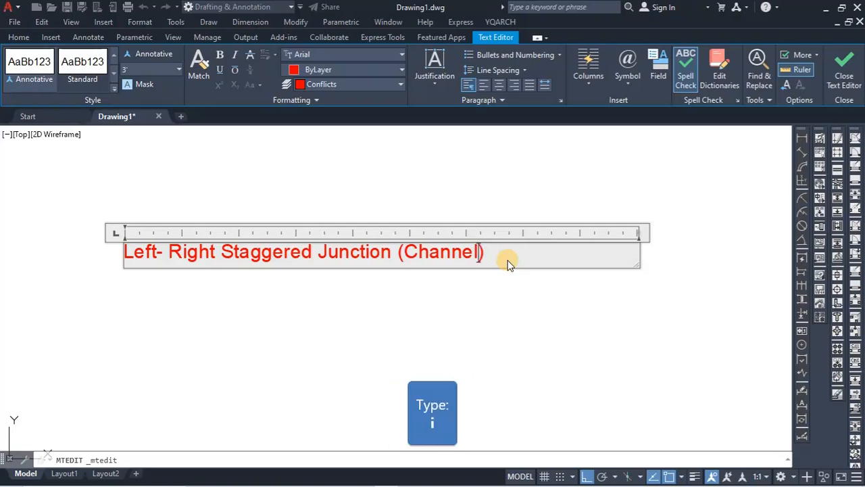
pyautogui.write('ize')
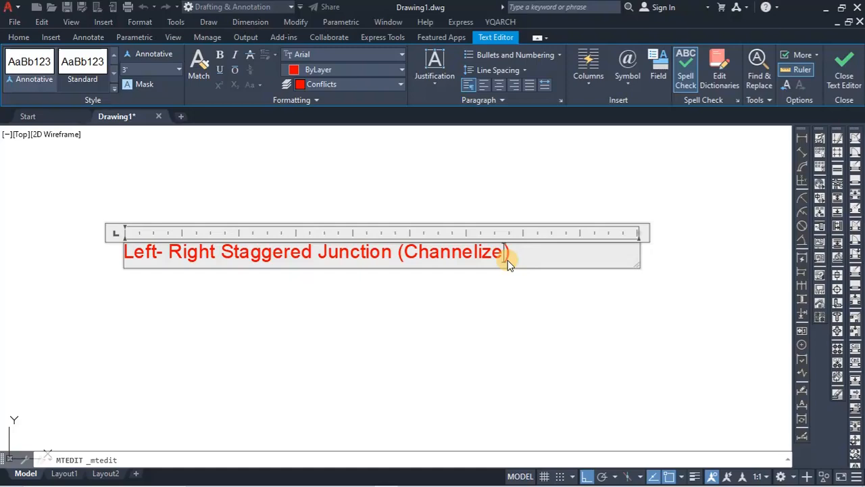
pyautogui.write('d')
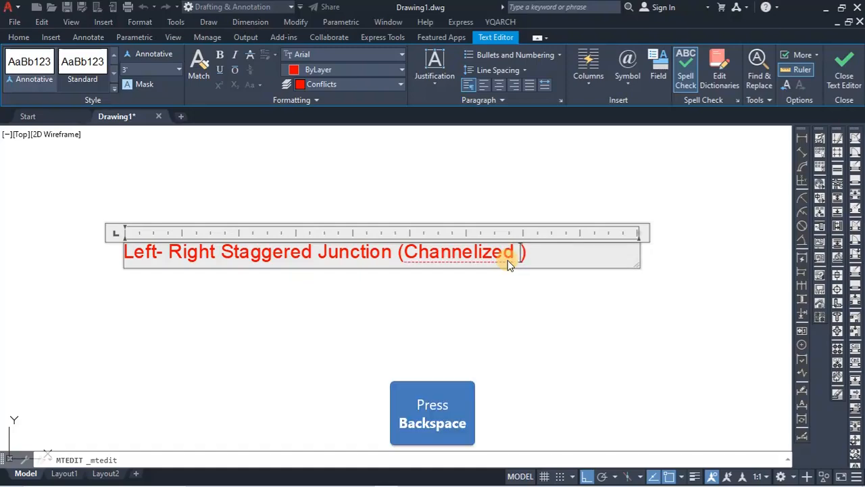
pyautogui.press('BackSpace')
pyautogui.click(464, 301)
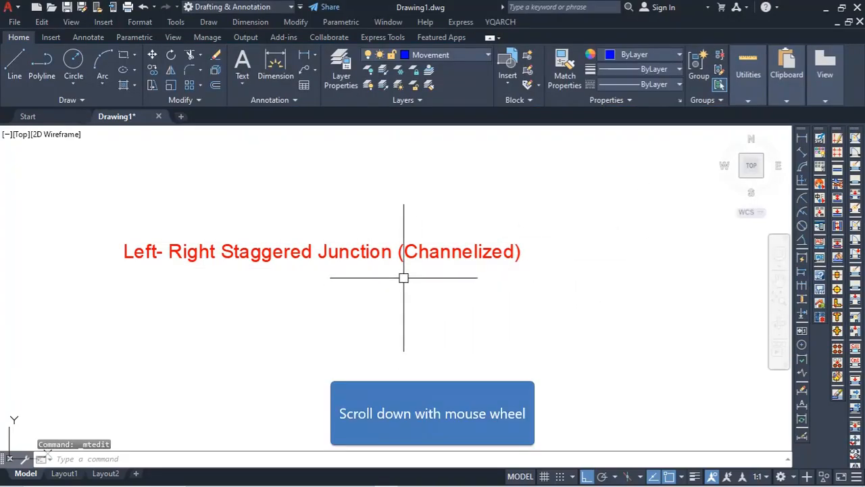
# - Copy both left-hand junction titles horizontally by about 1370' to below the main roads of the two right-hand staggered junctions
pyautogui.scroll(-5, 274, 329)
pyautogui.scroll(5, 312, 300)
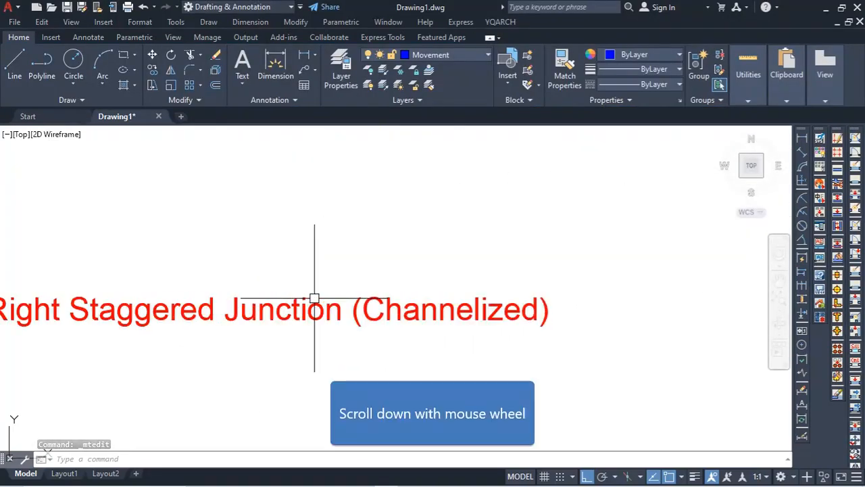
pyautogui.scroll(-4, 527, 264)
pyautogui.scroll(-5, 349, 303)
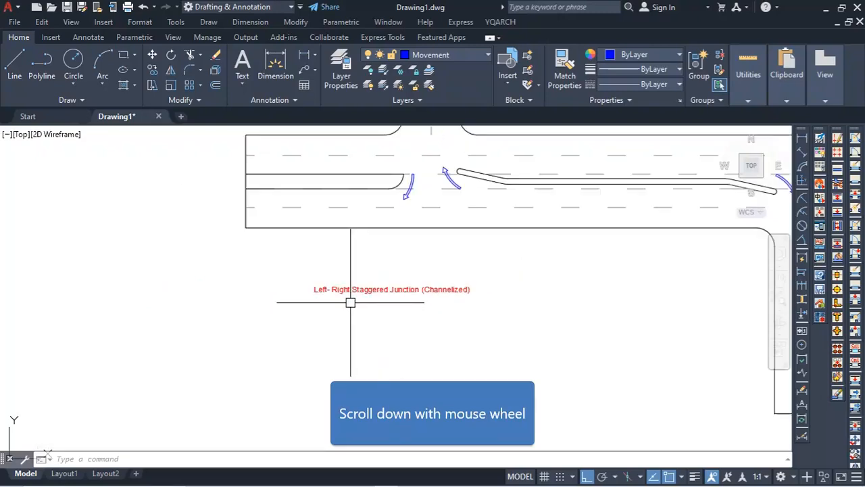
pyautogui.scroll(5, 349, 303)
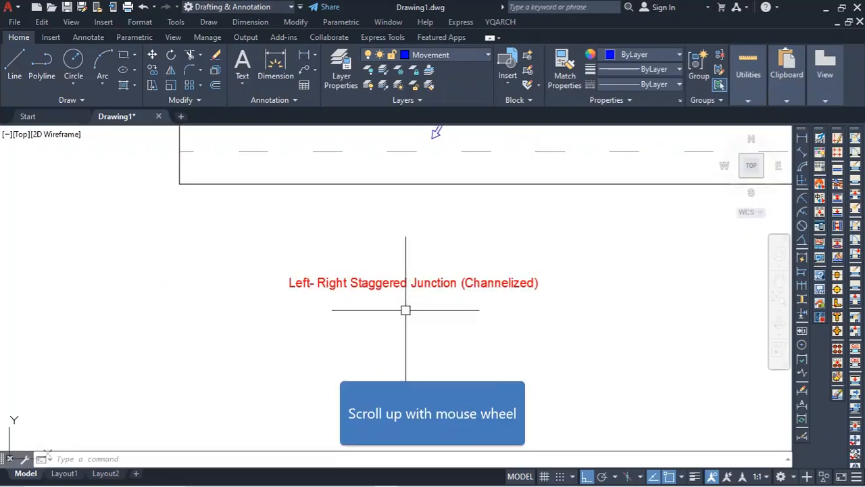
pyautogui.scroll(3, 313, 299)
pyautogui.scroll(-5, 311, 299)
pyautogui.scroll(-3, 311, 299)
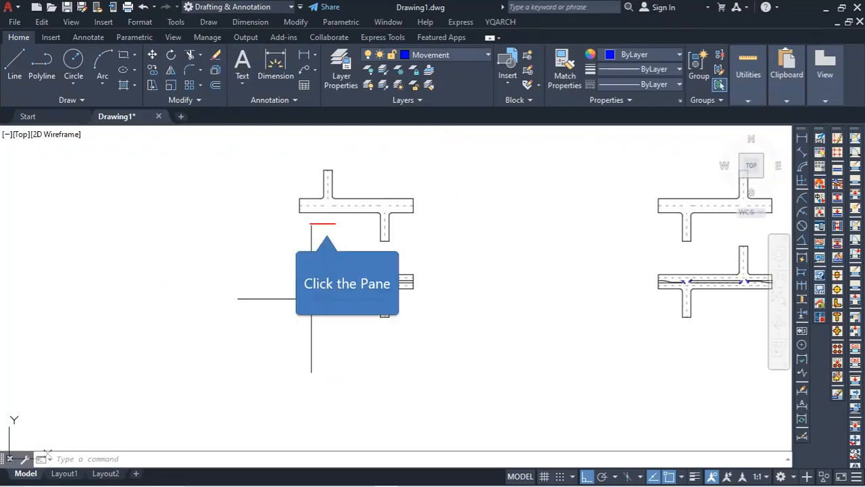
pyautogui.click(306, 264)
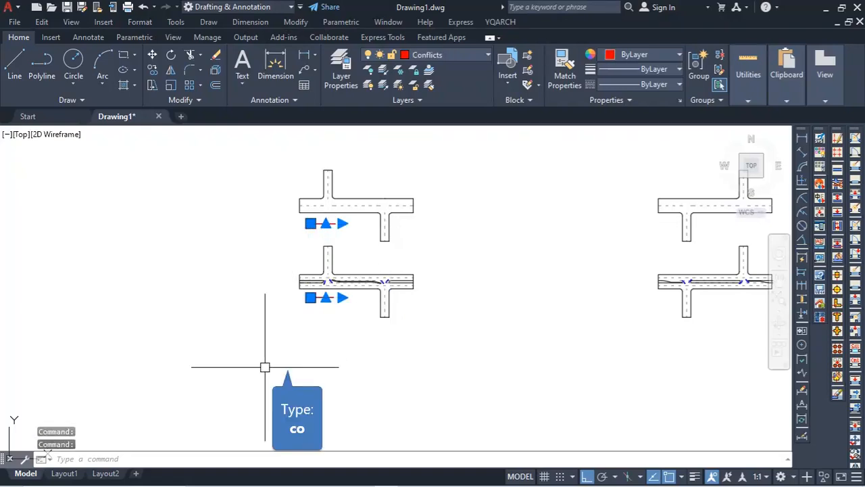
pyautogui.write('co')
pyautogui.press('Return')
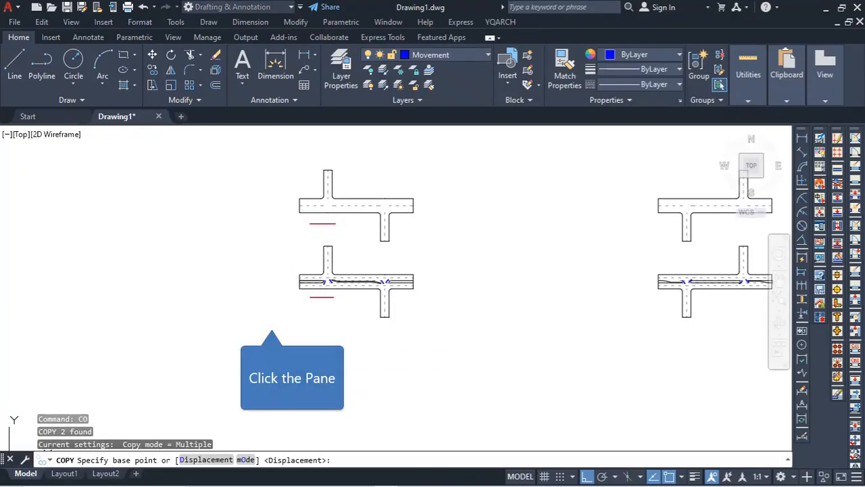
pyautogui.click(272, 319)
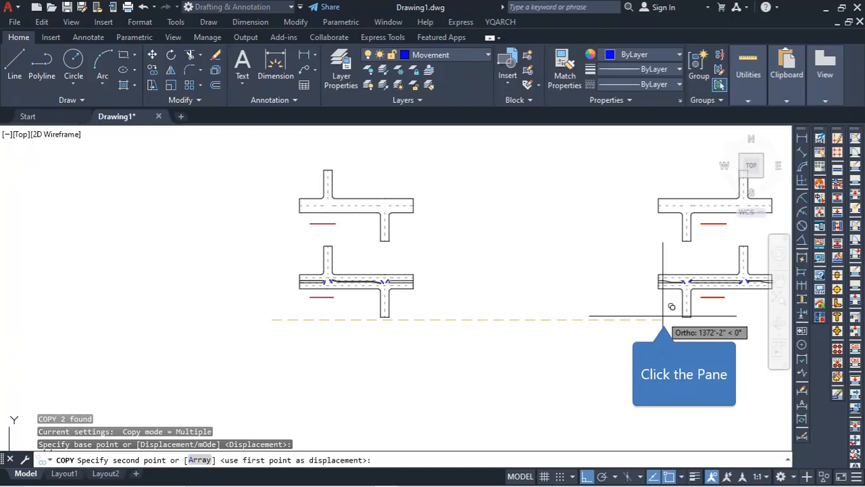
pyautogui.click(661, 315)
pyautogui.press('Escape')
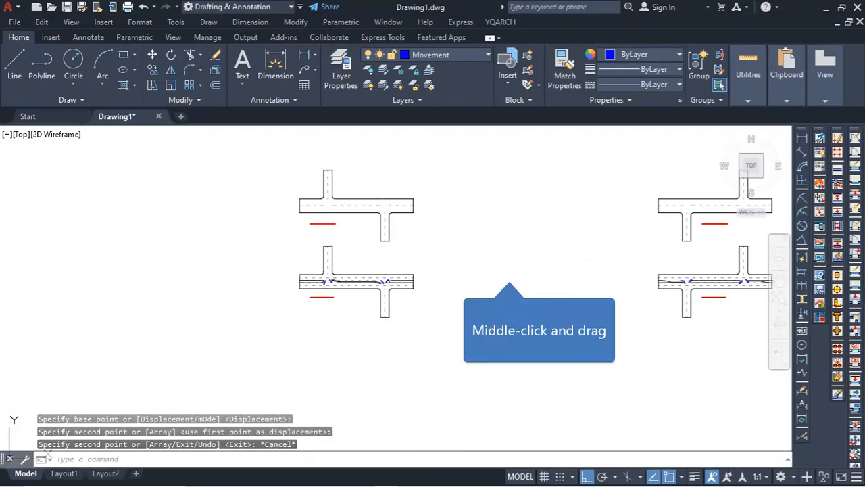
# - Change the opening words of the title below the upper right-hand staggered junction to "Right-Left"
pyautogui.moveTo(650, 296); pyautogui.dragTo(631, 247, button='middle')
pyautogui.scroll(5, 611, 257)
pyautogui.doubleClick(578, 240)
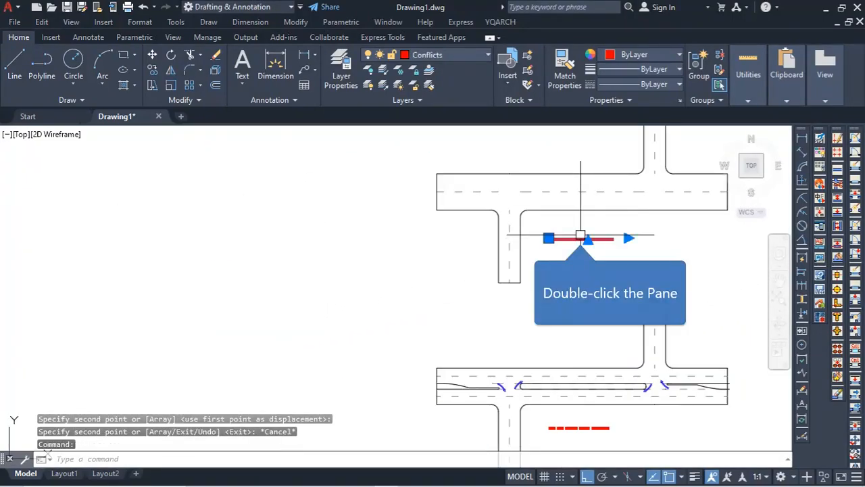
pyautogui.scroll(4, 570, 247)
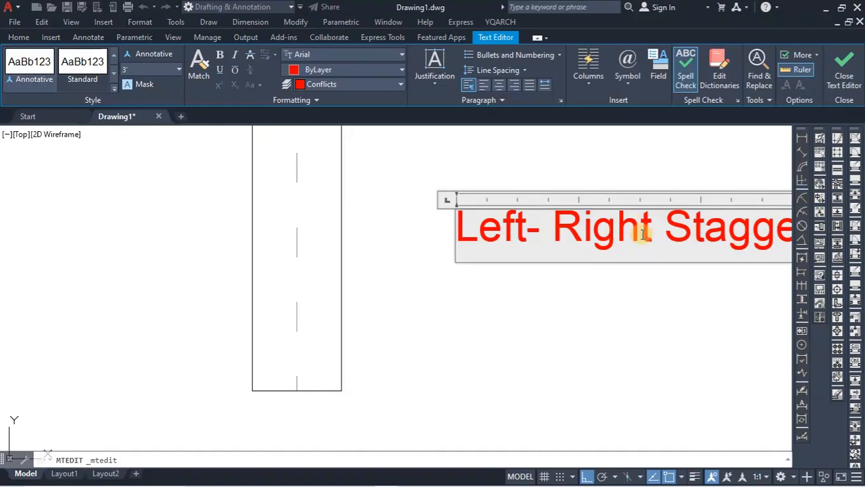
pyautogui.moveTo(552, 233); pyautogui.dragTo(438, 253)
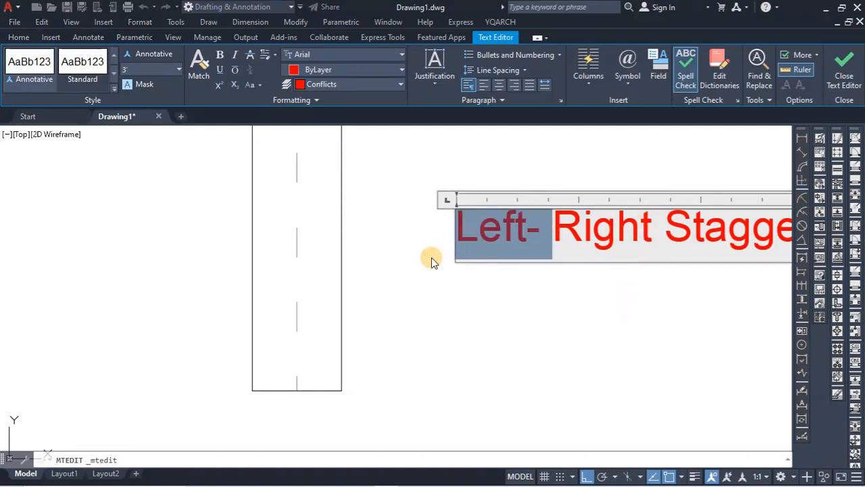
pyautogui.hotkey('ctrl', 'x')
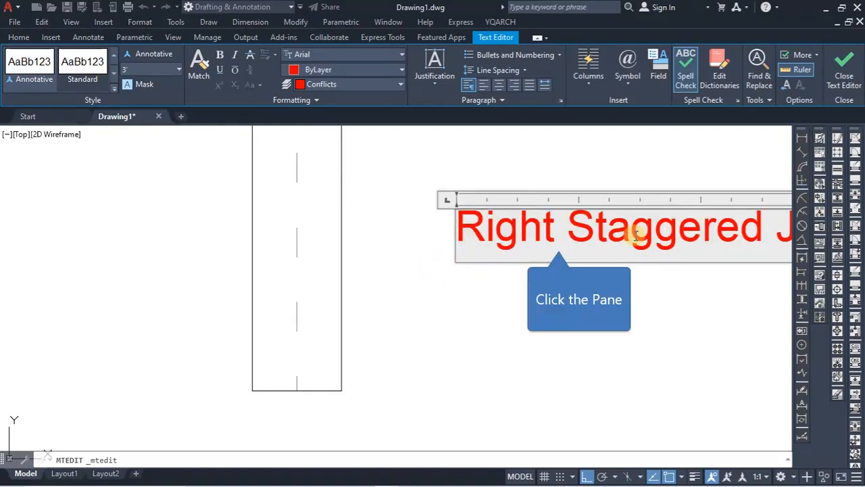
pyautogui.click(551, 243)
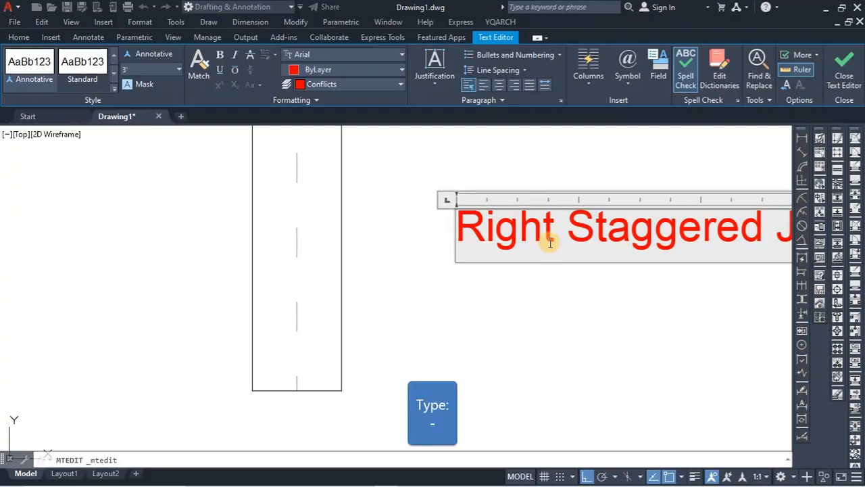
pyautogui.write('-')
pyautogui.hotkey('ctrl', 'v')
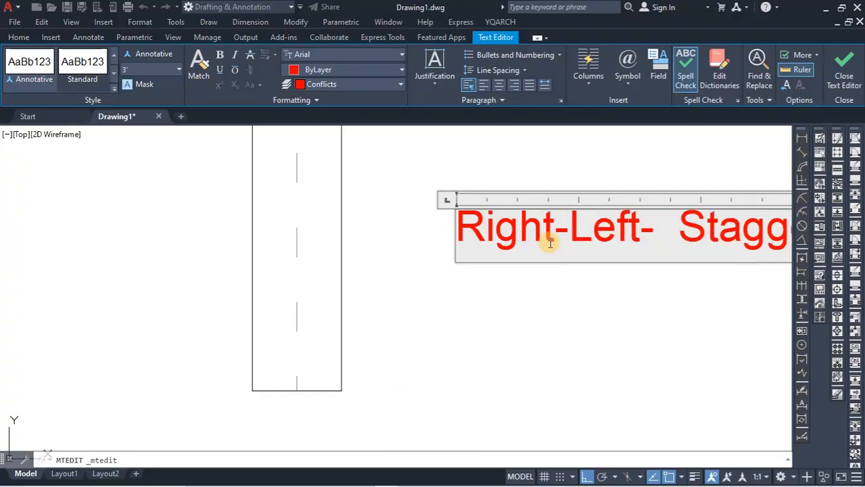
pyautogui.press('BackSpace')
pyautogui.press('BackSpace')
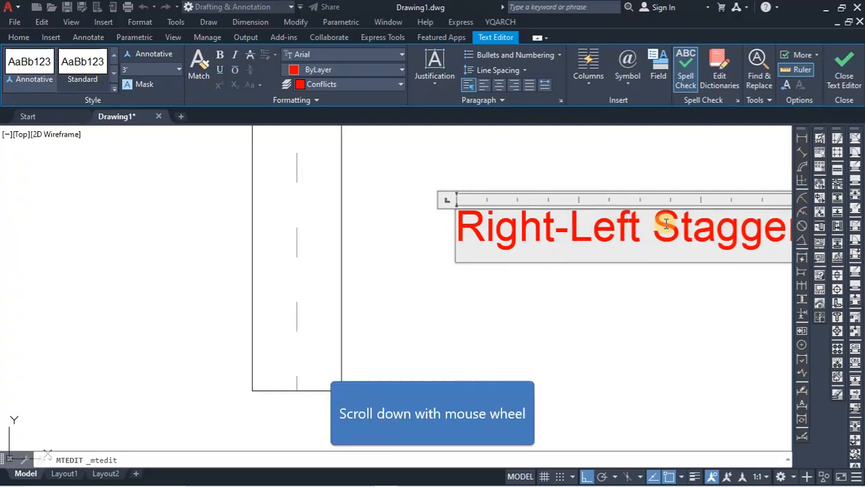
pyautogui.scroll(-5, 557, 275)
pyautogui.click(546, 332)
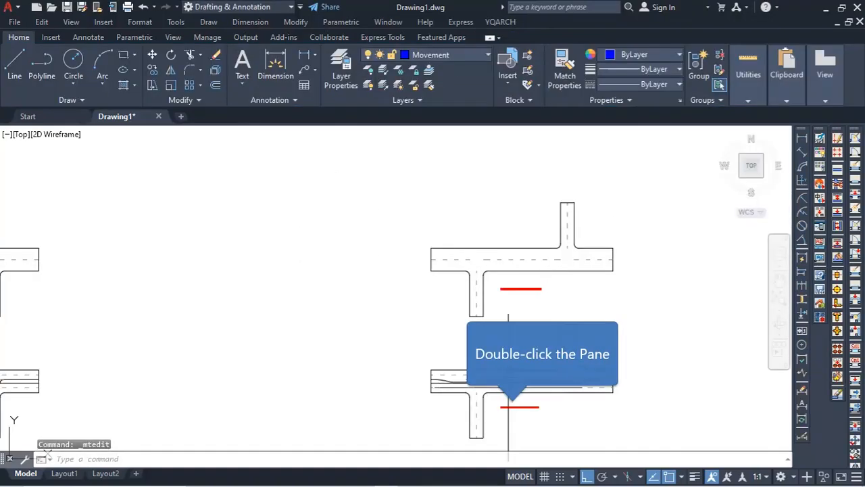
# - Reword the title below the lower right-hand junction to "Right-Left Staggered Junction (Channelized)"
pyautogui.doubleClick(512, 407)
pyautogui.scroll(6, 508, 414)
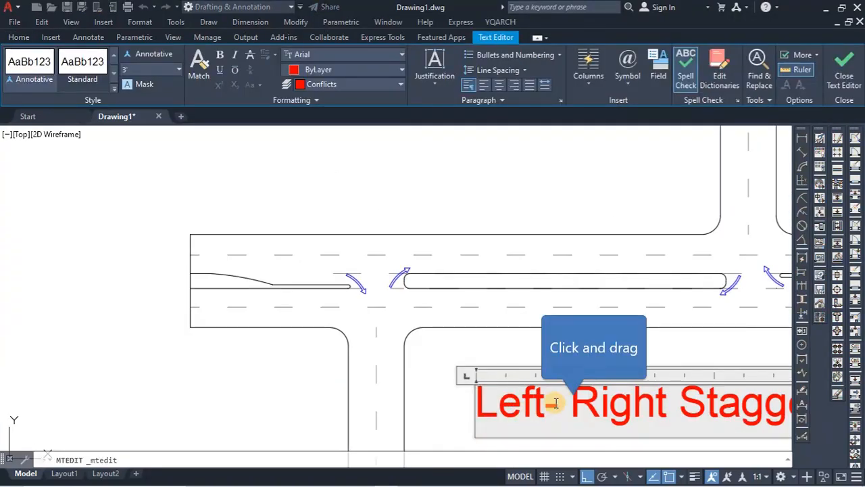
pyautogui.moveTo(572, 413); pyautogui.dragTo(476, 406)
pyautogui.press('BackSpace')
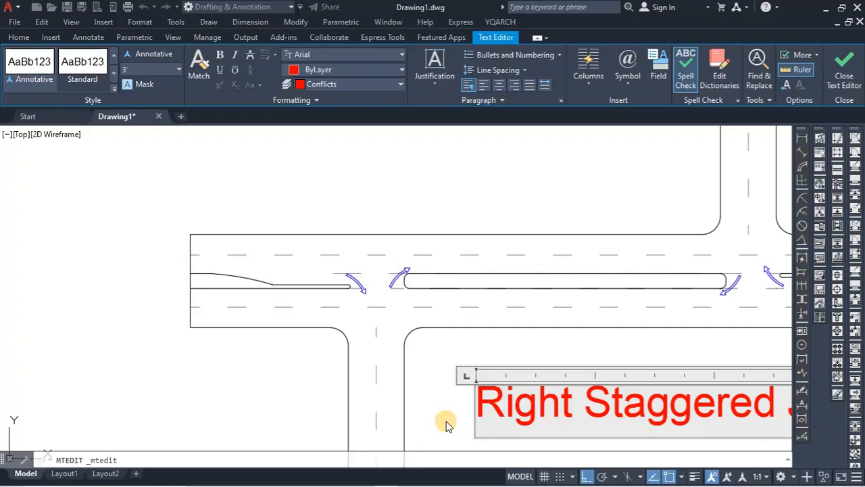
pyautogui.click(574, 409)
pyautogui.write('-')
pyautogui.hotkey('ctrl', 'v')
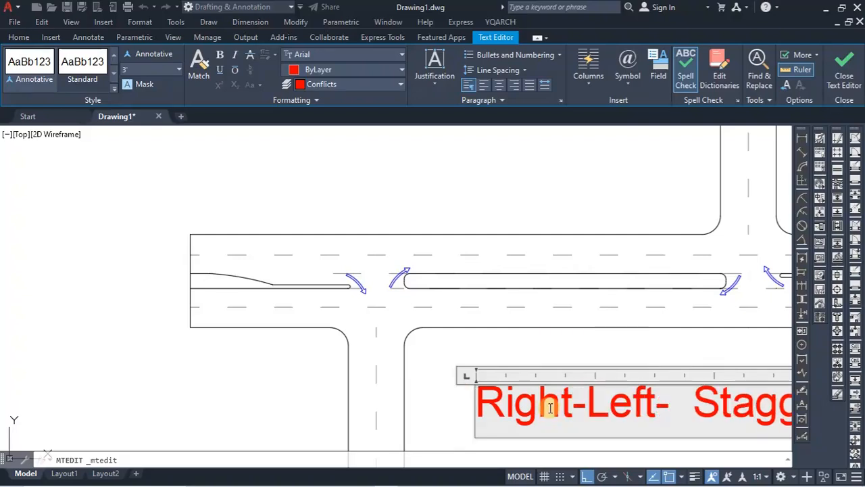
pyautogui.press('BackSpace')
pyautogui.press('BackSpace')
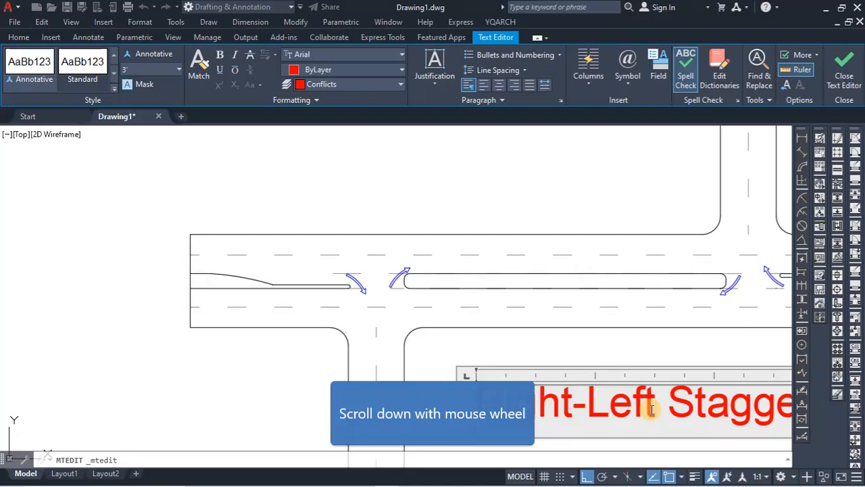
pyautogui.scroll(-5, 571, 298)
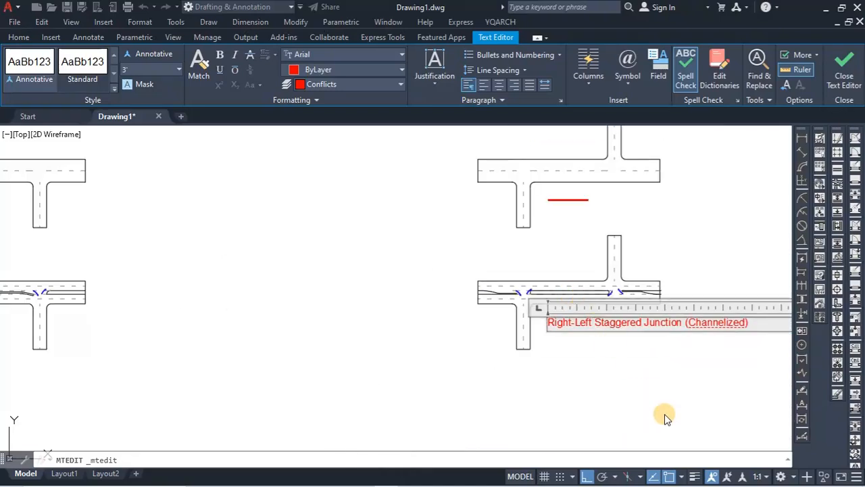
pyautogui.click(702, 336)
# - Replace the bracketed "(Channelized)" with a period so the lower right-hand title reads "Right-Left Staggered Junction."
pyautogui.doubleClick(577, 318)
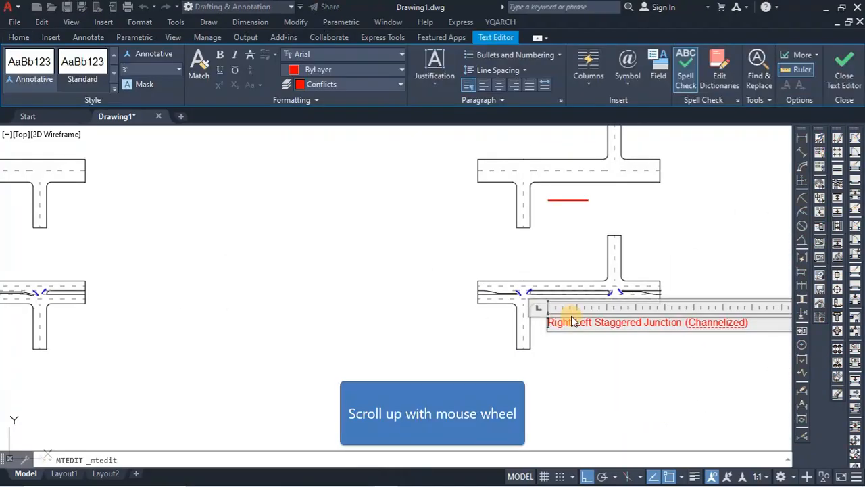
pyautogui.scroll(6, 739, 324)
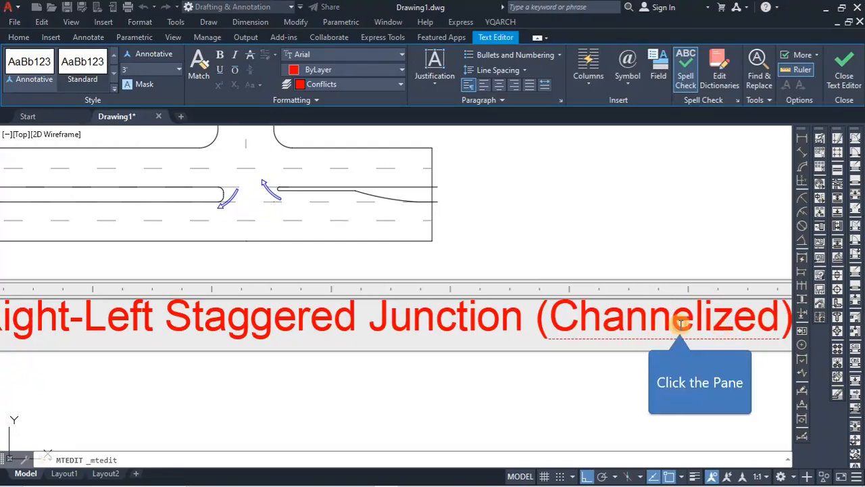
pyautogui.click(680, 323)
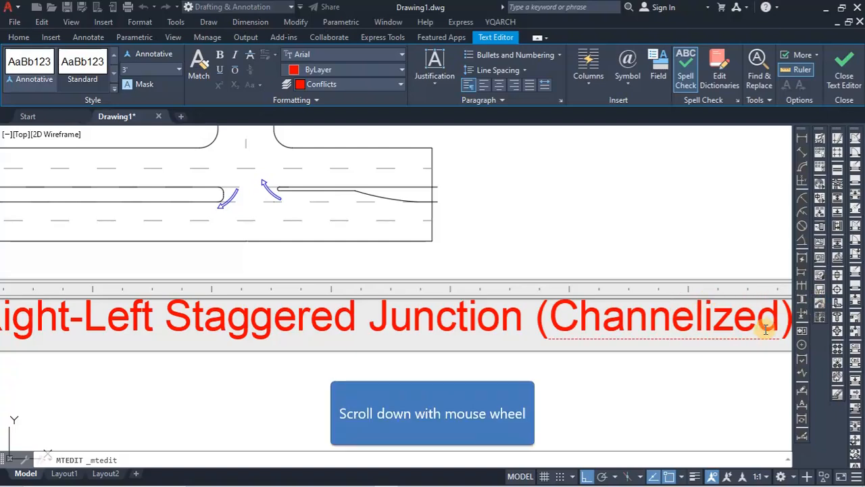
pyautogui.scroll(-2, 546, 339)
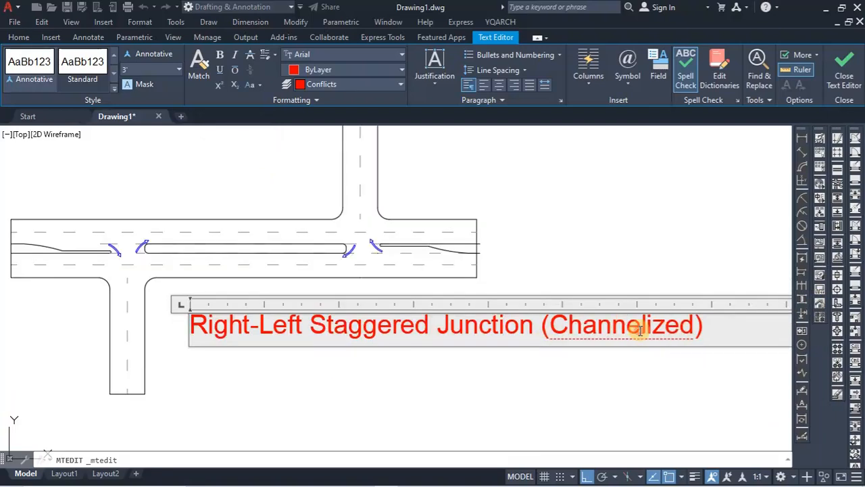
pyautogui.moveTo(703, 327); pyautogui.dragTo(542, 326)
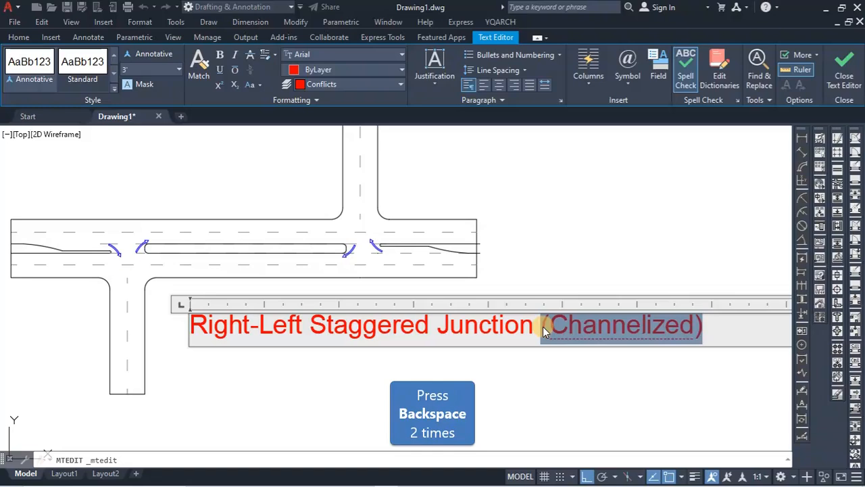
pyautogui.press('BackSpace')
pyautogui.press('BackSpace')
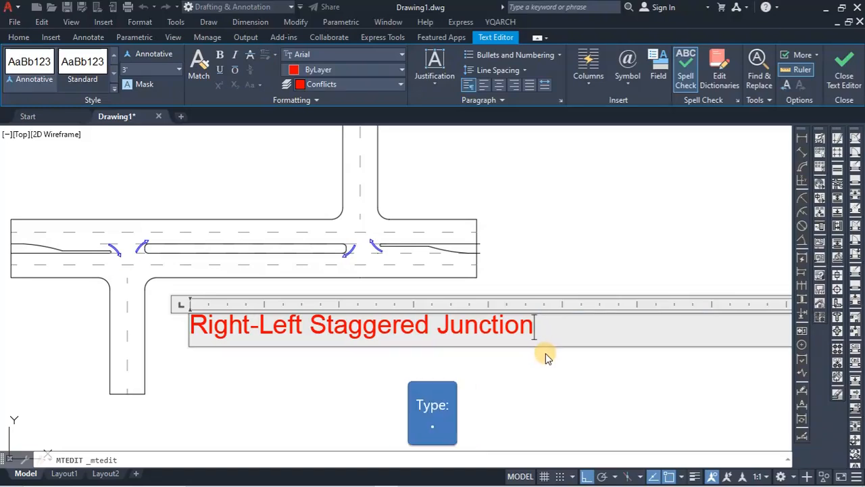
pyautogui.write('.')
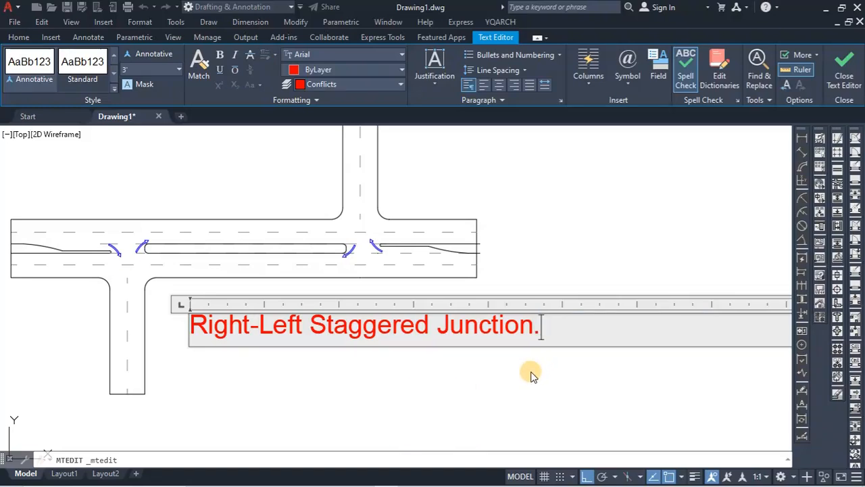
# - Insert "Channelization" at the start of the lower title, before "Right-Left Staggered Junction."
pyautogui.click(192, 325)
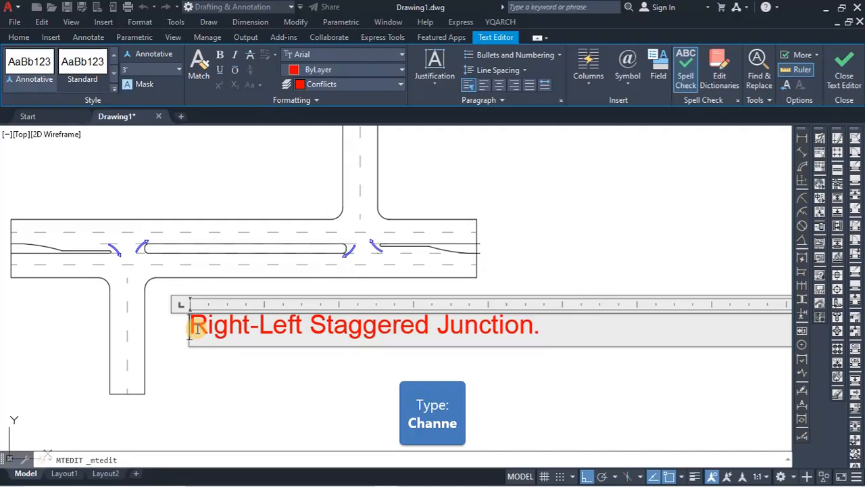
pyautogui.write('Chan')
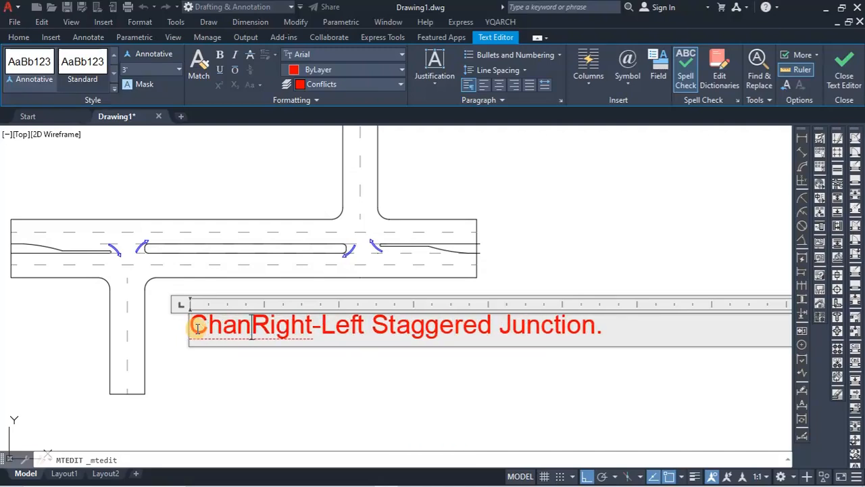
pyautogui.write('ne')
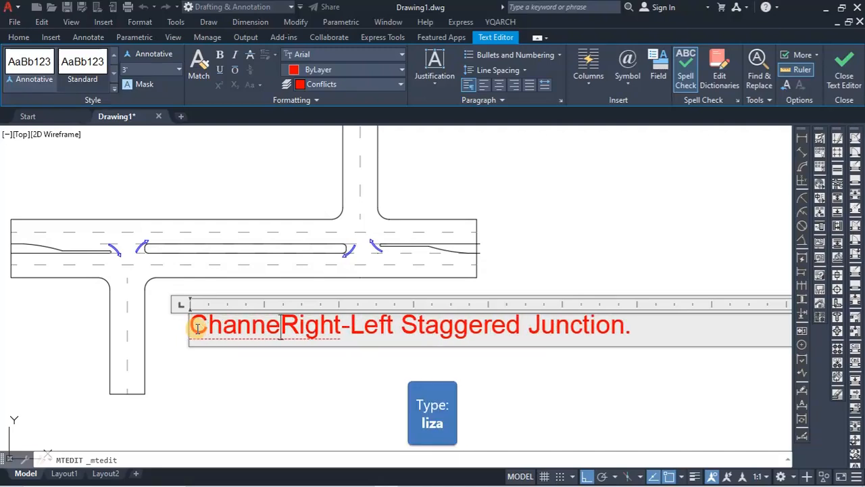
pyautogui.write('liza')
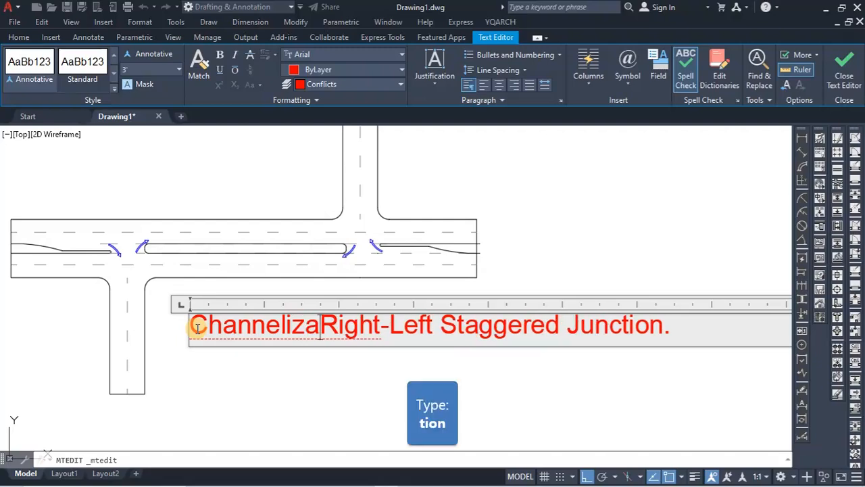
pyautogui.write('tion')
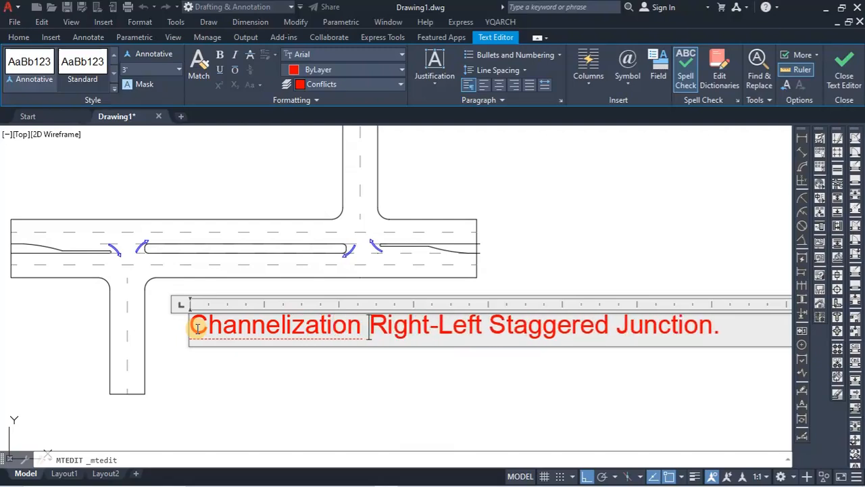
# - Delete and retype the second "n" of "Channelization" in the lower right-hand title
pyautogui.click(268, 326)
pyautogui.press('BackSpace')
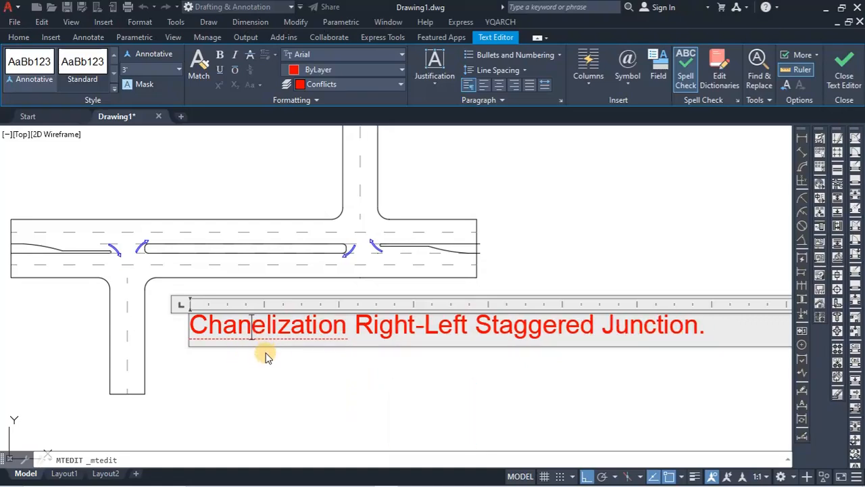
pyautogui.write('n')
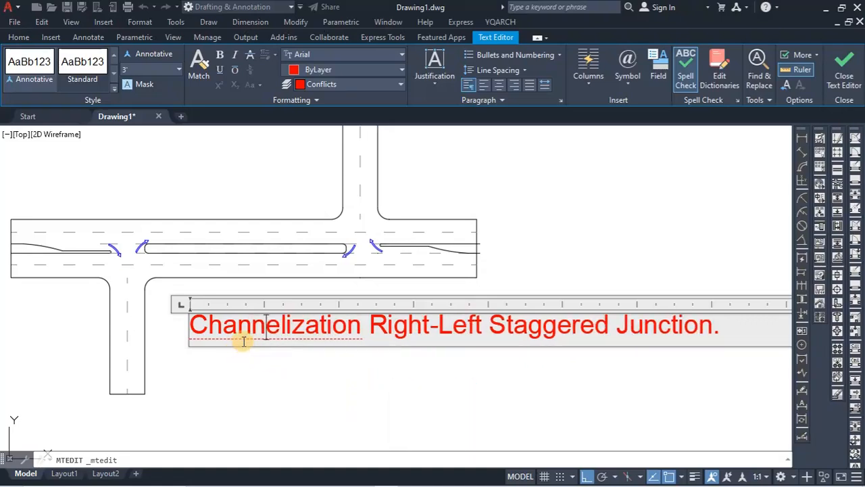
# - Compare the wording and spelling of "Channelization" with the junction captions on the PowerPoint reference slide
pyautogui.click(281, 326)
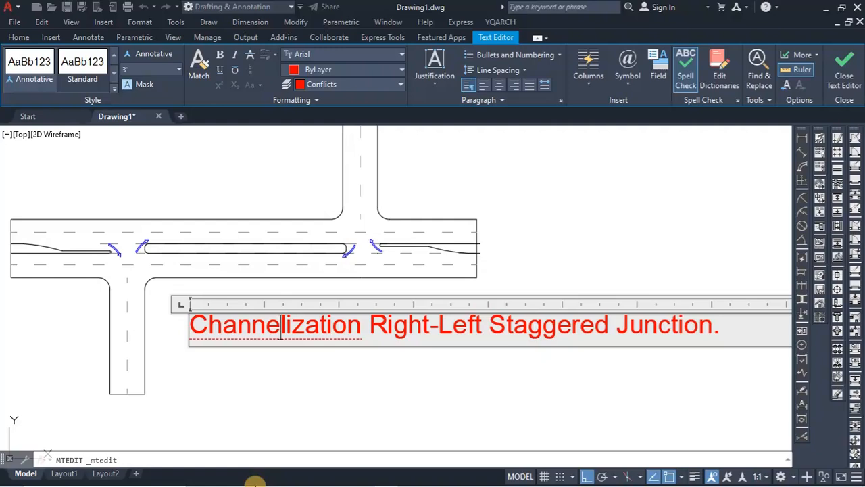
pyautogui.moveTo(293, 478)
pyautogui.click(410, 477)
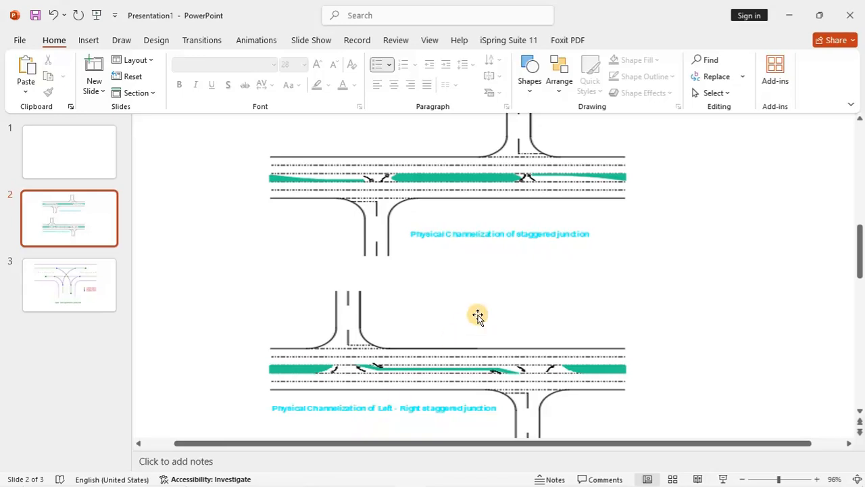
pyautogui.click(790, 16)
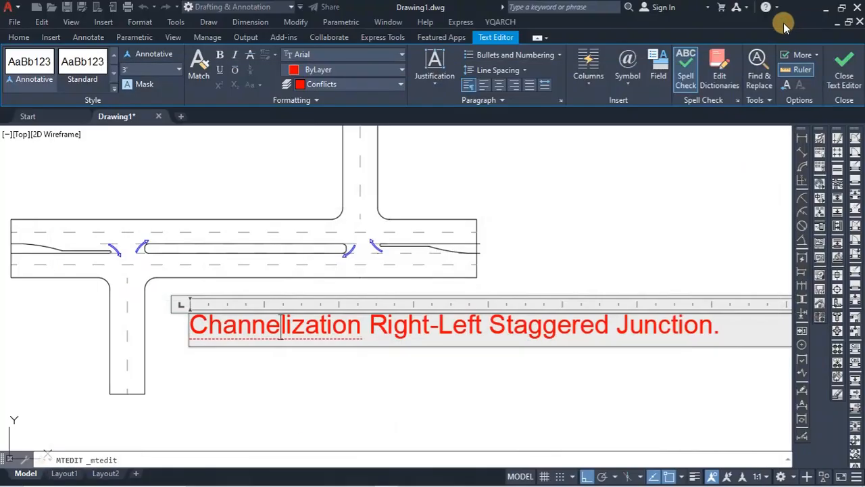
# - Insert "of" after "Channelization" so the lower title reads "Channelization of Right-Left Staggered Junction."
pyautogui.click(300, 371)
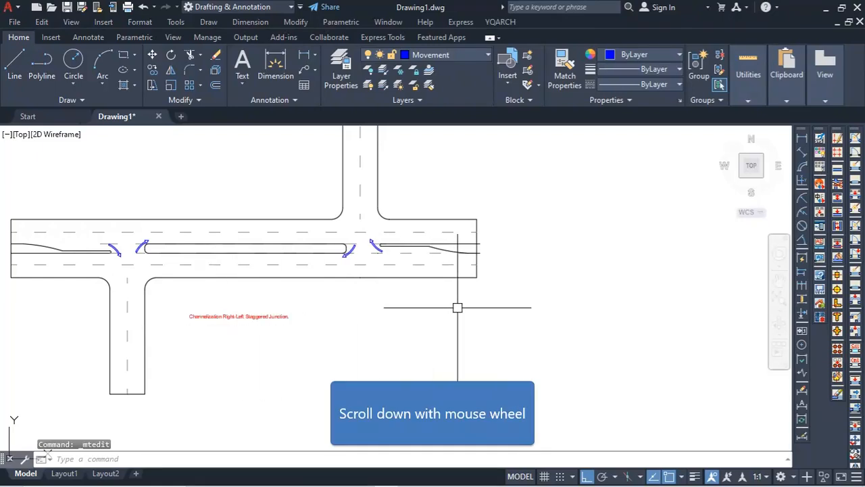
pyautogui.scroll(-2, 464, 309)
pyautogui.doubleClick(306, 315)
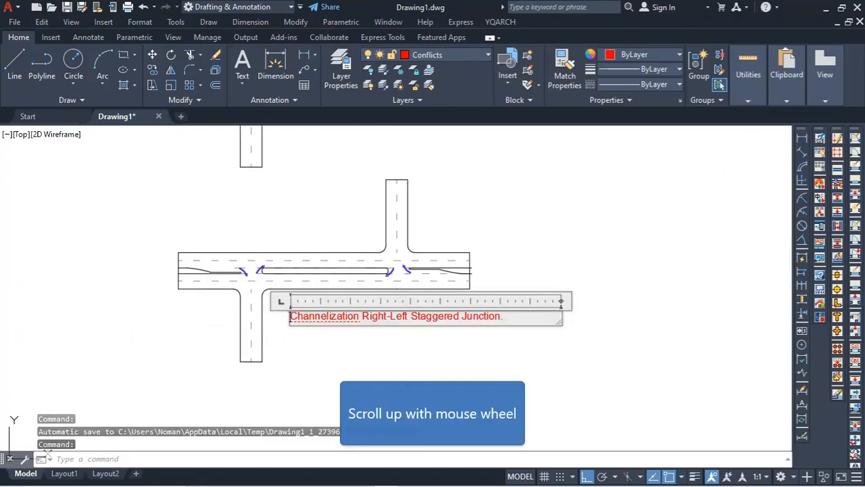
pyautogui.scroll(4, 308, 309)
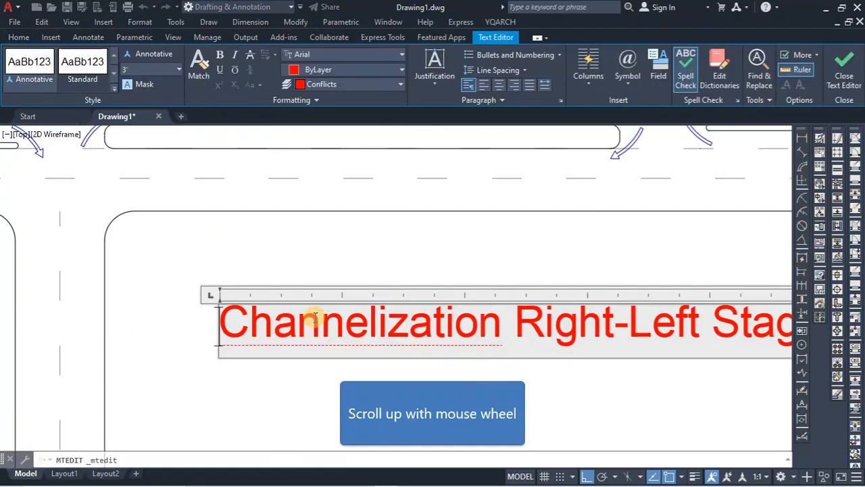
pyautogui.click(500, 326)
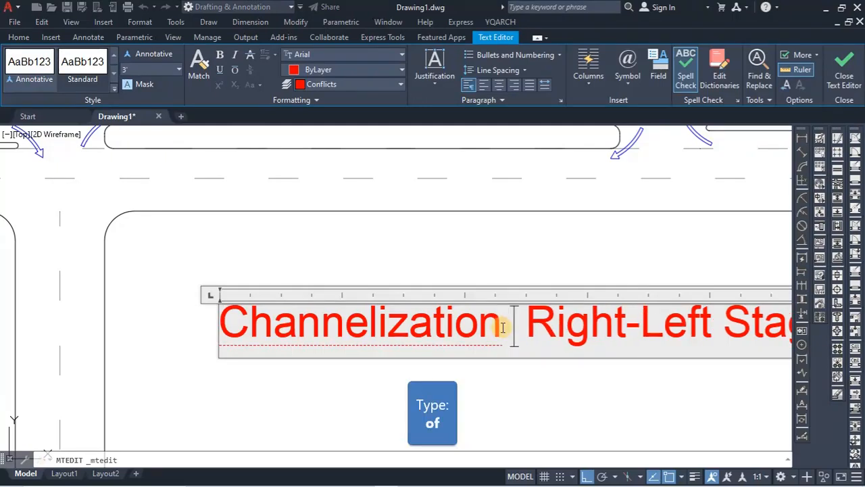
pyautogui.write('of')
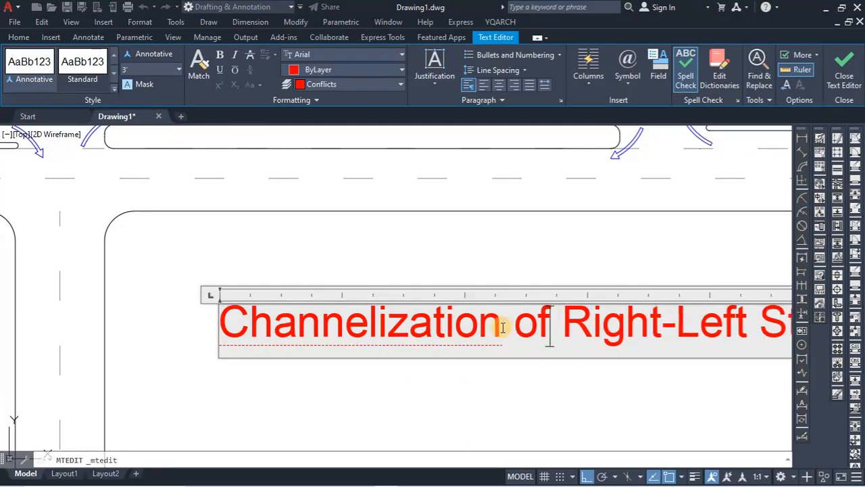
# - Copy the word "Channelization" from the lower Right-Left Staggered Junction title and finish editing that title
pyautogui.click(452, 412)
pyautogui.doubleClick(384, 312)
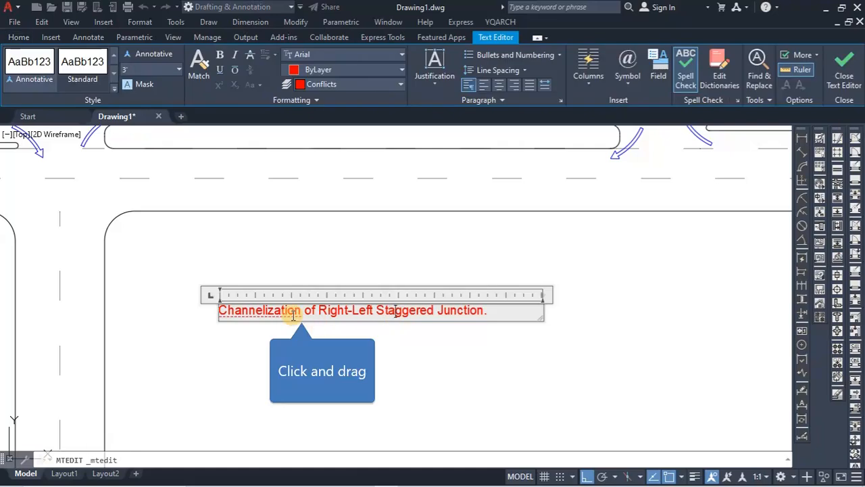
pyautogui.moveTo(301, 313); pyautogui.dragTo(188, 322)
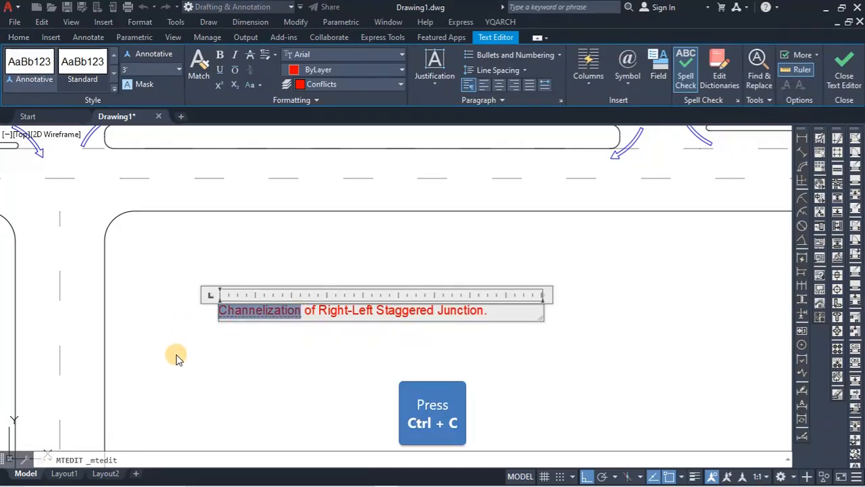
pyautogui.click(411, 356)
# - Replace "(Channelized)" at the end of the lower Left-Right Staggered Junction title with a period
pyautogui.scroll(-6, 338, 313)
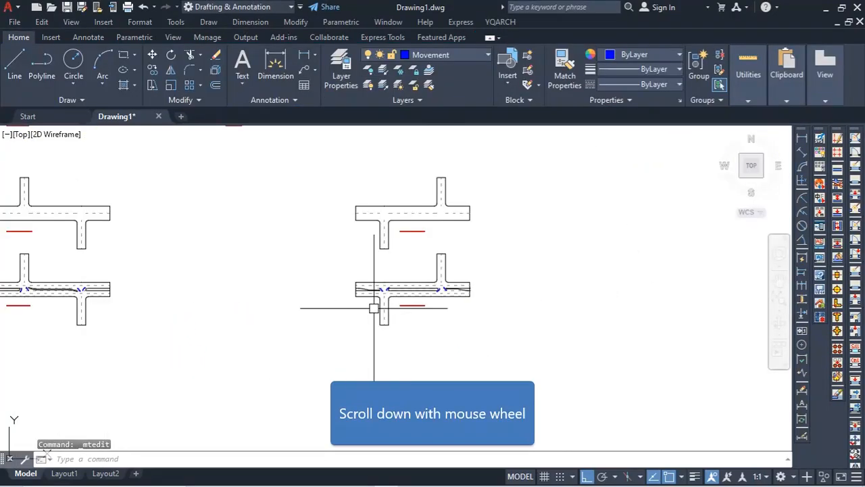
pyautogui.moveTo(201, 302); pyautogui.dragTo(377, 296, button='middle')
pyautogui.scroll(10, 329, 266)
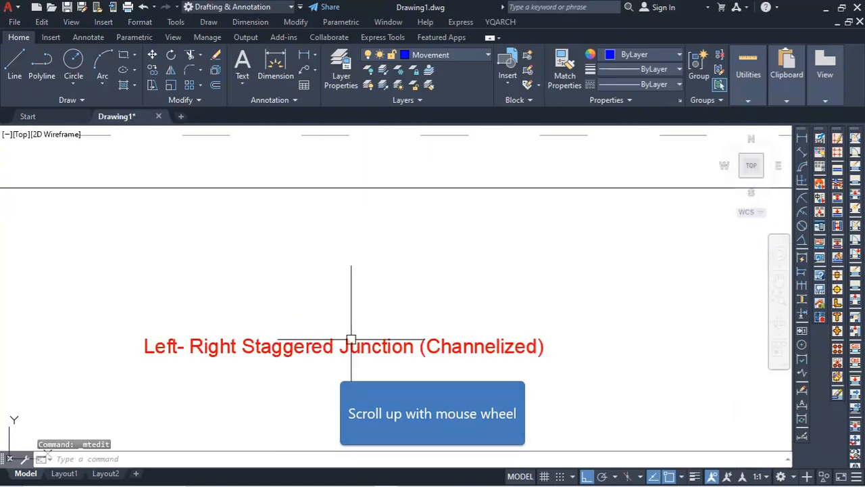
pyautogui.doubleClick(196, 348)
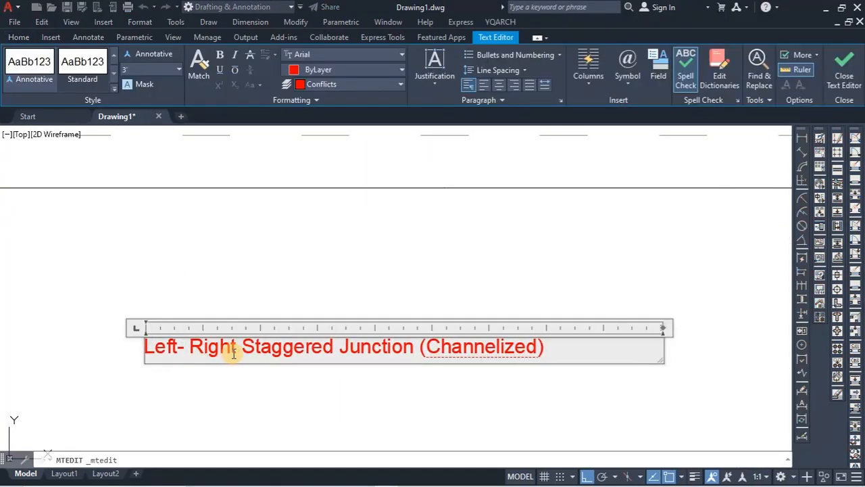
pyautogui.moveTo(581, 356); pyautogui.dragTo(420, 348)
pyautogui.press('BackSpace')
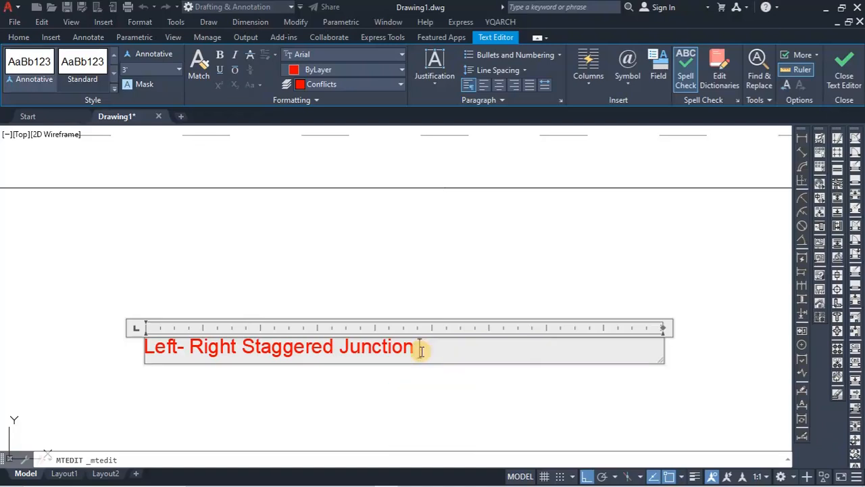
pyautogui.write('.')
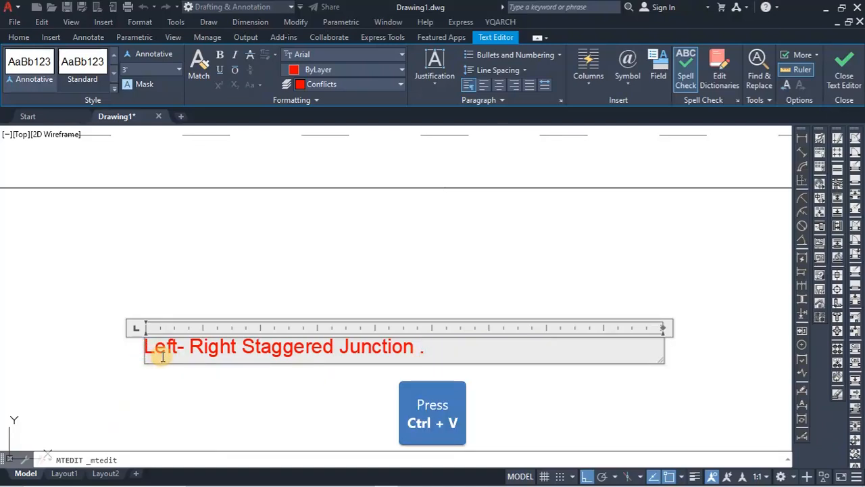
# - Insert "Channelization of" at the start of the lower Left-Right Staggered Junction title
pyautogui.write('Channelization')
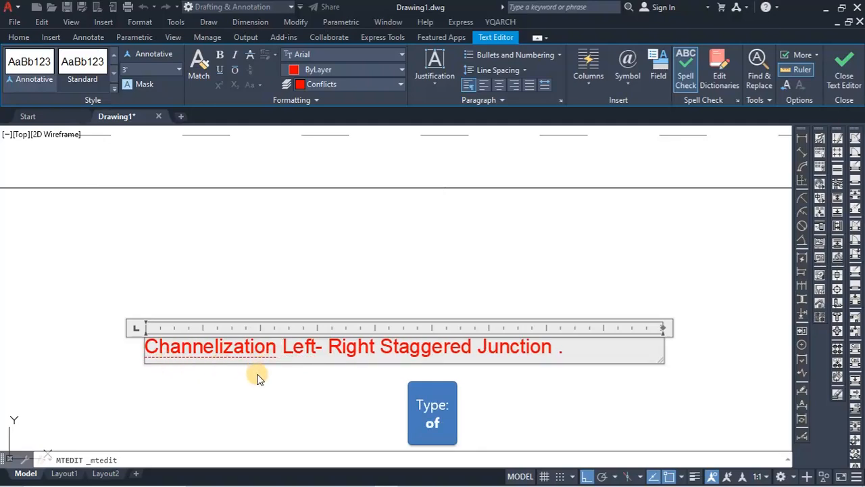
pyautogui.write('of')
pyautogui.click(389, 406)
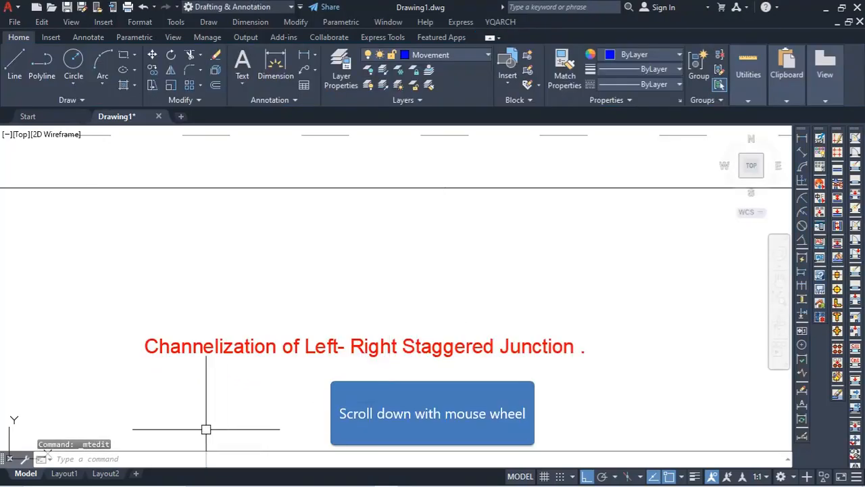
# - Hatch the leftmost median island of the channelized Left-Right Staggered Junction with the Solid pattern
pyautogui.scroll(-6, 205, 429)
pyautogui.moveTo(496, 372)
pyautogui.mouseDown(button='middle')
pyautogui.moveTo(506, 374)
pyautogui.moveTo(439, 323)
pyautogui.mouseUp(button='middle')
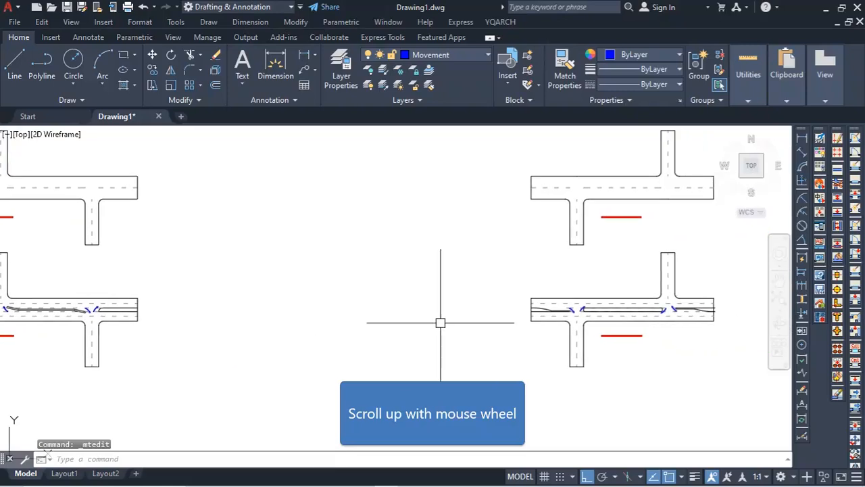
pyautogui.scroll(5, 620, 337)
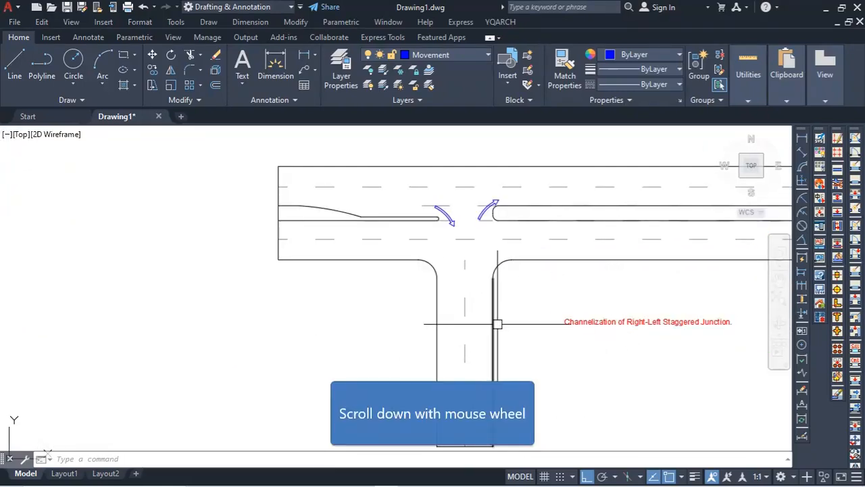
pyautogui.scroll(-4, 588, 304)
pyautogui.scroll(-3, 594, 315)
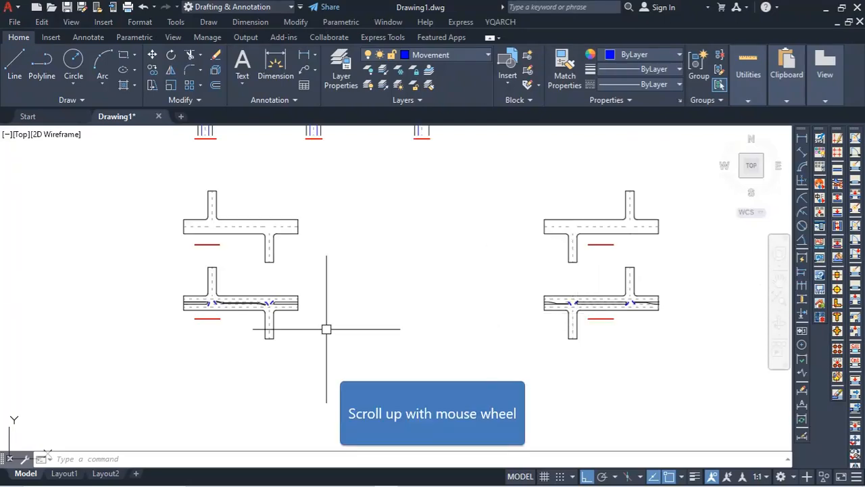
pyautogui.scroll(6, 179, 304)
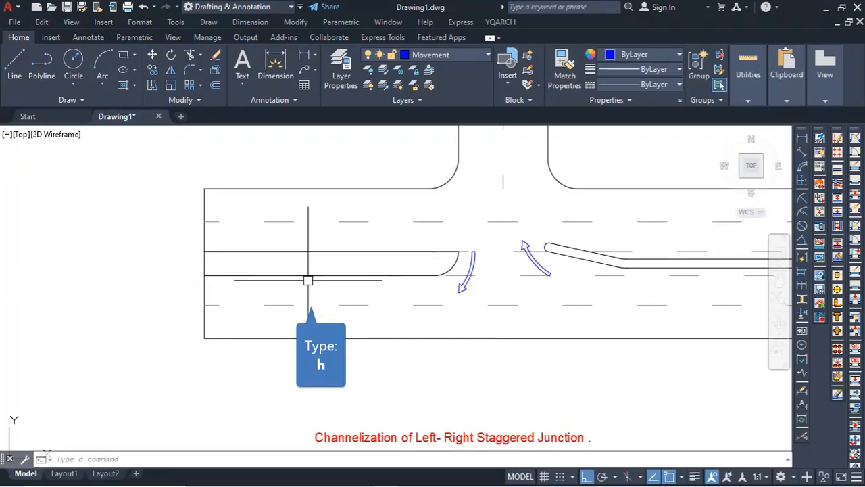
pyautogui.write('h')
pyautogui.press('Return')
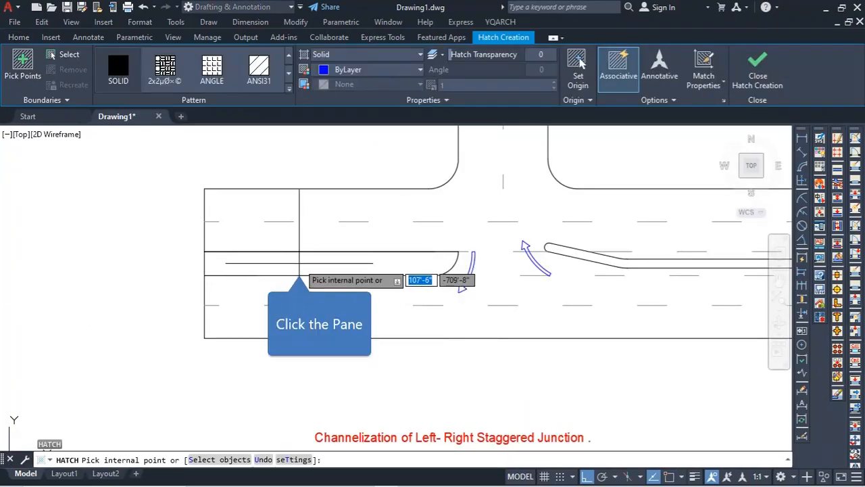
pyautogui.click(300, 265)
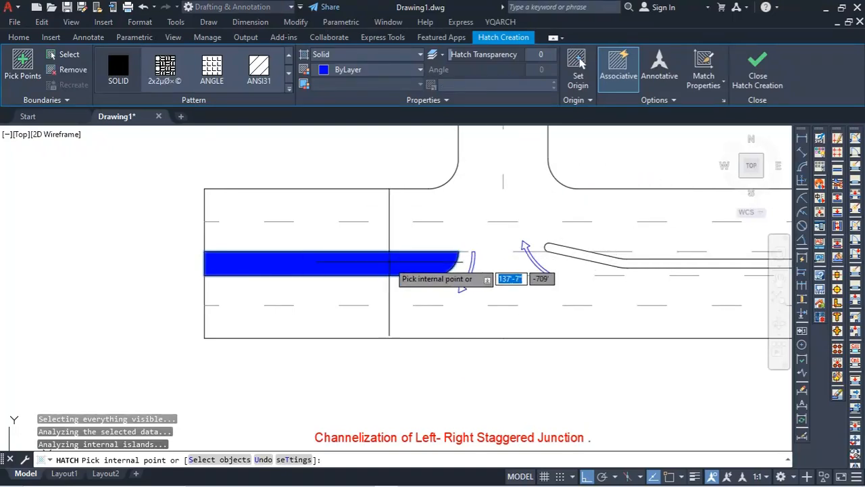
pyautogui.press('Escape')
# - Change the median island's hatch to the ANSI31 pattern with a scale of 100
pyautogui.click(365, 258)
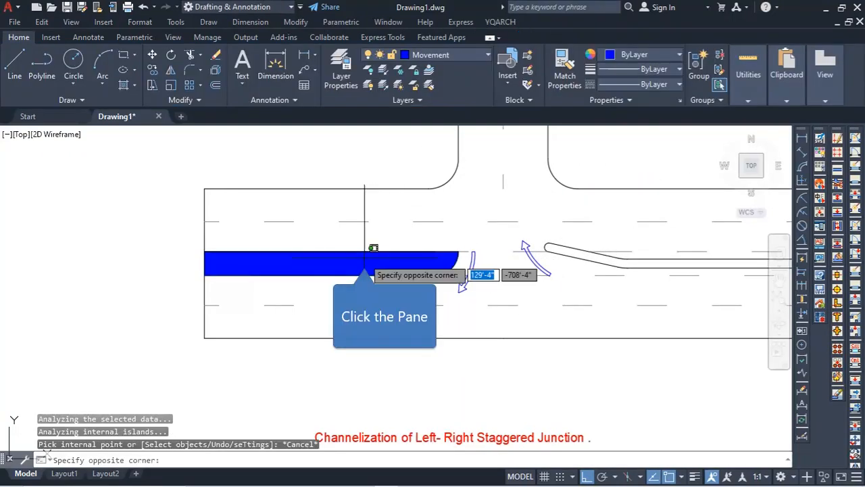
pyautogui.click(365, 259)
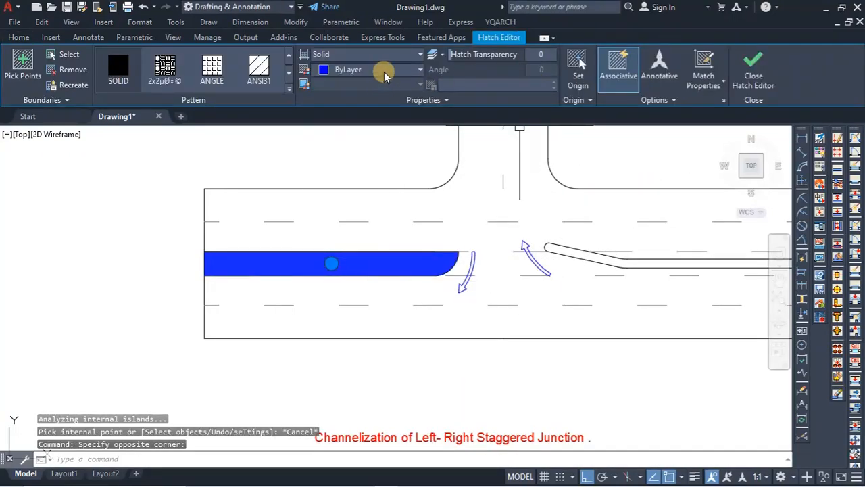
pyautogui.click(259, 68)
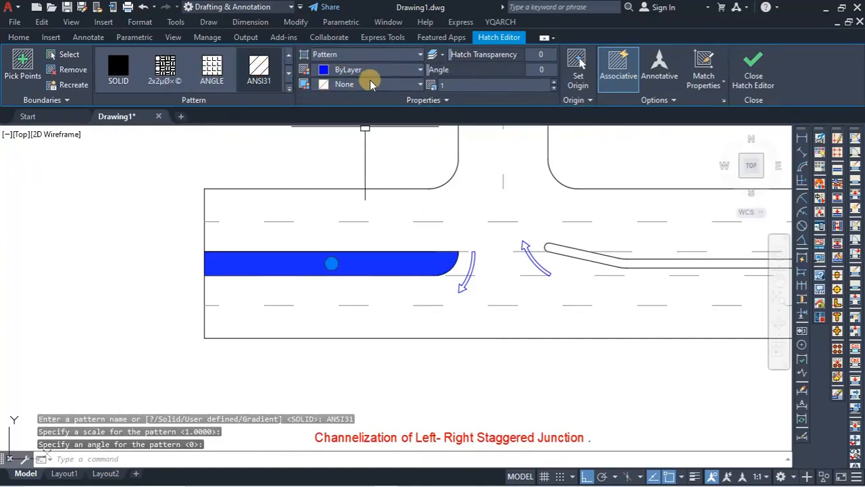
pyautogui.click(460, 85)
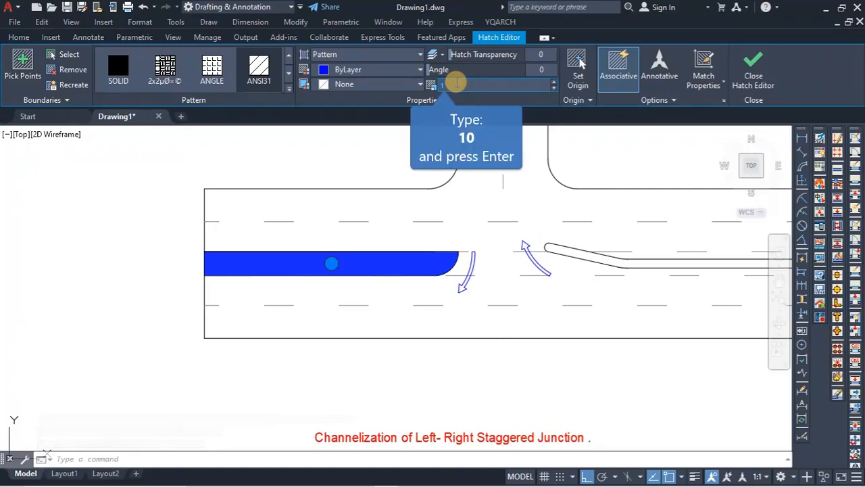
pyautogui.write('0')
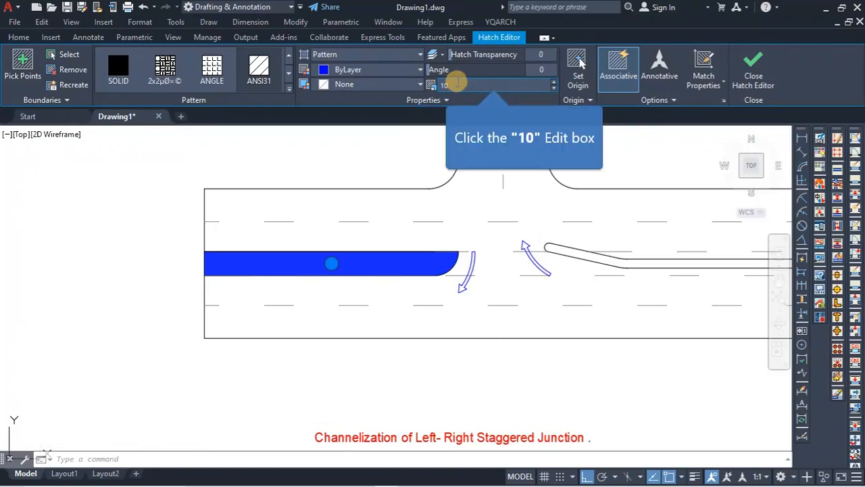
pyautogui.click(456, 84)
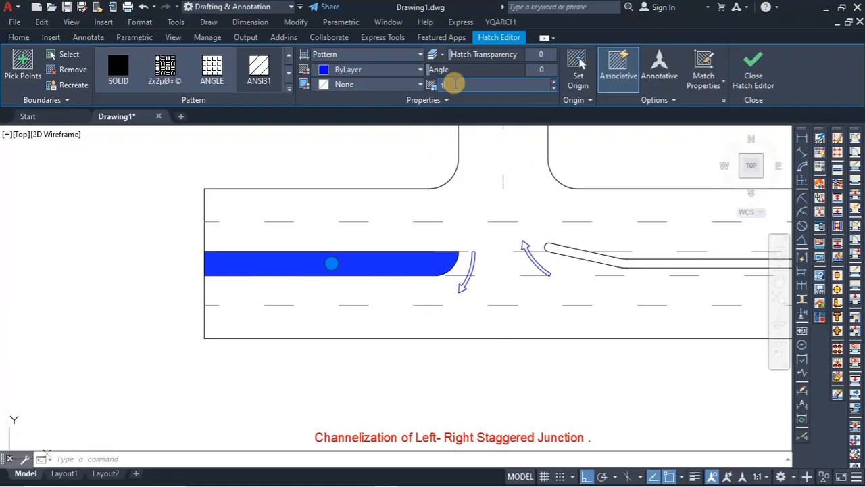
pyautogui.write('100')
pyautogui.press('Return')
pyautogui.press('Escape')
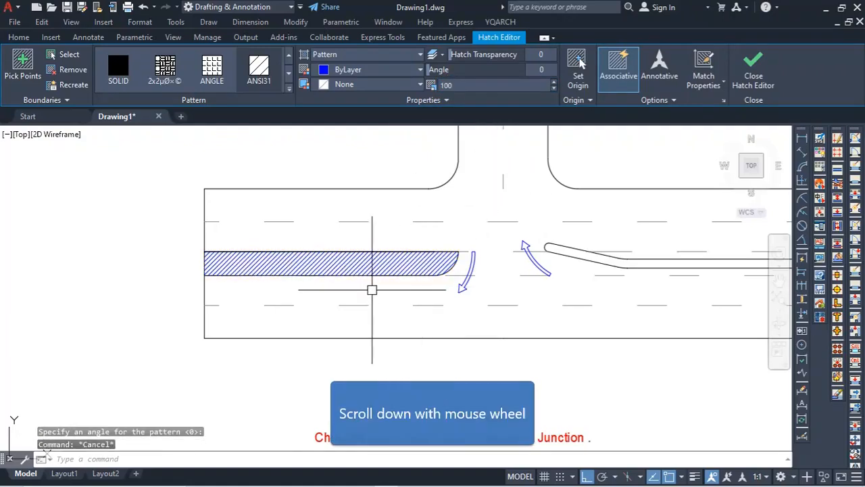
pyautogui.scroll(-2, 219, 304)
pyautogui.scroll(2, 405, 331)
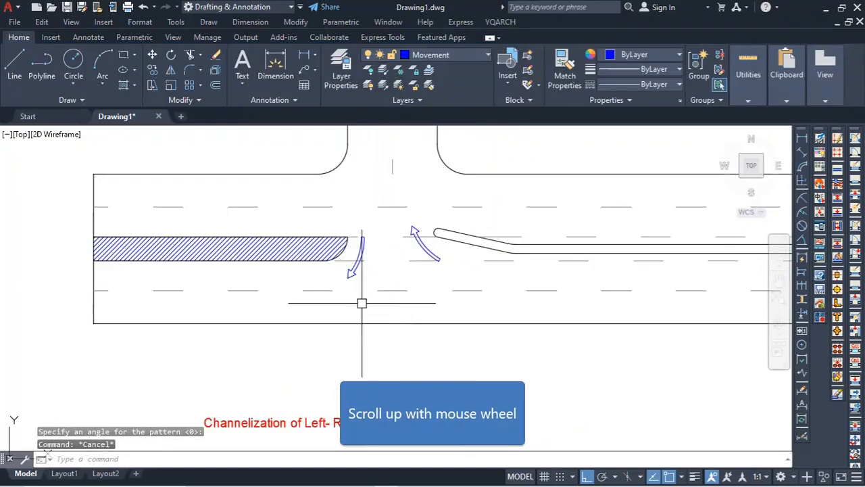
pyautogui.click(312, 251)
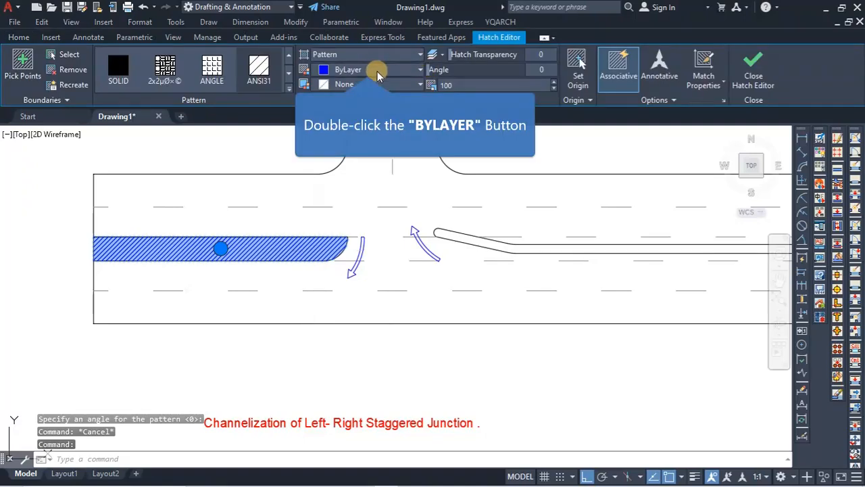
pyautogui.doubleClick(377, 70)
pyautogui.press('Escape')
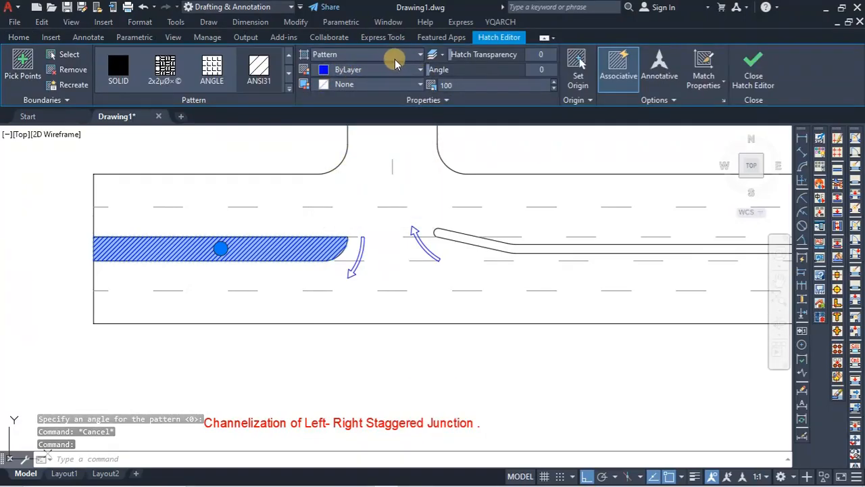
pyautogui.press('Escape')
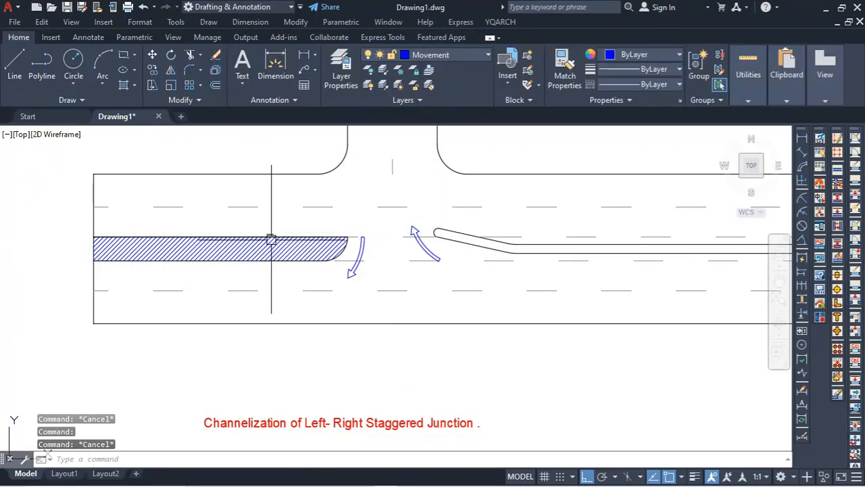
pyautogui.click(447, 55)
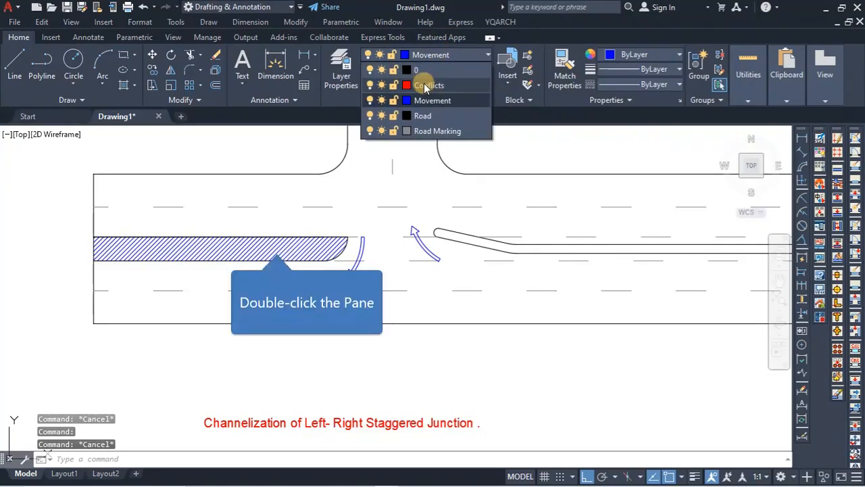
# - Move the leftmost median island's hatch to the Road layer
pyautogui.doubleClick(277, 244)
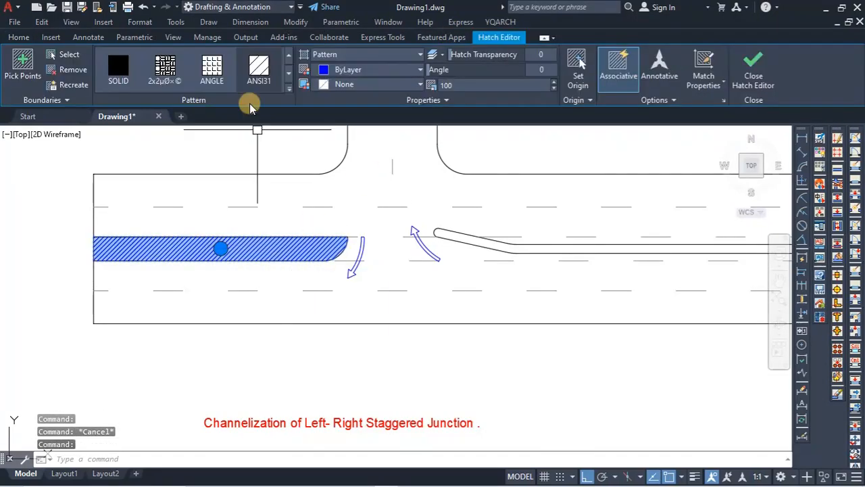
pyautogui.click(20, 37)
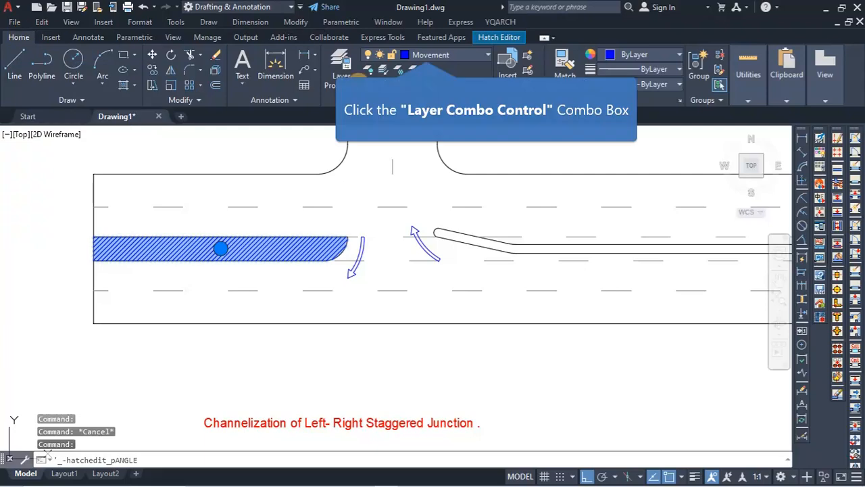
pyautogui.click(438, 54)
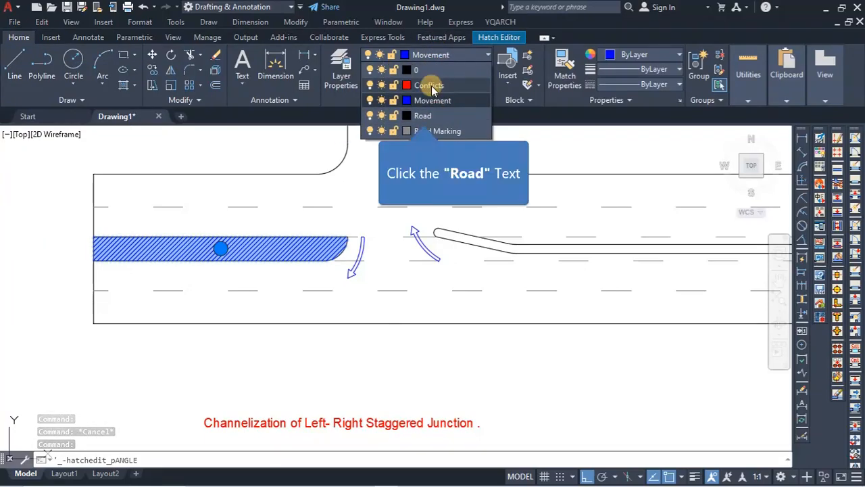
pyautogui.click(424, 116)
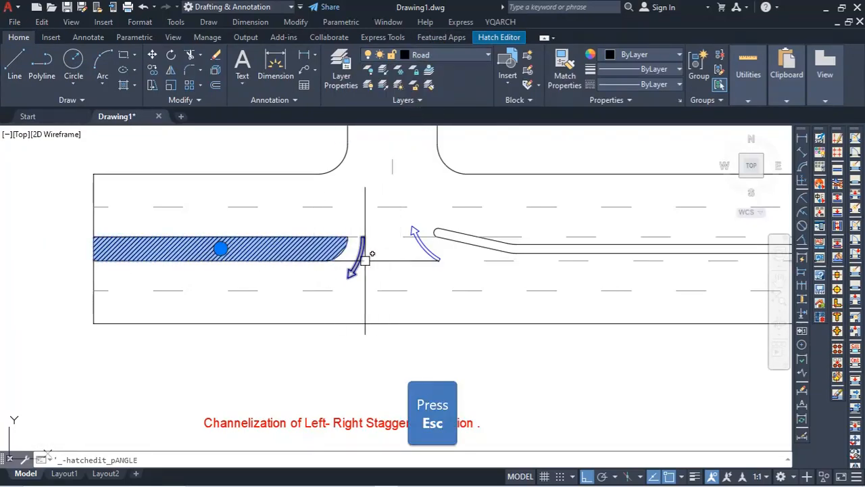
pyautogui.press('Escape')
pyautogui.moveTo(540, 248)
pyautogui.mouseDown(button='middle')
pyautogui.moveTo(546, 245)
pyautogui.moveTo(436, 230)
pyautogui.mouseUp(button='middle')
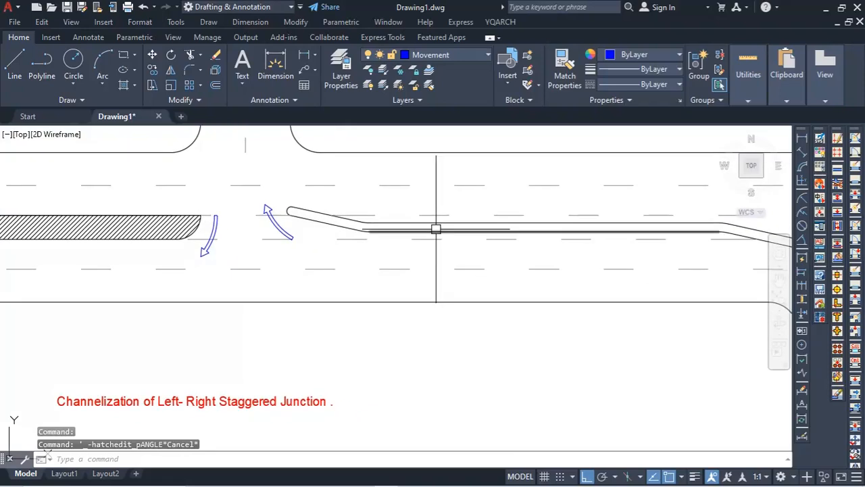
pyautogui.write('h')
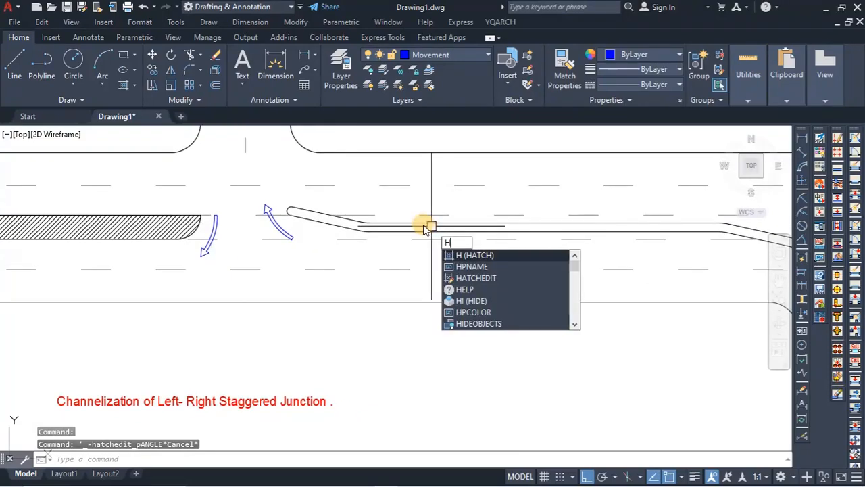
pyautogui.press('Return')
pyautogui.press('Escape')
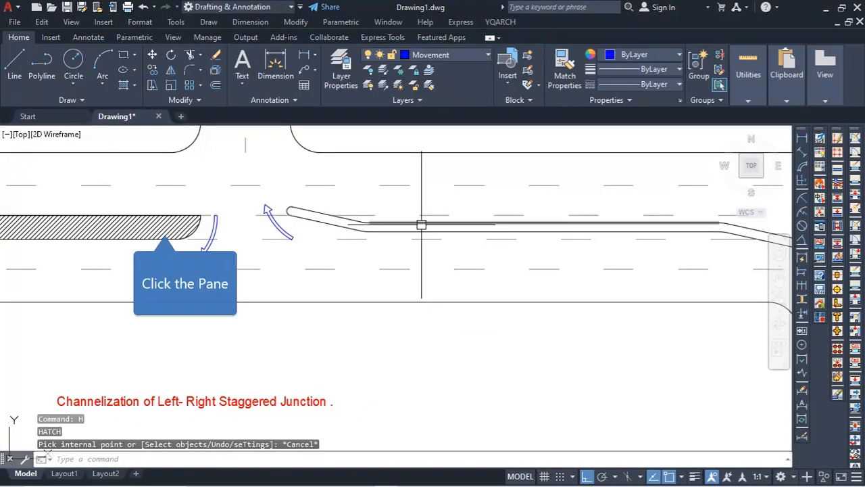
# - Try to add the middle median island of the channelized Left-Right Staggered Junction to the leftmost island's hatch
pyautogui.click(162, 231)
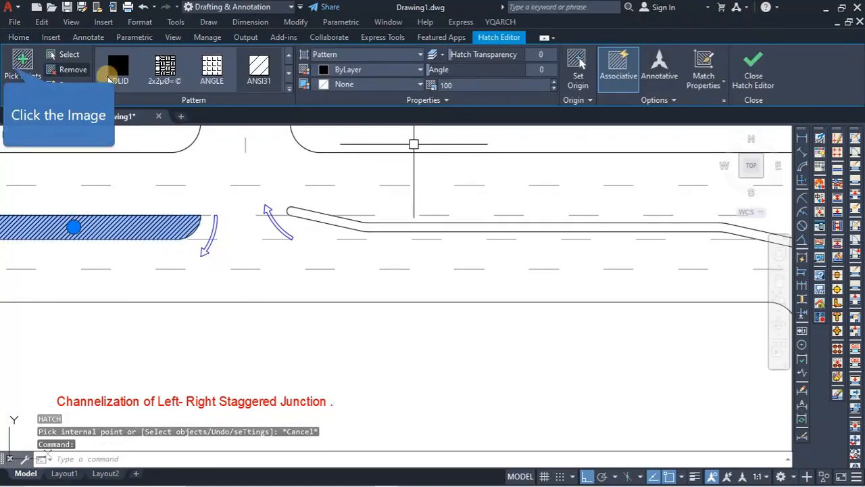
pyautogui.click(15, 59)
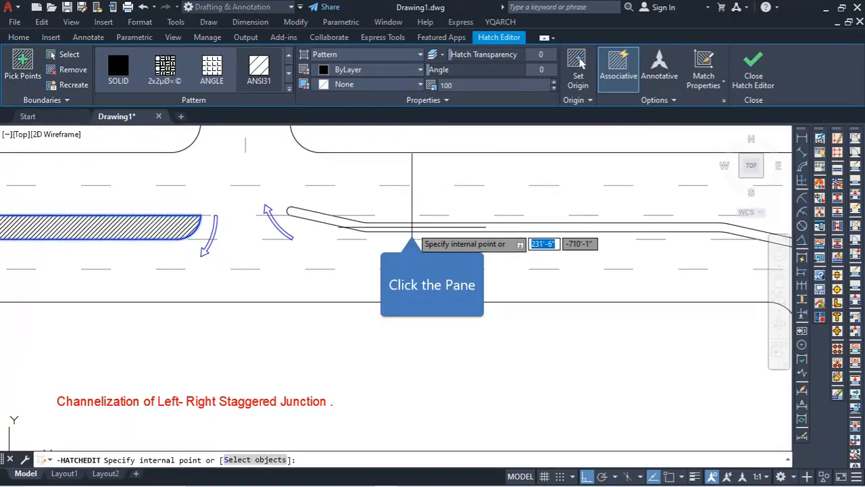
pyautogui.click(414, 232)
pyautogui.click(545, 277)
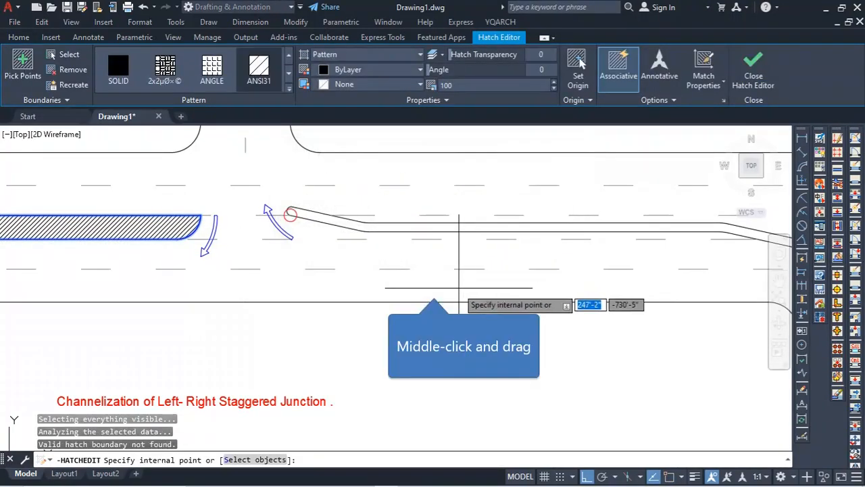
pyautogui.moveTo(457, 287); pyautogui.dragTo(351, 293, button='middle')
pyautogui.scroll(3, 374, 248)
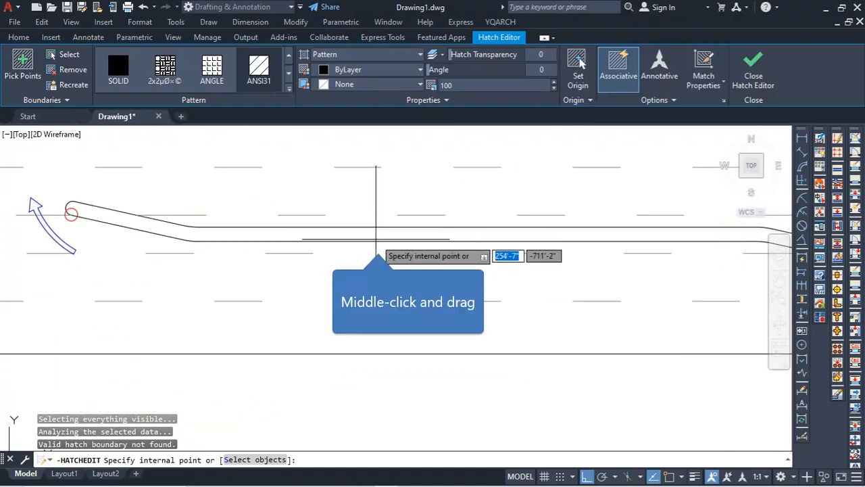
pyautogui.moveTo(374, 248); pyautogui.dragTo(328, 232, button='middle')
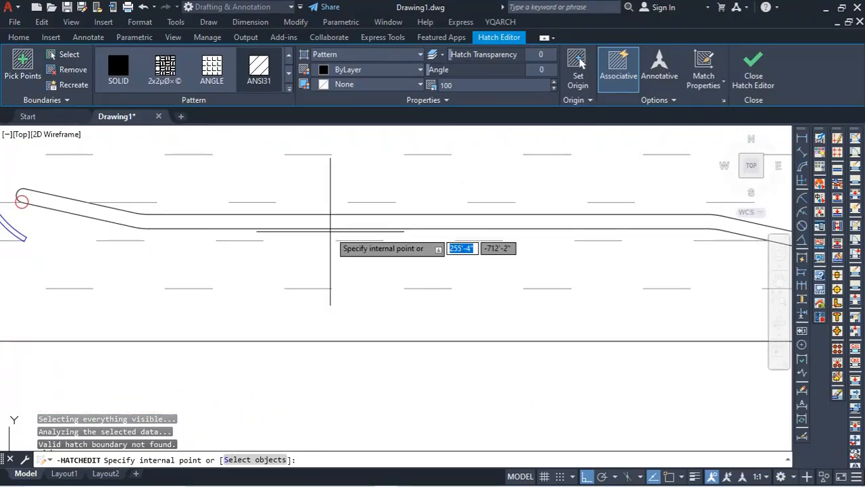
pyautogui.scroll(-3, 330, 231)
pyautogui.press('Escape')
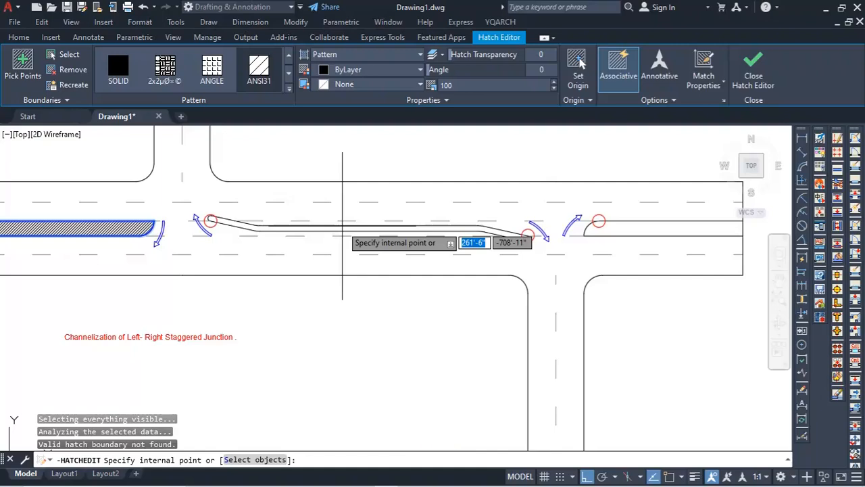
# - Extend the leftmost island's hatch to the middle and rightmost median islands of the channelized Left-Right Staggered Junction
pyautogui.click(20, 73)
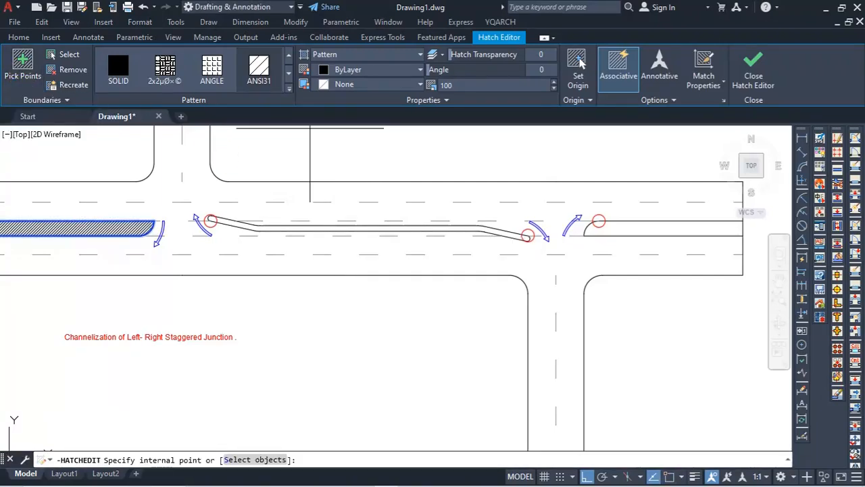
pyautogui.click(332, 229)
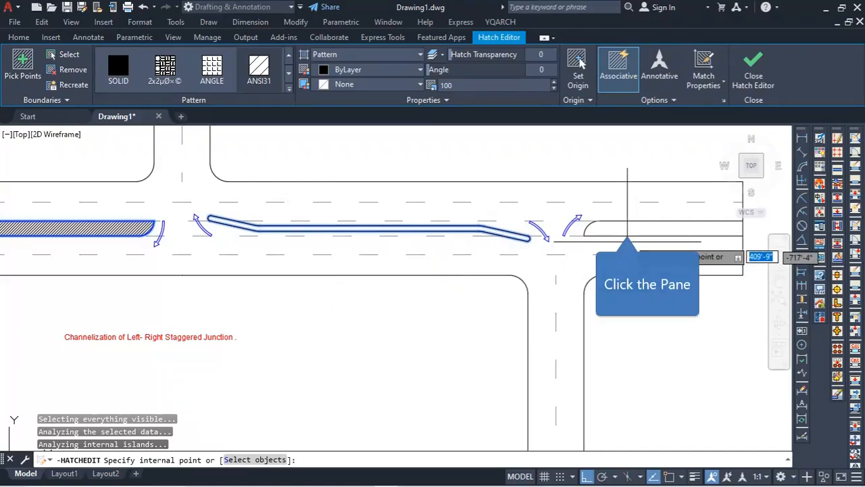
pyautogui.click(623, 229)
pyautogui.press('Return')
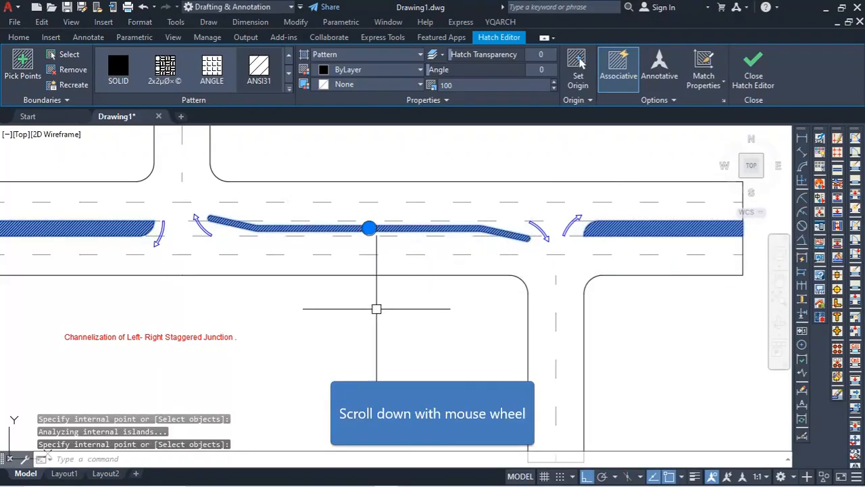
# - Add the three median islands of the channelized Right-Left Staggered Junction to the same ANSI31 hatch
pyautogui.scroll(-5, 336, 259)
pyautogui.scroll(-2, 443, 323)
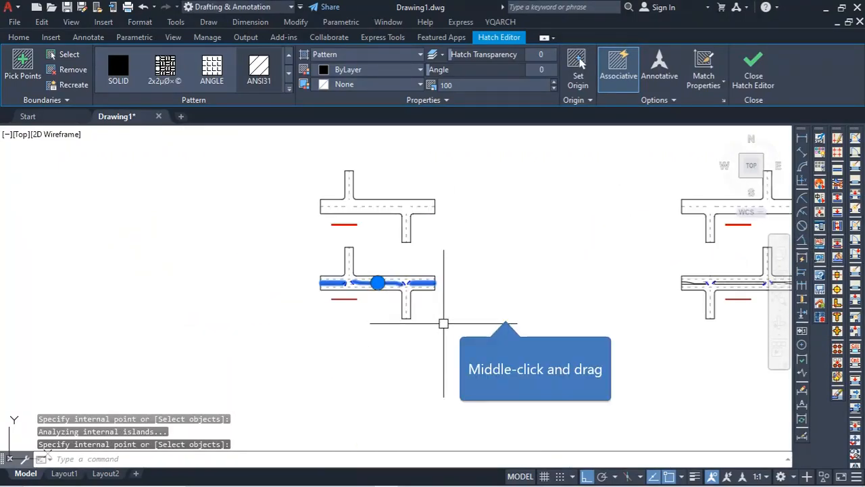
pyautogui.moveTo(500, 310); pyautogui.dragTo(336, 290, button='middle')
pyautogui.scroll(5, 541, 260)
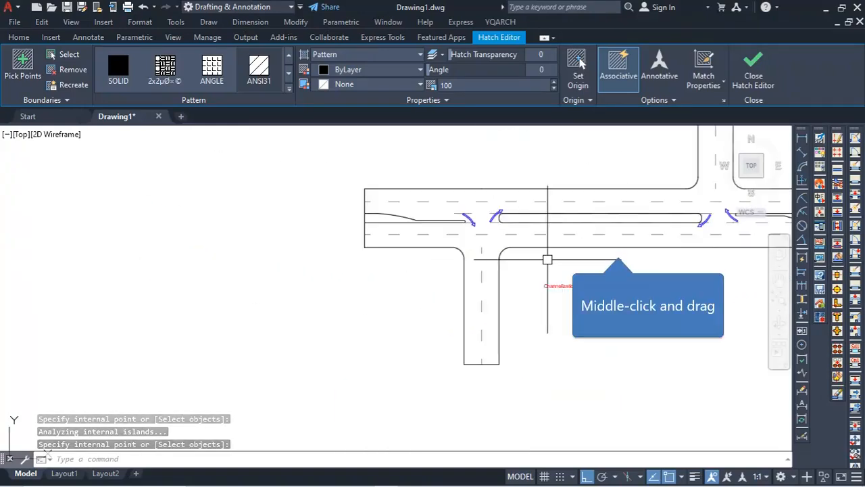
pyautogui.moveTo(618, 246)
pyautogui.mouseDown(button='middle')
pyautogui.moveTo(434, 284)
pyautogui.moveTo(373, 248)
pyautogui.mouseUp(button='middle')
pyautogui.scroll(3, 311, 286)
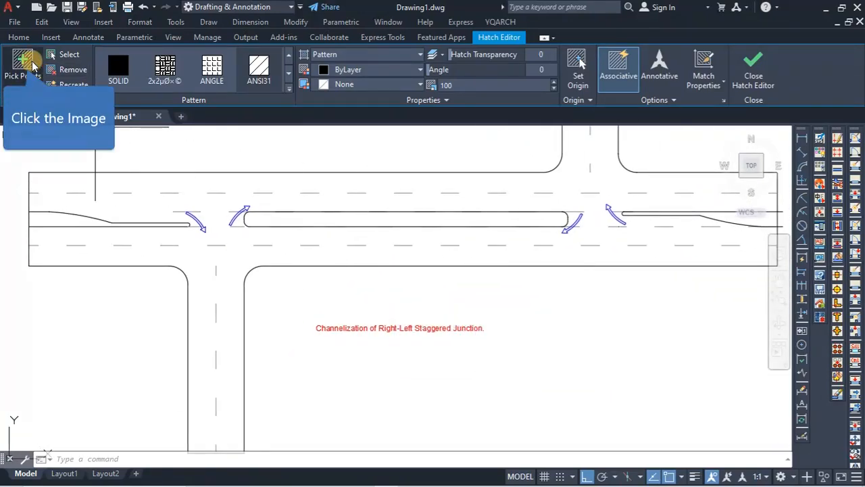
pyautogui.click(32, 66)
pyautogui.click(46, 221)
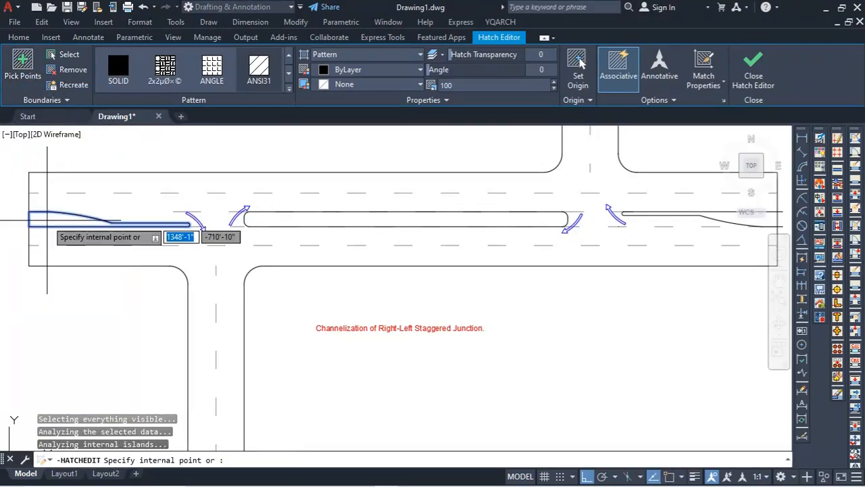
pyautogui.click(297, 219)
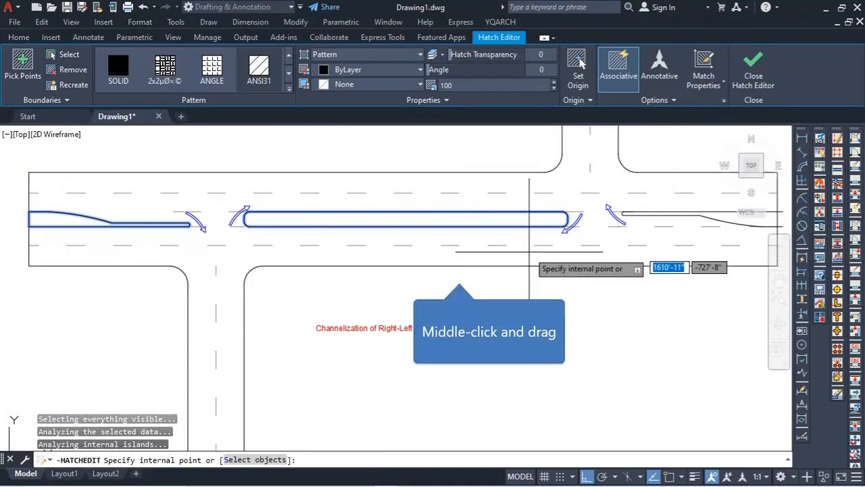
pyautogui.moveTo(460, 275); pyautogui.dragTo(351, 299, button='middle')
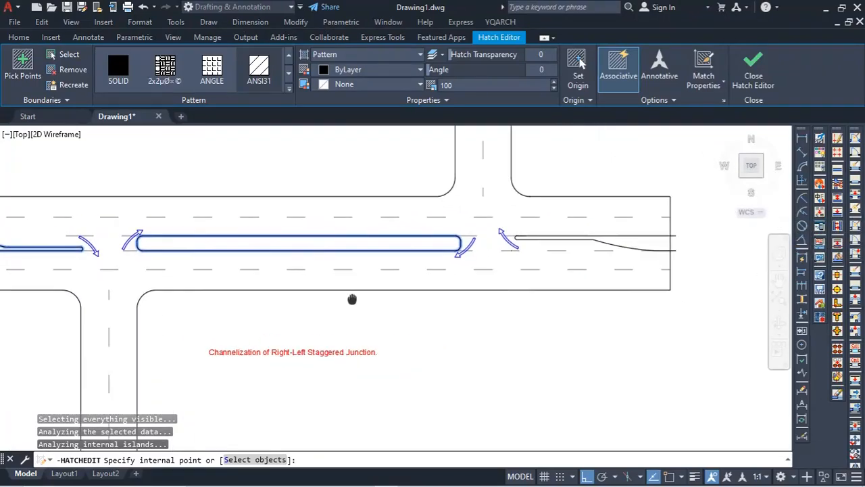
pyautogui.click(666, 244)
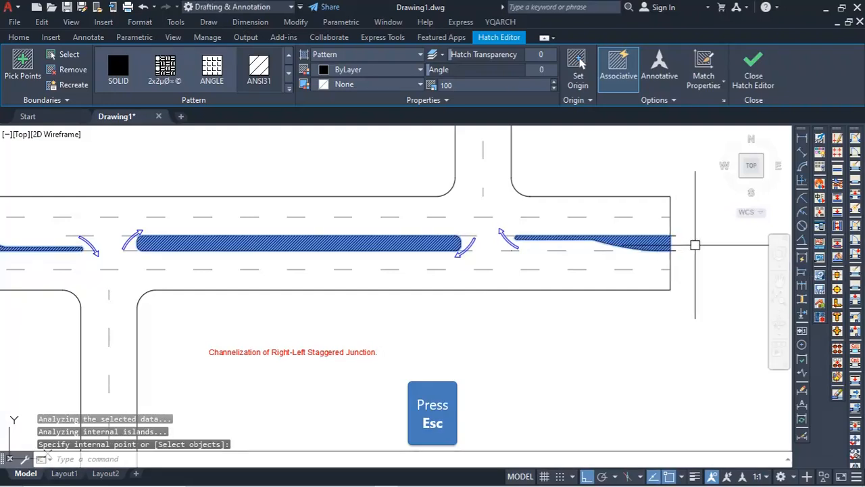
pyautogui.press('Escape')
# - Trim the median lines that overhang the east road end of the channelized Right-Left Staggered Junction
pyautogui.write('tr')
pyautogui.press('Return')
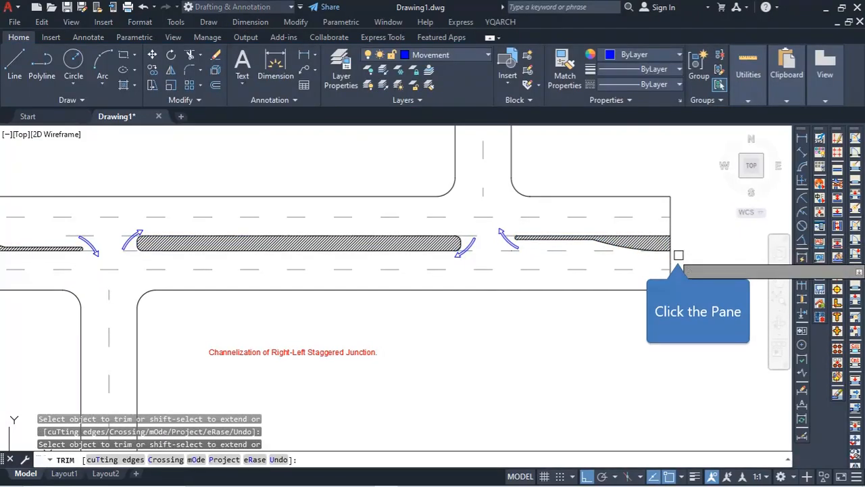
pyautogui.scroll(-5, 678, 255)
pyautogui.press('Escape')
pyautogui.scroll(3, 514, 314)
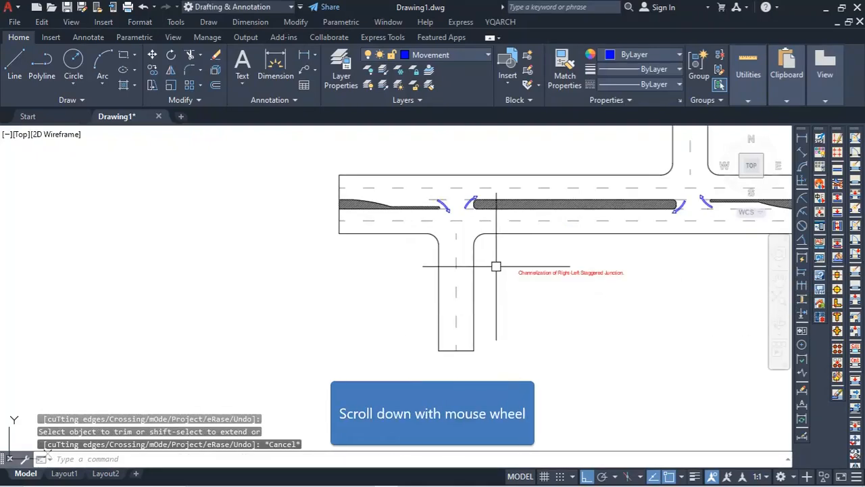
pyautogui.scroll(-6, 496, 266)
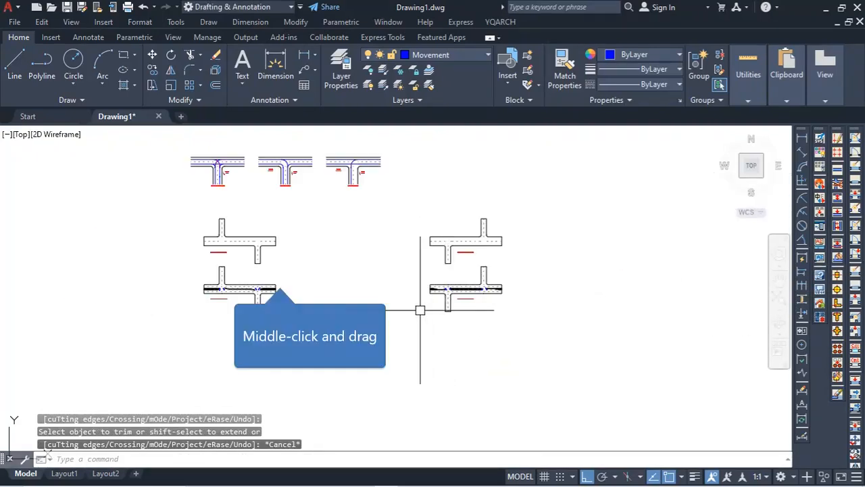
pyautogui.scroll(5, 280, 280)
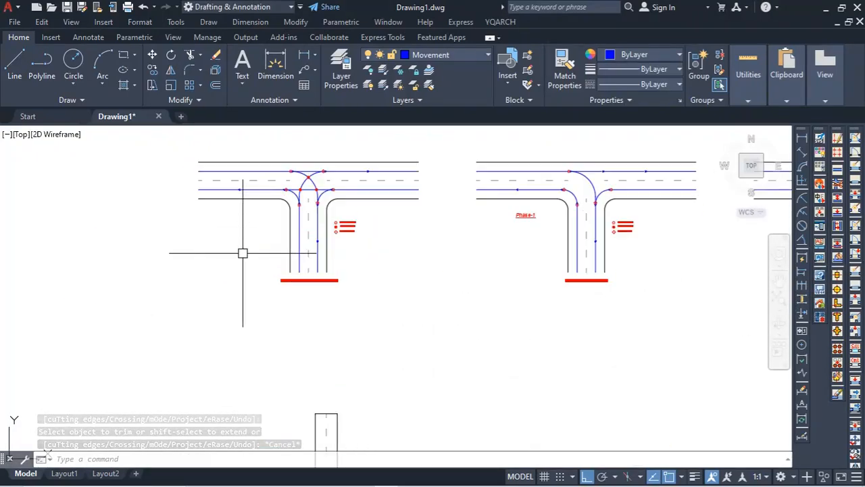
pyautogui.scroll(4, 342, 236)
pyautogui.scroll(-4, 356, 248)
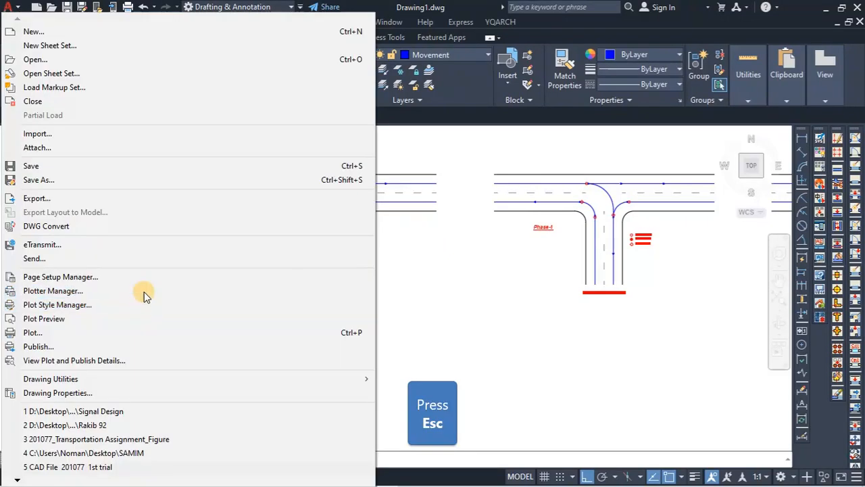
pyautogui.press('Escape')
pyautogui.click(139, 301)
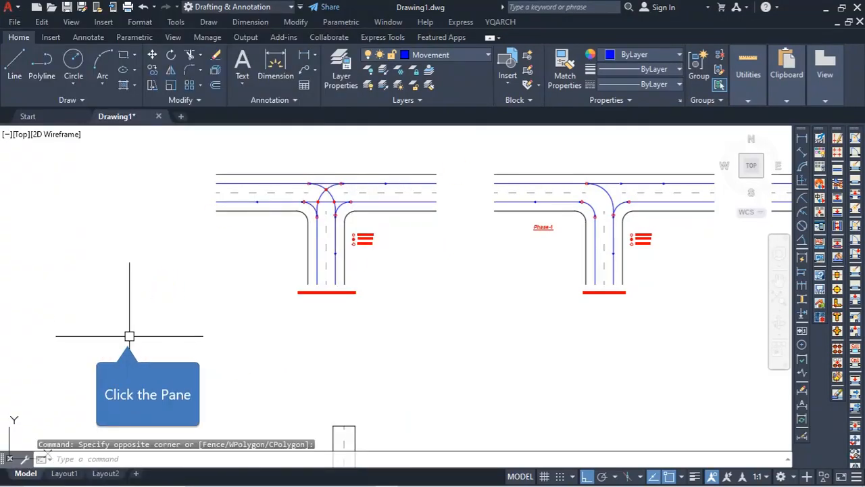
# - Check the ISO A4 landscape paper dimensions in the plot settings, leaving the settings unapplied
pyautogui.write('pl')
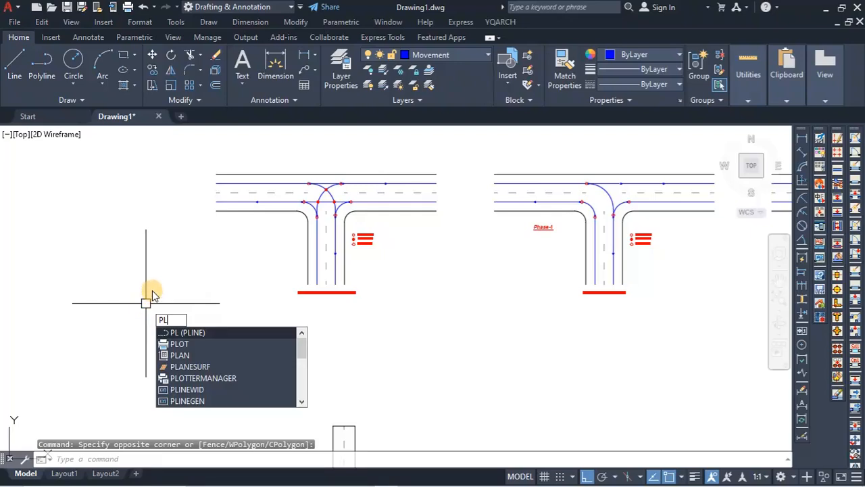
pyautogui.write('t')
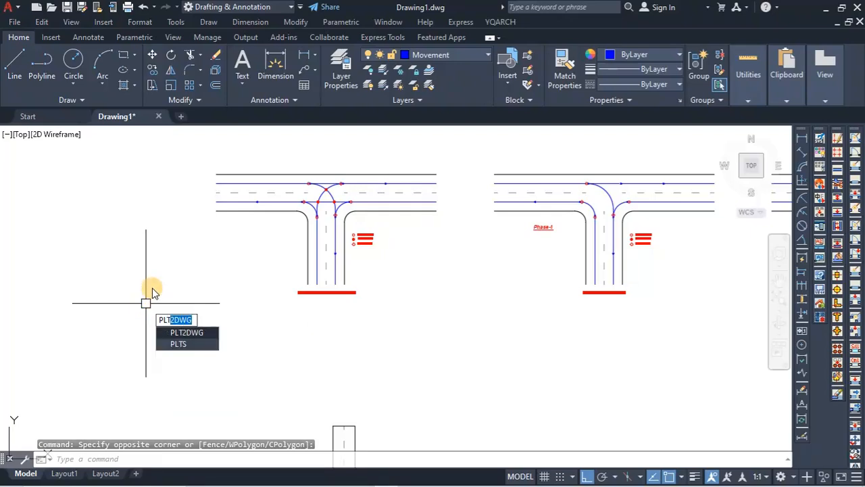
pyautogui.press('BackSpace')
pyautogui.press('BackSpace')
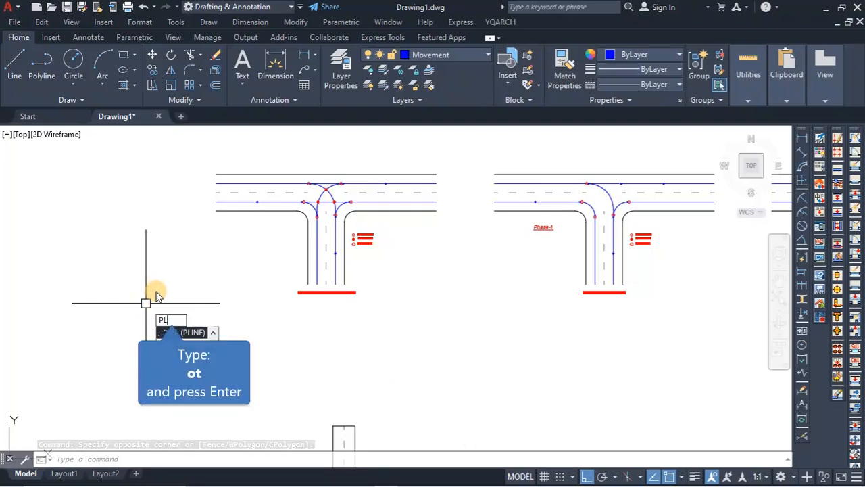
pyautogui.write('o')
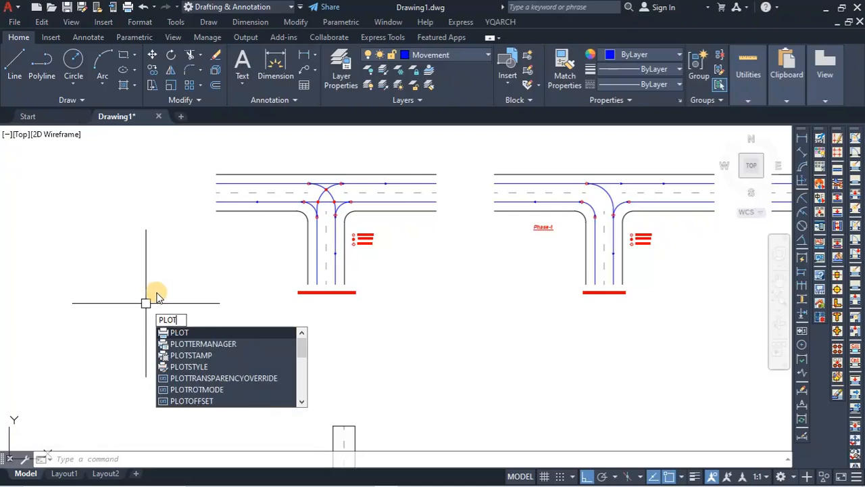
pyautogui.press('Return')
pyautogui.click(295, 160)
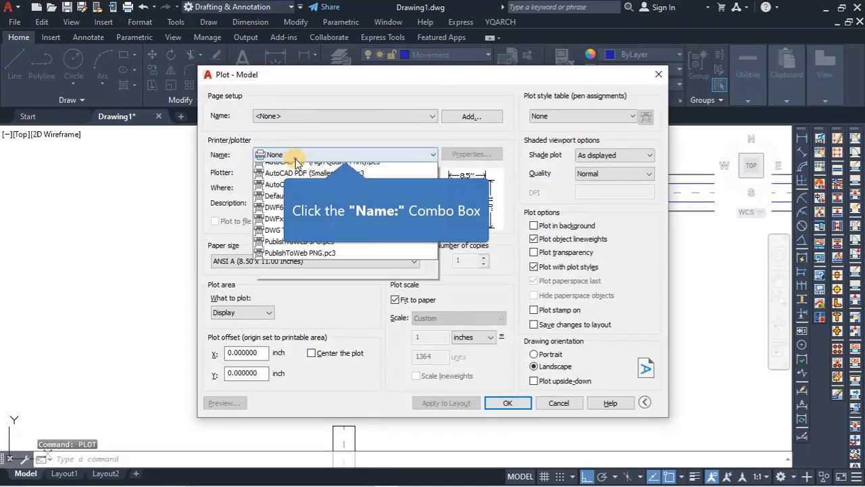
pyautogui.click(293, 160)
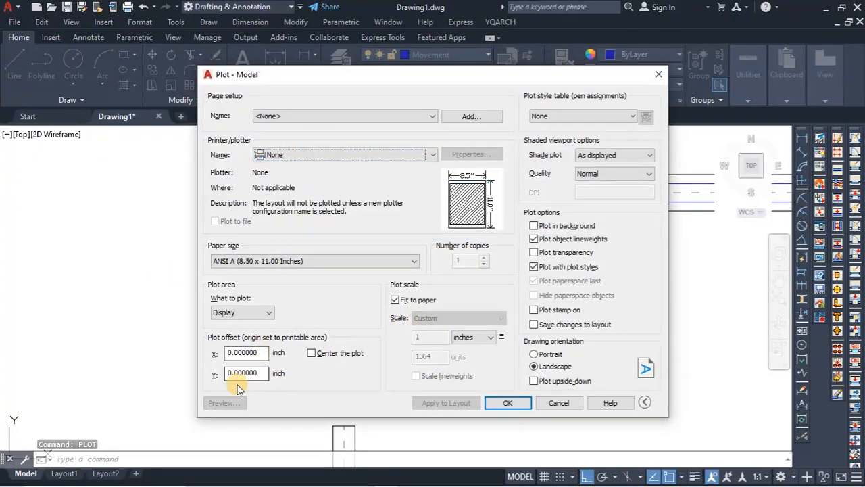
pyautogui.click(290, 261)
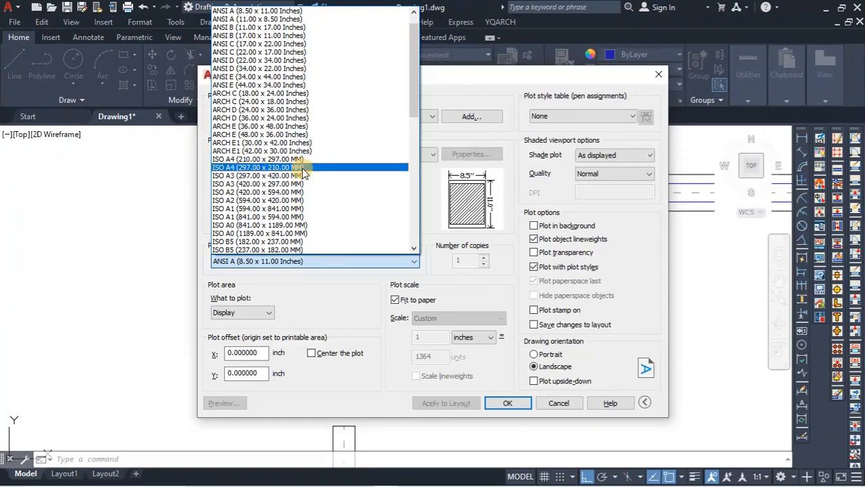
pyautogui.press('Escape')
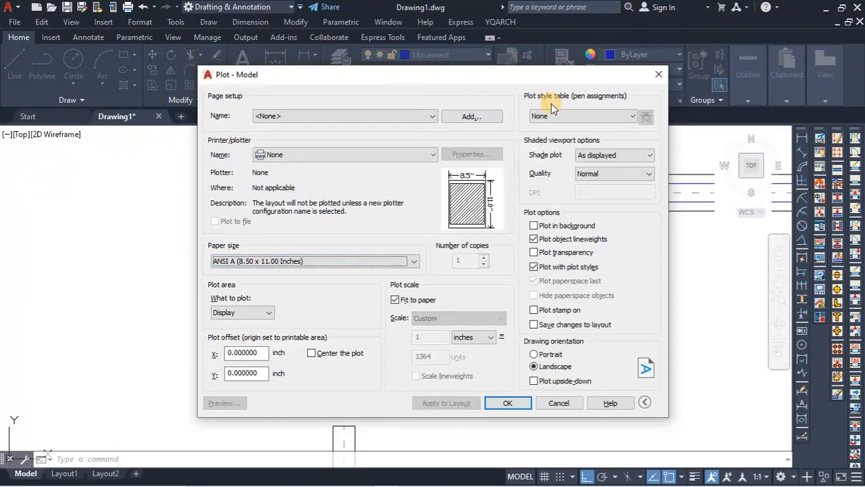
pyautogui.press('Escape')
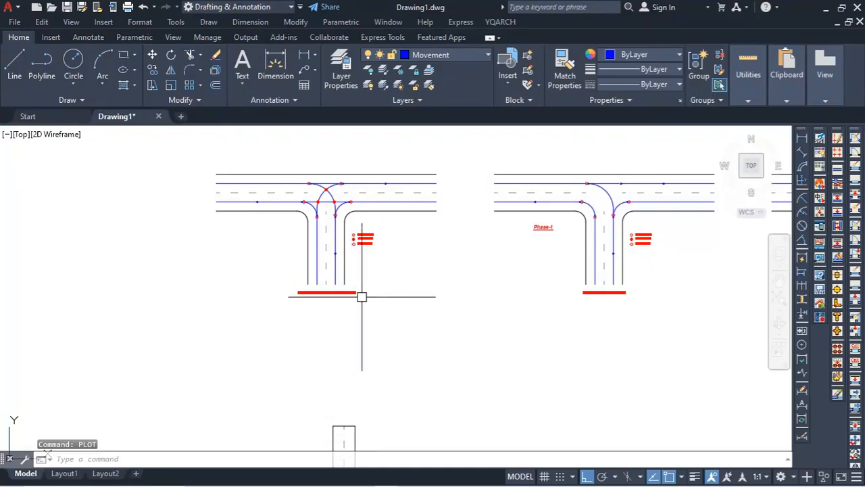
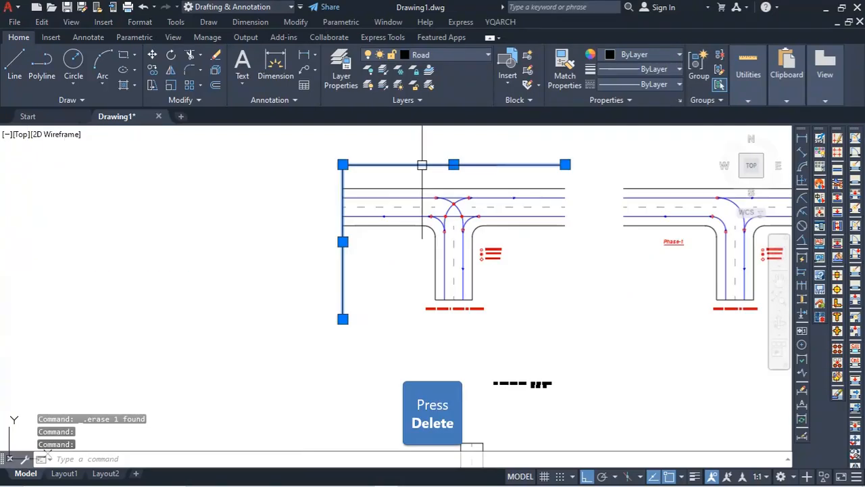
# - Delete the horizontal and vertical lines framing the leftmost T-junction
pyautogui.press('Delete')
# - Draw a 297' by 210' rectangle in the empty area west of the leftmost T-junction as an A4 sheet frame
pyautogui.scroll(-3, 406, 173)
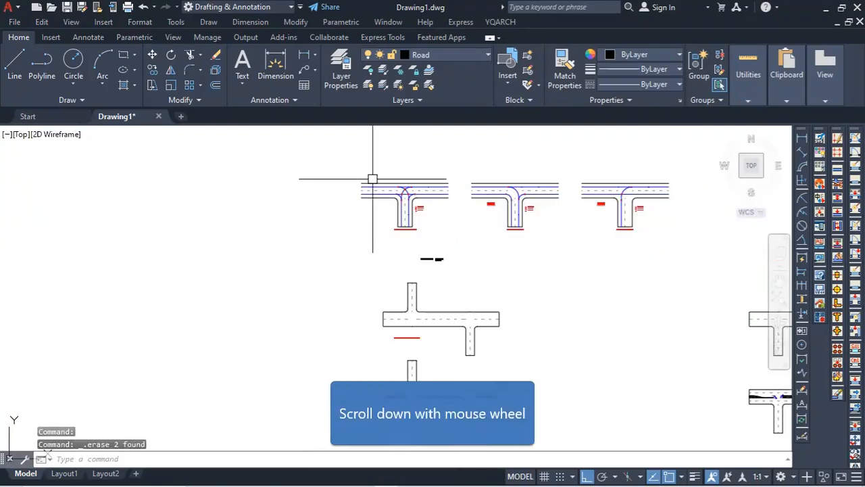
pyautogui.click(122, 58)
pyautogui.click(187, 269)
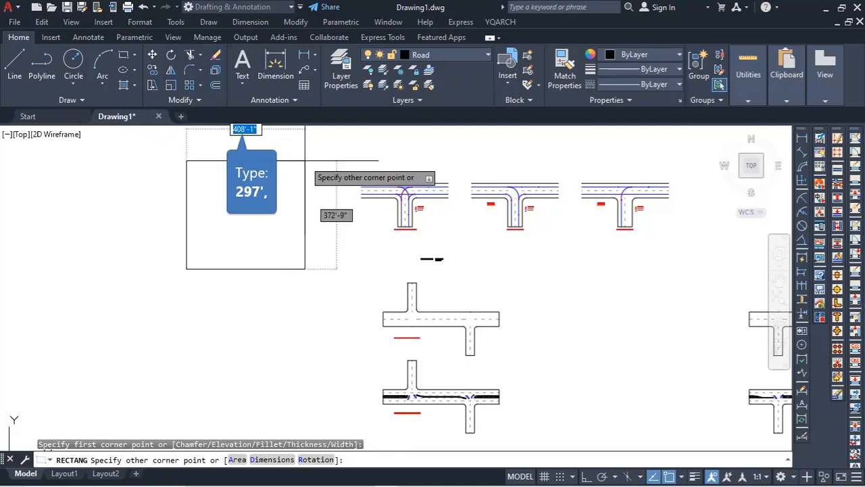
pyautogui.write('297')
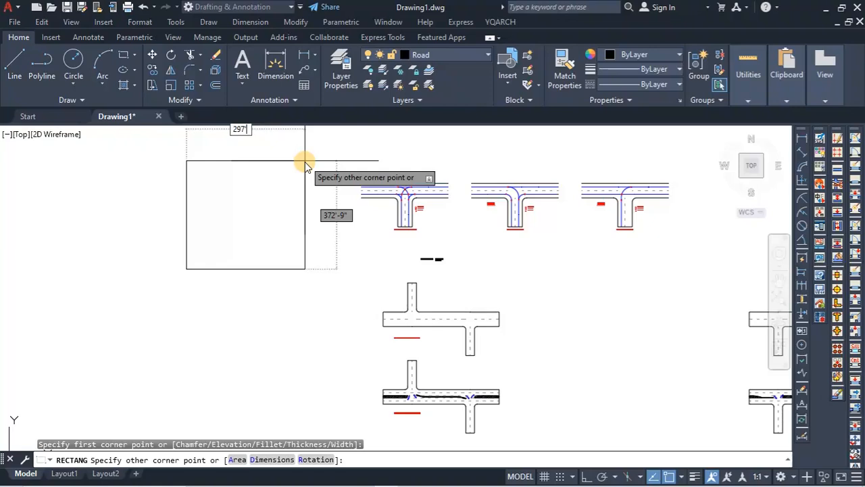
pyautogui.press('Tab')
pyautogui.write('21')
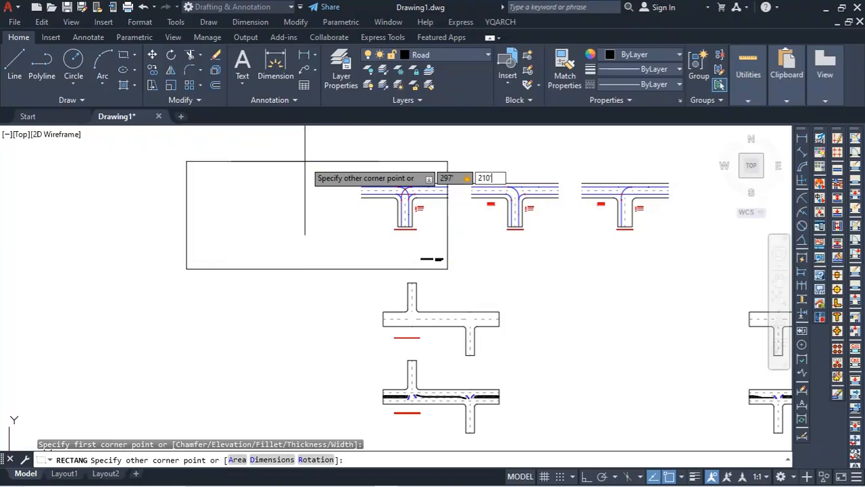
pyautogui.press('Return')
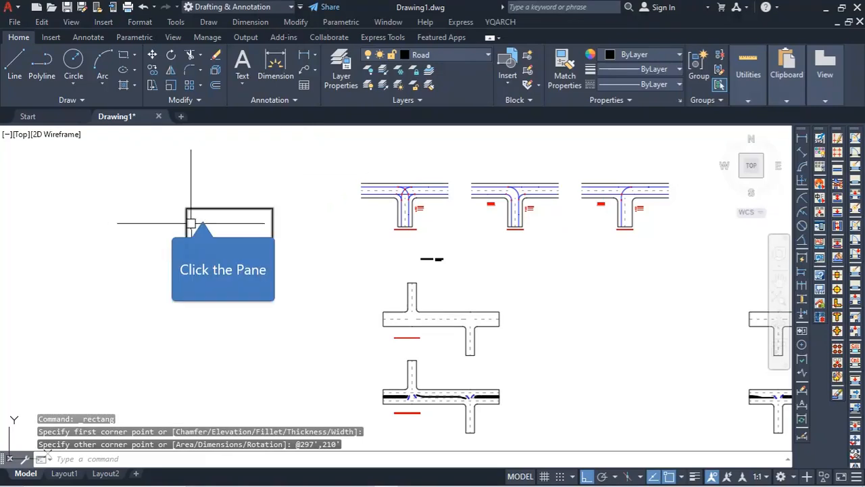
pyautogui.click(191, 223)
pyautogui.write('co')
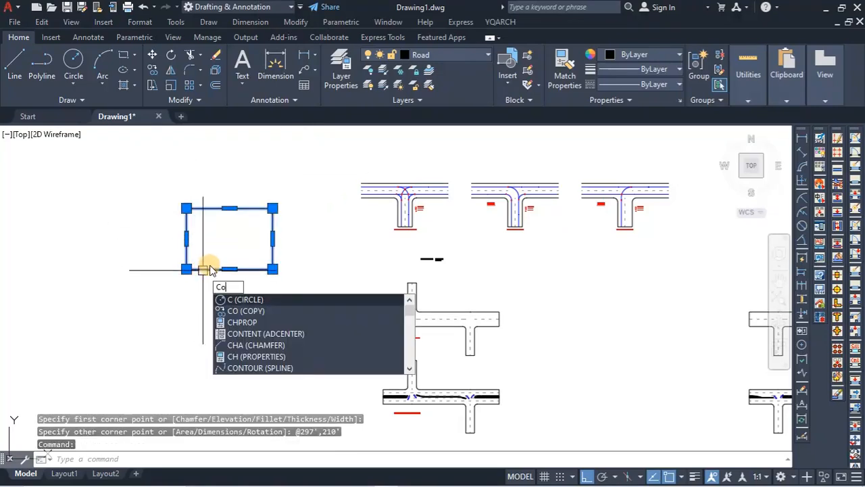
pyautogui.press('Return')
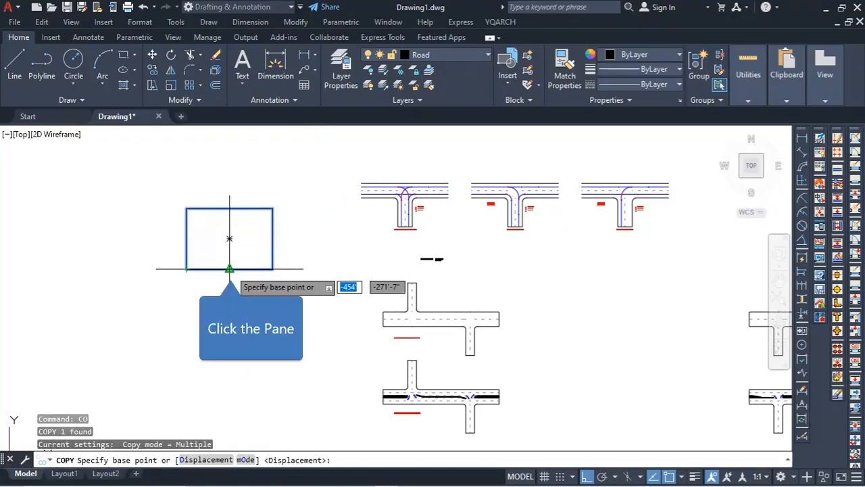
pyautogui.click(229, 268)
pyautogui.scroll(5, 425, 250)
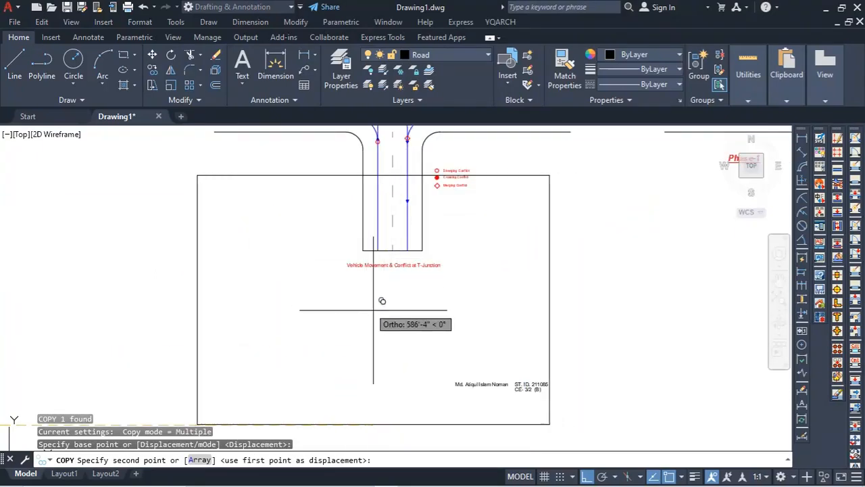
pyautogui.press('Escape')
# - Move the sheet frame over the leftmost T-junction so that it encloses the junction and its caption
pyautogui.scroll(-5, 263, 328)
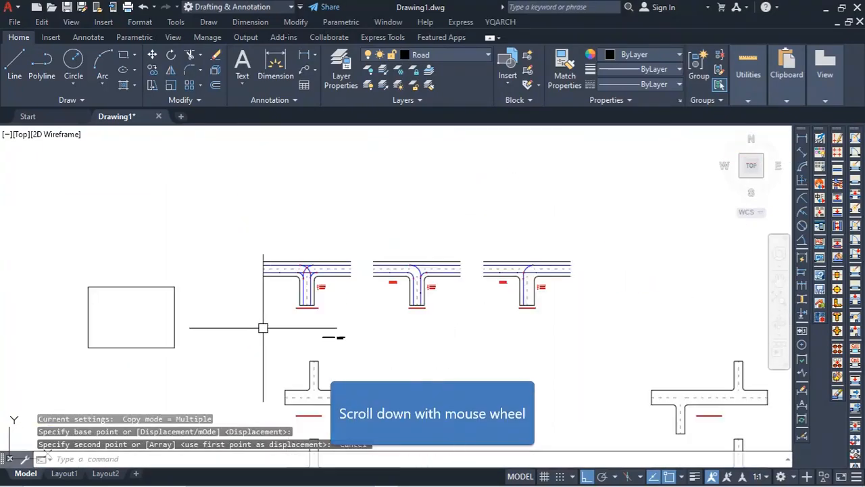
pyautogui.click(177, 331)
pyautogui.write('m')
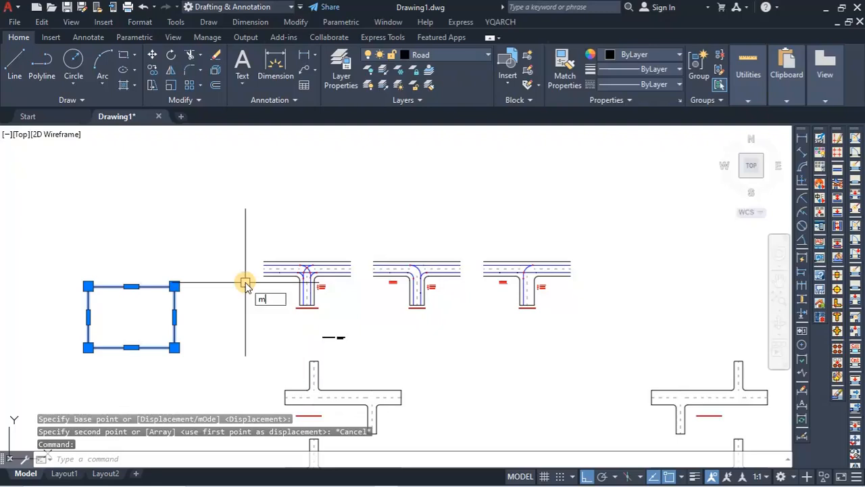
pyautogui.press('Return')
pyautogui.click(87, 296)
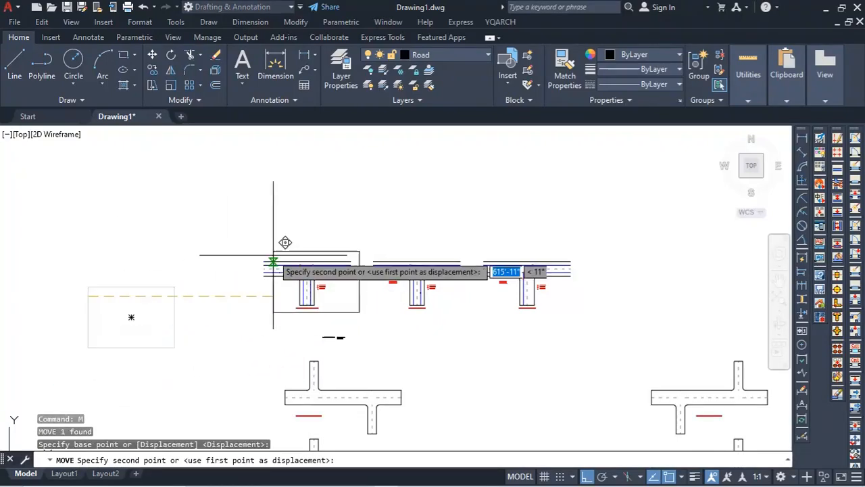
pyautogui.scroll(5, 290, 321)
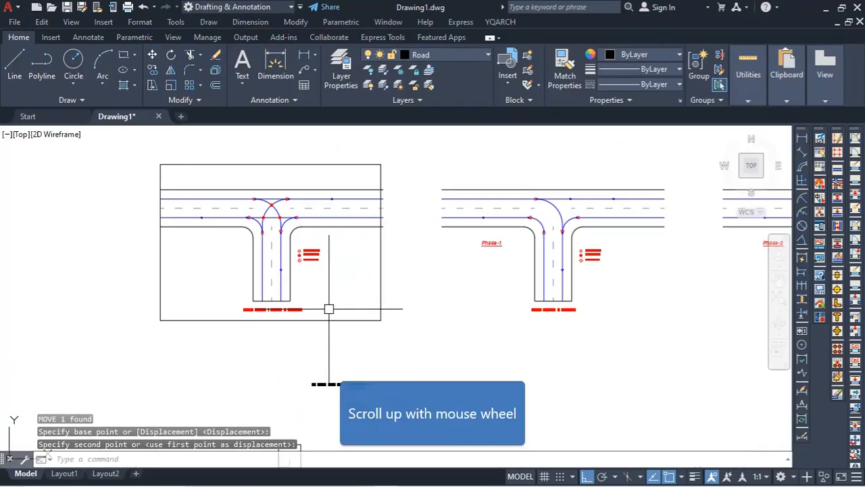
# - Draw a title box in the sheet frame's lower-right corner with one horizontal and one vertical line
pyautogui.scroll(-5, 367, 309)
pyautogui.scroll(1, 383, 318)
pyautogui.scroll(8, 386, 329)
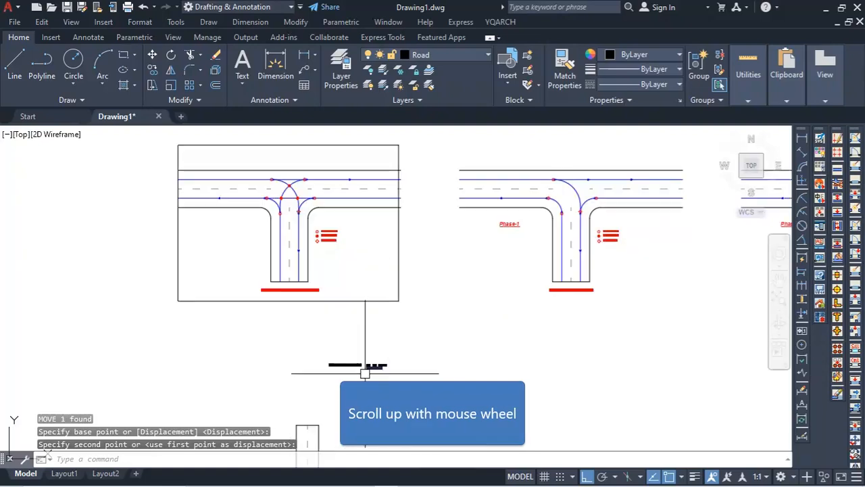
pyautogui.scroll(-6, 323, 310)
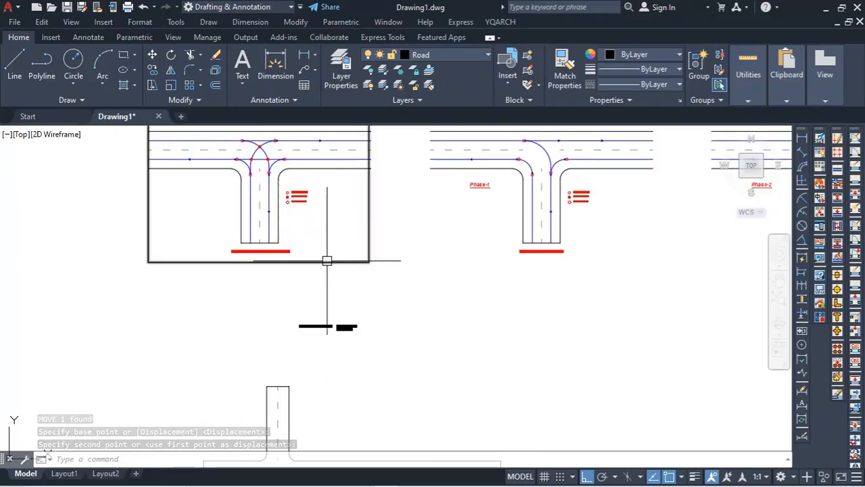
pyautogui.click(14, 73)
pyautogui.scroll(4, 367, 243)
pyautogui.click(368, 256)
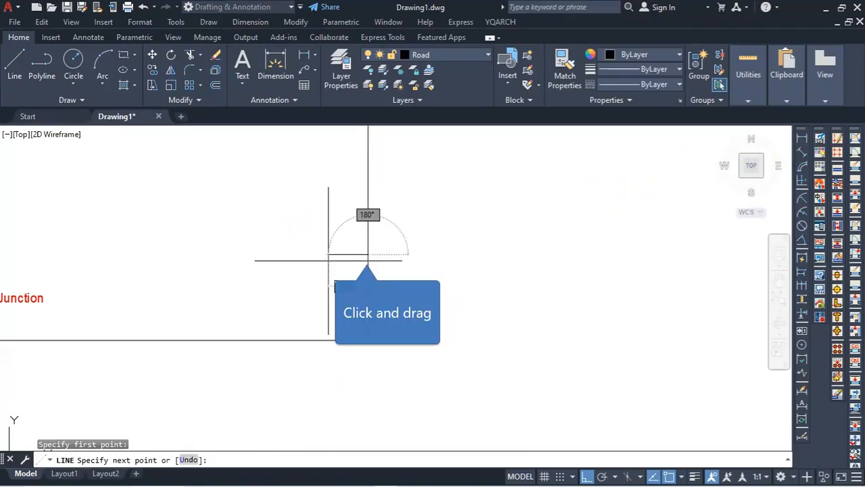
pyautogui.click(153, 254)
pyautogui.click(152, 339)
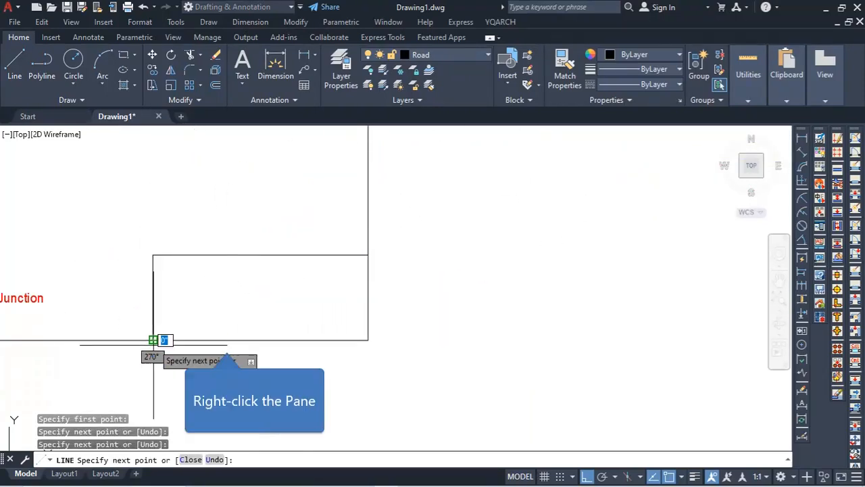
pyautogui.rightClick(227, 339)
pyautogui.click(258, 190)
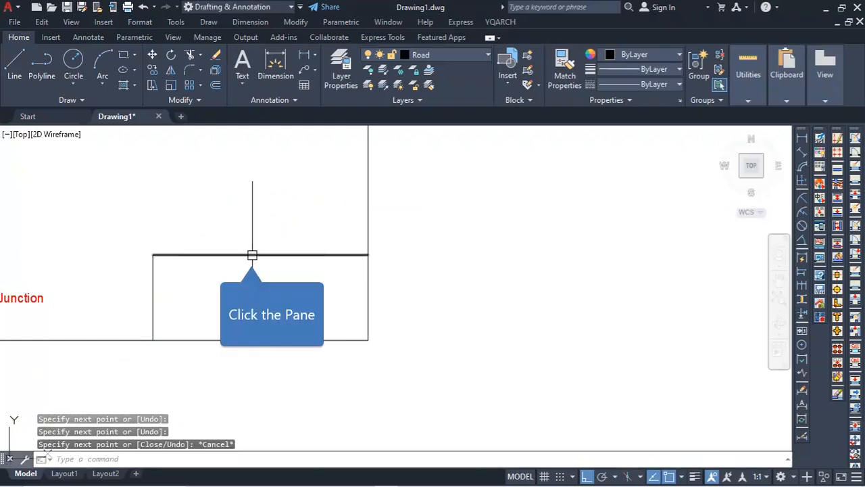
# - Try dividing the title box with a copy of its upper edge at mid-height, and delete that copy
pyautogui.write('co')
pyautogui.press('Return')
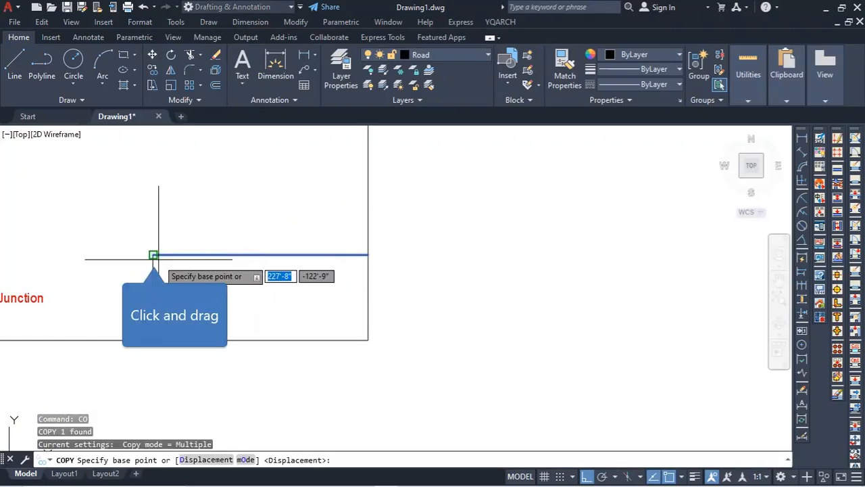
pyautogui.click(153, 254)
pyautogui.click(161, 288)
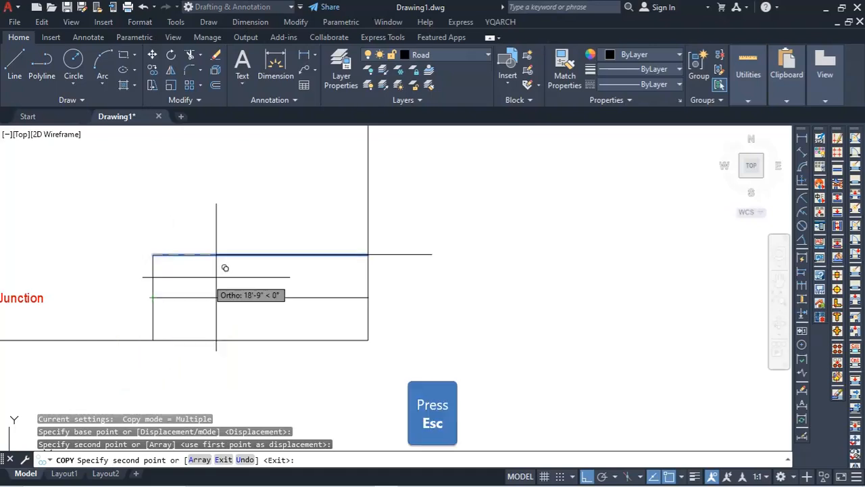
pyautogui.press('Escape')
pyautogui.click(261, 296)
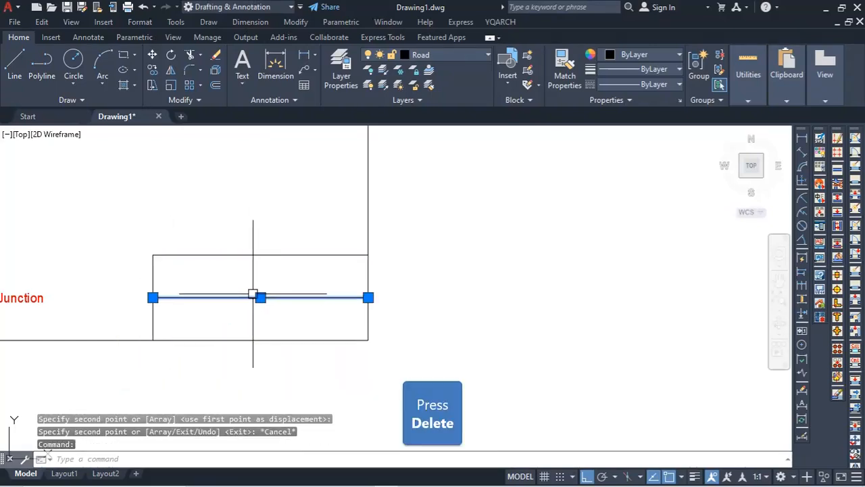
pyautogui.press('Delete')
# - Copy the student name text from below the frame into the upper part of the title box, with Ortho off
pyautogui.scroll(-3, 282, 243)
pyautogui.scroll(5, 264, 325)
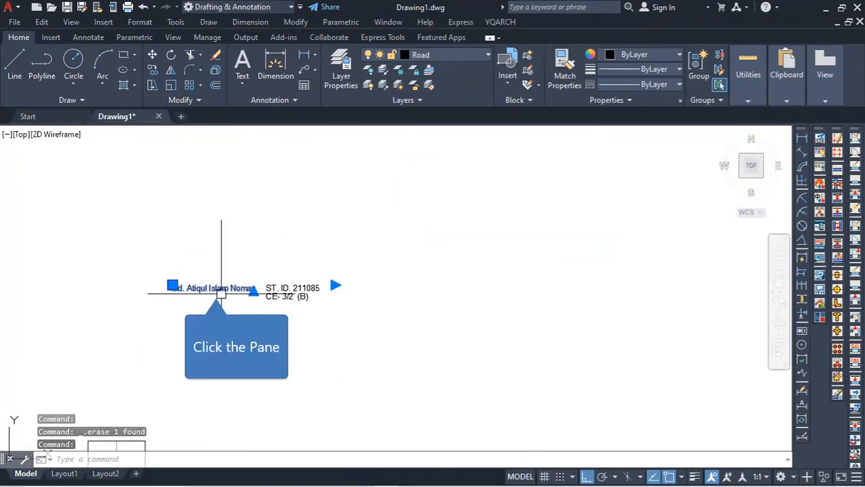
pyautogui.click(313, 291)
pyautogui.write('co')
pyautogui.press('Return')
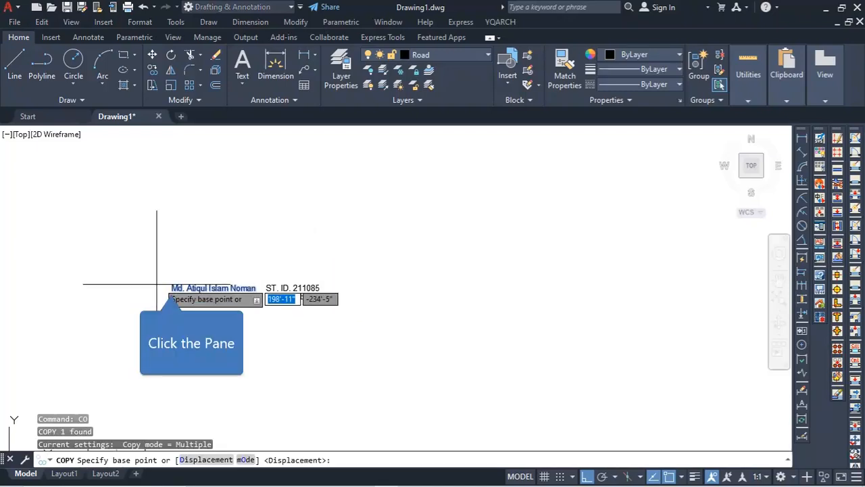
pyautogui.click(171, 285)
pyautogui.scroll(-5, 187, 285)
pyautogui.scroll(5, 224, 230)
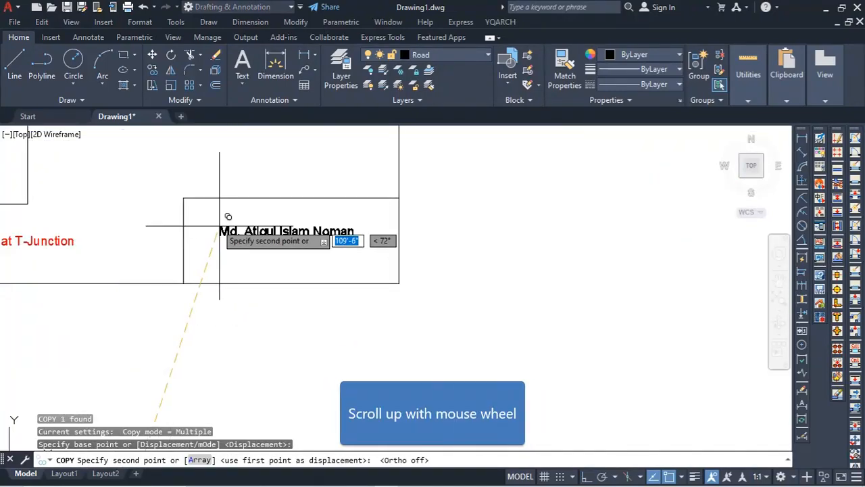
pyautogui.scroll(4, 219, 226)
pyautogui.click(187, 225)
pyautogui.scroll(-2, 185, 227)
pyautogui.press('Escape')
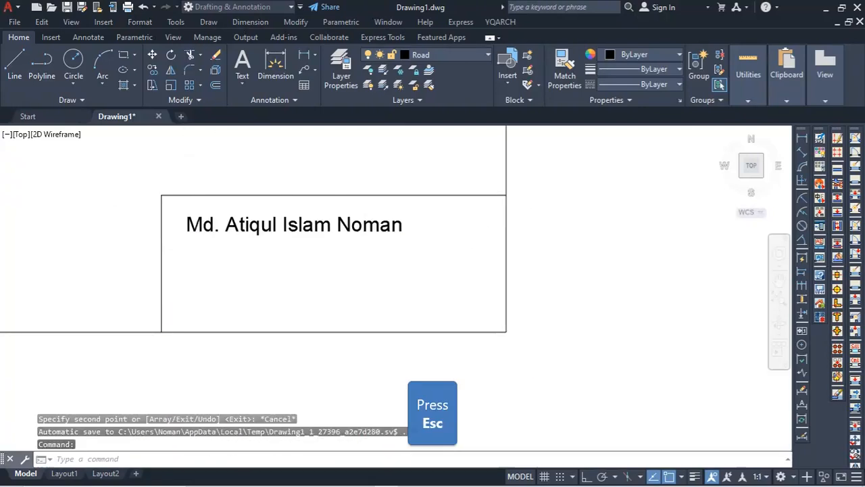
# - Copy the student ID and "CE- 3/2 (B)" text lines from below the frame into the title box beneath the name
pyautogui.scroll(-1, 177, 296)
pyautogui.moveTo(218, 303); pyautogui.dragTo(249, 194, button='middle')
pyautogui.scroll(-3, 249, 196)
pyautogui.scroll(3, 249, 266)
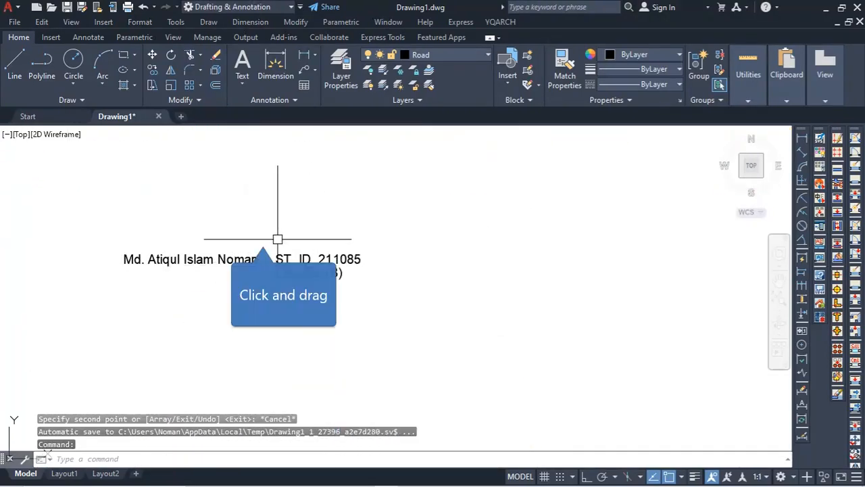
pyautogui.click(263, 236)
pyautogui.click(330, 311)
pyautogui.click(364, 238)
pyautogui.click(265, 336)
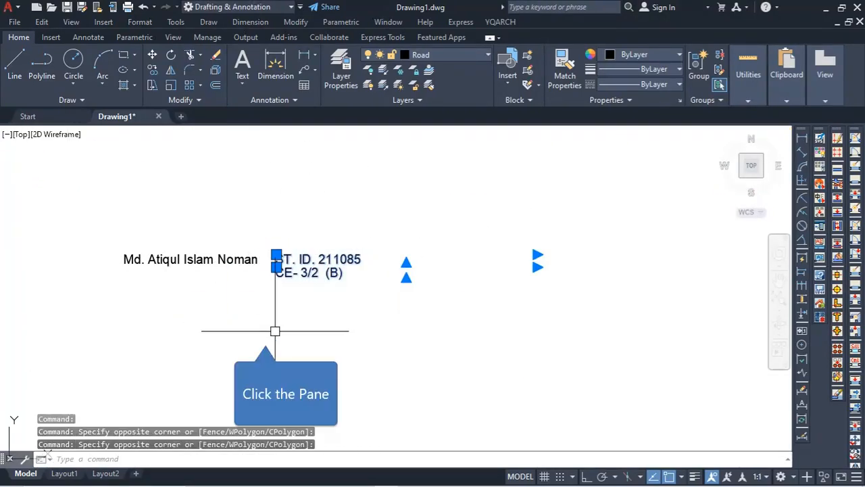
pyautogui.write('co')
pyautogui.press('Return')
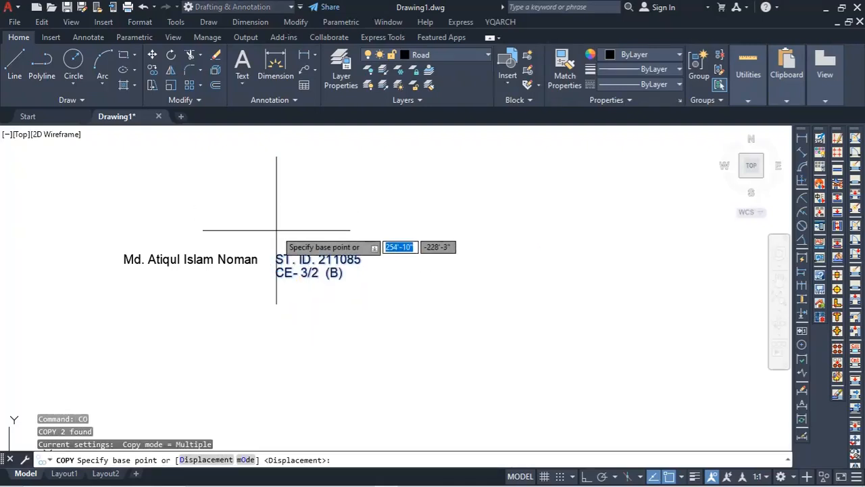
pyautogui.click(269, 238)
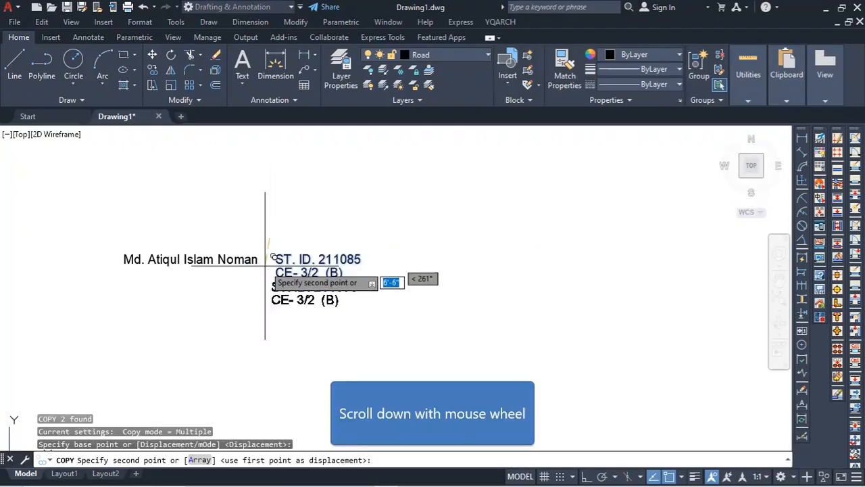
pyautogui.scroll(-5, 264, 267)
pyautogui.scroll(8, 257, 223)
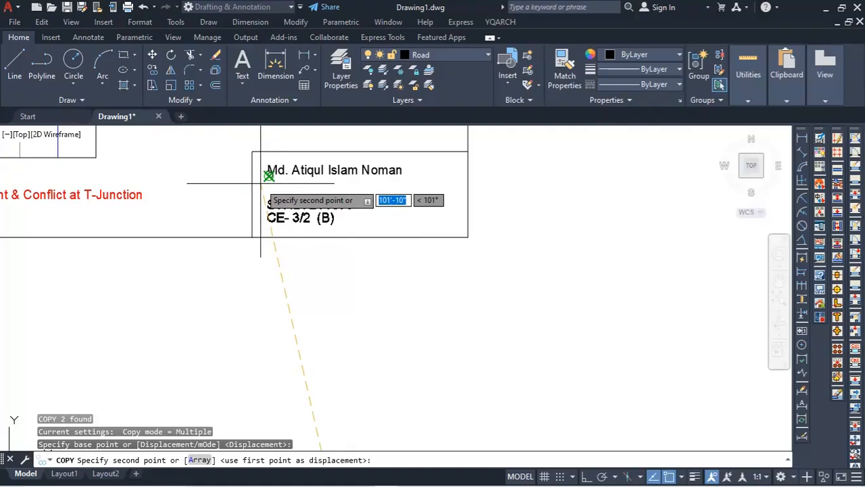
pyautogui.scroll(4, 260, 183)
pyautogui.scroll(-2, 251, 173)
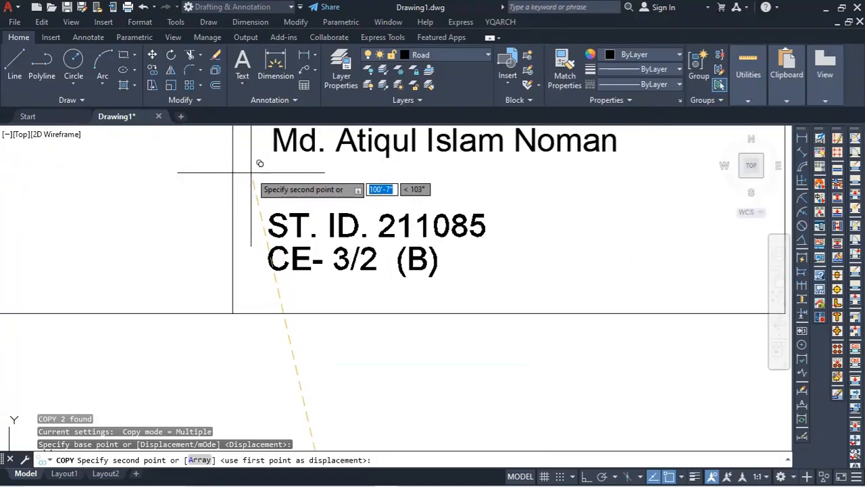
pyautogui.click(252, 157)
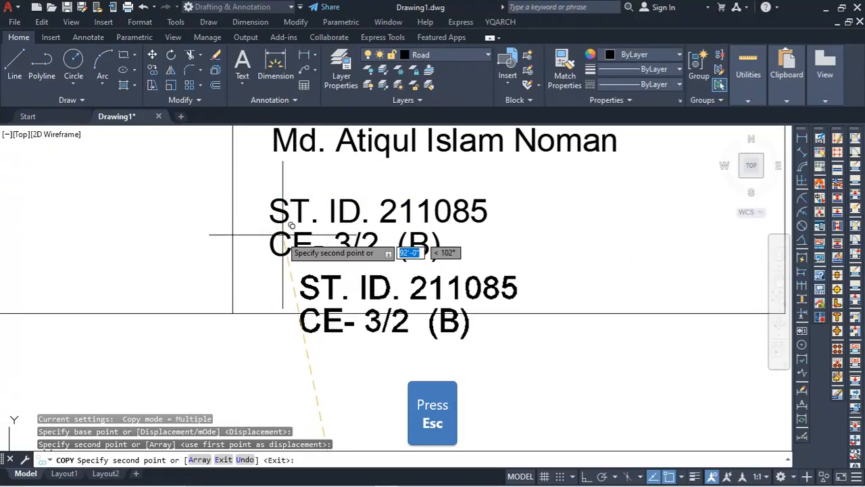
pyautogui.press('Escape')
# - Move the copied student ID line straight up with Ortho on, spacing the title box's three text lines evenly
pyautogui.click(270, 207)
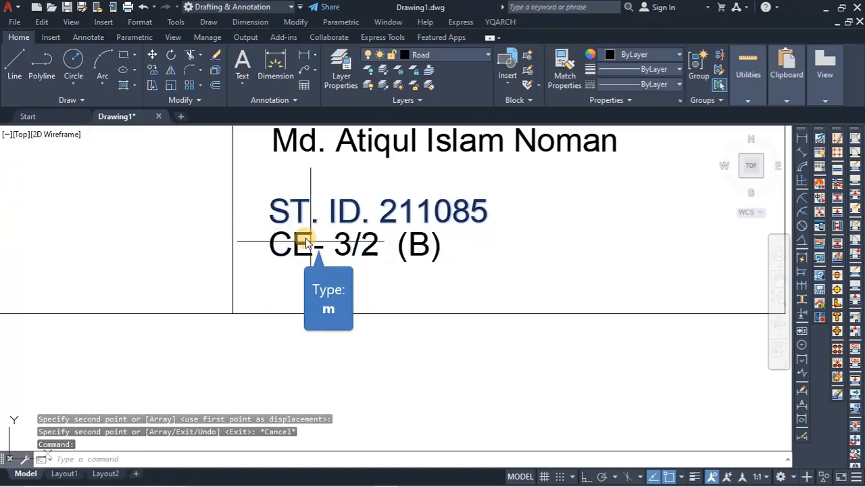
pyautogui.write('m')
pyautogui.press('Return')
pyautogui.click(634, 188)
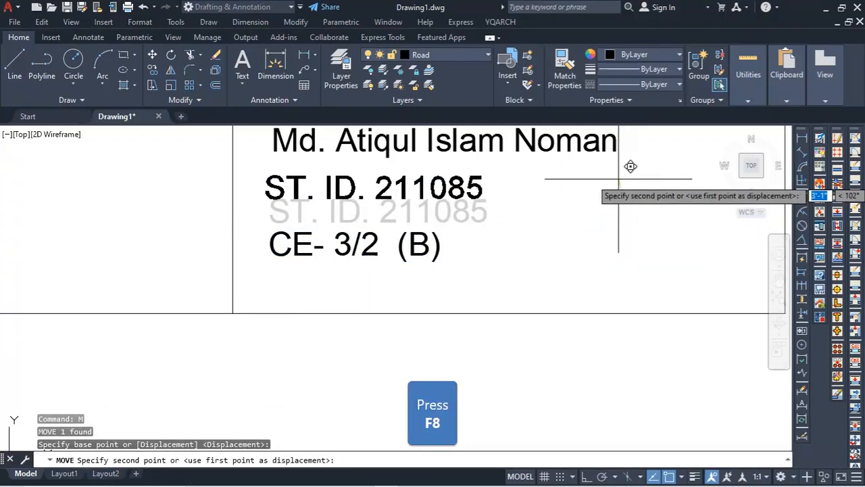
pyautogui.press('F8')
pyautogui.click(634, 170)
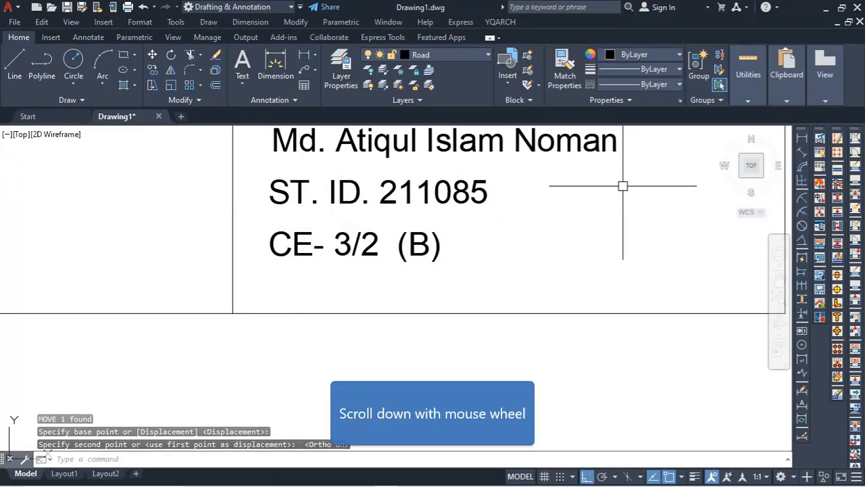
pyautogui.scroll(-5, 479, 271)
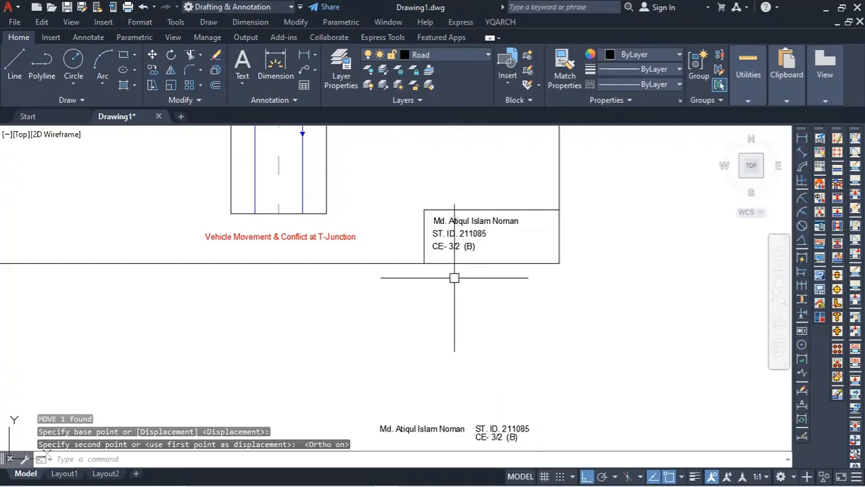
# - Erase the three leftover student detail text lines below the sheet border
pyautogui.scroll(-2, 454, 277)
pyautogui.moveTo(525, 339)
pyautogui.mouseDown()
pyautogui.moveTo(339, 405)
pyautogui.moveTo(359, 409)
pyautogui.mouseUp()
pyautogui.press('Delete')
pyautogui.scroll(-4, 401, 338)
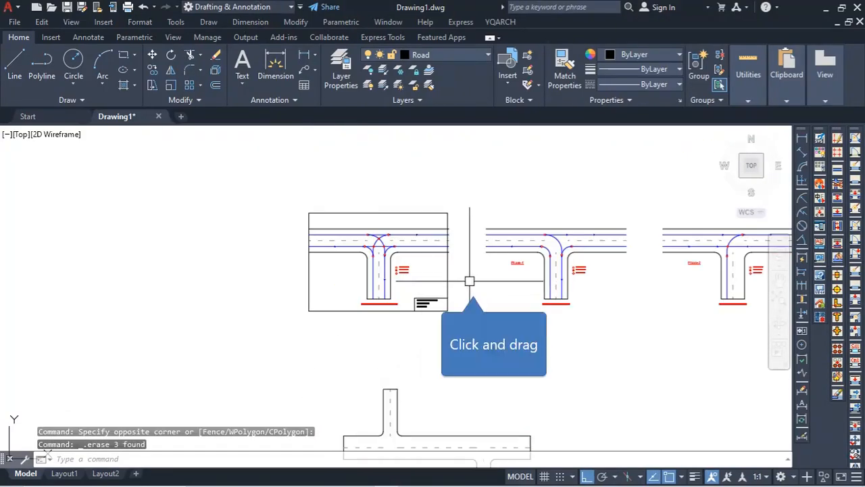
pyautogui.moveTo(474, 286)
pyautogui.mouseDown()
pyautogui.moveTo(404, 362)
pyautogui.moveTo(411, 358)
pyautogui.mouseUp()
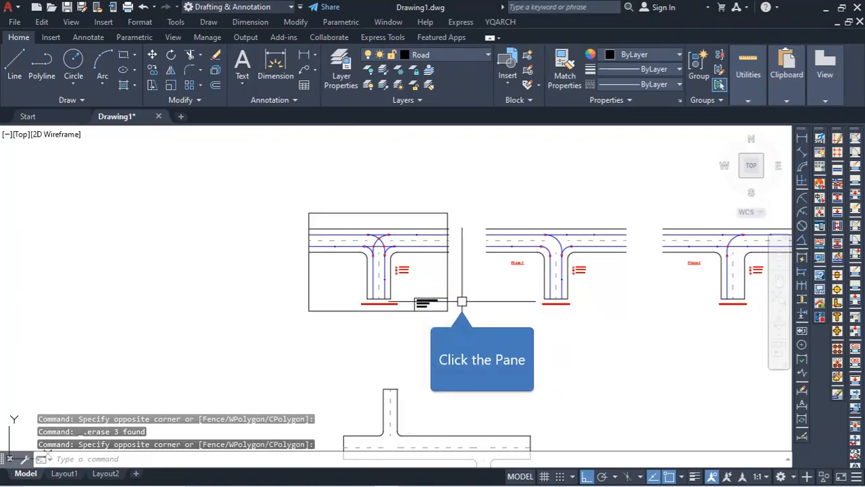
pyautogui.scroll(5, 467, 237)
pyautogui.write('ex')
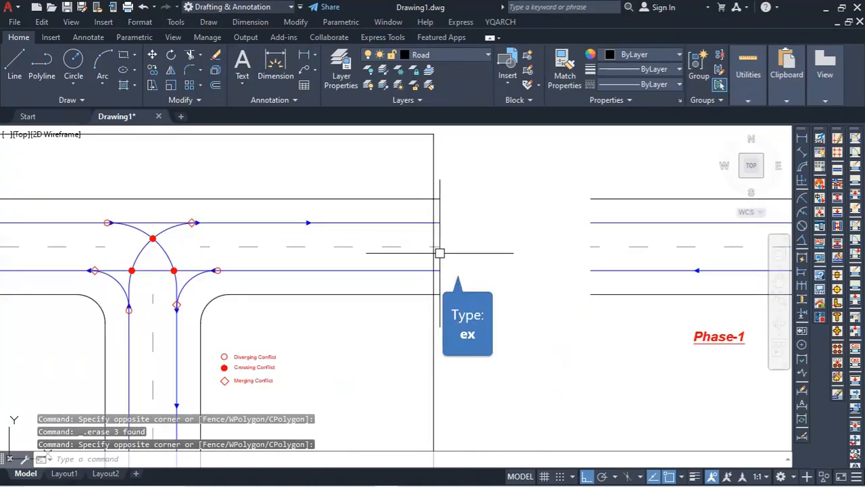
pyautogui.press('Return')
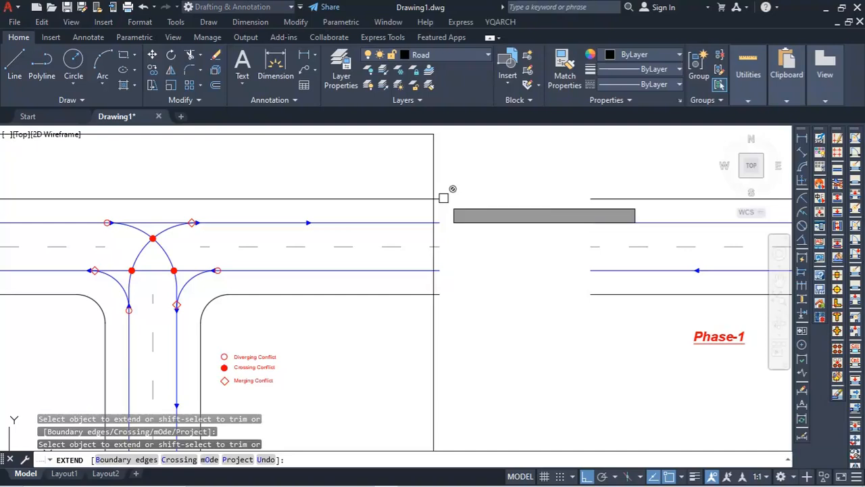
pyautogui.click(467, 183)
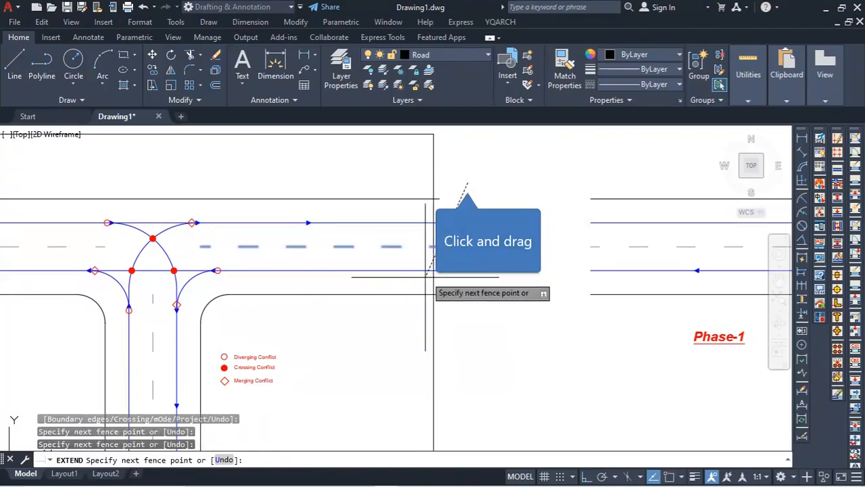
pyautogui.click(468, 284)
pyautogui.press('Return')
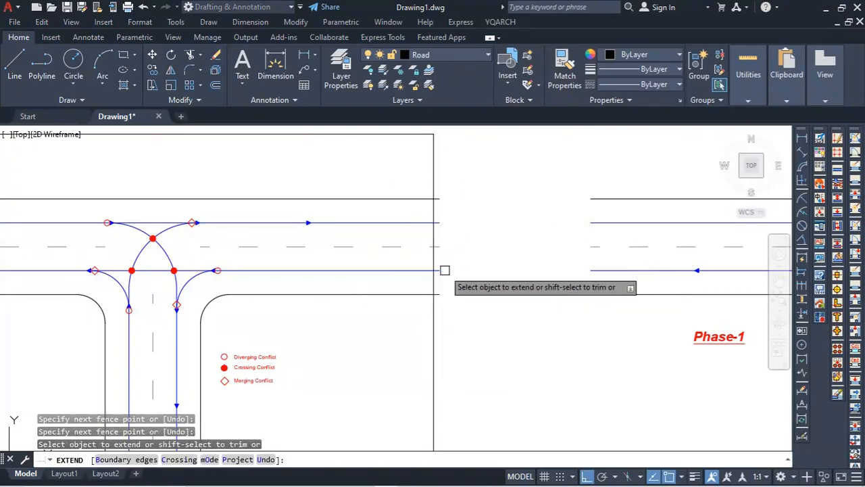
pyautogui.press('Escape')
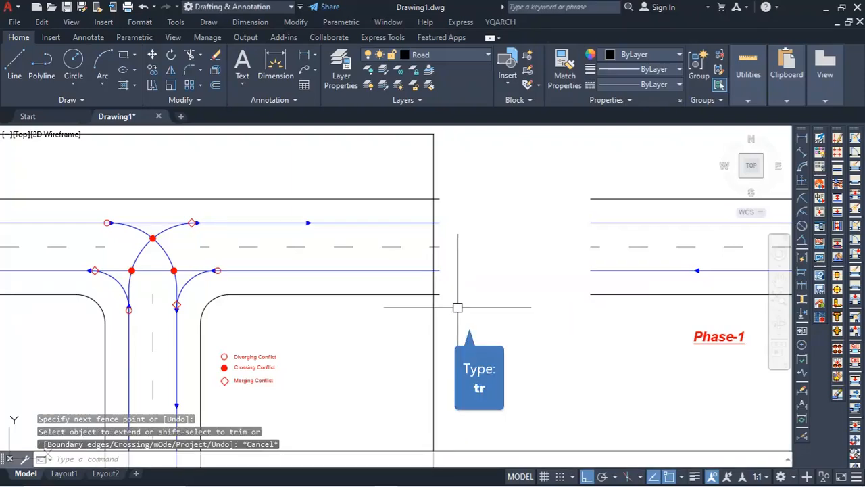
# - Trim the road, centre and vehicle path lines of the first T-junction that project past the sheet border's right edge
pyautogui.write('tr')
pyautogui.press('Return')
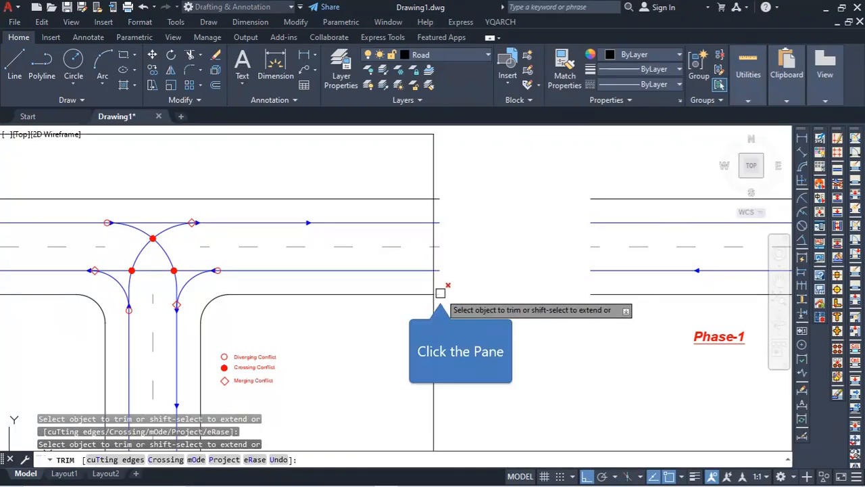
pyautogui.click(441, 294)
pyautogui.scroll(2, 458, 203)
pyautogui.moveTo(474, 156); pyautogui.dragTo(402, 424)
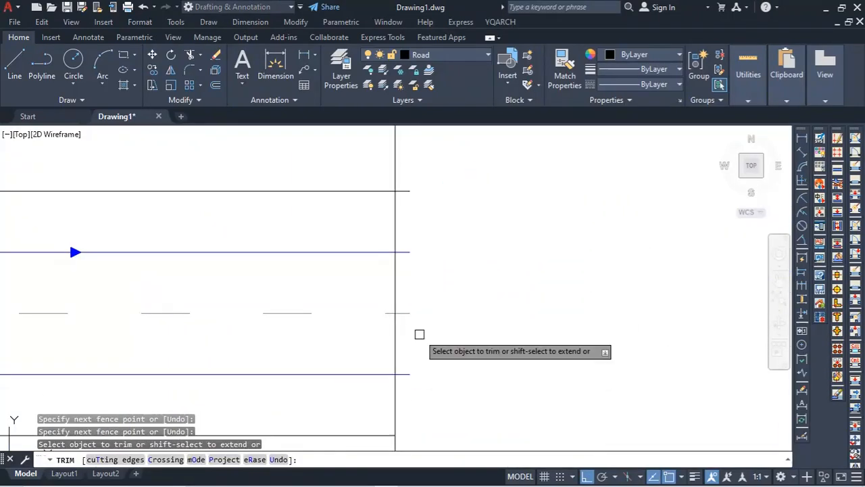
pyautogui.moveTo(407, 164); pyautogui.dragTo(410, 421)
pyautogui.scroll(-5, 433, 324)
pyautogui.press('Escape')
pyautogui.scroll(-2, 421, 322)
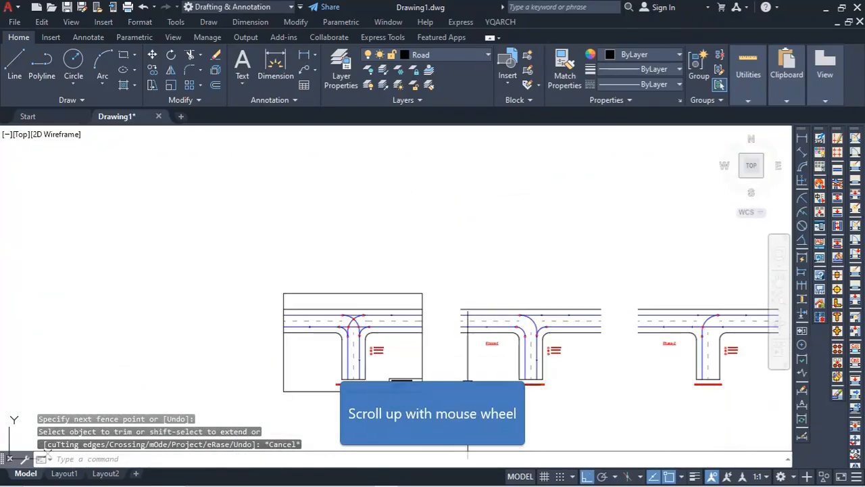
# - Copy the sheet border with its title box and text onto the Phase-1 junction, based where the upper road edge meets the border's left side
pyautogui.scroll(5, 439, 405)
pyautogui.moveTo(401, 271); pyautogui.dragTo(228, 386)
pyautogui.write('co')
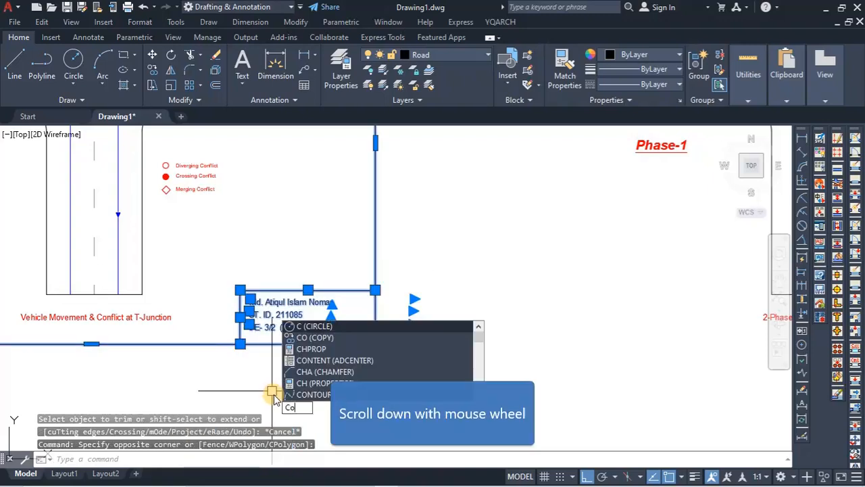
pyautogui.press('Return')
pyautogui.scroll(-3, 270, 379)
pyautogui.scroll(4, 261, 297)
pyautogui.scroll(1, 262, 298)
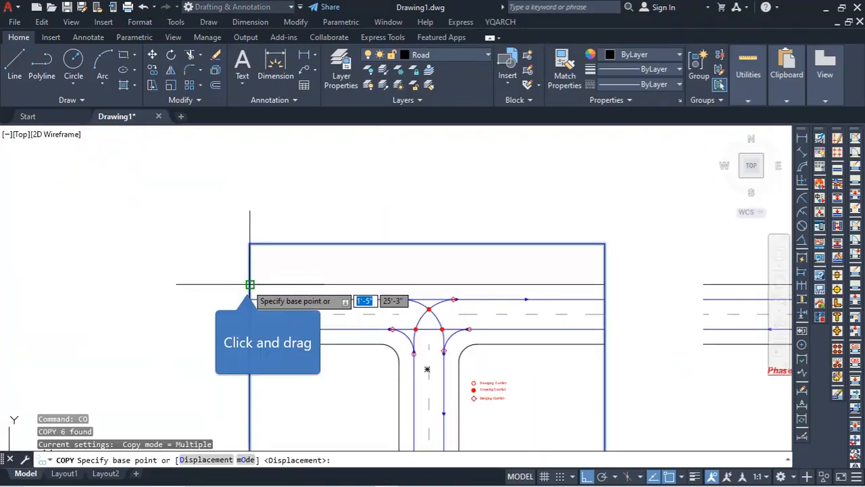
pyautogui.click(250, 286)
pyautogui.scroll(-5, 167, 313)
pyautogui.scroll(3, 344, 313)
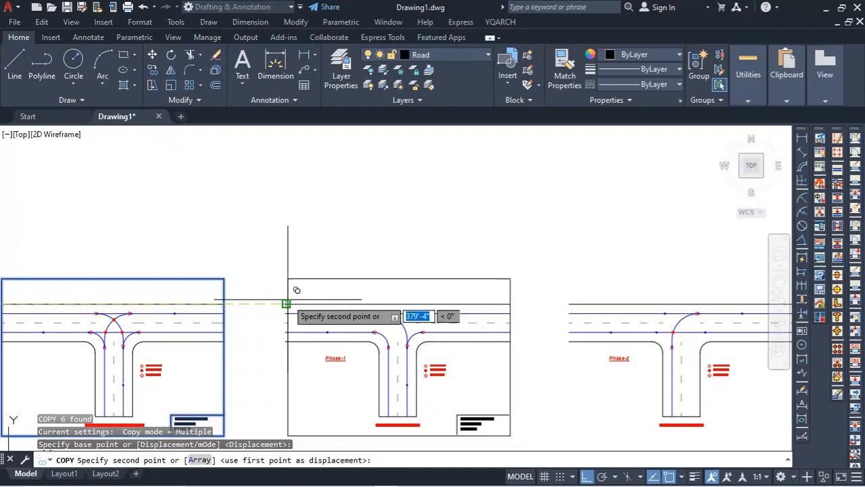
pyautogui.click(286, 303)
# - Place another copy of the sheet border and title box around the Phase-2 junction, aligned to its upper road edge's left end
pyautogui.scroll(-3, 193, 315)
pyautogui.scroll(5, 299, 313)
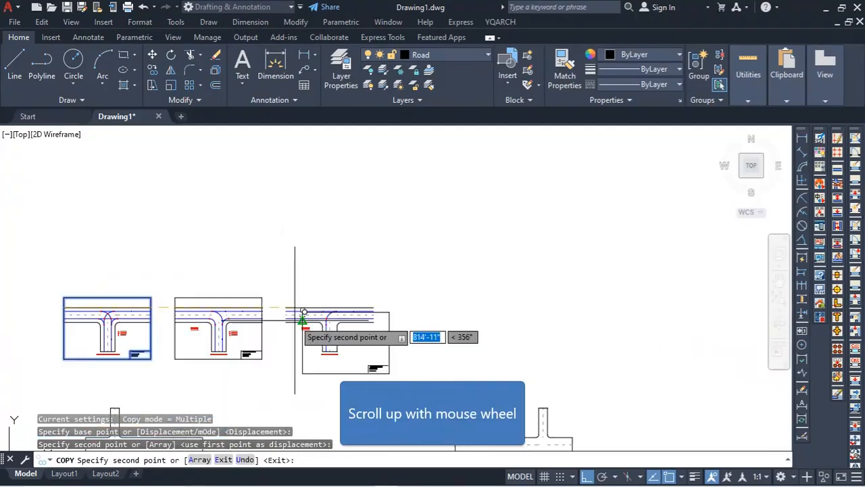
pyautogui.click(255, 273)
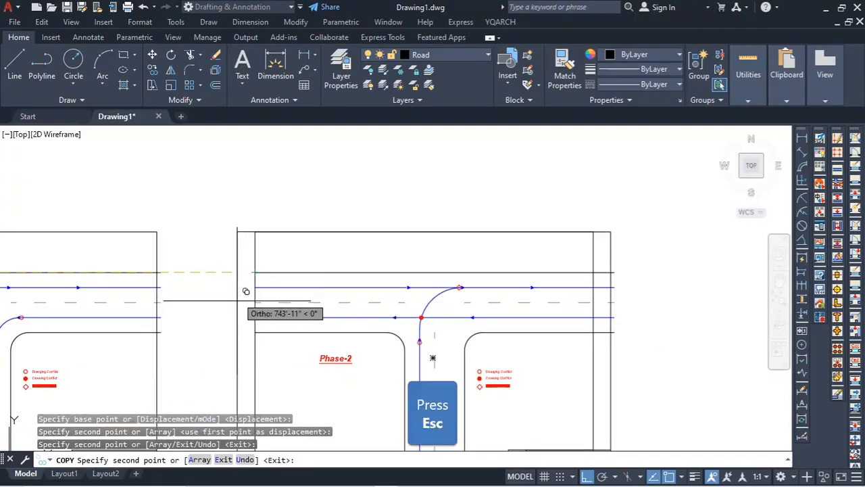
pyautogui.press('Escape')
# - Trim the Phase-1 junction's road, centre and vehicle path lines back to its sheet border's right edge
pyautogui.scroll(4, 176, 310)
pyautogui.scroll(2, 177, 307)
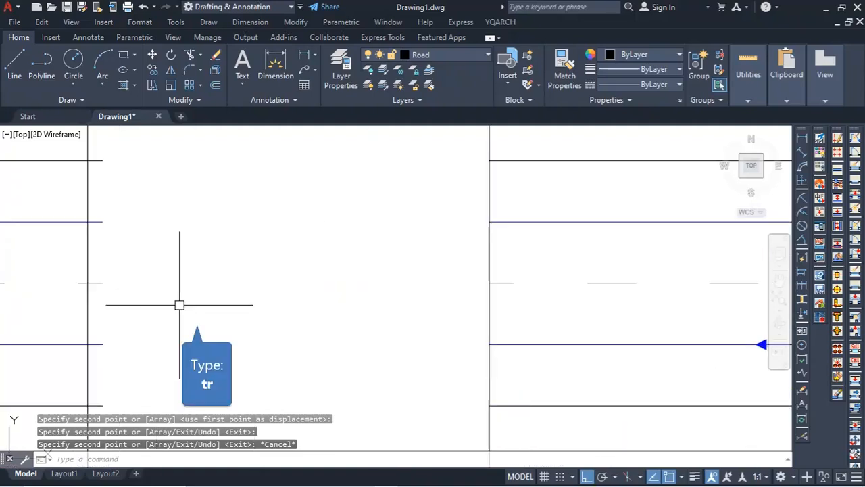
pyautogui.write('tr')
pyautogui.press('Return')
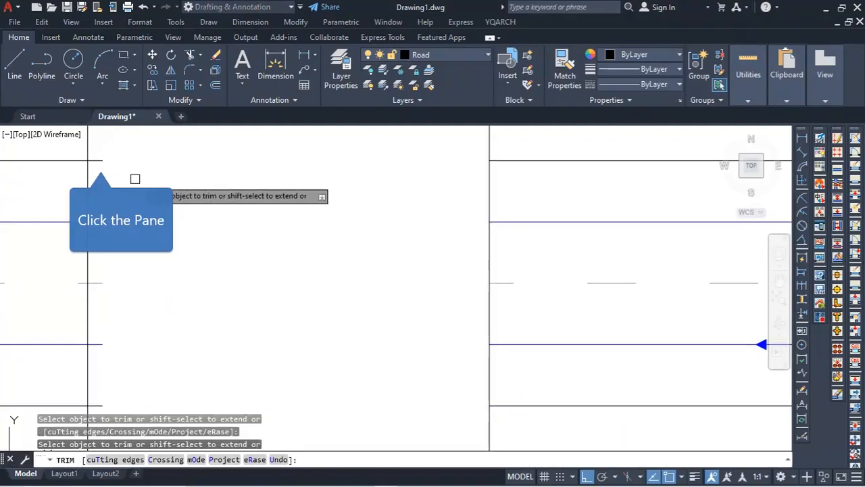
pyautogui.click(101, 163)
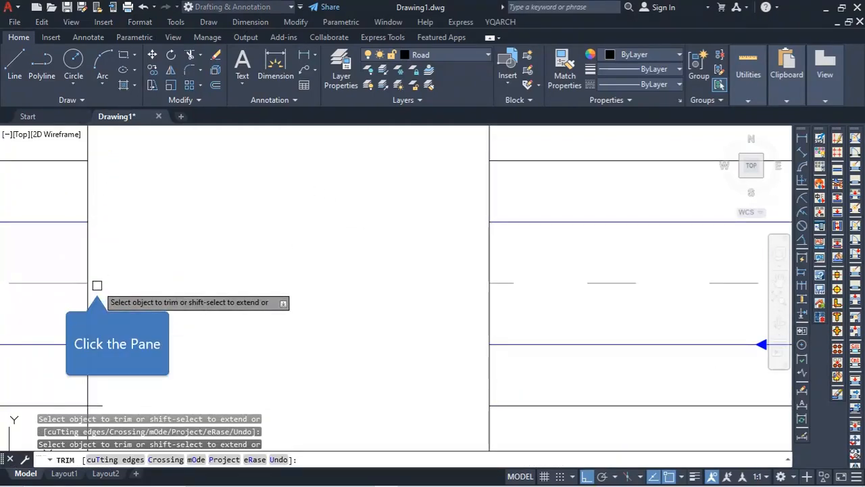
pyautogui.scroll(-4, 97, 286)
pyautogui.scroll(4, 104, 293)
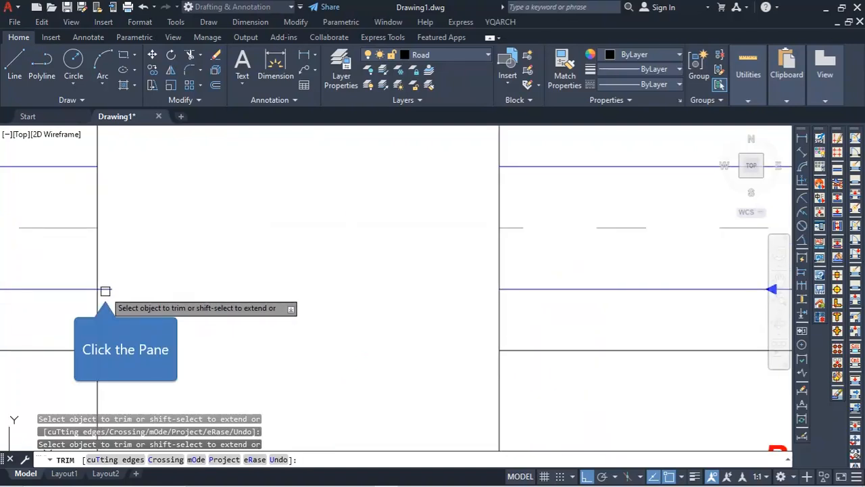
pyautogui.scroll(-3, 115, 330)
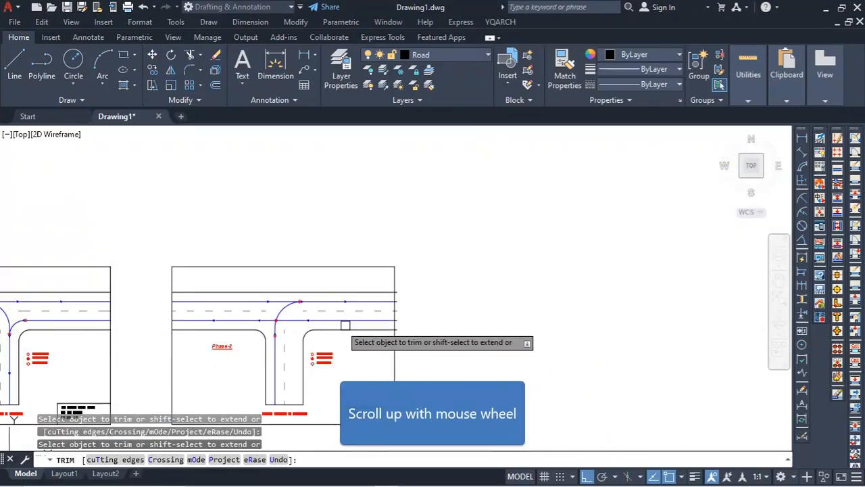
# - Trim the Phase-2 junction's road, centre and vehicle path lines back to its sheet border's right edge
pyautogui.scroll(4, 345, 325)
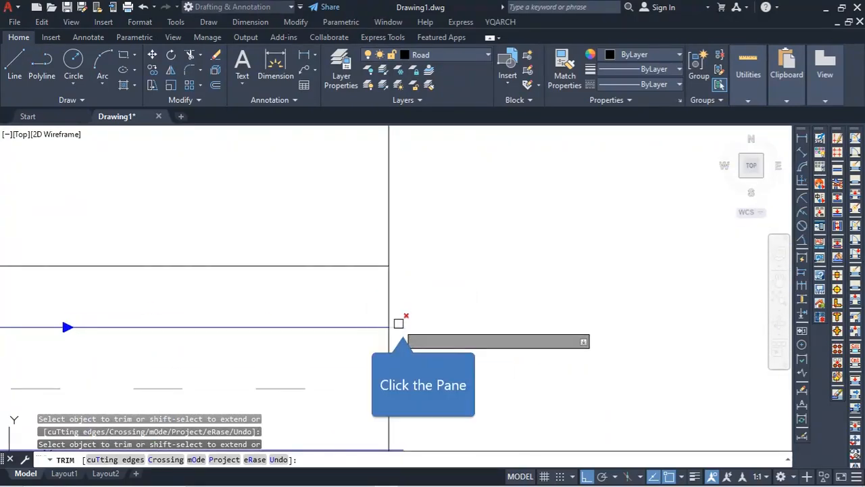
pyautogui.click(396, 313)
pyautogui.scroll(-3, 400, 346)
pyautogui.scroll(3, 387, 317)
pyautogui.click(388, 313)
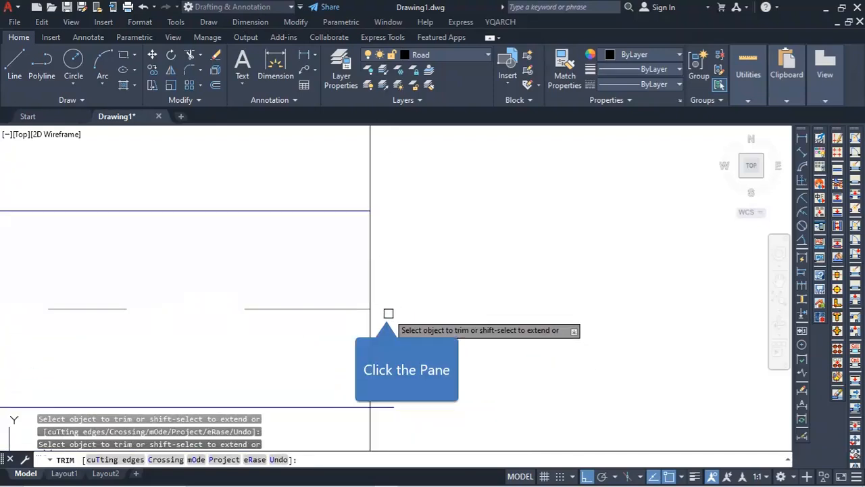
pyautogui.click(384, 408)
pyautogui.scroll(-3, 392, 311)
pyautogui.scroll(3, 385, 362)
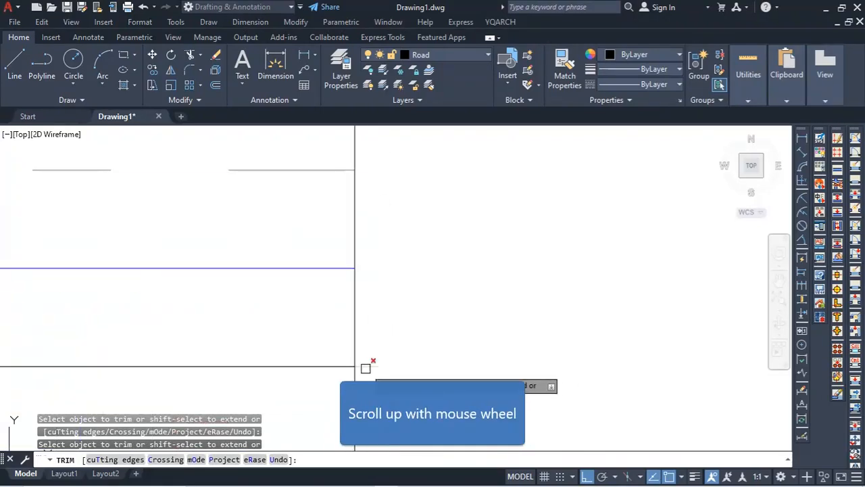
pyautogui.click(368, 366)
pyautogui.scroll(-5, 408, 325)
pyautogui.press('Escape')
pyautogui.scroll(-4, 432, 338)
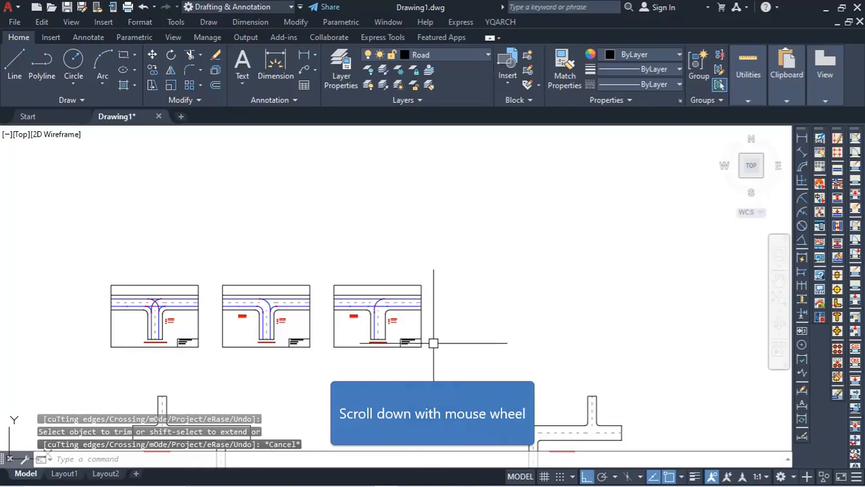
# - Copy only the Phase-2 sheet border rectangle from its lower-left corner horizontally into the empty area to its right
pyautogui.scroll(4, 379, 372)
pyautogui.scroll(-2, 406, 345)
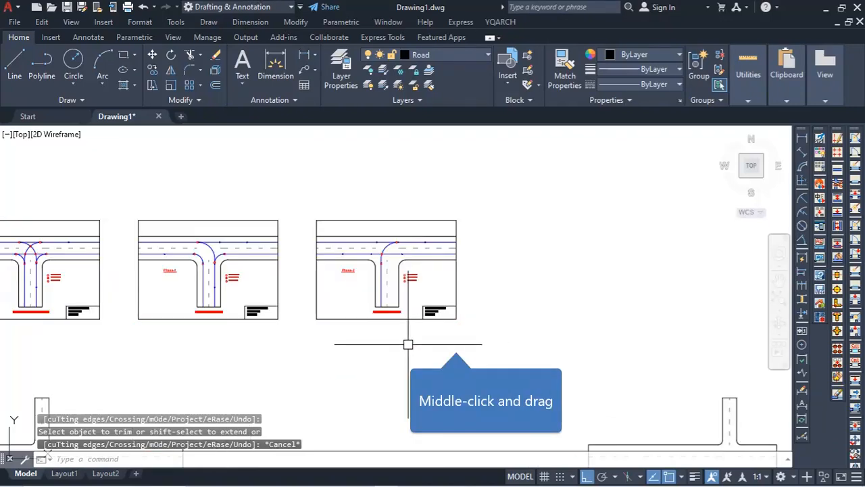
pyautogui.moveTo(454, 343)
pyautogui.mouseDown(button='middle')
pyautogui.moveTo(401, 253)
pyautogui.moveTo(360, 262)
pyautogui.mouseUp(button='middle')
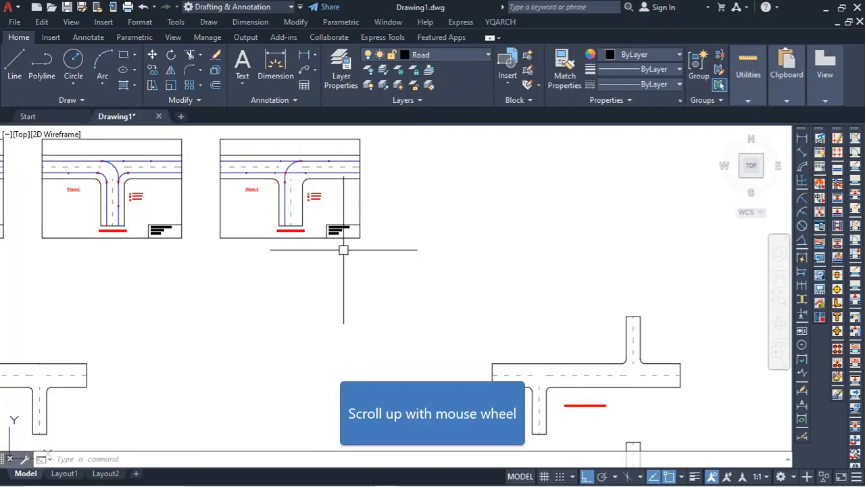
pyautogui.scroll(5, 343, 249)
pyautogui.click(355, 308)
pyautogui.write('c')
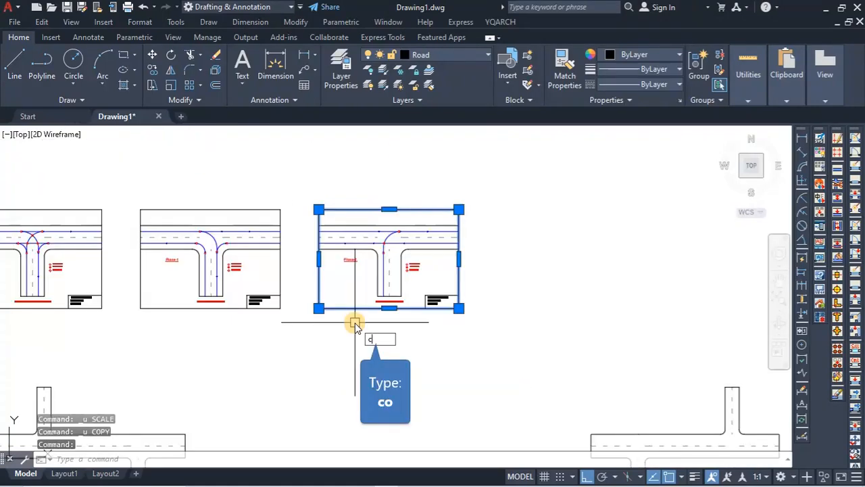
pyautogui.write('o')
pyautogui.press('Return')
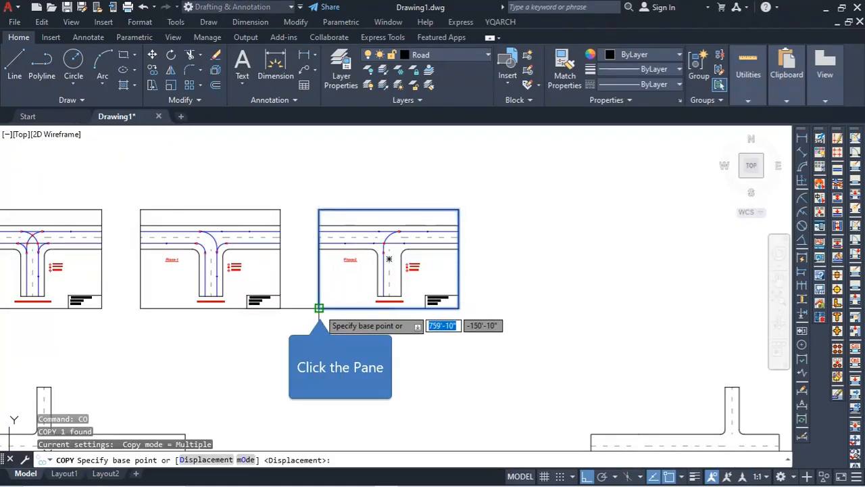
pyautogui.click(319, 308)
pyautogui.click(576, 248)
pyautogui.press('Escape')
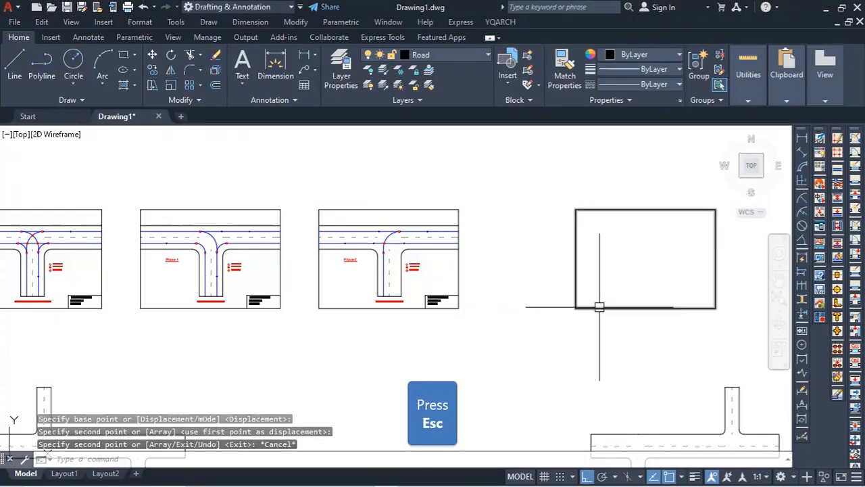
# - Rotate the copied empty border 90° about its lower-left corner into portrait orientation
pyautogui.click(595, 309)
pyautogui.write('ro')
pyautogui.press('Return')
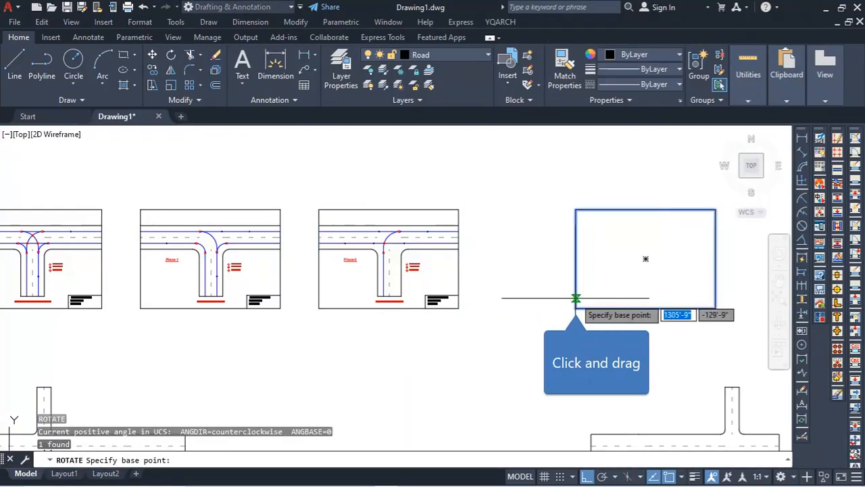
pyautogui.click(575, 308)
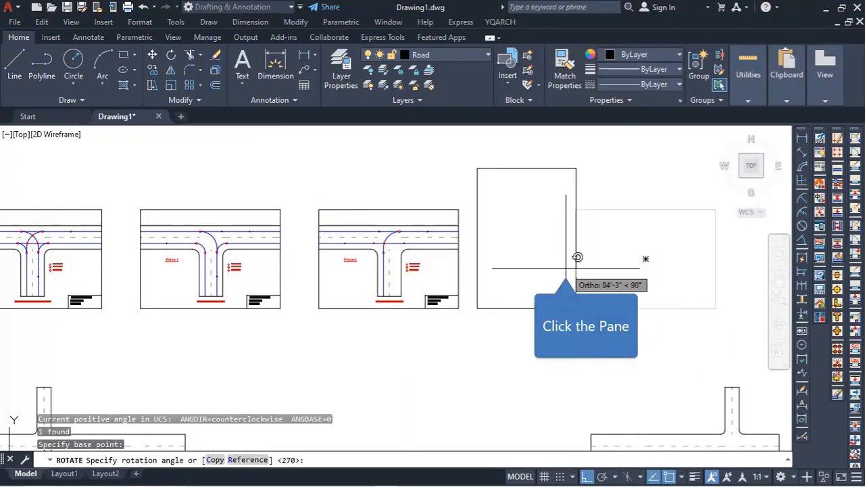
pyautogui.click(577, 257)
# - Scale the portrait border by a factor of 2 from its lower-left corner
pyautogui.click(576, 284)
pyautogui.scroll(-3, 566, 271)
pyautogui.scroll(1, 567, 274)
pyautogui.moveTo(568, 274)
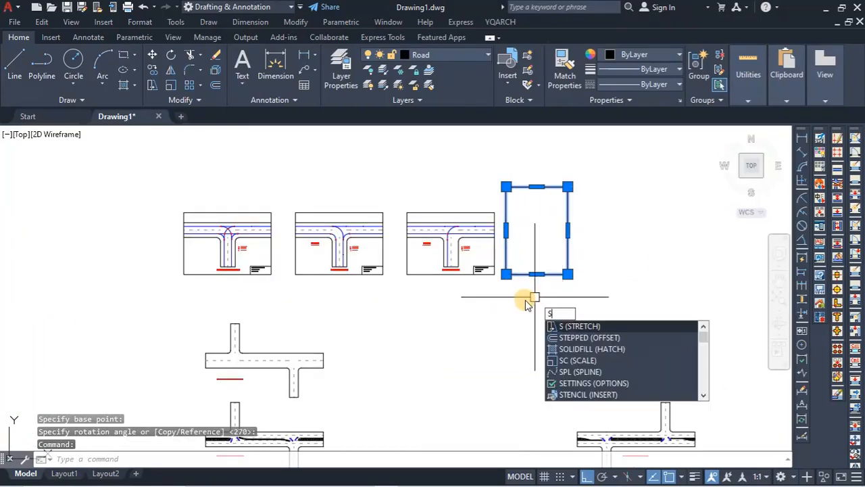
pyautogui.press('Return')
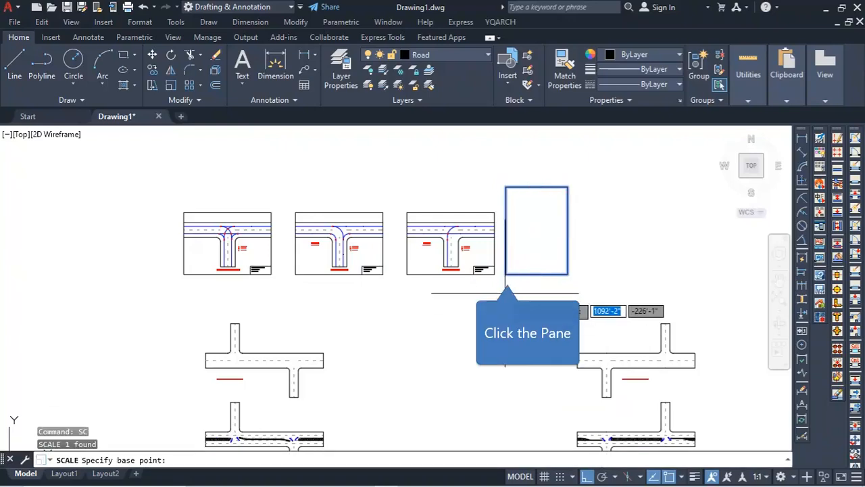
pyautogui.click(506, 274)
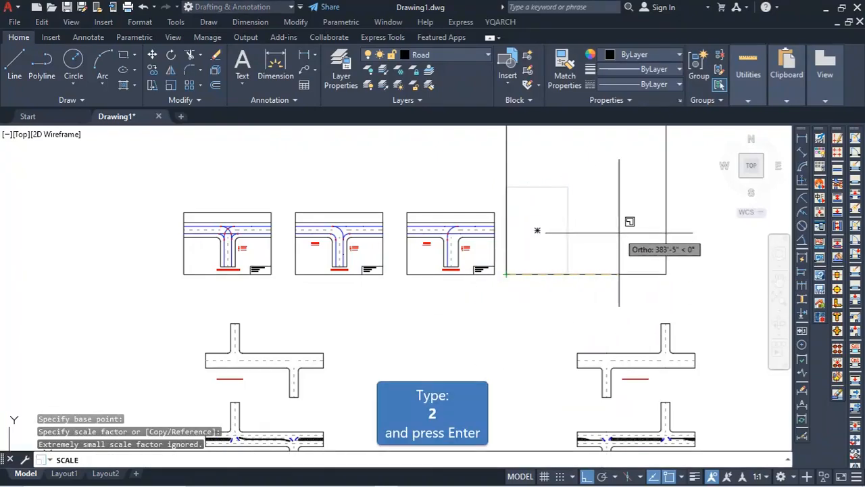
pyautogui.write('2')
pyautogui.press('Return')
pyautogui.click(621, 253)
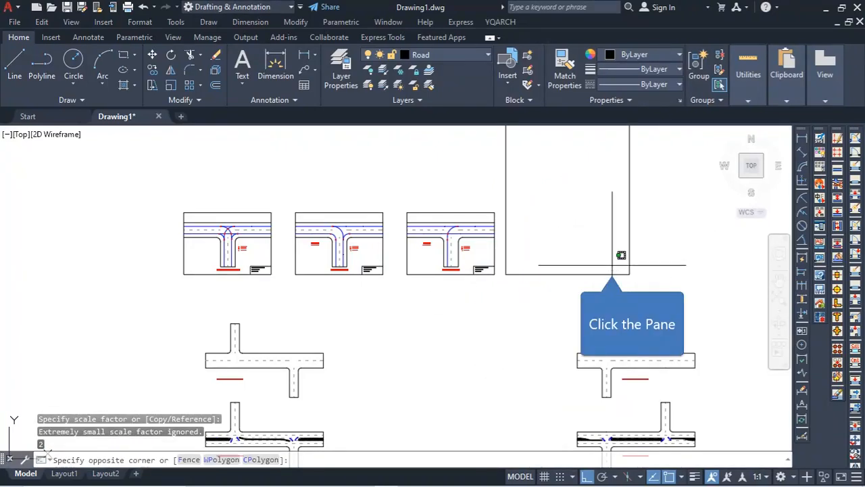
# - Move the empty portrait border down by its bottom edge midpoint, without ortho, so it frames the right-hand pair of staggered junction drawings
pyautogui.click(600, 281)
pyautogui.write('m')
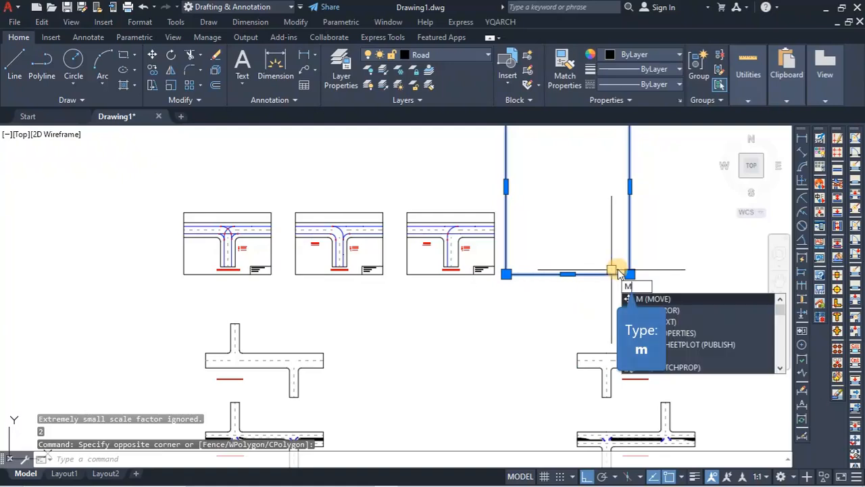
pyautogui.press('Return')
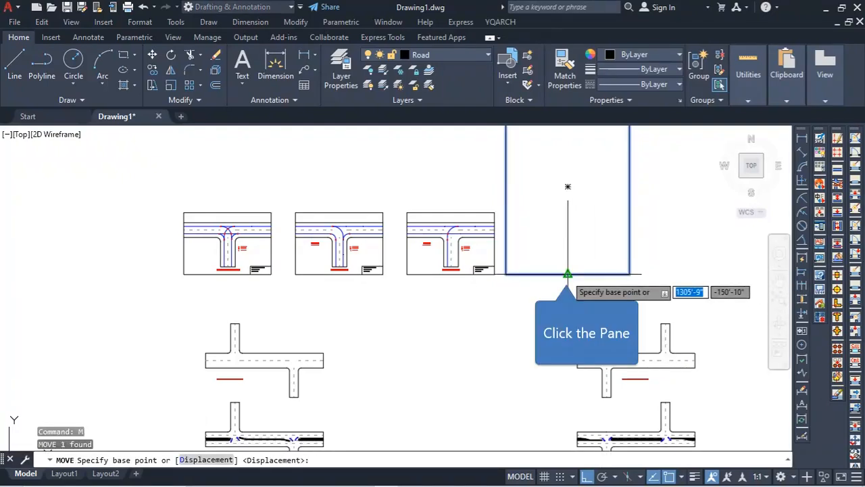
pyautogui.click(568, 273)
pyautogui.scroll(-4, 581, 328)
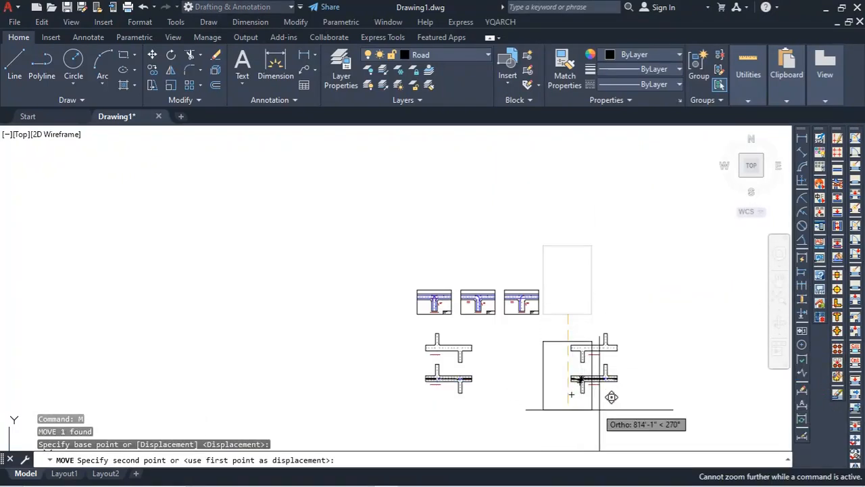
pyautogui.press('F8')
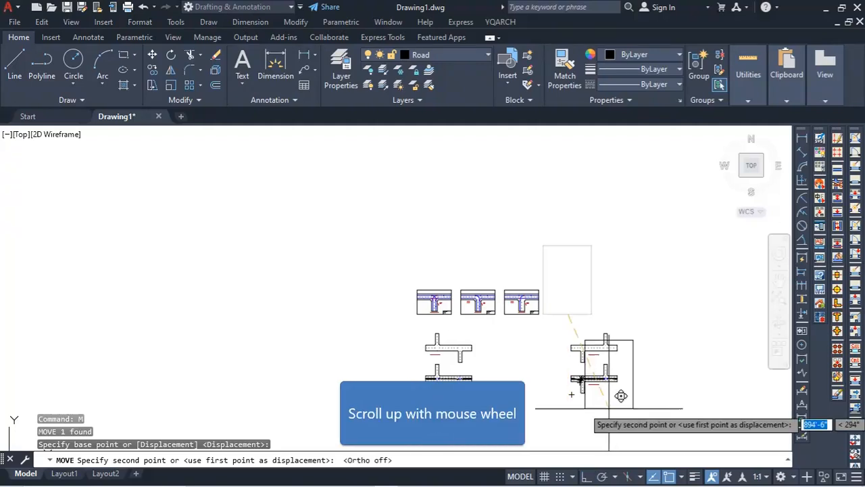
pyautogui.scroll(6, 604, 390)
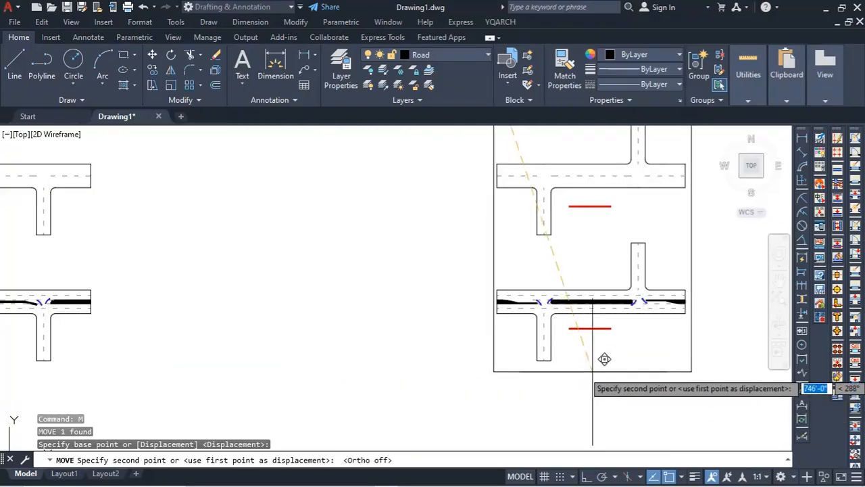
pyautogui.click(605, 362)
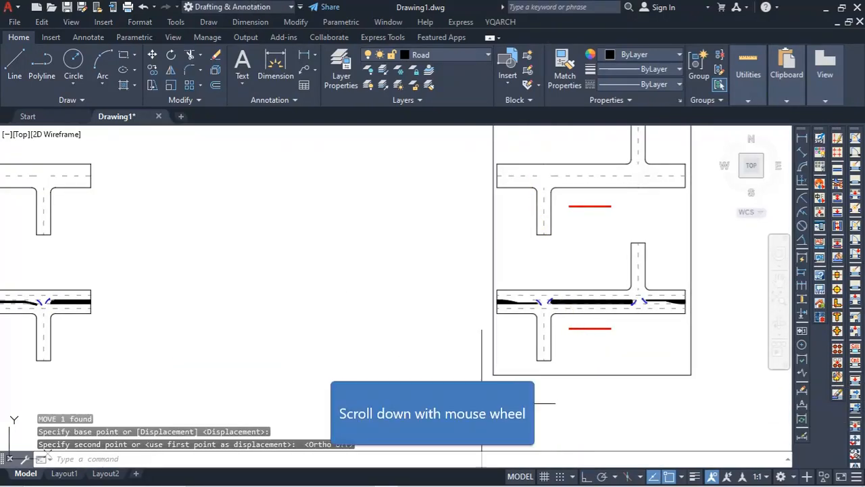
# - Copy the title box and its student details from the Phase-2 T-junction sheet into the portrait border's lower-right corner
pyautogui.scroll(-4, 492, 382)
pyautogui.scroll(2, 513, 379)
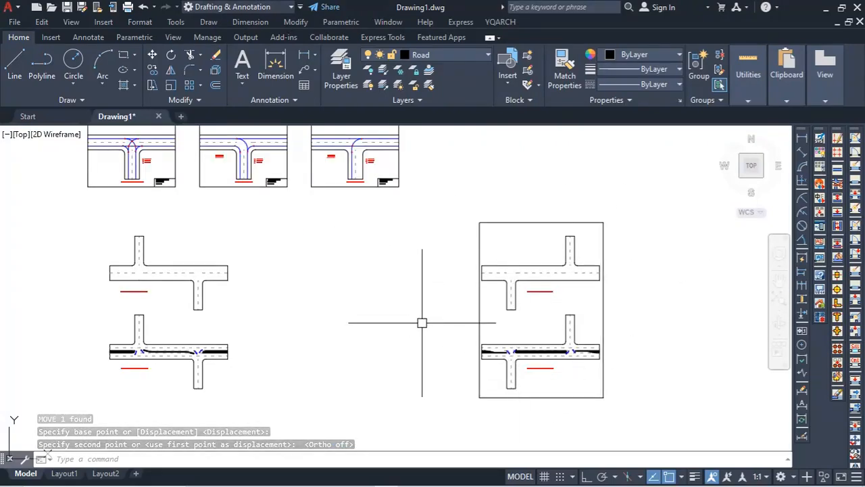
pyautogui.scroll(4, 540, 387)
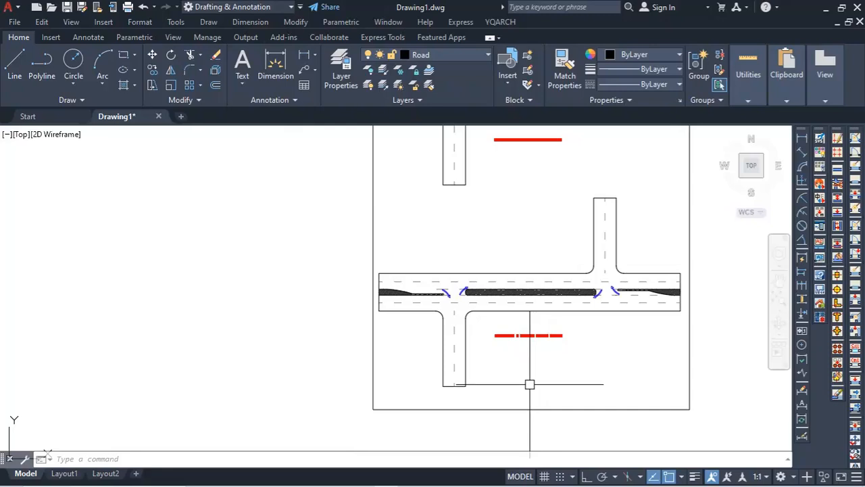
pyautogui.scroll(-5, 512, 382)
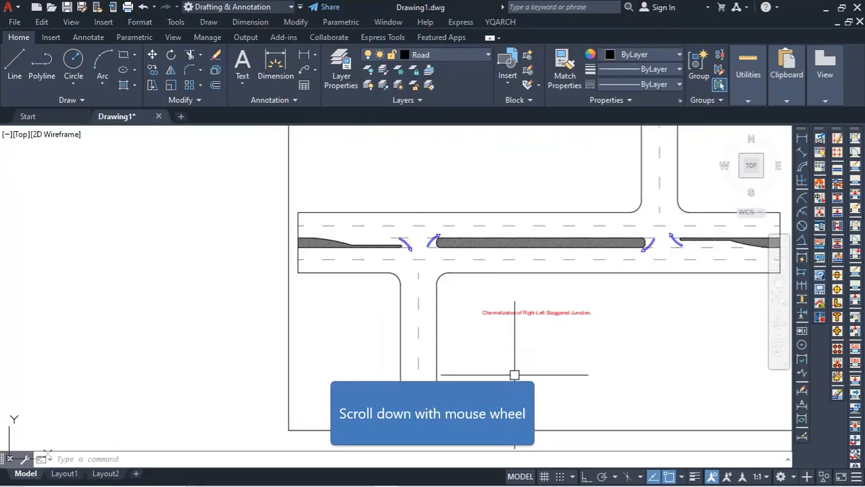
pyautogui.scroll(5, 341, 177)
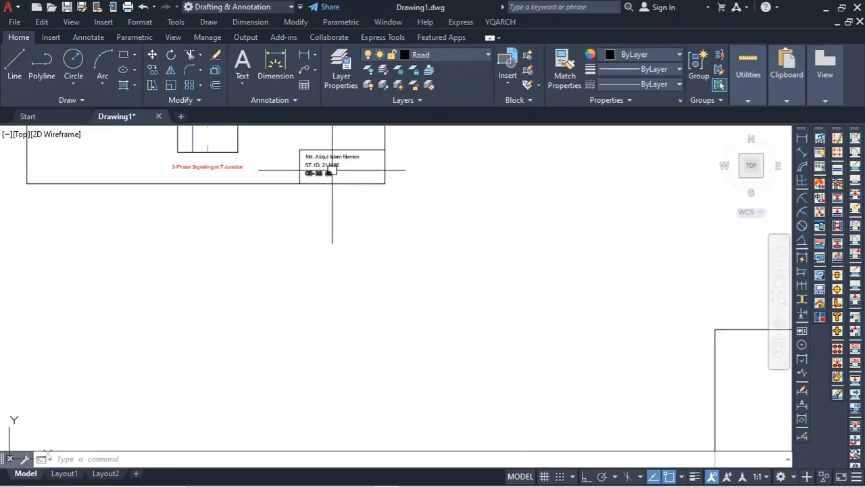
pyautogui.moveTo(340, 128); pyautogui.dragTo(236, 211)
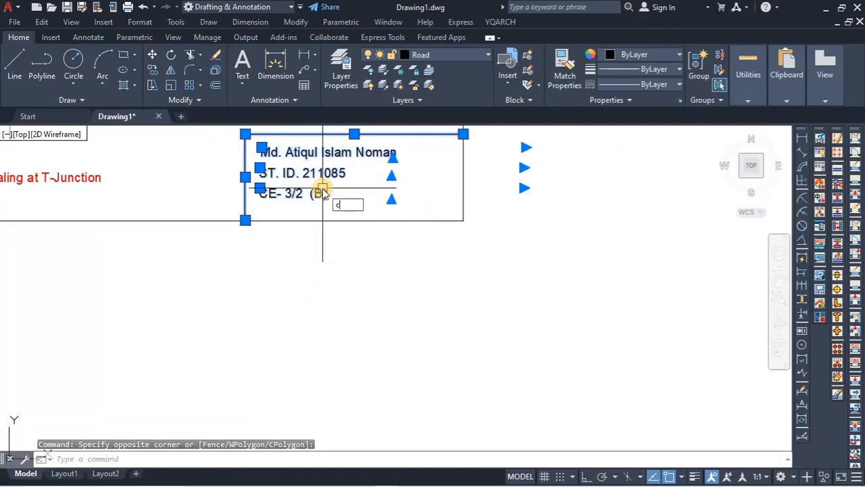
pyautogui.write('o')
pyautogui.press('Return')
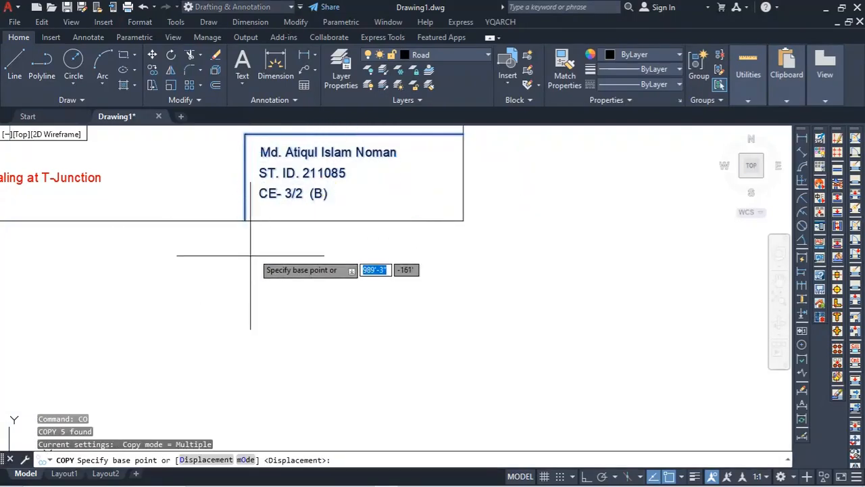
pyautogui.click(462, 221)
pyautogui.scroll(-10, 367, 264)
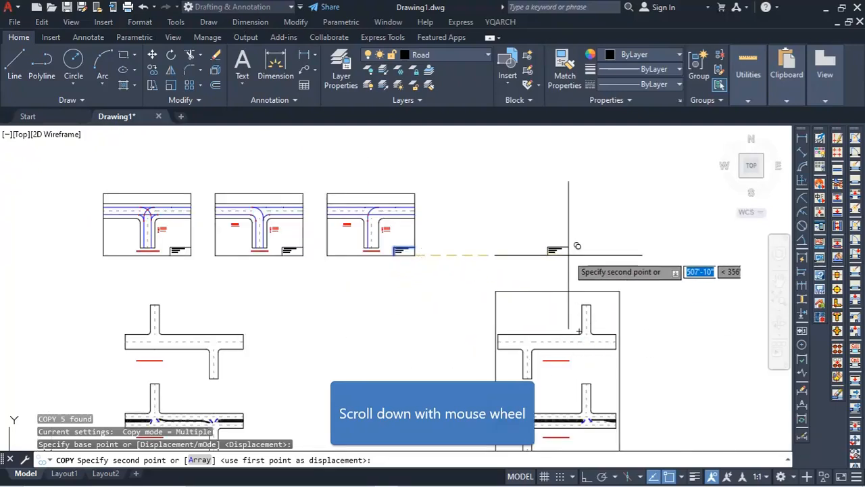
pyautogui.scroll(-3, 578, 297)
pyautogui.scroll(10, 585, 311)
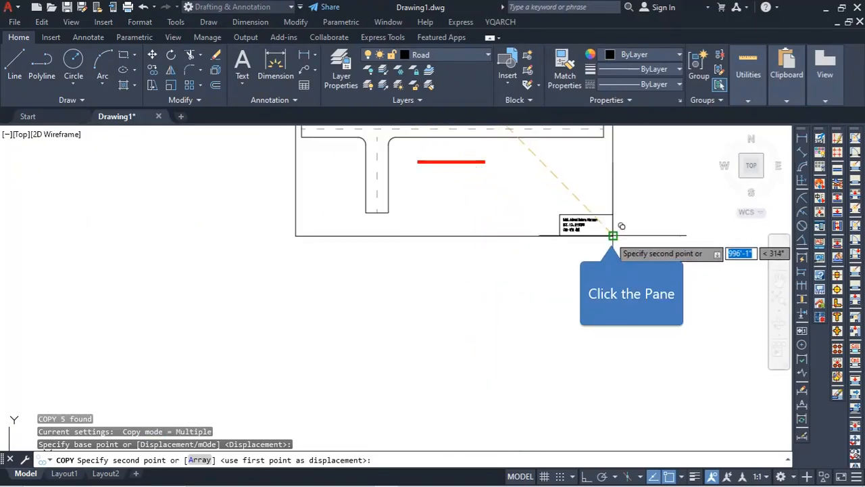
pyautogui.click(613, 235)
pyautogui.press('Escape')
# - Copy the portrait border and its title box from the lower-right corner so they frame the left-hand pair of staggered junction drawings
pyautogui.scroll(5, 590, 225)
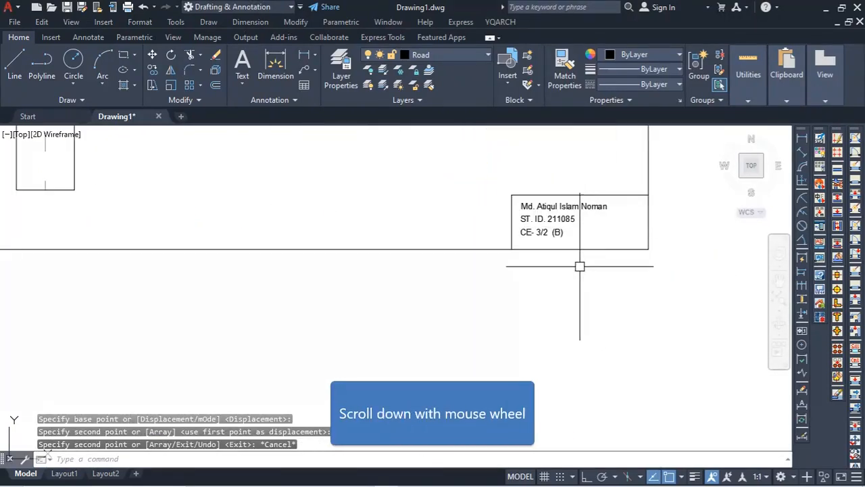
pyautogui.scroll(-2, 533, 334)
pyautogui.scroll(1, 519, 309)
pyautogui.scroll(-4, 521, 312)
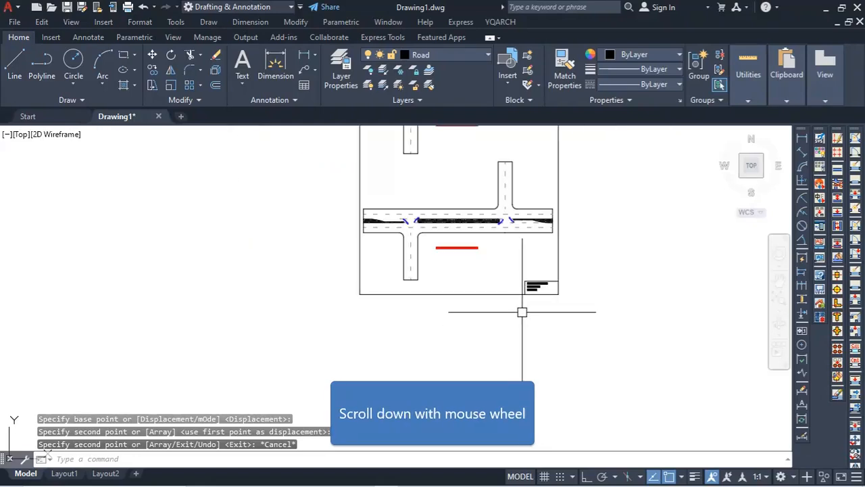
pyautogui.scroll(-4, 527, 322)
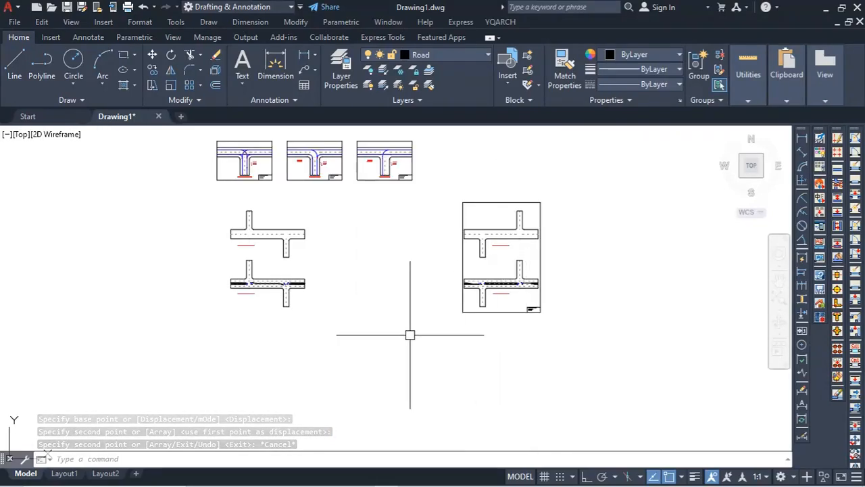
pyautogui.click(476, 198)
pyautogui.scroll(3, 537, 291)
pyautogui.moveTo(433, 277); pyautogui.dragTo(546, 376)
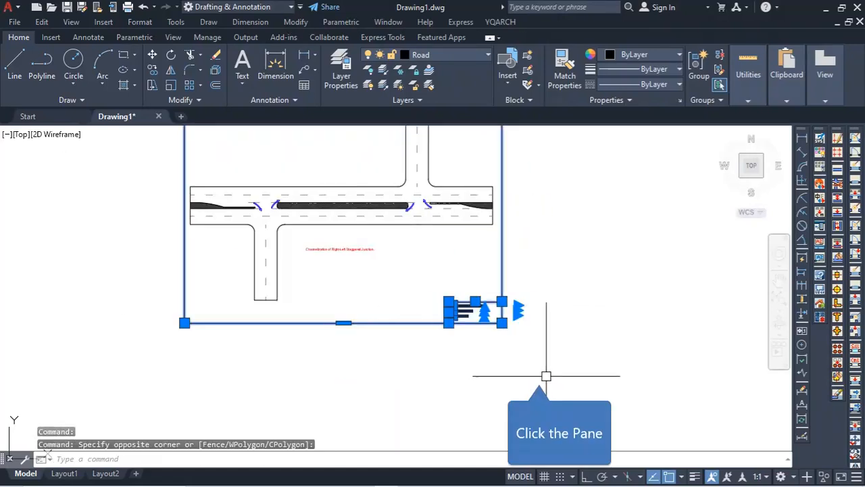
pyautogui.write('o')
pyautogui.press('Return')
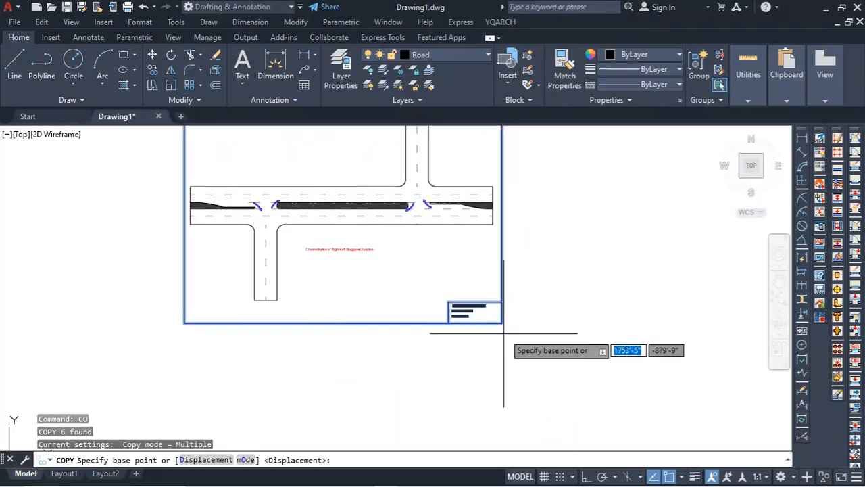
pyautogui.click(500, 322)
pyautogui.scroll(-3, 501, 322)
pyautogui.scroll(5, 373, 348)
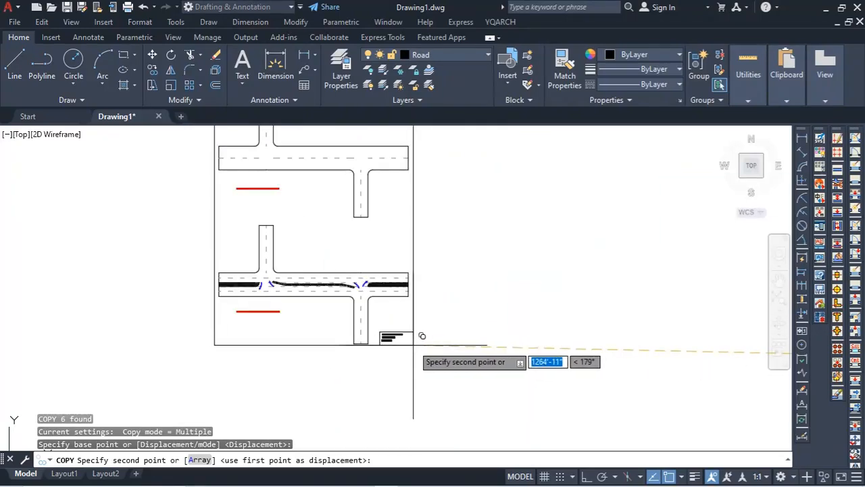
pyautogui.moveTo(410, 358); pyautogui.dragTo(403, 413, button='middle')
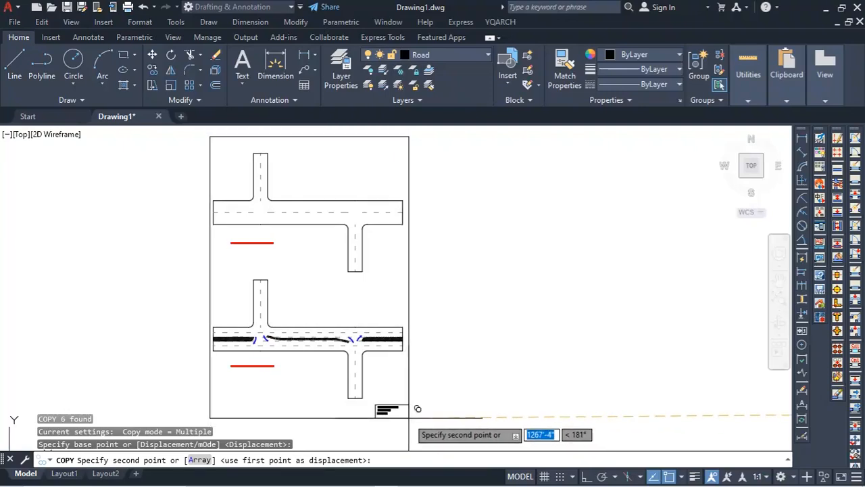
pyautogui.click(416, 405)
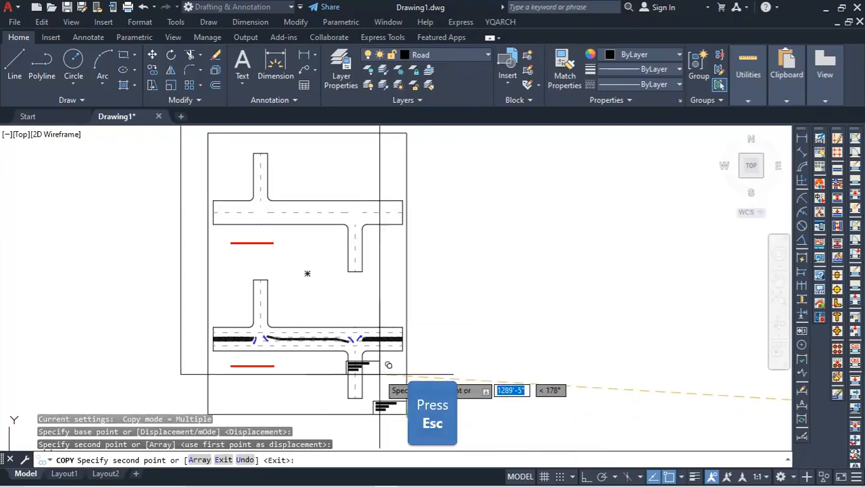
pyautogui.press('Escape')
# - Raise the top line of the title box on the left-hand staggered junction sheet to make the box taller
pyautogui.scroll(4, 431, 322)
pyautogui.moveTo(430, 322); pyautogui.dragTo(448, 186, button='middle')
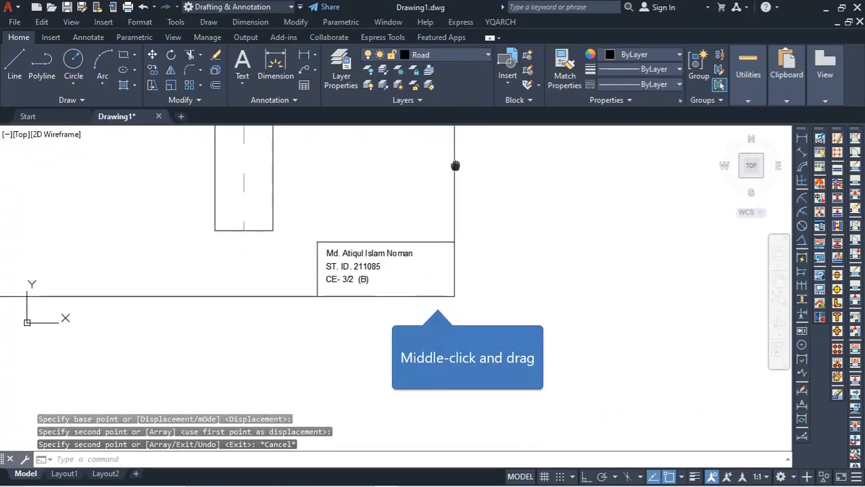
pyautogui.scroll(5, 381, 286)
pyautogui.scroll(-5, 388, 245)
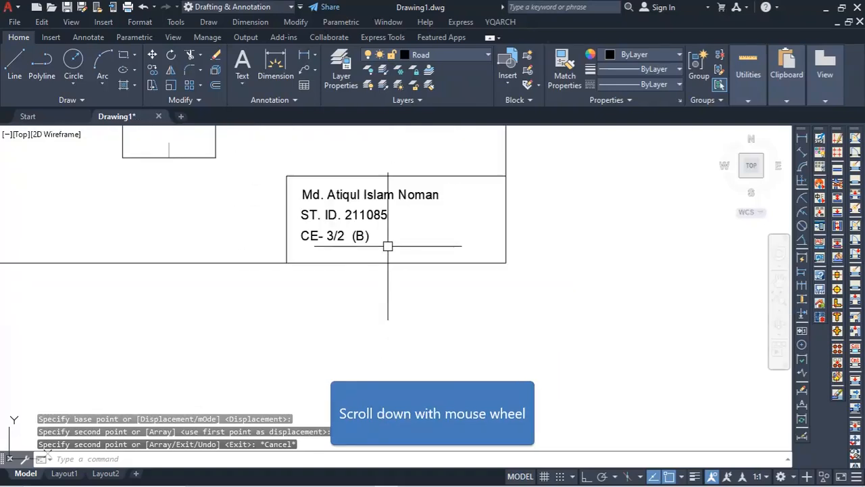
pyautogui.click(355, 176)
pyautogui.click(287, 225)
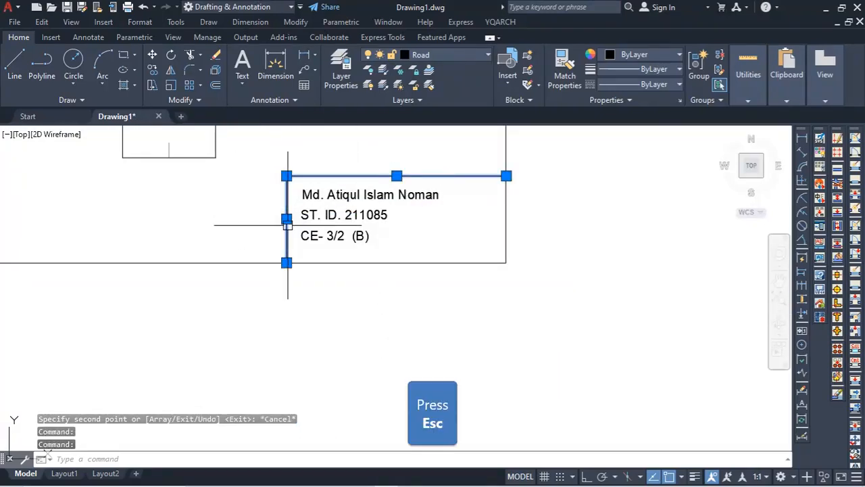
pyautogui.press('Escape')
pyautogui.moveTo(339, 177); pyautogui.dragTo(397, 177)
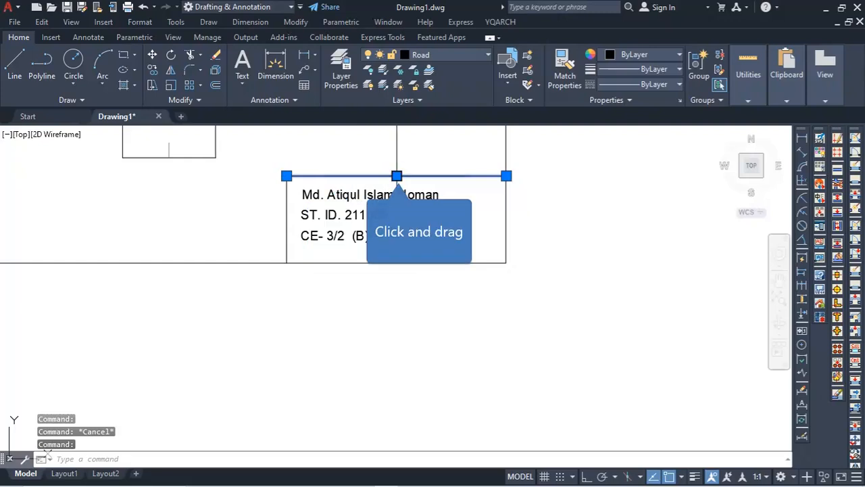
pyautogui.click(396, 144)
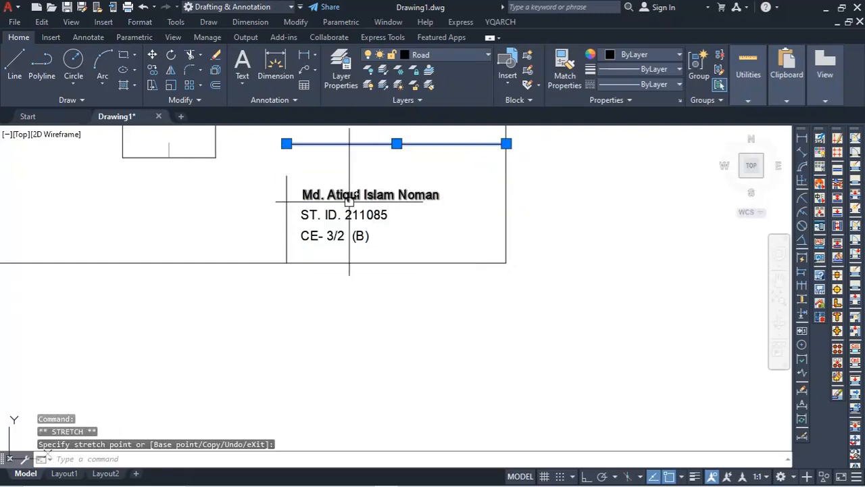
pyautogui.click(287, 218)
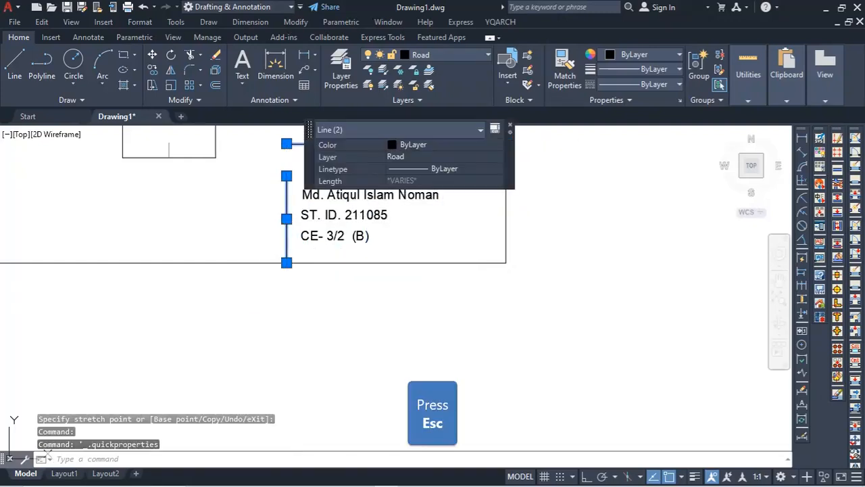
pyautogui.press('Escape')
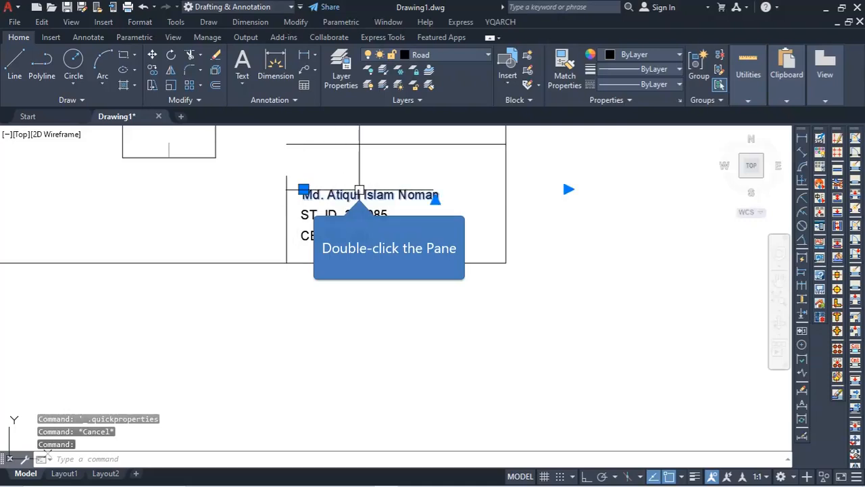
# - Set the text height of the student's name line in the left-hand sheet's title box to 60
pyautogui.doubleClick(358, 195)
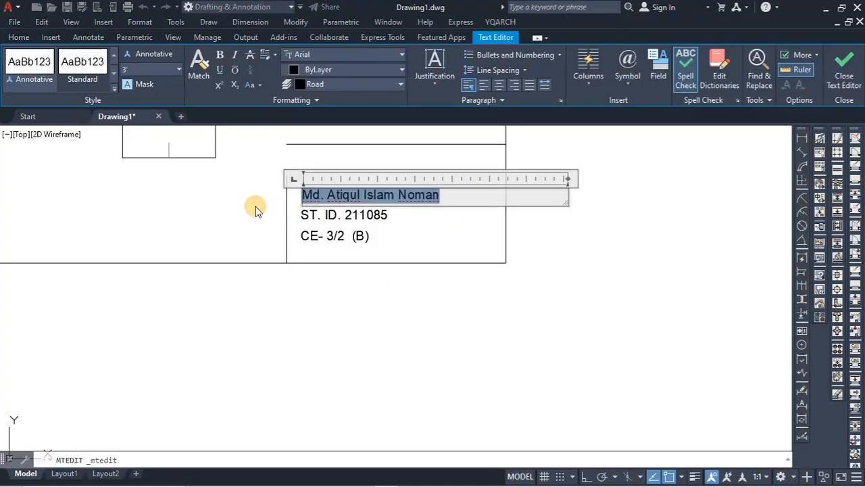
pyautogui.click(124, 69)
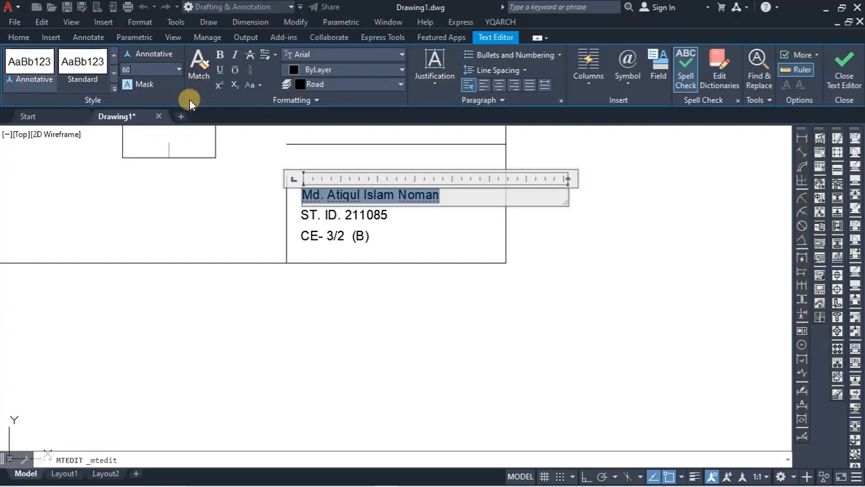
pyautogui.press('Return')
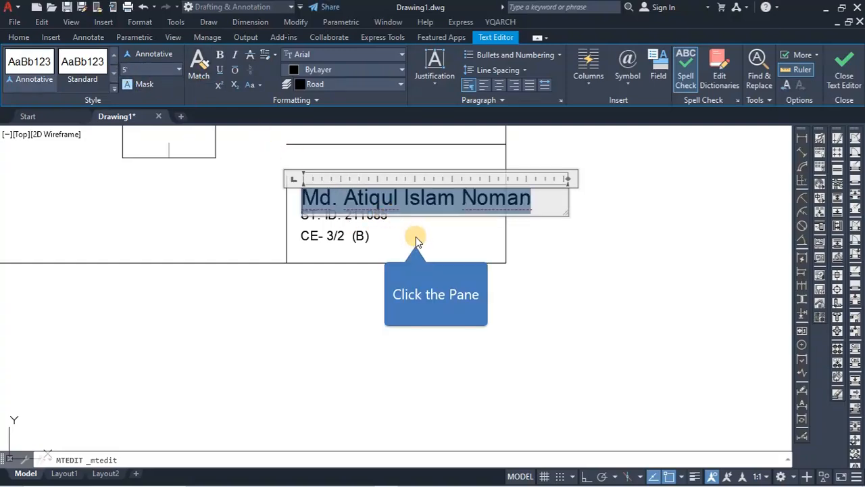
pyautogui.click(415, 242)
# - Set the text height of the student ID line in the same title box to 5'
pyautogui.doubleClick(375, 215)
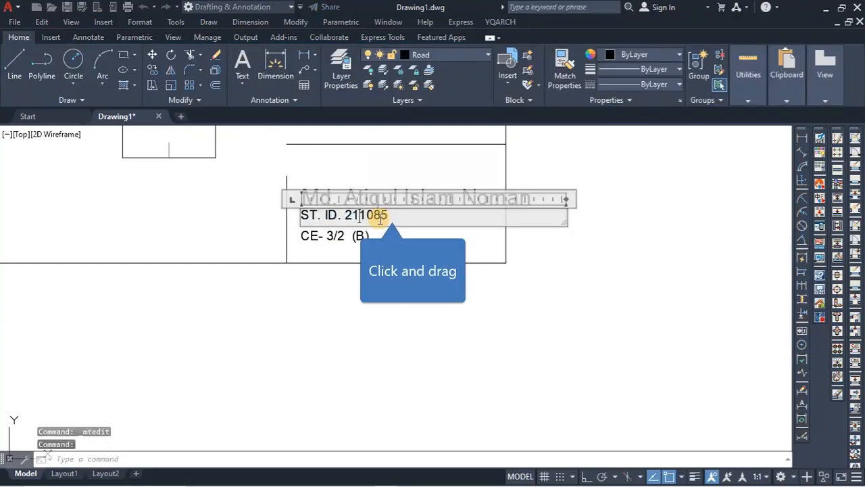
pyautogui.moveTo(388, 215); pyautogui.dragTo(183, 251)
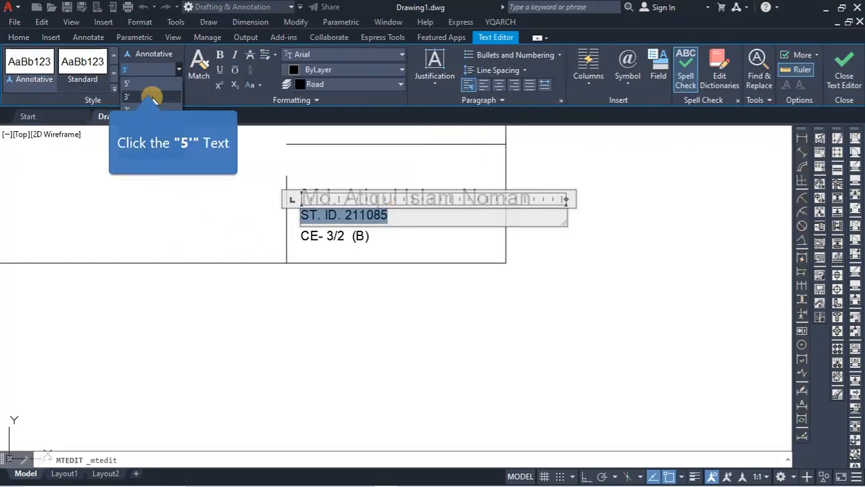
pyautogui.click(151, 88)
pyautogui.click(328, 242)
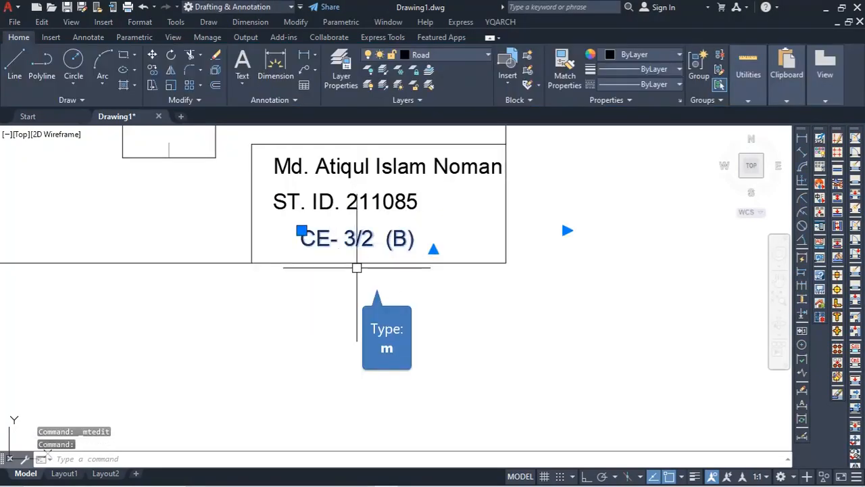
pyautogui.write('m')
pyautogui.press('Return')
pyautogui.click(459, 232)
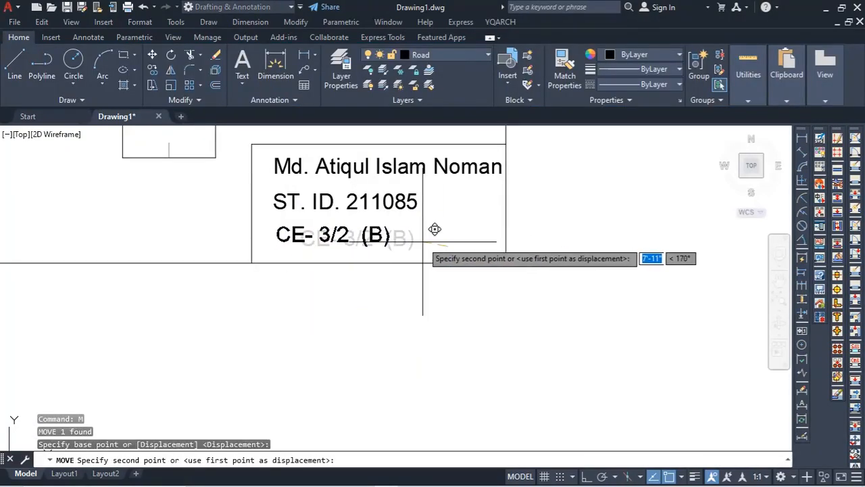
pyautogui.click(313, 238)
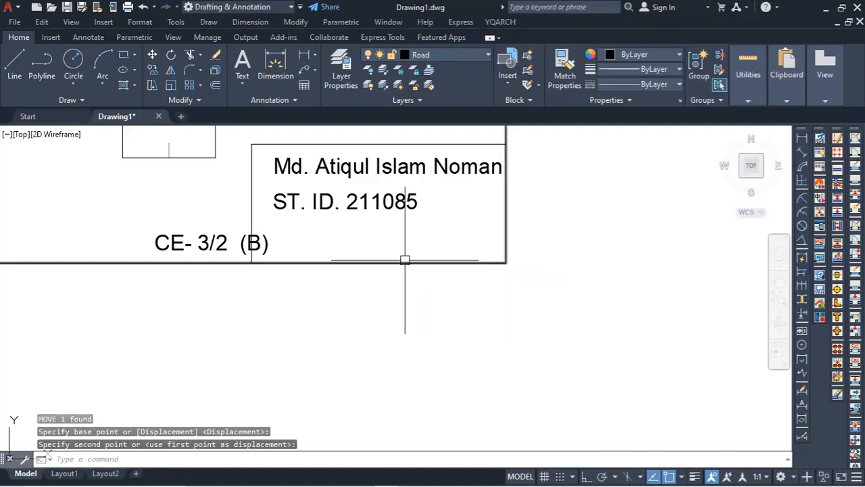
pyautogui.hotkey('ctrl', 'z')
# - Move the "CE- 3/2 (B)" line within the left-hand sheet's title box so it aligns with the student ID line above it
pyautogui.click(343, 247)
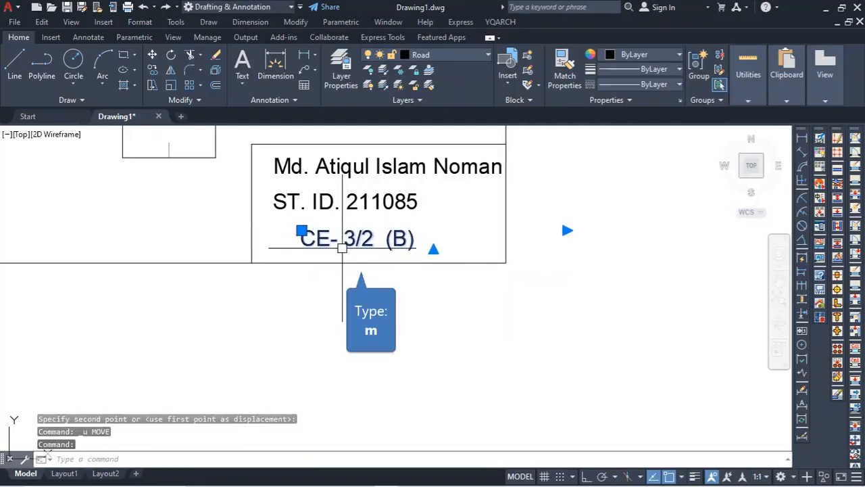
pyautogui.write('m')
pyautogui.press('Return')
pyautogui.click(352, 289)
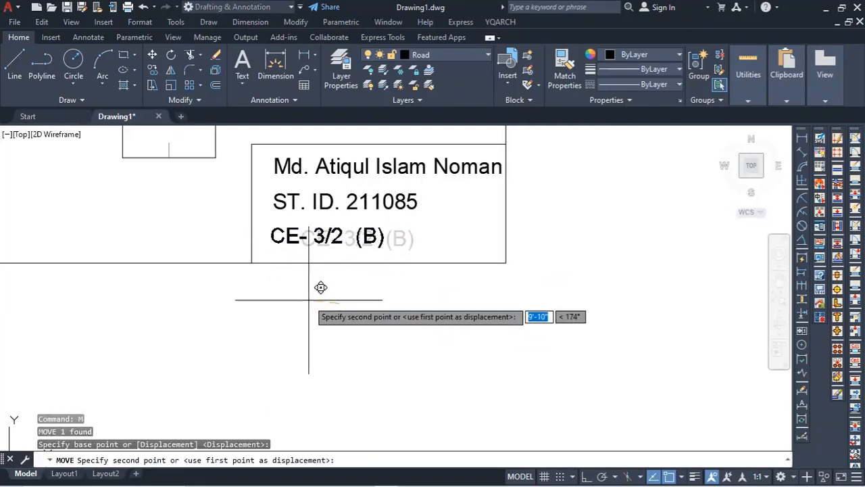
pyautogui.click(311, 300)
# - Set the text height of the "Channelization of Left- Right Staggered Junction" caption to 5' and widen its text frame to fit one line
pyautogui.scroll(-5, 311, 308)
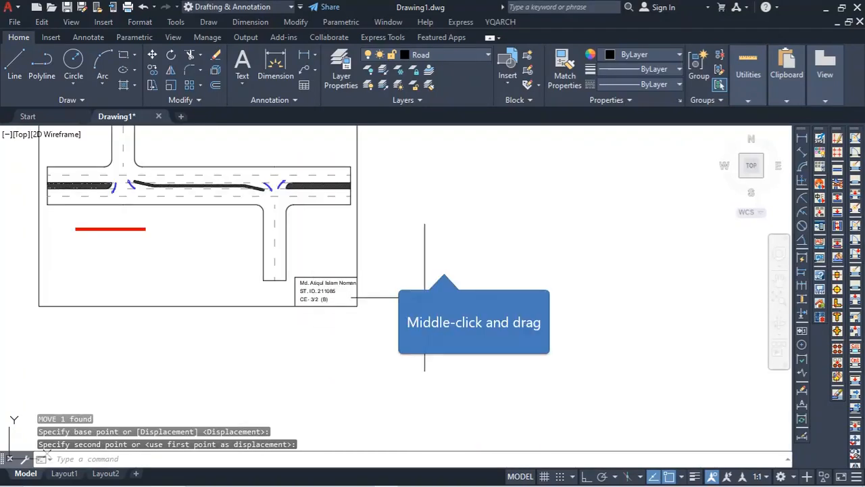
pyautogui.moveTo(445, 264); pyautogui.dragTo(477, 295, button='middle')
pyautogui.scroll(6, 135, 290)
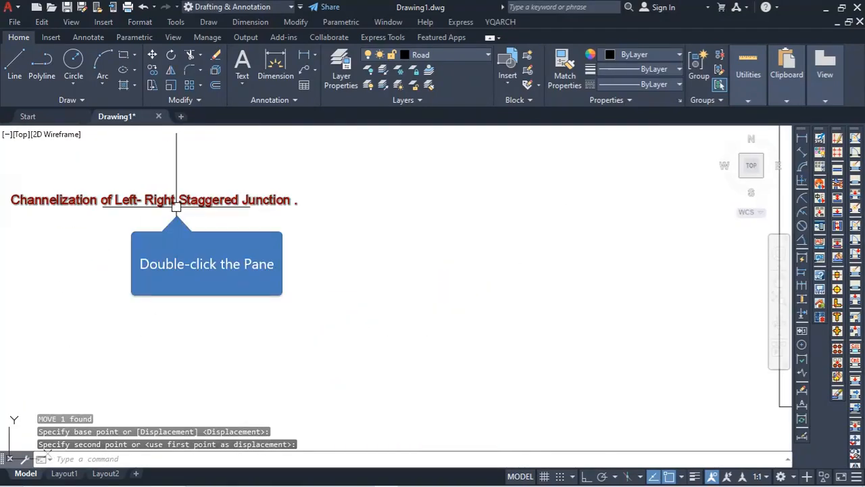
pyautogui.click(178, 198)
pyautogui.doubleClick(178, 200)
pyautogui.moveTo(303, 201); pyautogui.dragTo(5, 204)
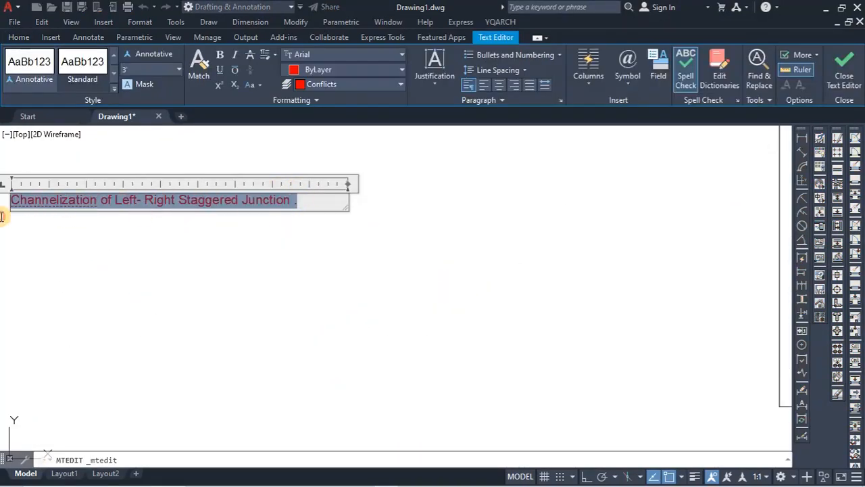
pyautogui.click(178, 68)
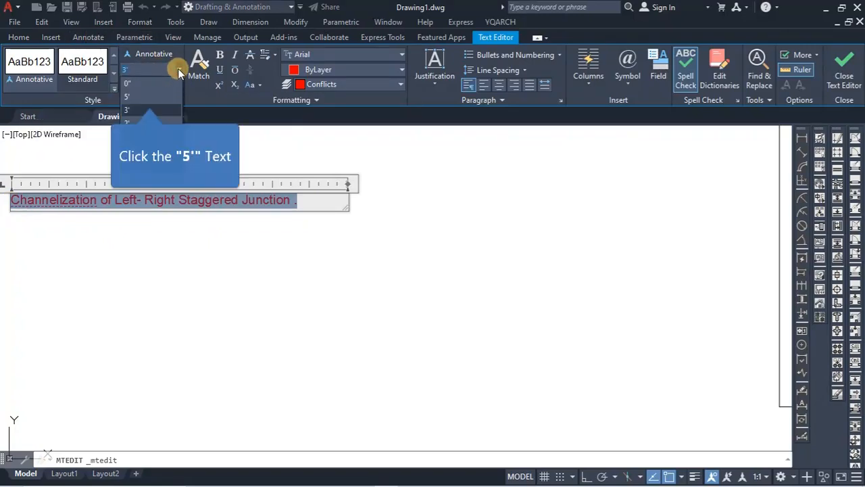
pyautogui.click(150, 97)
pyautogui.click(169, 252)
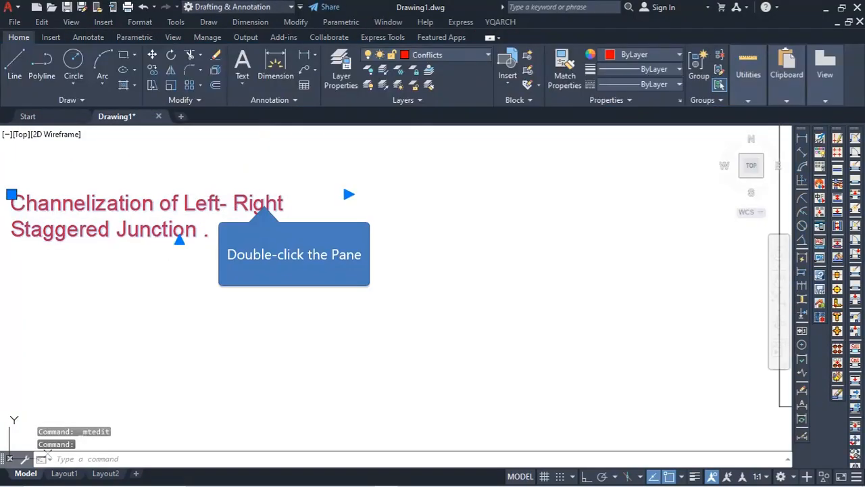
pyautogui.doubleClick(265, 206)
pyautogui.moveTo(343, 183); pyautogui.dragTo(560, 189)
pyautogui.click(330, 309)
# - Set the "Left- Right Staggered Junction (non-constructed)" caption's text height to 5' and widen its text frame to fit one line
pyautogui.scroll(-4, 324, 318)
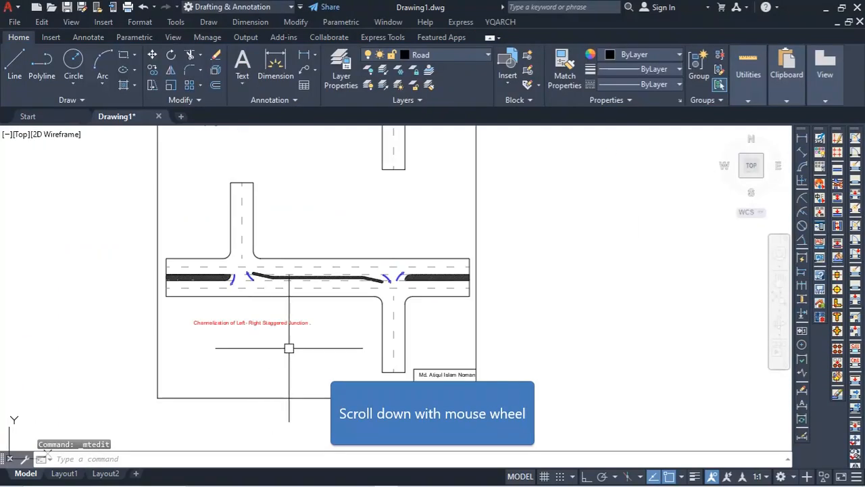
pyautogui.scroll(2, 255, 292)
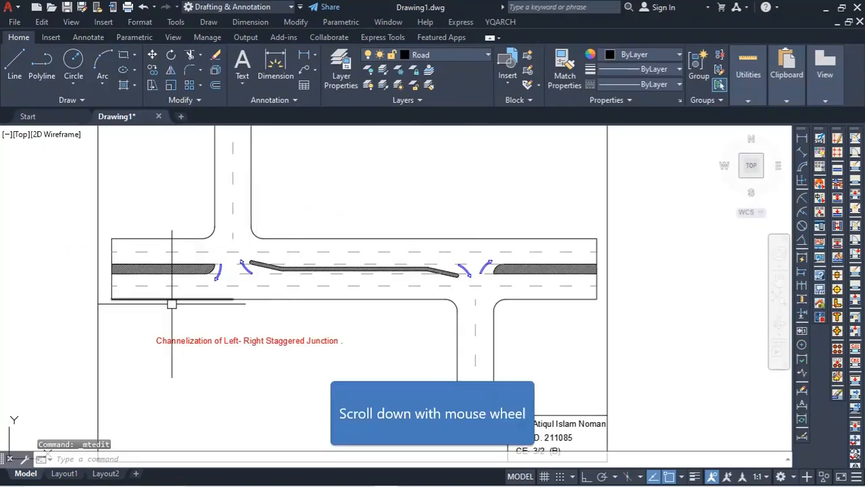
pyautogui.scroll(-4, 211, 340)
pyautogui.scroll(4, 226, 210)
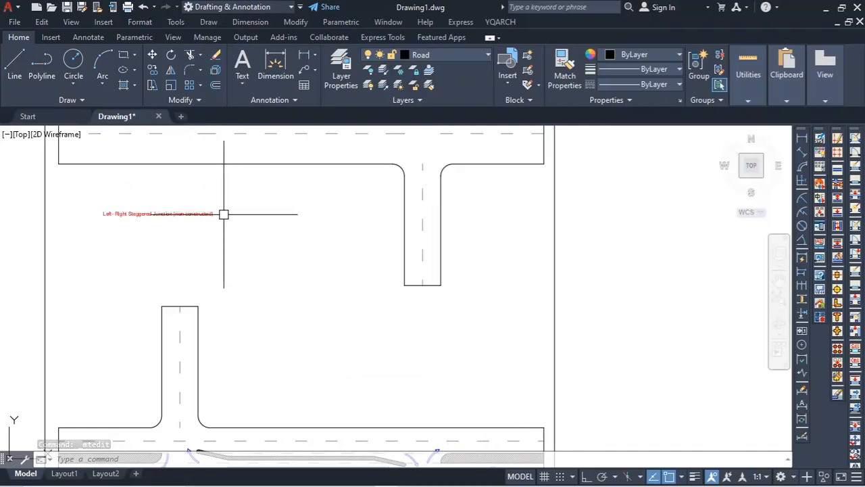
pyautogui.scroll(4, 226, 222)
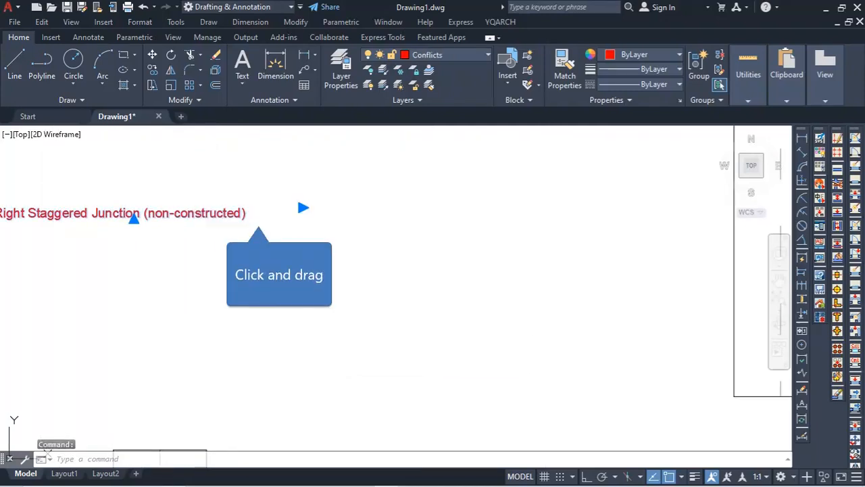
pyautogui.doubleClick(240, 214)
pyautogui.moveTo(260, 216); pyautogui.dragTo(1, 216)
pyautogui.scroll(-3, 484, 254)
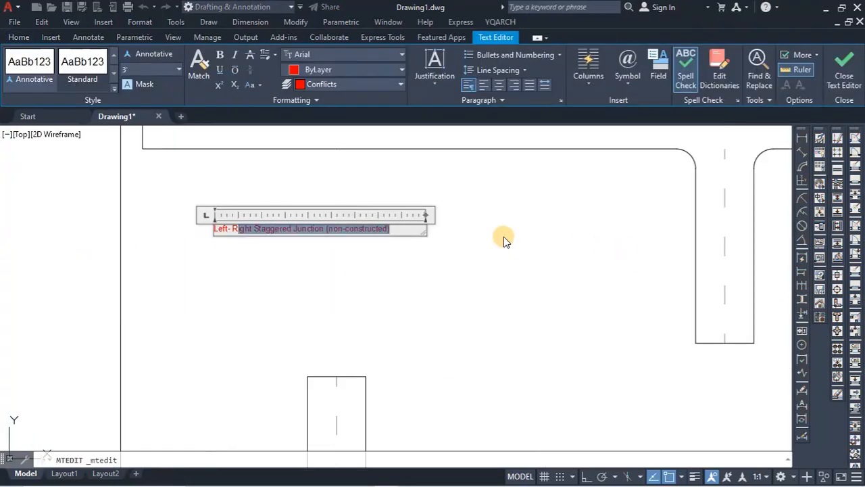
pyautogui.moveTo(398, 231); pyautogui.dragTo(168, 243)
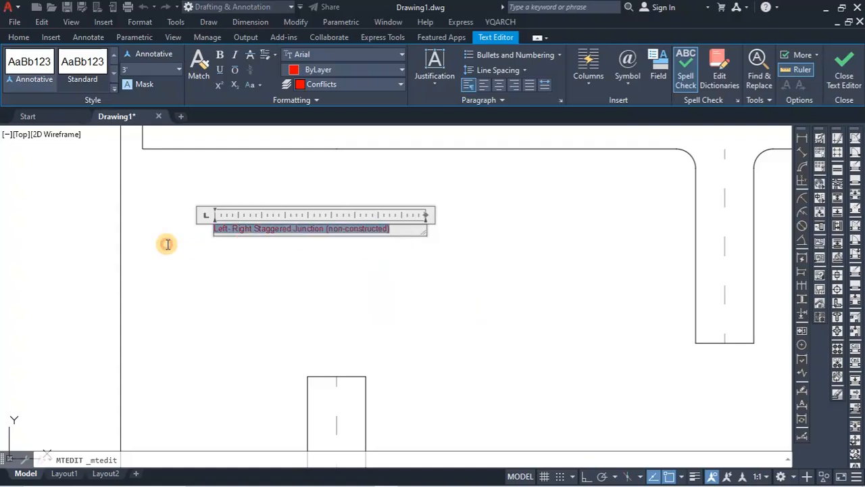
pyautogui.click(178, 72)
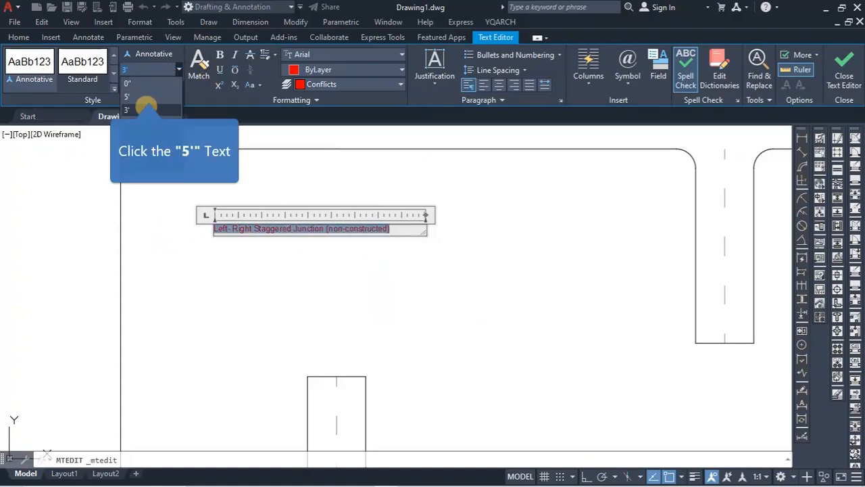
pyautogui.click(147, 93)
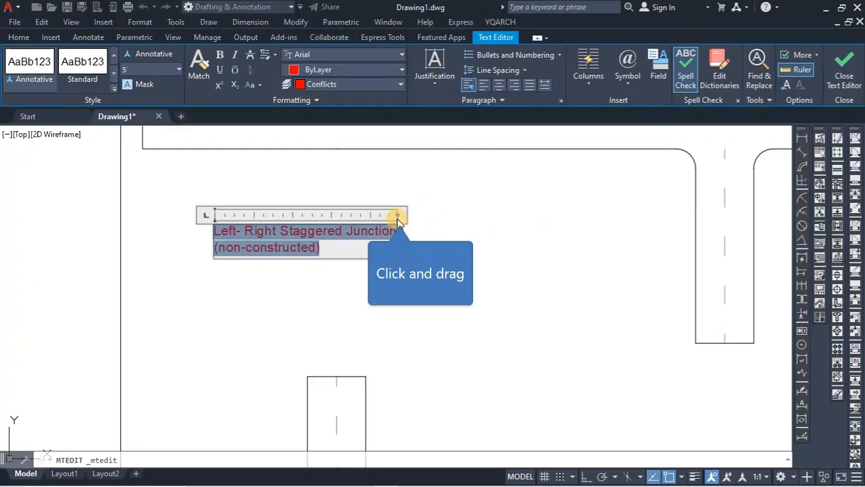
pyautogui.moveTo(399, 216); pyautogui.dragTo(550, 215)
pyautogui.click(419, 330)
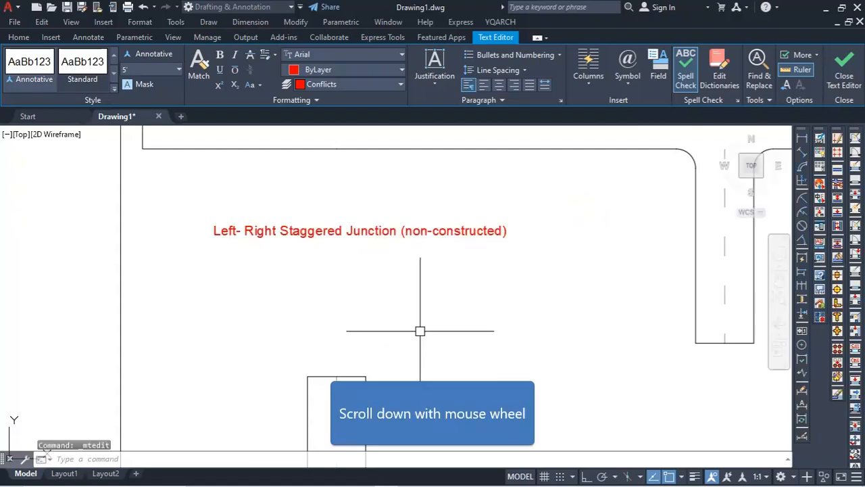
# - Delete the small title box and its text from the right-hand staggered junction sheet
pyautogui.scroll(-3, 406, 317)
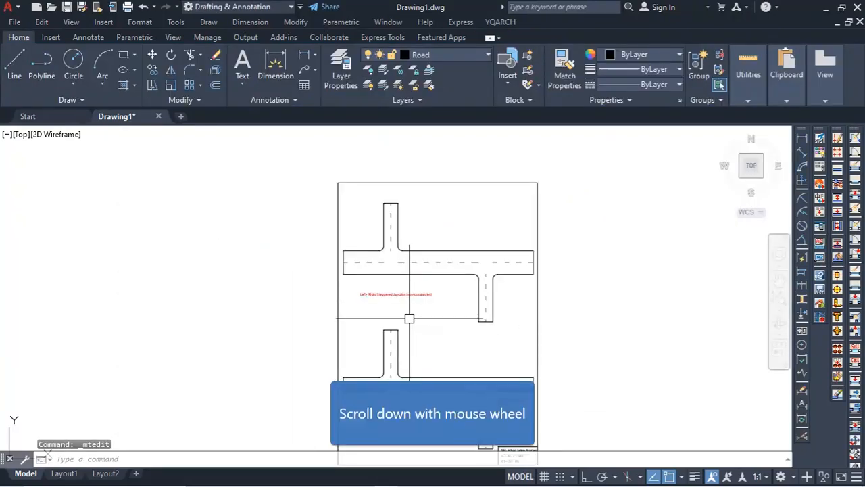
pyautogui.scroll(-4, 475, 274)
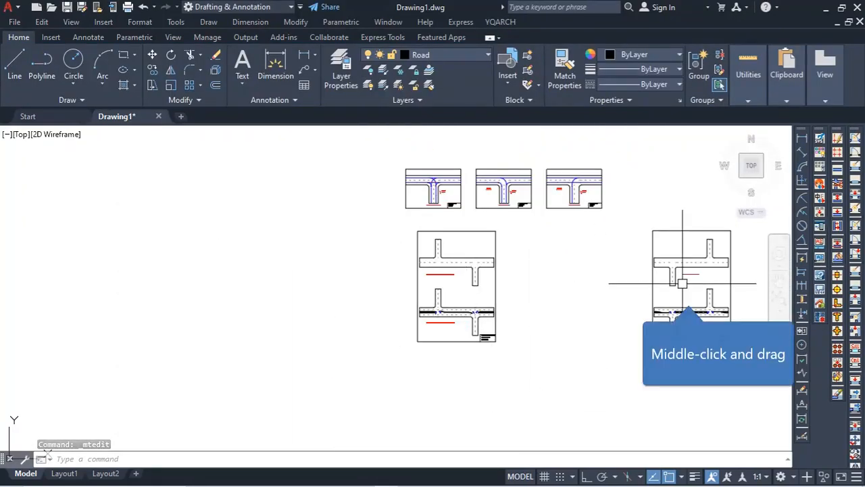
pyautogui.moveTo(686, 295); pyautogui.dragTo(530, 246, button='middle')
pyautogui.scroll(5, 531, 246)
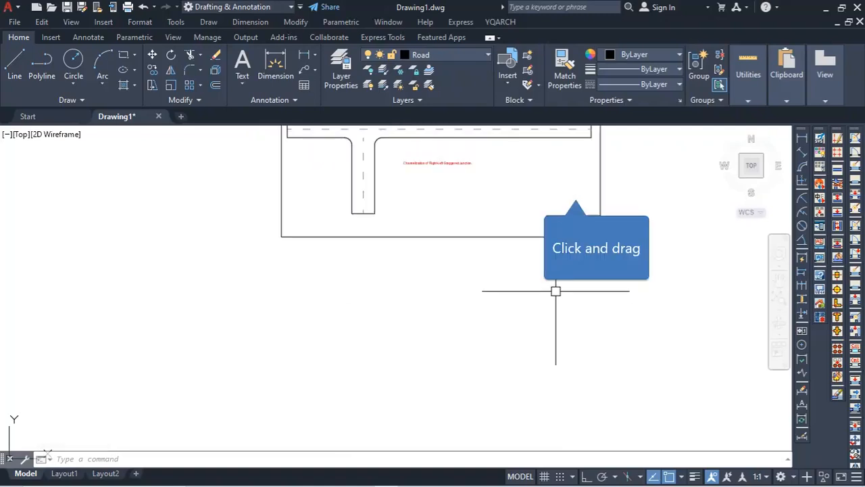
pyautogui.moveTo(578, 186); pyautogui.dragTo(540, 229)
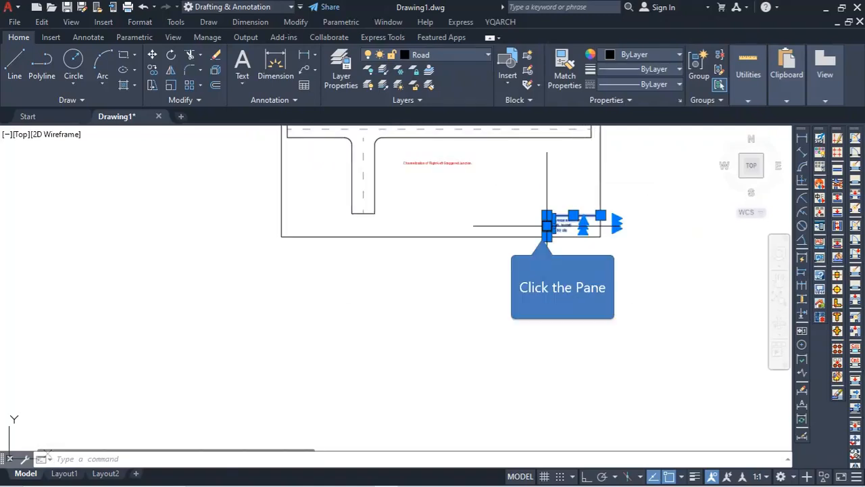
pyautogui.press('Delete')
# - Copy the enlarged title box with its text from the left-hand staggered junction sheet to the lower-right corner of the right-hand sheet
pyautogui.scroll(-4, 512, 253)
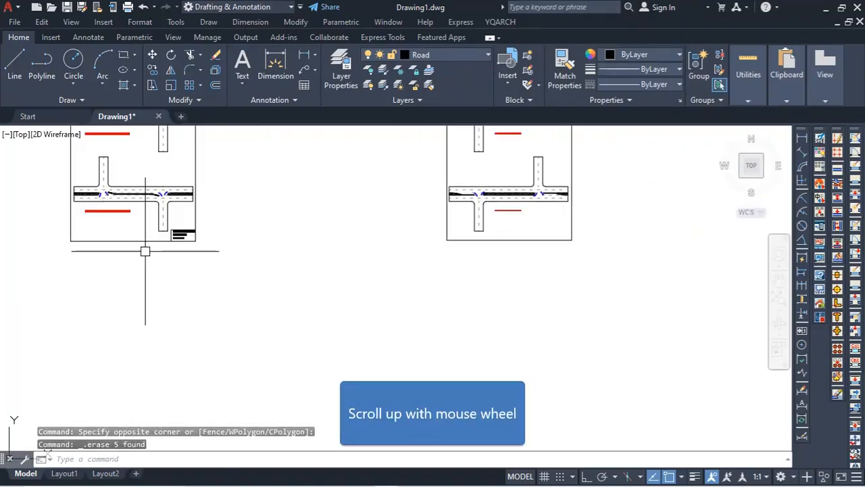
pyautogui.scroll(2, 210, 180)
pyautogui.moveTo(210, 181); pyautogui.dragTo(181, 231)
pyautogui.write('co')
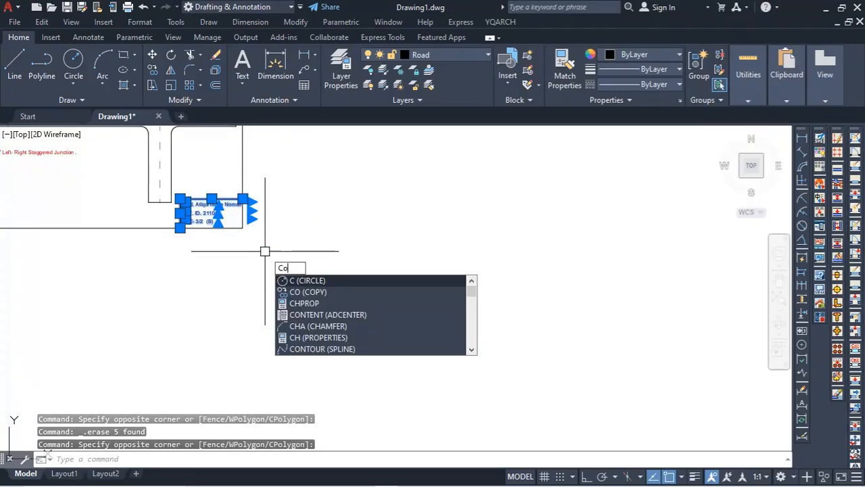
pyautogui.press('Return')
pyautogui.click(242, 228)
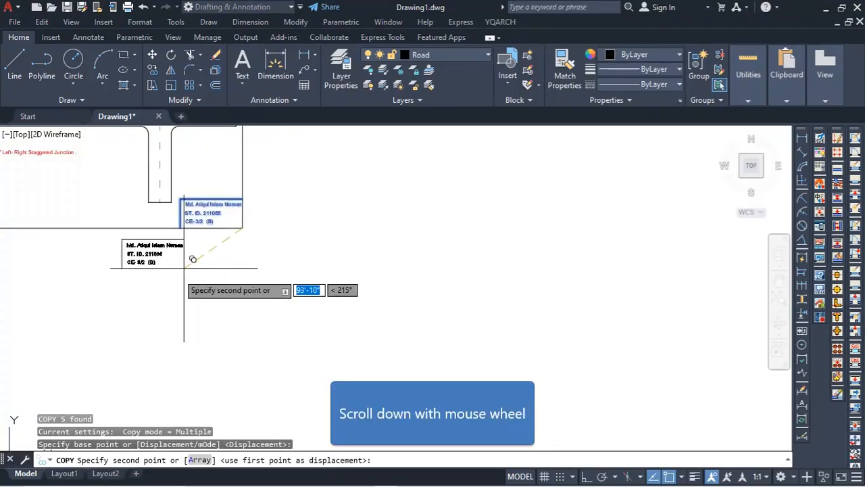
pyautogui.scroll(-3, 307, 286)
pyautogui.scroll(2, 412, 286)
pyautogui.scroll(3, 412, 286)
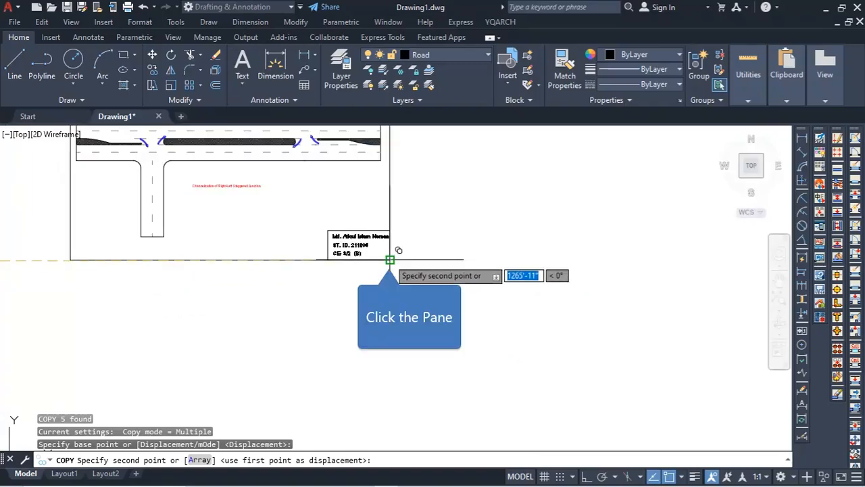
pyautogui.click(391, 259)
pyautogui.press('Escape')
# - Set the text height of the "Channelization of Right-Left Staggered Junction" caption to 5' and widen its text frame
pyautogui.scroll(-3, 290, 225)
pyautogui.scroll(3, 298, 210)
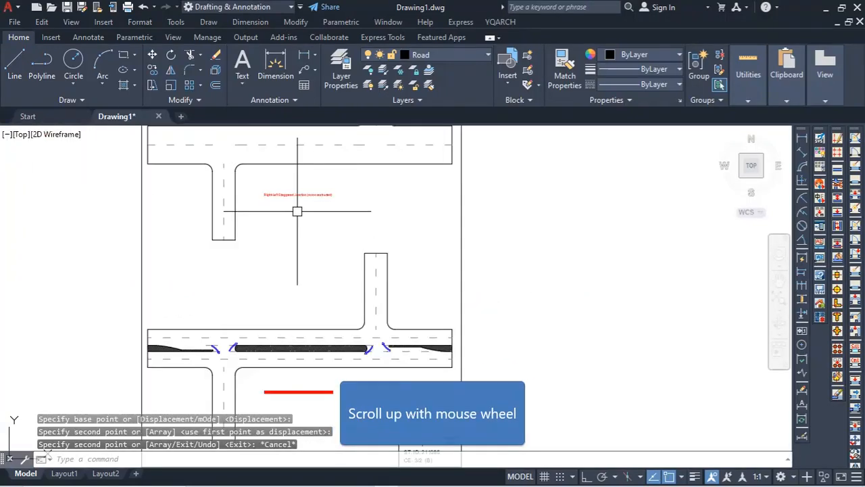
pyautogui.scroll(-2, 304, 249)
pyautogui.scroll(2, 283, 285)
pyautogui.doubleClick(290, 277)
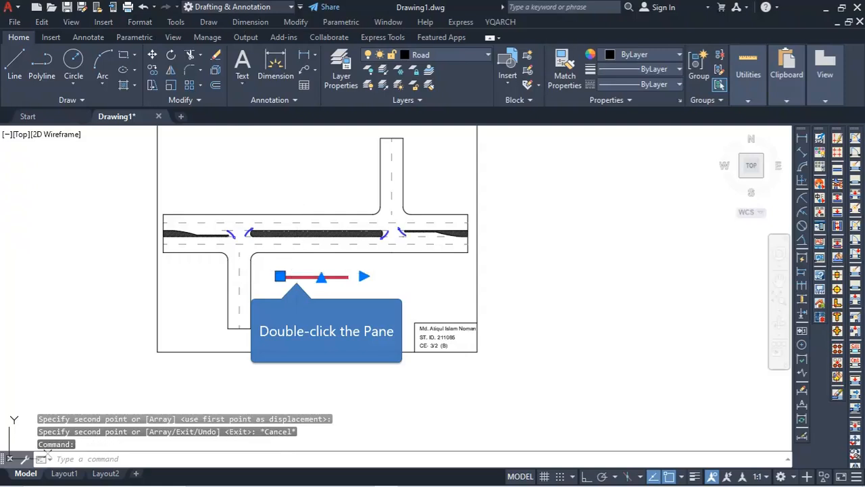
pyautogui.moveTo(504, 278); pyautogui.dragTo(254, 308)
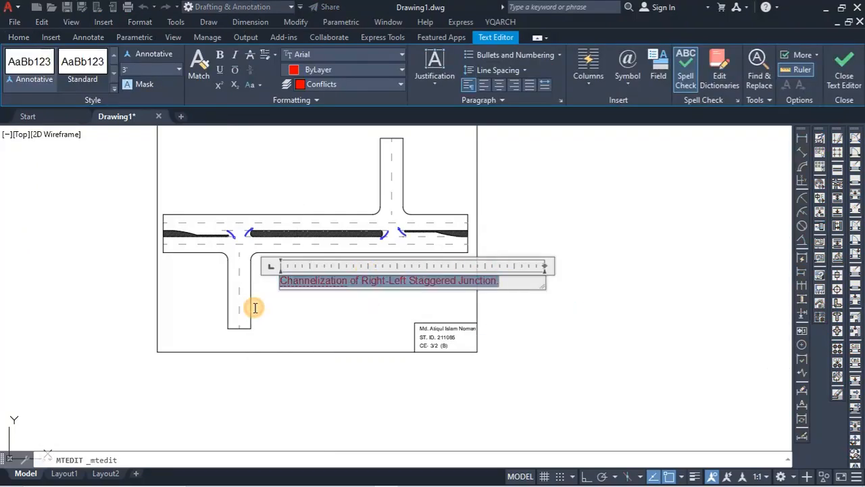
pyautogui.click(178, 69)
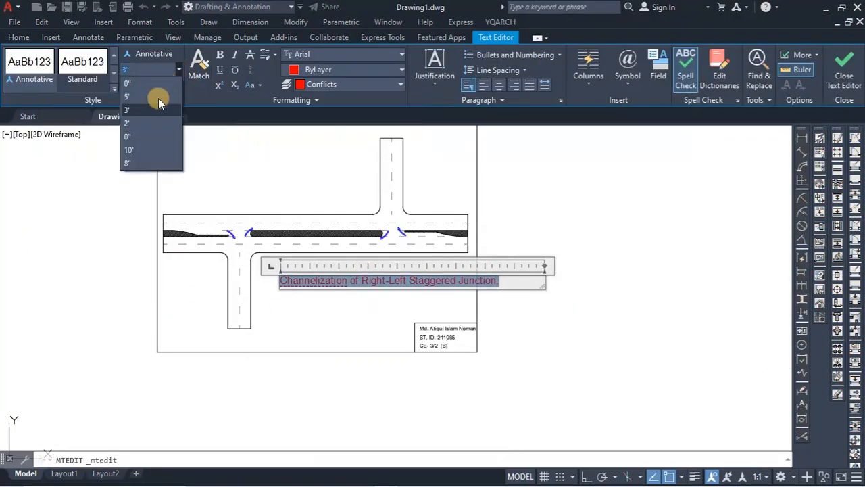
pyautogui.click(146, 98)
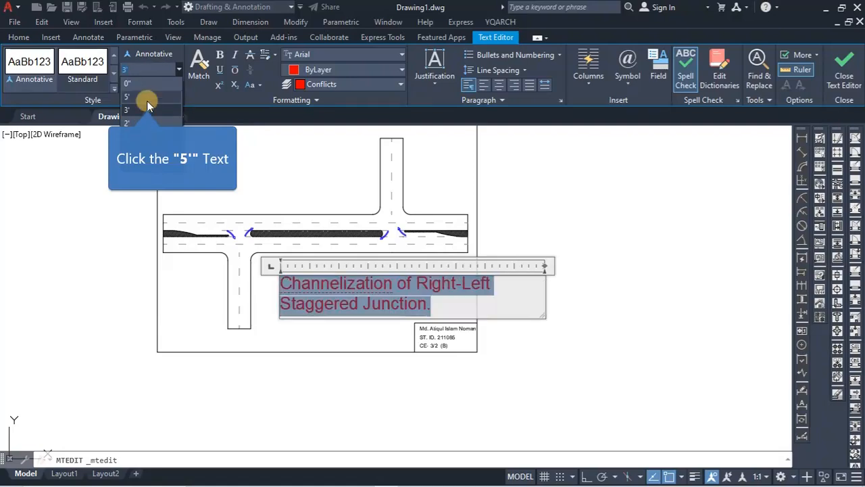
pyautogui.click(270, 367)
pyautogui.doubleClick(316, 284)
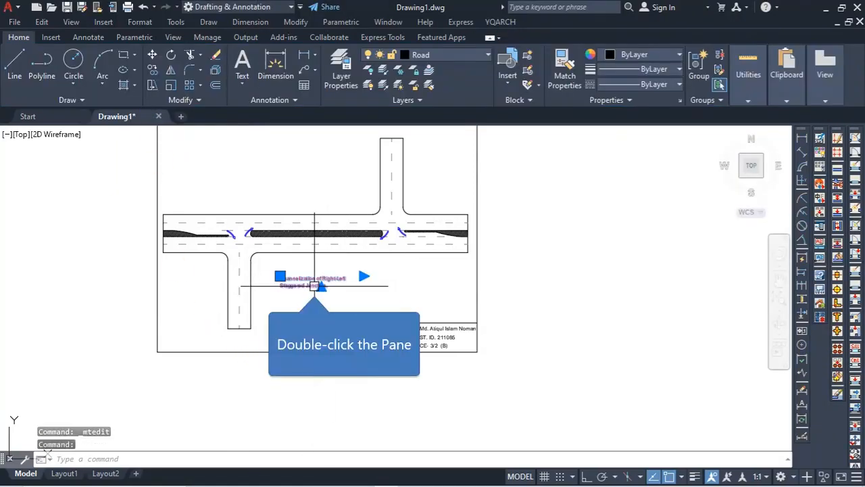
pyautogui.moveTo(366, 270); pyautogui.dragTo(421, 270)
pyautogui.click(340, 322)
# - Set the "Right-Left Staggered Junction (non-constructed)" caption's text height to 5' and widen its text frame to fit one line
pyautogui.scroll(-4, 296, 275)
pyautogui.scroll(4, 296, 276)
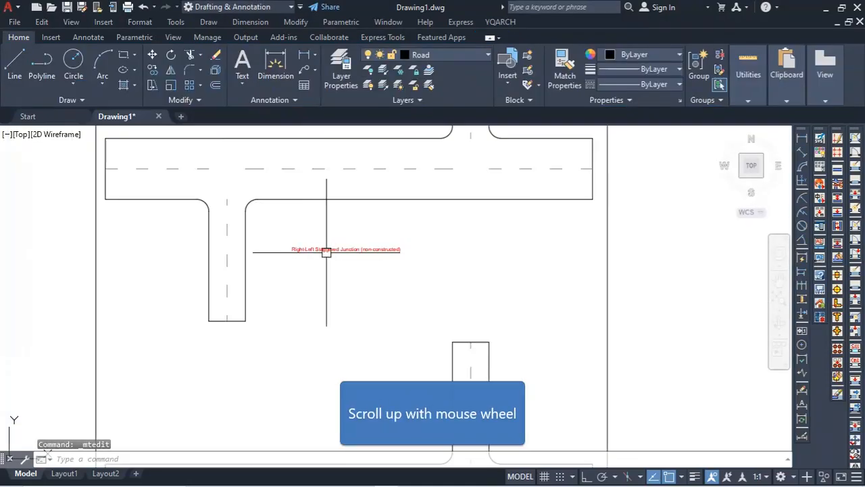
pyautogui.doubleClick(341, 248)
pyautogui.moveTo(408, 249); pyautogui.dragTo(218, 270)
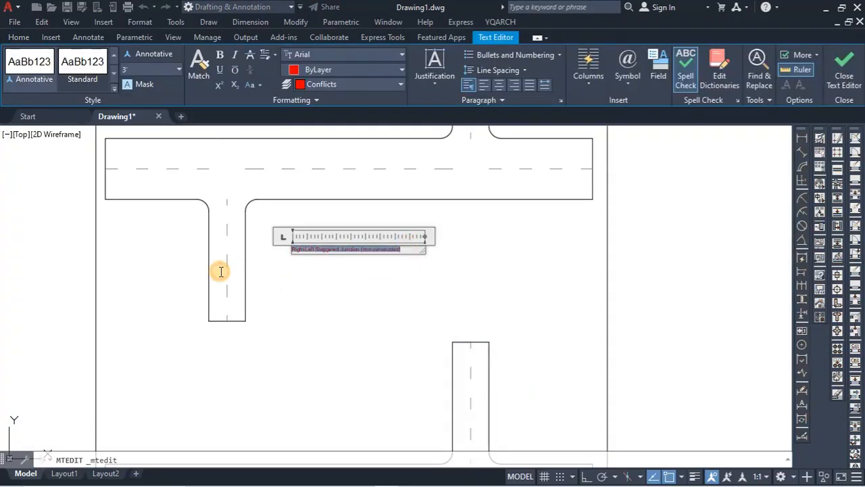
pyautogui.click(178, 73)
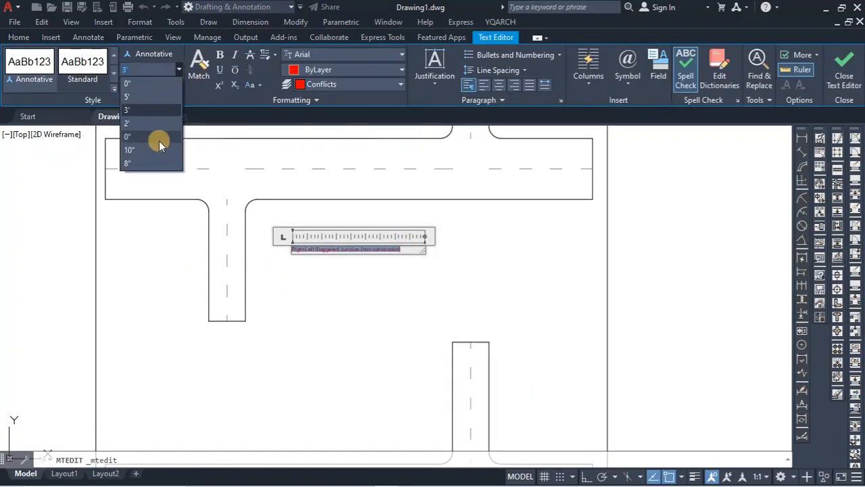
pyautogui.click(158, 110)
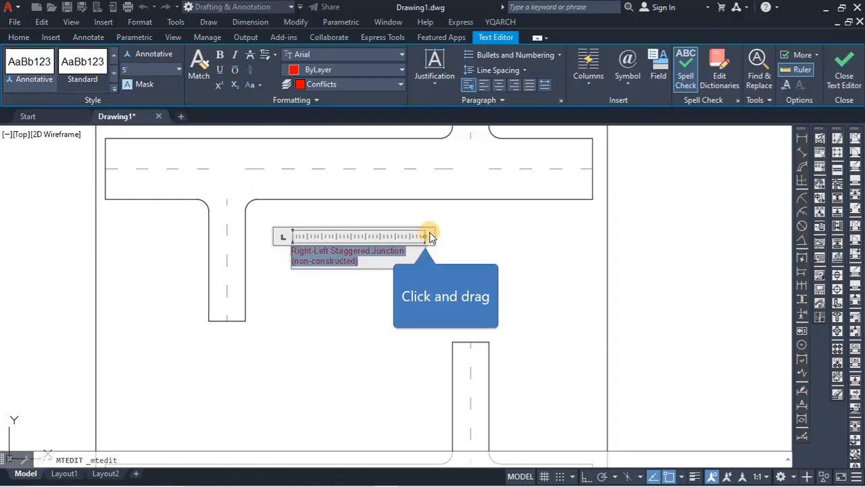
pyautogui.moveTo(431, 236); pyautogui.dragTo(518, 238)
pyautogui.click(398, 311)
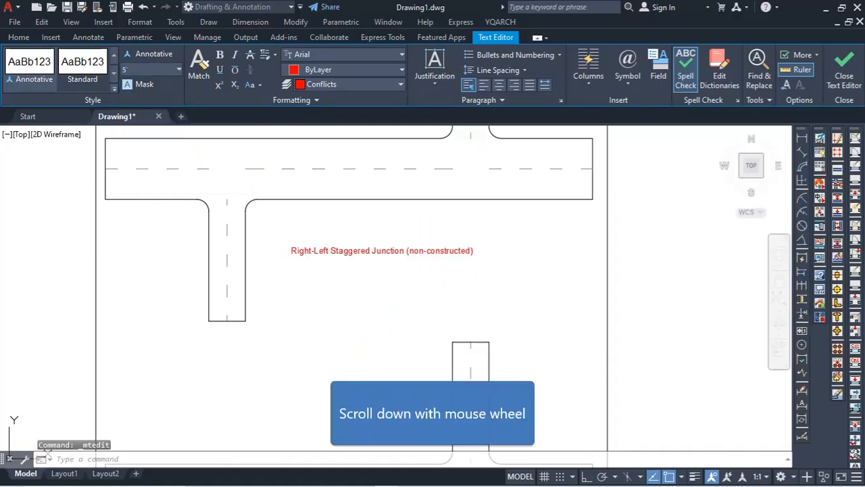
# - Save the drawing as Drawing1.dwg in the desktop's "Road junction" folder, using the AutoCAD 2007/LT2007 Drawing format
pyautogui.scroll(-5, 305, 310)
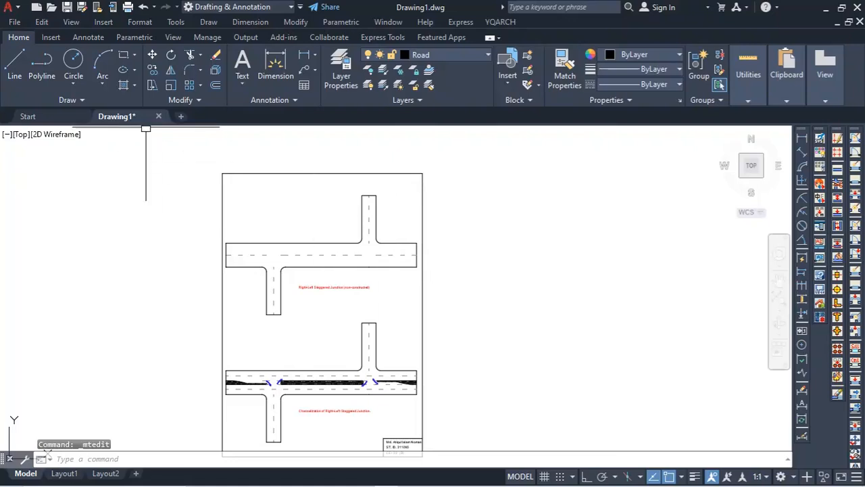
pyautogui.click(67, 7)
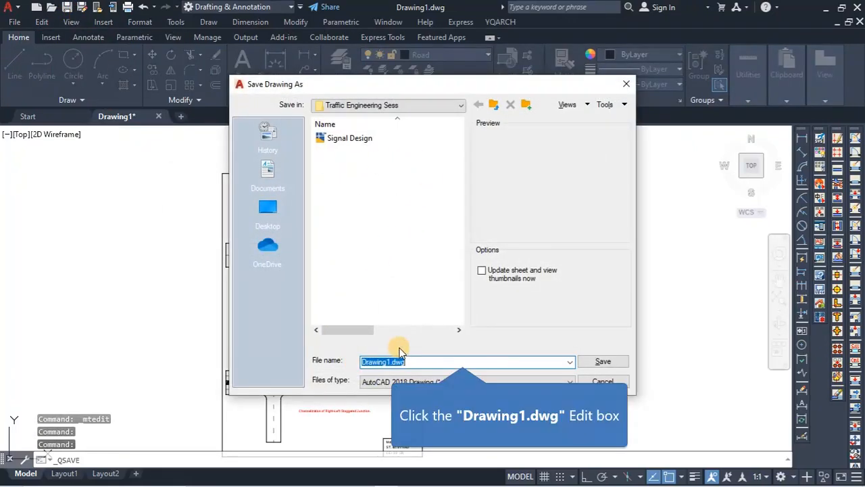
pyautogui.click(390, 365)
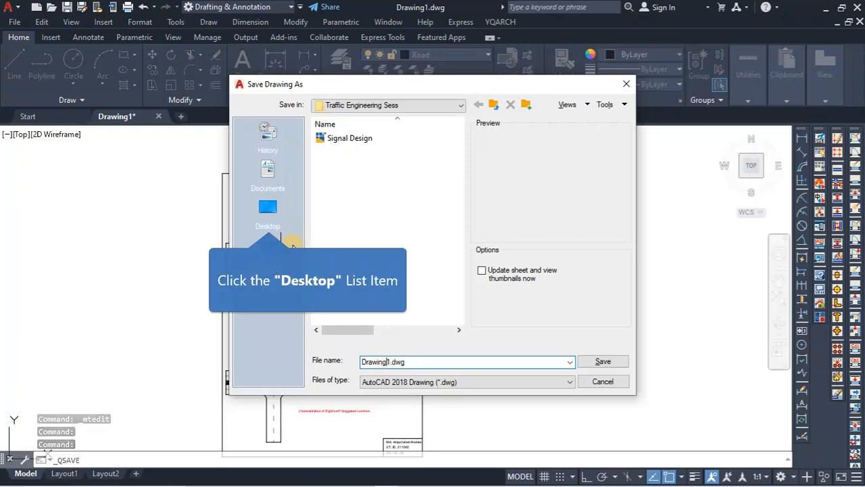
pyautogui.click(273, 217)
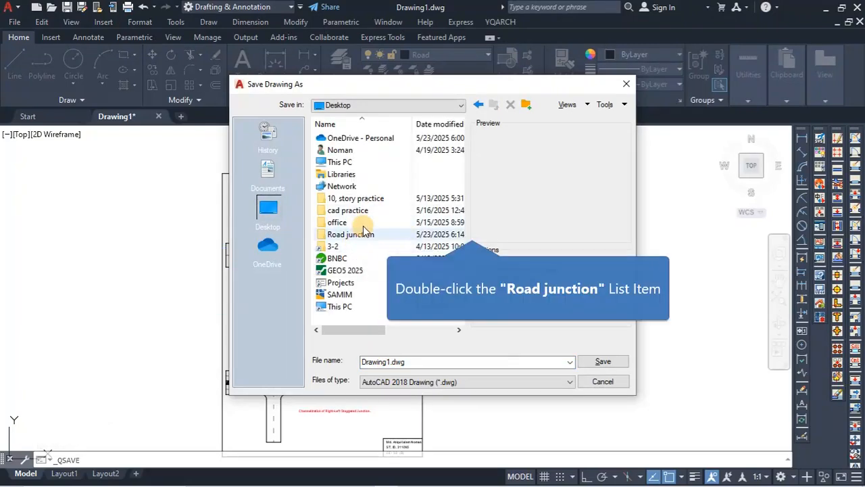
pyautogui.doubleClick(362, 236)
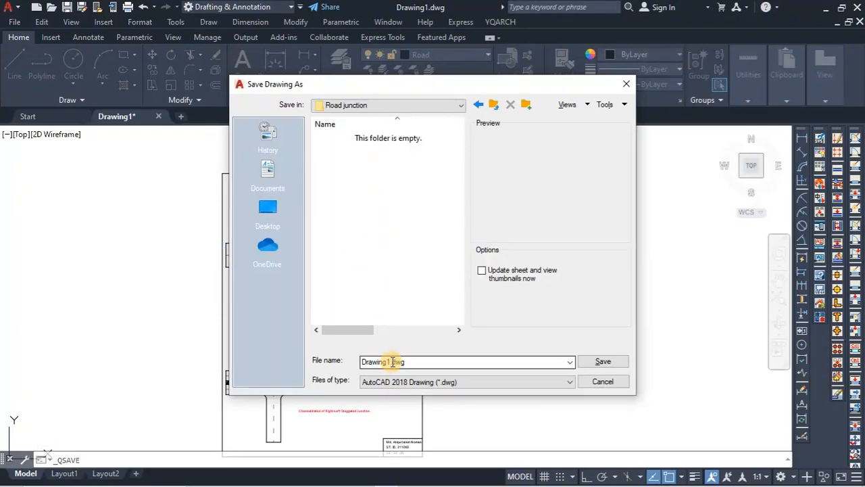
pyautogui.moveTo(405, 362); pyautogui.dragTo(361, 363)
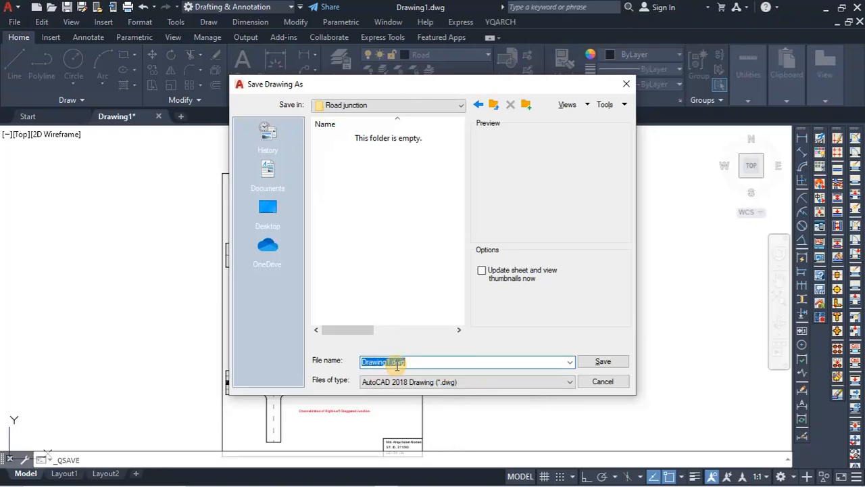
pyautogui.click(533, 382)
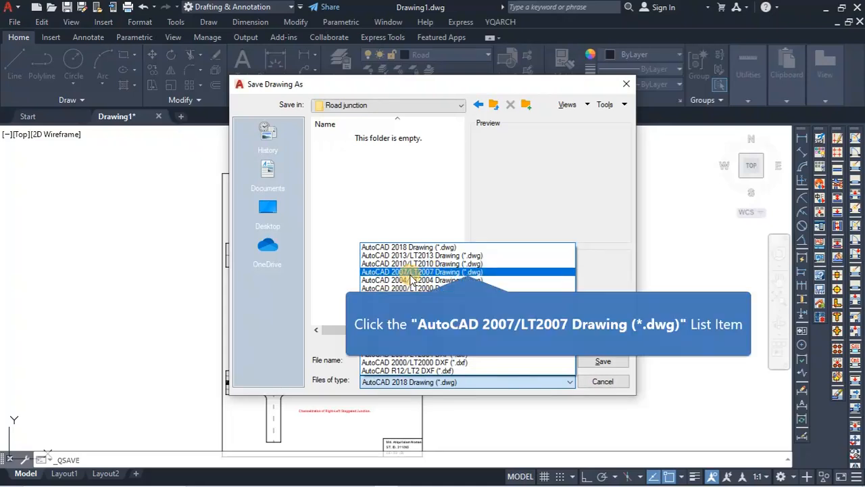
pyautogui.click(410, 272)
pyautogui.click(603, 361)
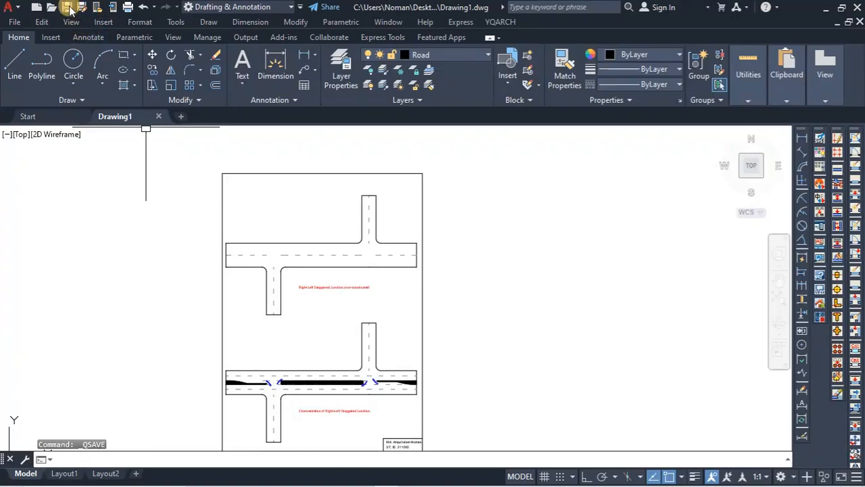
# - Start a plot for the "Vehicle Movement & Conflict at T-Junction" sheet with the AutoCAD PDF (High Quality Print).pc3 plotter
pyautogui.scroll(-5, 492, 195)
pyautogui.moveTo(493, 195); pyautogui.dragTo(392, 295, button='middle')
pyautogui.scroll(3, 318, 244)
pyautogui.scroll(3, 318, 244)
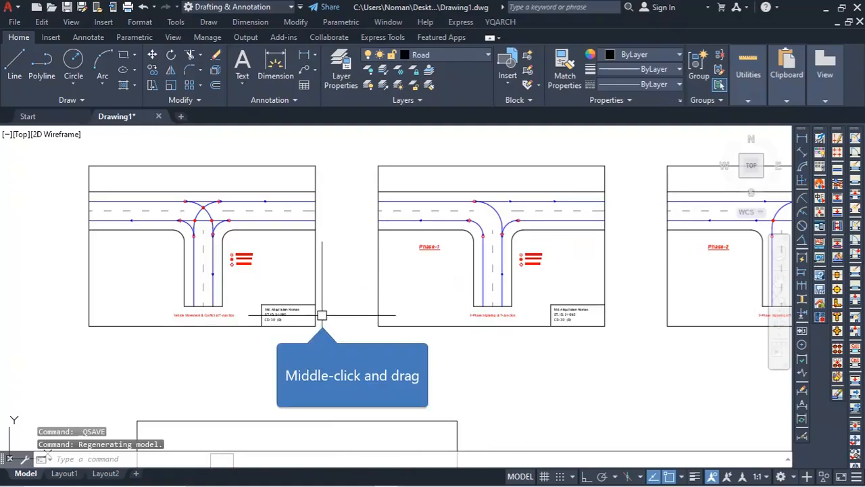
pyautogui.moveTo(322, 315)
pyautogui.mouseDown(button='middle')
pyautogui.moveTo(349, 351)
pyautogui.moveTo(372, 344)
pyautogui.mouseUp(button='middle')
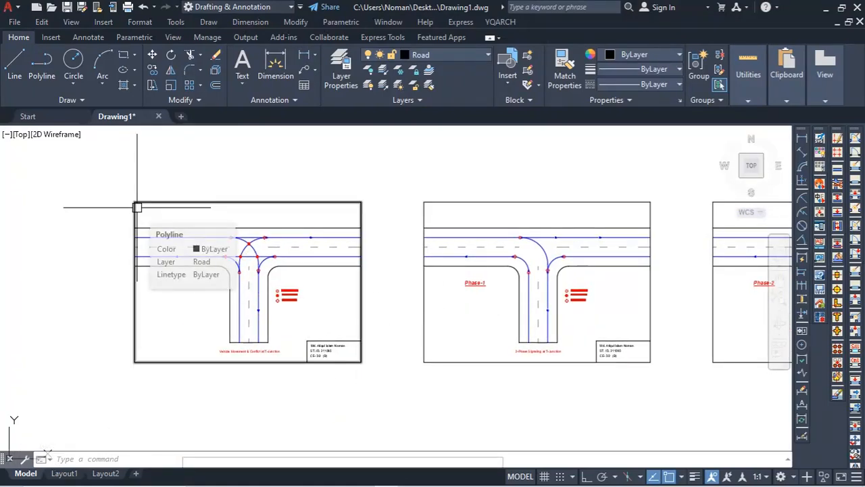
pyautogui.scroll(2, 244, 316)
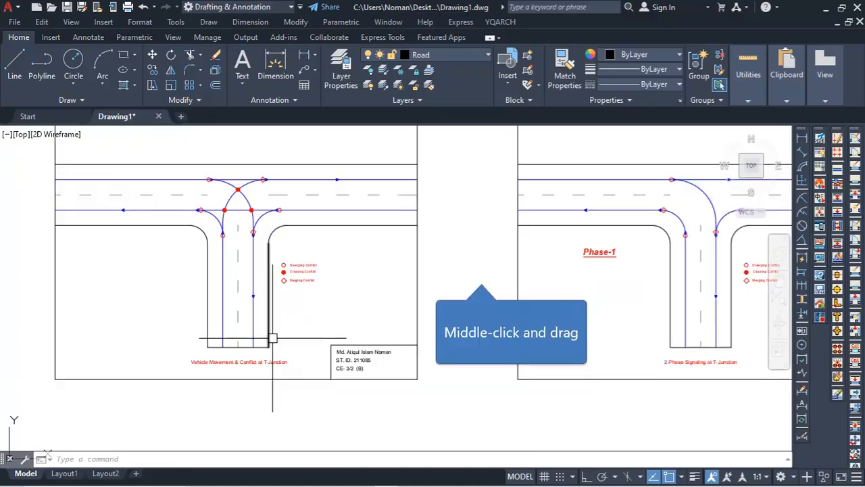
pyautogui.moveTo(477, 273)
pyautogui.mouseDown(button='middle')
pyautogui.moveTo(555, 293)
pyautogui.moveTo(587, 286)
pyautogui.mouseUp(button='middle')
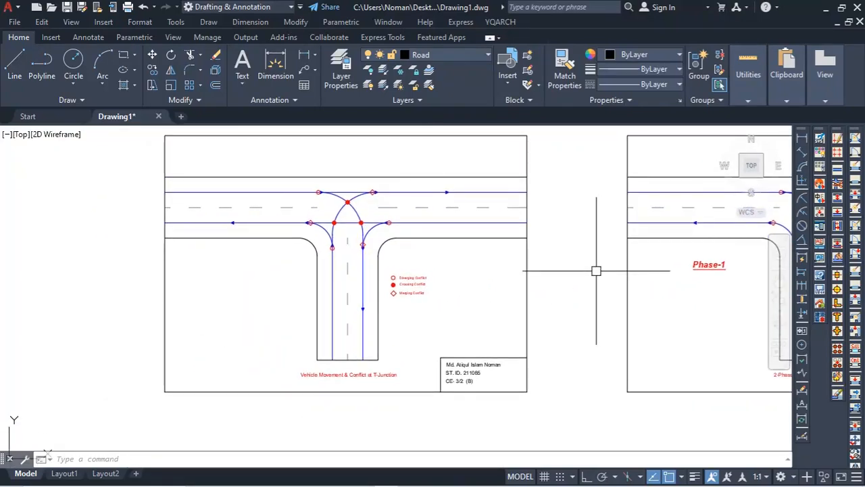
pyautogui.write('pl')
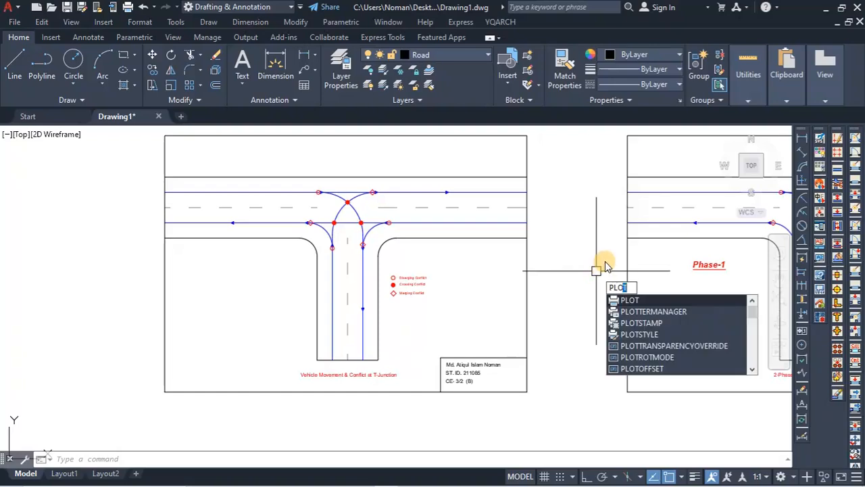
pyautogui.press('Return')
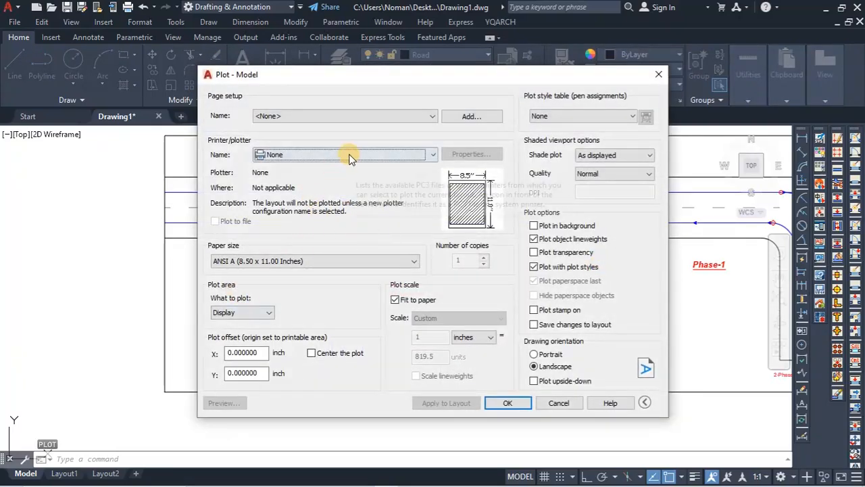
pyautogui.click(404, 156)
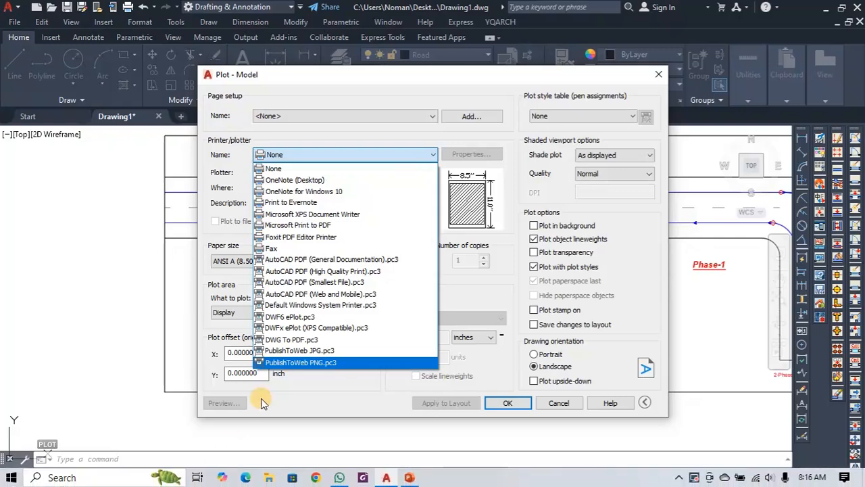
pyautogui.click(341, 271)
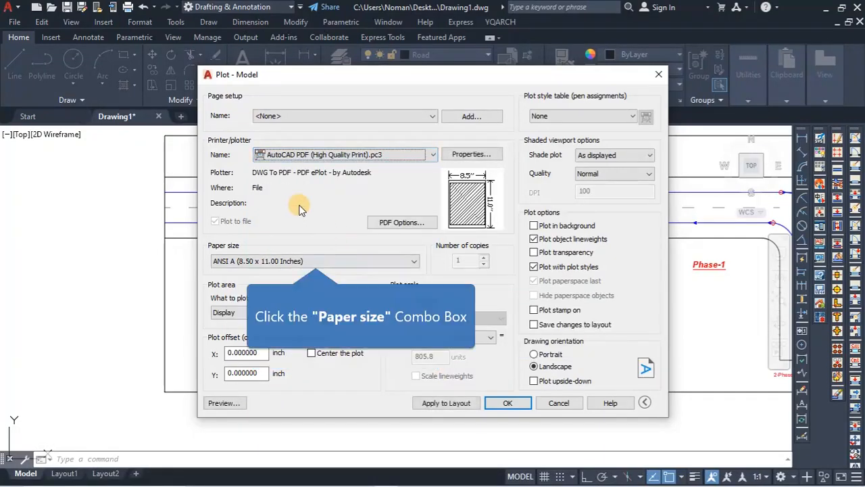
# - Set the plot's paper size to ISO A4 (297.00 x 210.00 MM)
pyautogui.click(290, 261)
pyautogui.click(288, 261)
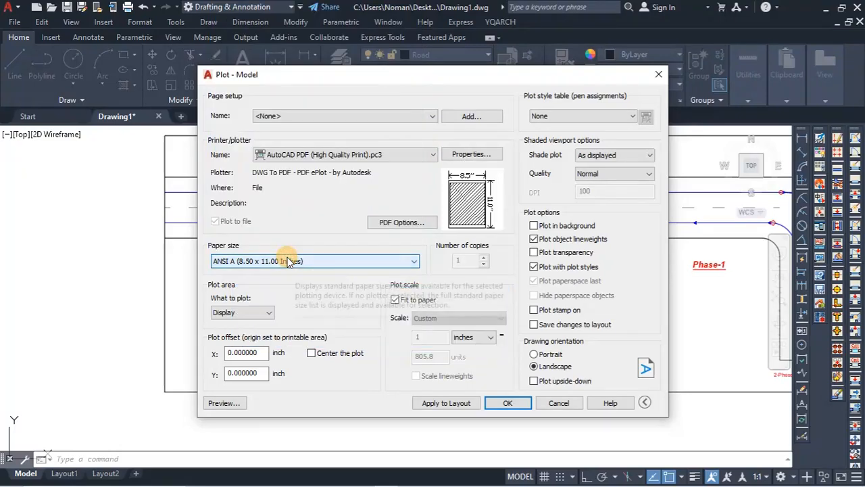
pyautogui.click(289, 262)
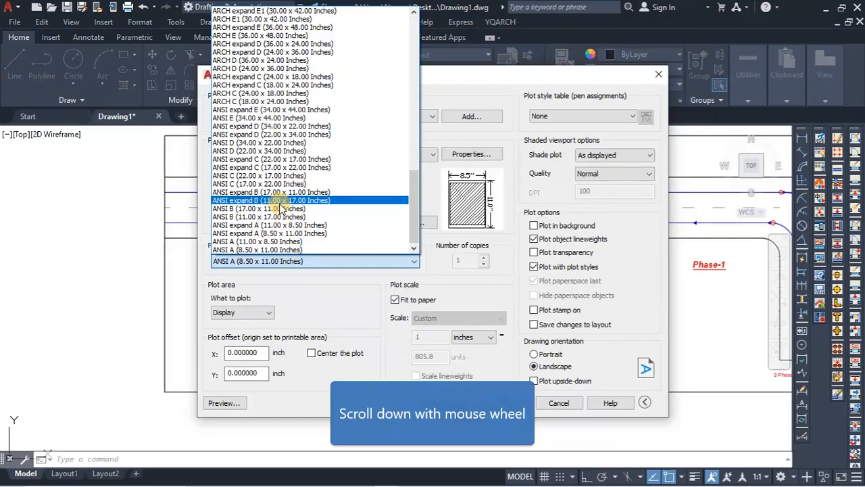
pyautogui.scroll(4, 287, 210)
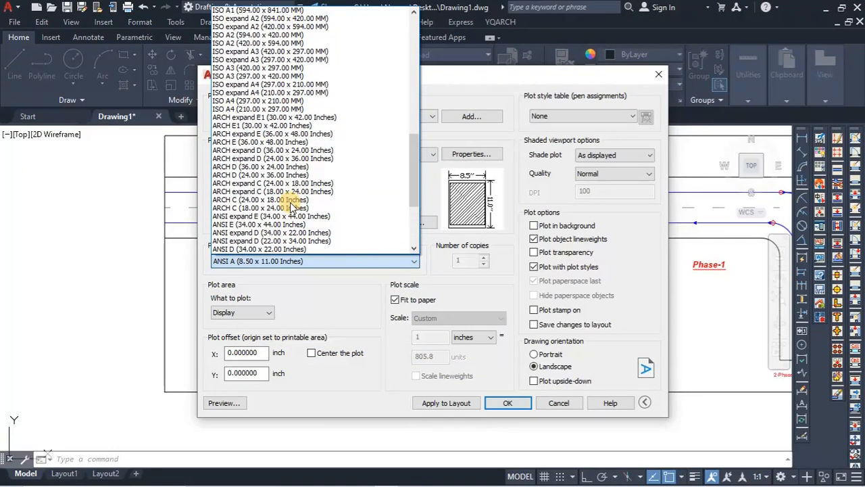
pyautogui.scroll(2, 291, 210)
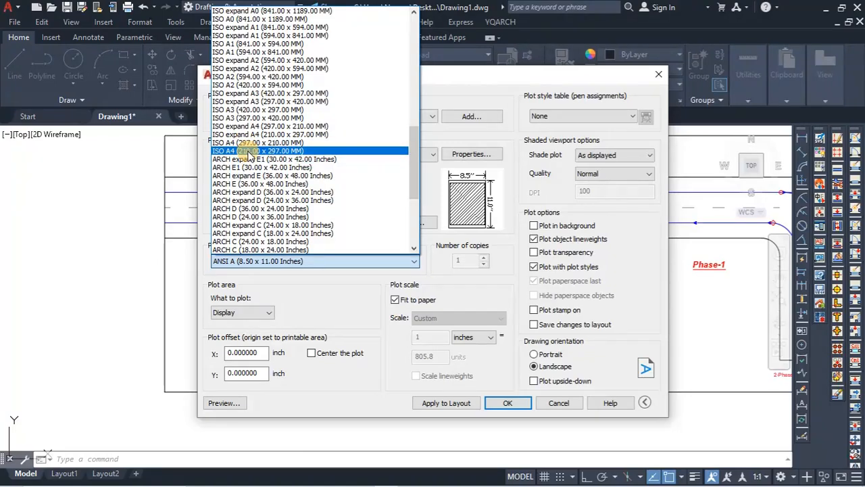
pyautogui.click(250, 143)
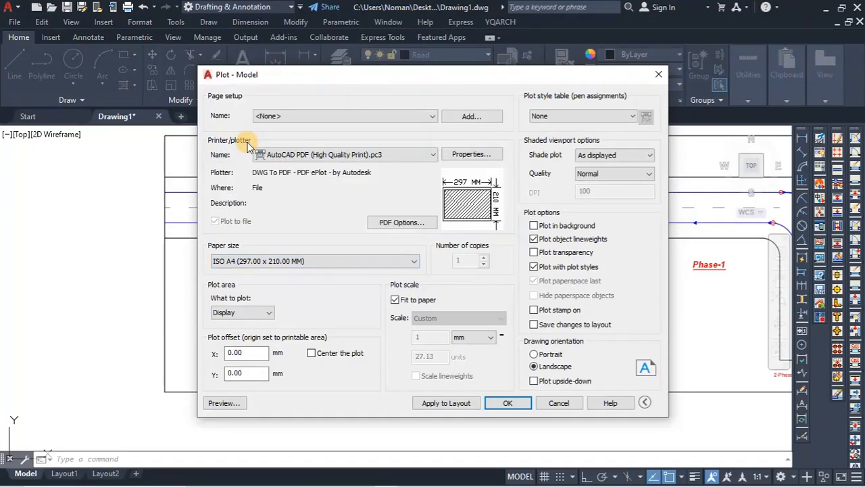
pyautogui.click(268, 314)
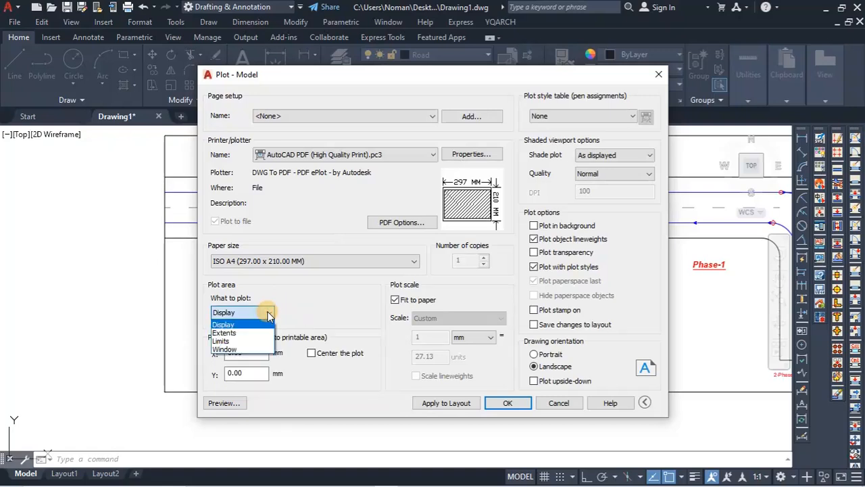
pyautogui.click(226, 348)
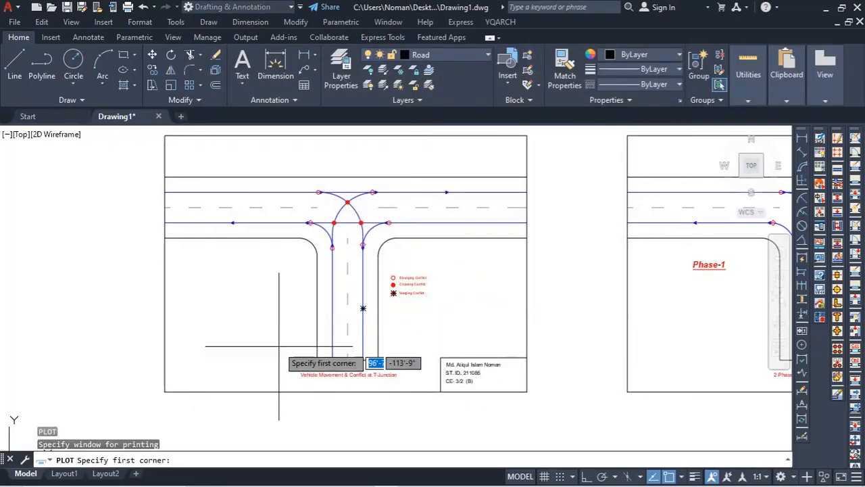
pyautogui.click(165, 135)
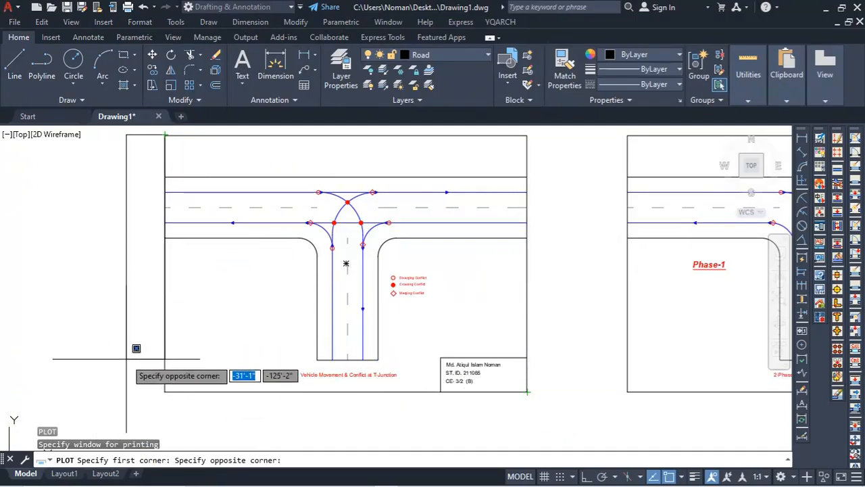
pyautogui.press('Escape')
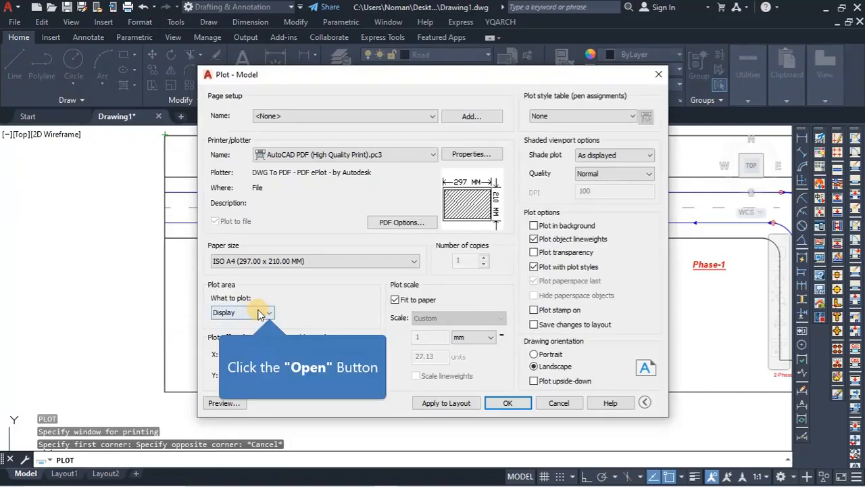
# - Define the plot area as a window just outside the border of the "Vehicle Movement & Conflict at T-Junction" sheet
pyautogui.click(247, 351)
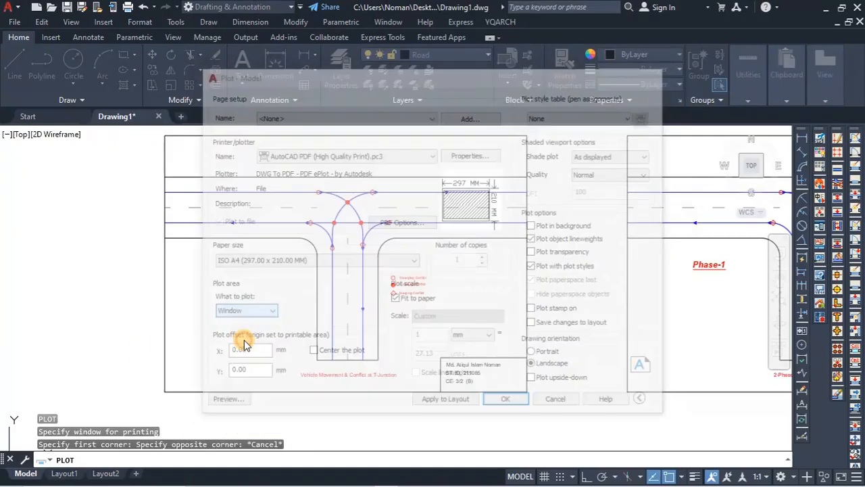
pyautogui.scroll(5, 163, 139)
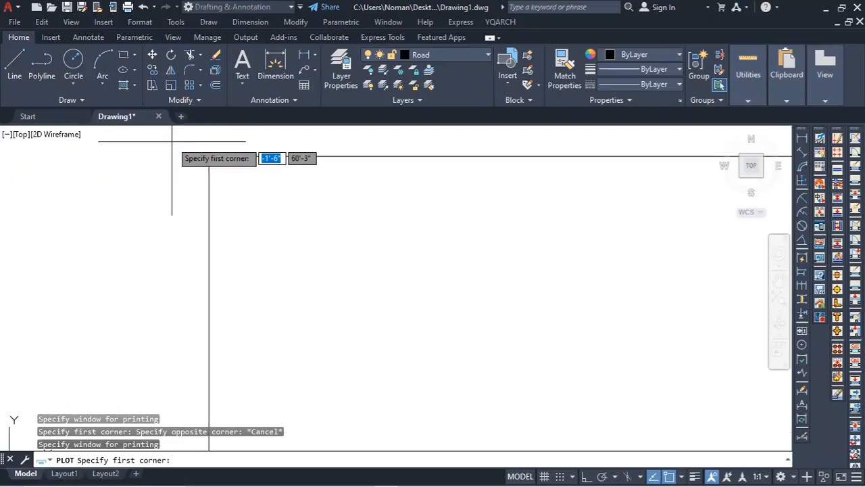
pyautogui.scroll(-7, 277, 207)
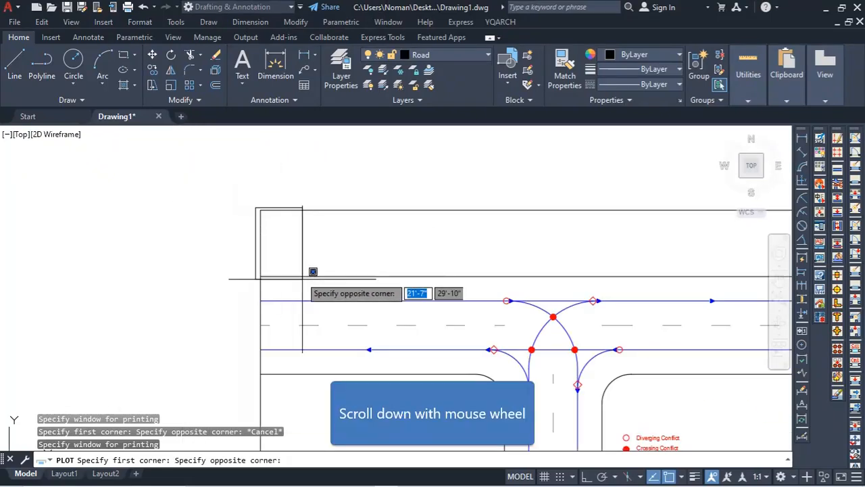
pyautogui.scroll(5, 471, 368)
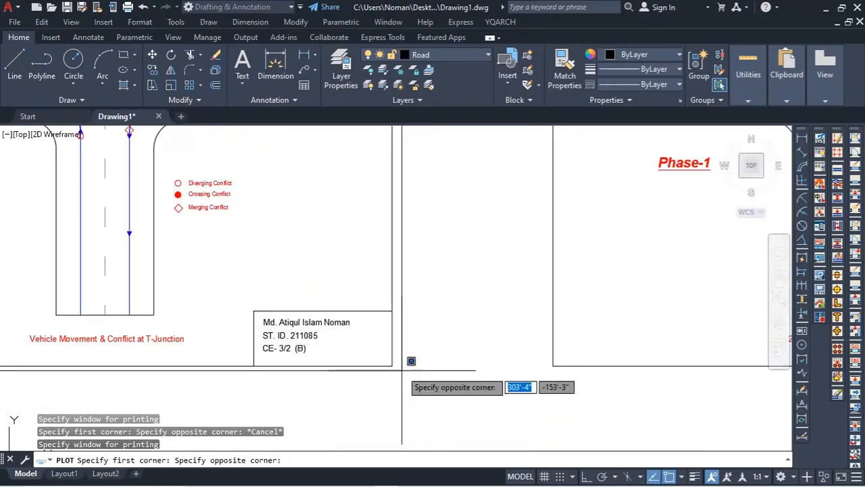
pyautogui.click(402, 369)
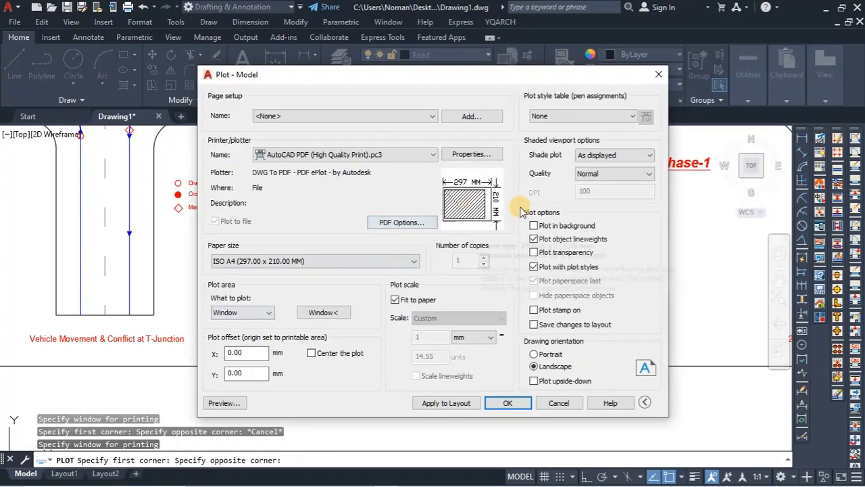
# - Keep the plot fitted to paper in landscape orientation without a plot style table, and apply the settings to the layout
pyautogui.doubleClick(395, 300)
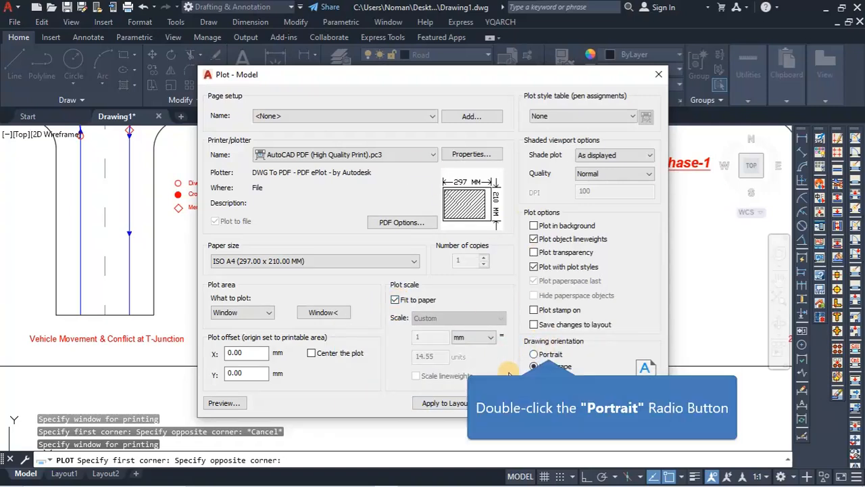
pyautogui.doubleClick(534, 355)
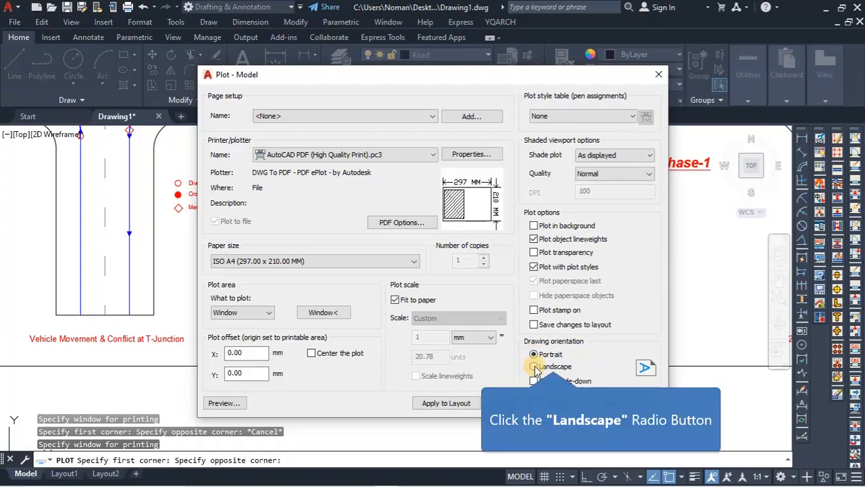
pyautogui.click(534, 366)
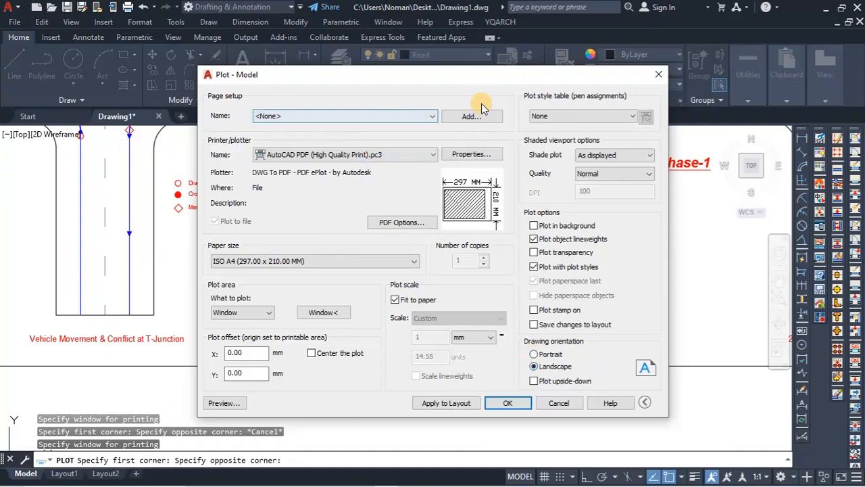
pyautogui.click(631, 116)
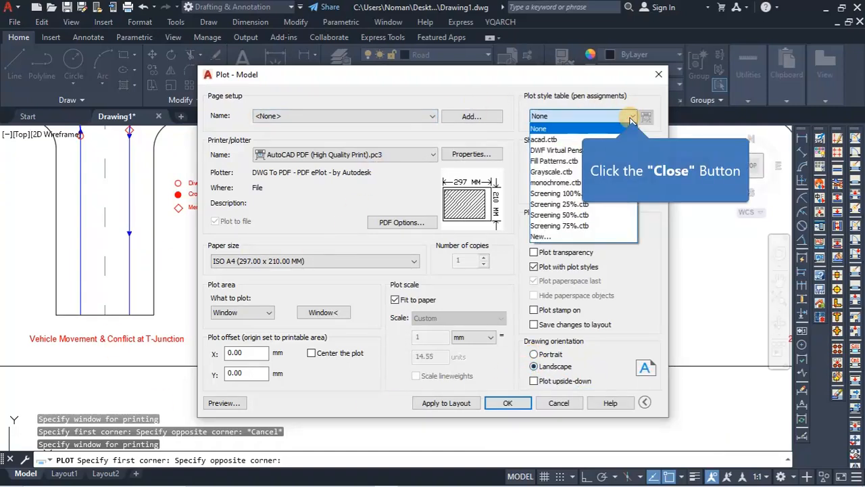
pyautogui.click(632, 116)
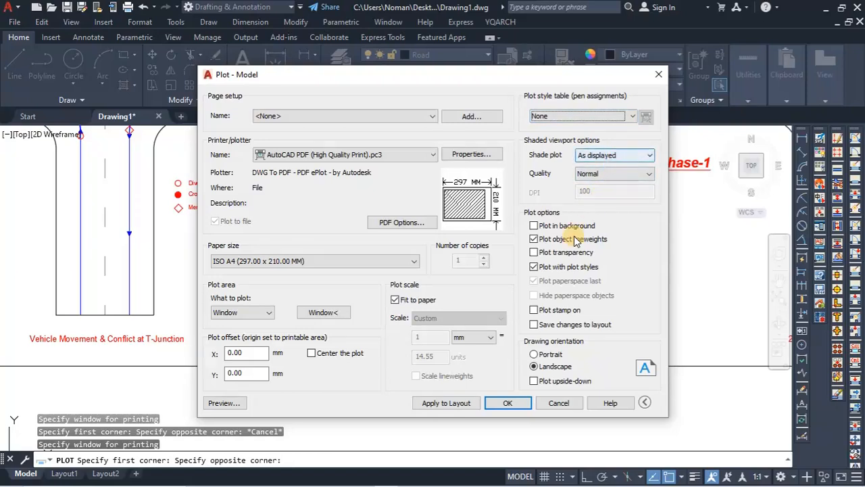
pyautogui.click(460, 404)
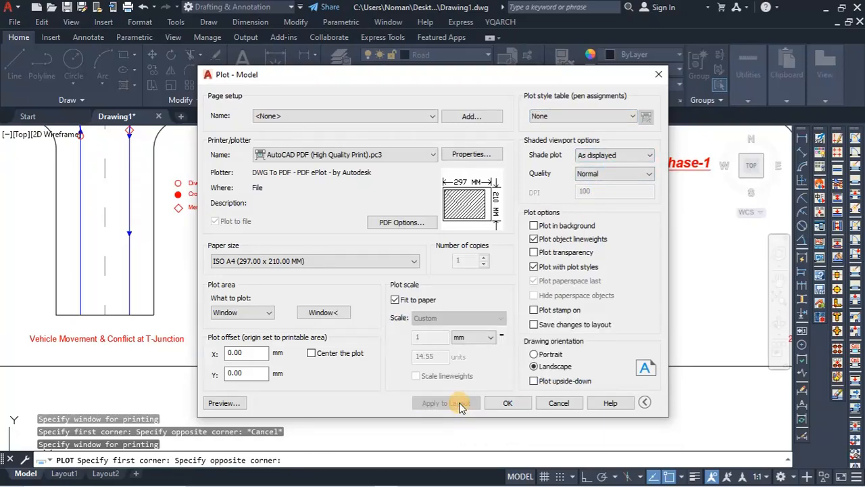
# - Plot the sheet to a PDF named 1 in the desktop's "Road junction" folder and dismiss the PDF viewer's security warning
pyautogui.click(507, 404)
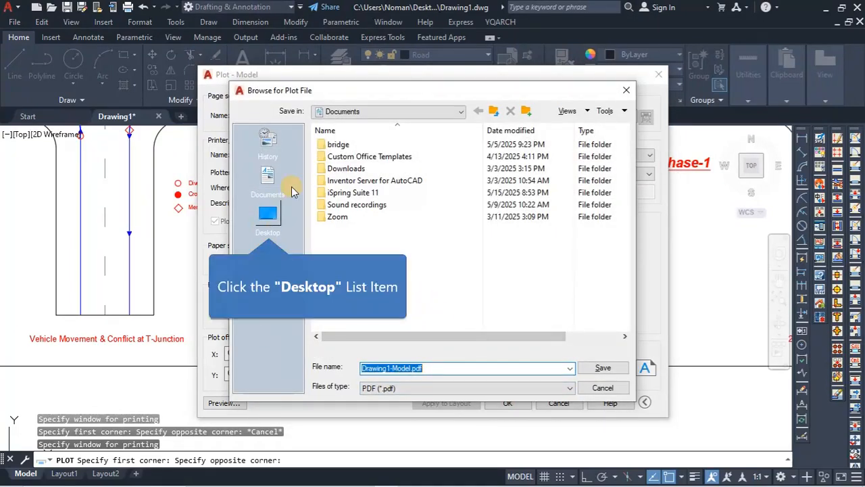
pyautogui.click(273, 215)
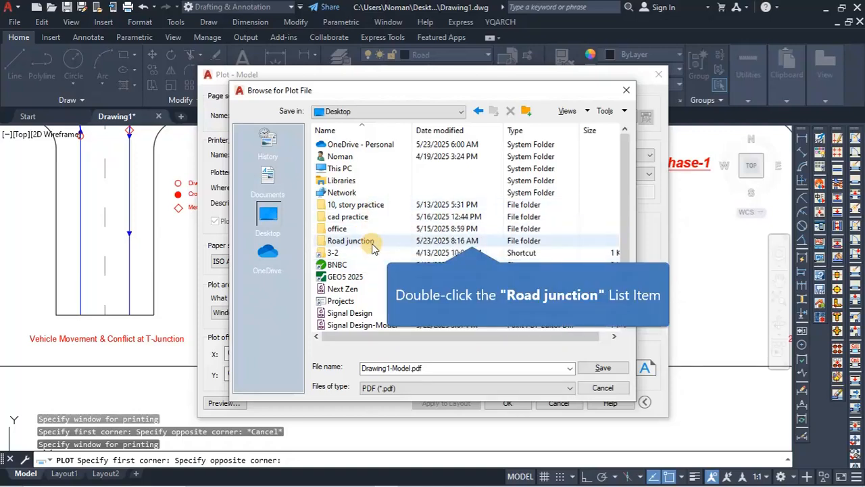
pyautogui.doubleClick(350, 240)
pyautogui.click(391, 367)
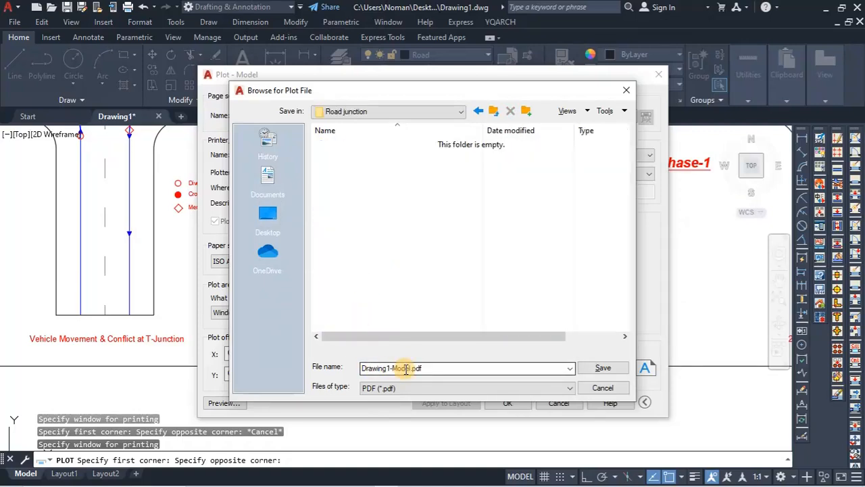
pyautogui.moveTo(423, 369); pyautogui.dragTo(362, 369)
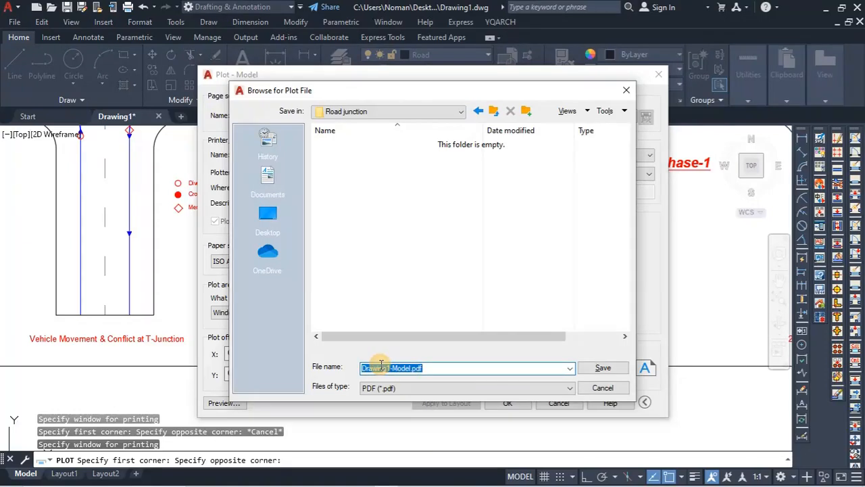
pyautogui.write('1')
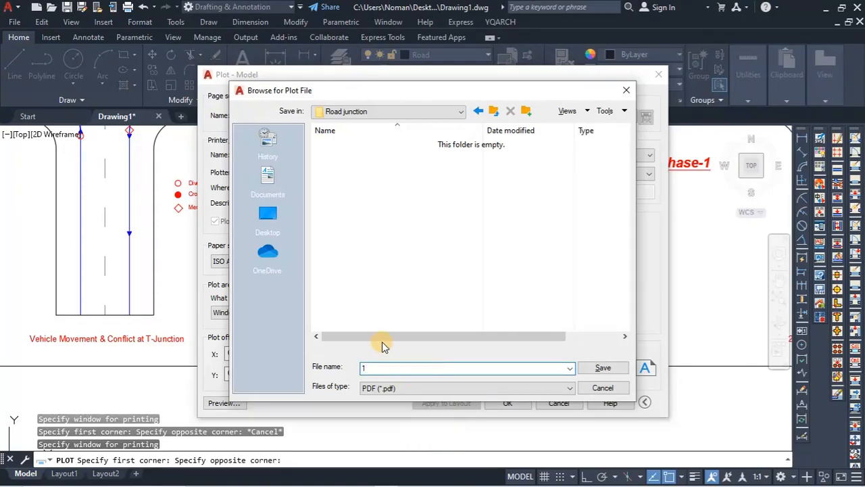
pyautogui.click(601, 368)
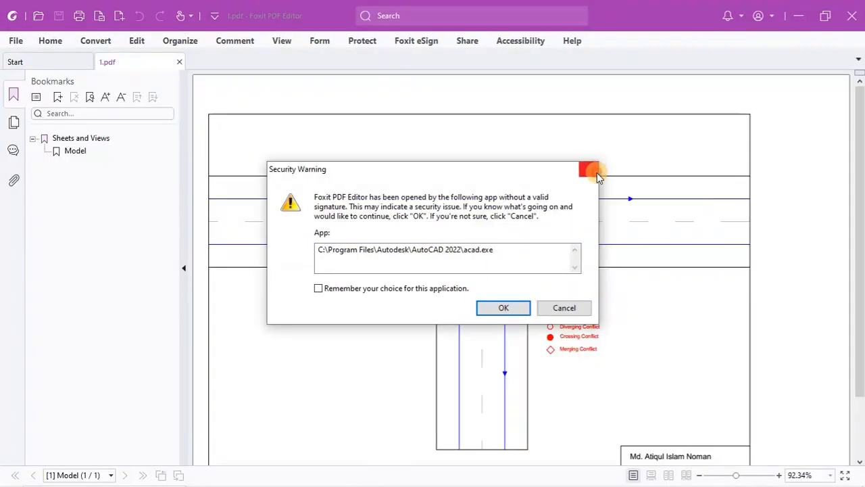
pyautogui.click(588, 170)
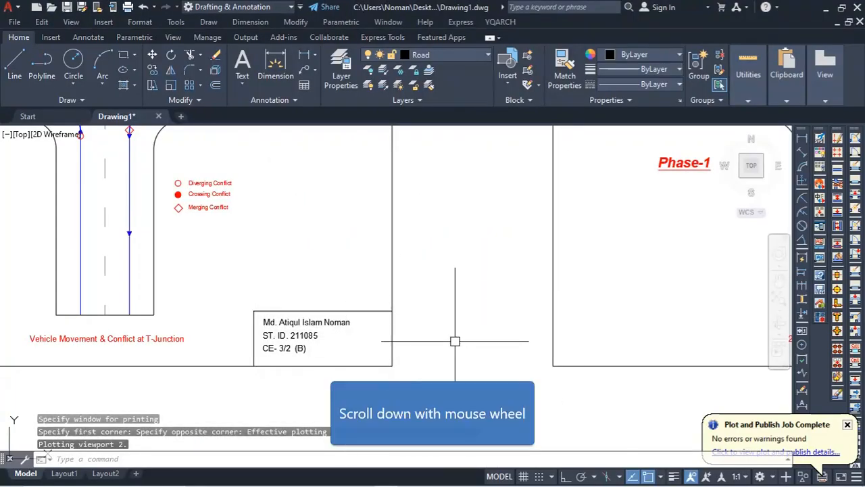
# - Start a new plot for the "Phase-1" sheet
pyautogui.scroll(-5, 406, 361)
pyautogui.moveTo(399, 367)
pyautogui.mouseDown(button='middle')
pyautogui.moveTo(469, 354)
pyautogui.moveTo(376, 332)
pyautogui.mouseUp(button='middle')
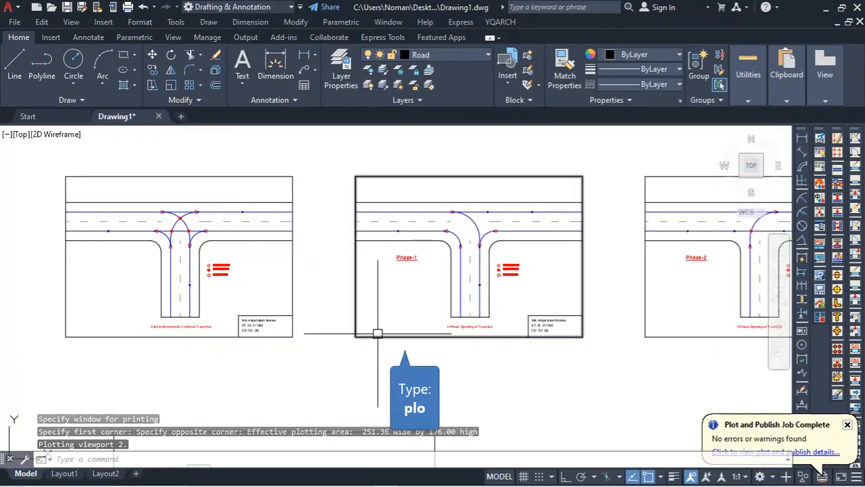
pyautogui.write('P')
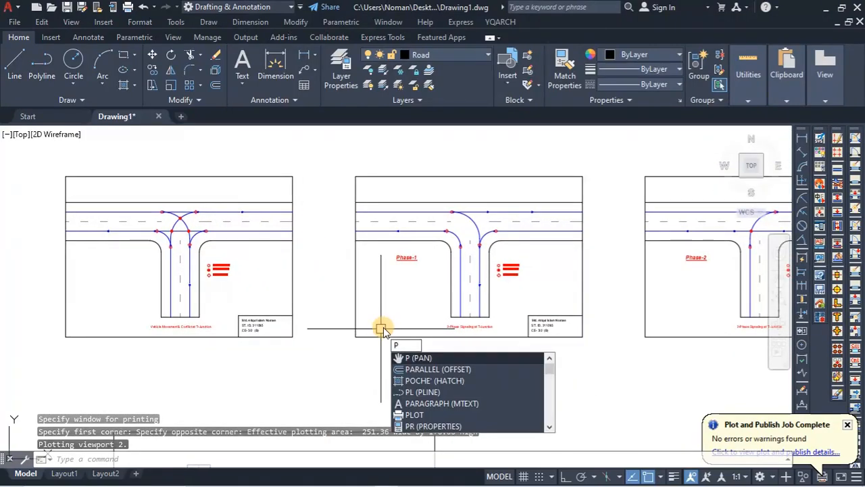
pyautogui.write('LOT')
pyautogui.press('Return')
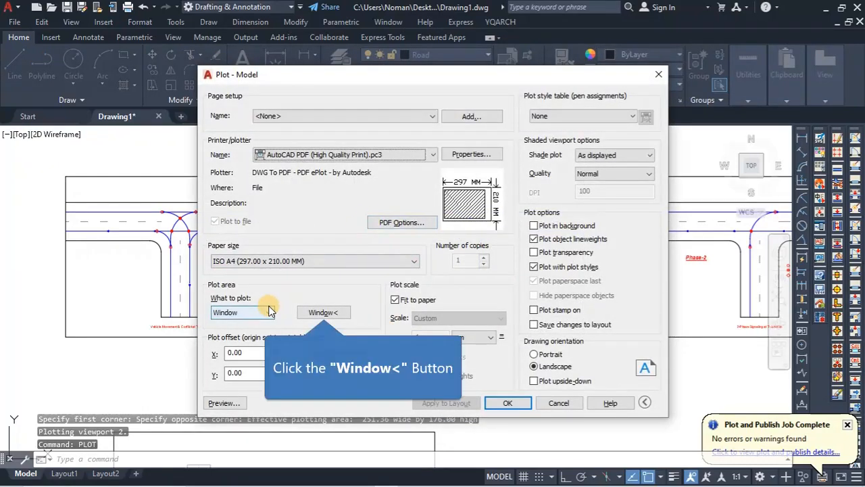
pyautogui.click(323, 312)
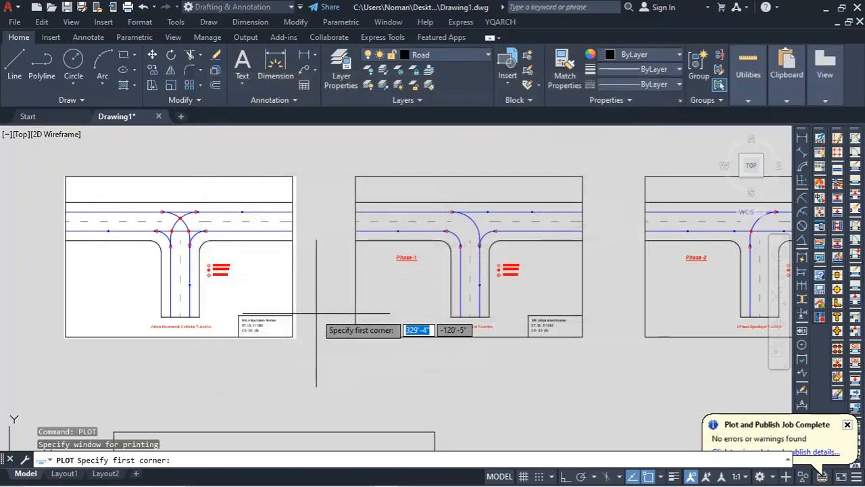
pyautogui.click(355, 176)
pyautogui.press('Escape')
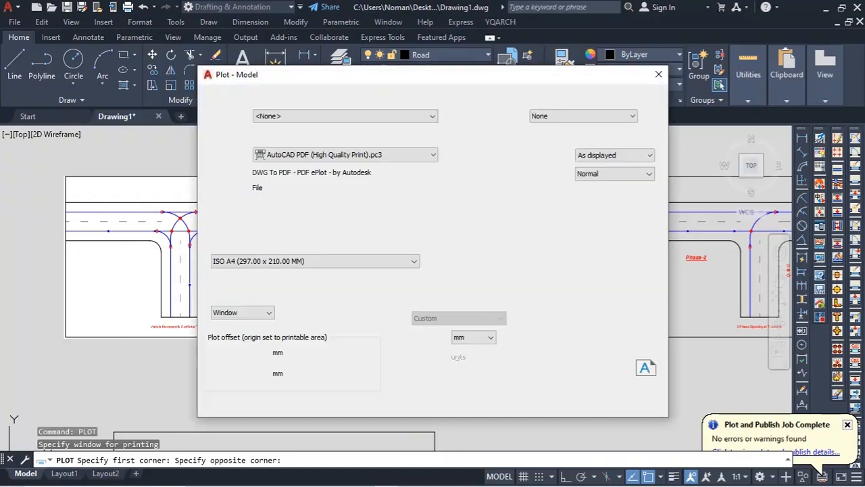
# - Define the plot area as a window just outside the border of the "Phase-1" sheet
pyautogui.click(328, 311)
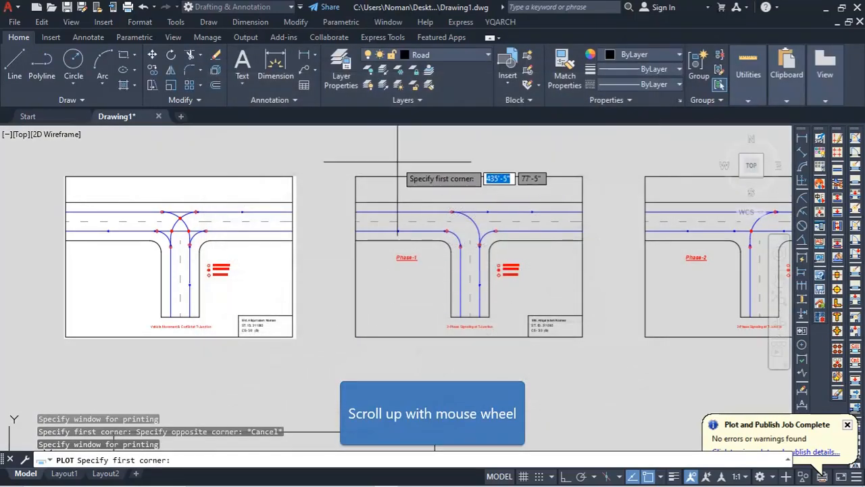
pyautogui.scroll(2, 373, 181)
pyautogui.scroll(1, 337, 177)
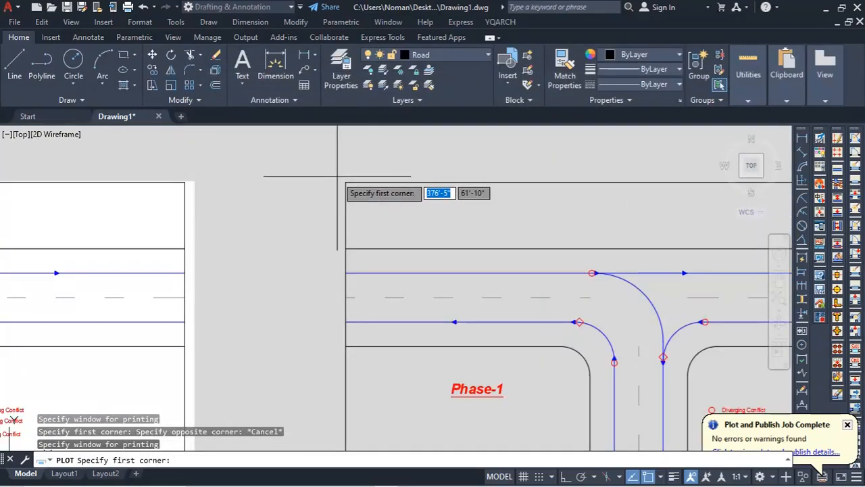
pyautogui.click(337, 183)
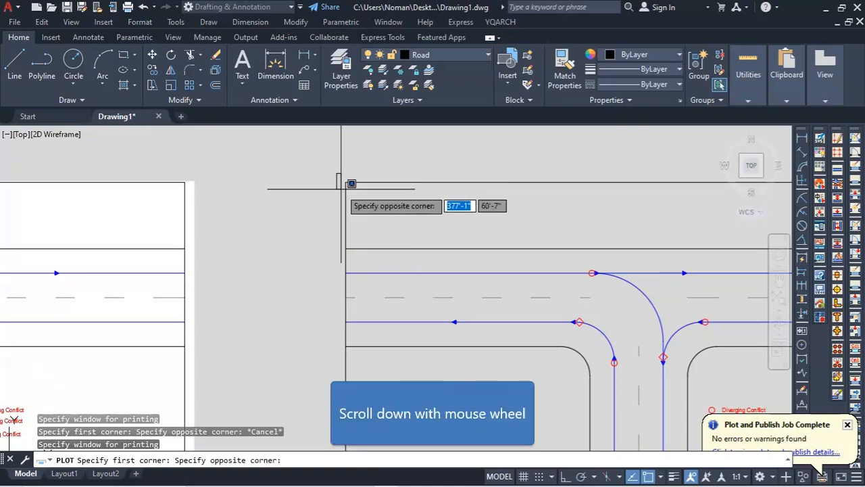
pyautogui.scroll(-3, 473, 338)
pyautogui.scroll(2, 562, 354)
pyautogui.scroll(3, 562, 354)
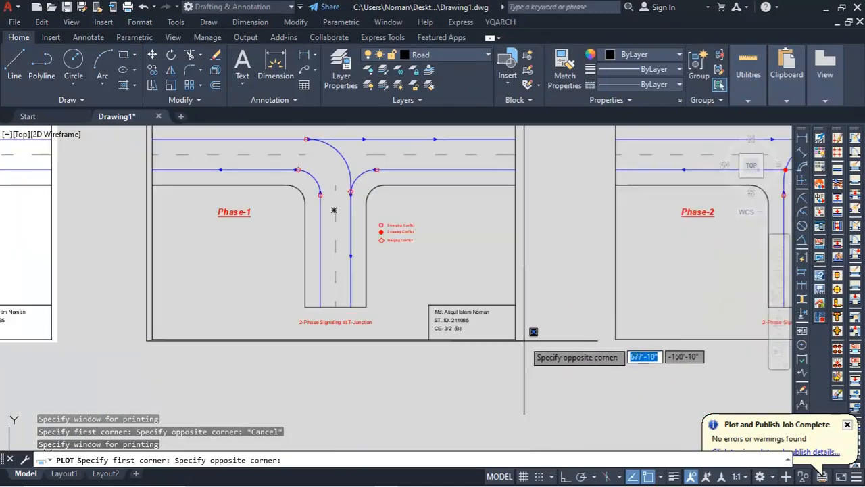
pyautogui.scroll(3, 530, 350)
pyautogui.click(525, 325)
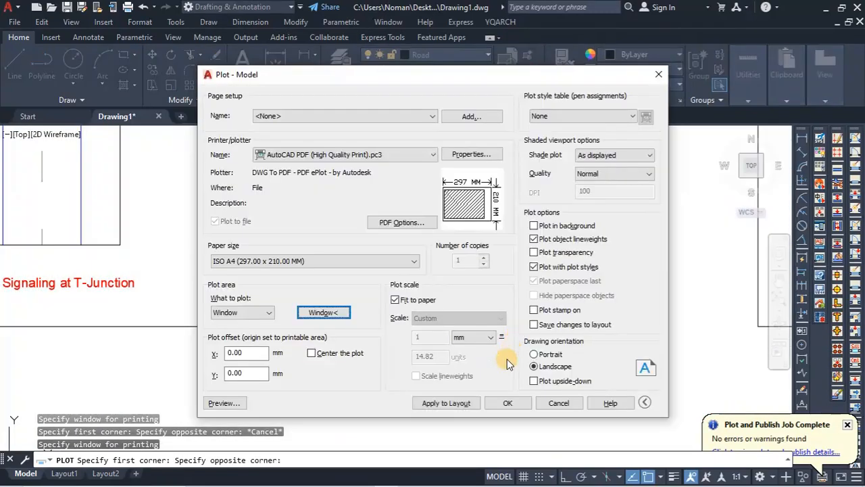
# - Apply the plot settings to the layout and plot the "Phase-1" sheet to a PDF named 2 in the "Road junction" folder
pyautogui.click(444, 401)
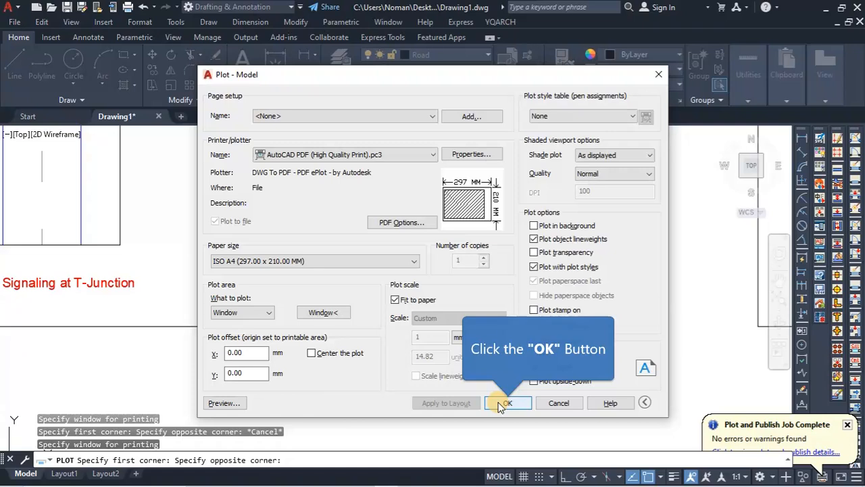
pyautogui.click(504, 402)
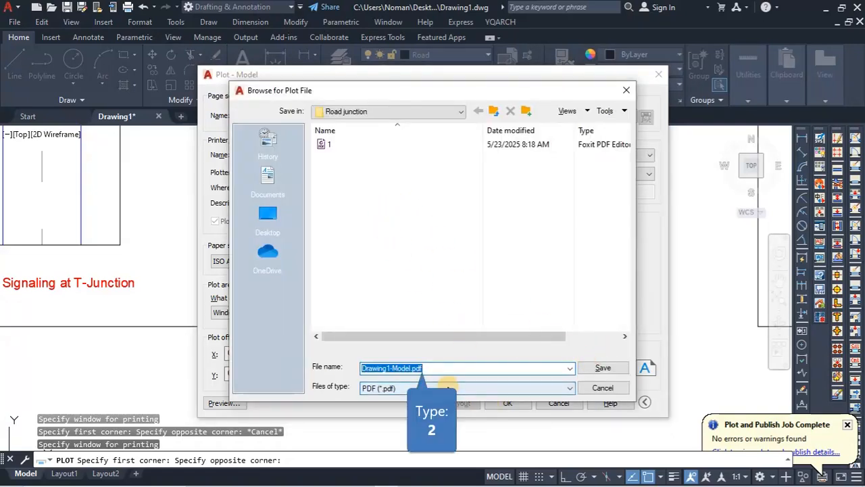
pyautogui.write('2')
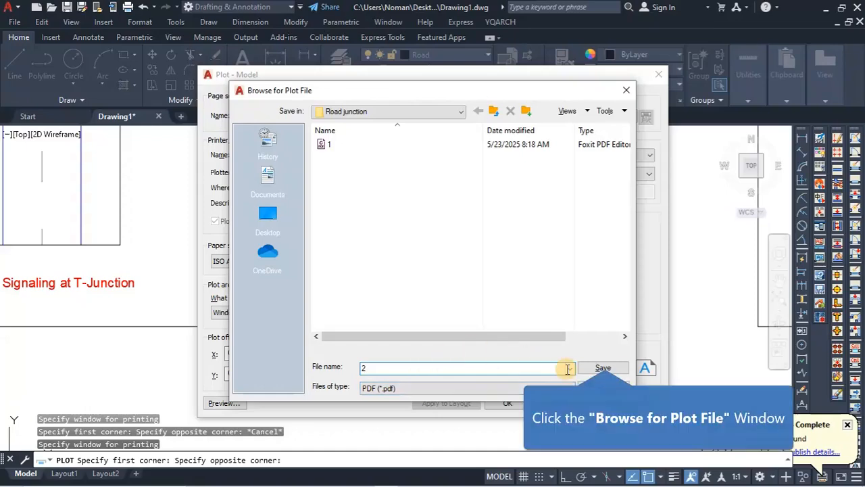
pyautogui.click(604, 367)
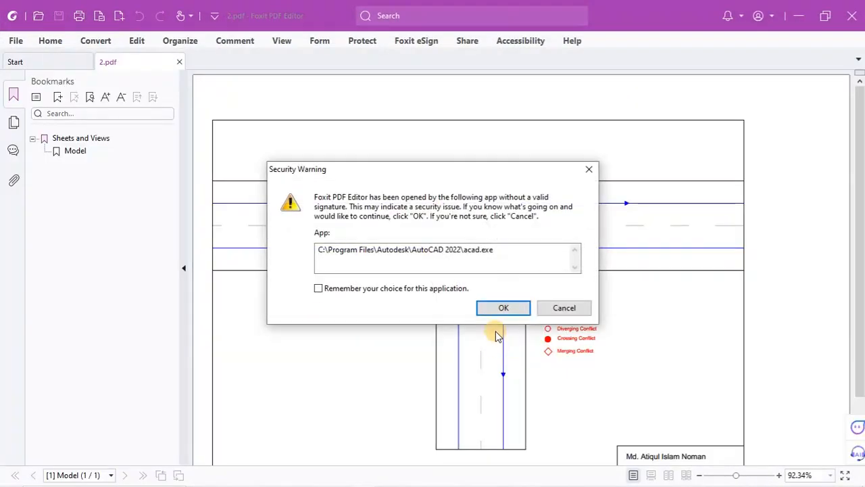
# - Accept the PDF viewer's security warning, examine the plotted sheet in 2.pdf, and return to the drawing's row of sheets
pyautogui.click(513, 311)
pyautogui.scroll(-3, 564, 295)
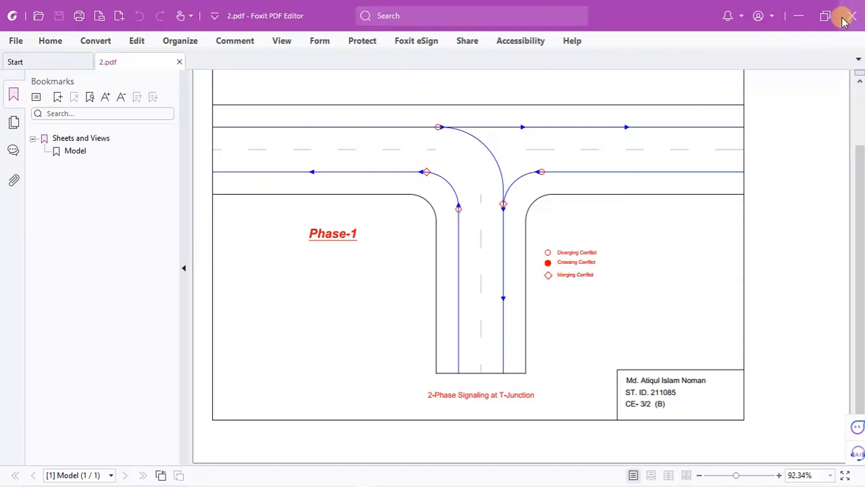
pyautogui.click(798, 15)
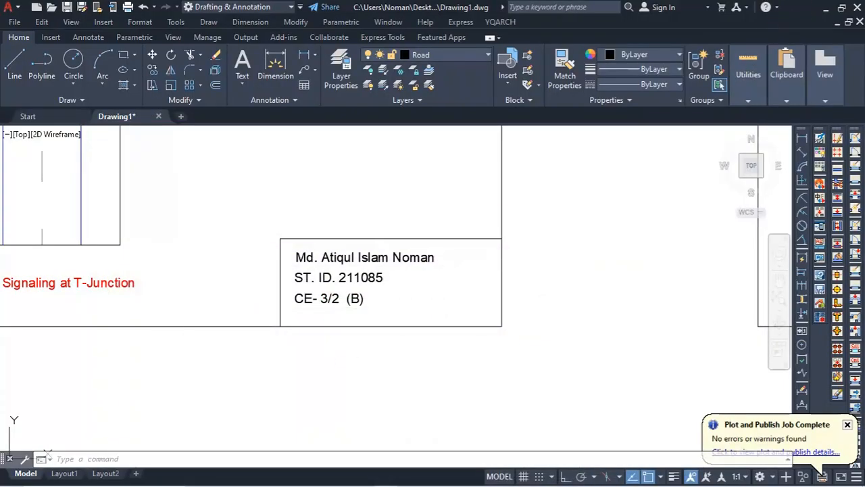
pyautogui.click(848, 424)
pyautogui.scroll(-5, 593, 367)
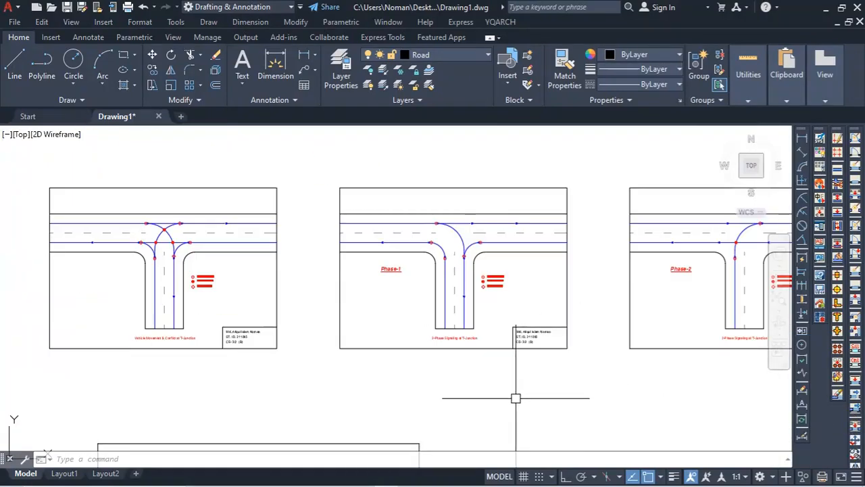